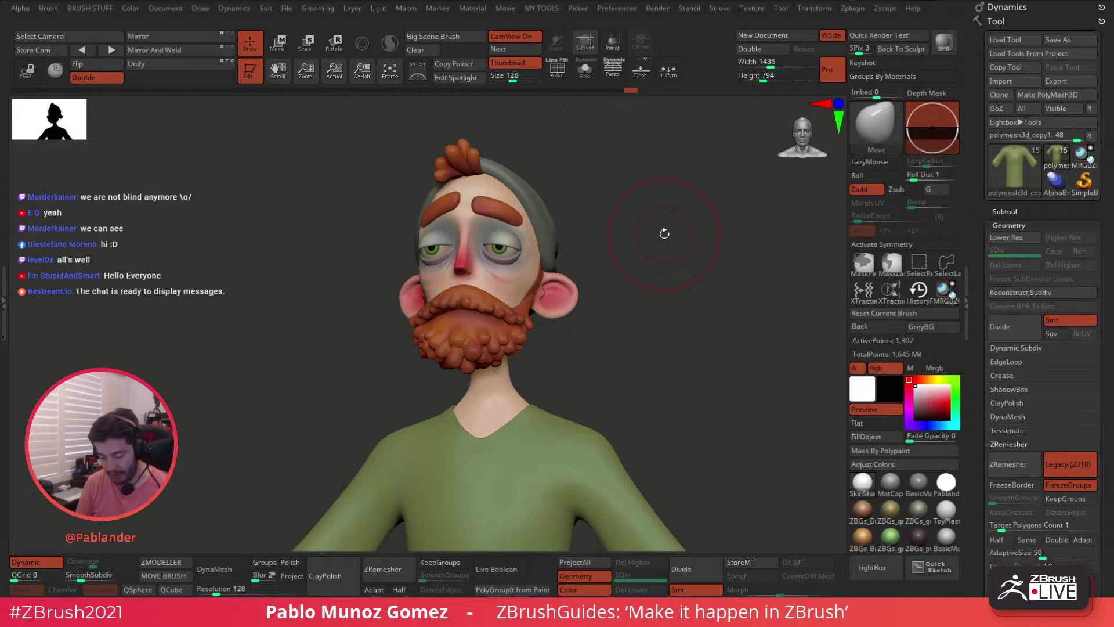
# - Examine the bearded character from the front, side and three-quarter views, including the torso and arms
pyautogui.moveTo(685, 347); pyautogui.dragTo(639, 330)
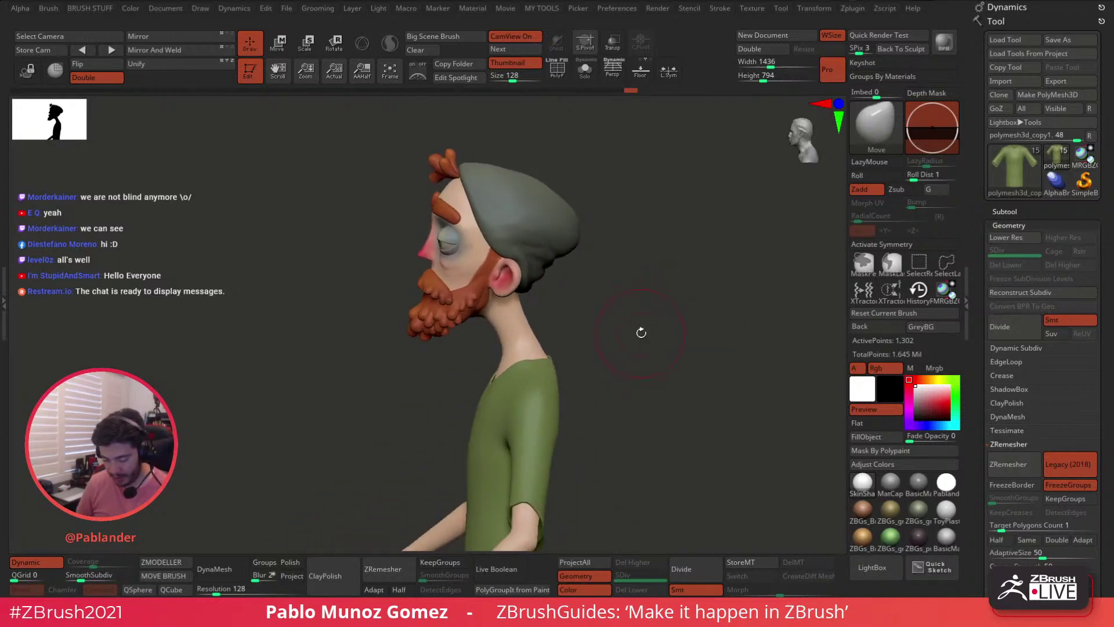
pyautogui.moveTo(599, 291); pyautogui.dragTo(644, 289)
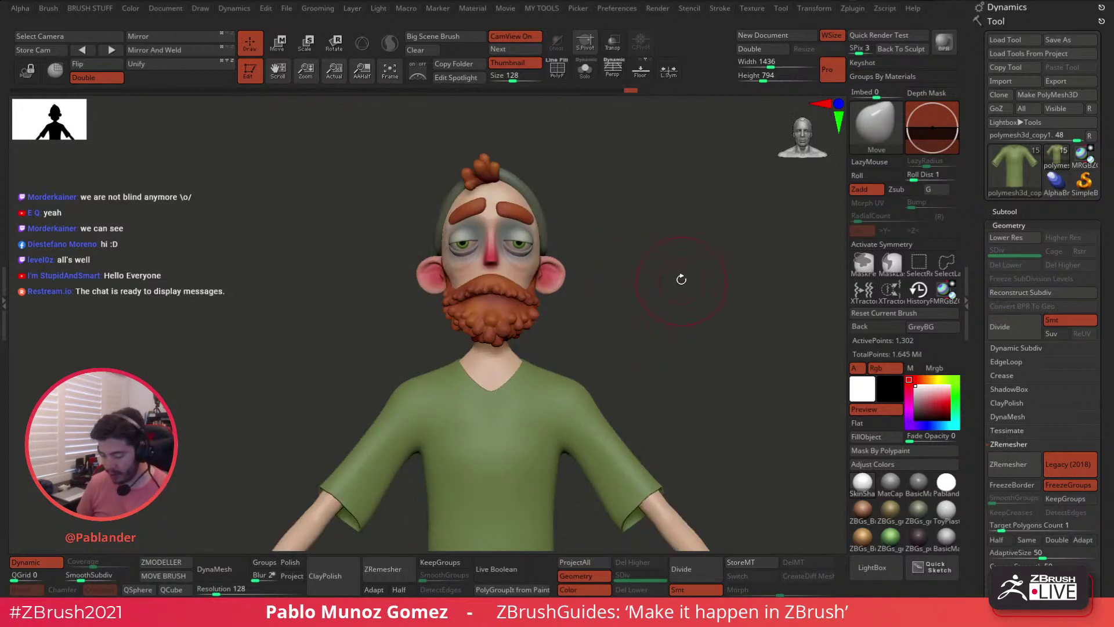
pyautogui.moveTo(669, 289)
pyautogui.mouseDown()
pyautogui.moveTo(629, 307)
pyautogui.moveTo(641, 276)
pyautogui.moveTo(649, 297)
pyautogui.mouseUp()
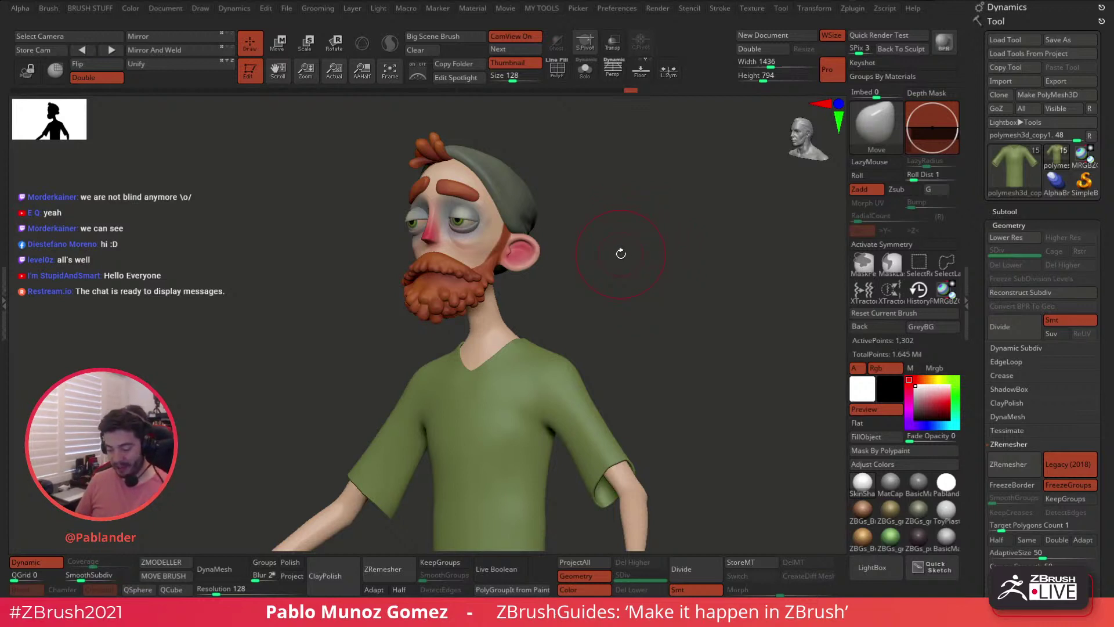
pyautogui.moveTo(648, 290)
pyautogui.mouseDown()
pyautogui.moveTo(671, 261)
pyautogui.moveTo(656, 253)
pyautogui.moveTo(666, 290)
pyautogui.mouseUp()
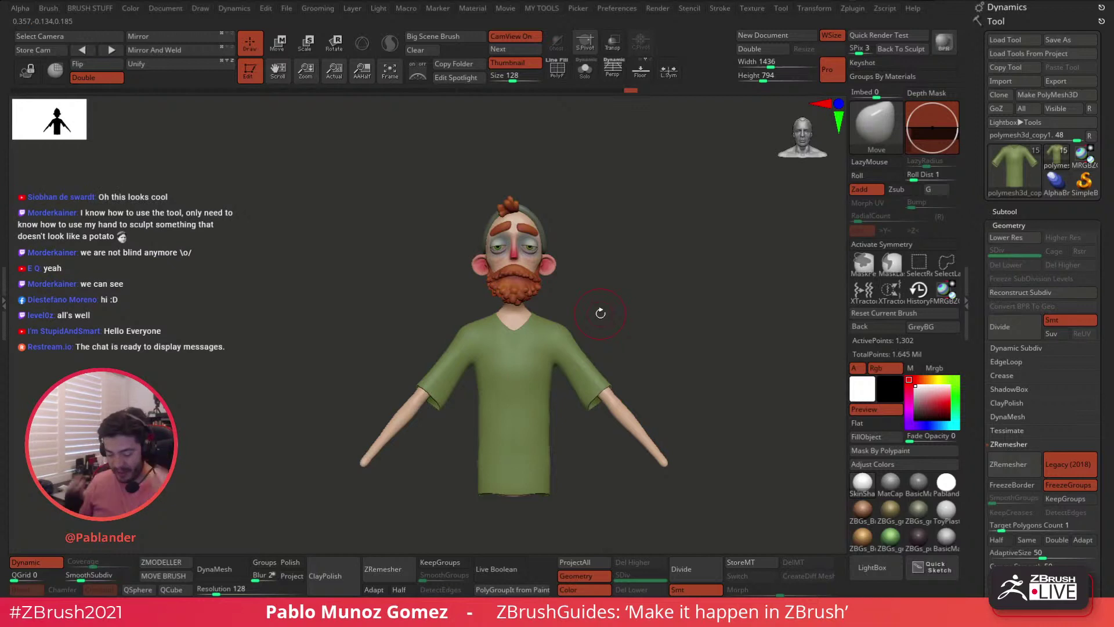
pyautogui.keyDown('alt'); pyautogui.moveTo(663, 342); pyautogui.dragTo(649, 319); pyautogui.keyUp('alt')
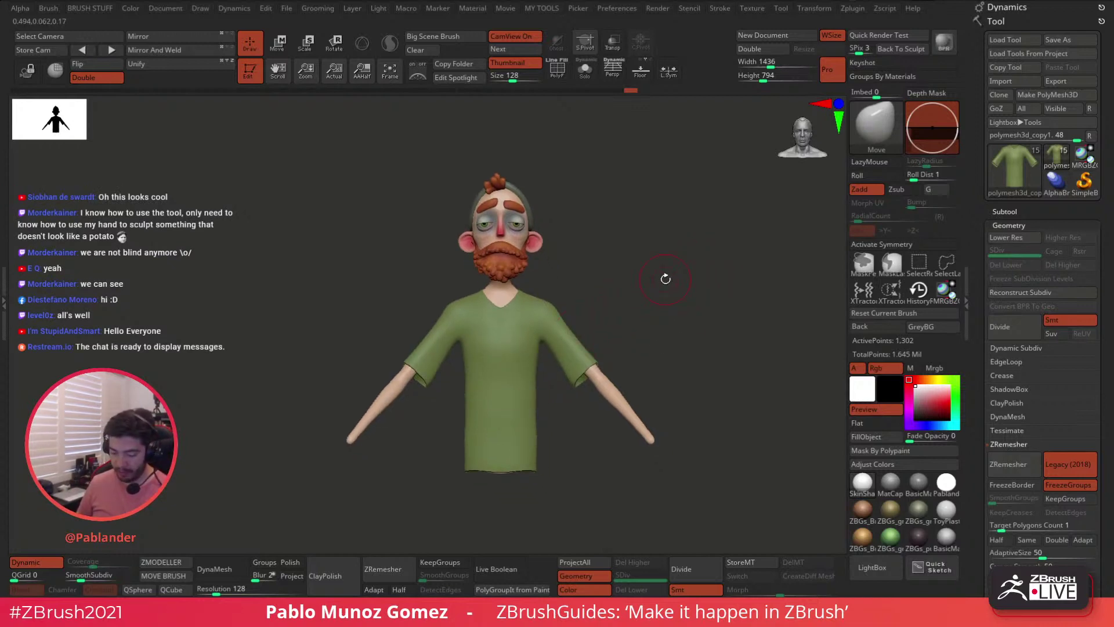
pyautogui.moveTo(679, 290); pyautogui.dragTo(675, 284)
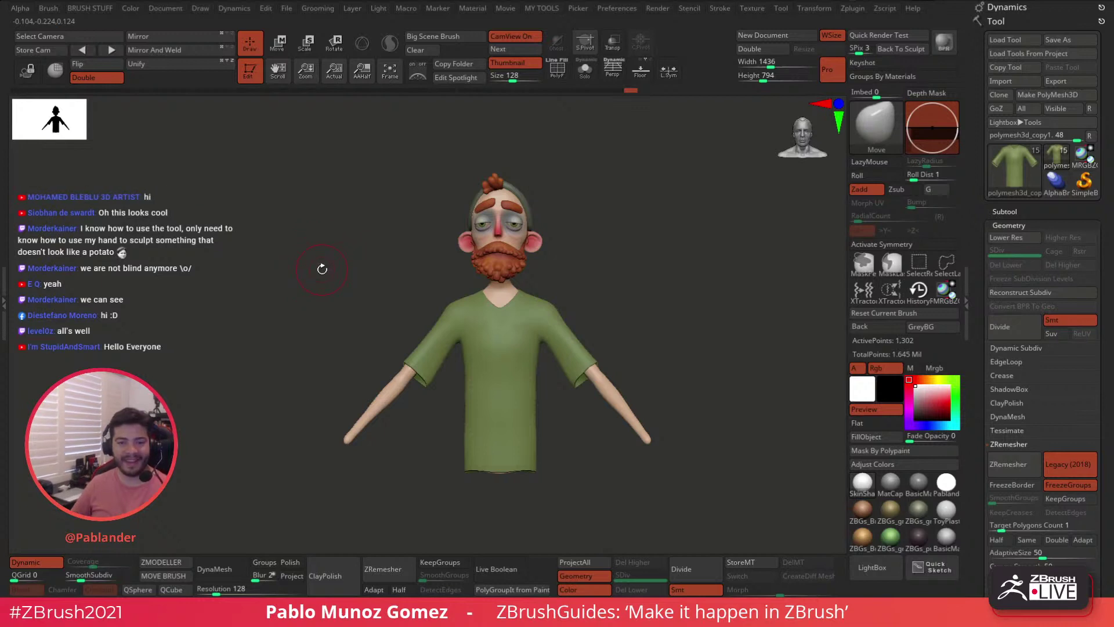
pyautogui.moveTo(293, 273); pyautogui.dragTo(280, 270)
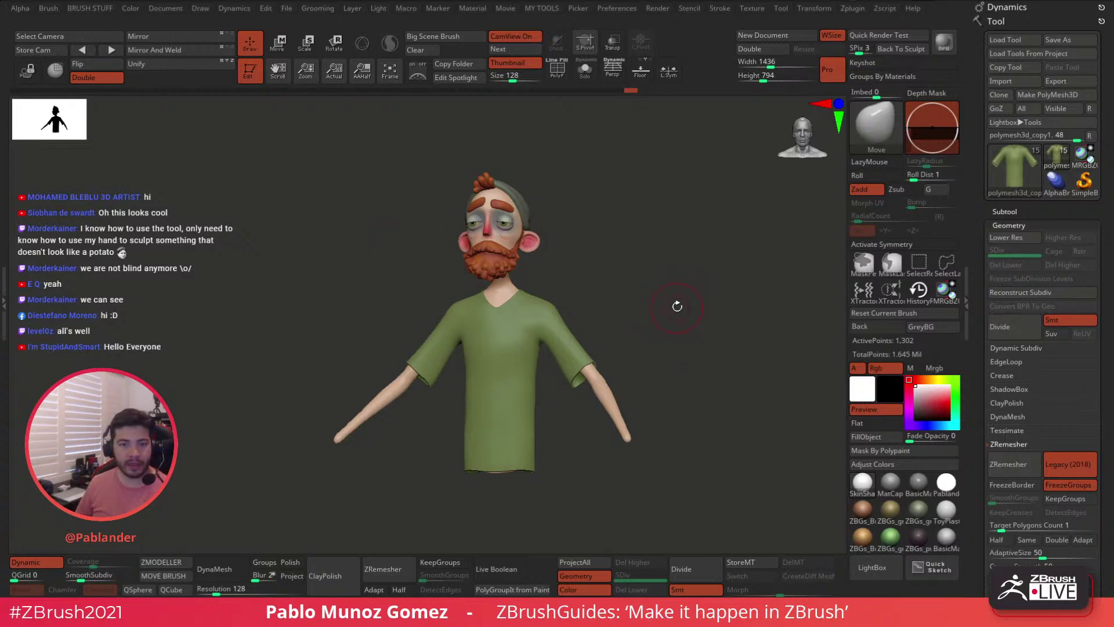
pyautogui.moveTo(679, 306); pyautogui.dragTo(692, 314)
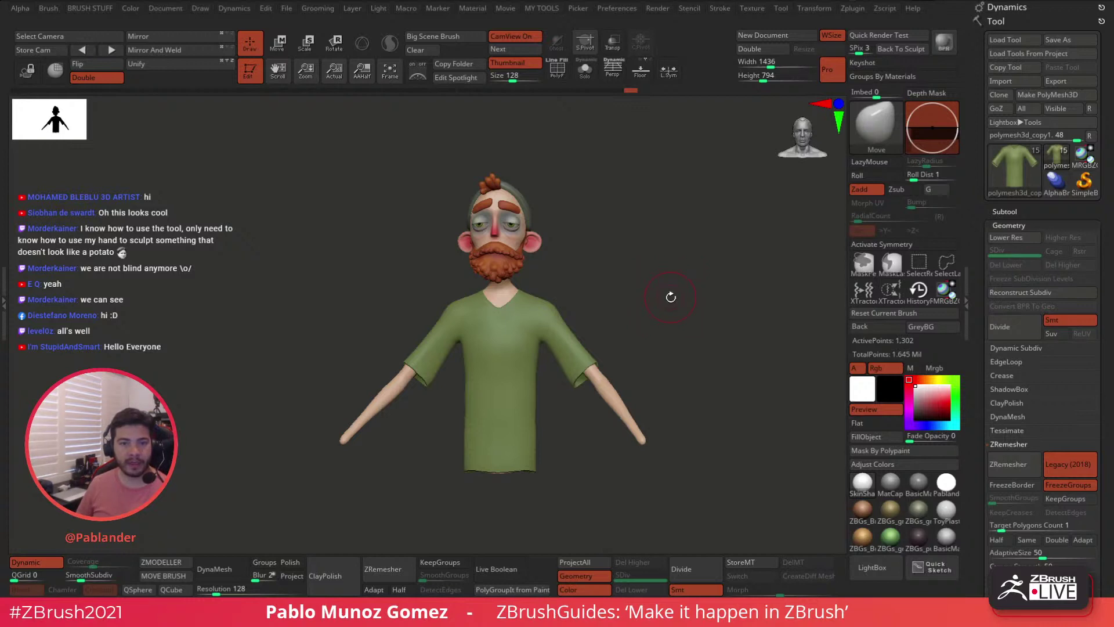
pyautogui.moveTo(675, 329)
pyautogui.mouseDown()
pyautogui.moveTo(650, 377)
pyautogui.moveTo(664, 286)
pyautogui.moveTo(609, 462)
pyautogui.mouseUp()
pyautogui.moveTo(683, 324)
pyautogui.mouseDown()
pyautogui.moveTo(673, 302)
pyautogui.moveTo(660, 301)
pyautogui.moveTo(665, 315)
pyautogui.mouseUp()
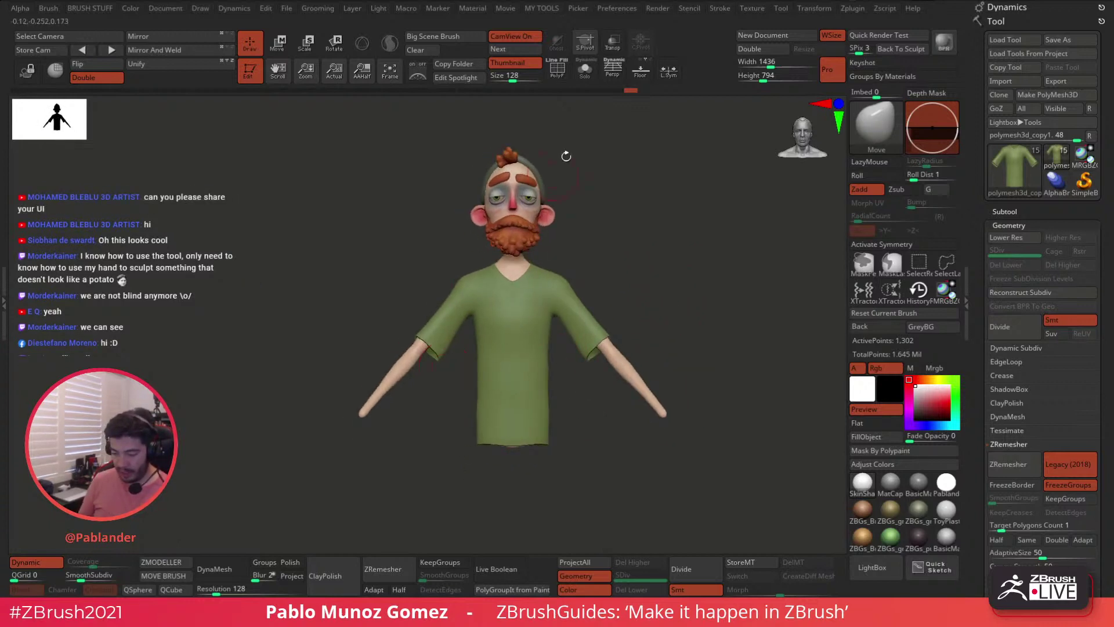
# - Reveal the character's list of subtools, select the arms subtool and isolate it with Solo
pyautogui.click(1014, 212)
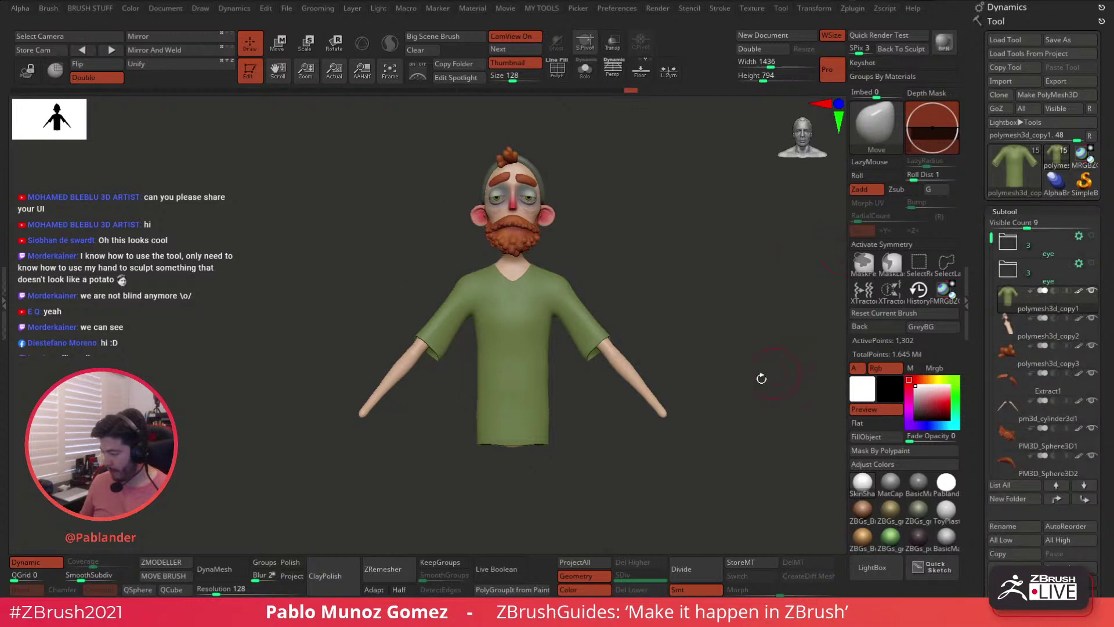
pyautogui.keyDown('alt'); pyautogui.moveTo(663, 286); pyautogui.dragTo(657, 267); pyautogui.keyUp('alt')
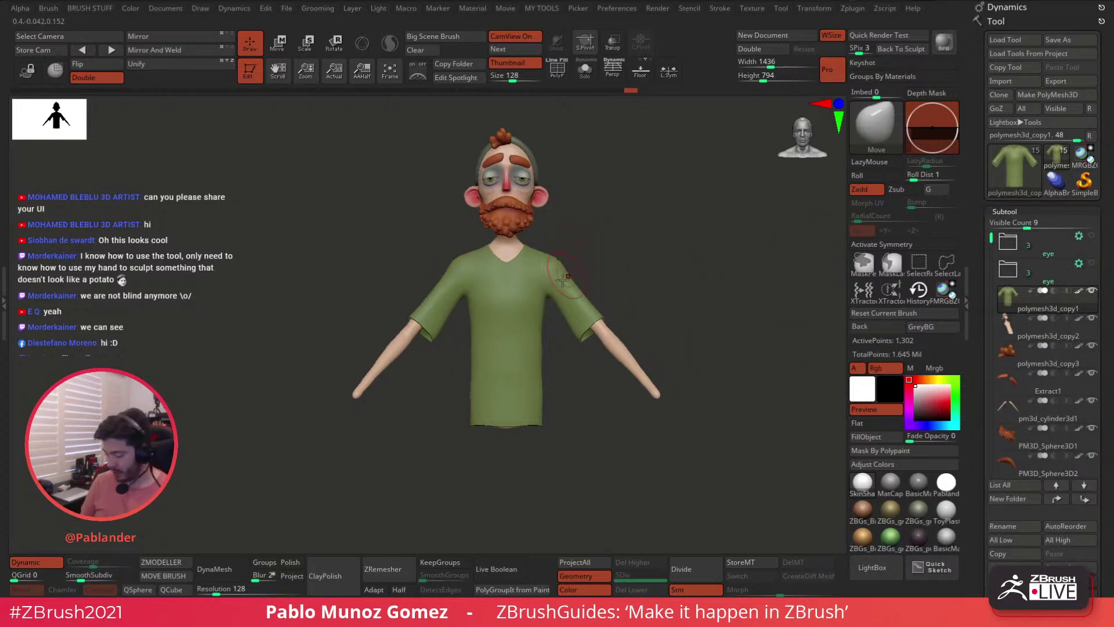
pyautogui.keyDown('alt'); pyautogui.click(397, 342); pyautogui.keyUp('alt')
pyautogui.click(584, 71)
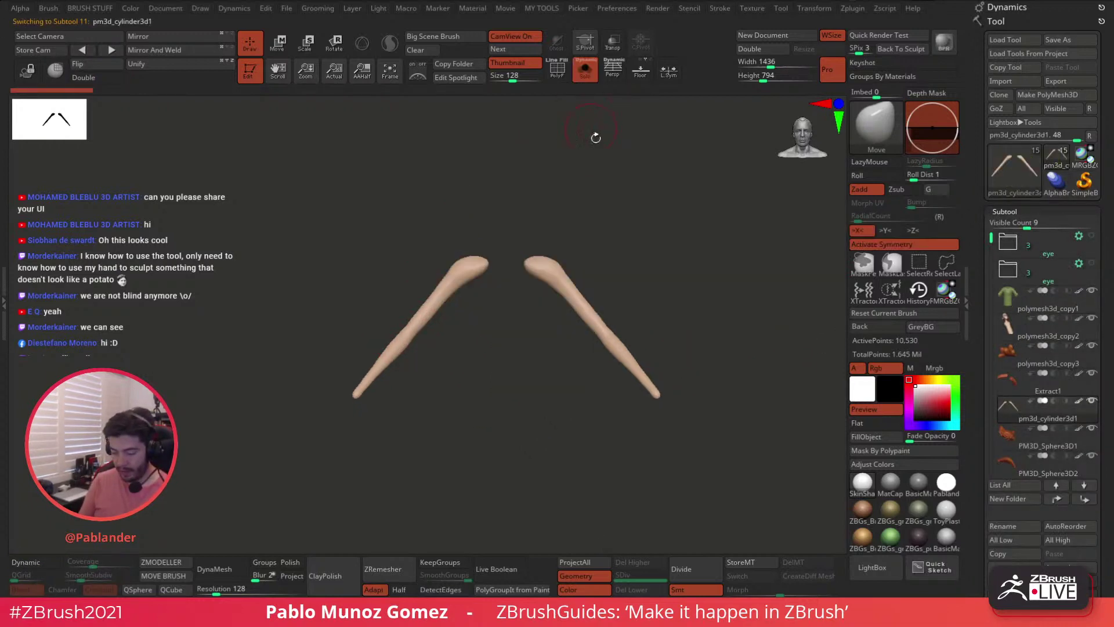
pyautogui.moveTo(712, 270)
pyautogui.mouseDown()
pyautogui.moveTo(712, 281)
pyautogui.moveTo(709, 268)
pyautogui.mouseUp()
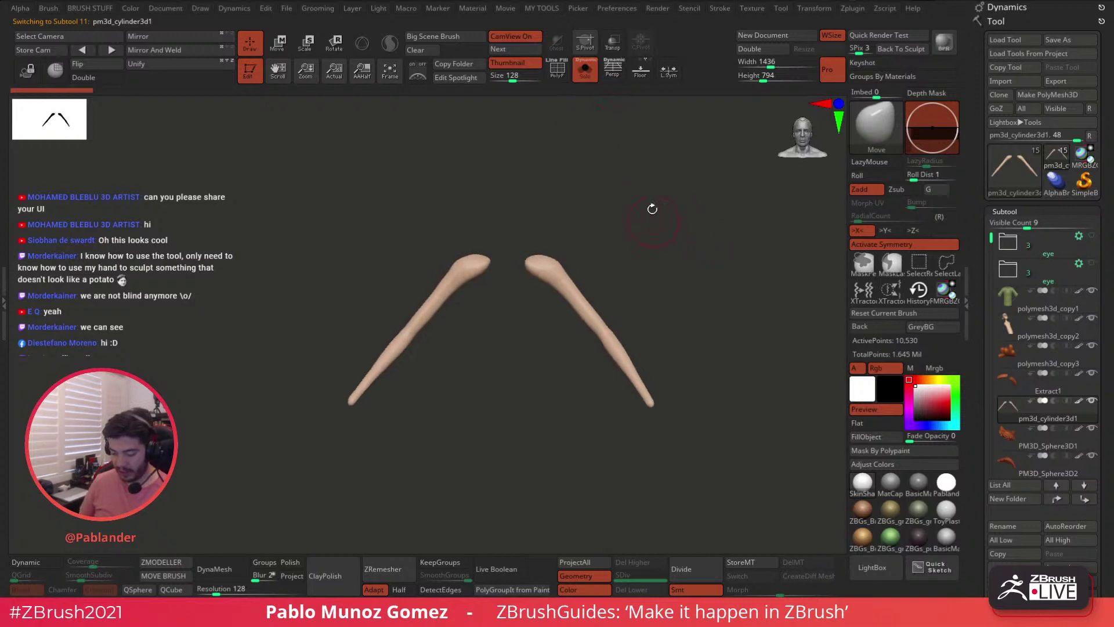
# - Inspect the arms' polygon wireframe in isolation and with the whole character shown, leaving Solo and PolyFrame off
pyautogui.click(557, 70)
pyautogui.keyDown('alt'); pyautogui.moveTo(602, 235); pyautogui.dragTo(619, 261); pyautogui.keyUp('alt')
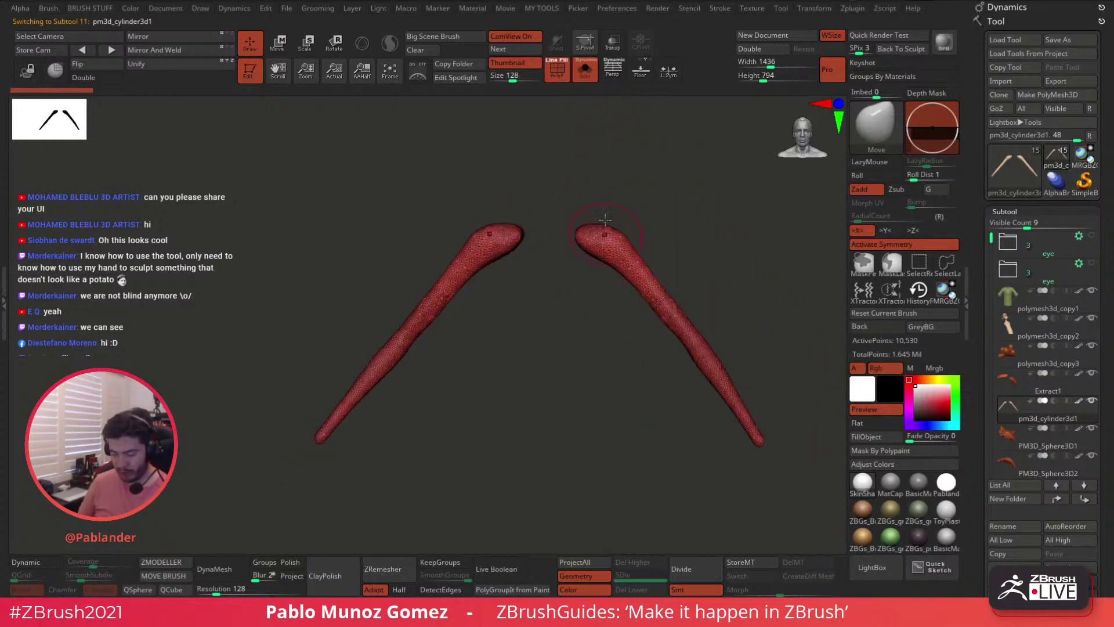
pyautogui.keyDown('alt'); pyautogui.moveTo(647, 172); pyautogui.dragTo(634, 169); pyautogui.keyUp('alt')
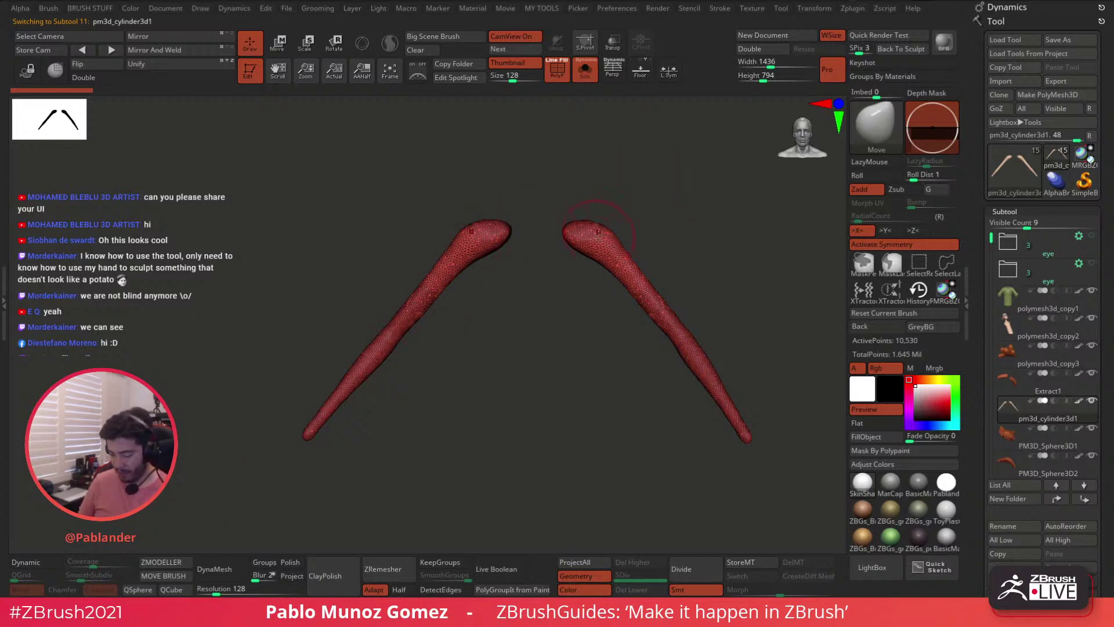
pyautogui.click(556, 70)
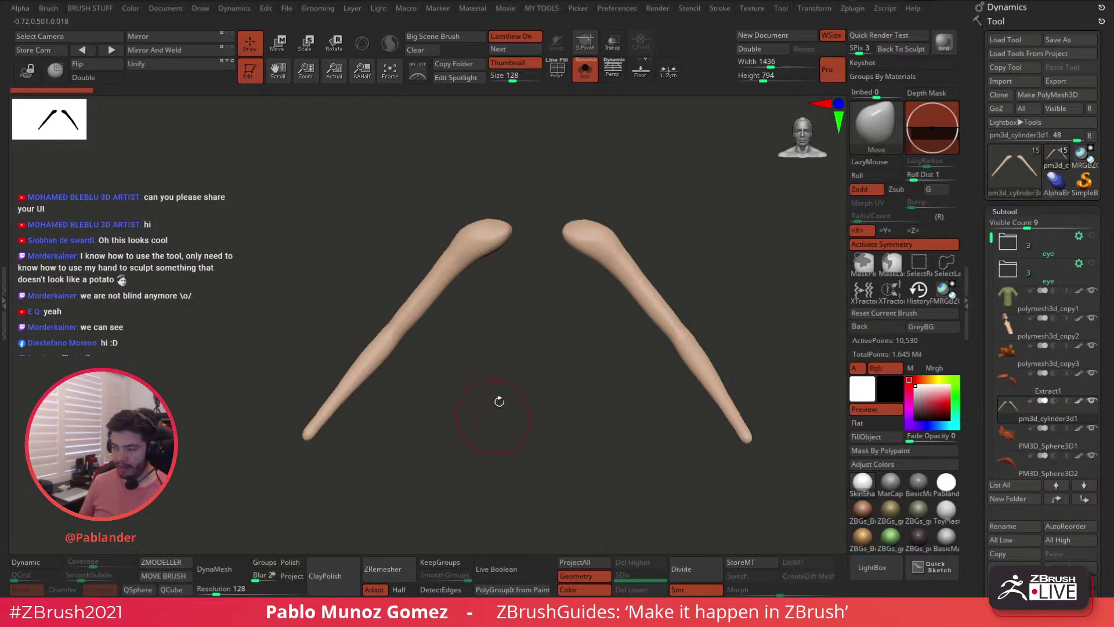
pyautogui.click(560, 76)
pyautogui.click(586, 75)
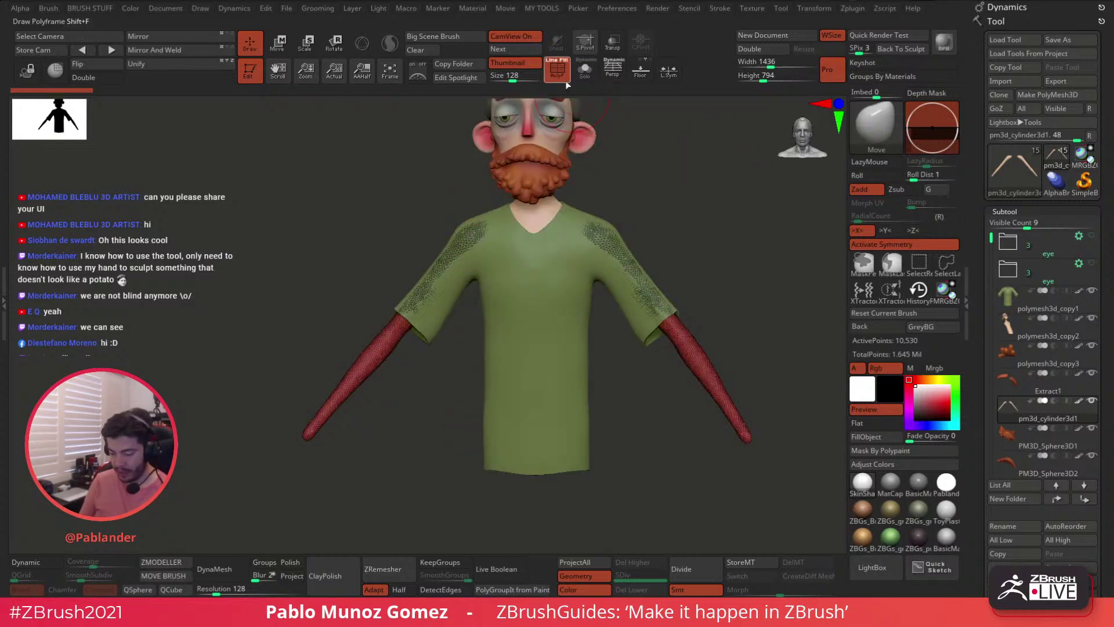
pyautogui.click(567, 85)
pyautogui.moveTo(691, 194); pyautogui.dragTo(630, 240)
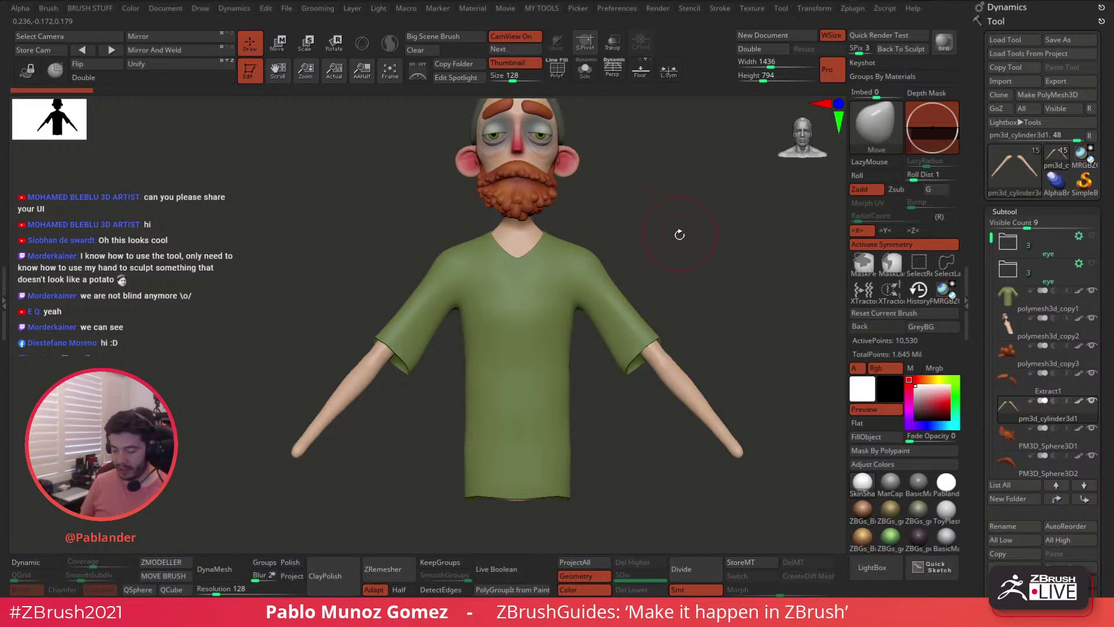
pyautogui.moveTo(679, 234); pyautogui.dragTo(671, 256)
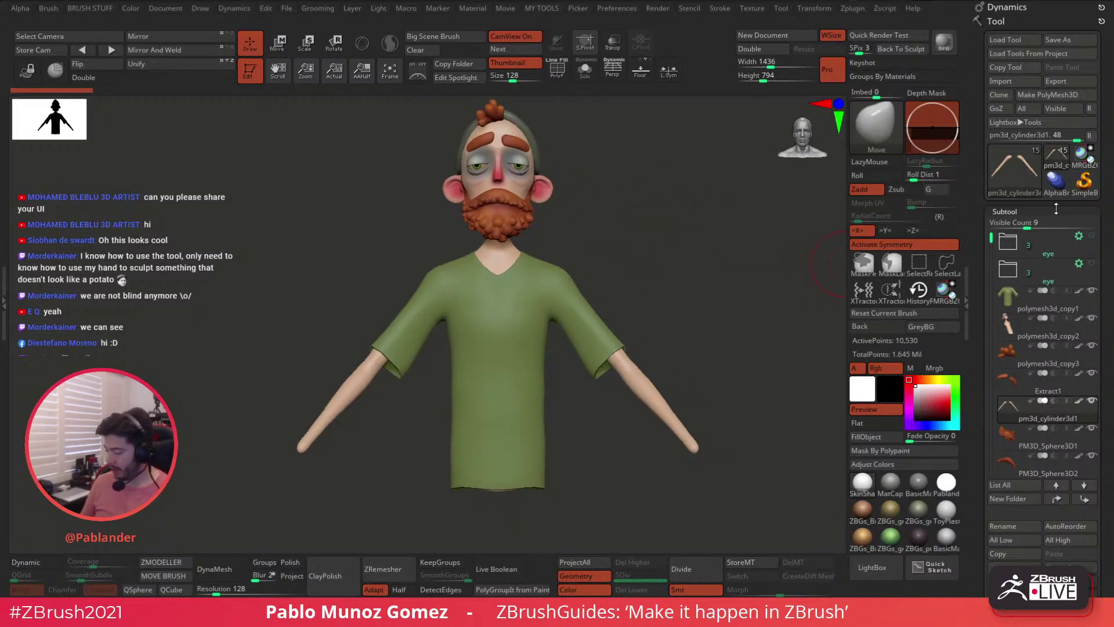
# - Set the Visible Count of the subtool list to 11
pyautogui.moveTo(1055, 205); pyautogui.dragTo(1054, 188)
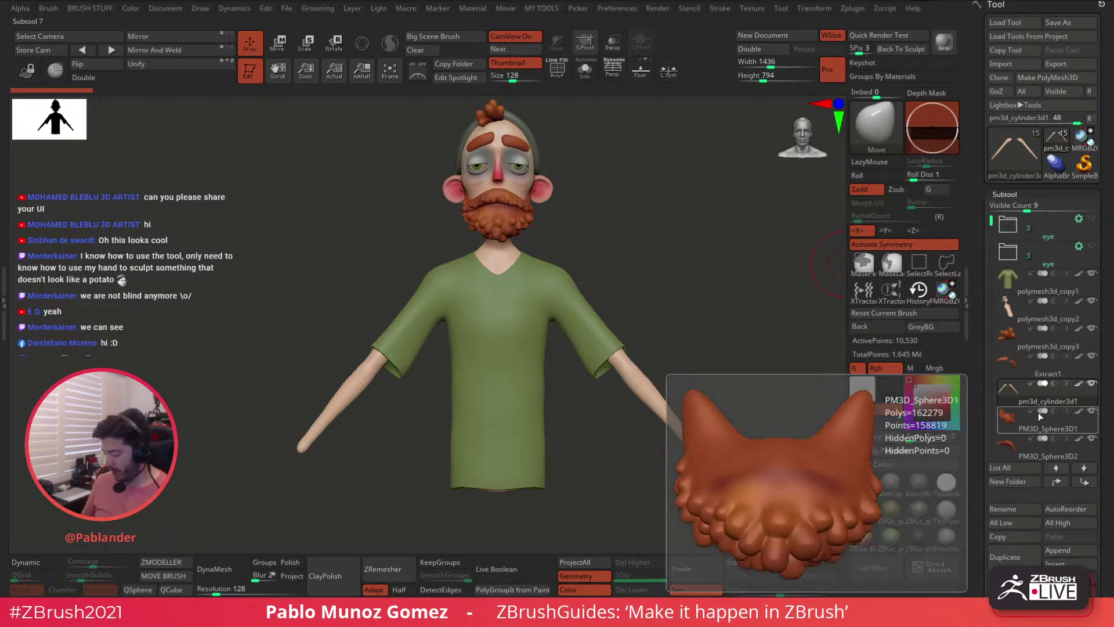
pyautogui.moveTo(1050, 238)
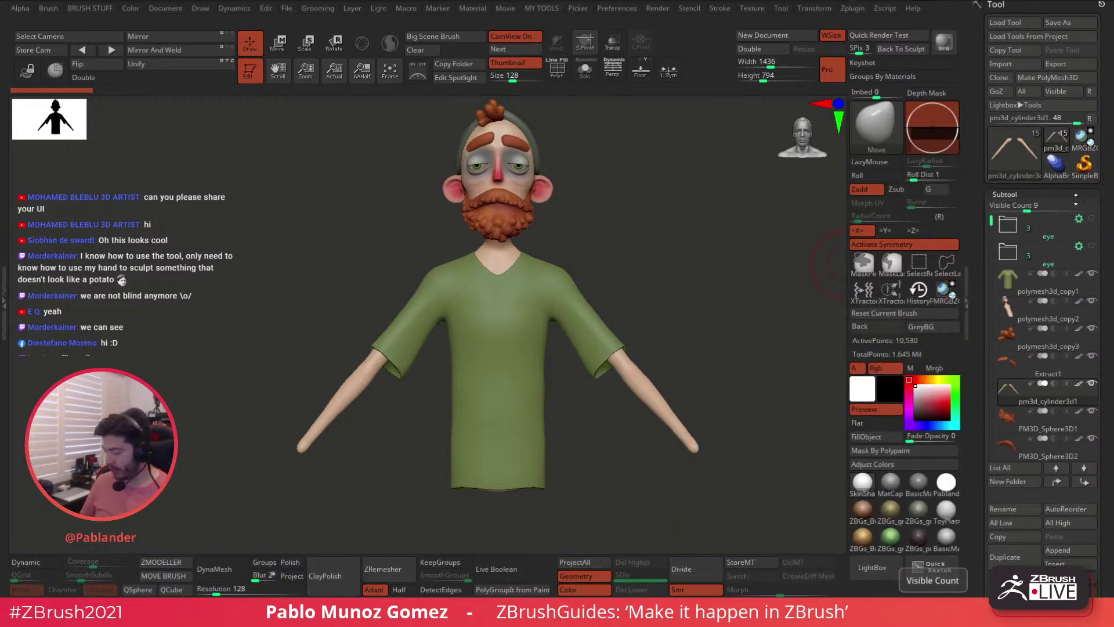
pyautogui.click(1048, 204)
pyautogui.click(1048, 204)
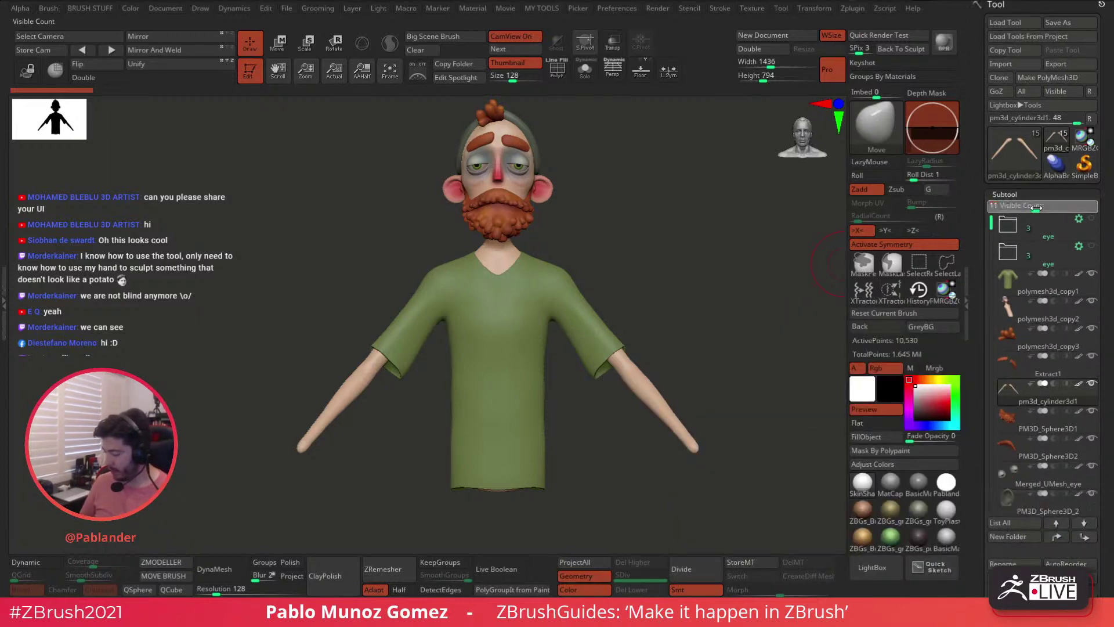
pyautogui.moveTo(1014, 458)
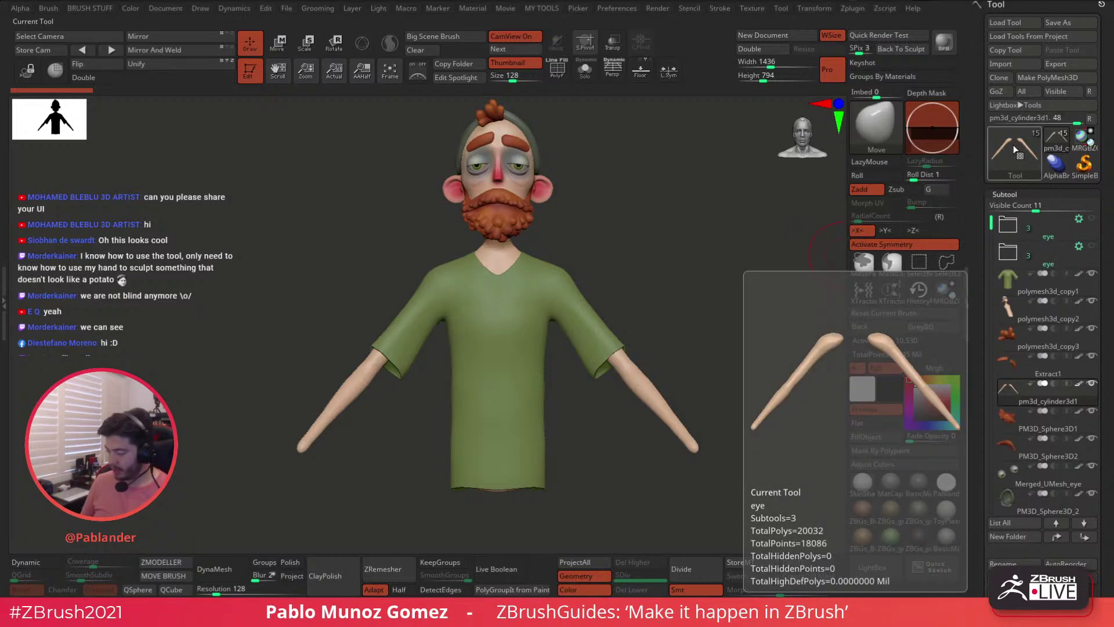
# - Switch to a new Sphere3D tool, convert it to a PolyMesh3D and give it the basic grey material
pyautogui.click(1015, 138)
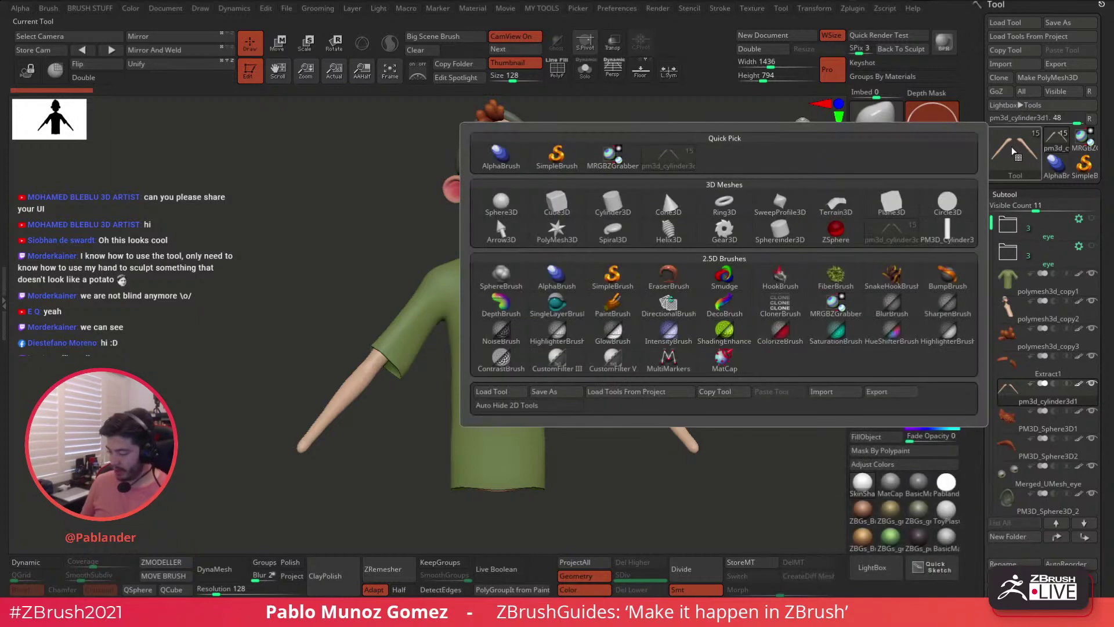
pyautogui.click(509, 210)
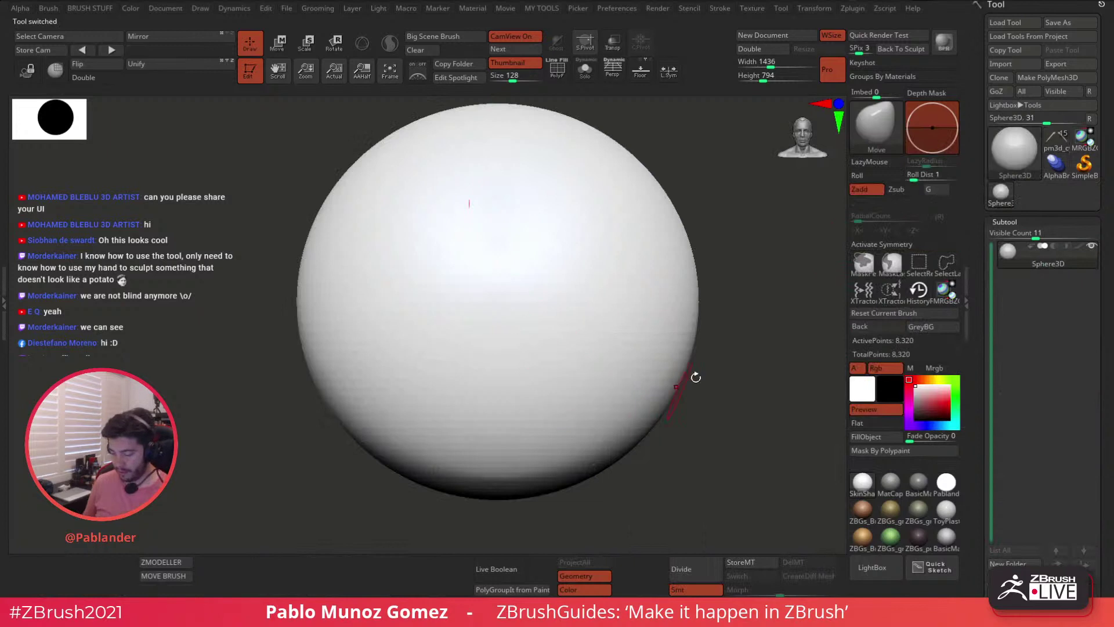
pyautogui.click(1070, 78)
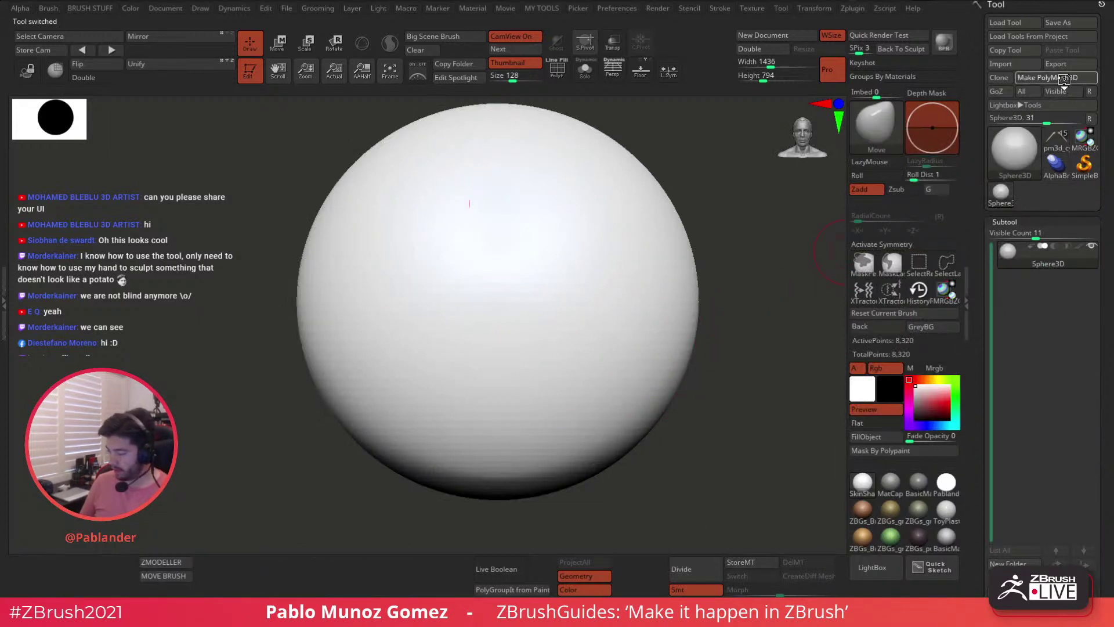
pyautogui.click(946, 537)
pyautogui.keyDown('alt'); pyautogui.moveTo(736, 313); pyautogui.dragTo(694, 247); pyautogui.keyUp('alt')
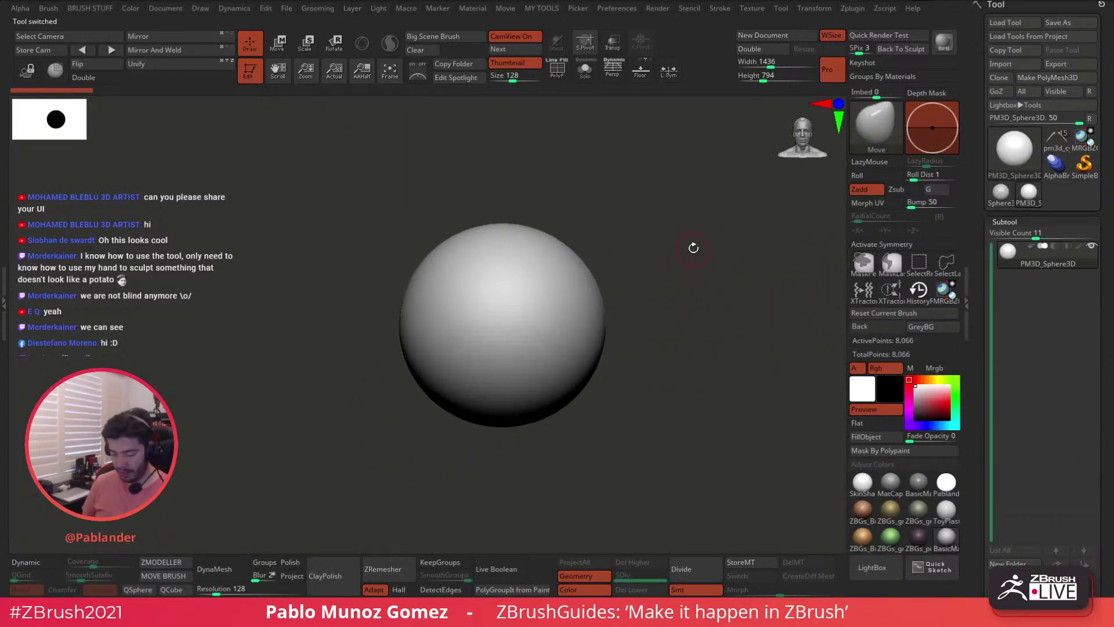
pyautogui.keyDown('alt'); pyautogui.moveTo(672, 342); pyautogui.dragTo(661, 309); pyautogui.keyUp('alt')
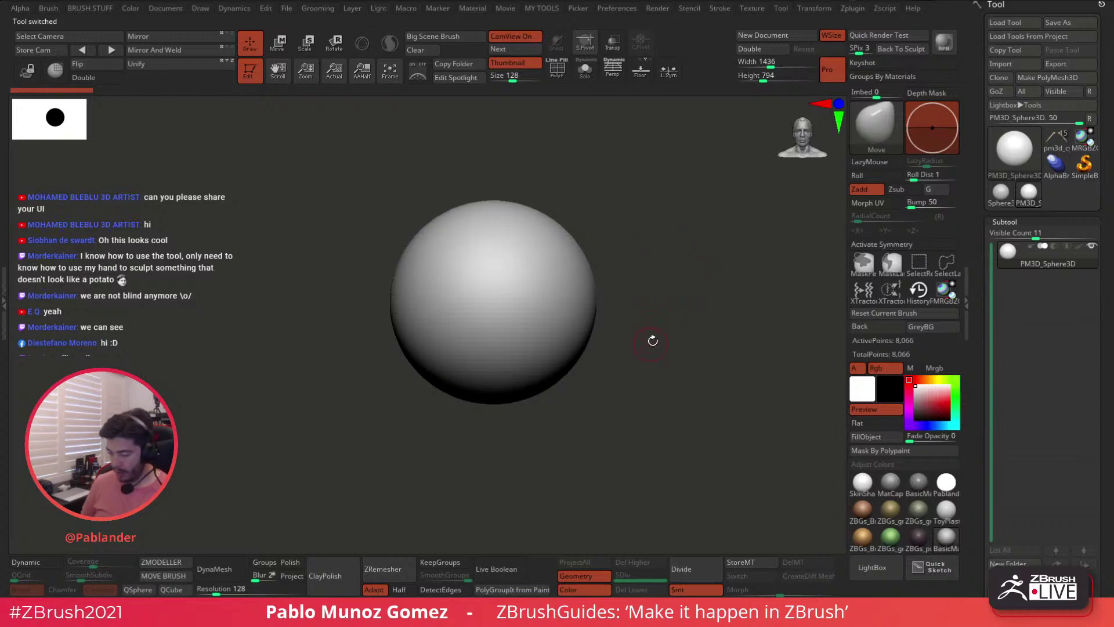
# - Unify the sphere's scale and activate symmetry across the X axis
pyautogui.press('space')
pyautogui.moveTo(673, 236)
pyautogui.mouseDown()
pyautogui.moveTo(700, 237)
pyautogui.moveTo(679, 246)
pyautogui.mouseUp()
pyautogui.click(165, 68)
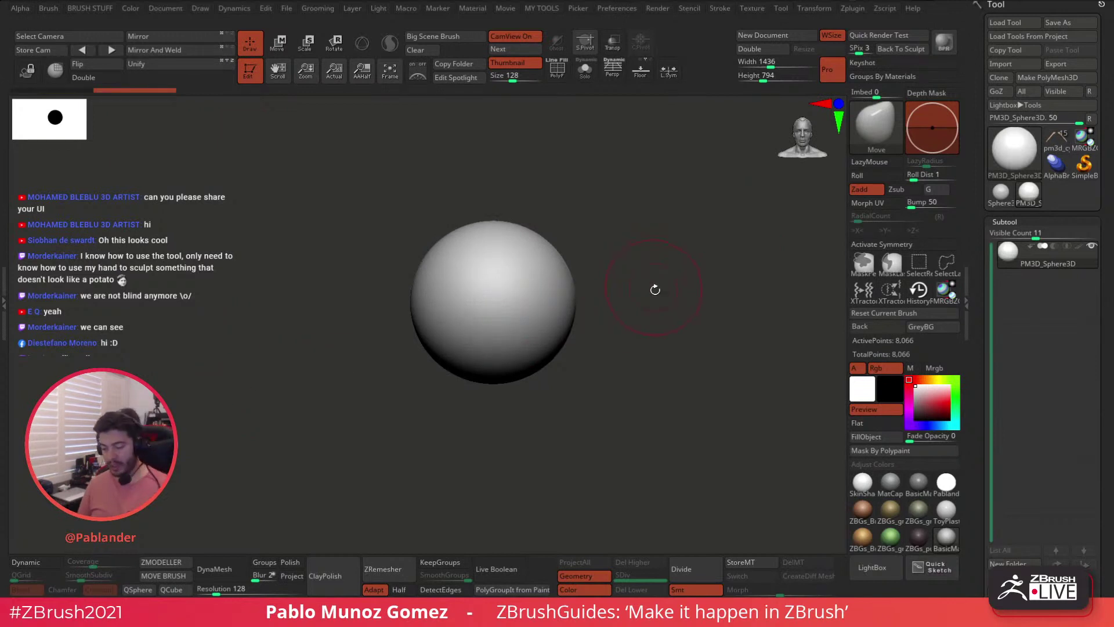
pyautogui.keyDown('alt'); pyautogui.moveTo(659, 351); pyautogui.dragTo(631, 314); pyautogui.keyUp('alt')
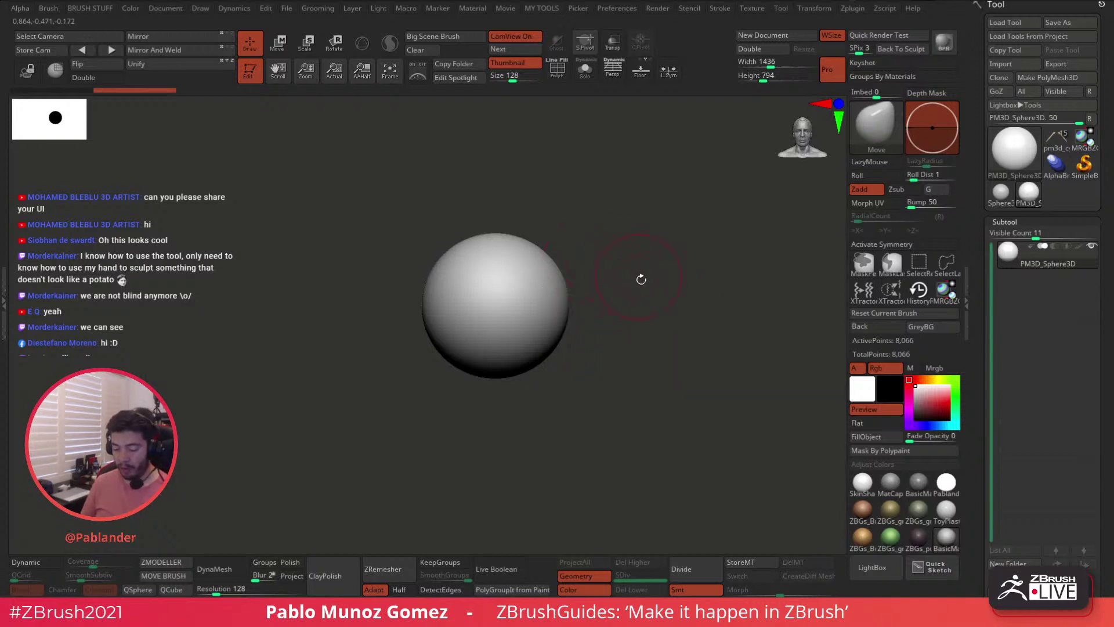
pyautogui.press('x')
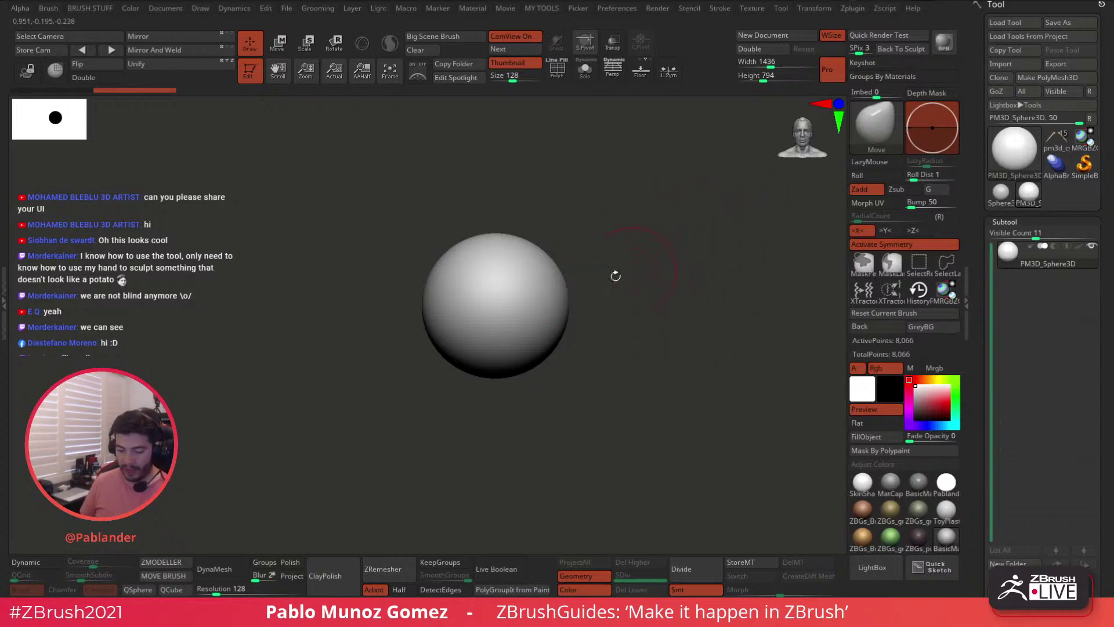
# - Cut the sphere's front and back flat with the Flatten deformer, leaving a thick disc, and accept the deformation
pyautogui.click(277, 42)
pyautogui.click(363, 44)
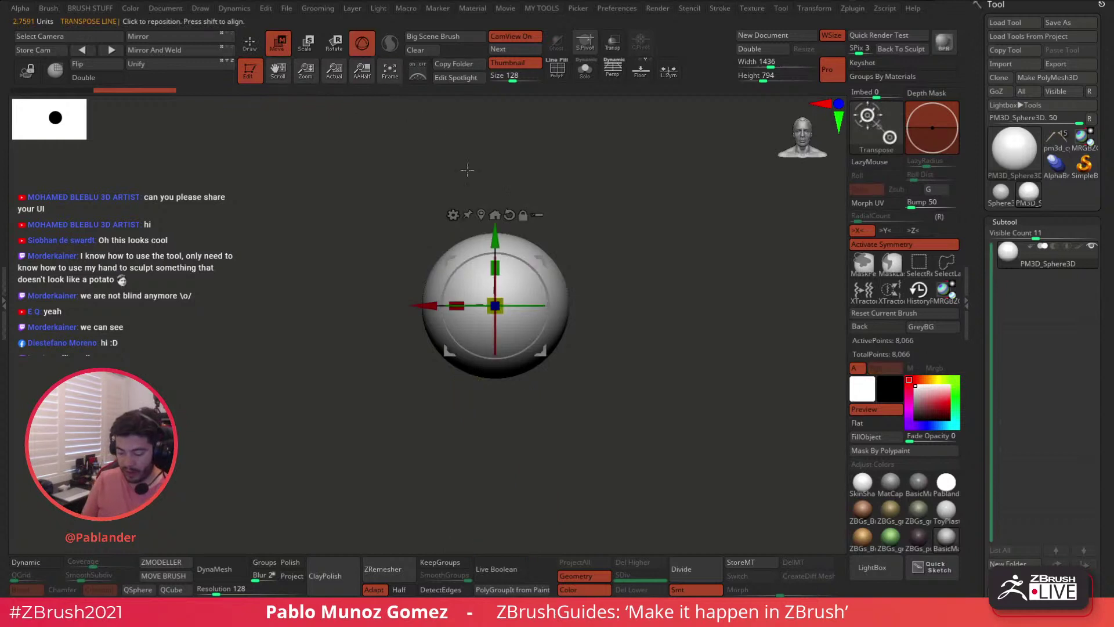
pyautogui.click(453, 215)
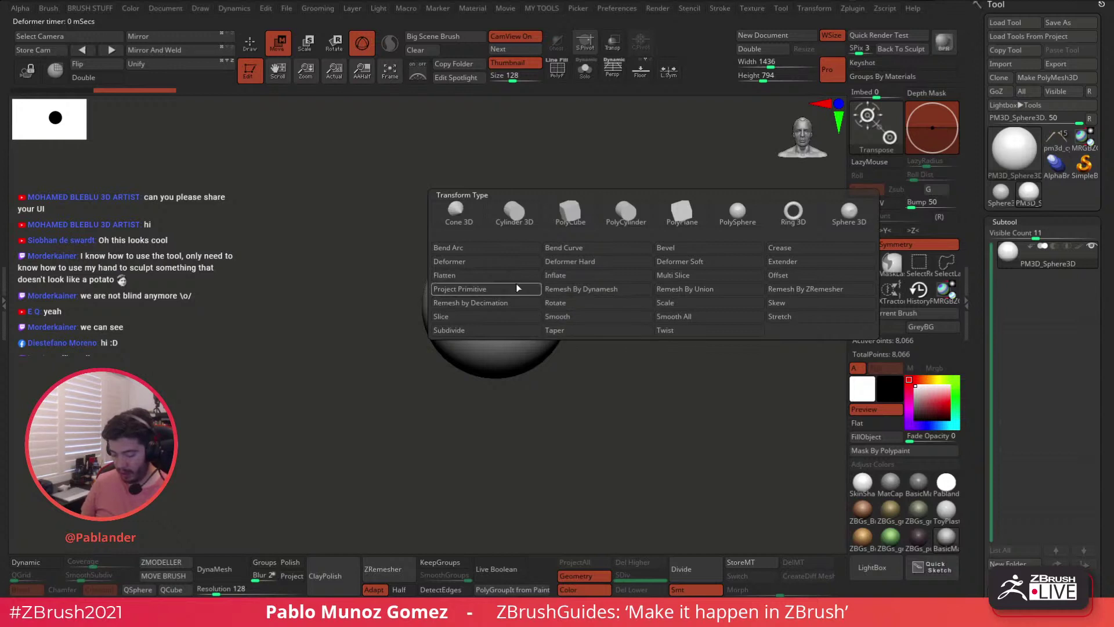
pyautogui.click(496, 275)
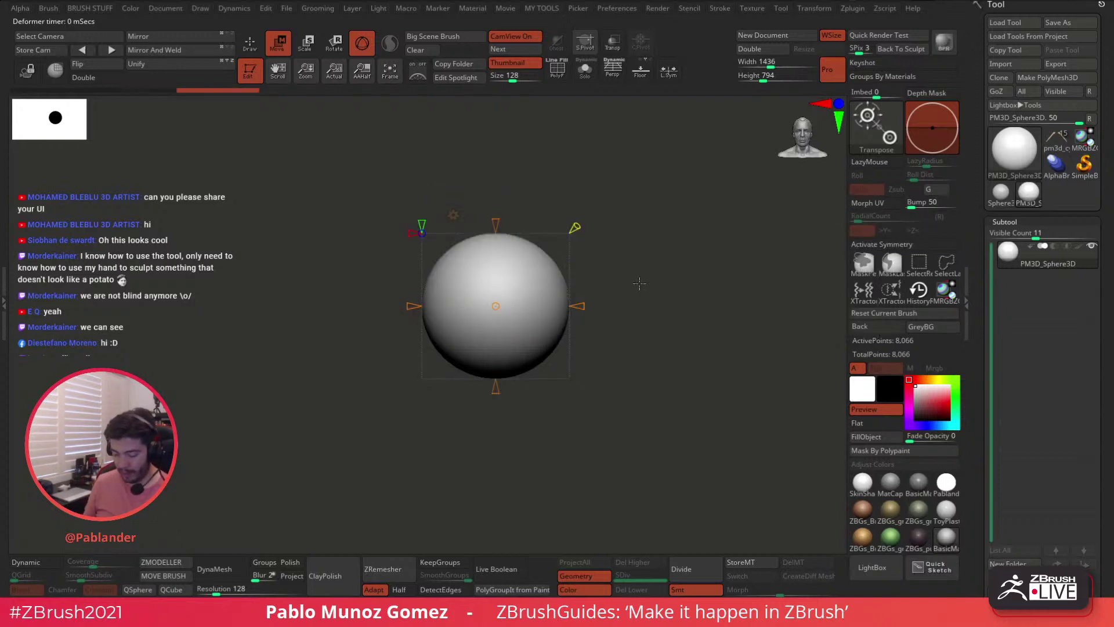
pyautogui.keyDown('shift'); pyautogui.moveTo(634, 257); pyautogui.dragTo(690, 254); pyautogui.keyUp('shift')
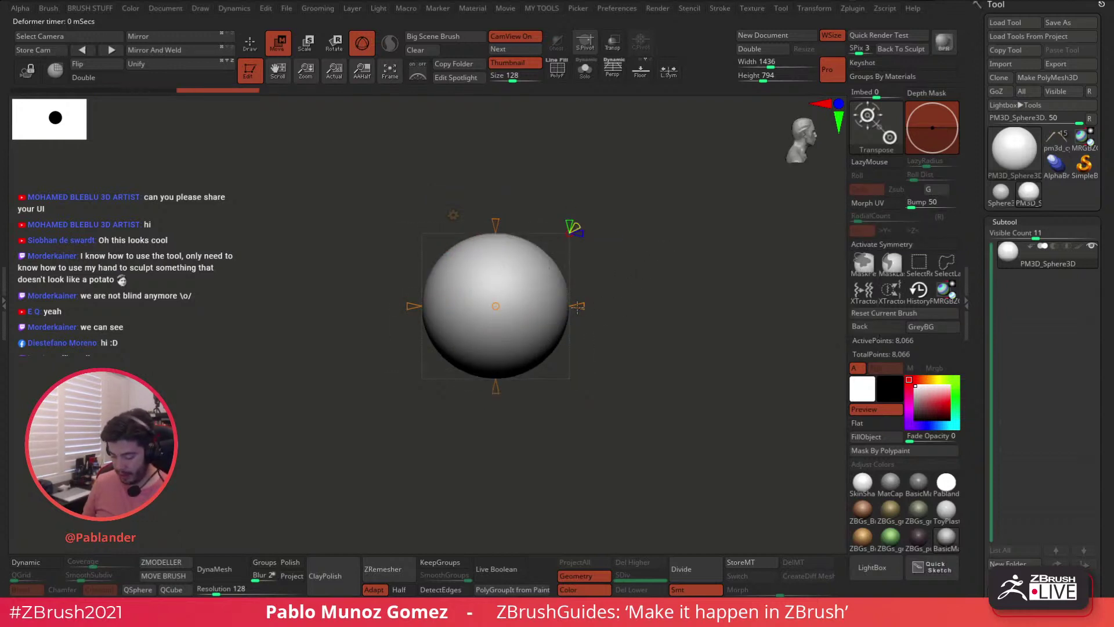
pyautogui.moveTo(581, 309); pyautogui.dragTo(518, 325)
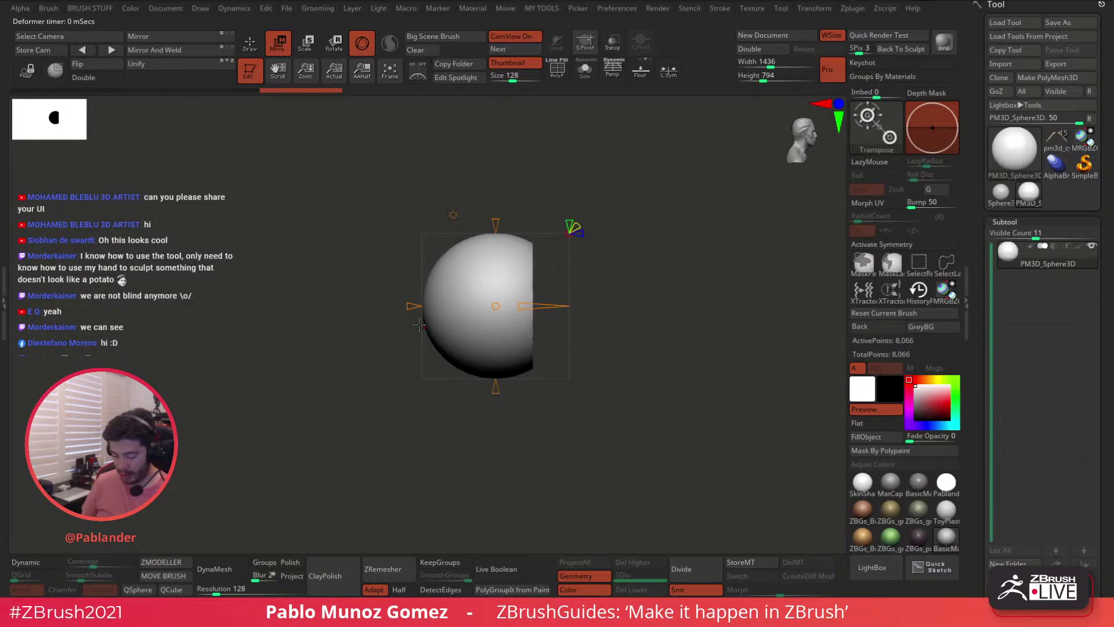
pyautogui.moveTo(413, 305); pyautogui.dragTo(529, 317)
pyautogui.moveTo(603, 324); pyautogui.dragTo(609, 356)
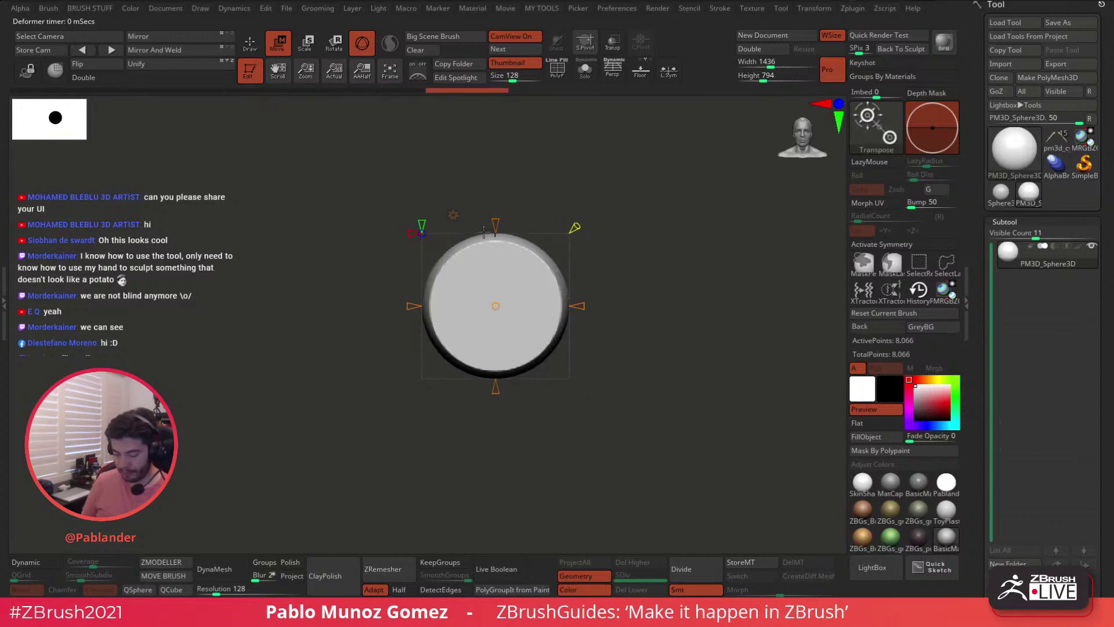
pyautogui.click(453, 215)
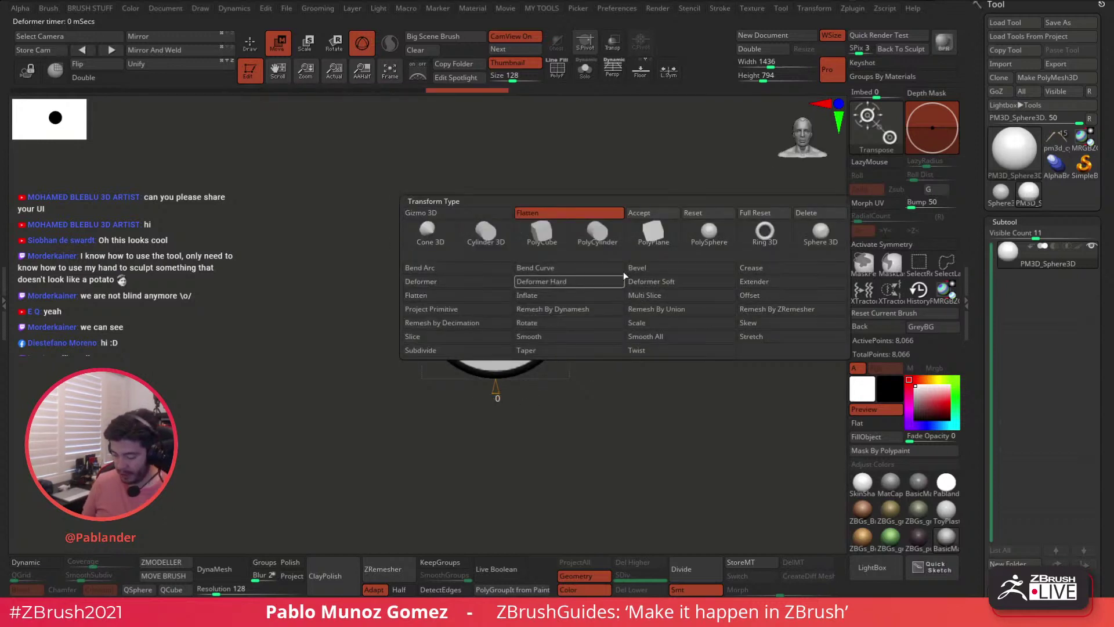
pyautogui.click(444, 216)
# - Apply Deformer Soft to the flattened sphere with a cage of 4 points in width, 4 in height and 2 in depth
pyautogui.click(452, 214)
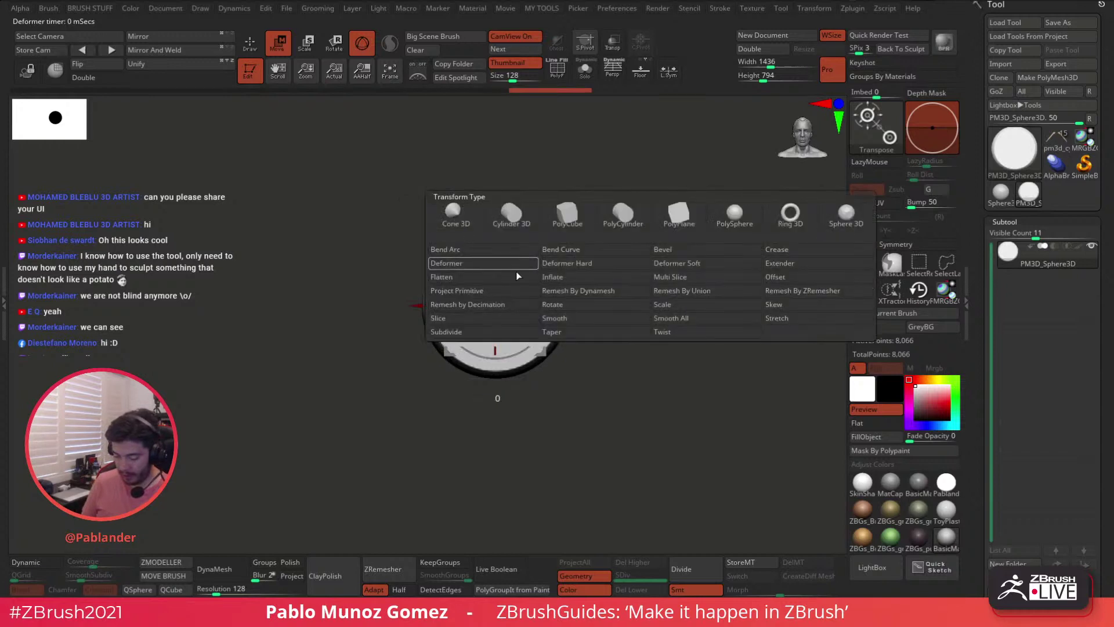
pyautogui.click(705, 265)
pyautogui.moveTo(540, 246); pyautogui.dragTo(557, 276)
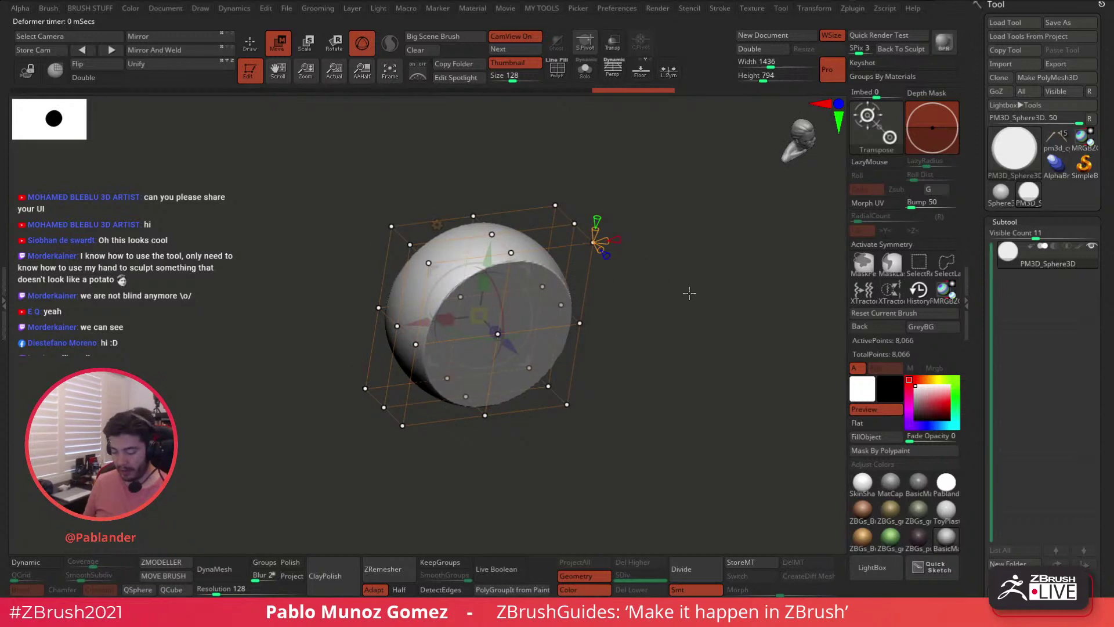
pyautogui.moveTo(670, 292)
pyautogui.mouseDown()
pyautogui.moveTo(680, 307)
pyautogui.moveTo(674, 299)
pyautogui.mouseUp()
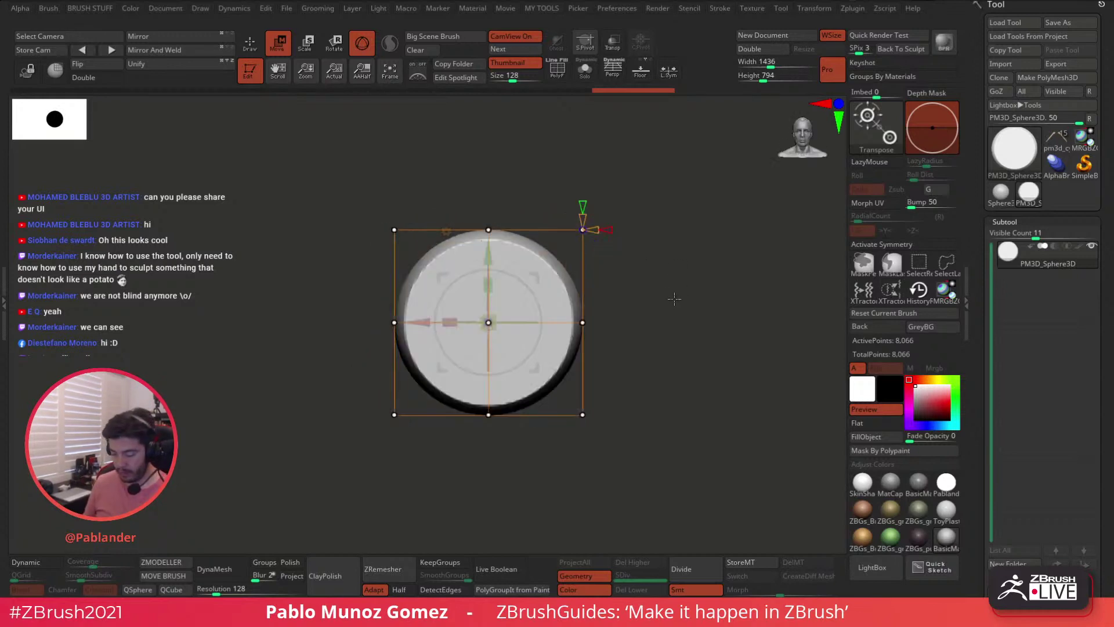
pyautogui.moveTo(609, 197); pyautogui.dragTo(611, 257)
pyautogui.moveTo(663, 333); pyautogui.dragTo(600, 226)
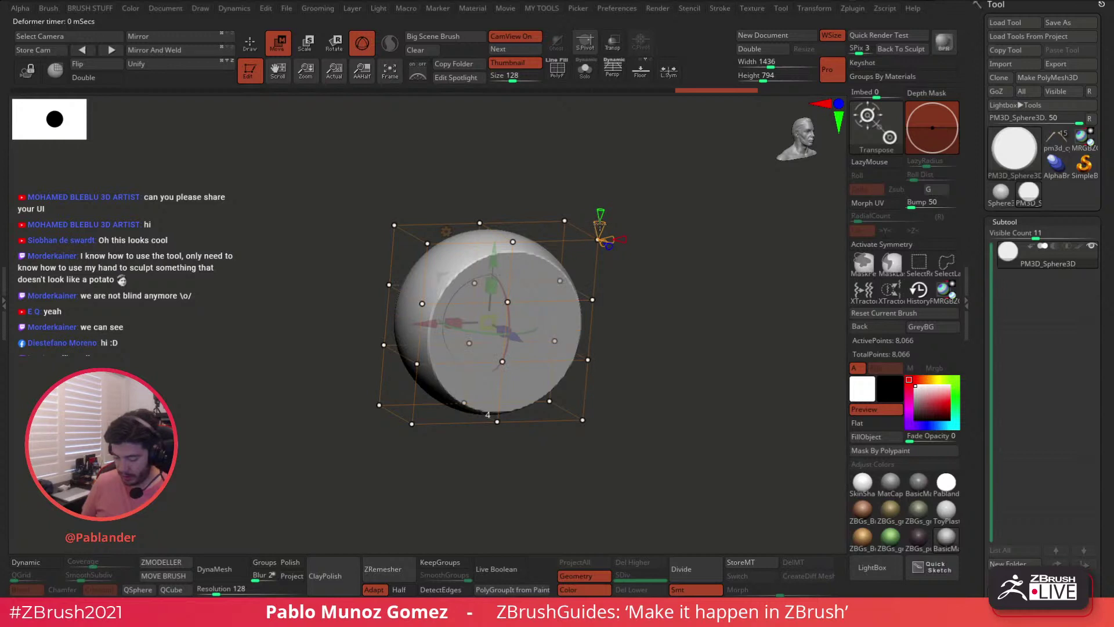
pyautogui.moveTo(600, 225)
pyautogui.mouseDown()
pyautogui.moveTo(630, 232)
pyautogui.moveTo(600, 229)
pyautogui.mouseUp()
pyautogui.keyDown('alt'); pyautogui.moveTo(657, 324); pyautogui.dragTo(670, 311); pyautogui.keyUp('alt')
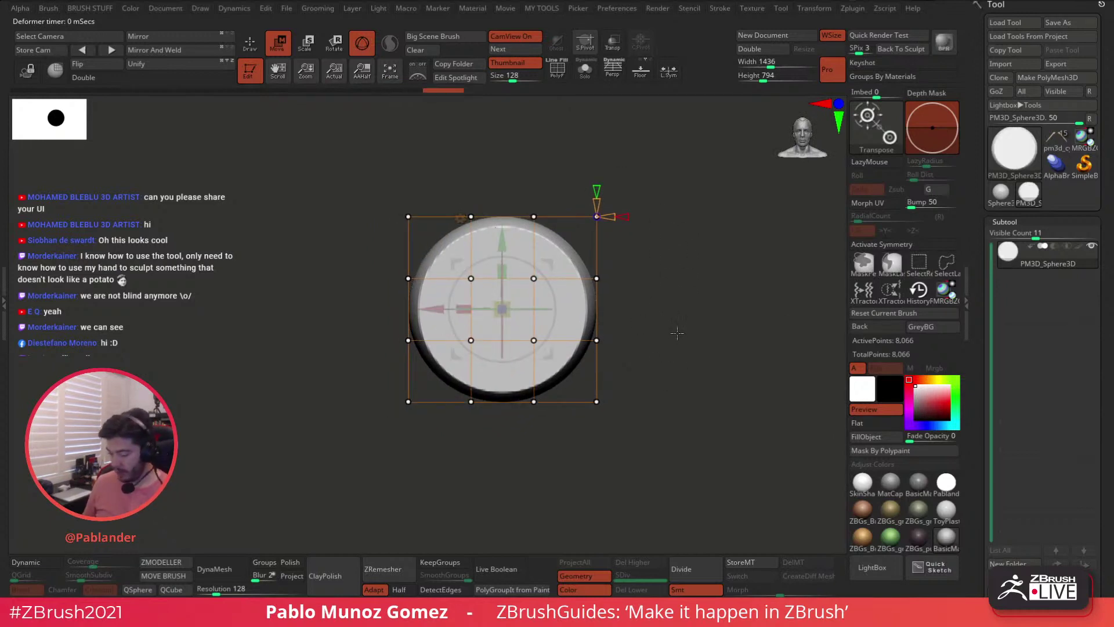
pyautogui.keyDown('alt'); pyautogui.moveTo(678, 326); pyautogui.dragTo(658, 311); pyautogui.keyUp('alt')
pyautogui.keyDown('alt'); pyautogui.moveTo(624, 238); pyautogui.dragTo(627, 279); pyautogui.keyUp('alt')
pyautogui.hotkey('ctrl', 'z')
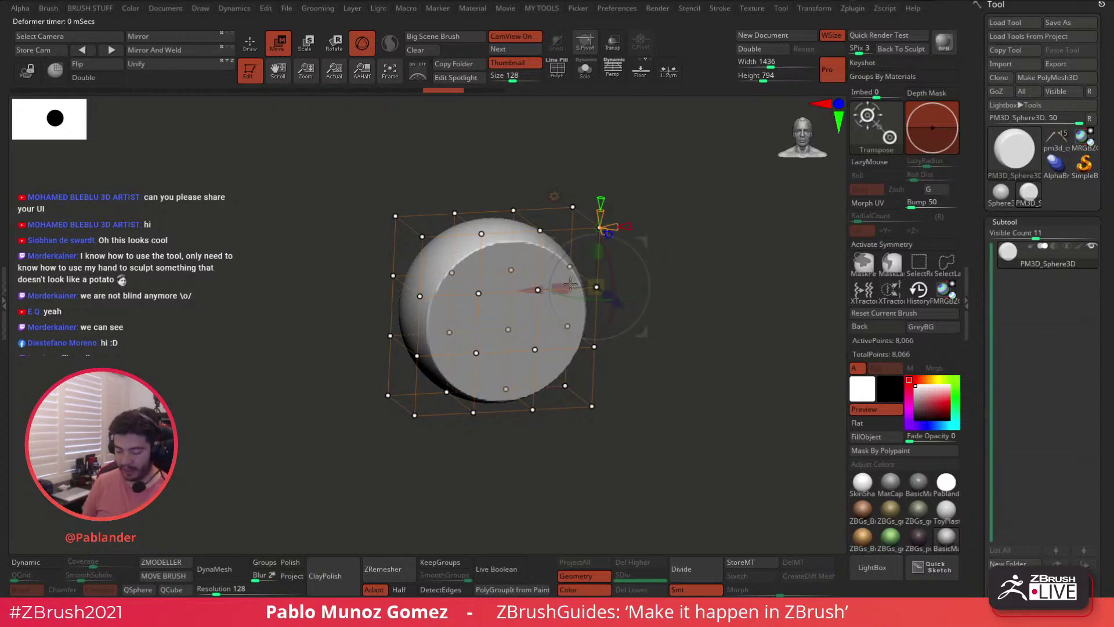
pyautogui.keyDown('shift'); pyautogui.moveTo(703, 230); pyautogui.dragTo(698, 231); pyautogui.keyUp('shift')
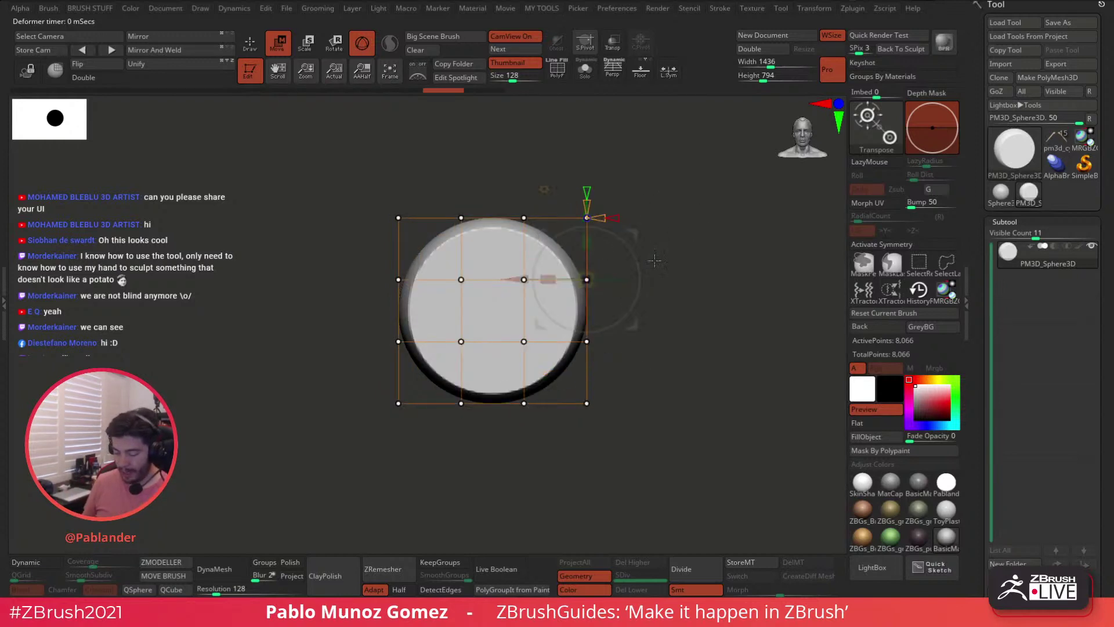
pyautogui.click(250, 44)
pyautogui.click(278, 43)
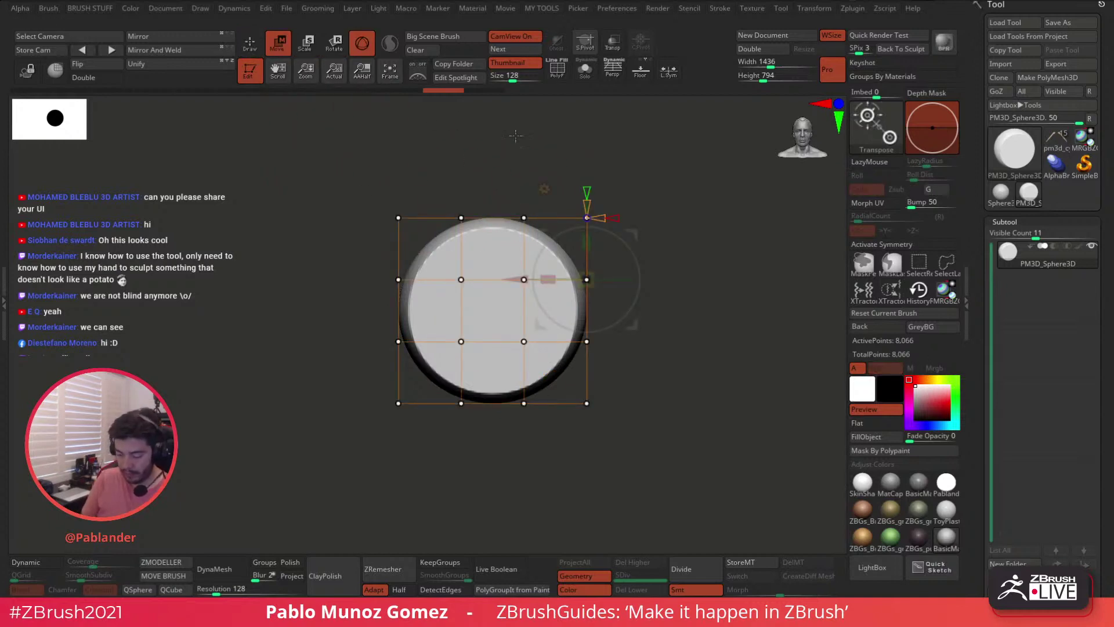
pyautogui.keyDown('alt'); pyautogui.moveTo(646, 178); pyautogui.dragTo(679, 167); pyautogui.keyUp('alt')
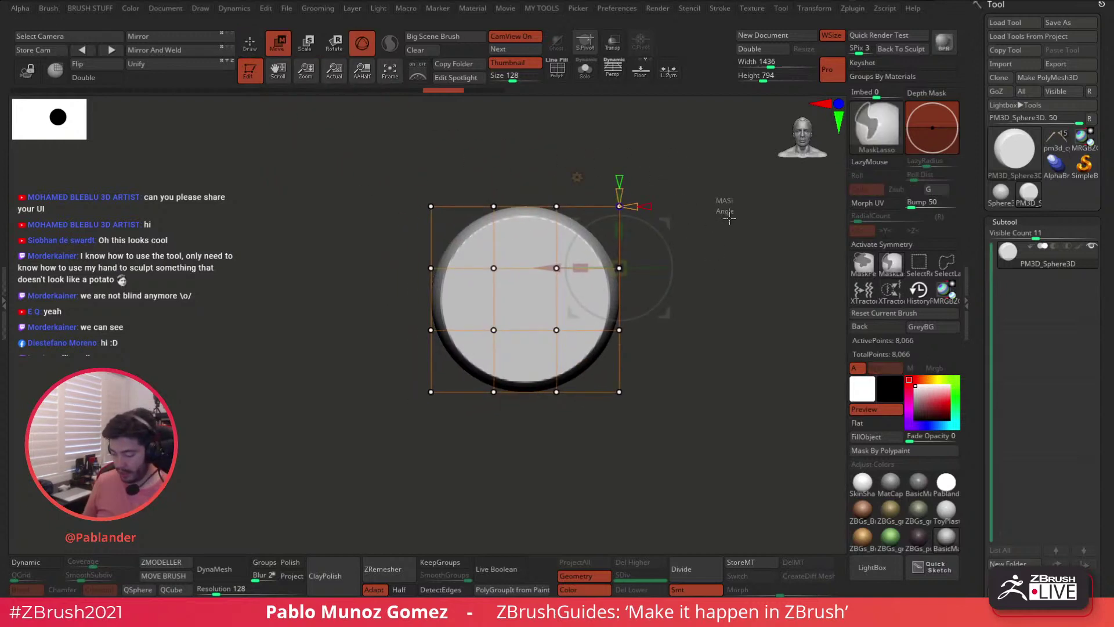
# - Try isolating the two middle columns of cage points and scaling them vertically, and clear the point selection
pyautogui.moveTo(729, 218)
pyautogui.keyDown('ctrl'); pyautogui.mouseDown()
pyautogui.moveTo(740, 222)
pyautogui.moveTo(723, 244)
pyautogui.moveTo(701, 239)
pyautogui.mouseUp(); pyautogui.keyUp('ctrl')
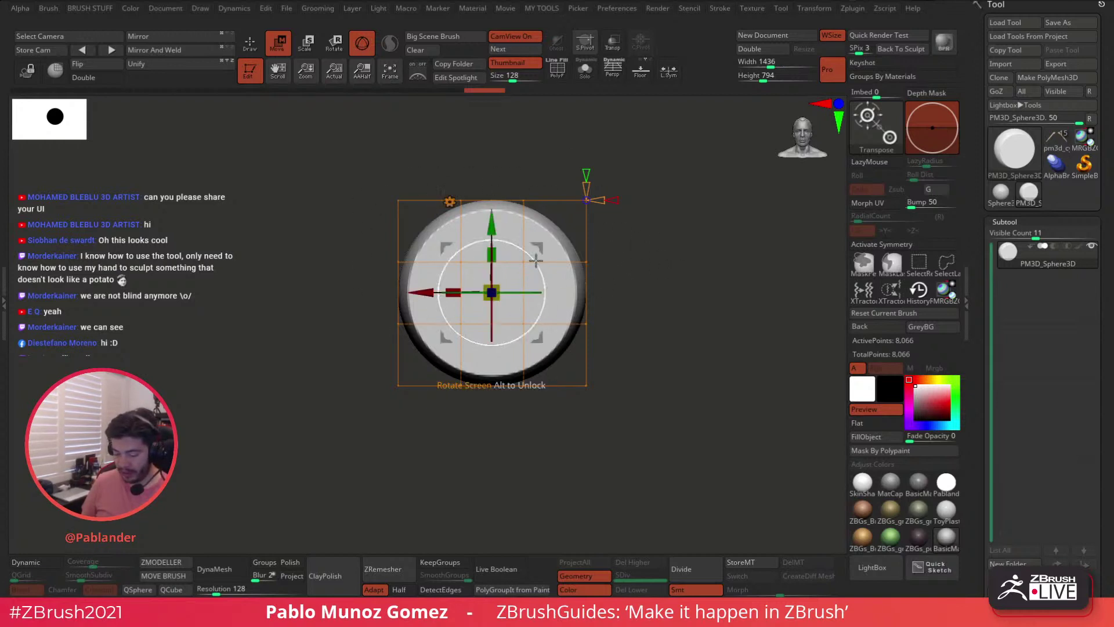
pyautogui.press('ctrl')
pyautogui.moveTo(447, 152)
pyautogui.keyDown('ctrl'); pyautogui.mouseDown()
pyautogui.moveTo(478, 461)
pyautogui.moveTo(548, 371)
pyautogui.moveTo(532, 167)
pyautogui.mouseUp(); pyautogui.keyUp('ctrl')
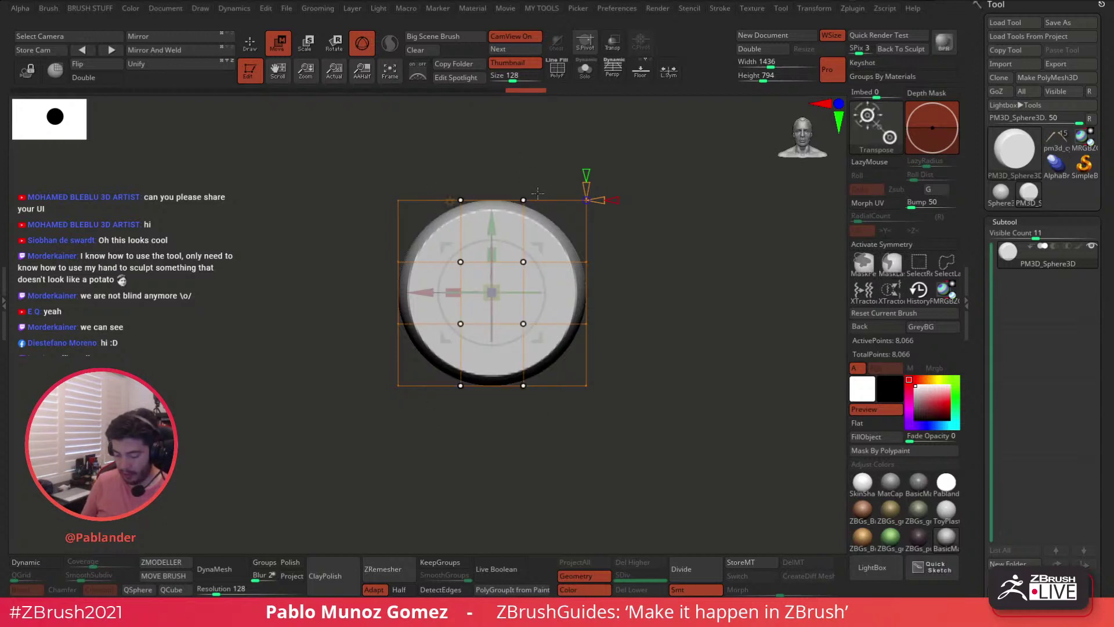
pyautogui.moveTo(496, 256)
pyautogui.mouseDown()
pyautogui.moveTo(498, 207)
pyautogui.moveTo(500, 275)
pyautogui.moveTo(500, 240)
pyautogui.moveTo(500, 255)
pyautogui.mouseUp()
pyautogui.keyDown('ctrl'); pyautogui.moveTo(632, 250); pyautogui.dragTo(633, 252); pyautogui.keyUp('ctrl')
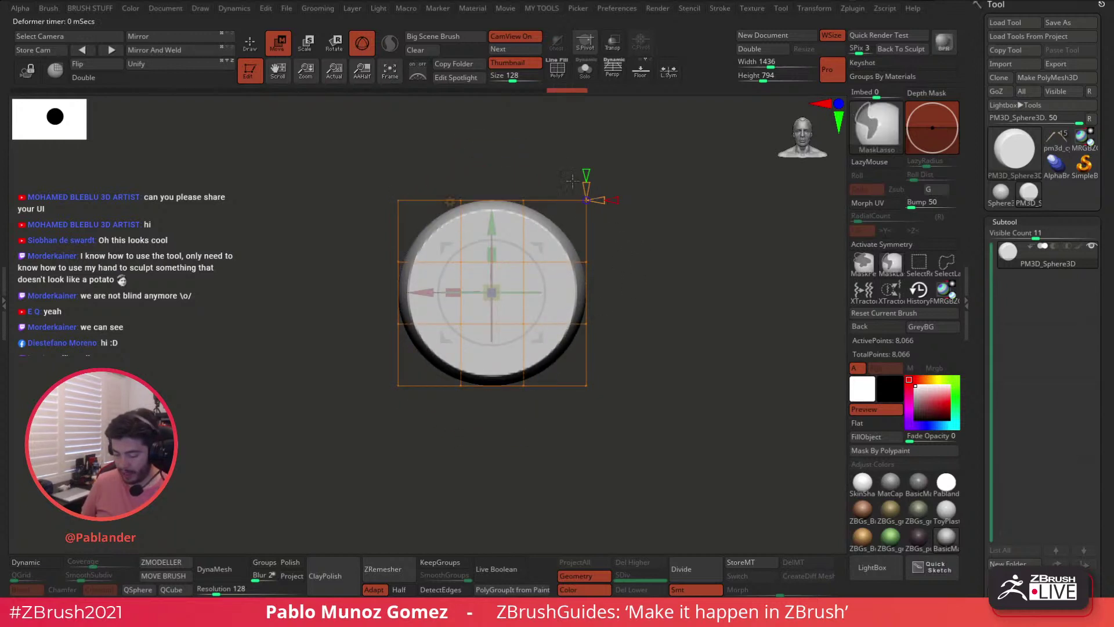
# - Mask the corner points of the deformer cage and invert the mask so only the corners are active, keeping perspective off
pyautogui.moveTo(557, 169)
pyautogui.keyDown('ctrl'); pyautogui.mouseDown()
pyautogui.moveTo(639, 207)
pyautogui.moveTo(593, 161)
pyautogui.mouseUp(); pyautogui.keyUp('ctrl')
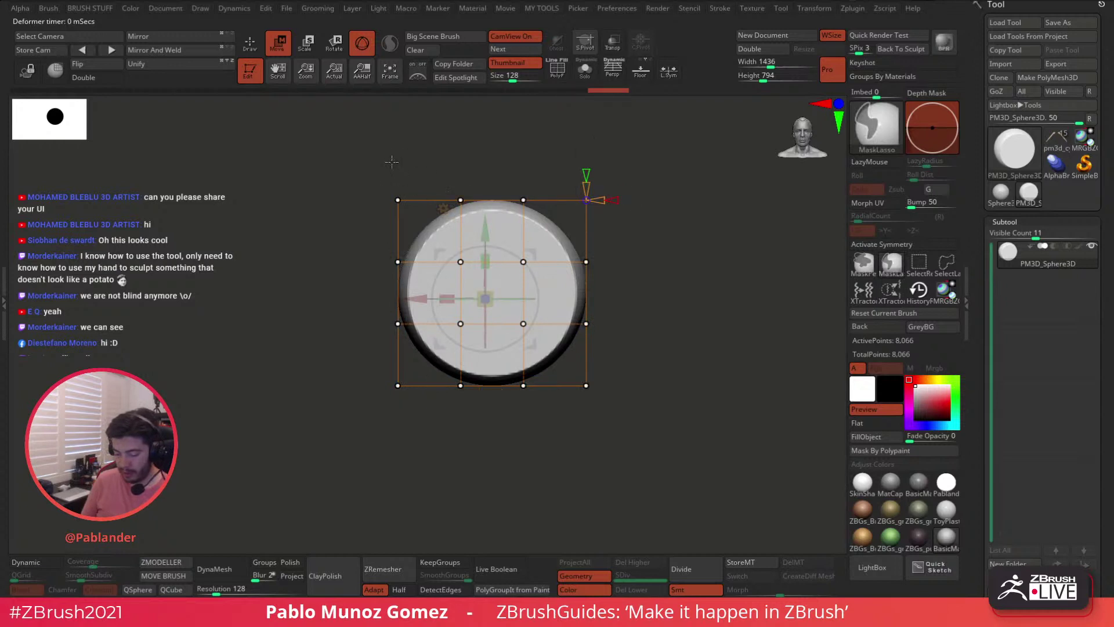
pyautogui.keyDown('ctrl'); pyautogui.moveTo(390, 162); pyautogui.dragTo(417, 167); pyautogui.keyUp('ctrl')
pyautogui.keyDown('ctrl'); pyautogui.moveTo(363, 376); pyautogui.dragTo(371, 362); pyautogui.keyUp('ctrl')
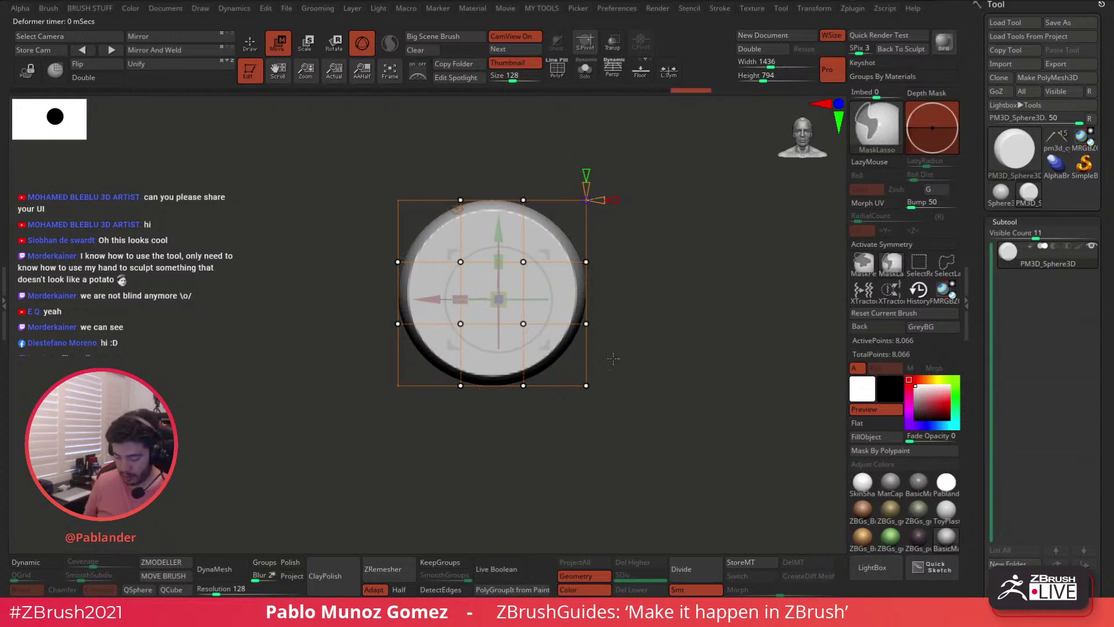
pyautogui.keyDown('ctrl'); pyautogui.moveTo(555, 356); pyautogui.dragTo(563, 357); pyautogui.keyUp('ctrl')
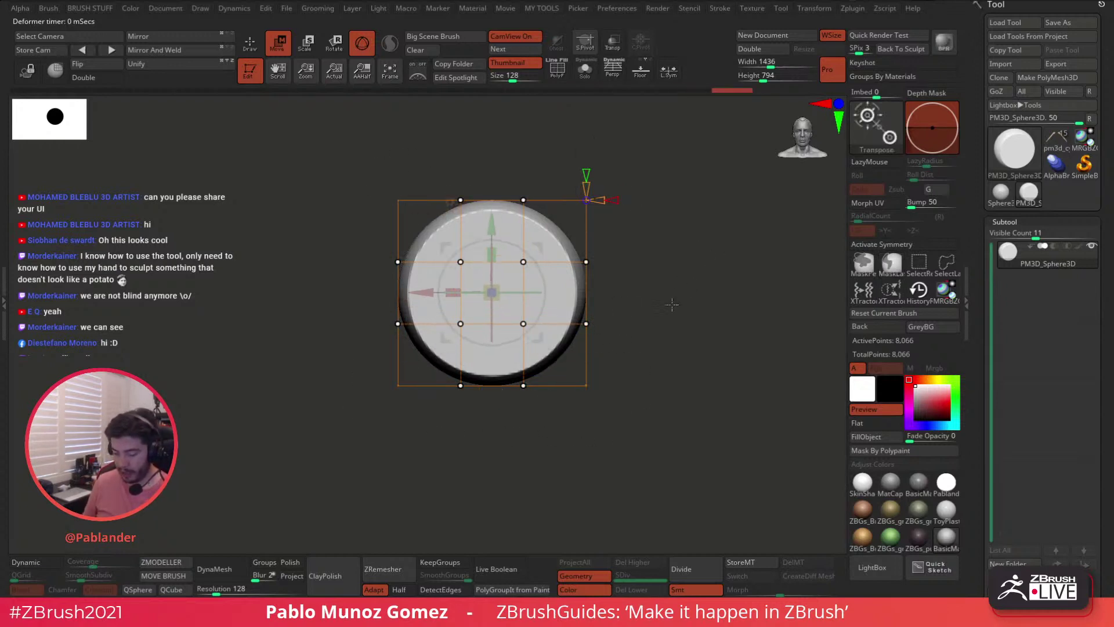
pyautogui.click(615, 74)
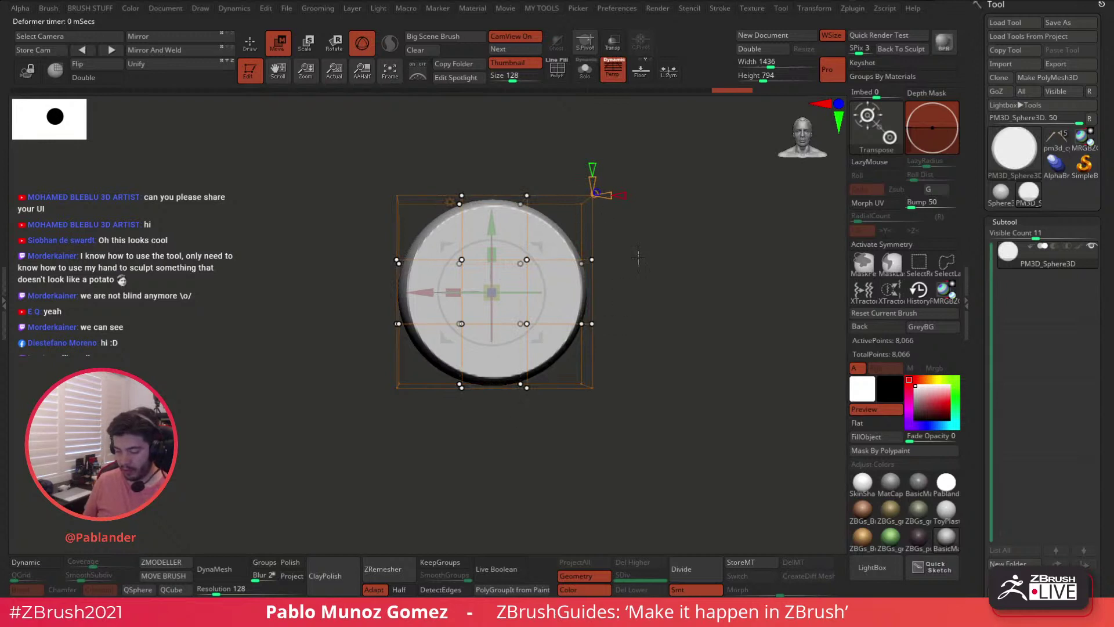
pyautogui.click(613, 70)
pyautogui.press('ctrl')
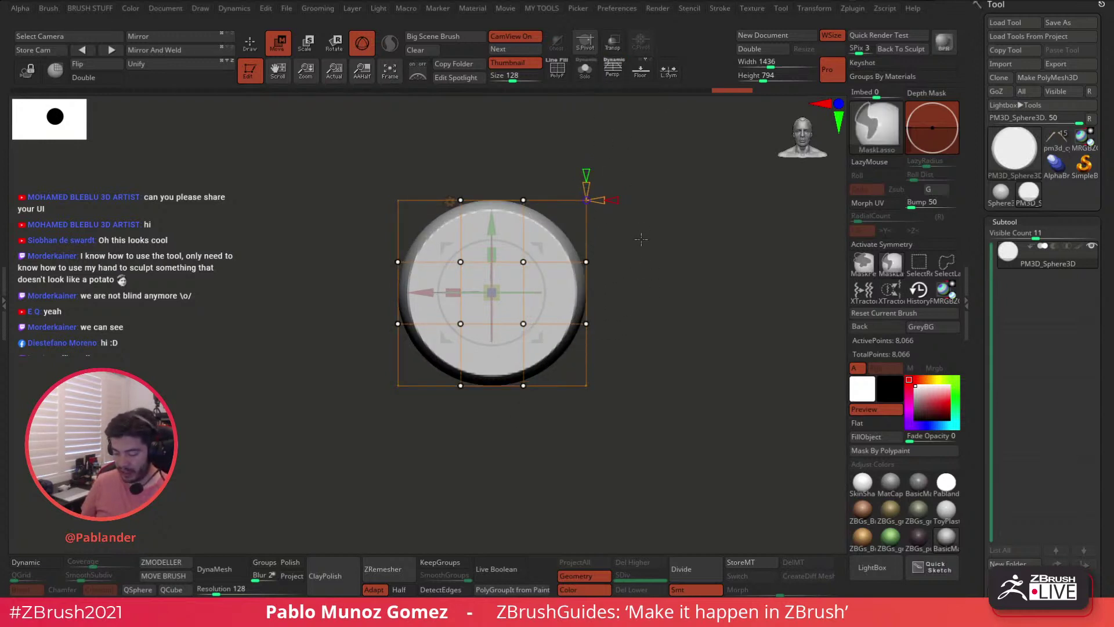
pyautogui.keyDown('ctrl'); pyautogui.moveTo(641, 239); pyautogui.dragTo(648, 432); pyautogui.keyUp('ctrl')
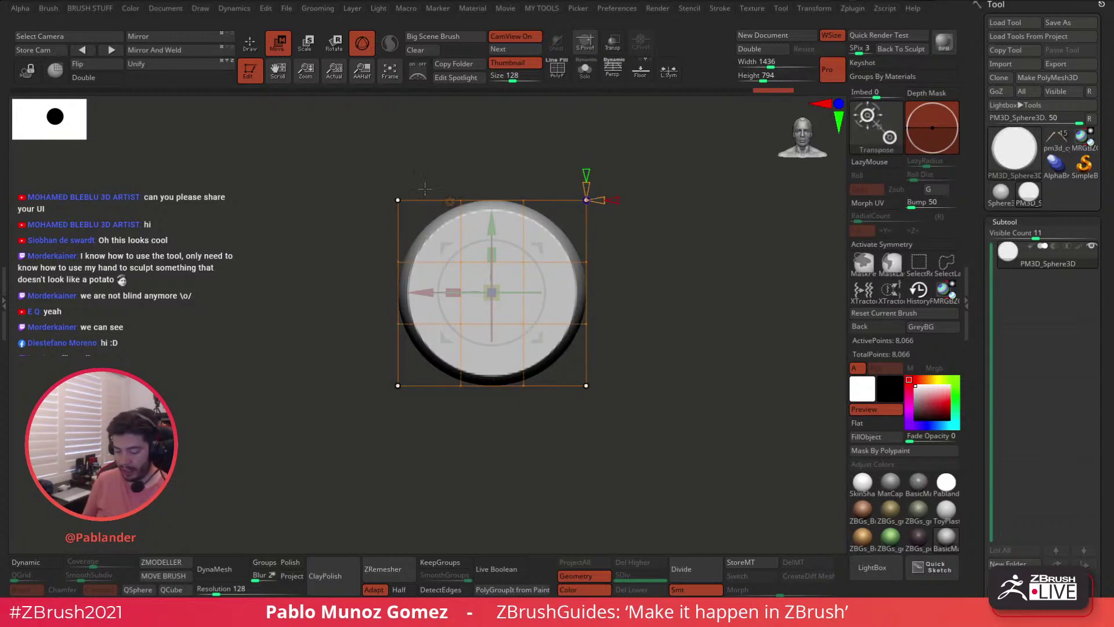
# - Scale the corner cage points outward in height and width to turn the disc into a rounded square block
pyautogui.moveTo(643, 295)
pyautogui.mouseDown()
pyautogui.moveTo(690, 293)
pyautogui.moveTo(653, 306)
pyautogui.mouseUp()
pyautogui.moveTo(492, 254); pyautogui.dragTo(498, 161)
pyautogui.moveTo(453, 293); pyautogui.dragTo(384, 306)
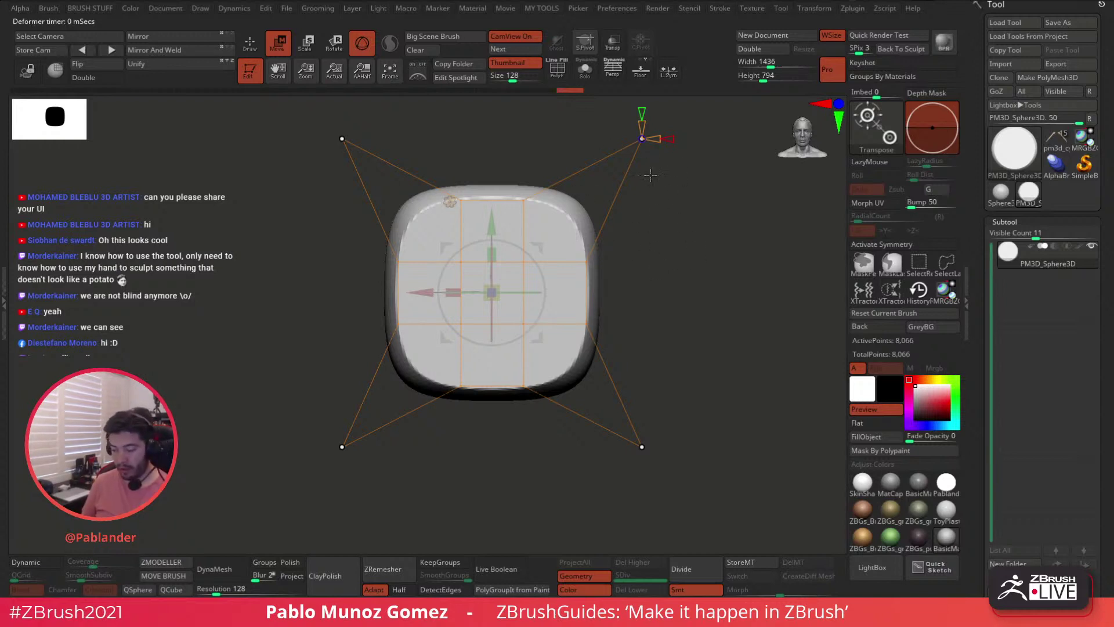
pyautogui.moveTo(696, 226); pyautogui.dragTo(669, 231)
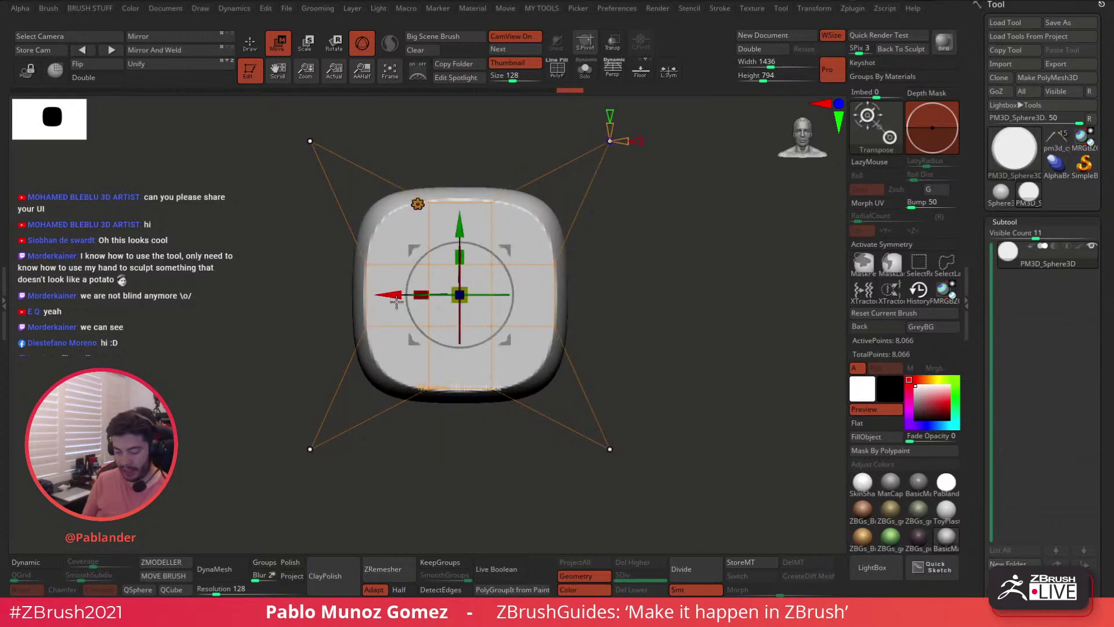
pyautogui.keyDown('alt'); pyautogui.moveTo(634, 285); pyautogui.dragTo(696, 263); pyautogui.keyUp('alt')
pyautogui.keyDown('alt'); pyautogui.moveTo(617, 280); pyautogui.dragTo(667, 243); pyautogui.keyUp('alt')
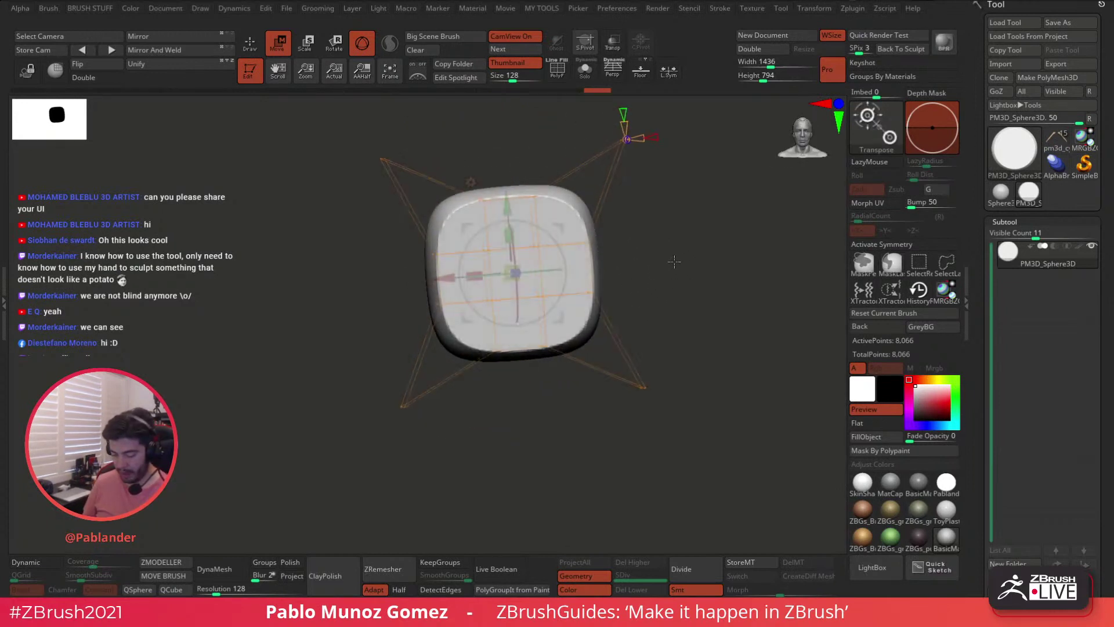
# - Isolate the lower two rows of cage points, scale them down uniformly to narrow the jaw area, and accept the deformation
pyautogui.moveTo(313, 288)
pyautogui.keyDown('ctrl'); pyautogui.mouseDown()
pyautogui.moveTo(348, 477)
pyautogui.moveTo(694, 292)
pyautogui.moveTo(687, 271)
pyautogui.moveTo(665, 261)
pyautogui.mouseUp(); pyautogui.keyUp('ctrl')
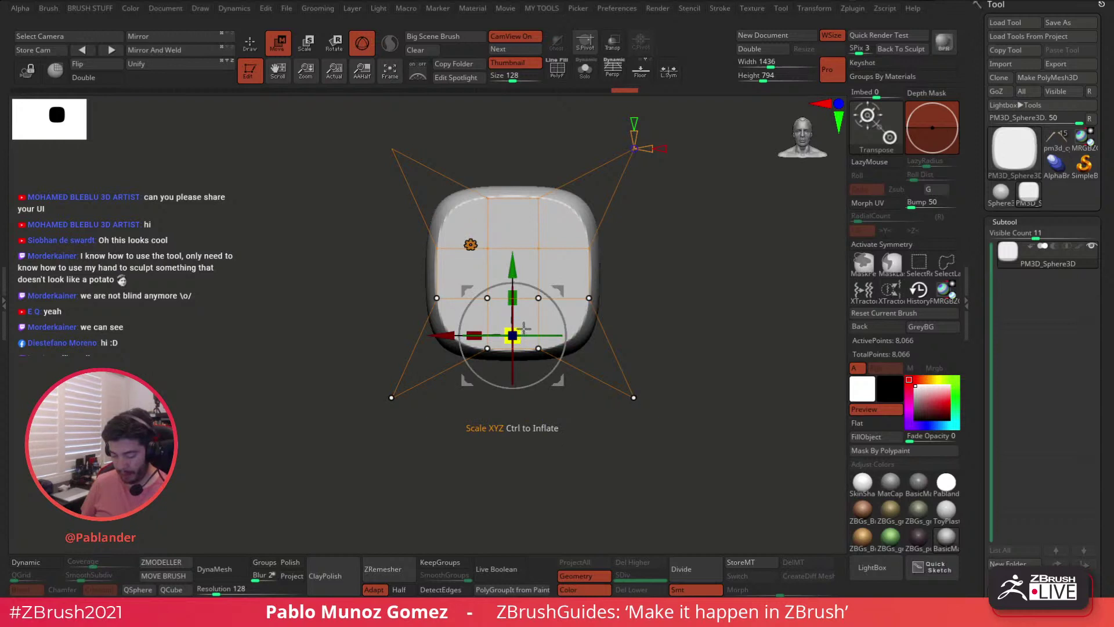
pyautogui.moveTo(524, 329); pyautogui.dragTo(509, 338)
pyautogui.keyDown('shift'); pyautogui.moveTo(643, 264); pyautogui.dragTo(681, 262); pyautogui.keyUp('shift')
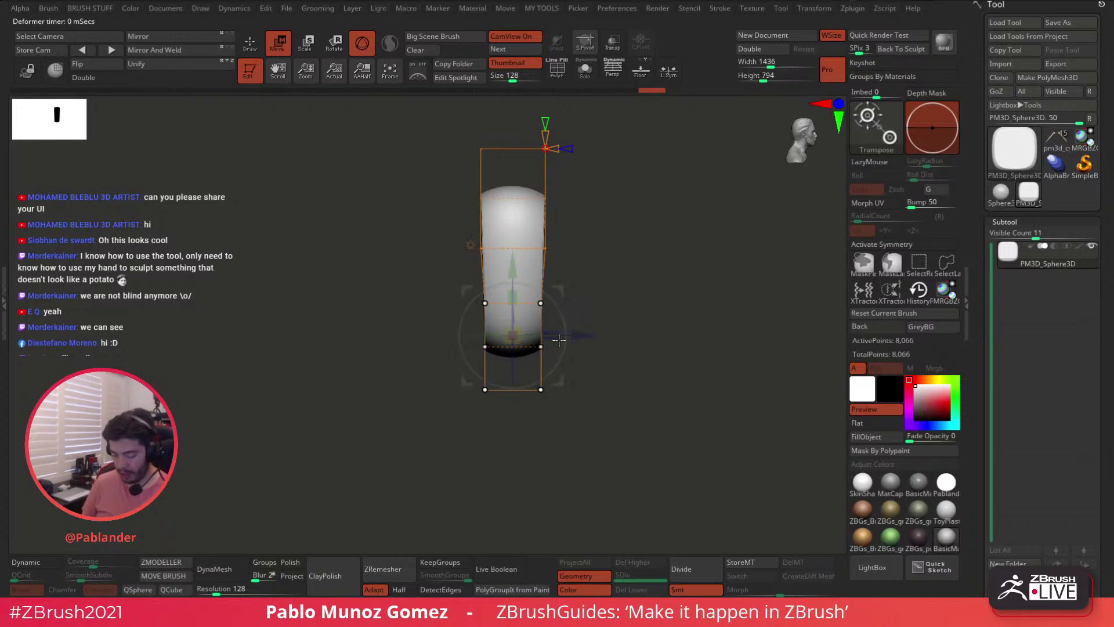
pyautogui.moveTo(559, 341); pyautogui.dragTo(649, 305)
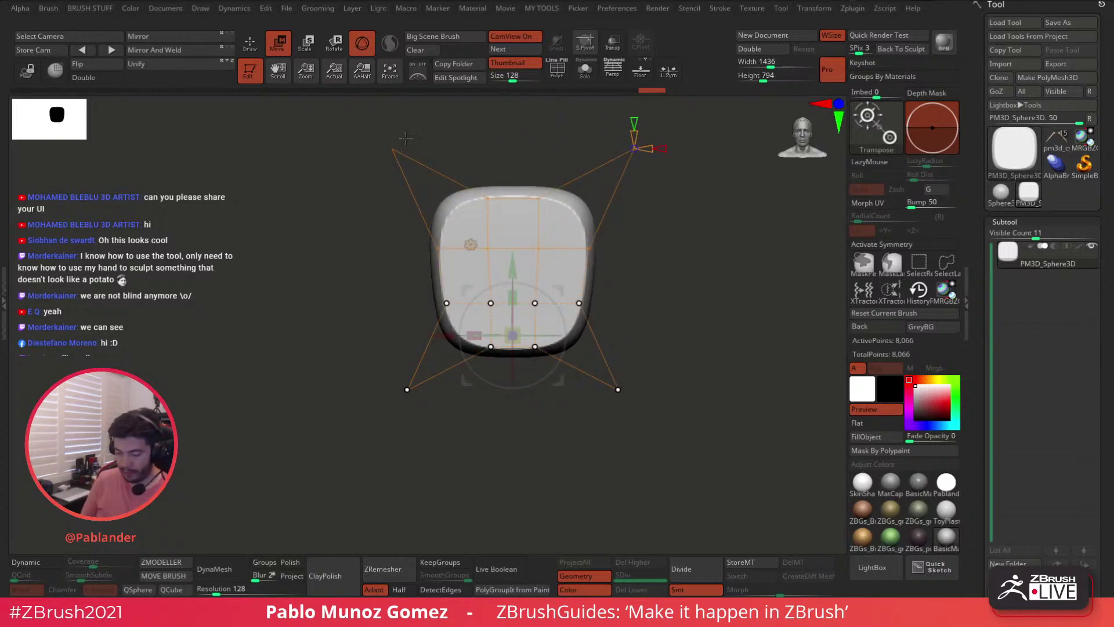
pyautogui.click(471, 245)
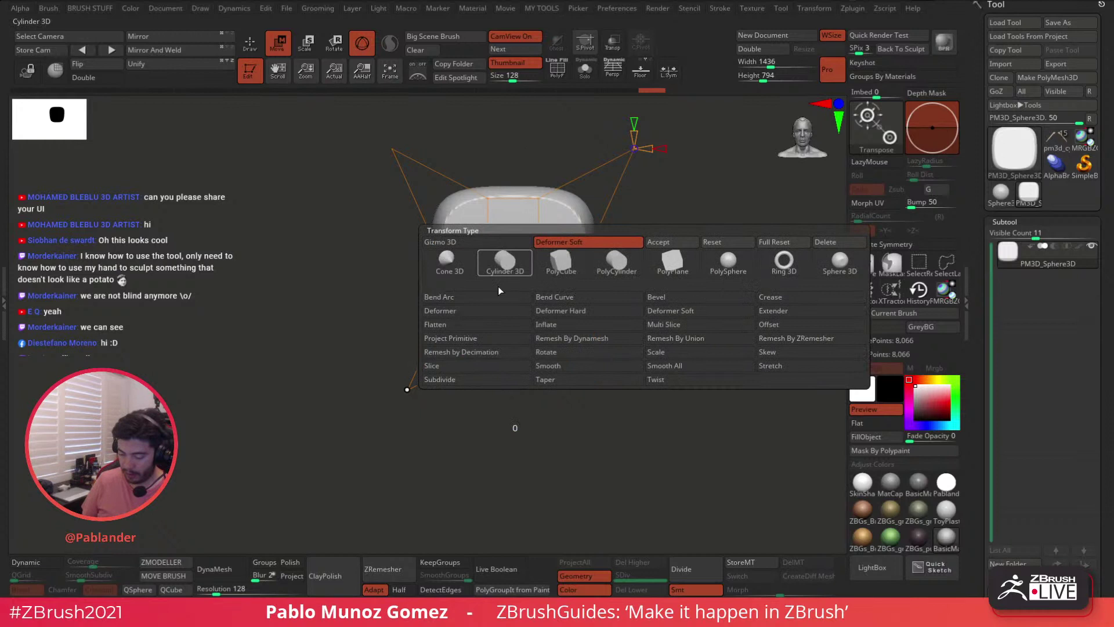
pyautogui.click(667, 246)
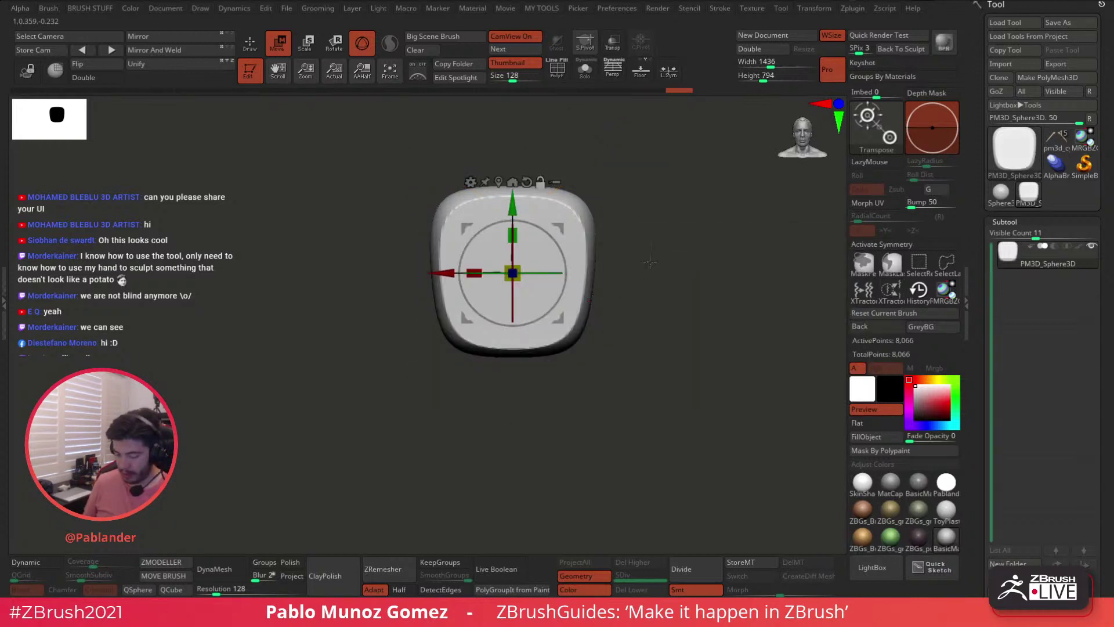
# - Fine-tune the head block's proportions with the gizmo, including a slight change to its vertical scale
pyautogui.moveTo(492, 282); pyautogui.dragTo(498, 276)
pyautogui.keyDown('alt'); pyautogui.moveTo(610, 265); pyautogui.dragTo(612, 230); pyautogui.keyUp('alt')
pyautogui.moveTo(496, 246); pyautogui.dragTo(497, 243)
pyautogui.moveTo(618, 226)
pyautogui.mouseDown()
pyautogui.moveTo(641, 227)
pyautogui.moveTo(634, 232)
pyautogui.mouseUp()
pyautogui.keyDown('alt'); pyautogui.moveTo(640, 295); pyautogui.dragTo(648, 318); pyautogui.keyUp('alt')
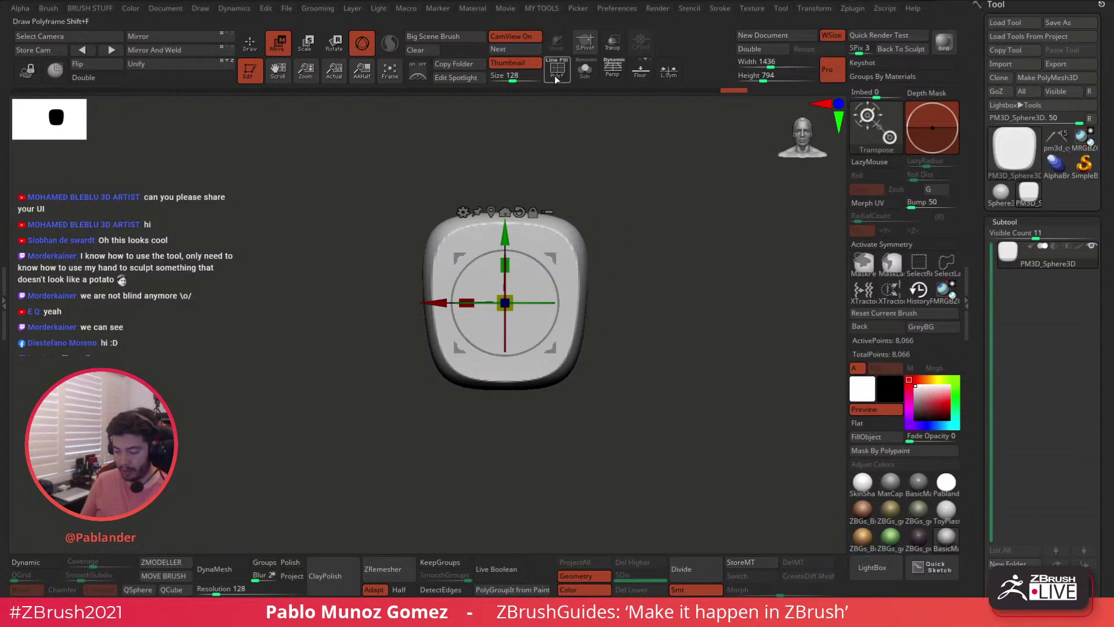
# - Inspect the head block's polygon wireframe with PolyFrame and turn it off again
pyautogui.hotkey('shift', 'f')
pyautogui.moveTo(613, 243); pyautogui.dragTo(635, 257)
pyautogui.hotkey('shift', 'f')
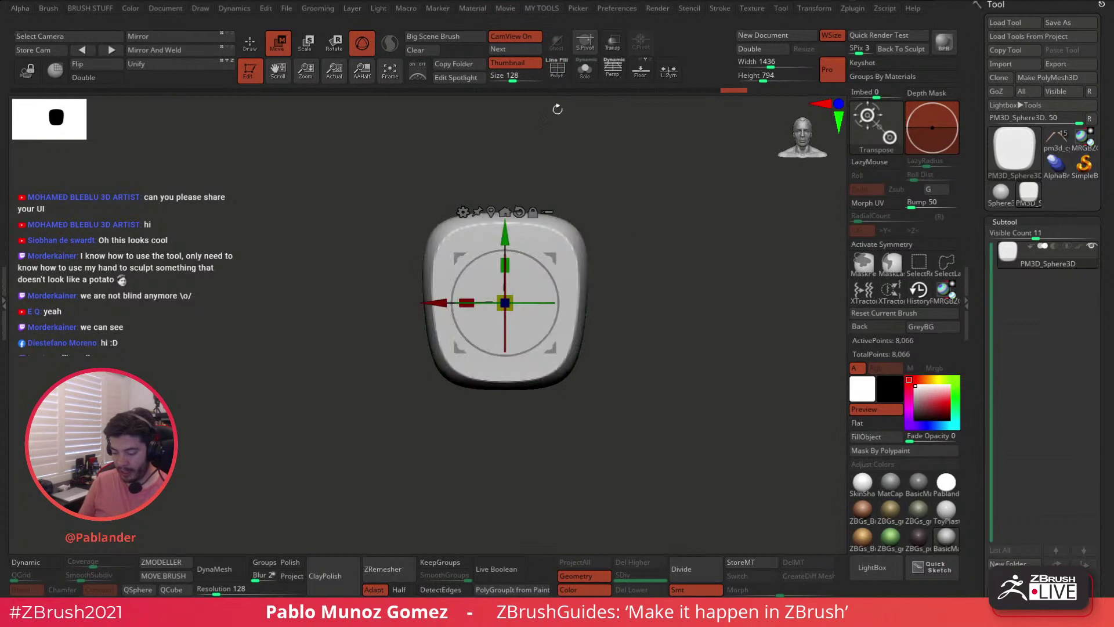
# - Apply the Smooth deformer to the head block and strengthen the smoothing along its upper edge
pyautogui.click(463, 211)
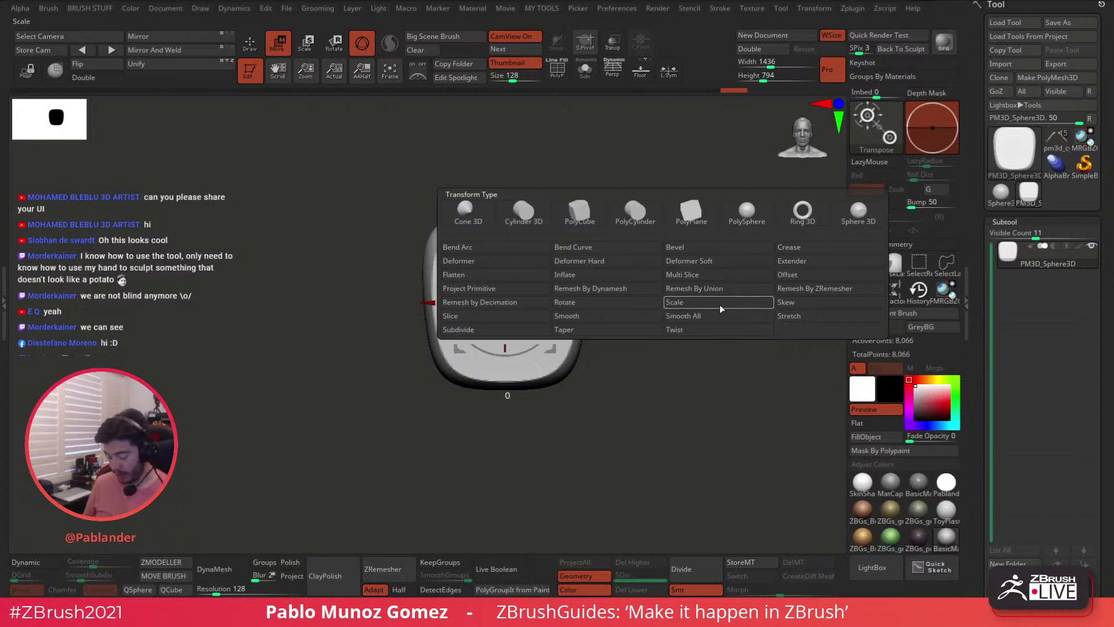
pyautogui.click(603, 317)
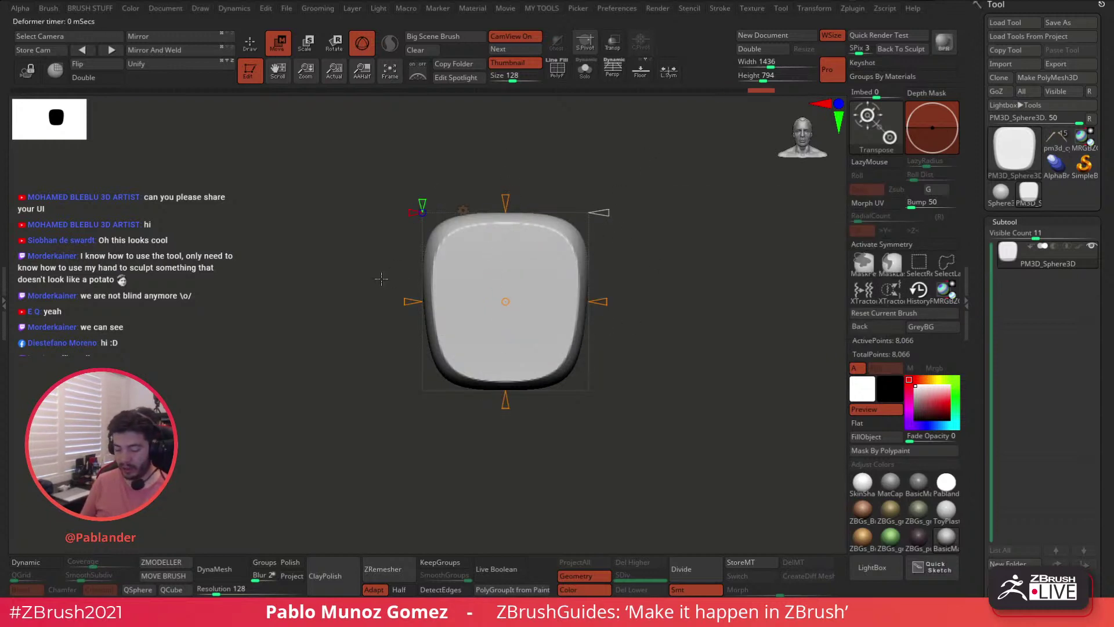
pyautogui.moveTo(506, 200); pyautogui.dragTo(505, 107)
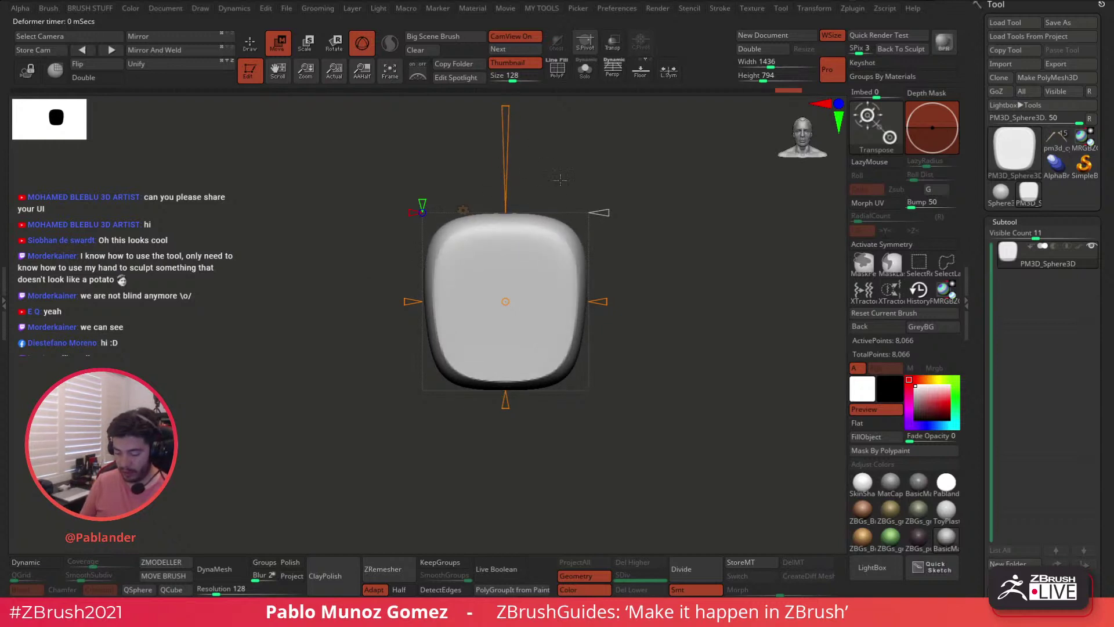
pyautogui.moveTo(532, 233); pyautogui.dragTo(452, 397, button='right')
pyautogui.moveTo(469, 244); pyautogui.dragTo(444, 248, button='right')
pyautogui.keyDown('shift'); pyautogui.moveTo(455, 395); pyautogui.dragTo(473, 390, button='right'); pyautogui.keyUp('shift')
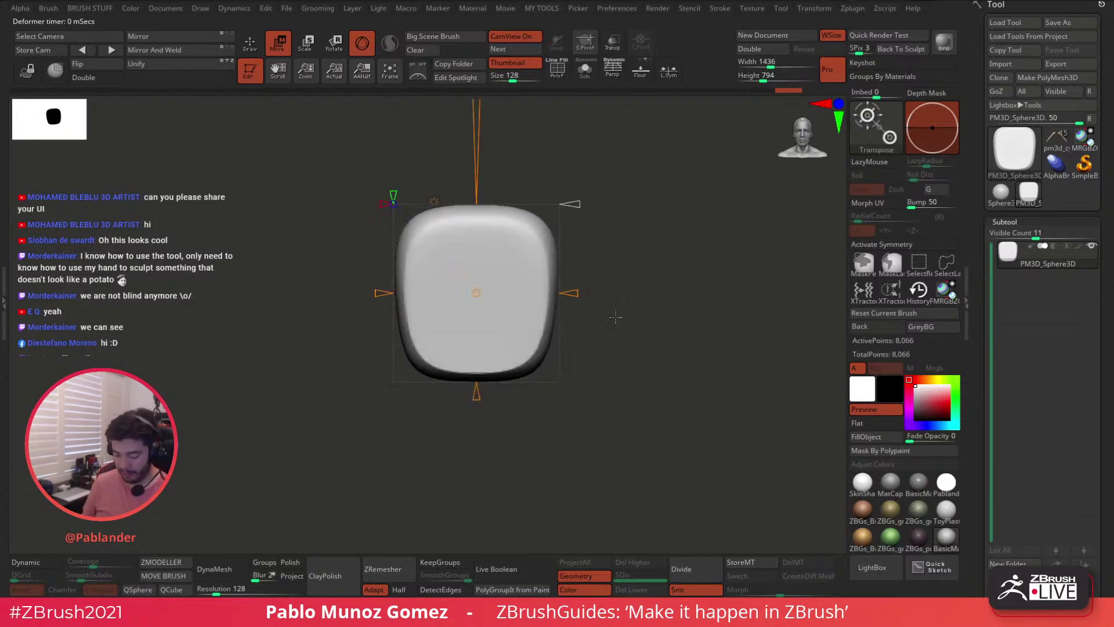
# - Strengthen the smoothing at the head block's lower edge and slightly raise the deformer's overall Smooth amount
pyautogui.moveTo(475, 388)
pyautogui.mouseDown()
pyautogui.moveTo(479, 490)
pyautogui.moveTo(480, 443)
pyautogui.mouseUp()
pyautogui.moveTo(539, 406); pyautogui.dragTo(430, 300)
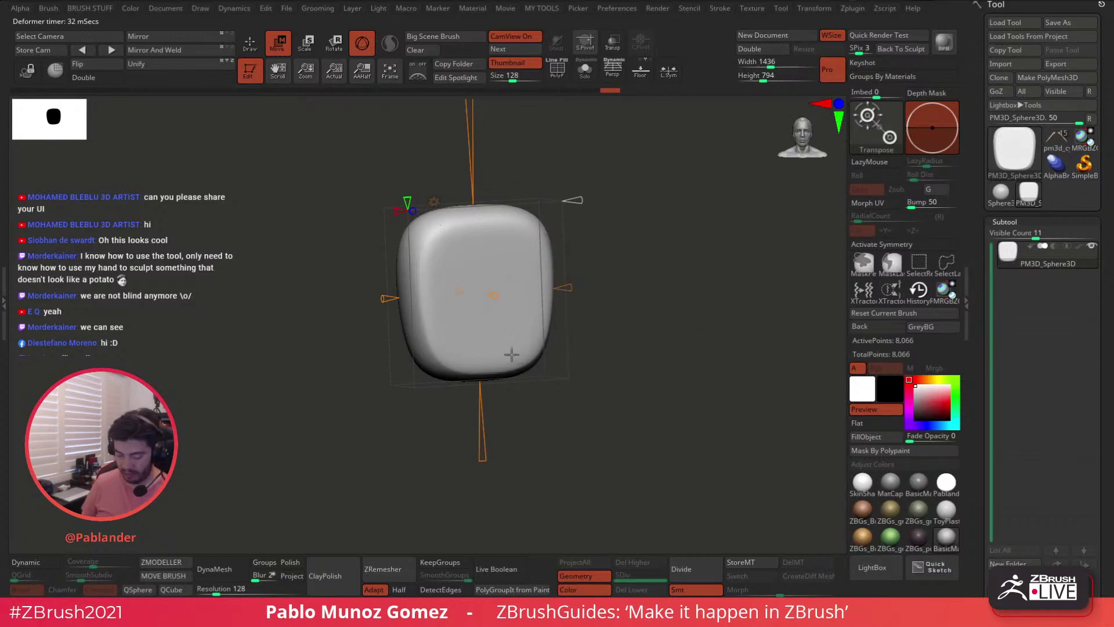
pyautogui.keyDown('shift'); pyautogui.moveTo(567, 215); pyautogui.dragTo(571, 211); pyautogui.keyUp('shift')
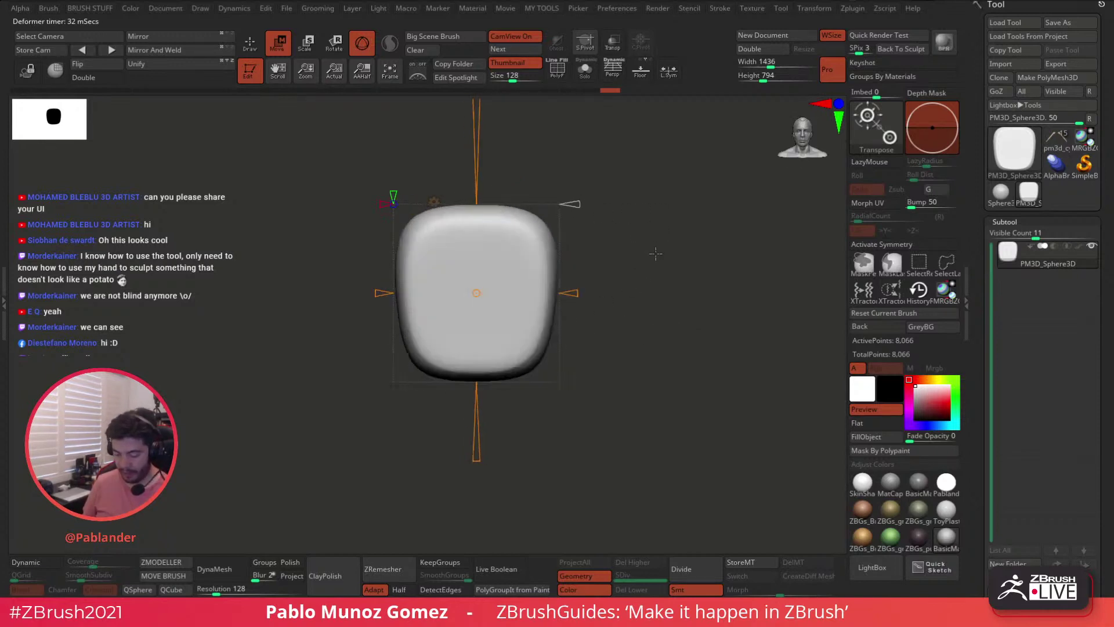
pyautogui.moveTo(579, 207)
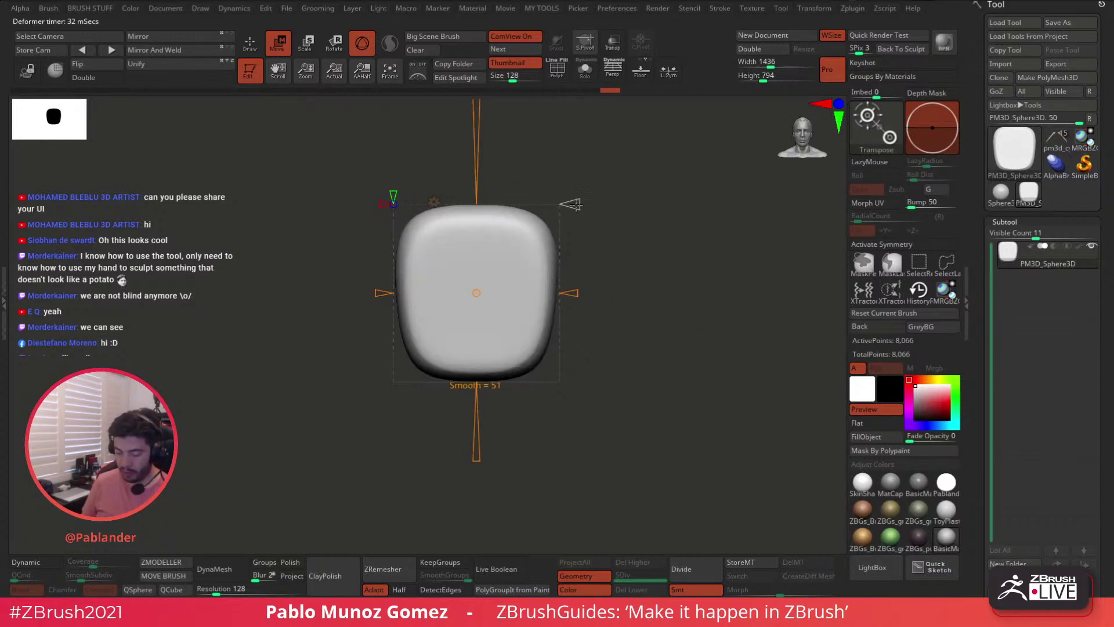
pyautogui.moveTo(578, 200)
pyautogui.mouseDown()
pyautogui.moveTo(565, 204)
pyautogui.moveTo(653, 203)
pyautogui.moveTo(587, 204)
pyautogui.mouseUp()
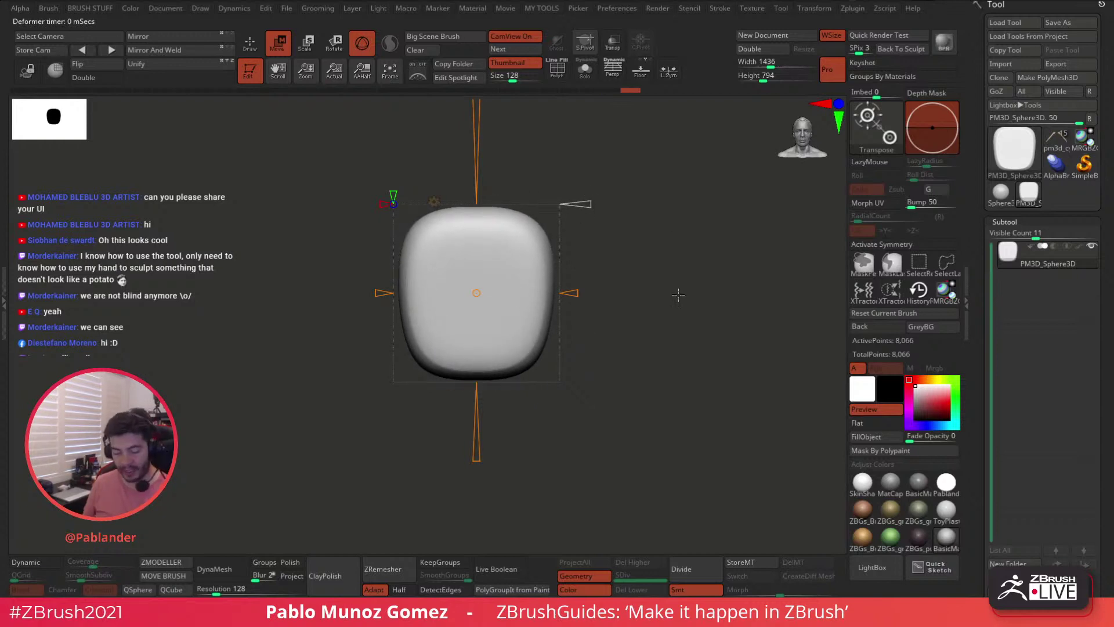
pyautogui.moveTo(991, 270); pyautogui.dragTo(1042, 202)
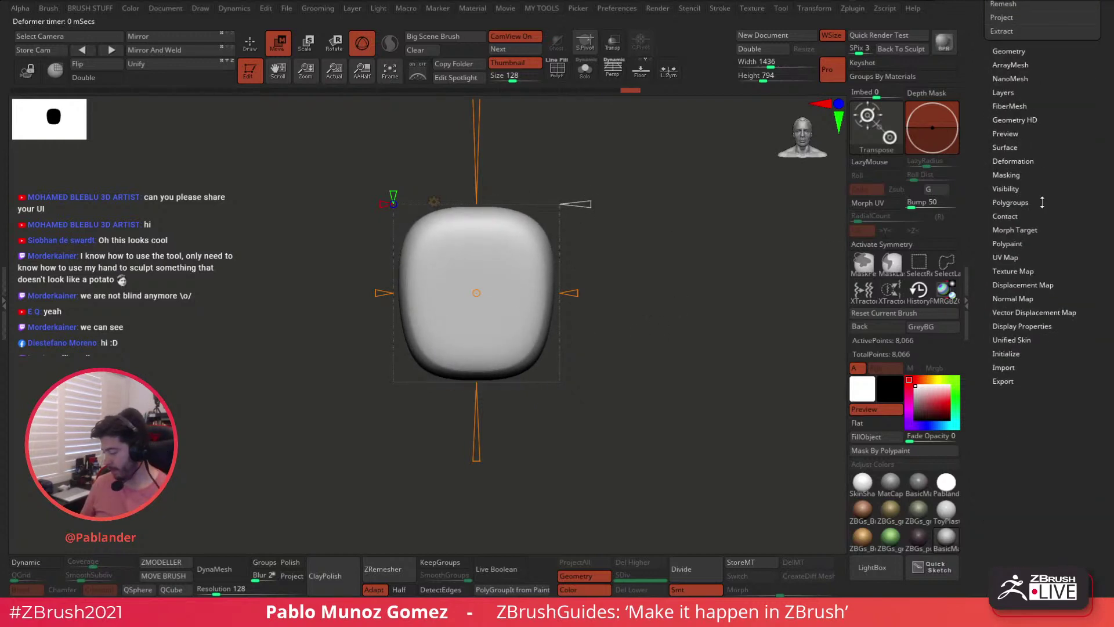
pyautogui.click(1018, 119)
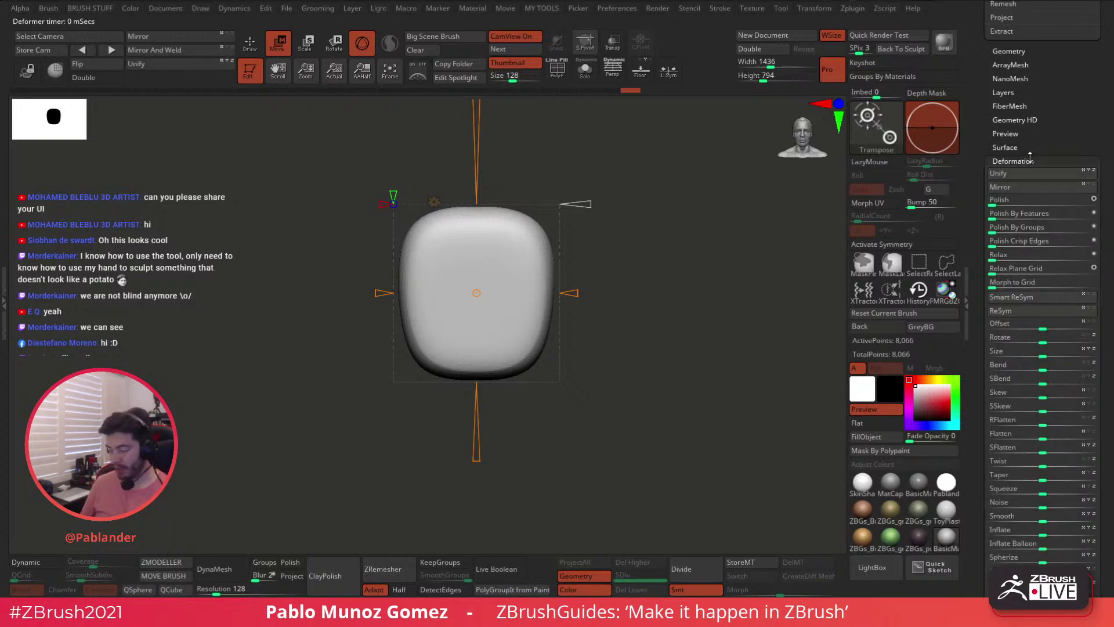
pyautogui.click(1013, 120)
pyautogui.moveTo(992, 168); pyautogui.dragTo(991, 261)
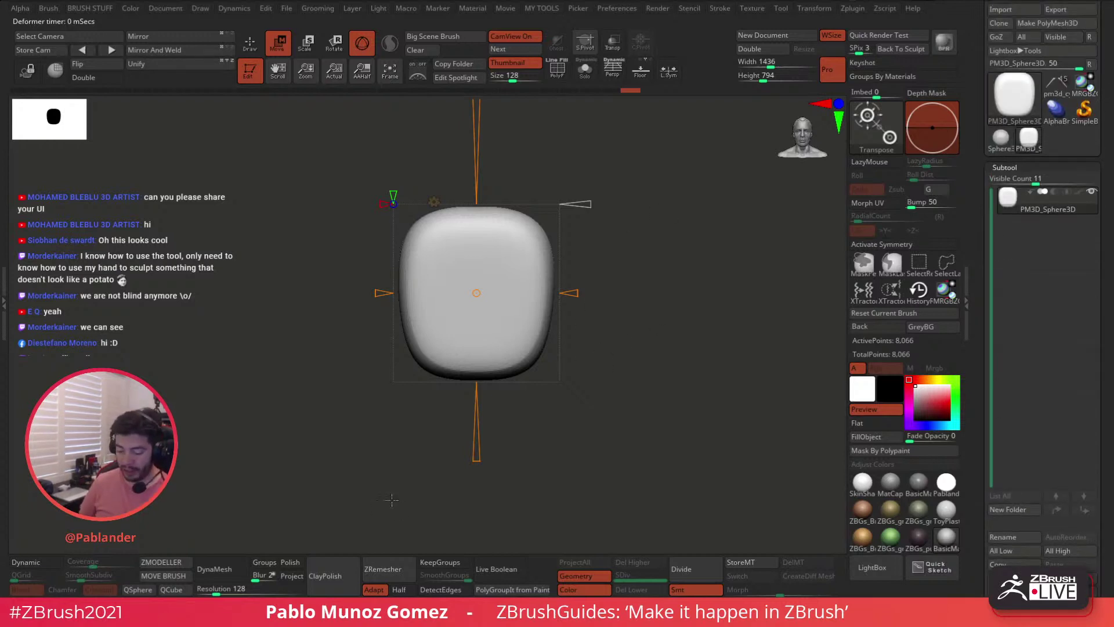
# - Check the head block's side profile, accept the Smooth deformation, and return to Draw mode
pyautogui.moveTo(602, 229); pyautogui.dragTo(608, 254)
pyautogui.moveTo(485, 207); pyautogui.dragTo(582, 194)
pyautogui.click(434, 201)
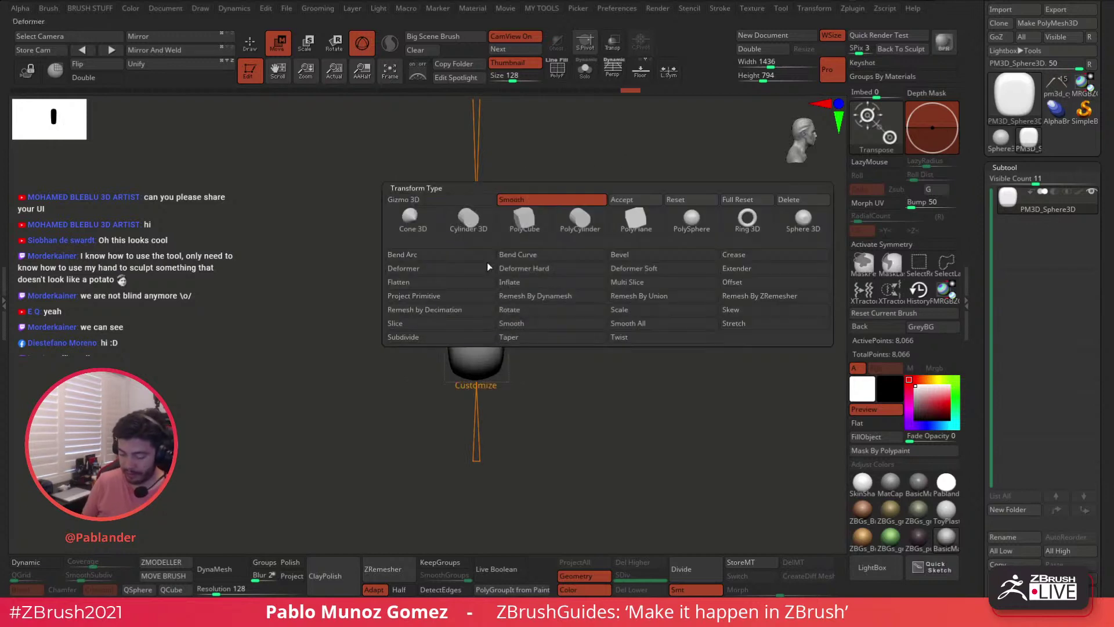
pyautogui.click(629, 201)
pyautogui.press('q')
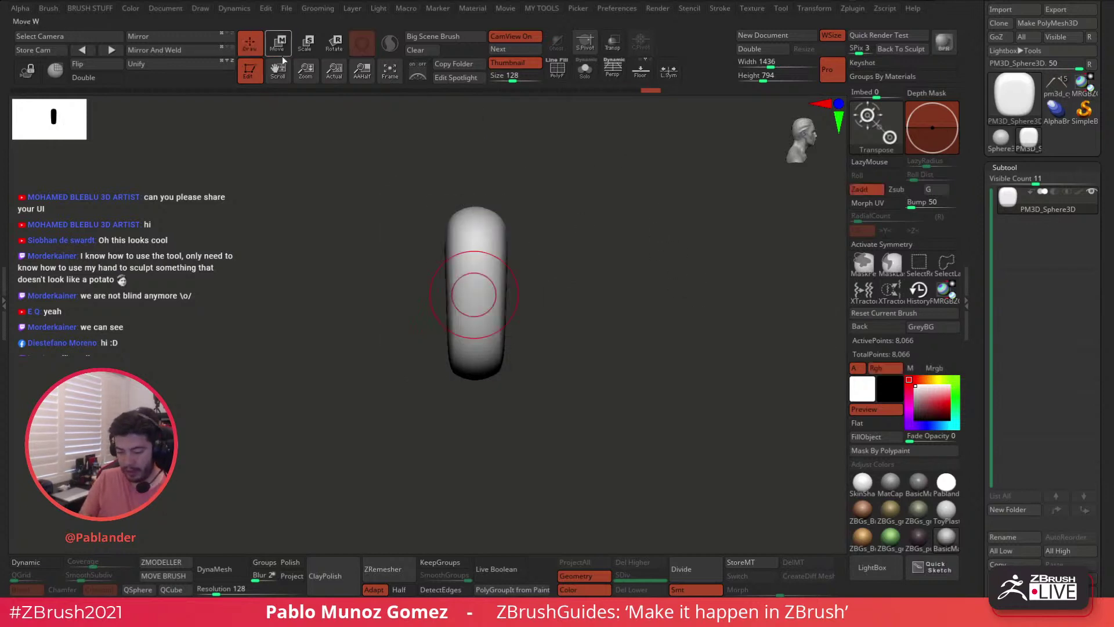
pyautogui.moveTo(656, 244); pyautogui.dragTo(597, 229)
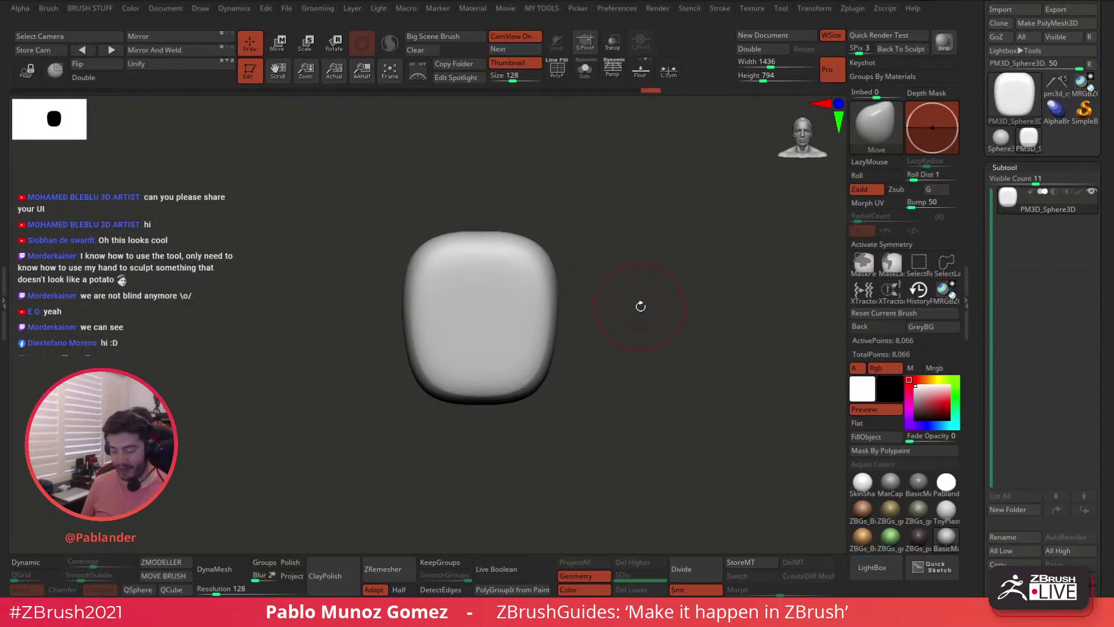
pyautogui.keyDown('alt'); pyautogui.moveTo(641, 306); pyautogui.dragTo(624, 311); pyautogui.keyUp('alt')
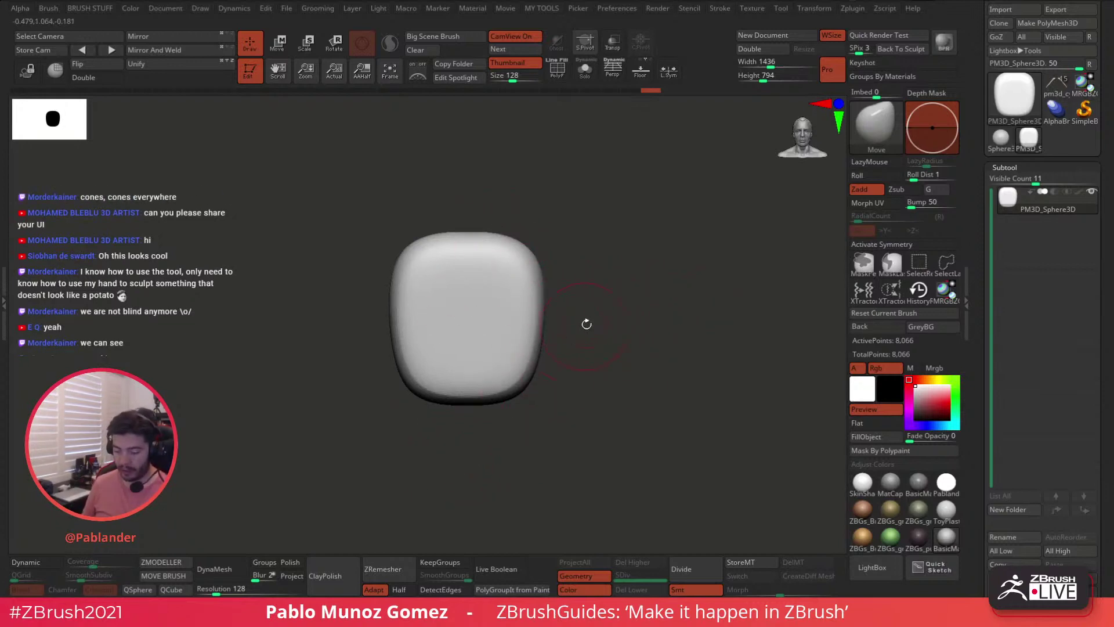
# - Append a Cylinder3D as a new subtool, make it active, and display its wireframe with PolyFrame
pyautogui.scroll(-3, 1080, 451)
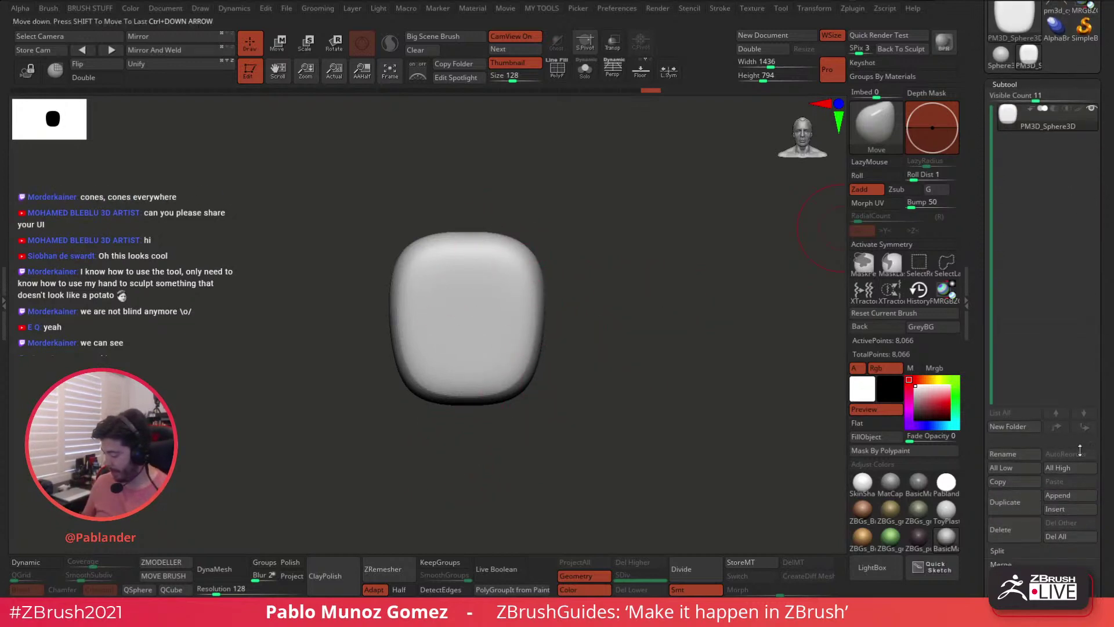
pyautogui.click(1057, 495)
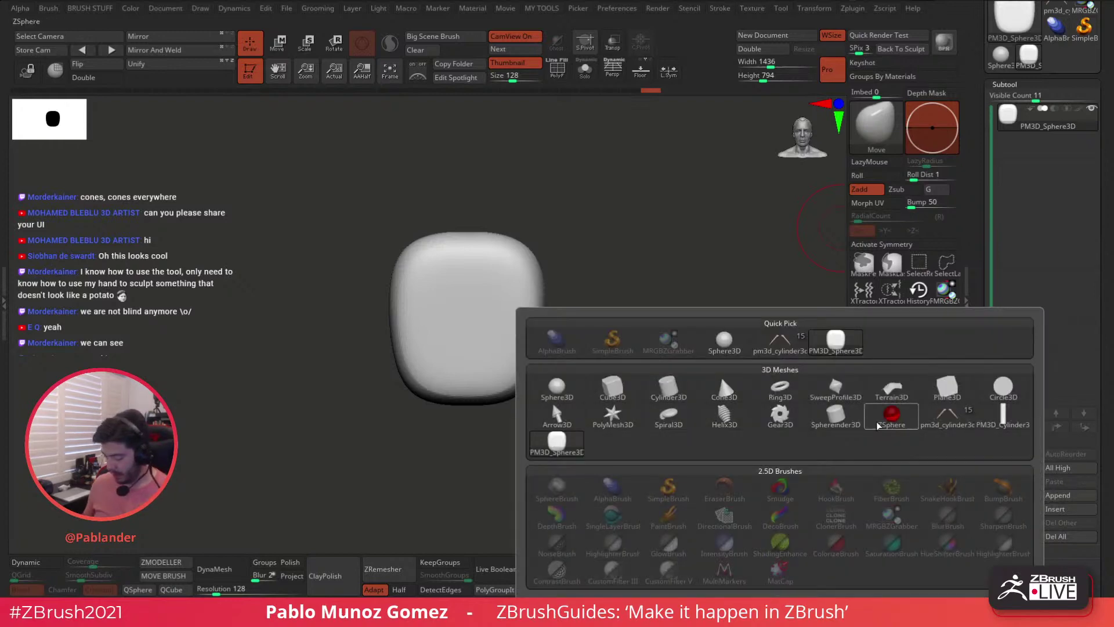
pyautogui.click(668, 391)
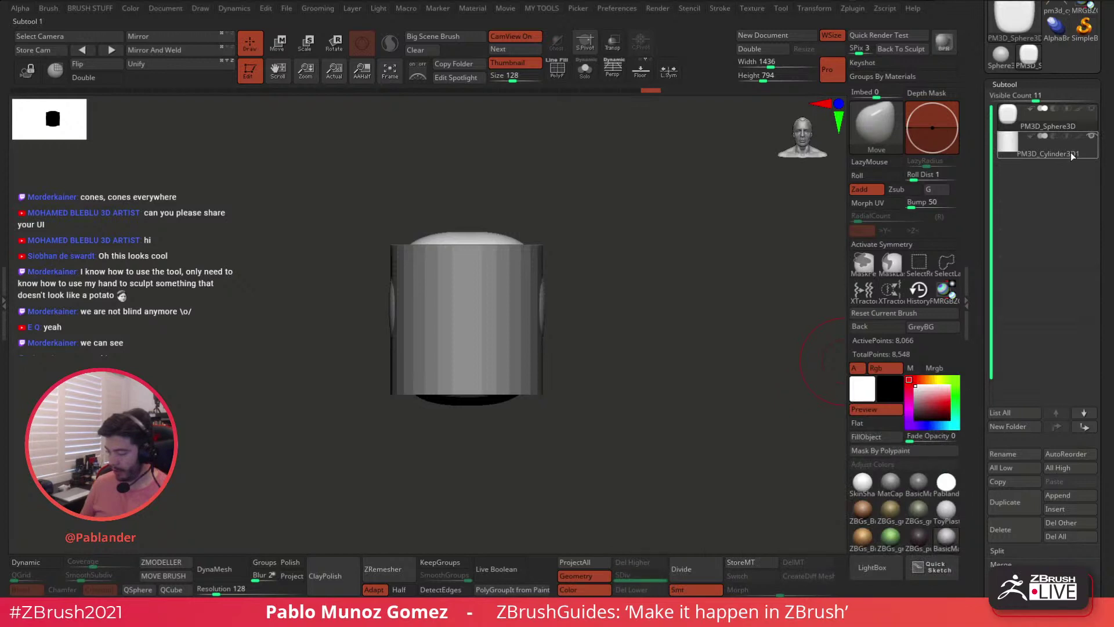
pyautogui.click(1071, 154)
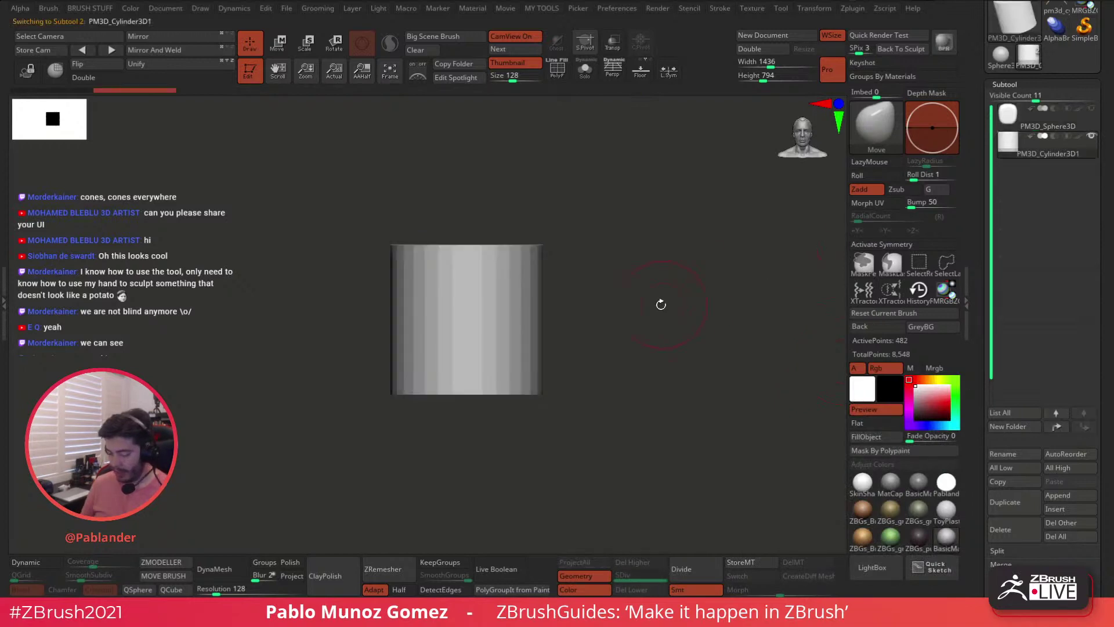
pyautogui.click(557, 68)
pyautogui.moveTo(563, 234); pyautogui.dragTo(604, 247)
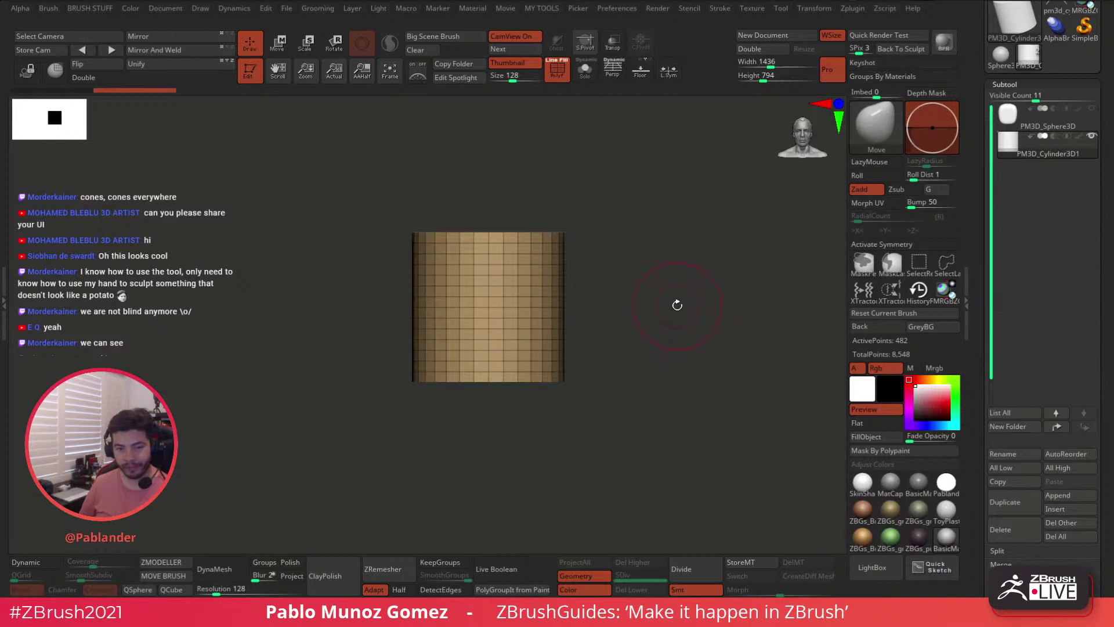
# - Scale the appended cylinder with the gizmo into a taller, narrower column
pyautogui.keyDown('alt'); pyautogui.moveTo(681, 314); pyautogui.dragTo(646, 308); pyautogui.keyUp('alt')
pyautogui.press('w')
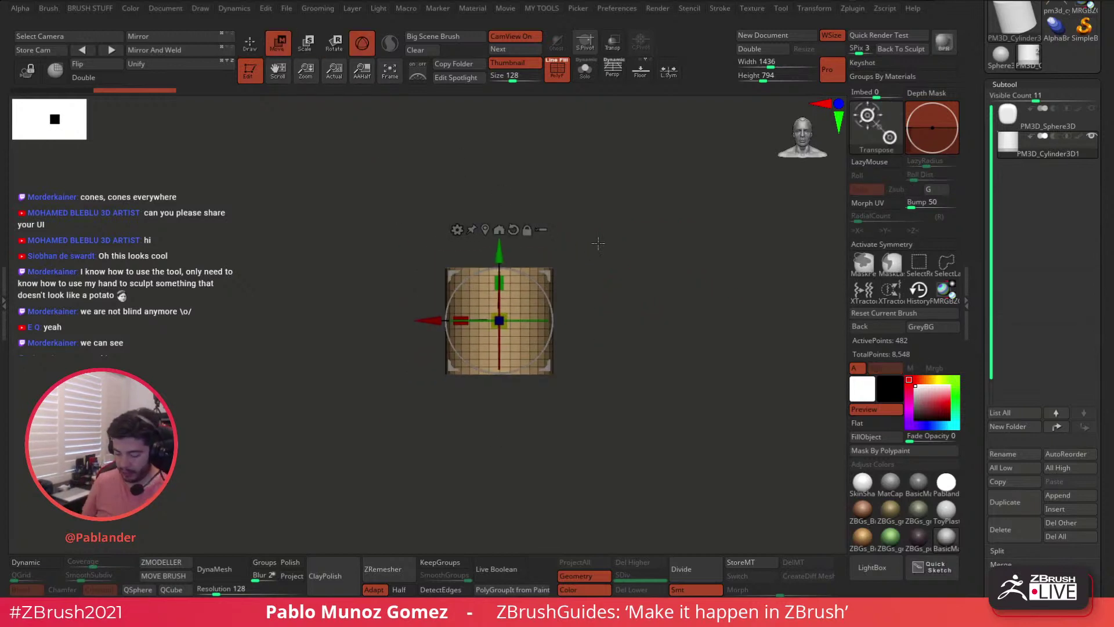
pyautogui.moveTo(504, 282); pyautogui.dragTo(508, 249)
pyautogui.moveTo(619, 271); pyautogui.dragTo(612, 324)
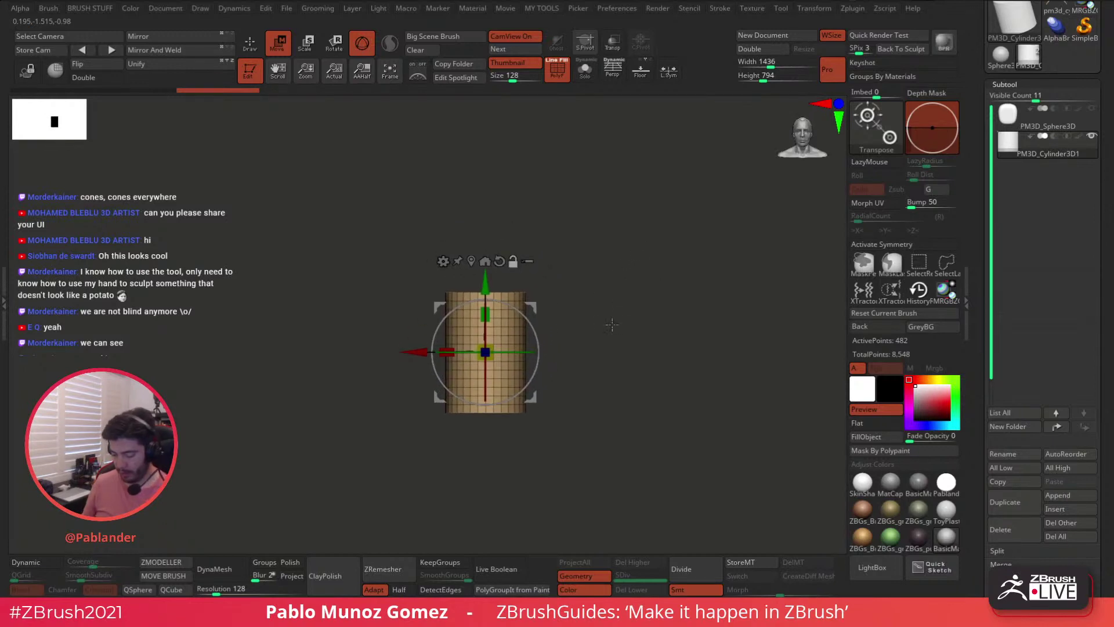
pyautogui.keyDown('alt'); pyautogui.moveTo(557, 285); pyautogui.dragTo(566, 301); pyautogui.keyUp('alt')
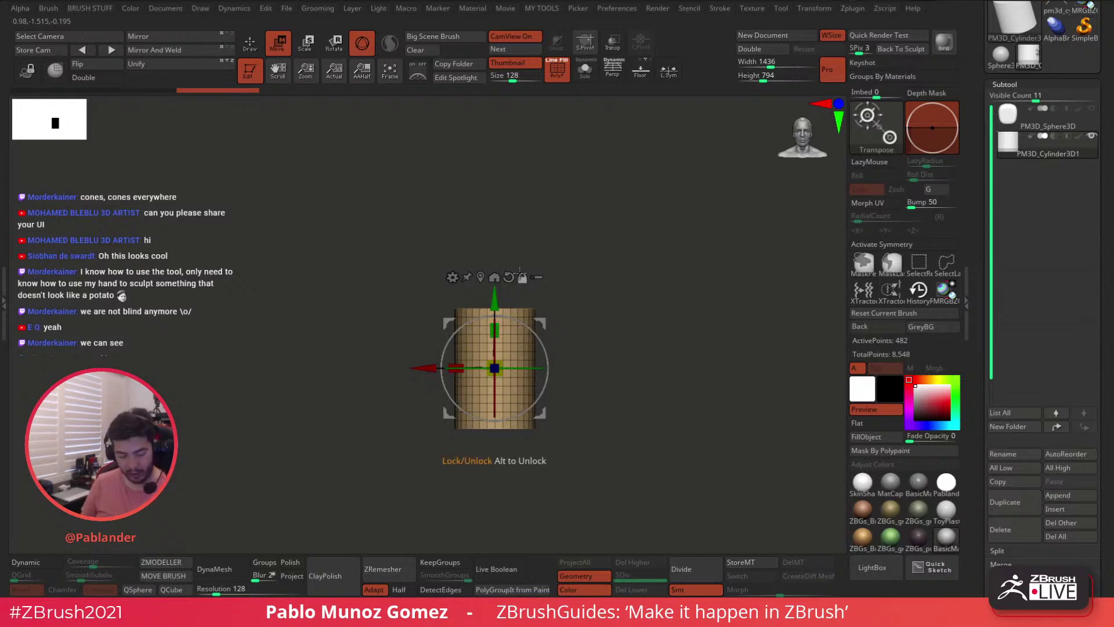
# - Try stacking a duplicate of the cylinder directly above the original within the same subtool
pyautogui.keyDown('ctrl'); pyautogui.moveTo(494, 302); pyautogui.dragTo(489, 184); pyautogui.keyUp('ctrl')
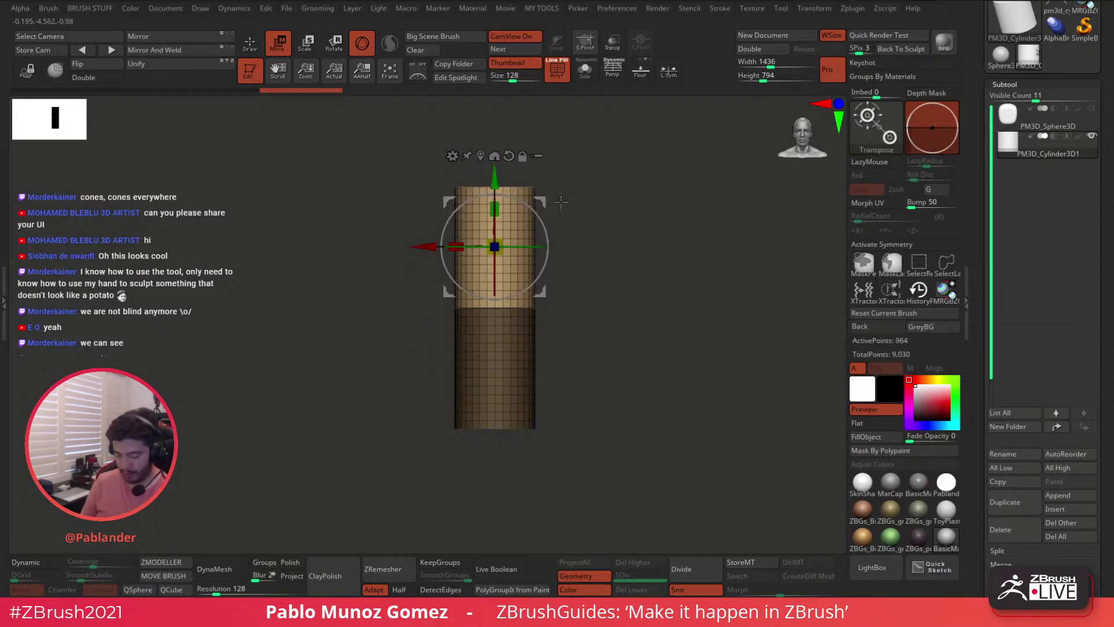
pyautogui.keyDown('alt'); pyautogui.moveTo(589, 227); pyautogui.dragTo(594, 246); pyautogui.keyUp('alt')
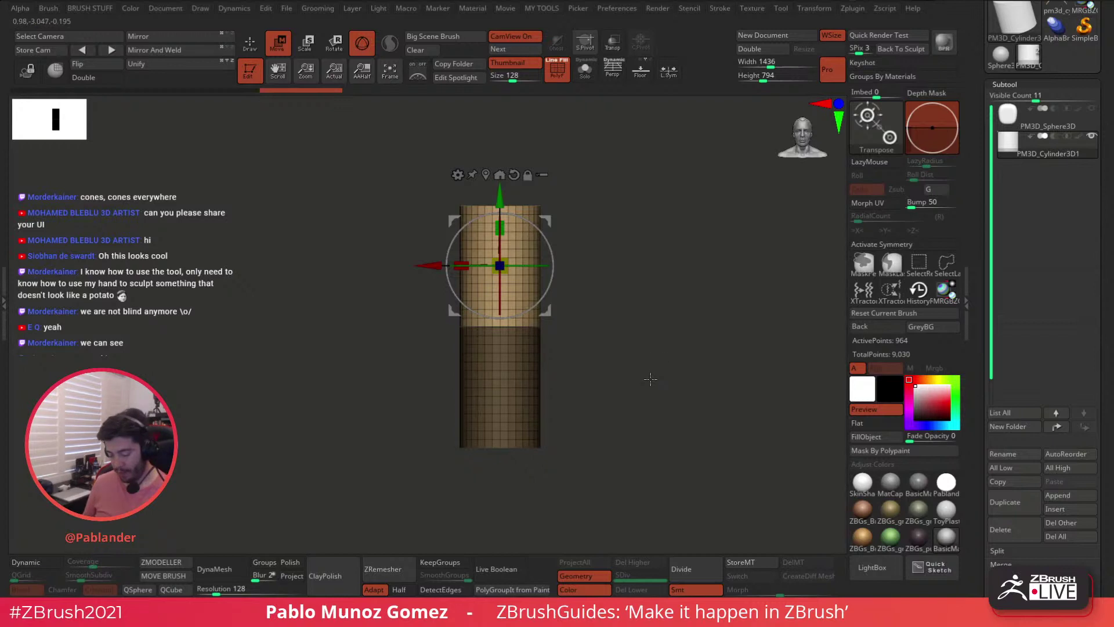
pyautogui.hotkey('ctrl', 'z')
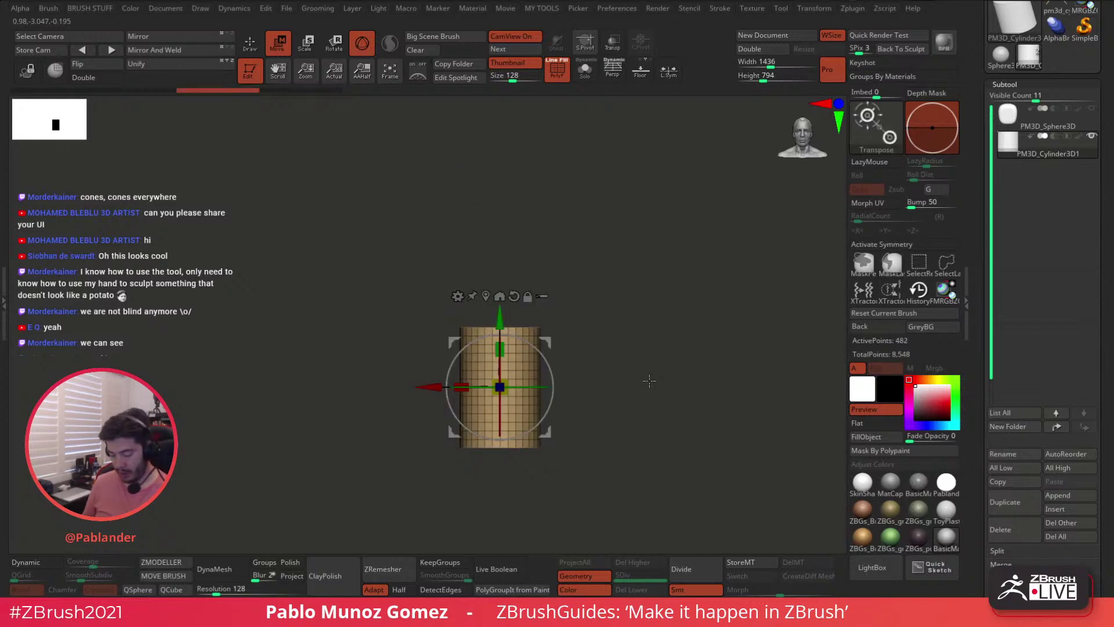
# - Append a second Cylinder3D as a separate subtool and make it active
pyautogui.press('q')
pyautogui.keyDown('alt'); pyautogui.moveTo(611, 297); pyautogui.dragTo(582, 291); pyautogui.keyUp('alt')
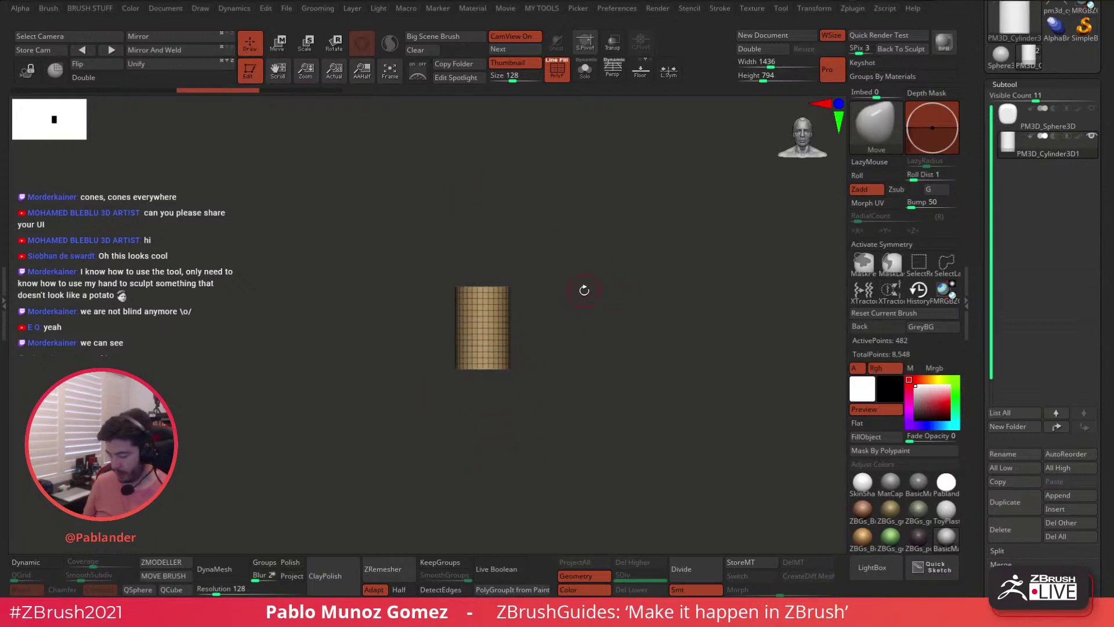
pyautogui.moveTo(652, 310); pyautogui.dragTo(460, 435)
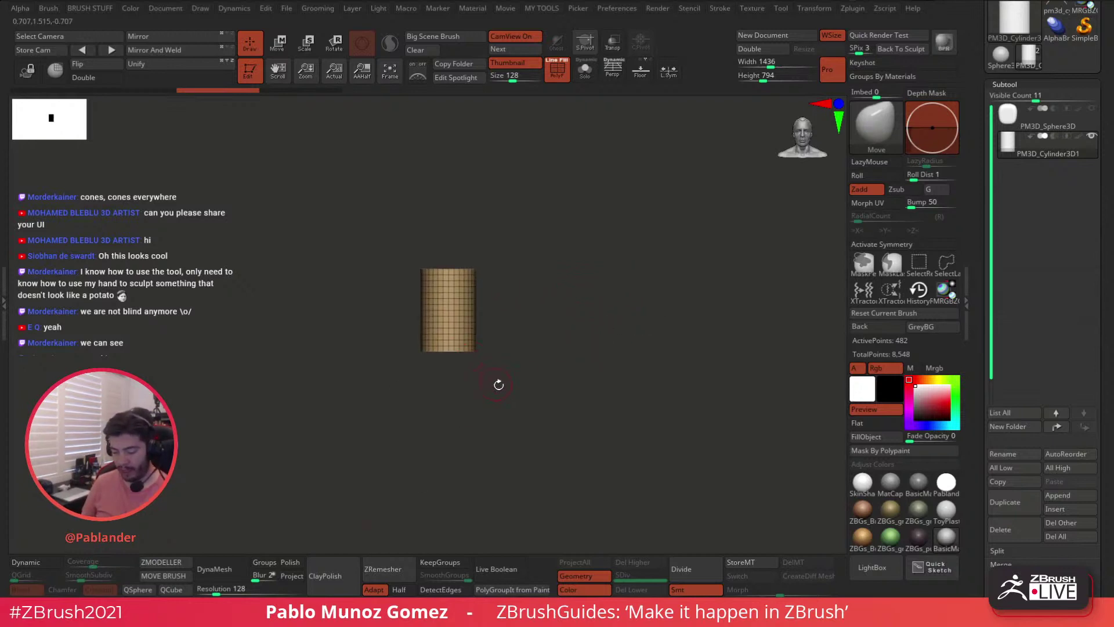
pyautogui.moveTo(1108, 389); pyautogui.dragTo(1098, 346)
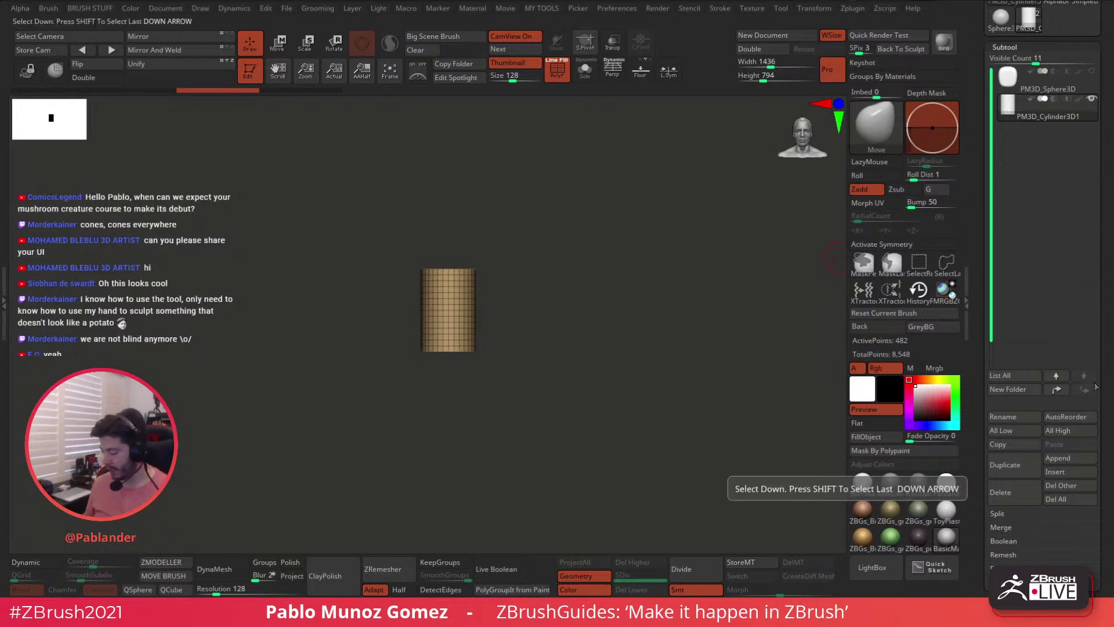
pyautogui.moveTo(1106, 360); pyautogui.dragTo(1107, 338)
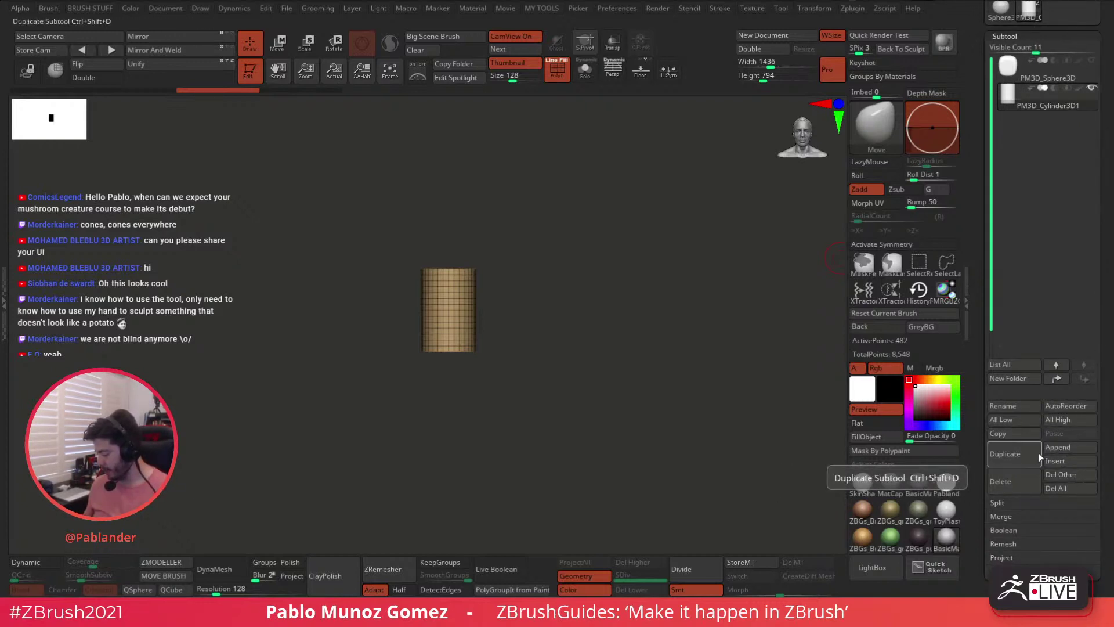
pyautogui.click(1066, 447)
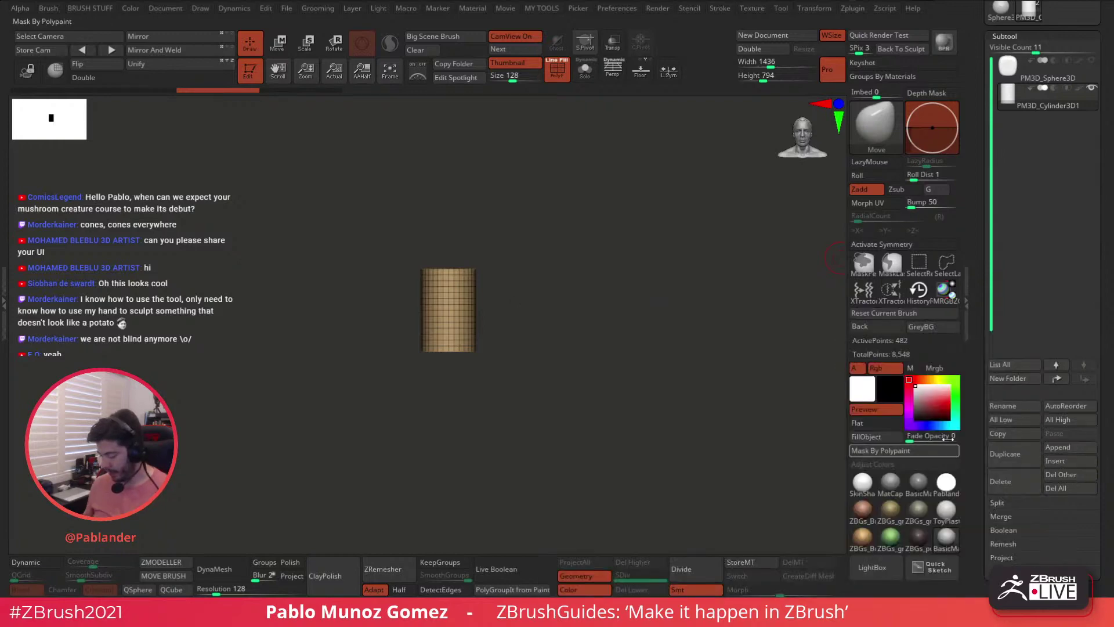
pyautogui.click(1067, 447)
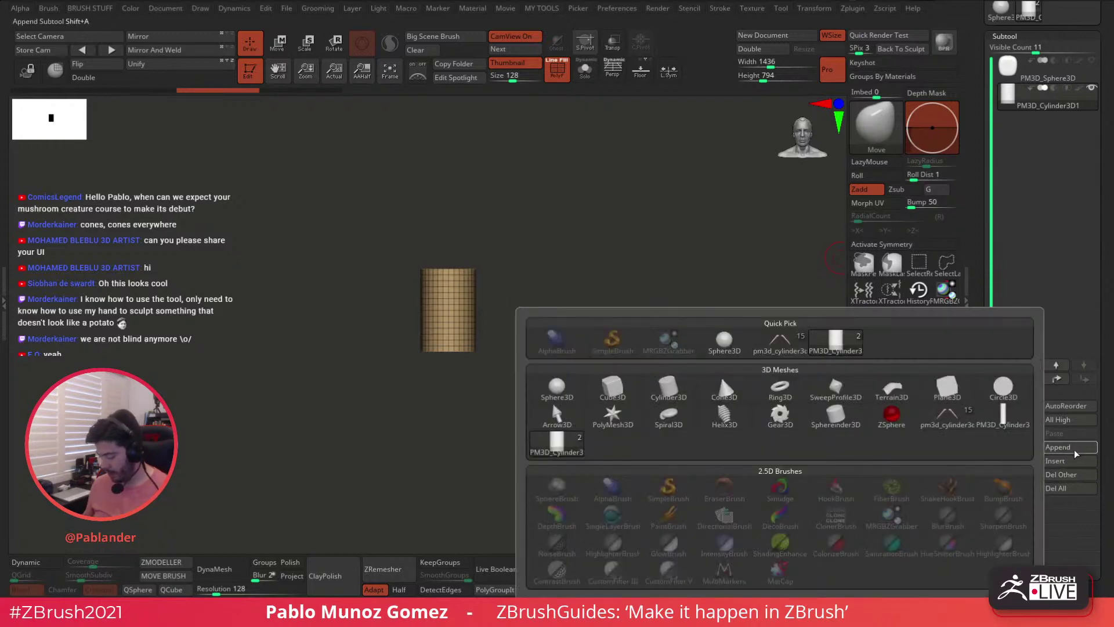
pyautogui.click(674, 390)
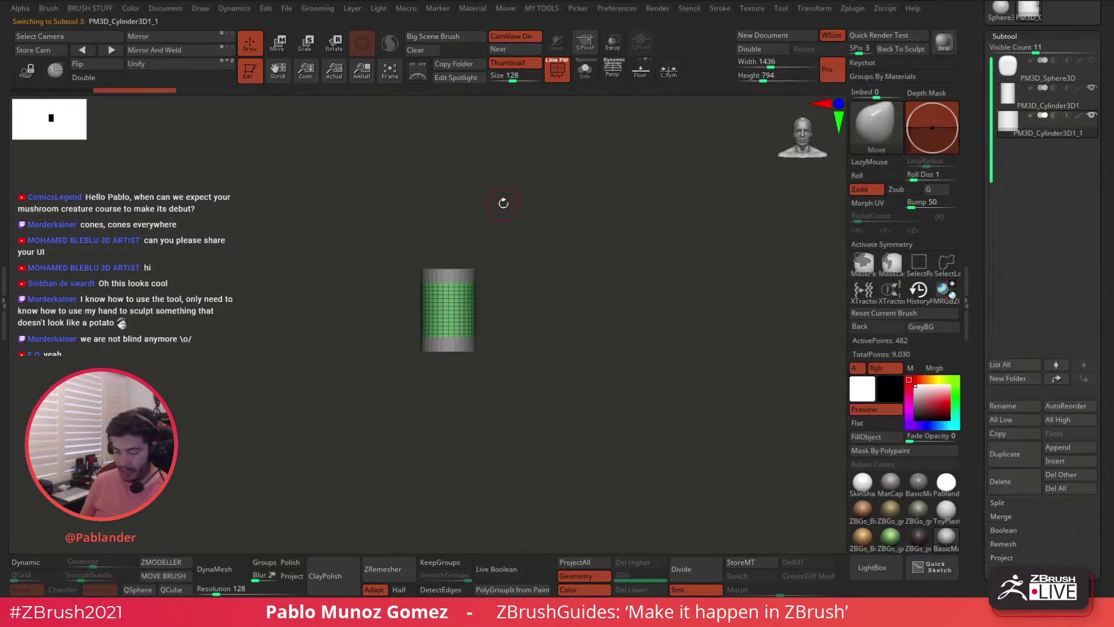
# - Isolate the second cylinder with Solo, reshape it into a very thin, tall vertical rod, and return to Draw mode
pyautogui.click(585, 70)
pyautogui.press('w')
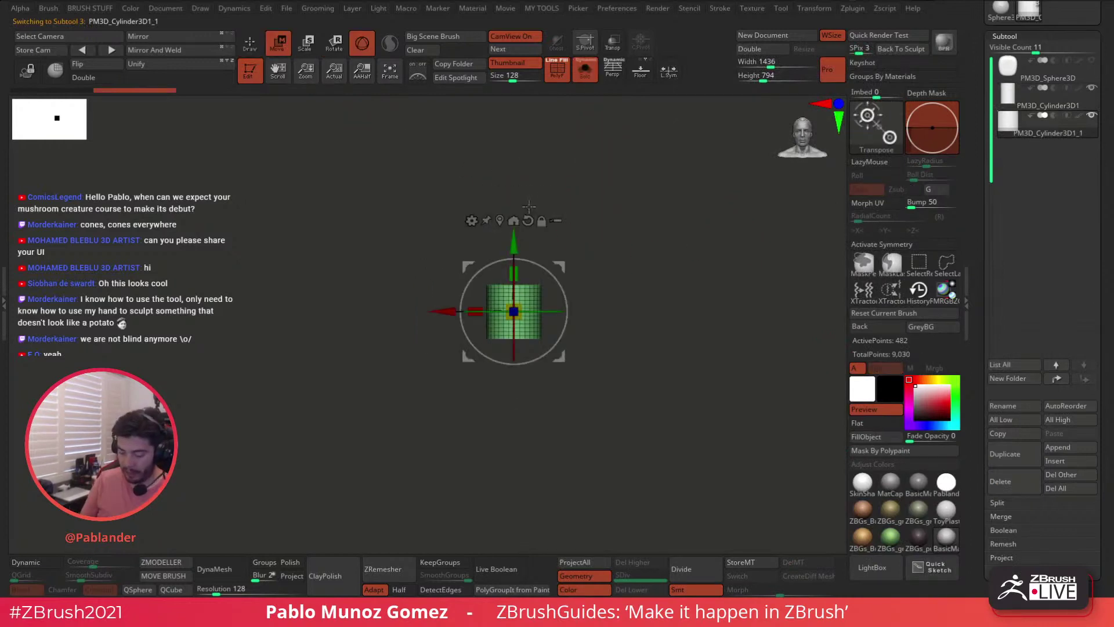
pyautogui.moveTo(513, 272)
pyautogui.mouseDown()
pyautogui.moveTo(525, 292)
pyautogui.moveTo(516, 361)
pyautogui.moveTo(523, 166)
pyautogui.moveTo(515, 296)
pyautogui.moveTo(521, 216)
pyautogui.mouseUp()
pyautogui.click(254, 45)
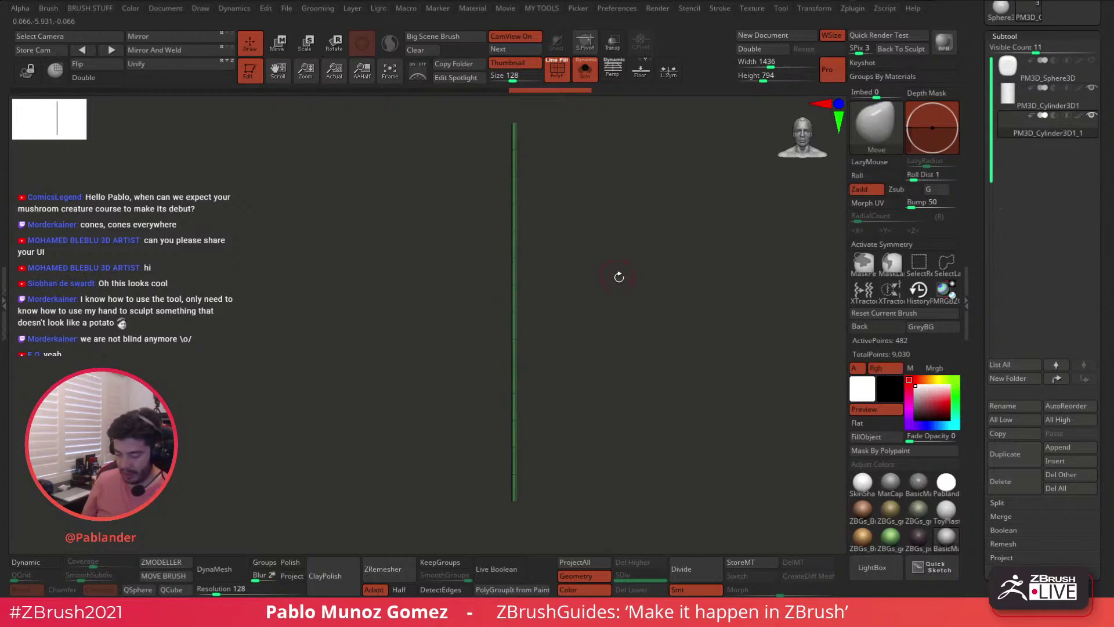
# - Duplicate the thin rod as a new subtool, exit Solo and hide the column cylinder
pyautogui.moveTo(619, 277)
pyautogui.keyDown('alt'); pyautogui.mouseDown()
pyautogui.moveTo(603, 266)
pyautogui.moveTo(601, 296)
pyautogui.mouseUp(); pyautogui.keyUp('alt')
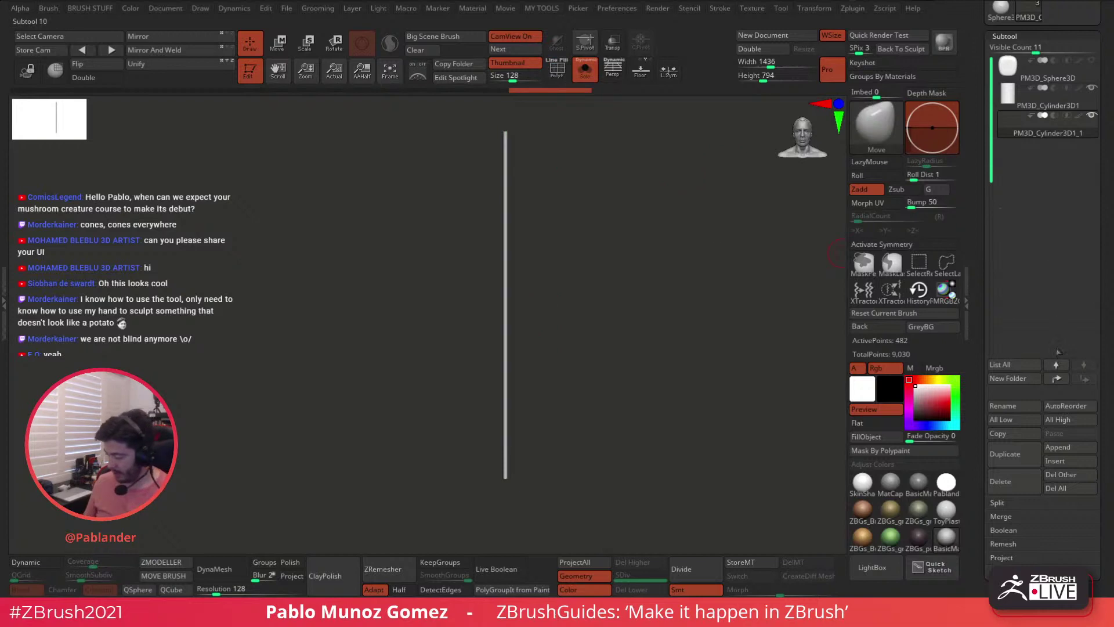
pyautogui.click(1020, 455)
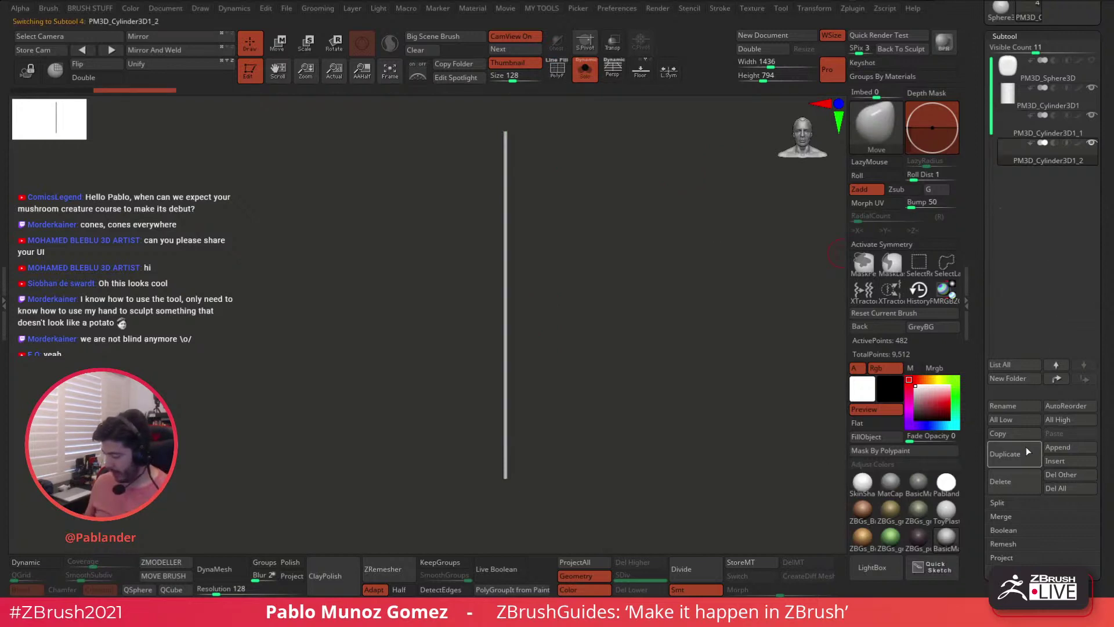
pyautogui.click(585, 70)
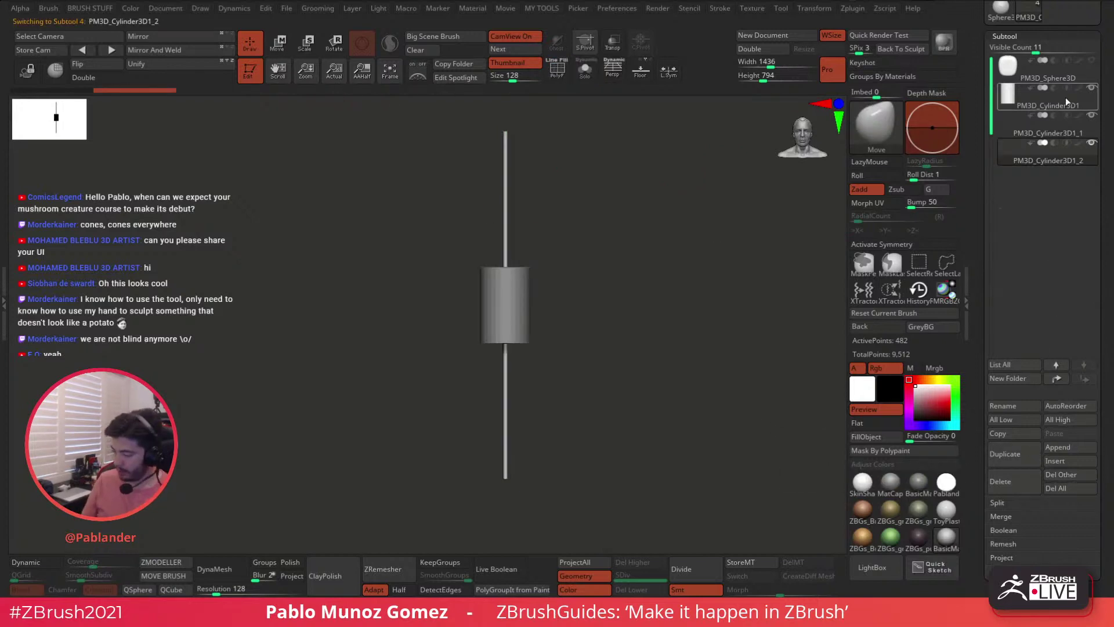
# - Rotate the duplicated rod 90 degrees and scale it into a short, very thin horizontal crossbar at the vertical rod's middle
pyautogui.press('w')
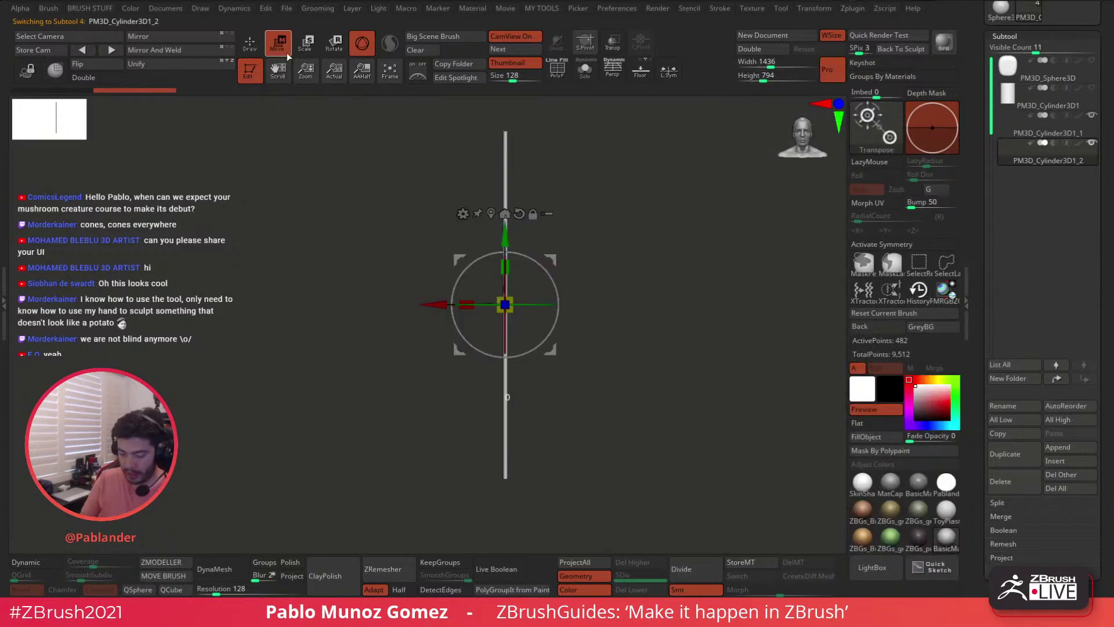
pyautogui.moveTo(505, 333); pyautogui.dragTo(505, 335)
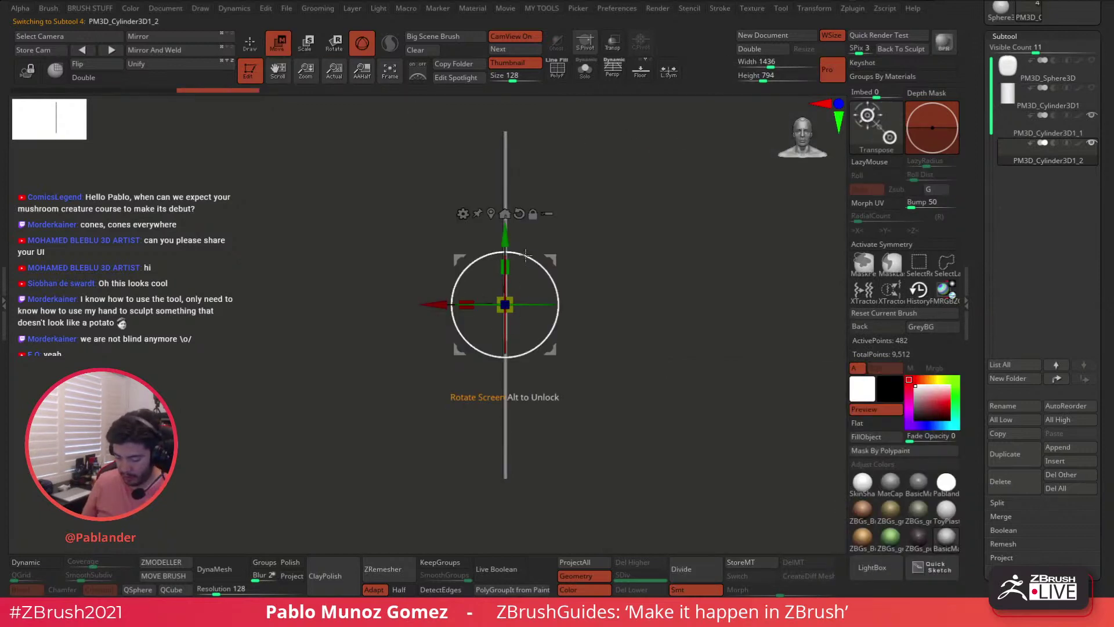
pyautogui.keyDown('shift'); pyautogui.moveTo(525, 256); pyautogui.dragTo(559, 326); pyautogui.keyUp('shift')
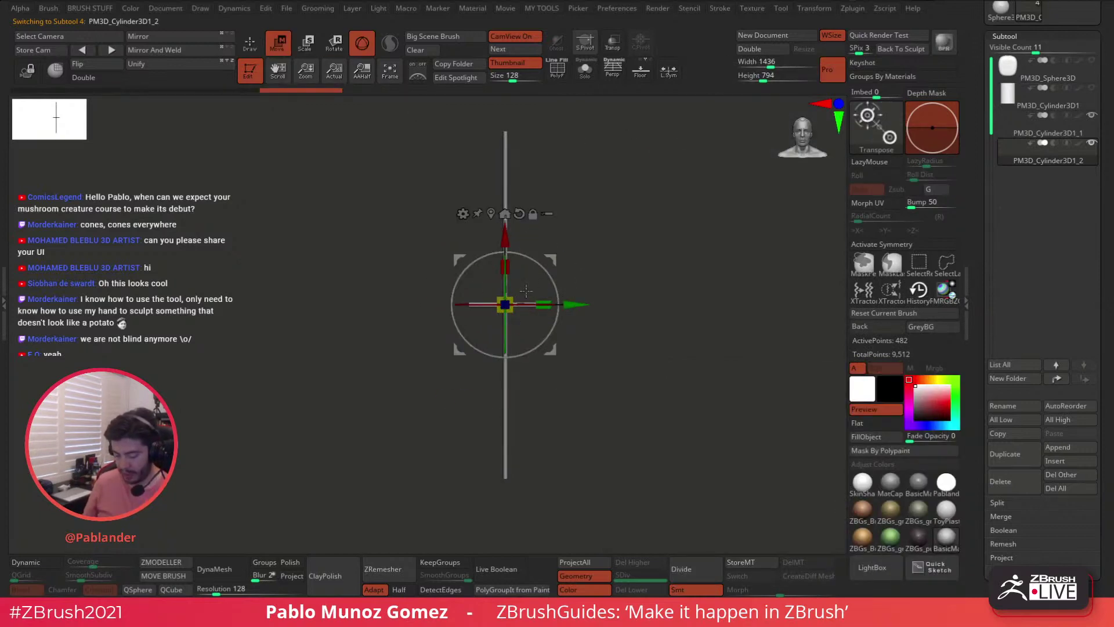
pyautogui.moveTo(505, 304); pyautogui.dragTo(508, 312)
pyautogui.hotkey('ctrl', 'z')
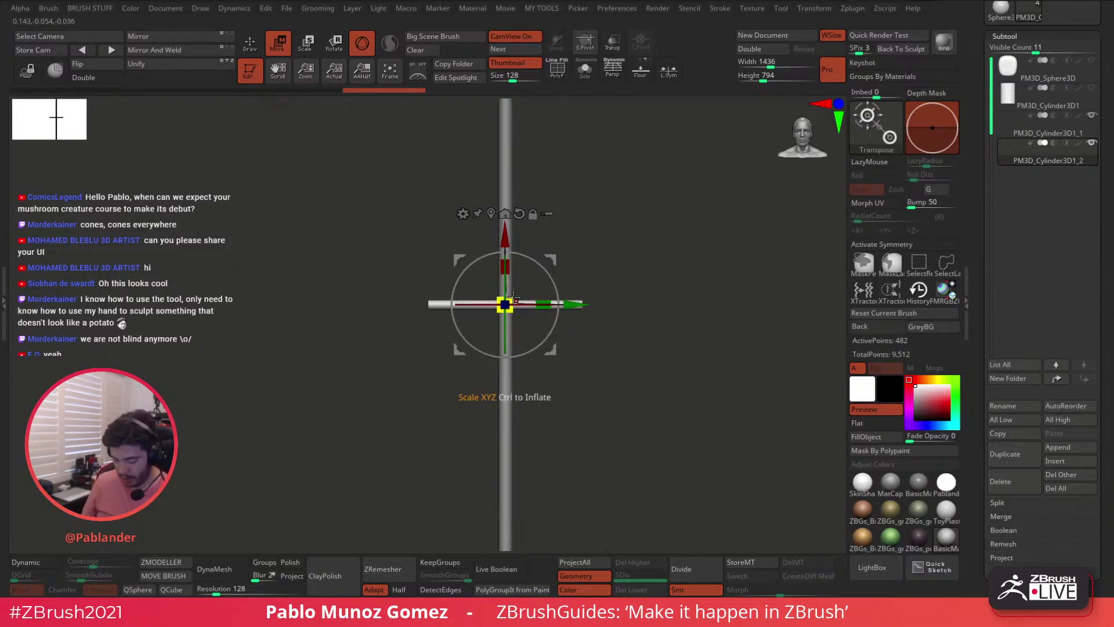
# - Place a copy of the crossbar at the vertical rod's lower end, undoing an extra copy made to the side
pyautogui.keyDown('alt'); pyautogui.moveTo(611, 273); pyautogui.dragTo(604, 241); pyautogui.keyUp('alt')
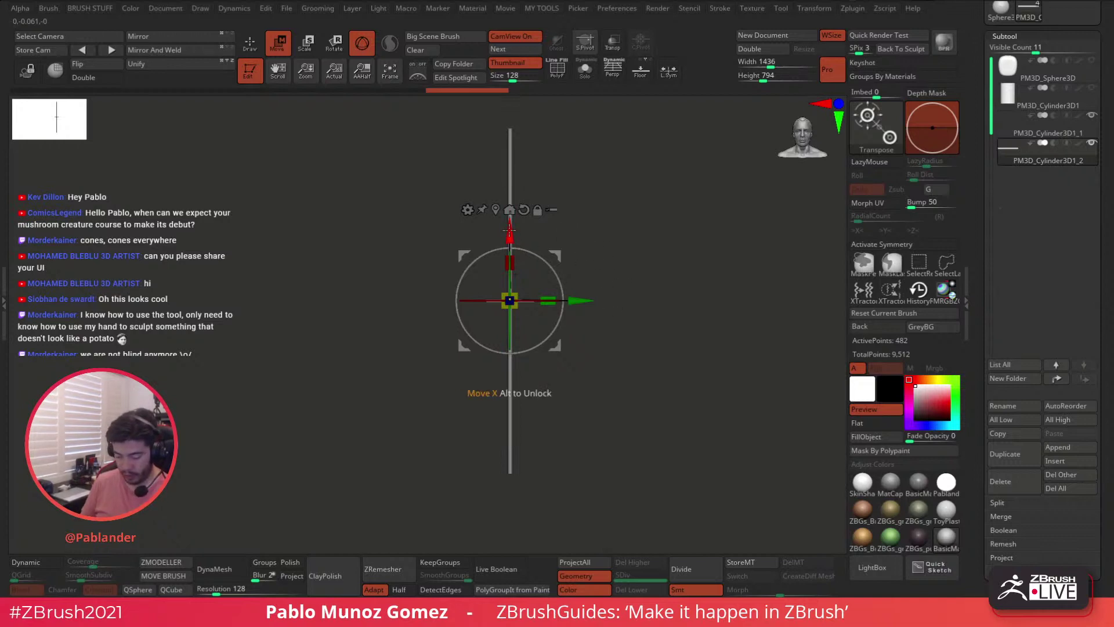
pyautogui.keyDown('ctrl'); pyautogui.moveTo(510, 231); pyautogui.dragTo(511, 401); pyautogui.keyUp('ctrl')
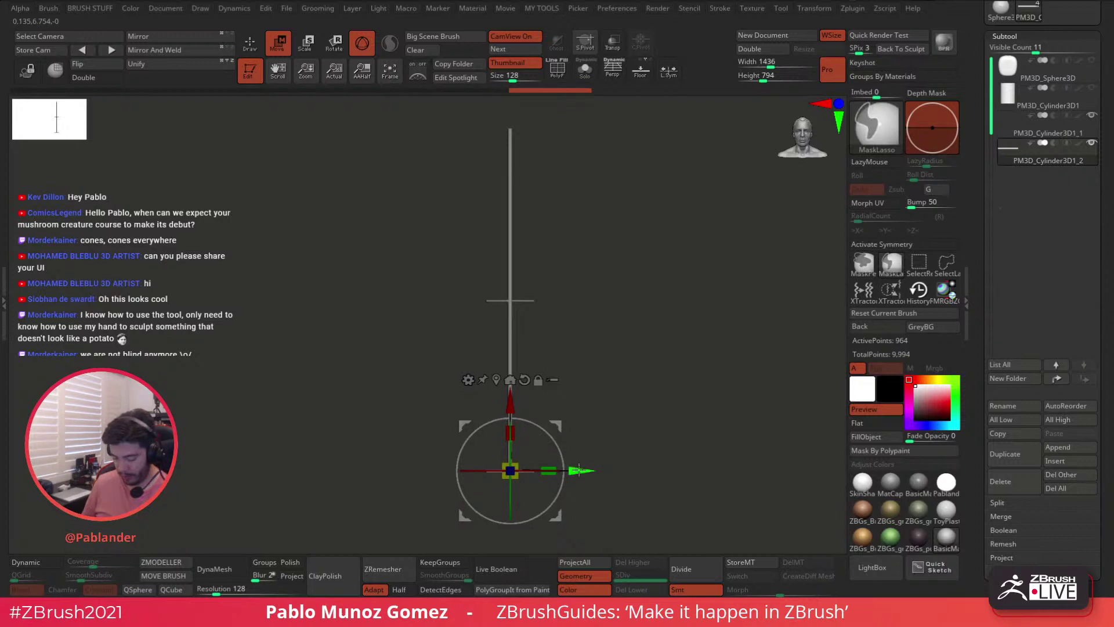
pyautogui.keyDown('ctrl'); pyautogui.moveTo(576, 469); pyautogui.dragTo(685, 470); pyautogui.keyUp('ctrl')
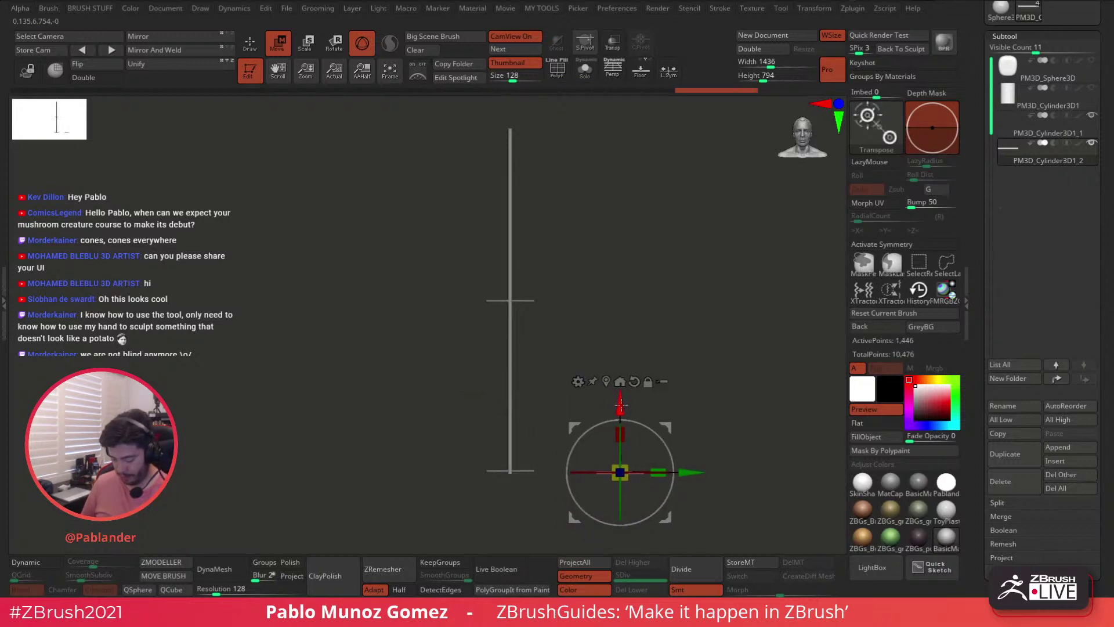
pyautogui.hotkey('ctrl', 'z')
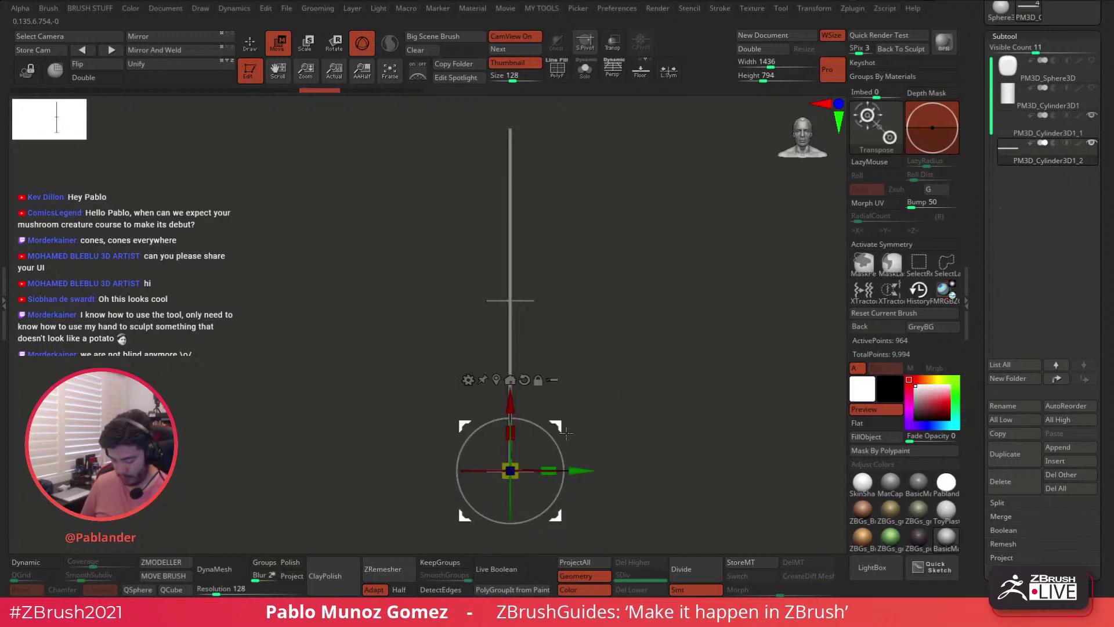
# - Shift the gizmo pivot away from the rod and place another copy of the crossbar at the rod's upper end
pyautogui.moveTo(578, 470); pyautogui.dragTo(685, 470)
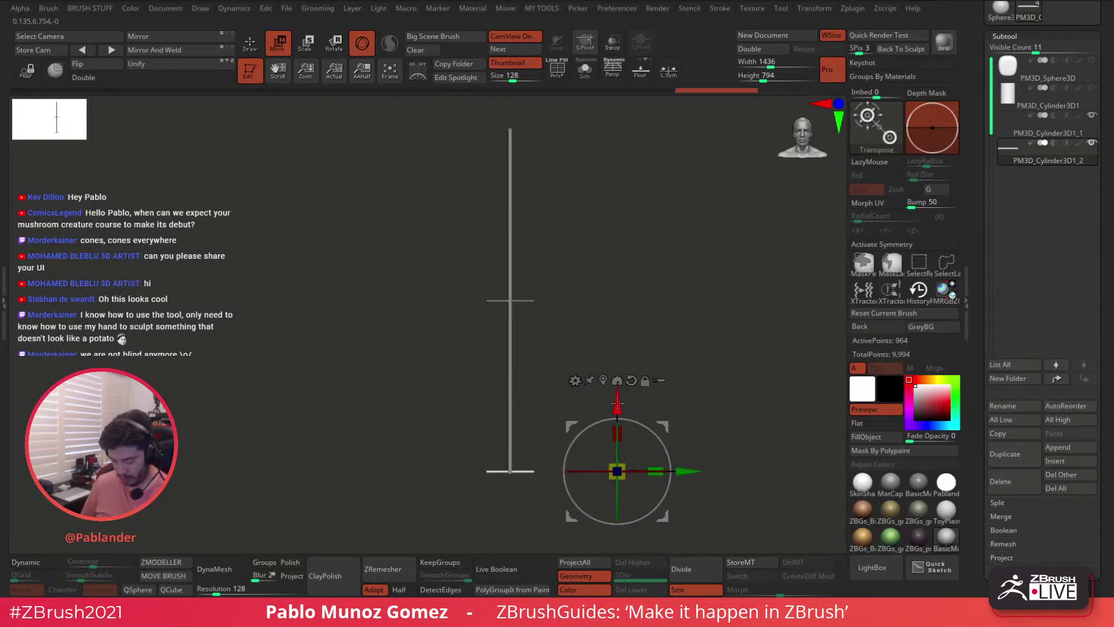
pyautogui.moveTo(617, 404); pyautogui.dragTo(617, 402)
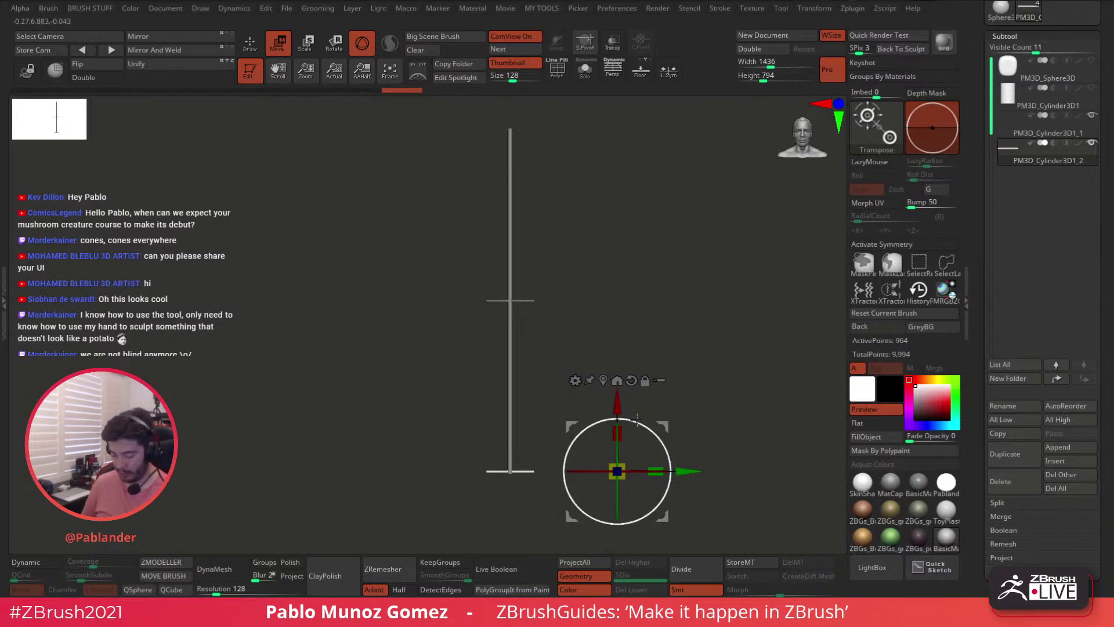
pyautogui.moveTo(618, 406)
pyautogui.keyDown('ctrl'); pyautogui.mouseDown()
pyautogui.moveTo(609, 109)
pyautogui.moveTo(610, 222)
pyautogui.moveTo(613, 175)
pyautogui.mouseUp(); pyautogui.keyUp('ctrl')
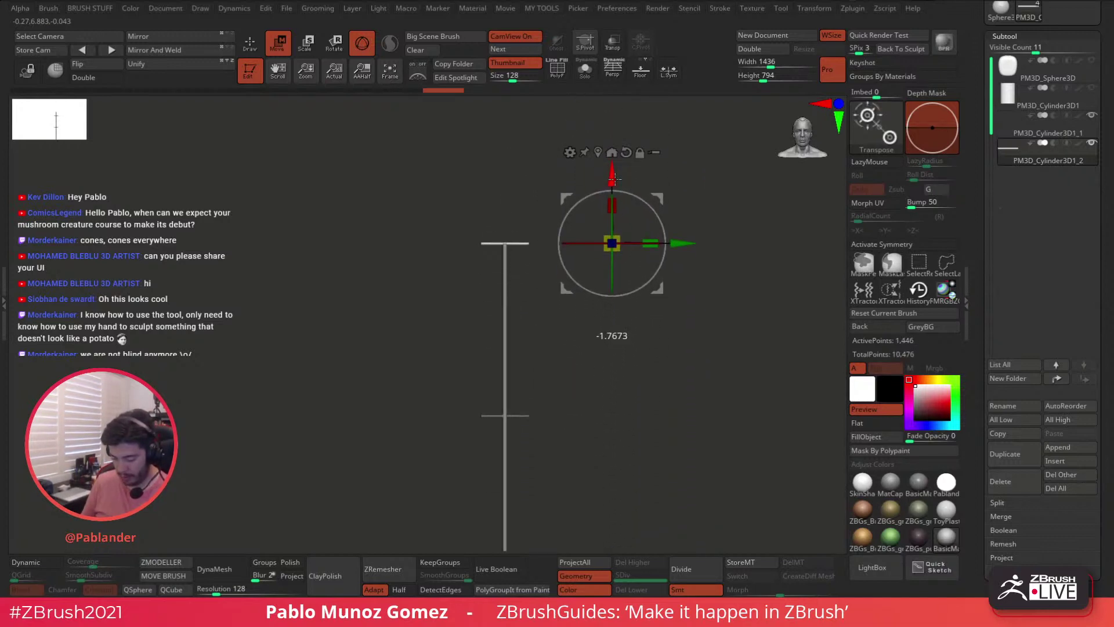
pyautogui.keyDown('alt'); pyautogui.moveTo(659, 393); pyautogui.dragTo(522, 344); pyautogui.keyUp('alt')
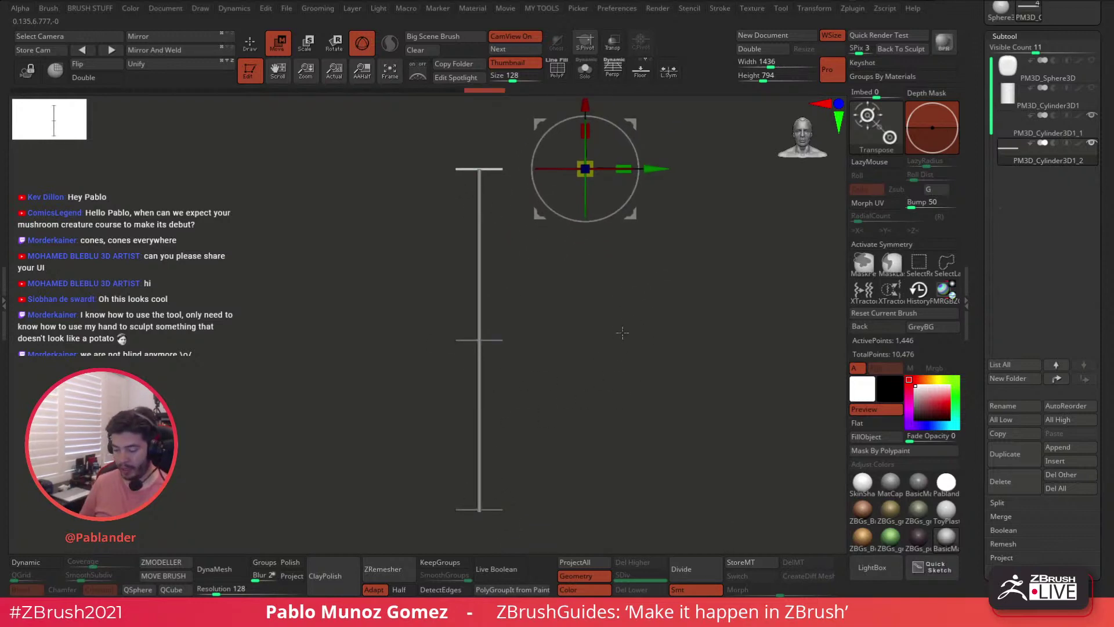
pyautogui.keyDown('alt'); pyautogui.moveTo(622, 333); pyautogui.dragTo(628, 343); pyautogui.keyUp('alt')
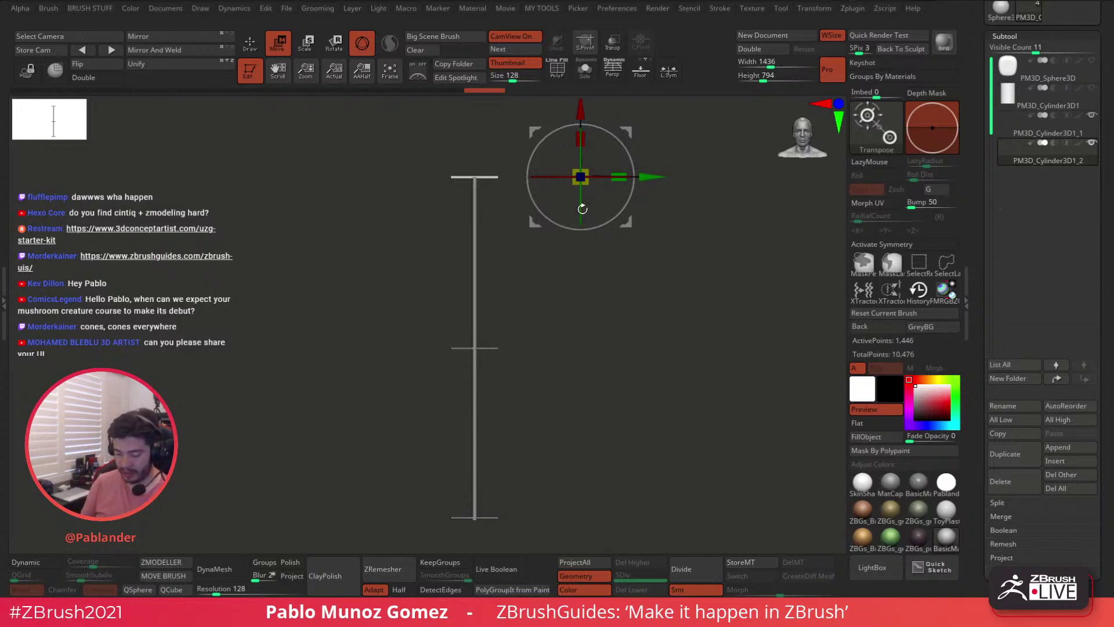
# - Copy the upper crossbar down to a point between the upper end and the middle, and make that copy shorter
pyautogui.moveTo(637, 247); pyautogui.dragTo(647, 272)
pyautogui.moveTo(634, 310)
pyautogui.mouseDown()
pyautogui.moveTo(632, 301)
pyautogui.moveTo(624, 316)
pyautogui.moveTo(631, 303)
pyautogui.mouseUp()
pyautogui.press('f')
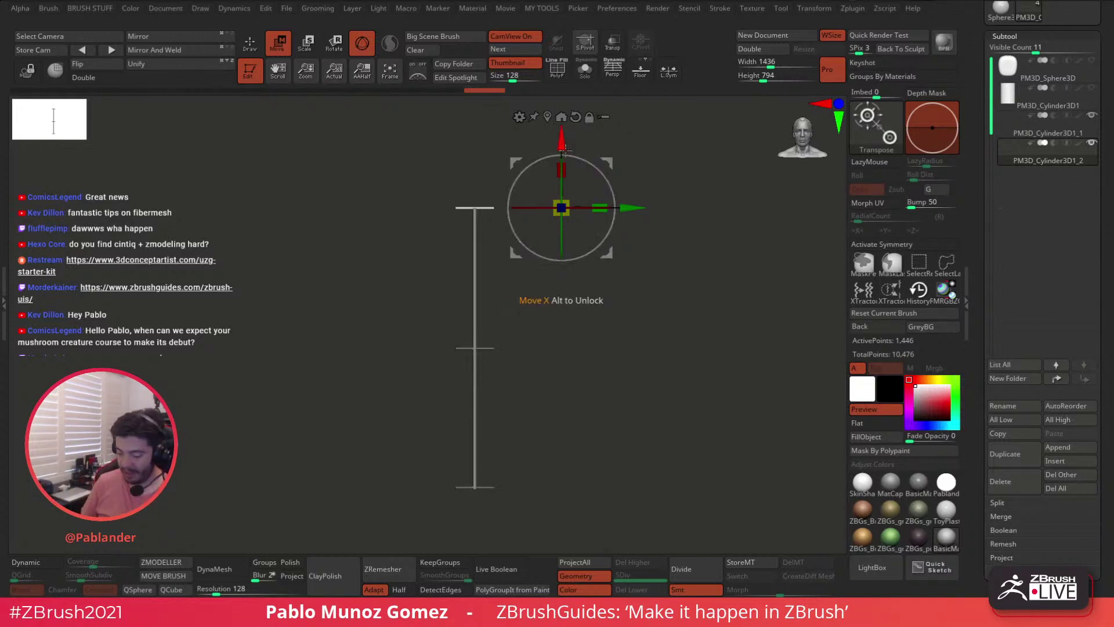
pyautogui.moveTo(561, 136); pyautogui.dragTo(565, 217)
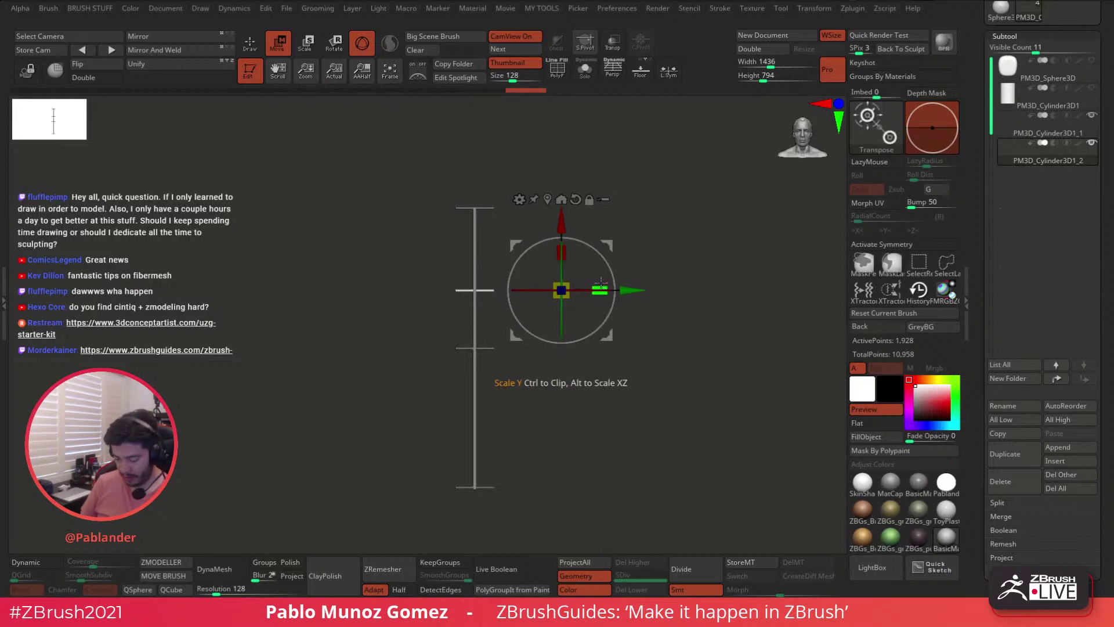
pyautogui.click(561, 199)
pyautogui.moveTo(520, 279); pyautogui.dragTo(627, 284)
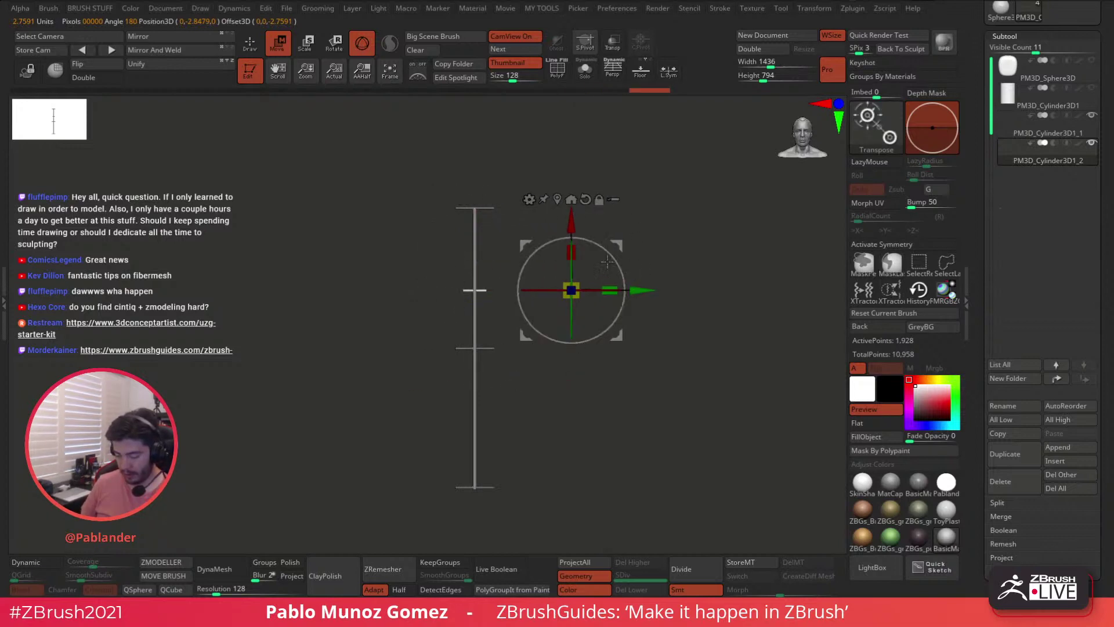
# - Copy the shortened crossbar about halfway towards the upper end, then return to Draw mode and clear the mask
pyautogui.keyDown('ctrl'); pyautogui.moveTo(572, 221); pyautogui.dragTo(572, 181); pyautogui.keyUp('ctrl')
pyautogui.moveTo(572, 183); pyautogui.dragTo(572, 184)
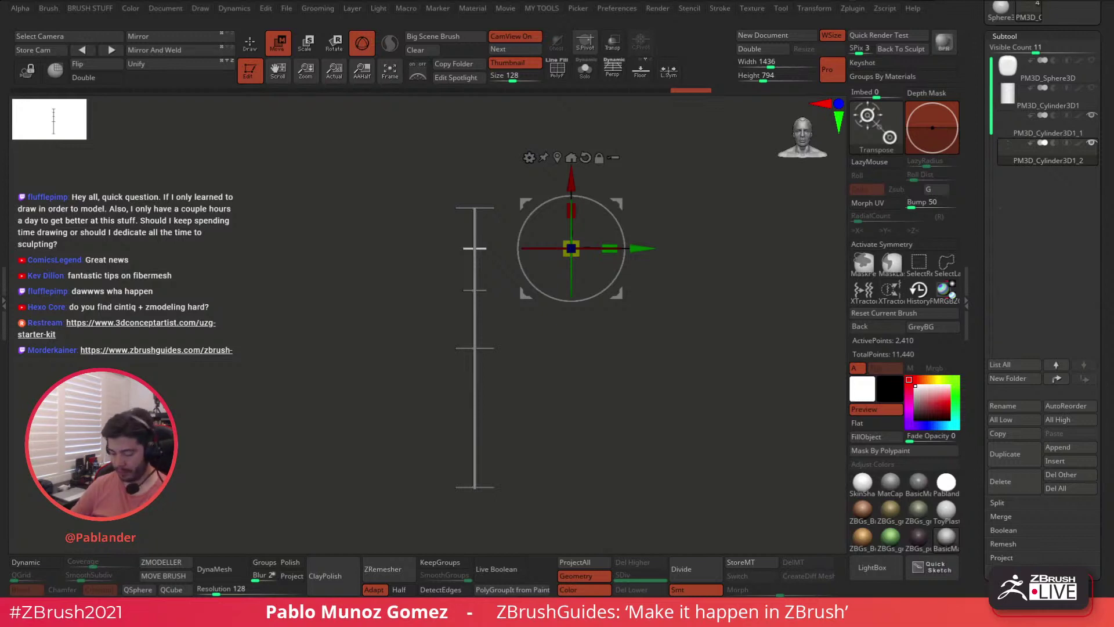
pyautogui.keyDown('alt'); pyautogui.moveTo(671, 326); pyautogui.dragTo(613, 325); pyautogui.keyUp('alt')
pyautogui.press('q')
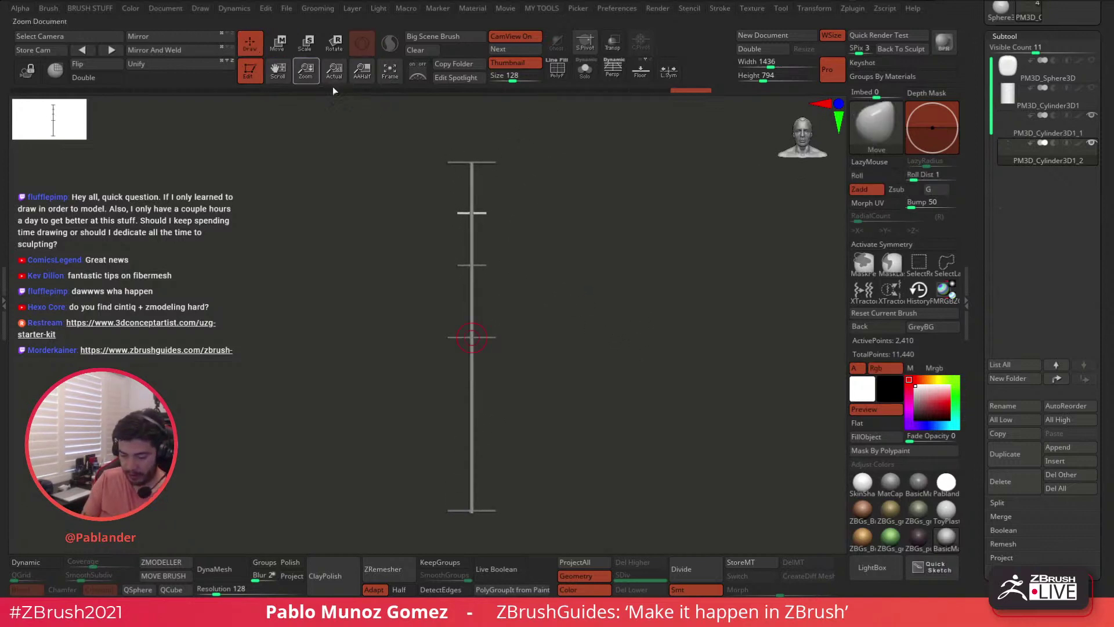
pyautogui.keyDown('ctrl'); pyautogui.moveTo(553, 219); pyautogui.dragTo(558, 250); pyautogui.keyUp('ctrl')
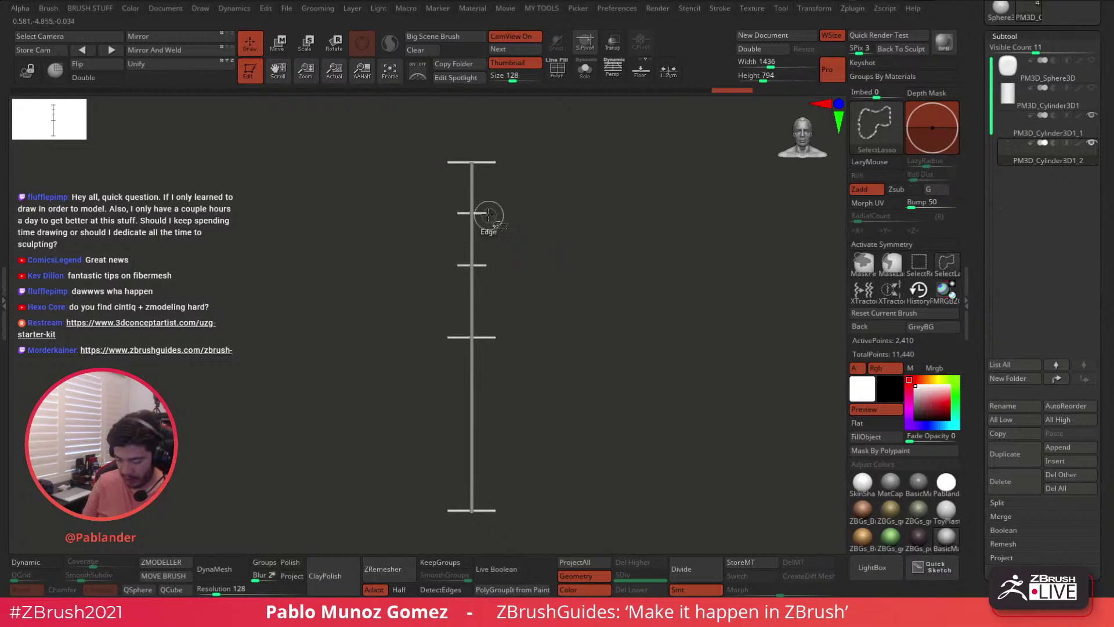
pyautogui.press('1')
pyautogui.click(592, 238)
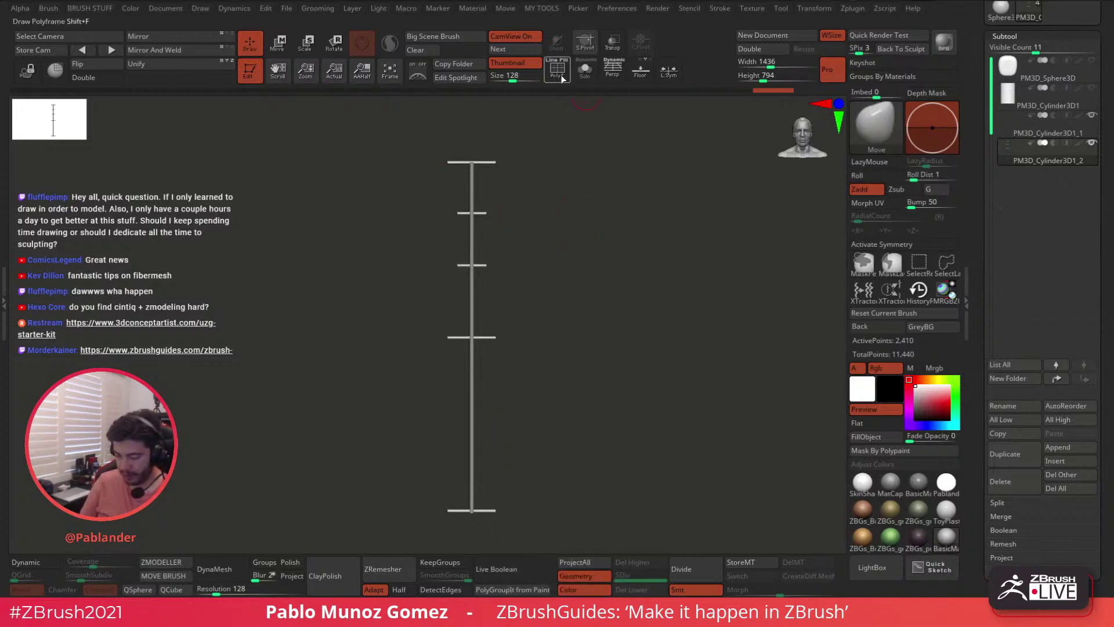
# - Show the polyframe, mask everything except the two short crossbars, and move those two slightly up the rod
pyautogui.hotkey('shift', 'f')
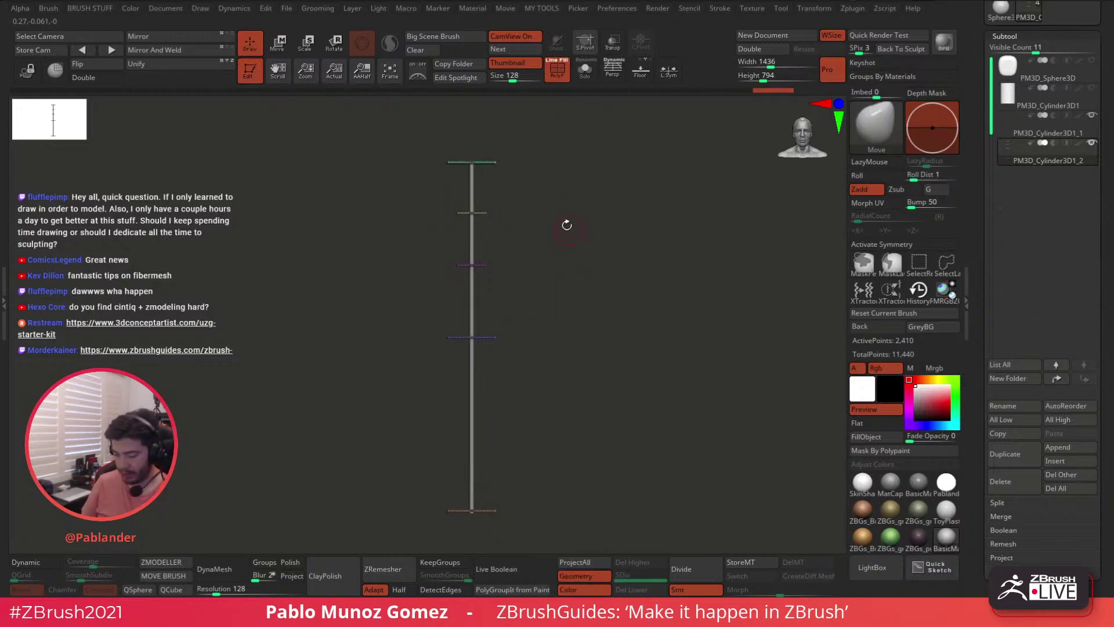
pyautogui.press('w')
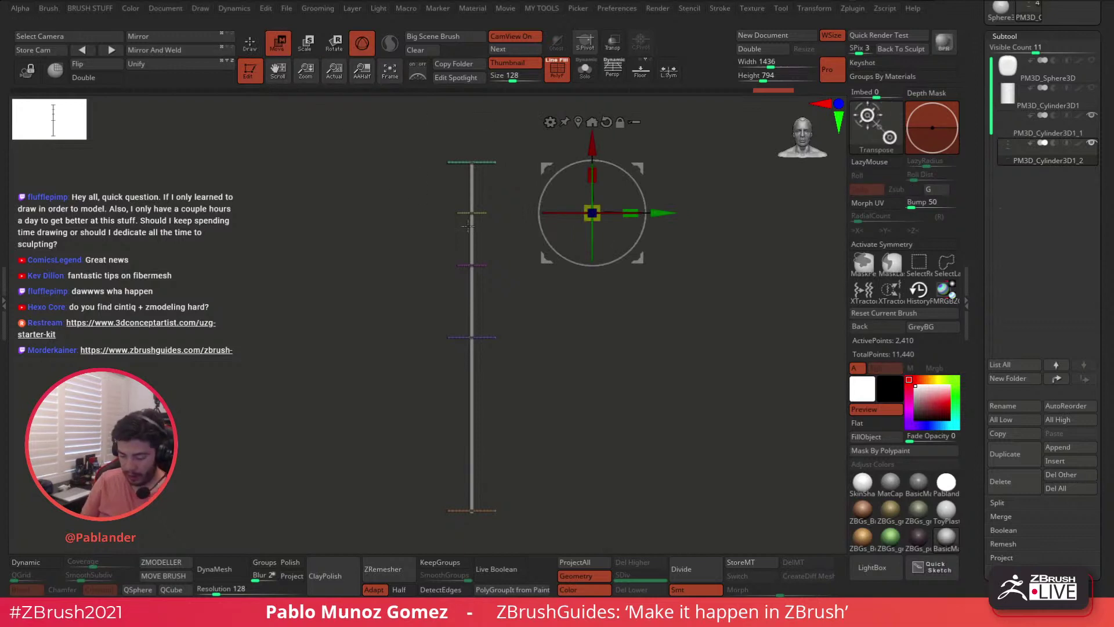
pyautogui.moveTo(432, 218)
pyautogui.keyDown('ctrl'); pyautogui.mouseDown()
pyautogui.moveTo(464, 290)
pyautogui.moveTo(505, 213)
pyautogui.mouseUp(); pyautogui.keyUp('ctrl')
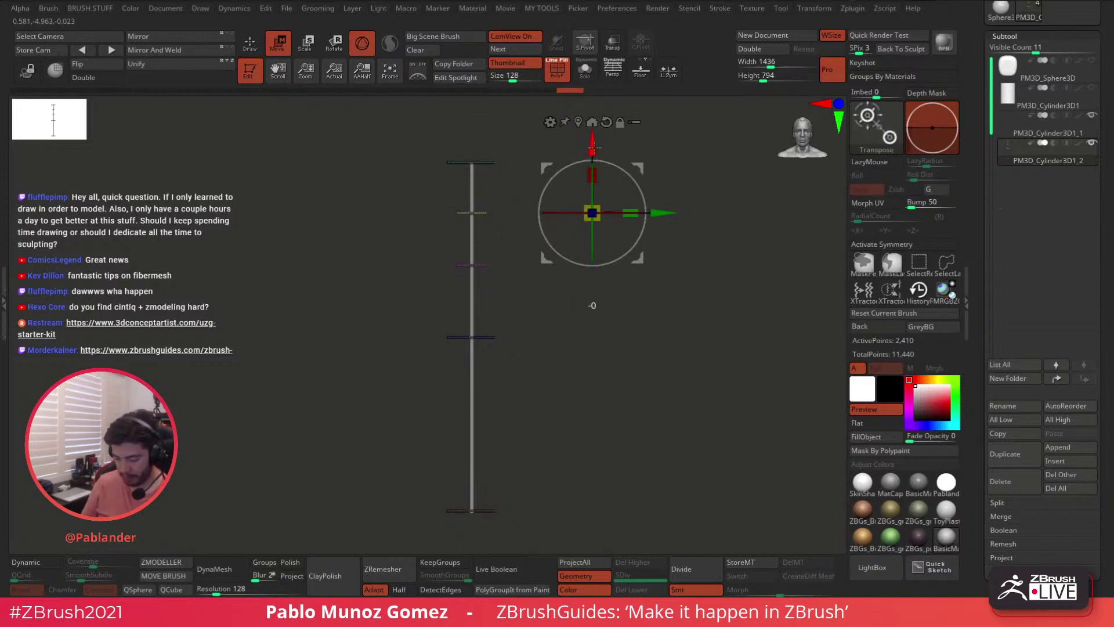
pyautogui.moveTo(592, 146); pyautogui.dragTo(598, 135)
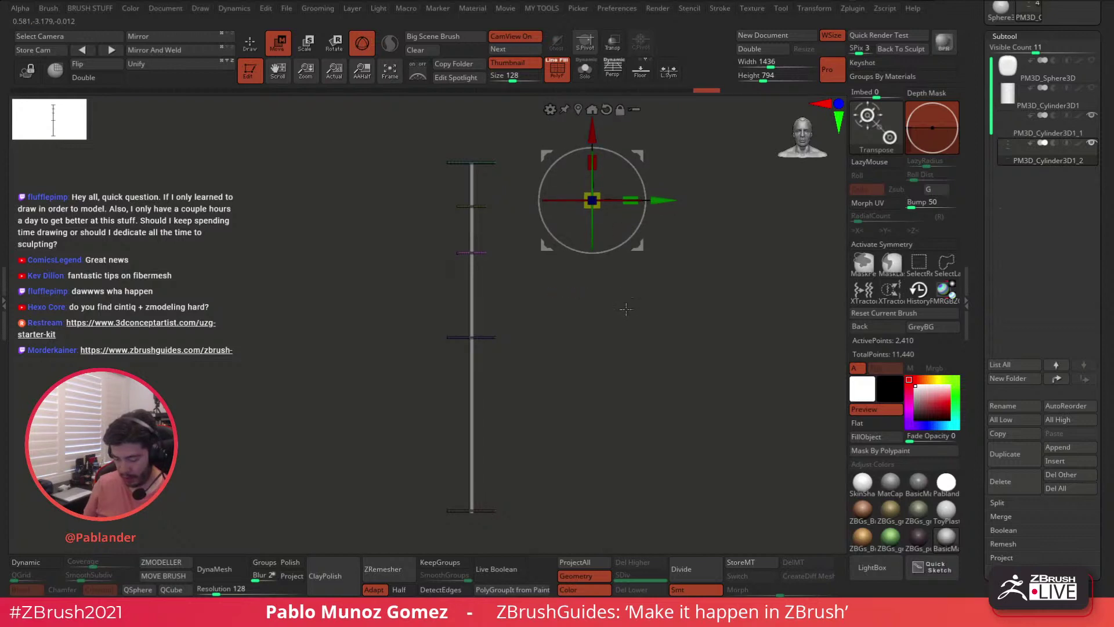
pyautogui.press('q')
# - Open the screen annotation pen and write "Palm hand" in yellow beside the rod's lower half
pyautogui.keyDown('alt'); pyautogui.moveTo(622, 360); pyautogui.dragTo(625, 343); pyautogui.keyUp('alt')
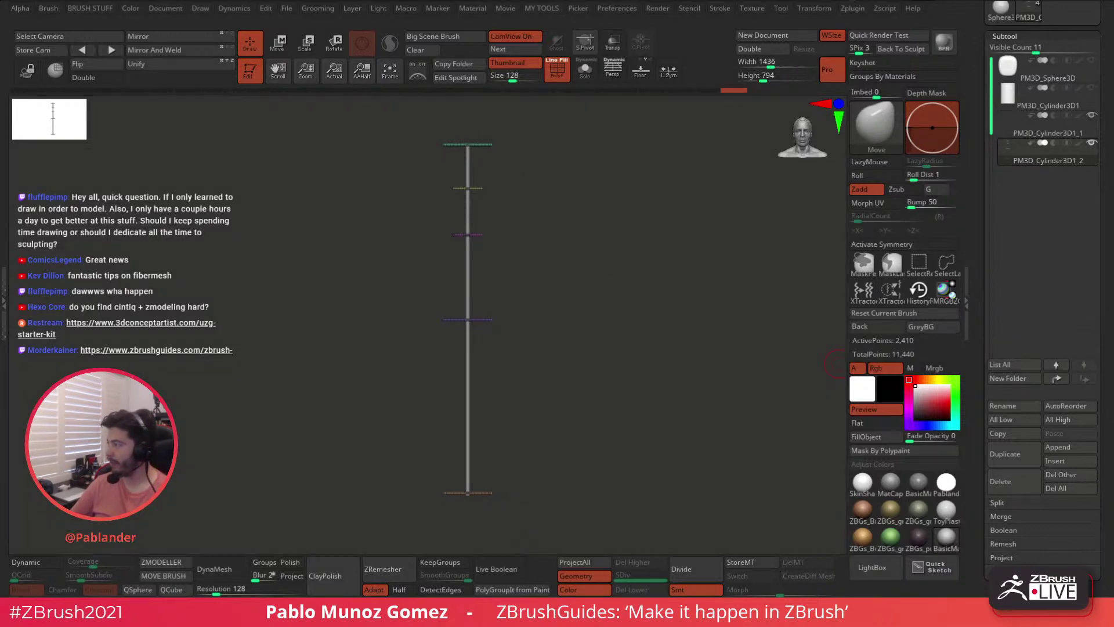
pyautogui.moveTo(882, 242)
pyautogui.mouseDown()
pyautogui.moveTo(816, 169)
pyautogui.moveTo(826, 182)
pyautogui.mouseUp()
pyautogui.click(976, 178)
pyautogui.click(820, 233)
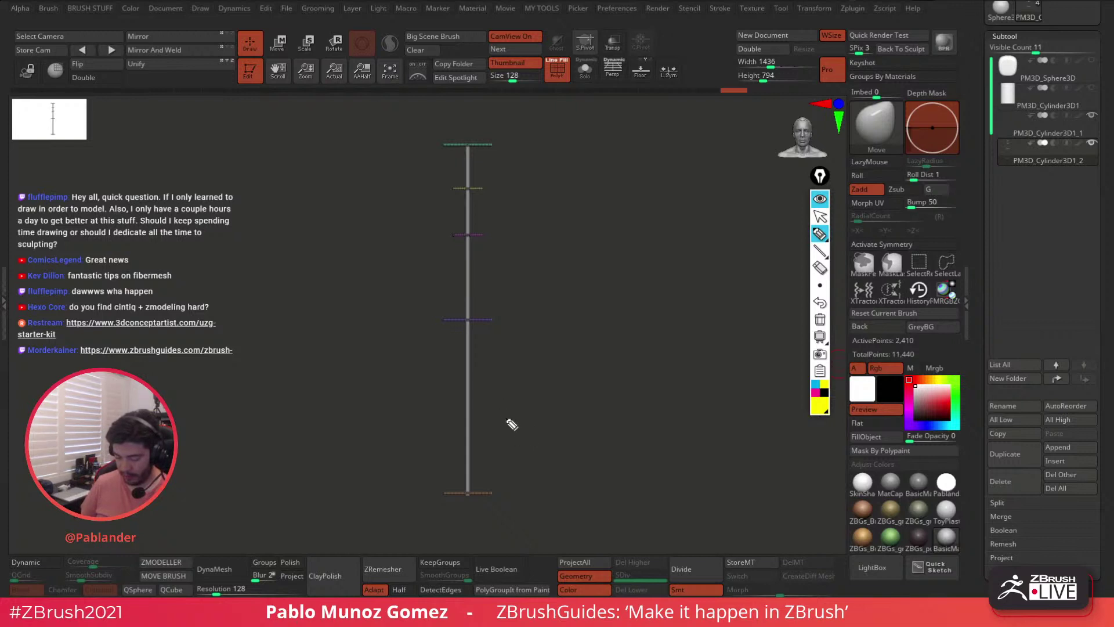
pyautogui.moveTo(494, 397)
pyautogui.mouseDown()
pyautogui.moveTo(522, 409)
pyautogui.moveTo(539, 399)
pyautogui.moveTo(537, 377)
pyautogui.moveTo(499, 390)
pyautogui.moveTo(508, 369)
pyautogui.moveTo(539, 360)
pyautogui.mouseUp()
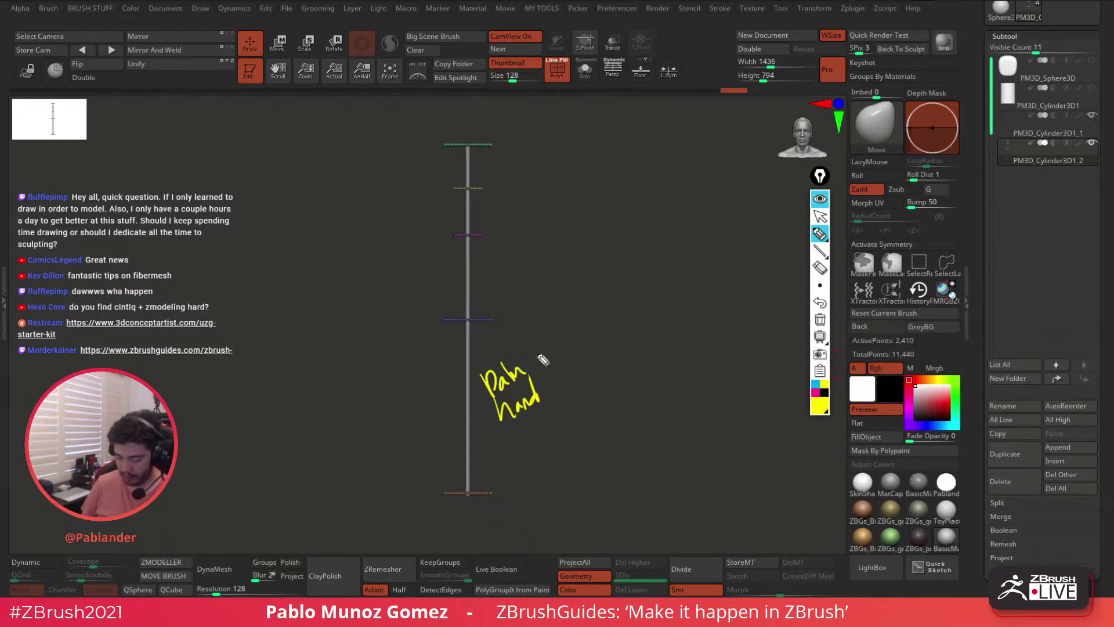
# - Draw yellow brackets beside the rod marking the palm section and the three sections between the upper crossbars
pyautogui.moveTo(498, 324); pyautogui.dragTo(524, 323)
pyautogui.moveTo(519, 325); pyautogui.dragTo(520, 351)
pyautogui.moveTo(515, 425)
pyautogui.mouseDown()
pyautogui.moveTo(513, 484)
pyautogui.moveTo(525, 489)
pyautogui.mouseUp()
pyautogui.moveTo(506, 316)
pyautogui.mouseDown()
pyautogui.moveTo(521, 316)
pyautogui.moveTo(511, 146)
pyautogui.mouseUp()
pyautogui.moveTo(504, 146); pyautogui.dragTo(517, 144)
pyautogui.moveTo(506, 187); pyautogui.dragTo(526, 185)
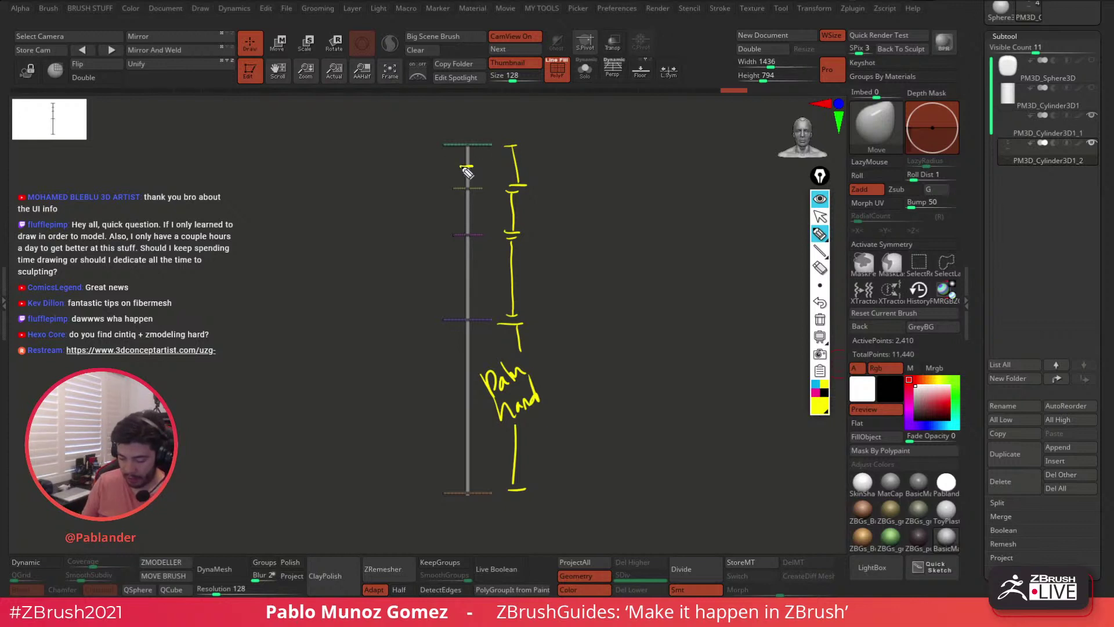
# - Sketch the three finger segments in yellow along the rod, with a fingernail on the tip and the palm outline started below
pyautogui.moveTo(461, 167); pyautogui.dragTo(473, 166)
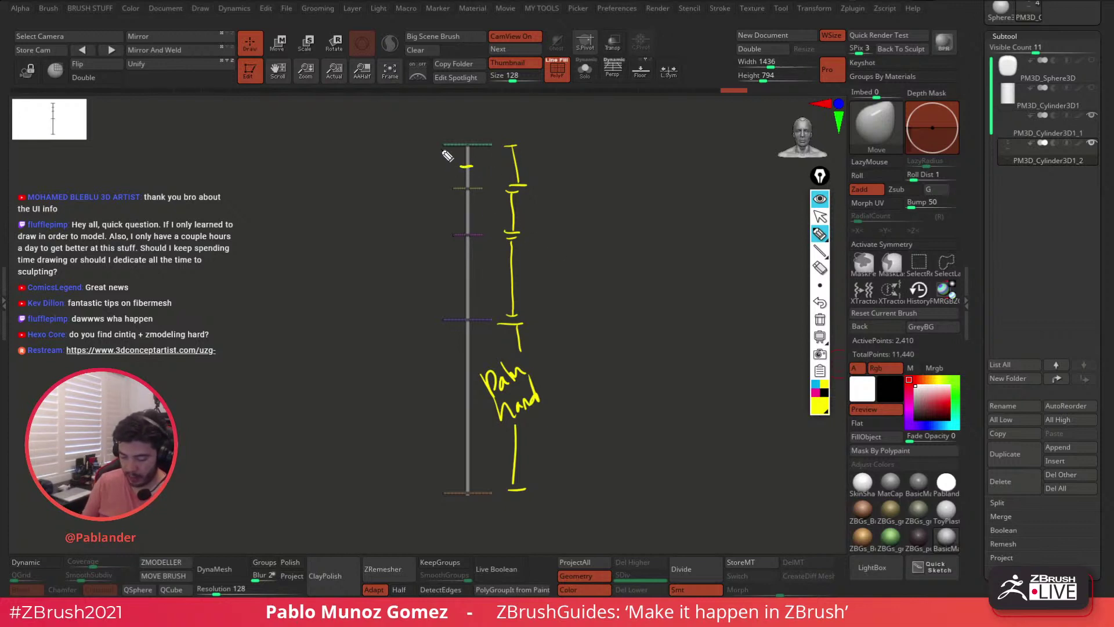
pyautogui.moveTo(449, 147)
pyautogui.mouseDown()
pyautogui.moveTo(435, 186)
pyautogui.moveTo(471, 189)
pyautogui.moveTo(464, 148)
pyautogui.mouseUp()
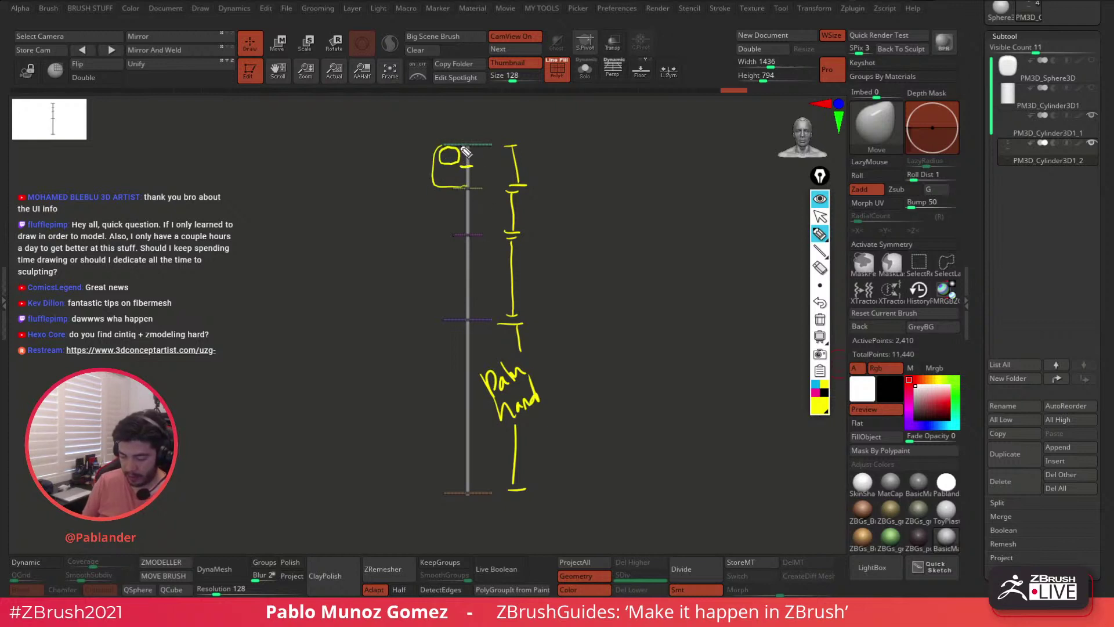
pyautogui.moveTo(433, 188)
pyautogui.mouseDown()
pyautogui.moveTo(462, 238)
pyautogui.moveTo(470, 192)
pyautogui.mouseUp()
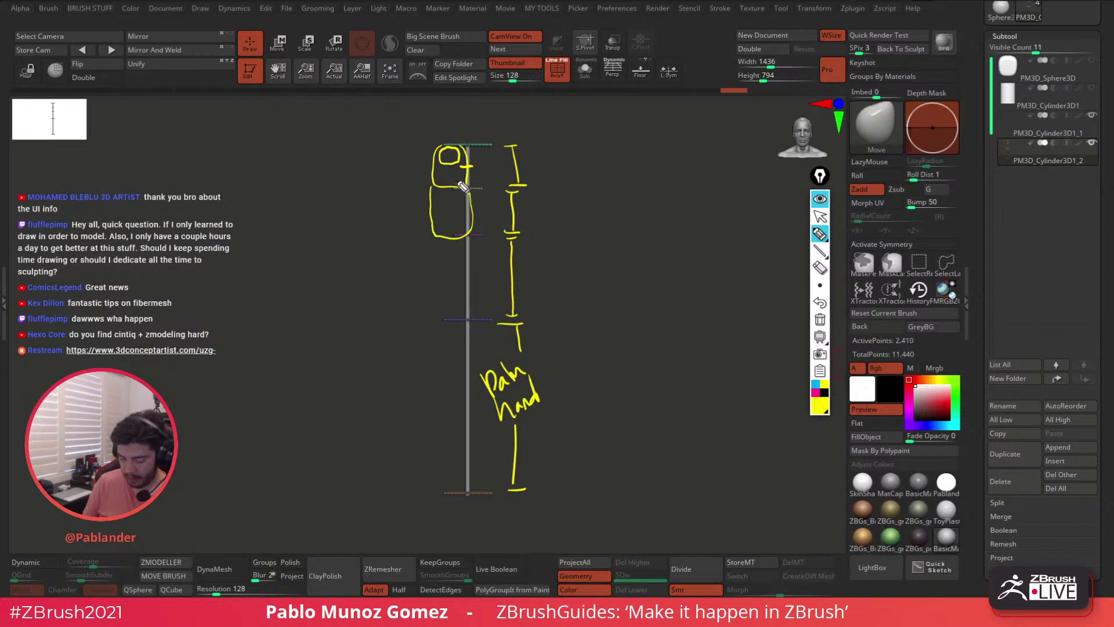
pyautogui.moveTo(438, 242); pyautogui.dragTo(430, 311)
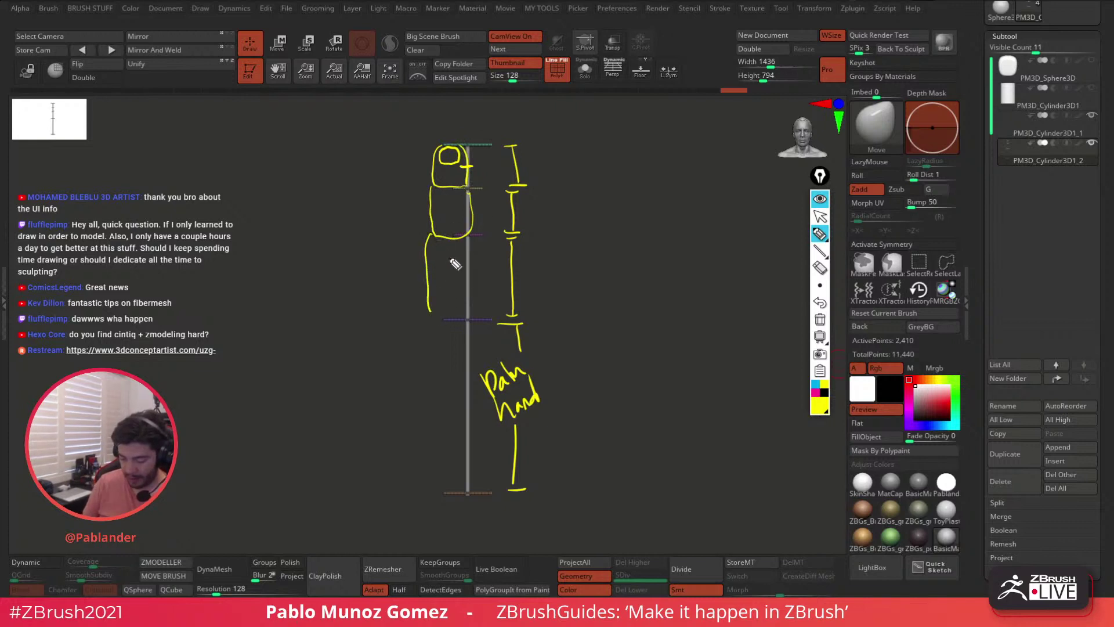
pyautogui.moveTo(435, 235)
pyautogui.mouseDown()
pyautogui.moveTo(431, 274)
pyautogui.moveTo(469, 301)
pyautogui.moveTo(465, 235)
pyautogui.mouseUp()
pyautogui.moveTo(466, 234)
pyautogui.mouseDown()
pyautogui.moveTo(467, 314)
pyautogui.moveTo(421, 377)
pyautogui.moveTo(413, 447)
pyautogui.mouseUp()
pyautogui.moveTo(471, 306); pyautogui.dragTo(484, 330)
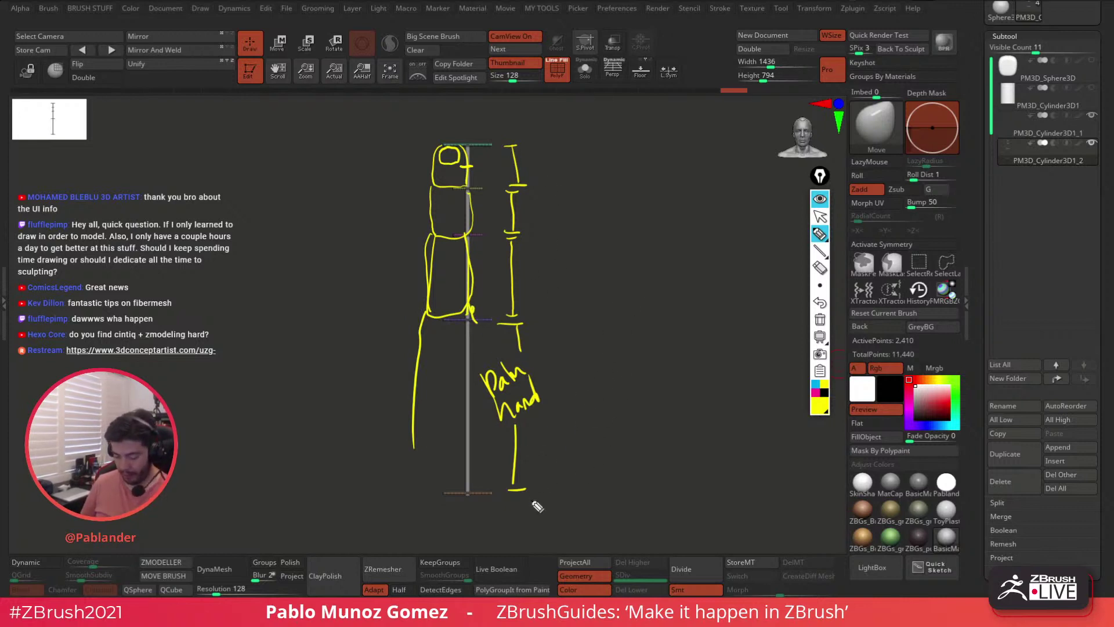
# - Draw a yellow baseline across the rod's lower end and sketch the rounded wrist bones around it
pyautogui.moveTo(394, 493); pyautogui.dragTo(525, 489)
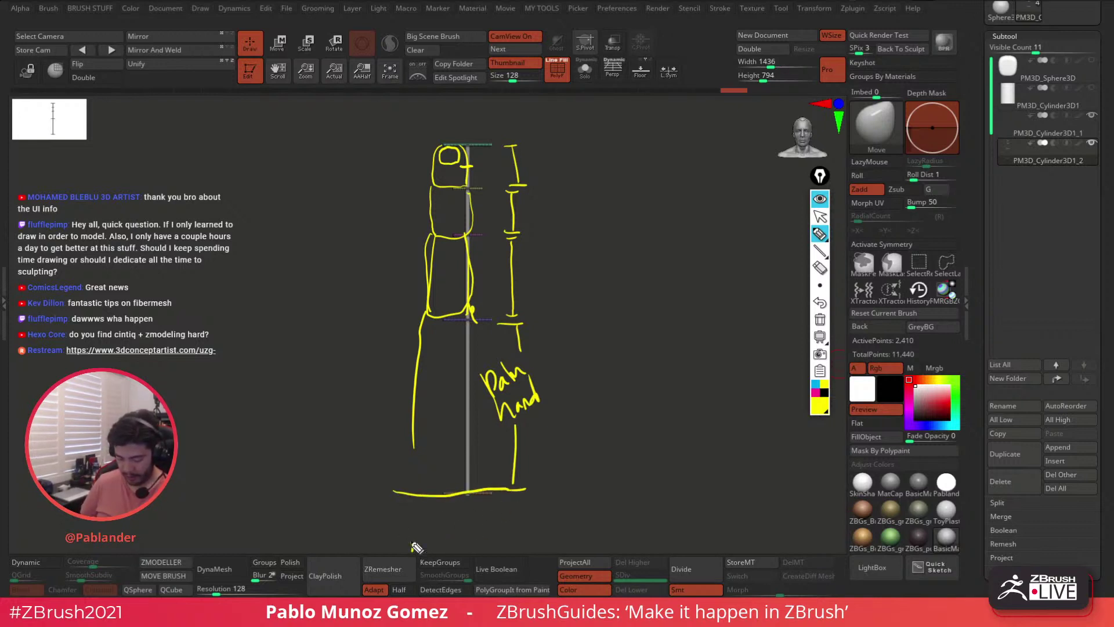
pyautogui.moveTo(415, 546)
pyautogui.mouseDown()
pyautogui.moveTo(380, 507)
pyautogui.moveTo(499, 512)
pyautogui.mouseUp()
pyautogui.moveTo(481, 481)
pyautogui.mouseDown()
pyautogui.moveTo(514, 547)
pyautogui.moveTo(498, 556)
pyautogui.mouseUp()
pyautogui.moveTo(522, 495); pyautogui.dragTo(508, 546)
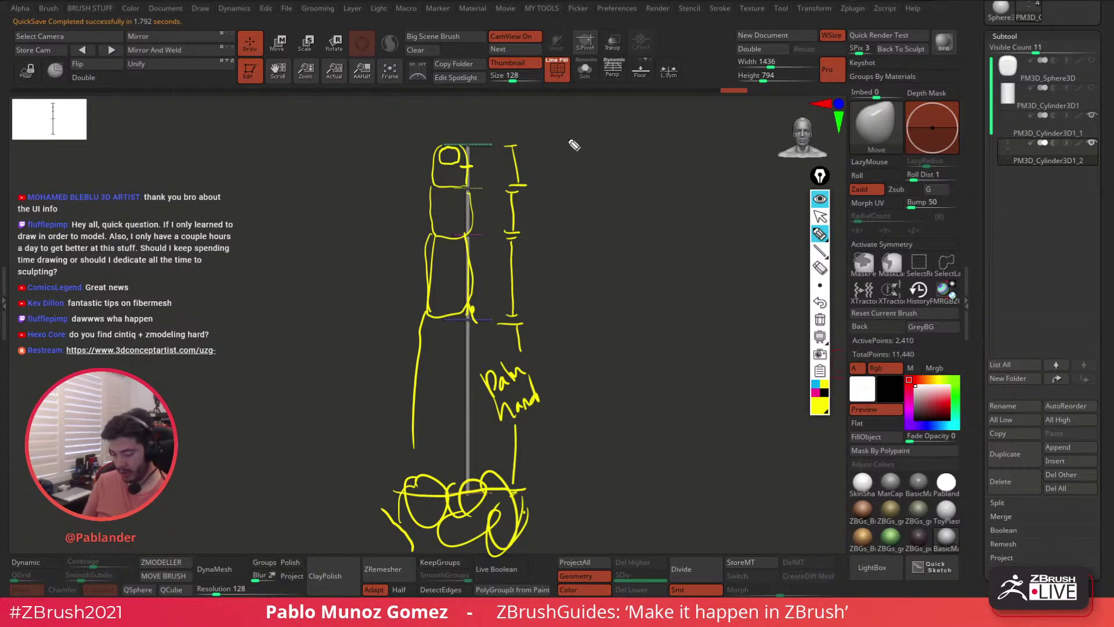
# - Undo the yellow full-height bracket and redraw it in magenta, spanning the whole rod beside the segment brackets
pyautogui.moveTo(564, 141)
pyautogui.mouseDown()
pyautogui.moveTo(635, 146)
pyautogui.moveTo(603, 493)
pyautogui.moveTo(621, 490)
pyautogui.mouseUp()
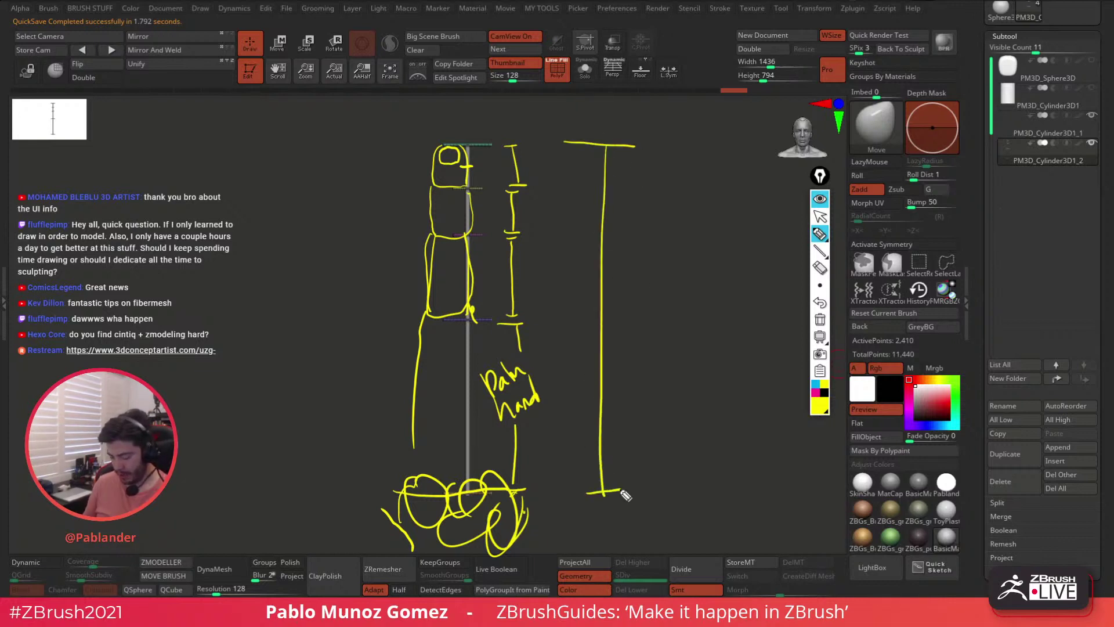
pyautogui.moveTo(833, 251)
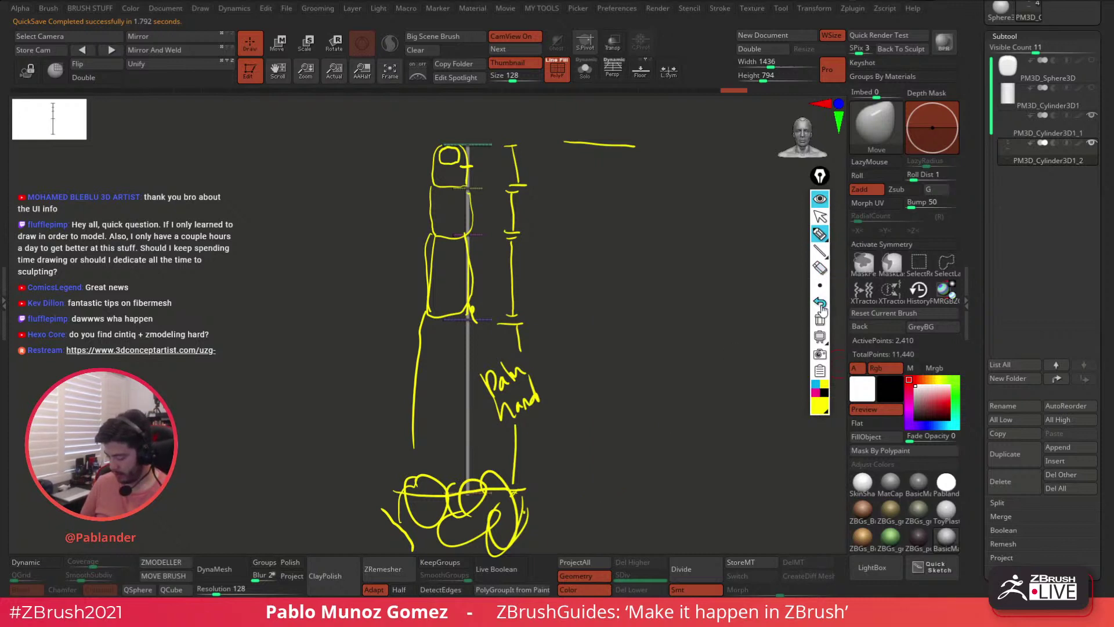
pyautogui.click(815, 388)
pyautogui.moveTo(561, 143)
pyautogui.mouseDown()
pyautogui.moveTo(629, 146)
pyautogui.moveTo(594, 492)
pyautogui.moveTo(627, 481)
pyautogui.mouseUp()
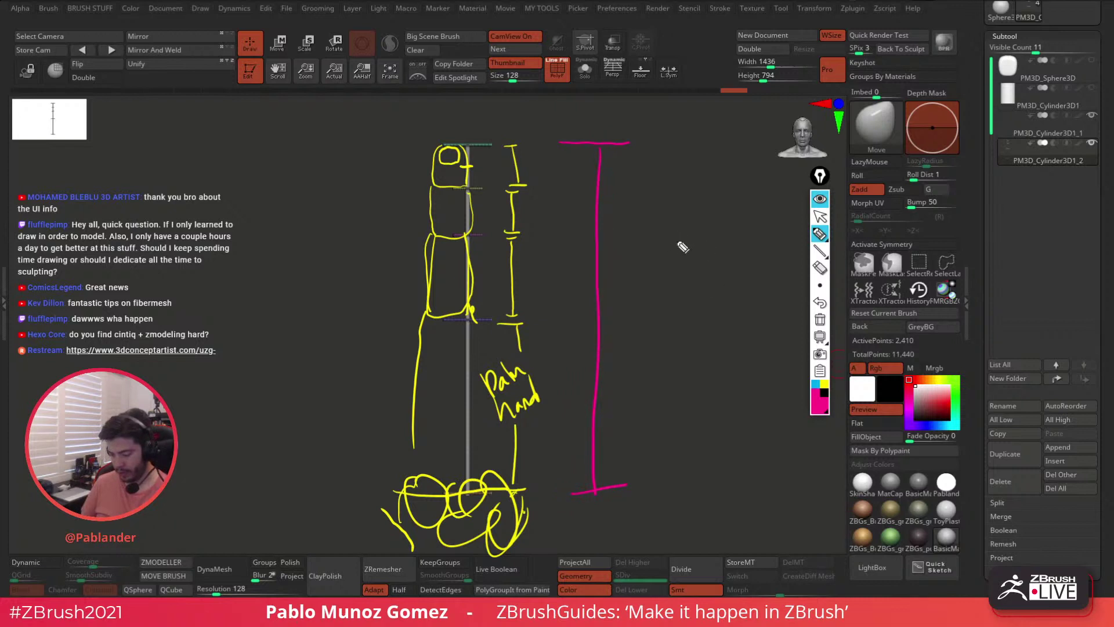
# - Label the magenta bracket 10, mark its midpoint as 5, and add ticks level with the two short crossbars
pyautogui.moveTo(595, 115)
pyautogui.mouseDown()
pyautogui.moveTo(594, 134)
pyautogui.moveTo(609, 115)
pyautogui.mouseUp()
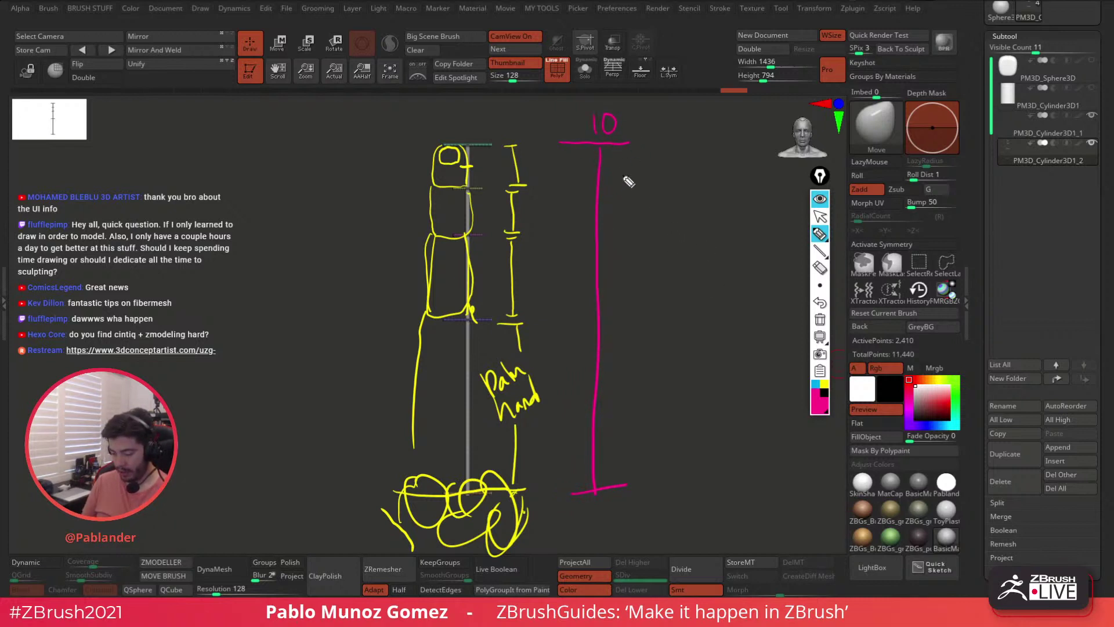
pyautogui.moveTo(569, 316)
pyautogui.mouseDown()
pyautogui.moveTo(627, 315)
pyautogui.moveTo(637, 329)
pyautogui.mouseUp()
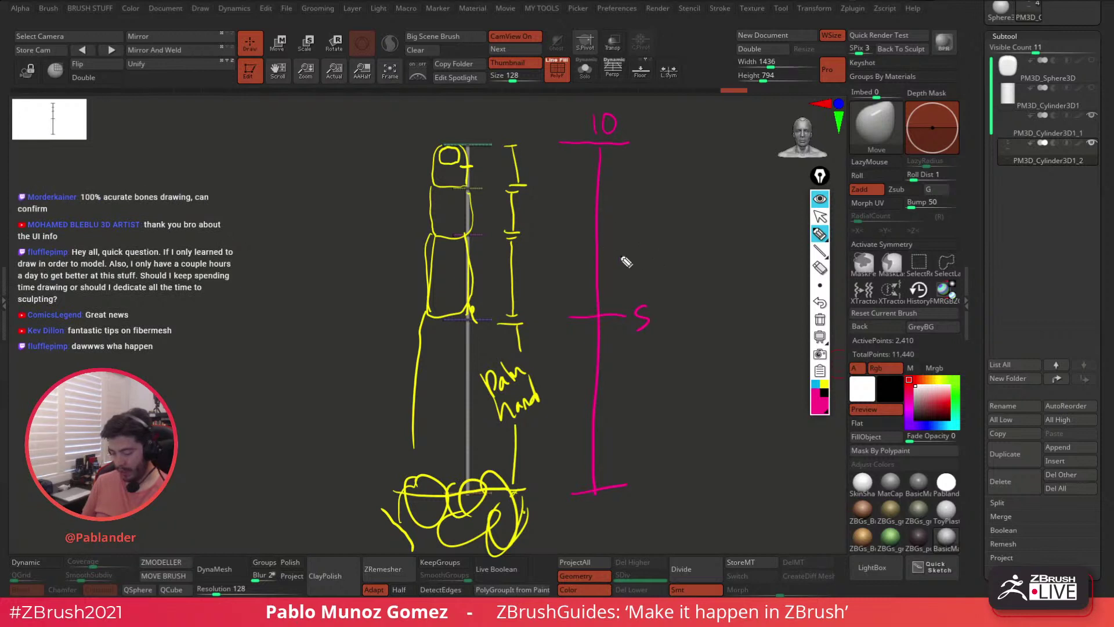
pyautogui.moveTo(591, 233); pyautogui.dragTo(609, 231)
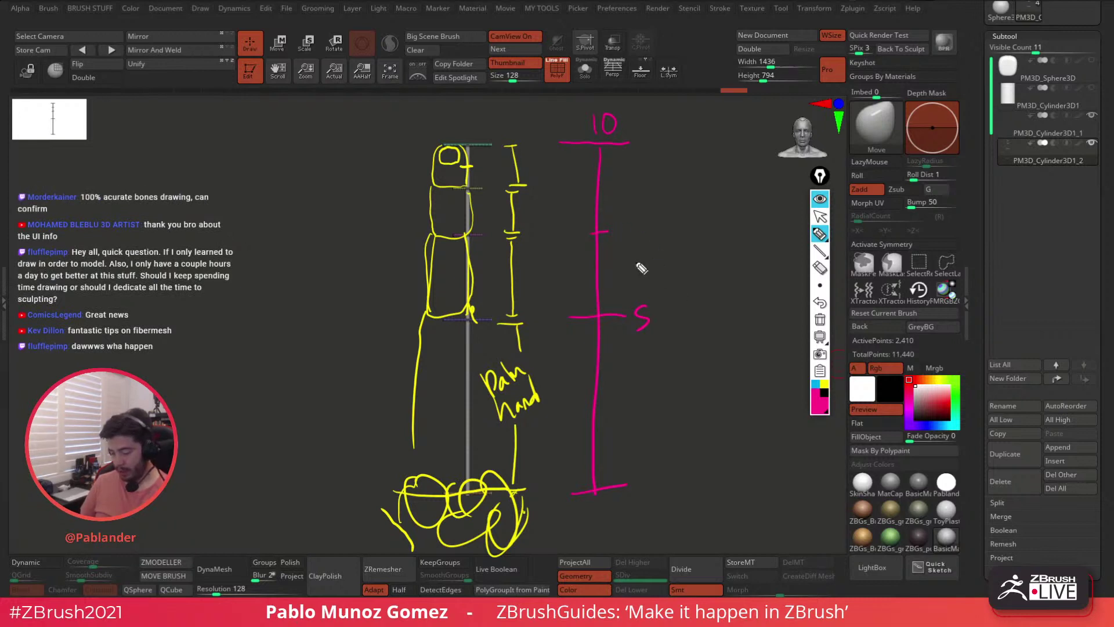
pyautogui.moveTo(589, 187); pyautogui.dragTo(613, 185)
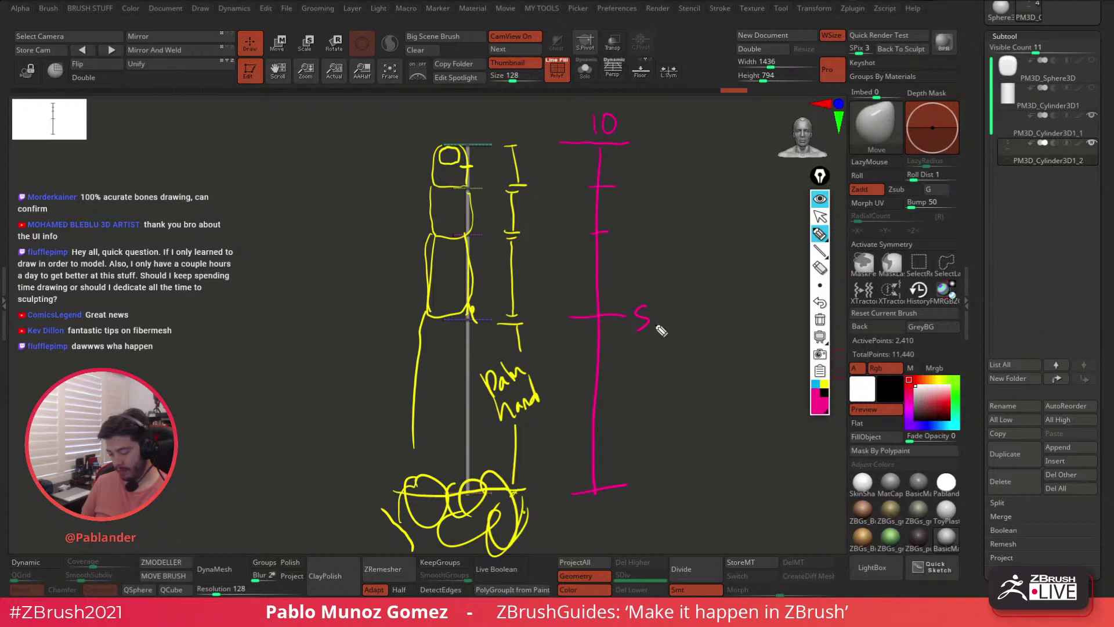
# - Erase the 10 and 5 labels and write 8 above the magenta bracket
pyautogui.click(819, 319)
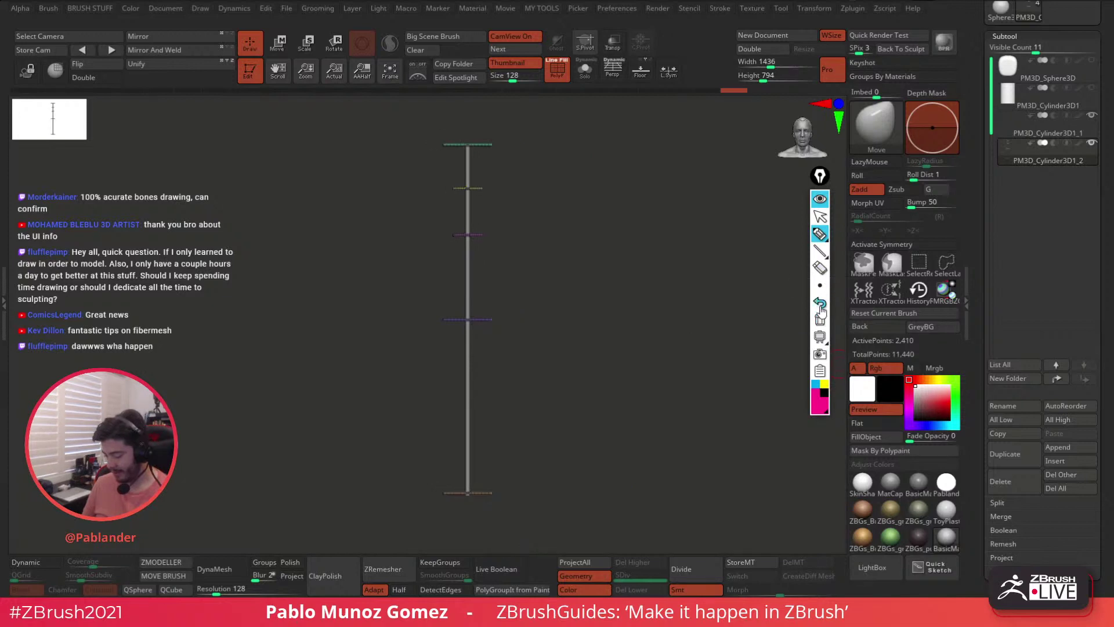
pyautogui.click(819, 303)
pyautogui.click(819, 267)
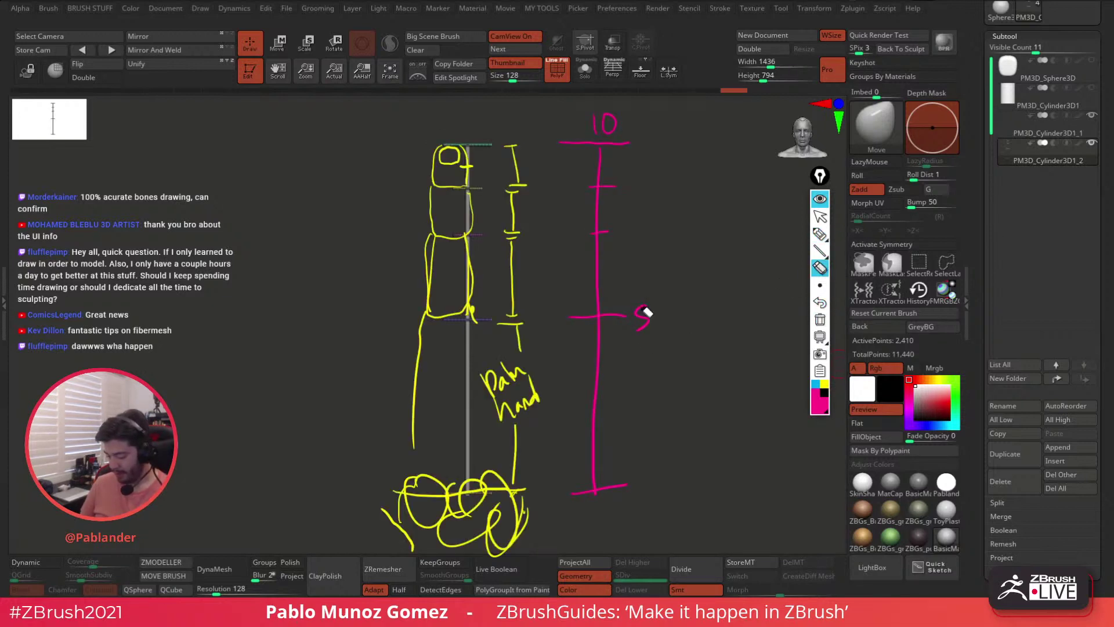
pyautogui.click(642, 316)
pyautogui.click(609, 123)
pyautogui.click(820, 234)
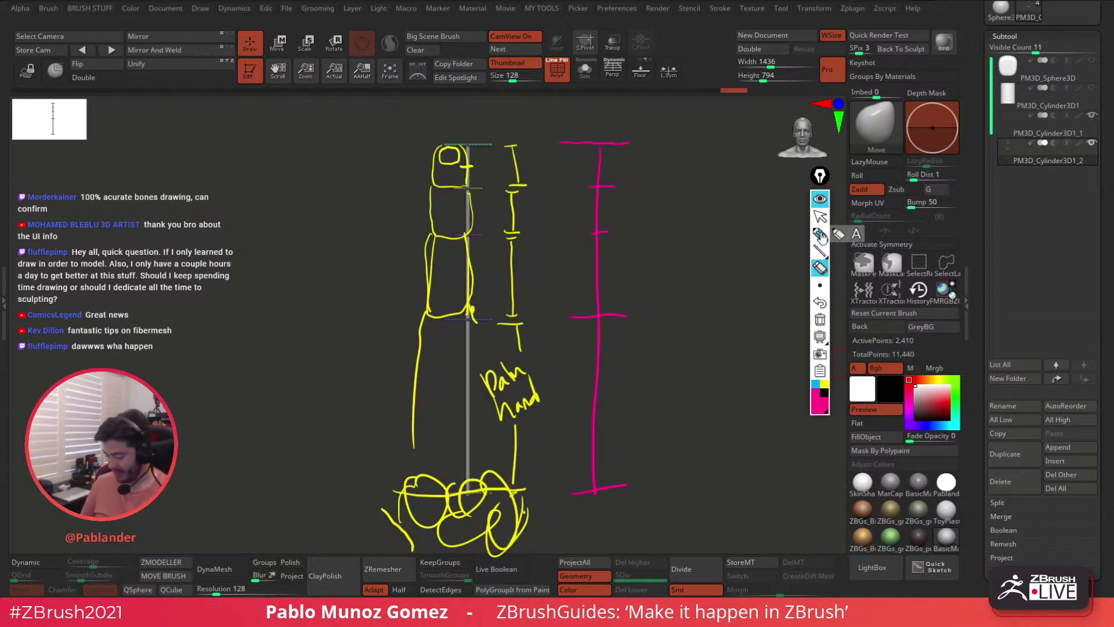
pyautogui.moveTo(606, 115); pyautogui.dragTo(597, 119)
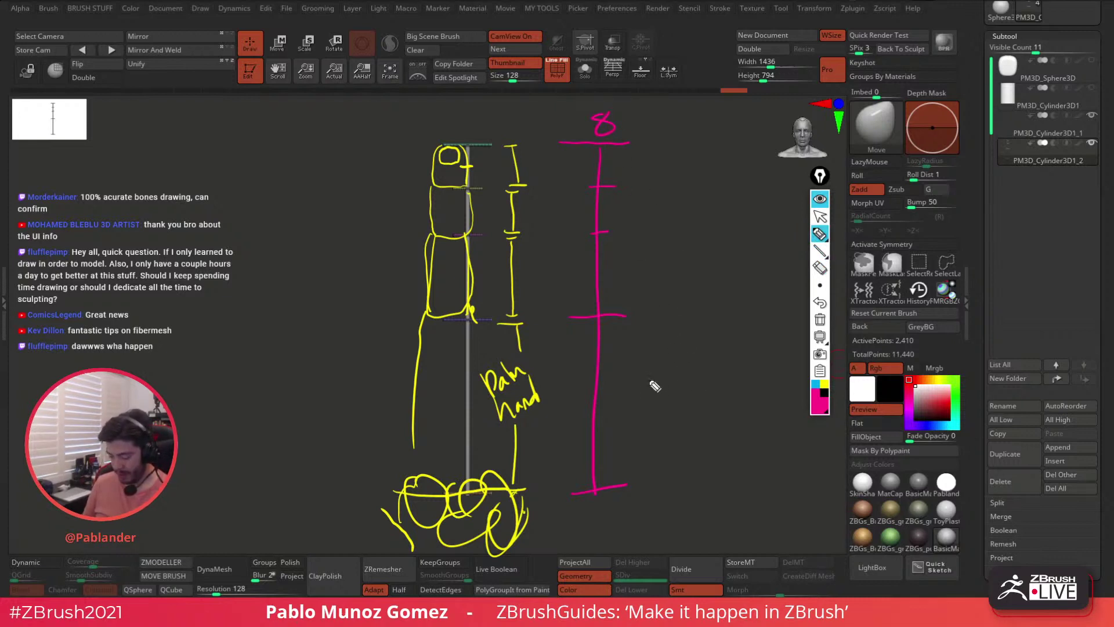
pyautogui.moveTo(638, 363); pyautogui.dragTo(633, 425)
pyautogui.moveTo(665, 388)
pyautogui.mouseDown()
pyautogui.moveTo(672, 408)
pyautogui.moveTo(668, 384)
pyautogui.mouseUp()
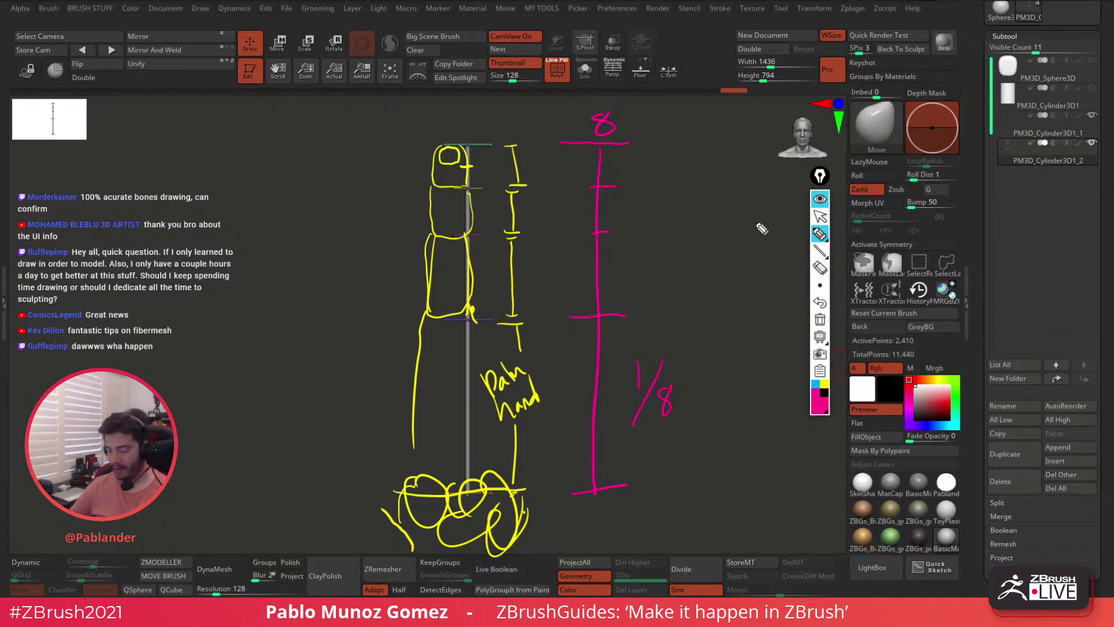
pyautogui.click(820, 303)
pyautogui.click(820, 303)
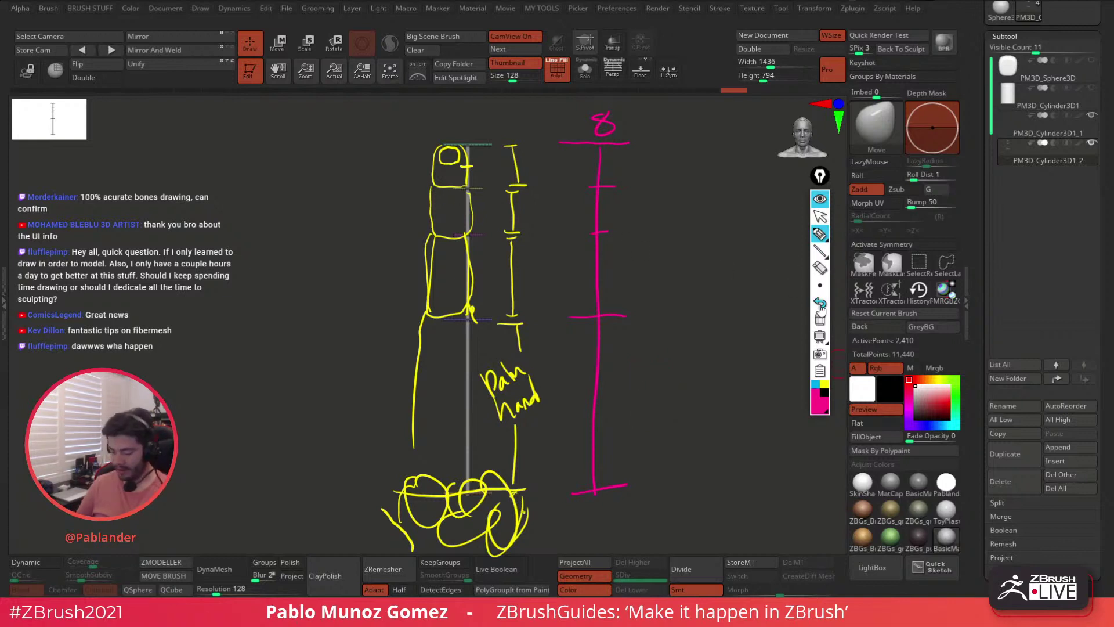
# - Write 1/2 beside the magenta bracket's lower half and extend its midpoint line to both sides
pyautogui.moveTo(643, 365); pyautogui.dragTo(643, 386)
pyautogui.moveTo(670, 363)
pyautogui.mouseDown()
pyautogui.moveTo(637, 415)
pyautogui.moveTo(675, 422)
pyautogui.mouseUp()
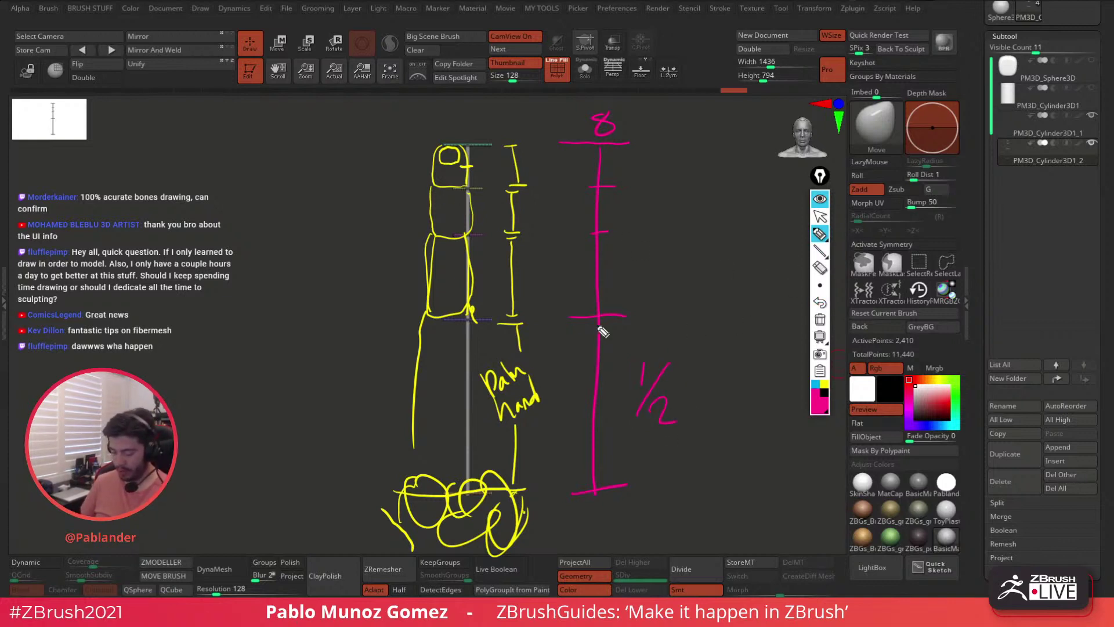
pyautogui.moveTo(550, 317); pyautogui.dragTo(699, 319)
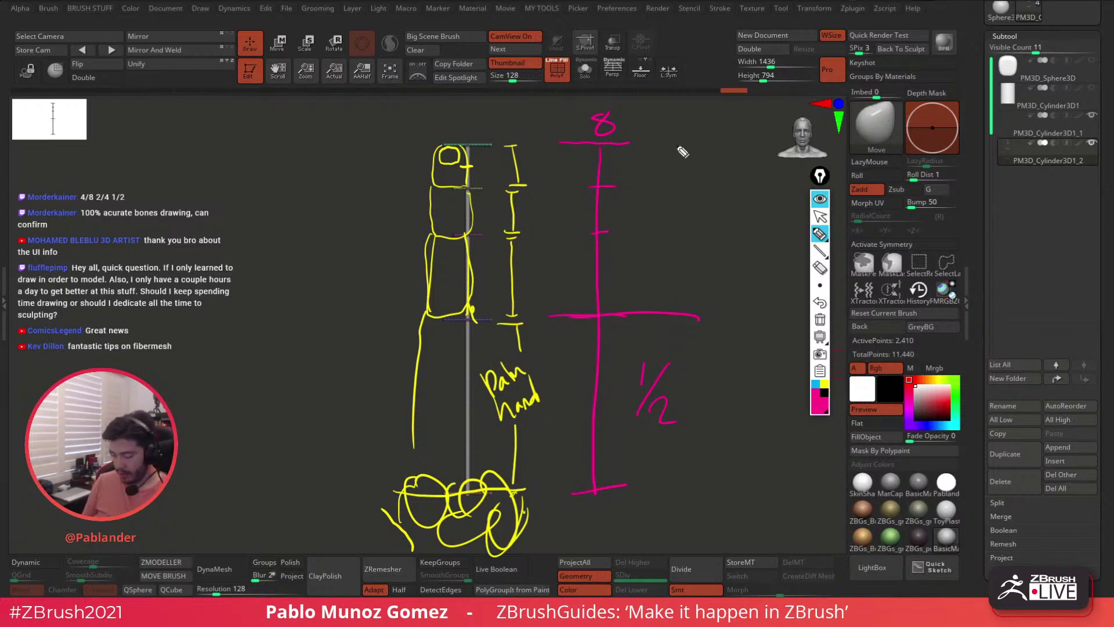
# - Draw quarter division lines across both halves of the magenta bracket and write 1/4 and 1/8 beside the upper sections
pyautogui.moveTo(554, 229); pyautogui.dragTo(680, 228)
pyautogui.moveTo(543, 400); pyautogui.dragTo(641, 399)
pyautogui.moveTo(649, 253)
pyautogui.mouseDown()
pyautogui.moveTo(655, 298)
pyautogui.moveTo(688, 290)
pyautogui.moveTo(685, 299)
pyautogui.mouseUp()
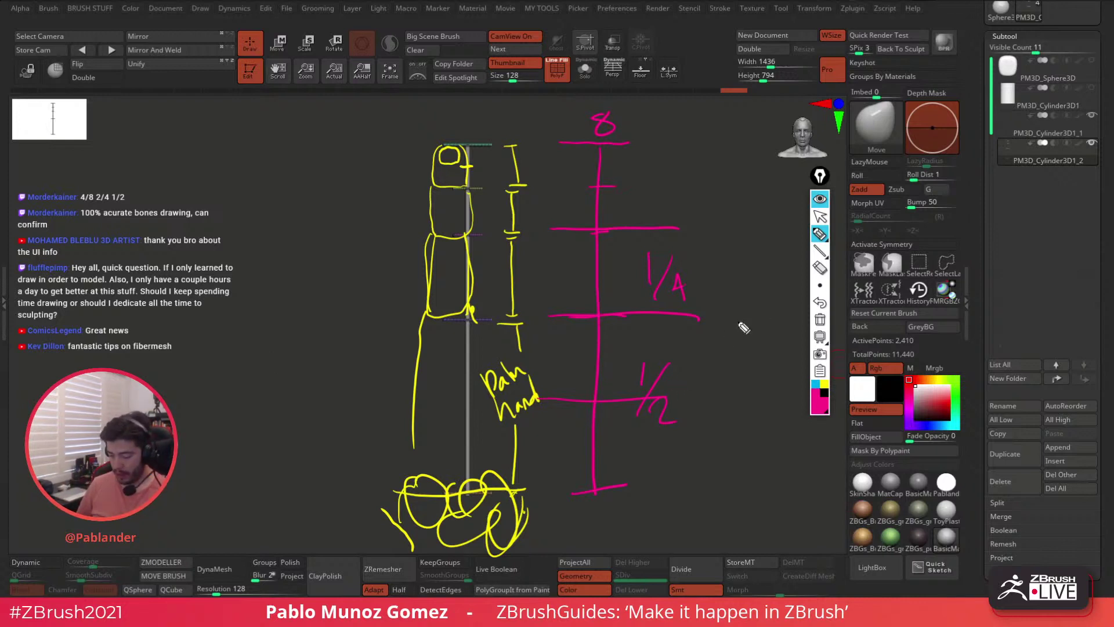
pyautogui.moveTo(645, 166)
pyautogui.mouseDown()
pyautogui.moveTo(644, 204)
pyautogui.moveTo(674, 184)
pyautogui.mouseUp()
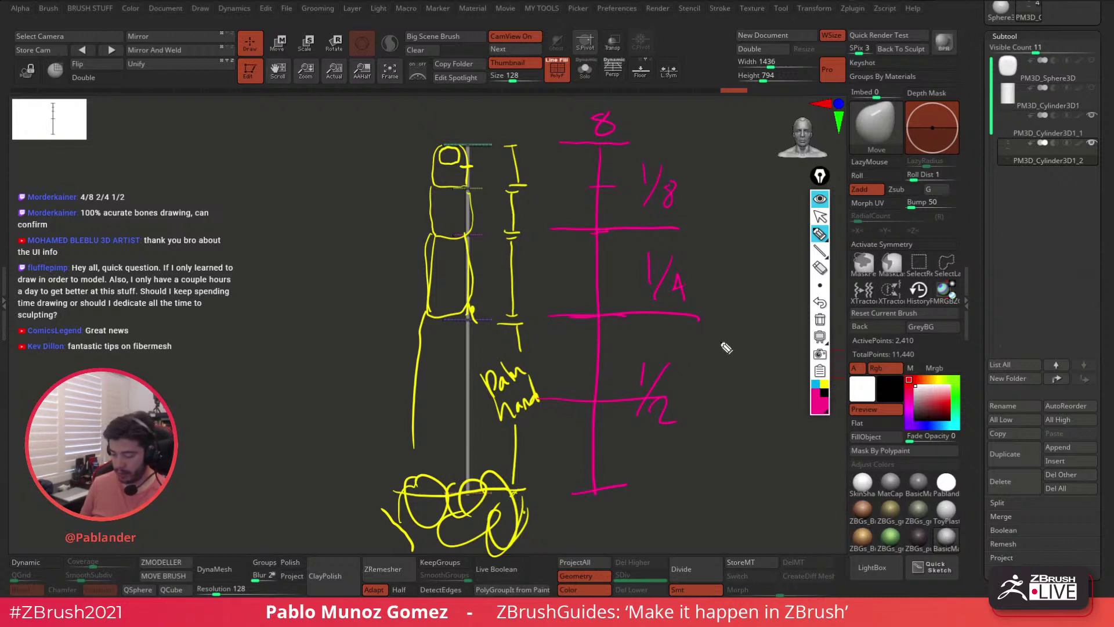
# - Add magenta ticks halfway through each quarter to divide the bracket into eighths
pyautogui.moveTo(573, 188); pyautogui.dragTo(641, 185)
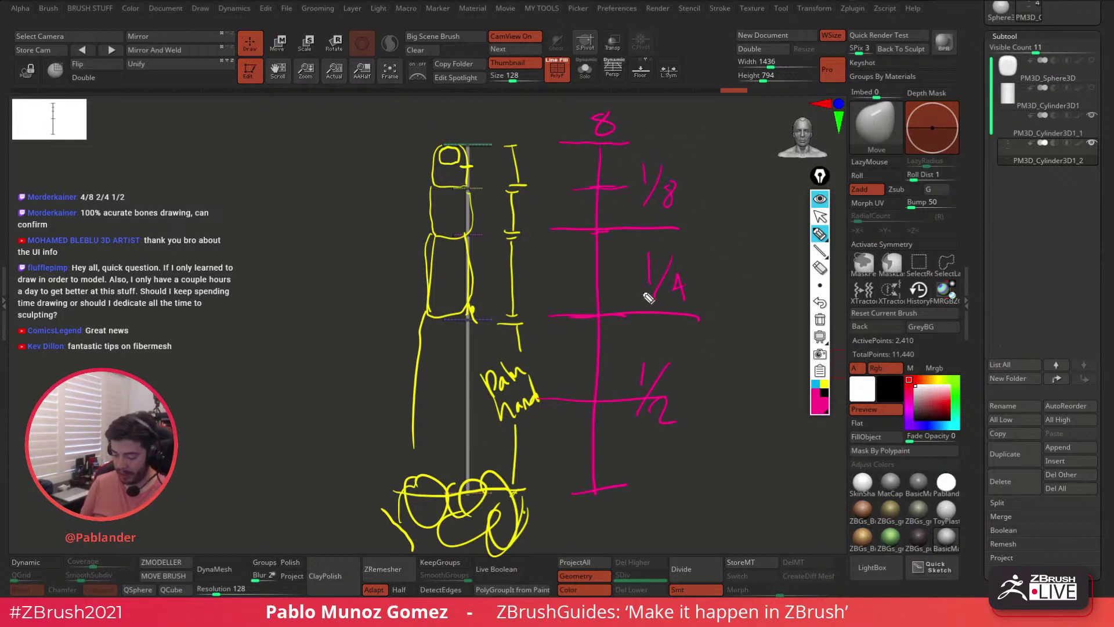
pyautogui.moveTo(575, 271); pyautogui.dragTo(625, 267)
pyautogui.moveTo(575, 355); pyautogui.dragTo(620, 354)
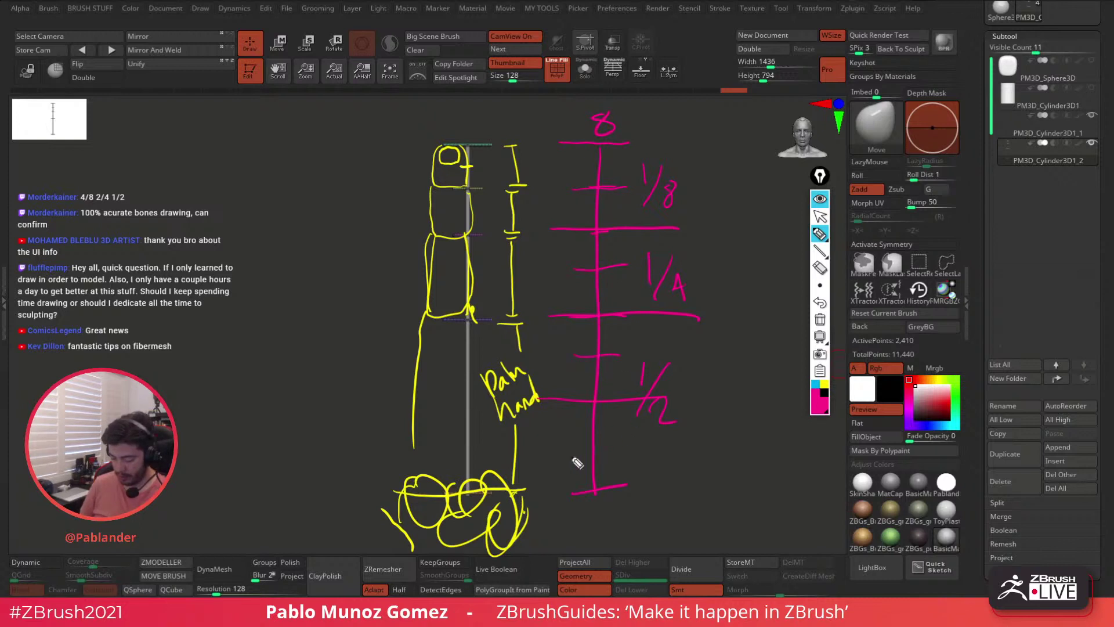
pyautogui.moveTo(573, 451); pyautogui.dragTo(621, 448)
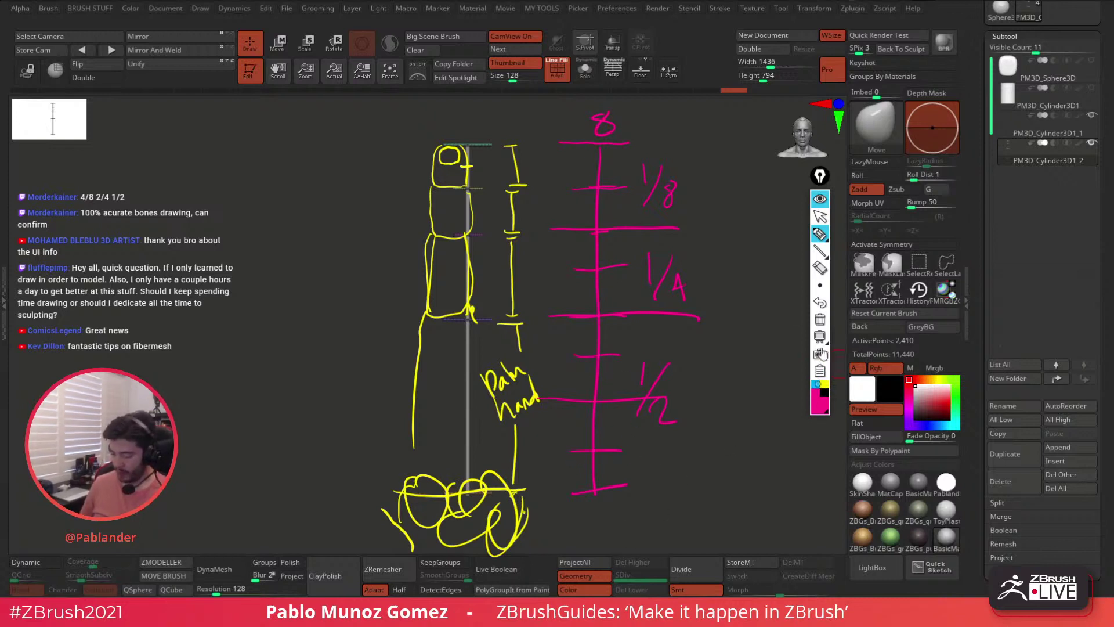
# - Draw two cyan brackets marking the two uppermost eighths of the magenta scale
pyautogui.click(814, 384)
pyautogui.moveTo(608, 153)
pyautogui.mouseDown()
pyautogui.moveTo(623, 151)
pyautogui.moveTo(619, 181)
pyautogui.mouseUp()
pyautogui.moveTo(610, 181); pyautogui.dragTo(628, 183)
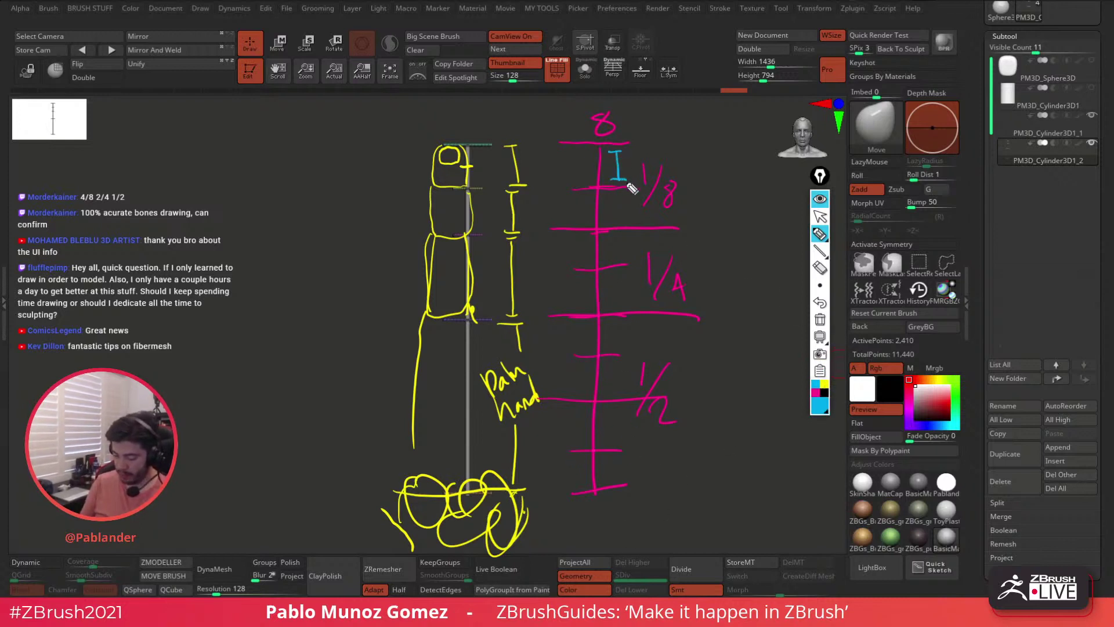
pyautogui.click(824, 400)
pyautogui.click(876, 287)
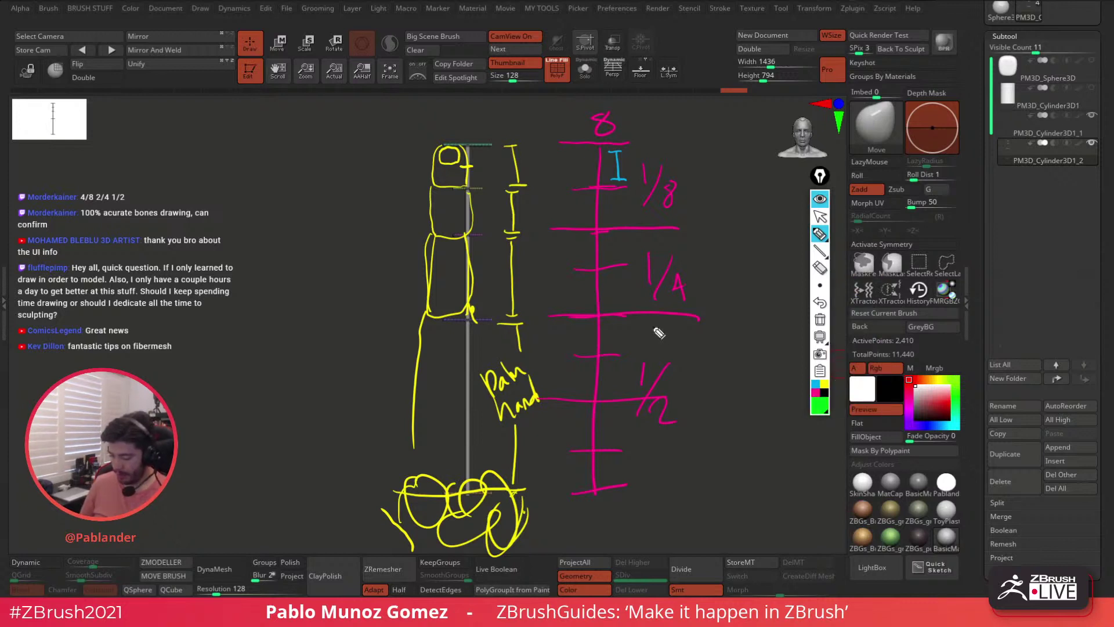
pyautogui.click(815, 384)
pyautogui.moveTo(609, 195); pyautogui.dragTo(624, 194)
pyautogui.moveTo(618, 195); pyautogui.dragTo(616, 226)
# - Switch the pen to bright green and bracket the 1/4 section just above the scale's midpoint
pyautogui.click(823, 406)
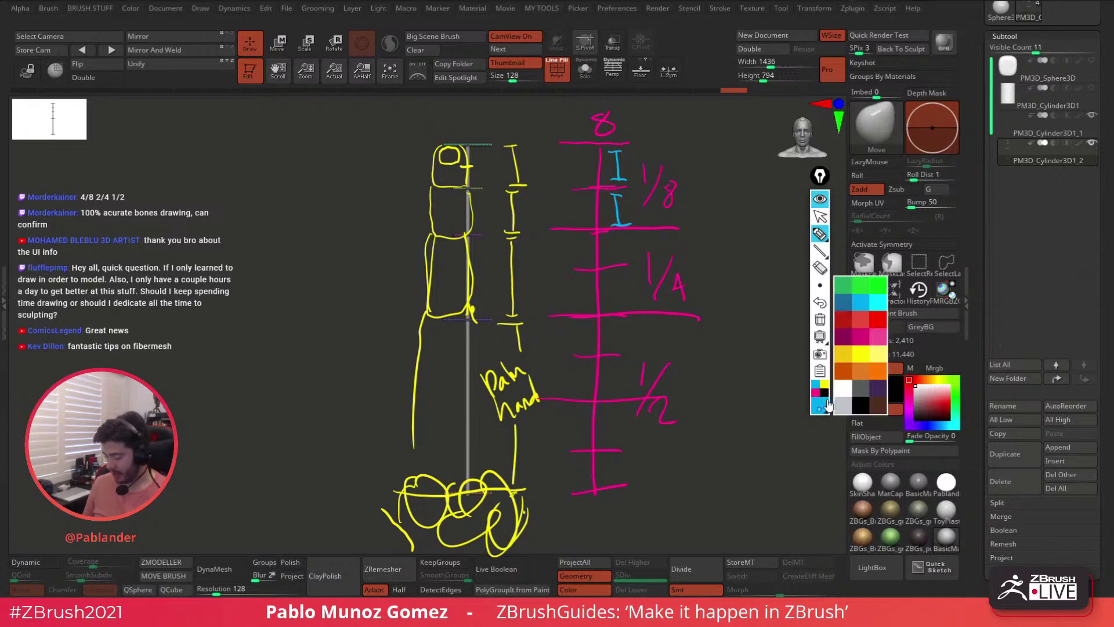
pyautogui.click(876, 292)
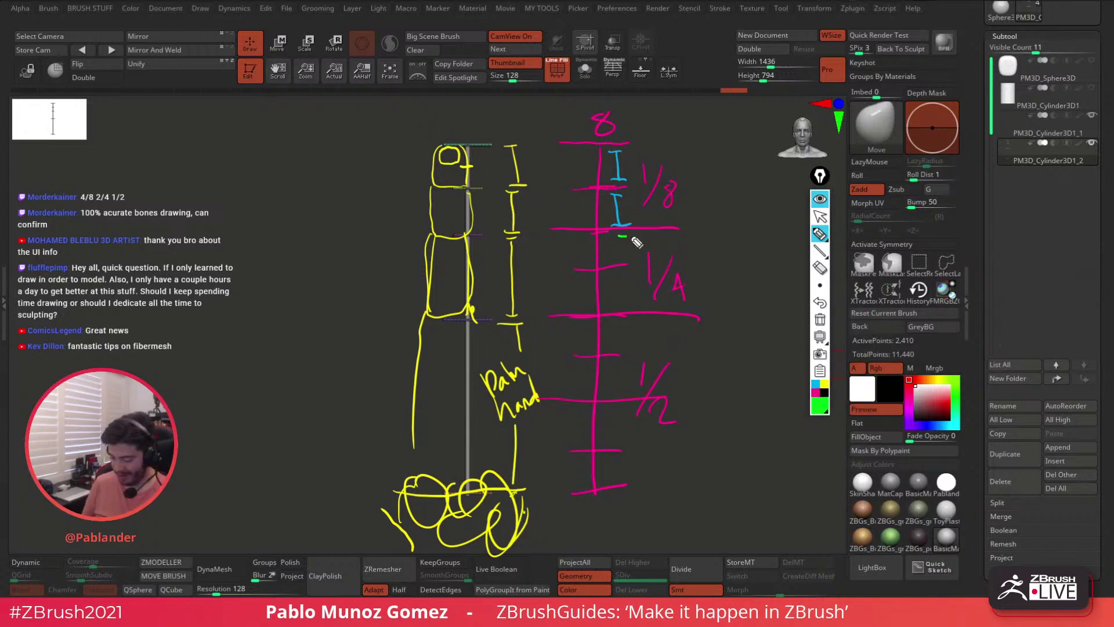
pyautogui.moveTo(625, 236); pyautogui.dragTo(636, 235)
pyautogui.moveTo(630, 237)
pyautogui.mouseDown()
pyautogui.moveTo(633, 307)
pyautogui.moveTo(642, 307)
pyautogui.mouseUp()
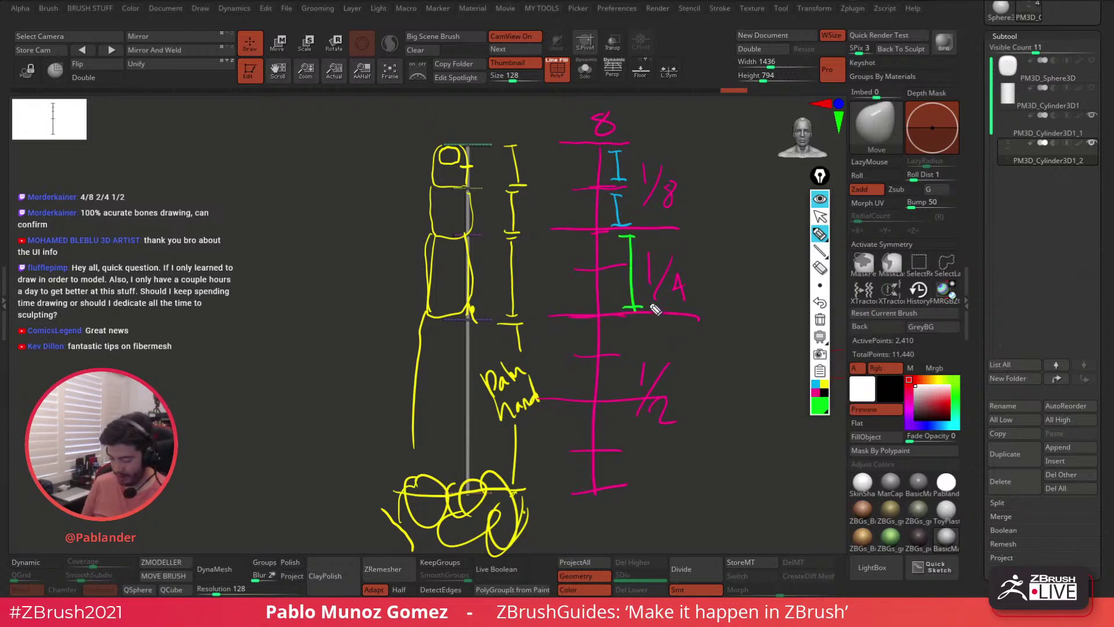
# - Switch the pen to orange and bracket the 1/2 section covering the scale's lower half
pyautogui.click(818, 411)
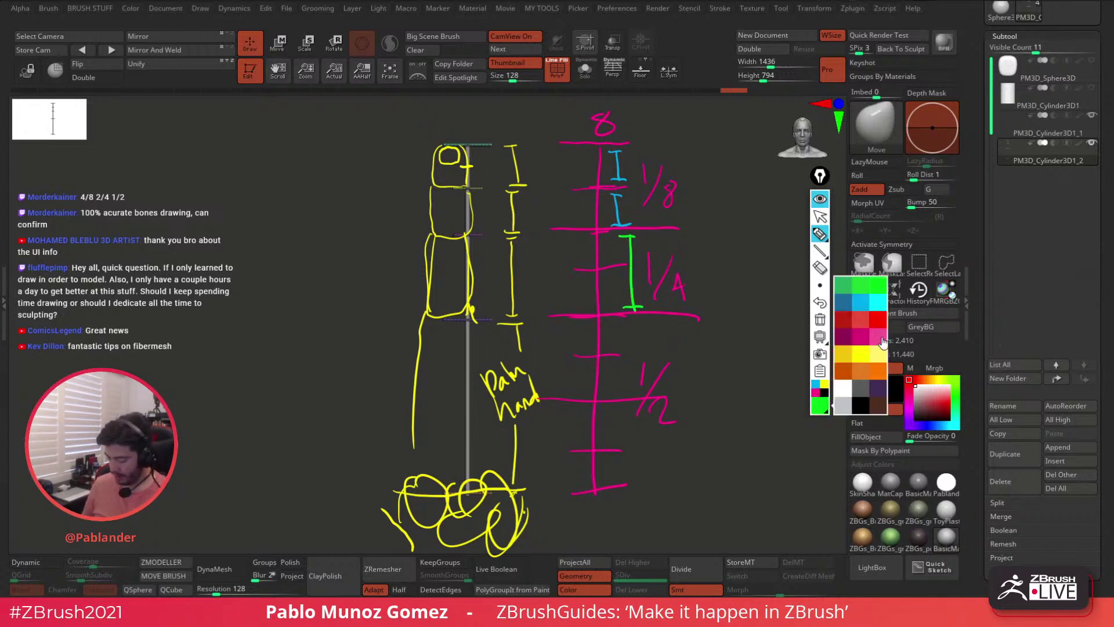
pyautogui.click(880, 366)
pyautogui.moveTo(619, 318)
pyautogui.mouseDown()
pyautogui.moveTo(642, 364)
pyautogui.moveTo(636, 493)
pyautogui.moveTo(665, 485)
pyautogui.mouseUp()
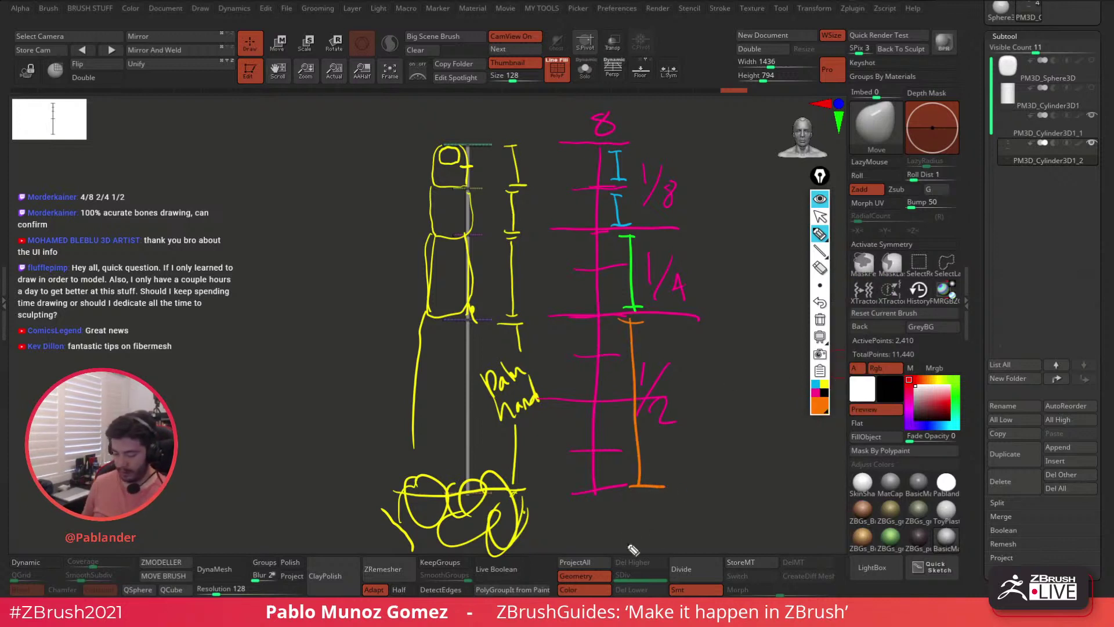
# - Draw an orange arrow pointing at the palm section and a bright green arrow pointing at the lowest finger segment
pyautogui.moveTo(329, 379)
pyautogui.mouseDown()
pyautogui.moveTo(401, 383)
pyautogui.moveTo(373, 402)
pyautogui.mouseUp()
pyautogui.click(819, 410)
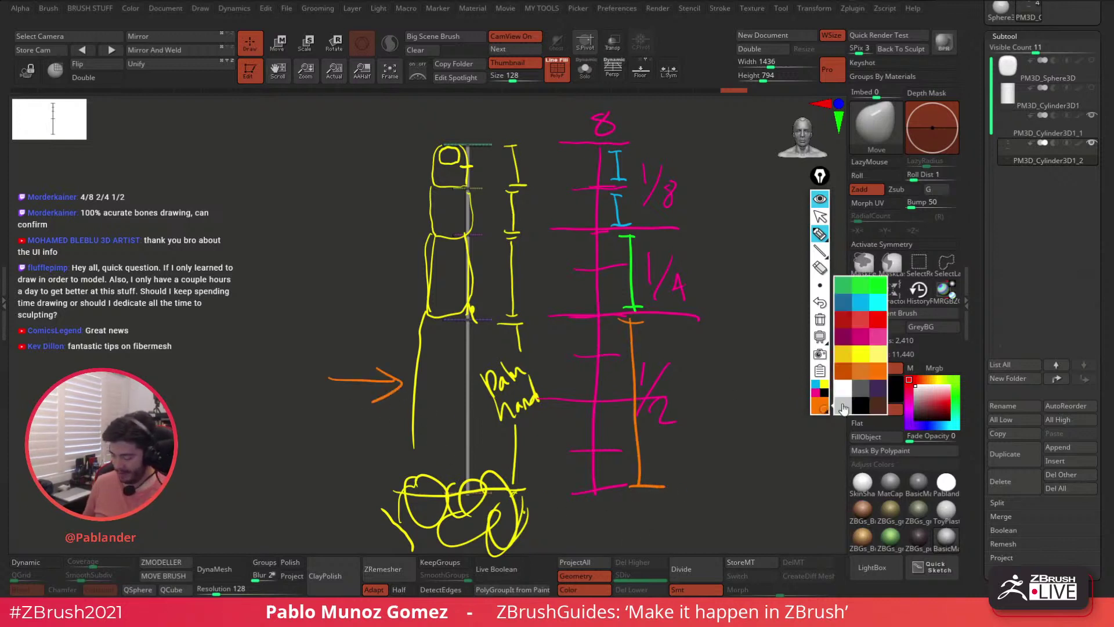
pyautogui.click(876, 285)
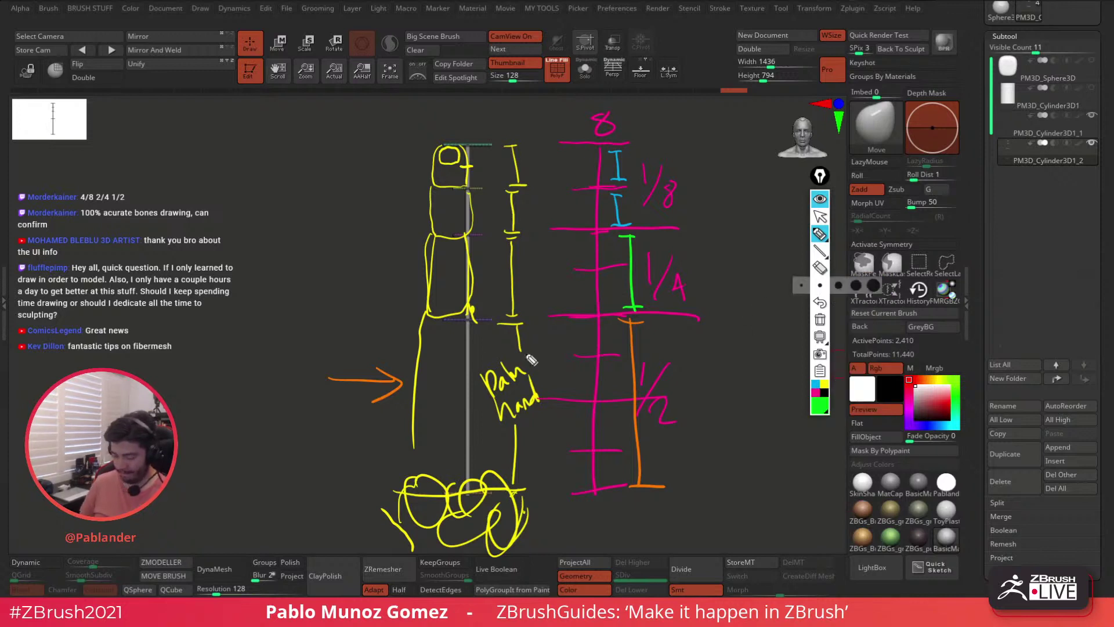
pyautogui.moveTo(339, 277)
pyautogui.mouseDown()
pyautogui.moveTo(409, 277)
pyautogui.moveTo(389, 296)
pyautogui.mouseUp()
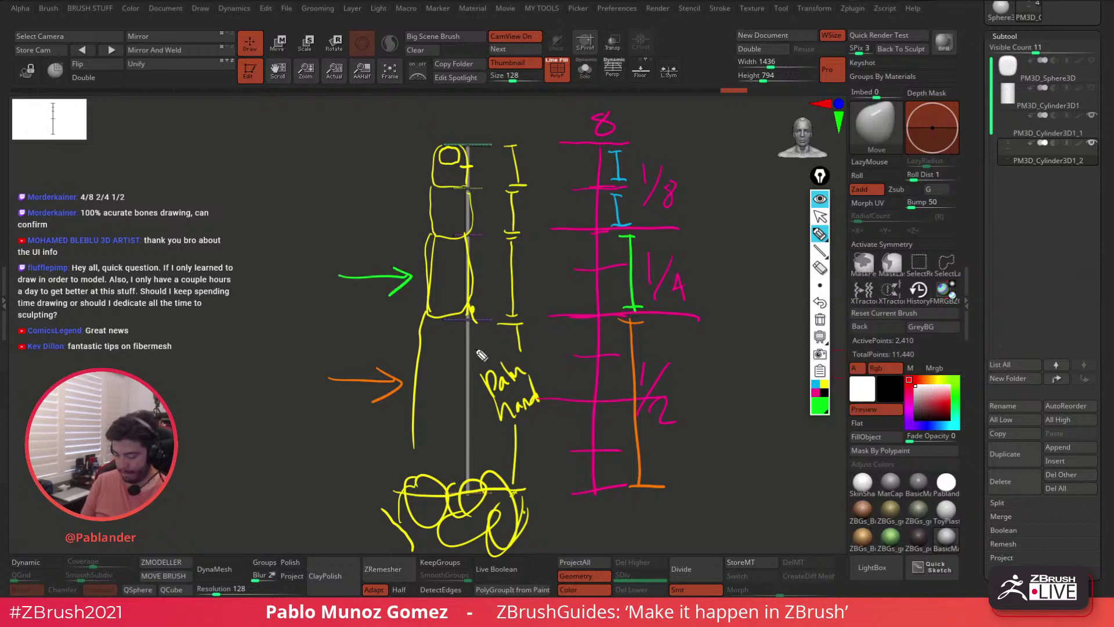
# - Mark the two upper finger segments and the fingertip with cyan arrows and outline the middle segment in cyan
pyautogui.click(816, 385)
pyautogui.moveTo(358, 210)
pyautogui.mouseDown()
pyautogui.moveTo(419, 205)
pyautogui.moveTo(414, 214)
pyautogui.mouseUp()
pyautogui.moveTo(365, 164)
pyautogui.mouseDown()
pyautogui.moveTo(413, 163)
pyautogui.moveTo(413, 173)
pyautogui.mouseUp()
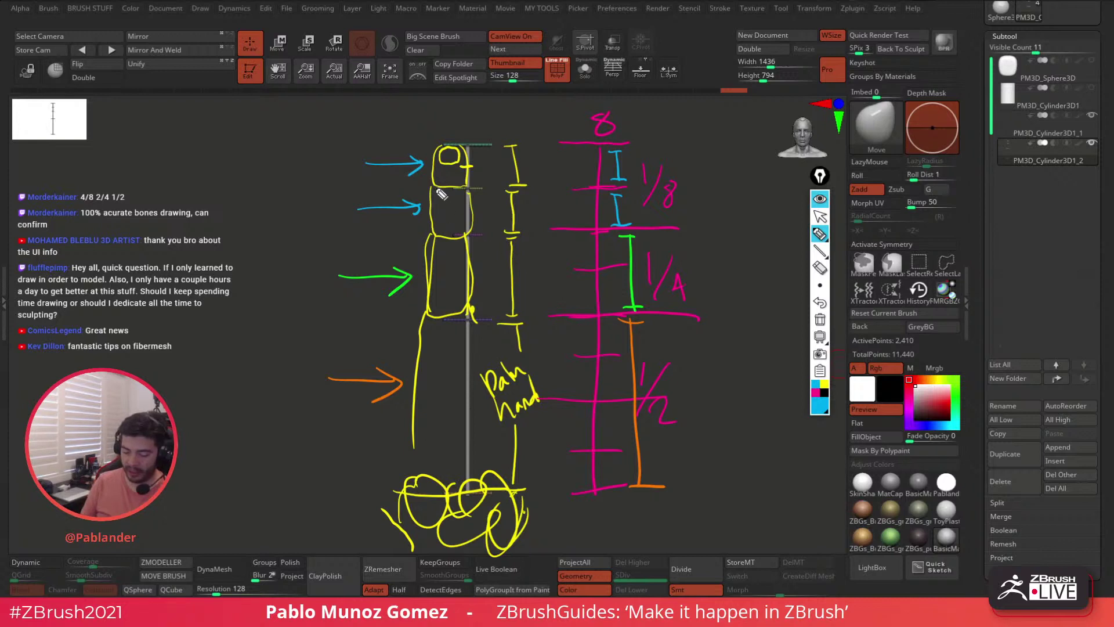
pyautogui.moveTo(435, 188)
pyautogui.mouseDown()
pyautogui.moveTo(477, 209)
pyautogui.moveTo(430, 187)
pyautogui.mouseUp()
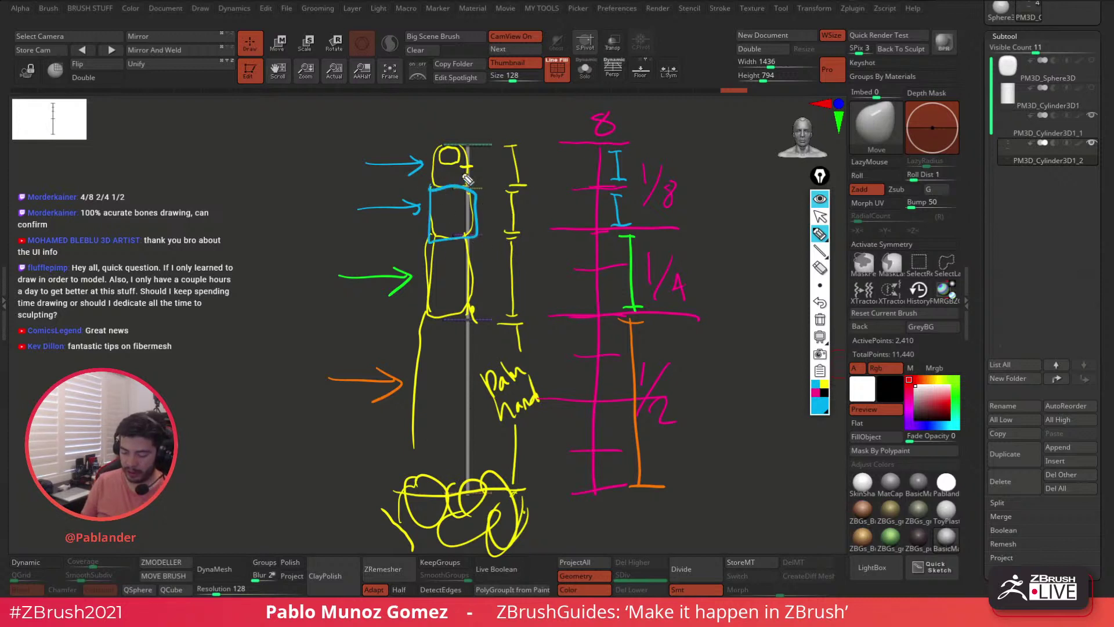
pyautogui.moveTo(427, 110)
pyautogui.mouseDown()
pyautogui.moveTo(446, 141)
pyautogui.moveTo(448, 129)
pyautogui.mouseUp()
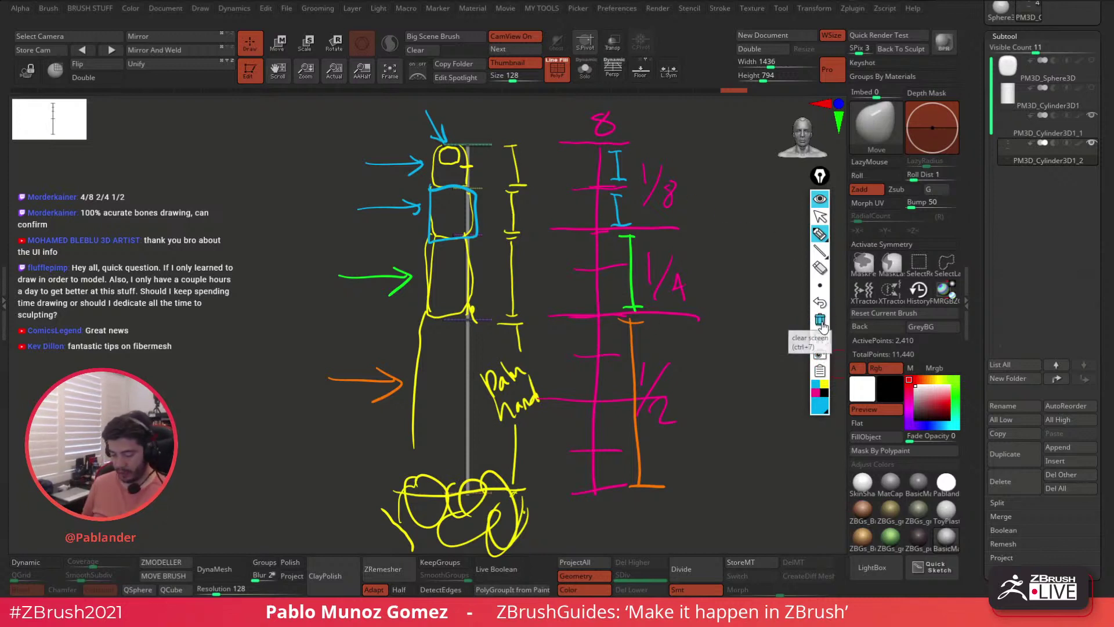
# - Clear all on-screen annotations and close the drawing overlay
pyautogui.click(823, 322)
pyautogui.click(826, 201)
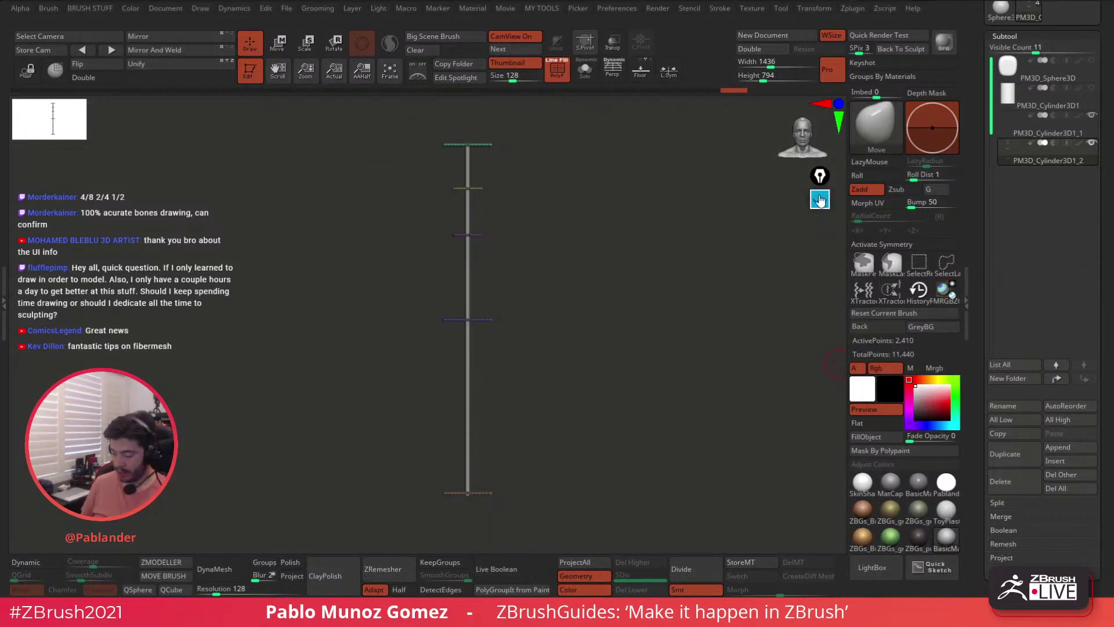
pyautogui.moveTo(620, 267)
pyautogui.mouseDown()
pyautogui.moveTo(609, 284)
pyautogui.moveTo(629, 283)
pyautogui.mouseUp()
pyautogui.moveTo(557, 245); pyautogui.dragTo(527, 255)
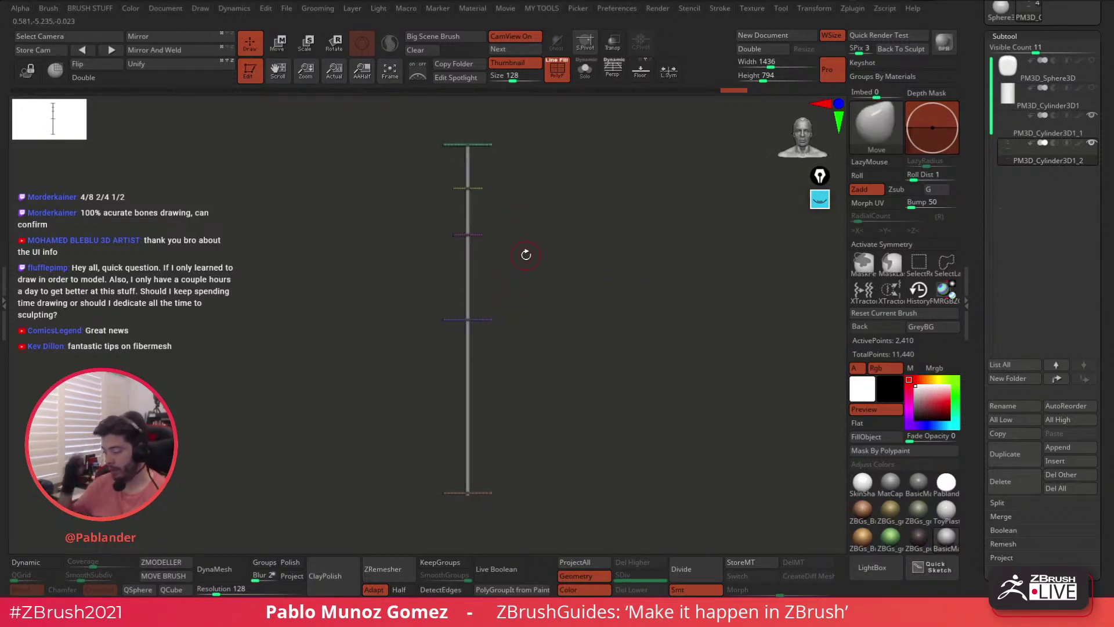
# - Merge the crossbar subtool into the vertical rod subtool and turn off the polyframe display
pyautogui.keyDown('alt'); pyautogui.click(467, 253); pyautogui.keyUp('alt')
pyautogui.hotkey('ctrl', 'm')
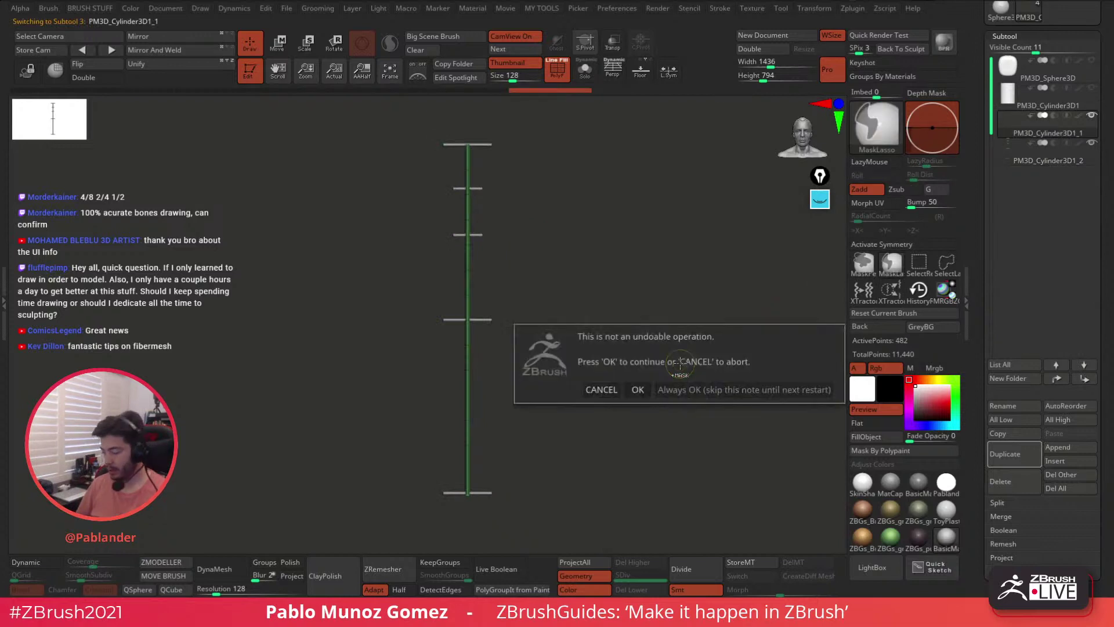
pyautogui.press('Return')
pyautogui.moveTo(674, 344)
pyautogui.mouseDown()
pyautogui.moveTo(660, 351)
pyautogui.moveTo(671, 348)
pyautogui.mouseUp()
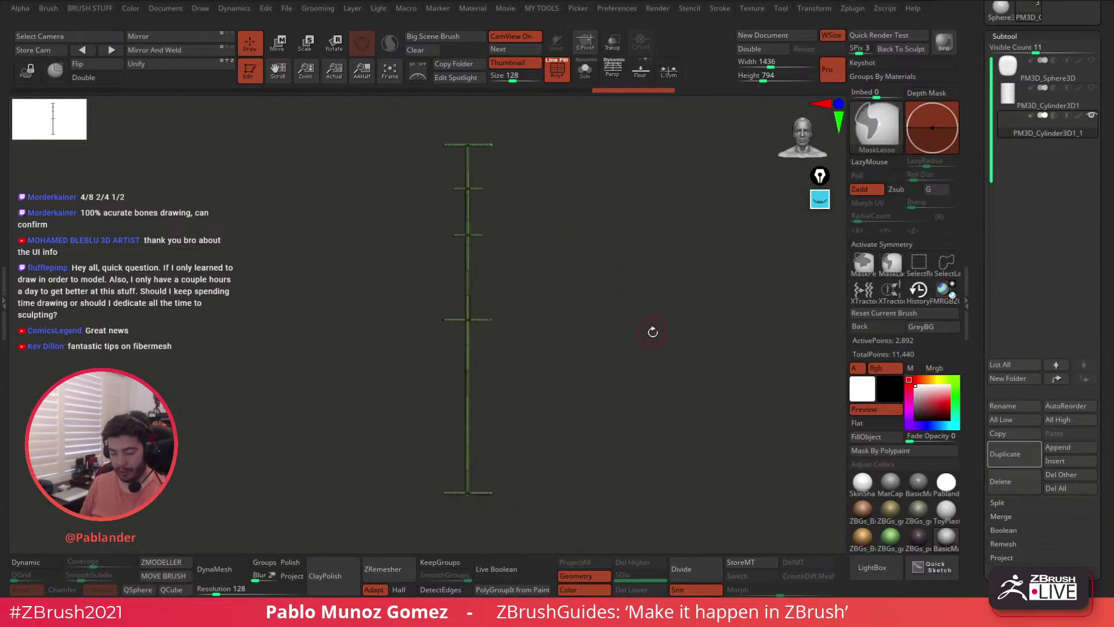
pyautogui.hotkey('shift', 'f')
pyautogui.moveTo(645, 334)
pyautogui.keyDown('alt'); pyautogui.mouseDown()
pyautogui.moveTo(640, 316)
pyautogui.moveTo(662, 332)
pyautogui.mouseUp(); pyautogui.keyUp('alt')
# - Show the hidden cylinder subtool and turn on transparency to reveal the guide through it
pyautogui.click(1091, 88)
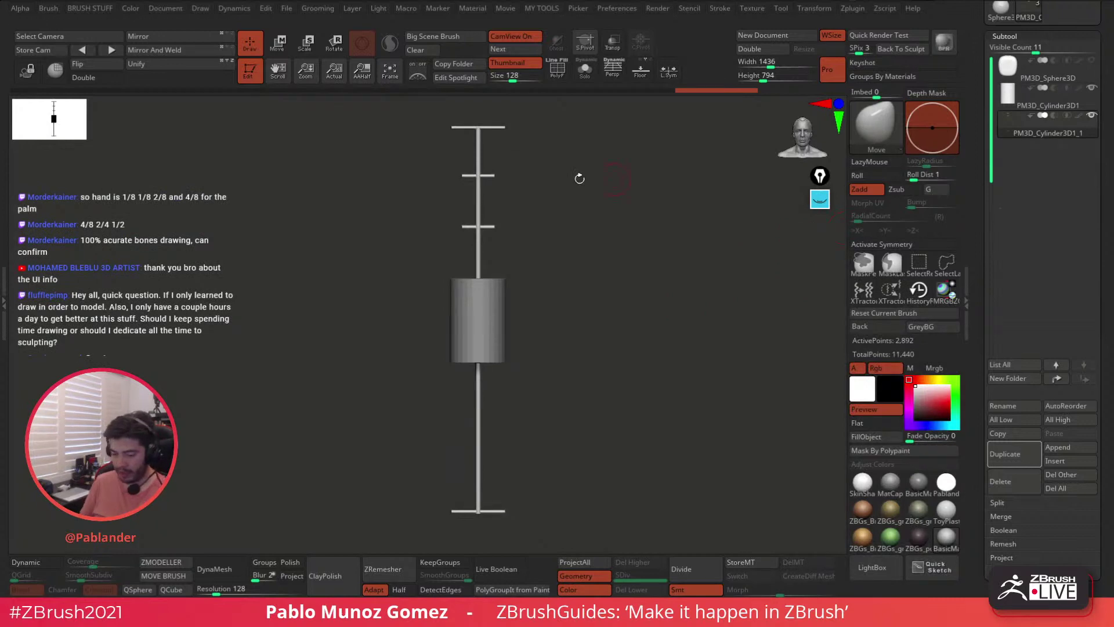
pyautogui.press('w')
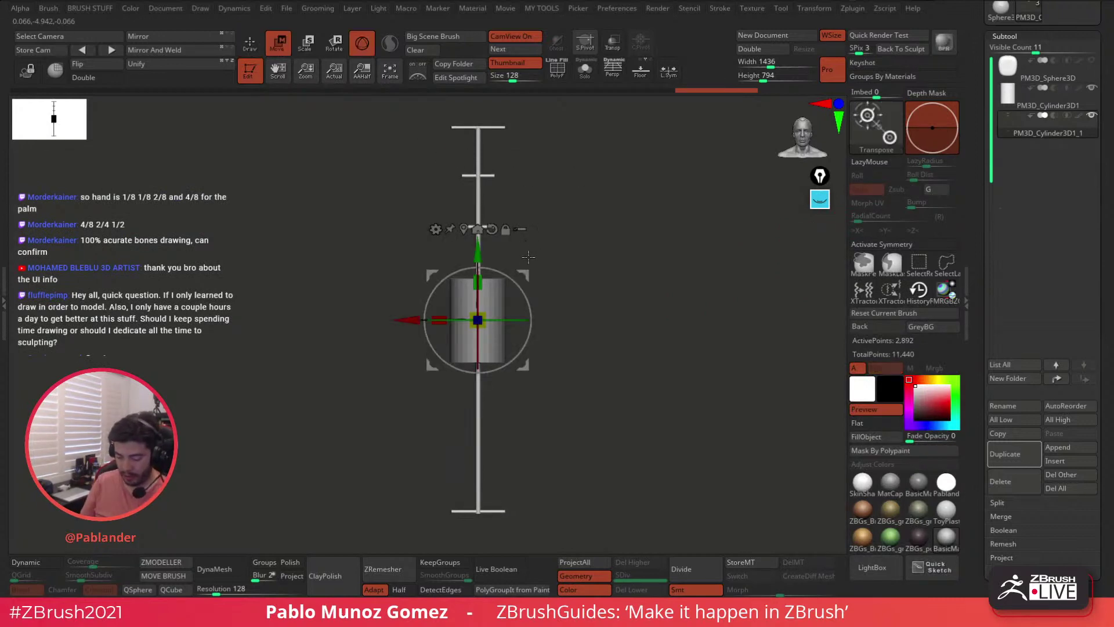
pyautogui.press('q')
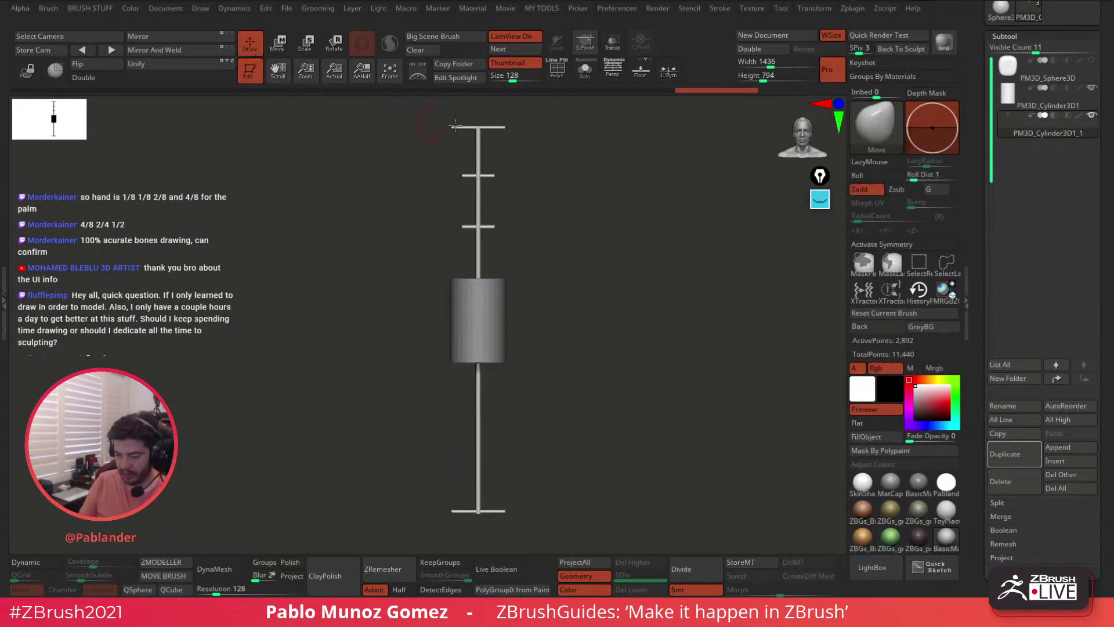
pyautogui.click(617, 46)
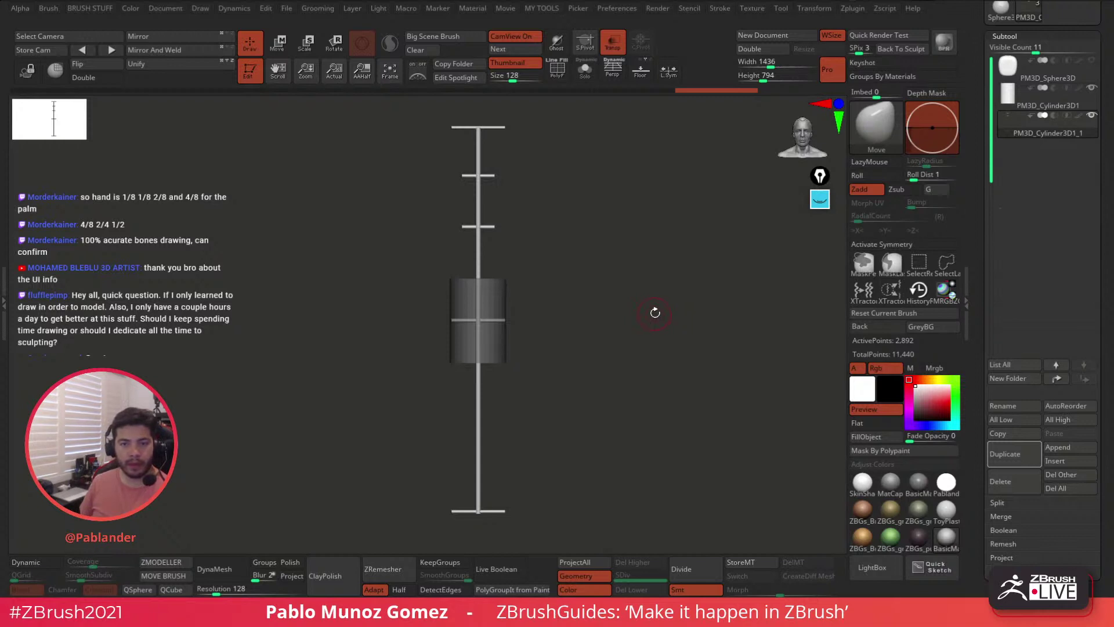
pyautogui.keyDown('alt'); pyautogui.moveTo(648, 302); pyautogui.dragTo(579, 329); pyautogui.keyUp('alt')
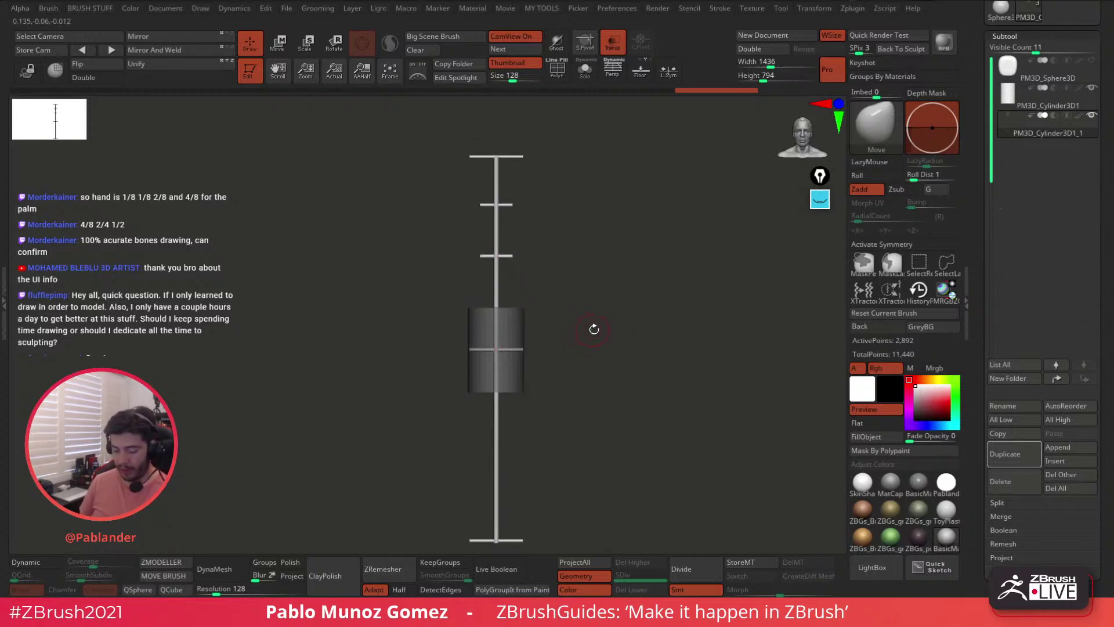
# - Move and stretch the cylinder lengthwise to span the guide section between the middle crossbar and the crossbar above it
pyautogui.keyDown('alt'); pyautogui.click(519, 383); pyautogui.keyUp('alt')
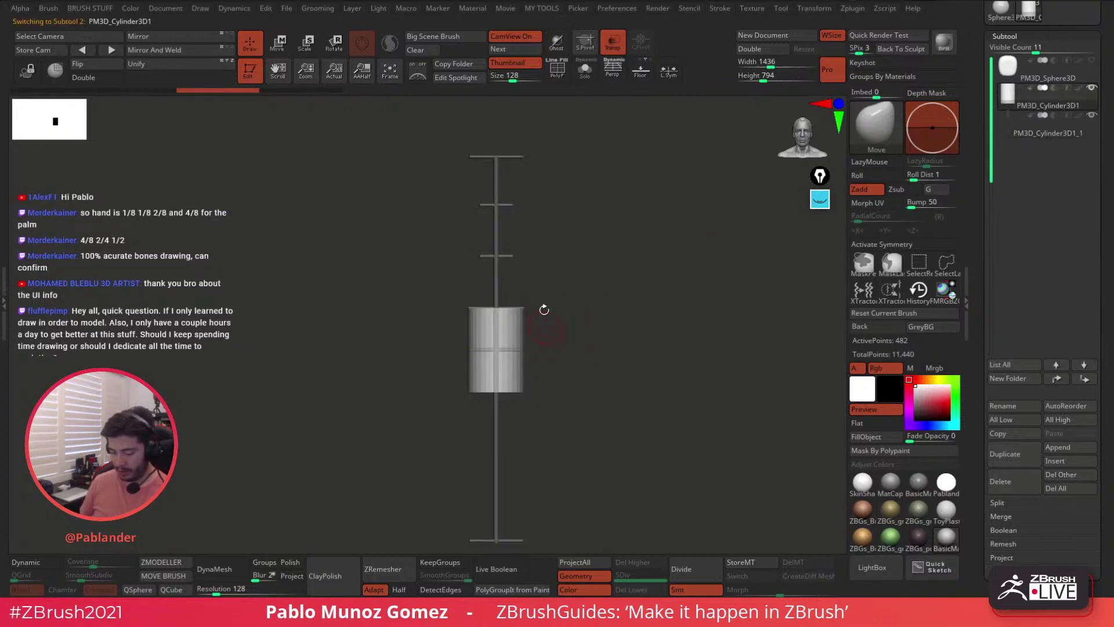
pyautogui.keyDown('alt'); pyautogui.moveTo(542, 308); pyautogui.dragTo(554, 343); pyautogui.keyUp('alt')
pyautogui.keyDown('alt'); pyautogui.moveTo(576, 265); pyautogui.dragTo(596, 251); pyautogui.keyUp('alt')
pyautogui.click(277, 45)
pyautogui.moveTo(533, 335); pyautogui.dragTo(533, 350)
pyautogui.moveTo(534, 267); pyautogui.dragTo(533, 194)
pyautogui.keyDown('alt'); pyautogui.moveTo(613, 180); pyautogui.dragTo(606, 271); pyautogui.keyUp('alt')
pyautogui.moveTo(606, 270); pyautogui.dragTo(622, 238)
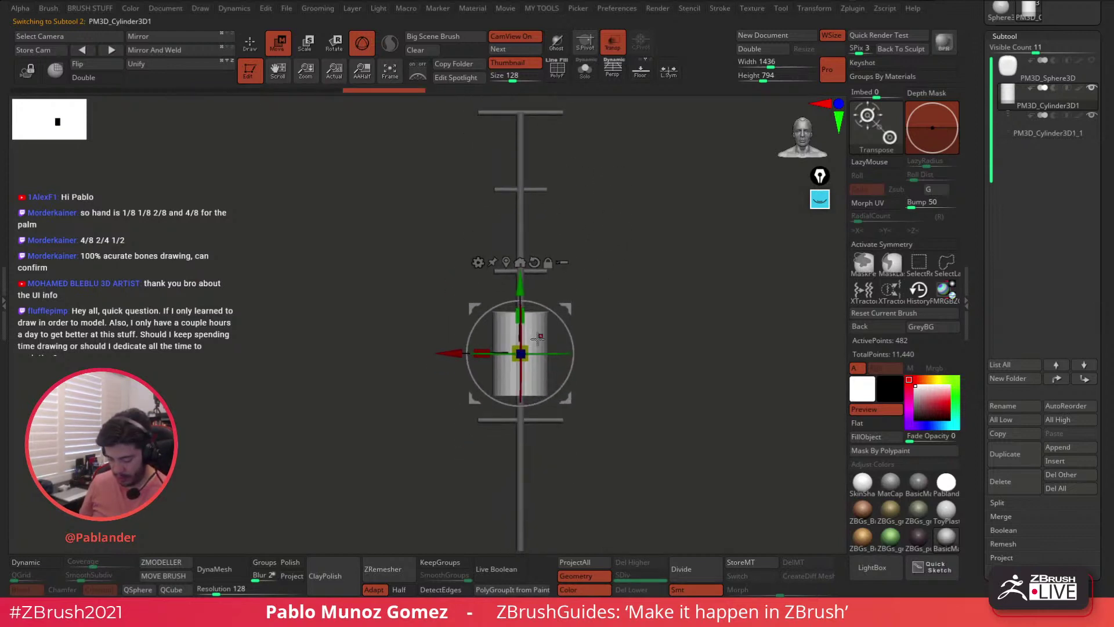
pyautogui.moveTo(531, 344); pyautogui.dragTo(524, 279)
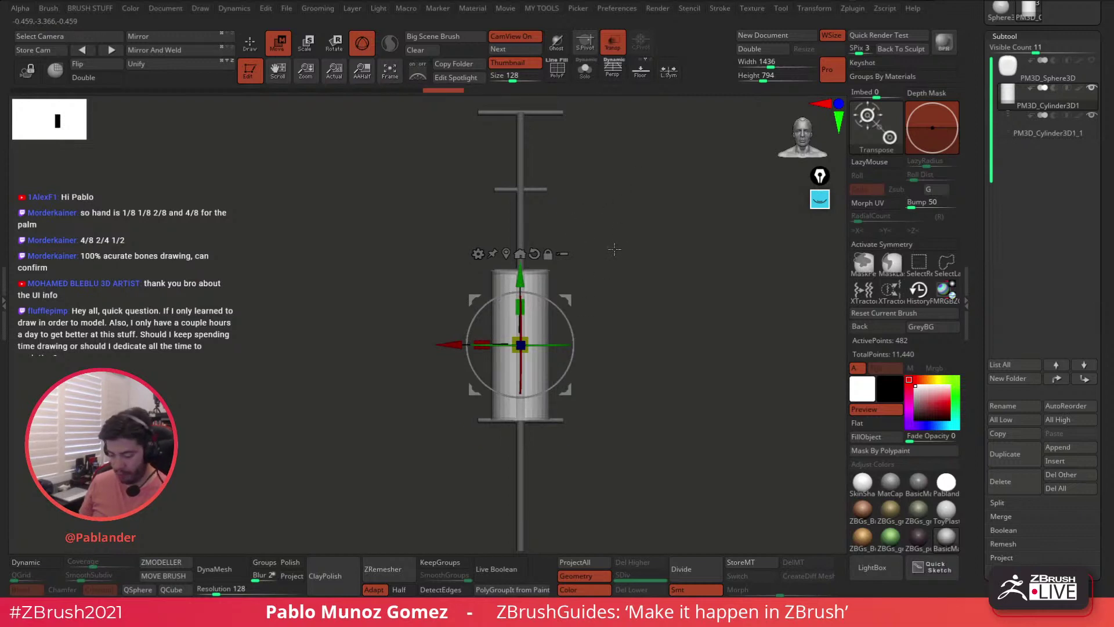
# - Add two shorter copies of the cylinder above it, filling the guide's two upper sections up to the top crossbar
pyautogui.keyDown('alt'); pyautogui.moveTo(618, 249); pyautogui.dragTo(688, 286); pyautogui.keyUp('alt')
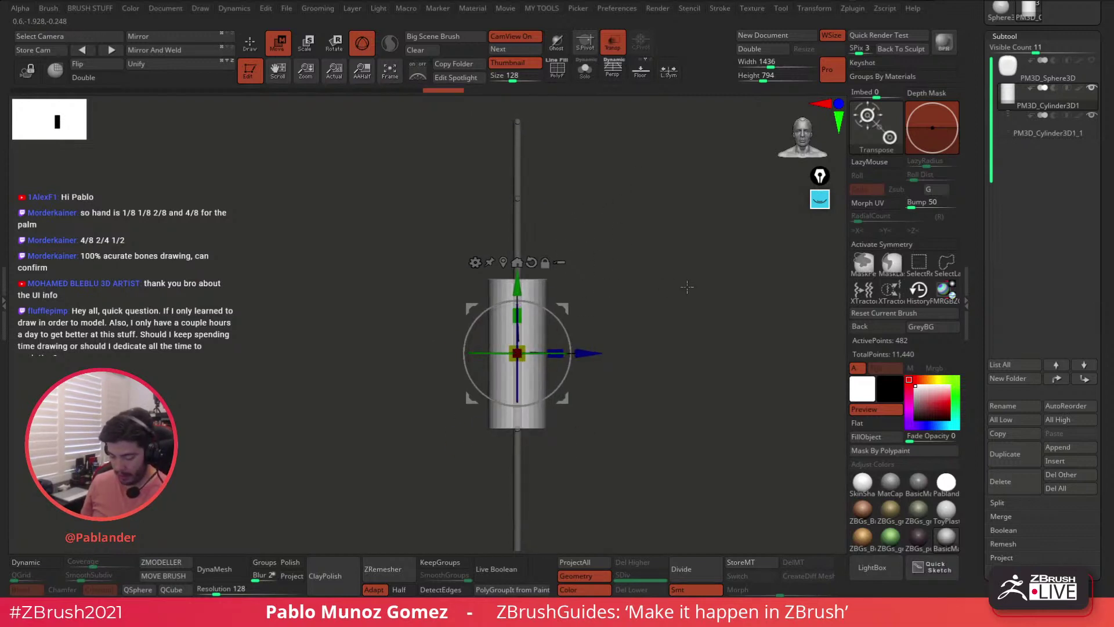
pyautogui.keyDown('alt'); pyautogui.moveTo(595, 271); pyautogui.dragTo(598, 305); pyautogui.keyUp('alt')
pyautogui.keyDown('ctrl'); pyautogui.moveTo(529, 313); pyautogui.dragTo(524, 227); pyautogui.keyUp('ctrl')
pyautogui.moveTo(574, 184); pyautogui.dragTo(618, 189)
pyautogui.keyDown('alt'); pyautogui.moveTo(618, 189); pyautogui.dragTo(616, 224); pyautogui.keyUp('alt')
pyautogui.moveTo(533, 190); pyautogui.dragTo(524, 247)
pyautogui.moveTo(602, 255)
pyautogui.keyDown('ctrl'); pyautogui.mouseDown(button='right')
pyautogui.moveTo(602, 214)
pyautogui.moveTo(608, 243)
pyautogui.mouseUp(button='right'); pyautogui.keyUp('ctrl')
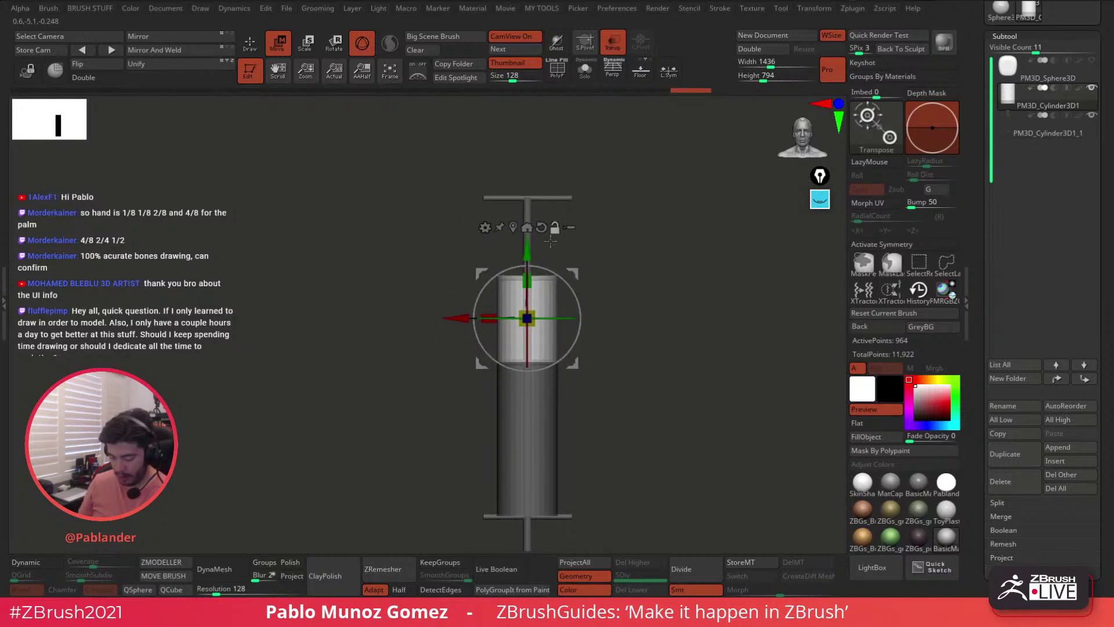
pyautogui.keyDown('ctrl'); pyautogui.moveTo(526, 247); pyautogui.dragTo(527, 173); pyautogui.keyUp('ctrl')
# - Show the polyframe, clear the mask and give each of the three cylinder segments its own polygroup
pyautogui.moveTo(630, 296); pyautogui.dragTo(674, 291, button='right')
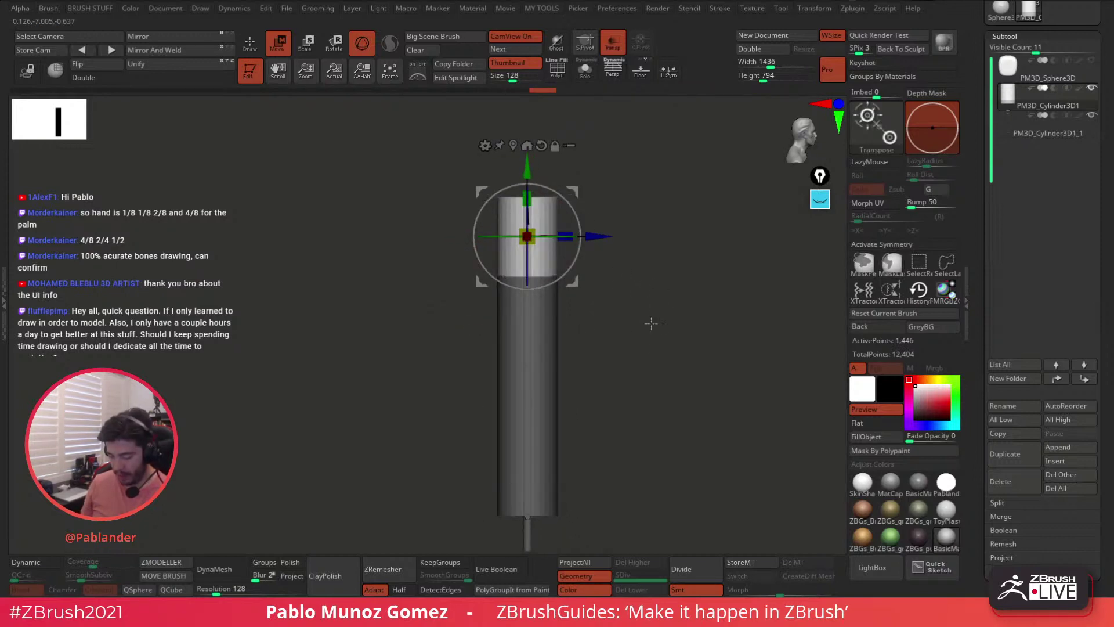
pyautogui.keyDown('ctrl'); pyautogui.moveTo(642, 368); pyautogui.dragTo(638, 343, button='right'); pyautogui.keyUp('ctrl')
pyautogui.hotkey('shift', 'f')
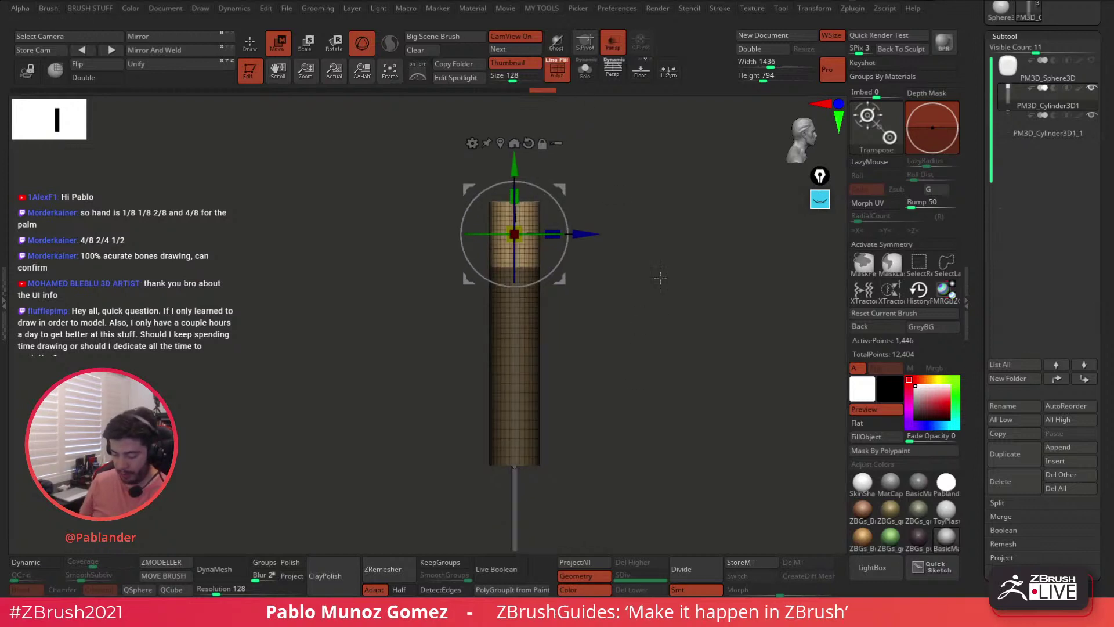
pyautogui.press('ctrl')
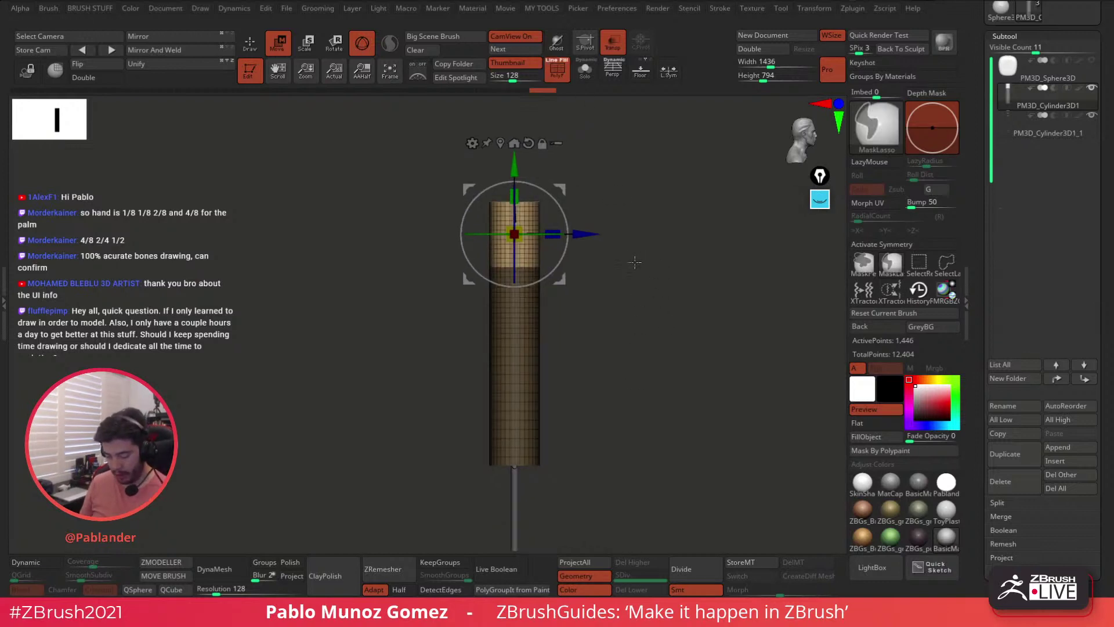
pyautogui.keyDown('ctrl'); pyautogui.moveTo(644, 311); pyautogui.dragTo(651, 316); pyautogui.keyUp('ctrl')
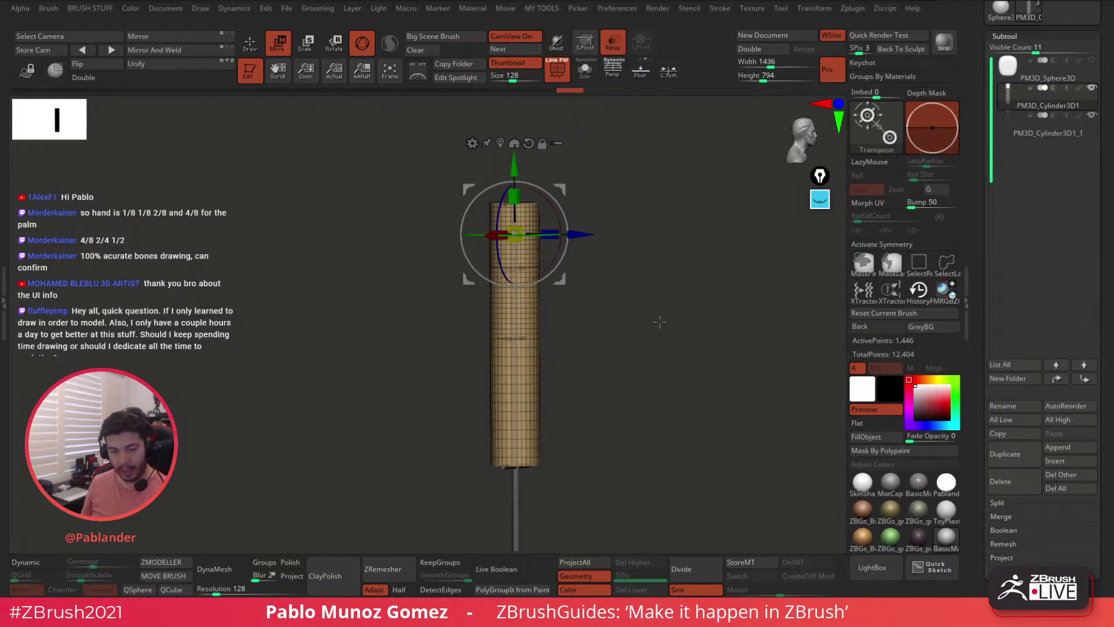
pyautogui.press('1')
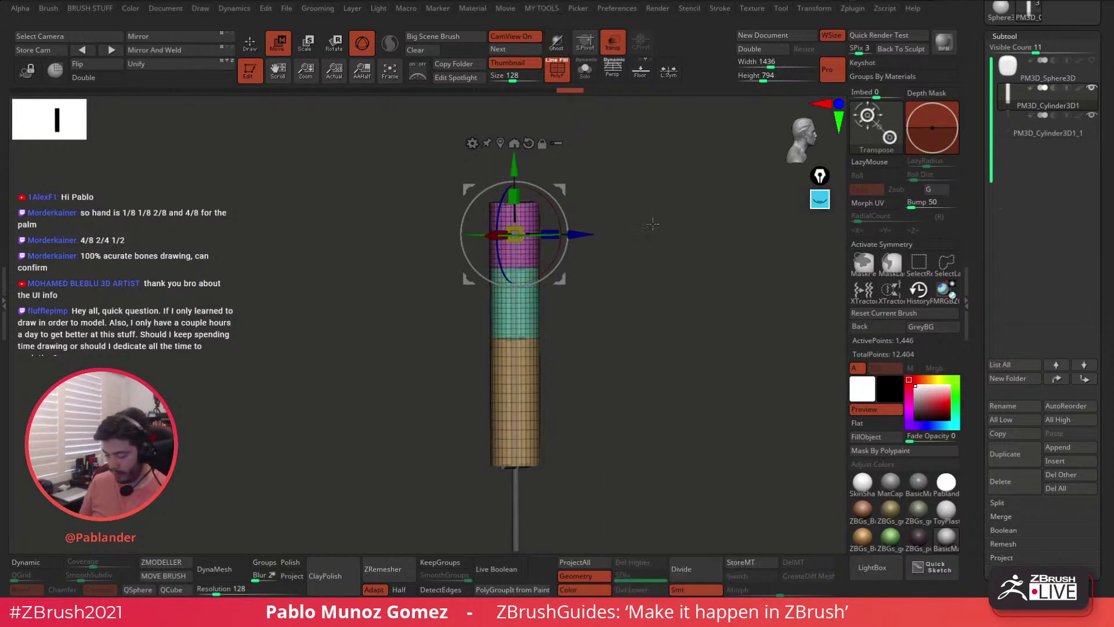
pyautogui.click(652, 224)
pyautogui.keyDown('shift'); pyautogui.moveTo(680, 281); pyautogui.dragTo(585, 388); pyautogui.keyUp('shift')
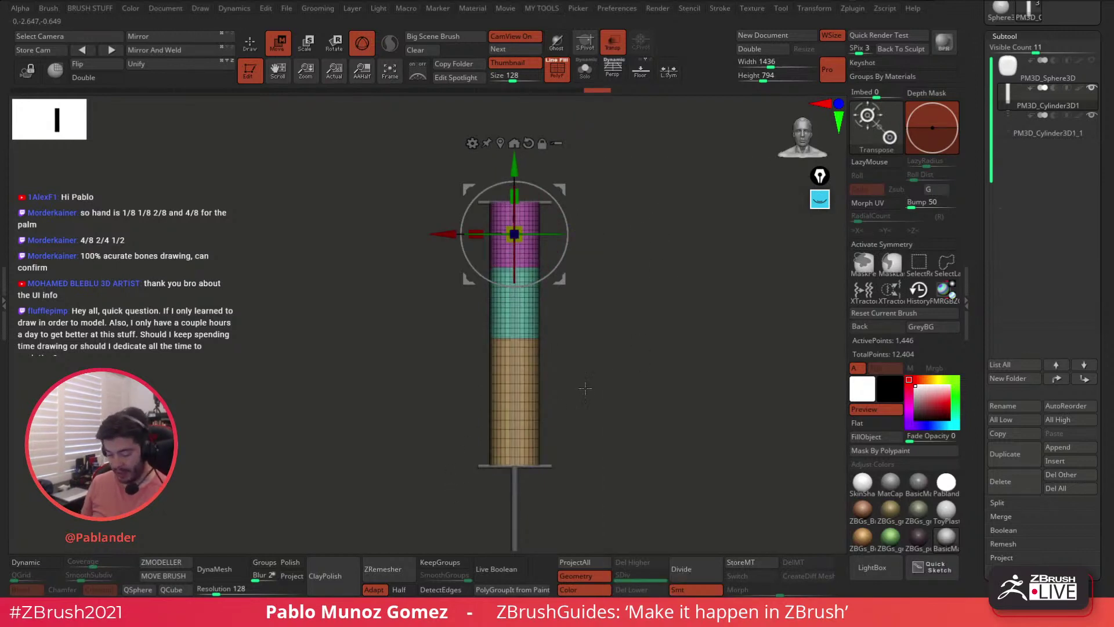
pyautogui.keyDown('alt'); pyautogui.moveTo(659, 324); pyautogui.dragTo(553, 301); pyautogui.keyUp('alt')
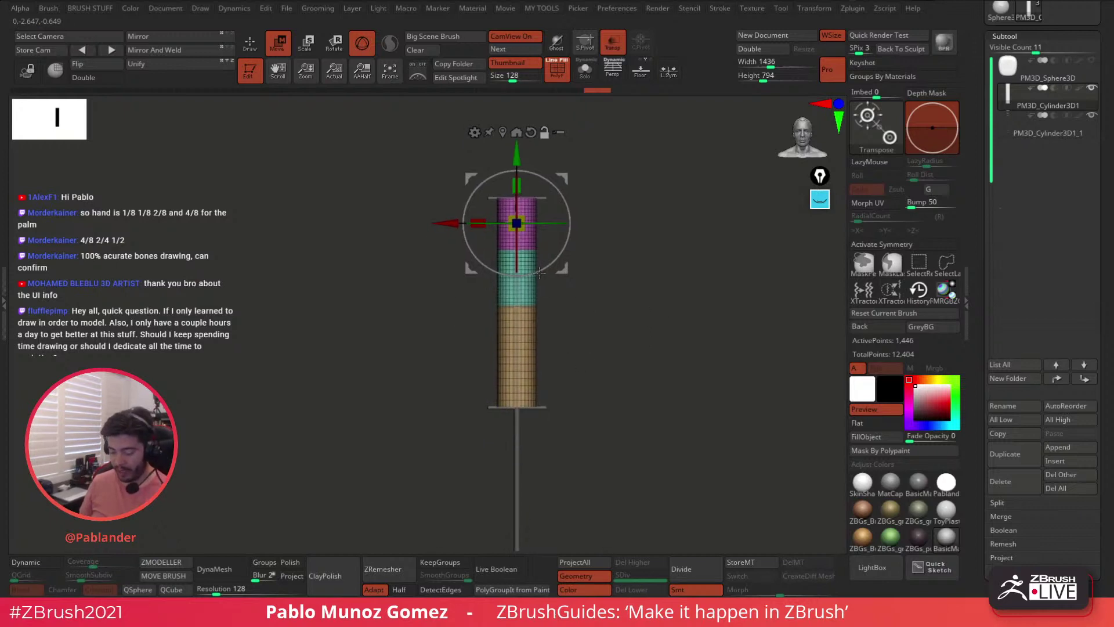
pyautogui.press('q')
# - Append a Sphere3D as a new subtool
pyautogui.moveTo(601, 270)
pyautogui.keyDown('shift'); pyautogui.mouseDown()
pyautogui.moveTo(644, 310)
pyautogui.moveTo(632, 287)
pyautogui.moveTo(614, 286)
pyautogui.mouseUp(); pyautogui.keyUp('shift')
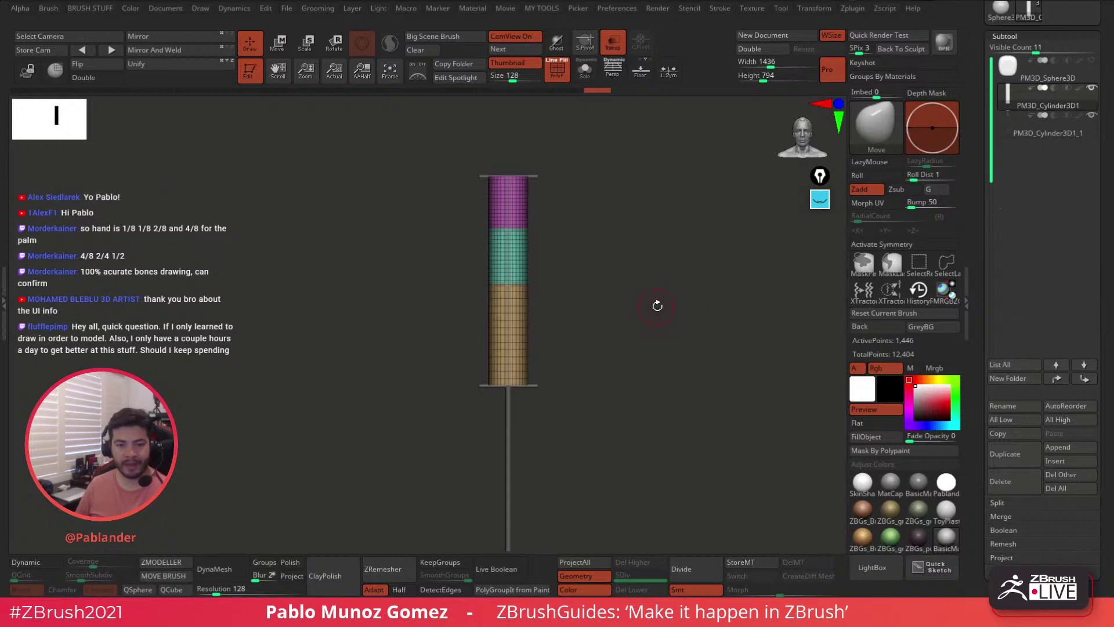
pyautogui.moveTo(658, 306)
pyautogui.mouseDown()
pyautogui.moveTo(648, 293)
pyautogui.moveTo(622, 318)
pyautogui.moveTo(622, 336)
pyautogui.moveTo(631, 301)
pyautogui.moveTo(655, 304)
pyautogui.moveTo(628, 308)
pyautogui.moveTo(649, 315)
pyautogui.moveTo(638, 345)
pyautogui.moveTo(604, 357)
pyautogui.moveTo(644, 319)
pyautogui.moveTo(621, 322)
pyautogui.moveTo(644, 325)
pyautogui.moveTo(611, 316)
pyautogui.moveTo(623, 315)
pyautogui.moveTo(616, 325)
pyautogui.moveTo(626, 309)
pyautogui.mouseUp()
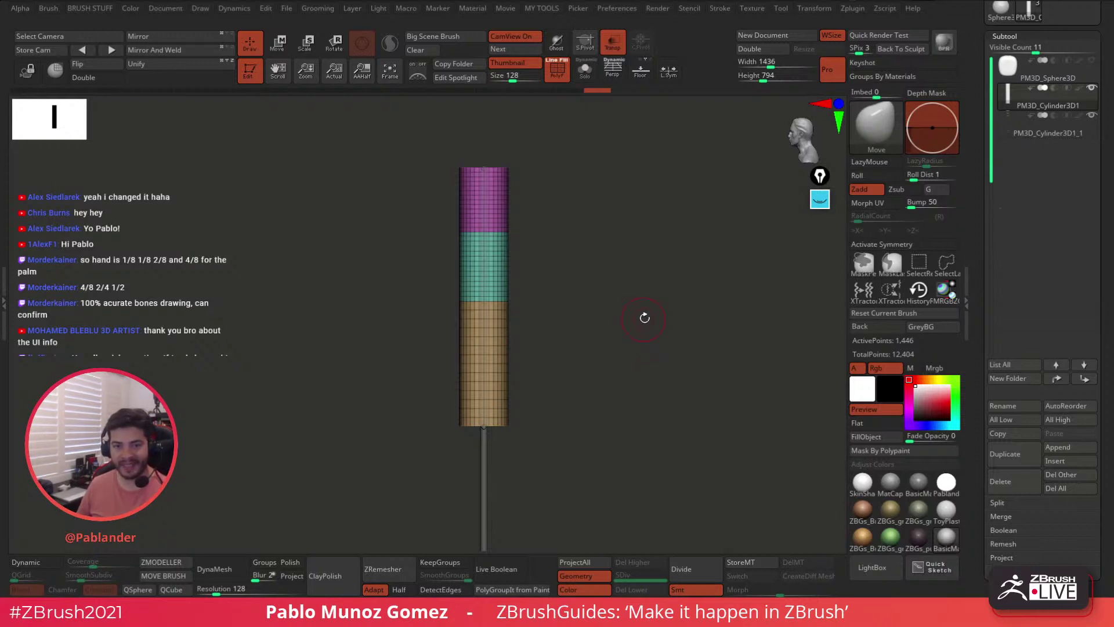
pyautogui.moveTo(974, 279); pyautogui.dragTo(978, 256)
pyautogui.moveTo(708, 337); pyautogui.dragTo(639, 390)
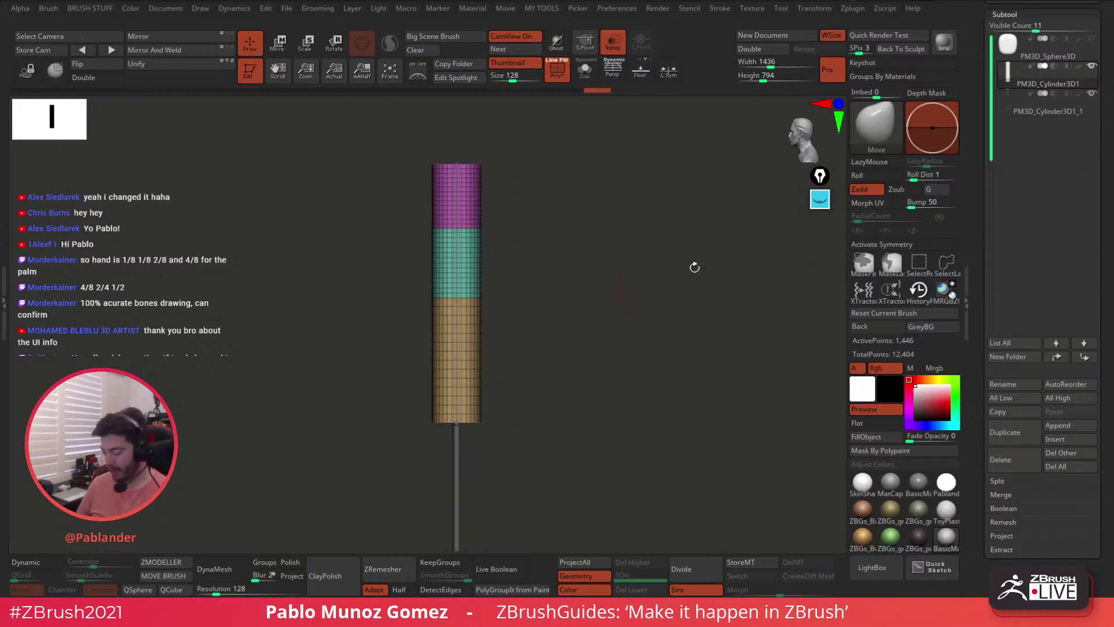
pyautogui.click(1057, 425)
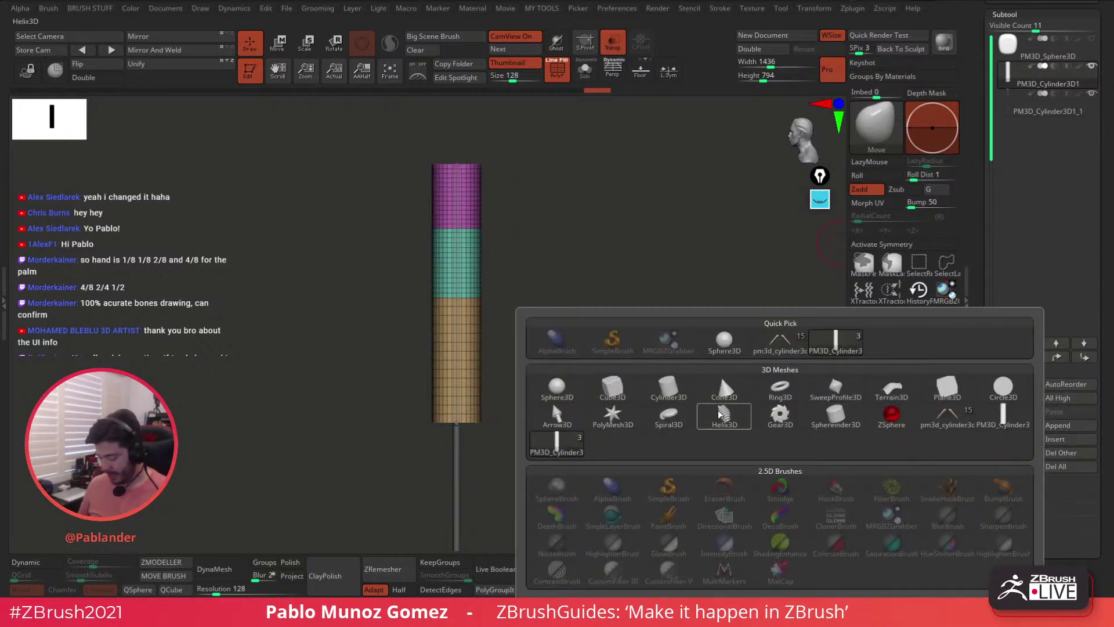
pyautogui.click(557, 387)
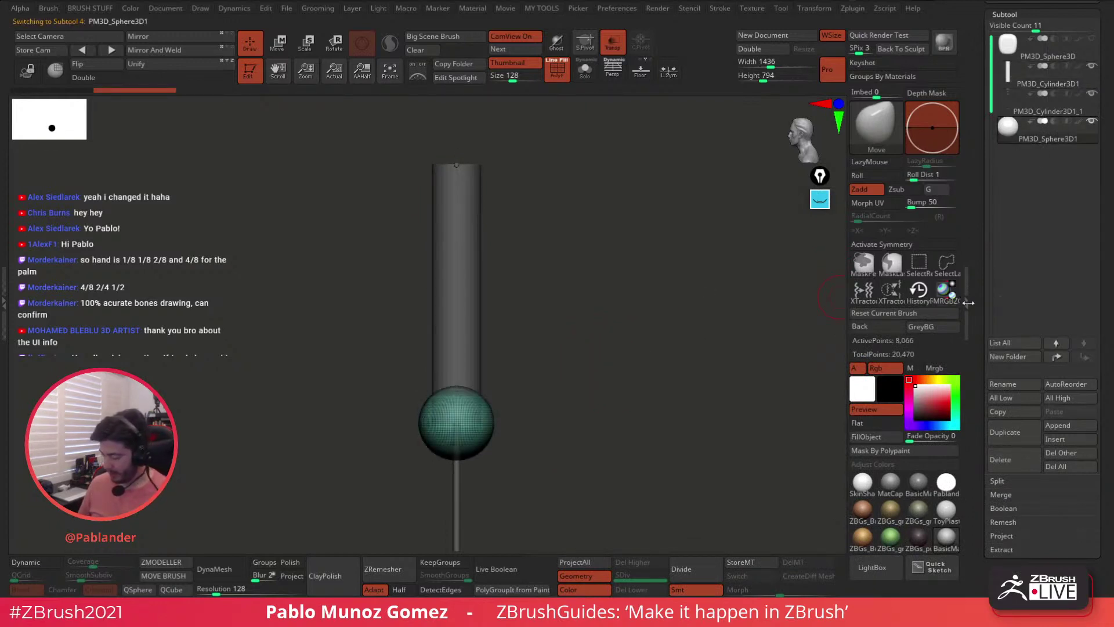
# - Turn on X symmetry and ZRemesh the sphere with a target polygon count of 5
pyautogui.scroll(-5, 992, 204)
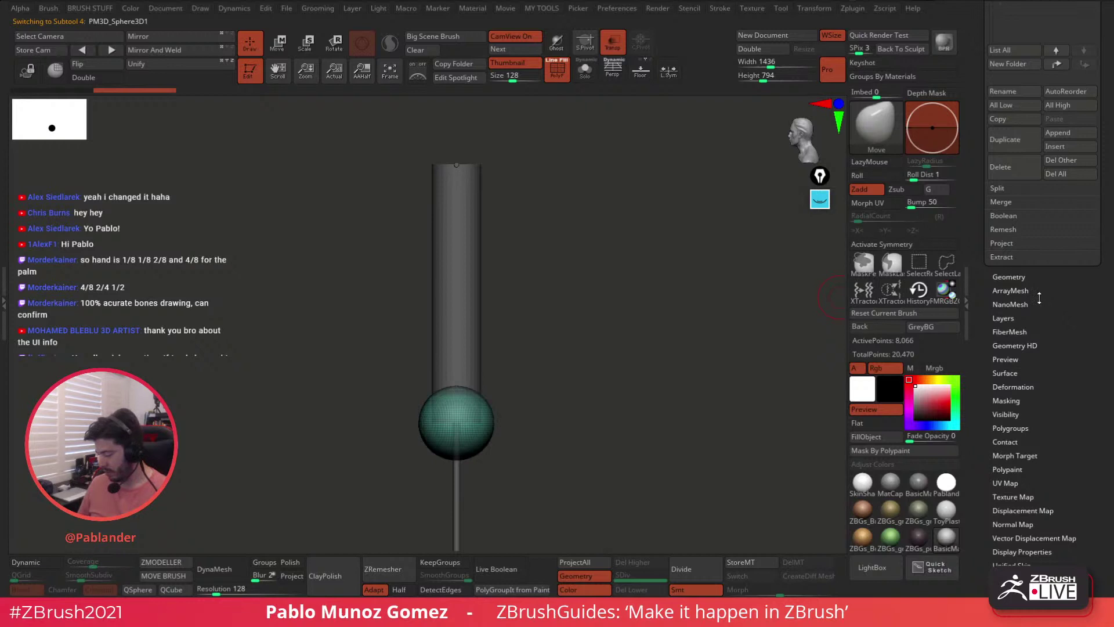
pyautogui.click(1008, 276)
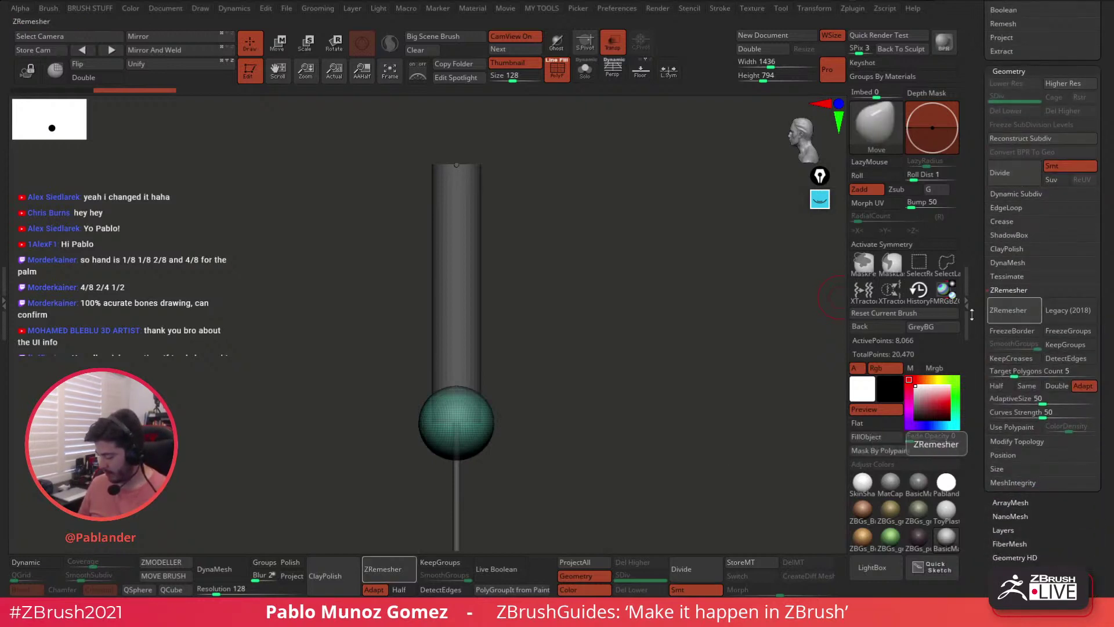
pyautogui.press('x')
pyautogui.click(1030, 386)
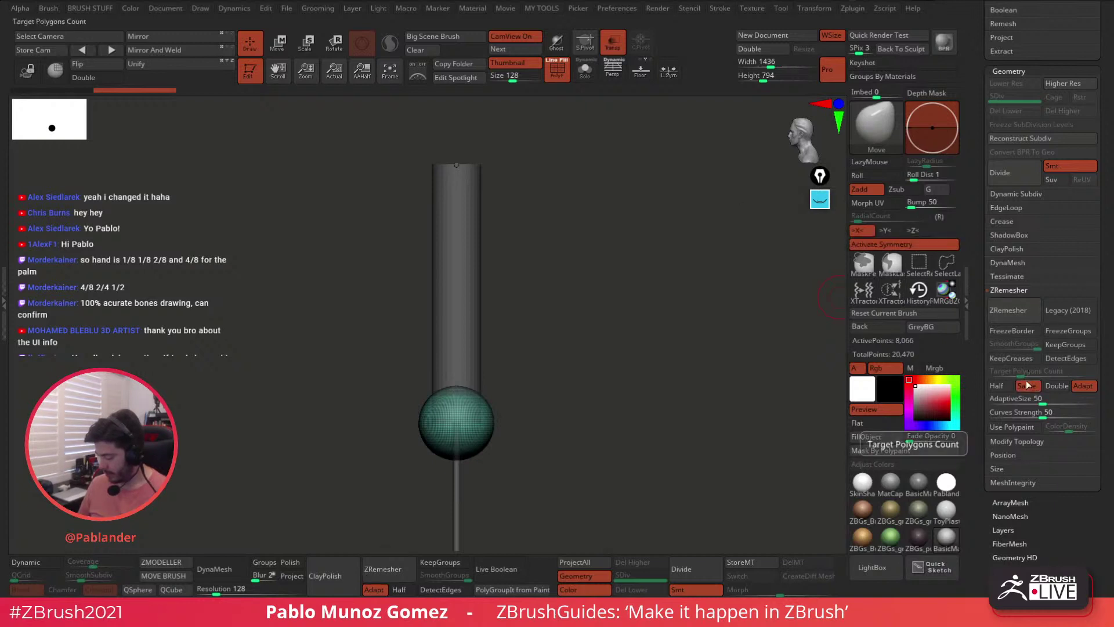
pyautogui.click(1027, 383)
pyautogui.click(1021, 370)
pyautogui.write('5')
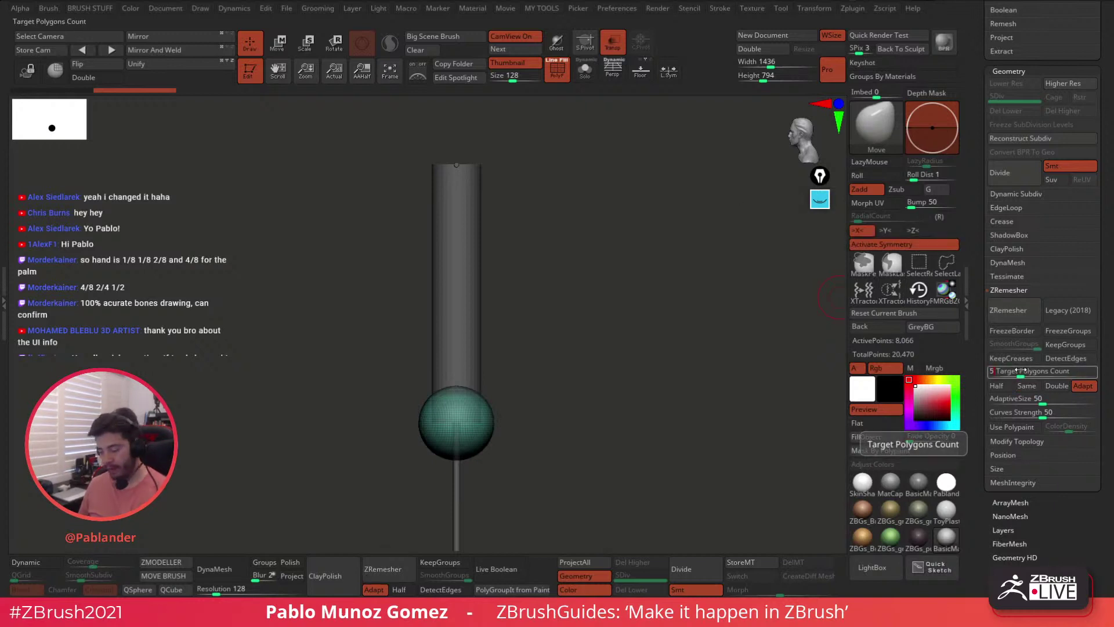
pyautogui.press('Return')
pyautogui.click(1026, 308)
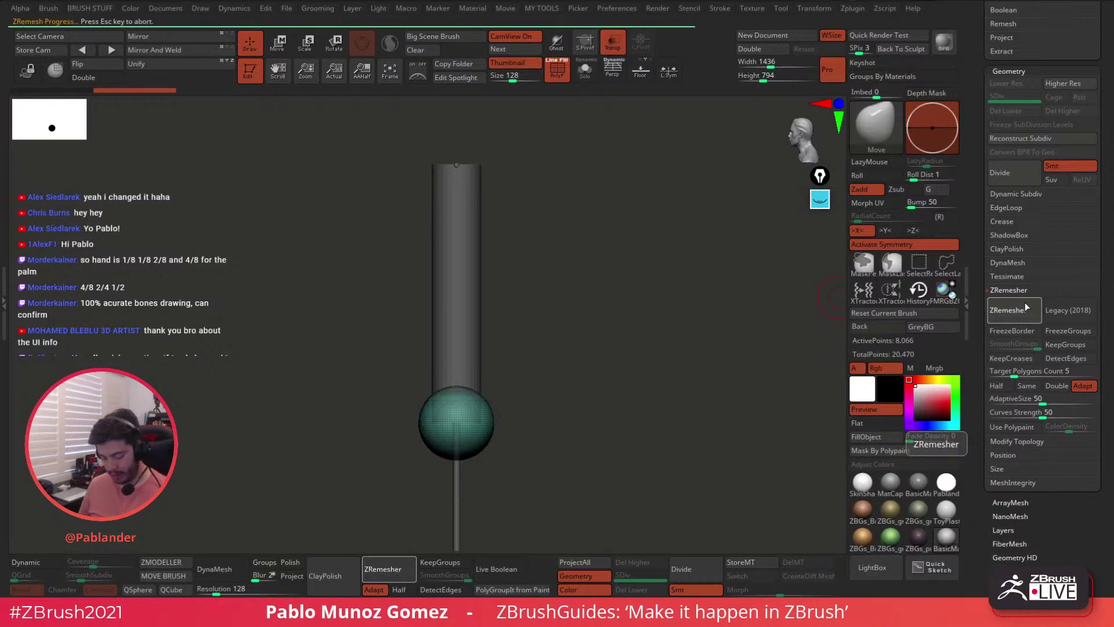
# - Enable Legacy (2018) remeshing and ZRemesh the sphere again with a target polygon count of 0.5
pyautogui.click(1067, 310)
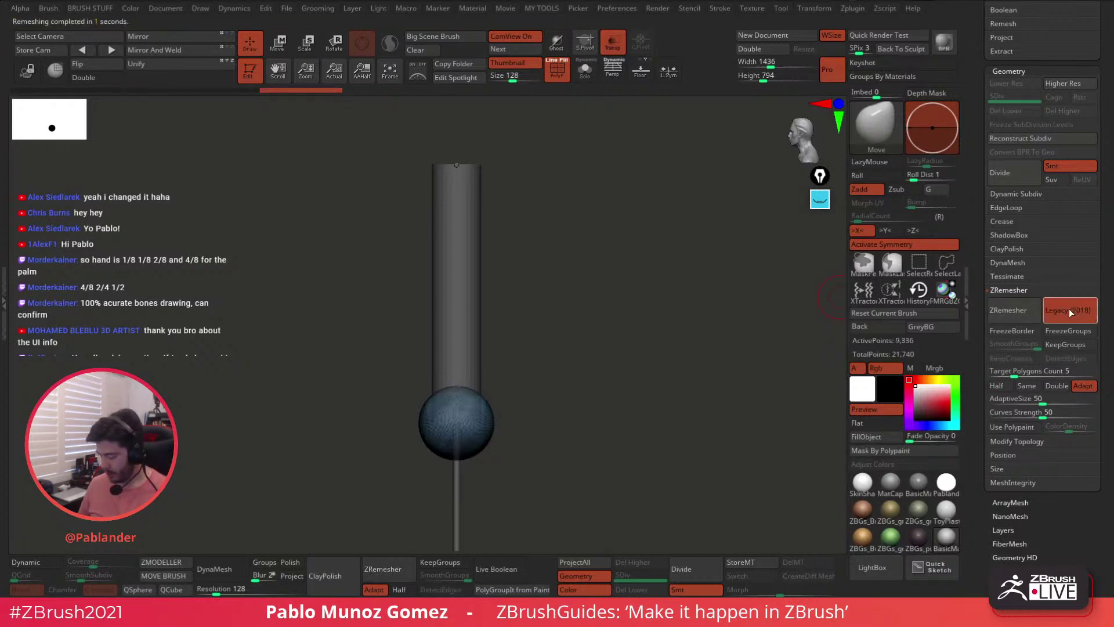
pyautogui.click(1014, 309)
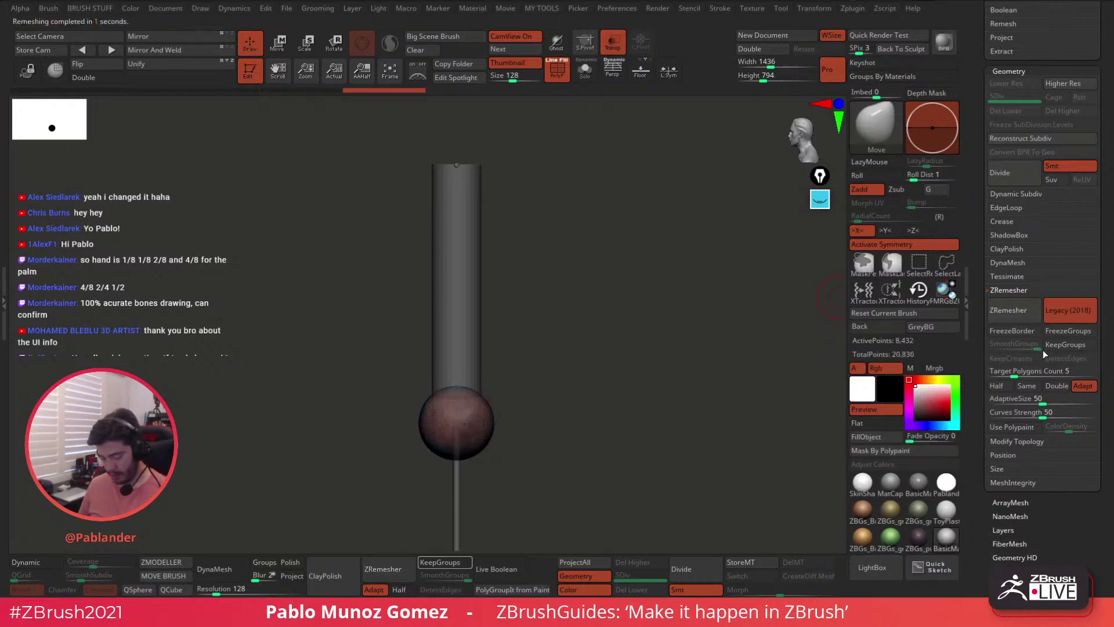
pyautogui.click(1009, 371)
pyautogui.write('.5')
pyautogui.press('Return')
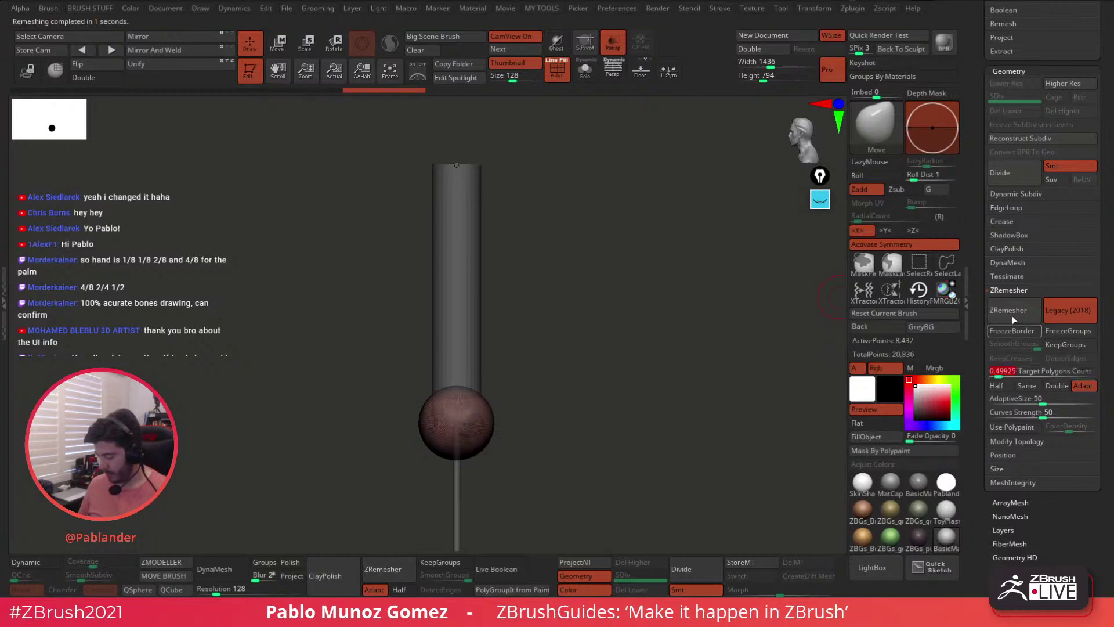
pyautogui.click(1015, 314)
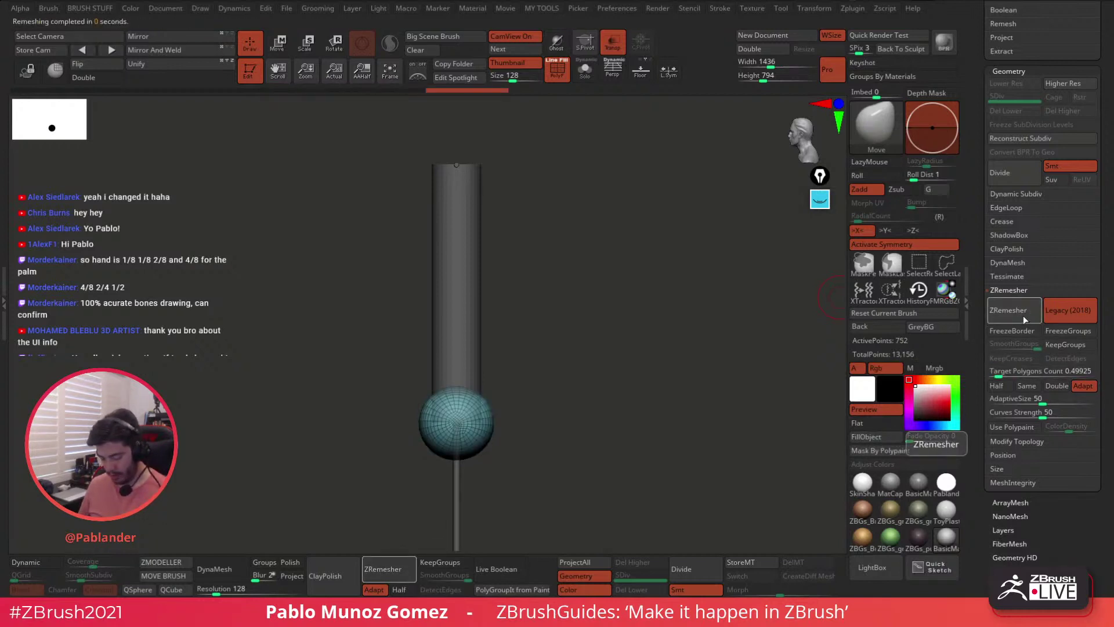
pyautogui.moveTo(659, 385)
pyautogui.keyDown('shift'); pyautogui.mouseDown()
pyautogui.moveTo(724, 385)
pyautogui.moveTo(664, 385)
pyautogui.mouseUp(); pyautogui.keyUp('shift')
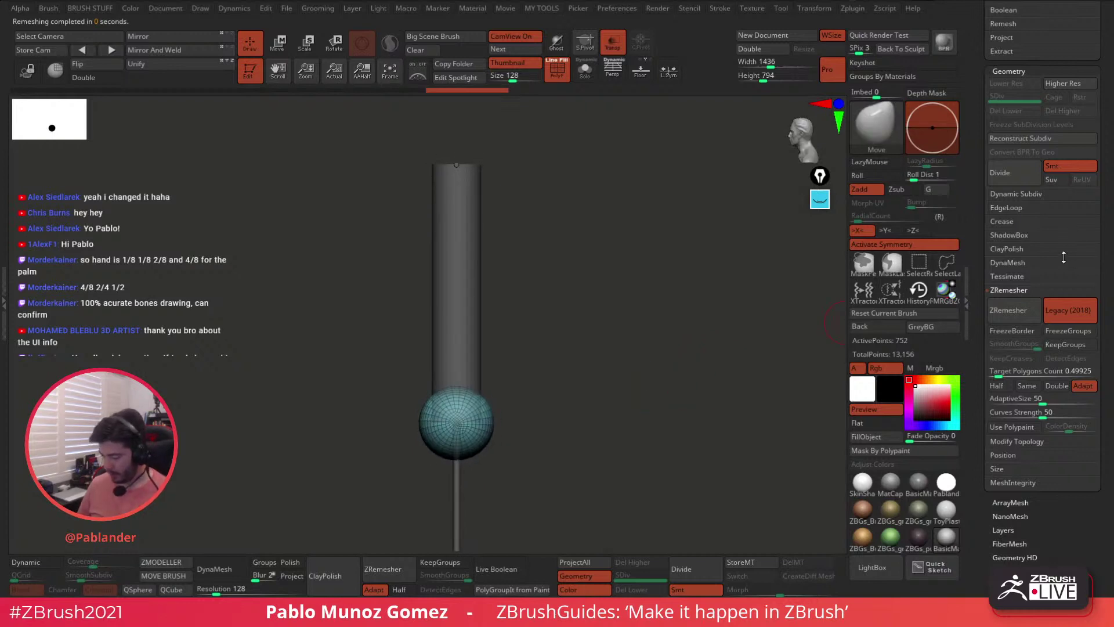
pyautogui.click(1009, 71)
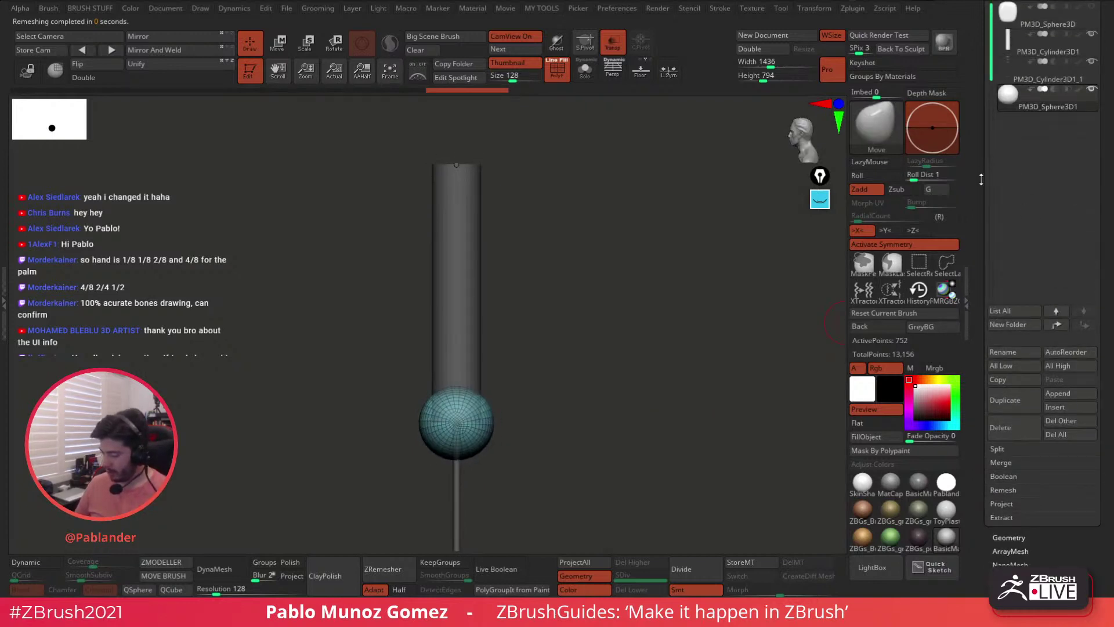
# - Hide the finger cylinder and centre the sphere vertically on the guide crossbar at the finger's base
pyautogui.moveTo(590, 331); pyautogui.dragTo(559, 155)
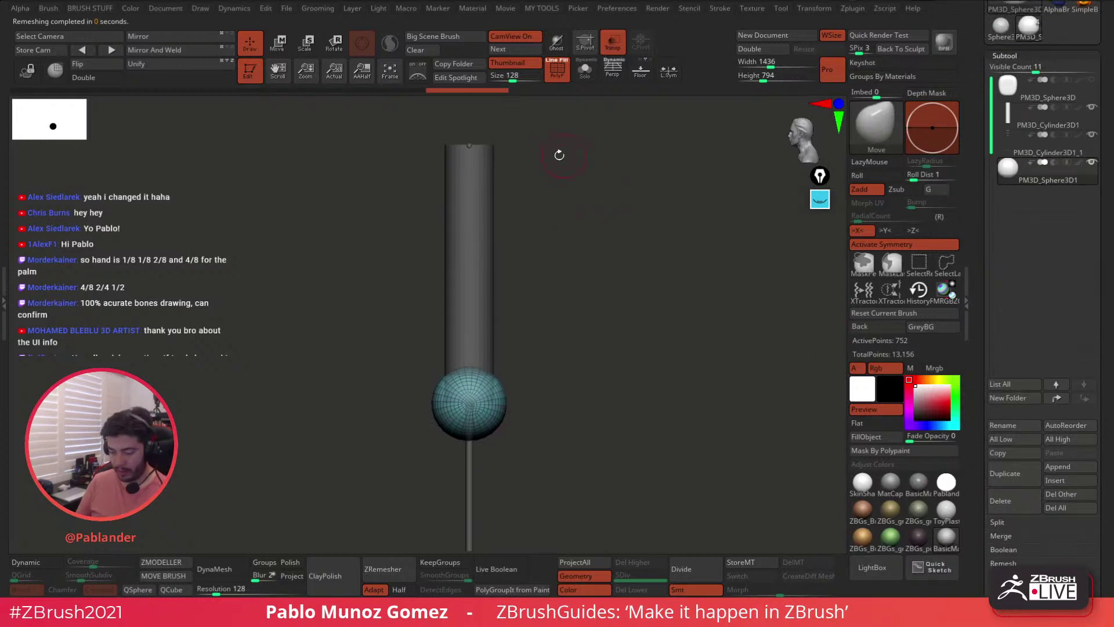
pyautogui.click(1091, 107)
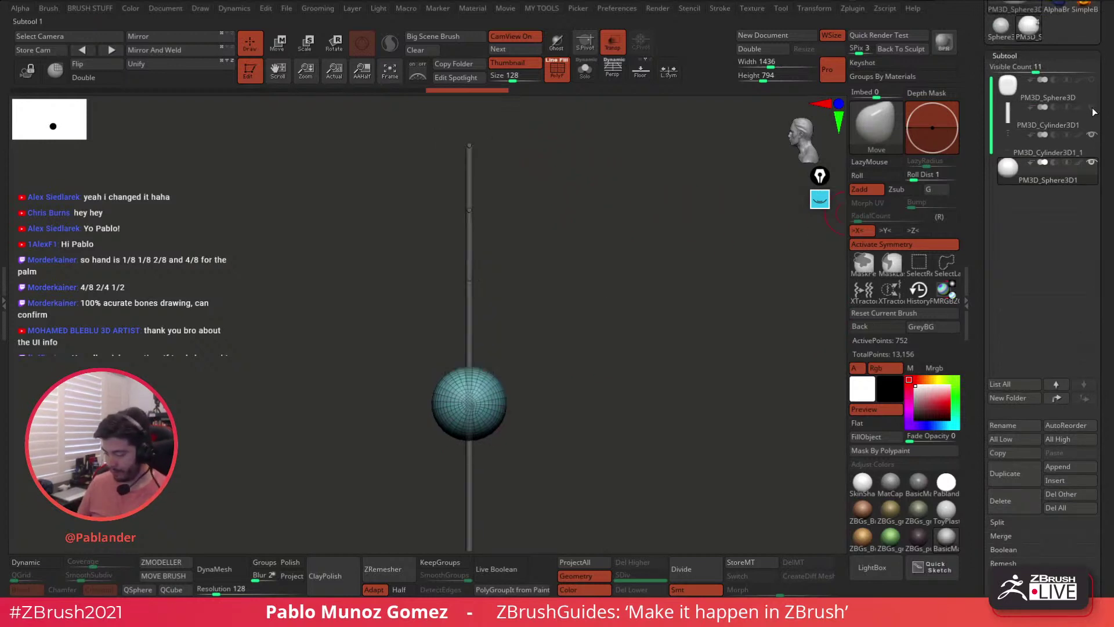
pyautogui.moveTo(651, 288)
pyautogui.mouseDown()
pyautogui.moveTo(620, 294)
pyautogui.moveTo(645, 268)
pyautogui.mouseUp()
pyautogui.click(278, 44)
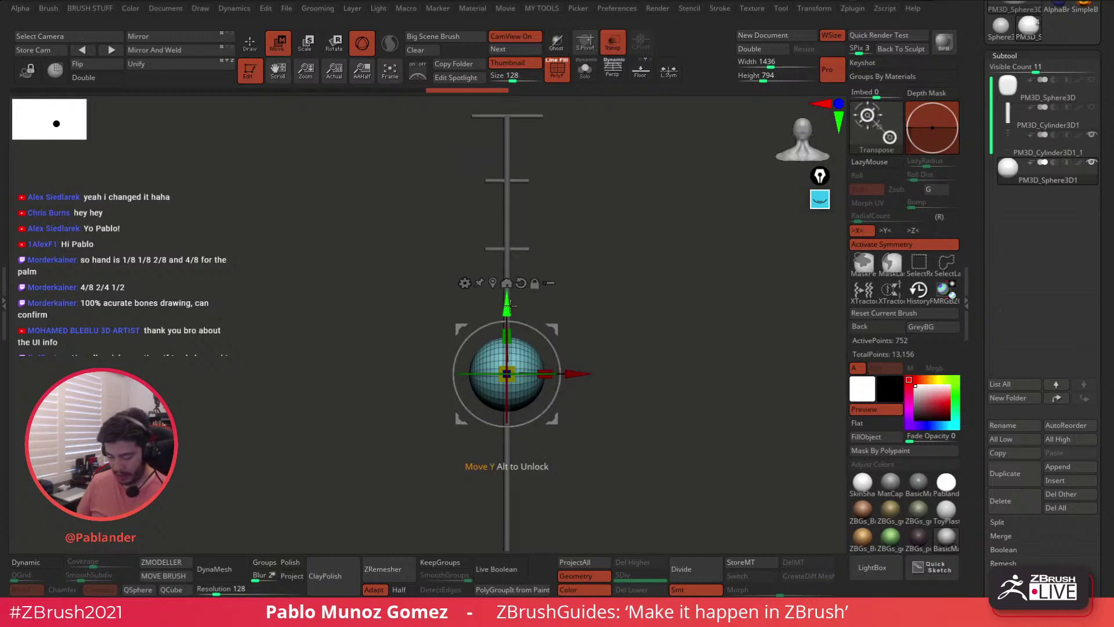
pyautogui.moveTo(510, 305); pyautogui.dragTo(509, 306)
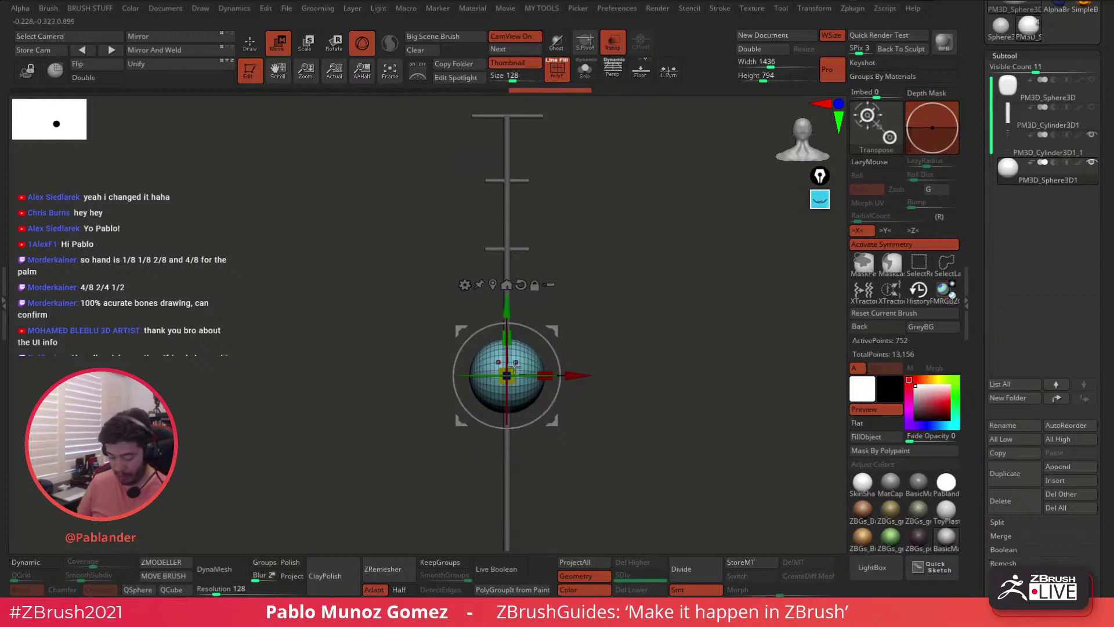
pyautogui.keyDown('alt'); pyautogui.moveTo(562, 267); pyautogui.dragTo(562, 251); pyautogui.keyUp('alt')
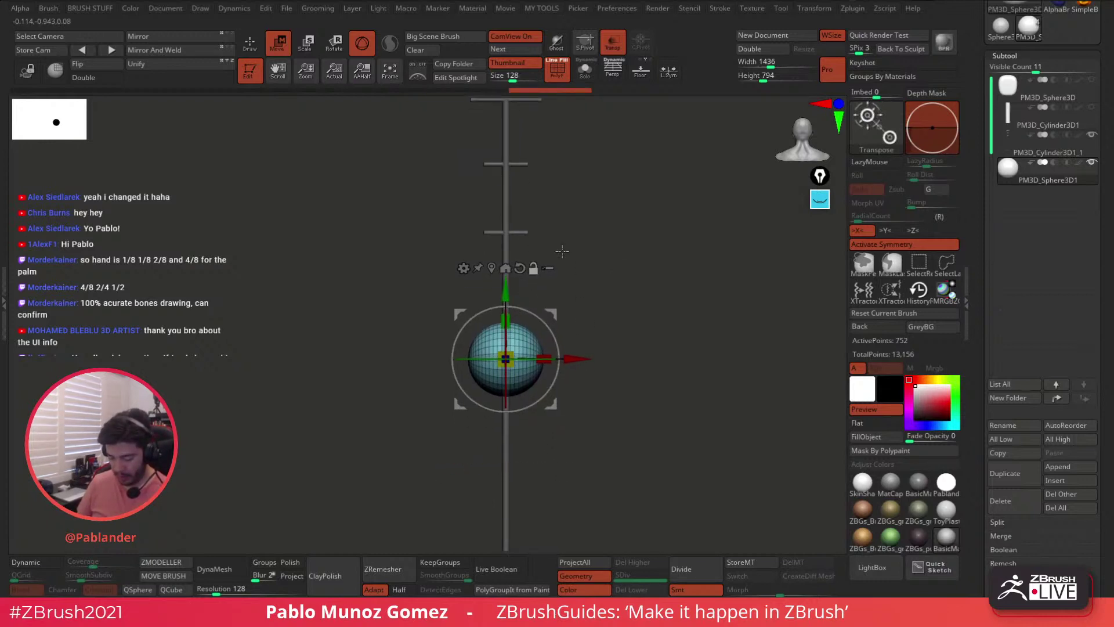
# - Show the finger cylinder again, then stretch the sphere into a vertical ovoid and shift it slightly forward of the finger's axis
pyautogui.click(1092, 108)
pyautogui.keyDown('alt'); pyautogui.moveTo(642, 290); pyautogui.dragTo(698, 286); pyautogui.keyUp('alt')
pyautogui.moveTo(515, 351); pyautogui.dragTo(512, 350)
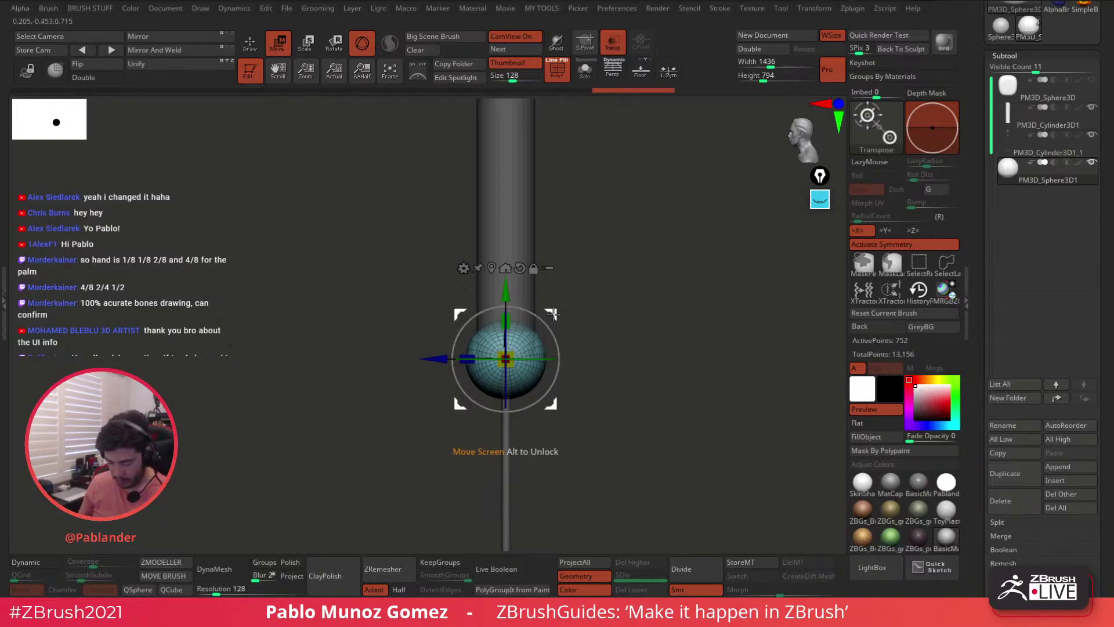
pyautogui.moveTo(537, 315); pyautogui.dragTo(503, 313)
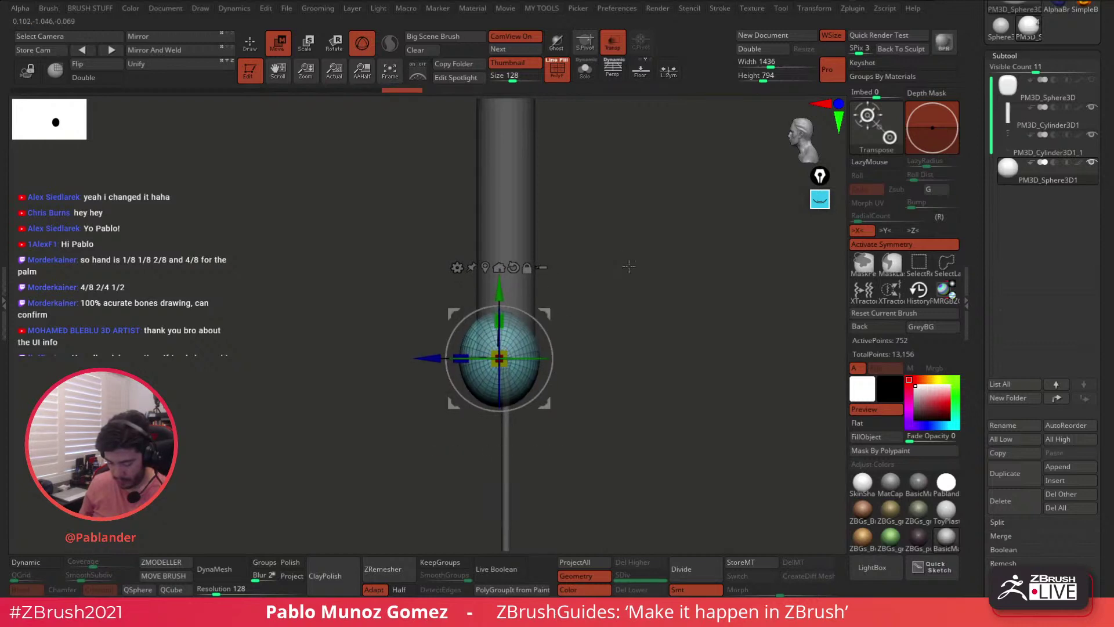
pyautogui.keyDown('shift'); pyautogui.moveTo(574, 276); pyautogui.dragTo(594, 335); pyautogui.keyUp('shift')
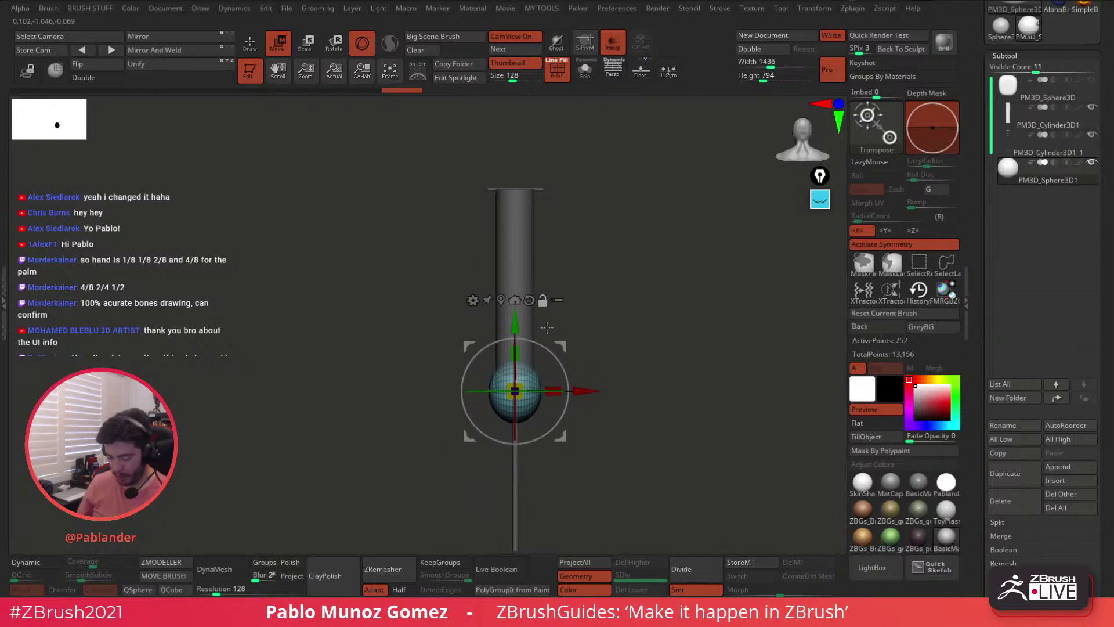
# - Copy the base sphere up to the next finger joint, hide the cylinder and reduce the copy to a smaller, rounder ball on the crossbar
pyautogui.keyDown('ctrl'); pyautogui.moveTo(514, 325); pyautogui.dragTo(514, 238); pyautogui.keyUp('ctrl')
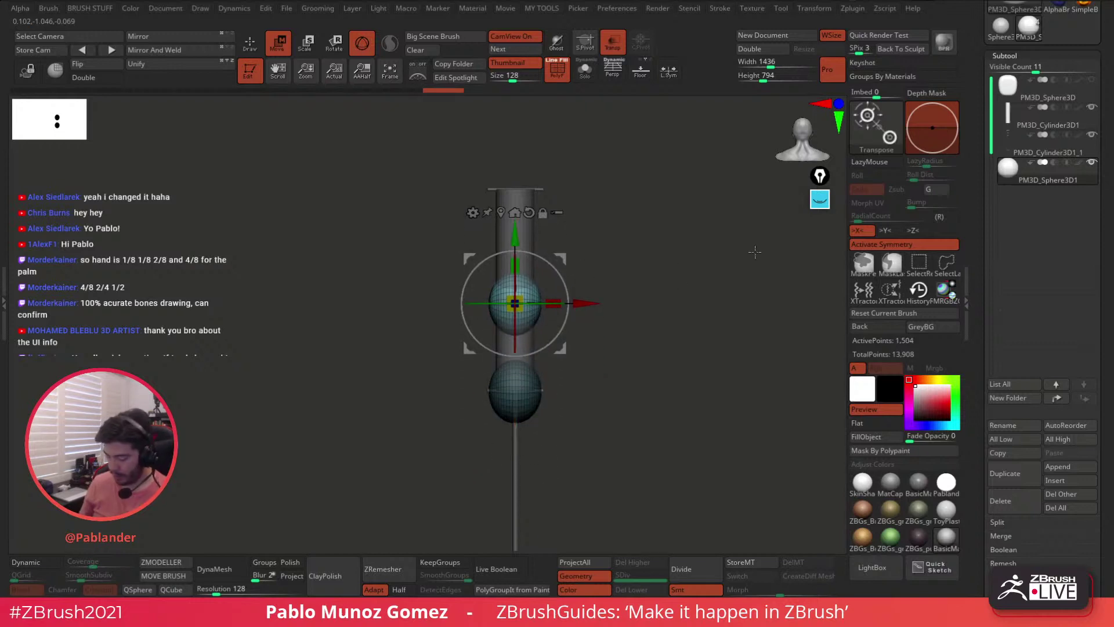
pyautogui.keyDown('alt'); pyautogui.moveTo(711, 246); pyautogui.dragTo(642, 276); pyautogui.keyUp('alt')
pyautogui.click(1092, 108)
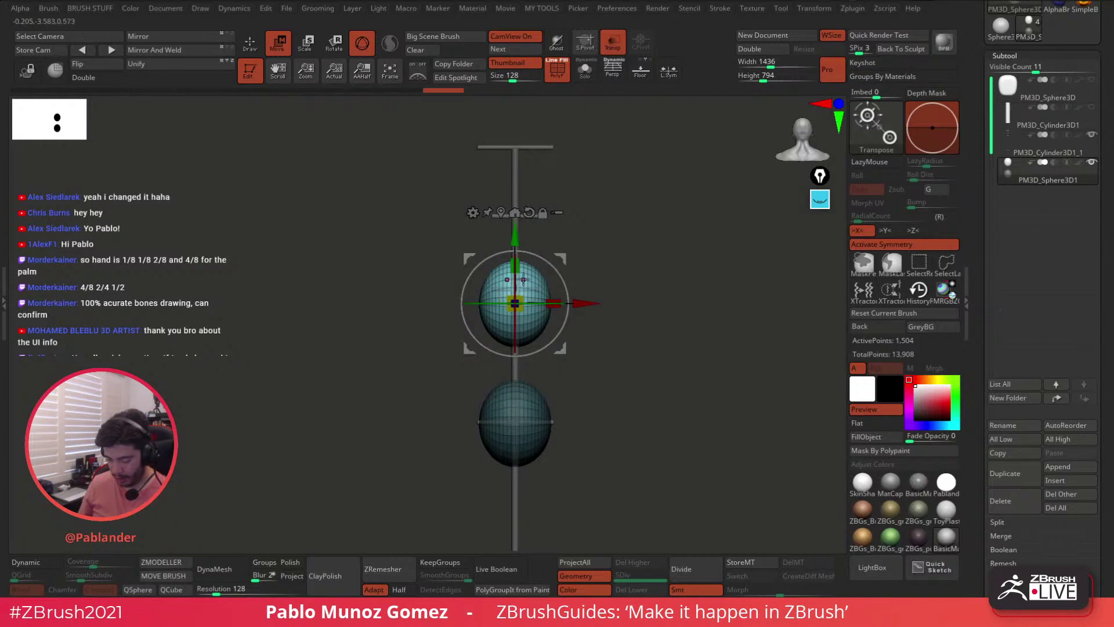
pyautogui.moveTo(515, 303); pyautogui.dragTo(511, 309)
pyautogui.moveTo(515, 266); pyautogui.dragTo(515, 224)
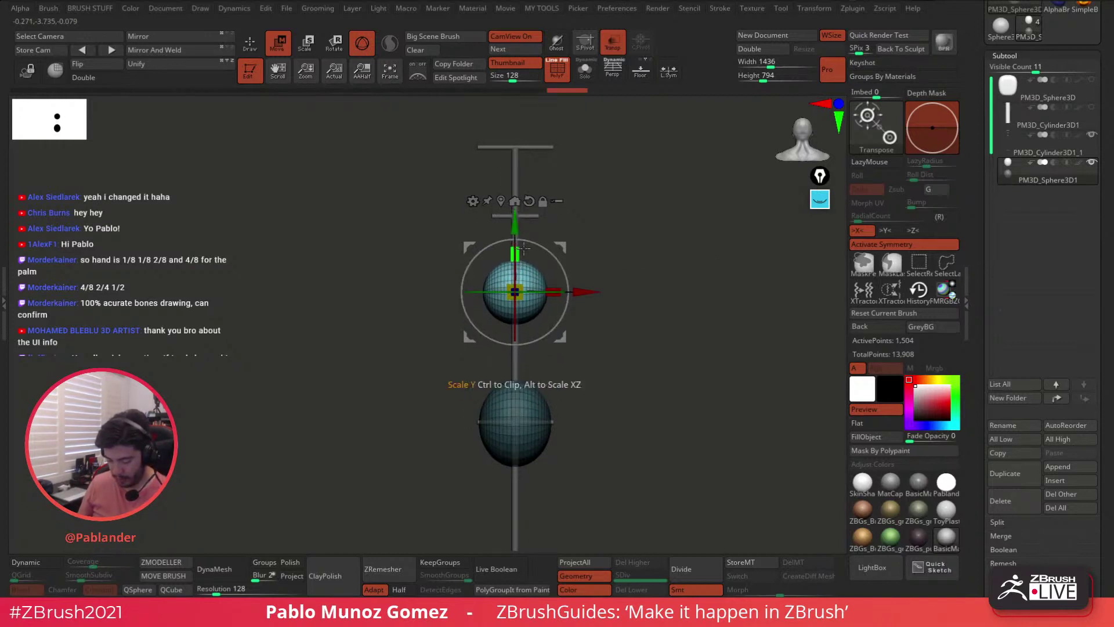
pyautogui.moveTo(514, 292); pyautogui.dragTo(514, 297)
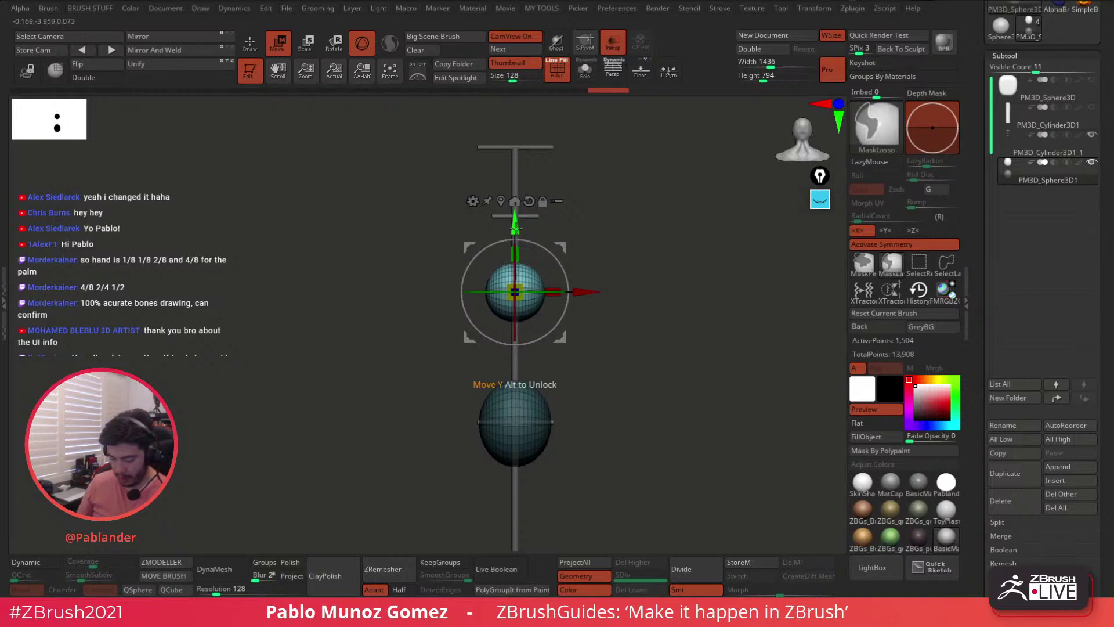
# - Copy the smaller joint sphere up to the crossbar below the fingertip and return to Draw mode
pyautogui.keyDown('ctrl'); pyautogui.moveTo(514, 227); pyautogui.dragTo(515, 150); pyautogui.keyUp('ctrl')
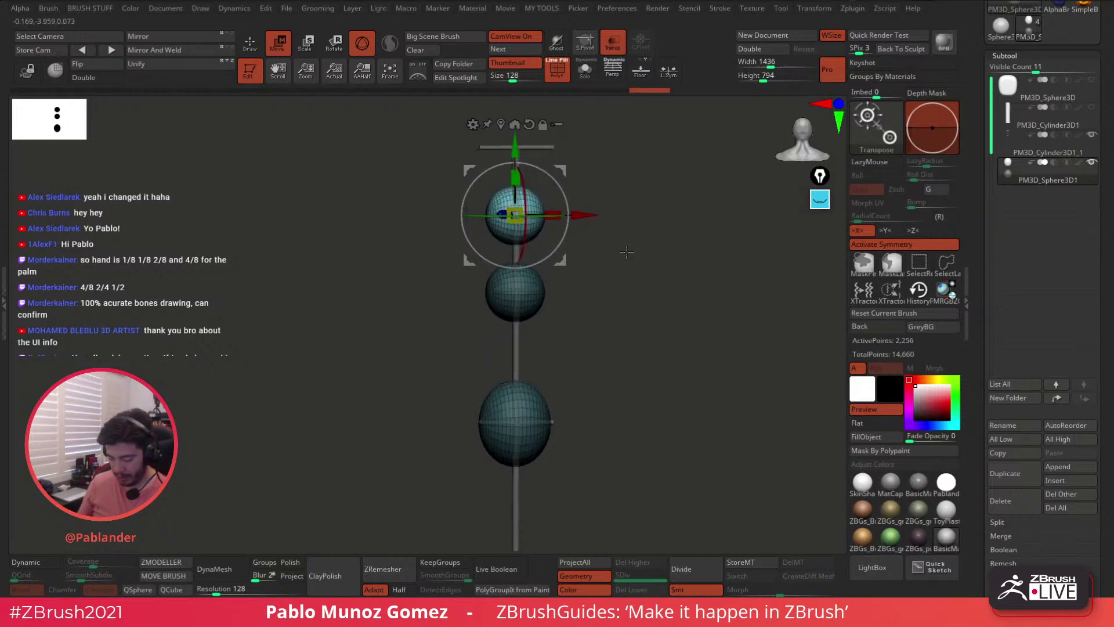
pyautogui.keyDown('shift'); pyautogui.moveTo(627, 251); pyautogui.dragTo(647, 255); pyautogui.keyUp('shift')
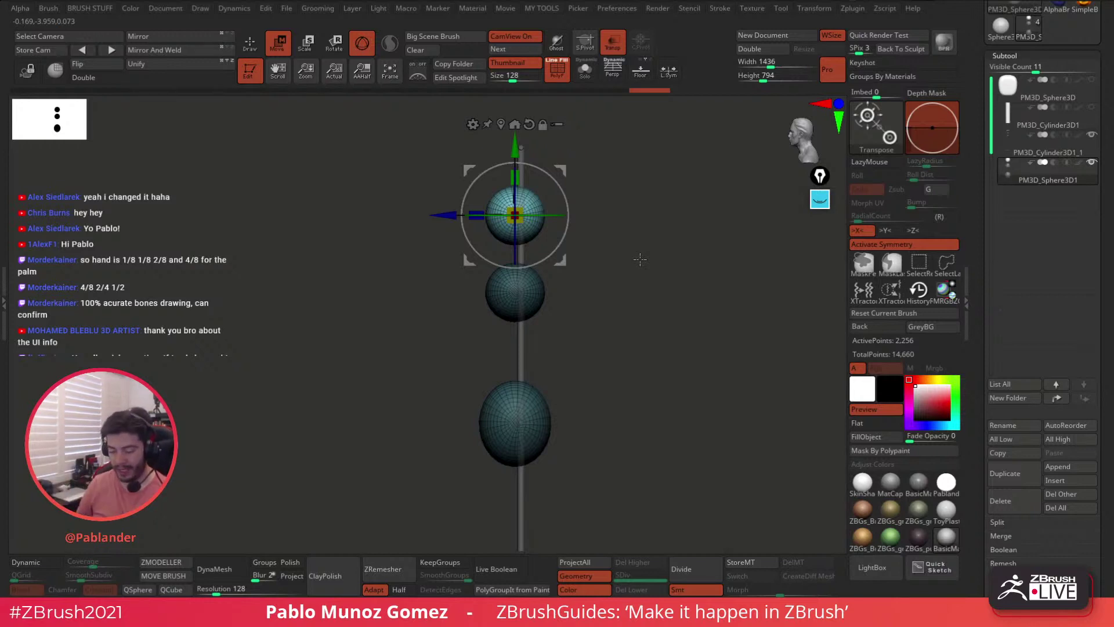
pyautogui.press('q')
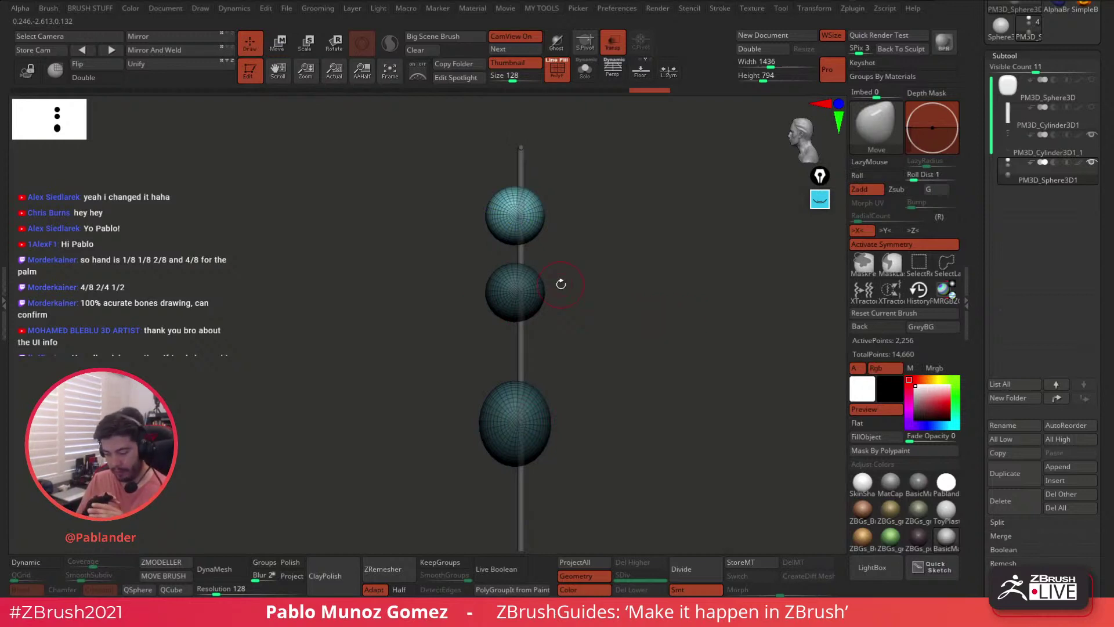
# - Show the finger cylinder, turn off transparency and check how the three joint spheres intersect it
pyautogui.click(1091, 107)
pyautogui.moveTo(672, 307)
pyautogui.mouseDown()
pyautogui.moveTo(652, 308)
pyautogui.moveTo(688, 306)
pyautogui.mouseUp()
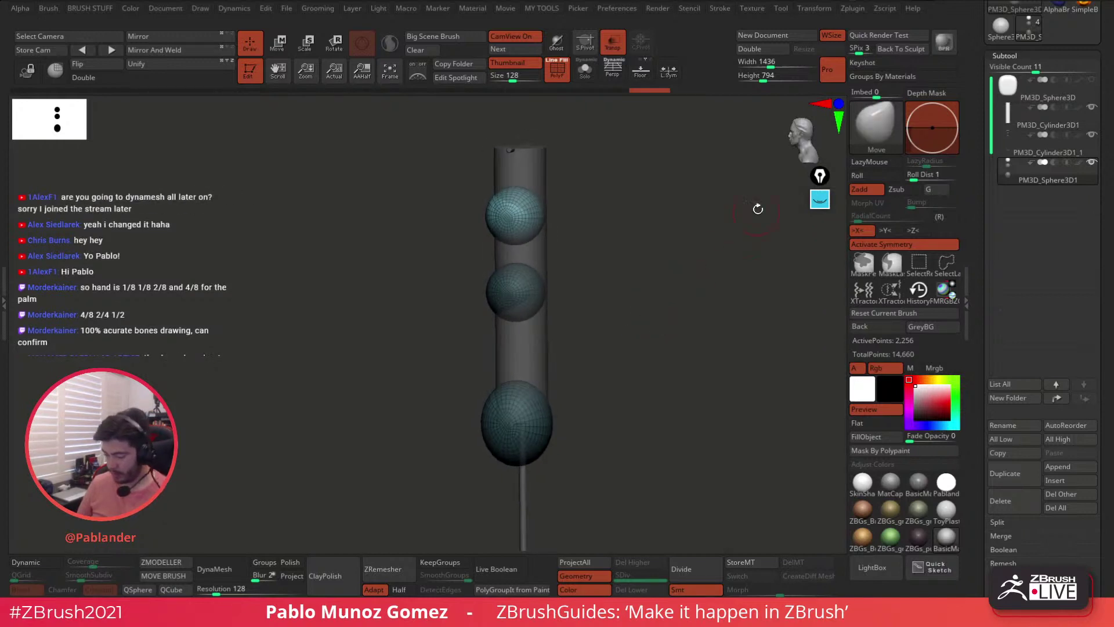
pyautogui.click(612, 42)
pyautogui.moveTo(685, 223); pyautogui.dragTo(651, 377)
pyautogui.keyDown('alt'); pyautogui.moveTo(654, 301); pyautogui.dragTo(656, 323); pyautogui.keyUp('alt')
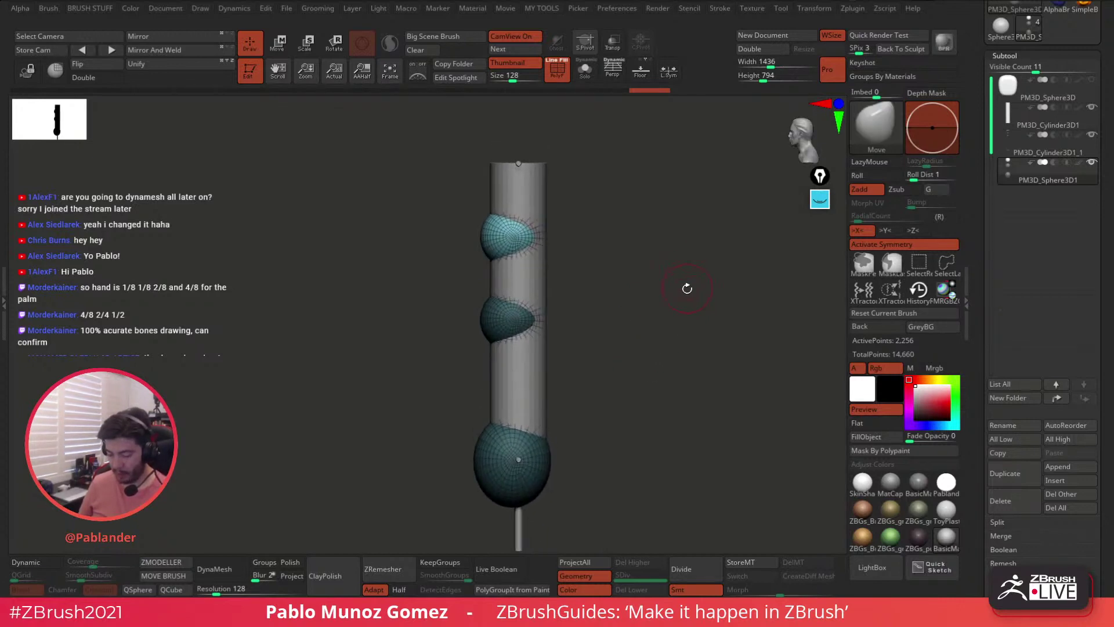
pyautogui.moveTo(687, 288); pyautogui.dragTo(650, 293)
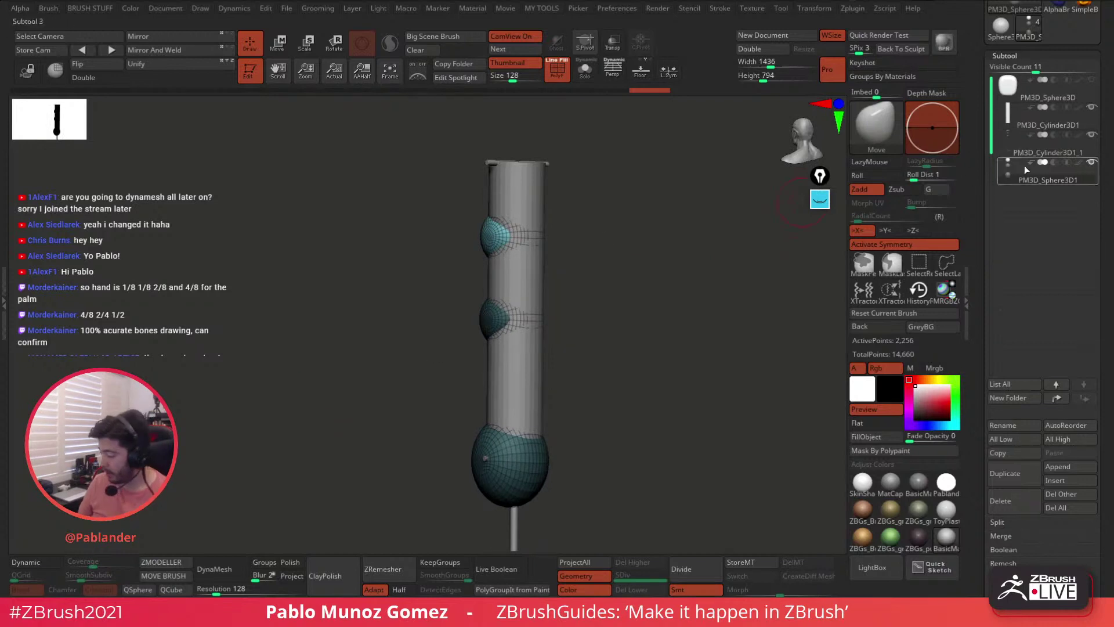
# - Select the finger cylinder, solo it and mask its two lower segments, leaving the fingertip segment unmasked
pyautogui.click(1059, 122)
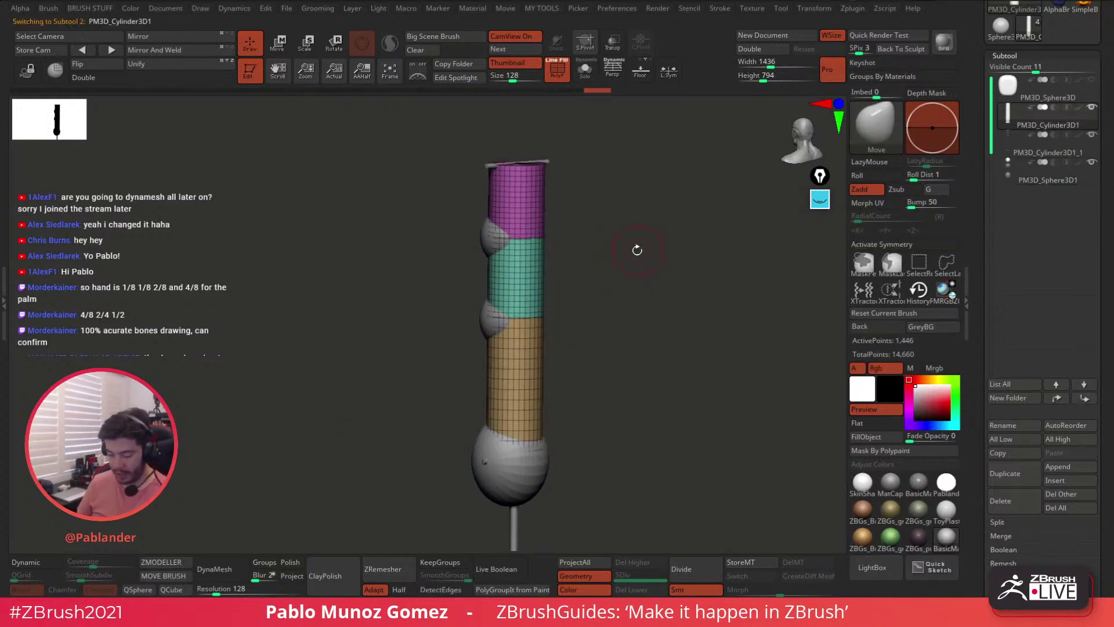
pyautogui.click(586, 74)
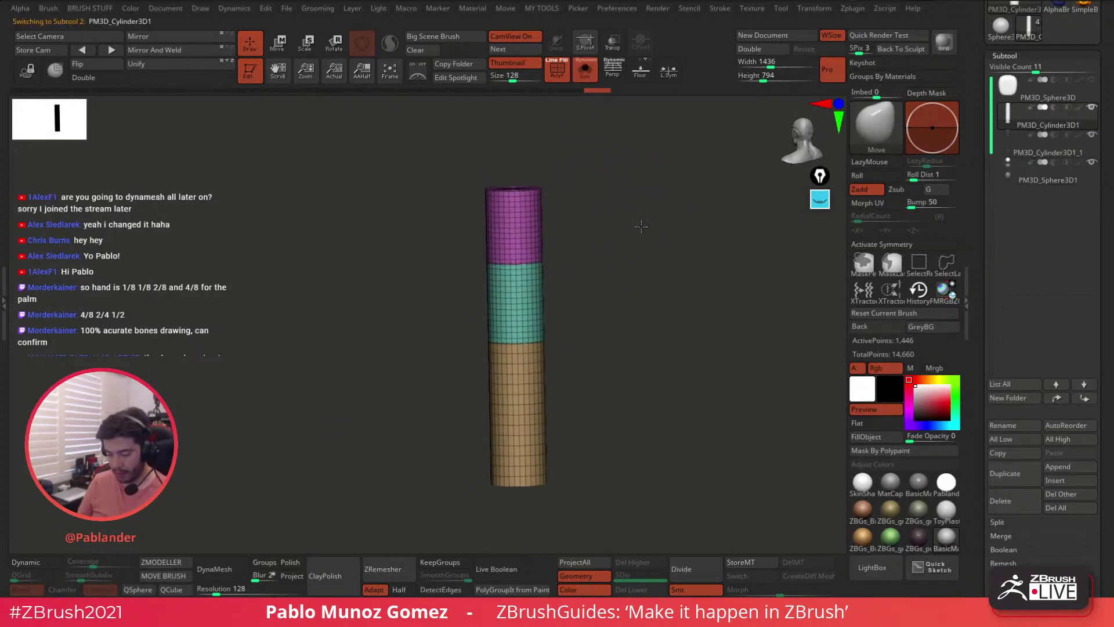
pyautogui.keyDown('ctrl'); pyautogui.keyDown('shift'); pyautogui.click(522, 214); pyautogui.keyUp('shift'); pyautogui.keyUp('ctrl')
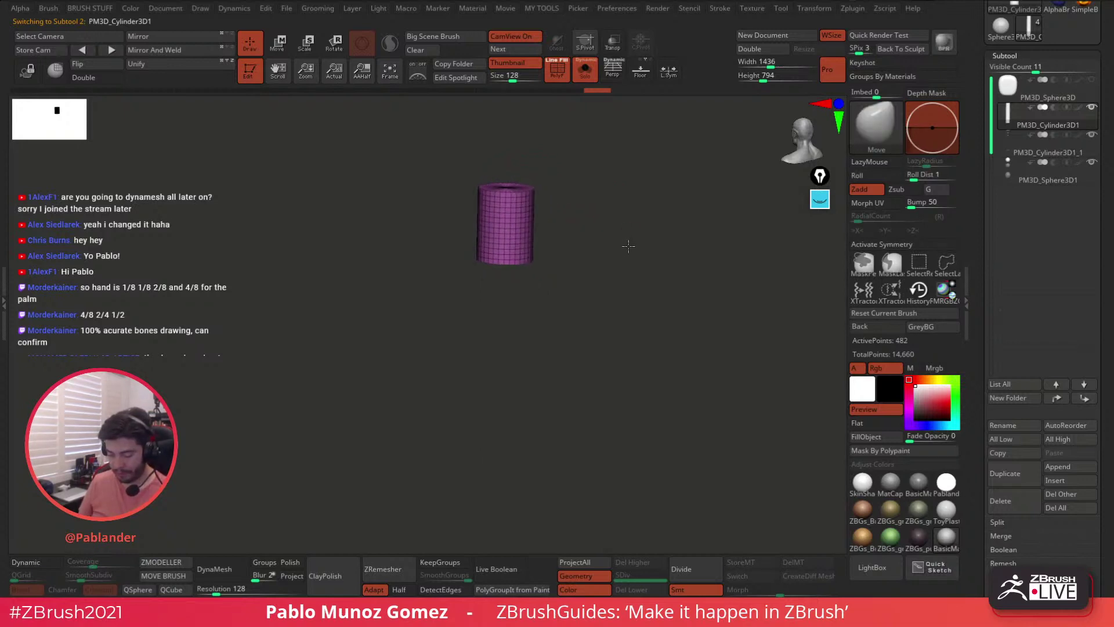
pyautogui.moveTo(627, 246)
pyautogui.mouseDown()
pyautogui.moveTo(621, 236)
pyautogui.moveTo(607, 256)
pyautogui.mouseUp()
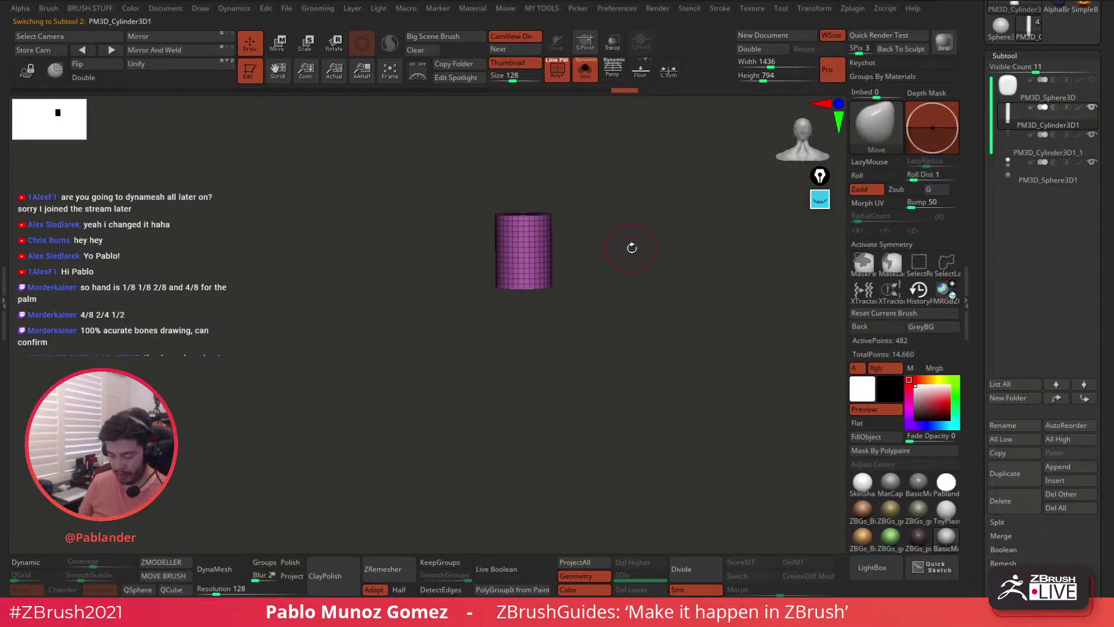
pyautogui.keyDown('ctrl'); pyautogui.keyDown('shift'); pyautogui.click(647, 264); pyautogui.keyUp('shift'); pyautogui.keyUp('ctrl')
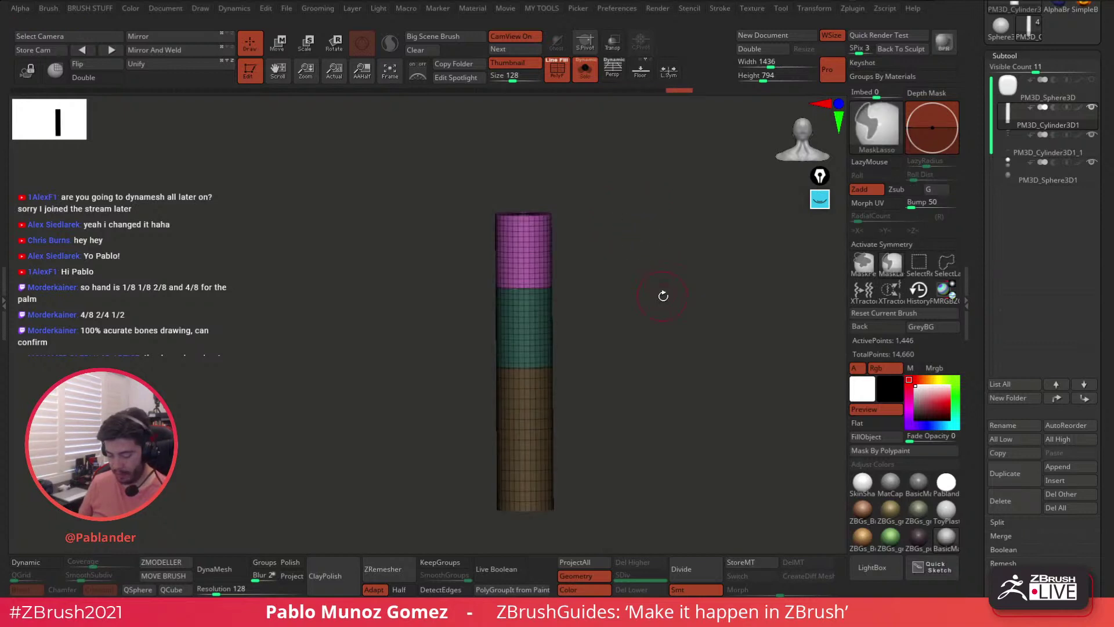
pyautogui.moveTo(663, 296); pyautogui.dragTo(491, 151)
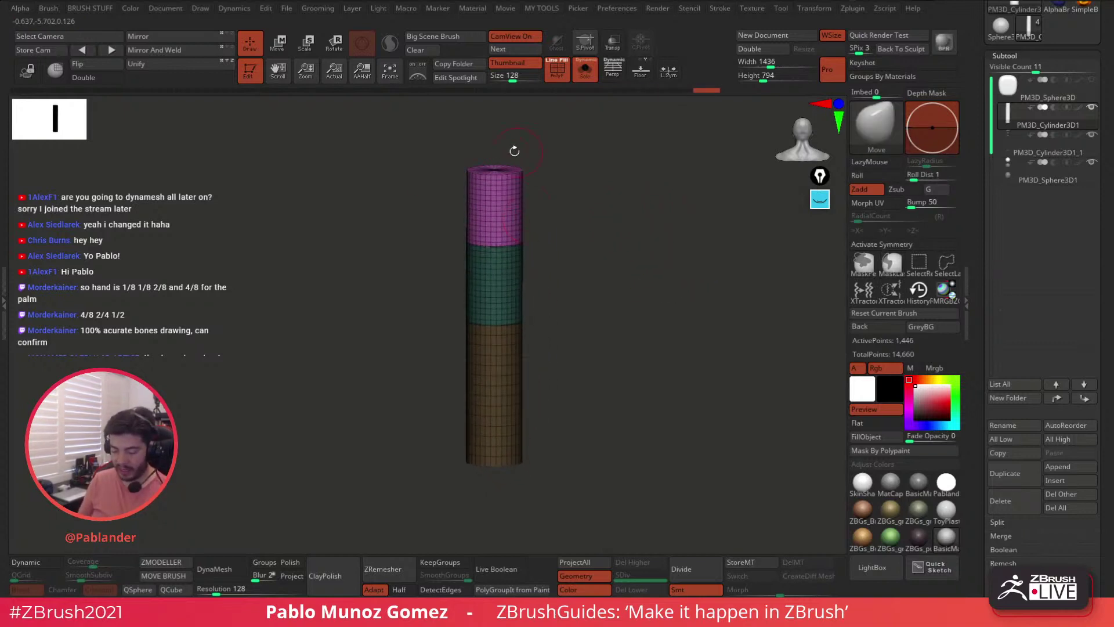
# - Apply a Taper deformer to the unmasked fingertip segment of the cylinder and face it straight from the front
pyautogui.press('w')
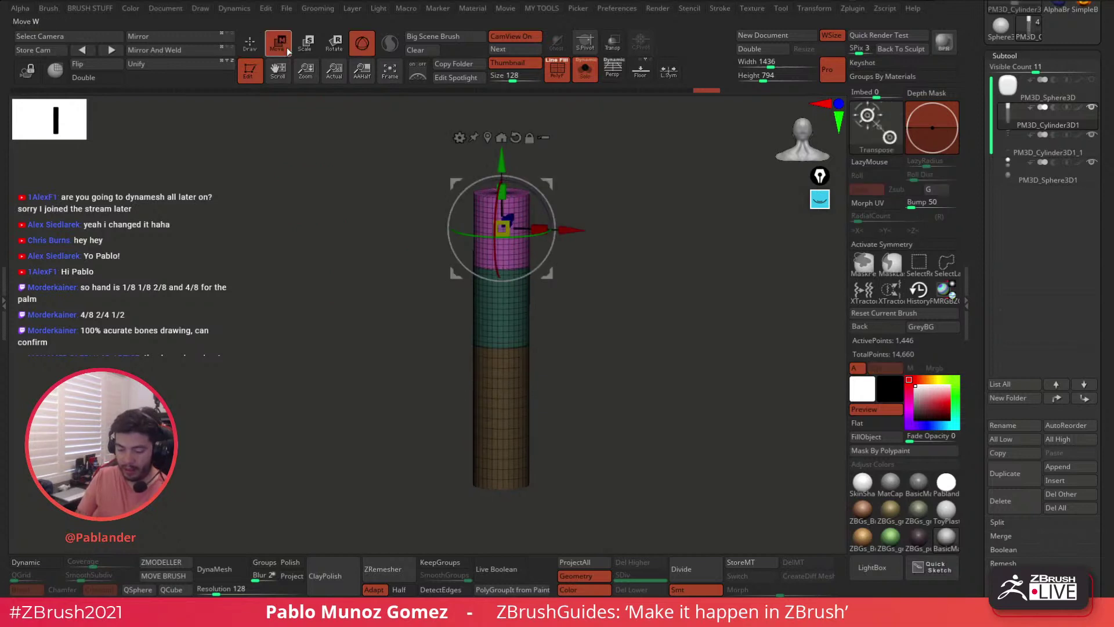
pyautogui.click(459, 137)
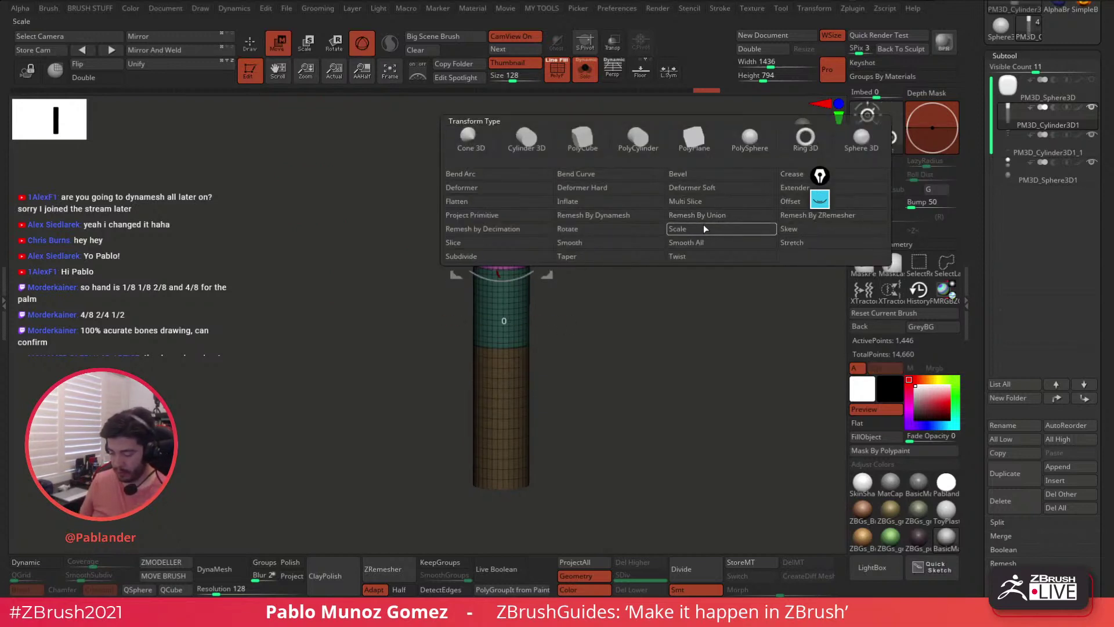
pyautogui.click(618, 255)
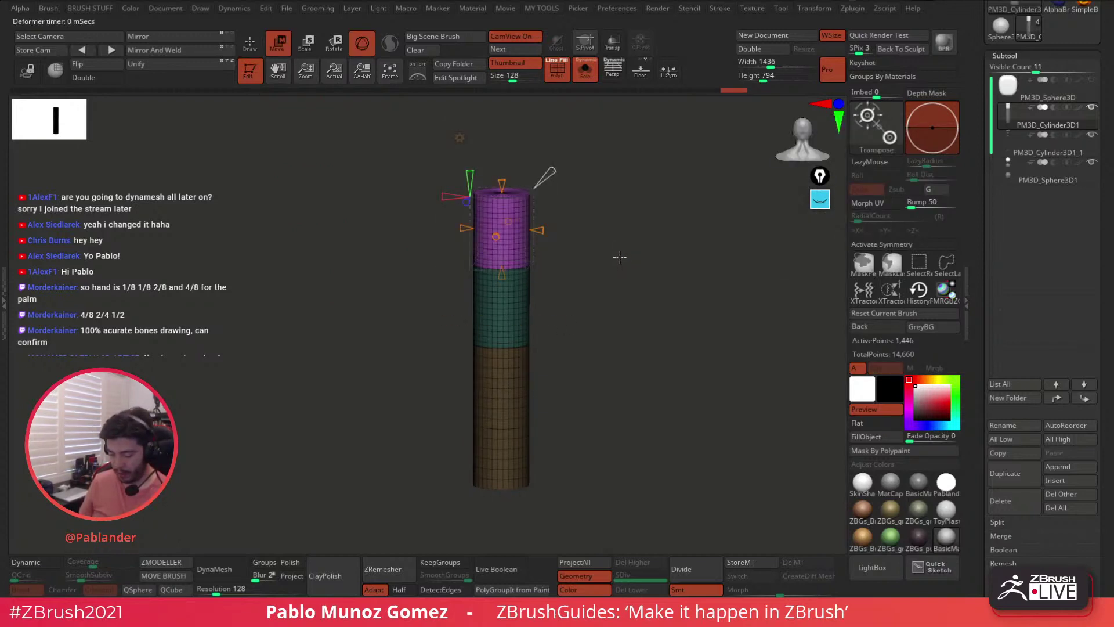
pyautogui.moveTo(635, 260); pyautogui.dragTo(647, 301)
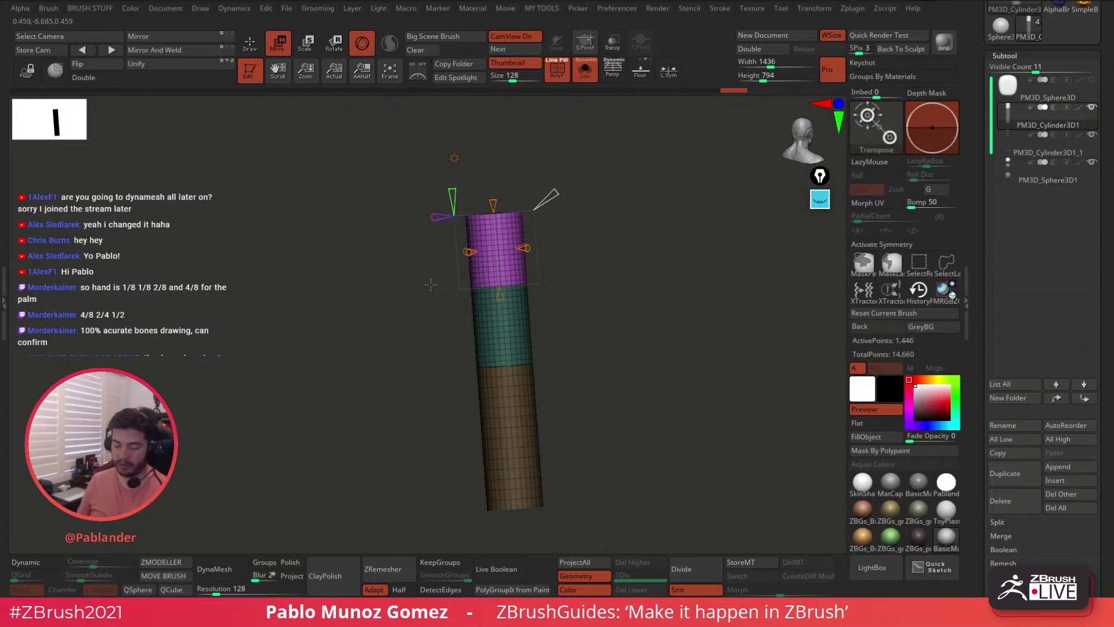
pyautogui.moveTo(636, 345)
pyautogui.keyDown('shift'); pyautogui.mouseDown()
pyautogui.moveTo(629, 361)
pyautogui.moveTo(620, 336)
pyautogui.mouseUp(); pyautogui.keyUp('shift')
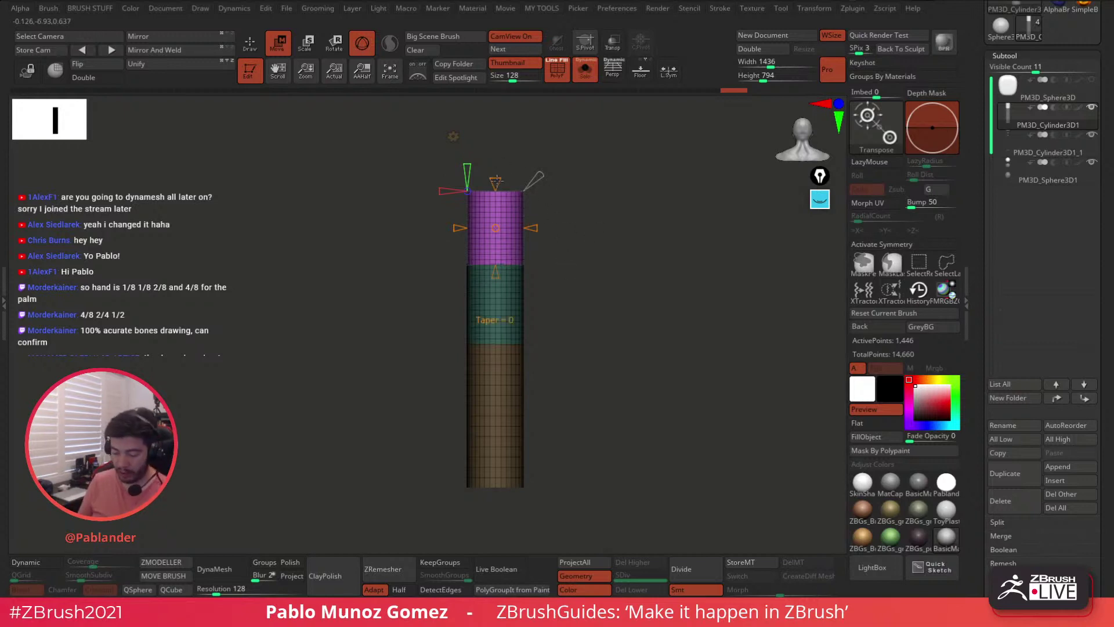
# - Taper the upper end of the fingertip segment inward to a narrow, bullet-like point
pyautogui.moveTo(496, 184)
pyautogui.mouseDown()
pyautogui.moveTo(496, 165)
pyautogui.moveTo(497, 188)
pyautogui.mouseUp()
pyautogui.moveTo(498, 268)
pyautogui.mouseDown()
pyautogui.moveTo(498, 303)
pyautogui.moveTo(505, 266)
pyautogui.mouseUp()
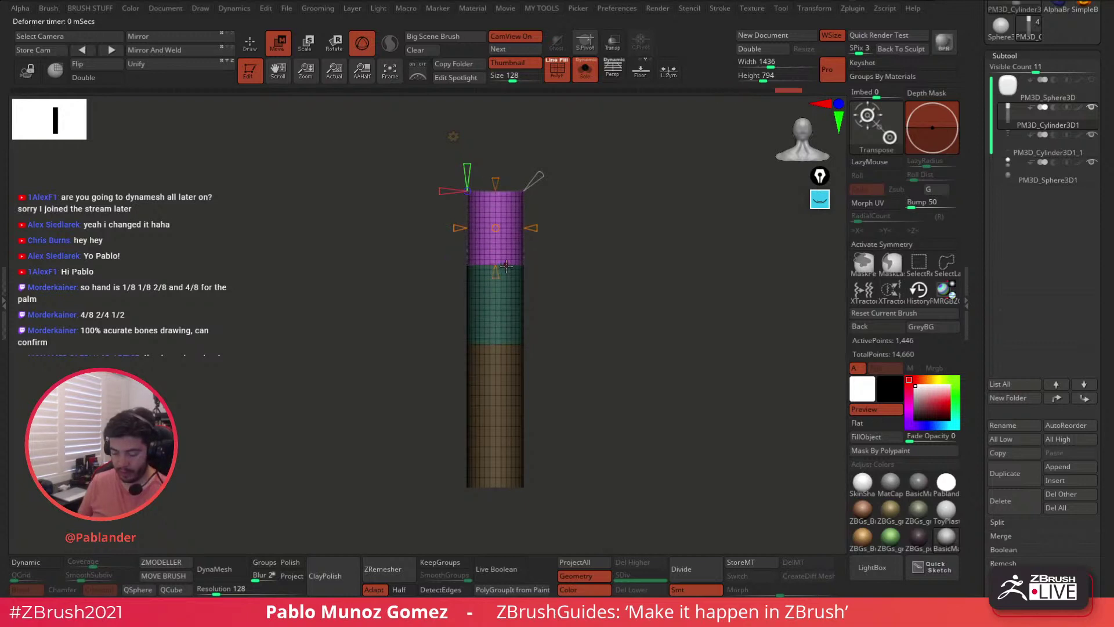
pyautogui.moveTo(585, 255)
pyautogui.mouseDown()
pyautogui.moveTo(585, 238)
pyautogui.moveTo(593, 252)
pyautogui.mouseUp()
pyautogui.moveTo(495, 153); pyautogui.dragTo(500, 205)
pyautogui.keyDown('alt'); pyautogui.moveTo(627, 288); pyautogui.dragTo(629, 235); pyautogui.keyUp('alt')
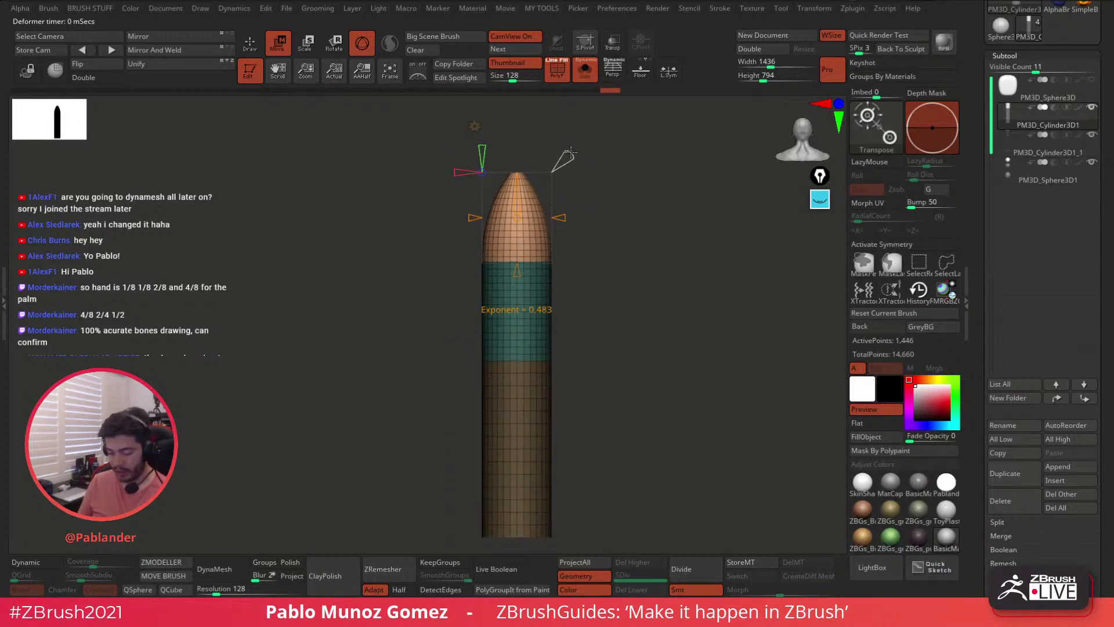
pyautogui.keyDown('alt'); pyautogui.moveTo(509, 190); pyautogui.dragTo(505, 178); pyautogui.keyUp('alt')
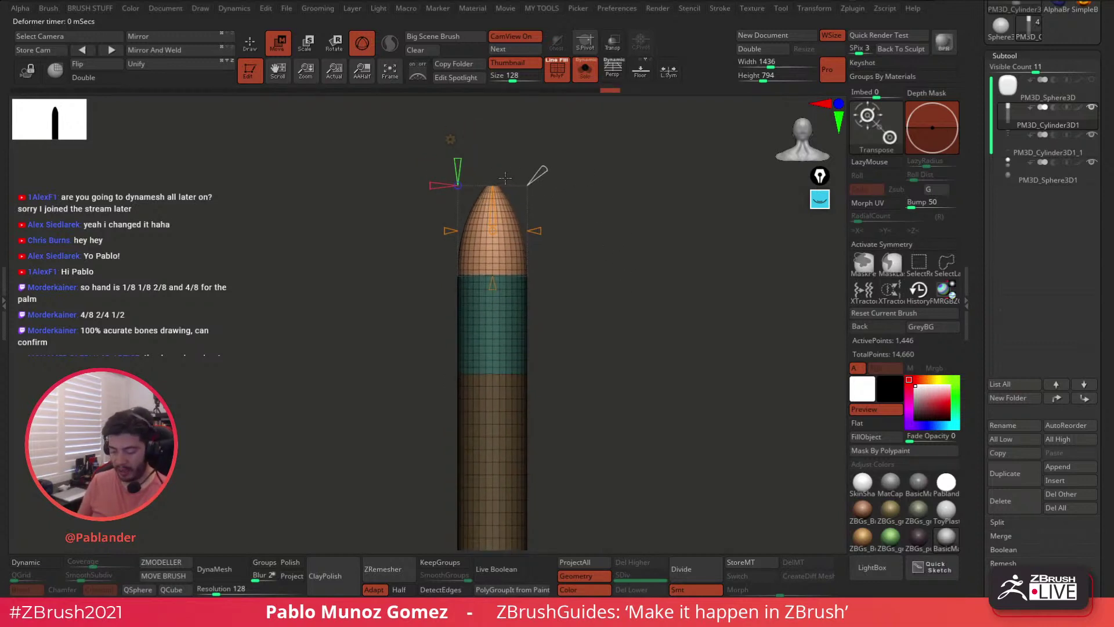
# - Annotate in white the taper's exponent handle with an arrow, trace the fingertip profile and sketch an enlarged square corner beside it
pyautogui.click(820, 199)
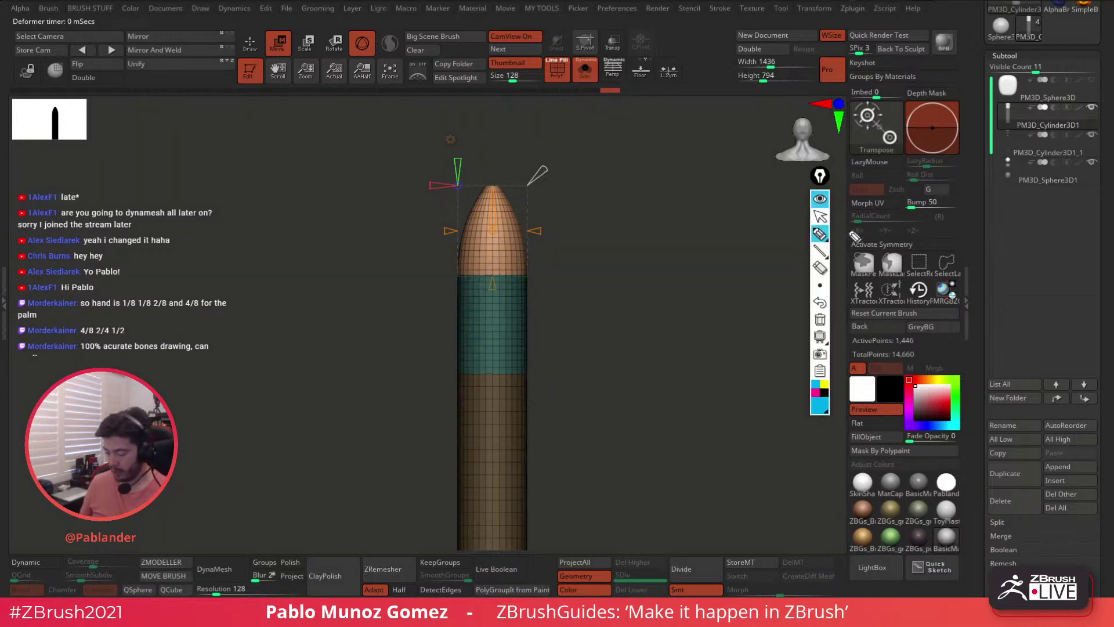
pyautogui.click(819, 403)
pyautogui.click(843, 396)
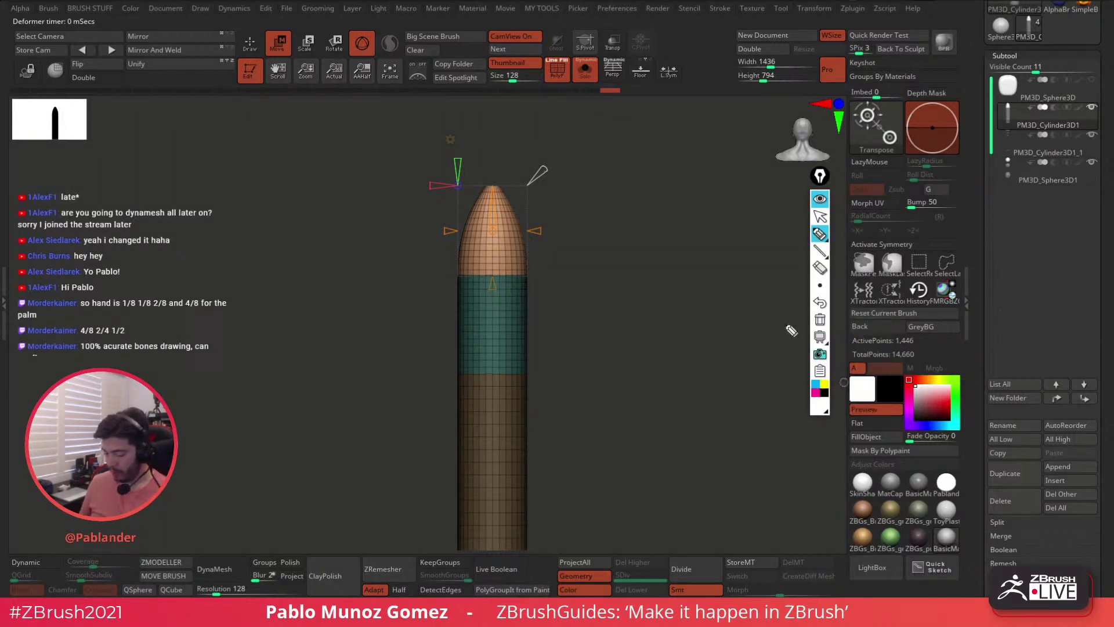
pyautogui.moveTo(605, 141)
pyautogui.mouseDown()
pyautogui.moveTo(558, 163)
pyautogui.moveTo(579, 160)
pyautogui.mouseUp()
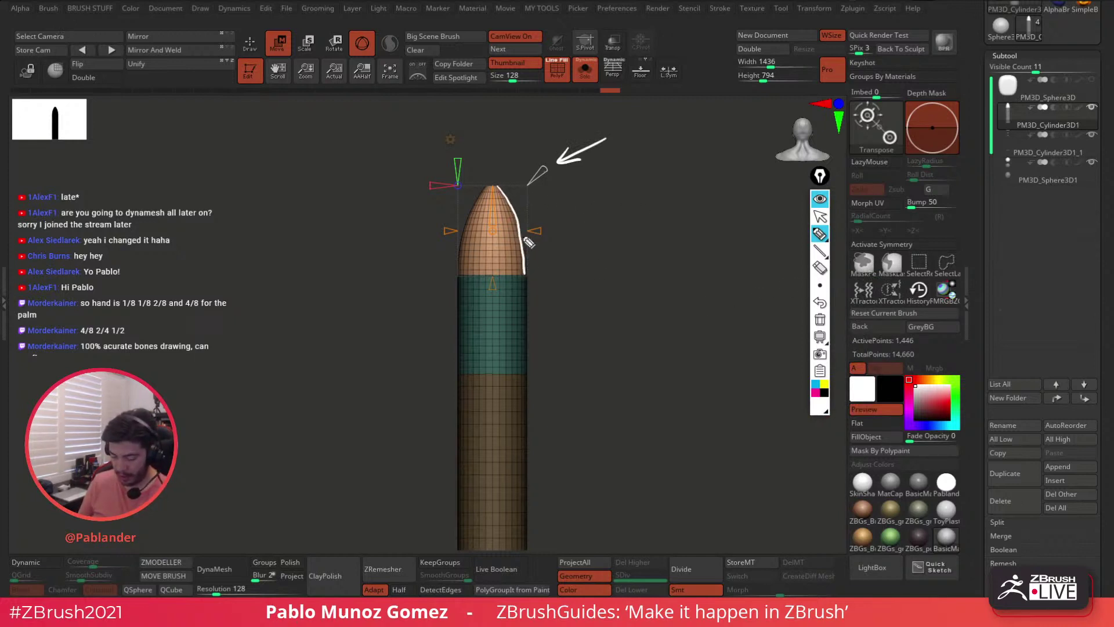
pyautogui.moveTo(529, 189); pyautogui.dragTo(529, 257)
pyautogui.moveTo(618, 196)
pyautogui.mouseDown()
pyautogui.moveTo(721, 194)
pyautogui.moveTo(721, 347)
pyautogui.mouseUp()
# - Circle the exponent handle in yellow, draw yellow, blue and magenta falloff curves inside the sketched corner and close the annotations
pyautogui.click(824, 384)
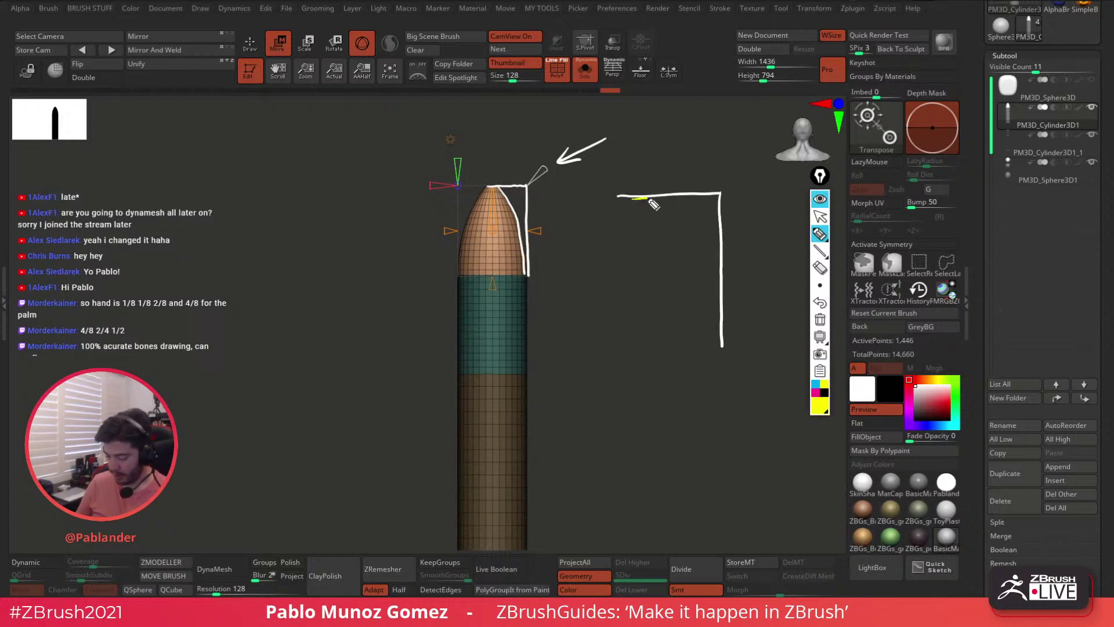
pyautogui.moveTo(701, 236); pyautogui.dragTo(721, 347)
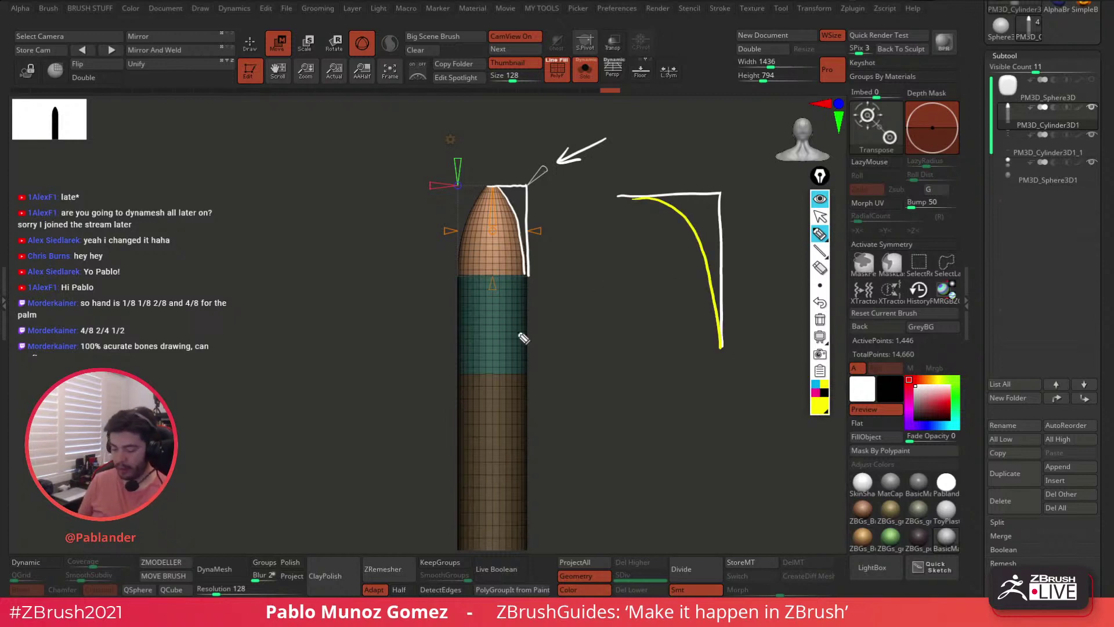
pyautogui.moveTo(549, 158); pyautogui.dragTo(541, 153)
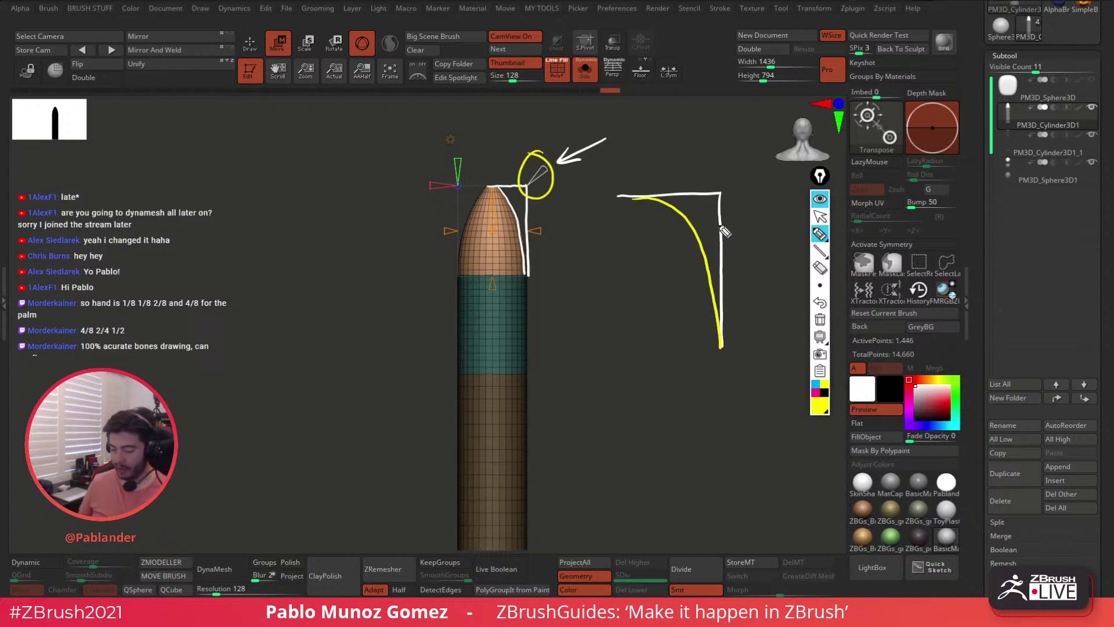
pyautogui.click(815, 384)
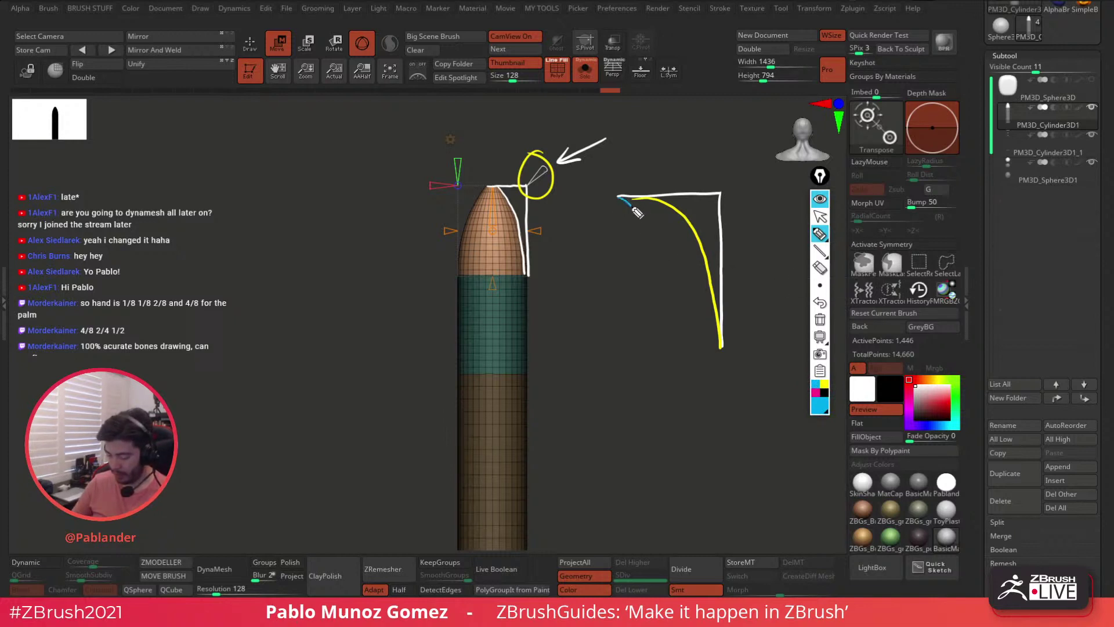
pyautogui.moveTo(620, 197)
pyautogui.mouseDown()
pyautogui.moveTo(689, 281)
pyautogui.moveTo(719, 347)
pyautogui.mouseUp()
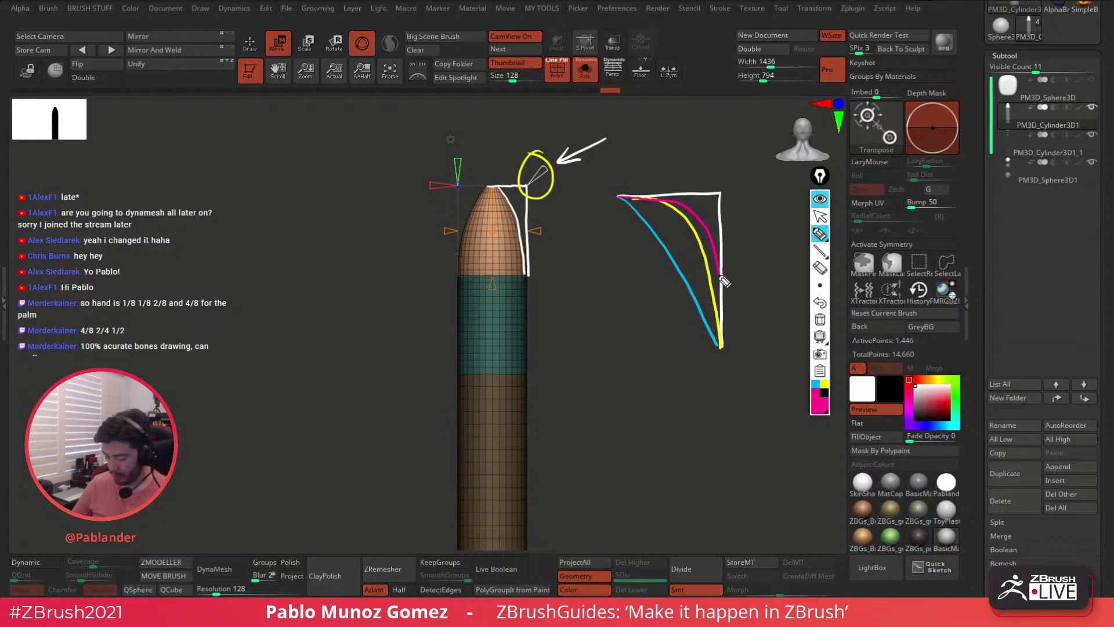
pyautogui.moveTo(725, 281); pyautogui.dragTo(717, 336)
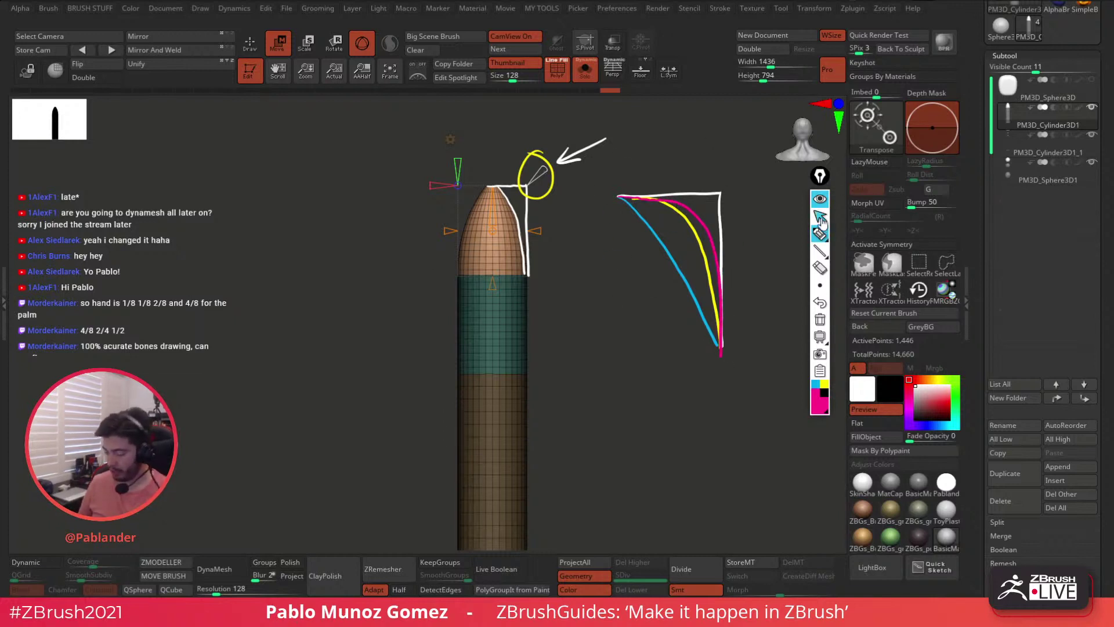
pyautogui.click(820, 199)
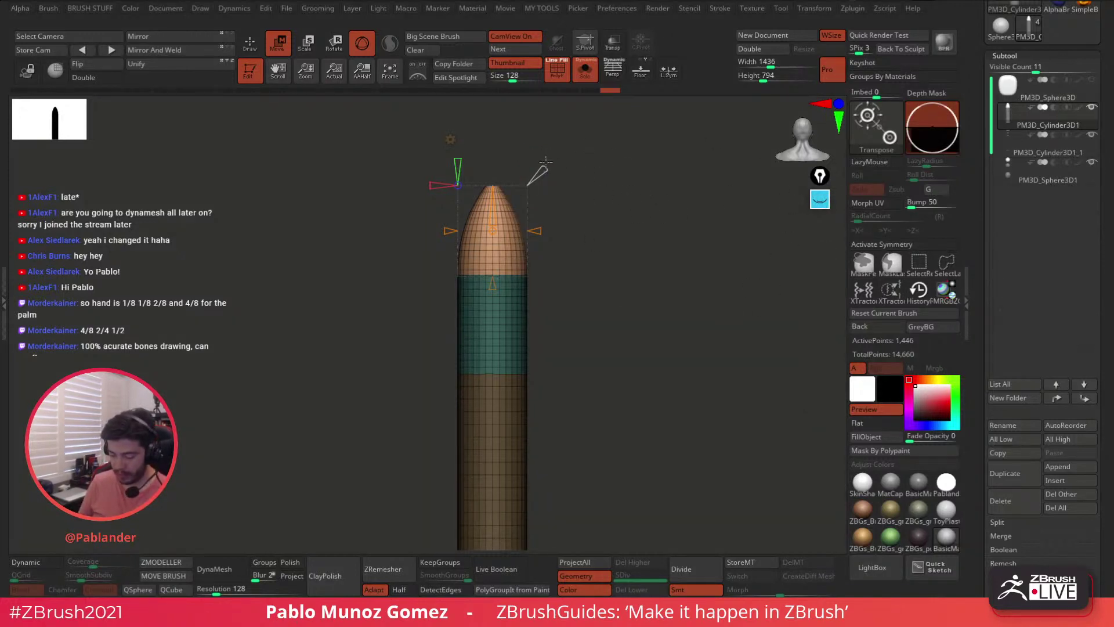
# - Raise the taper exponent to about 0.72 to round the pointed fingertip into a dome
pyautogui.moveTo(546, 160)
pyautogui.mouseDown()
pyautogui.moveTo(531, 186)
pyautogui.moveTo(550, 167)
pyautogui.mouseUp()
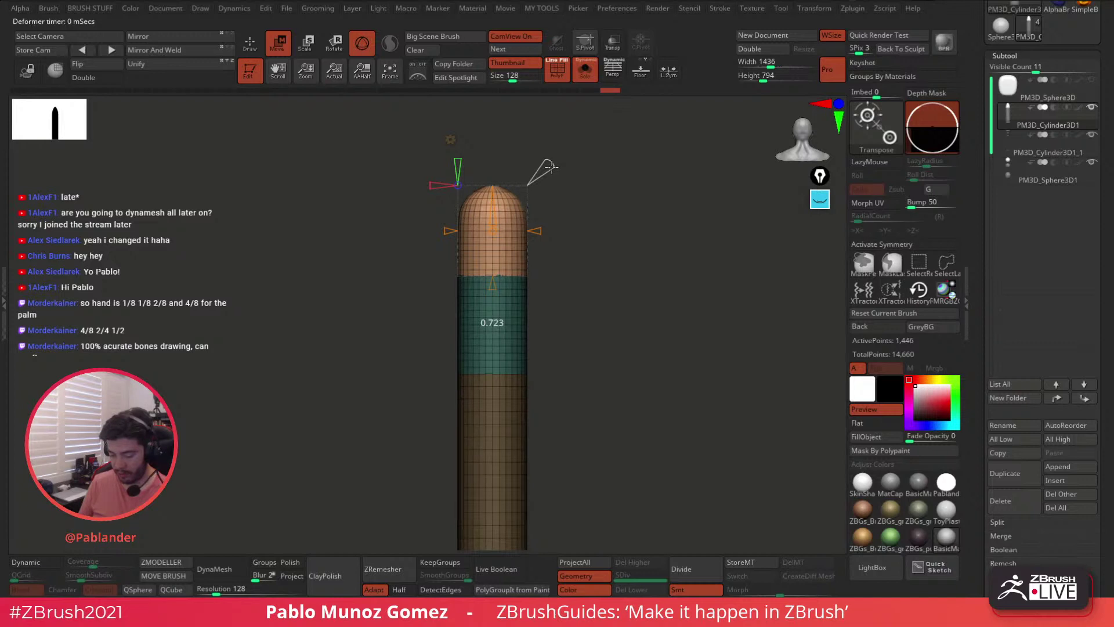
pyautogui.moveTo(571, 211); pyautogui.dragTo(625, 291)
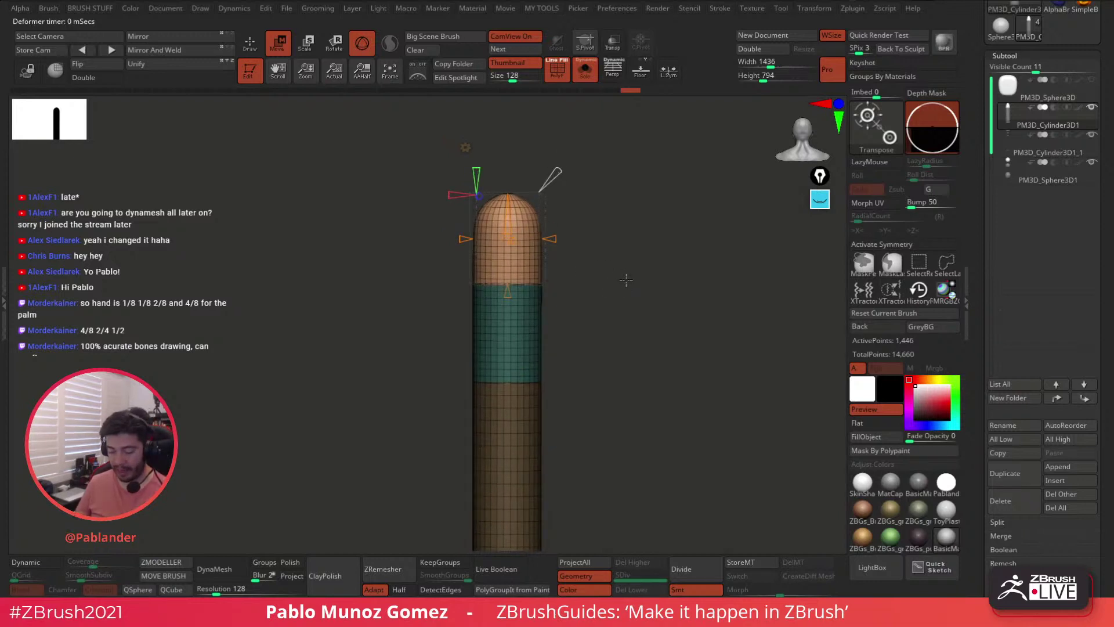
pyautogui.keyDown('alt'); pyautogui.moveTo(598, 216); pyautogui.dragTo(658, 242); pyautogui.keyUp('alt')
pyautogui.moveTo(599, 217); pyautogui.dragTo(633, 235)
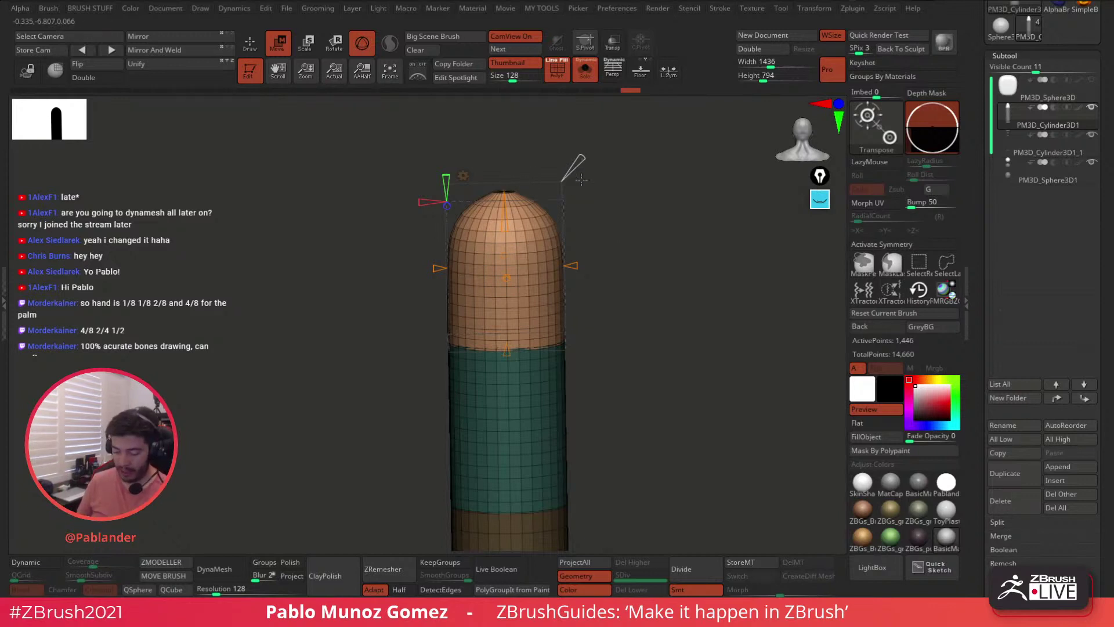
# - Fine-tune the taper exponent for a smooth, blunt fingertip and accept the Taper deformation
pyautogui.moveTo(581, 159); pyautogui.dragTo(507, 221)
pyautogui.keyDown('shift'); pyautogui.moveTo(637, 204); pyautogui.dragTo(634, 200); pyautogui.keyUp('shift')
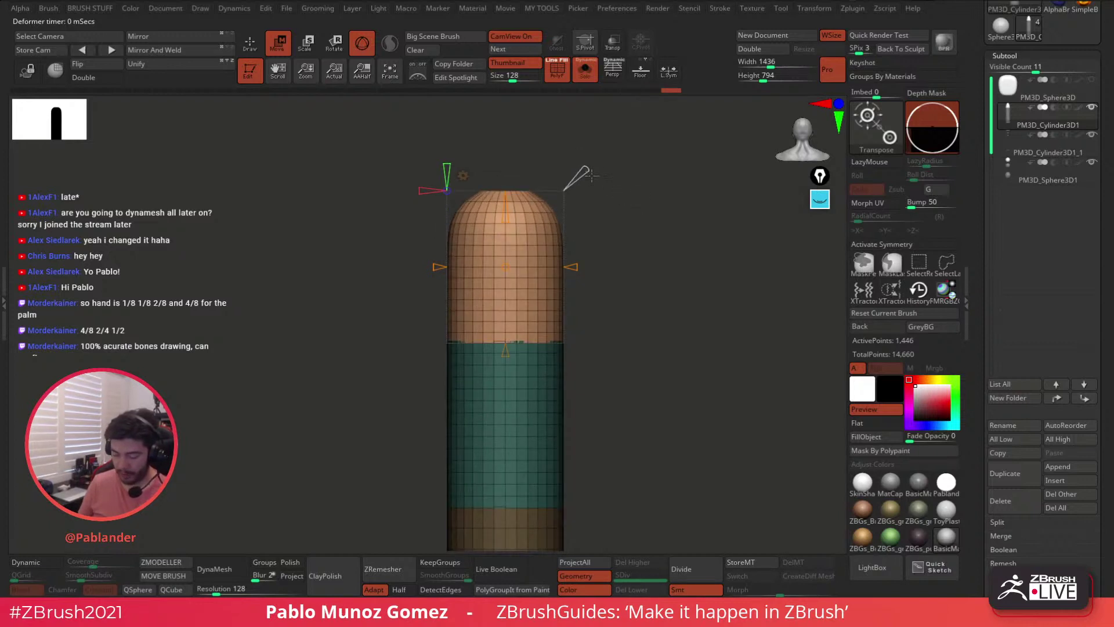
pyautogui.moveTo(585, 171); pyautogui.dragTo(583, 173)
pyautogui.keyDown('alt'); pyautogui.moveTo(615, 283); pyautogui.dragTo(634, 309); pyautogui.keyUp('alt')
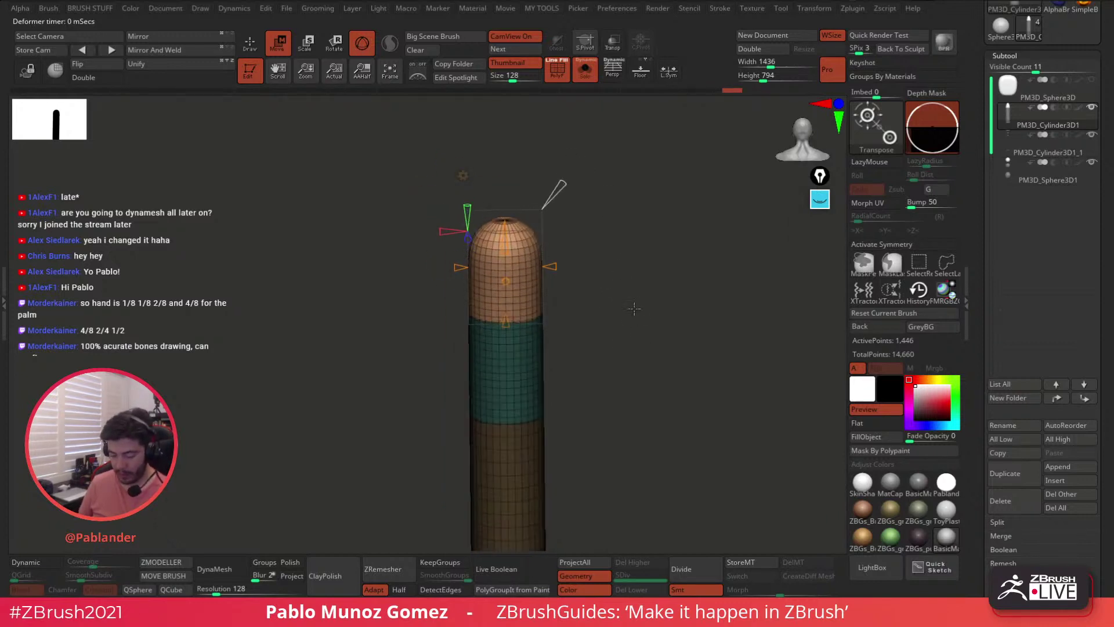
pyautogui.click(462, 174)
pyautogui.click(671, 176)
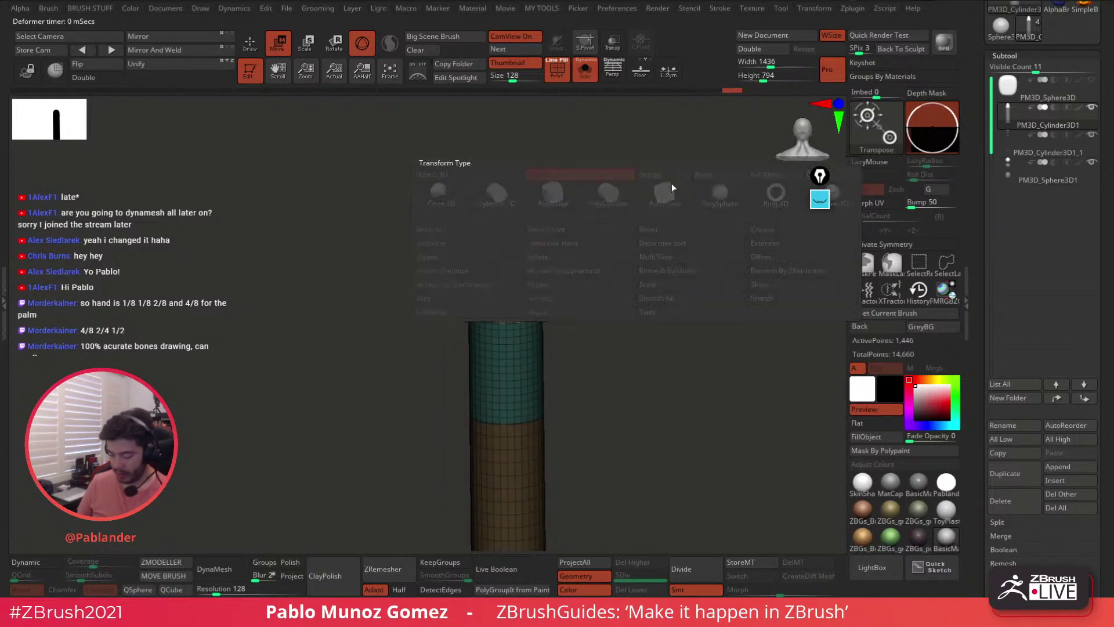
pyautogui.keyDown('shift'); pyautogui.moveTo(649, 249); pyautogui.dragTo(642, 250); pyautogui.keyUp('shift')
# - Add a Deformer Soft cage to the rounded fingertip and briefly toggle the floor grid to check its orientation
pyautogui.click(464, 176)
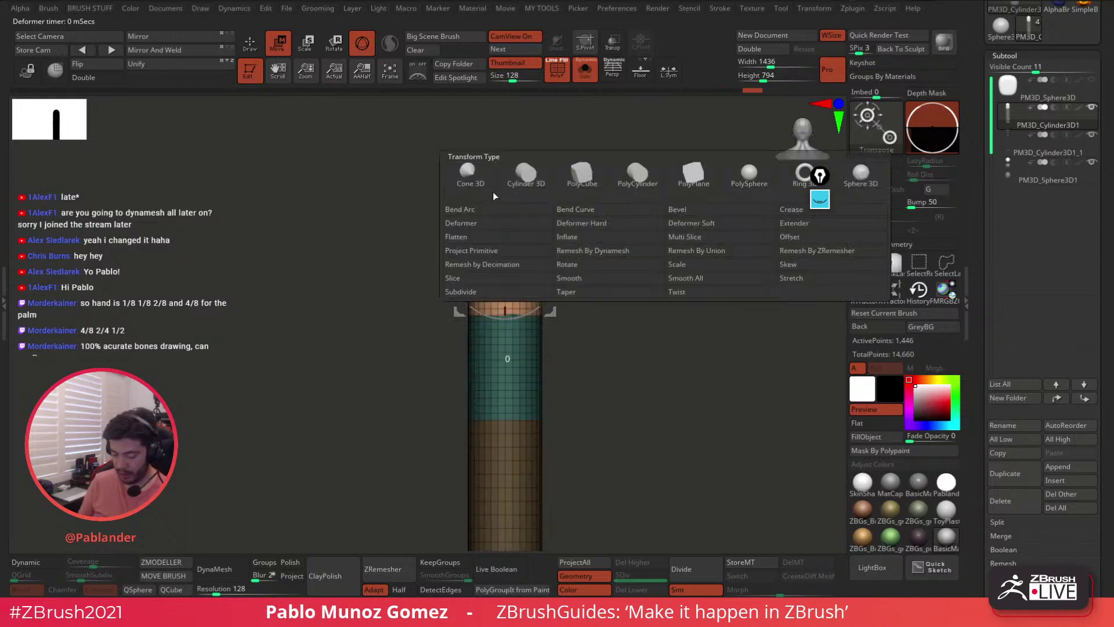
pyautogui.click(714, 225)
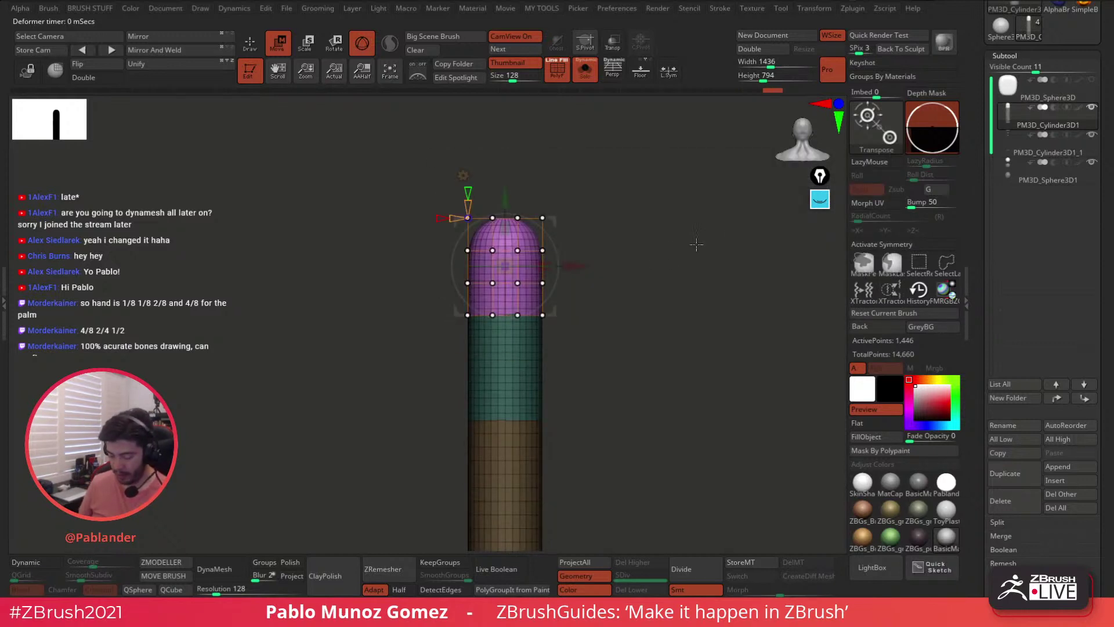
pyautogui.moveTo(696, 244); pyautogui.dragTo(603, 329)
pyautogui.click(640, 70)
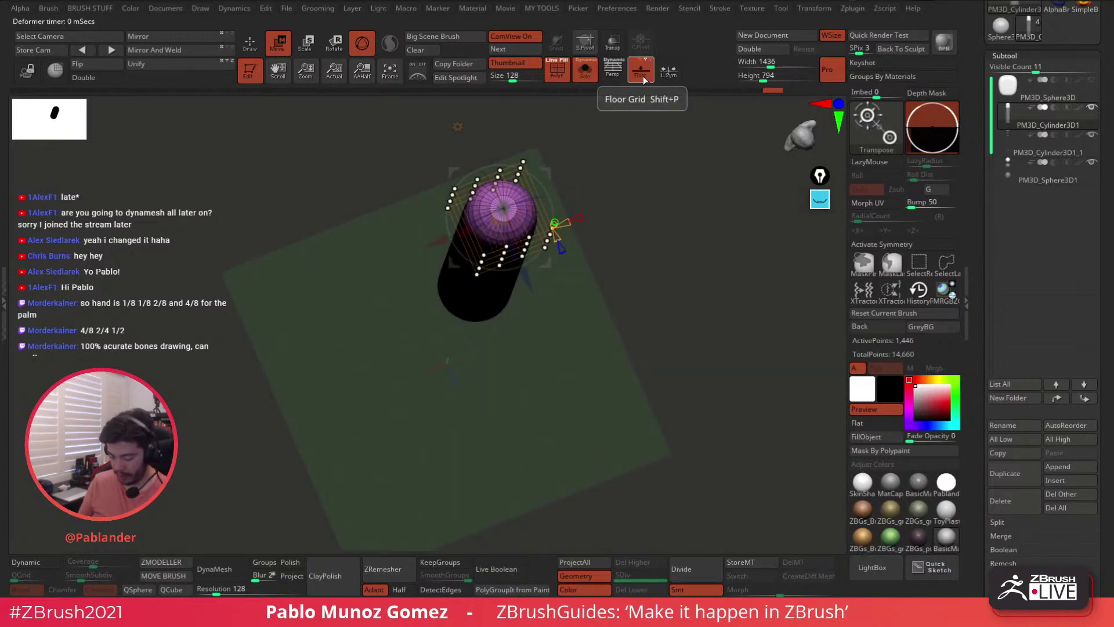
pyautogui.click(640, 70)
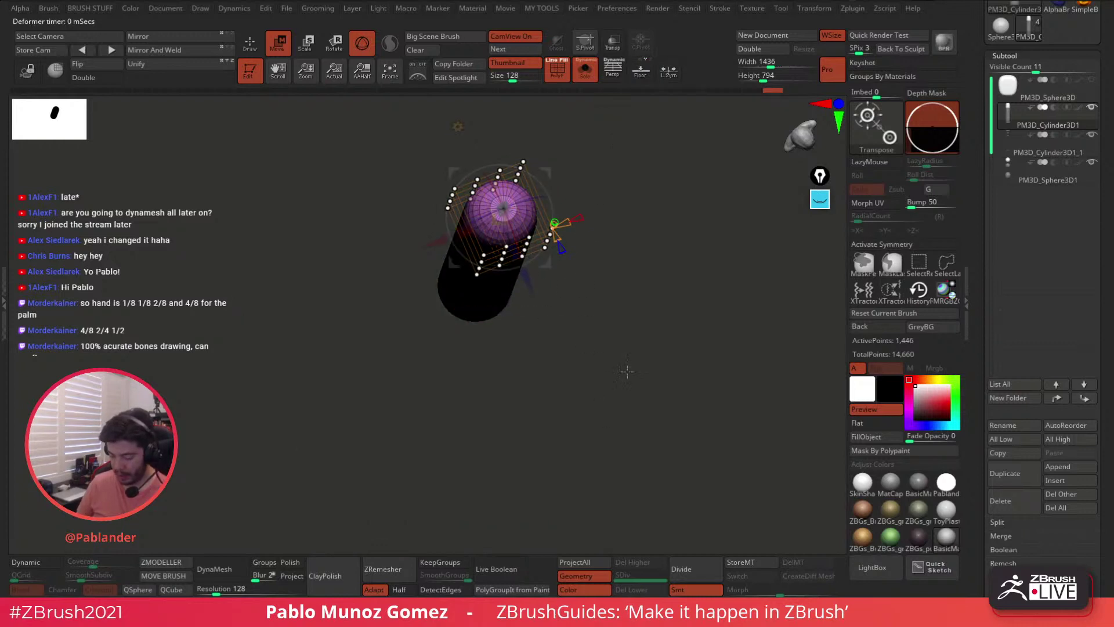
# - Set the cage resolution to three points in height, three across the width and four in depth, working from the side view
pyautogui.keyDown('shift'); pyautogui.moveTo(565, 281); pyautogui.dragTo(623, 250); pyautogui.keyUp('shift')
pyautogui.moveTo(612, 198); pyautogui.dragTo(631, 182)
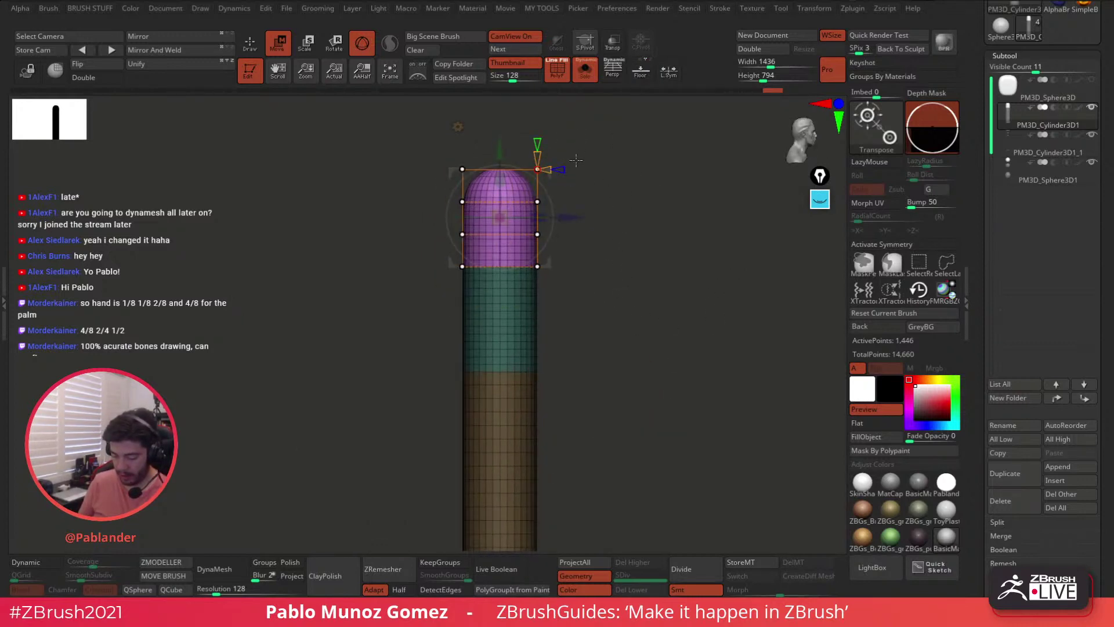
pyautogui.moveTo(577, 148); pyautogui.dragTo(546, 153)
pyautogui.keyDown('shift'); pyautogui.moveTo(587, 211); pyautogui.dragTo(666, 271); pyautogui.keyUp('shift')
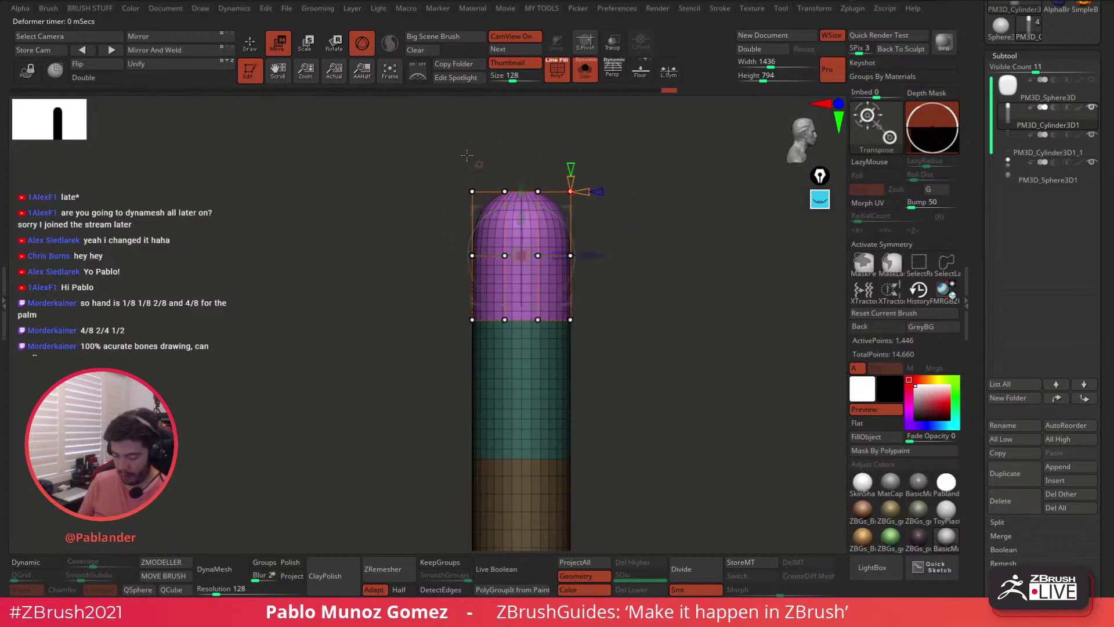
# - Select the cage's upper points in the side view and reposition them to give the fingertip an asymmetric slope
pyautogui.keyDown('ctrl'); pyautogui.moveTo(448, 156); pyautogui.dragTo(531, 230); pyautogui.keyUp('ctrl')
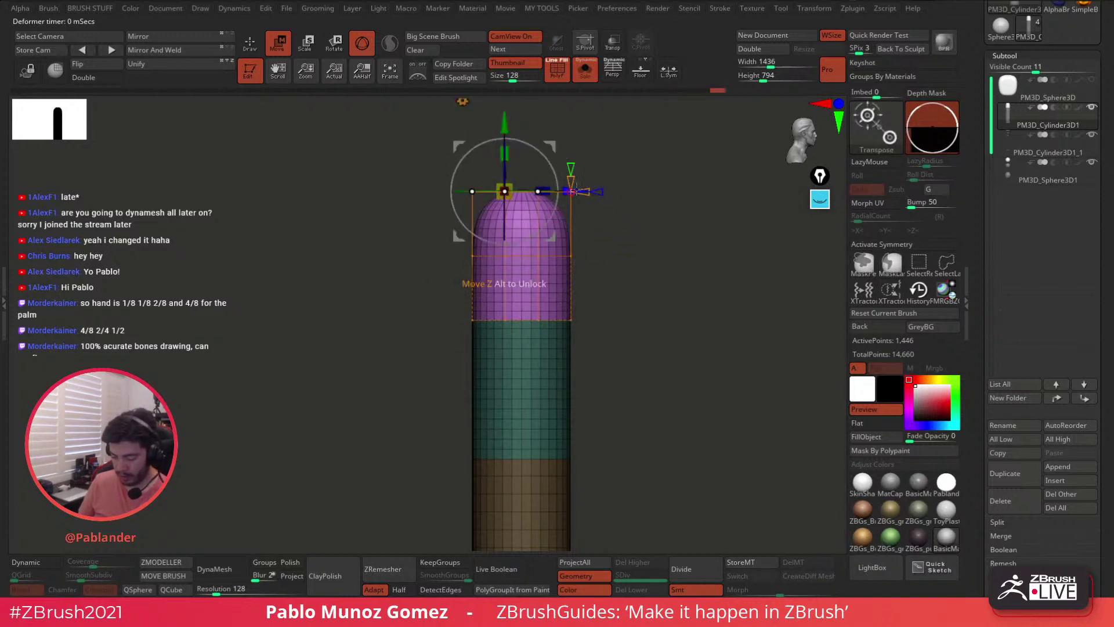
pyautogui.moveTo(543, 188)
pyautogui.mouseDown()
pyautogui.moveTo(521, 187)
pyautogui.moveTo(558, 188)
pyautogui.moveTo(519, 153)
pyautogui.moveTo(533, 177)
pyautogui.moveTo(563, 140)
pyautogui.mouseUp()
pyautogui.keyDown('ctrl'); pyautogui.click(637, 171); pyautogui.keyUp('ctrl')
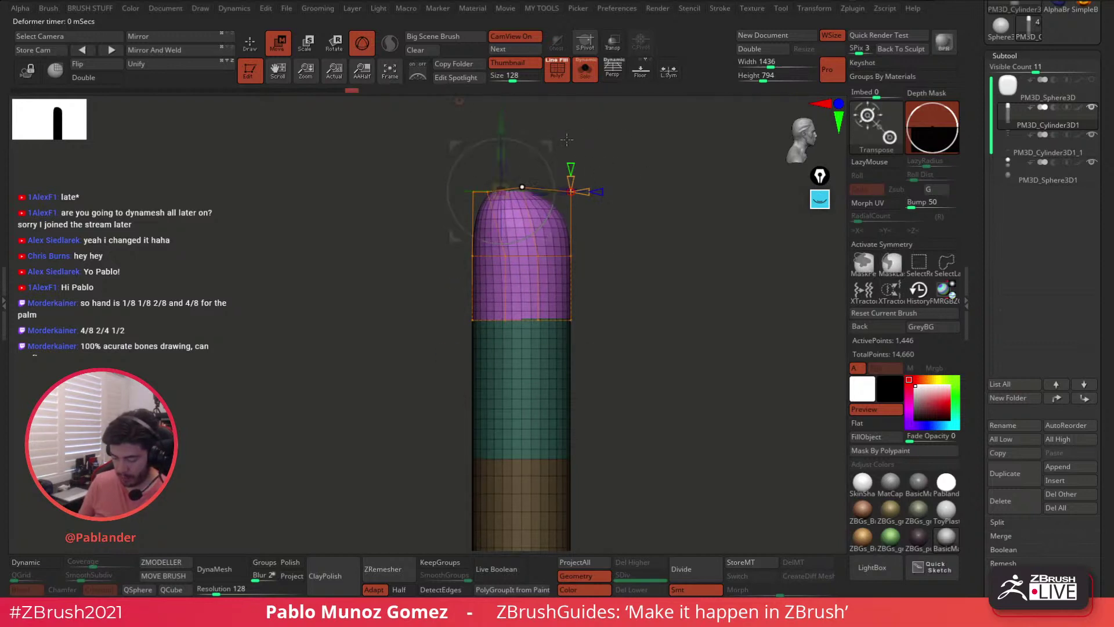
# - Check the sloped fingertip in Draw mode from the side and front and accept the Deformer Soft shape
pyautogui.press('q')
pyautogui.moveTo(690, 277)
pyautogui.mouseDown()
pyautogui.moveTo(642, 264)
pyautogui.moveTo(661, 355)
pyautogui.moveTo(651, 264)
pyautogui.moveTo(640, 271)
pyautogui.moveTo(684, 267)
pyautogui.mouseUp()
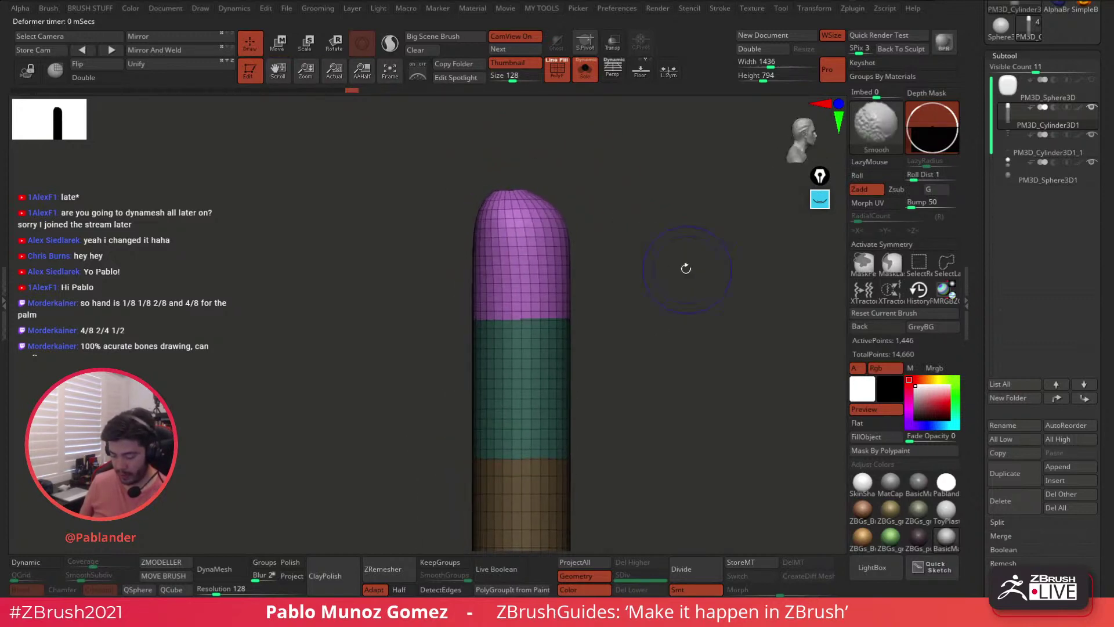
pyautogui.moveTo(607, 294)
pyautogui.mouseDown()
pyautogui.moveTo(636, 286)
pyautogui.moveTo(622, 246)
pyautogui.mouseUp()
pyautogui.press('w')
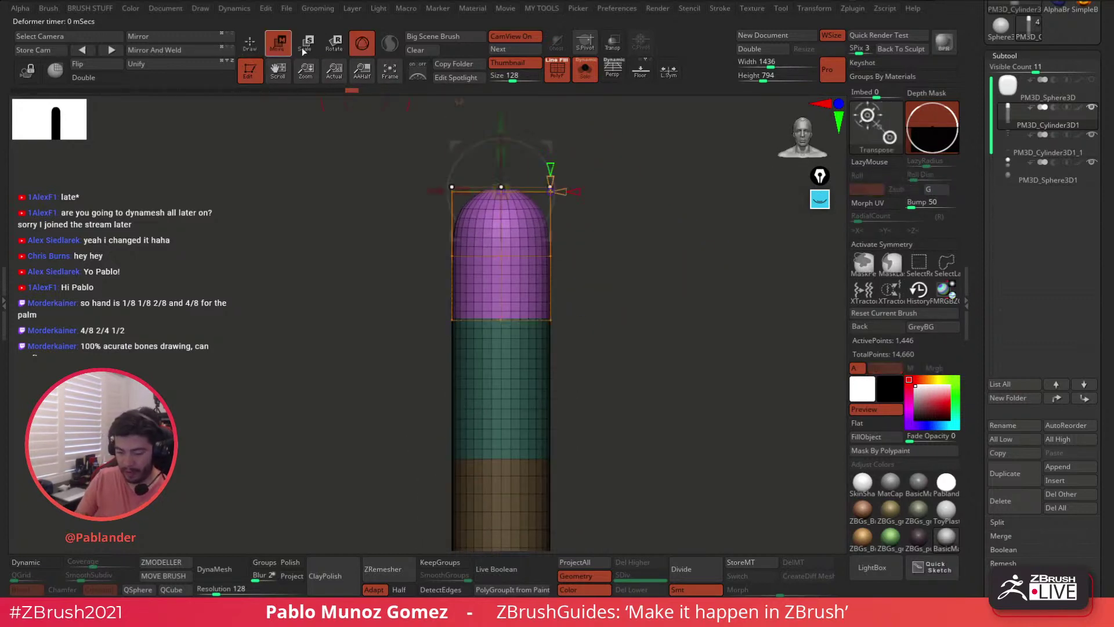
pyautogui.keyDown('alt'); pyautogui.moveTo(616, 188); pyautogui.dragTo(633, 245); pyautogui.keyUp('alt')
pyautogui.click(474, 158)
pyautogui.click(667, 157)
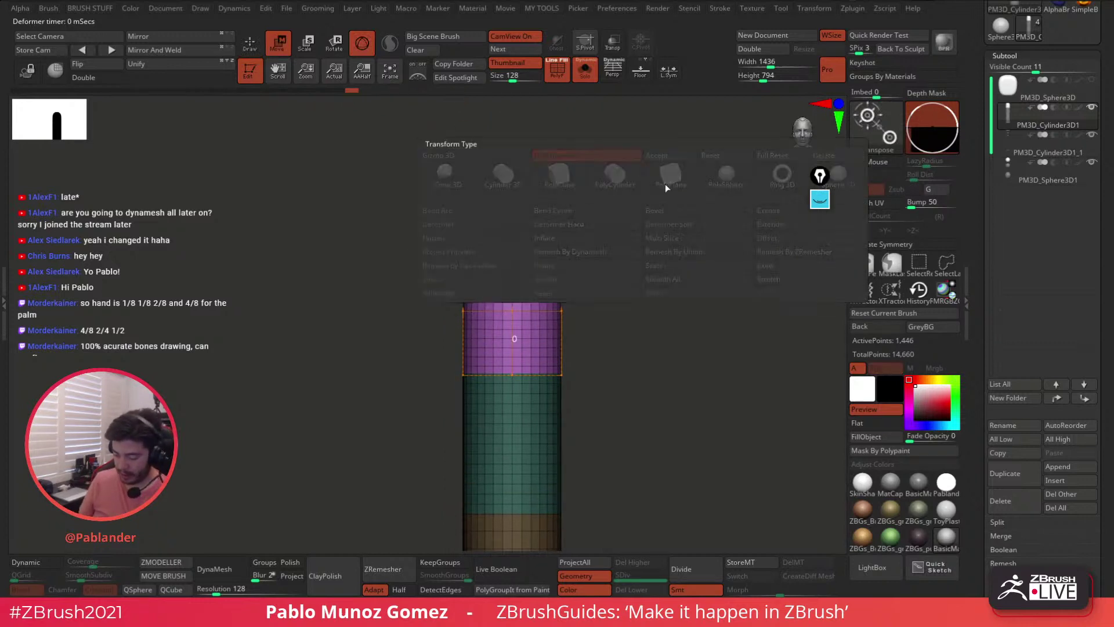
# - Return to Draw mode, enable X symmetry and smooth the rounded end of the fingertip
pyautogui.keyDown('alt'); pyautogui.moveTo(675, 328); pyautogui.dragTo(675, 272); pyautogui.keyUp('alt')
pyautogui.press('q')
pyautogui.keyDown('alt'); pyautogui.moveTo(637, 346); pyautogui.dragTo(629, 299); pyautogui.keyUp('alt')
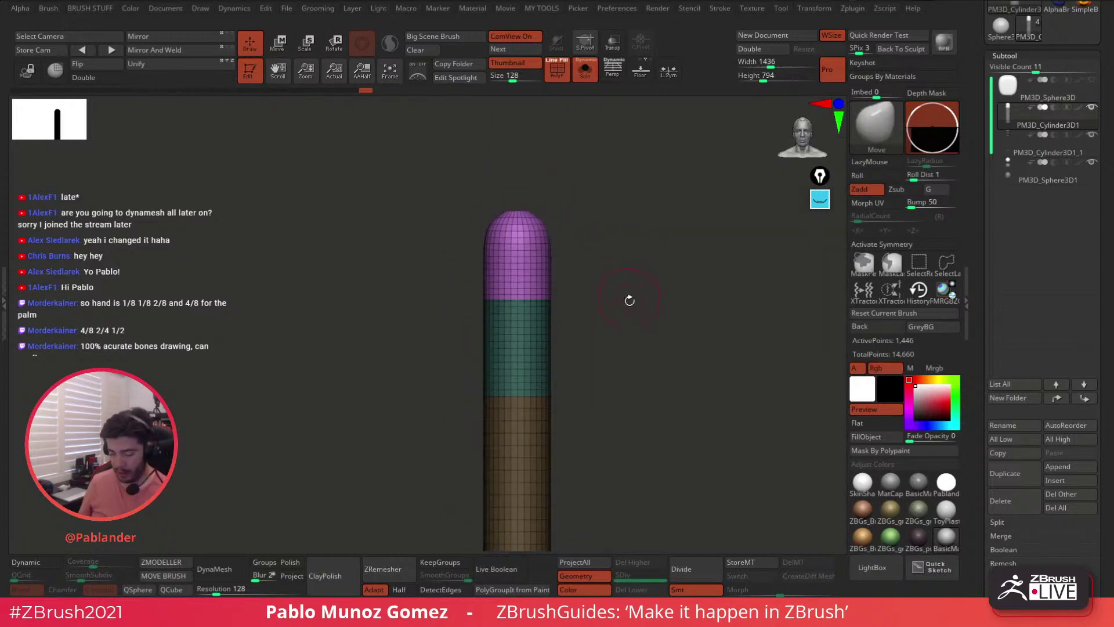
pyautogui.keyDown('alt'); pyautogui.moveTo(619, 380); pyautogui.dragTo(614, 337); pyautogui.keyUp('alt')
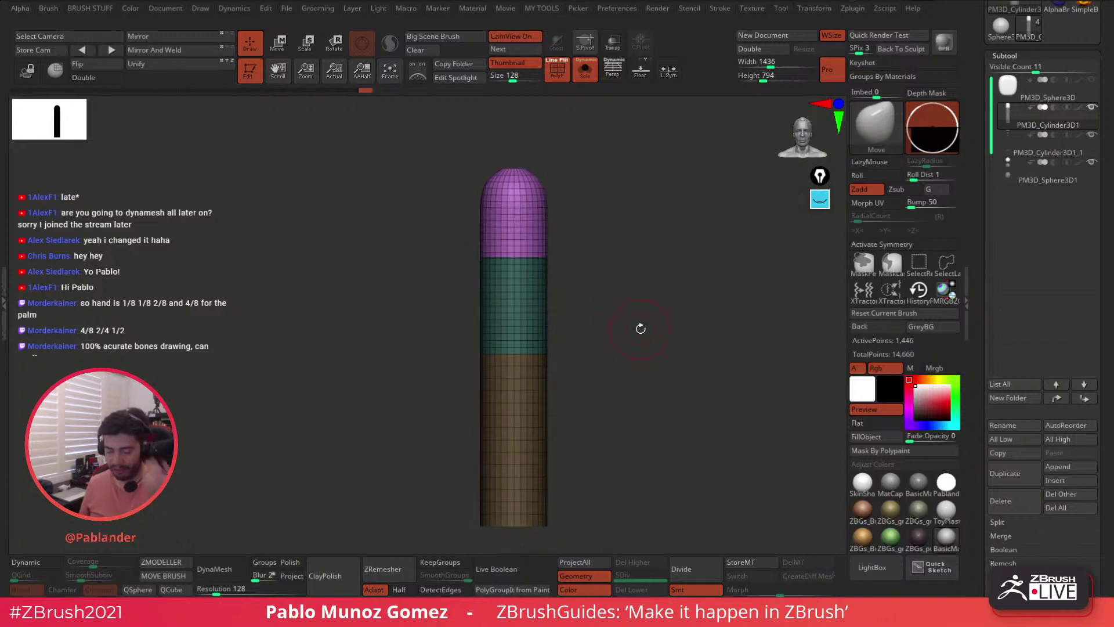
pyautogui.moveTo(641, 296); pyautogui.dragTo(639, 303)
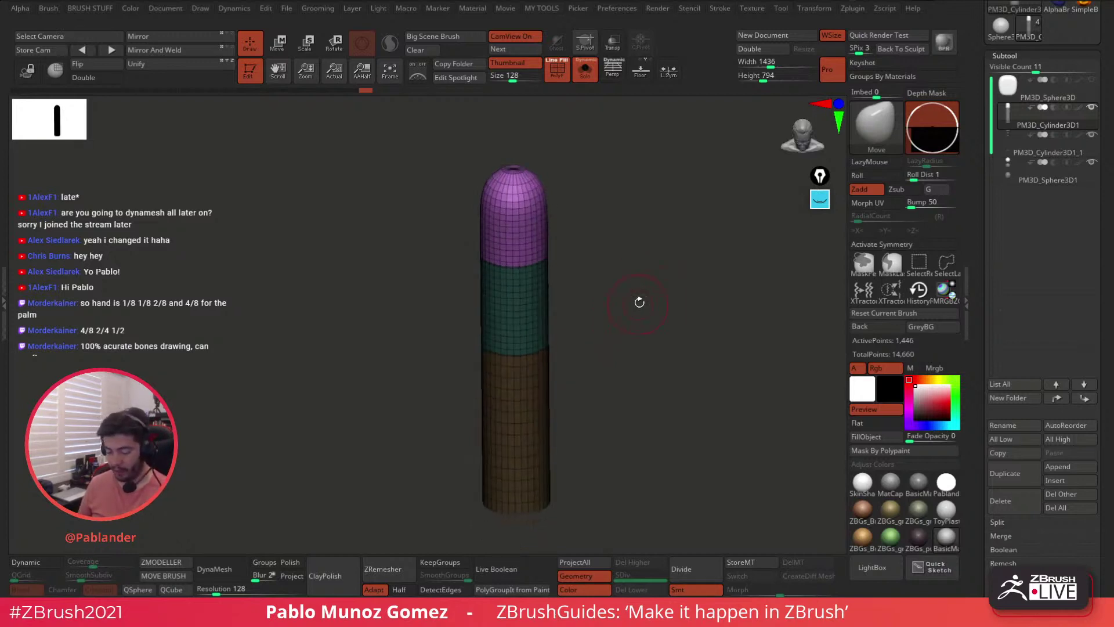
pyautogui.click(913, 239)
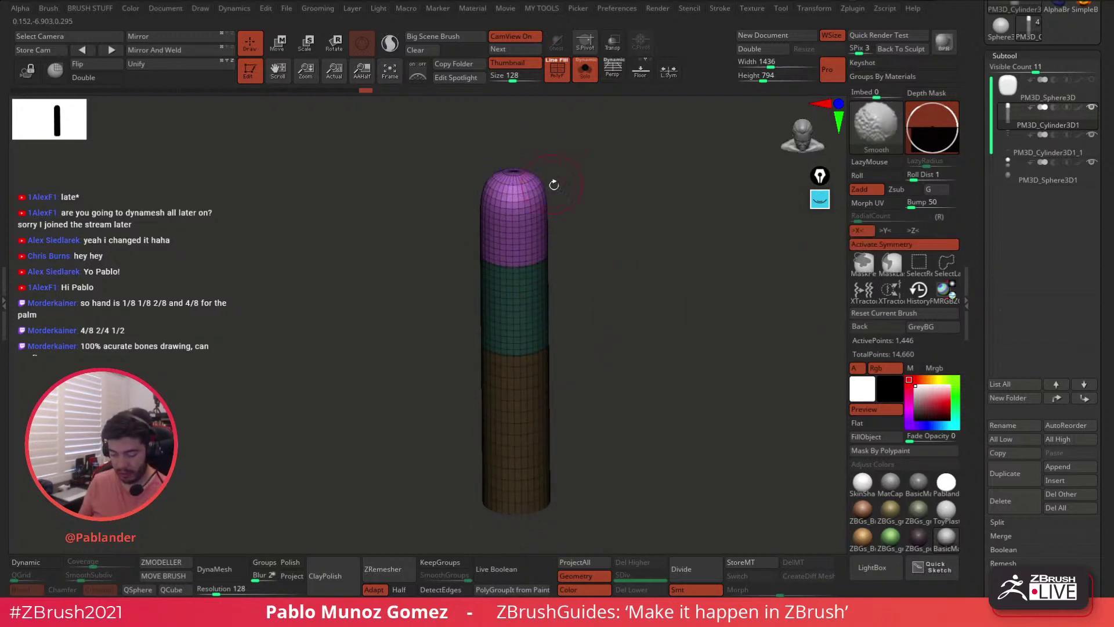
pyautogui.keyDown('shift'); pyautogui.moveTo(554, 184); pyautogui.dragTo(560, 190); pyautogui.keyUp('shift')
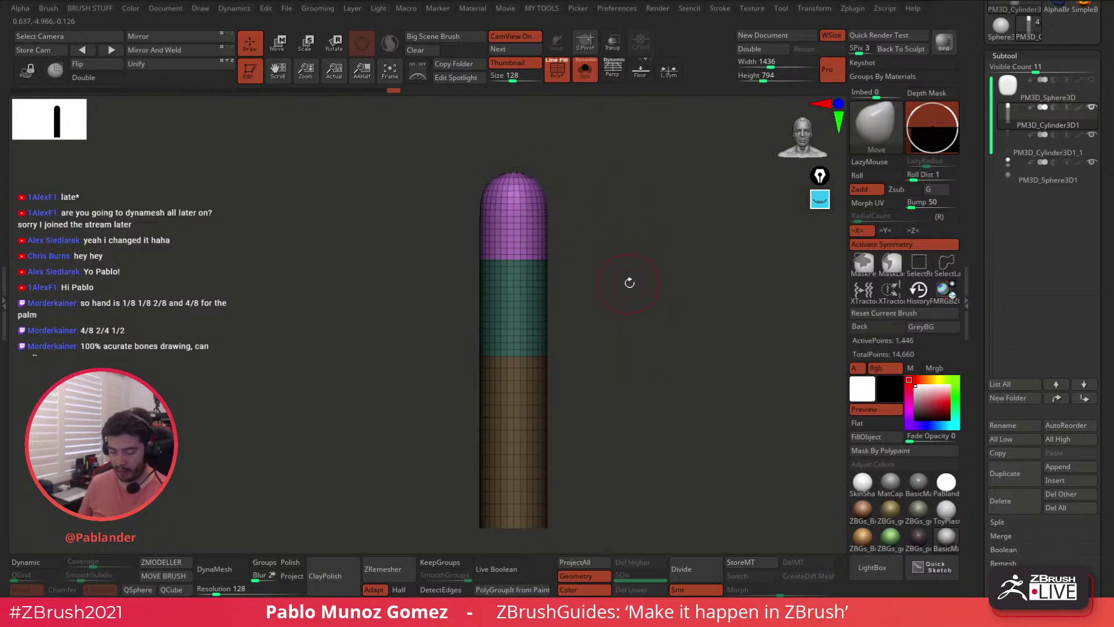
pyautogui.moveTo(639, 329)
pyautogui.keyDown('alt'); pyautogui.mouseDown()
pyautogui.moveTo(634, 296)
pyautogui.moveTo(621, 334)
pyautogui.mouseUp(); pyautogui.keyUp('alt')
pyautogui.moveTo(598, 253)
pyautogui.mouseDown()
pyautogui.moveTo(603, 266)
pyautogui.moveTo(597, 257)
pyautogui.moveTo(631, 251)
pyautogui.moveTo(632, 265)
pyautogui.moveTo(611, 274)
pyautogui.mouseUp()
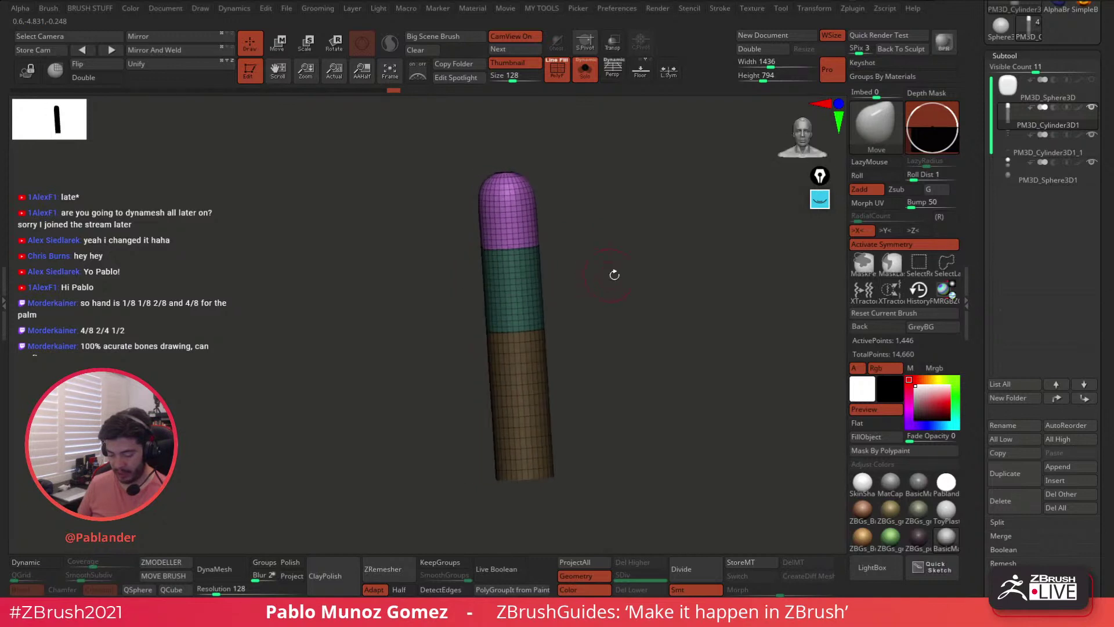
# - Clear the mask from the finger's middle and base segments
pyautogui.moveTo(582, 189); pyautogui.dragTo(687, 346)
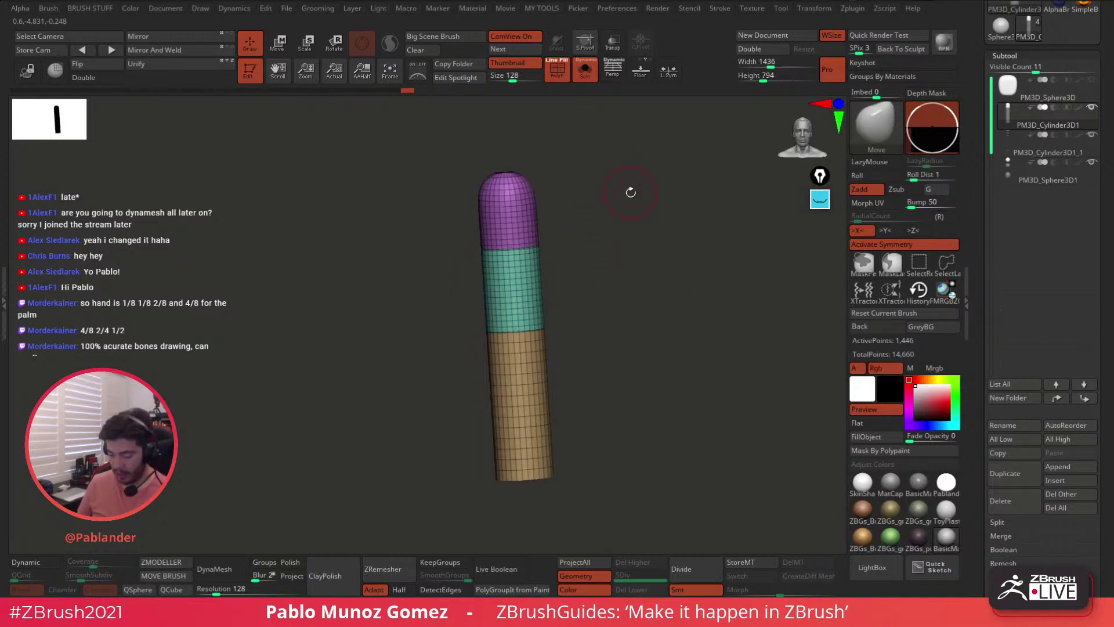
pyautogui.moveTo(632, 194); pyautogui.dragTo(641, 199)
pyautogui.press('m')
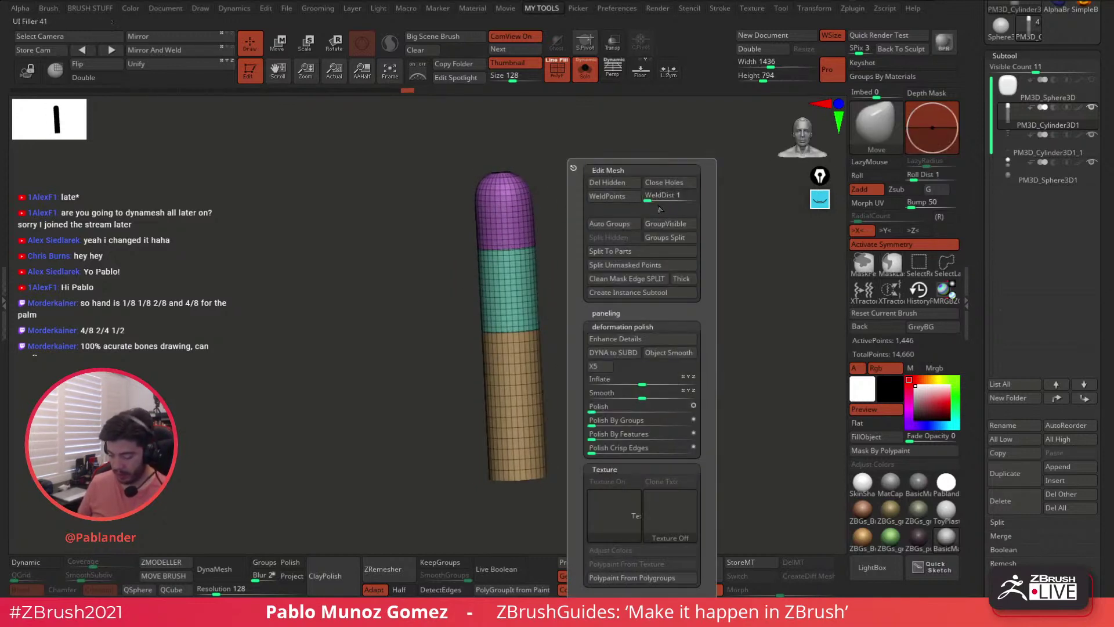
# - Try rounding the three finger segments with the gizmo's Smooth deformer
pyautogui.click(271, 45)
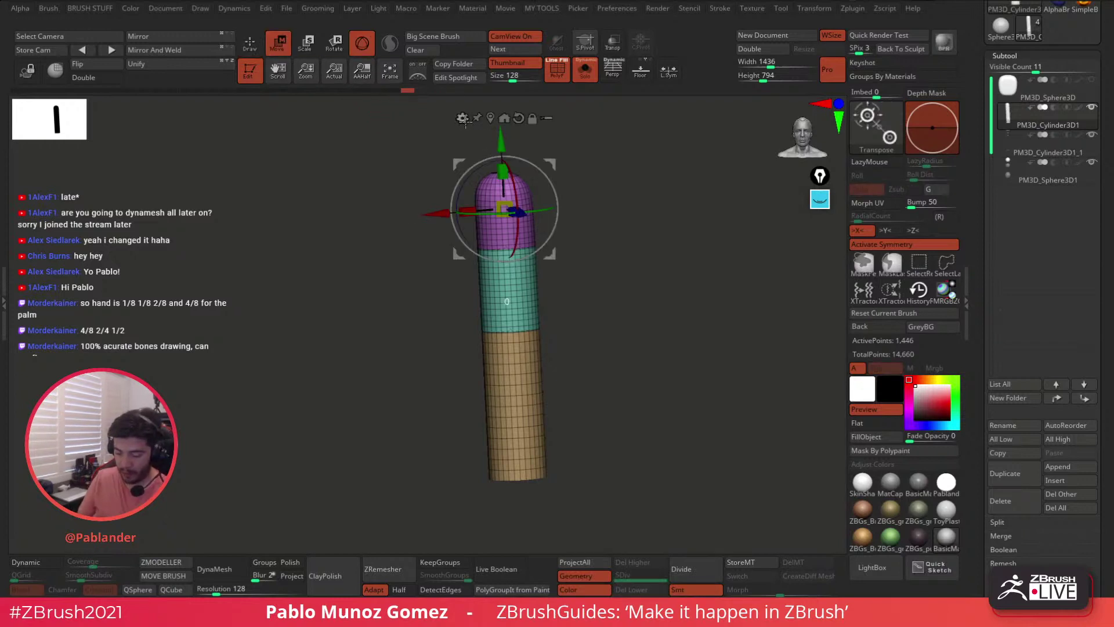
pyautogui.click(462, 118)
pyautogui.click(615, 225)
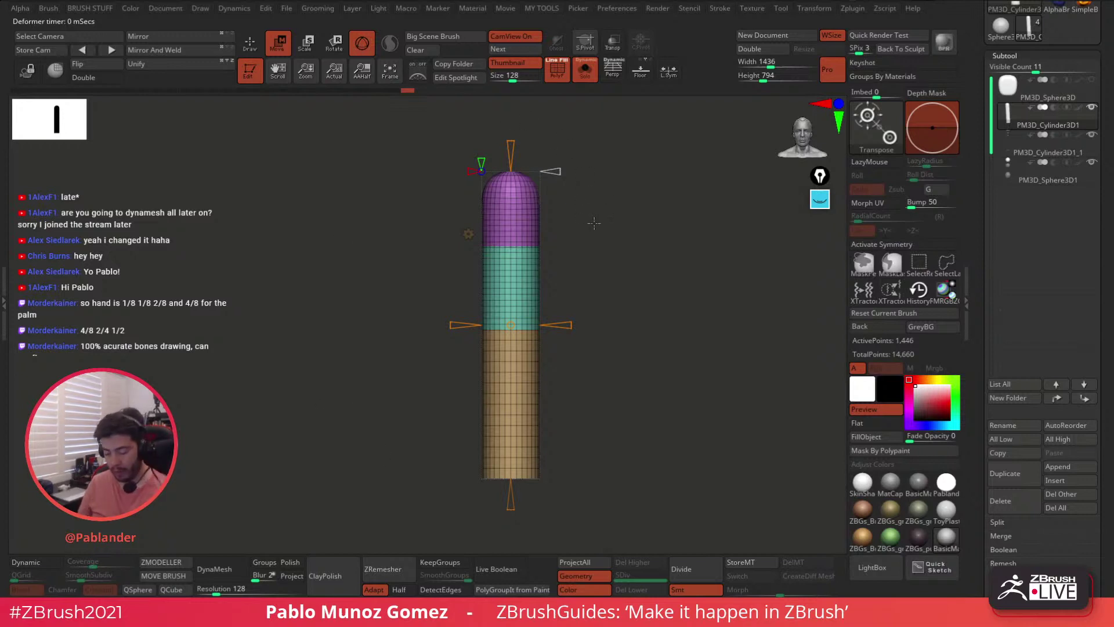
pyautogui.moveTo(580, 203); pyautogui.dragTo(596, 215)
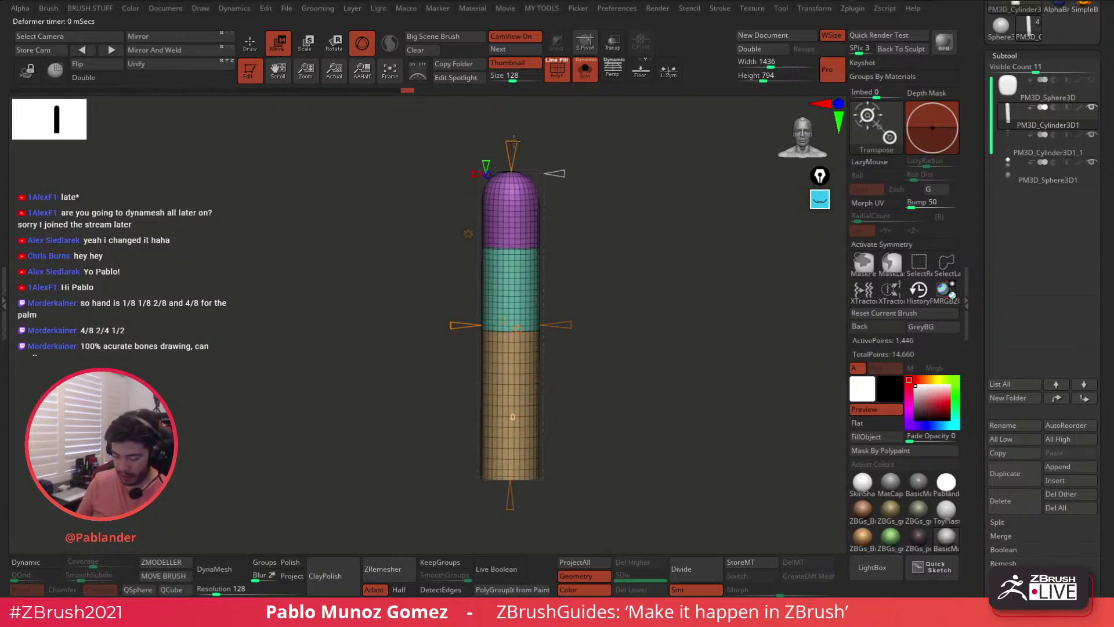
pyautogui.moveTo(513, 140); pyautogui.dragTo(512, 129)
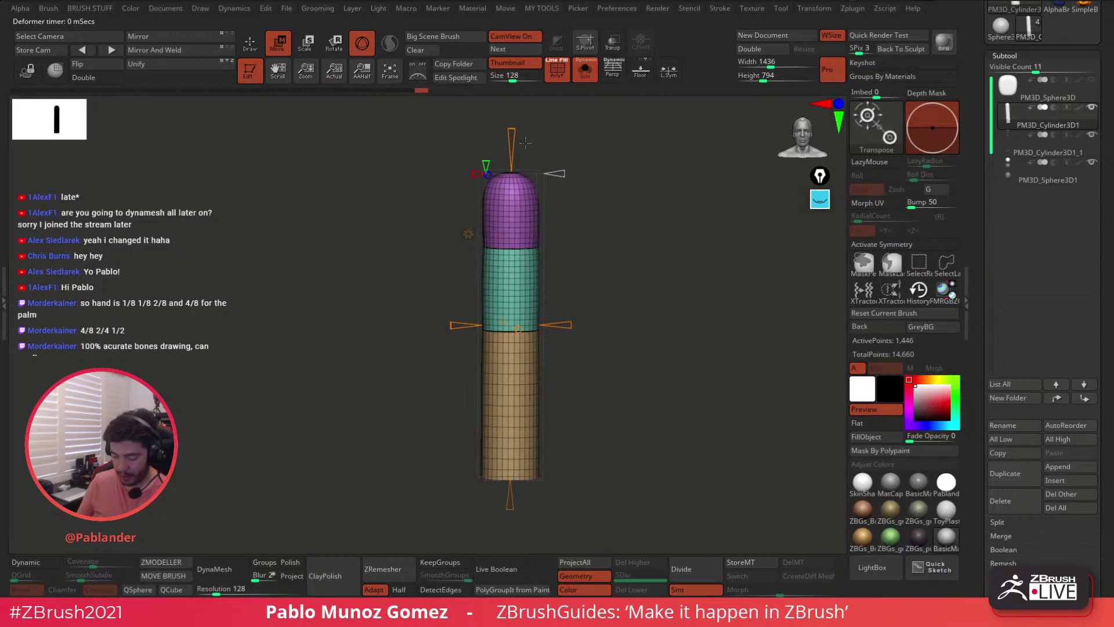
pyautogui.moveTo(518, 498); pyautogui.dragTo(510, 524)
pyautogui.moveTo(562, 173); pyautogui.dragTo(570, 173)
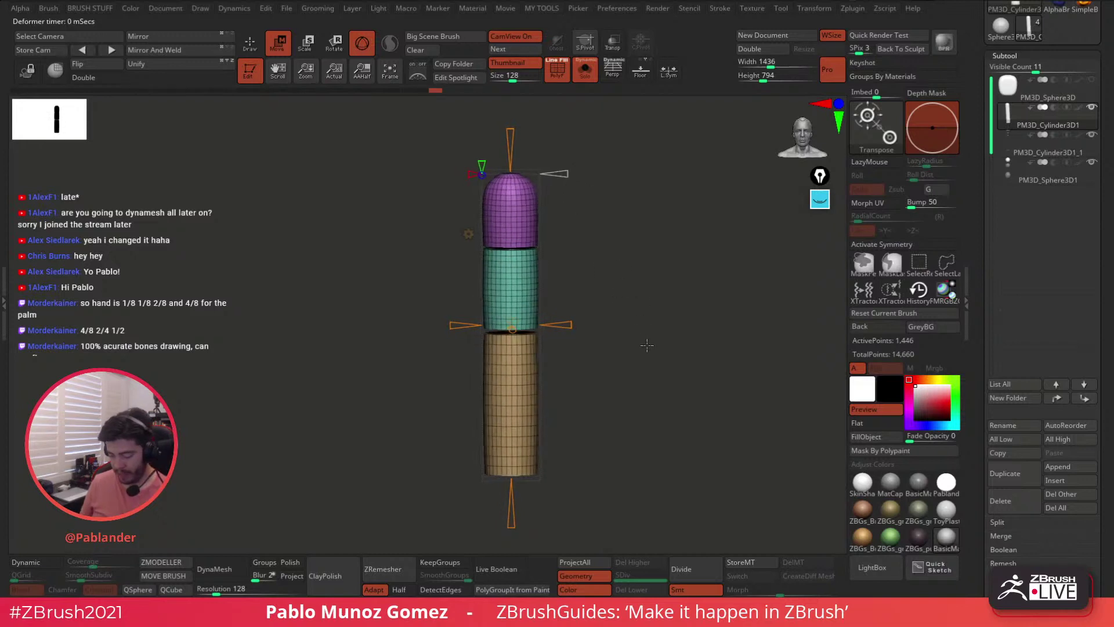
pyautogui.moveTo(689, 335); pyautogui.dragTo(585, 281)
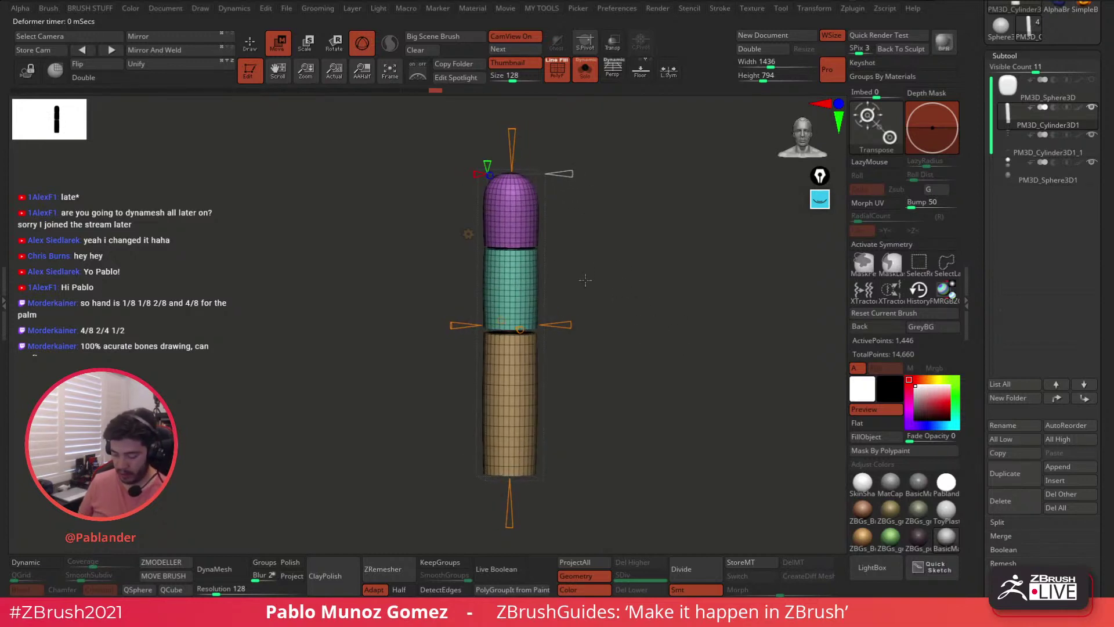
pyautogui.click(468, 233)
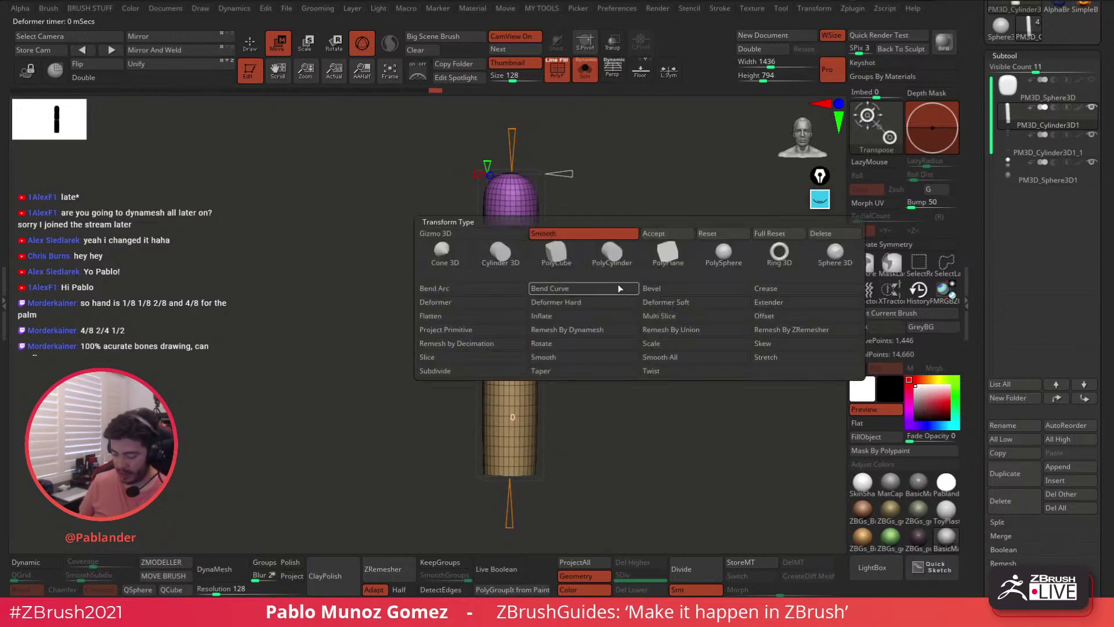
pyautogui.click(823, 235)
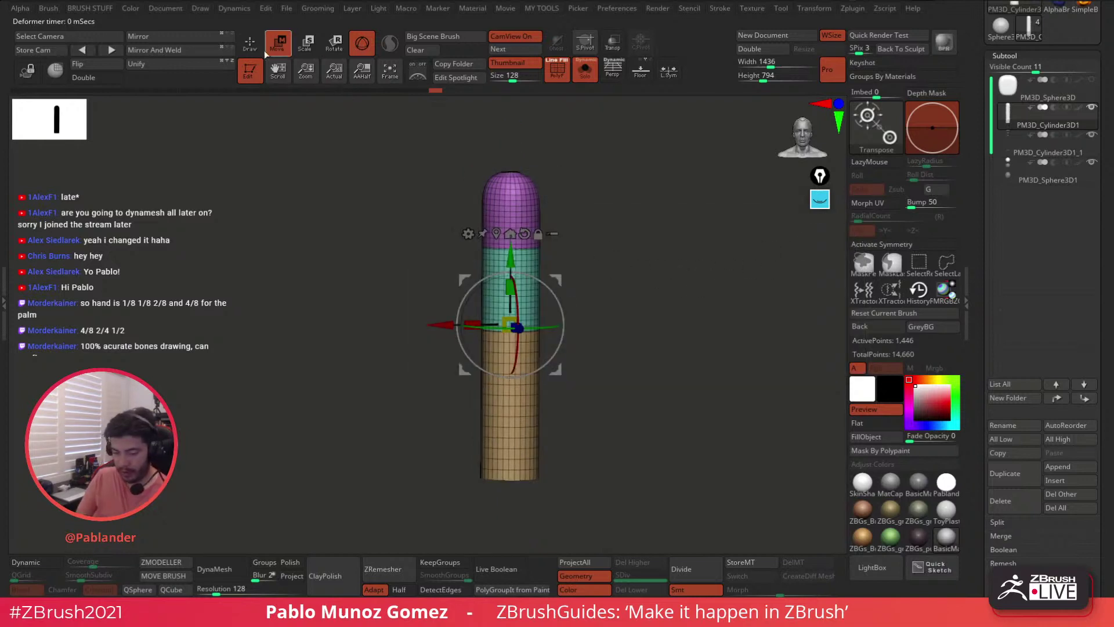
# - Return to Draw mode and apply a positive Smooth deformation to soften the end edges of the three finger segments
pyautogui.press('q')
pyautogui.press('2')
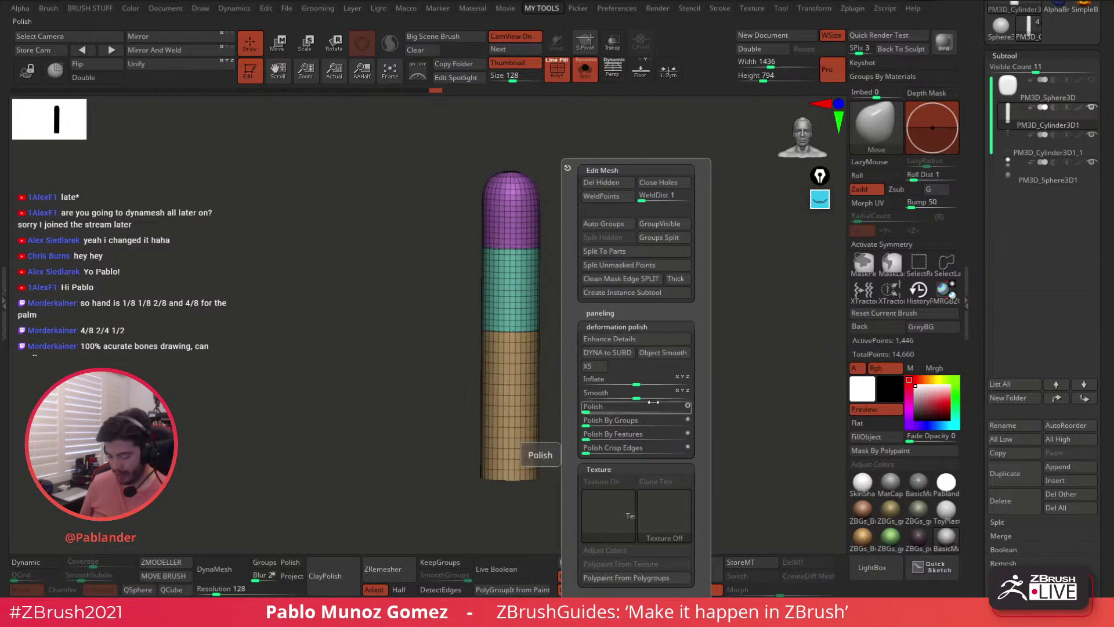
pyautogui.moveTo(638, 396); pyautogui.dragTo(668, 397)
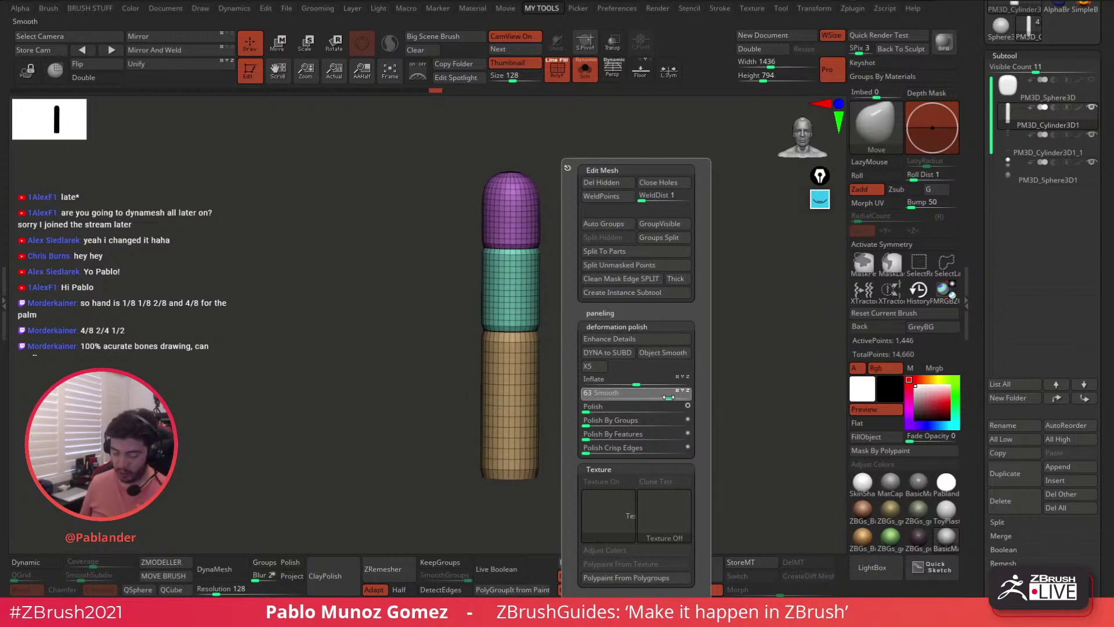
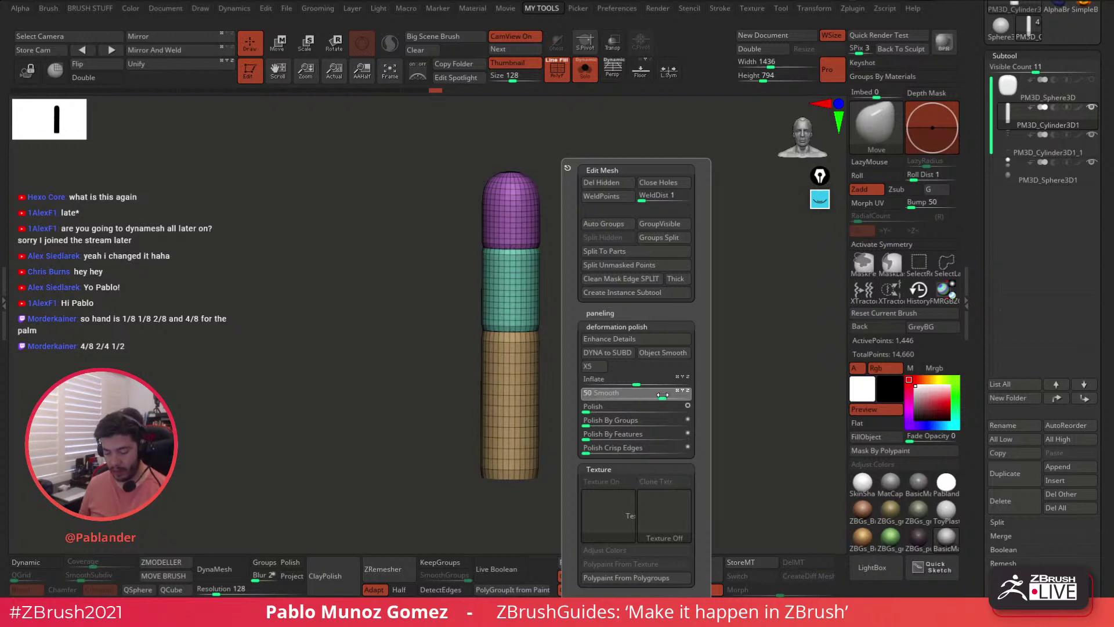
pyautogui.moveTo(662, 395); pyautogui.dragTo(655, 398)
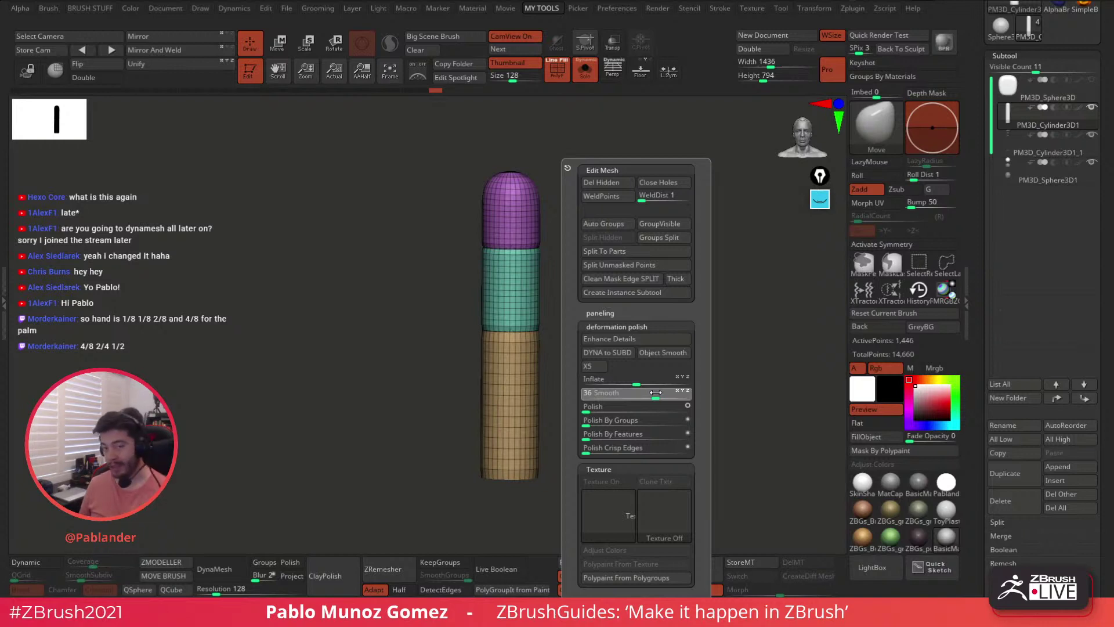
pyautogui.moveTo(658, 392); pyautogui.dragTo(650, 394)
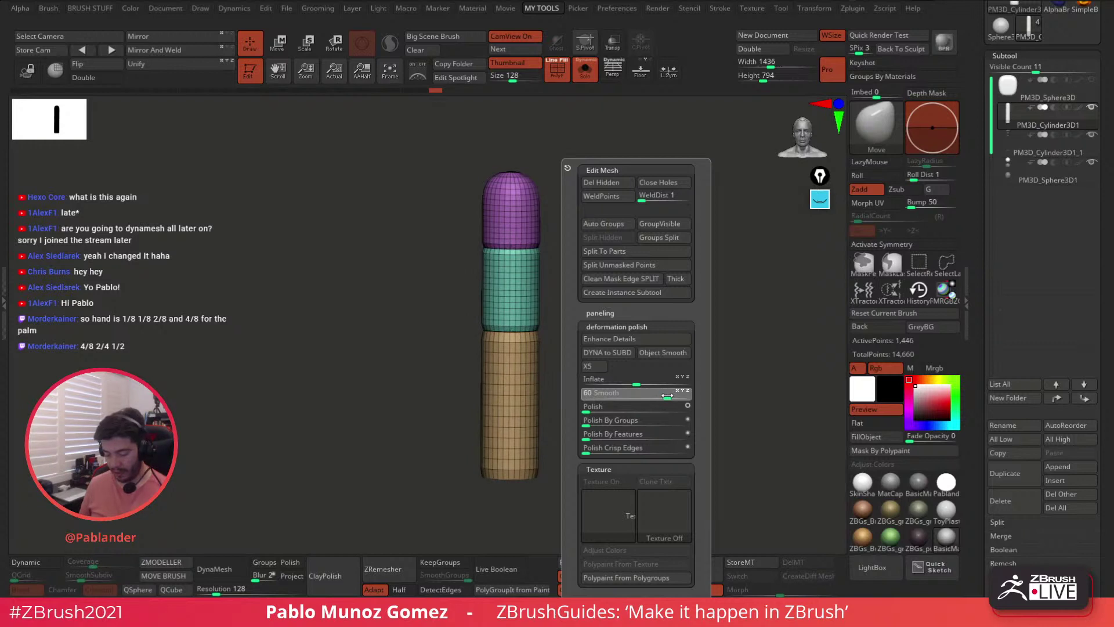
pyautogui.moveTo(667, 395); pyautogui.dragTo(645, 384)
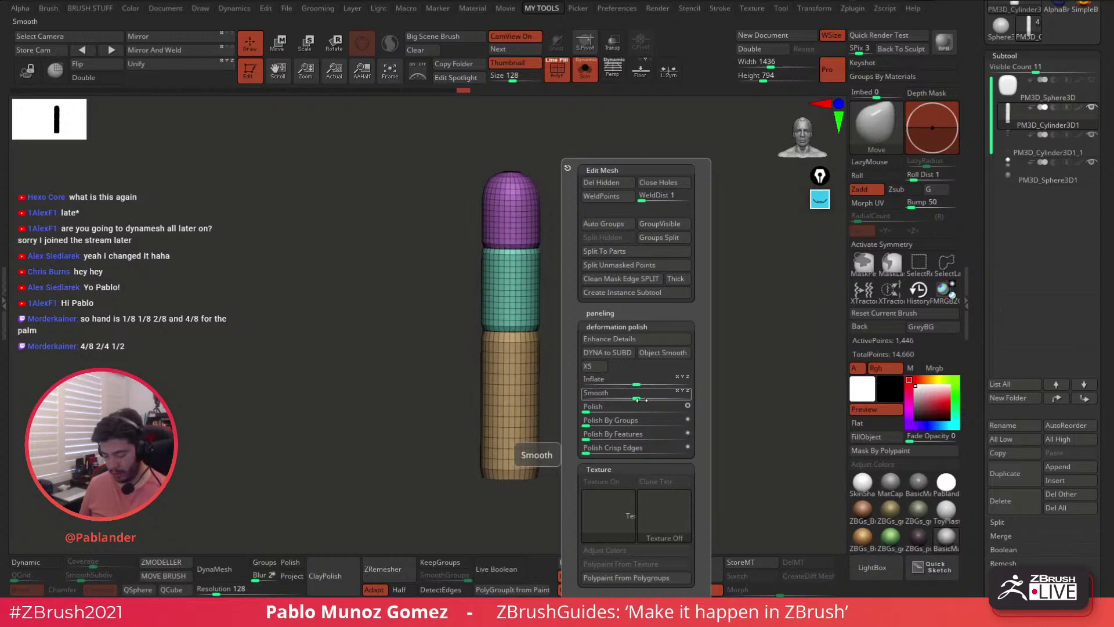
# - Try the Polish deformation on the finger segments and undo each attempt
pyautogui.moveTo(584, 408); pyautogui.dragTo(588, 410)
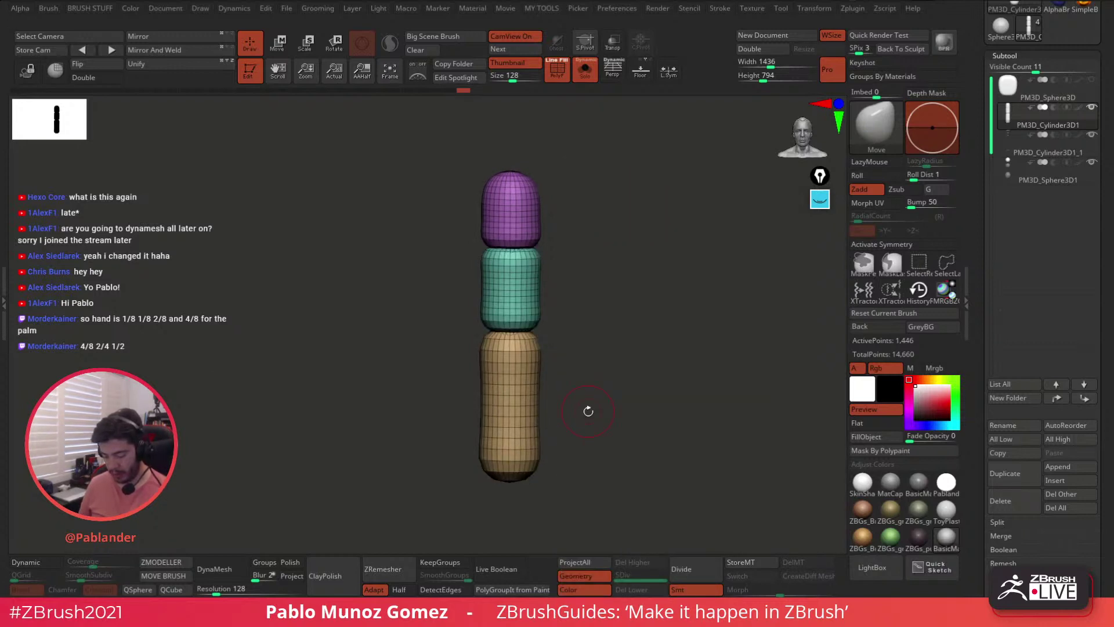
pyautogui.hotkey('ctrl', 'z')
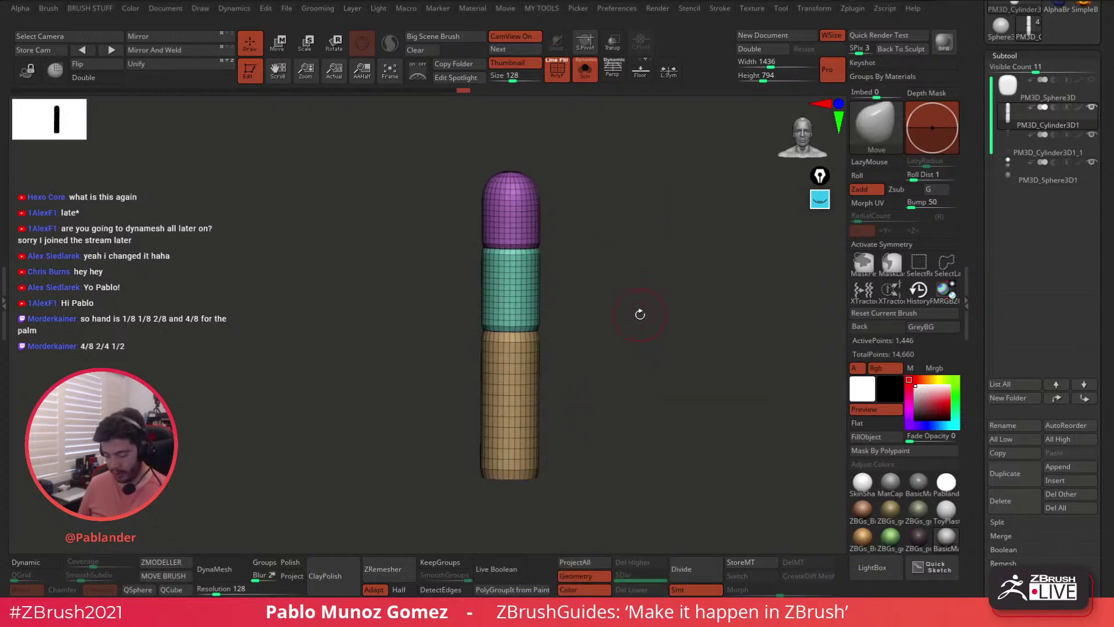
pyautogui.press('space')
pyautogui.moveTo(586, 408); pyautogui.dragTo(567, 420)
pyautogui.hotkey('ctrl', 'z')
pyautogui.press('space')
pyautogui.hotkey('ctrl', 'z')
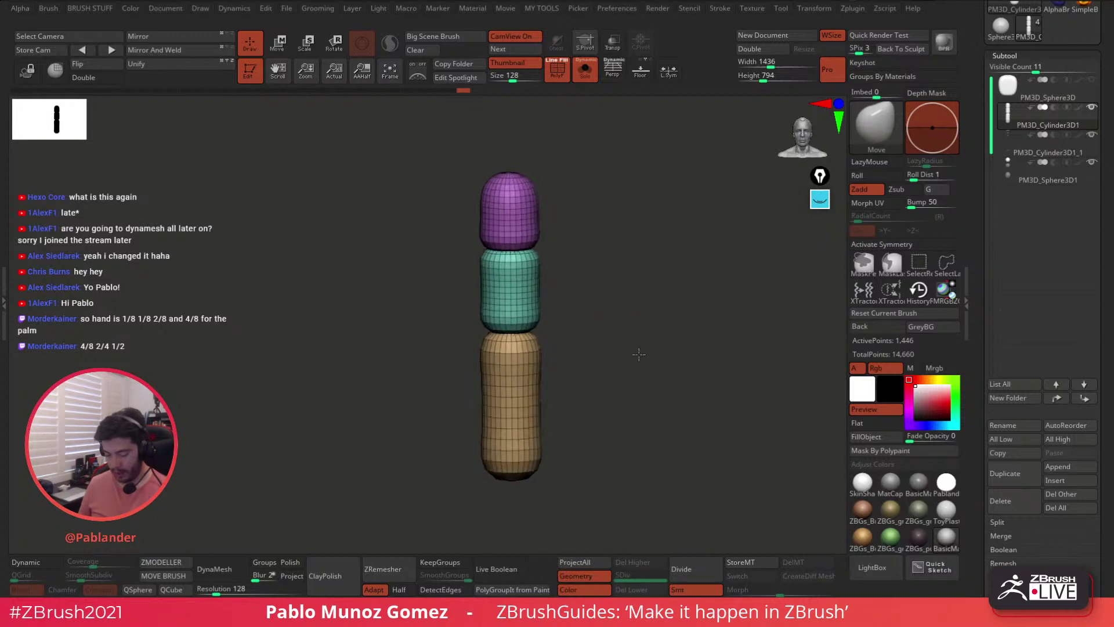
pyautogui.hotkey('ctrl', 'z')
# - Apply another Smooth deformation to round the segment ends further and view the finger from the side
pyautogui.press('space')
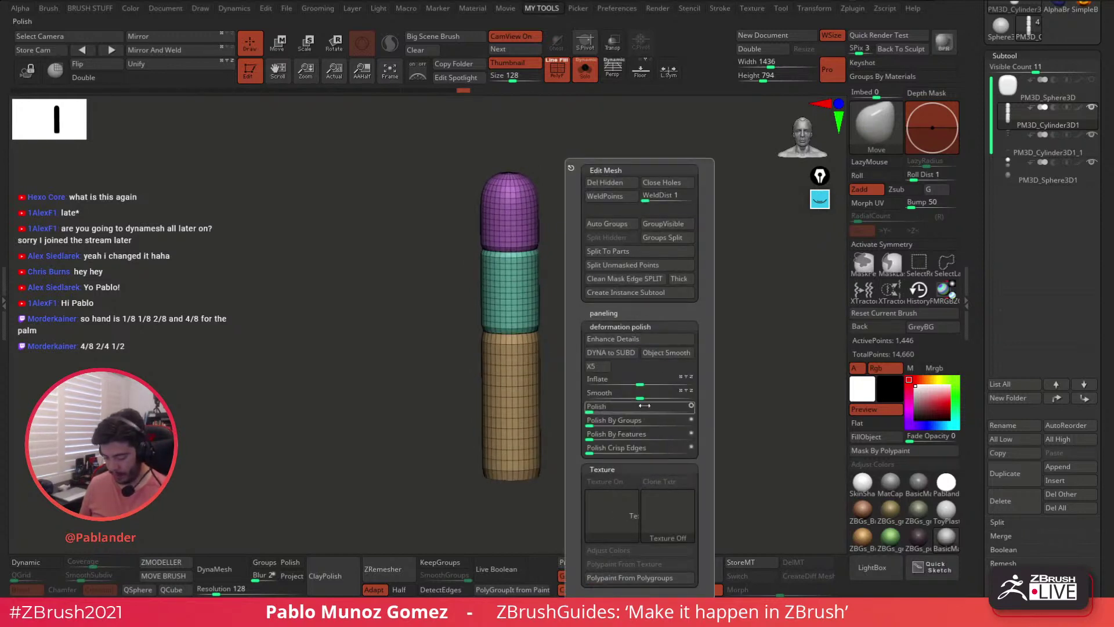
pyautogui.moveTo(639, 396); pyautogui.dragTo(662, 395)
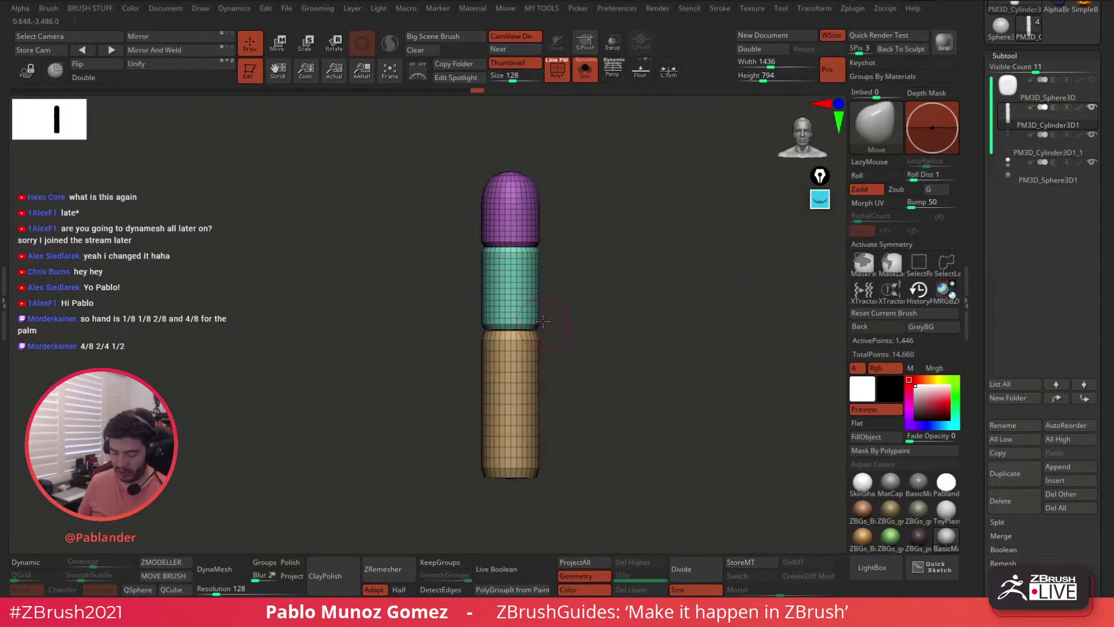
pyautogui.moveTo(630, 312); pyautogui.dragTo(652, 344)
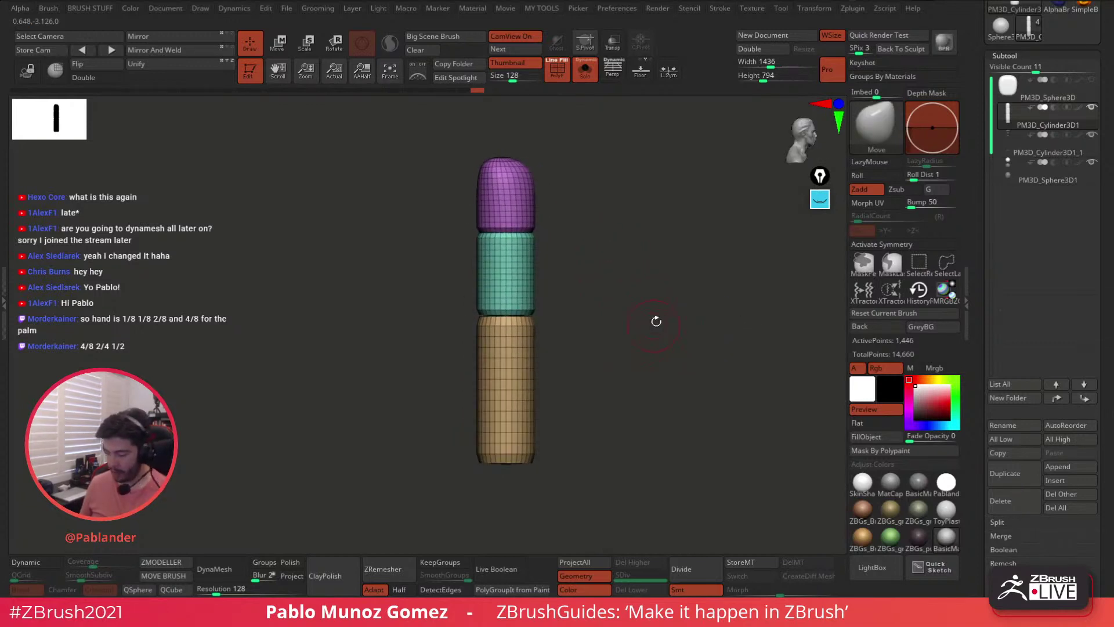
# - Turn off Solo, move the thin rod subtool PM3D_Cylinder3D1_1 to the start of the subtool list and hide it
pyautogui.hotkey('shift', 'ctrl', 's')
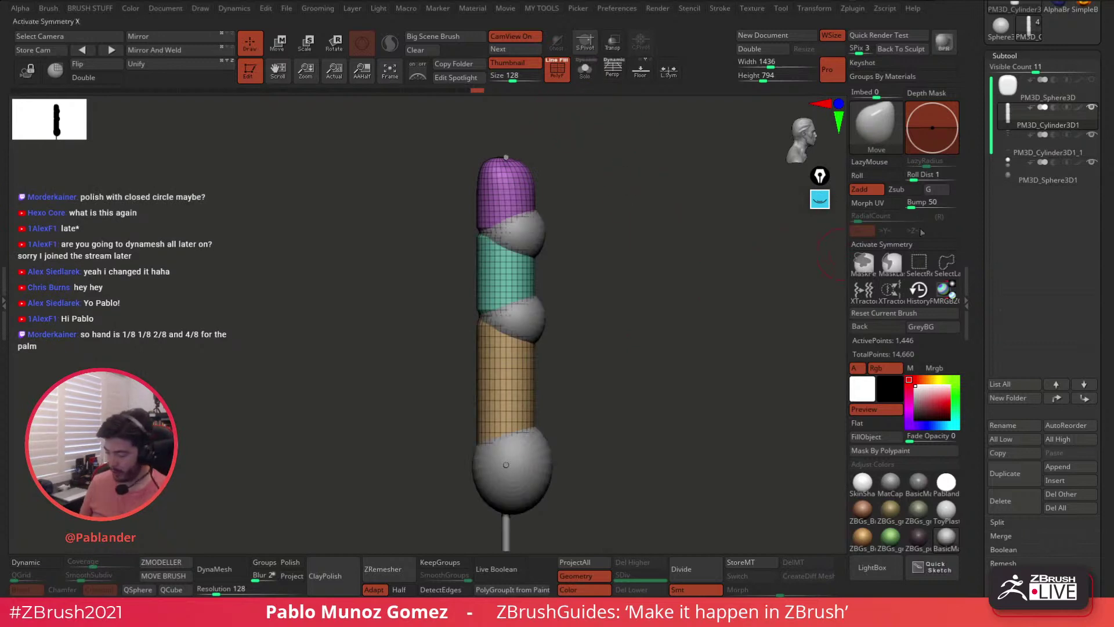
pyautogui.click(1057, 139)
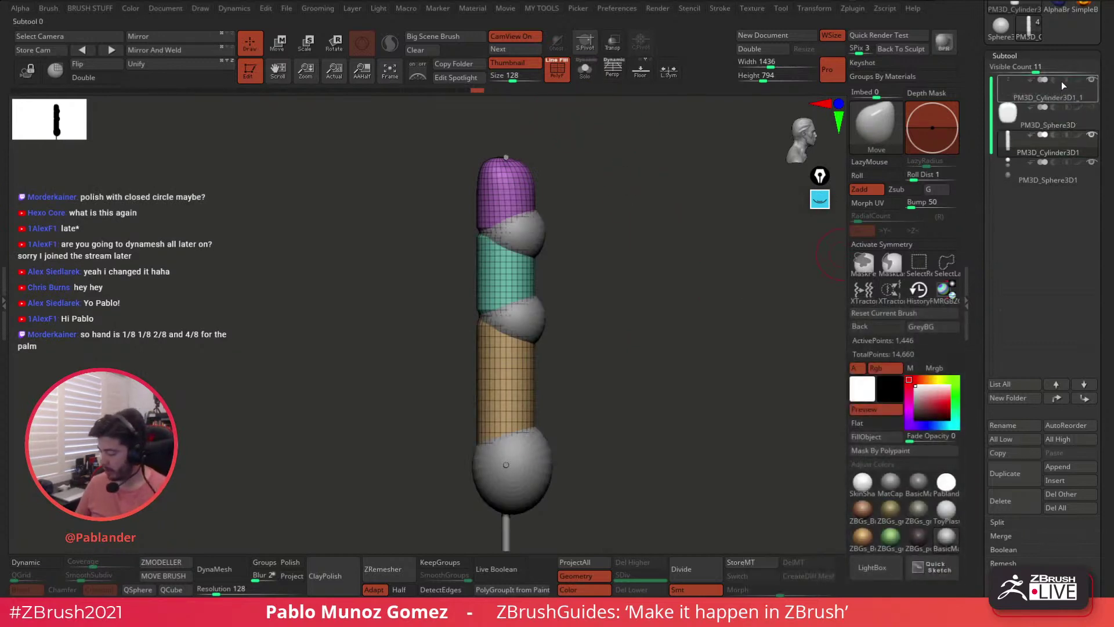
pyautogui.click(1092, 82)
pyautogui.moveTo(641, 258); pyautogui.dragTo(665, 274)
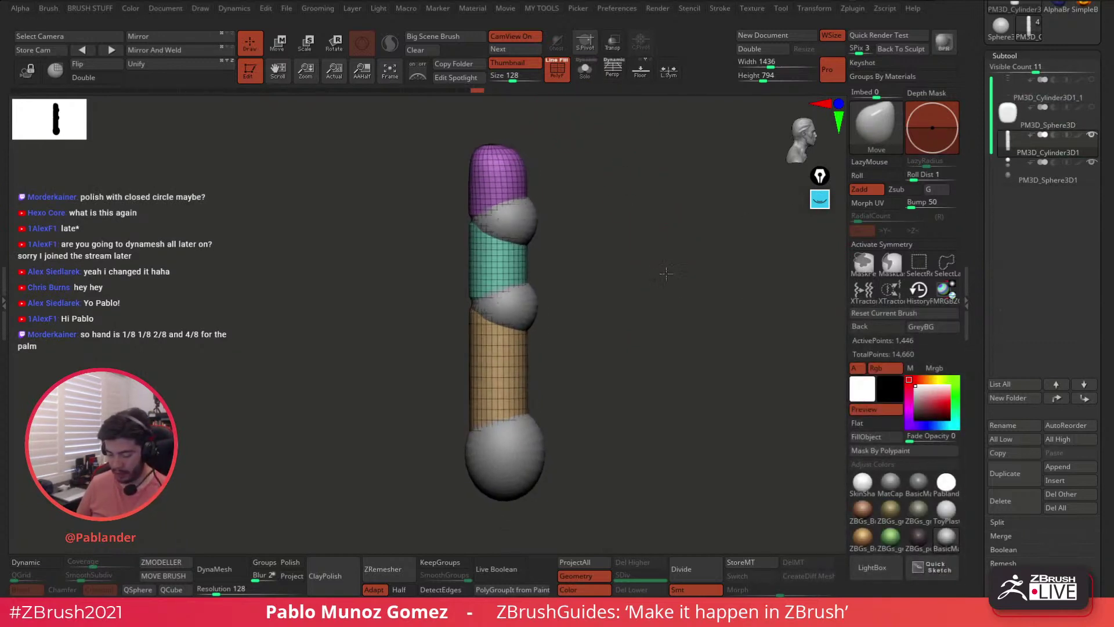
# - Select the PM3D_Sphere3D1 joint spheres, clear their mask and move them along the depth axis to the finger's opposite side
pyautogui.click(1050, 181)
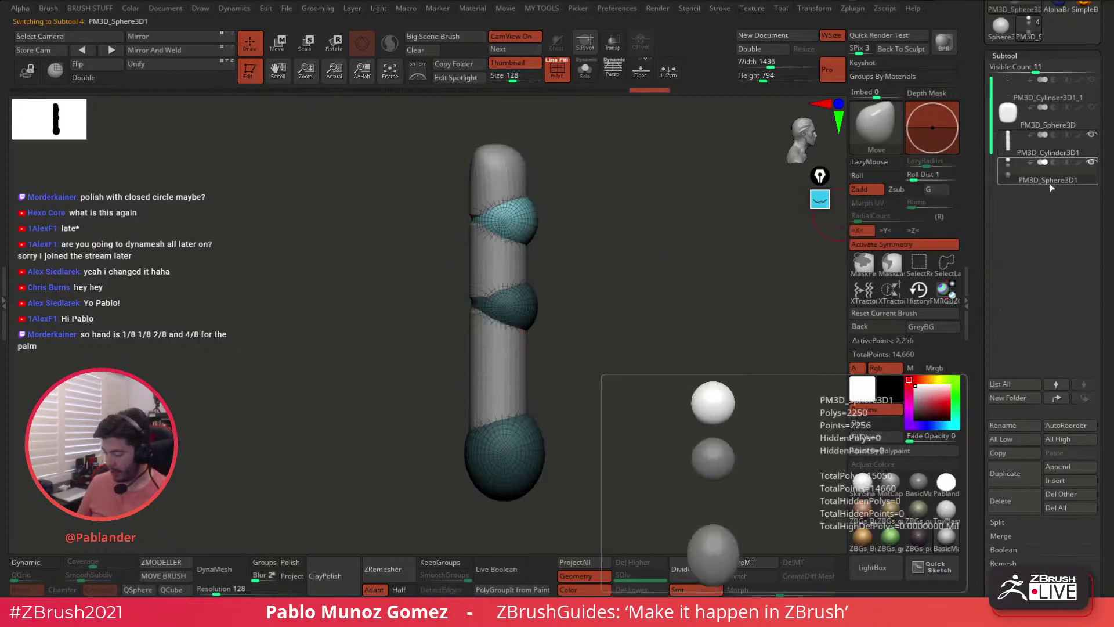
pyautogui.press('ctrl')
pyautogui.click(288, 51)
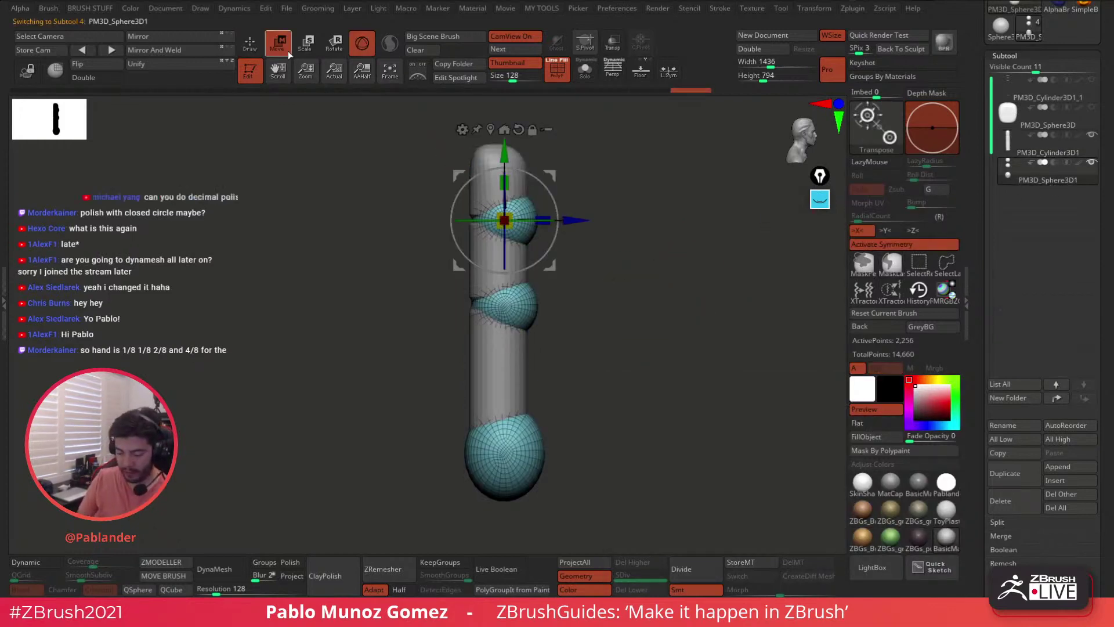
pyautogui.moveTo(579, 221); pyautogui.dragTo(556, 221)
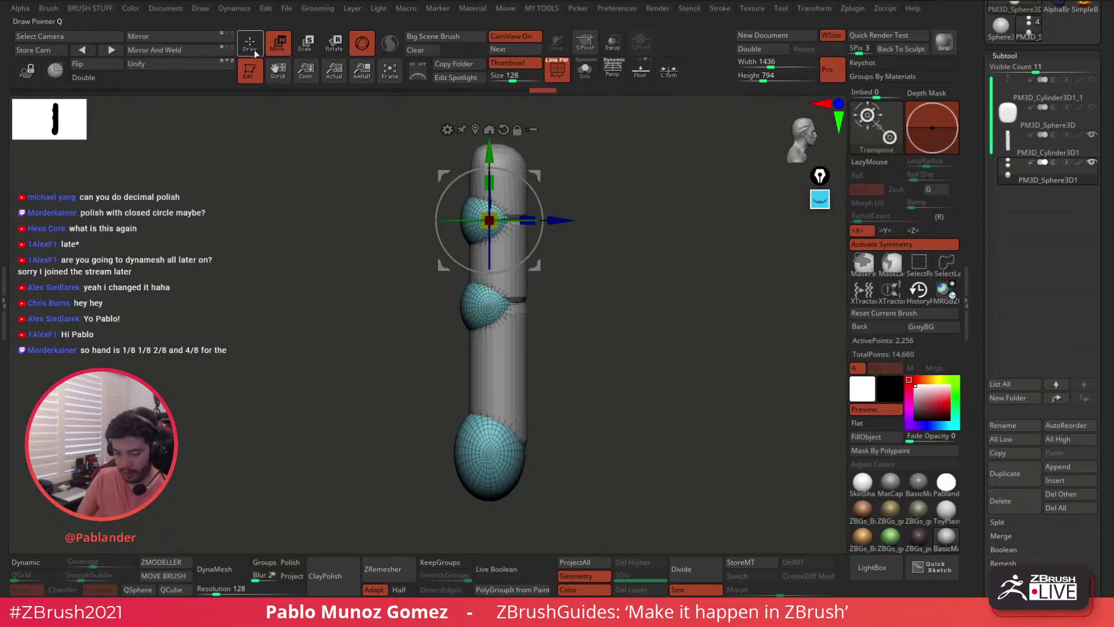
pyautogui.press('q')
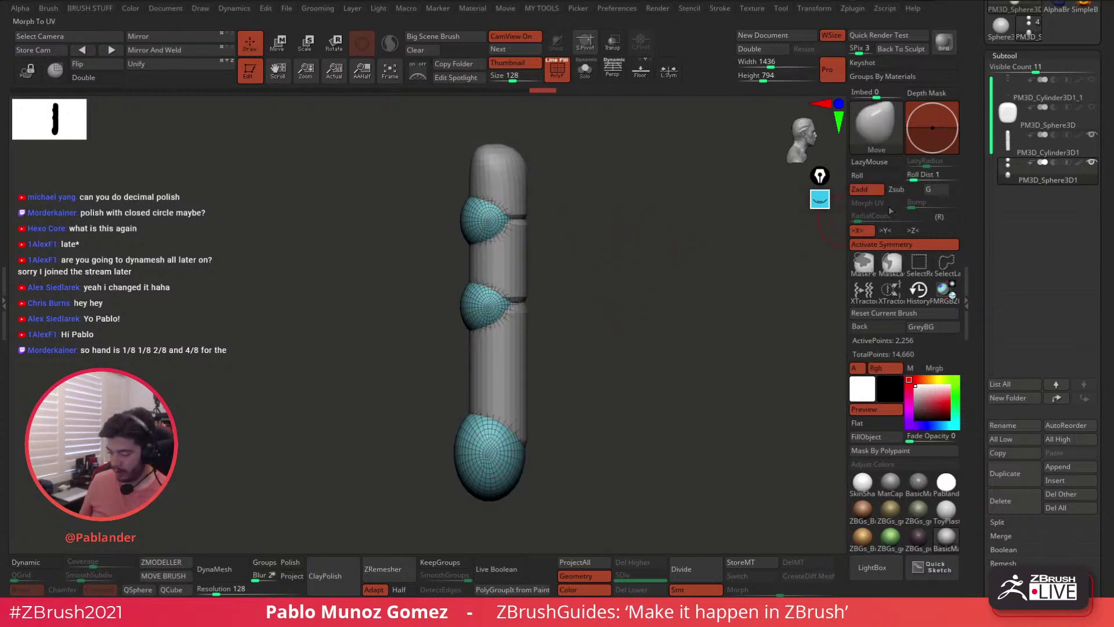
# - Merge the PM3D_Sphere3D1 joint spheres into the PM3D_Cylinder3D1 finger segments subtool
pyautogui.moveTo(667, 307)
pyautogui.keyDown('shift'); pyautogui.mouseDown()
pyautogui.moveTo(682, 328)
pyautogui.moveTo(646, 360)
pyautogui.mouseUp(); pyautogui.keyUp('shift')
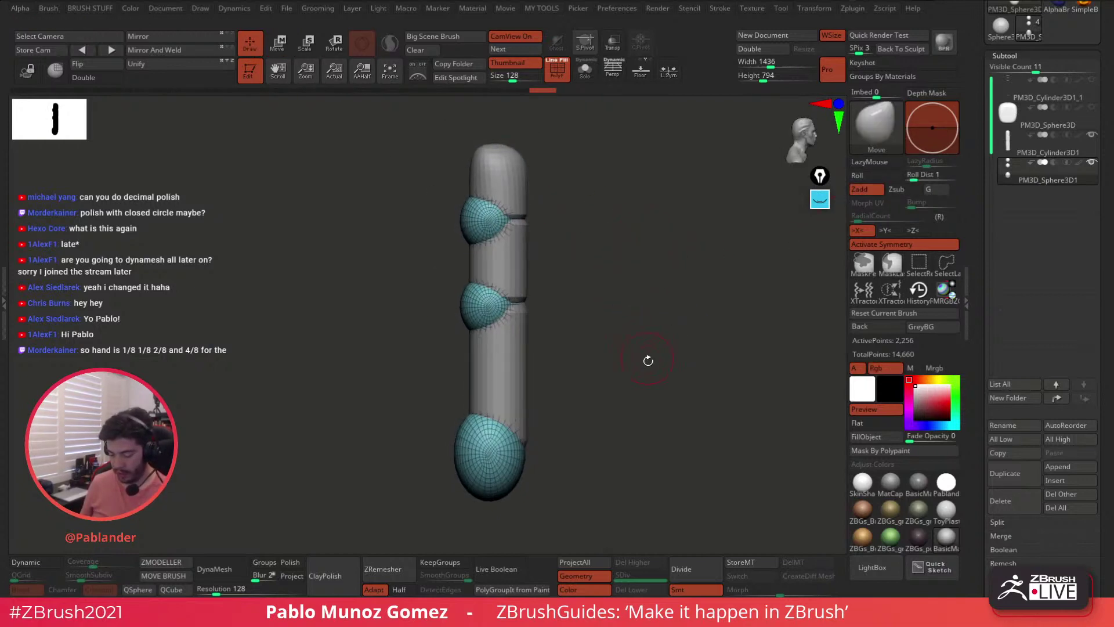
pyautogui.click(1047, 149)
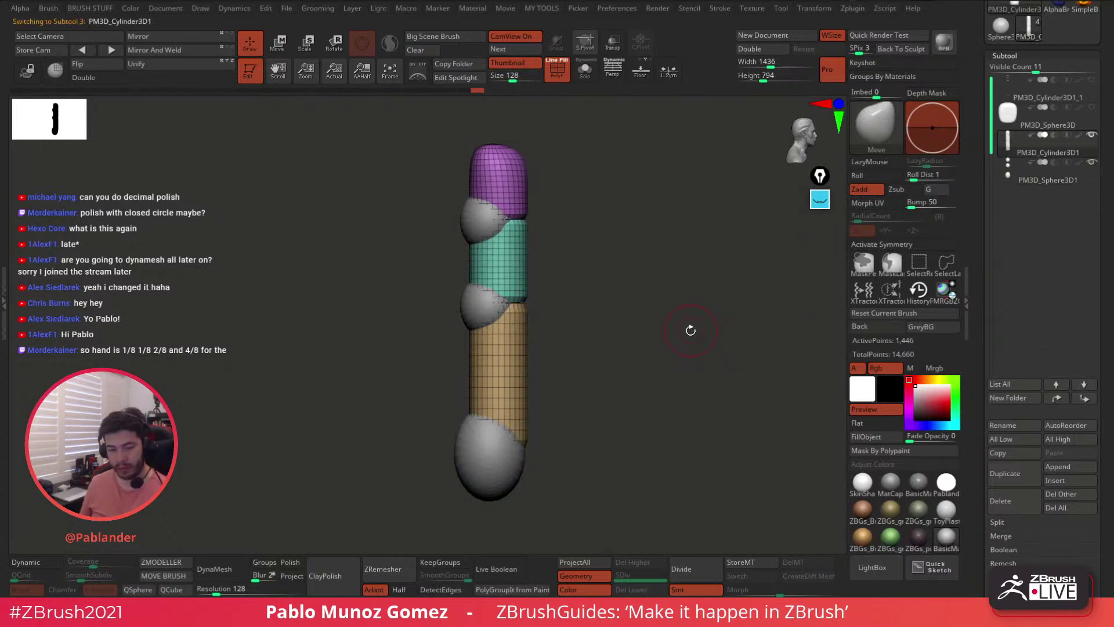
pyautogui.hotkey('ctrl', 'e')
pyautogui.press('Return')
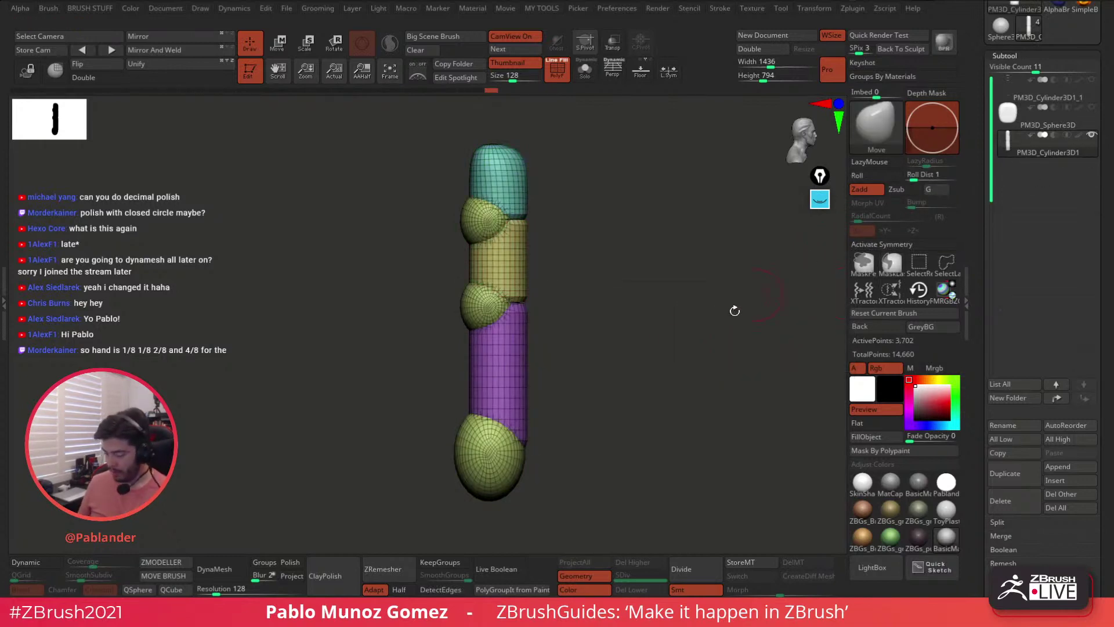
# - Assign a separate polygroup to each finger segment and joint sphere, and activate X symmetry
pyautogui.moveTo(673, 325); pyautogui.dragTo(600, 274)
pyautogui.press('2')
pyautogui.click(656, 224)
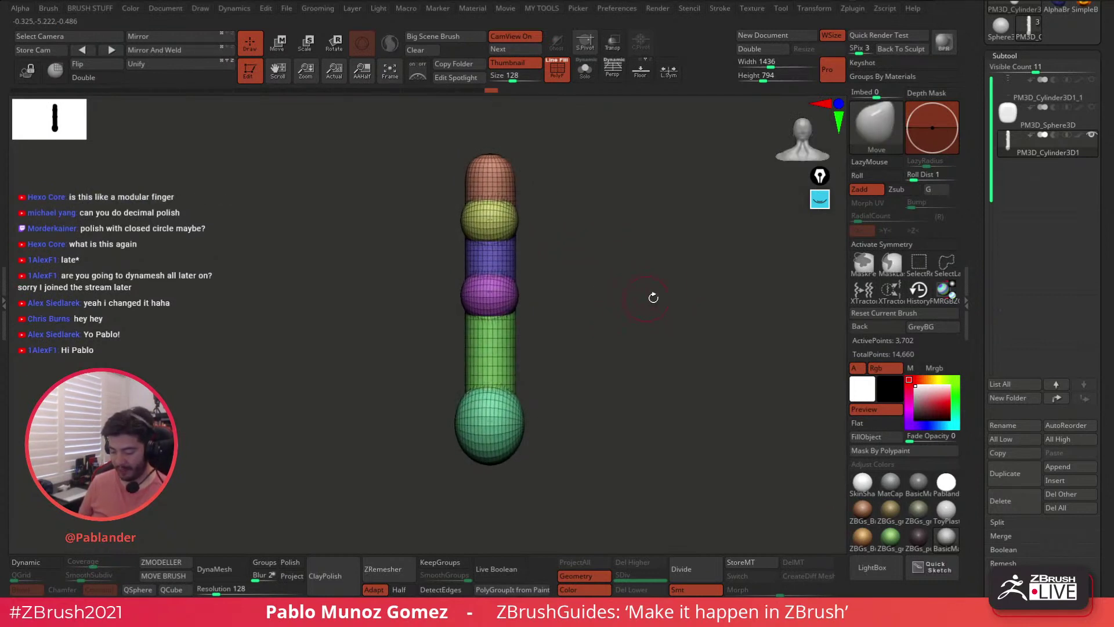
pyautogui.click(881, 247)
# - Inspect the merged finger from the side, back and below, briefly displaying the floor grid for orientation
pyautogui.moveTo(569, 234); pyautogui.dragTo(640, 271)
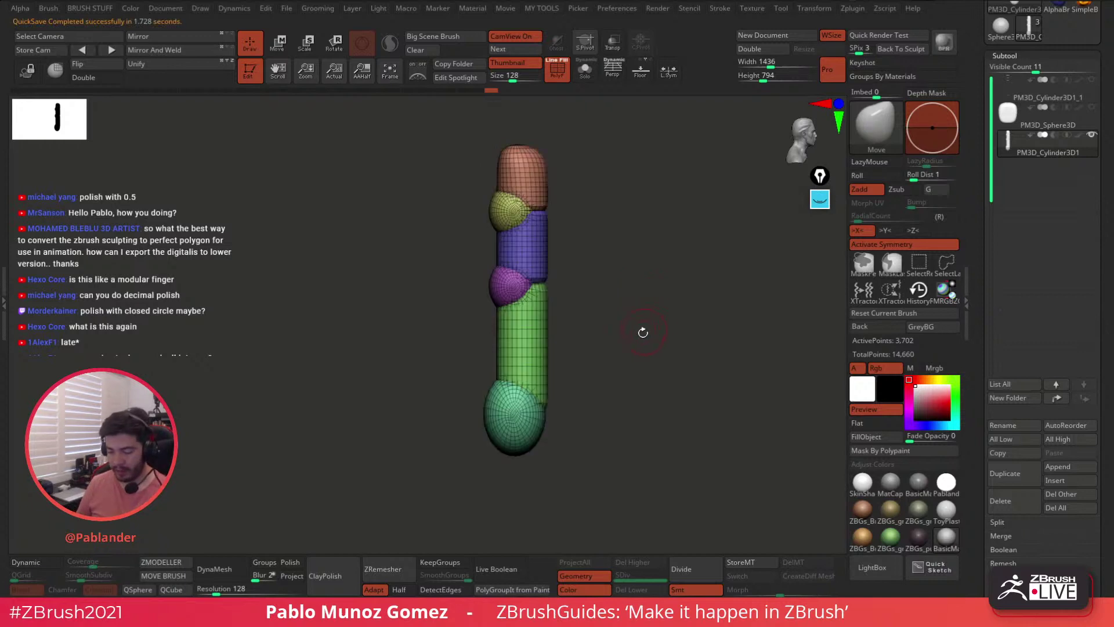
pyautogui.moveTo(645, 303); pyautogui.dragTo(630, 325)
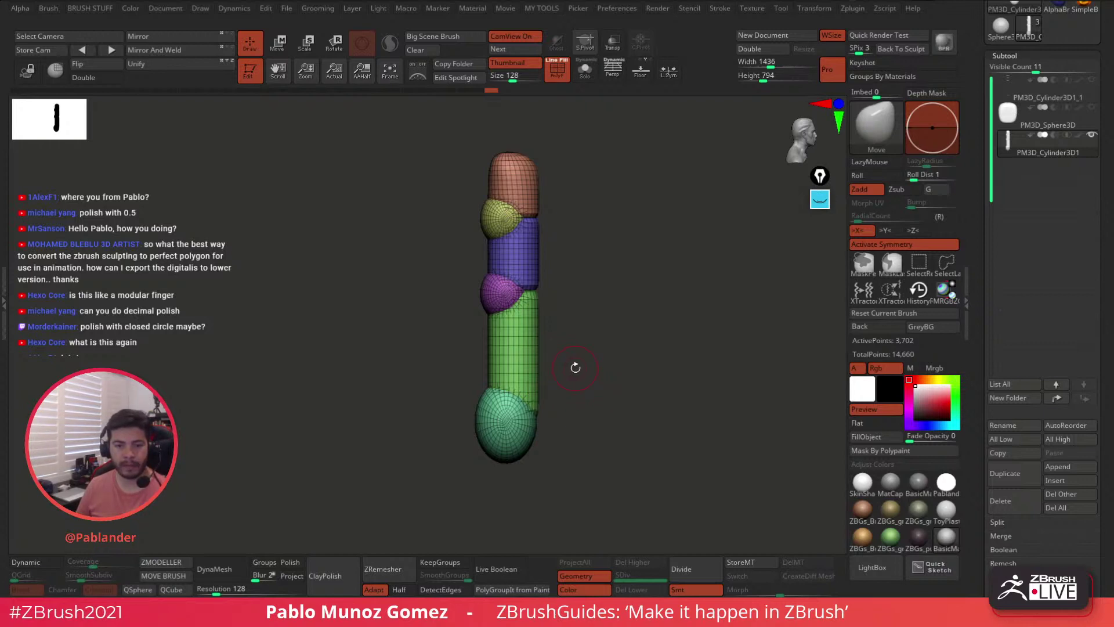
pyautogui.moveTo(644, 296)
pyautogui.mouseDown()
pyautogui.moveTo(652, 303)
pyautogui.moveTo(654, 289)
pyautogui.moveTo(634, 286)
pyautogui.moveTo(641, 311)
pyautogui.mouseUp()
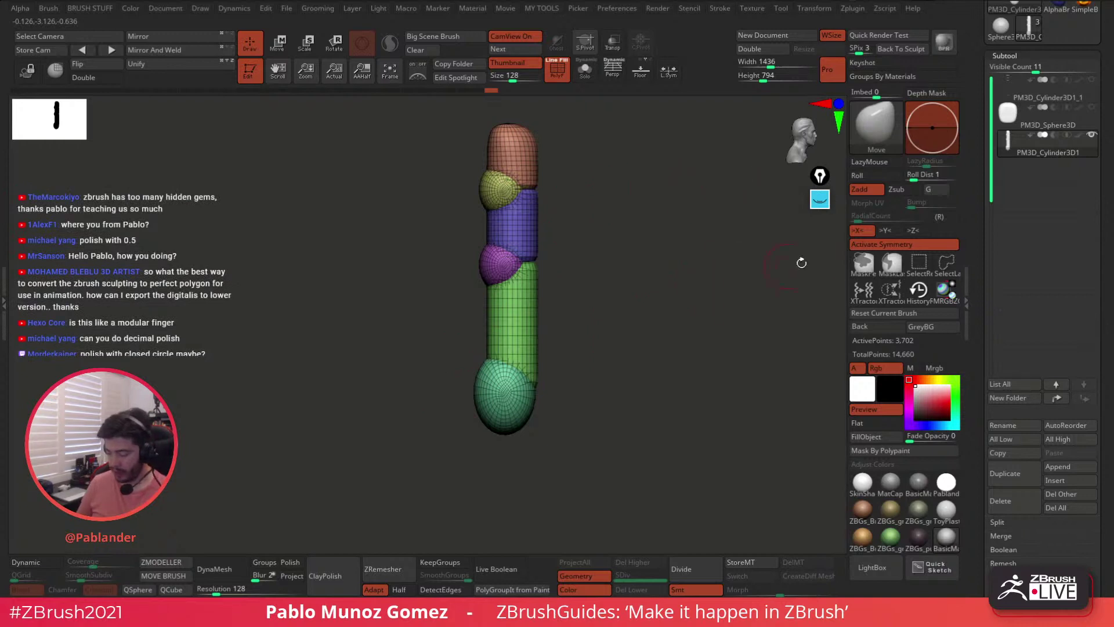
pyautogui.moveTo(673, 262); pyautogui.dragTo(592, 207)
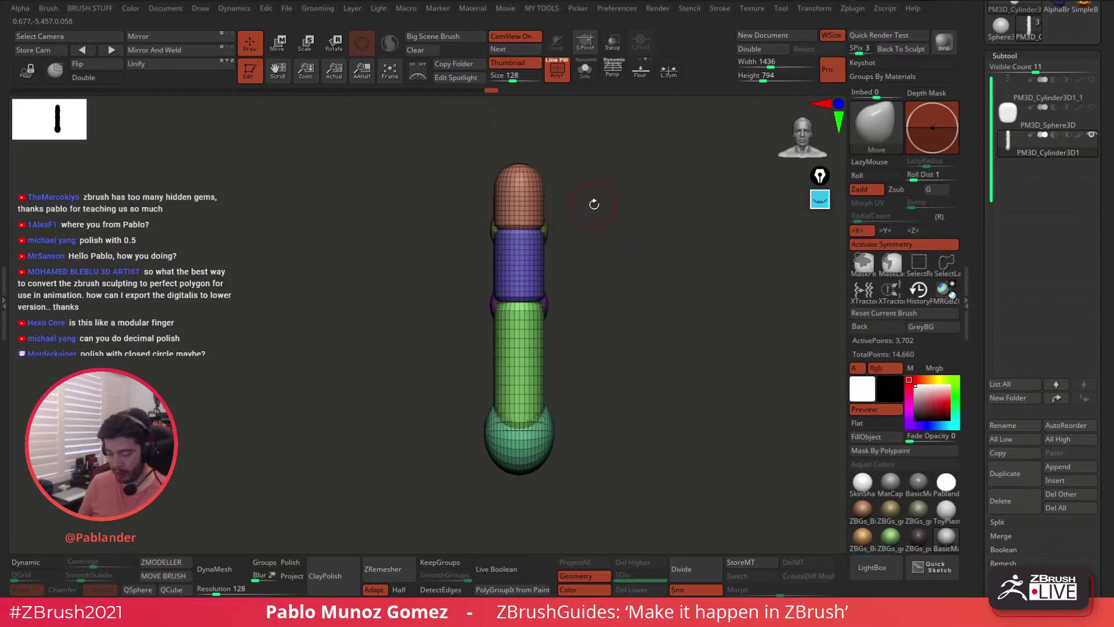
pyautogui.click(640, 71)
pyautogui.moveTo(599, 308); pyautogui.dragTo(529, 331)
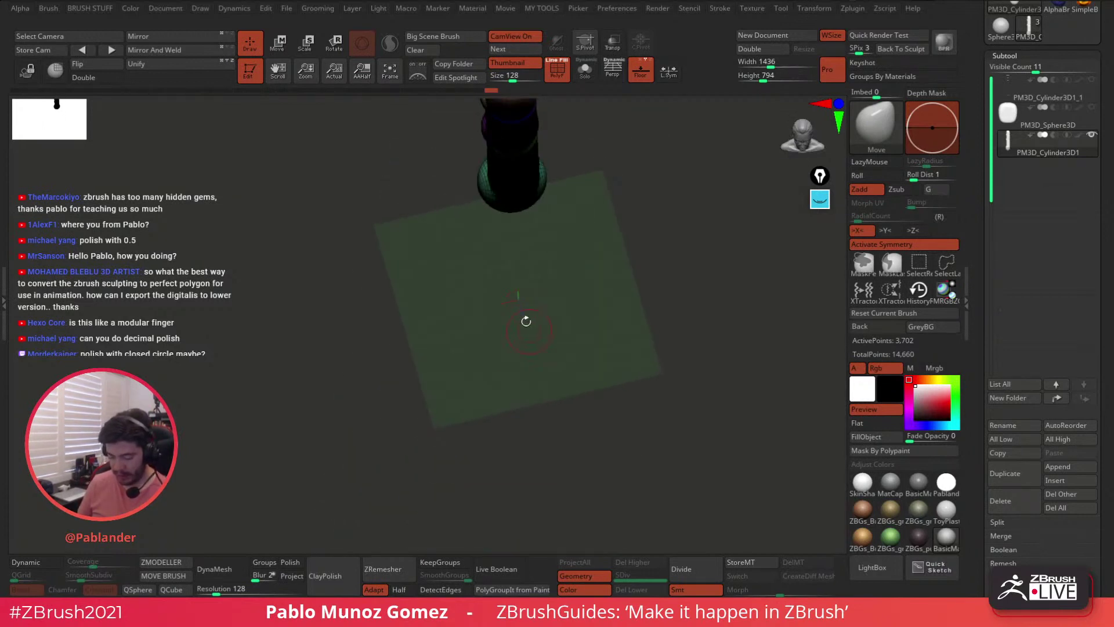
pyautogui.click(635, 72)
pyautogui.moveTo(607, 343); pyautogui.dragTo(606, 229)
# - Push the sides of the finger out slightly around the two upper joints using the Move brush with a resized tip
pyautogui.press('space')
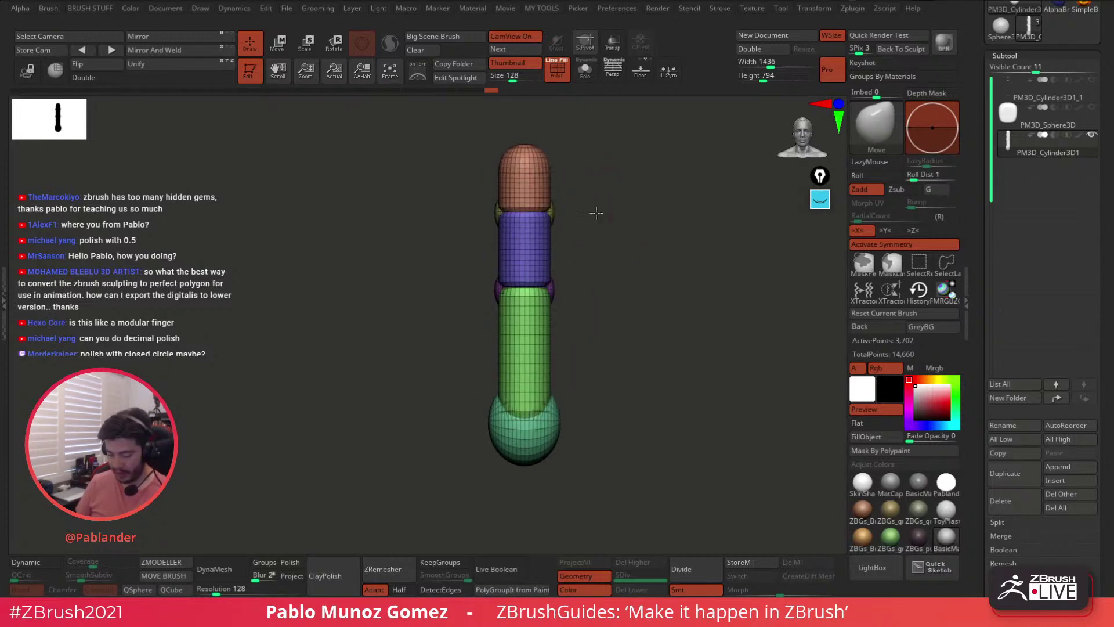
pyautogui.press('space')
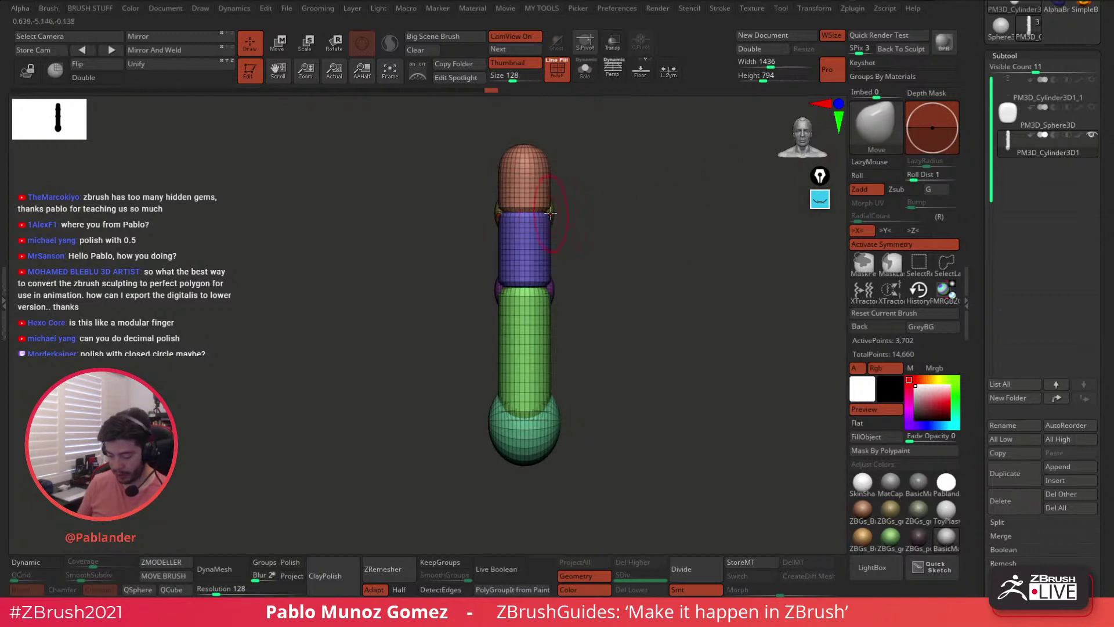
pyautogui.moveTo(547, 217); pyautogui.dragTo(550, 223)
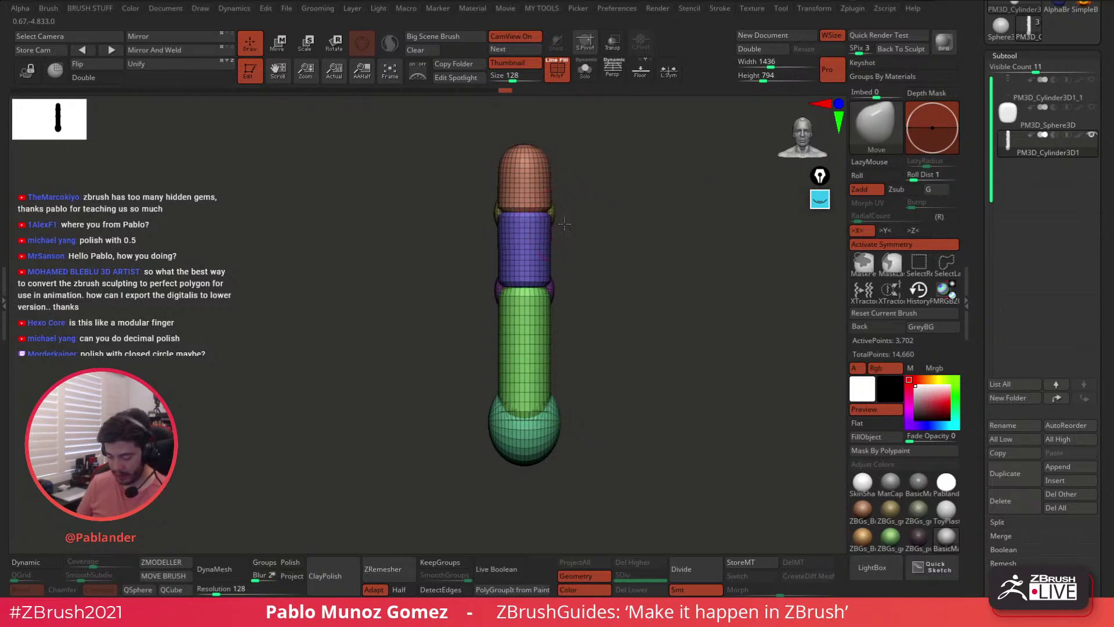
pyautogui.press('space')
pyautogui.moveTo(549, 293); pyautogui.dragTo(552, 294)
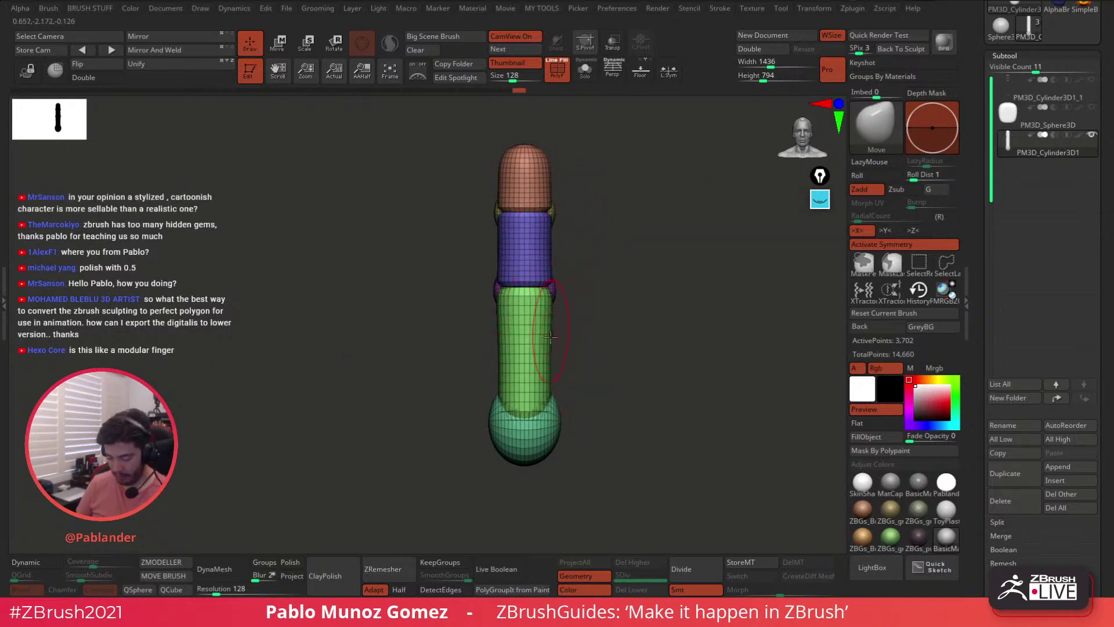
# - Flare the base of the longest segment and refine the side contours of the segments above it with the Move brush
pyautogui.moveTo(549, 383); pyautogui.dragTo(555, 395)
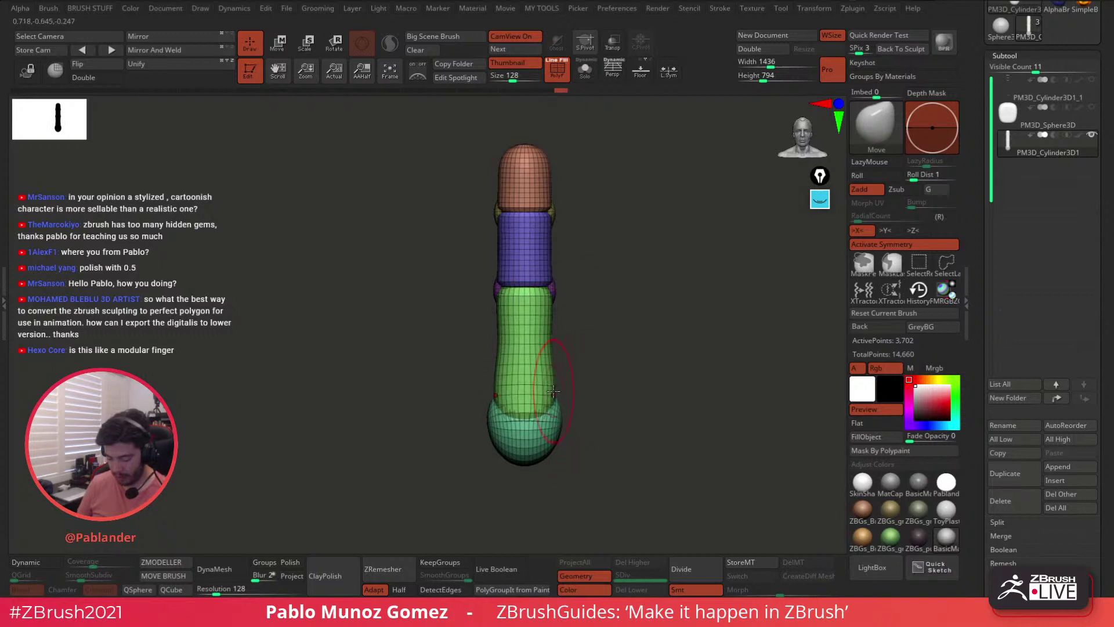
pyautogui.moveTo(549, 342); pyautogui.dragTo(552, 297)
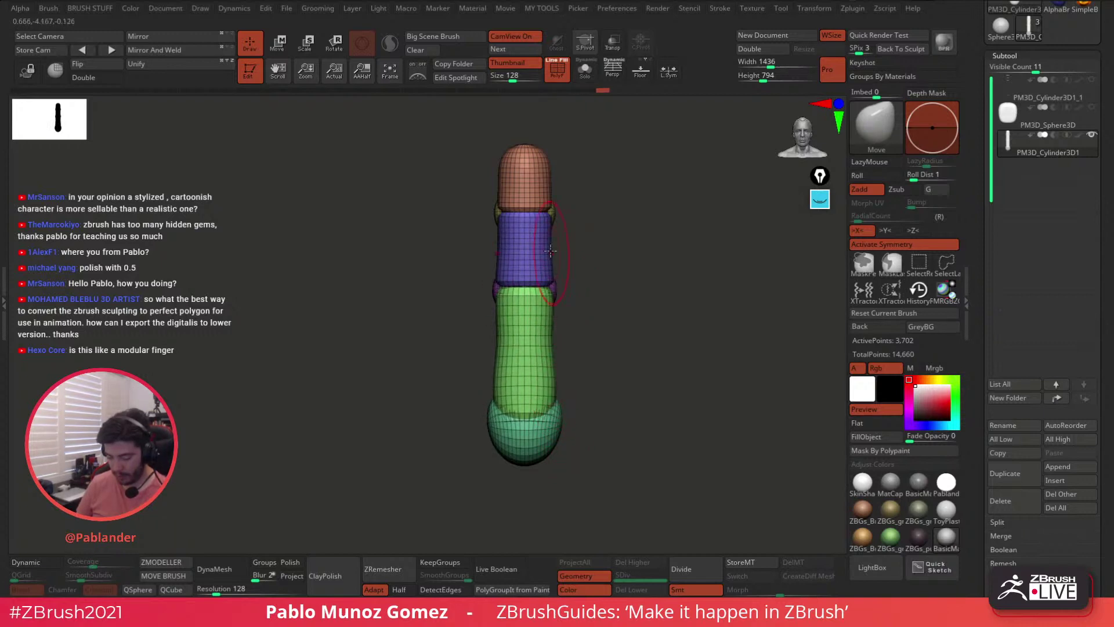
pyautogui.moveTo(550, 248); pyautogui.dragTo(548, 247)
pyautogui.moveTo(549, 189); pyautogui.dragTo(547, 187)
# - Bulge the palm side of the longest segment outward in side view with the Move brush
pyautogui.moveTo(581, 252)
pyautogui.keyDown('shift'); pyautogui.mouseDown()
pyautogui.moveTo(606, 279)
pyautogui.moveTo(574, 249)
pyautogui.moveTo(586, 311)
pyautogui.moveTo(574, 338)
pyautogui.mouseUp(); pyautogui.keyUp('shift')
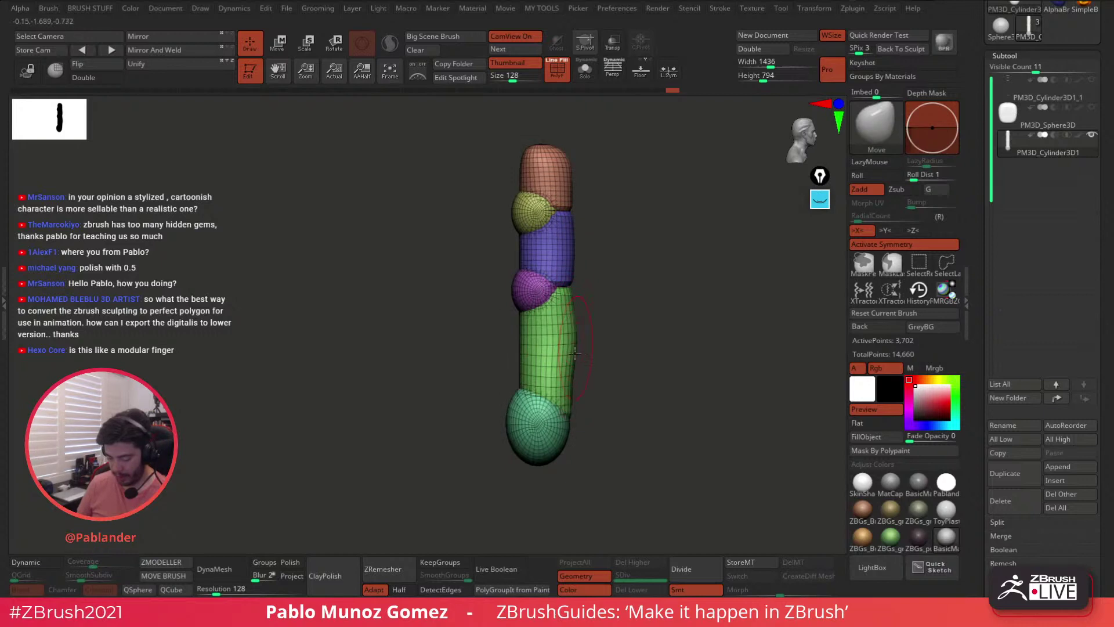
pyautogui.moveTo(570, 378); pyautogui.dragTo(577, 397)
pyautogui.moveTo(575, 339); pyautogui.dragTo(576, 338)
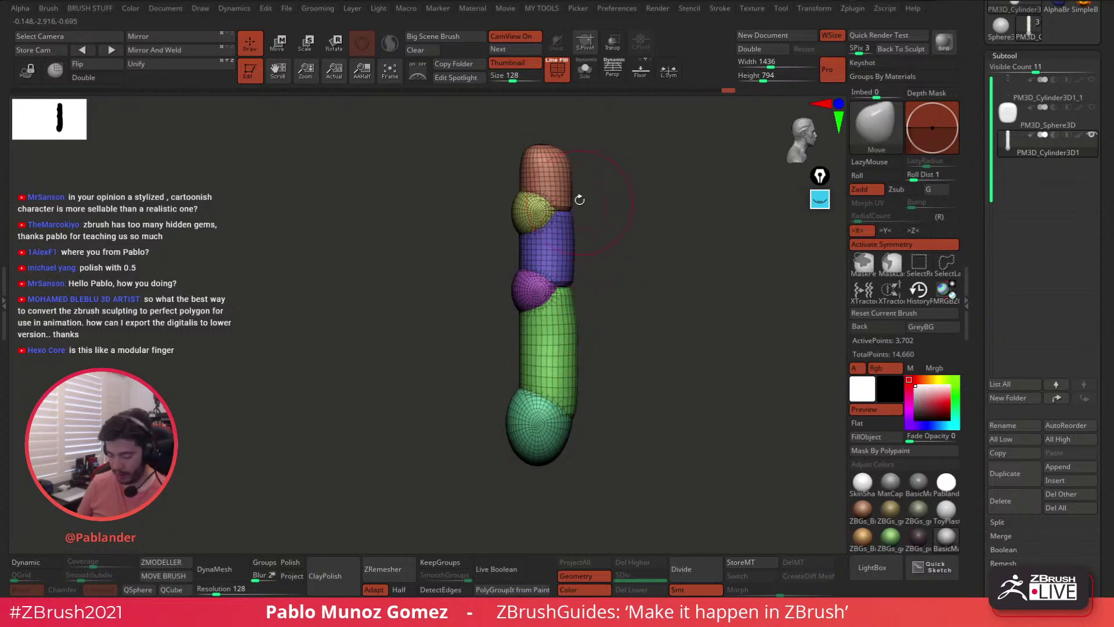
# - Pull out the palm-side pad of the fingertip segment and shape its sloped tip with the Move brush
pyautogui.moveTo(570, 195); pyautogui.dragTo(574, 195)
pyautogui.moveTo(594, 156)
pyautogui.keyDown('alt'); pyautogui.mouseDown()
pyautogui.moveTo(592, 186)
pyautogui.moveTo(567, 182)
pyautogui.moveTo(595, 178)
pyautogui.mouseUp(); pyautogui.keyUp('alt')
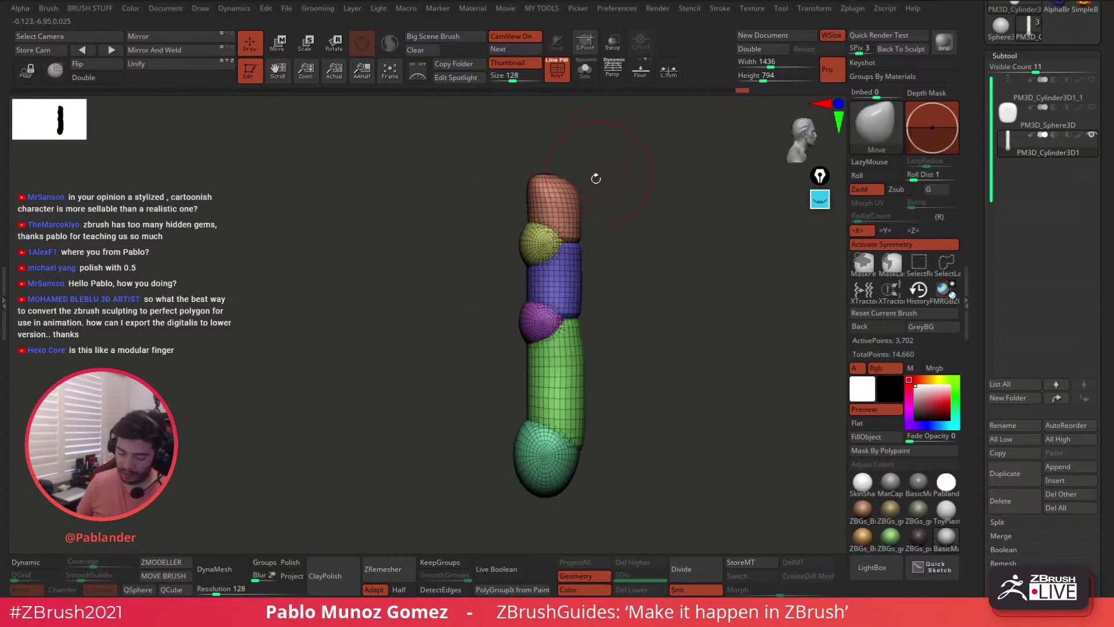
pyautogui.moveTo(525, 186); pyautogui.dragTo(572, 188)
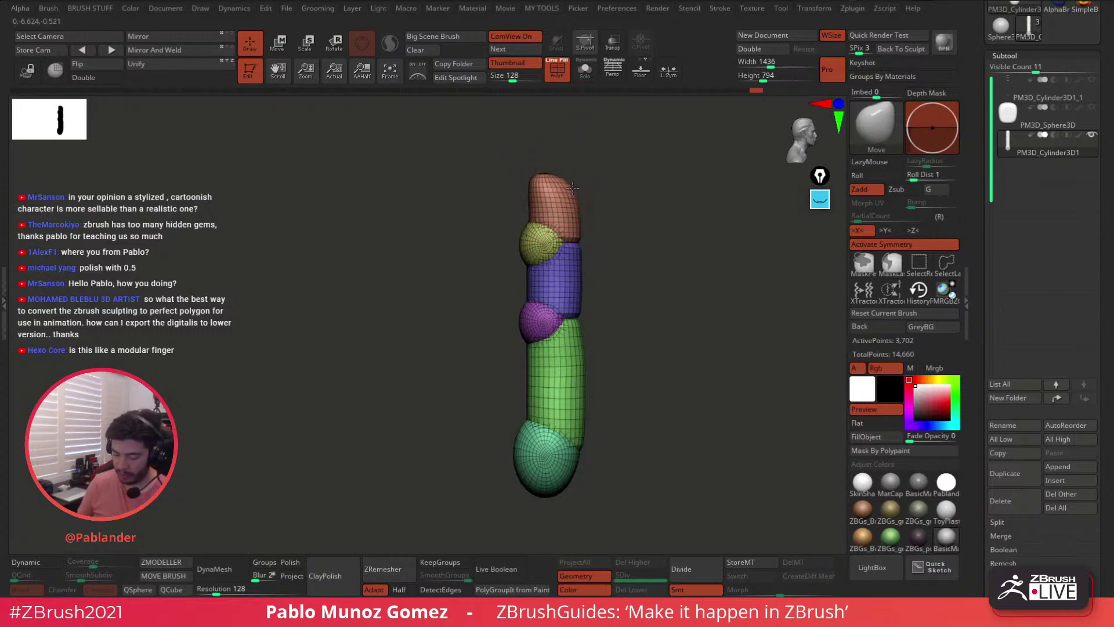
# - Switch to the Move Topological brush, tuck in the middle knuckle's sides and taper the lower end of the base knuckle
pyautogui.keyDown('alt'); pyautogui.moveTo(627, 268); pyautogui.dragTo(627, 233); pyautogui.keyUp('alt')
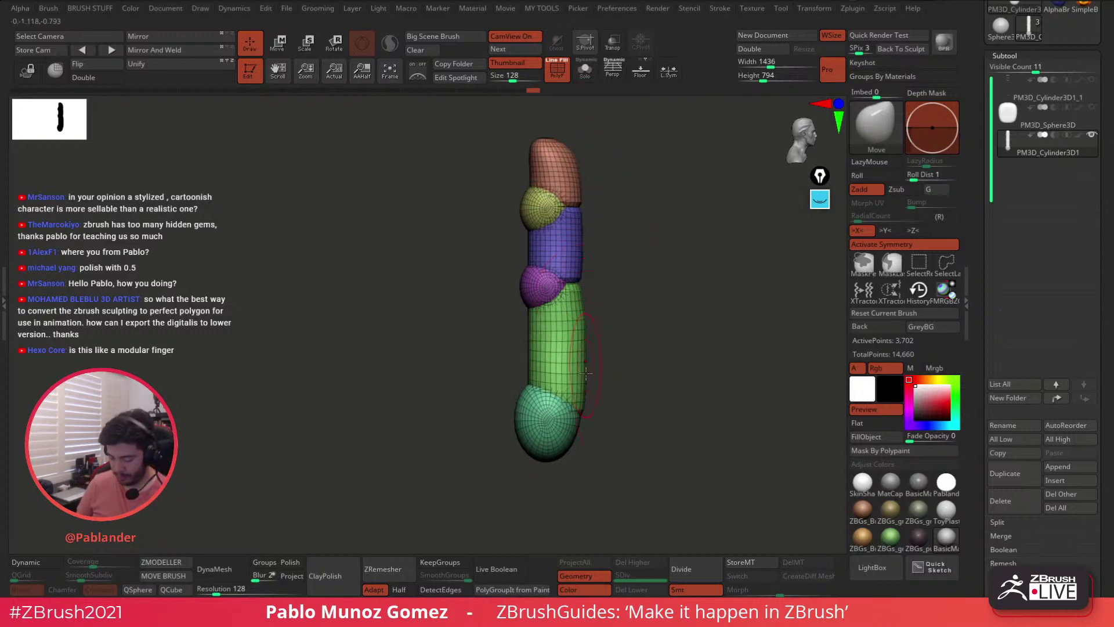
pyautogui.keyDown('shift'); pyautogui.moveTo(625, 330); pyautogui.dragTo(547, 288); pyautogui.keyUp('shift')
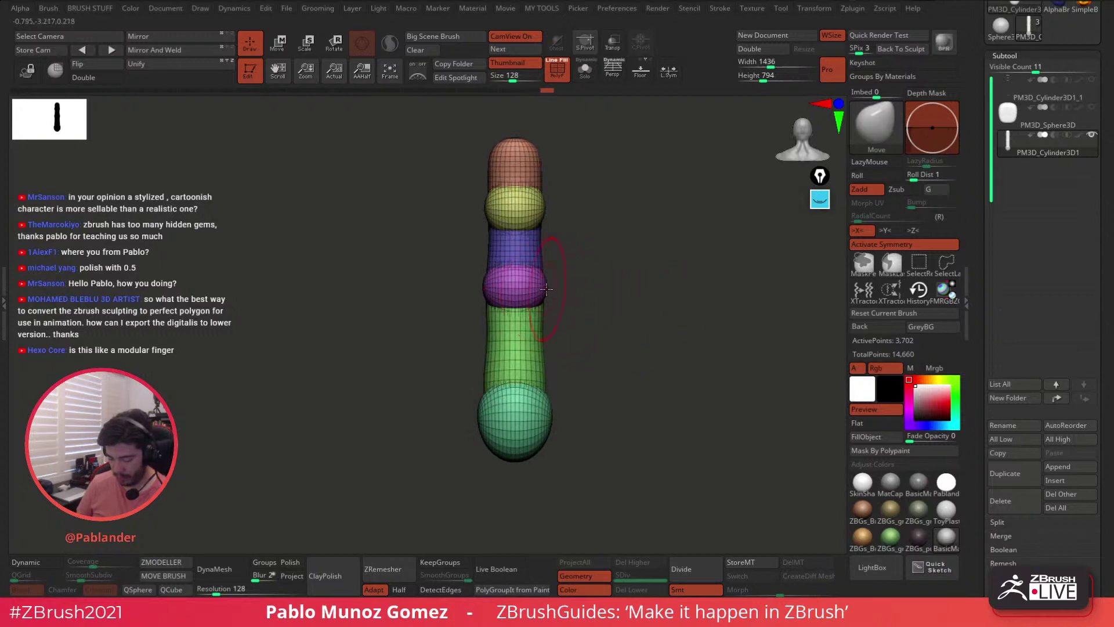
pyautogui.moveTo(613, 250); pyautogui.dragTo(643, 298)
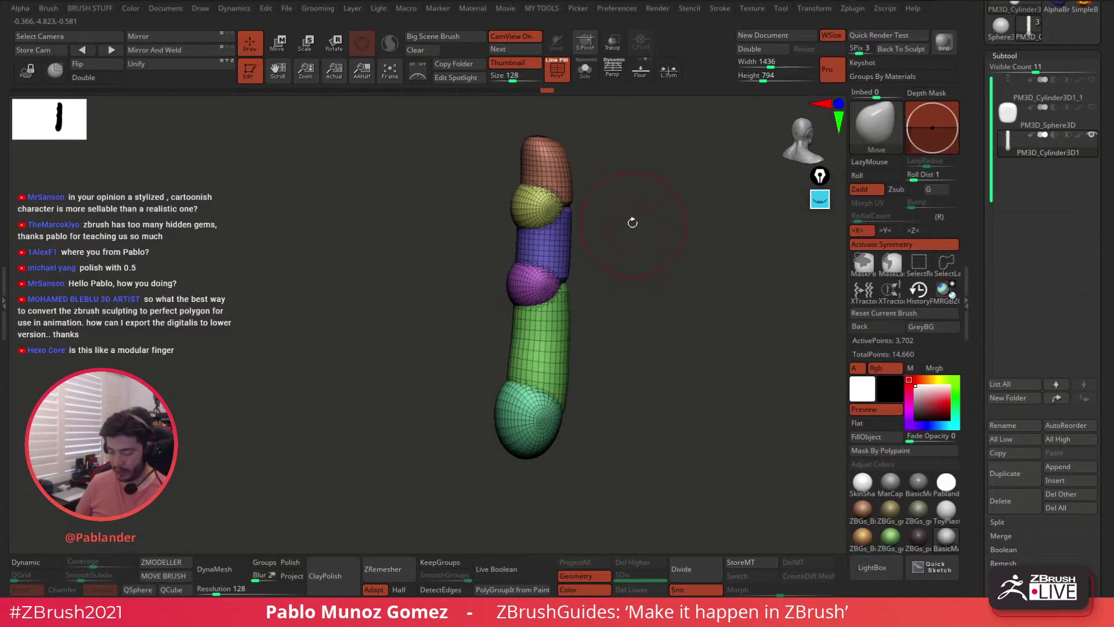
pyautogui.press('b')
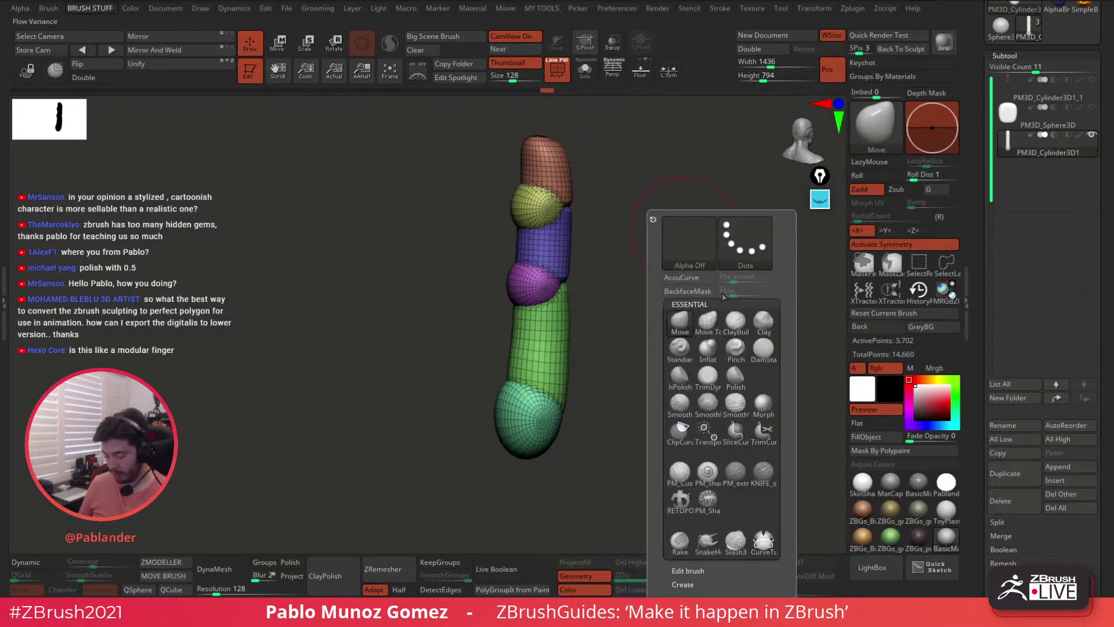
pyautogui.click(707, 320)
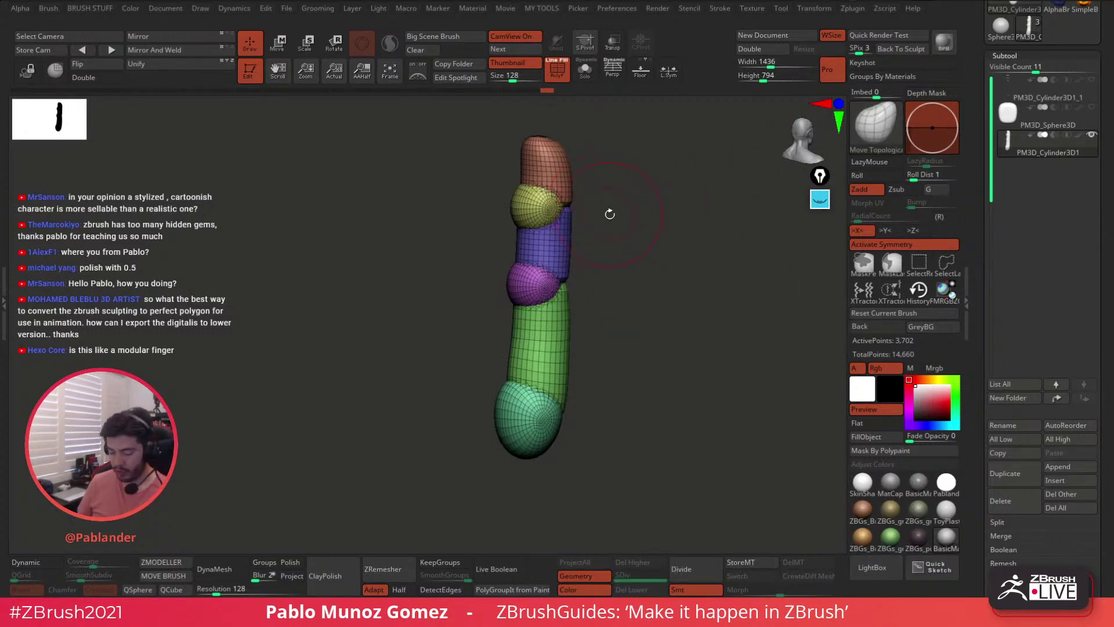
pyautogui.moveTo(609, 214)
pyautogui.mouseDown()
pyautogui.moveTo(604, 224)
pyautogui.moveTo(634, 204)
pyautogui.moveTo(587, 216)
pyautogui.moveTo(583, 229)
pyautogui.mouseUp()
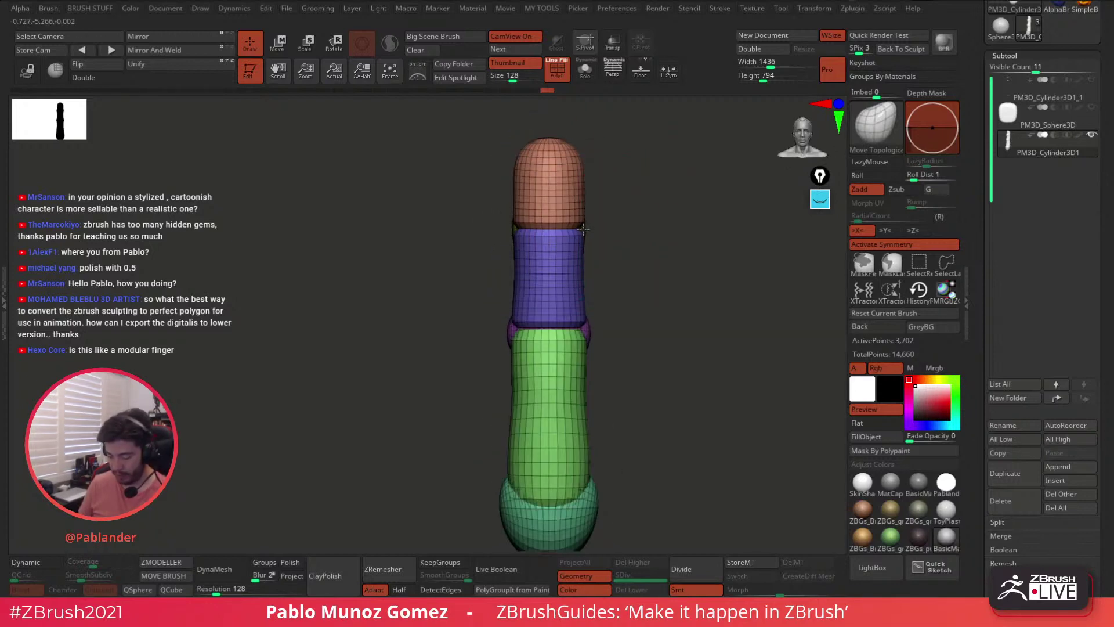
pyautogui.moveTo(595, 332); pyautogui.dragTo(636, 379)
pyautogui.moveTo(565, 440); pyautogui.dragTo(608, 407)
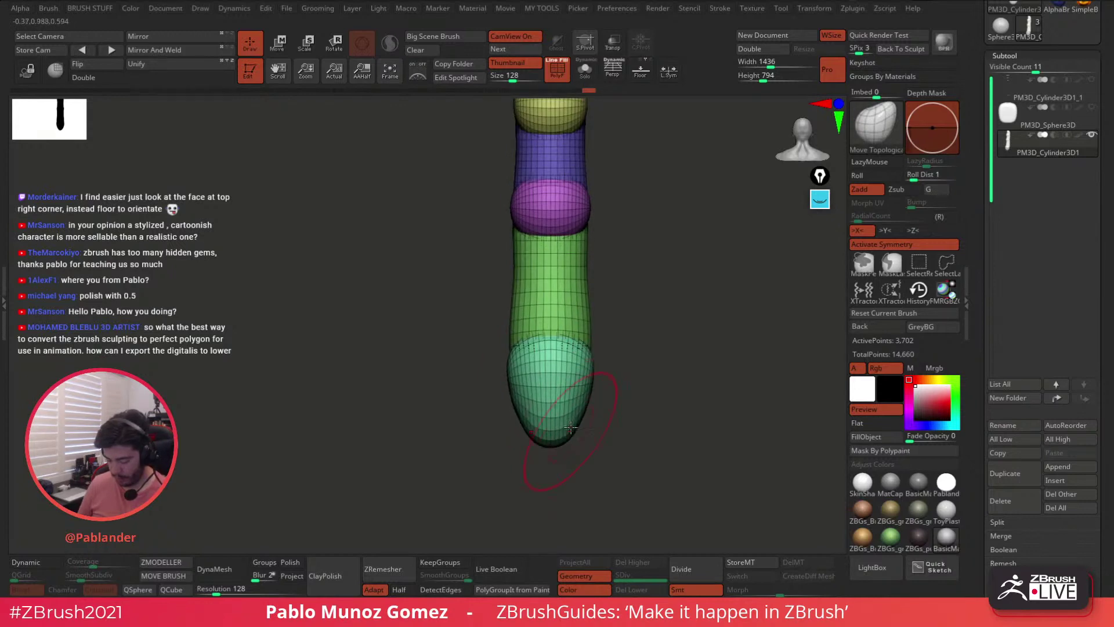
pyautogui.moveTo(571, 447); pyautogui.dragTo(571, 351)
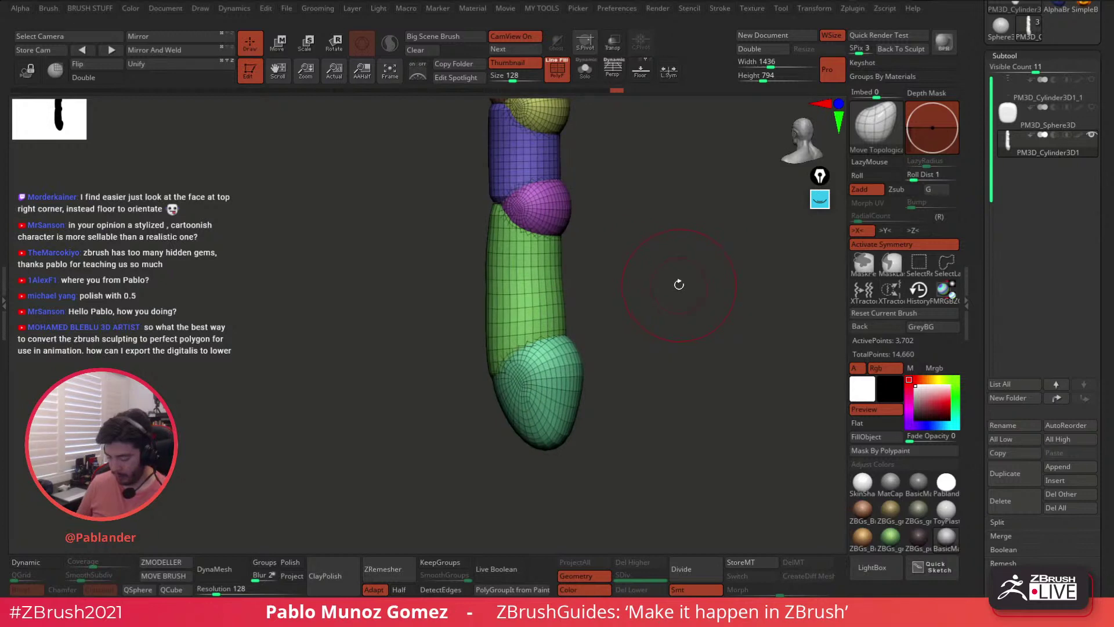
# - Adjust the brush size and push the back of the base knuckle into a more angular bump in side view
pyautogui.press('space')
pyautogui.click(663, 281)
pyautogui.moveTo(647, 338)
pyautogui.keyDown('alt'); pyautogui.mouseDown()
pyautogui.moveTo(656, 303)
pyautogui.moveTo(675, 304)
pyautogui.mouseUp(); pyautogui.keyUp('alt')
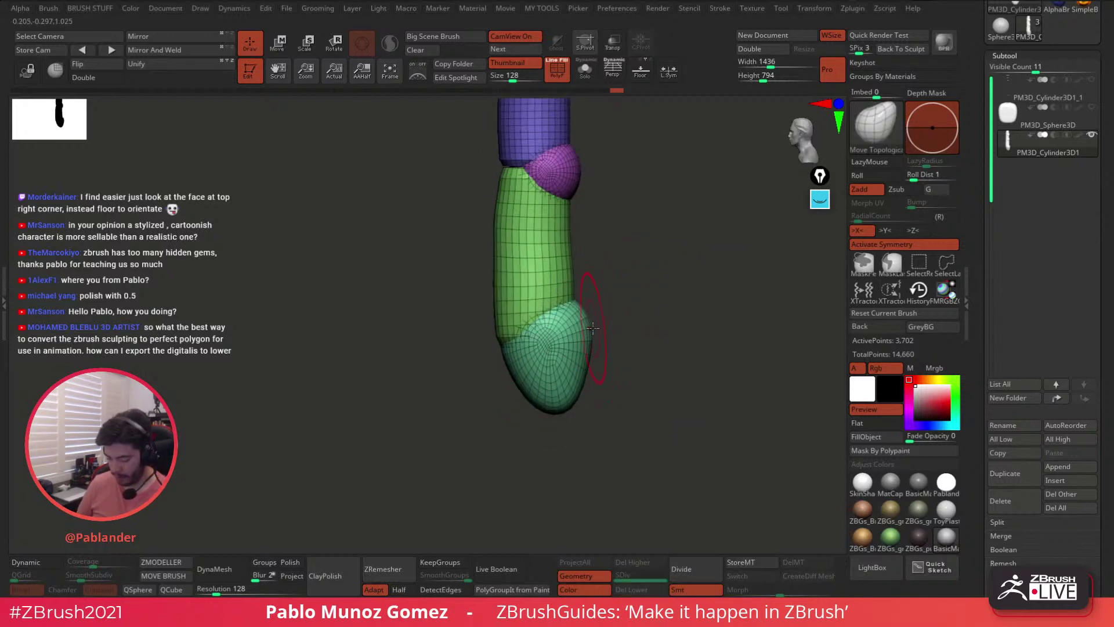
pyautogui.moveTo(594, 338); pyautogui.dragTo(584, 319)
pyautogui.keyDown('shift'); pyautogui.moveTo(659, 326); pyautogui.dragTo(616, 334); pyautogui.keyUp('shift')
pyautogui.keyDown('shift'); pyautogui.moveTo(722, 333); pyautogui.dragTo(661, 330); pyautogui.keyUp('shift')
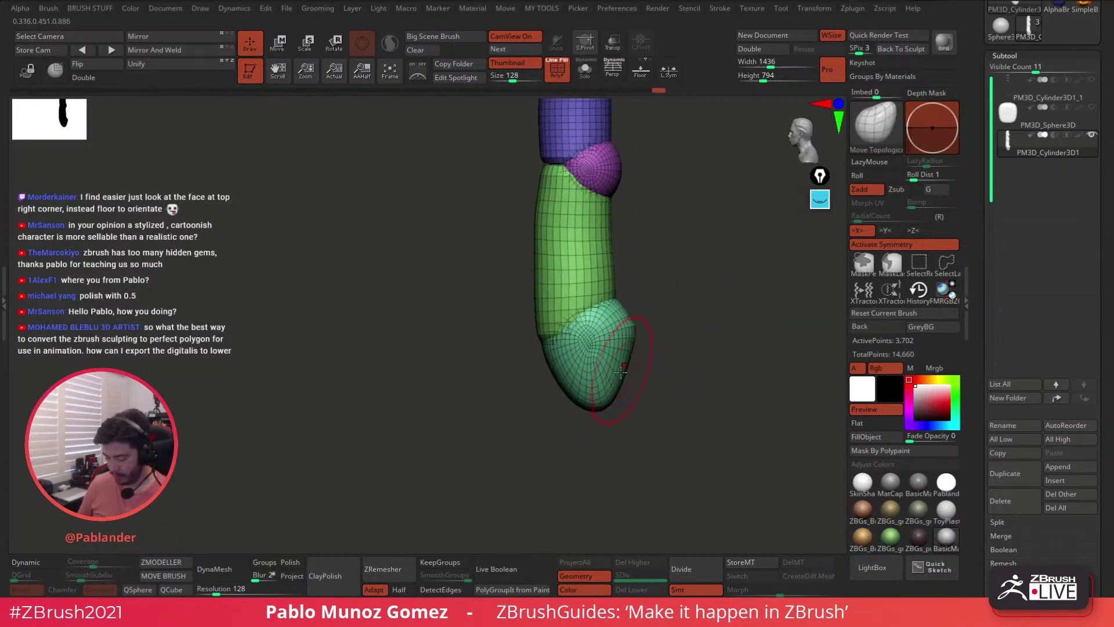
pyautogui.keyDown('alt'); pyautogui.moveTo(701, 283); pyautogui.dragTo(679, 315); pyautogui.keyUp('alt')
pyautogui.moveTo(613, 372); pyautogui.dragTo(599, 371)
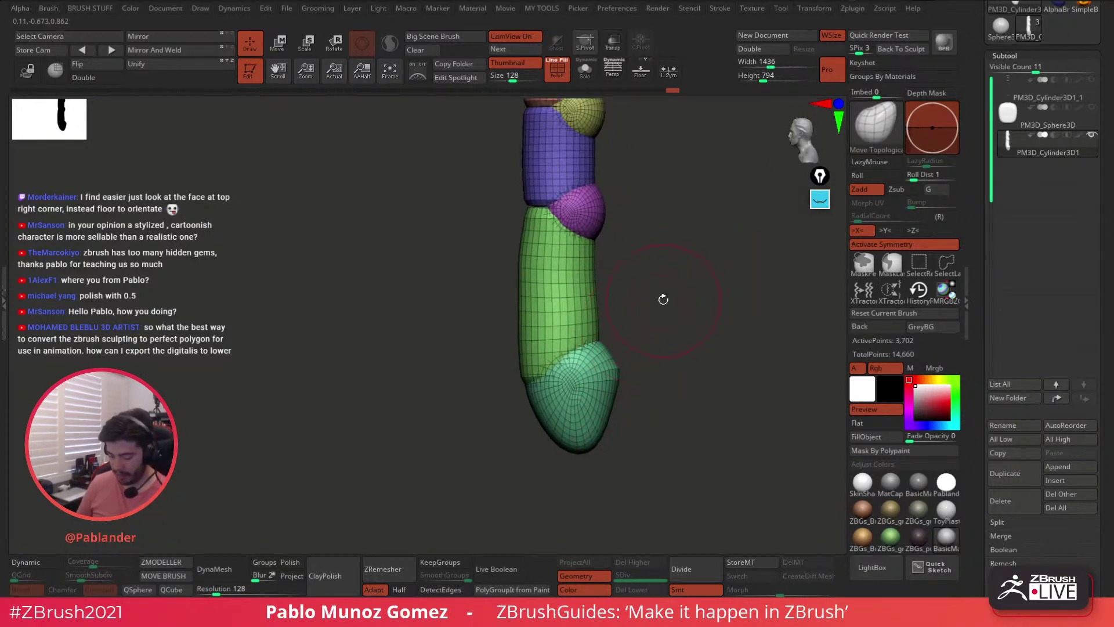
# - Reshape the backs of the two upper knuckles into smaller, more pointed bumps
pyautogui.keyDown('alt'); pyautogui.moveTo(662, 299); pyautogui.dragTo(629, 330); pyautogui.keyUp('alt')
pyautogui.moveTo(682, 307); pyautogui.dragTo(649, 303)
pyautogui.moveTo(679, 254); pyautogui.dragTo(659, 253)
pyautogui.moveTo(678, 251)
pyautogui.keyDown('alt'); pyautogui.mouseDown()
pyautogui.moveTo(671, 299)
pyautogui.moveTo(647, 291)
pyautogui.moveTo(706, 288)
pyautogui.moveTo(640, 286)
pyautogui.moveTo(631, 271)
pyautogui.moveTo(656, 283)
pyautogui.mouseUp(); pyautogui.keyUp('alt')
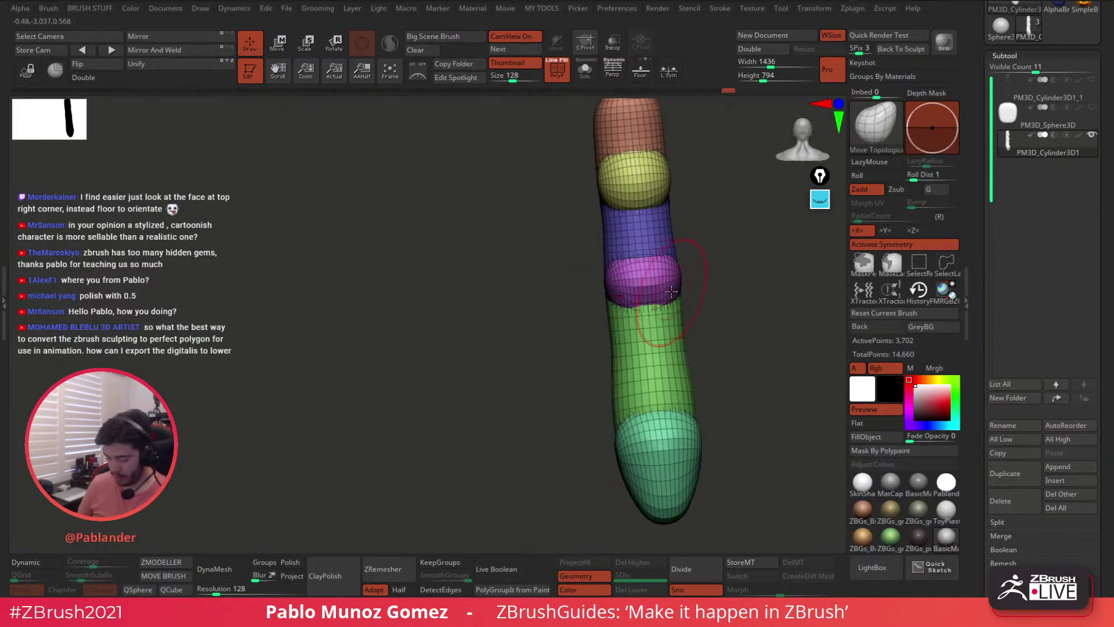
pyautogui.moveTo(662, 188)
pyautogui.mouseDown()
pyautogui.moveTo(681, 253)
pyautogui.moveTo(711, 254)
pyautogui.mouseUp()
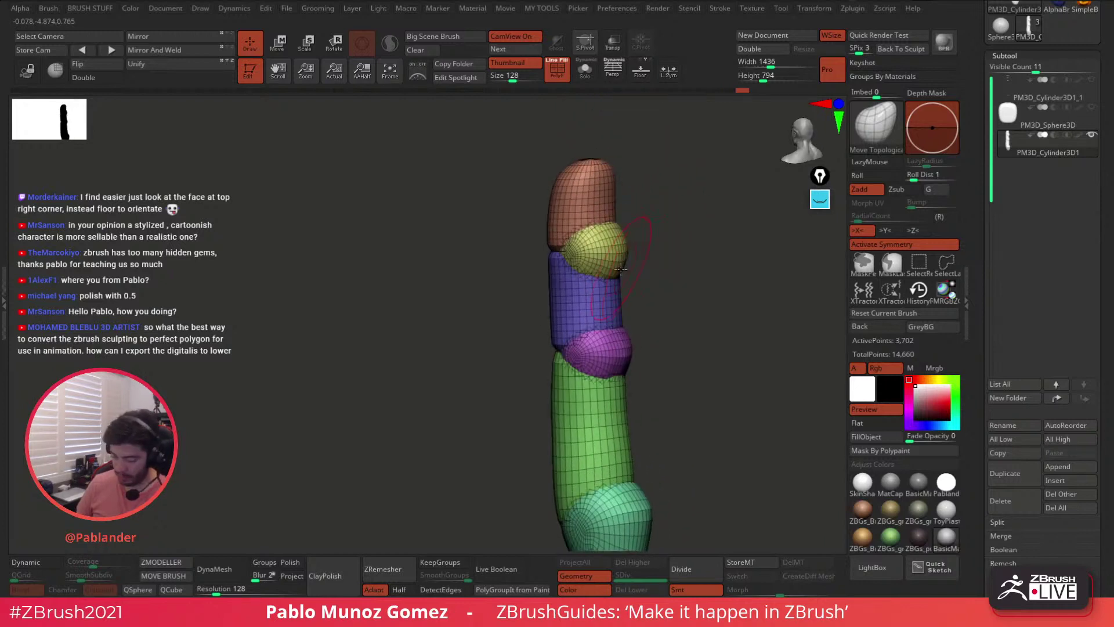
pyautogui.moveTo(623, 247)
pyautogui.mouseDown()
pyautogui.moveTo(692, 245)
pyautogui.moveTo(619, 241)
pyautogui.mouseUp()
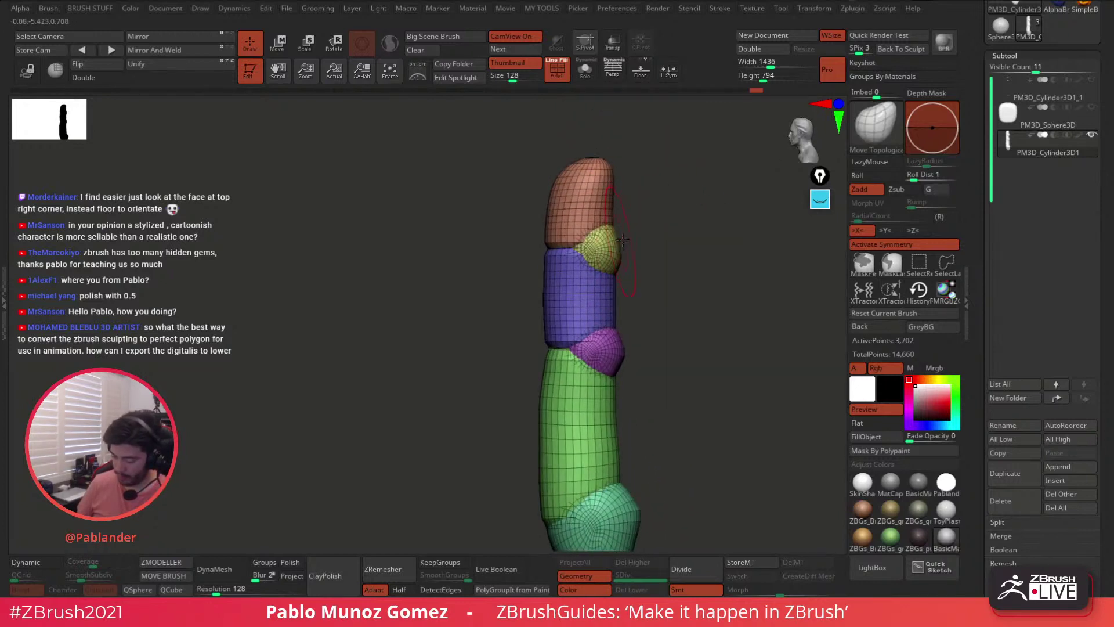
pyautogui.moveTo(694, 250)
pyautogui.keyDown('shift'); pyautogui.mouseDown()
pyautogui.moveTo(647, 255)
pyautogui.moveTo(705, 258)
pyautogui.mouseUp(); pyautogui.keyUp('shift')
pyautogui.moveTo(639, 240); pyautogui.dragTo(631, 241)
pyautogui.moveTo(702, 256); pyautogui.dragTo(680, 273)
# - Turn off the polyframe display on the finger
pyautogui.keyDown('alt'); pyautogui.moveTo(736, 317); pyautogui.dragTo(667, 268); pyautogui.keyUp('alt')
pyautogui.keyDown('shift'); pyautogui.moveTo(667, 268); pyautogui.dragTo(651, 278); pyautogui.keyUp('shift')
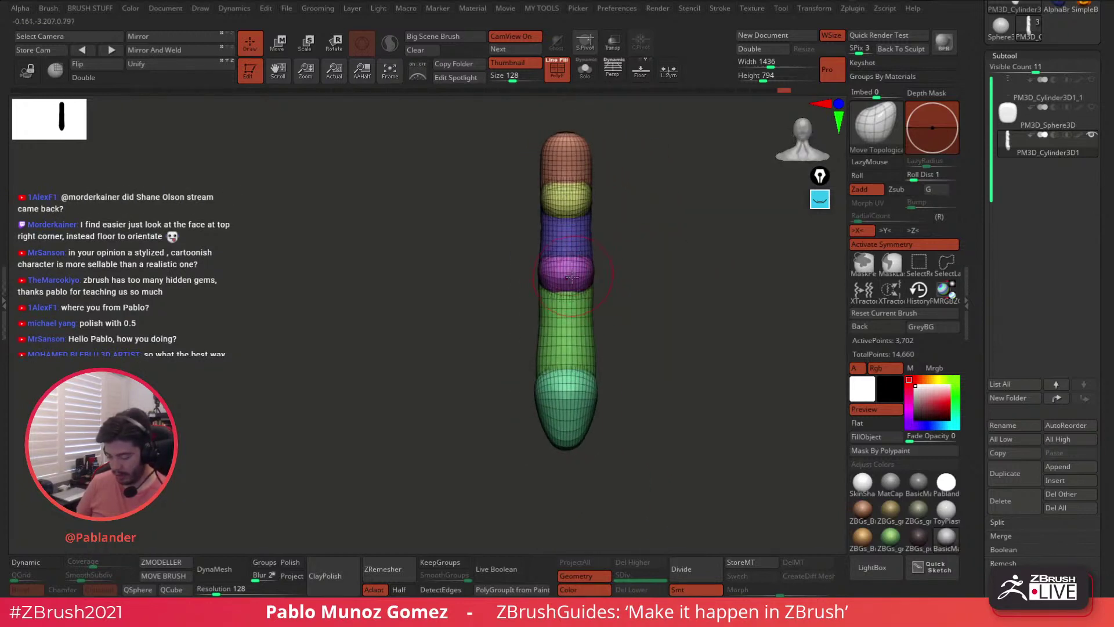
pyautogui.moveTo(654, 237); pyautogui.dragTo(568, 161)
pyautogui.click(561, 80)
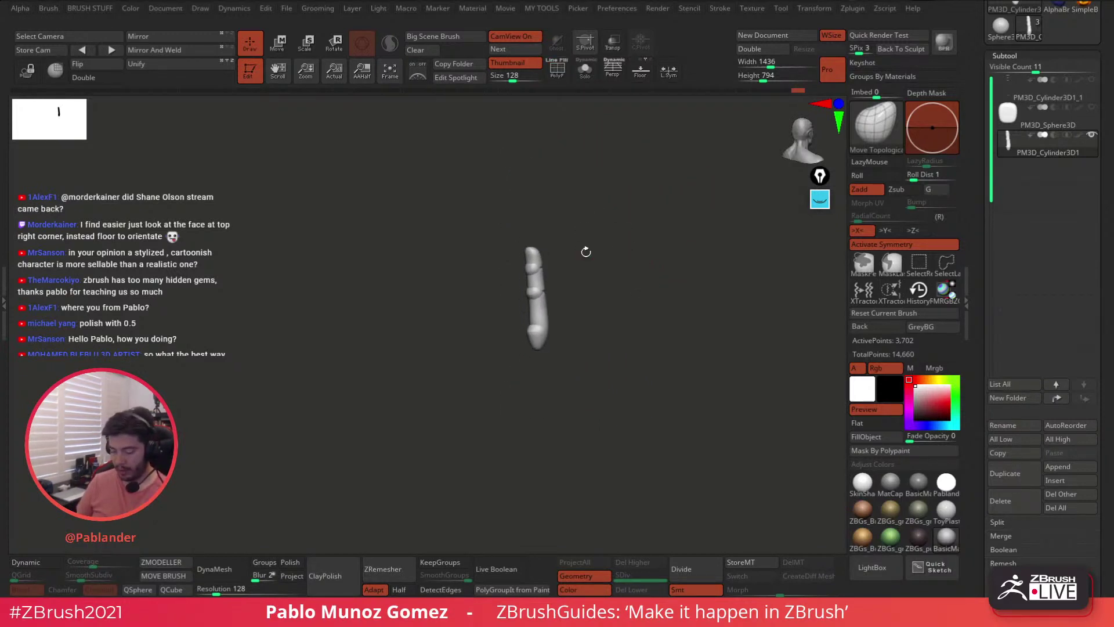
# - Move and smooth the palm-side edges at the finger's two upper joints
pyautogui.moveTo(585, 251); pyautogui.dragTo(604, 287)
pyautogui.keyDown('alt'); pyautogui.moveTo(603, 288); pyautogui.dragTo(629, 353); pyautogui.keyUp('alt')
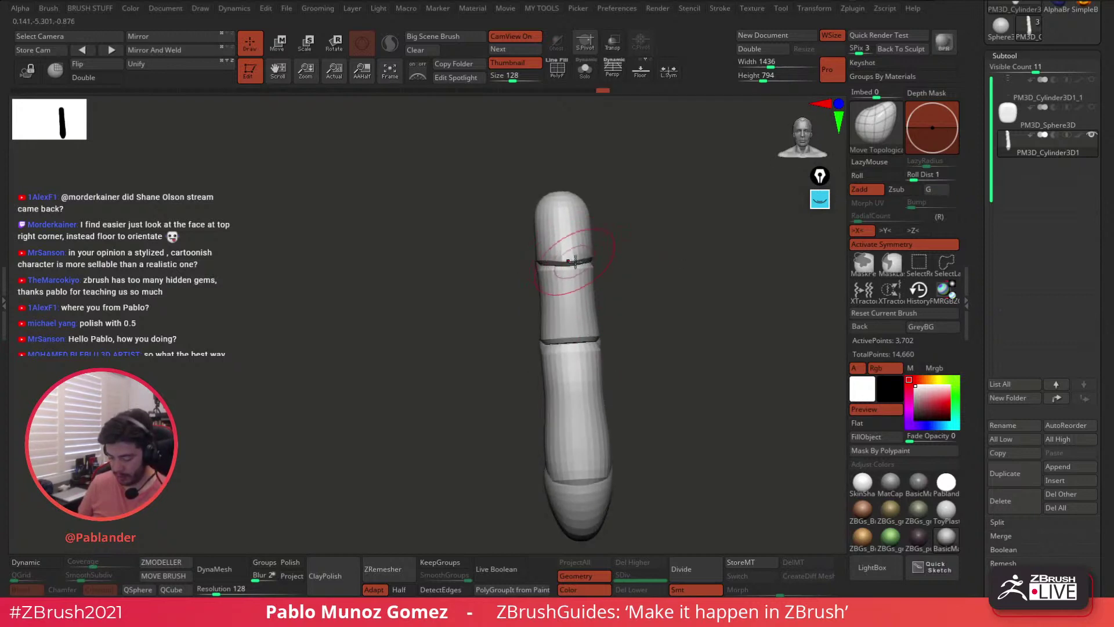
pyautogui.press('shift')
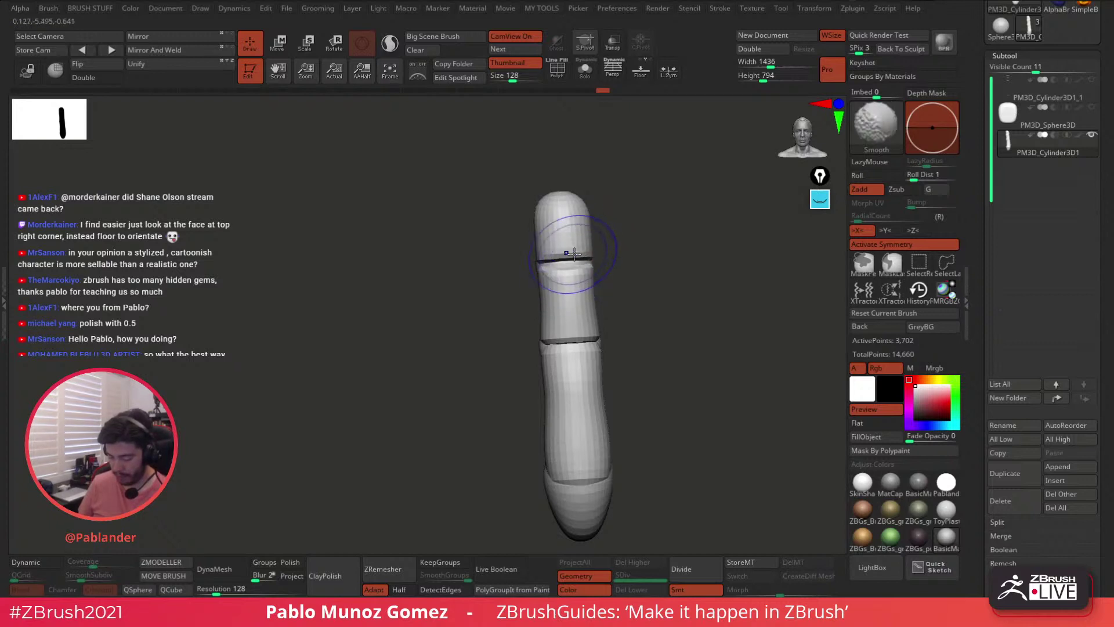
pyautogui.moveTo(617, 252)
pyautogui.mouseDown()
pyautogui.moveTo(639, 256)
pyautogui.moveTo(614, 255)
pyautogui.mouseUp()
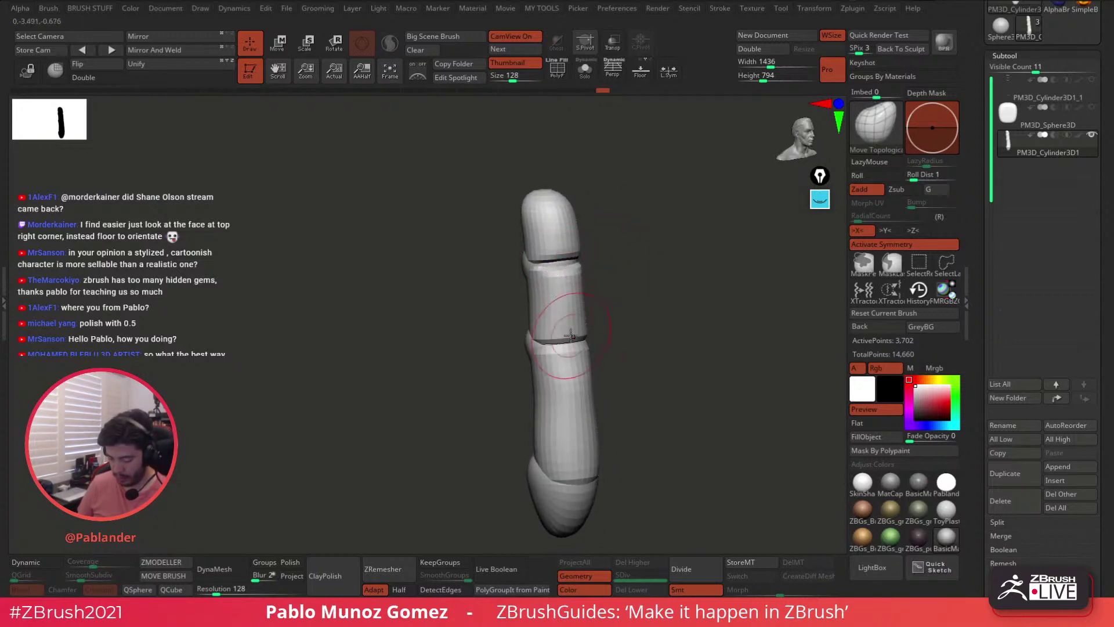
pyautogui.moveTo(571, 335)
pyautogui.keyDown('shift'); pyautogui.mouseDown()
pyautogui.moveTo(621, 322)
pyautogui.moveTo(640, 287)
pyautogui.moveTo(655, 295)
pyautogui.moveTo(609, 285)
pyautogui.moveTo(625, 290)
pyautogui.mouseUp(); pyautogui.keyUp('shift')
# - Adjust the draw size and refine the facing segment edges at the fingertip and middle joints on the palm side
pyautogui.press('space')
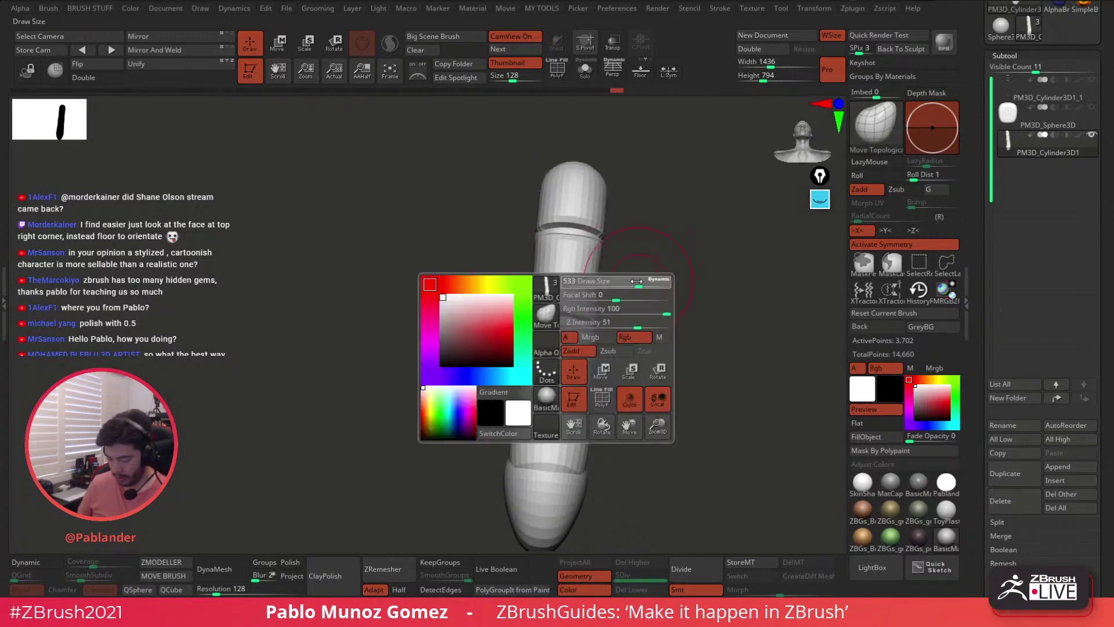
pyautogui.moveTo(587, 318); pyautogui.dragTo(588, 318)
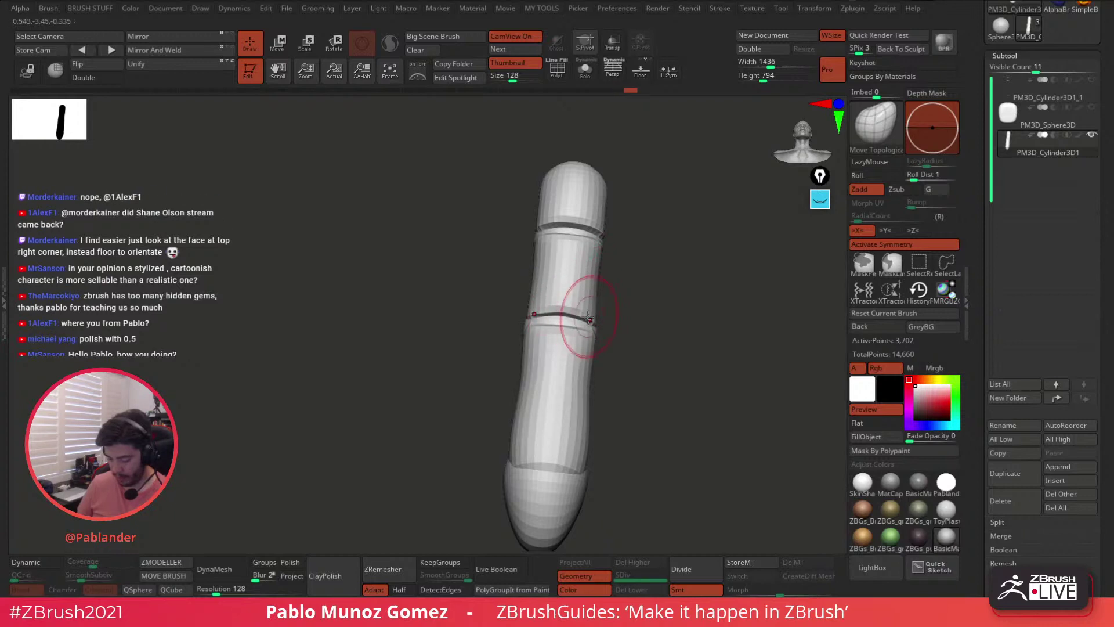
pyautogui.moveTo(610, 262)
pyautogui.keyDown('shift'); pyautogui.mouseDown()
pyautogui.moveTo(581, 218)
pyautogui.moveTo(644, 218)
pyautogui.mouseUp(); pyautogui.keyUp('shift')
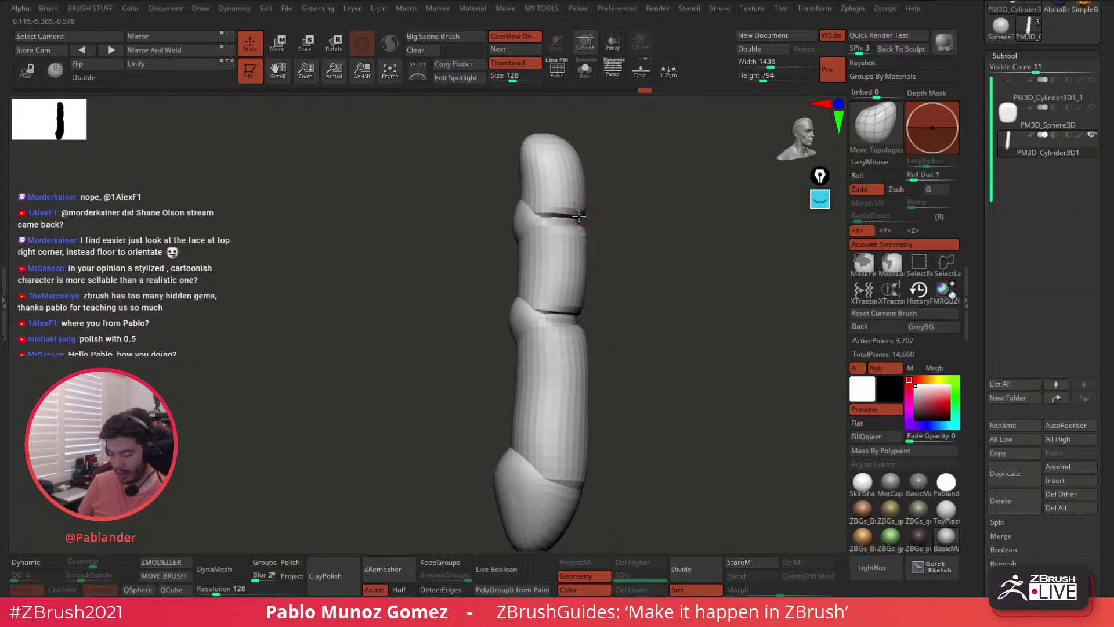
pyautogui.moveTo(649, 265)
pyautogui.mouseDown()
pyautogui.moveTo(597, 192)
pyautogui.moveTo(553, 193)
pyautogui.mouseUp()
pyautogui.moveTo(653, 205)
pyautogui.mouseDown()
pyautogui.moveTo(636, 191)
pyautogui.moveTo(651, 179)
pyautogui.moveTo(590, 195)
pyautogui.mouseUp()
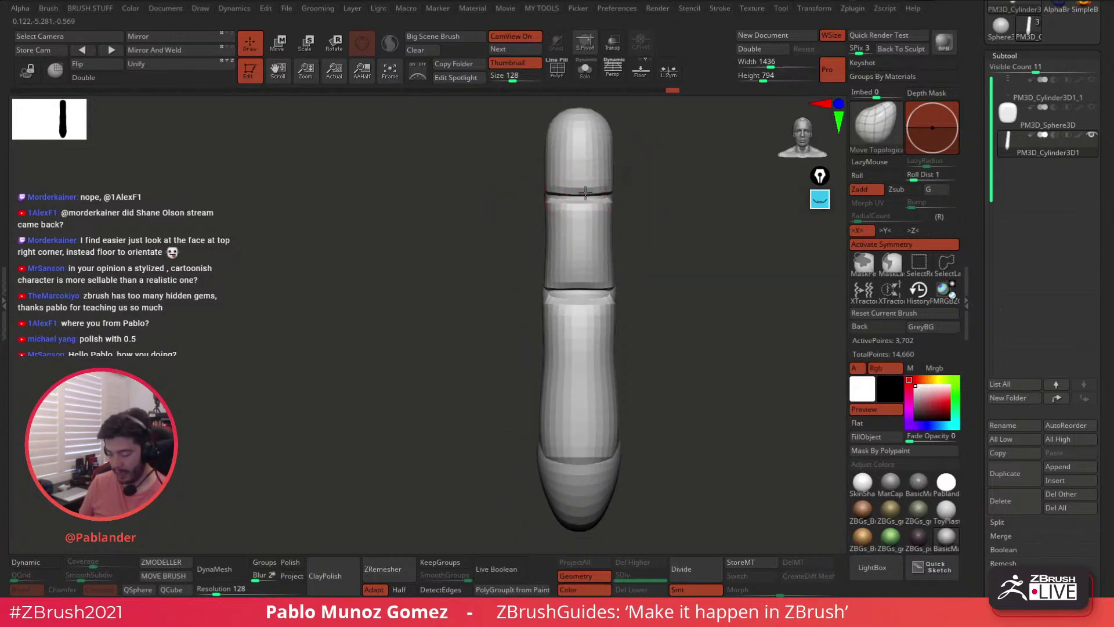
pyautogui.moveTo(584, 286); pyautogui.dragTo(582, 291)
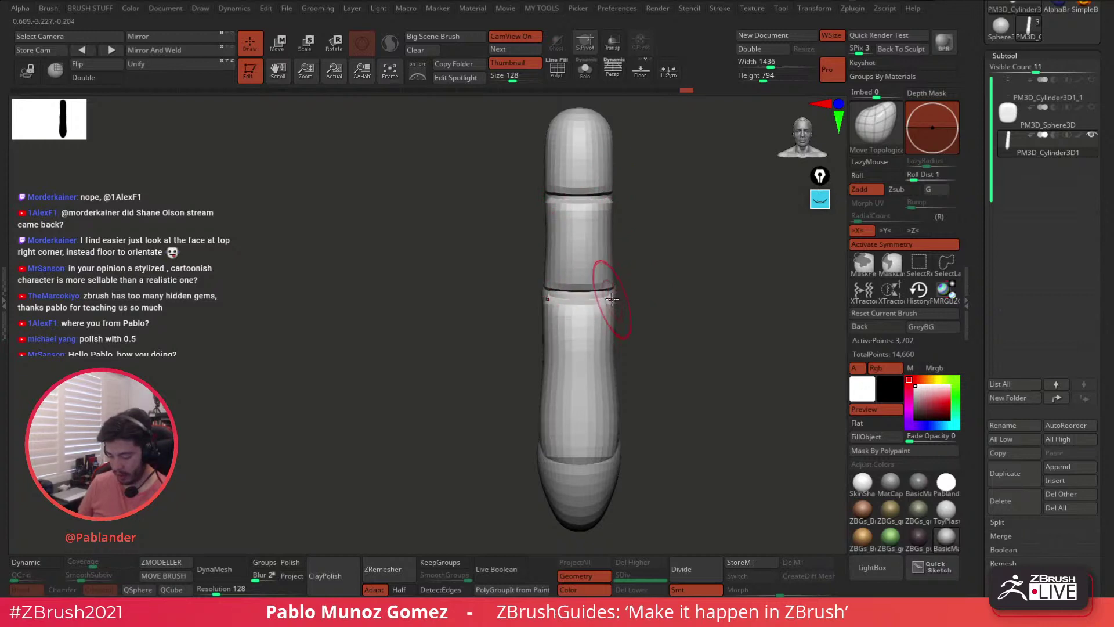
# - Reshape the lower palm-side end of the longest segment where it meets the base knuckle
pyautogui.moveTo(651, 294)
pyautogui.mouseDown()
pyautogui.moveTo(613, 294)
pyautogui.moveTo(630, 263)
pyautogui.moveTo(604, 248)
pyautogui.mouseUp()
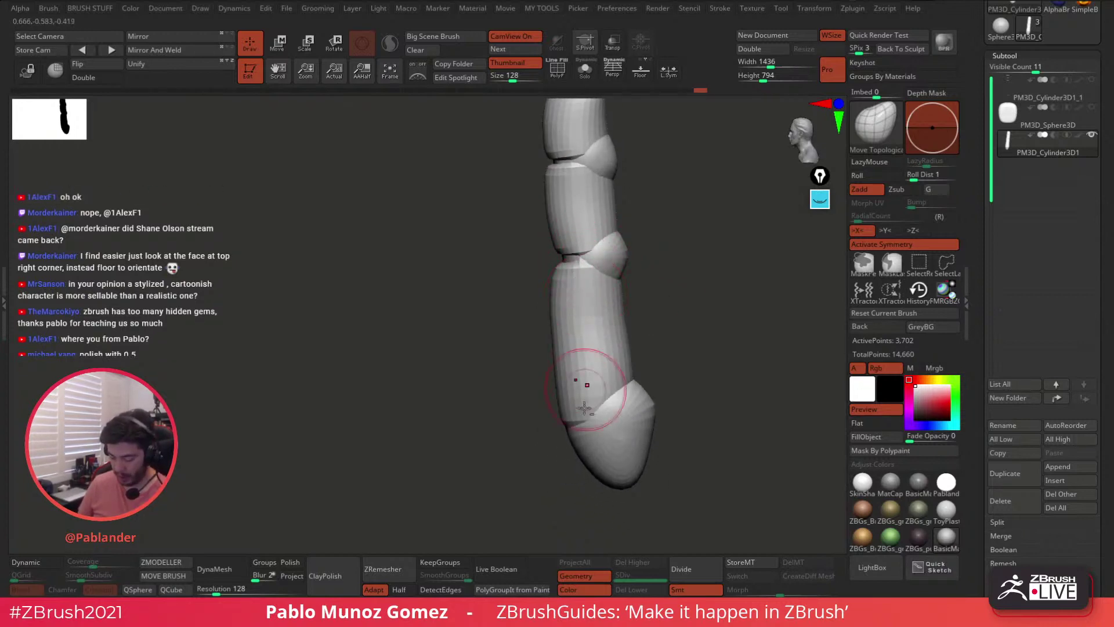
pyautogui.keyDown('alt'); pyautogui.moveTo(577, 391); pyautogui.dragTo(587, 319); pyautogui.keyUp('alt')
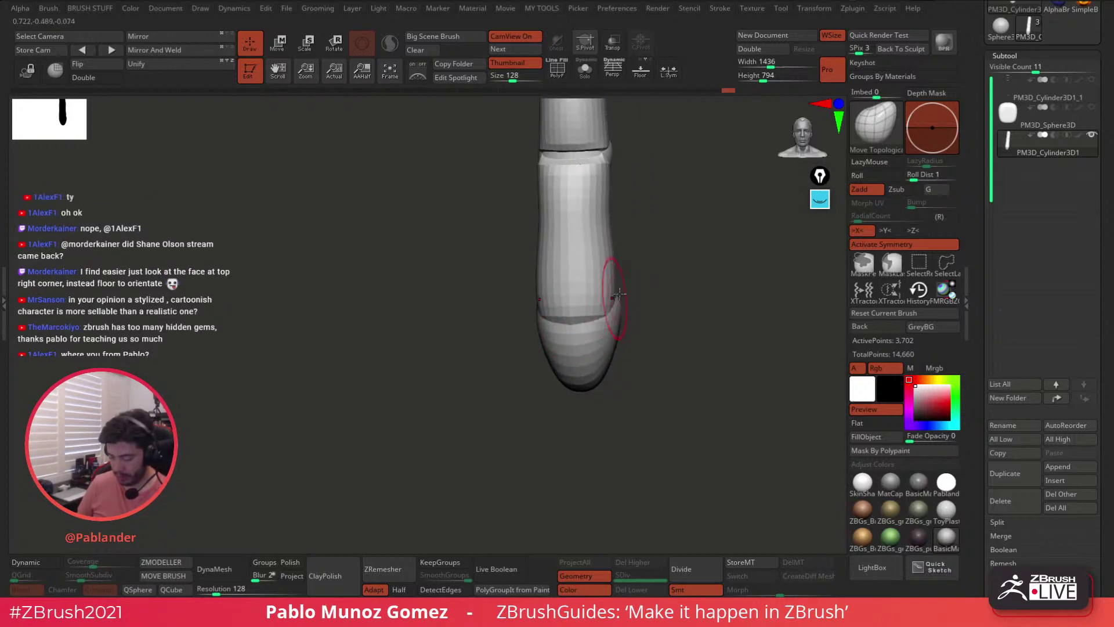
pyautogui.moveTo(669, 233)
pyautogui.keyDown('alt'); pyautogui.mouseDown()
pyautogui.moveTo(655, 296)
pyautogui.moveTo(629, 229)
pyautogui.mouseUp(); pyautogui.keyUp('alt')
pyautogui.moveTo(696, 265); pyautogui.dragTo(627, 284)
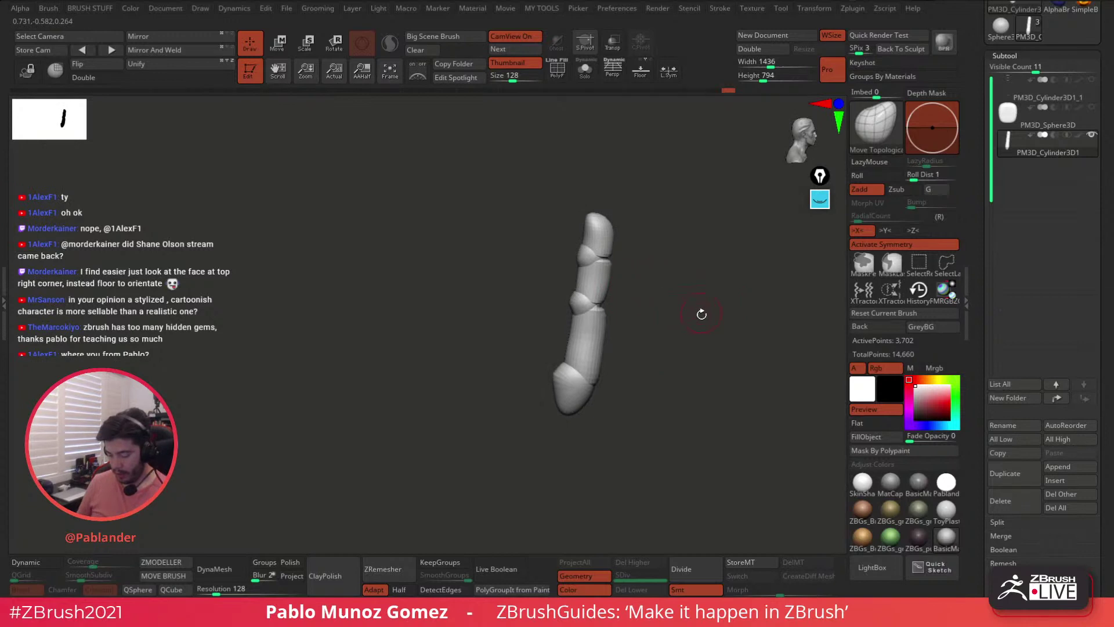
# - Refine the side contours of the fingertip segment and its knuckle from the back of the finger
pyautogui.keyDown('alt'); pyautogui.moveTo(701, 314); pyautogui.dragTo(660, 285); pyautogui.keyUp('alt')
pyautogui.keyDown('shift'); pyautogui.moveTo(659, 284); pyautogui.dragTo(594, 353); pyautogui.keyUp('shift')
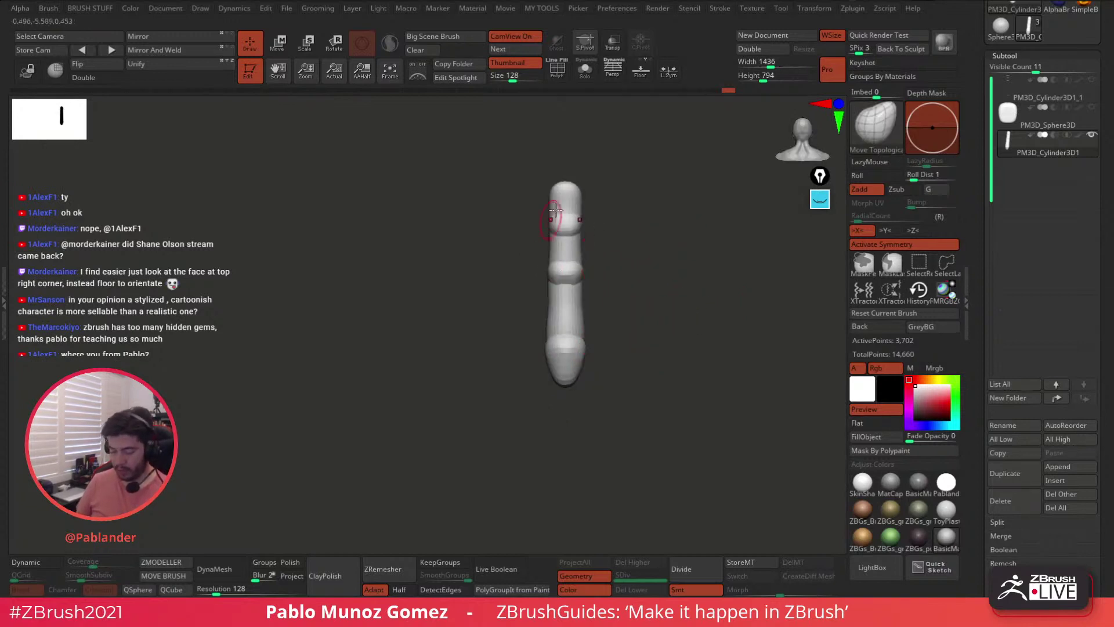
pyautogui.moveTo(644, 256)
pyautogui.mouseDown()
pyautogui.moveTo(659, 243)
pyautogui.moveTo(638, 348)
pyautogui.moveTo(656, 286)
pyautogui.moveTo(622, 316)
pyautogui.moveTo(588, 294)
pyautogui.moveTo(594, 336)
pyautogui.mouseUp()
pyautogui.moveTo(569, 244)
pyautogui.keyDown('alt'); pyautogui.mouseDown()
pyautogui.moveTo(619, 409)
pyautogui.moveTo(574, 235)
pyautogui.moveTo(559, 228)
pyautogui.mouseUp(); pyautogui.keyUp('alt')
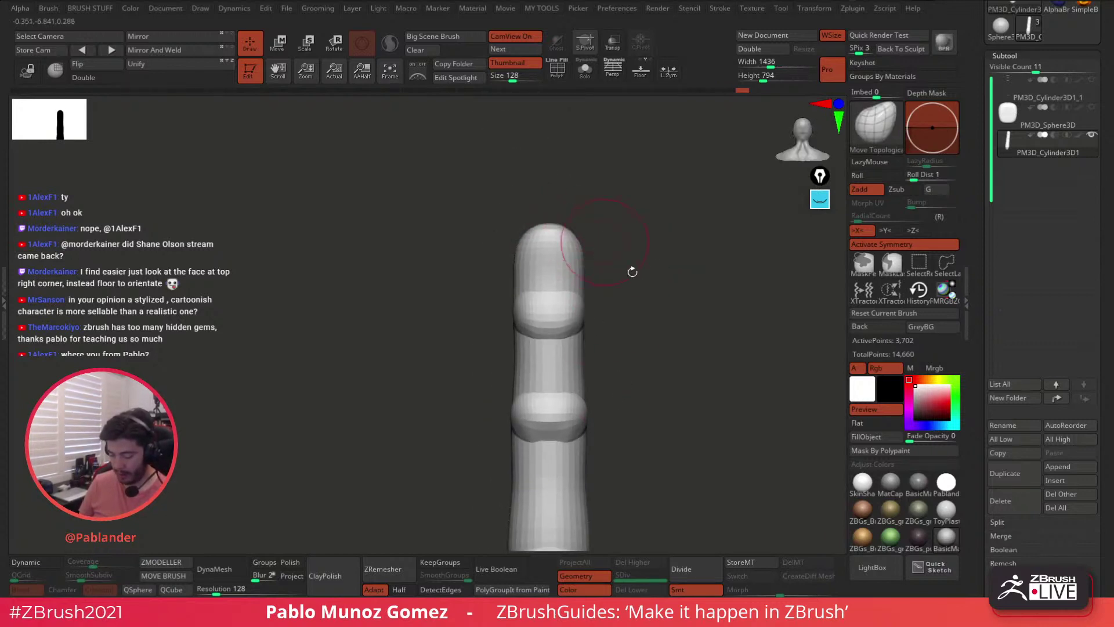
pyautogui.keyDown('alt'); pyautogui.moveTo(632, 271); pyautogui.dragTo(623, 260); pyautogui.keyUp('alt')
pyautogui.moveTo(658, 325)
pyautogui.mouseDown()
pyautogui.moveTo(635, 279)
pyautogui.moveTo(652, 280)
pyautogui.moveTo(654, 316)
pyautogui.moveTo(641, 320)
pyautogui.moveTo(609, 273)
pyautogui.mouseUp()
# - Pinch in the sides of the finger segments between the knuckles from the back view
pyautogui.press('space')
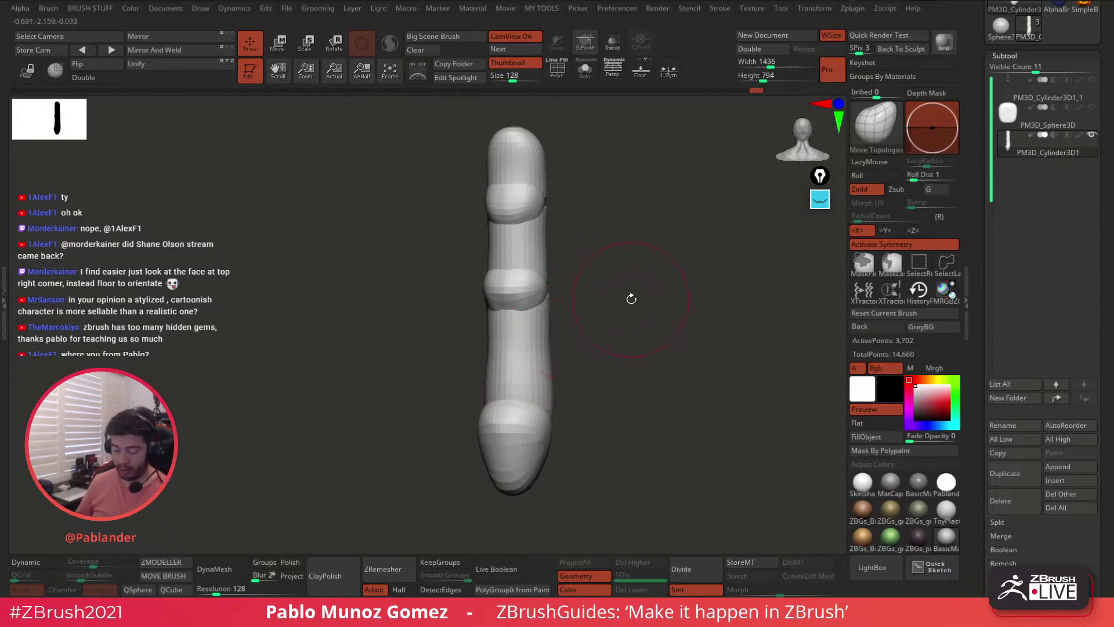
pyautogui.keyDown('alt'); pyautogui.moveTo(629, 298); pyautogui.dragTo(662, 236); pyautogui.keyUp('alt')
pyautogui.keyDown('alt'); pyautogui.moveTo(637, 300); pyautogui.dragTo(619, 323); pyautogui.keyUp('alt')
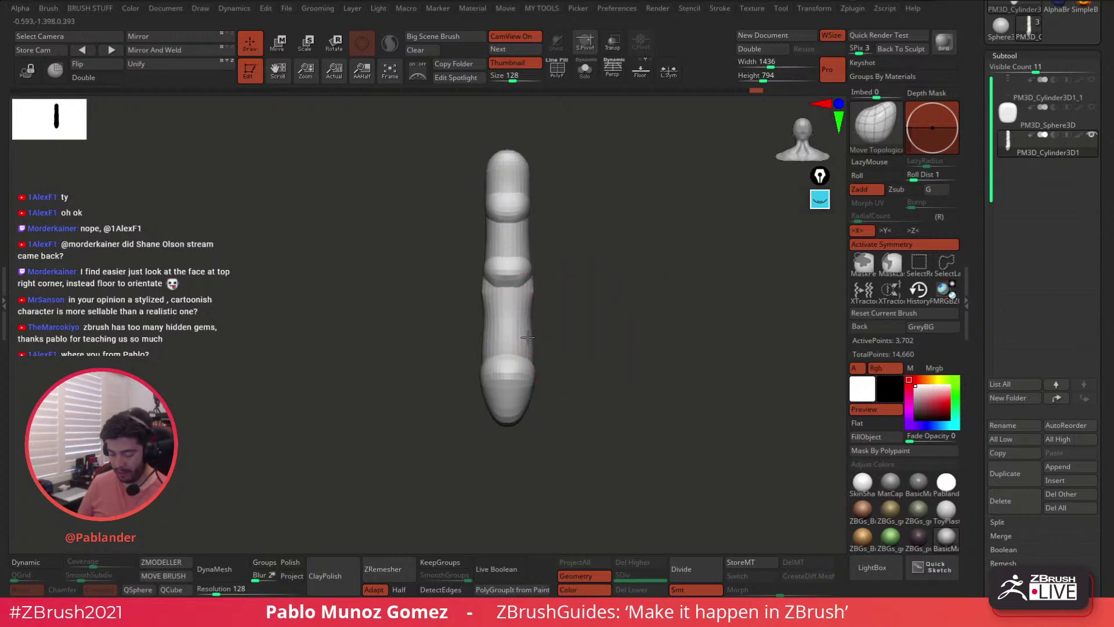
pyautogui.moveTo(554, 248)
pyautogui.mouseDown()
pyautogui.moveTo(508, 229)
pyautogui.moveTo(525, 183)
pyautogui.moveTo(508, 191)
pyautogui.mouseUp()
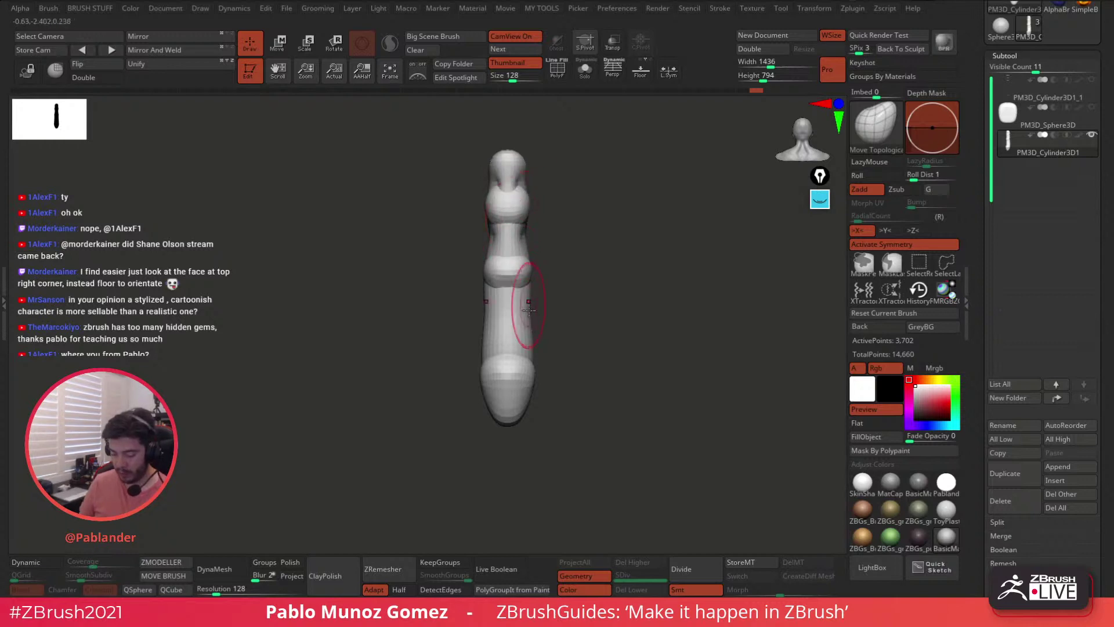
pyautogui.moveTo(515, 323)
pyautogui.mouseDown()
pyautogui.moveTo(518, 302)
pyautogui.moveTo(522, 337)
pyautogui.mouseUp()
pyautogui.moveTo(666, 256)
pyautogui.mouseDown()
pyautogui.moveTo(619, 259)
pyautogui.moveTo(641, 258)
pyautogui.mouseUp()
pyautogui.keyDown('shift'); pyautogui.moveTo(528, 268); pyautogui.dragTo(519, 200); pyautogui.keyUp('shift')
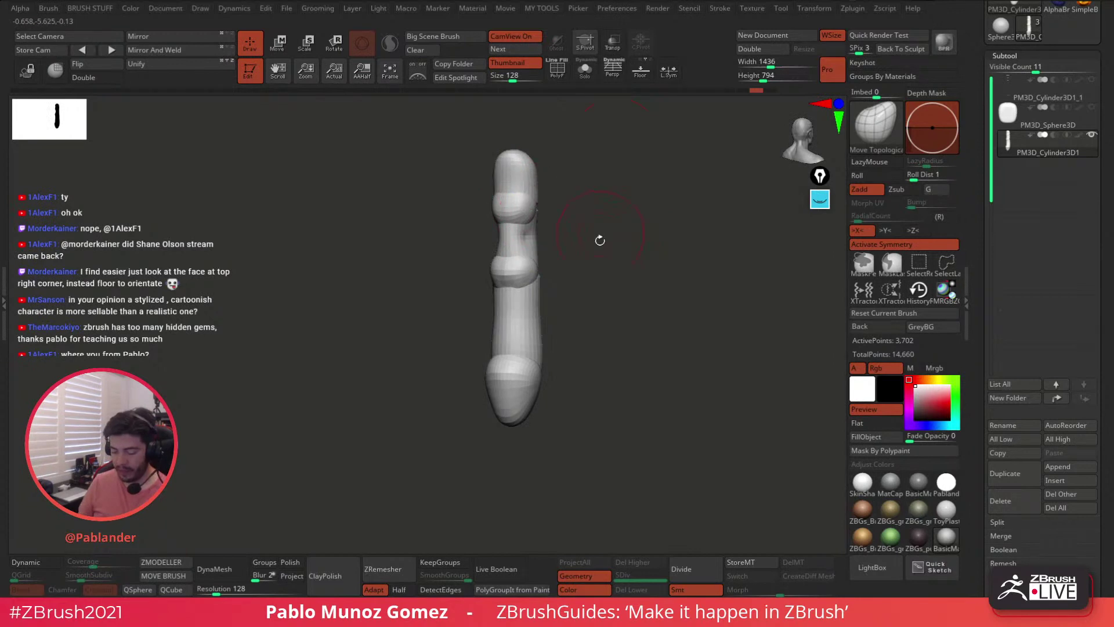
pyautogui.moveTo(639, 297); pyautogui.dragTo(677, 385)
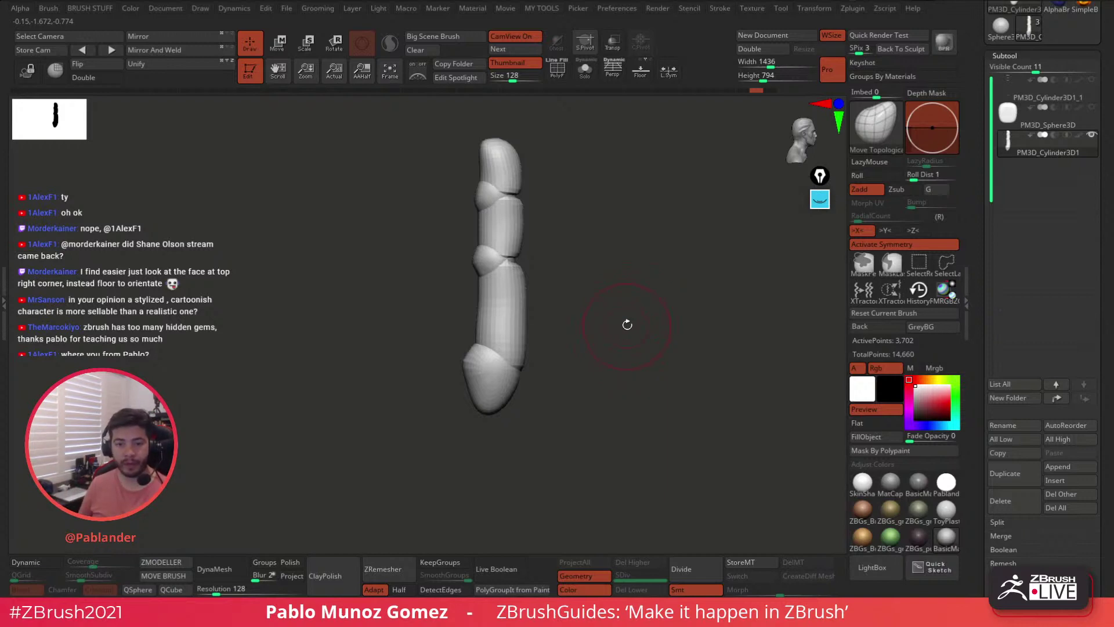
pyautogui.keyDown('alt'); pyautogui.moveTo(630, 297); pyautogui.dragTo(627, 309); pyautogui.keyUp('alt')
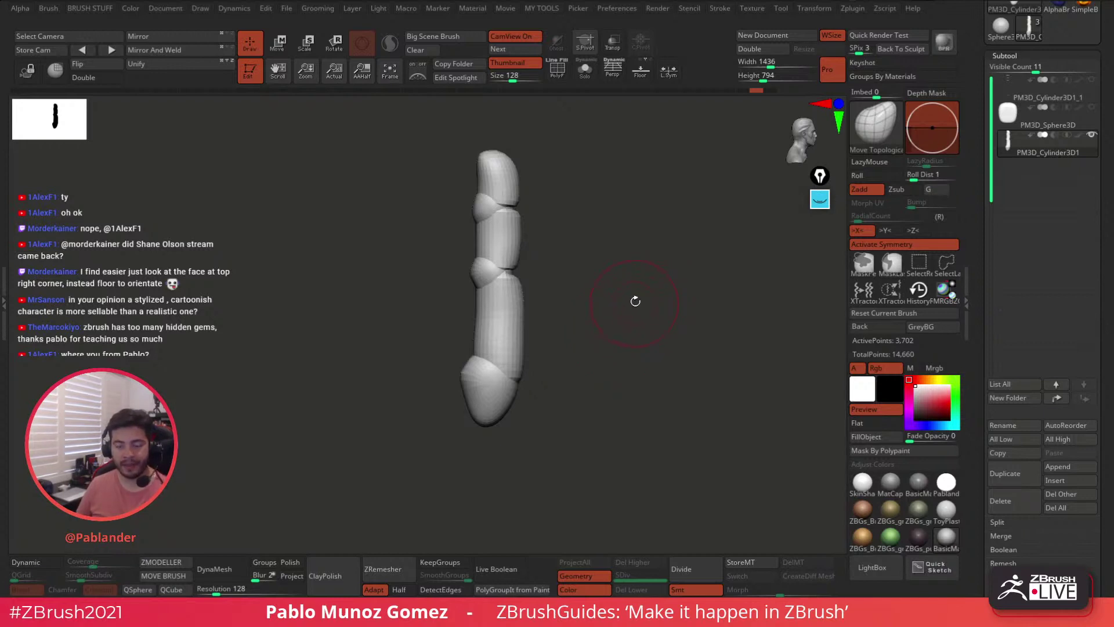
pyautogui.moveTo(635, 302); pyautogui.dragTo(646, 316)
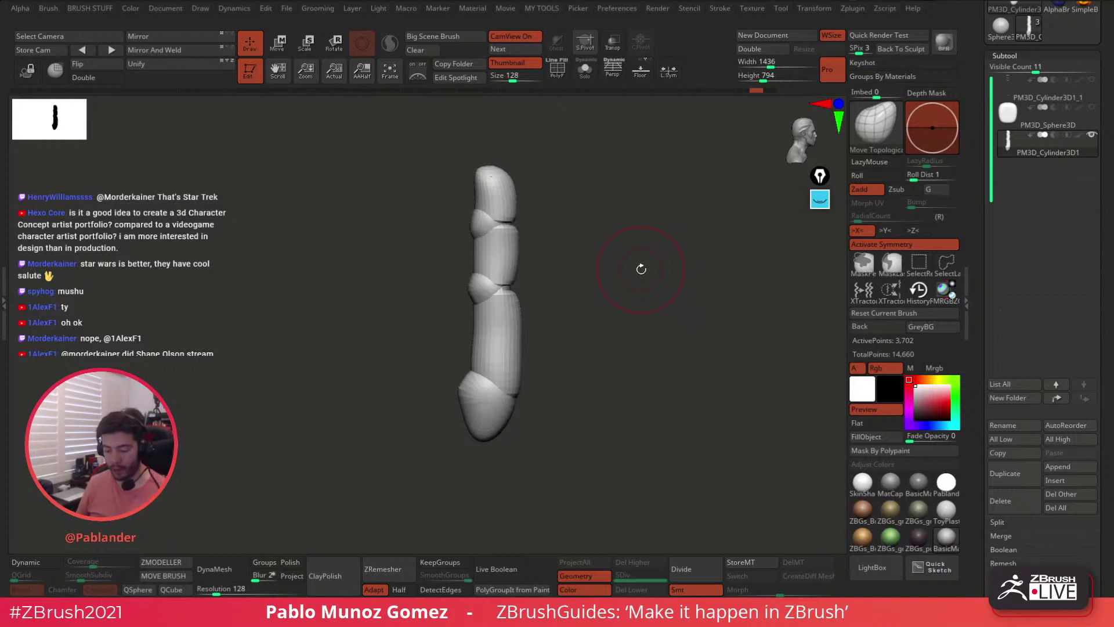
pyautogui.moveTo(657, 331); pyautogui.dragTo(645, 348)
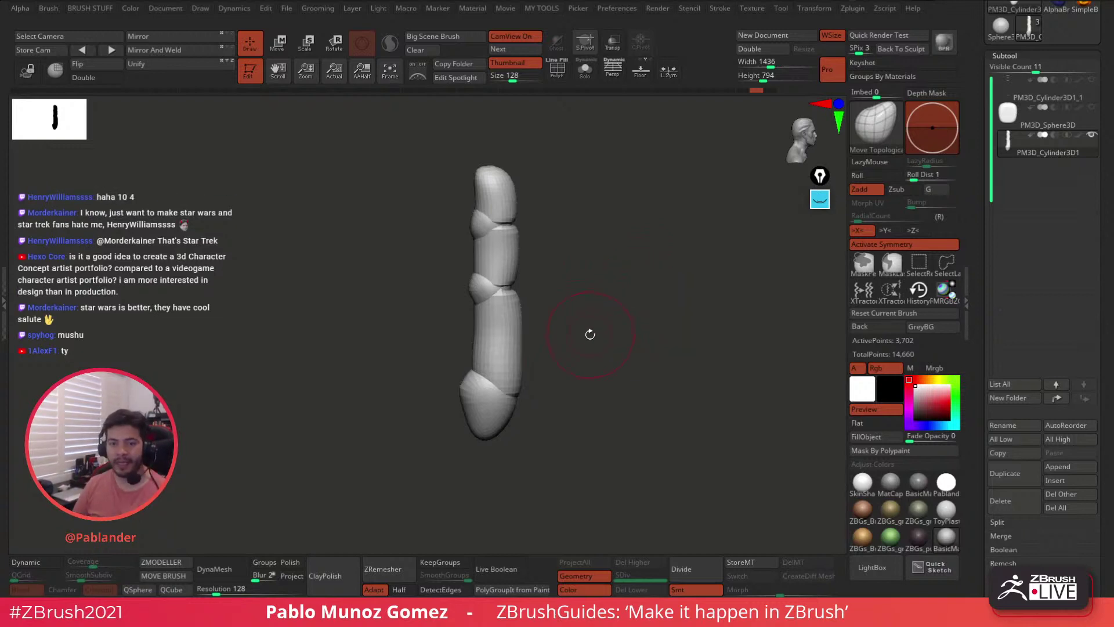
pyautogui.moveTo(621, 256); pyautogui.dragTo(627, 256)
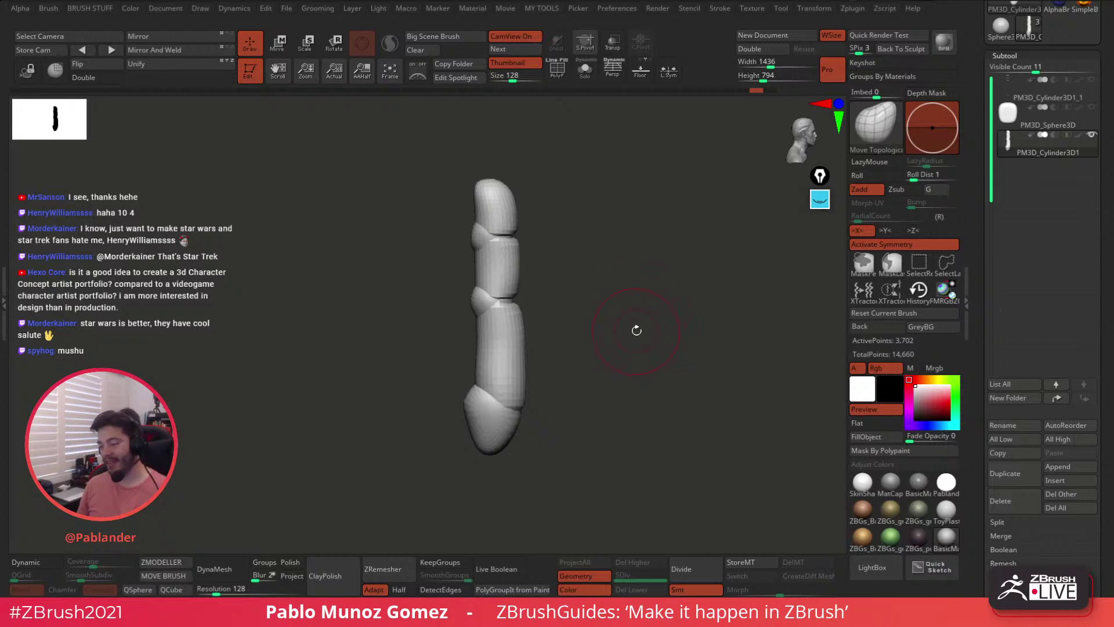
pyautogui.moveTo(587, 263); pyautogui.dragTo(646, 333)
# - Duplicate the finger subtool and display the copy alone in Solo mode with its polyframe
pyautogui.moveTo(977, 239); pyautogui.dragTo(979, 213)
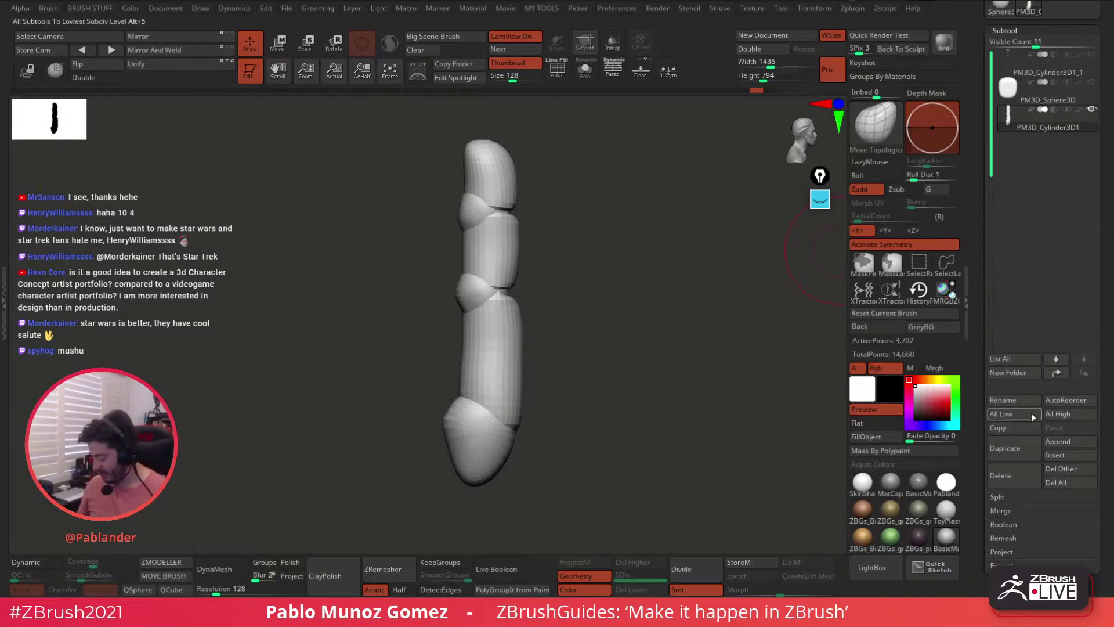
pyautogui.click(1021, 447)
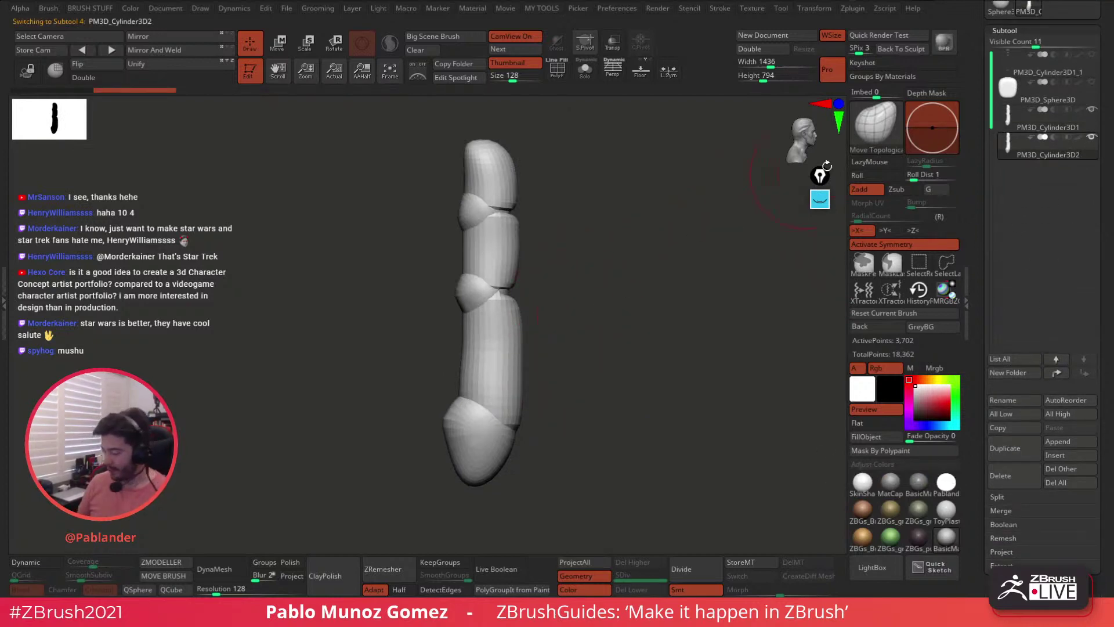
pyautogui.moveTo(972, 171); pyautogui.dragTo(966, 191)
pyautogui.keyDown('alt'); pyautogui.moveTo(715, 301); pyautogui.dragTo(666, 304); pyautogui.keyUp('alt')
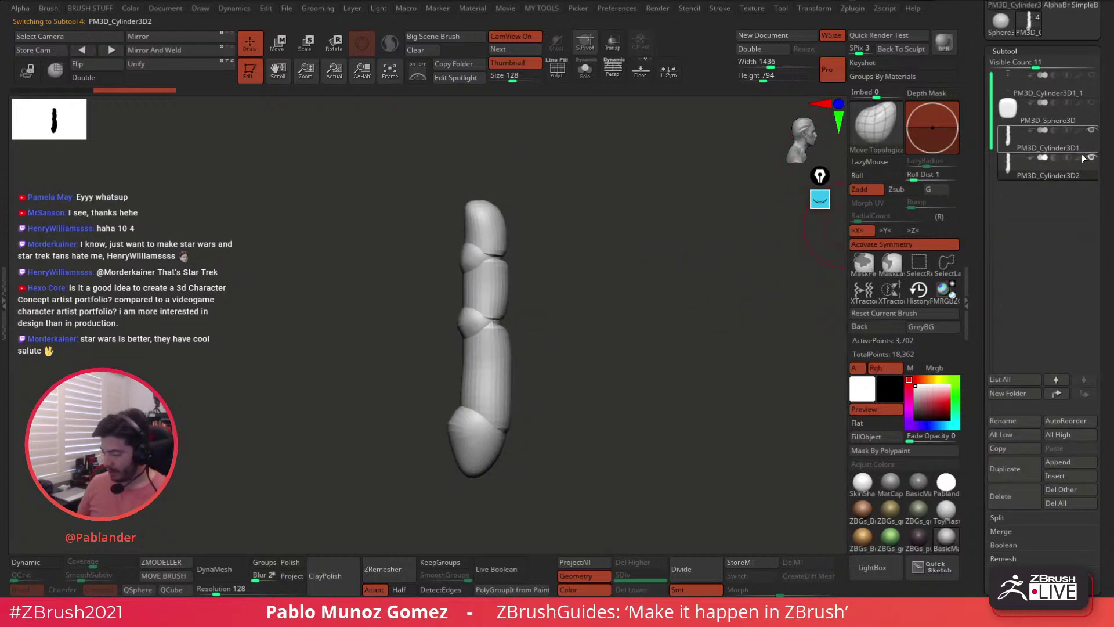
pyautogui.click(585, 70)
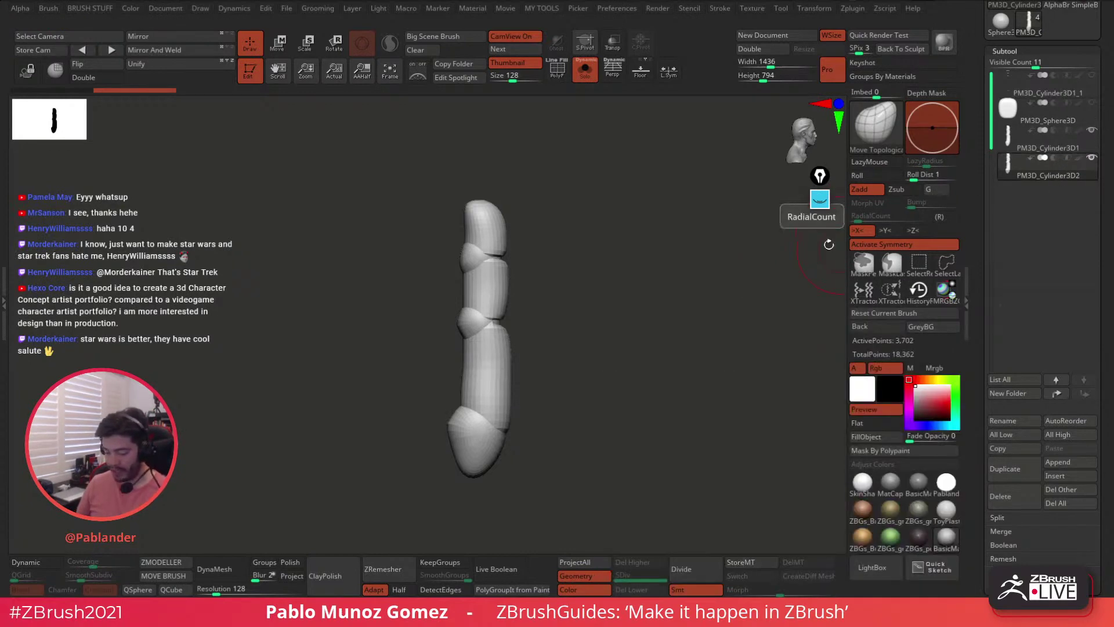
pyautogui.hotkey('shift', 'f')
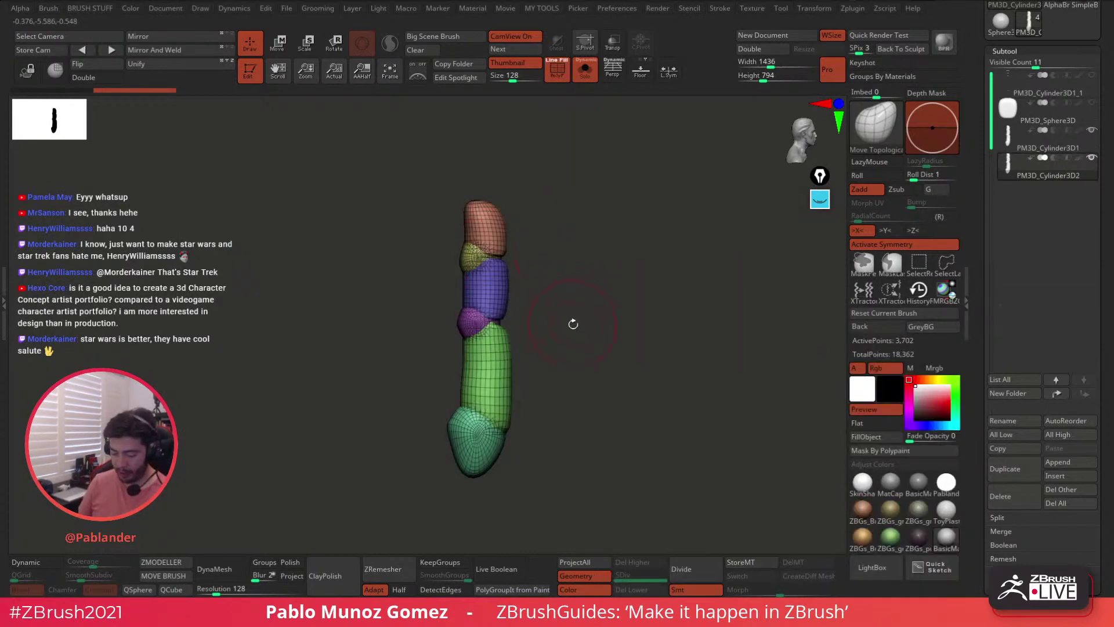
# - Switch the sculpting brush to Move
pyautogui.press('space')
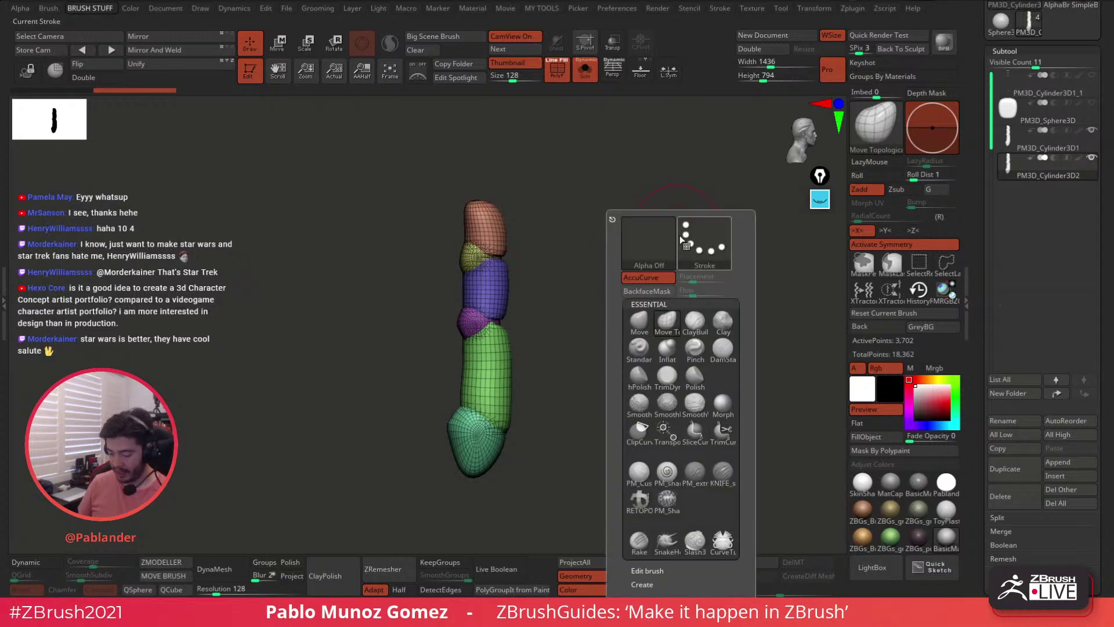
pyautogui.click(638, 321)
pyautogui.keyDown('alt'); pyautogui.moveTo(591, 289); pyautogui.dragTo(599, 261); pyautogui.keyUp('alt')
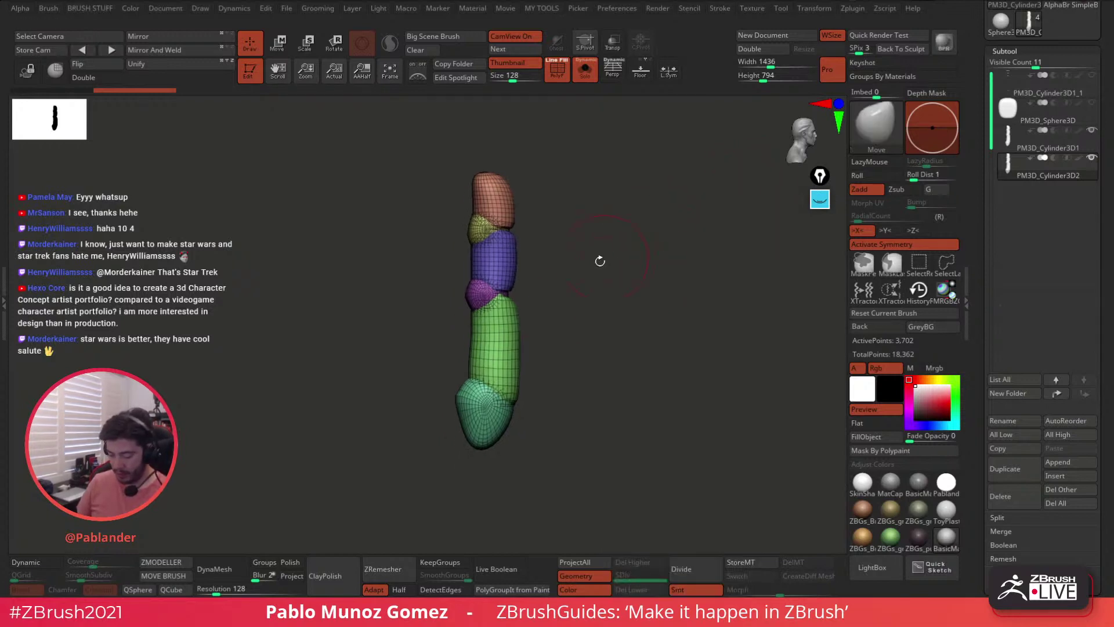
pyautogui.hotkey('ctrl', 'shift')
pyautogui.keyDown('ctrl'); pyautogui.keyDown('shift'); pyautogui.click(503, 195); pyautogui.keyUp('shift'); pyautogui.keyUp('ctrl')
pyautogui.press('ctrl')
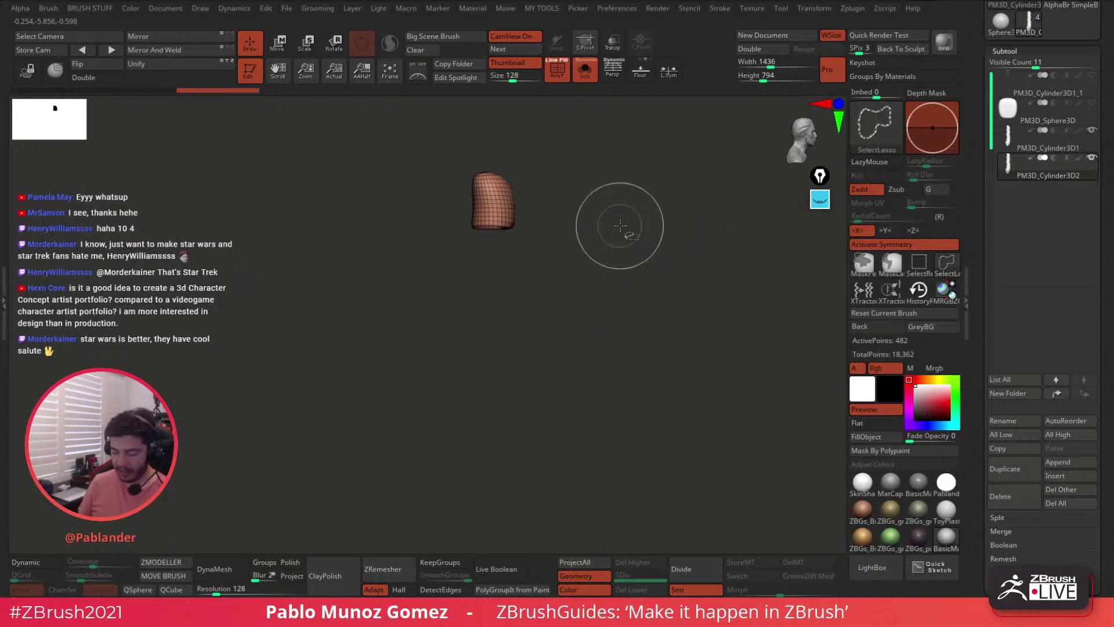
pyautogui.keyDown('ctrl'); pyautogui.keyDown('shift'); pyautogui.click(618, 229); pyautogui.keyUp('shift'); pyautogui.keyUp('ctrl')
pyautogui.keyDown('ctrl'); pyautogui.keyDown('shift'); pyautogui.click(511, 205); pyautogui.keyUp('shift'); pyautogui.keyUp('ctrl')
pyautogui.keyDown('ctrl'); pyautogui.keyDown('shift'); pyautogui.moveTo(552, 198); pyautogui.dragTo(551, 216); pyautogui.keyUp('shift'); pyautogui.keyUp('ctrl')
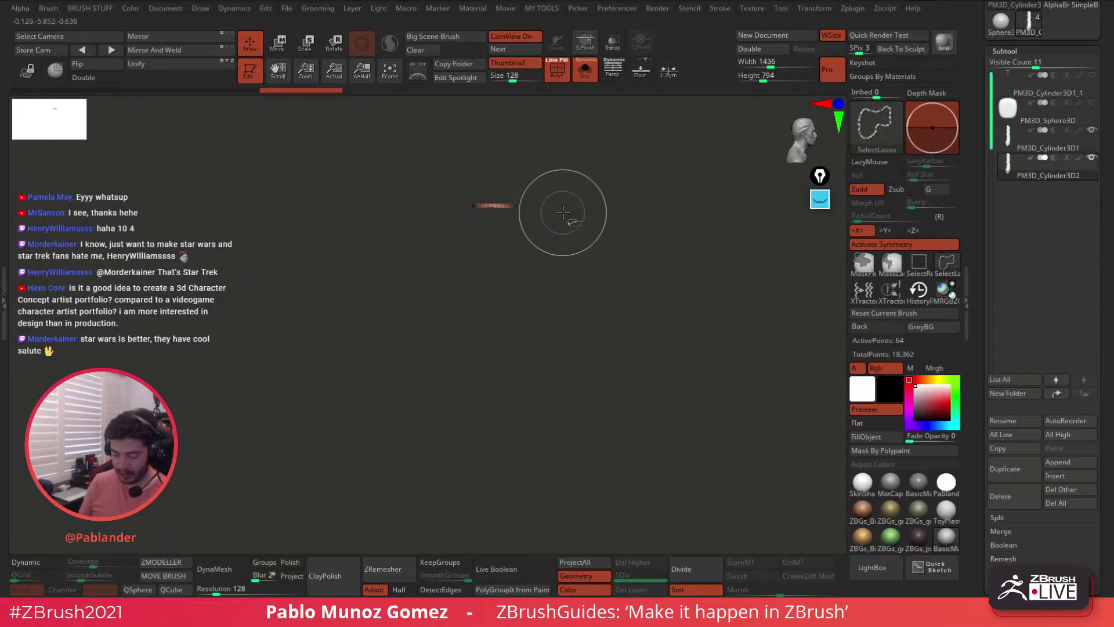
pyautogui.keyDown('ctrl'); pyautogui.keyDown('shift'); pyautogui.click(590, 232); pyautogui.keyUp('shift'); pyautogui.keyUp('ctrl')
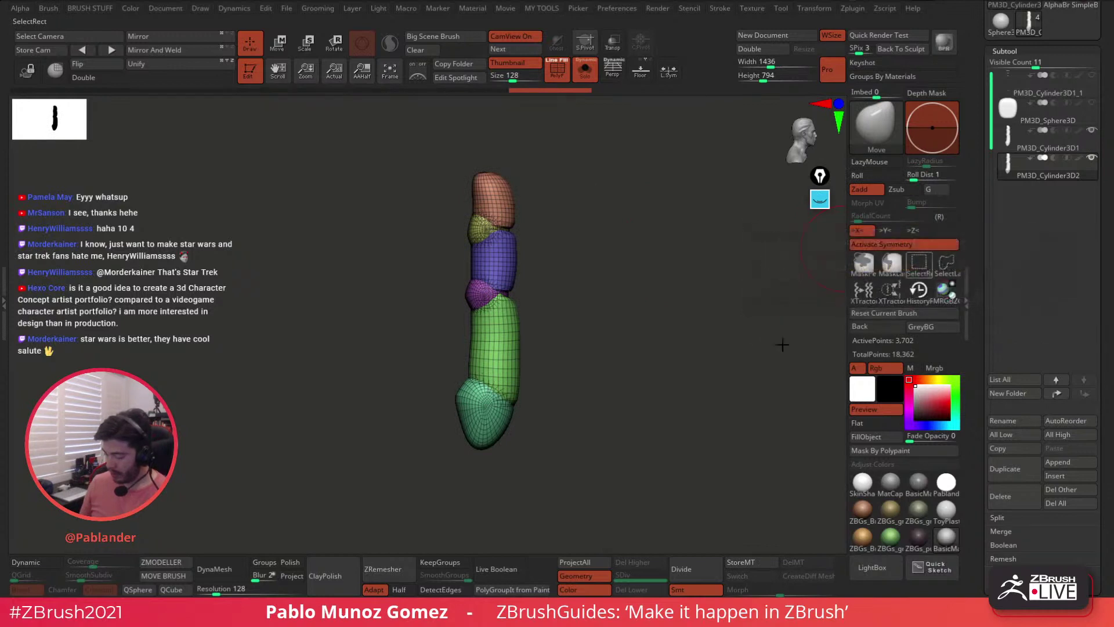
# - Mask the longest segment and base knuckle by temporarily hiding the polygroups above them with SelectRect
pyautogui.click(919, 263)
pyautogui.keyDown('ctrl'); pyautogui.keyDown('alt'); pyautogui.keyDown('shift'); pyautogui.click(498, 189); pyautogui.keyUp('shift'); pyautogui.keyUp('alt'); pyautogui.keyUp('ctrl')
pyautogui.keyDown('ctrl'); pyautogui.keyDown('alt'); pyautogui.keyDown('shift'); pyautogui.click(488, 221); pyautogui.keyUp('shift'); pyautogui.keyUp('alt'); pyautogui.keyUp('ctrl')
pyautogui.keyDown('ctrl'); pyautogui.keyDown('alt'); pyautogui.keyDown('shift'); pyautogui.click(494, 261); pyautogui.keyUp('shift'); pyautogui.keyUp('alt'); pyautogui.keyUp('ctrl')
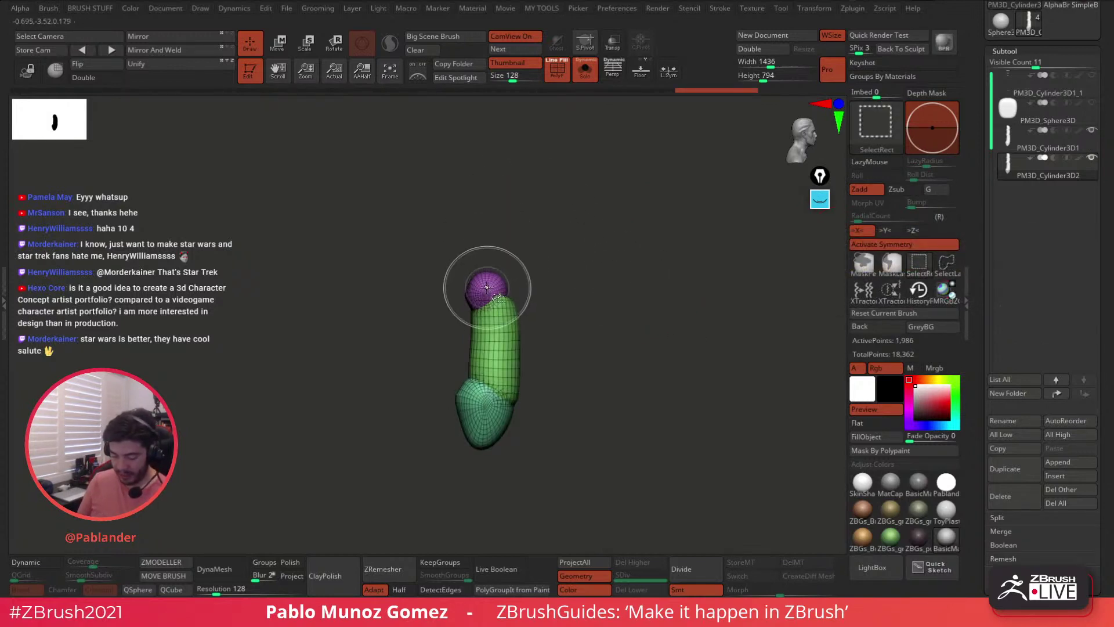
pyautogui.keyDown('ctrl'); pyautogui.keyDown('alt'); pyautogui.keyDown('shift'); pyautogui.click(485, 287); pyautogui.keyUp('shift'); pyautogui.keyUp('alt'); pyautogui.keyUp('ctrl')
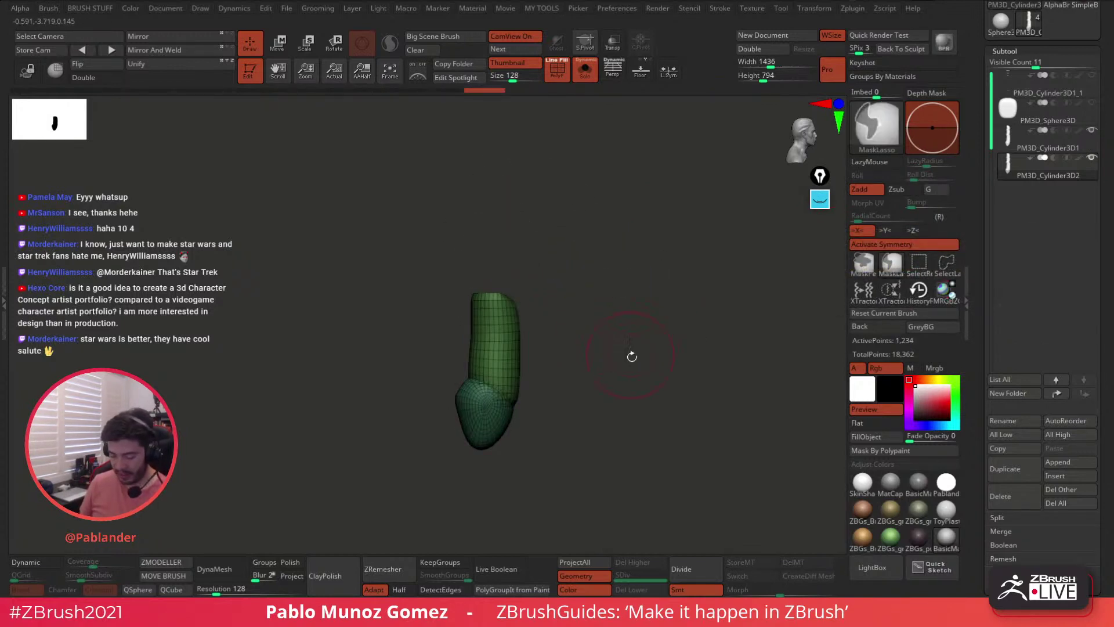
pyautogui.keyDown('ctrl'); pyautogui.keyDown('shift'); pyautogui.click(559, 256); pyautogui.keyUp('shift'); pyautogui.keyUp('ctrl')
# - Bend the unmasked upper part of the finger slightly by rotating it around the middle knuckle
pyautogui.press('w')
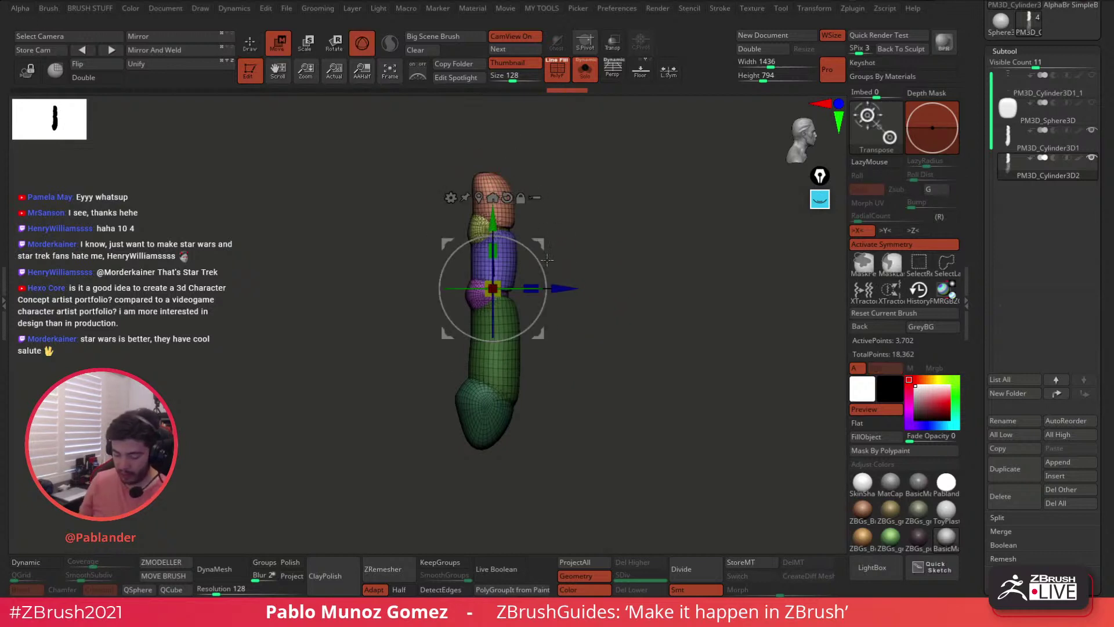
pyautogui.moveTo(537, 250); pyautogui.dragTo(538, 264)
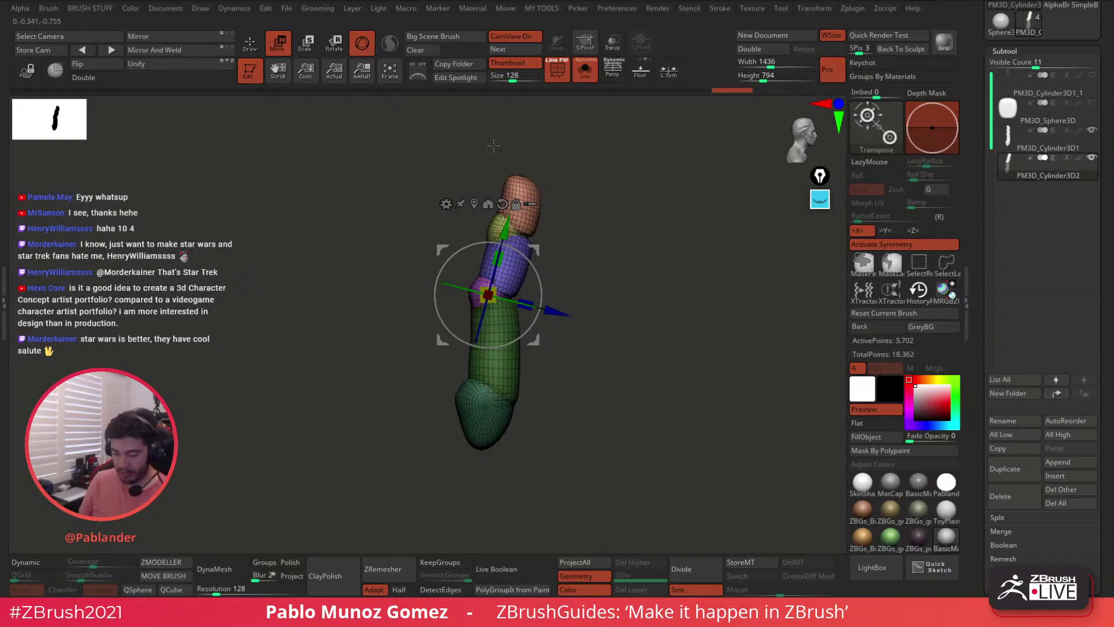
pyautogui.press('q')
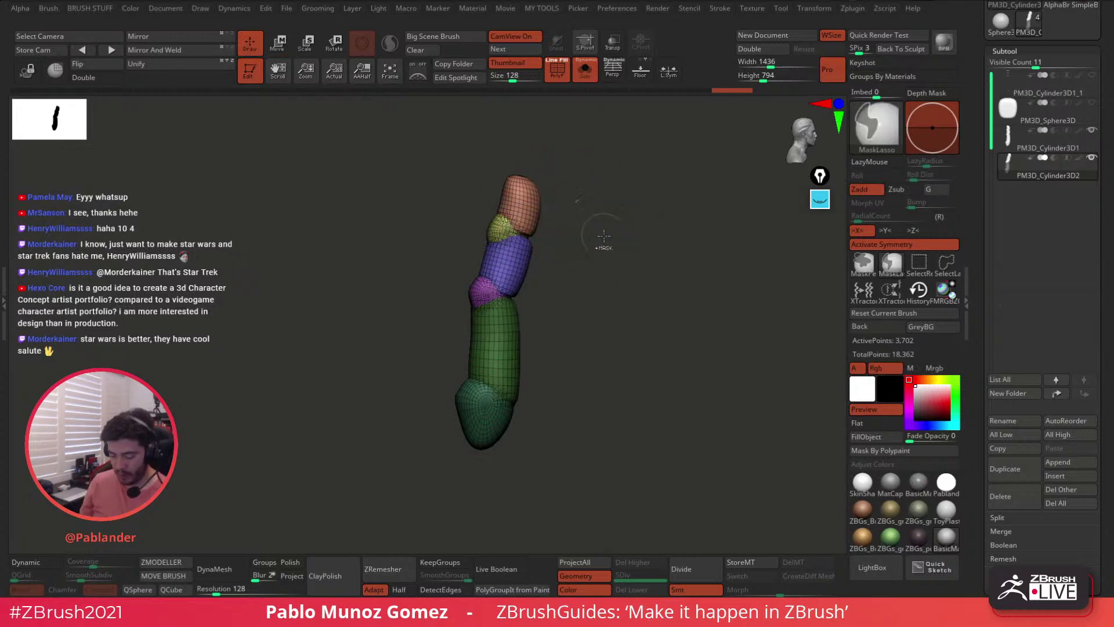
# - Mask everything below the fingertip's knuckle by temporarily hiding the fingertip and that knuckle
pyautogui.keyDown('ctrl'); pyautogui.keyDown('shift'); pyautogui.click(529, 194); pyautogui.keyUp('shift'); pyautogui.keyUp('ctrl')
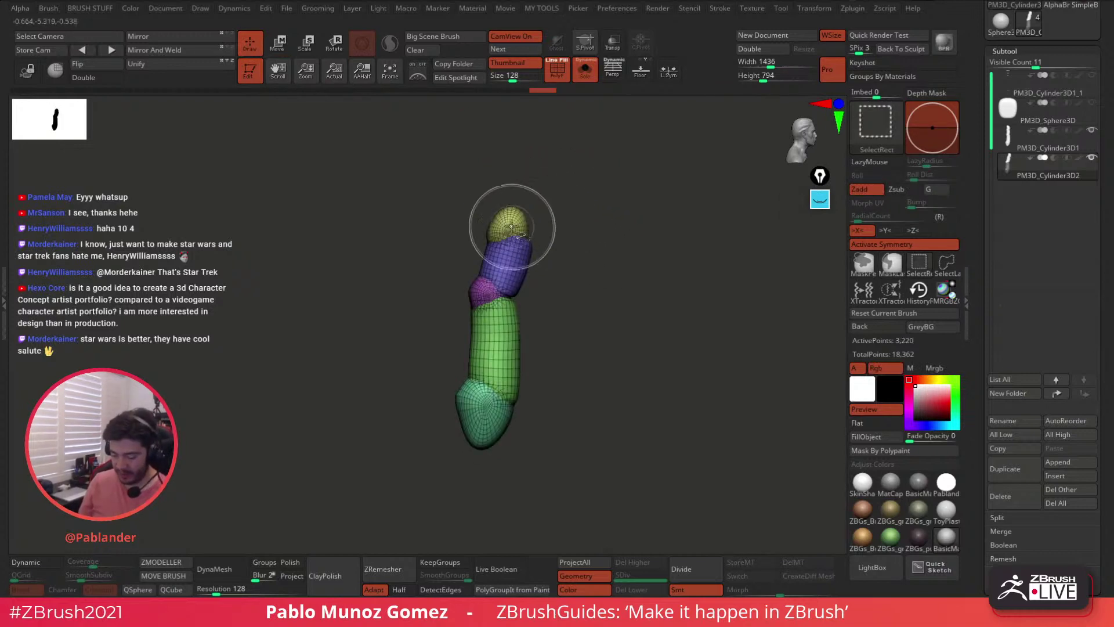
pyautogui.keyDown('ctrl'); pyautogui.keyDown('shift'); pyautogui.click(566, 220); pyautogui.keyUp('shift'); pyautogui.keyUp('ctrl')
pyautogui.keyDown('ctrl'); pyautogui.click(608, 256); pyautogui.keyUp('ctrl')
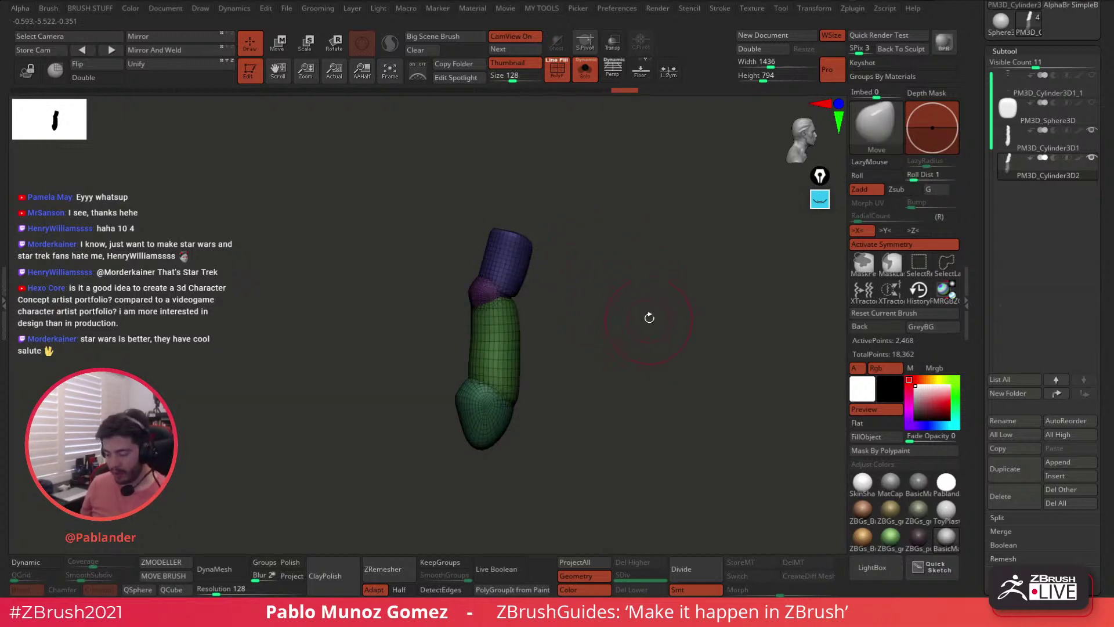
pyautogui.keyDown('ctrl'); pyautogui.keyDown('shift'); pyautogui.click(626, 264); pyautogui.keyUp('shift'); pyautogui.keyUp('ctrl')
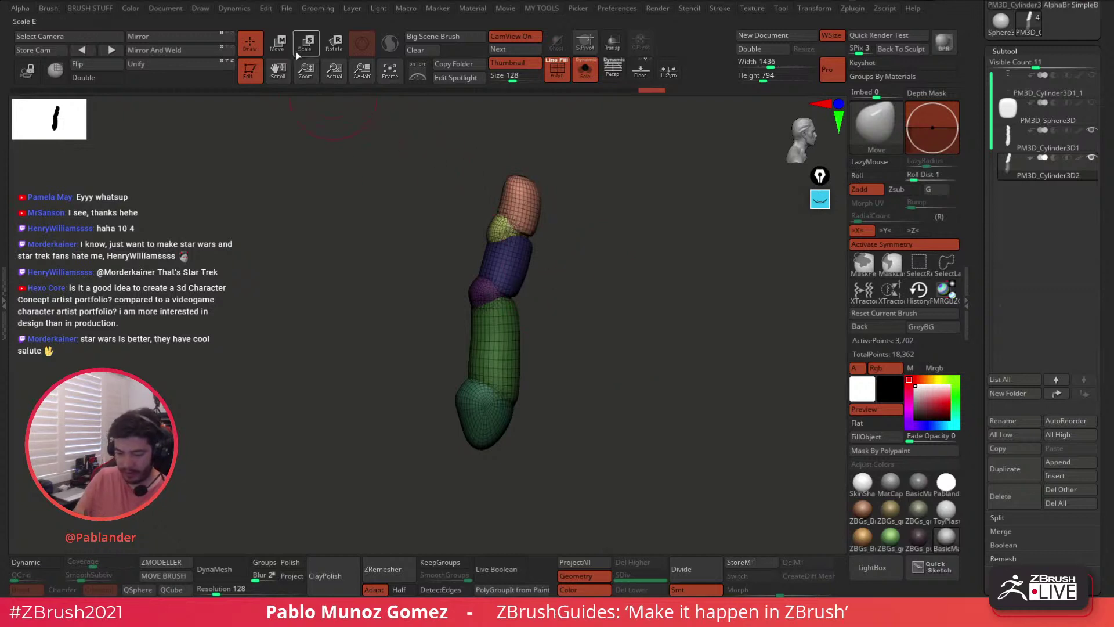
# - Bend the fingertip and its knuckle forward around the upper joint, and clear the mask
pyautogui.click(281, 46)
pyautogui.keyDown('alt'); pyautogui.moveTo(533, 250); pyautogui.dragTo(559, 178); pyautogui.keyUp('alt')
pyautogui.press('q')
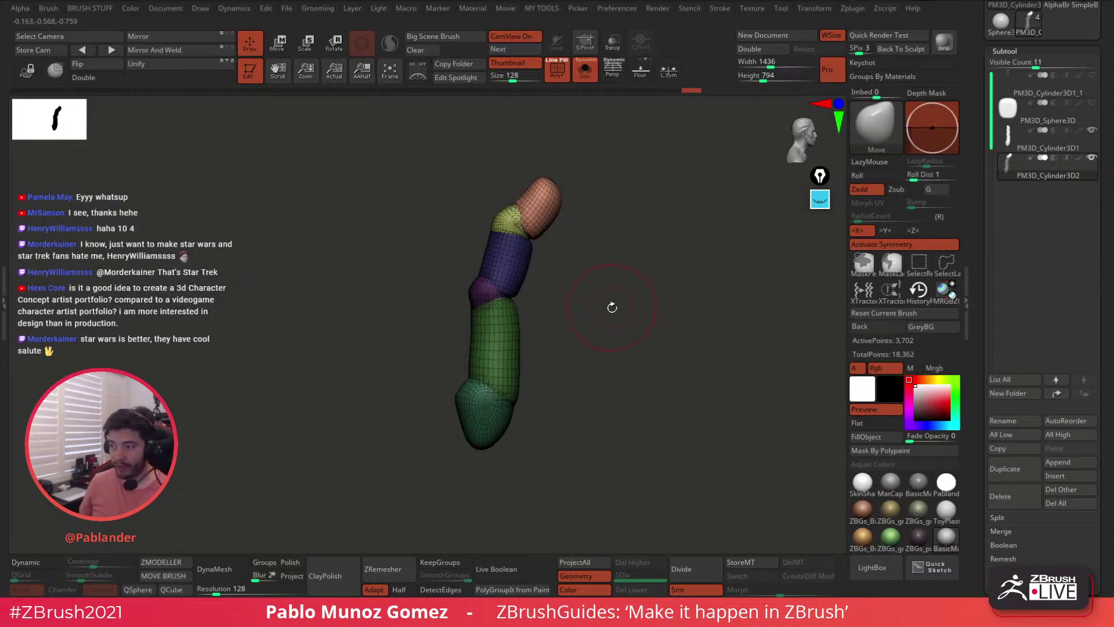
pyautogui.press('ctrl')
pyautogui.press('ctrl')
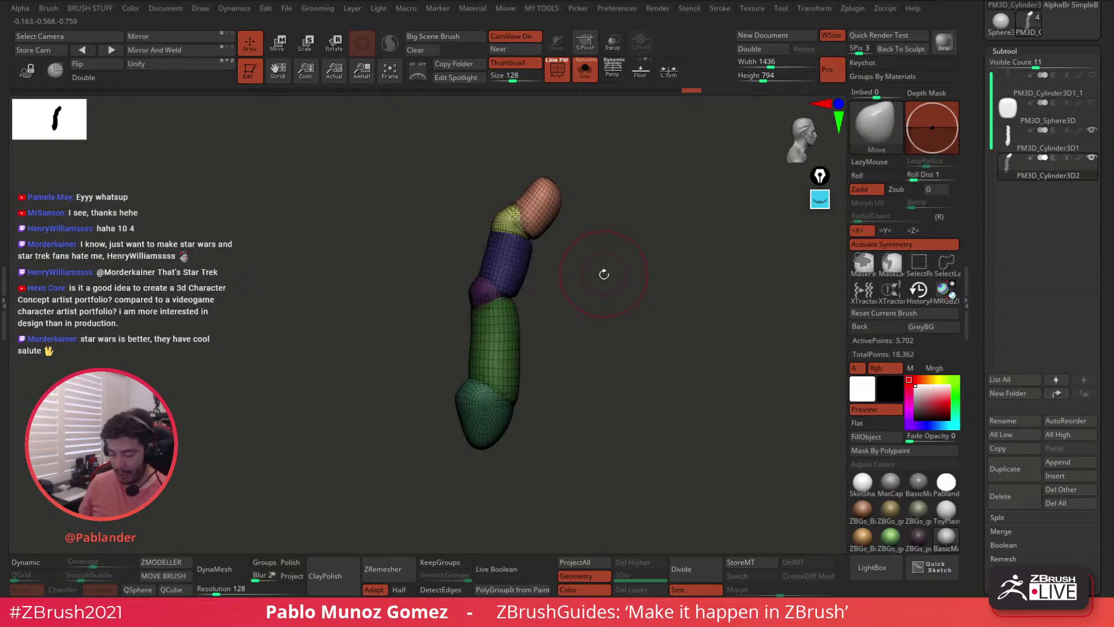
pyautogui.moveTo(614, 368)
pyautogui.mouseDown()
pyautogui.moveTo(640, 390)
pyautogui.moveTo(623, 373)
pyautogui.mouseUp()
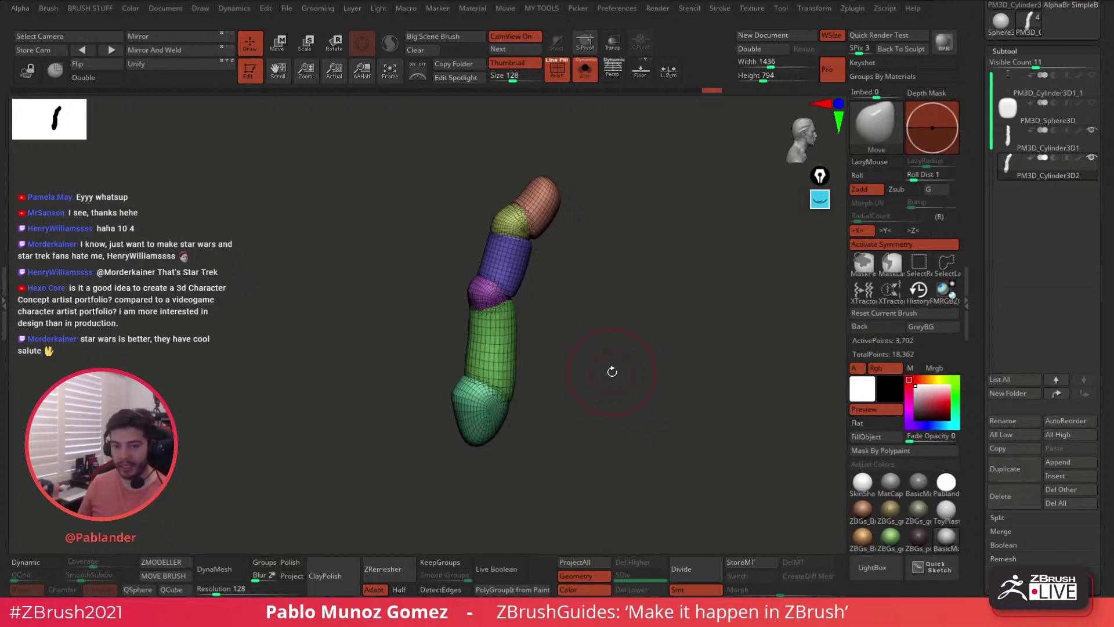
pyautogui.moveTo(631, 314); pyautogui.dragTo(608, 334)
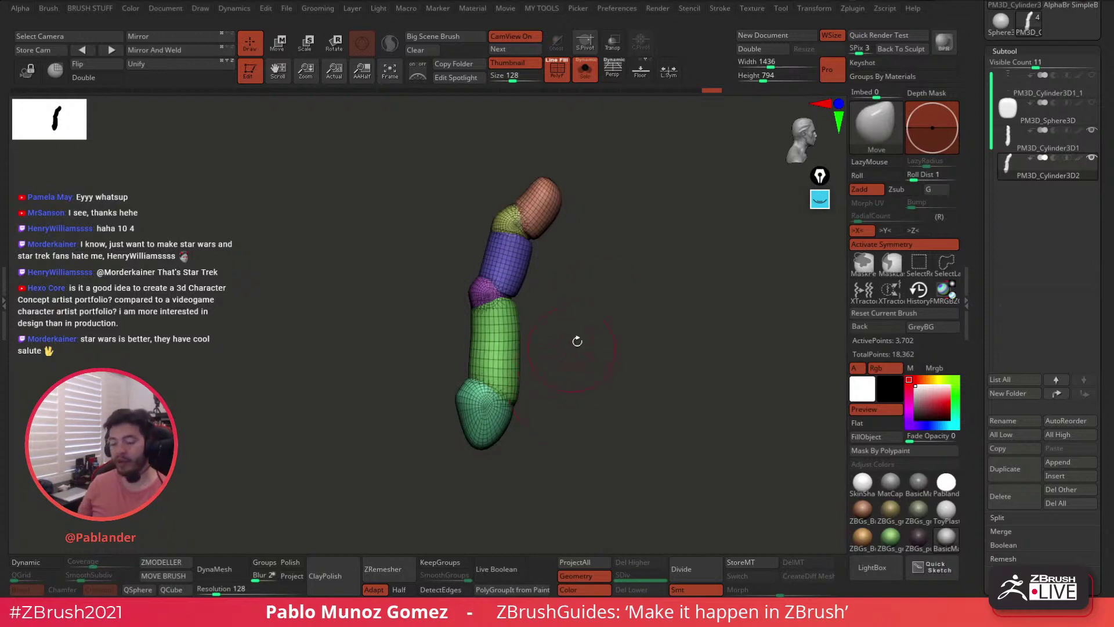
# - Select the original straight finger subtool and duplicate it for a second bent pose
pyautogui.click(1066, 147)
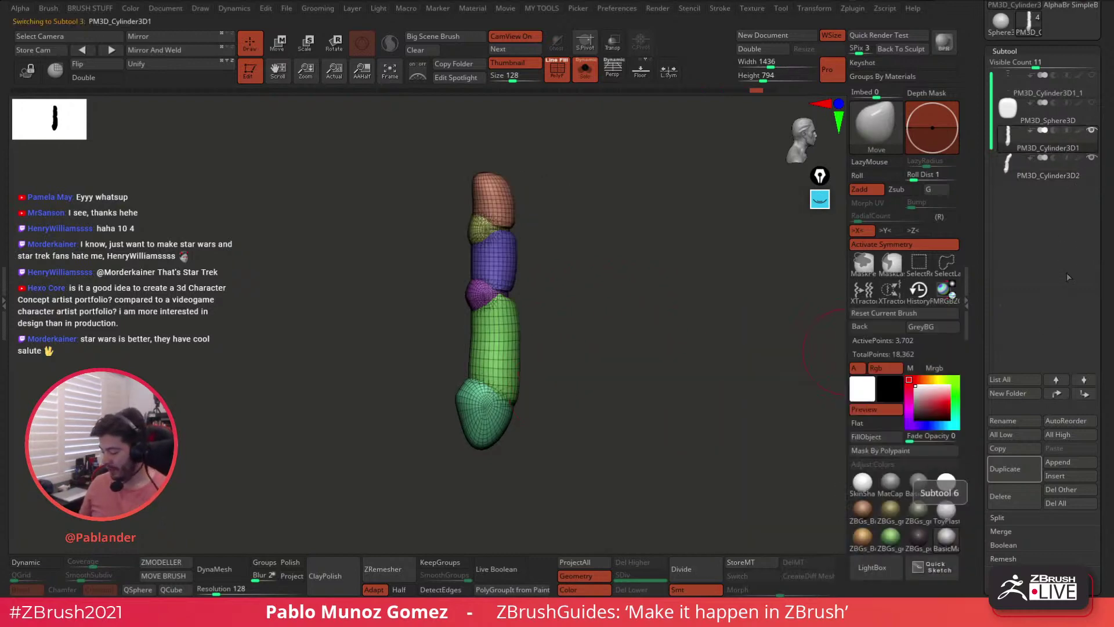
pyautogui.click(1014, 471)
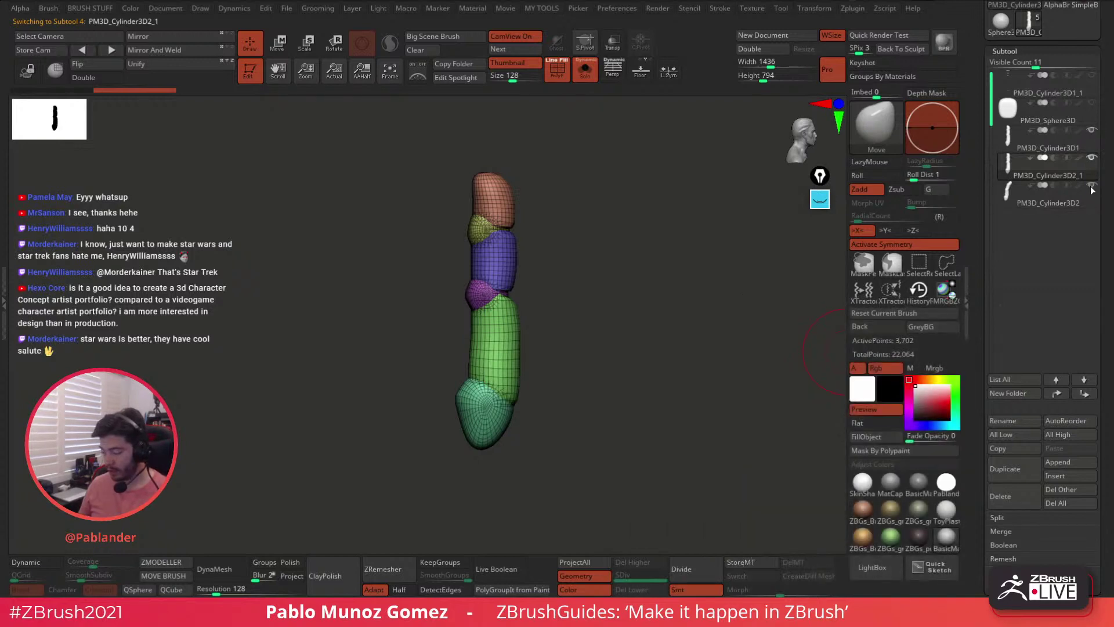
pyautogui.moveTo(671, 305); pyautogui.dragTo(637, 298)
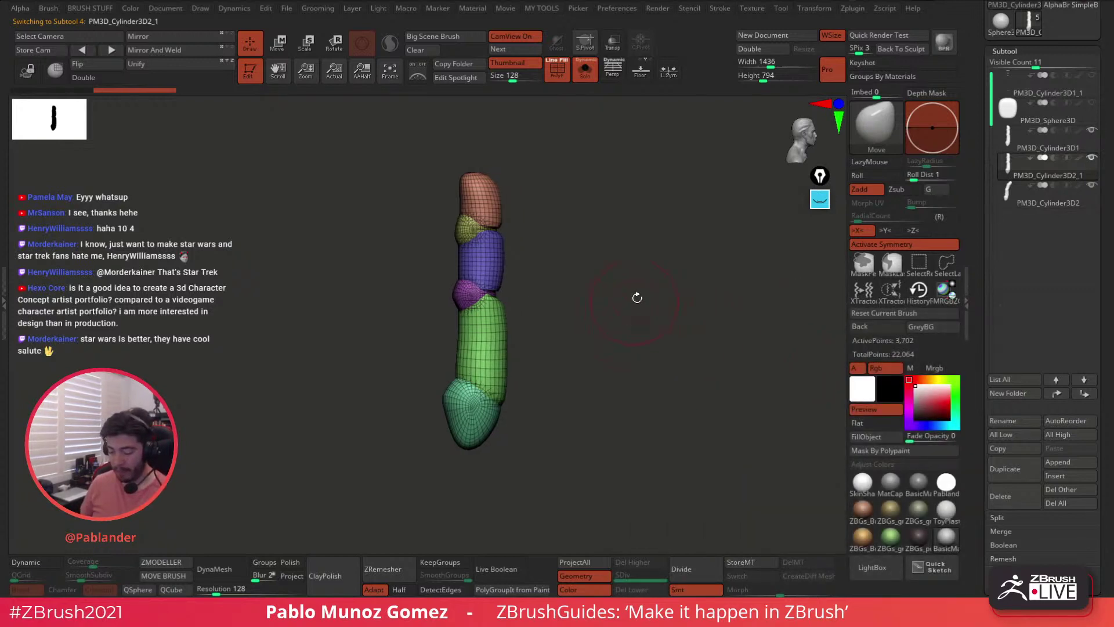
pyautogui.moveTo(527, 392); pyautogui.dragTo(595, 386)
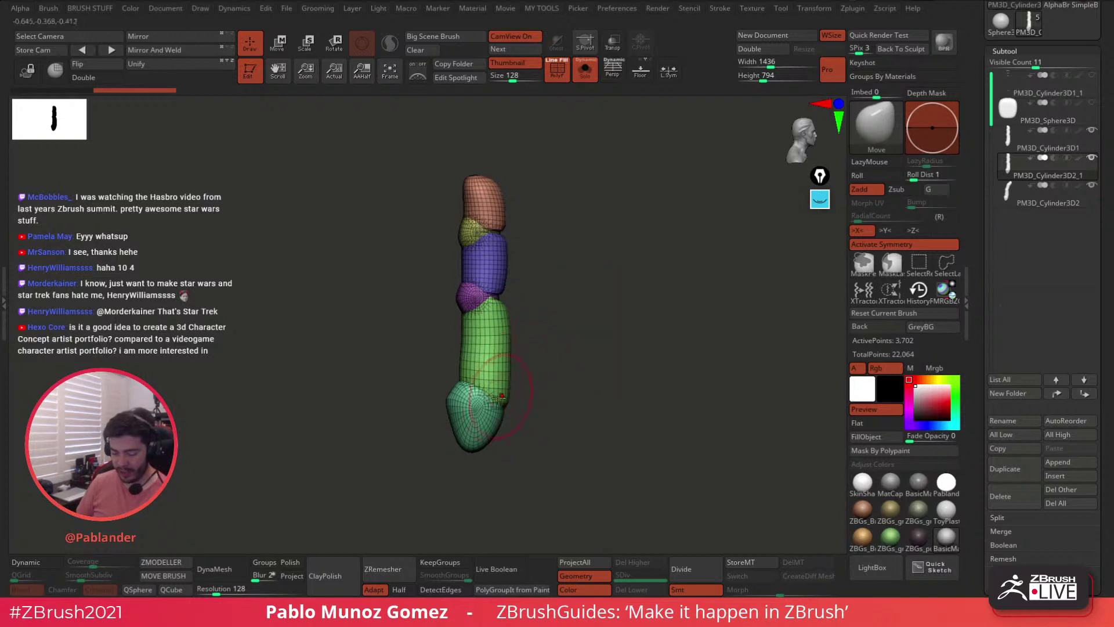
# - Mask the new copy's longest segment and base knuckle by temporarily hiding the four polygroups above
pyautogui.keyDown('ctrl'); pyautogui.keyDown('shift'); pyautogui.click(497, 208); pyautogui.keyUp('shift'); pyautogui.keyUp('ctrl')
pyautogui.keyDown('ctrl'); pyautogui.keyDown('shift'); pyautogui.moveTo(552, 217); pyautogui.dragTo(574, 253); pyautogui.keyUp('shift'); pyautogui.keyUp('ctrl')
pyautogui.keyDown('ctrl'); pyautogui.keyDown('shift'); pyautogui.click(480, 233); pyautogui.keyUp('shift'); pyautogui.keyUp('ctrl')
pyautogui.keyDown('ctrl'); pyautogui.keyDown('shift'); pyautogui.click(503, 246); pyautogui.keyUp('shift'); pyautogui.keyUp('ctrl')
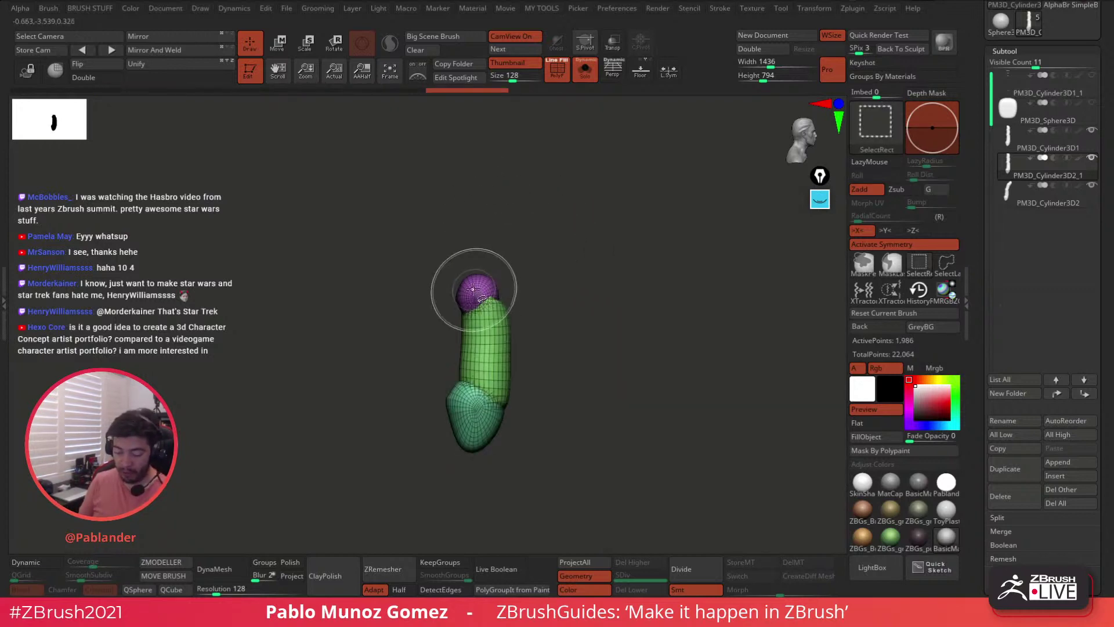
pyautogui.keyDown('ctrl'); pyautogui.keyDown('shift'); pyautogui.click(477, 293); pyautogui.keyUp('shift'); pyautogui.keyUp('ctrl')
pyautogui.keyDown('ctrl'); pyautogui.click(588, 304); pyautogui.keyUp('ctrl')
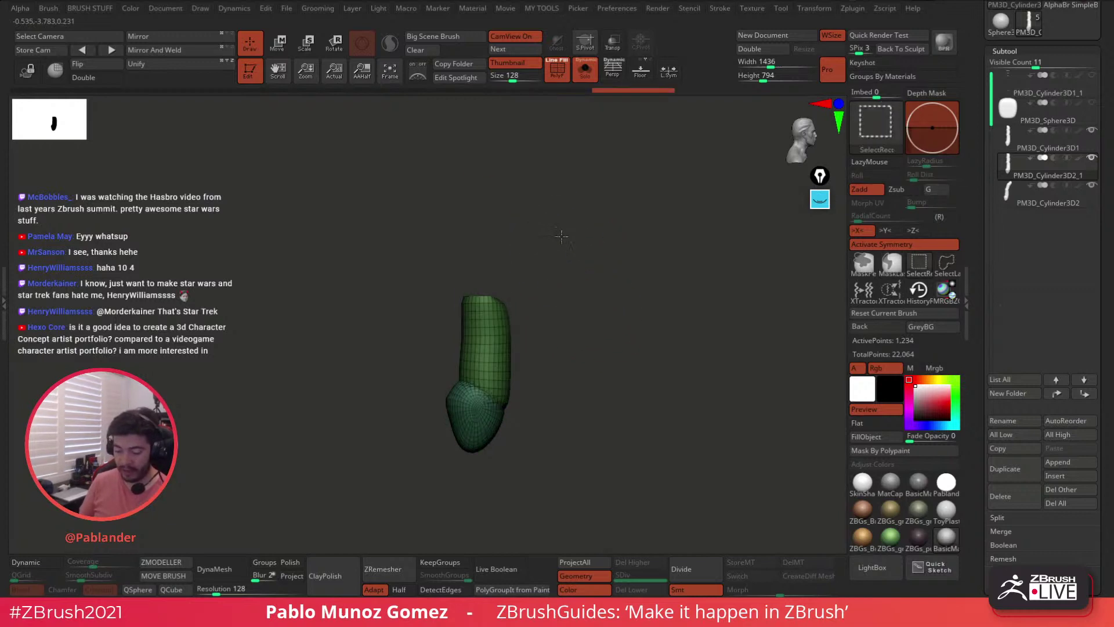
pyautogui.keyDown('ctrl'); pyautogui.keyDown('shift'); pyautogui.click(596, 319); pyautogui.keyUp('shift'); pyautogui.keyUp('ctrl')
# - Bend the new copy's upper finger strongly around the middle knuckle and return to the Move brush
pyautogui.press('w')
pyautogui.keyDown('alt'); pyautogui.moveTo(543, 270); pyautogui.dragTo(547, 301); pyautogui.keyUp('alt')
pyautogui.moveTo(545, 271); pyautogui.dragTo(547, 276)
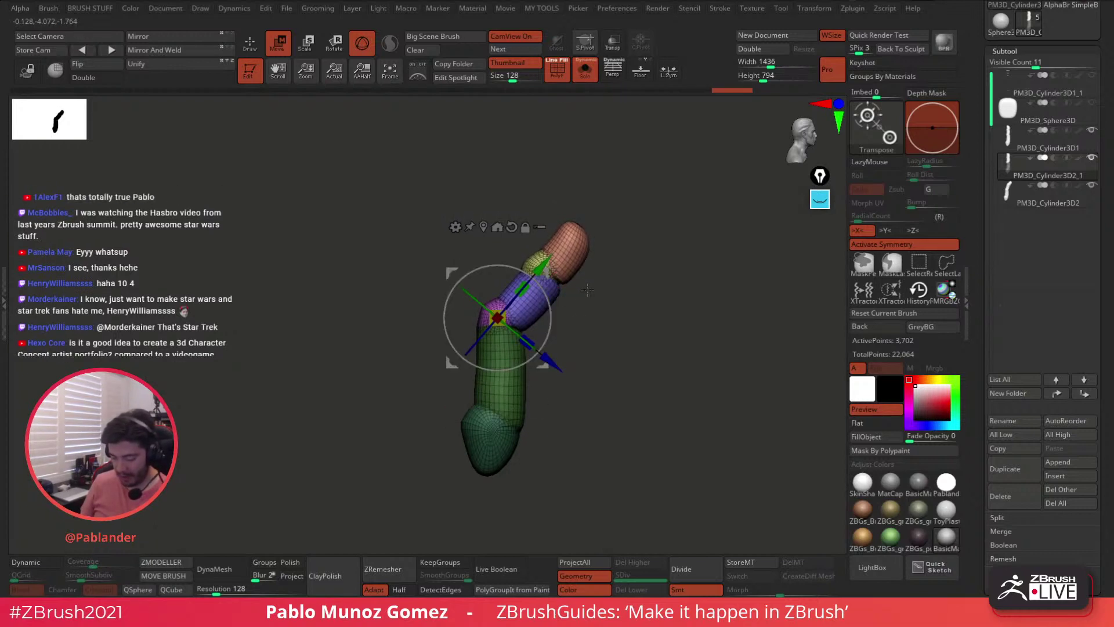
pyautogui.press('b')
pyautogui.press('m')
pyautogui.press('v')
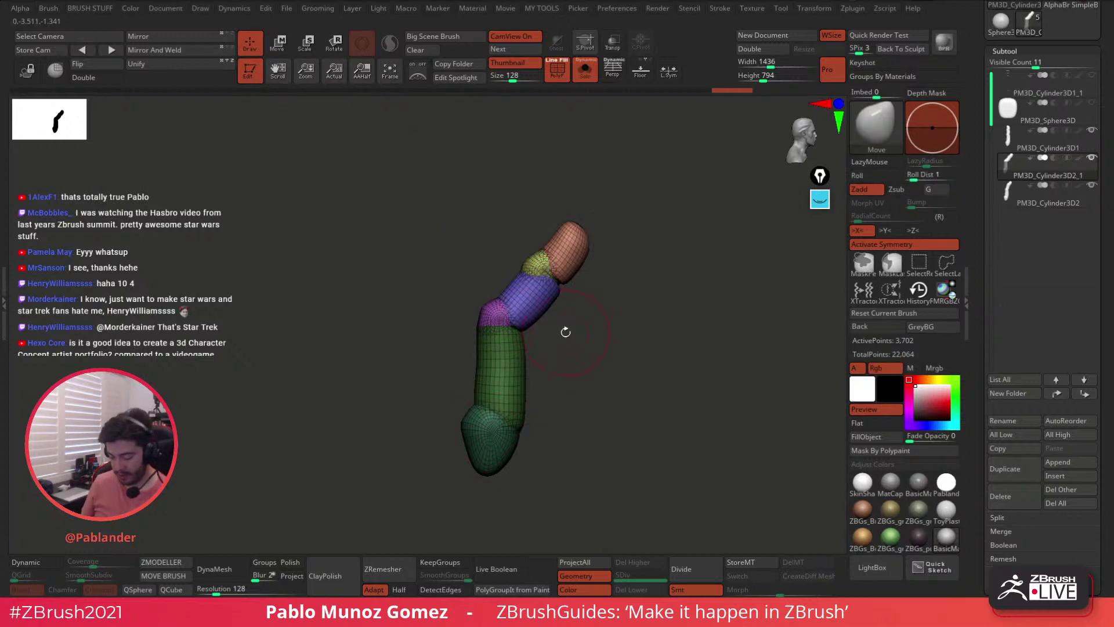
# - Isolate the middle segment and the middle knuckle polygroups of the bent finger
pyautogui.press('space')
pyautogui.keyDown('ctrl'); pyautogui.keyDown('shift'); pyautogui.click(537, 302); pyautogui.keyUp('shift'); pyautogui.keyUp('ctrl')
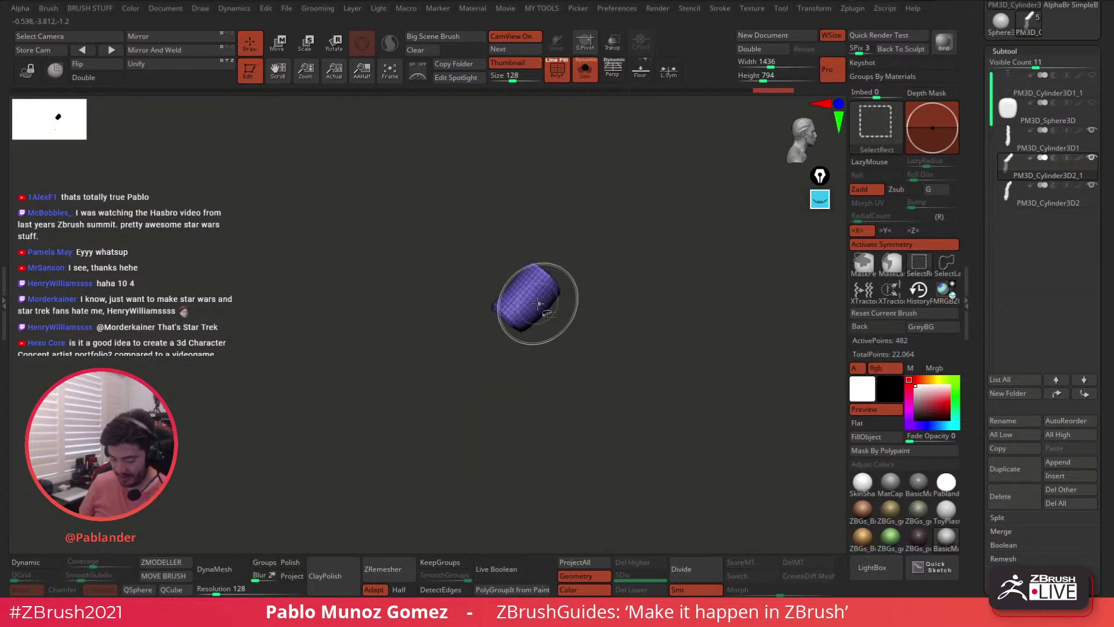
pyautogui.keyDown('ctrl'); pyautogui.keyDown('shift'); pyautogui.click(571, 337); pyautogui.keyUp('shift'); pyautogui.keyUp('ctrl')
pyautogui.keyDown('ctrl'); pyautogui.keyDown('shift'); pyautogui.click(615, 354); pyautogui.keyUp('shift'); pyautogui.keyUp('ctrl')
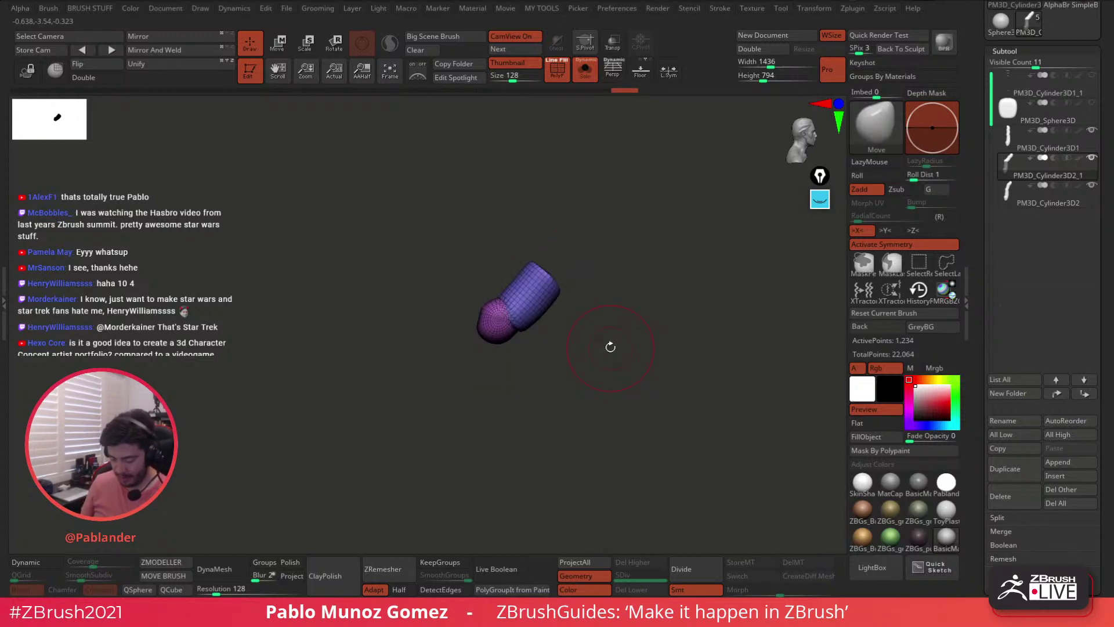
# - Unhide the whole finger with everything below the upper knuckle masked, bend the fingertip forward around that knuckle, and return to the Move brush
pyautogui.keyDown('ctrl'); pyautogui.keyDown('shift'); pyautogui.click(614, 348); pyautogui.keyUp('shift'); pyautogui.keyUp('ctrl')
pyautogui.press('w')
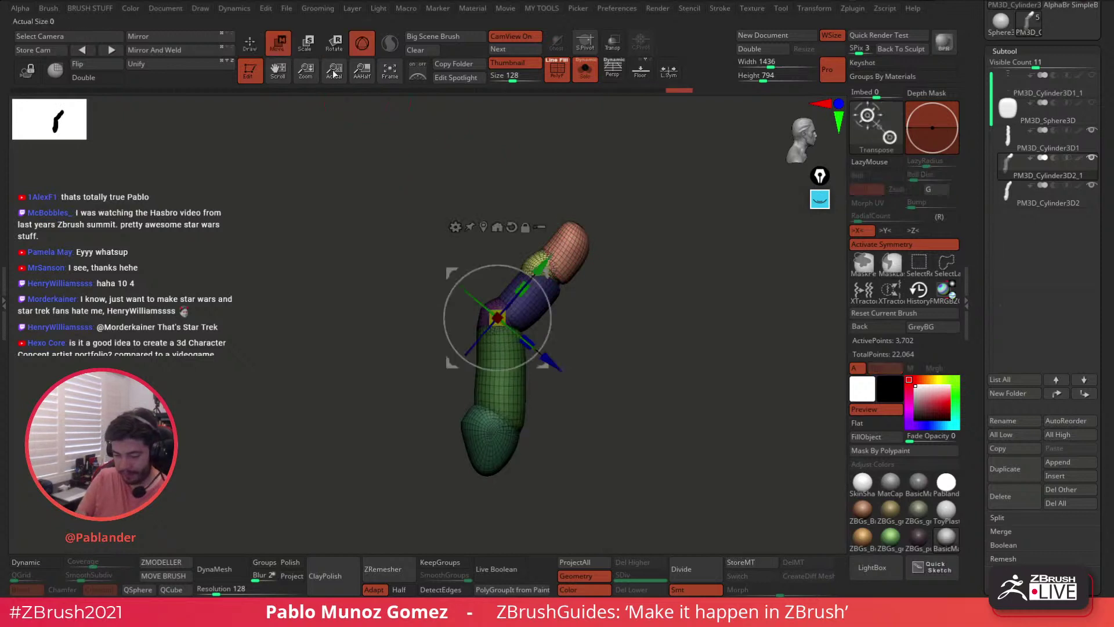
pyautogui.click(539, 268)
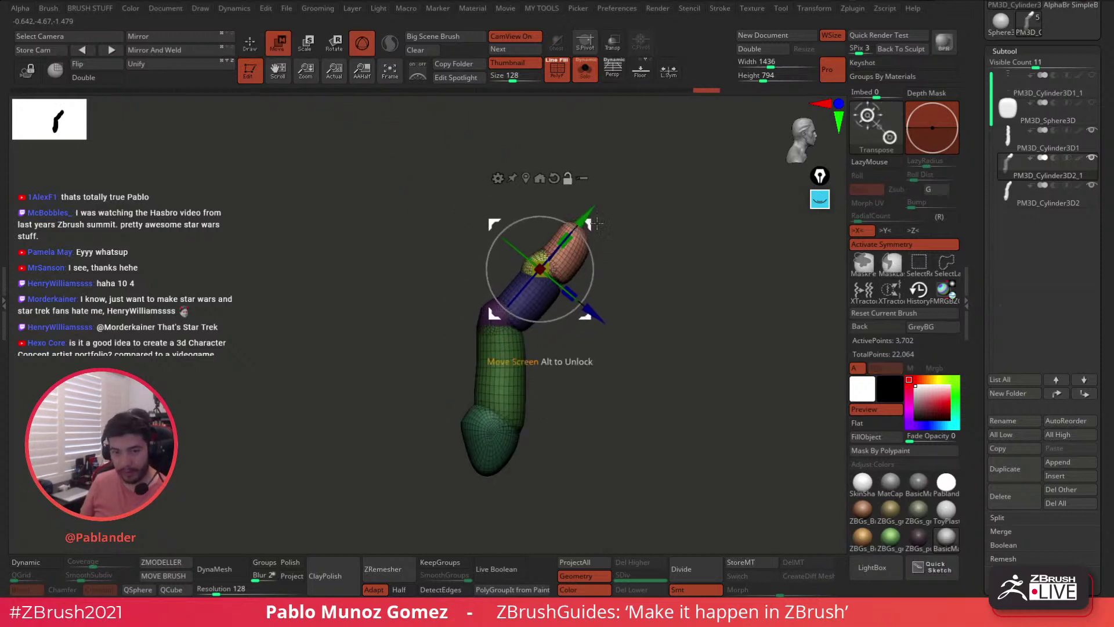
pyautogui.moveTo(629, 258); pyautogui.dragTo(609, 259)
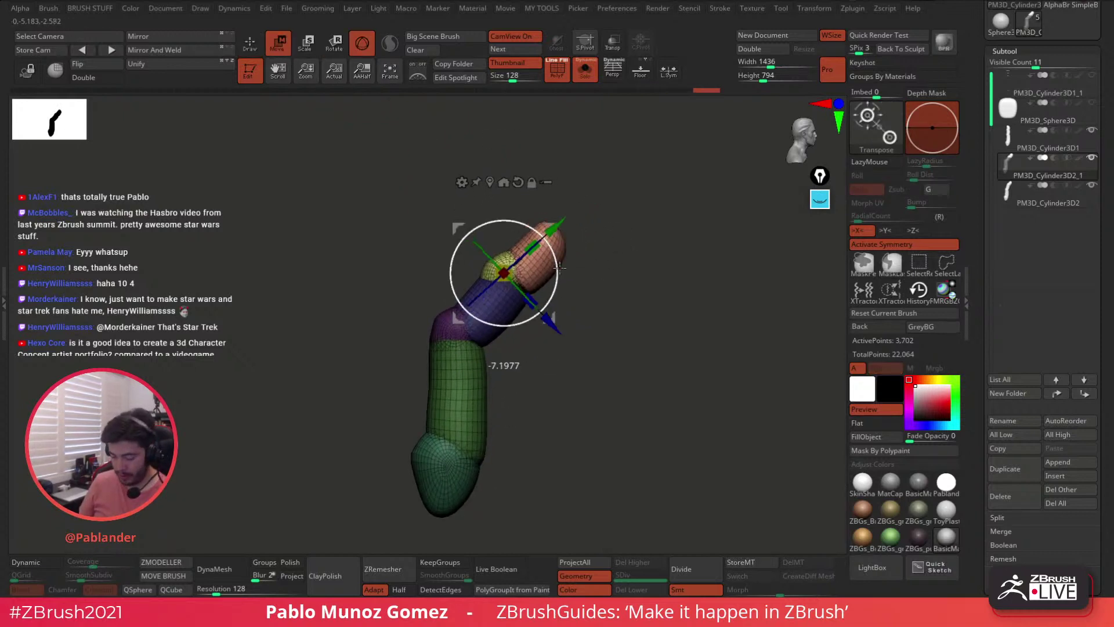
pyautogui.moveTo(558, 285)
pyautogui.mouseDown()
pyautogui.moveTo(563, 313)
pyautogui.moveTo(649, 381)
pyautogui.moveTo(606, 368)
pyautogui.moveTo(610, 325)
pyautogui.mouseUp()
pyautogui.press('q')
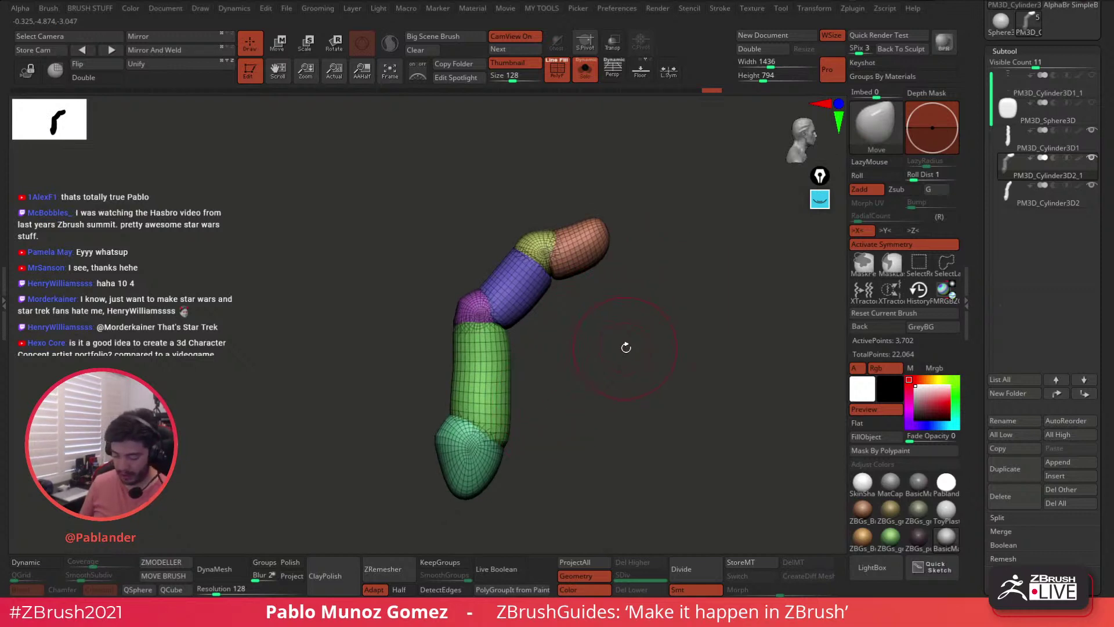
pyautogui.moveTo(626, 347)
pyautogui.mouseDown()
pyautogui.moveTo(661, 352)
pyautogui.moveTo(610, 331)
pyautogui.mouseUp()
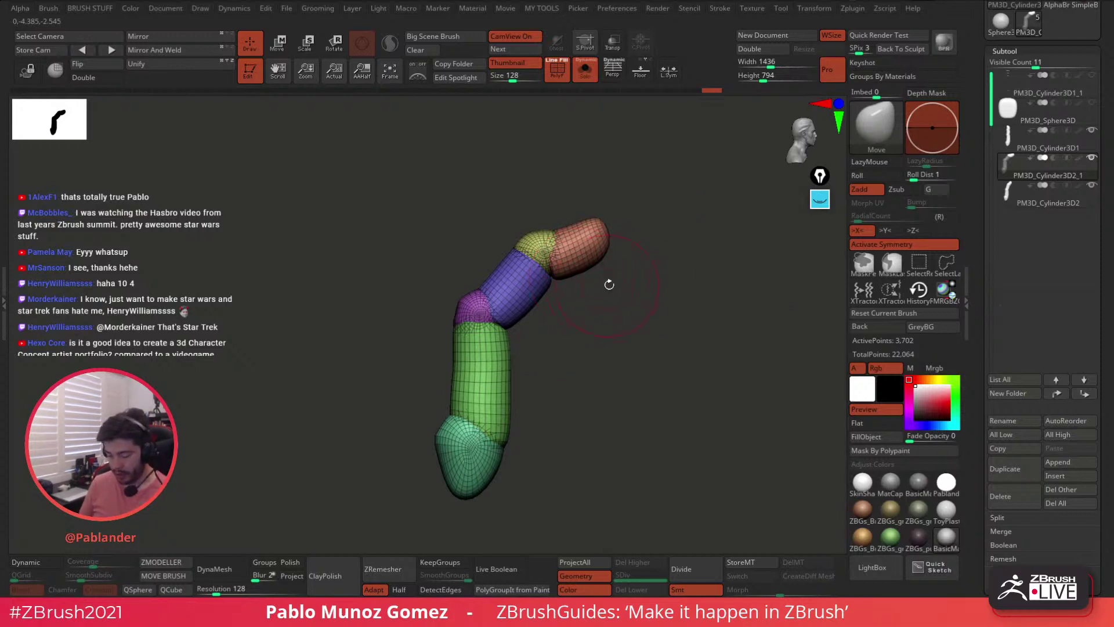
# - Switch to the Move Topological brush and push out the underside of the bent finger's middle segment to suggest compressed flesh
pyautogui.moveTo(609, 284)
pyautogui.mouseDown()
pyautogui.moveTo(638, 290)
pyautogui.moveTo(661, 264)
pyautogui.mouseUp()
pyautogui.press('space')
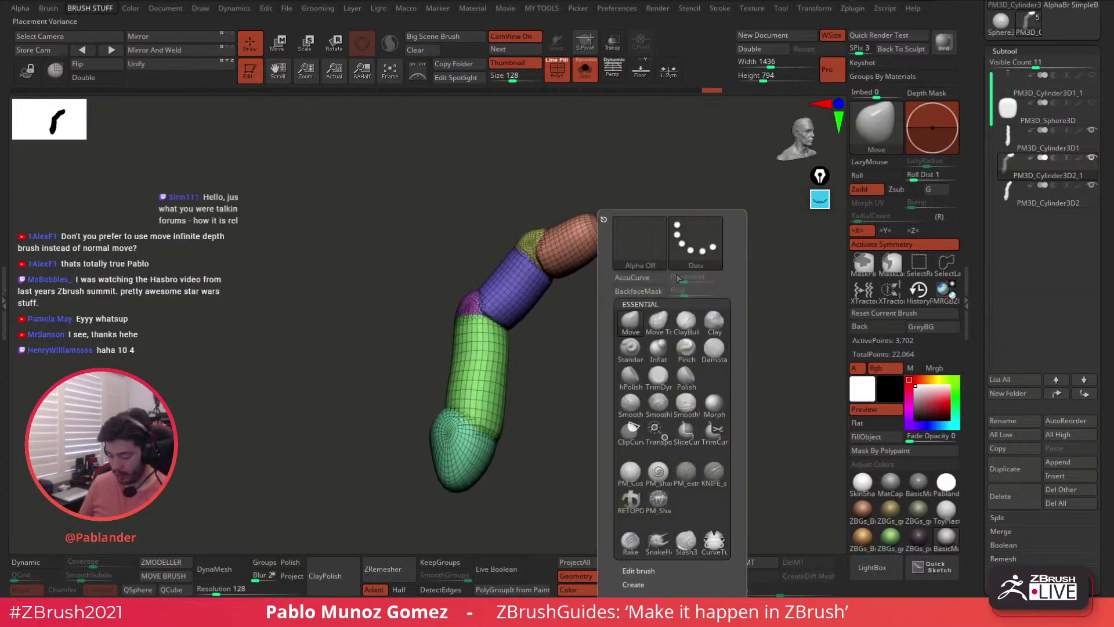
pyautogui.click(657, 323)
pyautogui.moveTo(614, 291); pyautogui.dragTo(609, 286)
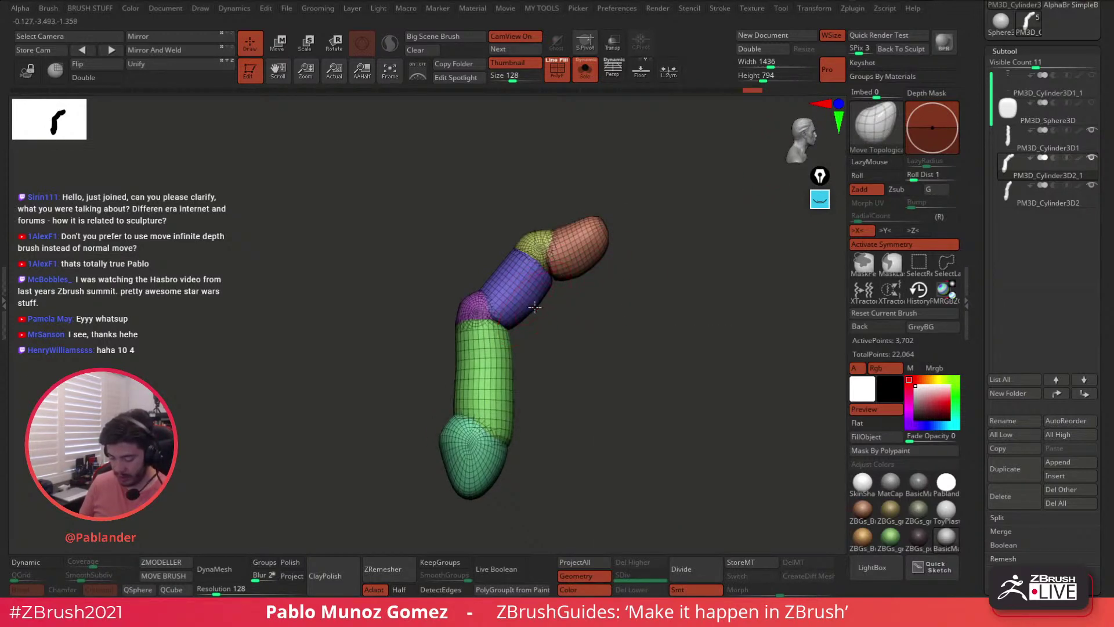
pyautogui.moveTo(531, 307)
pyautogui.mouseDown(button='right')
pyautogui.moveTo(567, 299)
pyautogui.moveTo(549, 349)
pyautogui.mouseUp(button='right')
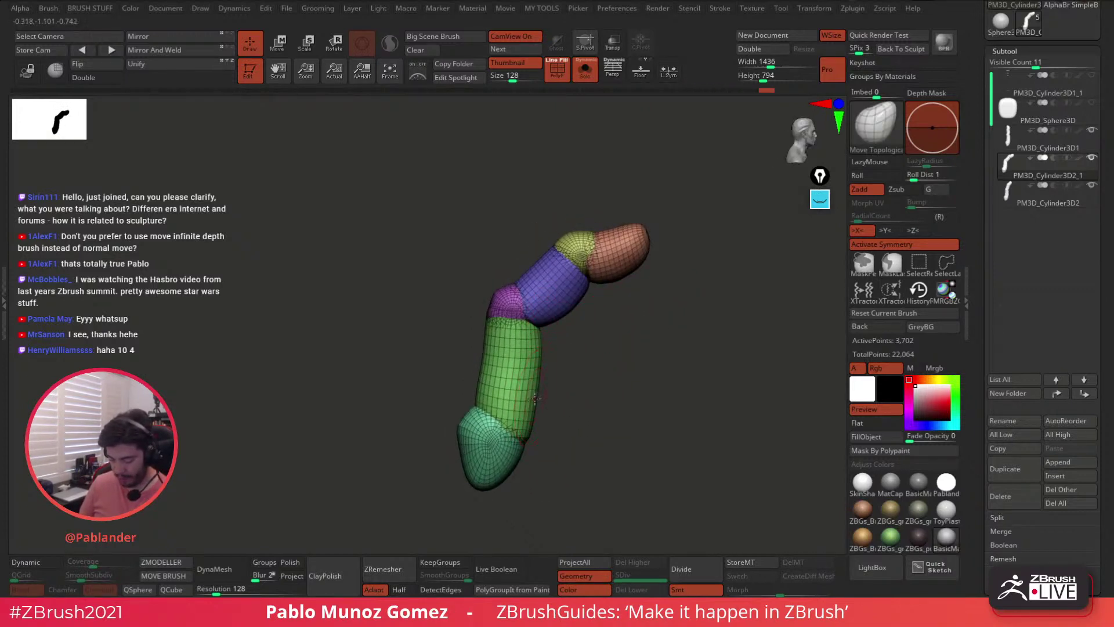
pyautogui.moveTo(530, 428); pyautogui.dragTo(614, 320, button='right')
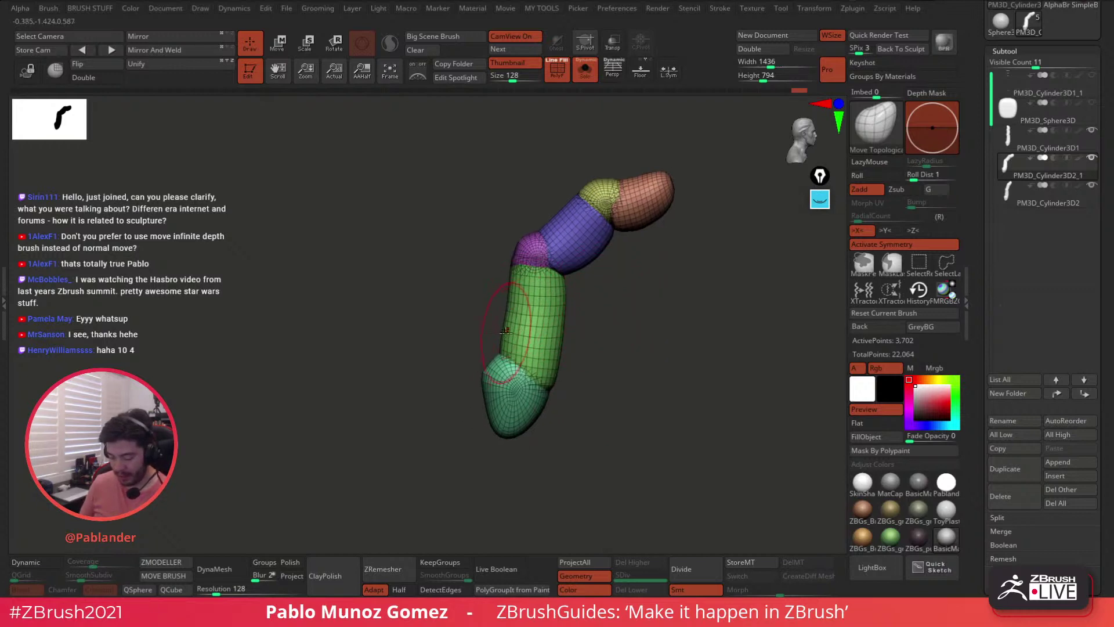
pyautogui.moveTo(504, 350); pyautogui.dragTo(503, 342)
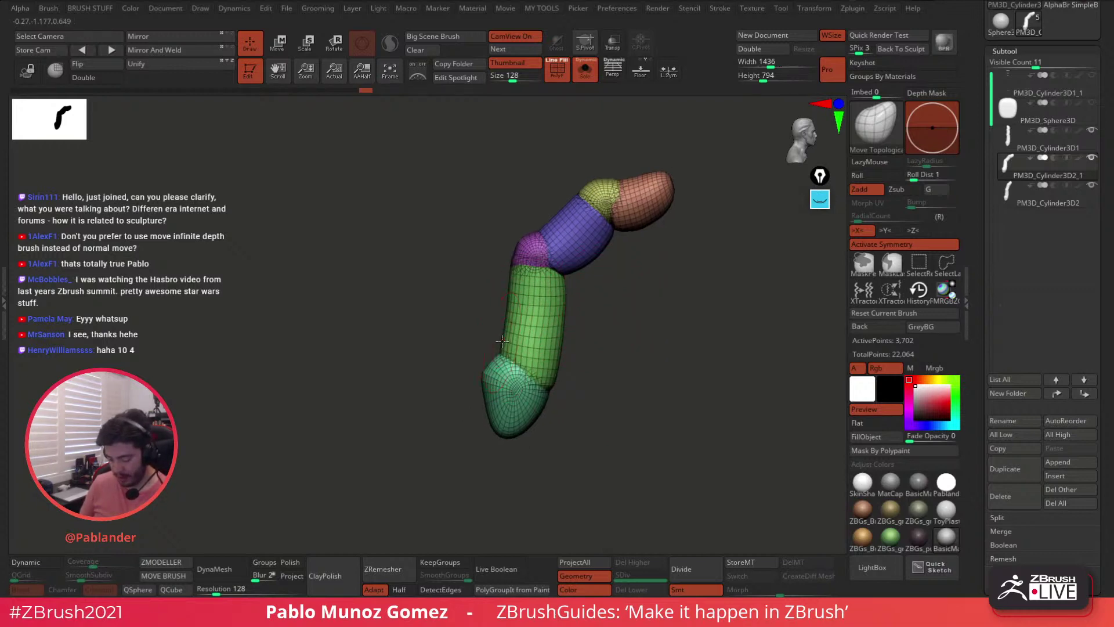
# - Refine the bent finger's middle and longest segments from front and side, making their undersides fuller near the middle knuckle
pyautogui.moveTo(623, 258)
pyautogui.mouseDown()
pyautogui.moveTo(638, 318)
pyautogui.moveTo(523, 337)
pyautogui.mouseUp()
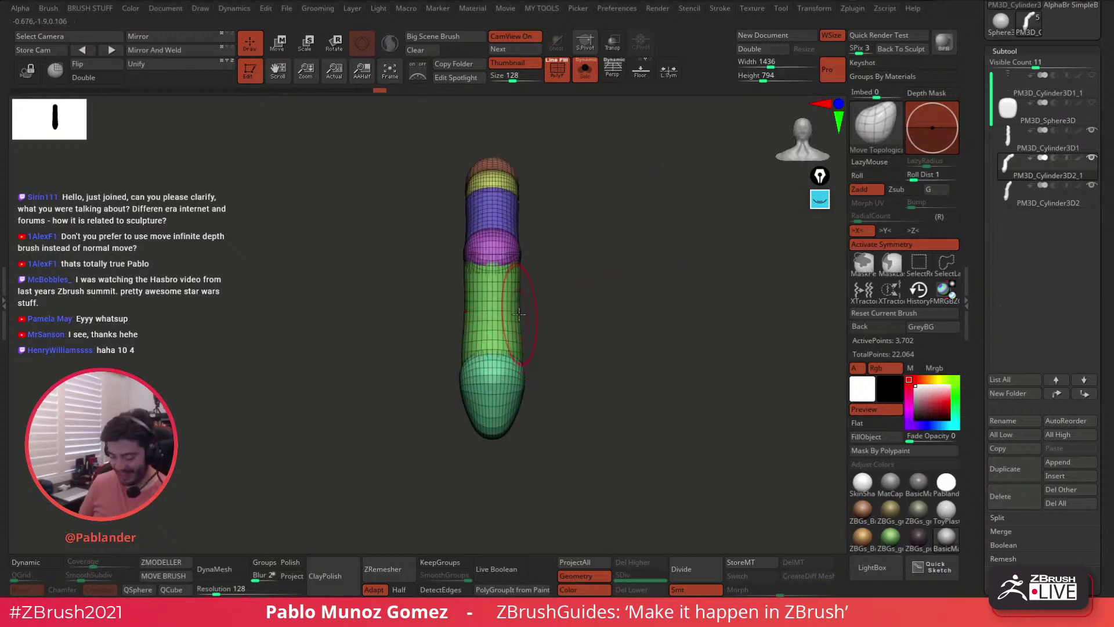
pyautogui.moveTo(587, 273)
pyautogui.mouseDown()
pyautogui.moveTo(645, 300)
pyautogui.moveTo(600, 272)
pyautogui.mouseUp()
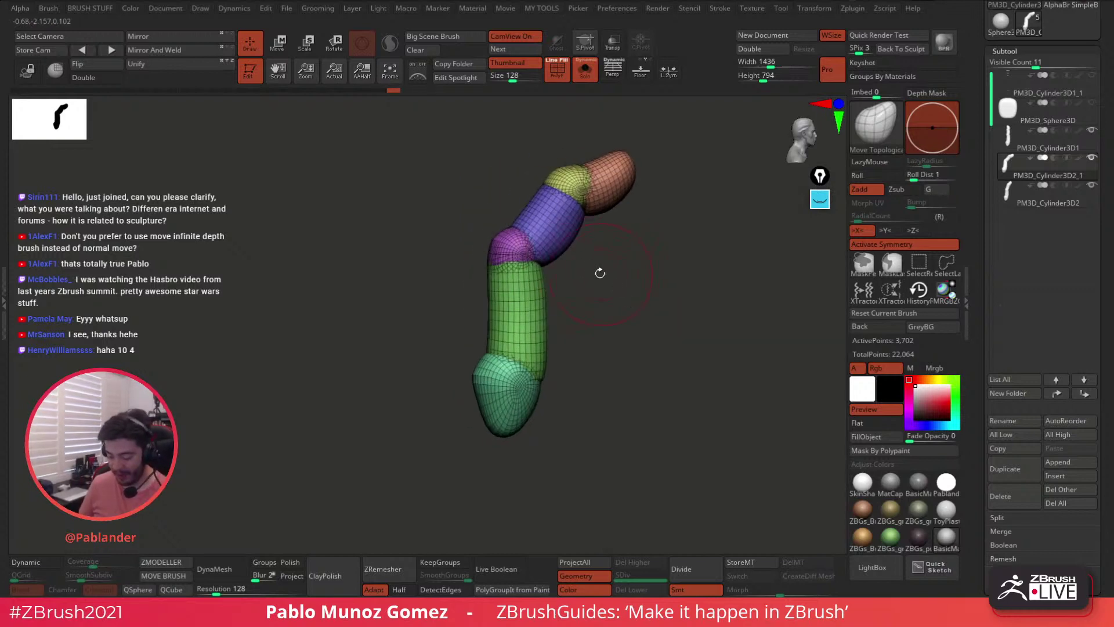
pyautogui.moveTo(537, 230)
pyautogui.keyDown('ctrl'); pyautogui.mouseDown(button='right')
pyautogui.moveTo(537, 273)
pyautogui.moveTo(534, 239)
pyautogui.mouseUp(button='right'); pyautogui.keyUp('ctrl')
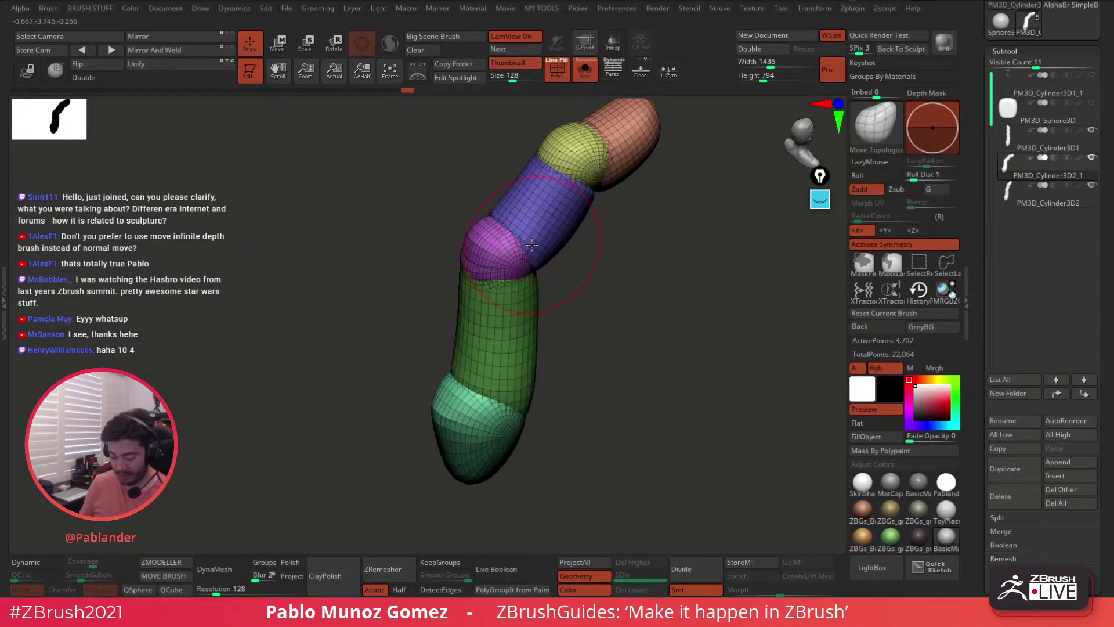
pyautogui.keyDown('shift'); pyautogui.moveTo(567, 263); pyautogui.dragTo(583, 272); pyautogui.keyUp('shift')
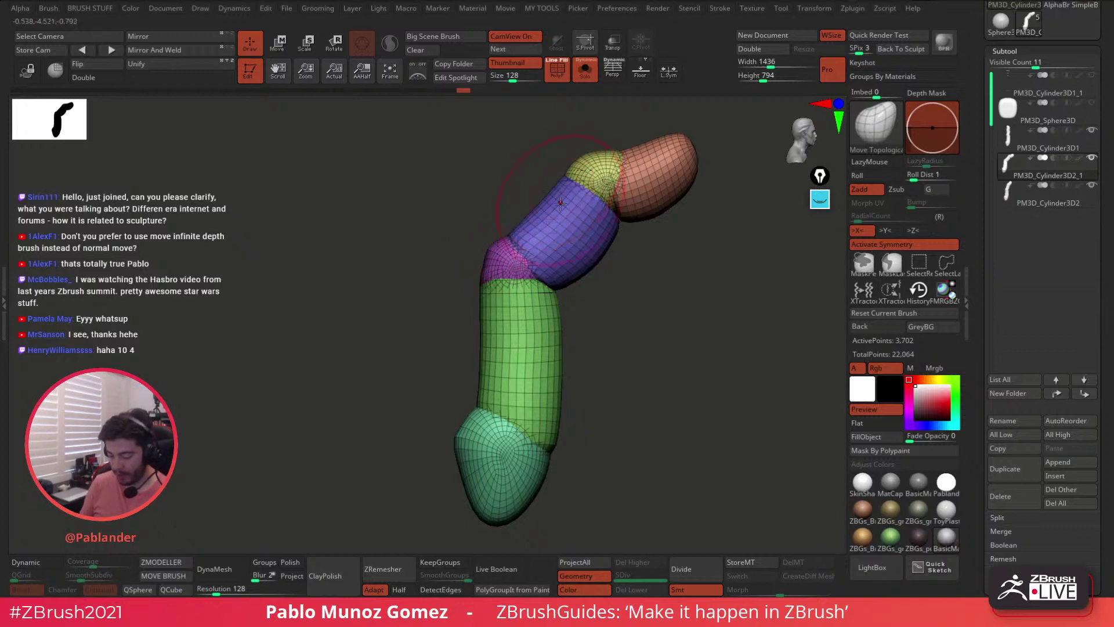
pyautogui.moveTo(671, 348)
pyautogui.keyDown('alt'); pyautogui.mouseDown()
pyautogui.moveTo(646, 326)
pyautogui.moveTo(652, 240)
pyautogui.mouseUp(); pyautogui.keyUp('alt')
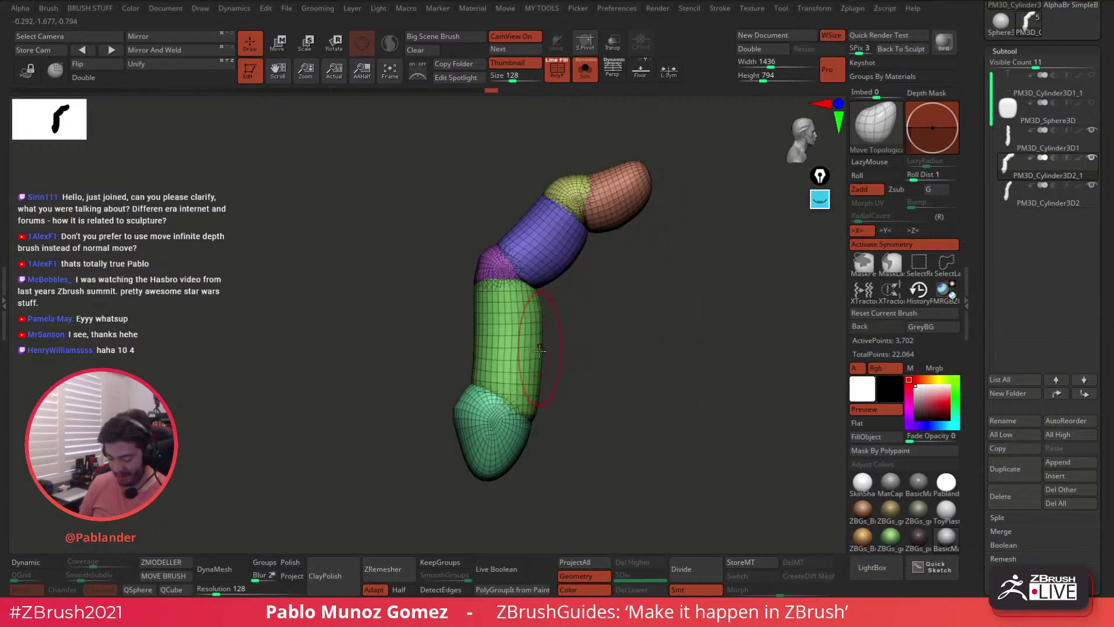
pyautogui.moveTo(557, 342); pyautogui.dragTo(591, 318)
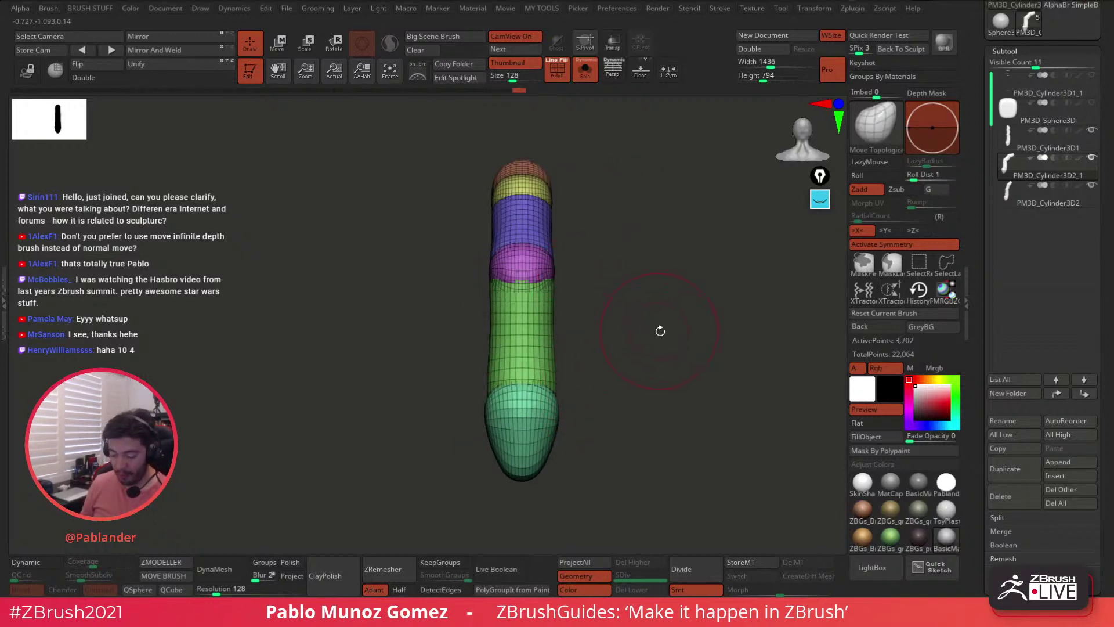
pyautogui.moveTo(660, 331); pyautogui.dragTo(586, 261)
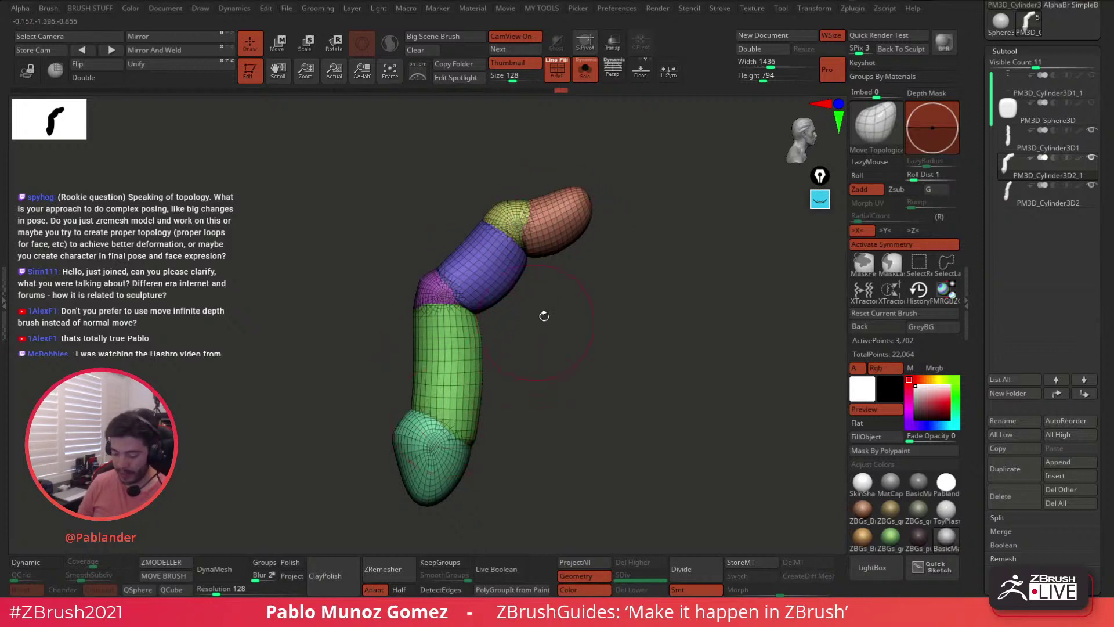
pyautogui.moveTo(544, 316); pyautogui.dragTo(525, 315)
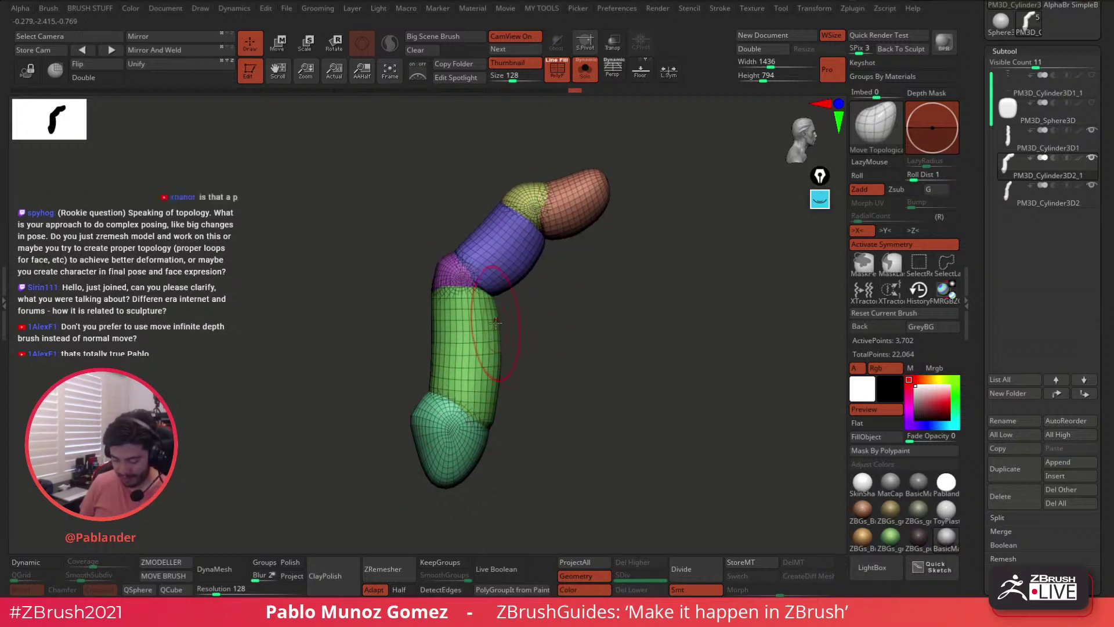
pyautogui.moveTo(554, 326); pyautogui.dragTo(671, 331)
# - Move the slightly bent finger subtool above the strongly bent one and turn off Solo to show all three poses together
pyautogui.click(1048, 146)
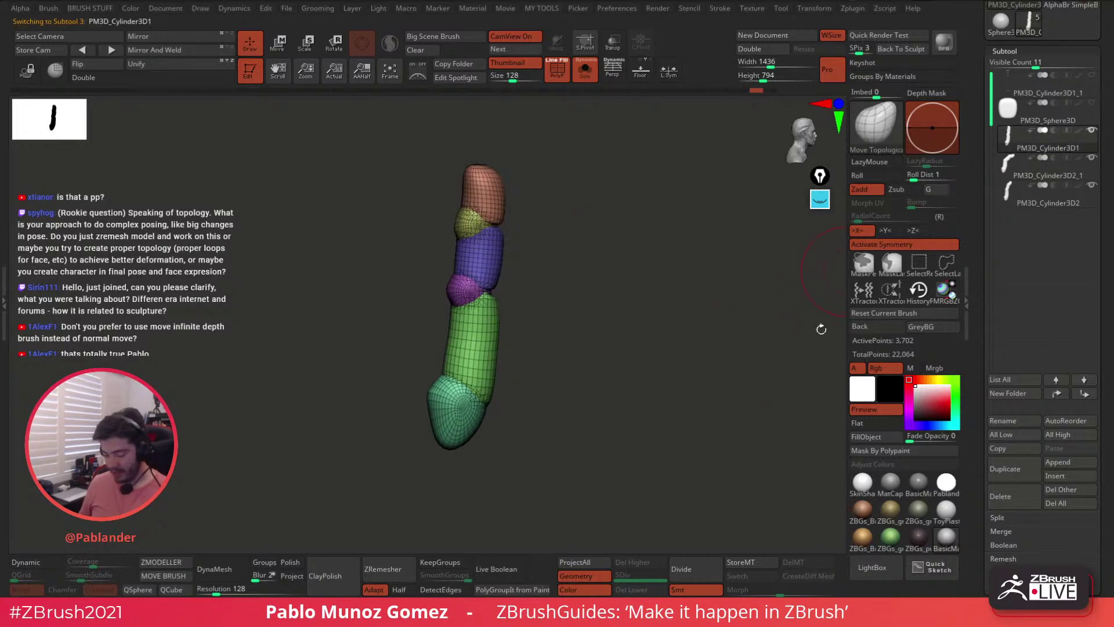
pyautogui.click(1059, 200)
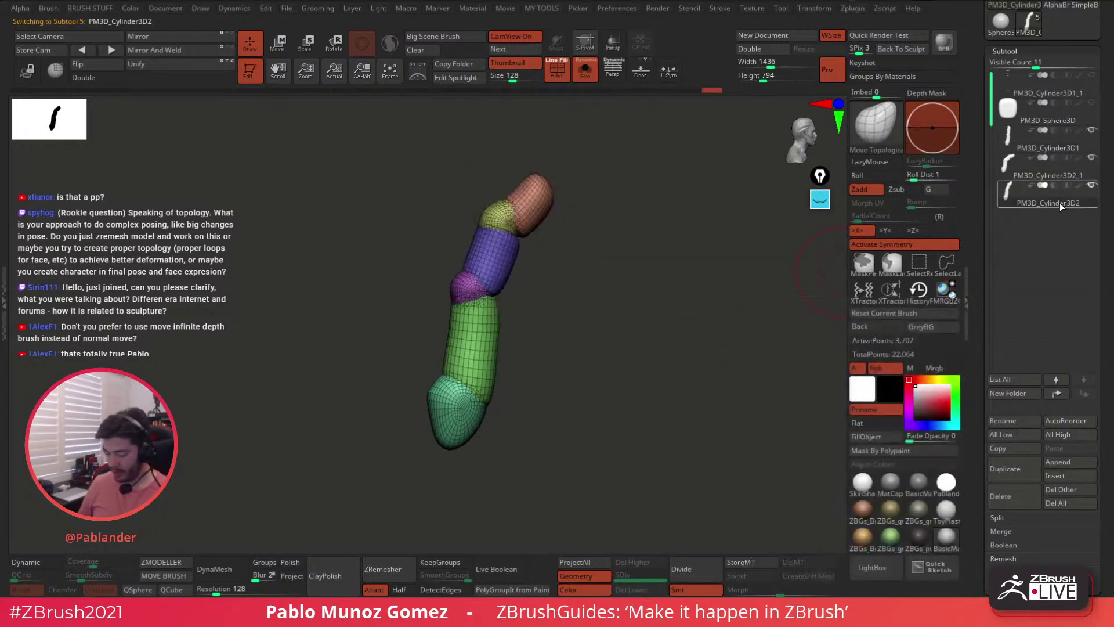
pyautogui.moveTo(1057, 201); pyautogui.dragTo(1064, 160)
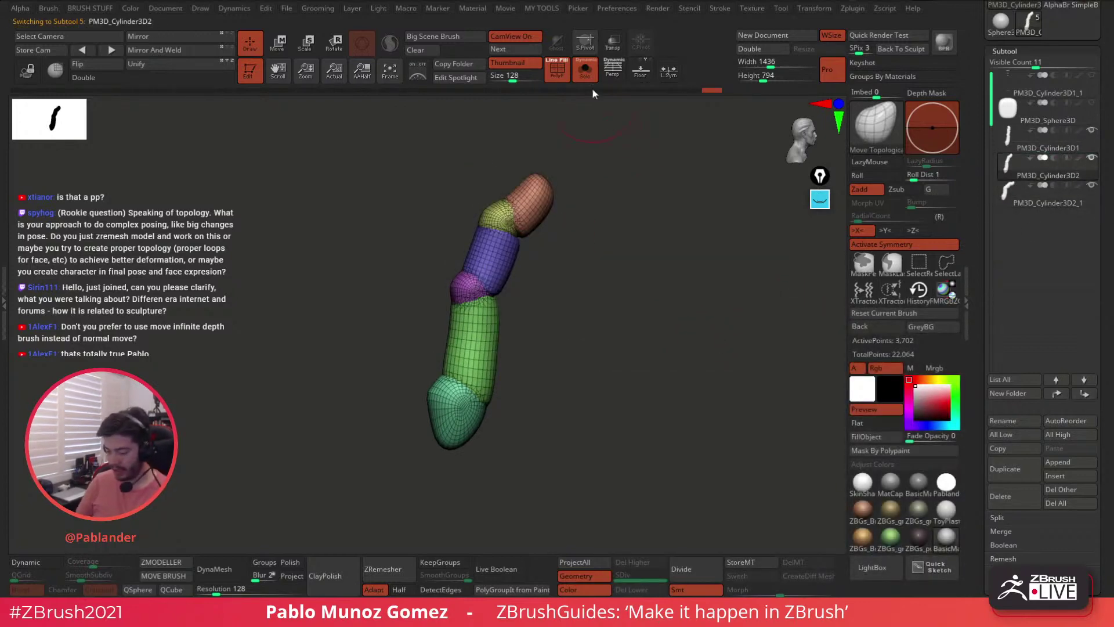
pyautogui.click(585, 70)
pyautogui.moveTo(639, 233); pyautogui.dragTo(621, 269)
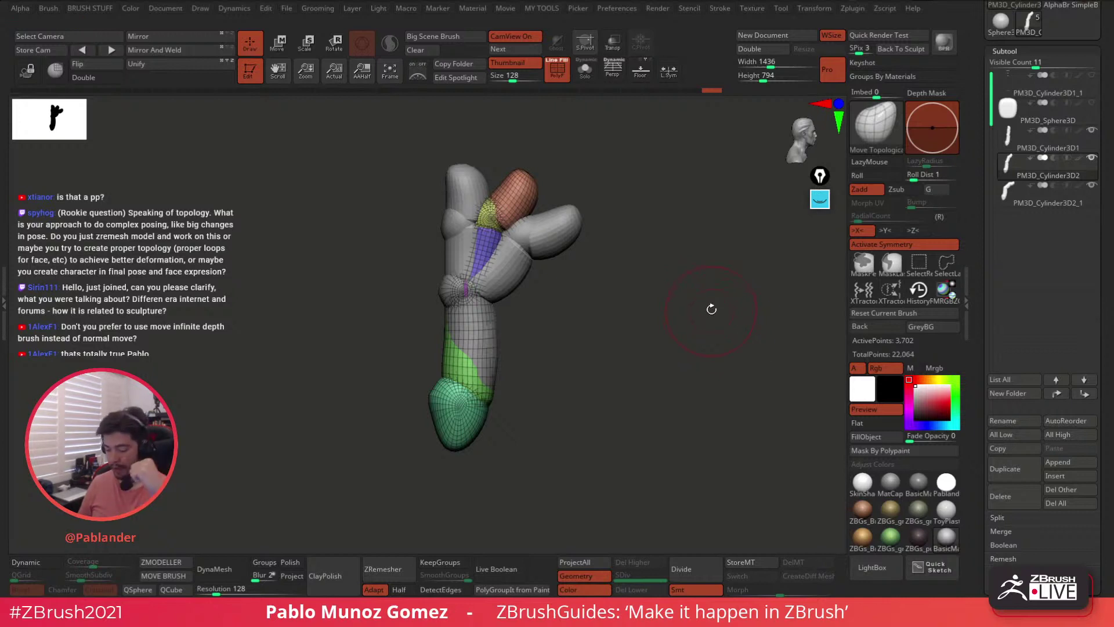
# - Hide the straight and slightly bent fingers, and duplicate the strongly bent finger as the only visible copy for a further pose
pyautogui.click(1091, 130)
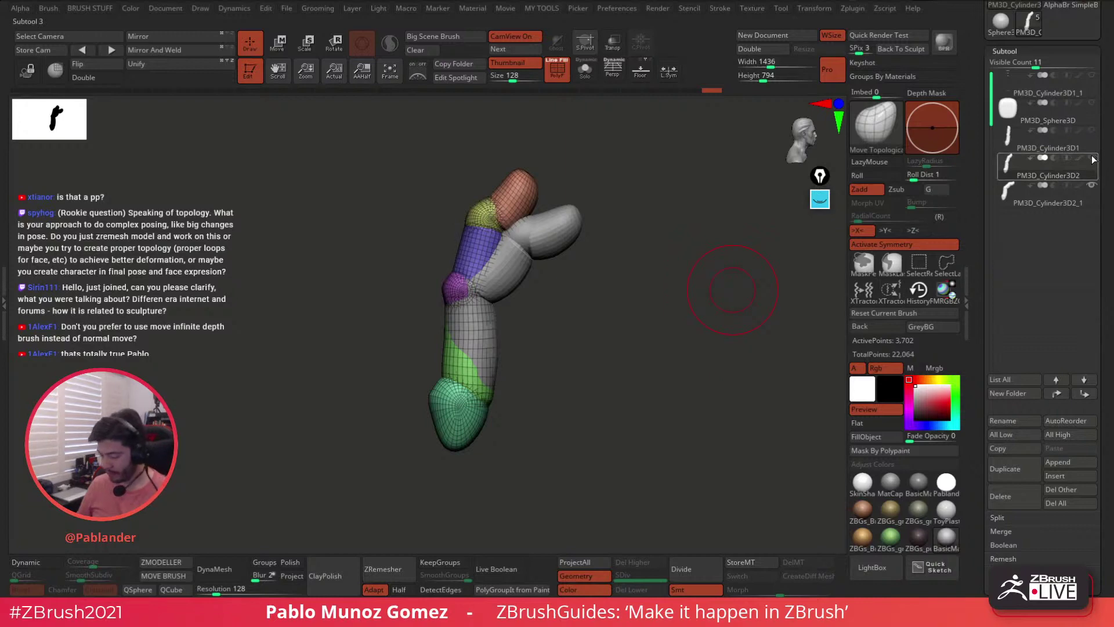
pyautogui.click(1076, 200)
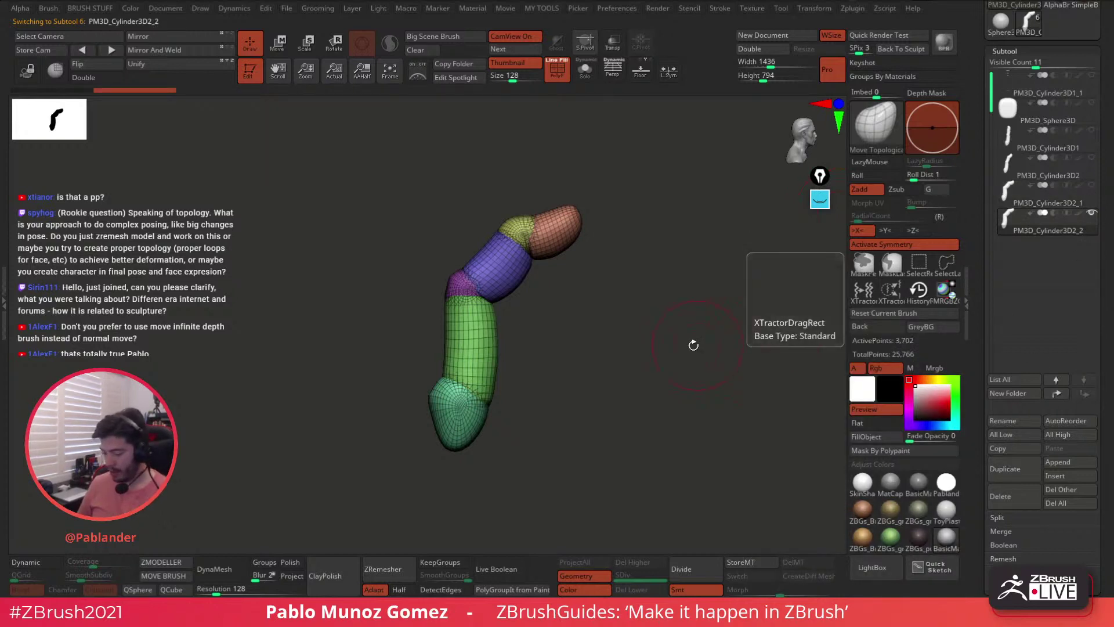
pyautogui.moveTo(692, 342); pyautogui.dragTo(665, 309)
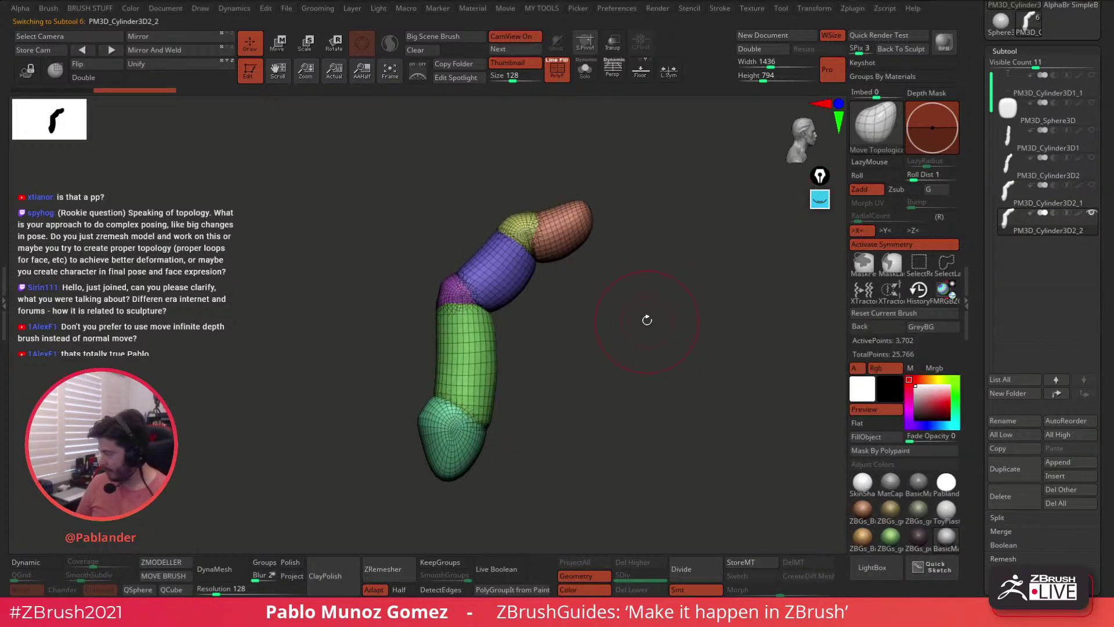
pyautogui.moveTo(631, 322); pyautogui.dragTo(641, 313)
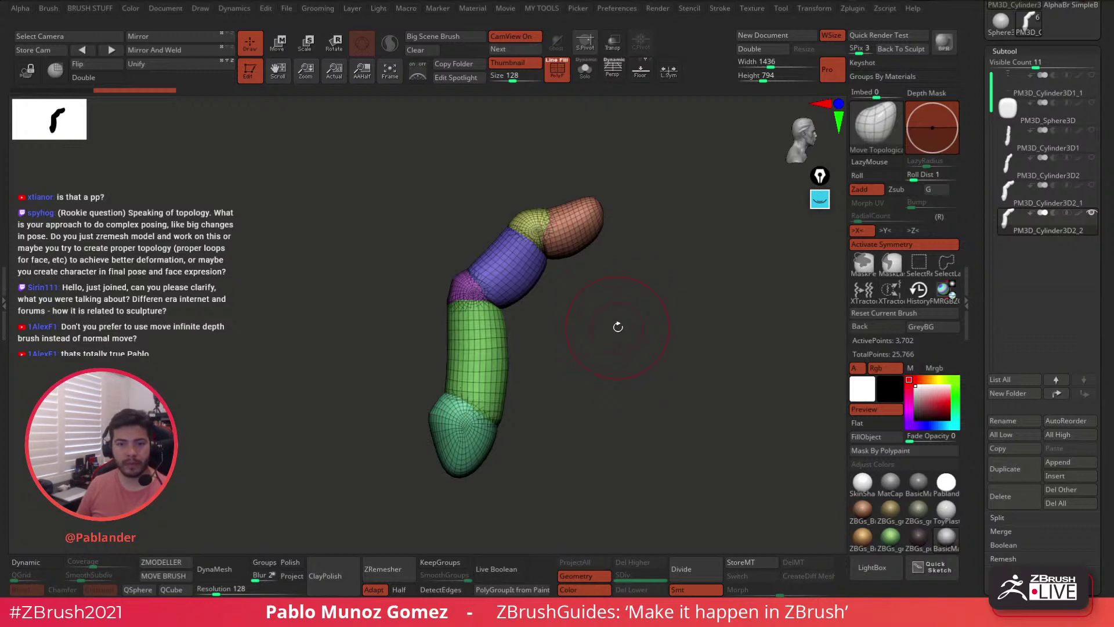
pyautogui.click(636, 341)
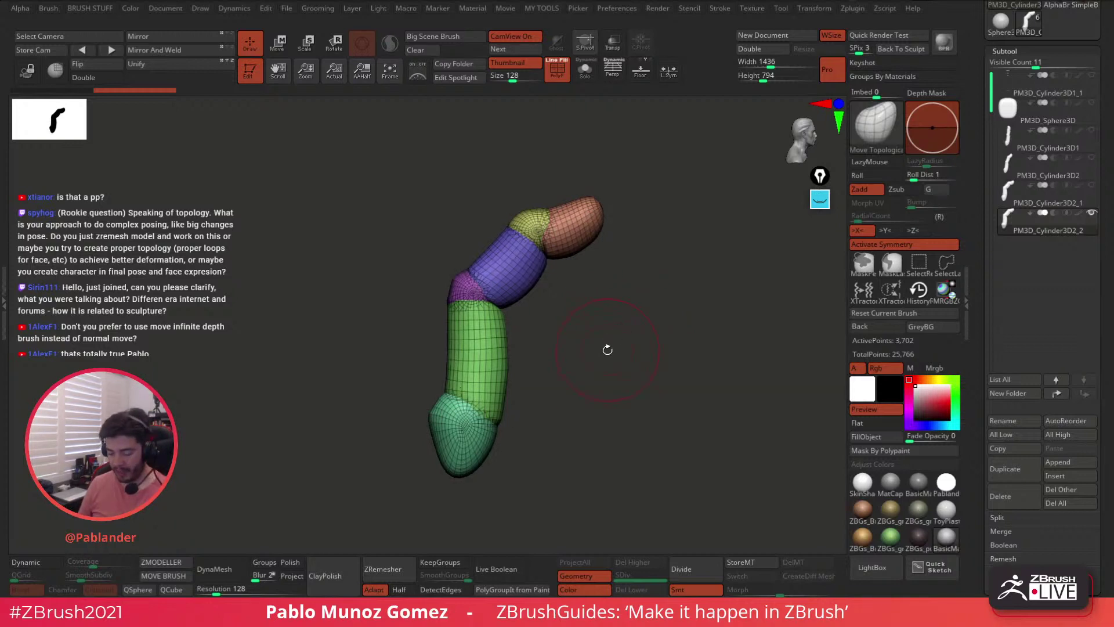
pyautogui.moveTo(608, 333)
pyautogui.mouseDown()
pyautogui.moveTo(631, 316)
pyautogui.moveTo(621, 326)
pyautogui.mouseUp()
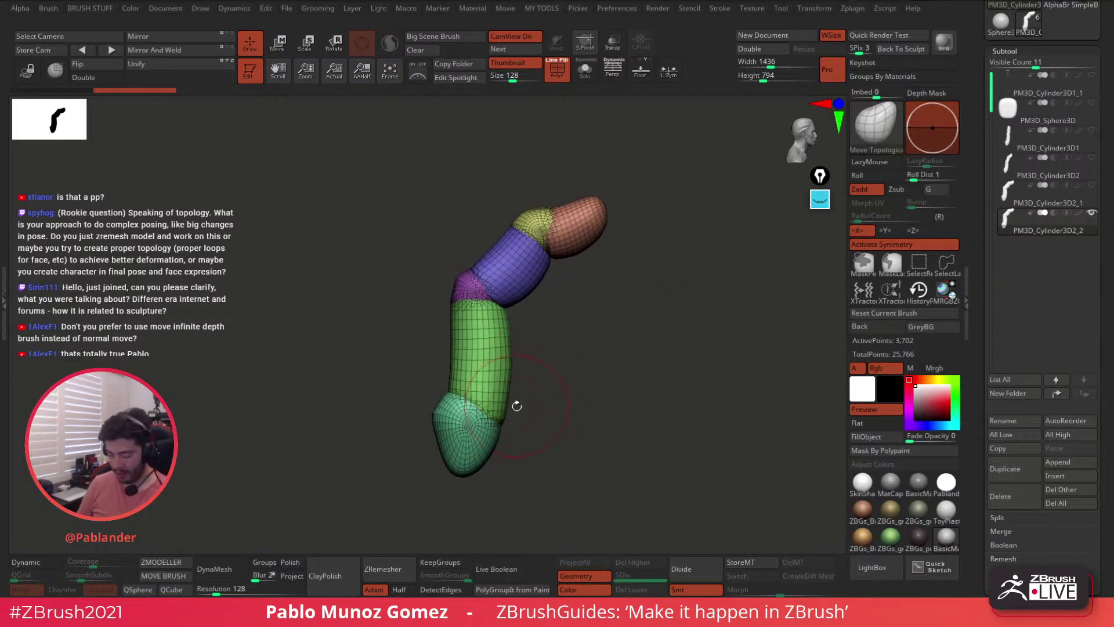
# - Mask the new copy's four upper polygroups by temporarily hiding its longest segment and base knuckle
pyautogui.keyDown('ctrl'); pyautogui.keyDown('shift'); pyautogui.click(473, 418); pyautogui.keyUp('shift'); pyautogui.keyUp('ctrl')
pyautogui.keyDown('ctrl'); pyautogui.keyDown('shift'); pyautogui.click(513, 383); pyautogui.keyUp('shift'); pyautogui.keyUp('ctrl')
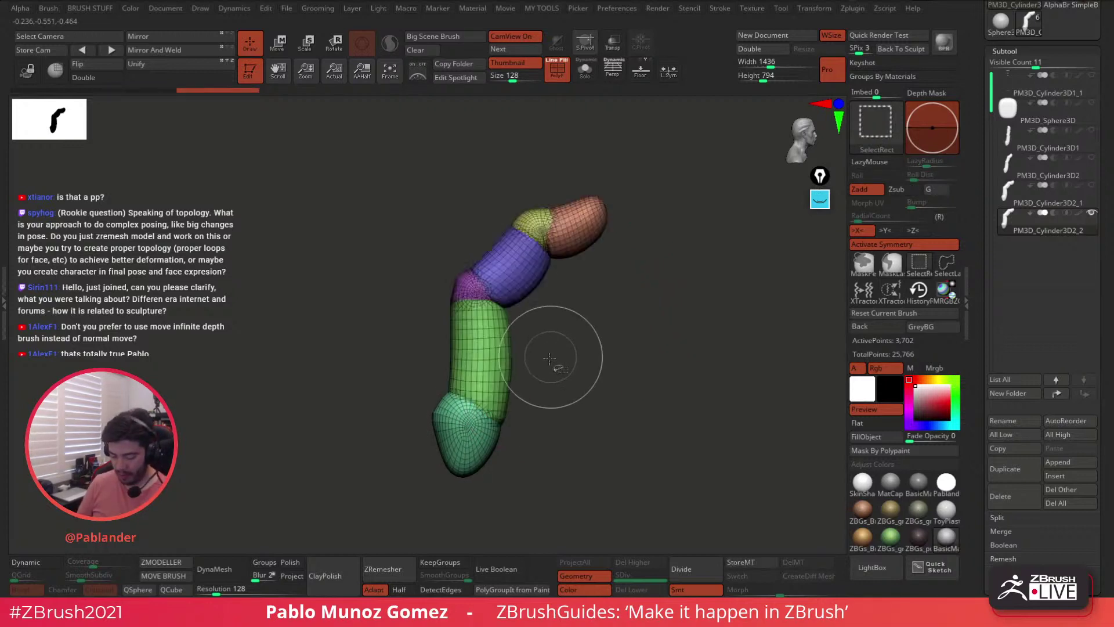
pyautogui.keyDown('ctrl'); pyautogui.keyDown('shift'); pyautogui.click(485, 354); pyautogui.keyUp('shift'); pyautogui.keyUp('ctrl')
pyautogui.keyDown('ctrl'); pyautogui.keyDown('shift'); pyautogui.click(474, 421); pyautogui.keyUp('shift'); pyautogui.keyUp('ctrl')
pyautogui.keyDown('ctrl'); pyautogui.keyDown('shift'); pyautogui.click(474, 426); pyautogui.keyUp('shift'); pyautogui.keyUp('ctrl')
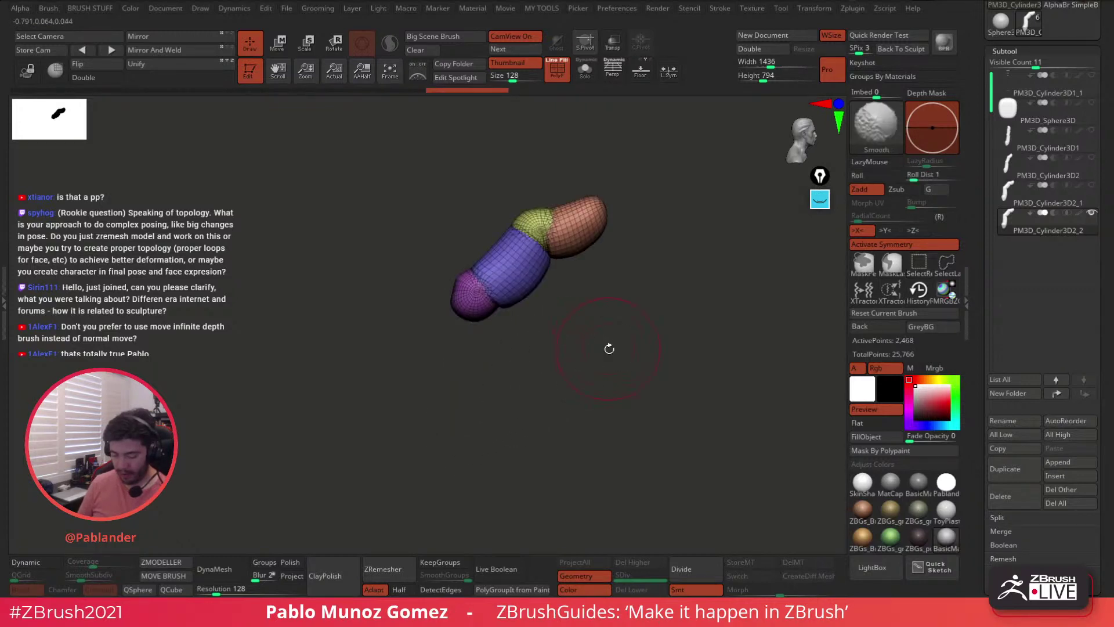
pyautogui.keyDown('ctrl'); pyautogui.keyDown('shift'); pyautogui.click(648, 343); pyautogui.keyUp('shift'); pyautogui.keyUp('ctrl')
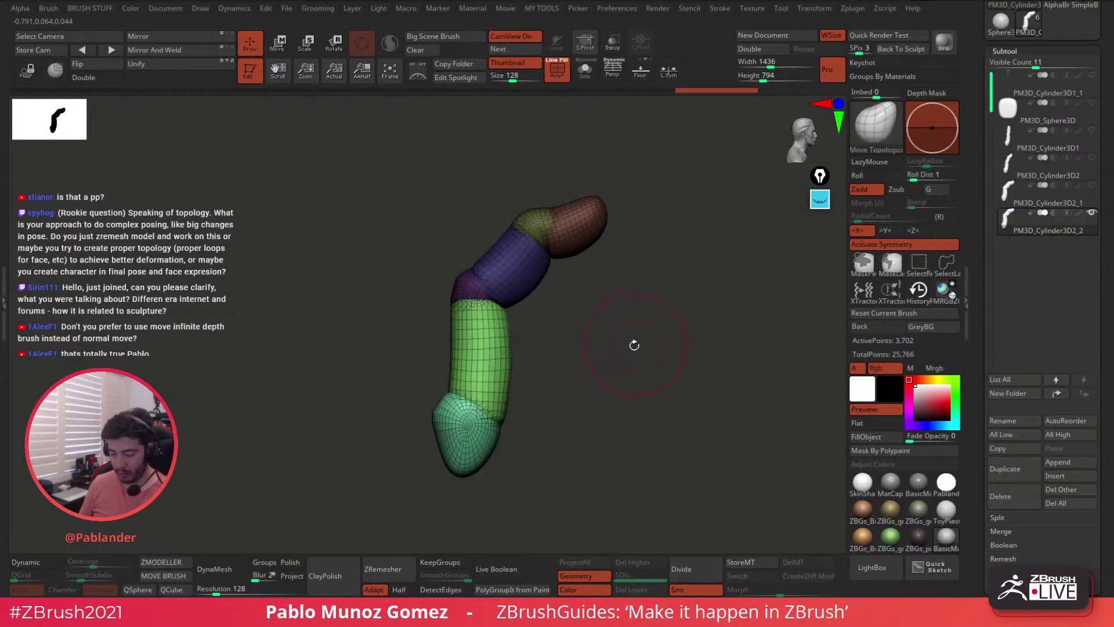
# - Invert the mask, rotate the upper finger around the middle knuckle until the middle segment is nearly horizontal, and return to Move Topological
pyautogui.click(279, 46)
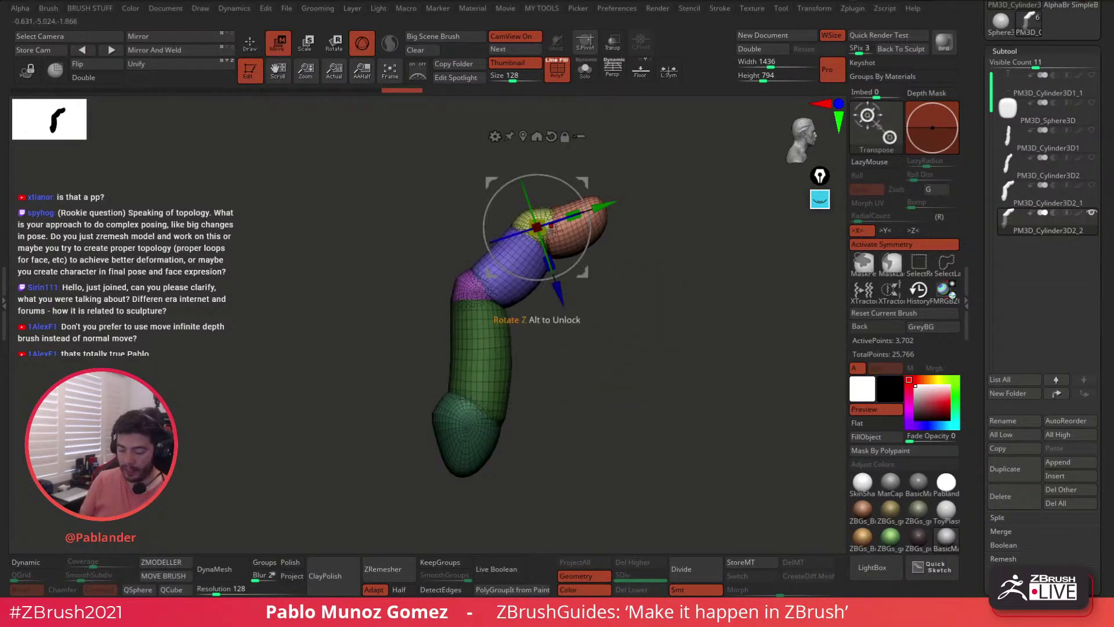
pyautogui.keyDown('alt'); pyautogui.moveTo(582, 271); pyautogui.dragTo(610, 252, button='right'); pyautogui.keyUp('alt')
pyautogui.keyDown('alt'); pyautogui.moveTo(610, 252); pyautogui.dragTo(549, 317); pyautogui.keyUp('alt')
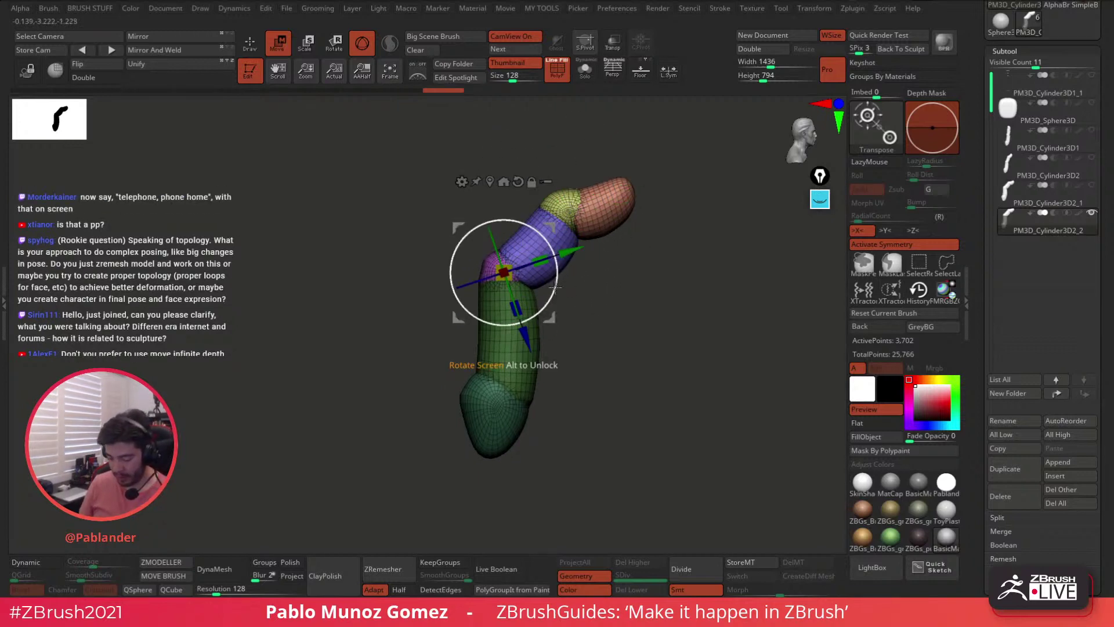
pyautogui.moveTo(529, 225)
pyautogui.mouseDown()
pyautogui.moveTo(548, 242)
pyautogui.moveTo(556, 227)
pyautogui.moveTo(554, 243)
pyautogui.moveTo(561, 215)
pyautogui.moveTo(588, 250)
pyautogui.moveTo(534, 323)
pyautogui.moveTo(559, 311)
pyautogui.moveTo(378, 414)
pyautogui.mouseUp()
pyautogui.press('q')
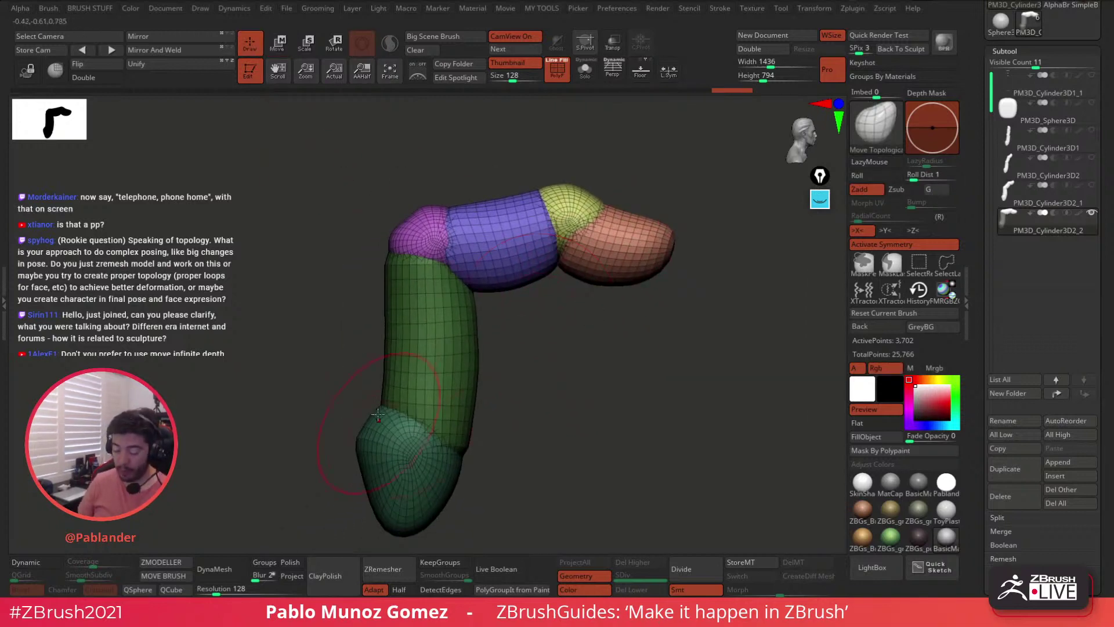
# - Mask every polygroup of the finger copy except the fingertip and upper knuckle by temporarily isolating the segments below
pyautogui.keyDown('ctrl'); pyautogui.keyDown('shift'); pyautogui.click(523, 278); pyautogui.keyUp('shift'); pyautogui.keyUp('ctrl')
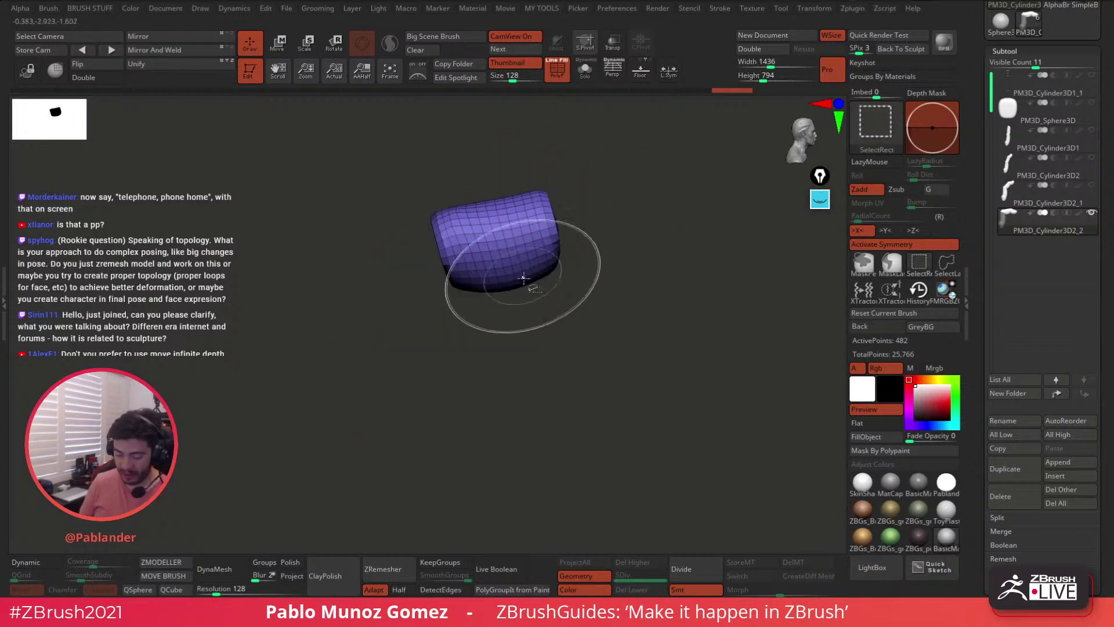
pyautogui.keyDown('ctrl'); pyautogui.keyDown('shift'); pyautogui.click(523, 278); pyautogui.keyUp('shift'); pyautogui.keyUp('ctrl')
pyautogui.keyDown('ctrl'); pyautogui.keyDown('shift'); pyautogui.click(485, 211); pyautogui.keyUp('shift'); pyautogui.keyUp('ctrl')
pyautogui.keyDown('ctrl'); pyautogui.keyDown('shift'); pyautogui.moveTo(534, 319); pyautogui.dragTo(597, 358); pyautogui.keyUp('shift'); pyautogui.keyUp('ctrl')
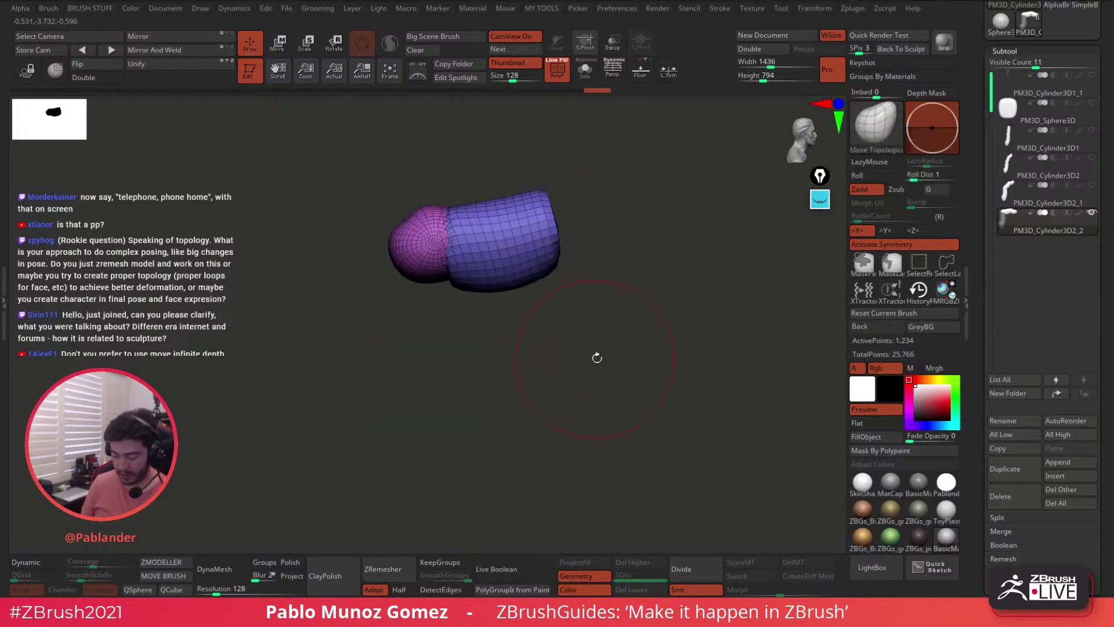
pyautogui.keyDown('ctrl'); pyautogui.keyDown('shift'); pyautogui.click(614, 367); pyautogui.keyUp('shift'); pyautogui.keyUp('ctrl')
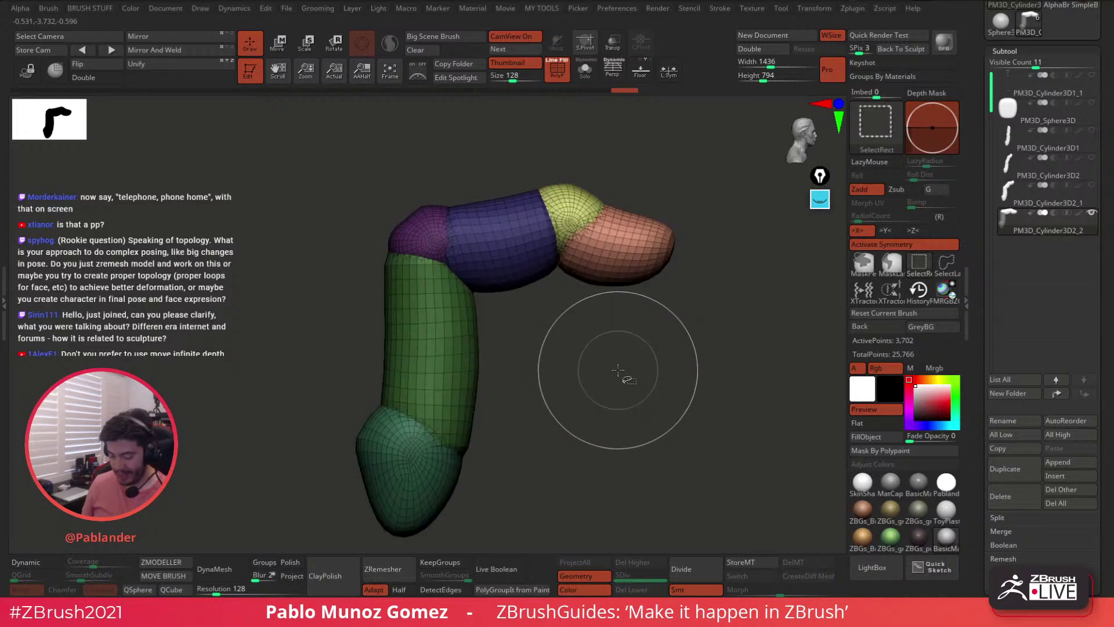
# - Rotate the fingertip downward around the upper knuckle until it points nearly straight down, nudge it into place, and clear the mask
pyautogui.press('w')
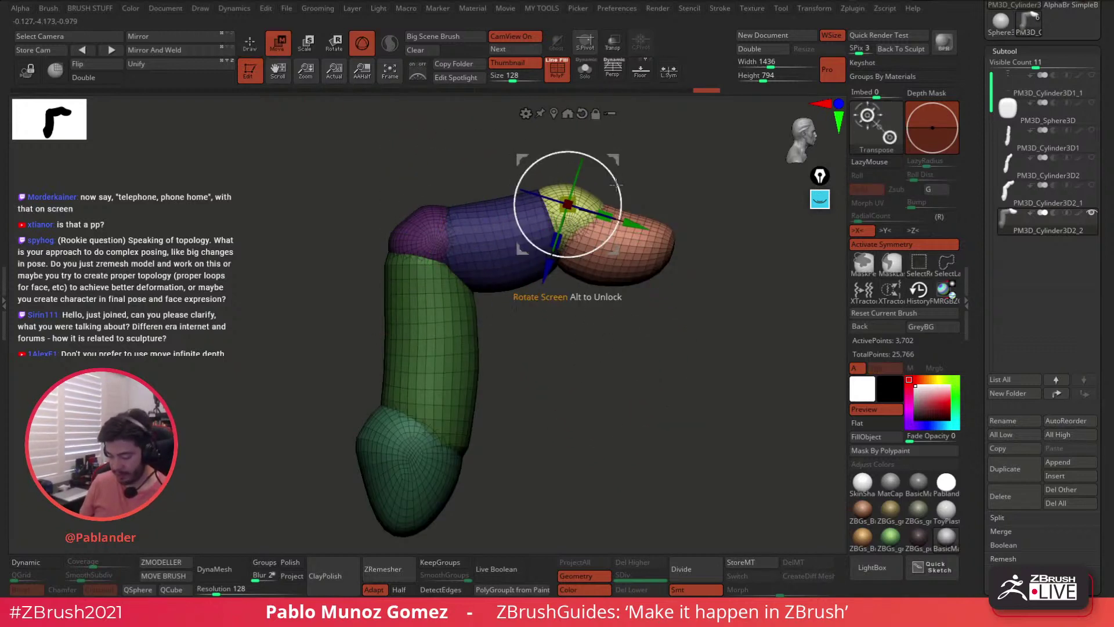
pyautogui.moveTo(618, 220); pyautogui.dragTo(617, 223)
pyautogui.moveTo(615, 158); pyautogui.dragTo(620, 191)
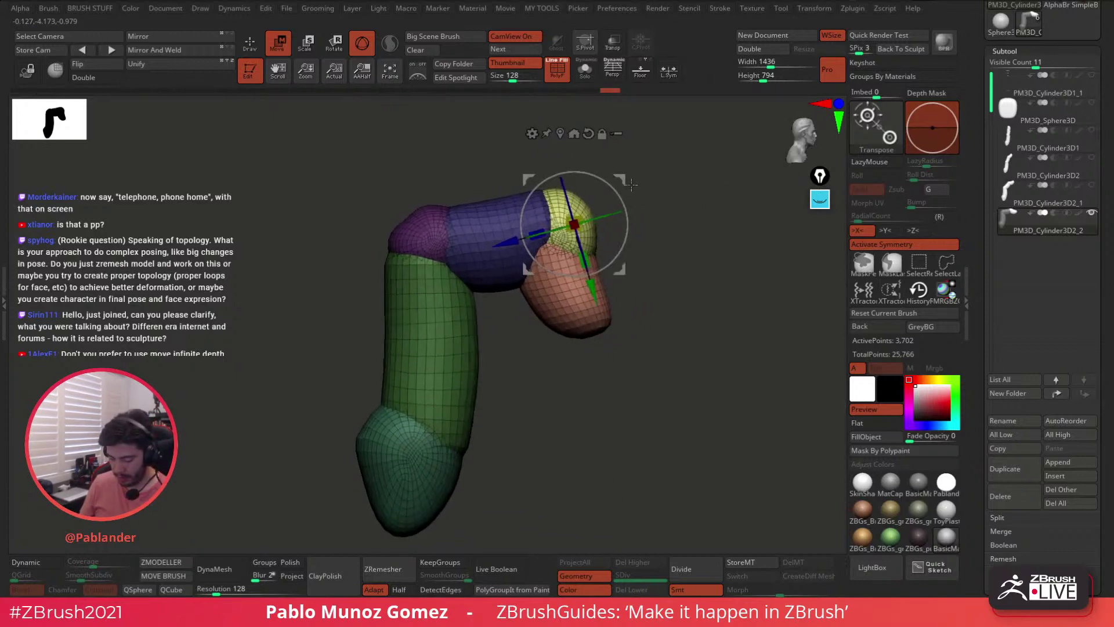
pyautogui.moveTo(625, 205)
pyautogui.mouseDown()
pyautogui.moveTo(626, 180)
pyautogui.moveTo(624, 194)
pyautogui.mouseUp()
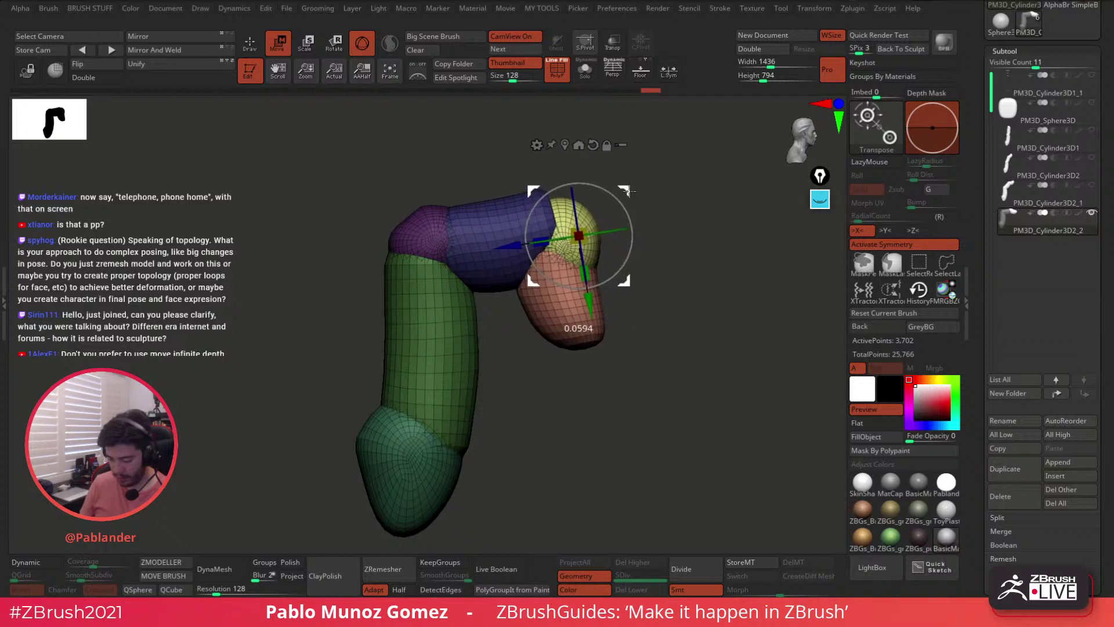
pyautogui.press('q')
pyautogui.press('ctrl')
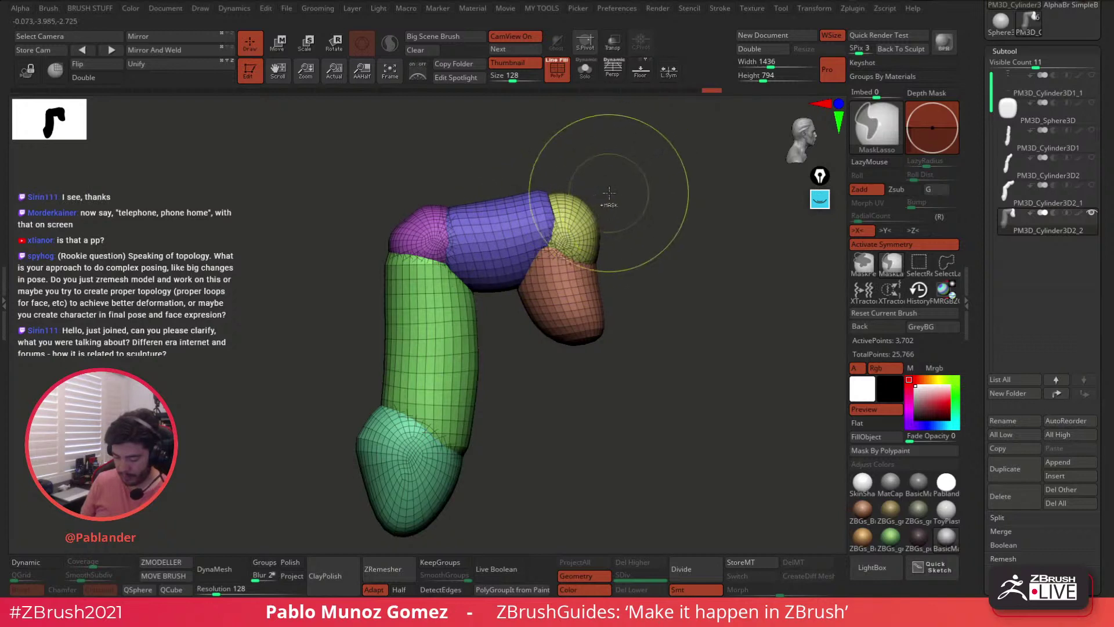
pyautogui.moveTo(609, 193)
pyautogui.keyDown('ctrl'); pyautogui.mouseDown()
pyautogui.moveTo(597, 267)
pyautogui.moveTo(587, 235)
pyautogui.mouseUp(); pyautogui.keyUp('ctrl')
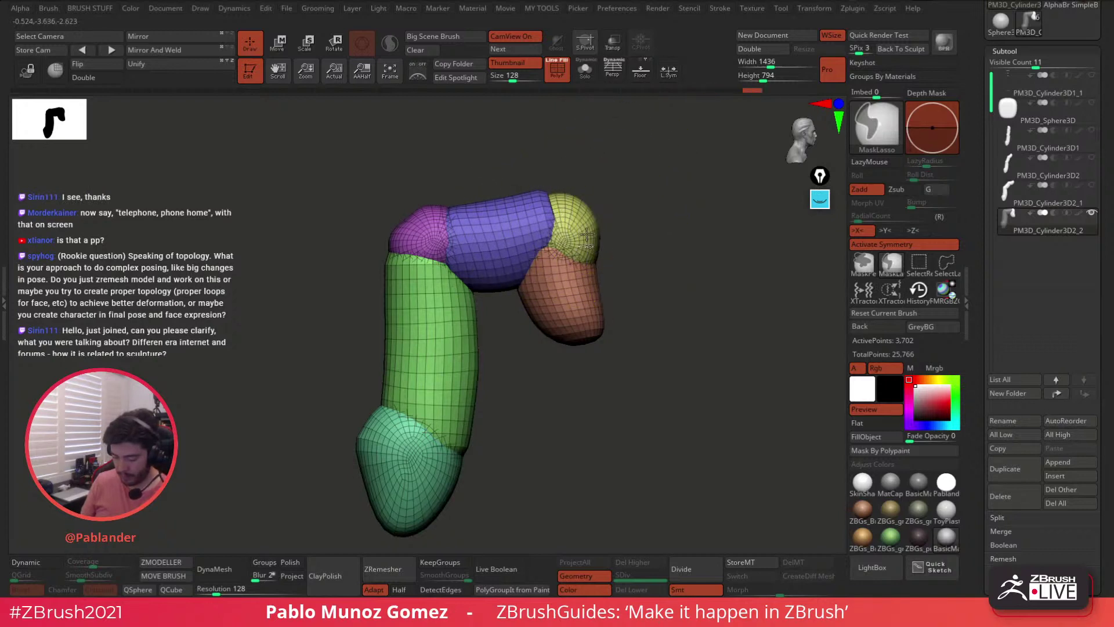
# - Mask the longest segment and base knuckle by temporarily hiding the four upper polygroups of the finger
pyautogui.hotkey('ctrl', 'shift')
pyautogui.keyDown('ctrl'); pyautogui.keyDown('shift'); pyautogui.click(576, 304); pyautogui.keyUp('shift'); pyautogui.keyUp('ctrl')
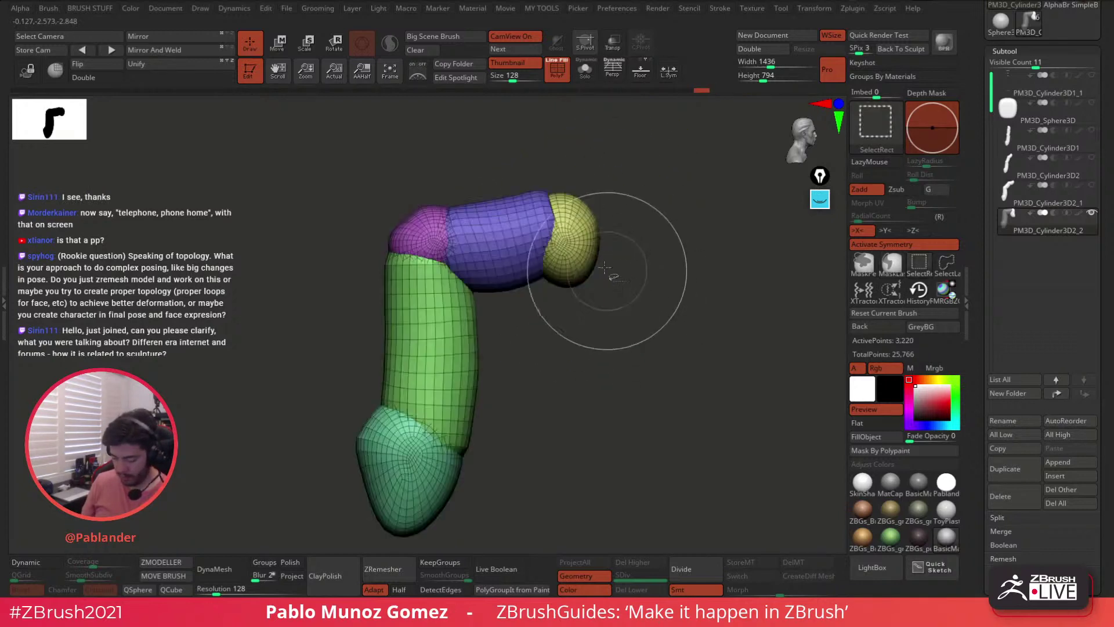
pyautogui.keyDown('ctrl'); pyautogui.keyDown('shift'); pyautogui.click(575, 232); pyautogui.keyUp('shift'); pyautogui.keyUp('ctrl')
pyautogui.keyDown('ctrl'); pyautogui.keyDown('shift'); pyautogui.click(522, 220); pyautogui.keyUp('shift'); pyautogui.keyUp('ctrl')
pyautogui.keyDown('ctrl'); pyautogui.keyDown('shift'); pyautogui.click(441, 235); pyautogui.keyUp('shift'); pyautogui.keyUp('ctrl')
pyautogui.keyDown('ctrl'); pyautogui.keyDown('shift'); pyautogui.click(646, 272); pyautogui.keyUp('shift'); pyautogui.keyUp('ctrl')
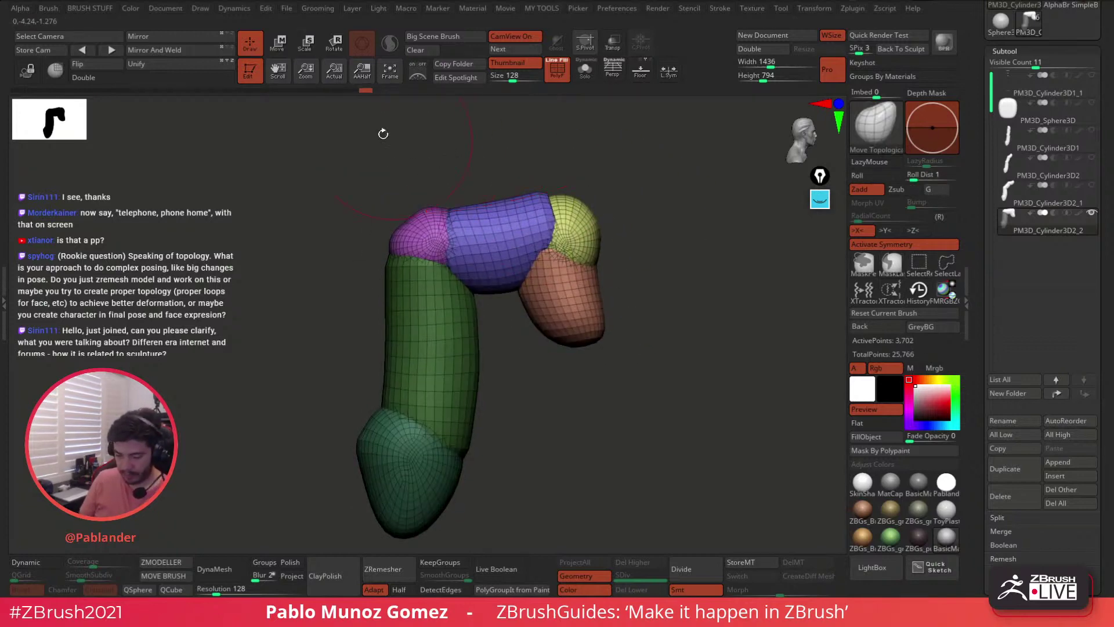
# - Rotate the unmasked upper finger slightly downward around the middle knuckle to level the middle segment, and clear the mask
pyautogui.press('w')
pyautogui.keyDown('alt'); pyautogui.moveTo(625, 192); pyautogui.dragTo(491, 232); pyautogui.keyUp('alt')
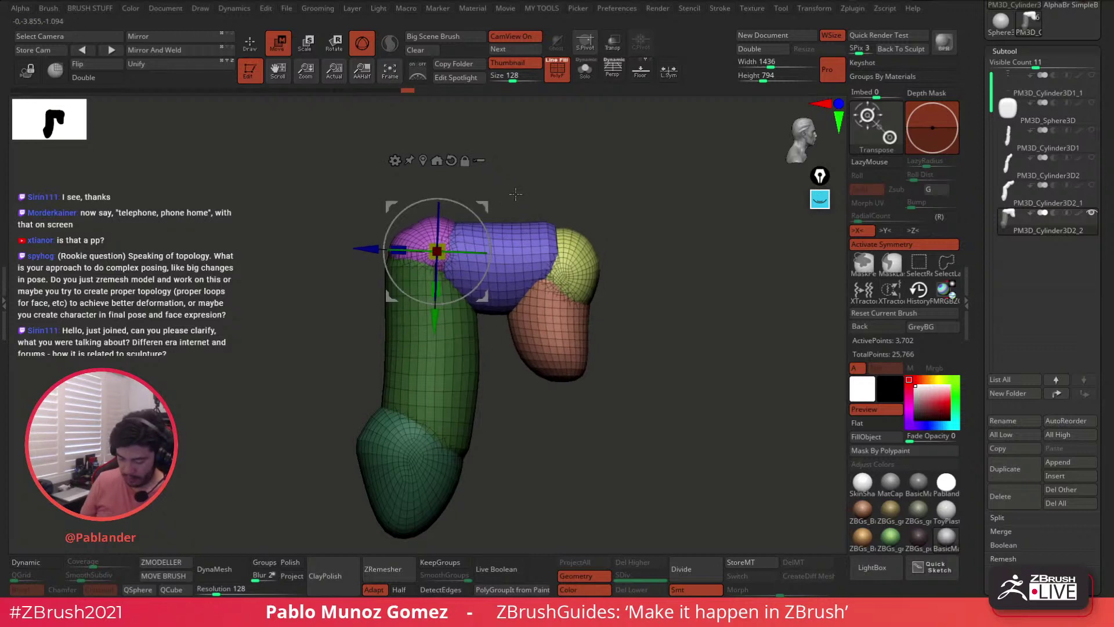
pyautogui.press('q')
pyautogui.moveTo(642, 256)
pyautogui.keyDown('ctrl'); pyautogui.mouseDown()
pyautogui.moveTo(659, 284)
pyautogui.moveTo(613, 273)
pyautogui.mouseUp(); pyautogui.keyUp('ctrl')
# - Reshape the middle segment, upper knuckle and fingertip joint of the bent copy with Move Topological from several angles
pyautogui.moveTo(537, 230)
pyautogui.mouseDown()
pyautogui.moveTo(542, 221)
pyautogui.moveTo(522, 239)
pyautogui.mouseUp()
pyautogui.moveTo(587, 206); pyautogui.dragTo(579, 215)
pyautogui.moveTo(521, 246); pyautogui.dragTo(538, 247)
pyautogui.moveTo(594, 250)
pyautogui.mouseDown()
pyautogui.moveTo(556, 250)
pyautogui.moveTo(554, 268)
pyautogui.moveTo(568, 243)
pyautogui.mouseUp()
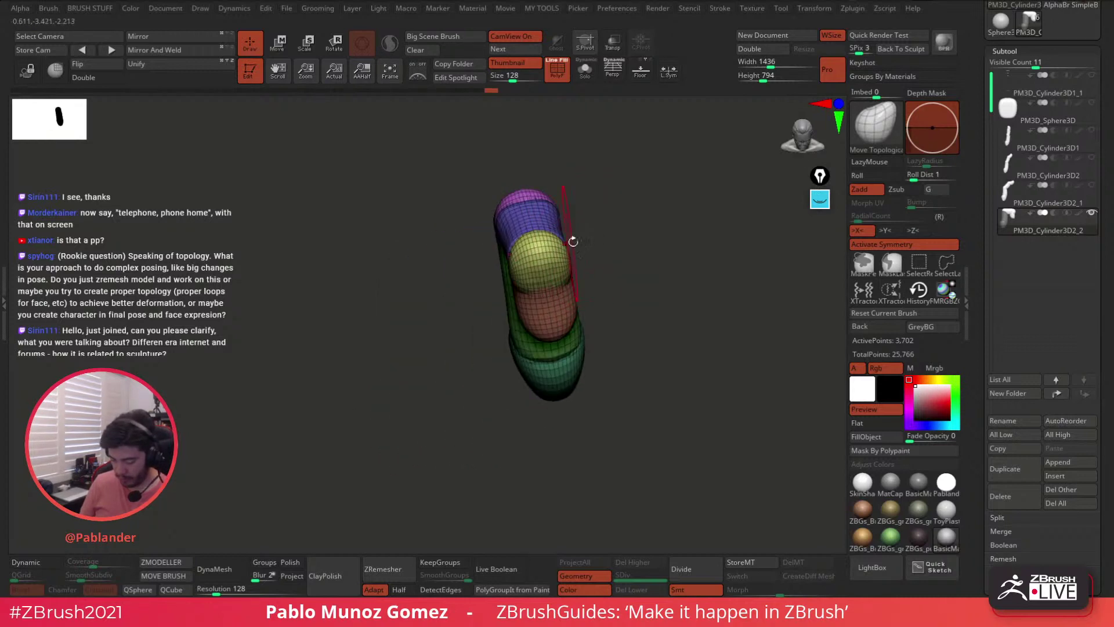
pyautogui.moveTo(568, 245); pyautogui.dragTo(581, 248, button='right')
pyautogui.moveTo(560, 247); pyautogui.dragTo(566, 244)
pyautogui.moveTo(566, 248); pyautogui.dragTo(590, 250, button='right')
pyautogui.moveTo(589, 249); pyautogui.dragTo(591, 248)
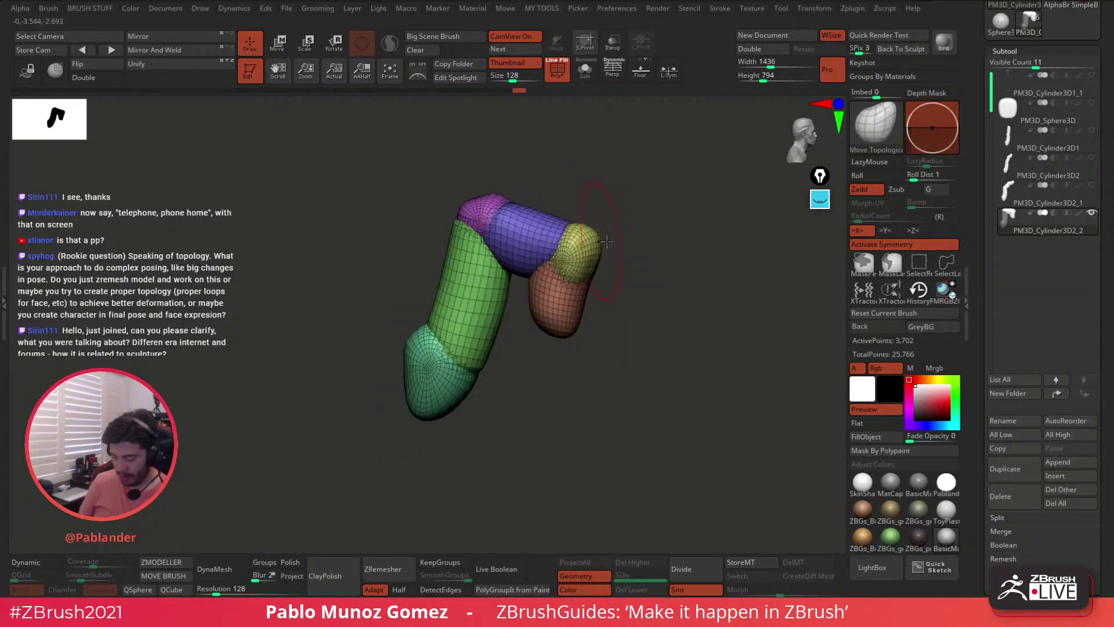
pyautogui.moveTo(592, 249); pyautogui.dragTo(596, 262, button='right')
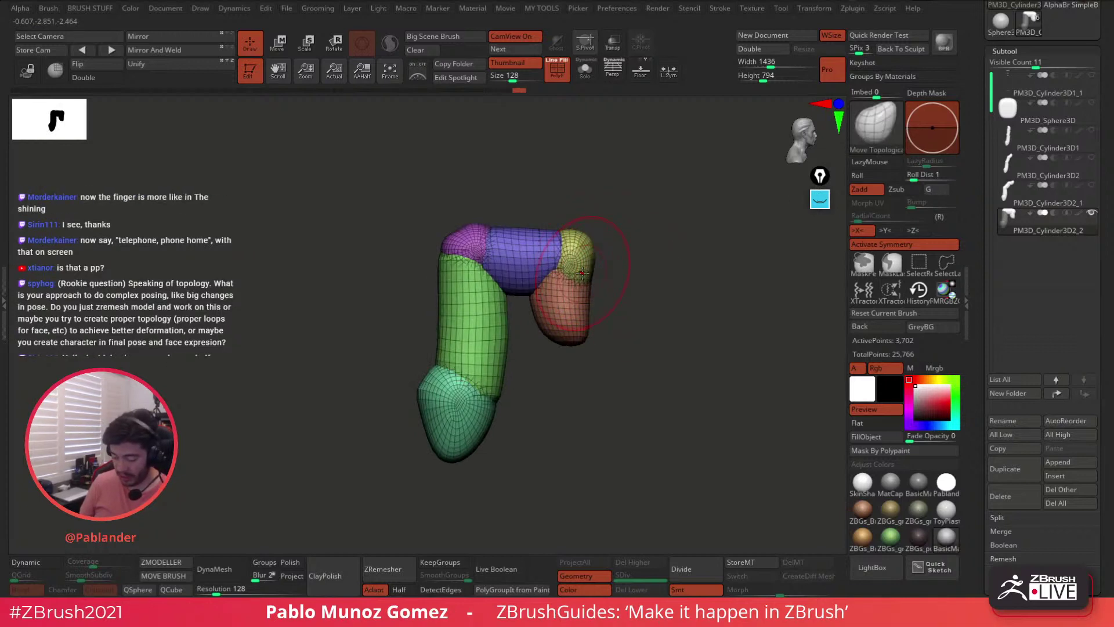
pyautogui.moveTo(582, 273); pyautogui.dragTo(579, 270)
# - Adjust the silhouette of the purple middle knuckle and its transition into the neighbouring segments with Move Topological
pyautogui.moveTo(642, 250)
pyautogui.mouseDown(button='right')
pyautogui.moveTo(583, 257)
pyautogui.moveTo(711, 265)
pyautogui.mouseUp(button='right')
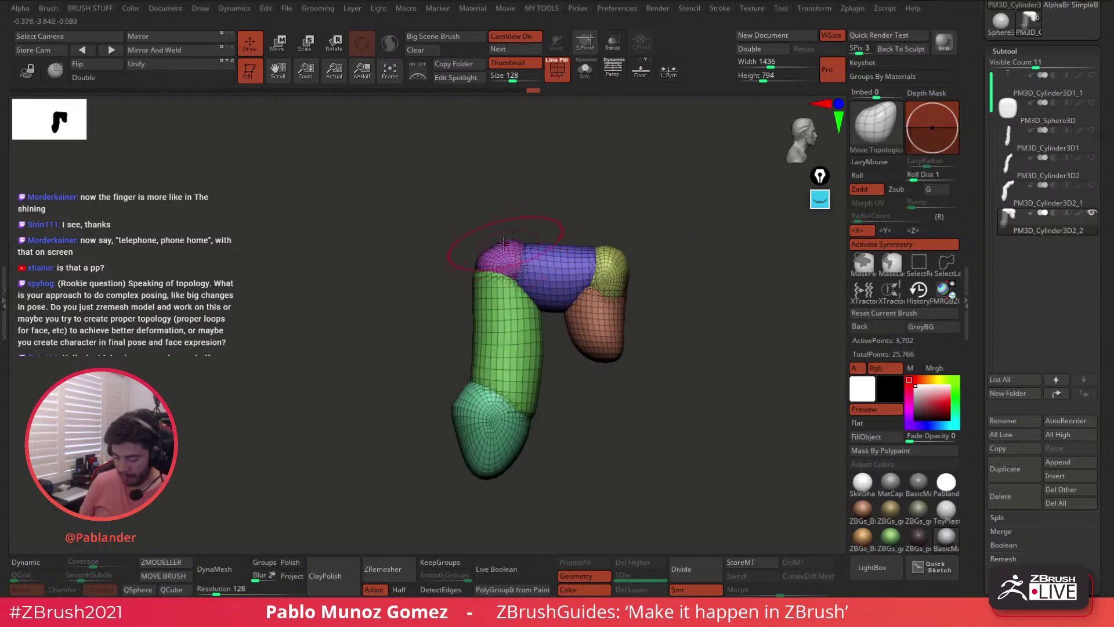
pyautogui.moveTo(503, 243); pyautogui.dragTo(498, 237)
pyautogui.moveTo(580, 217)
pyautogui.keyDown('shift'); pyautogui.mouseDown(button='right')
pyautogui.moveTo(529, 241)
pyautogui.moveTo(571, 251)
pyautogui.moveTo(534, 252)
pyautogui.moveTo(579, 244)
pyautogui.mouseUp(button='right'); pyautogui.keyUp('shift')
pyautogui.moveTo(520, 263); pyautogui.dragTo(518, 277)
pyautogui.moveTo(505, 232); pyautogui.dragTo(504, 237)
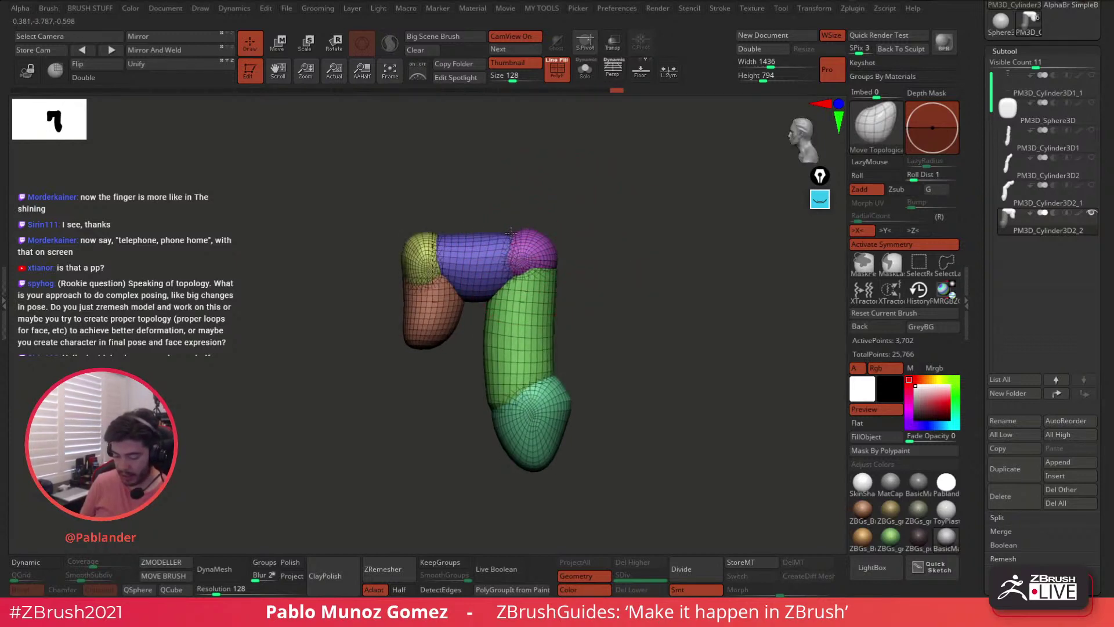
pyautogui.moveTo(511, 232)
pyautogui.mouseDown(button='right')
pyautogui.moveTo(571, 250)
pyautogui.moveTo(594, 308)
pyautogui.moveTo(594, 259)
pyautogui.mouseUp(button='right')
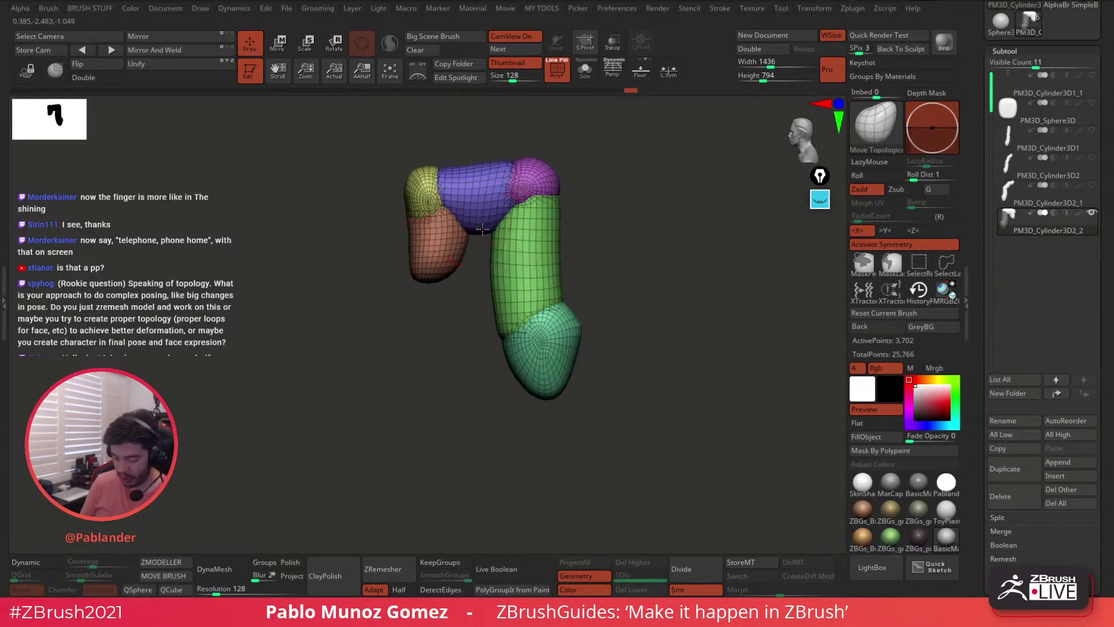
# - Bulge the underside of the middle segment, smoothing its edges with that polygroup isolated, and refine it against the full finger
pyautogui.moveTo(482, 229); pyautogui.dragTo(473, 235)
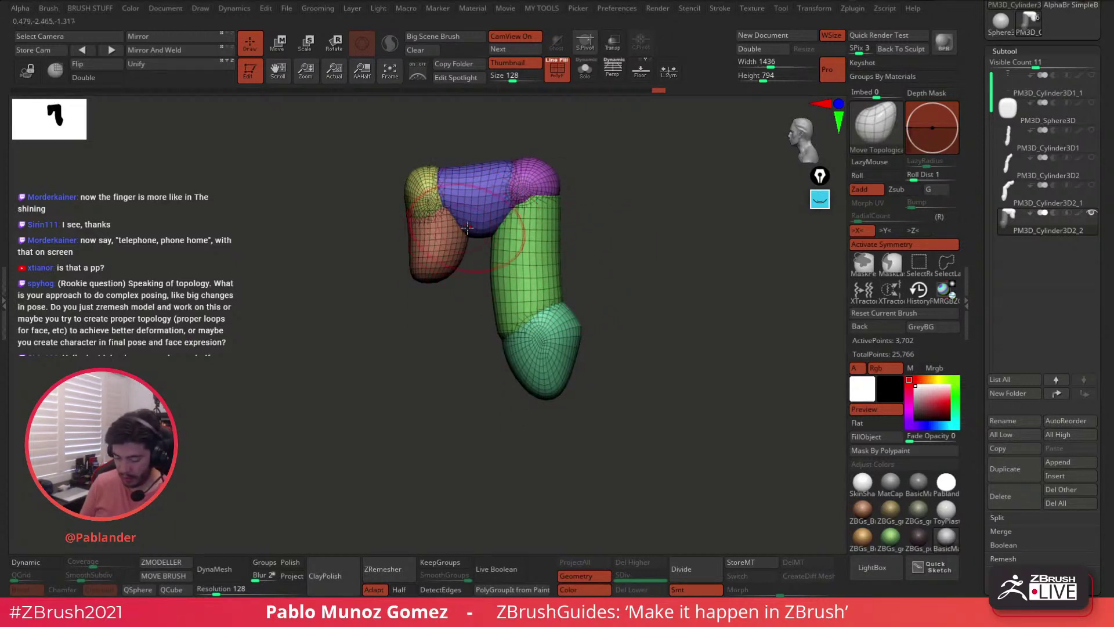
pyautogui.keyDown('ctrl'); pyautogui.keyDown('shift'); pyautogui.click(468, 227); pyautogui.keyUp('shift'); pyautogui.keyUp('ctrl')
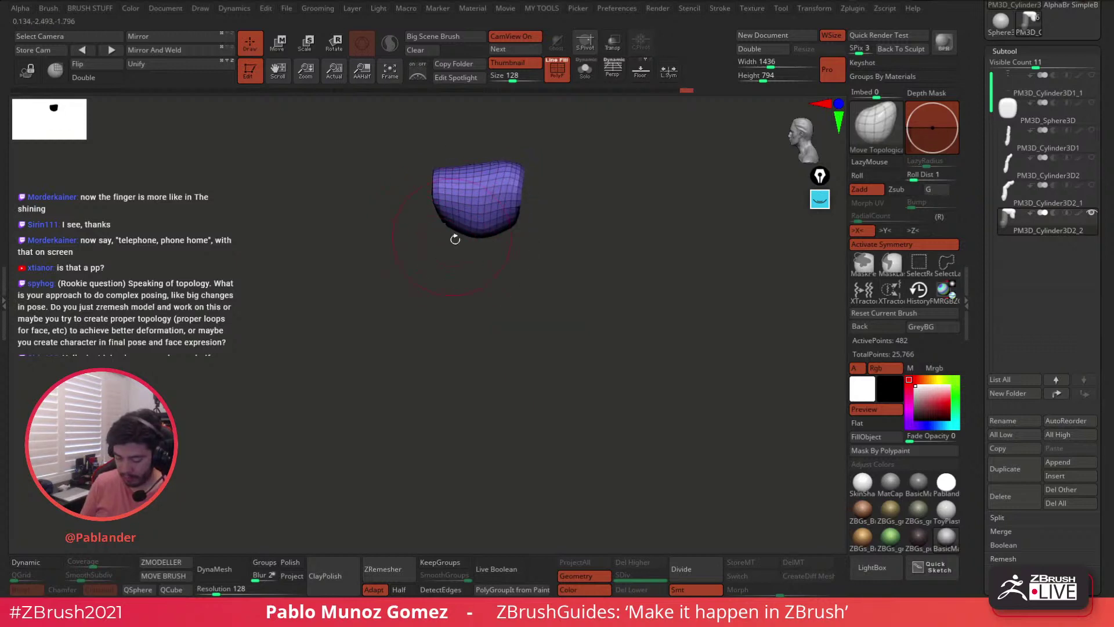
pyautogui.keyDown('shift'); pyautogui.moveTo(446, 214); pyautogui.dragTo(443, 223); pyautogui.keyUp('shift')
pyautogui.moveTo(516, 229)
pyautogui.keyDown('shift'); pyautogui.mouseDown()
pyautogui.moveTo(523, 219)
pyautogui.moveTo(505, 231)
pyautogui.mouseUp(); pyautogui.keyUp('shift')
pyautogui.moveTo(486, 279); pyautogui.dragTo(496, 258)
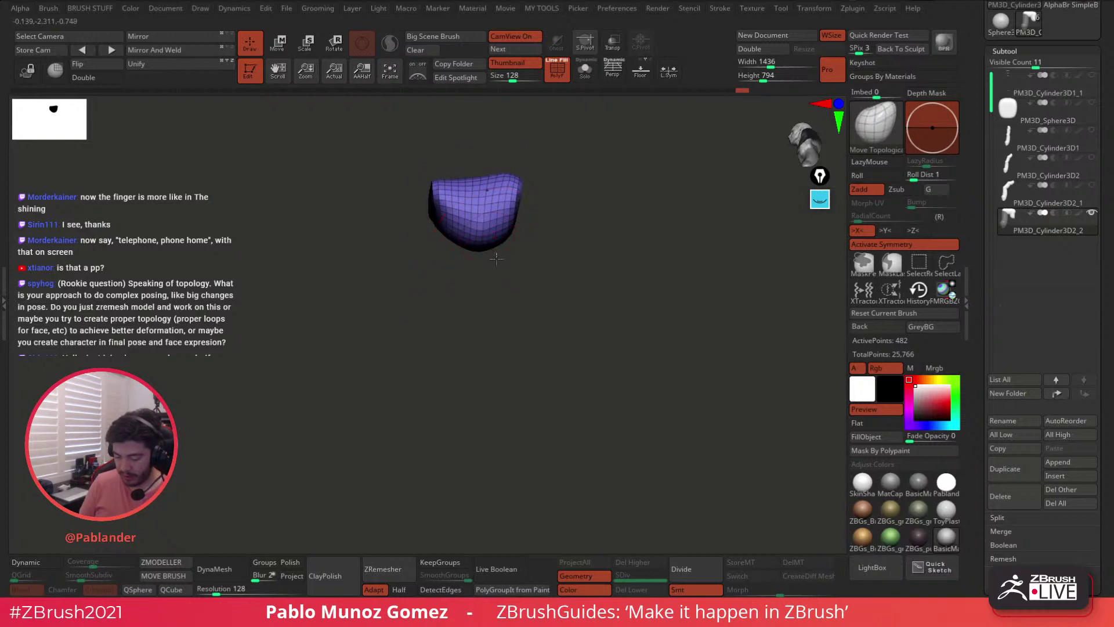
pyautogui.moveTo(482, 214); pyautogui.dragTo(487, 231)
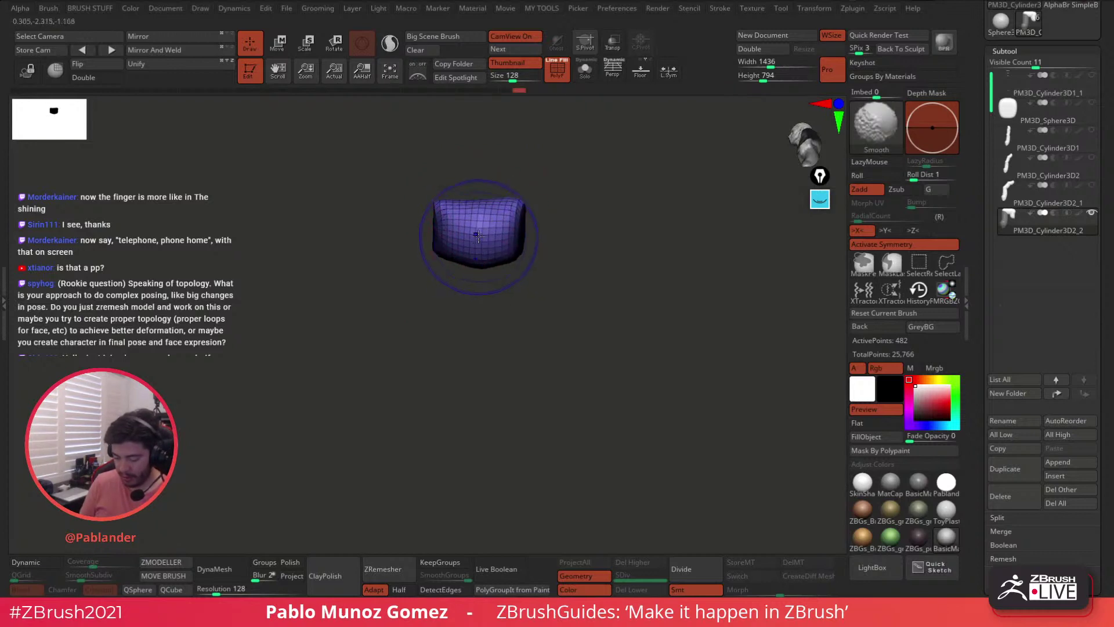
pyautogui.moveTo(566, 196)
pyautogui.mouseDown()
pyautogui.moveTo(565, 294)
pyautogui.moveTo(582, 274)
pyautogui.mouseUp()
pyautogui.keyDown('ctrl'); pyautogui.keyDown('shift'); pyautogui.click(564, 282); pyautogui.keyUp('shift'); pyautogui.keyUp('ctrl')
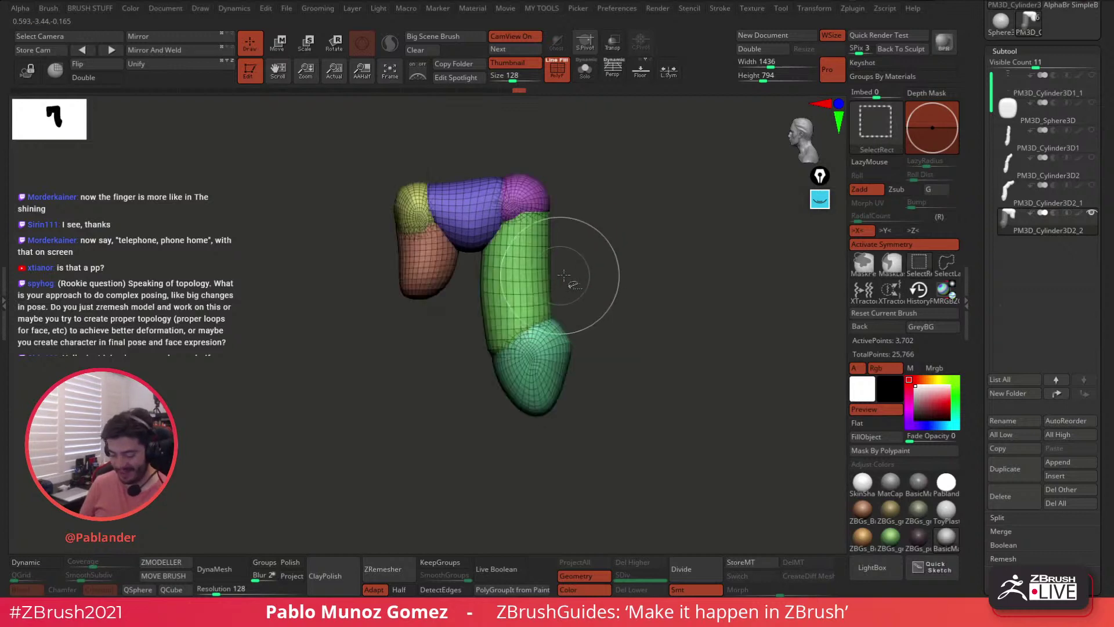
pyautogui.keyDown('ctrl'); pyautogui.moveTo(517, 269); pyautogui.dragTo(527, 237, button='right'); pyautogui.keyUp('ctrl')
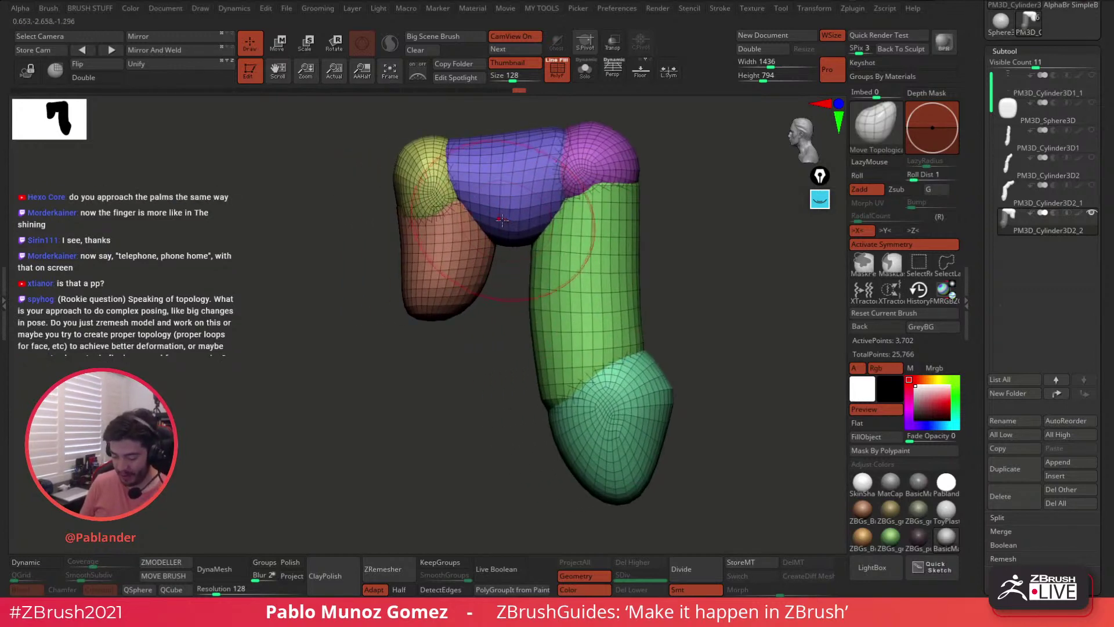
pyautogui.moveTo(536, 223); pyautogui.dragTo(532, 213)
# - Isolate the fingertip segment to smooth its inner flesh, turn off PolyFrame, and show the whole finger again
pyautogui.keyDown('ctrl'); pyautogui.keyDown('shift'); pyautogui.click(488, 251); pyautogui.keyUp('shift'); pyautogui.keyUp('ctrl')
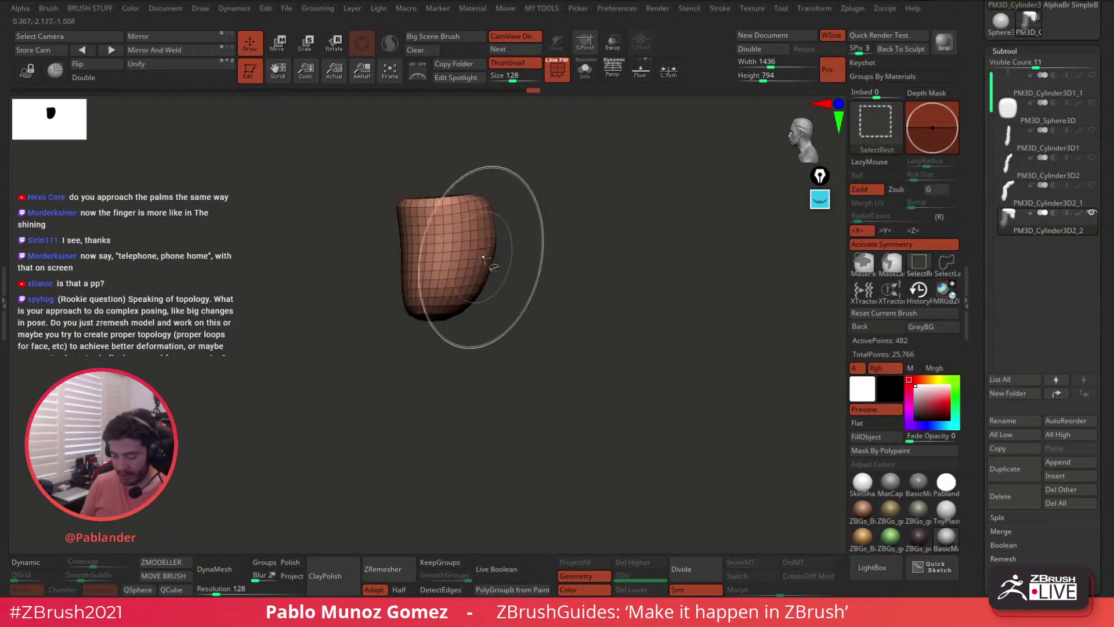
pyautogui.moveTo(525, 214)
pyautogui.mouseDown()
pyautogui.moveTo(592, 246)
pyautogui.moveTo(579, 225)
pyautogui.moveTo(542, 261)
pyautogui.mouseUp()
pyautogui.rightClick(484, 295)
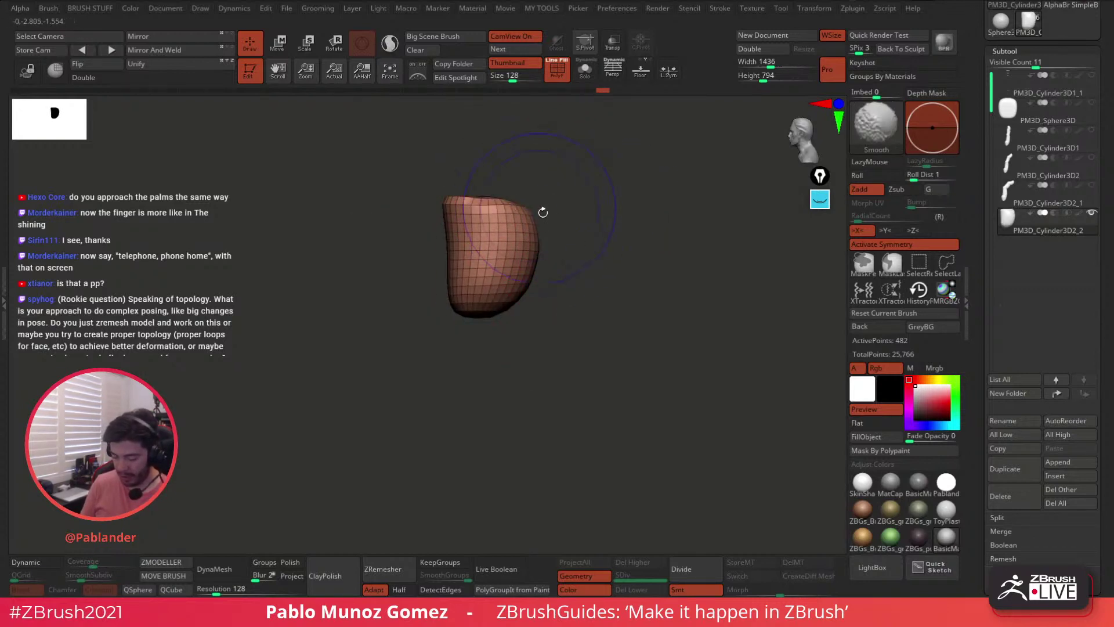
pyautogui.hotkey('shift', 'f')
pyautogui.keyDown('ctrl'); pyautogui.keyDown('shift'); pyautogui.click(597, 253); pyautogui.keyUp('shift'); pyautogui.keyUp('ctrl')
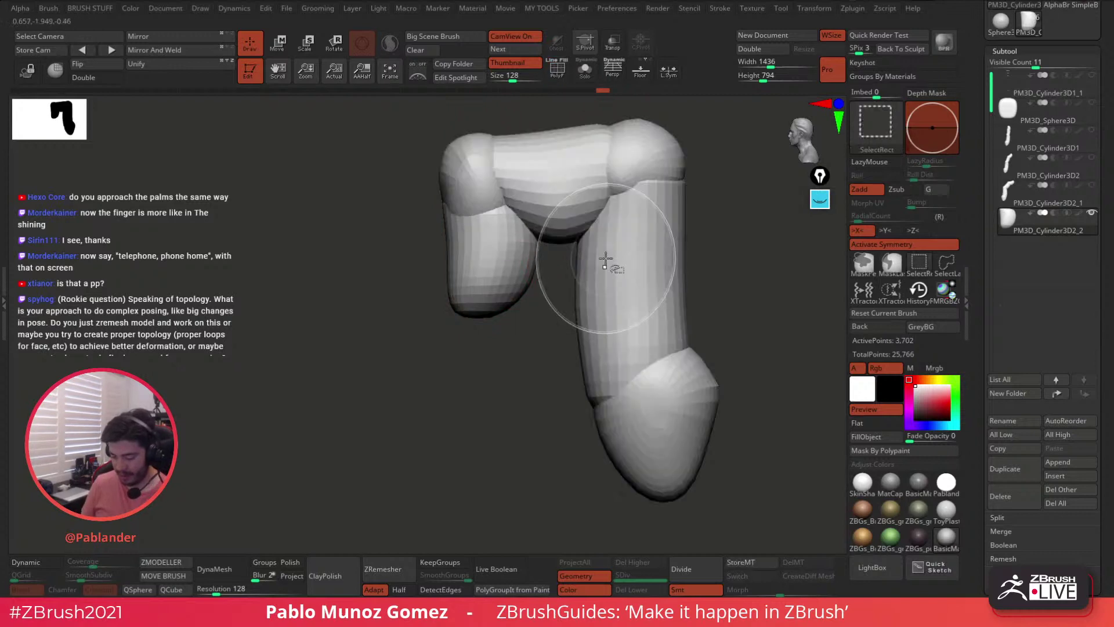
# - Isolate the longest segment, smooth the inner corner of its upper end, and adjust its inner side with the whole finger visible
pyautogui.moveTo(696, 293); pyautogui.dragTo(623, 269)
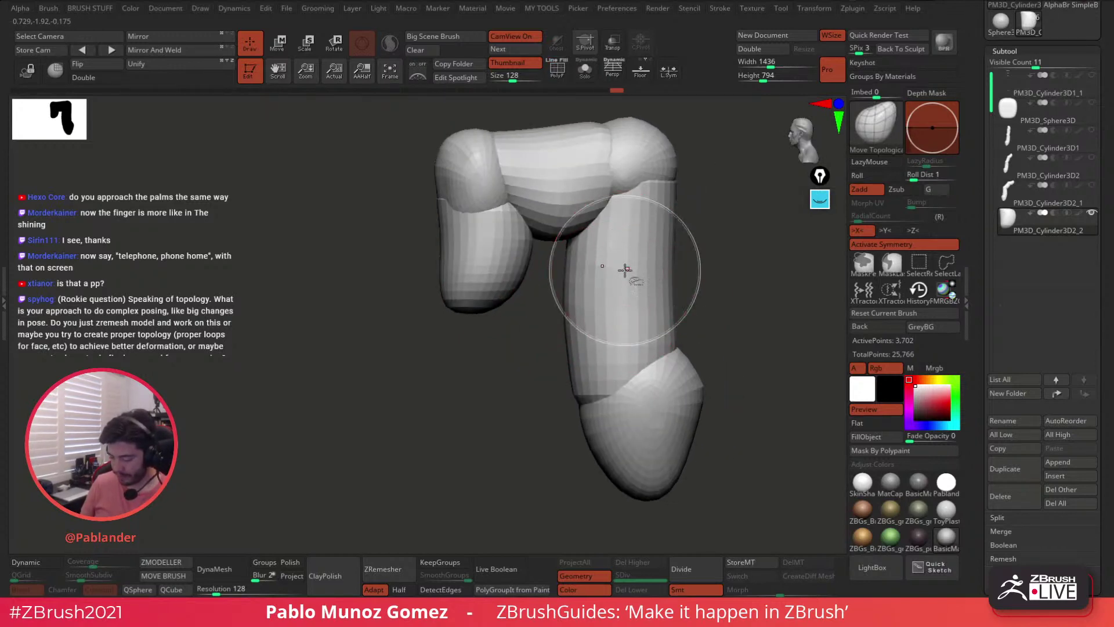
pyautogui.keyDown('ctrl'); pyautogui.keyDown('shift'); pyautogui.click(625, 269); pyautogui.keyUp('shift'); pyautogui.keyUp('ctrl')
pyautogui.keyDown('ctrl'); pyautogui.click(714, 280); pyautogui.keyUp('ctrl')
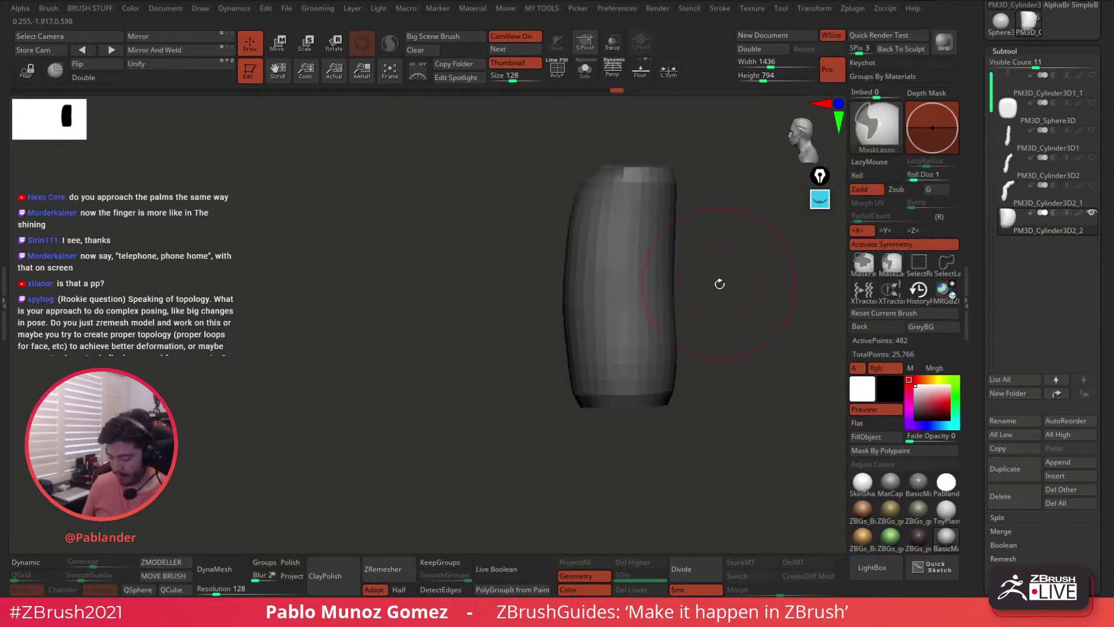
pyautogui.keyDown('ctrl'); pyautogui.click(707, 262); pyautogui.keyUp('ctrl')
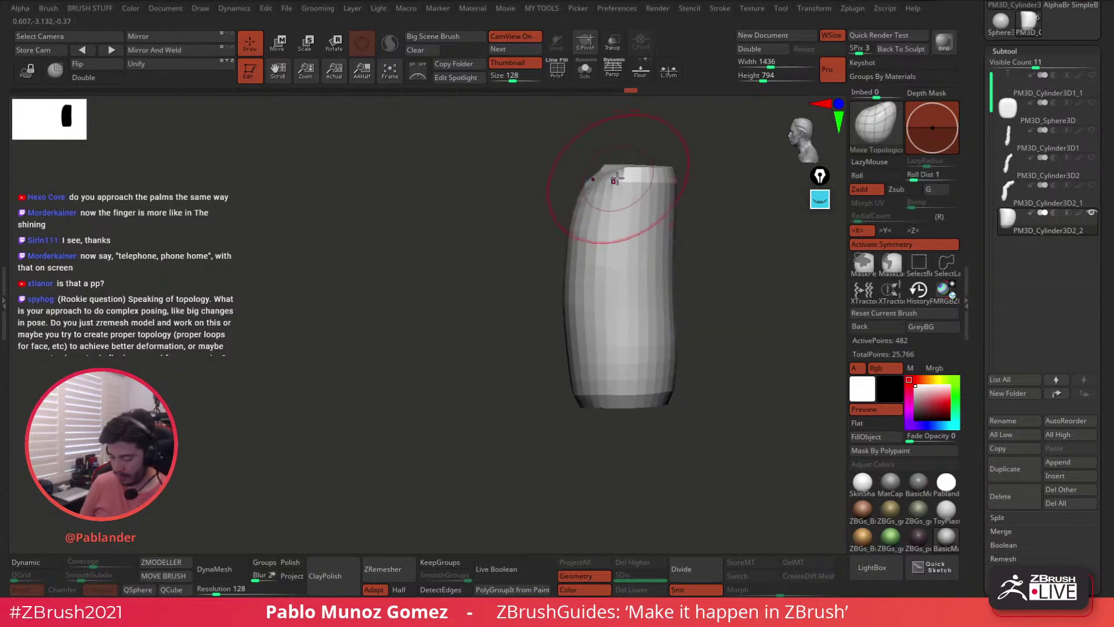
pyautogui.keyDown('shift'); pyautogui.moveTo(614, 179); pyautogui.dragTo(620, 177); pyautogui.keyUp('shift')
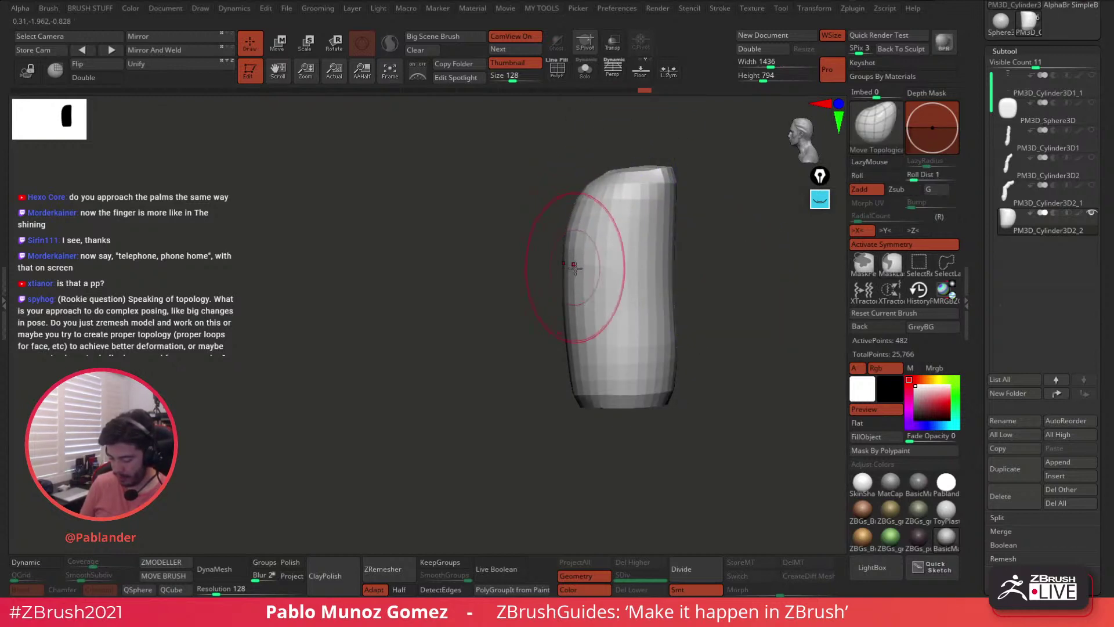
pyautogui.keyDown('ctrl'); pyautogui.keyDown('shift'); pyautogui.click(507, 376); pyautogui.keyUp('shift'); pyautogui.keyUp('ctrl')
pyautogui.moveTo(591, 304); pyautogui.dragTo(586, 301)
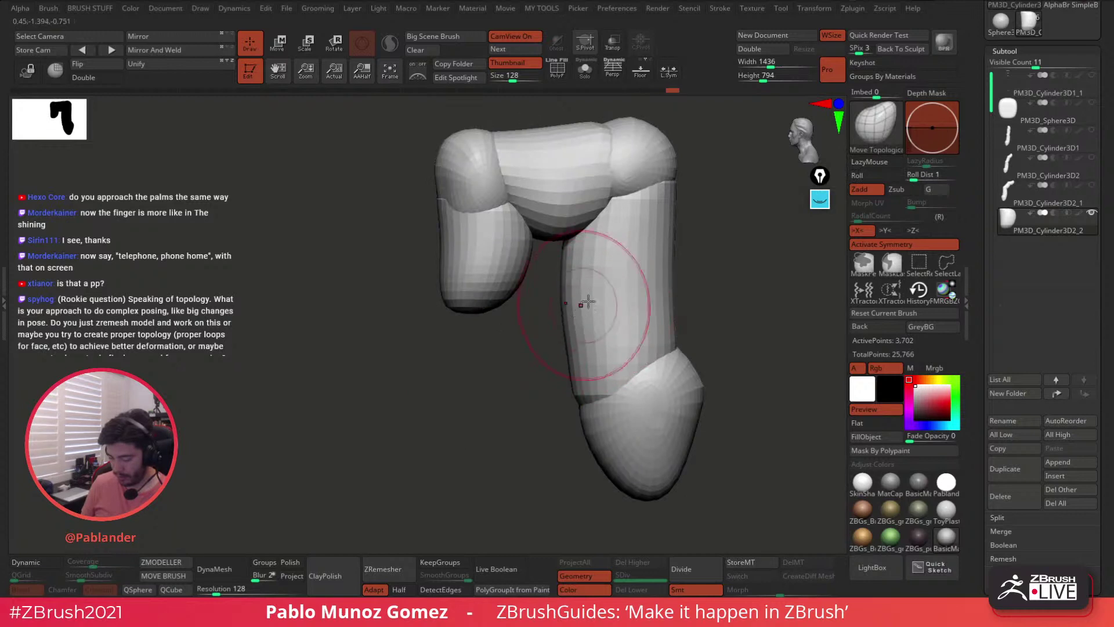
# - Inspect the strongly curled finger from the side and front, and show it together with the other three poses
pyautogui.moveTo(586, 301); pyautogui.dragTo(581, 273, button='right')
pyautogui.moveTo(581, 273); pyautogui.dragTo(714, 243, button='right')
pyautogui.keyDown('alt'); pyautogui.moveTo(714, 243); pyautogui.dragTo(635, 224, button='right'); pyautogui.keyUp('alt')
pyautogui.keyDown('ctrl'); pyautogui.moveTo(652, 326); pyautogui.dragTo(639, 308, button='right'); pyautogui.keyUp('ctrl')
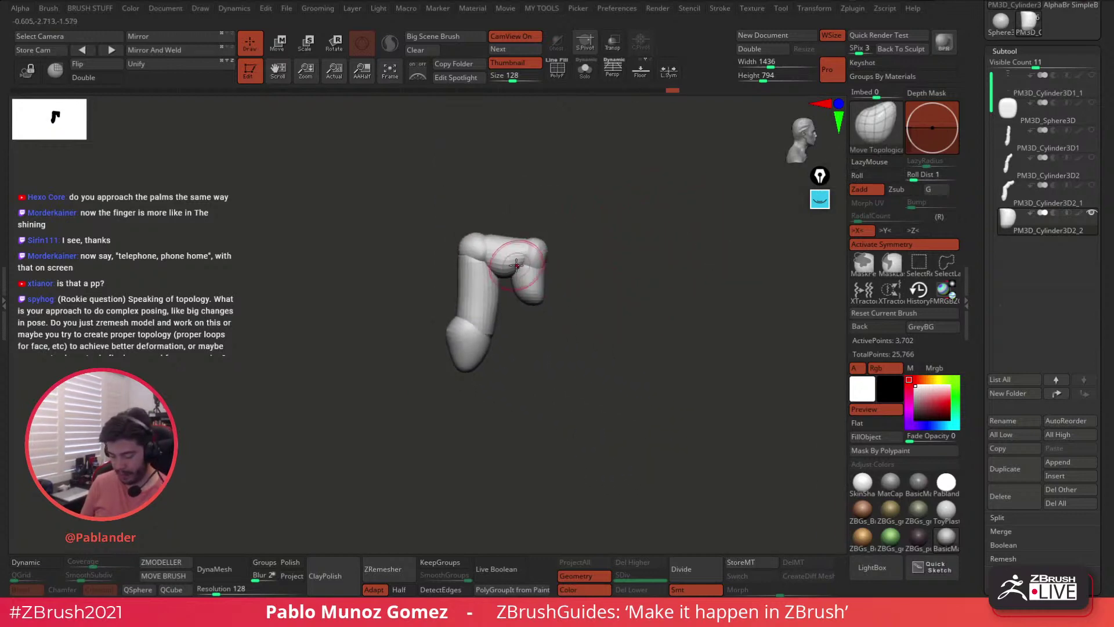
pyautogui.moveTo(576, 269); pyautogui.dragTo(578, 316, button='right')
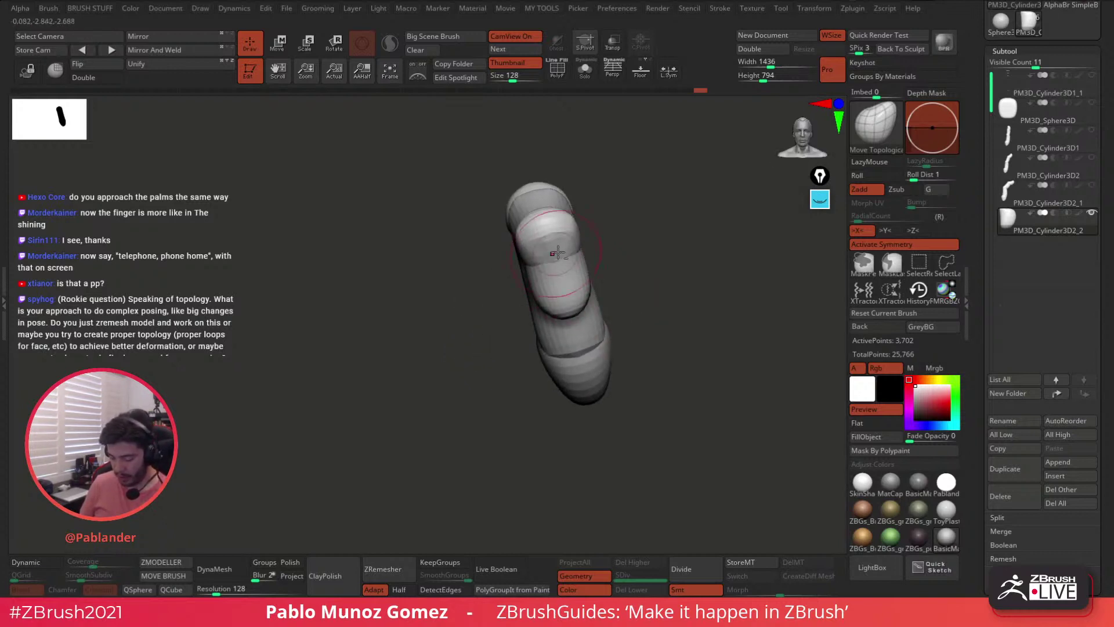
pyautogui.moveTo(557, 253); pyautogui.dragTo(641, 360, button='right')
pyautogui.click(585, 69)
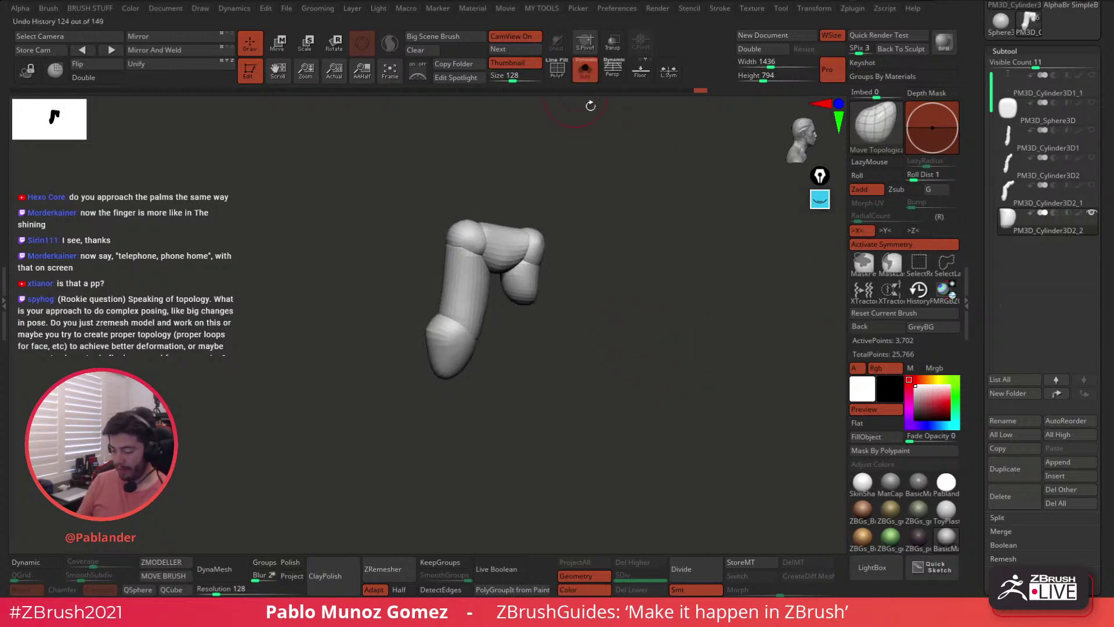
pyautogui.click(584, 69)
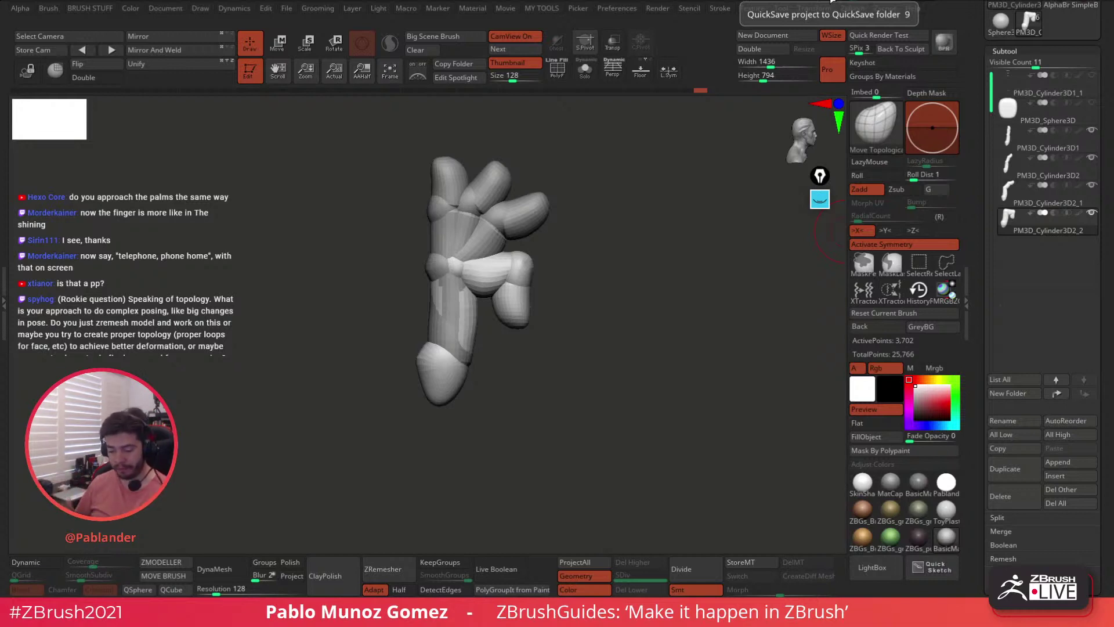
# - Quick-save the project with the four finger poses
pyautogui.click(832, 1)
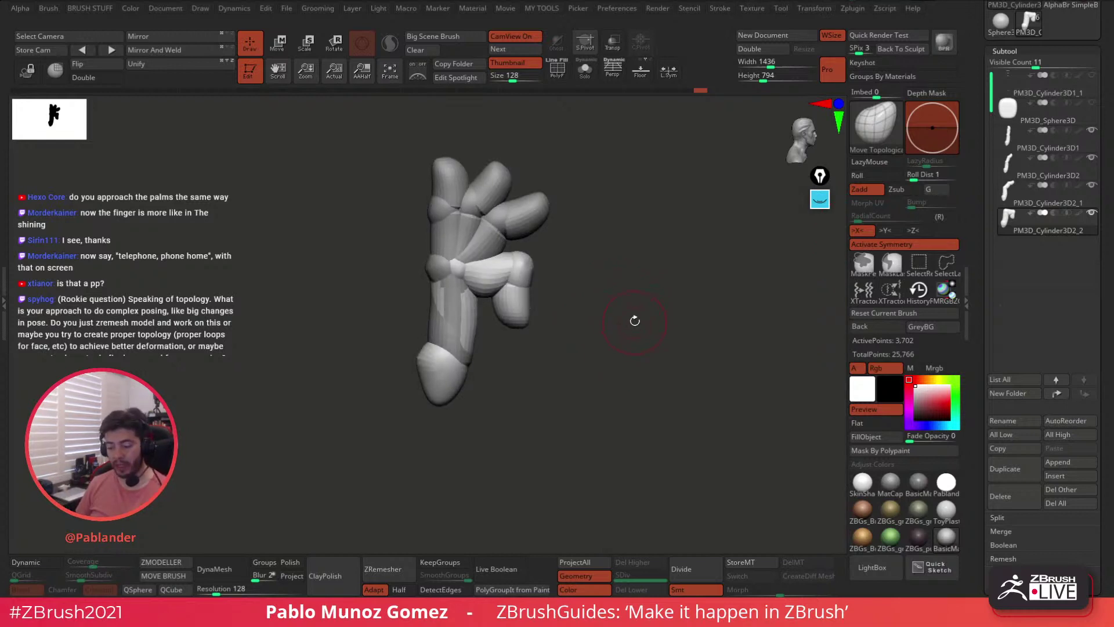
pyautogui.moveTo(629, 316); pyautogui.dragTo(632, 306)
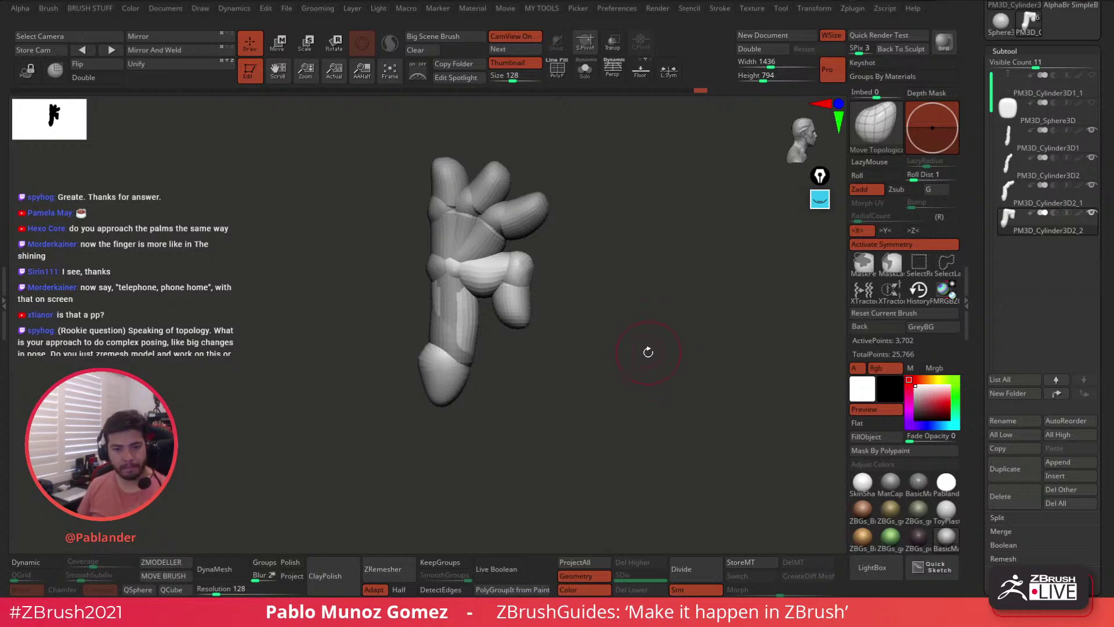
pyautogui.moveTo(653, 348); pyautogui.dragTo(649, 343)
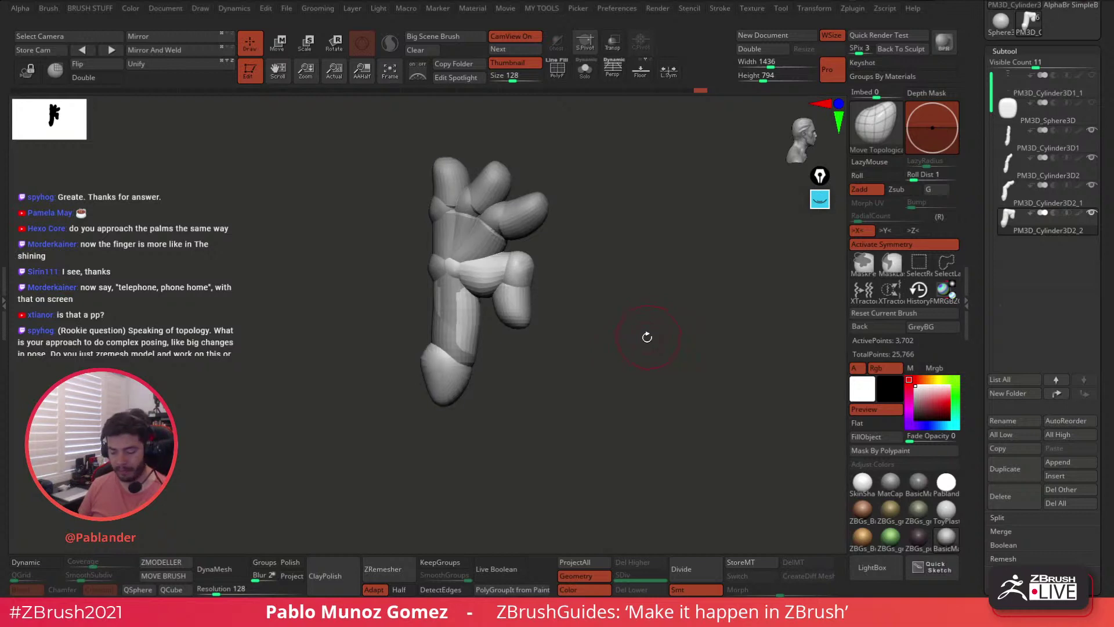
pyautogui.moveTo(628, 343); pyautogui.dragTo(658, 374)
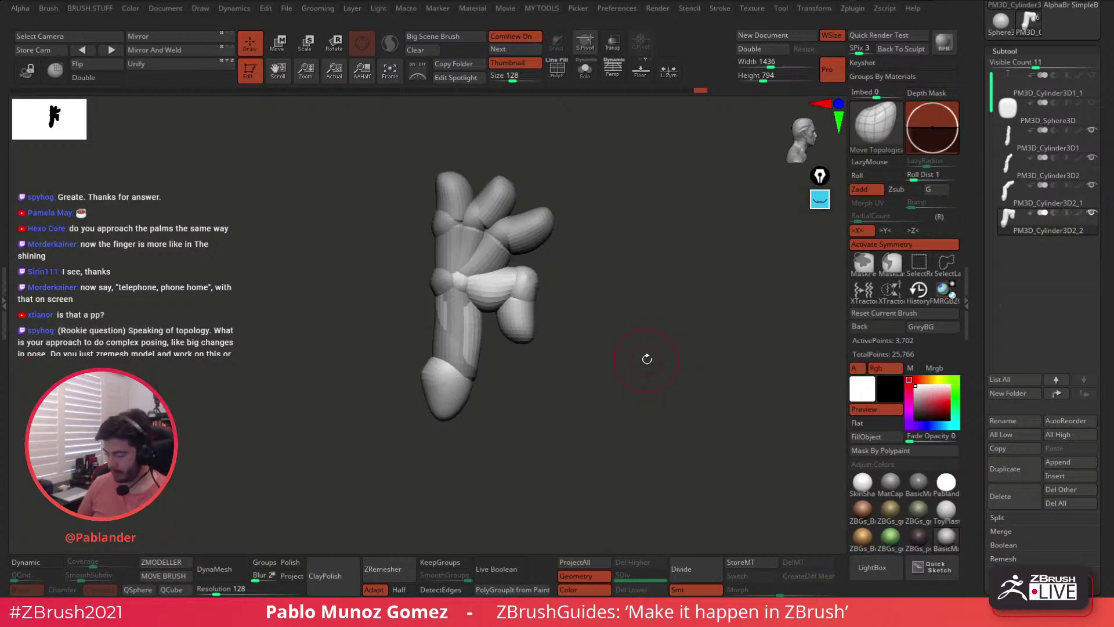
# - Duplicate the straight finger subtool PM3D_Cylinder3D1 and isolate the copy in Solo mode
pyautogui.click(1046, 141)
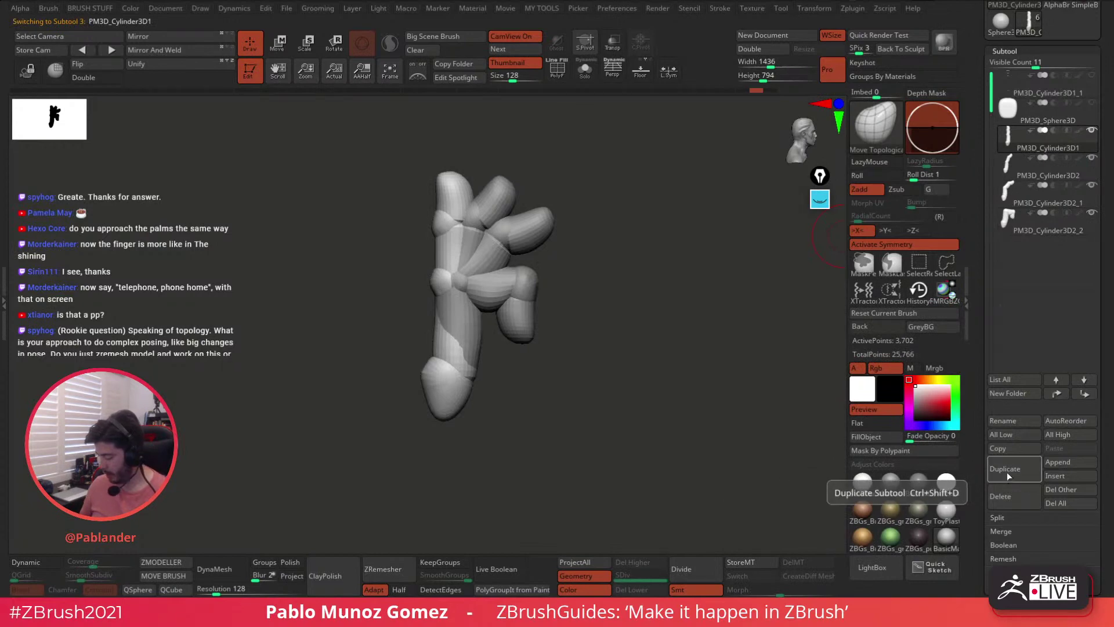
pyautogui.click(1007, 469)
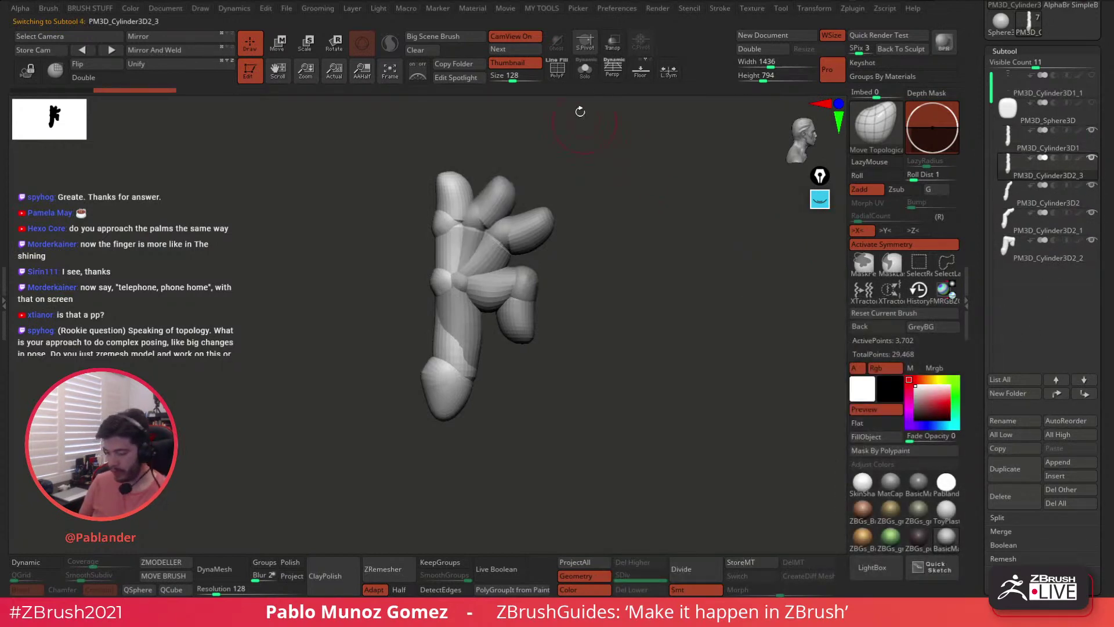
pyautogui.click(584, 69)
pyautogui.moveTo(584, 274)
pyautogui.keyDown('alt'); pyautogui.mouseDown()
pyautogui.moveTo(624, 280)
pyautogui.moveTo(632, 267)
pyautogui.moveTo(588, 270)
pyautogui.mouseUp(); pyautogui.keyUp('alt')
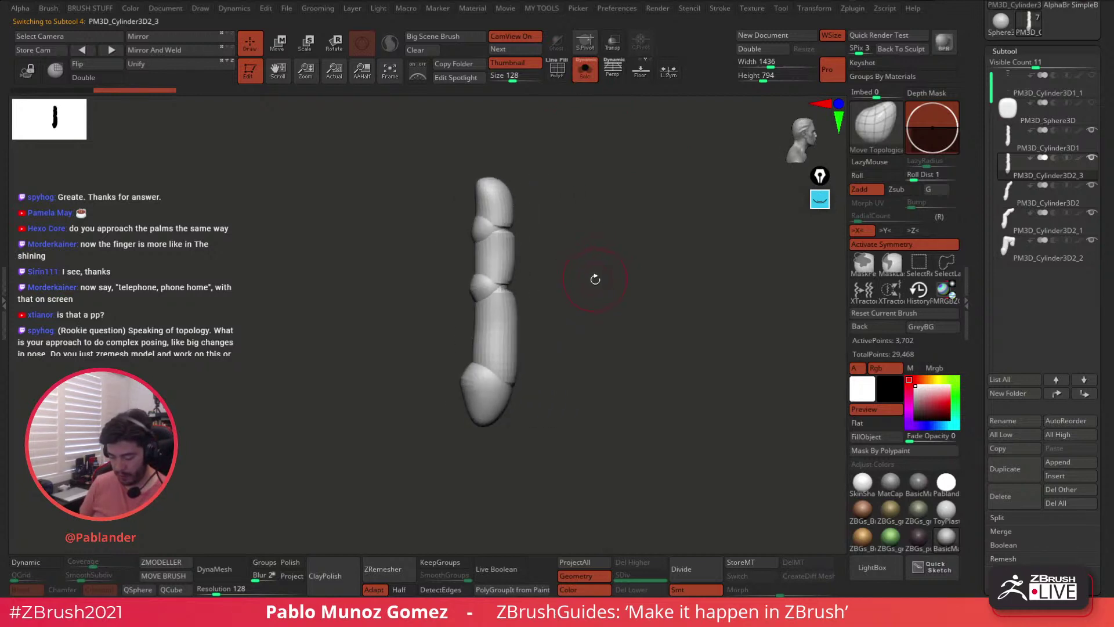
# - Hide the copy's base, longest segment and lower knuckle, and delete the hidden geometry to leave a two-segment finger
pyautogui.keyDown('ctrl'); pyautogui.keyDown('shift'); pyautogui.click(489, 399); pyautogui.keyUp('shift'); pyautogui.keyUp('ctrl')
pyautogui.keyDown('ctrl'); pyautogui.keyDown('shift'); pyautogui.moveTo(555, 334); pyautogui.dragTo(540, 347); pyautogui.keyUp('shift'); pyautogui.keyUp('ctrl')
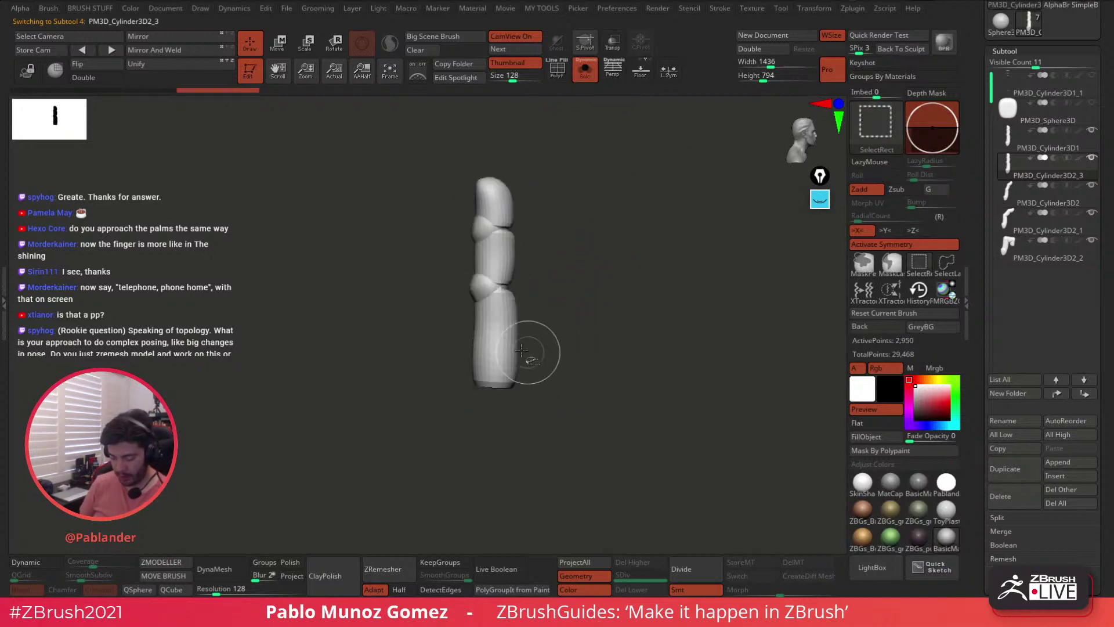
pyautogui.keyDown('ctrl'); pyautogui.keyDown('shift'); pyautogui.click(507, 342); pyautogui.keyUp('shift'); pyautogui.keyUp('ctrl')
pyautogui.keyDown('ctrl'); pyautogui.keyDown('shift'); pyautogui.click(493, 293); pyautogui.keyUp('shift'); pyautogui.keyUp('ctrl')
pyautogui.press('2')
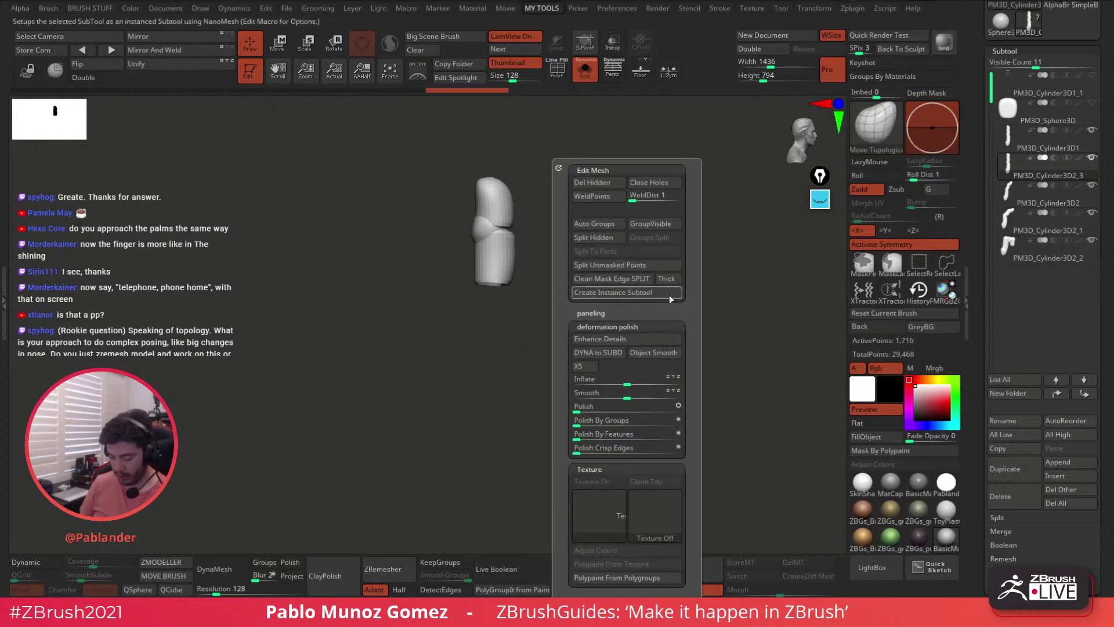
pyautogui.click(607, 240)
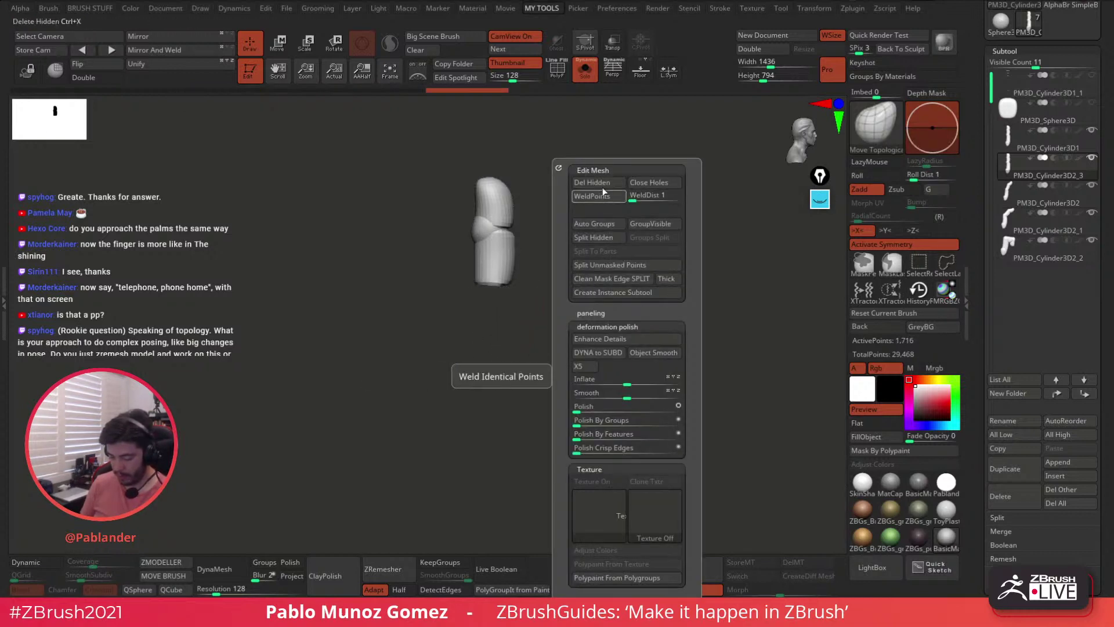
pyautogui.moveTo(561, 290); pyautogui.dragTo(568, 234)
# - Enlarge the Move Topological brush and symmetrically flare the two-segment finger's lower segment toward its base
pyautogui.moveTo(507, 211); pyautogui.dragTo(509, 203)
pyautogui.hotkey('ctrl', 'z')
pyautogui.press('space')
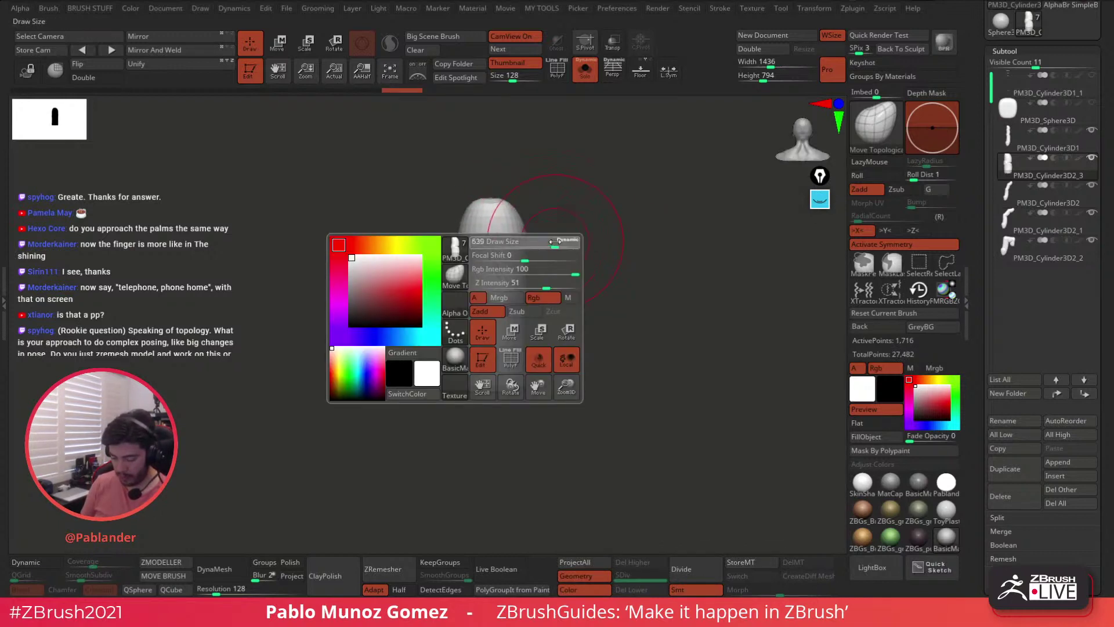
pyautogui.moveTo(527, 312); pyautogui.dragTo(537, 299)
pyautogui.moveTo(529, 292); pyautogui.dragTo(564, 299)
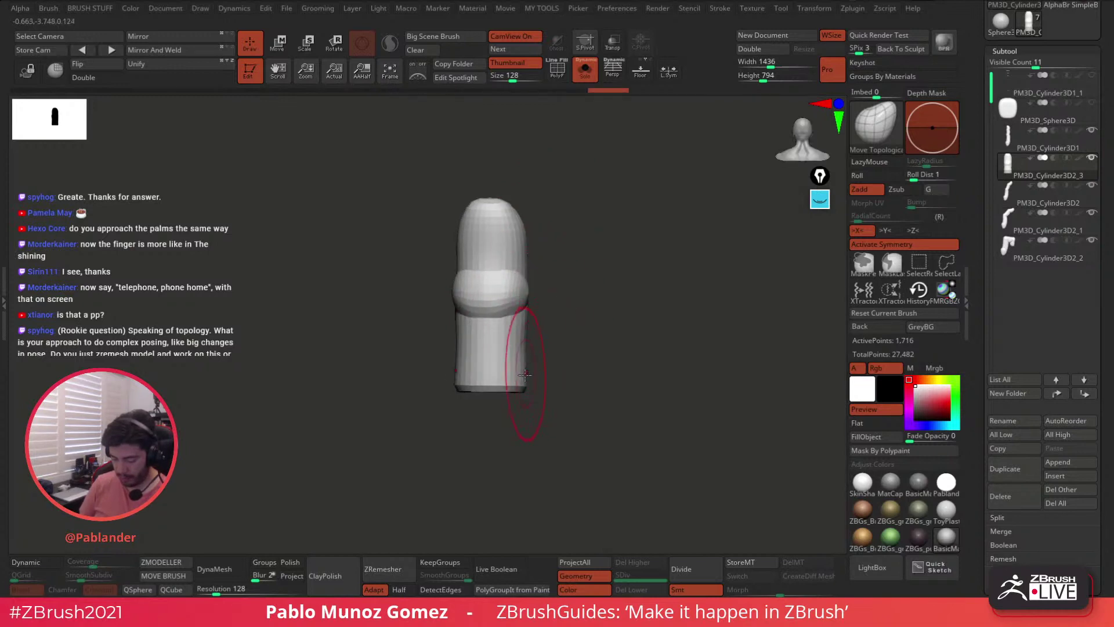
pyautogui.moveTo(525, 376)
pyautogui.mouseDown()
pyautogui.moveTo(523, 351)
pyautogui.moveTo(660, 308)
pyautogui.moveTo(526, 376)
pyautogui.mouseUp()
pyautogui.keyDown('shift'); pyautogui.moveTo(645, 343); pyautogui.dragTo(634, 346); pyautogui.keyUp('shift')
pyautogui.moveTo(541, 345); pyautogui.dragTo(548, 351)
pyautogui.moveTo(537, 265)
pyautogui.mouseDown()
pyautogui.moveTo(538, 289)
pyautogui.moveTo(615, 270)
pyautogui.mouseUp()
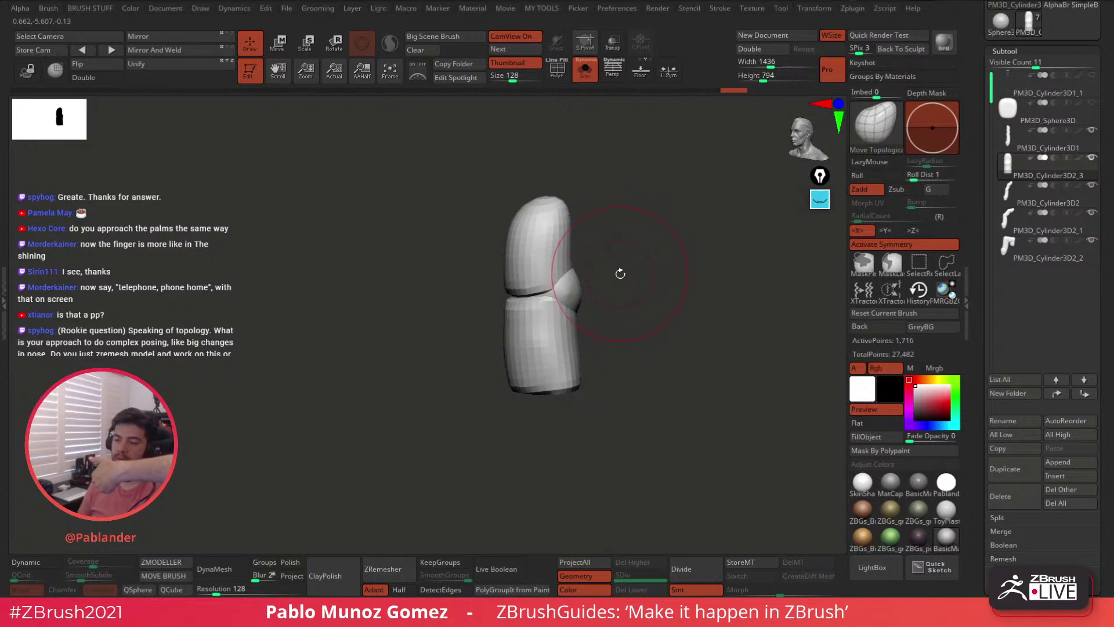
# - Reshape the two-segment finger's tip and side contours from the inner and back sides, tapering it from base to tip
pyautogui.moveTo(646, 256)
pyautogui.mouseDown()
pyautogui.moveTo(661, 260)
pyautogui.moveTo(631, 256)
pyautogui.moveTo(642, 262)
pyautogui.mouseUp()
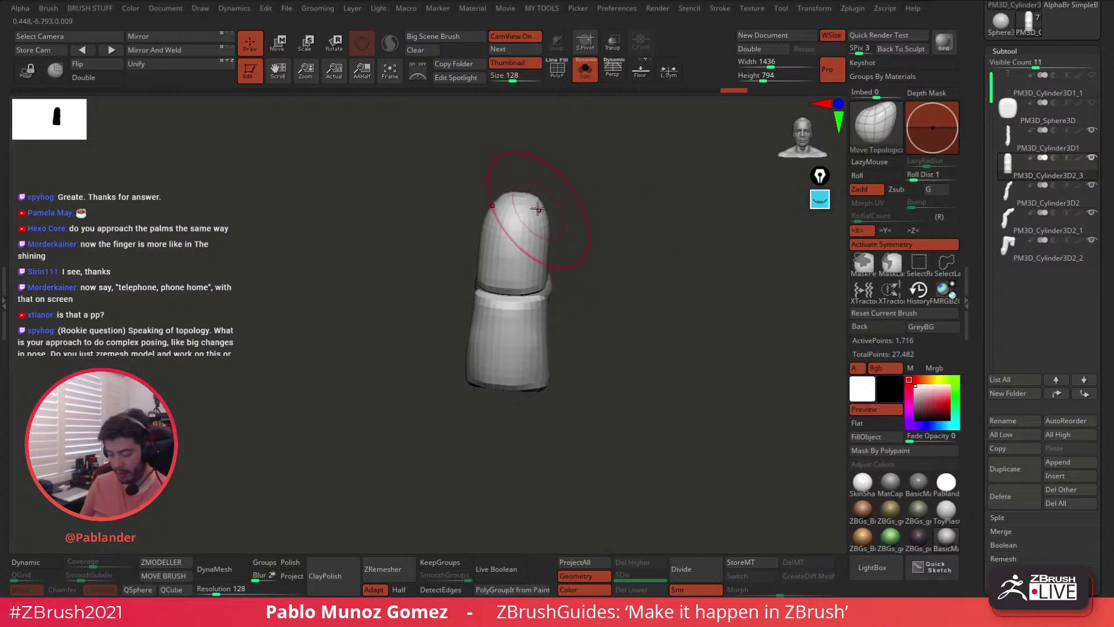
pyautogui.moveTo(539, 211)
pyautogui.mouseDown()
pyautogui.moveTo(531, 218)
pyautogui.moveTo(582, 214)
pyautogui.mouseUp()
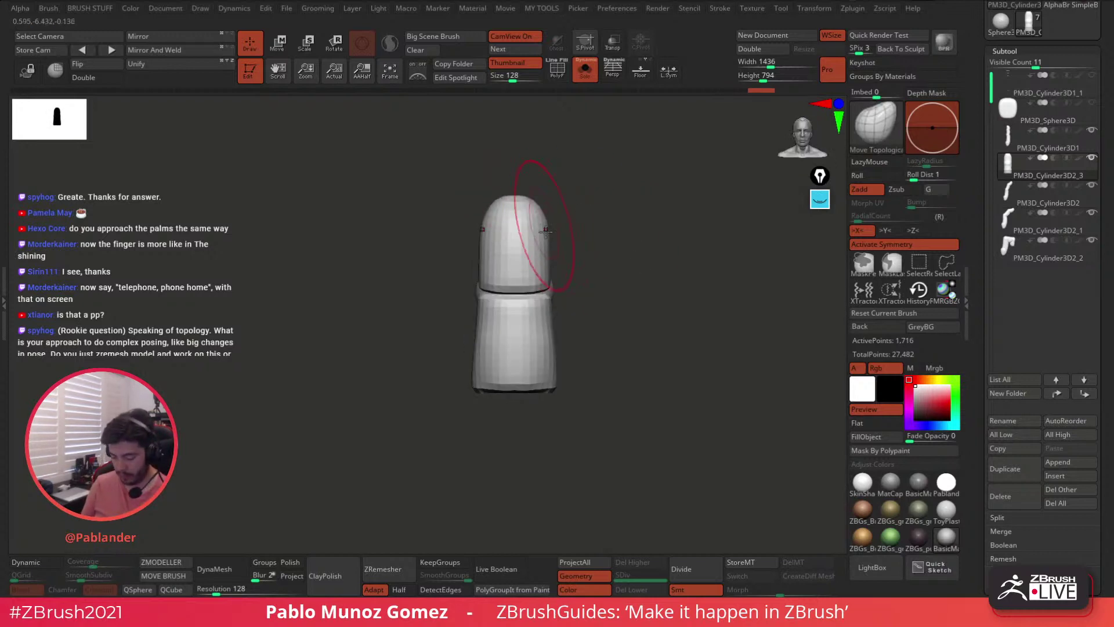
pyautogui.moveTo(556, 286); pyautogui.dragTo(653, 313)
pyautogui.moveTo(578, 357); pyautogui.dragTo(567, 378)
pyautogui.moveTo(678, 365)
pyautogui.keyDown('shift'); pyautogui.mouseDown()
pyautogui.moveTo(601, 380)
pyautogui.moveTo(599, 348)
pyautogui.mouseUp(); pyautogui.keyUp('shift')
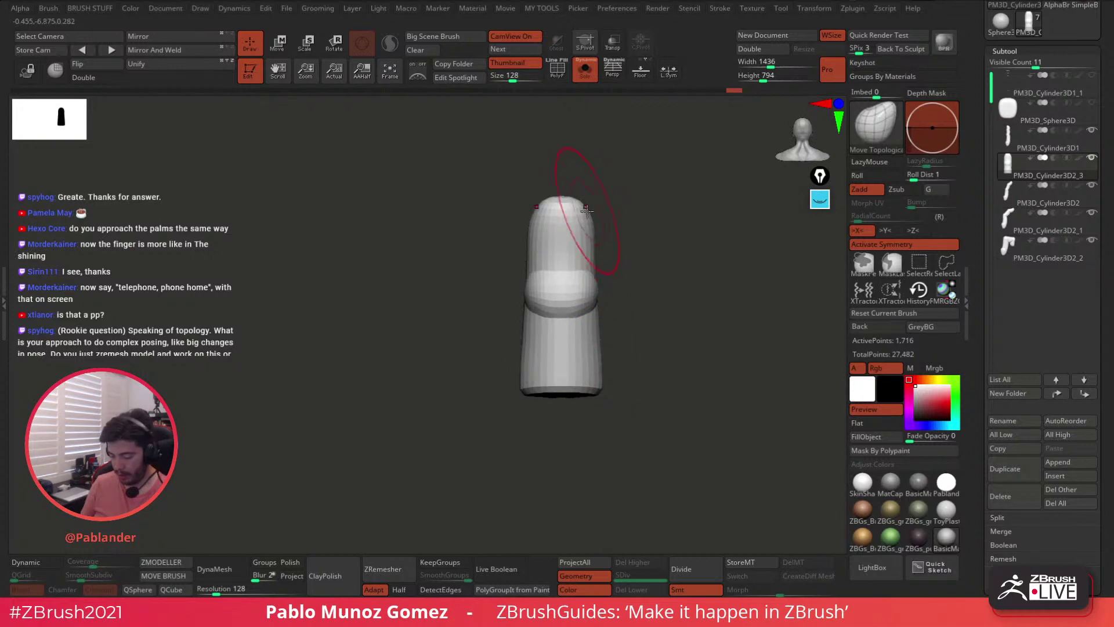
pyautogui.moveTo(585, 210); pyautogui.dragTo(590, 205)
pyautogui.moveTo(587, 273); pyautogui.dragTo(583, 278)
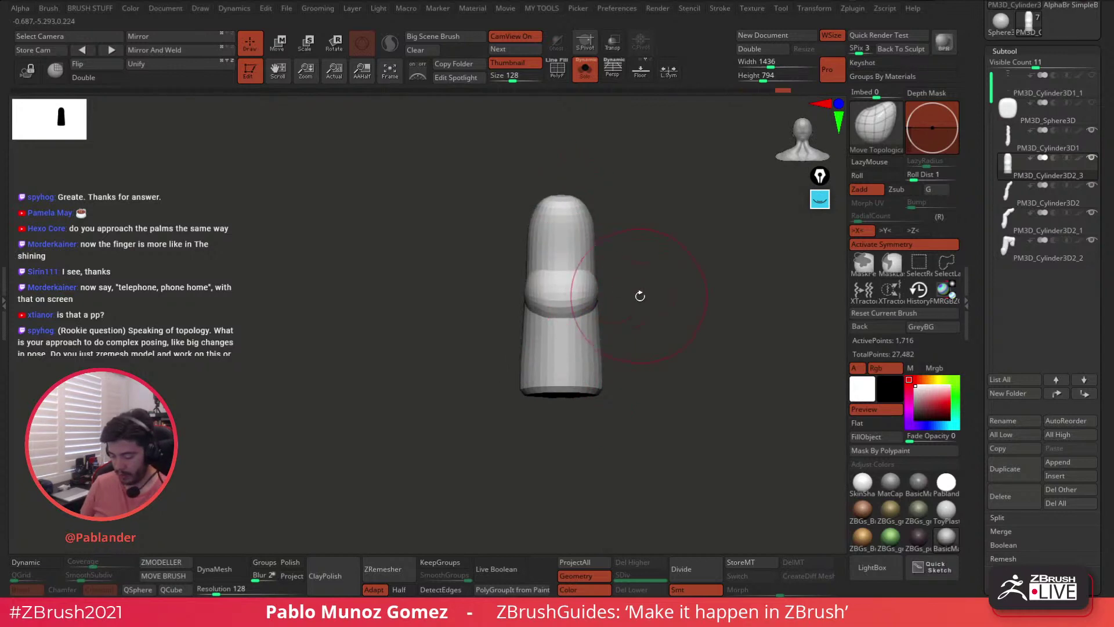
# - Reshape the remaining knuckle's sides and lower edge to wrap the joint, and turn off Solo to show the other poses
pyautogui.moveTo(660, 287); pyautogui.dragTo(619, 285)
pyautogui.rightClick(601, 284)
pyautogui.moveTo(600, 283); pyautogui.dragTo(579, 281, button='right')
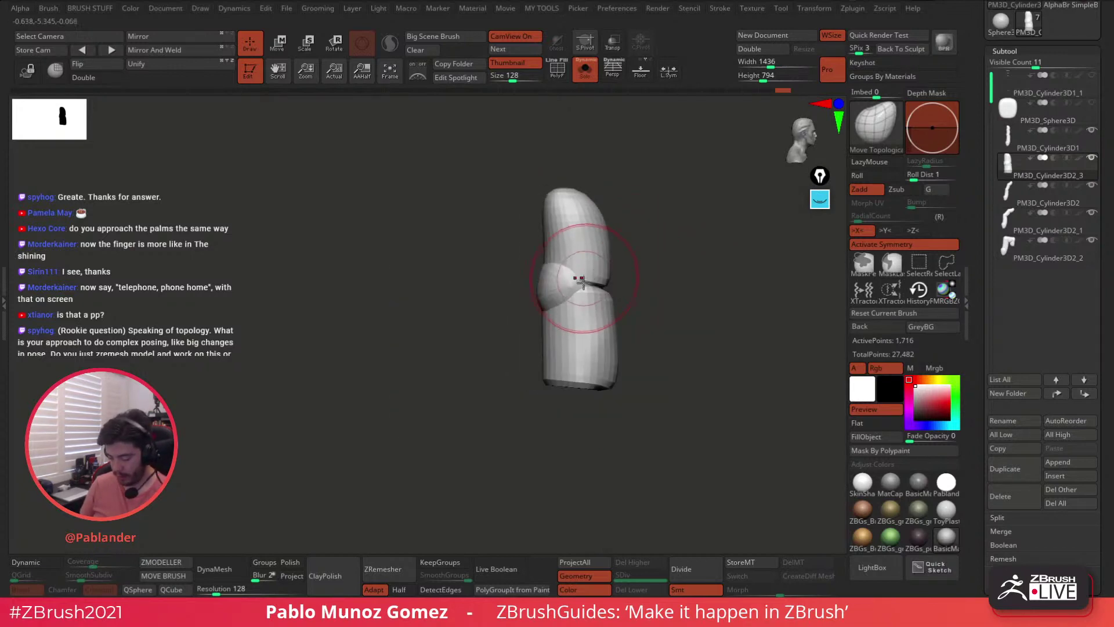
pyautogui.moveTo(548, 308); pyautogui.dragTo(545, 306)
pyautogui.moveTo(637, 279); pyautogui.dragTo(664, 276)
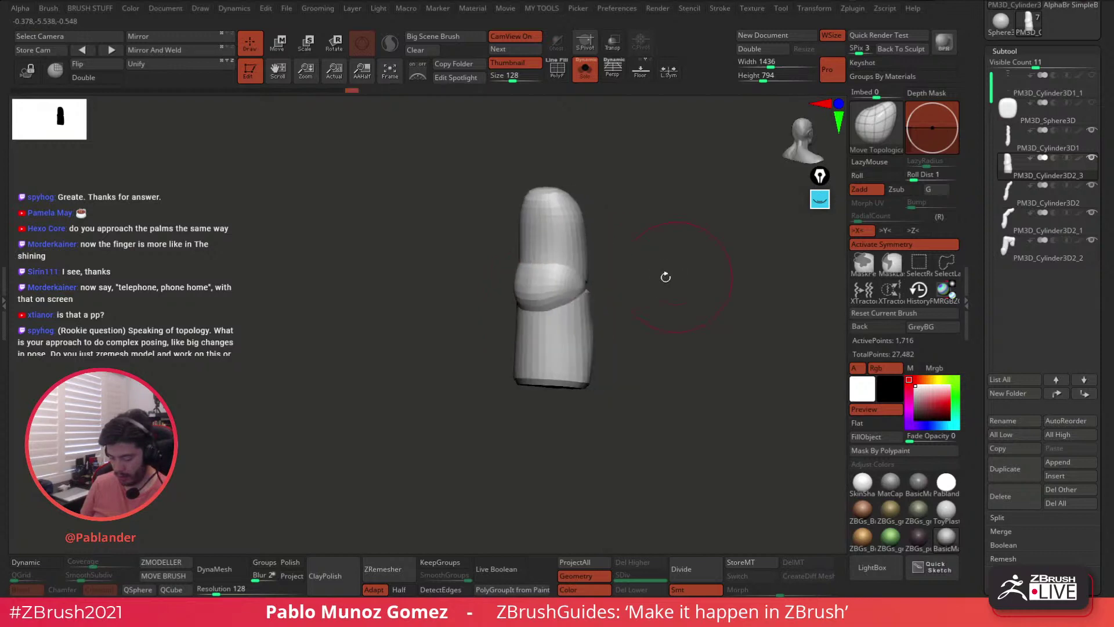
pyautogui.moveTo(573, 308); pyautogui.dragTo(574, 308)
pyautogui.keyDown('shift'); pyautogui.moveTo(576, 309); pyautogui.dragTo(589, 314, button='right'); pyautogui.keyUp('shift')
pyautogui.keyDown('alt'); pyautogui.moveTo(653, 293); pyautogui.dragTo(628, 285); pyautogui.keyUp('alt')
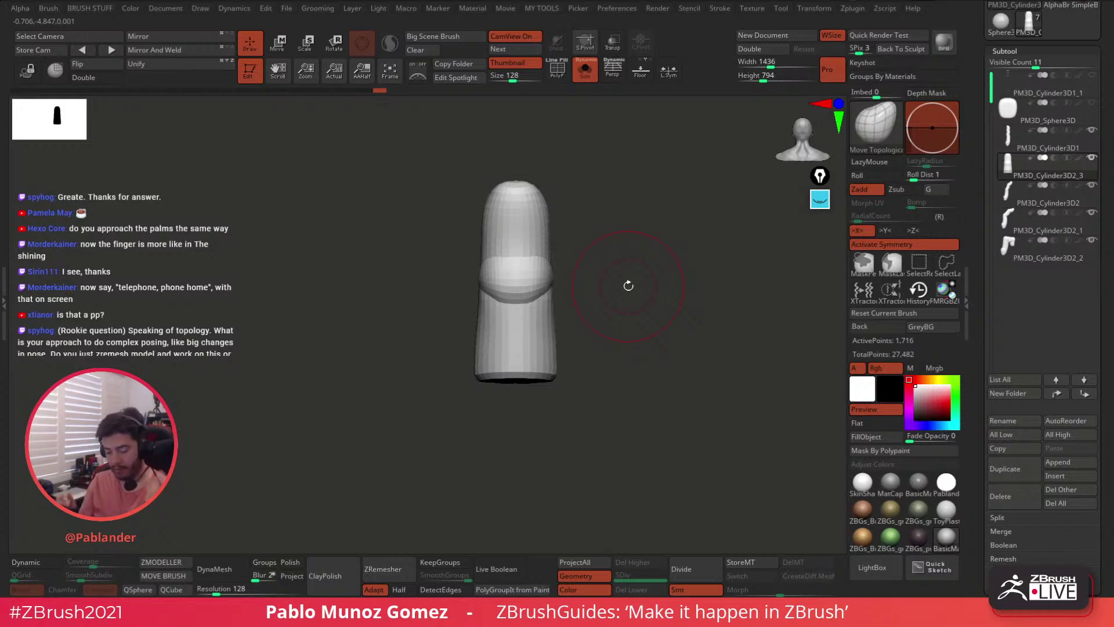
pyautogui.moveTo(662, 297)
pyautogui.mouseDown()
pyautogui.moveTo(653, 311)
pyautogui.moveTo(648, 294)
pyautogui.moveTo(700, 322)
pyautogui.moveTo(665, 308)
pyautogui.mouseUp()
pyautogui.click(584, 69)
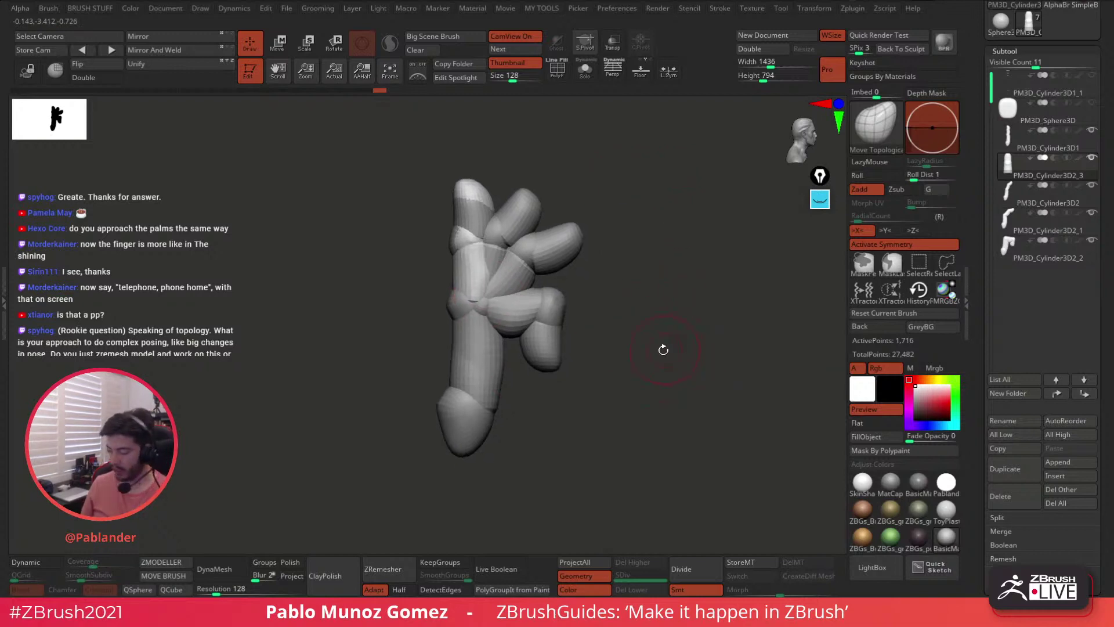
# - Select the original straight finger subtool PM3D_Cylinder3D1 and set the subtool list's visible count to 9
pyautogui.moveTo(979, 196); pyautogui.dragTo(982, 221)
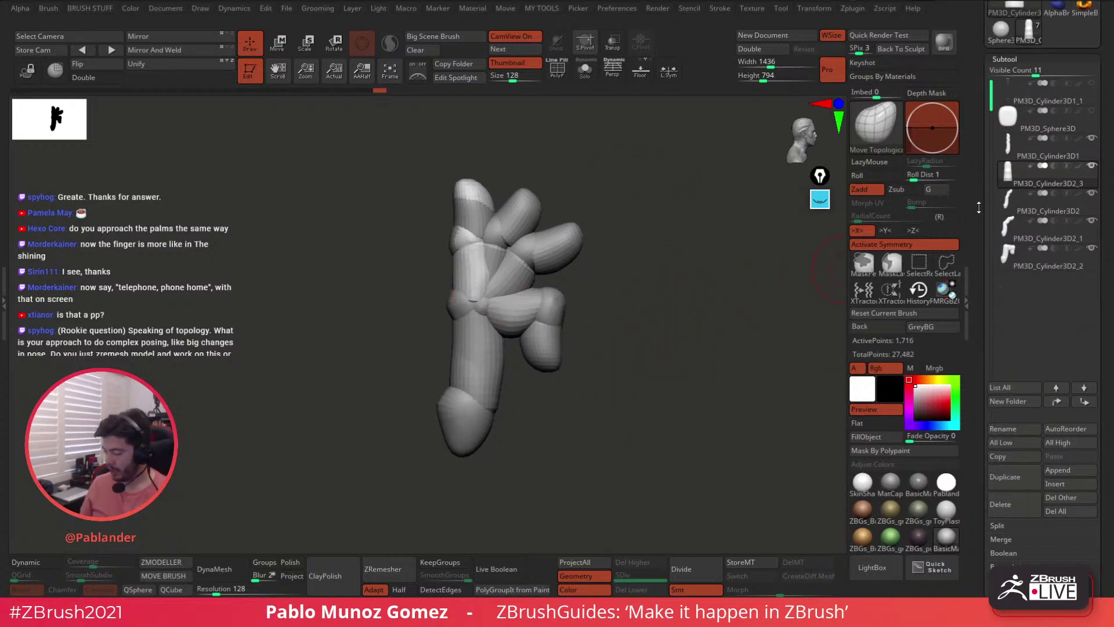
pyautogui.click(1062, 158)
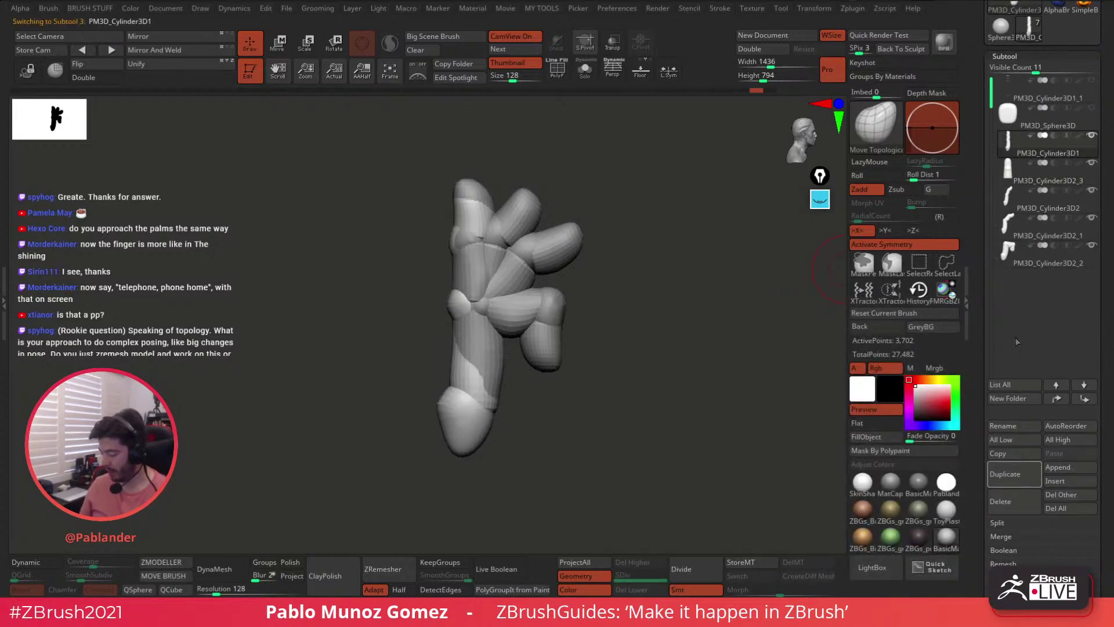
pyautogui.click(1027, 67)
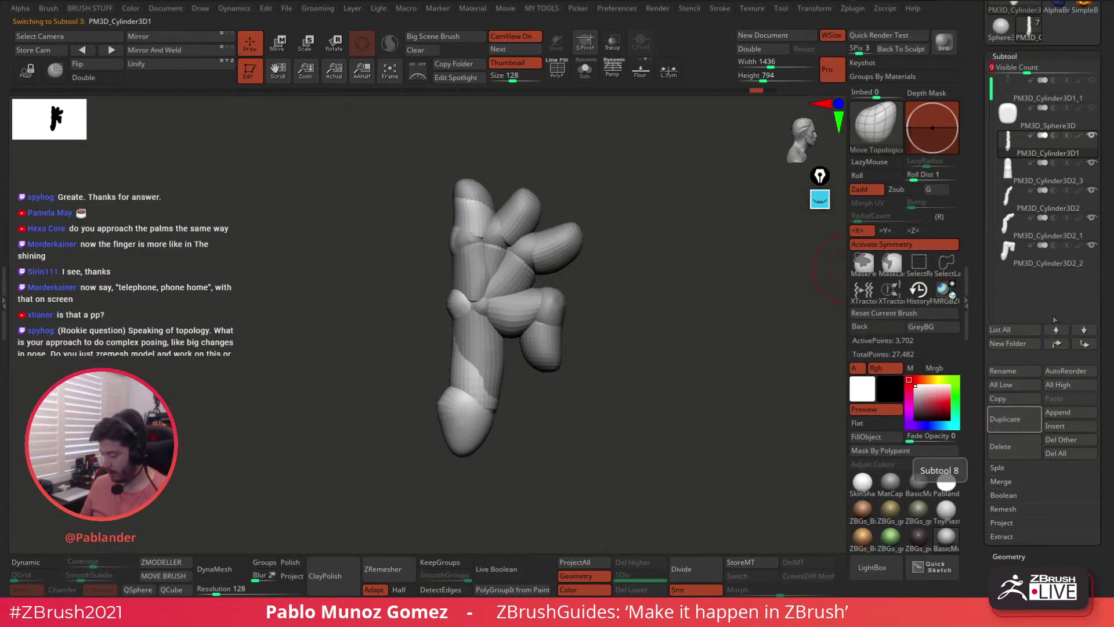
# - Select the rounded block PM3D_Sphere3D, hide all other subtools, and inspect the block from the front
pyautogui.click(1081, 123)
pyautogui.click(586, 76)
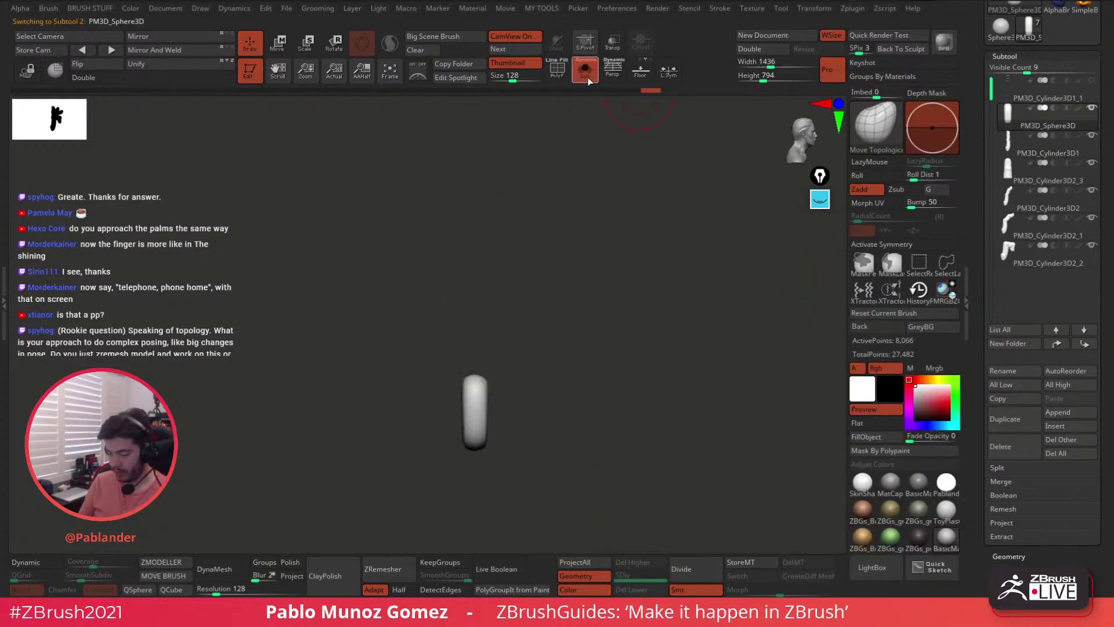
pyautogui.moveTo(661, 263); pyautogui.dragTo(617, 229)
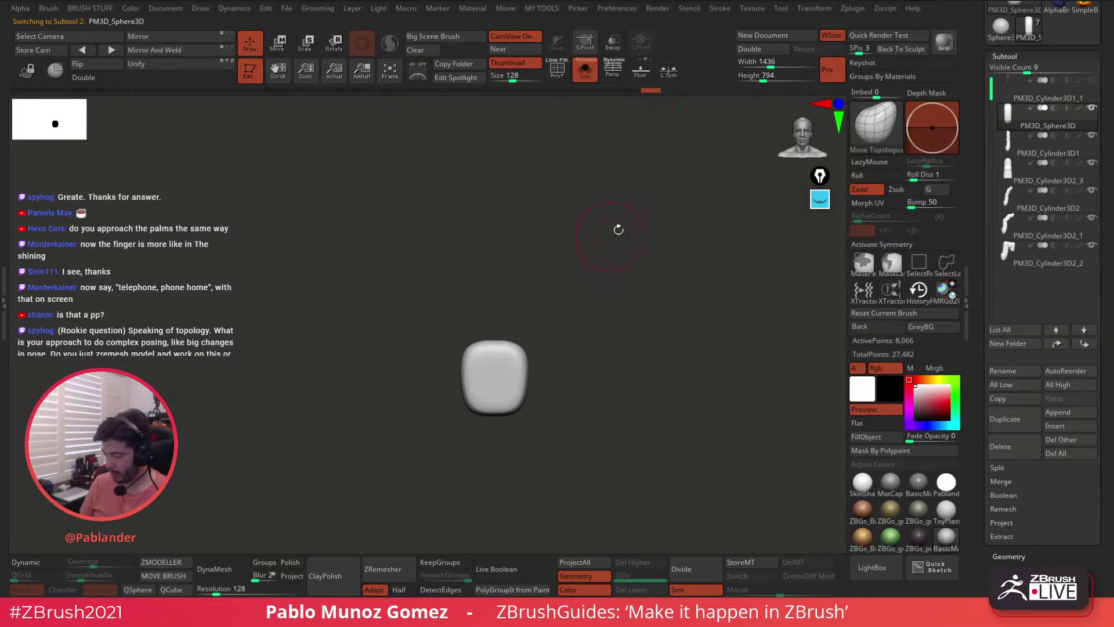
pyautogui.keyDown('shift'); pyautogui.click(1093, 110); pyautogui.keyUp('shift')
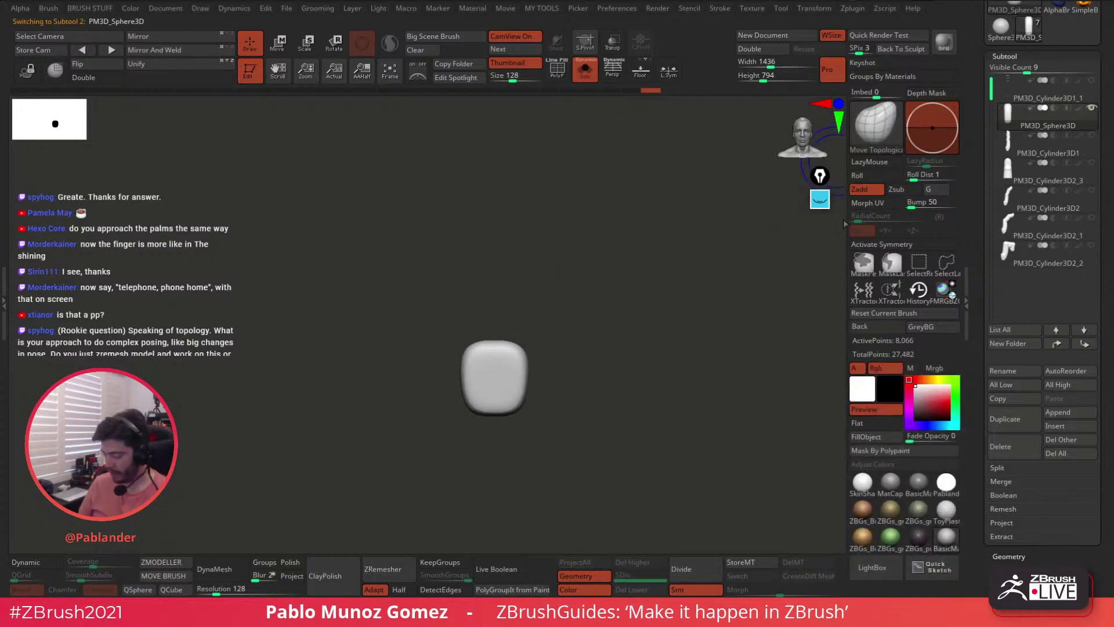
pyautogui.keyDown('alt'); pyautogui.moveTo(623, 343); pyautogui.dragTo(623, 260); pyautogui.keyUp('alt')
pyautogui.click(586, 70)
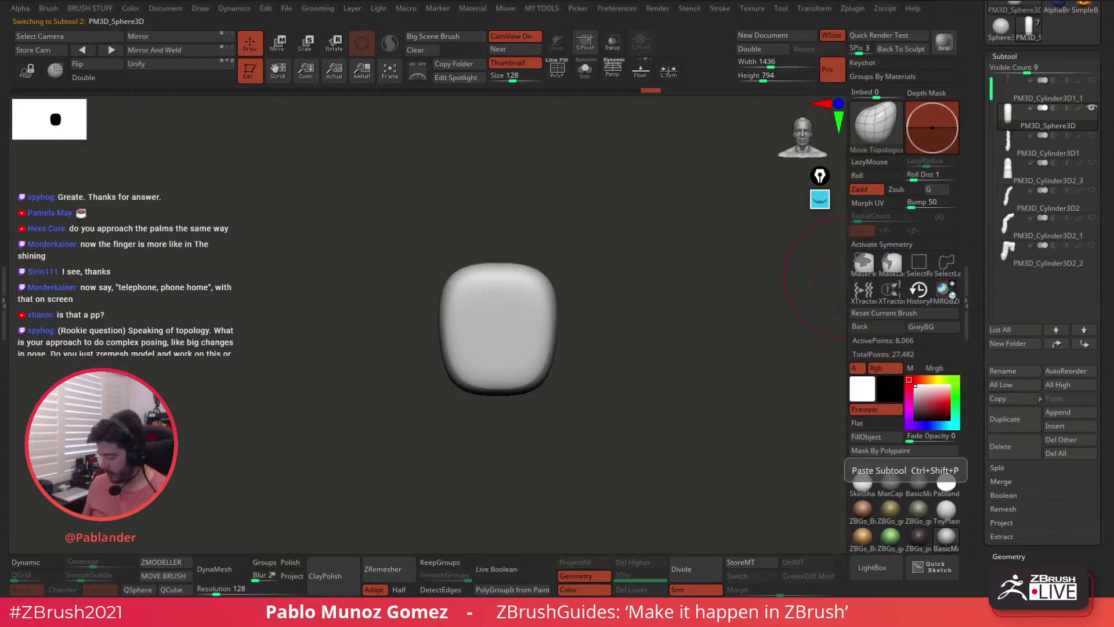
pyautogui.moveTo(748, 406); pyautogui.dragTo(702, 379)
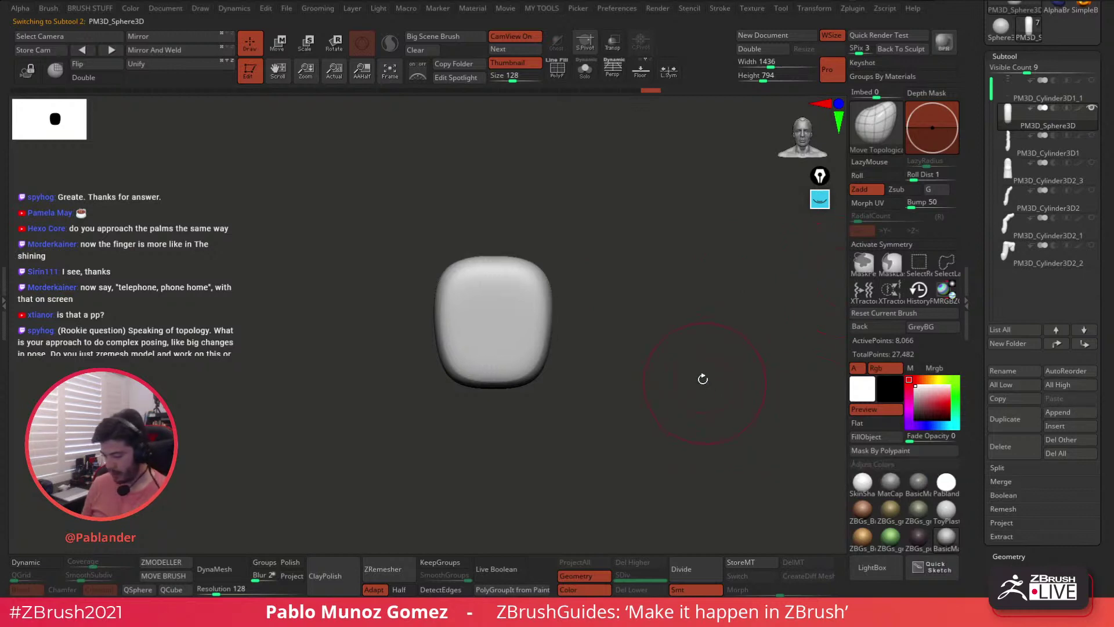
pyautogui.click(557, 70)
pyautogui.click(558, 71)
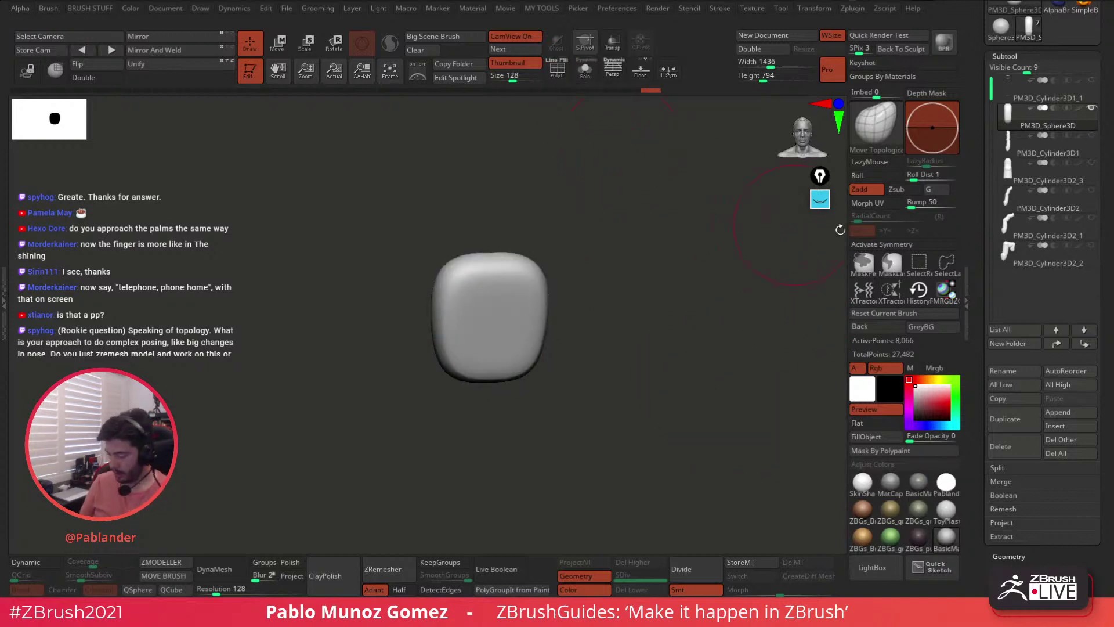
# - Insert a Sphere3D as a new subtool, turn on PolyFrame, and move the sphere to the block's lower right corner
pyautogui.click(1080, 405)
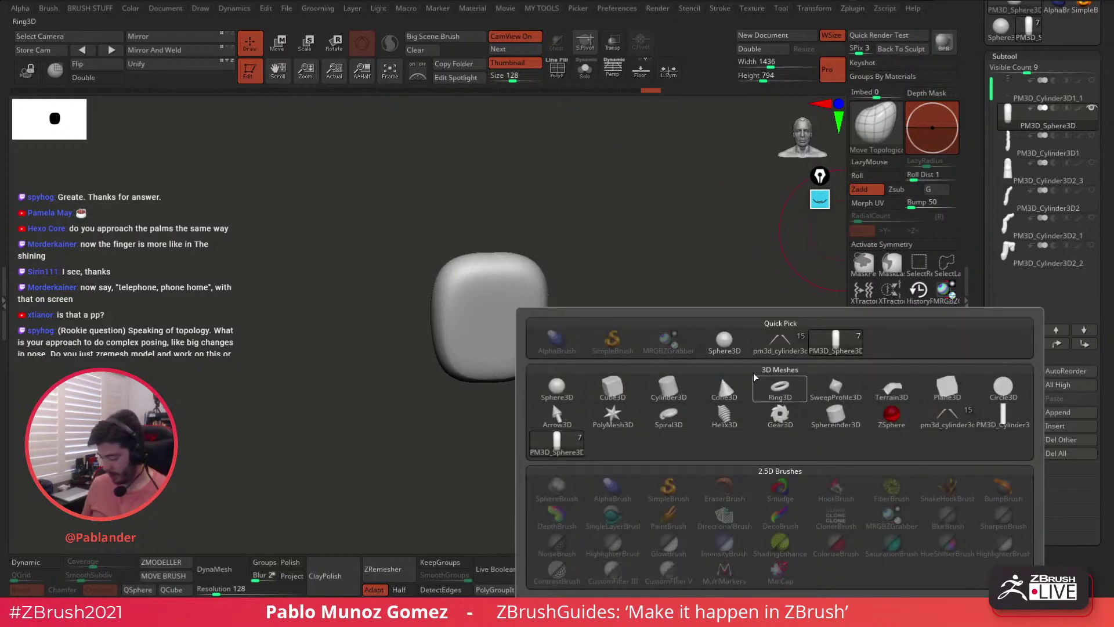
pyautogui.click(724, 342)
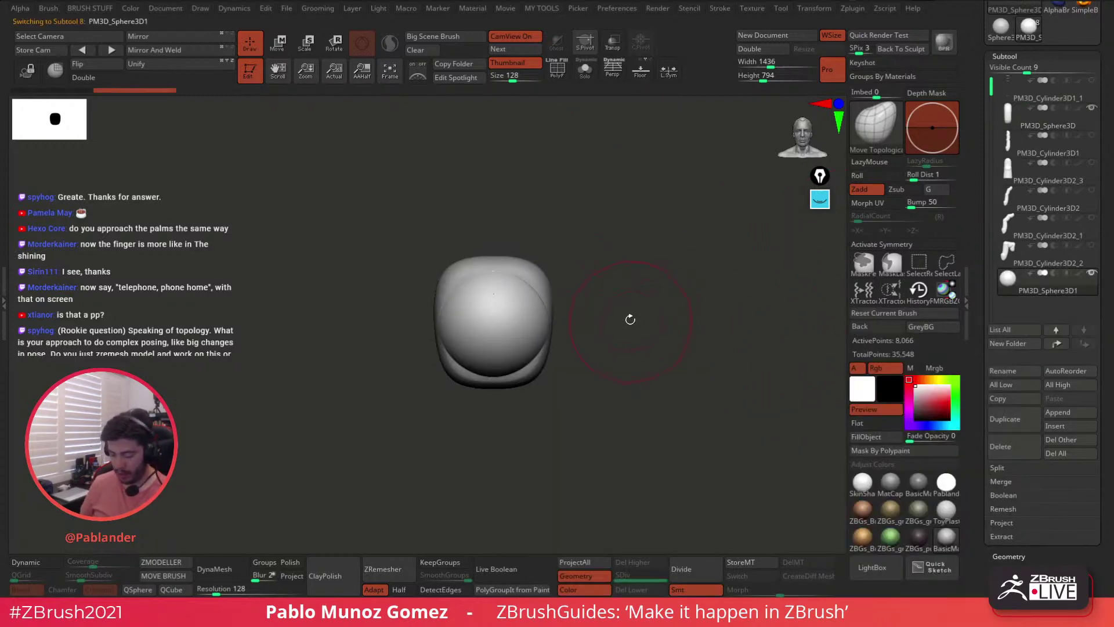
pyautogui.moveTo(546, 220); pyautogui.dragTo(517, 217)
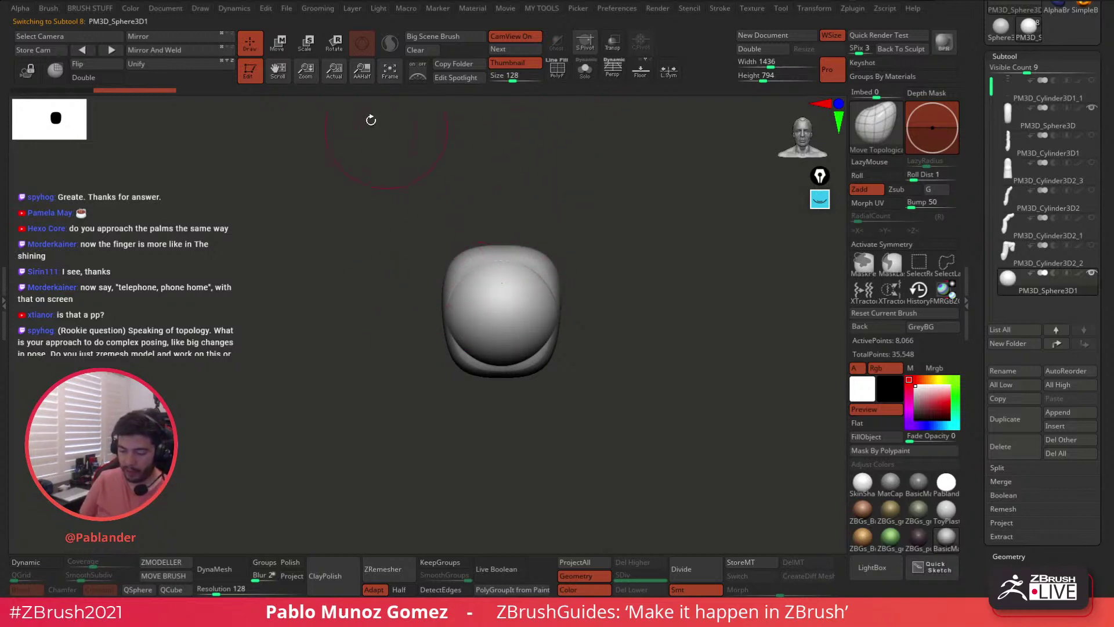
pyautogui.click(279, 43)
pyautogui.click(557, 69)
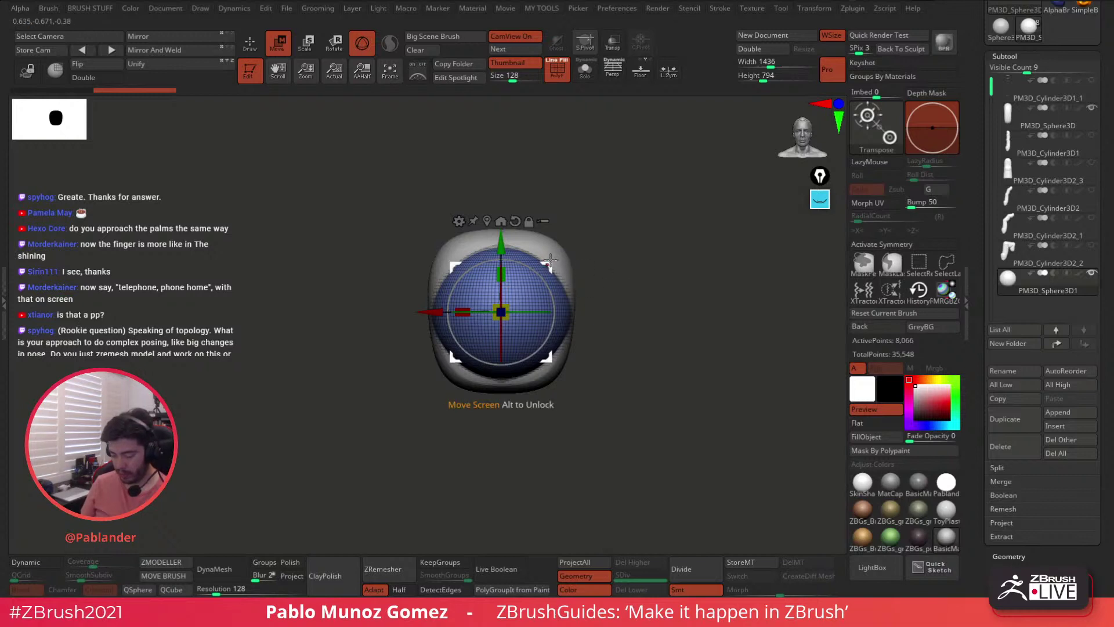
pyautogui.moveTo(549, 261); pyautogui.dragTo(604, 287)
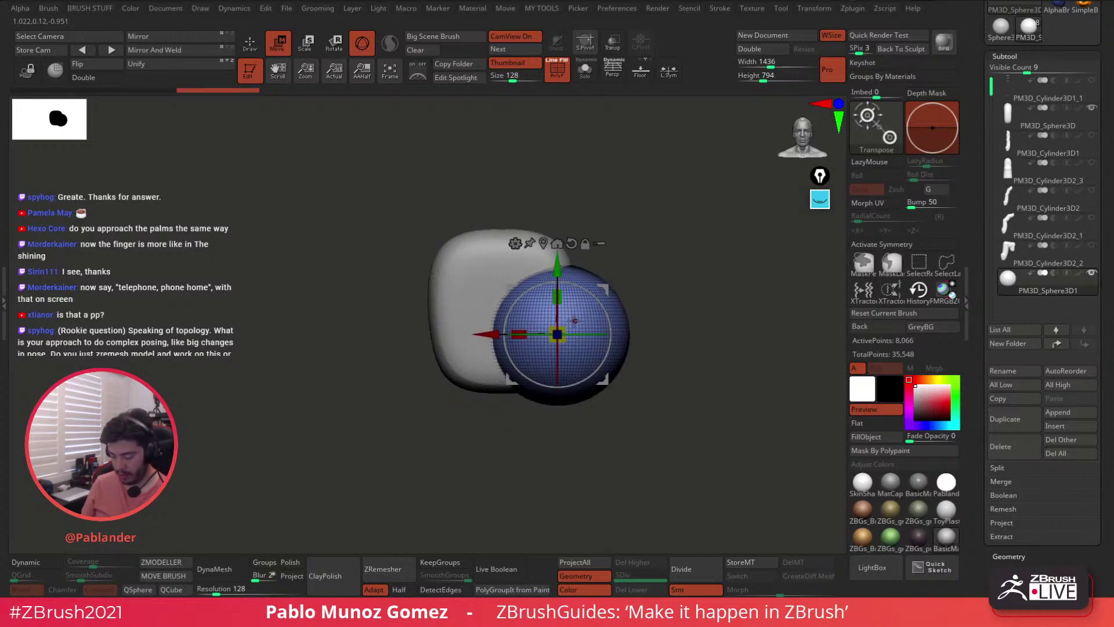
# - Shrink the sphere to fit the block's lower corner and flatten its back side with the Flatten deformer
pyautogui.moveTo(566, 326)
pyautogui.mouseDown()
pyautogui.moveTo(561, 333)
pyautogui.moveTo(557, 284)
pyautogui.moveTo(562, 332)
pyautogui.mouseUp()
pyautogui.moveTo(586, 289); pyautogui.dragTo(519, 322)
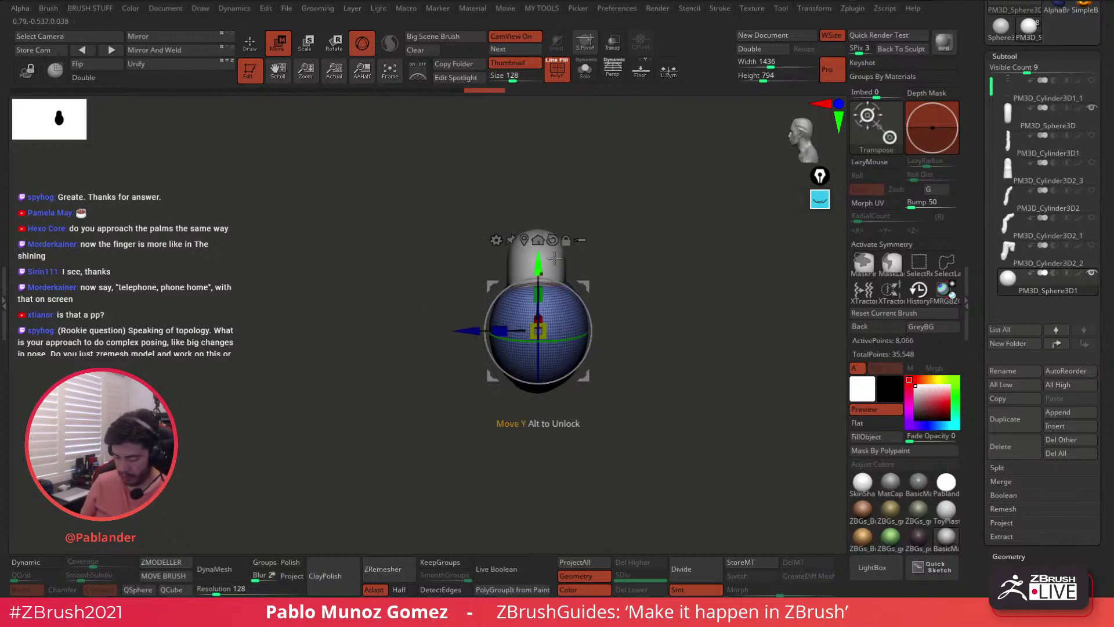
pyautogui.click(496, 240)
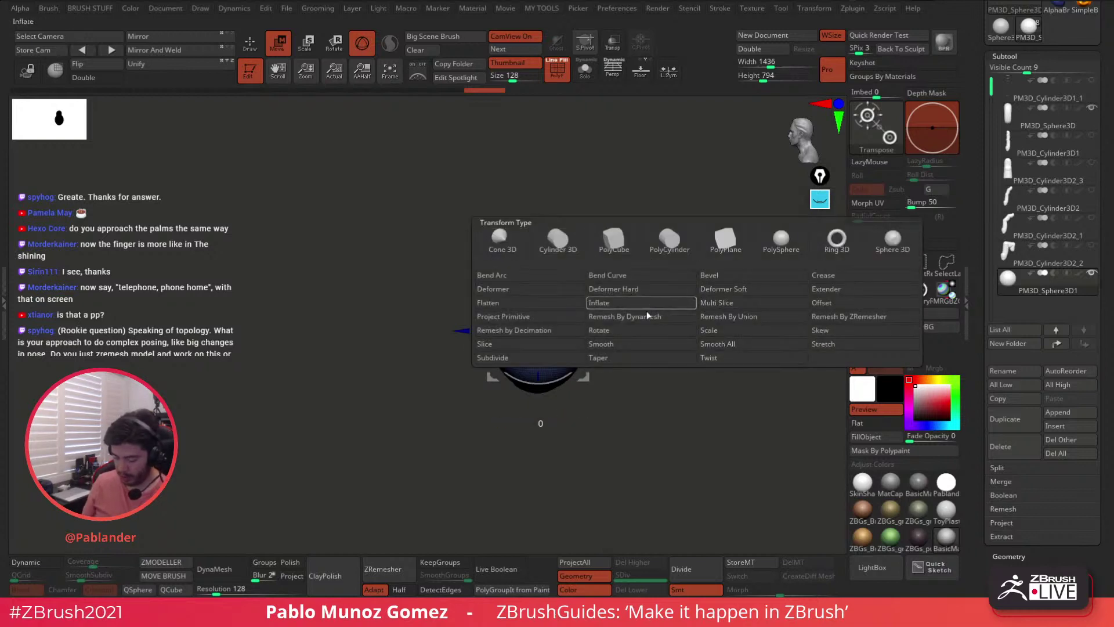
pyautogui.click(623, 357)
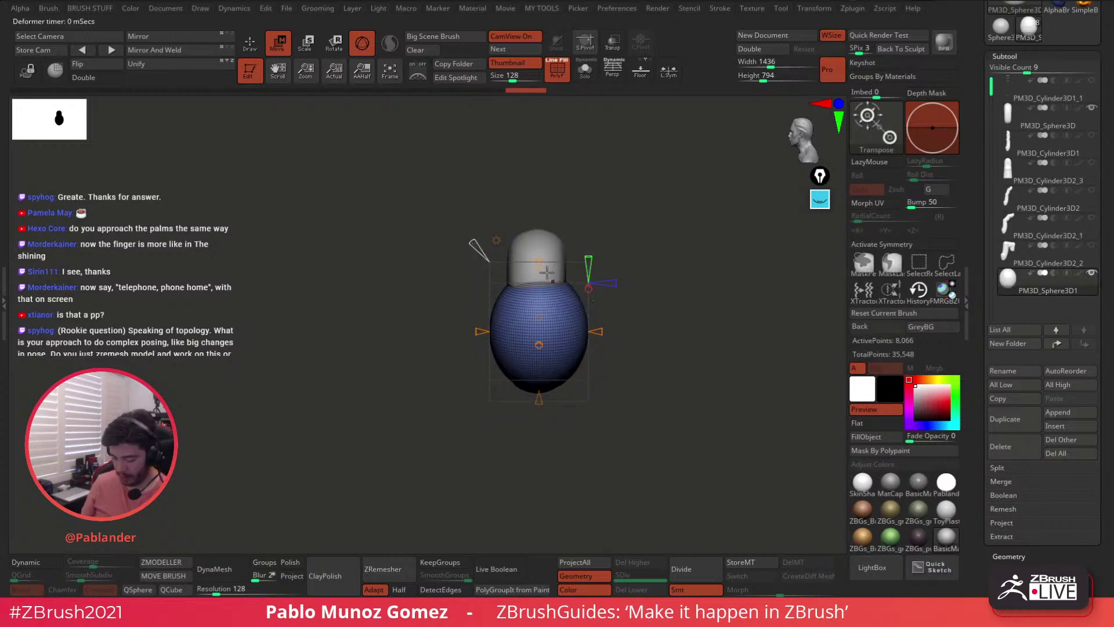
pyautogui.click(501, 242)
pyautogui.click(512, 327)
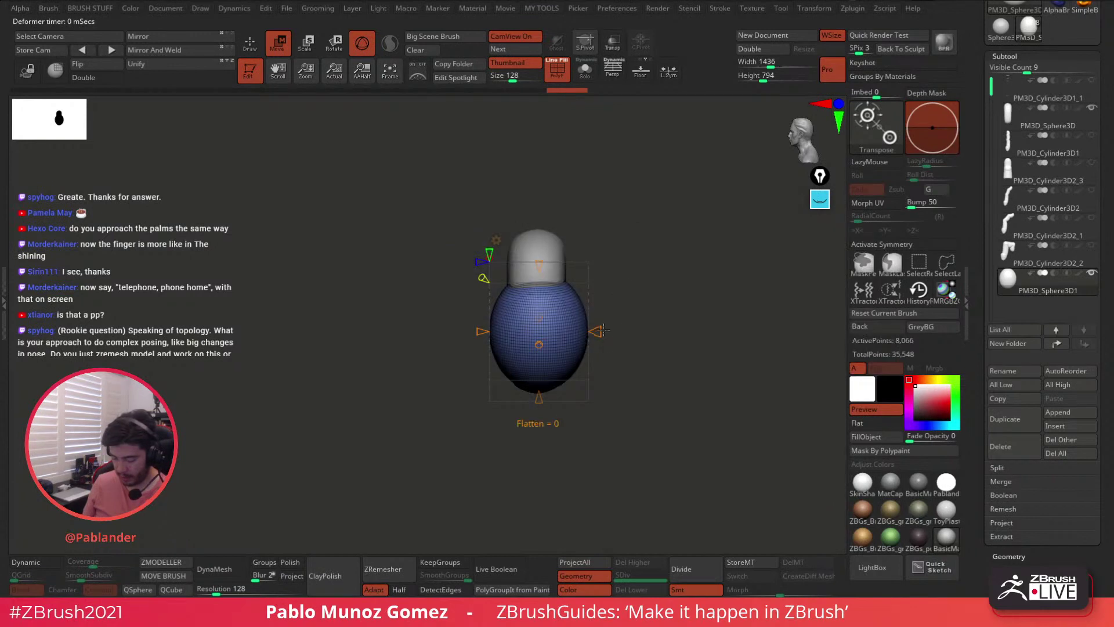
pyautogui.moveTo(564, 341); pyautogui.dragTo(554, 343)
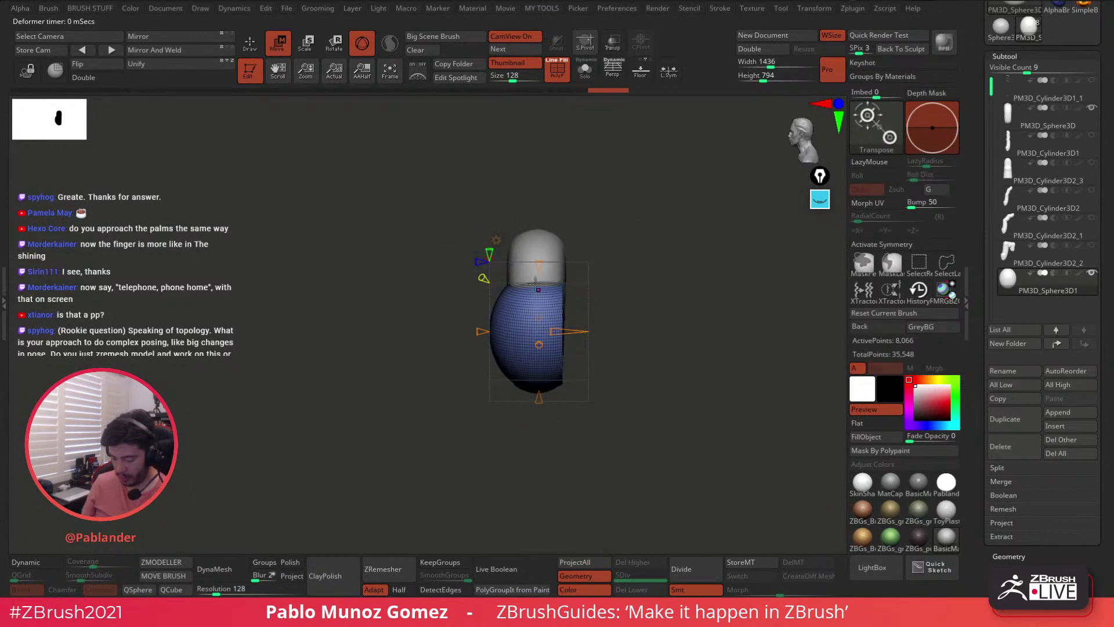
# - Soften the flattened sphere with the Smooth deformer and accept the deformation
pyautogui.click(497, 241)
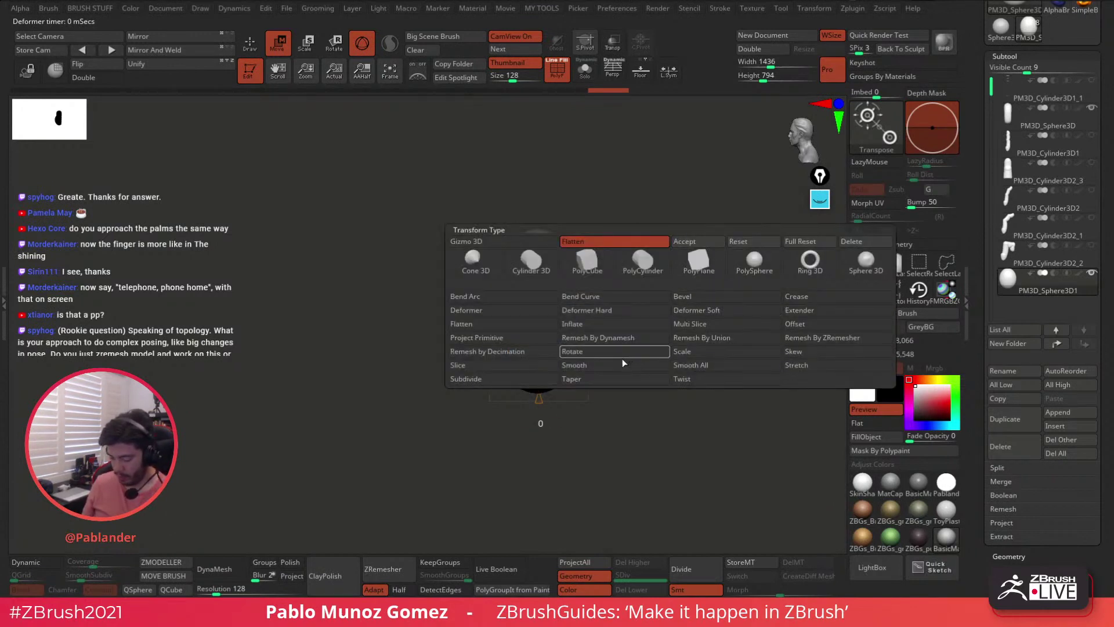
pyautogui.click(622, 363)
pyautogui.moveTo(582, 333); pyautogui.dragTo(613, 327)
pyautogui.click(497, 241)
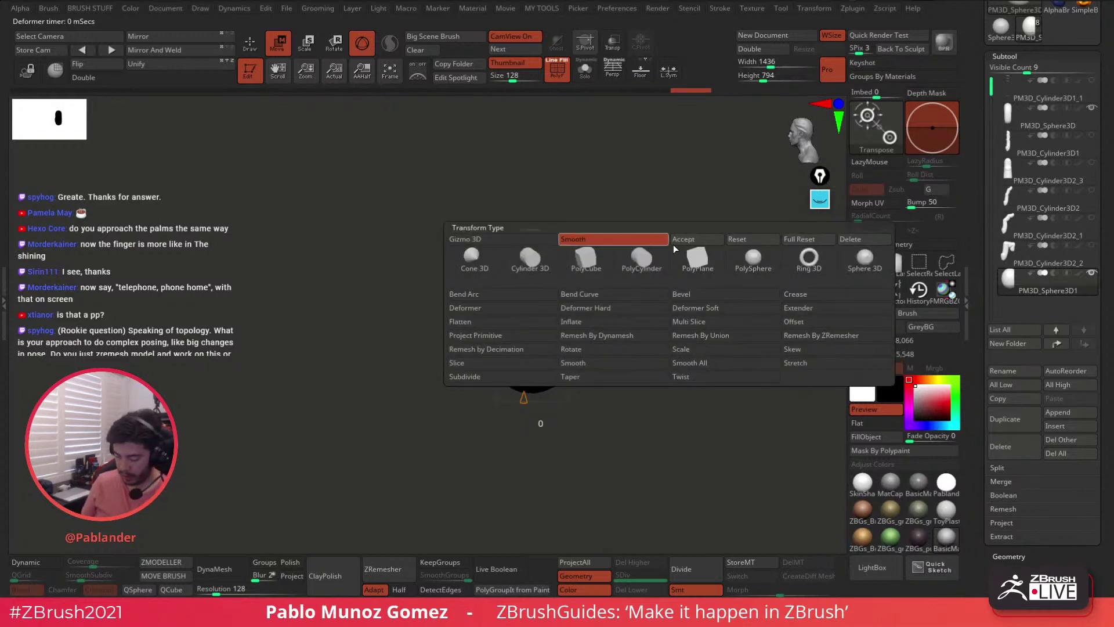
pyautogui.click(673, 244)
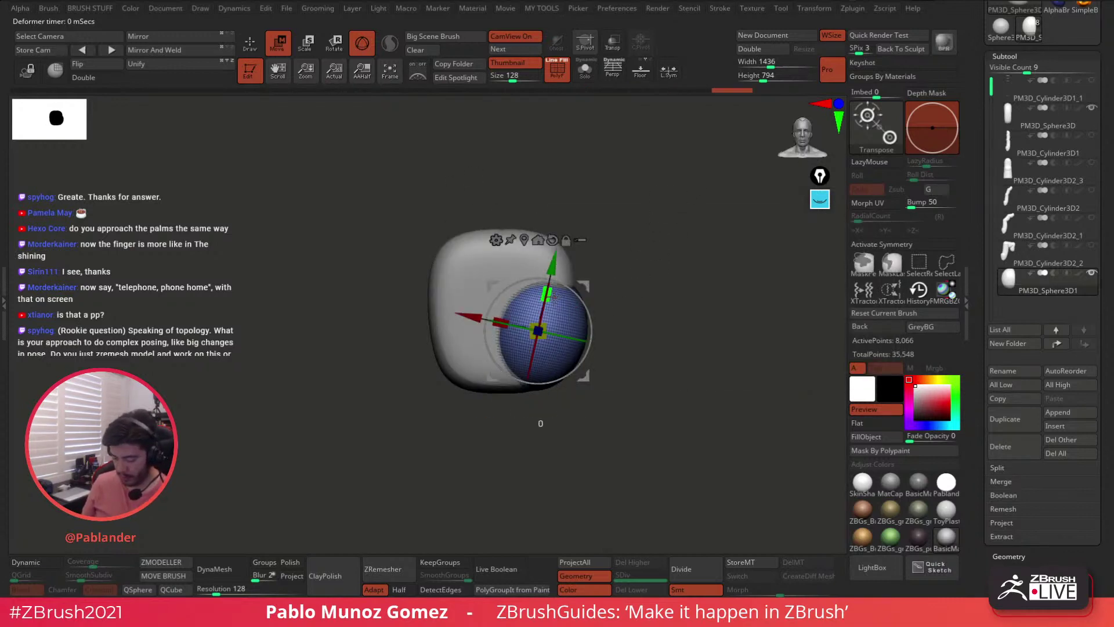
# - Isolate the sphere, narrow its upper end into an egg shape with Move Topological, and show the block again
pyautogui.moveTo(555, 296); pyautogui.dragTo(554, 295)
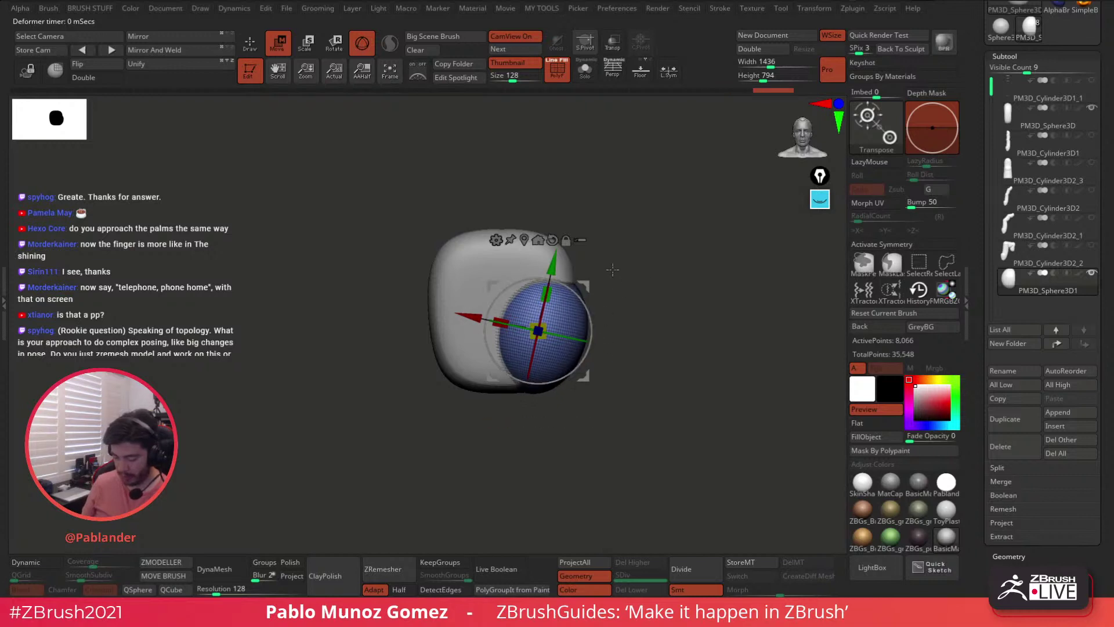
pyautogui.keyDown('alt'); pyautogui.moveTo(637, 267); pyautogui.dragTo(670, 256); pyautogui.keyUp('alt')
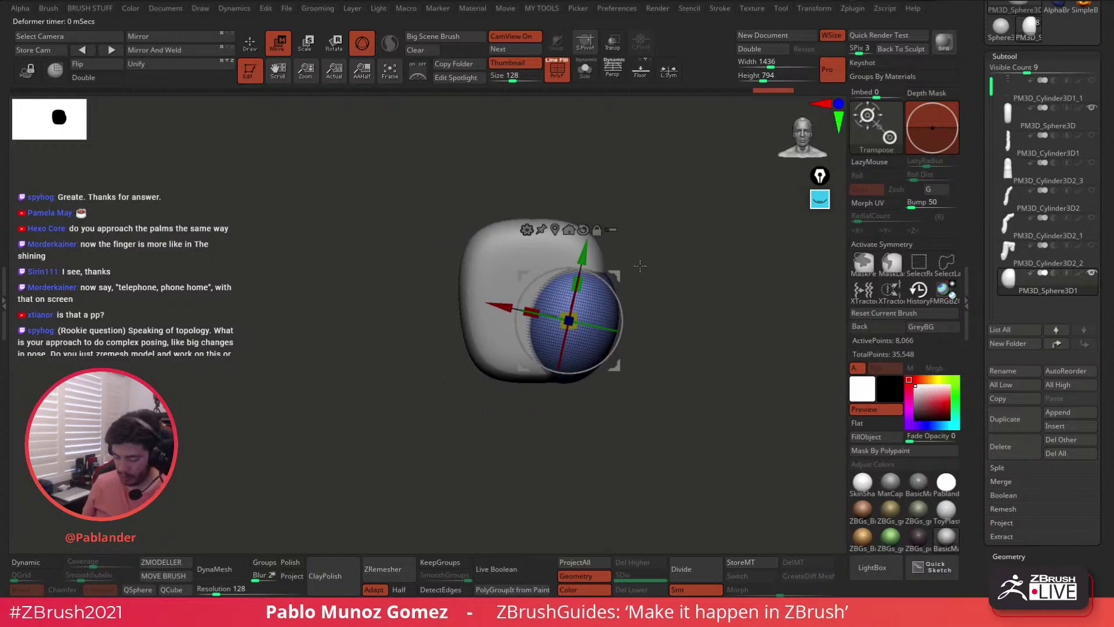
pyautogui.press('q')
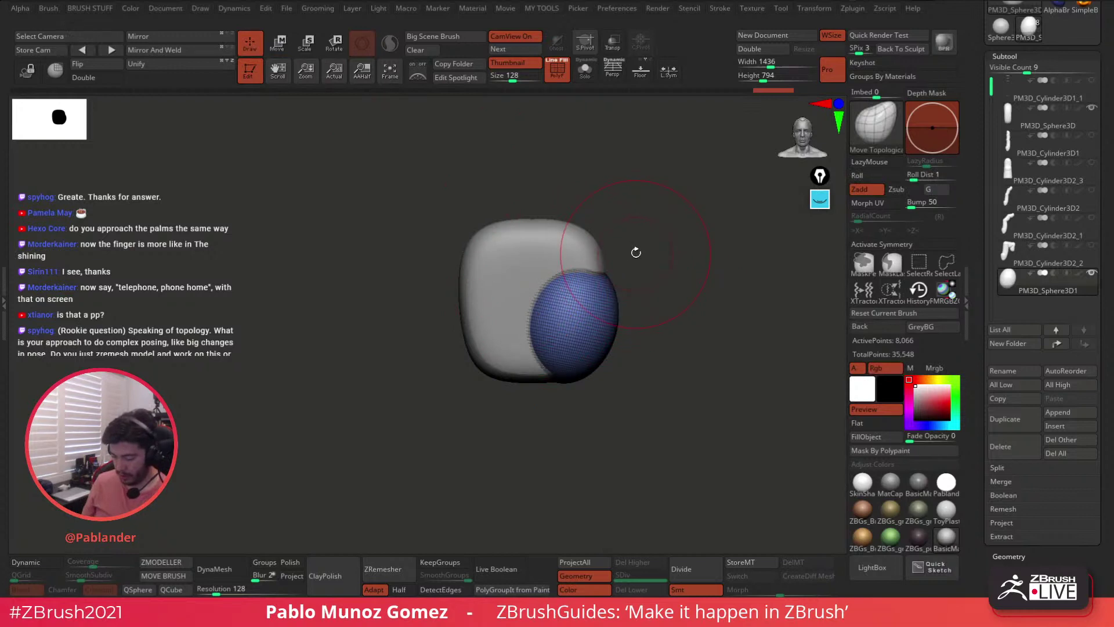
pyautogui.hotkey('ctrl', 'shift', 's')
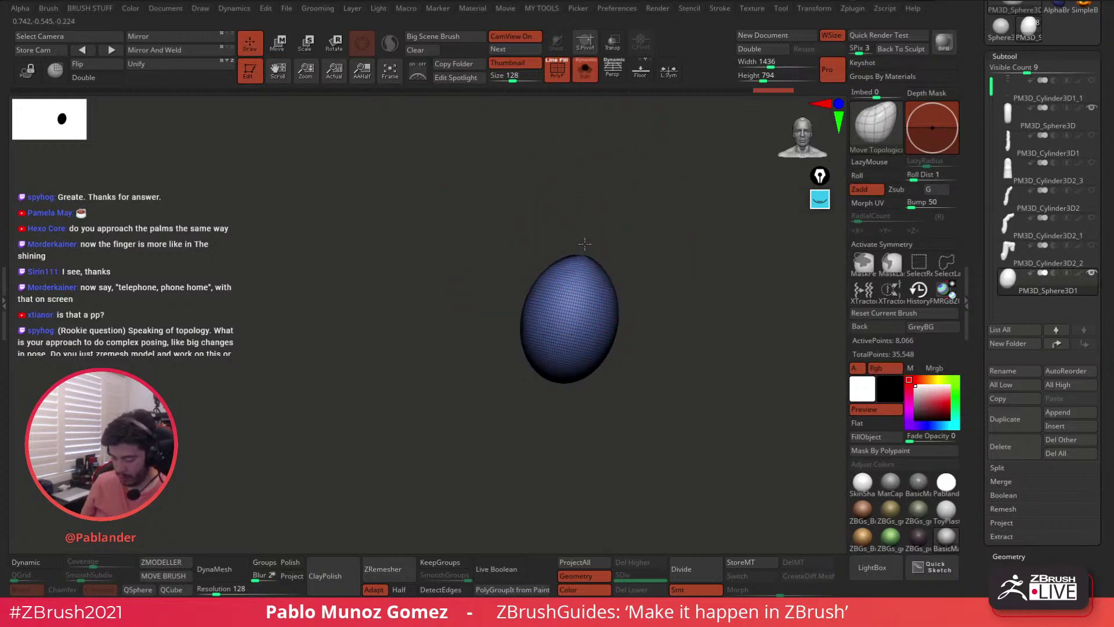
pyautogui.moveTo(587, 259)
pyautogui.mouseDown(button='right')
pyautogui.moveTo(626, 234)
pyautogui.moveTo(603, 248)
pyautogui.mouseUp(button='right')
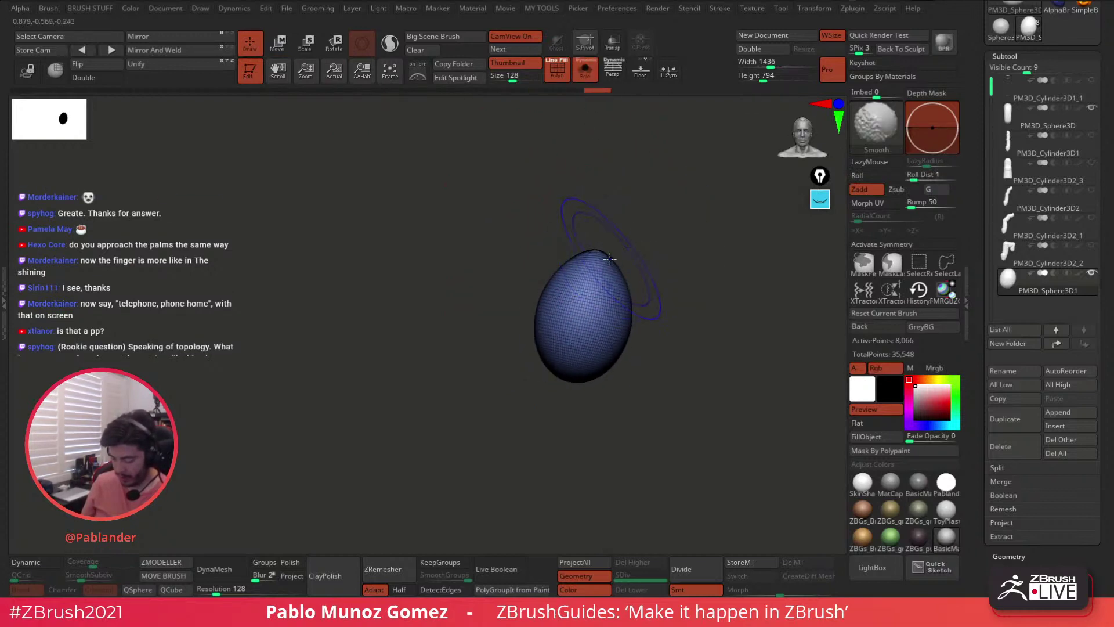
pyautogui.press('shift')
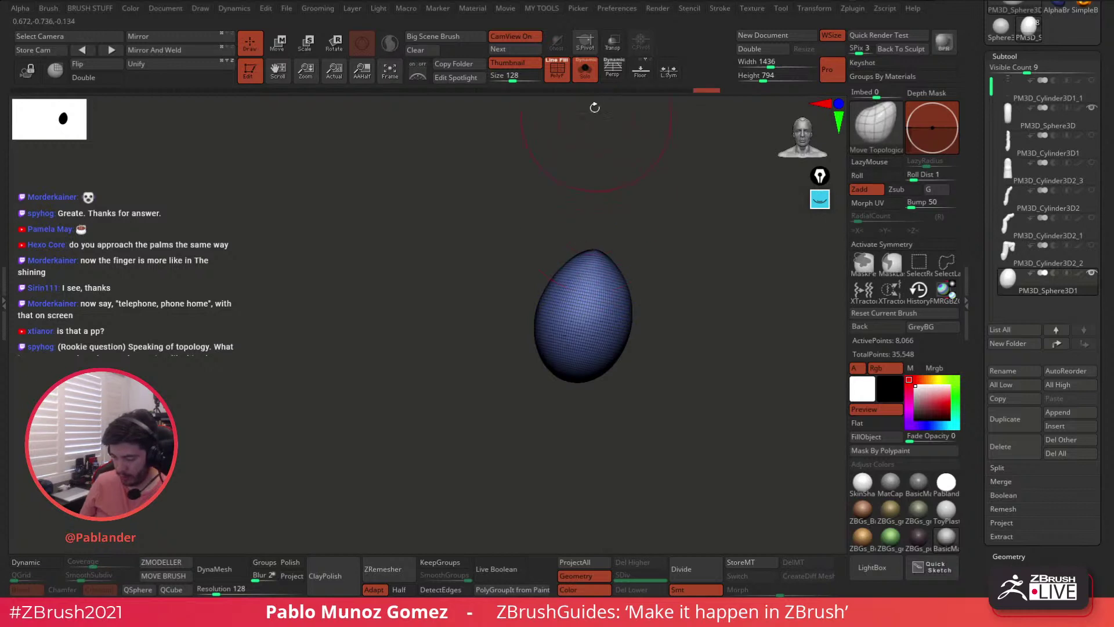
pyautogui.click(585, 68)
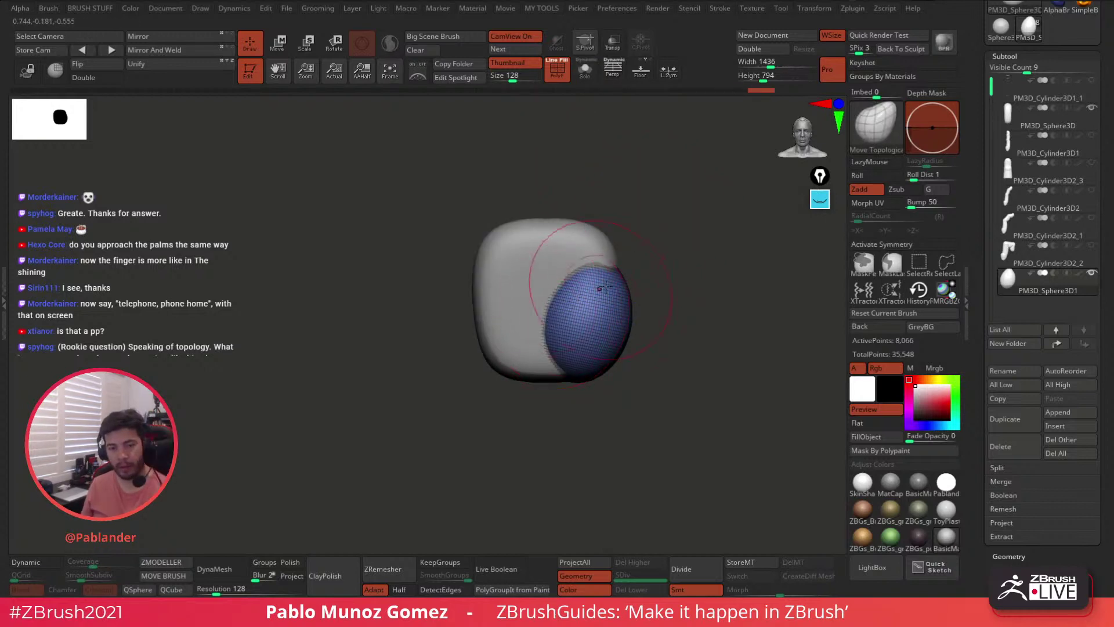
# - Pull the egg-shaped mound's outer side and tip outward along the block's edge, smooth its rear, and adjust its lower end
pyautogui.moveTo(690, 264); pyautogui.dragTo(676, 273)
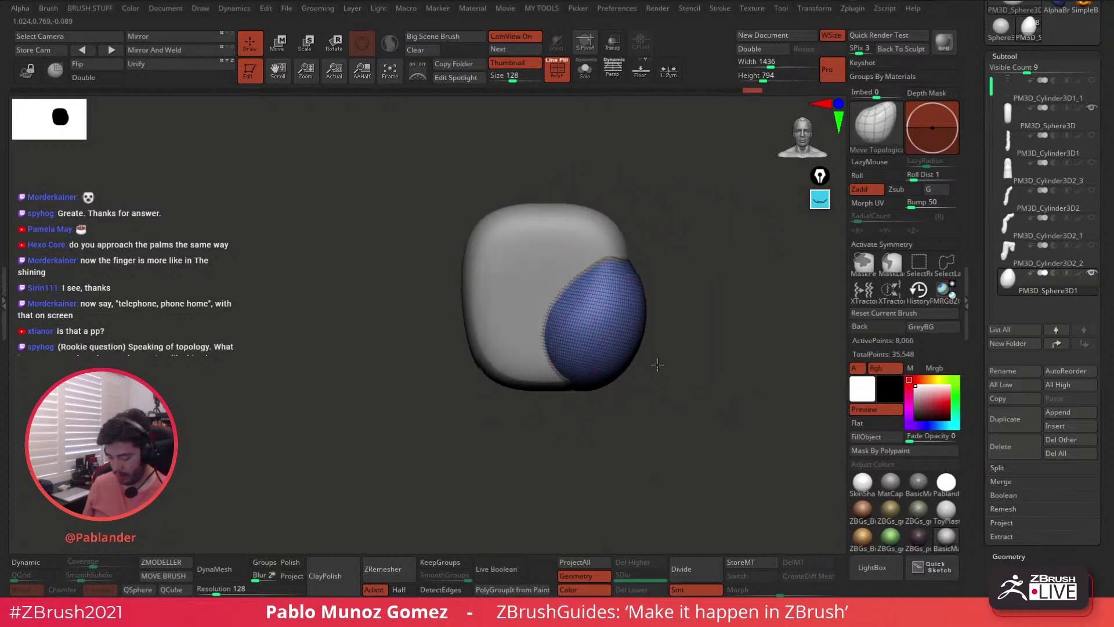
pyautogui.moveTo(673, 279); pyautogui.dragTo(639, 321)
pyautogui.moveTo(671, 277); pyautogui.dragTo(698, 286)
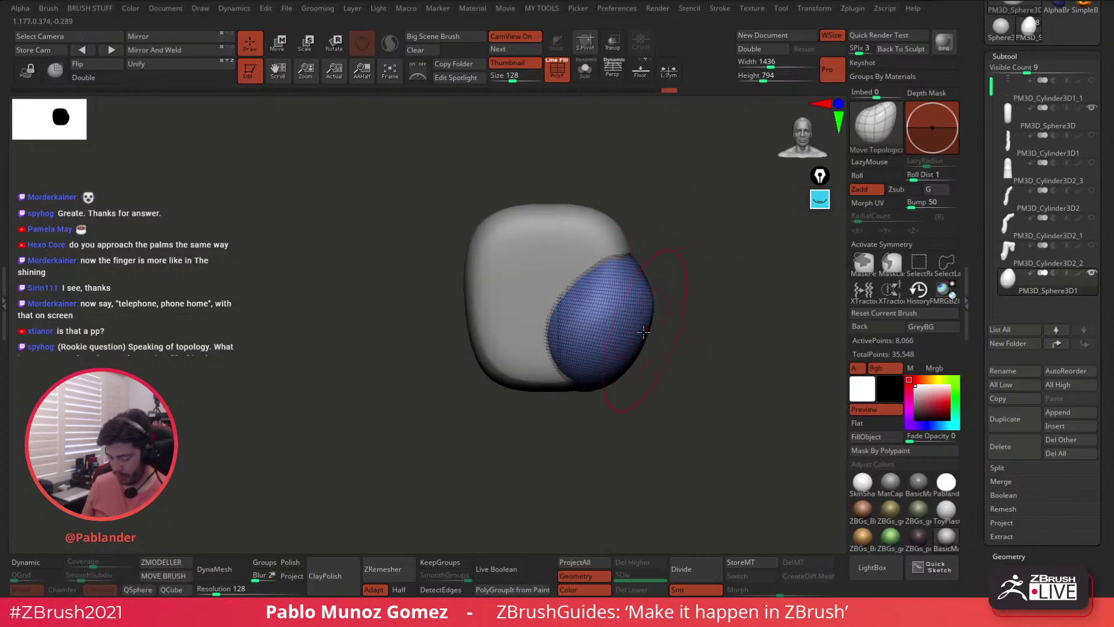
pyautogui.moveTo(713, 308); pyautogui.dragTo(659, 304)
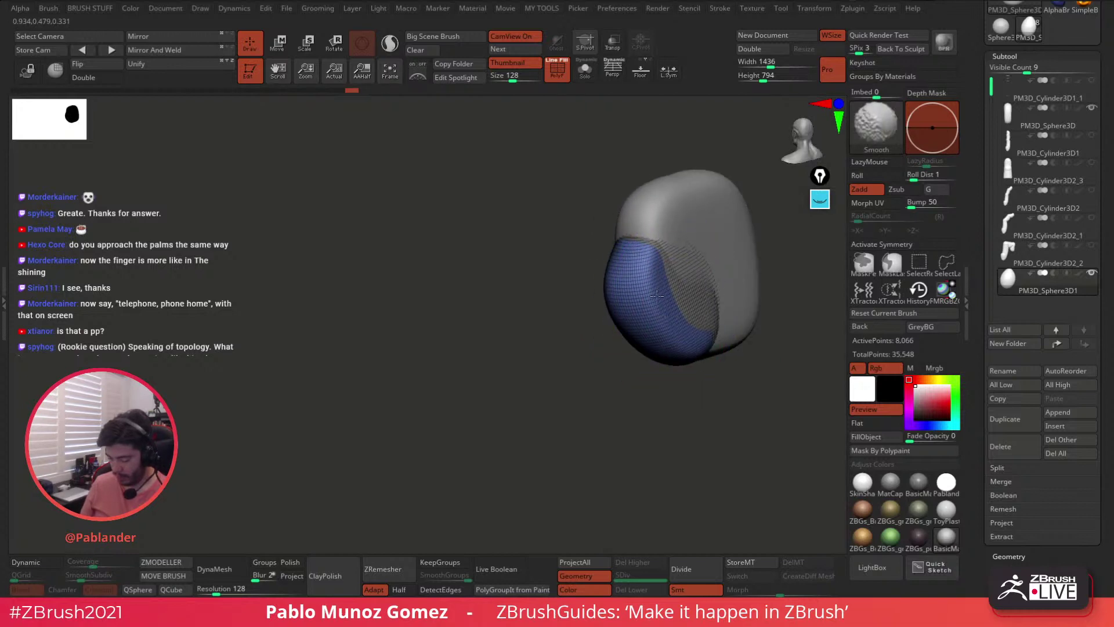
pyautogui.moveTo(706, 354)
pyautogui.mouseDown()
pyautogui.moveTo(609, 287)
pyautogui.moveTo(692, 298)
pyautogui.moveTo(707, 325)
pyautogui.mouseUp()
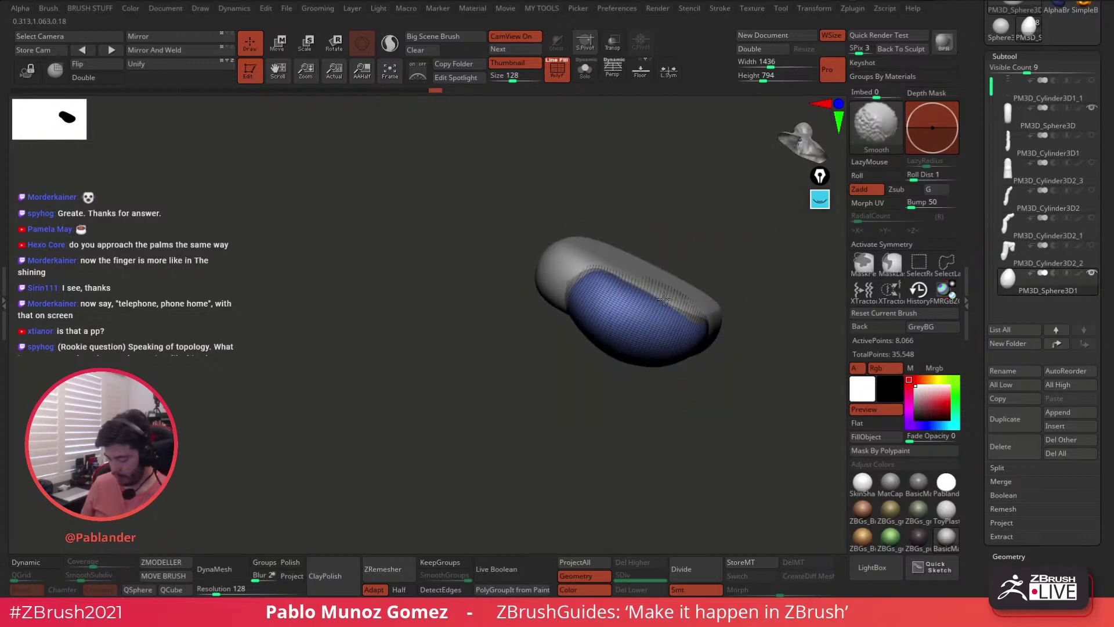
pyautogui.moveTo(729, 286); pyautogui.dragTo(663, 281)
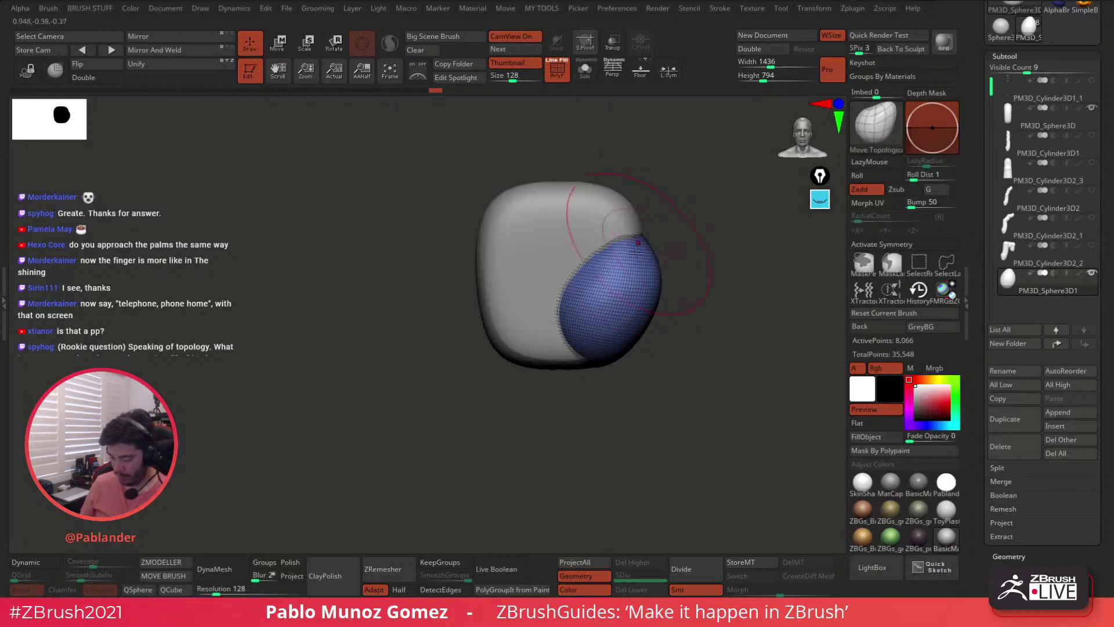
pyautogui.moveTo(585, 359)
pyautogui.mouseDown()
pyautogui.moveTo(574, 360)
pyautogui.moveTo(564, 311)
pyautogui.moveTo(614, 236)
pyautogui.mouseUp()
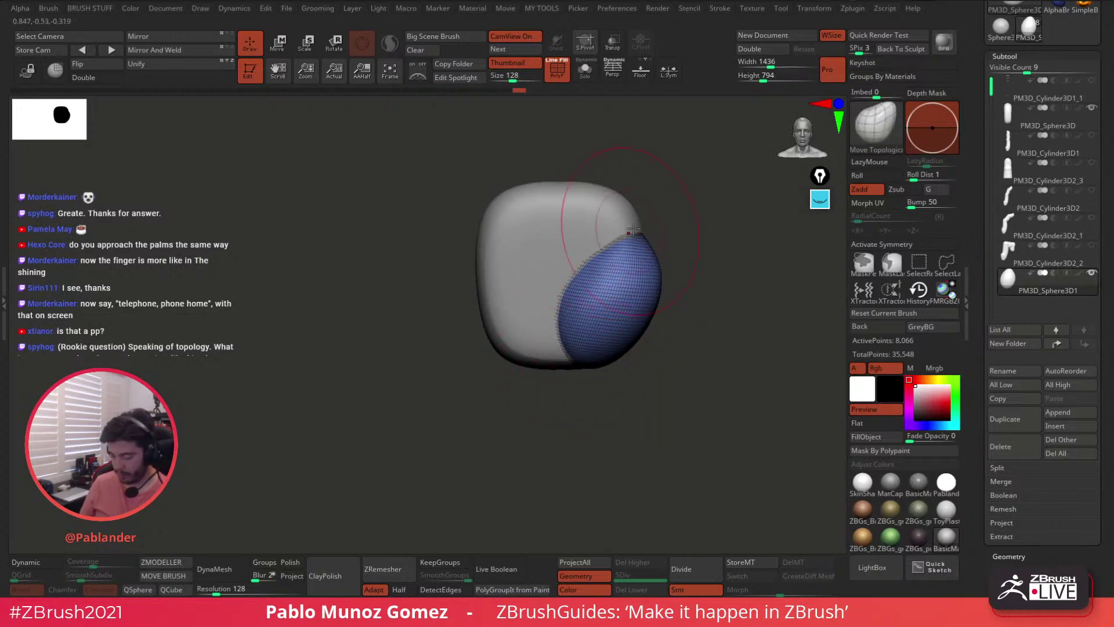
# - Refine the thumb mound's side profile and upper tip with Move Topological, smoothing the surface against the block
pyautogui.moveTo(732, 284)
pyautogui.mouseDown()
pyautogui.moveTo(673, 294)
pyautogui.moveTo(660, 323)
pyautogui.mouseUp()
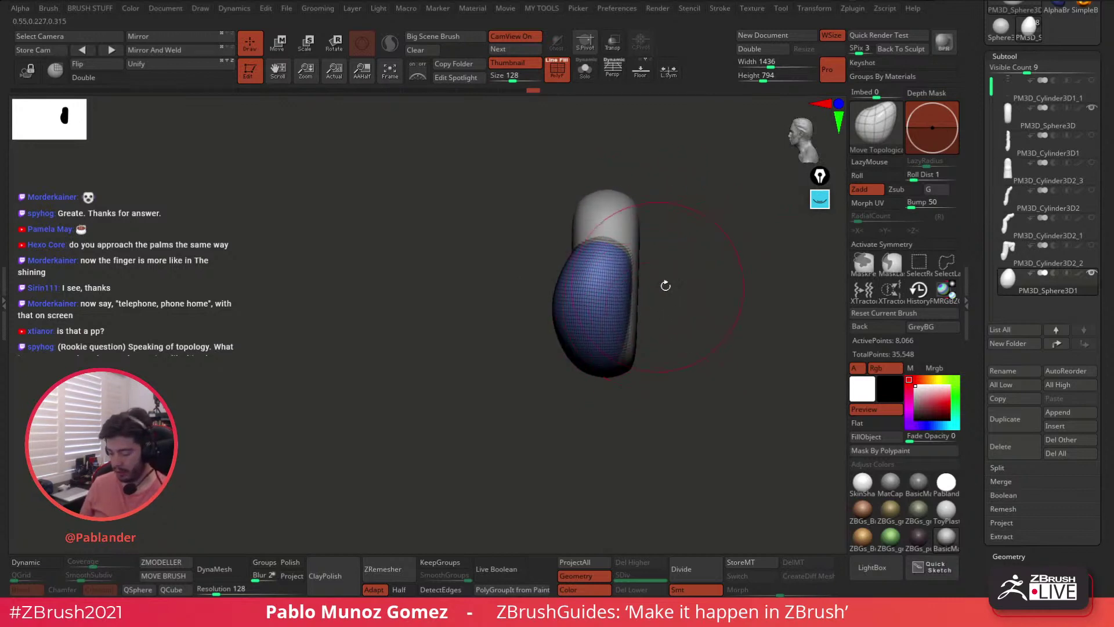
pyautogui.moveTo(666, 286); pyautogui.dragTo(644, 290)
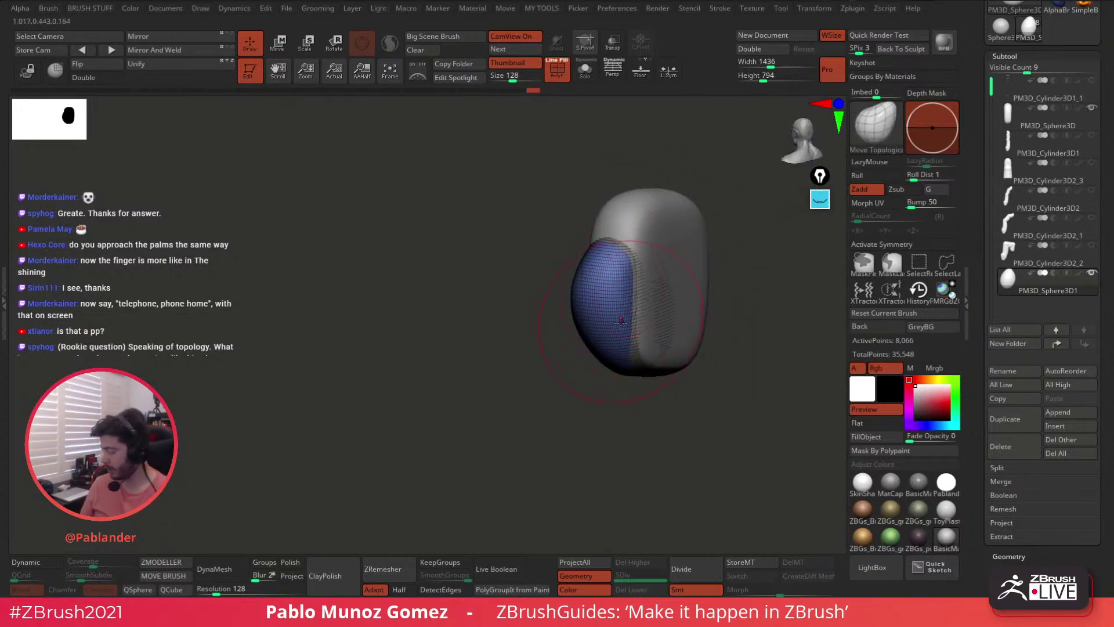
pyautogui.moveTo(621, 322); pyautogui.dragTo(674, 315, button='right')
pyautogui.press('shift')
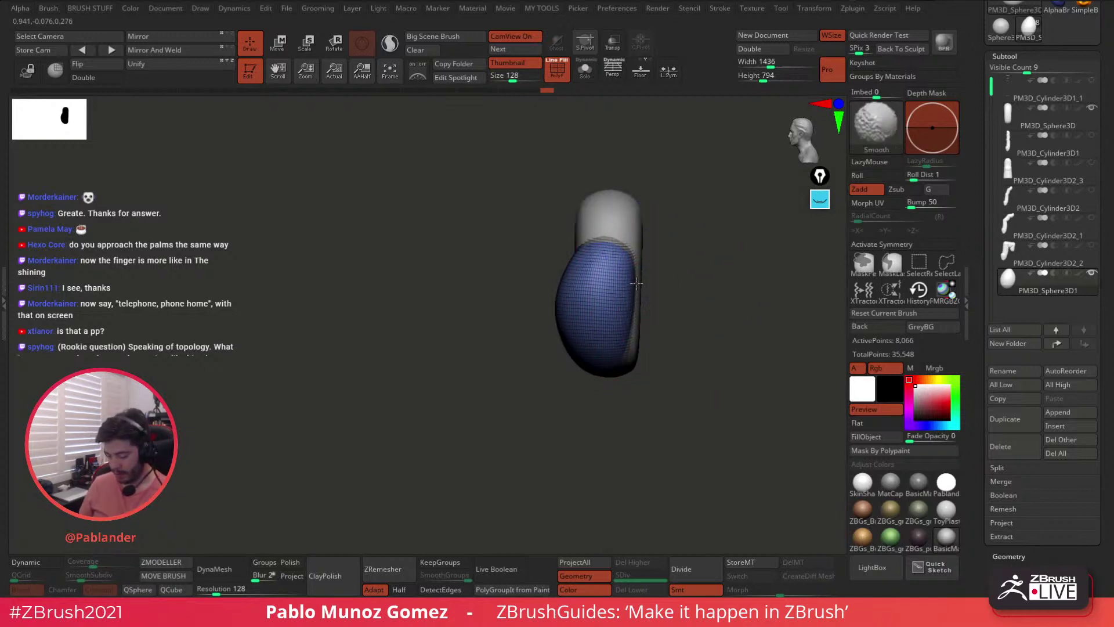
pyautogui.keyDown('shift'); pyautogui.moveTo(628, 269); pyautogui.dragTo(713, 293, button='right'); pyautogui.keyUp('shift')
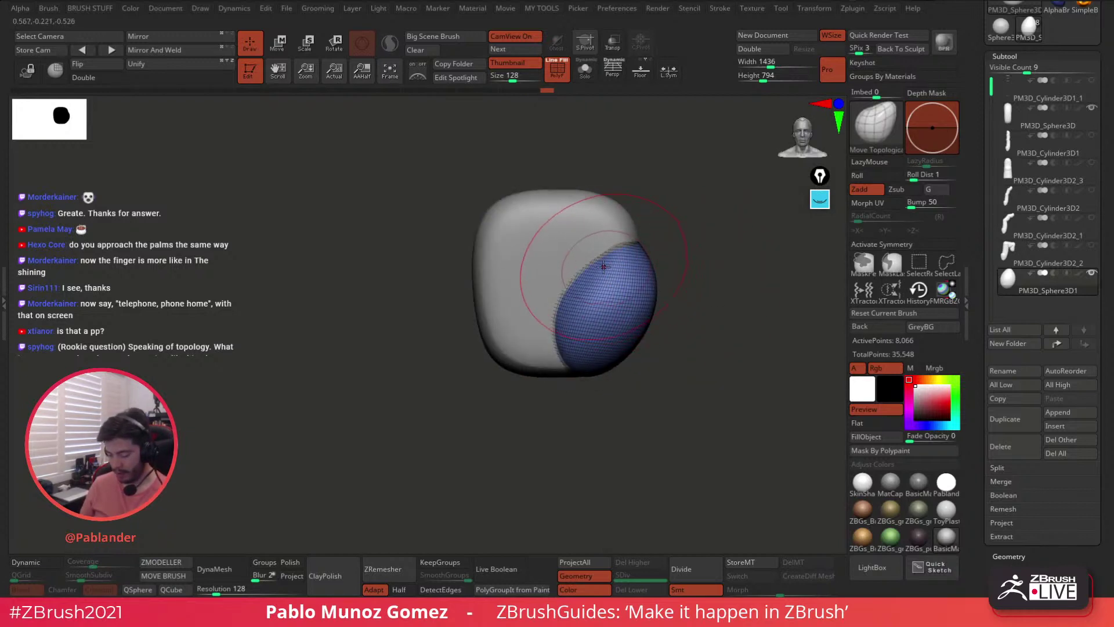
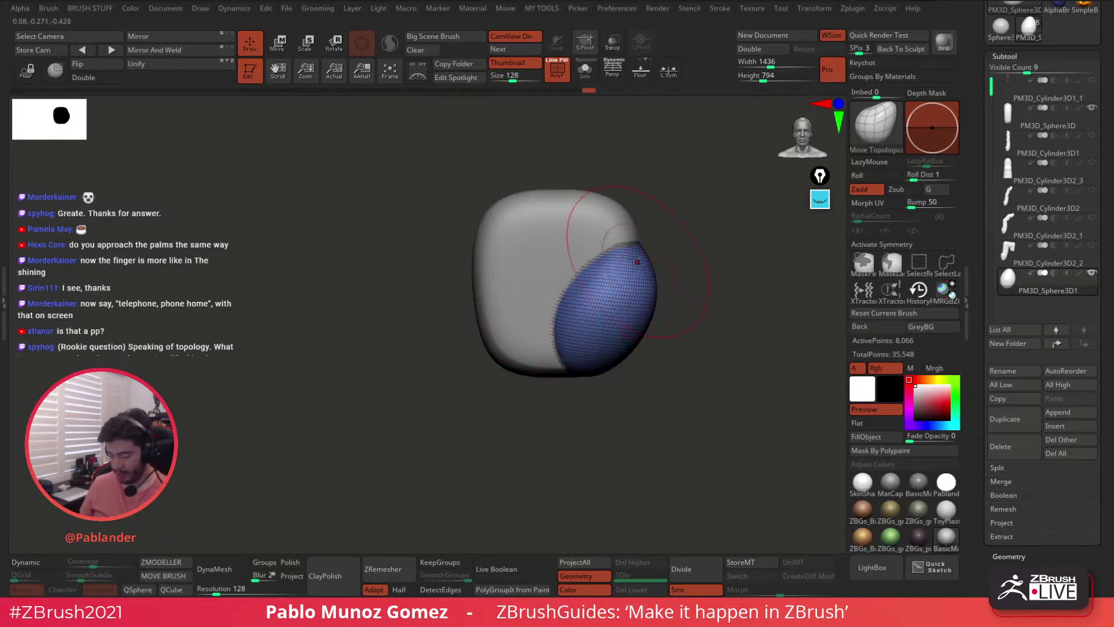
pyautogui.moveTo(631, 248); pyautogui.dragTo(627, 253)
pyautogui.moveTo(679, 294)
pyautogui.keyDown('shift'); pyautogui.mouseDown()
pyautogui.moveTo(671, 303)
pyautogui.moveTo(627, 264)
pyautogui.moveTo(635, 304)
pyautogui.mouseUp(); pyautogui.keyUp('shift')
pyautogui.press('shift')
# - Reselect the mound PM3D_Sphere3D1, pull its lower rear edge toward the block's back, and refine its tip and inner edge
pyautogui.keyDown('alt'); pyautogui.click(649, 356); pyautogui.keyUp('alt')
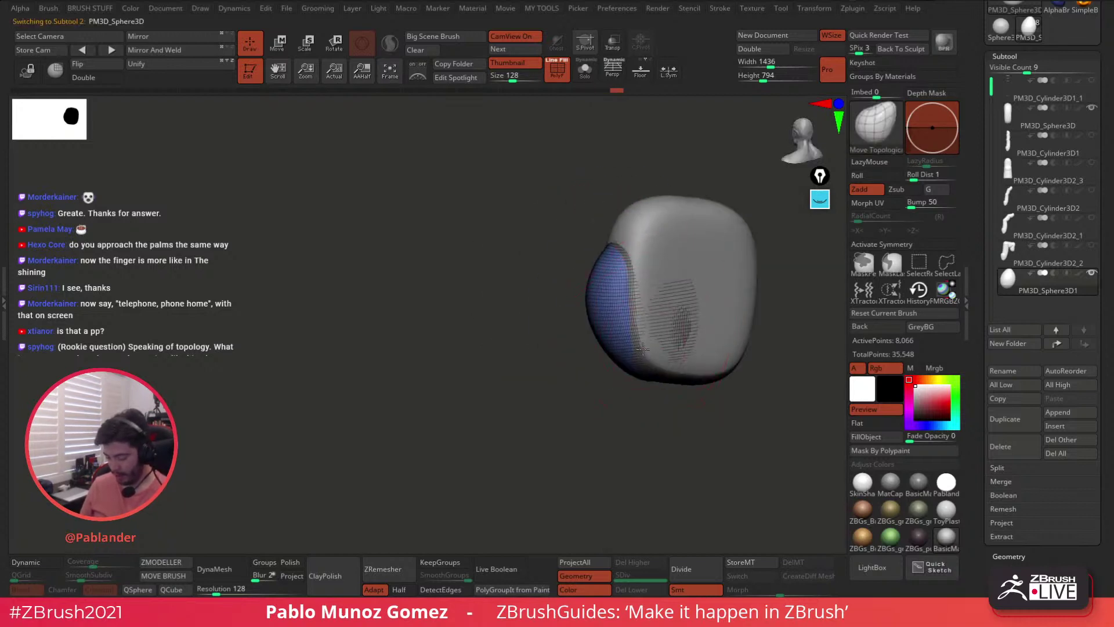
pyautogui.keyDown('alt'); pyautogui.click(616, 318); pyautogui.keyUp('alt')
pyautogui.keyDown('alt'); pyautogui.click(644, 359); pyautogui.keyUp('alt')
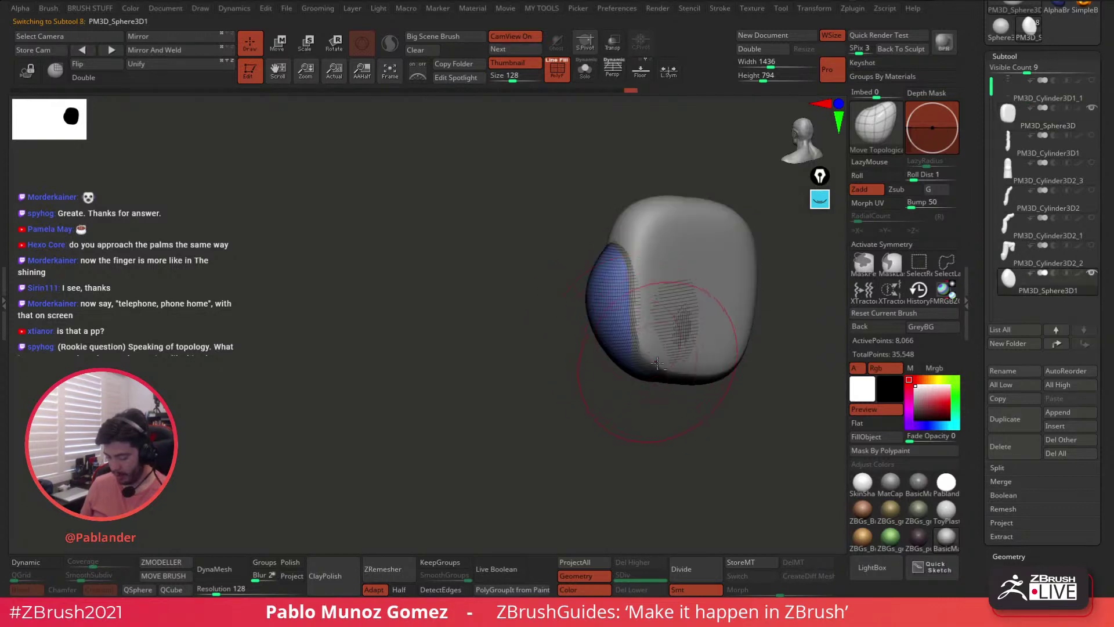
pyautogui.moveTo(634, 355); pyautogui.dragTo(651, 342)
pyautogui.moveTo(678, 321); pyautogui.dragTo(683, 329, button='right')
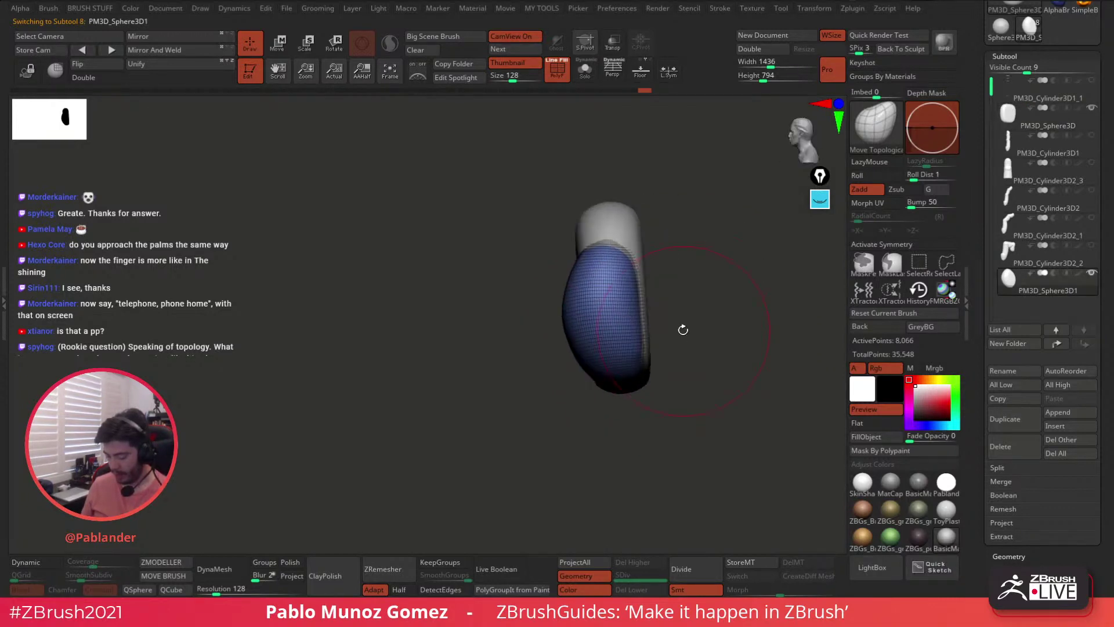
pyautogui.moveTo(640, 326); pyautogui.dragTo(633, 322)
pyautogui.moveTo(632, 321)
pyautogui.mouseDown(button='right')
pyautogui.moveTo(617, 318)
pyautogui.moveTo(676, 303)
pyautogui.moveTo(663, 313)
pyautogui.mouseUp(button='right')
pyautogui.moveTo(586, 251); pyautogui.dragTo(603, 243)
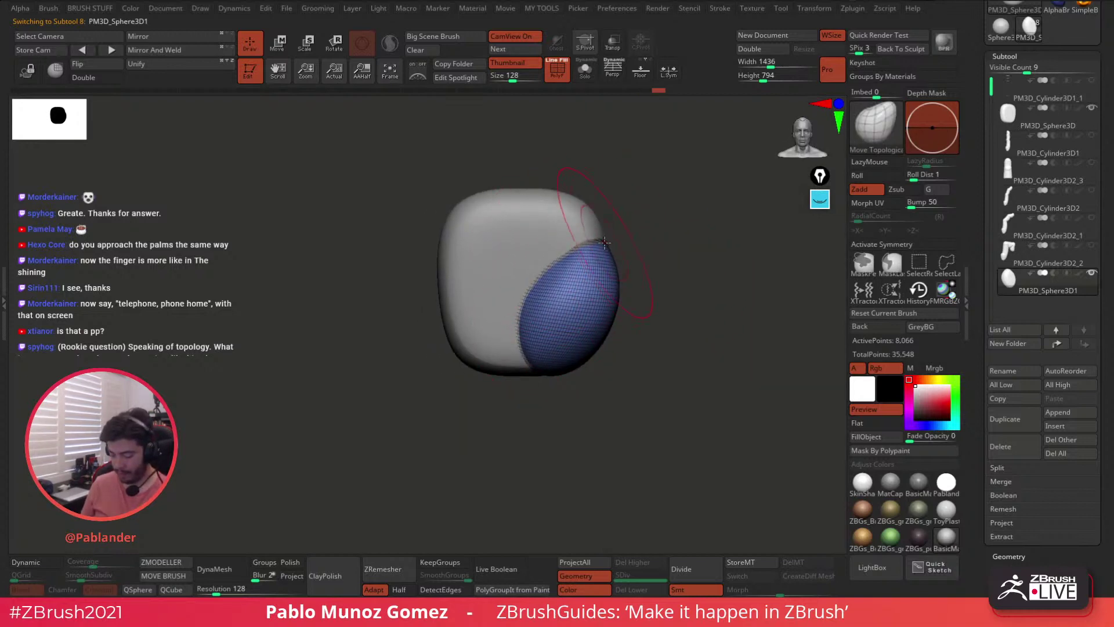
pyautogui.moveTo(535, 312); pyautogui.dragTo(525, 310)
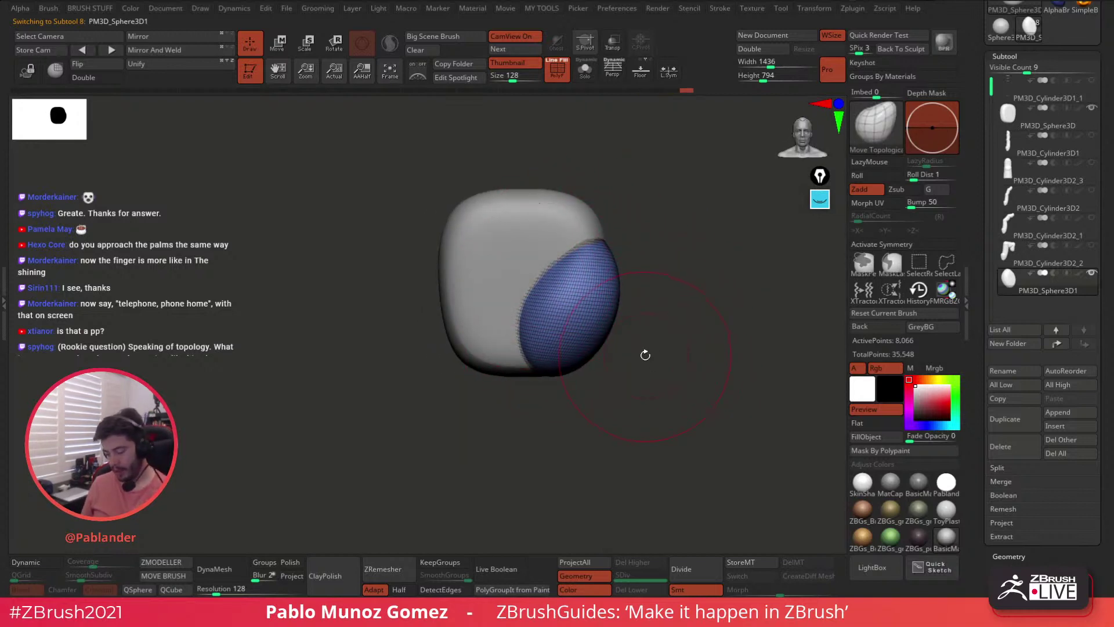
# - Examine the thumb mound's shape against the block, isolating it briefly before showing the block again
pyautogui.moveTo(644, 353)
pyautogui.mouseDown(button='right')
pyautogui.moveTo(636, 345)
pyautogui.moveTo(654, 321)
pyautogui.mouseUp(button='right')
pyautogui.keyDown('alt'); pyautogui.moveTo(670, 284); pyautogui.dragTo(622, 267, button='right'); pyautogui.keyUp('alt')
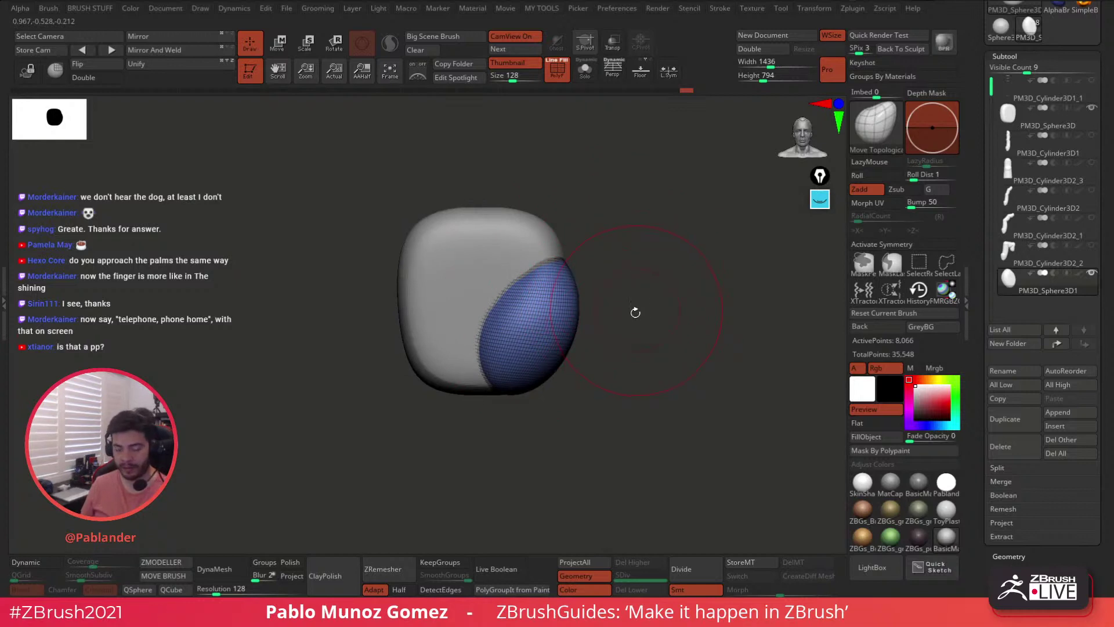
pyautogui.moveTo(635, 312)
pyautogui.mouseDown(button='right')
pyautogui.moveTo(651, 297)
pyautogui.moveTo(638, 313)
pyautogui.moveTo(646, 327)
pyautogui.moveTo(592, 338)
pyautogui.moveTo(649, 304)
pyautogui.moveTo(635, 343)
pyautogui.moveTo(654, 293)
pyautogui.moveTo(641, 267)
pyautogui.moveTo(673, 313)
pyautogui.mouseUp(button='right')
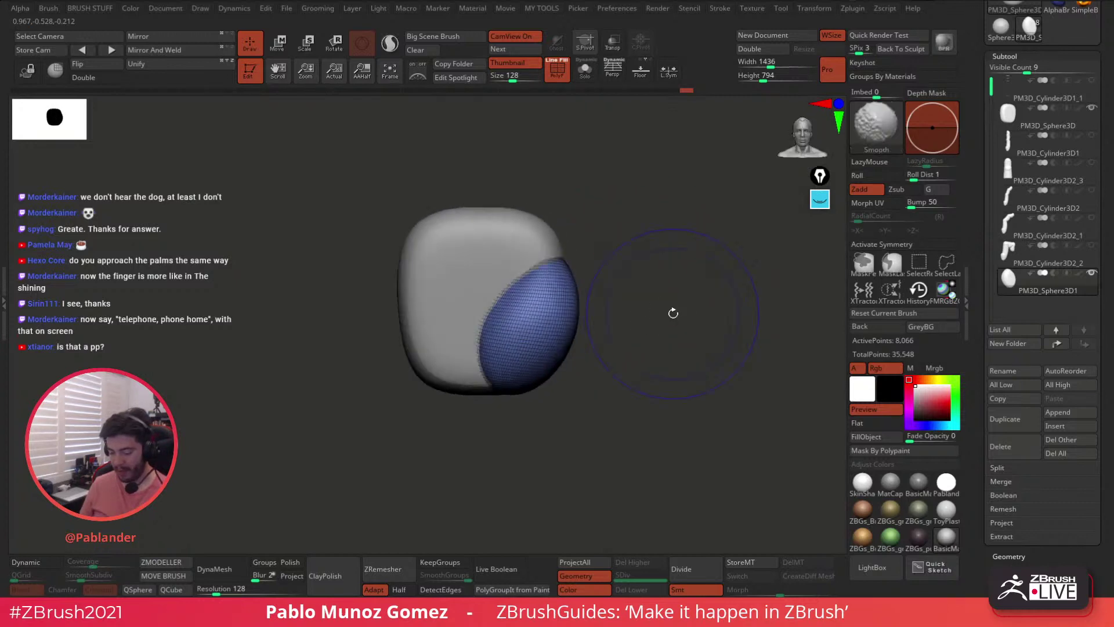
pyautogui.keyDown('alt'); pyautogui.moveTo(653, 354); pyautogui.dragTo(650, 348, button='right'); pyautogui.keyUp('alt')
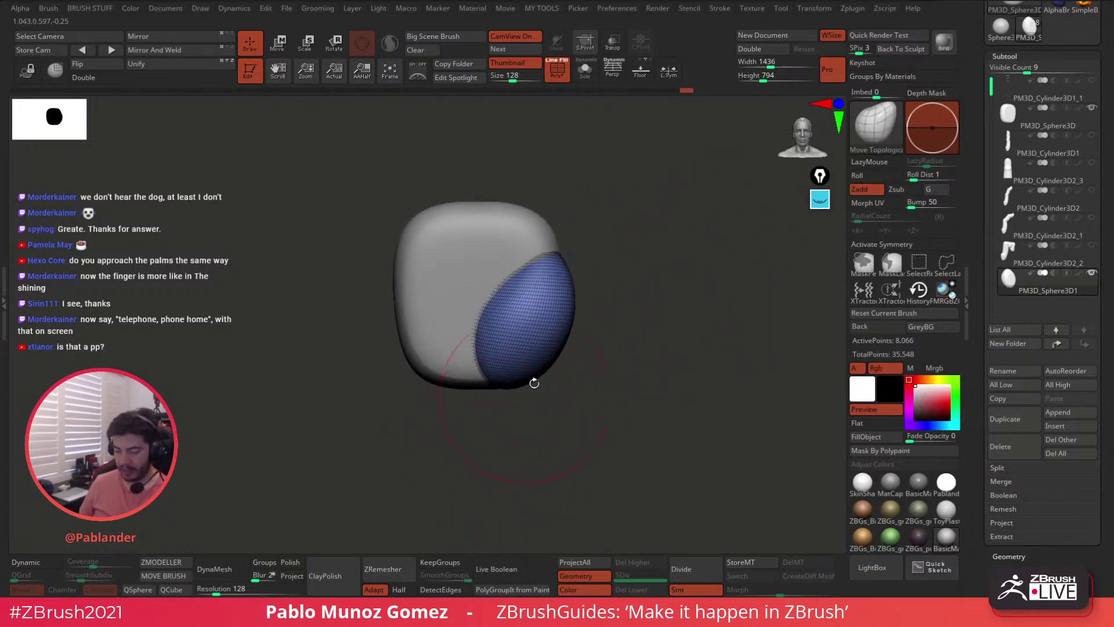
pyautogui.click(585, 68)
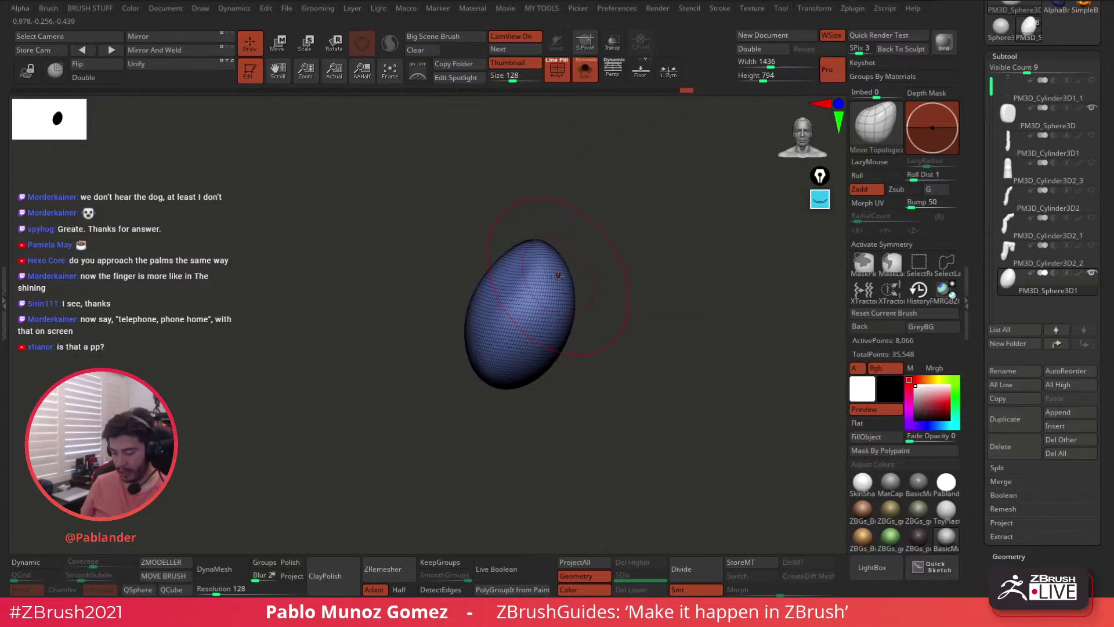
pyautogui.click(585, 68)
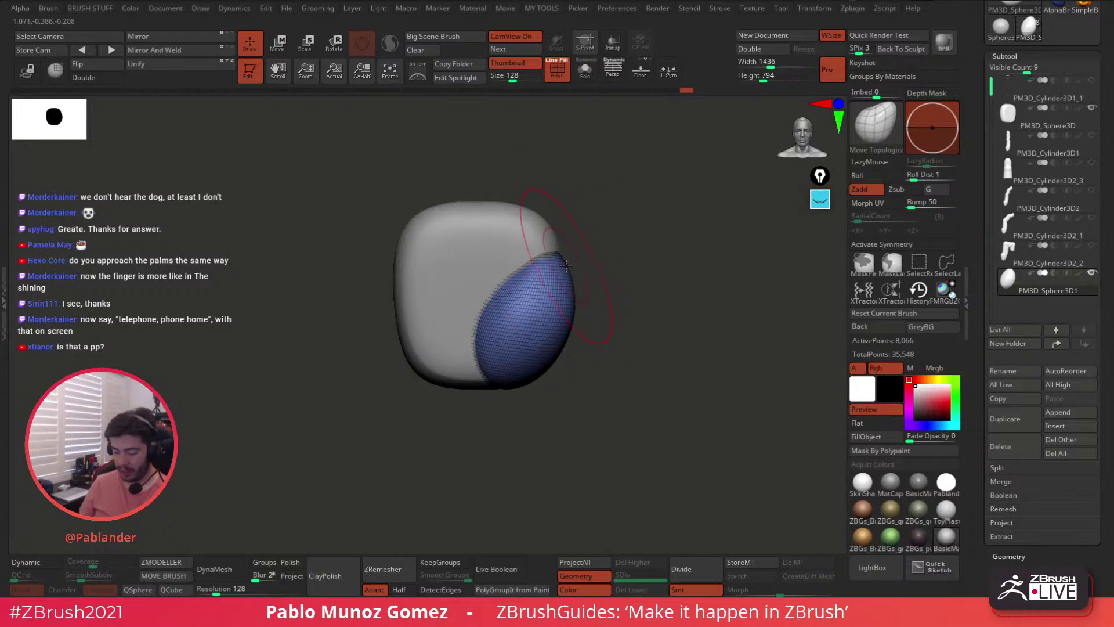
pyautogui.keyDown('alt'); pyautogui.moveTo(464, 257); pyautogui.dragTo(519, 252, button='right'); pyautogui.keyUp('alt')
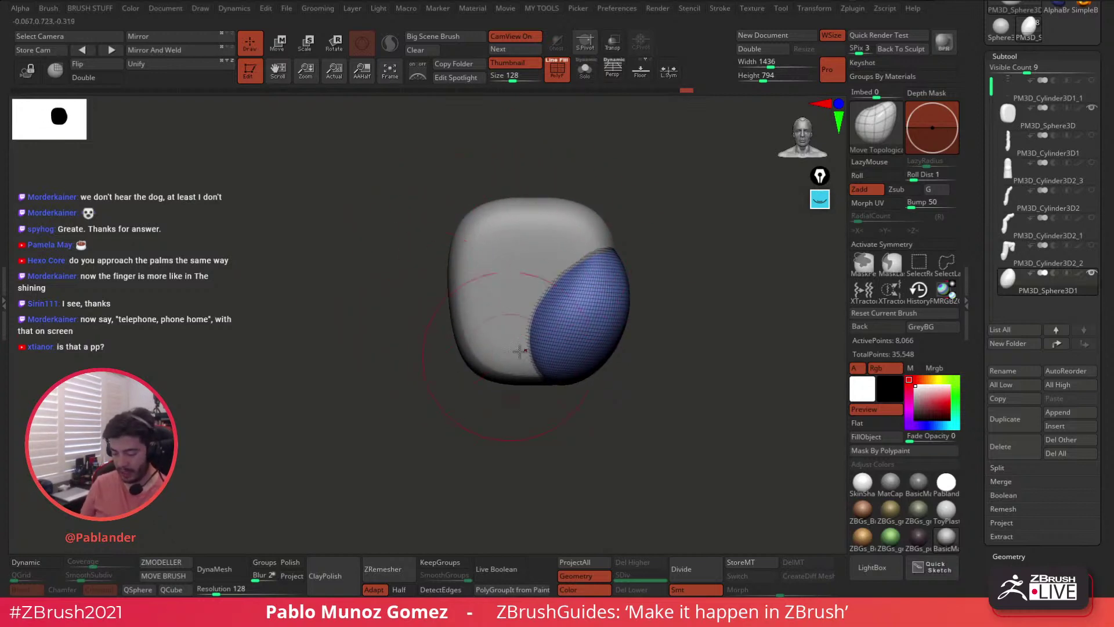
pyautogui.keyDown('alt'); pyautogui.moveTo(521, 350); pyautogui.dragTo(493, 362, button='right'); pyautogui.keyUp('alt')
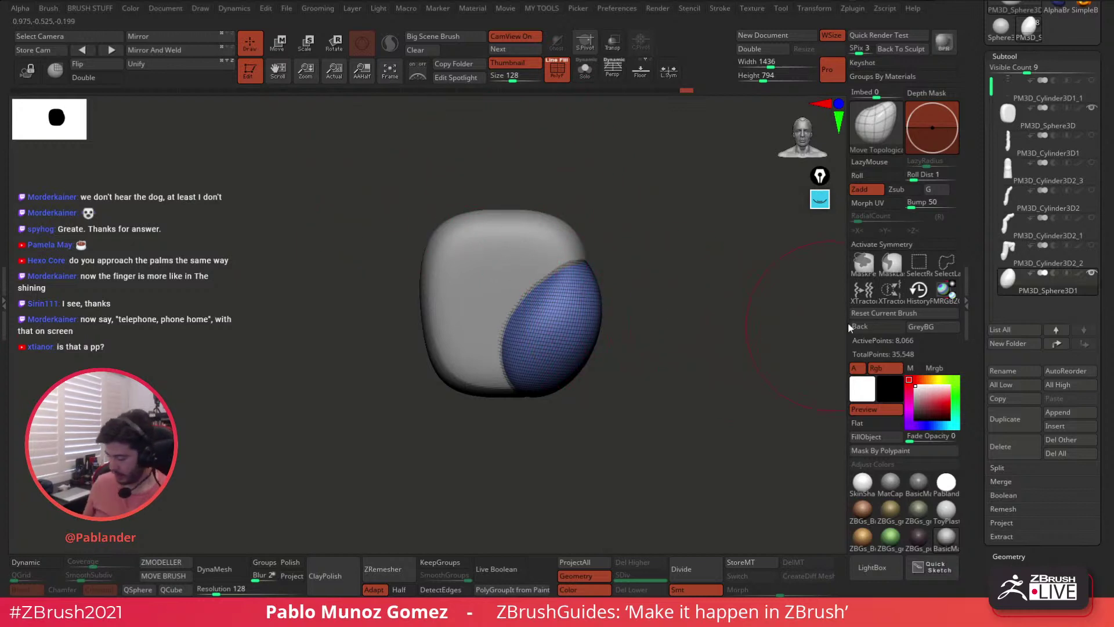
# - Duplicate the thumb mound inside its subtool and position the smaller, rotated copy on the block's opposite side
pyautogui.click(277, 43)
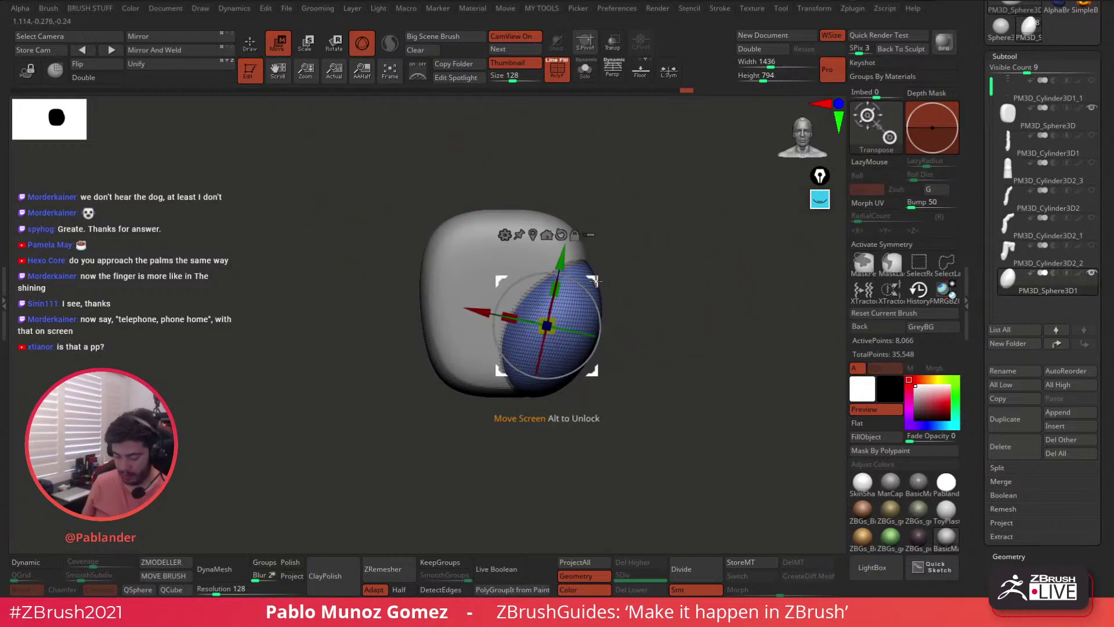
pyautogui.moveTo(591, 277); pyautogui.dragTo(446, 262)
pyautogui.hotkey('ctrl', 'z')
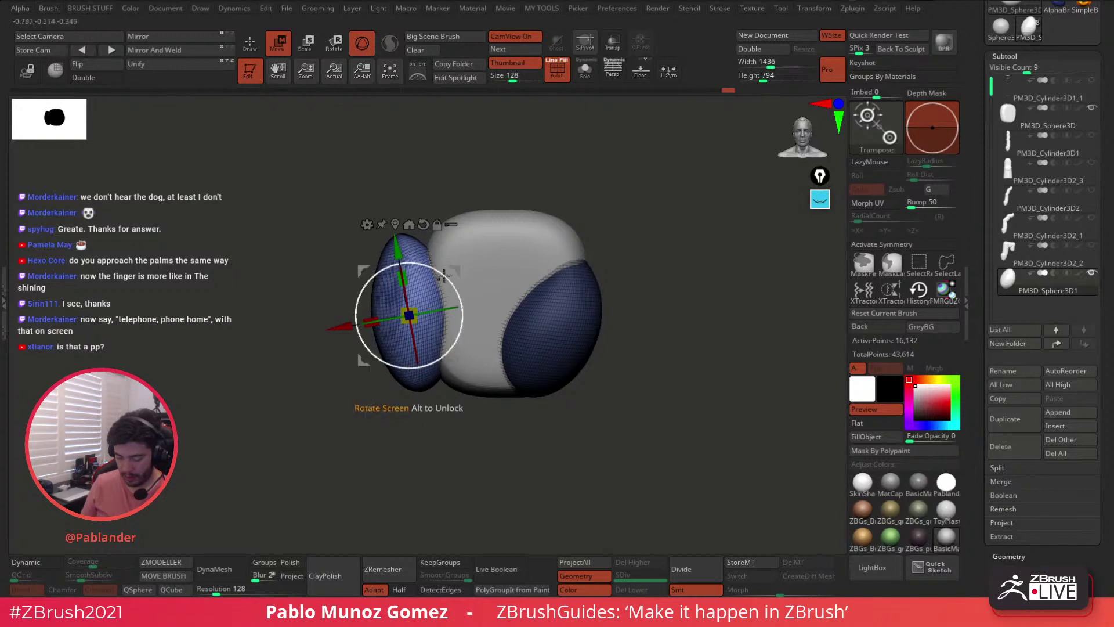
pyautogui.moveTo(438, 312); pyautogui.dragTo(629, 246)
pyautogui.moveTo(461, 269); pyautogui.dragTo(502, 275)
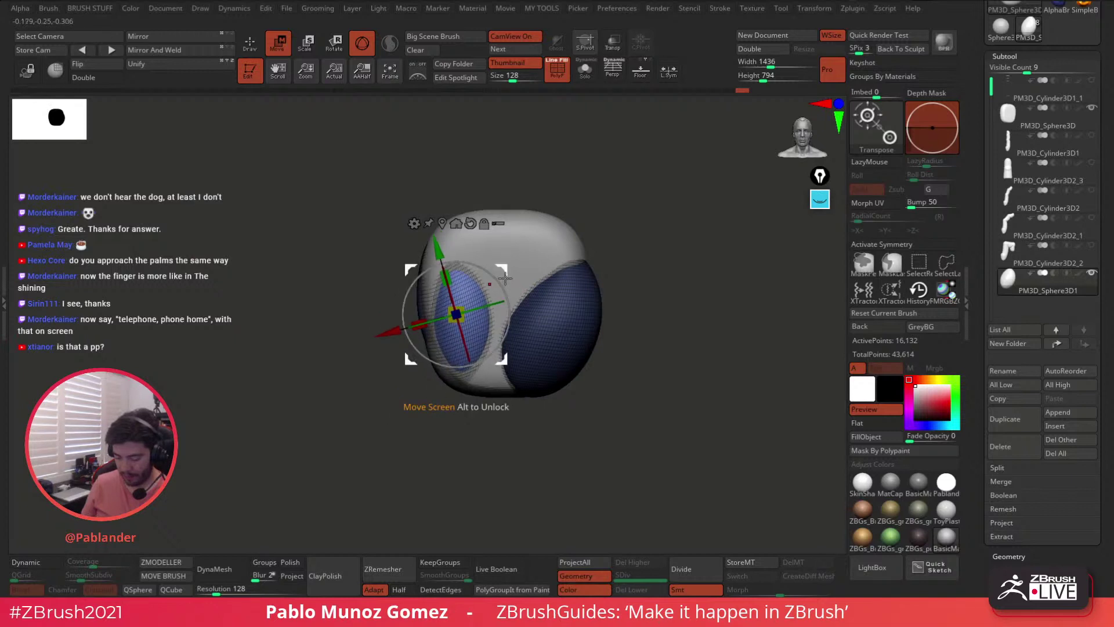
# - Shape the copied mound with Move Topological, stretching it along the palm's outer edge and extending its lower end toward the thumb mound
pyautogui.press('q')
pyautogui.press('space')
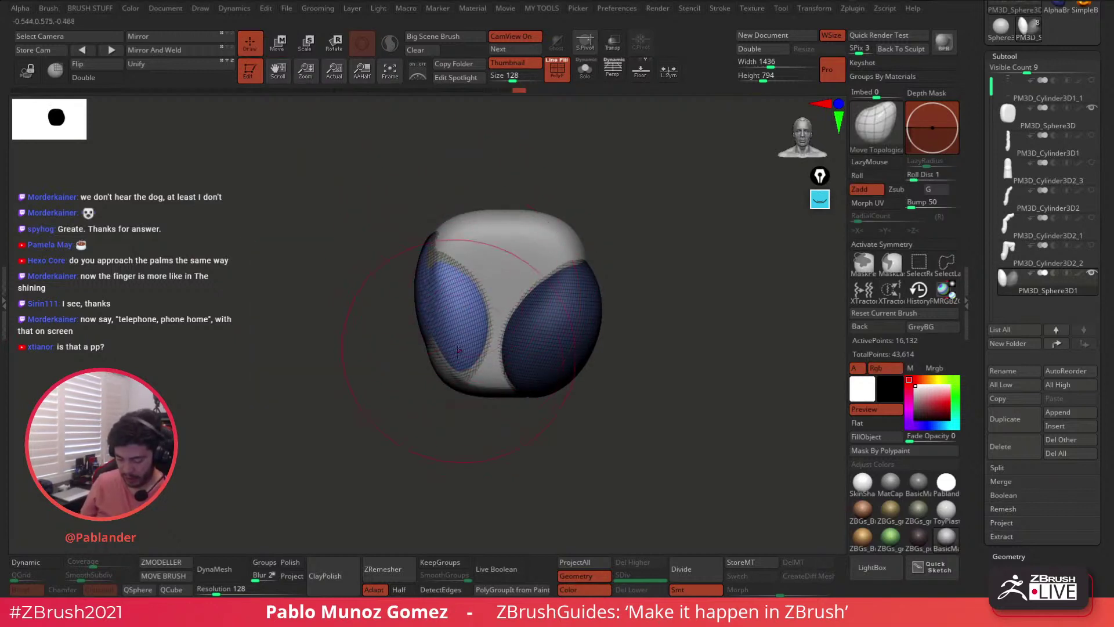
pyautogui.moveTo(436, 414); pyautogui.dragTo(513, 413)
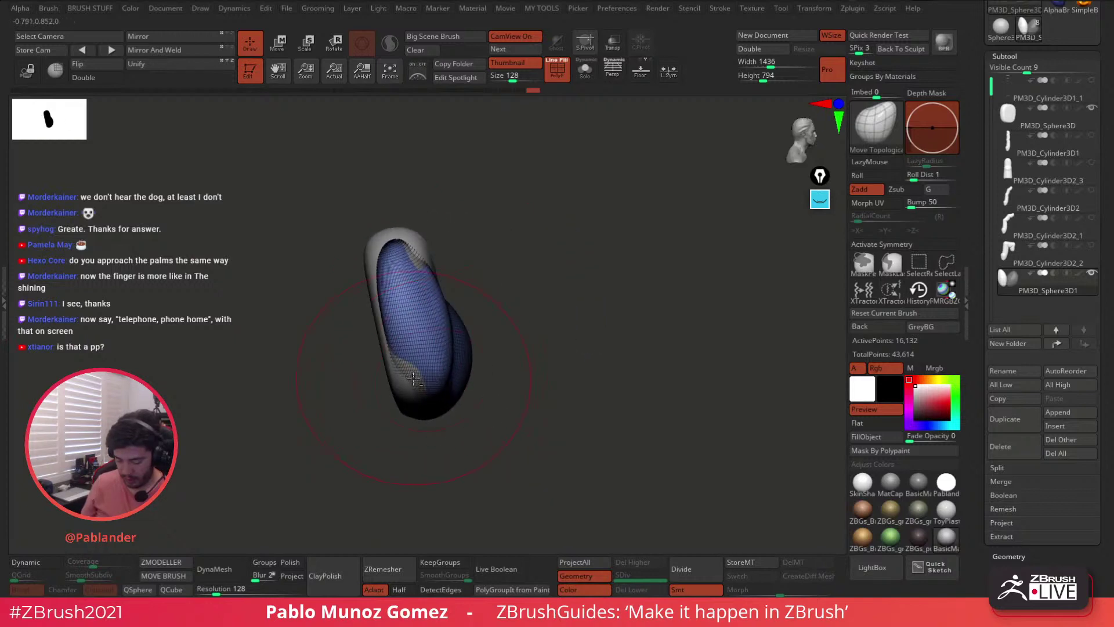
pyautogui.moveTo(488, 309); pyautogui.dragTo(404, 273)
pyautogui.moveTo(448, 243); pyautogui.dragTo(425, 254)
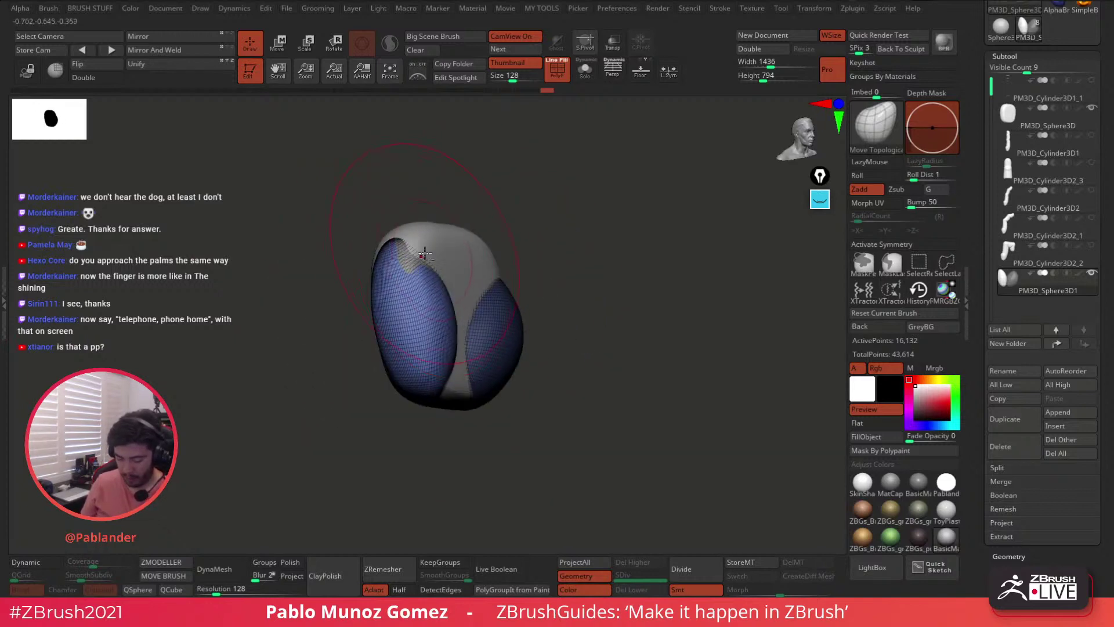
pyautogui.moveTo(553, 209); pyautogui.dragTo(423, 246)
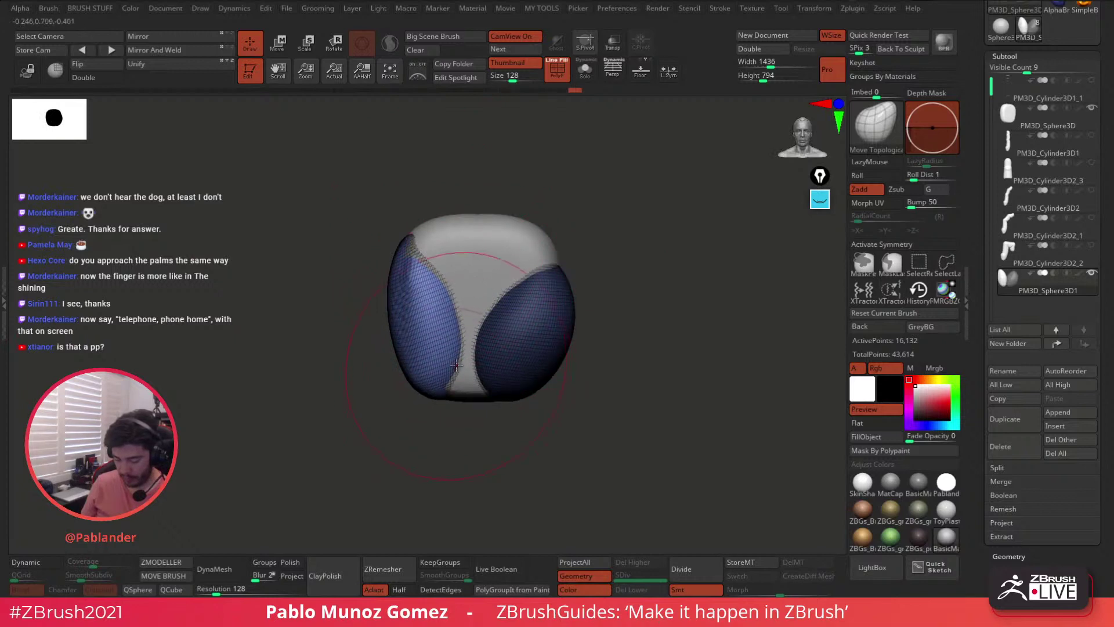
pyautogui.press('shift')
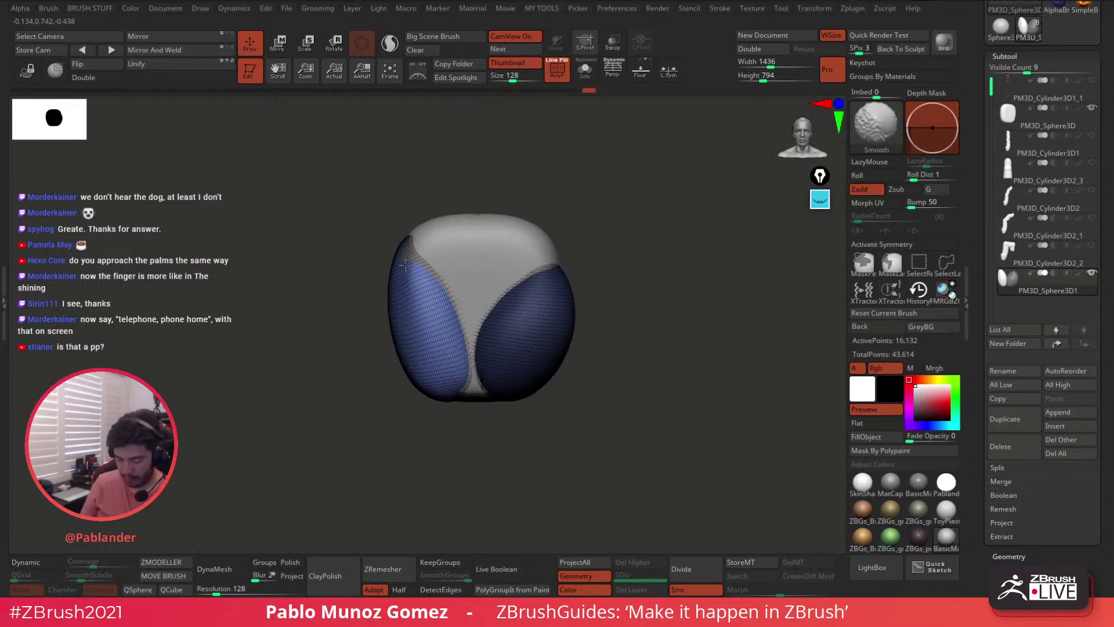
# - Hide the polyframe and adjust the block PM3D_Sphere3D around the copied mound's upper tip and along its upper sides
pyautogui.hotkey('shift', 'f')
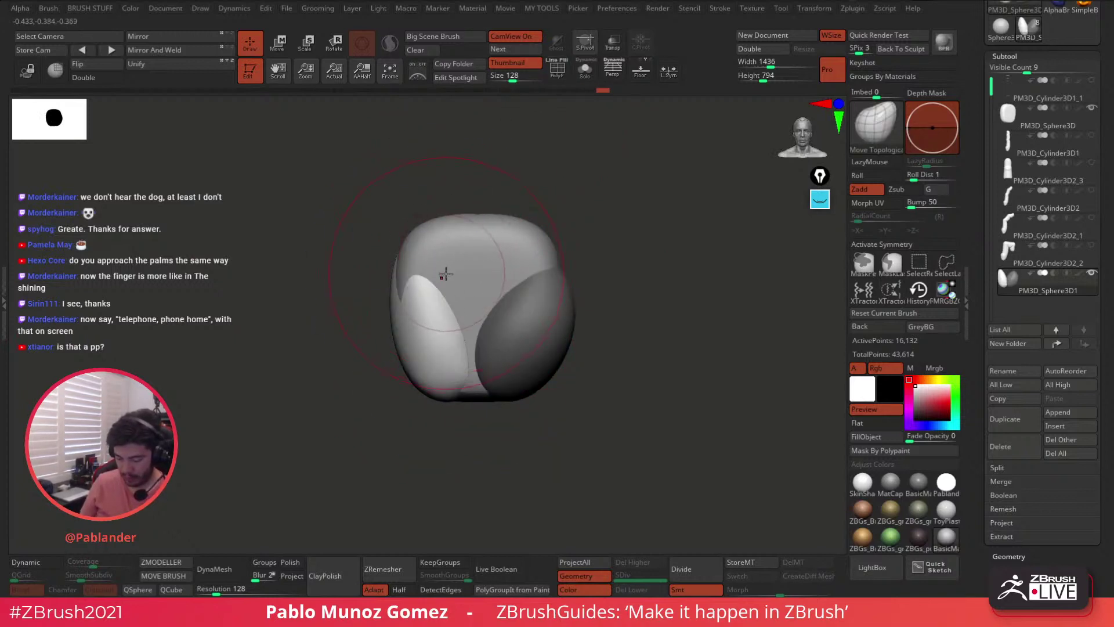
pyautogui.keyDown('alt'); pyautogui.click(406, 257); pyautogui.keyUp('alt')
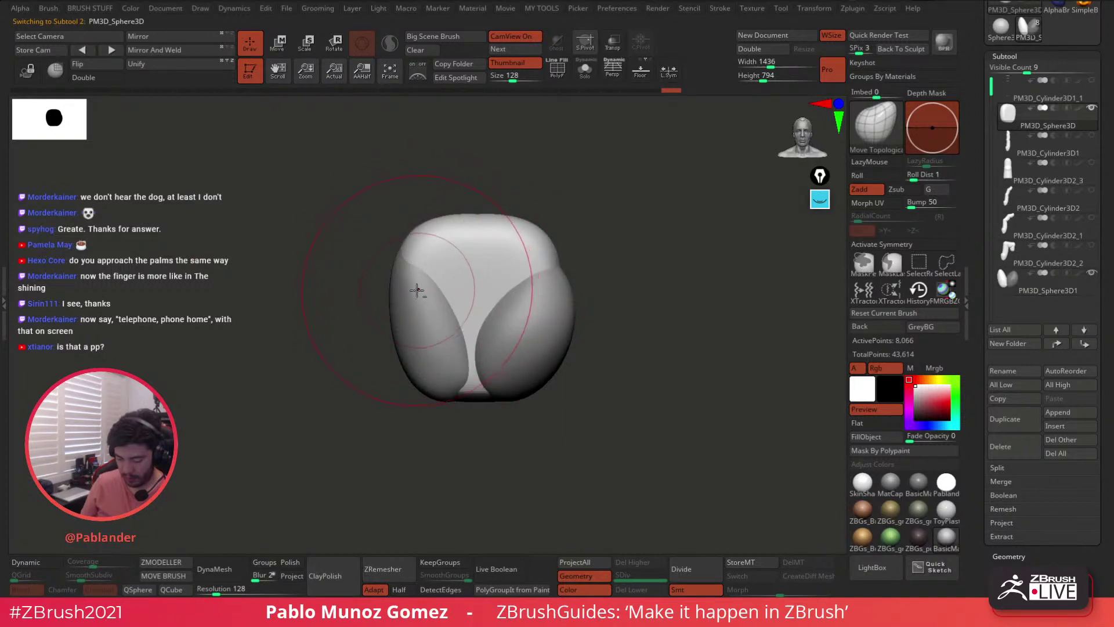
pyautogui.keyDown('alt'); pyautogui.click(401, 254); pyautogui.keyUp('alt')
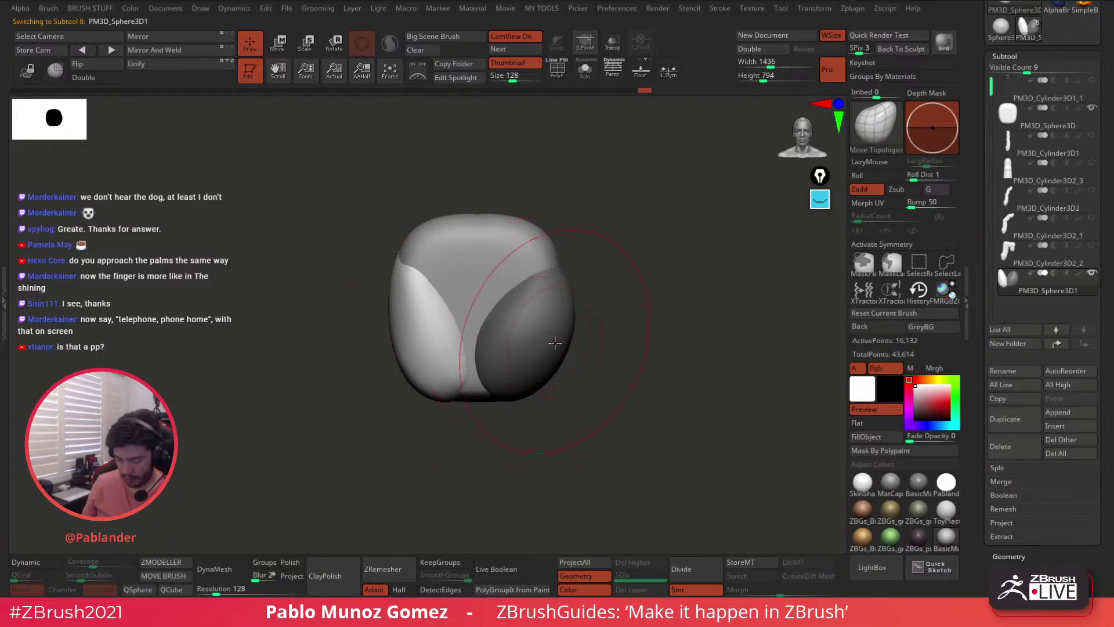
pyautogui.keyDown('alt'); pyautogui.moveTo(611, 314); pyautogui.dragTo(569, 278); pyautogui.keyUp('alt')
pyautogui.keyDown('alt'); pyautogui.click(508, 268); pyautogui.keyUp('alt')
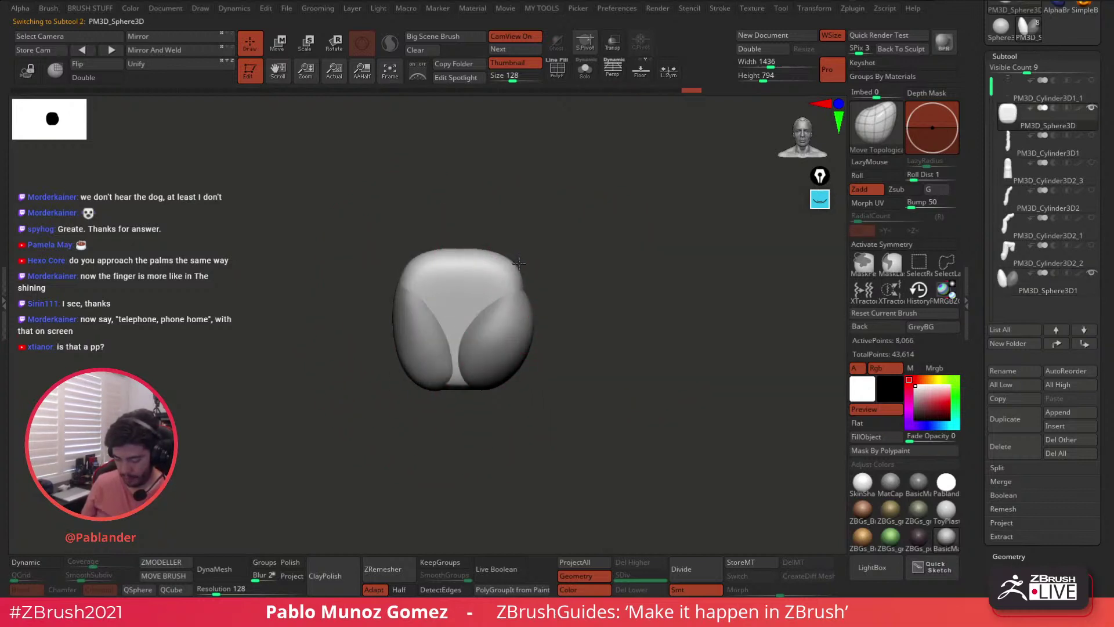
pyautogui.moveTo(405, 265)
pyautogui.mouseDown()
pyautogui.moveTo(589, 226)
pyautogui.moveTo(544, 256)
pyautogui.moveTo(567, 273)
pyautogui.moveTo(530, 287)
pyautogui.moveTo(508, 272)
pyautogui.moveTo(579, 270)
pyautogui.mouseUp()
# - Reselect the mounds subtool PM3D_Sphere3D1, smooth and refine the outer mound, and clear the mask from the thumb mound
pyautogui.keyDown('alt'); pyautogui.click(479, 272); pyautogui.keyUp('alt')
pyautogui.press('space')
pyautogui.moveTo(495, 303)
pyautogui.keyDown('shift'); pyautogui.mouseDown()
pyautogui.moveTo(485, 286)
pyautogui.moveTo(488, 298)
pyautogui.moveTo(556, 310)
pyautogui.mouseUp(); pyautogui.keyUp('shift')
pyautogui.moveTo(595, 260)
pyautogui.mouseDown()
pyautogui.moveTo(575, 268)
pyautogui.moveTo(609, 286)
pyautogui.moveTo(631, 273)
pyautogui.moveTo(640, 235)
pyautogui.moveTo(619, 246)
pyautogui.moveTo(627, 329)
pyautogui.moveTo(628, 309)
pyautogui.mouseUp()
pyautogui.keyDown('ctrl'); pyautogui.moveTo(585, 201); pyautogui.dragTo(631, 332); pyautogui.keyUp('ctrl')
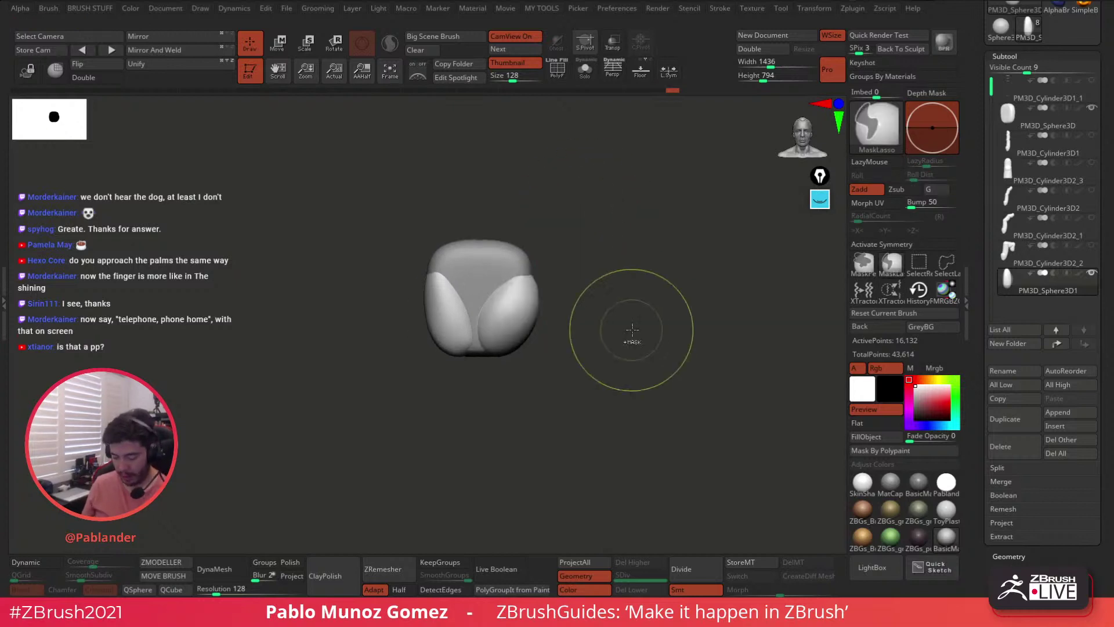
# - Show the polyframe and assign separate polygroups to the two palm mounds with Auto Groups
pyautogui.press('space')
pyautogui.press('space')
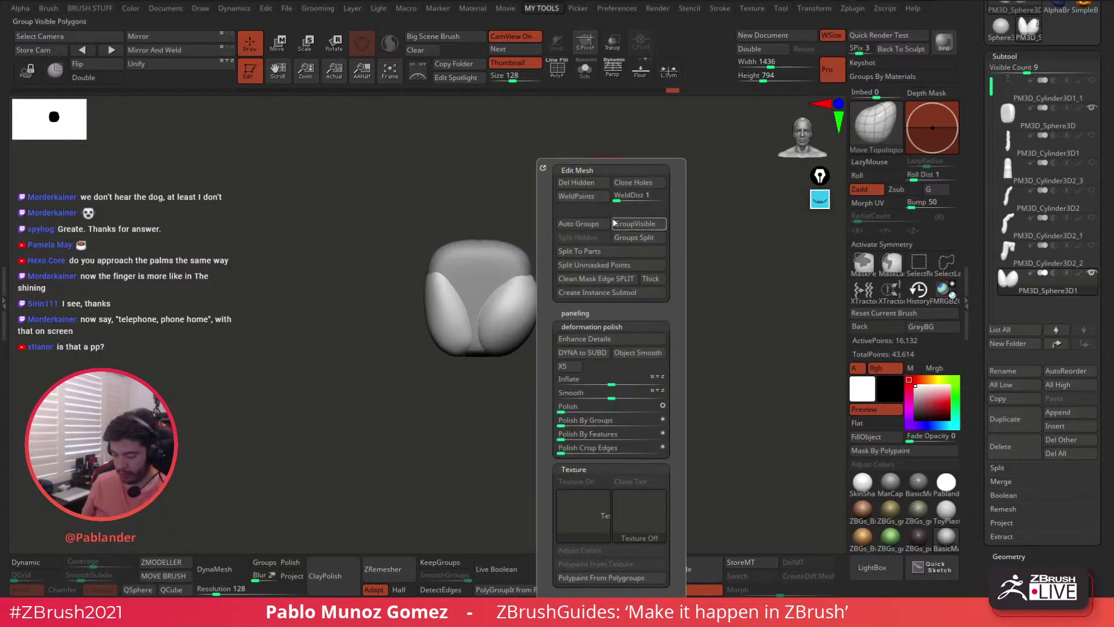
pyautogui.click(558, 81)
pyautogui.press('space')
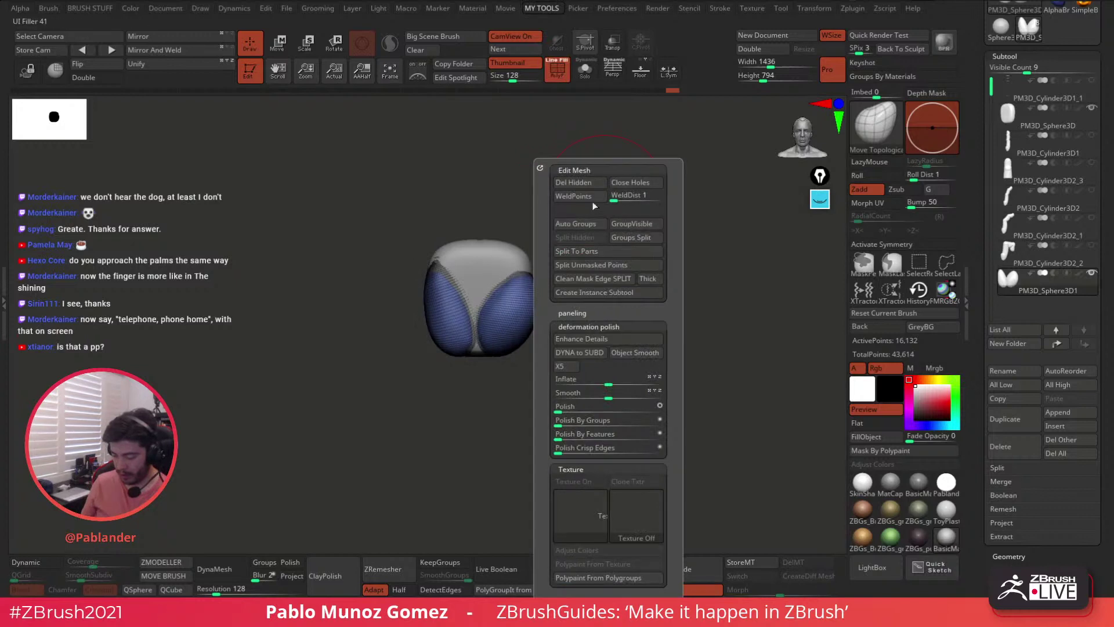
pyautogui.click(586, 226)
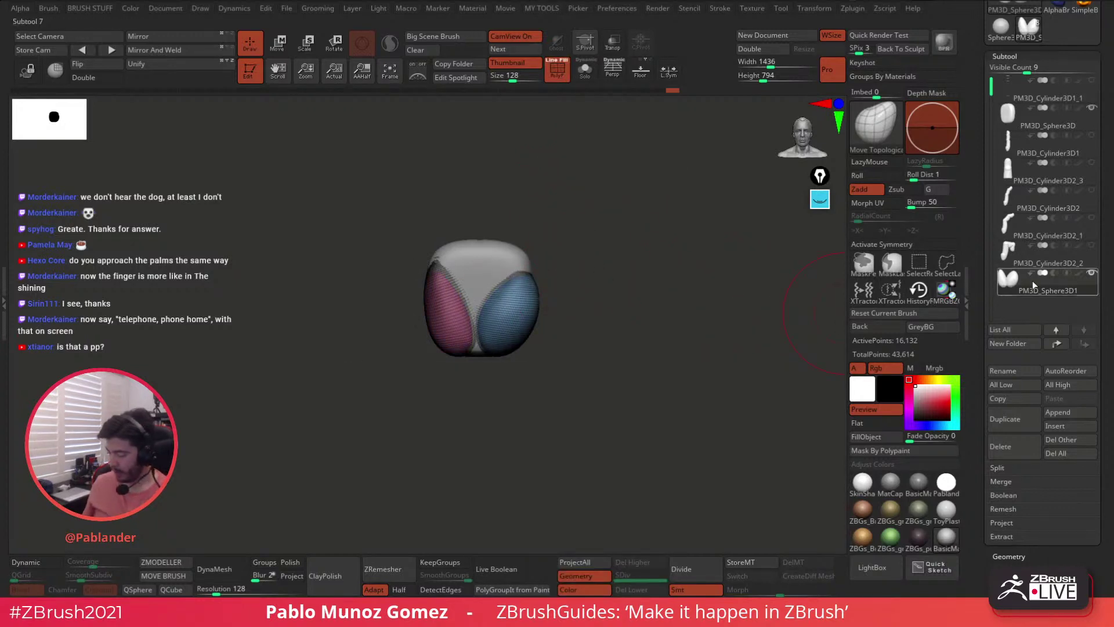
# - Move the mounds subtool directly below PM3D_Sphere3D in the subtool order and merge it down into the block
pyautogui.moveTo(1038, 242); pyautogui.dragTo(1050, 133)
pyautogui.click(1051, 129)
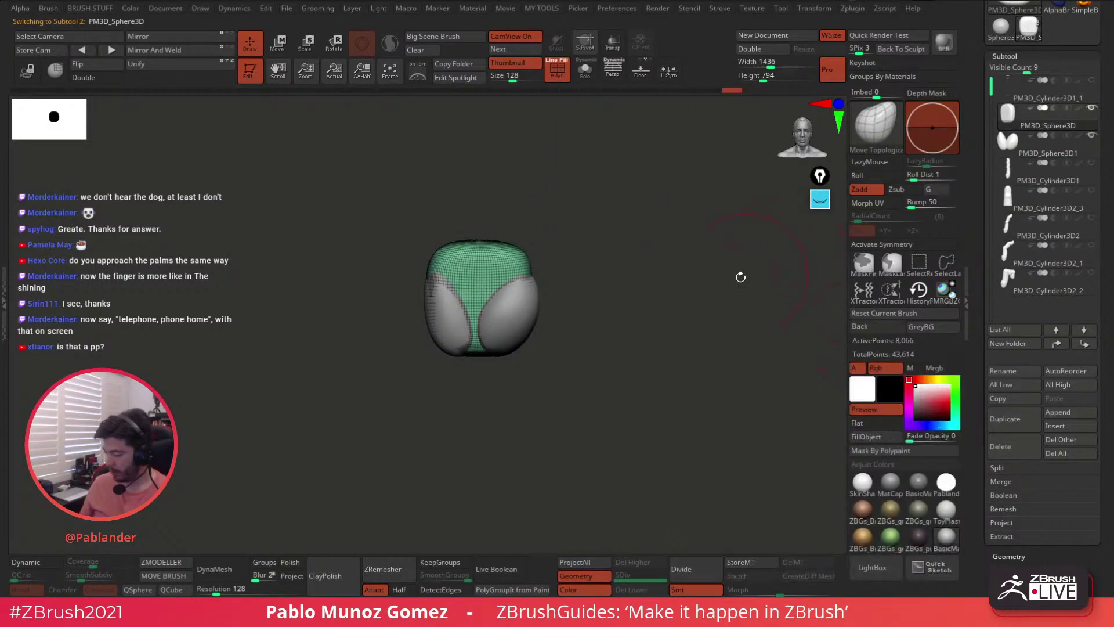
pyautogui.hotkey('ctrl', 'm')
pyautogui.click(602, 305)
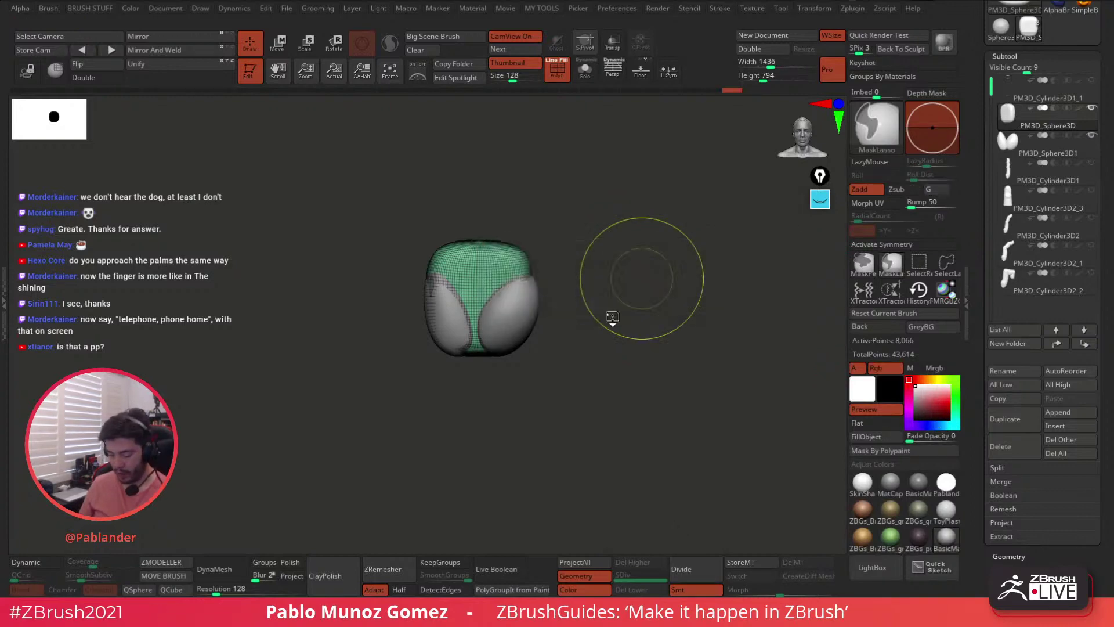
pyautogui.moveTo(616, 300)
pyautogui.mouseDown()
pyautogui.moveTo(650, 360)
pyautogui.moveTo(713, 353)
pyautogui.mouseUp()
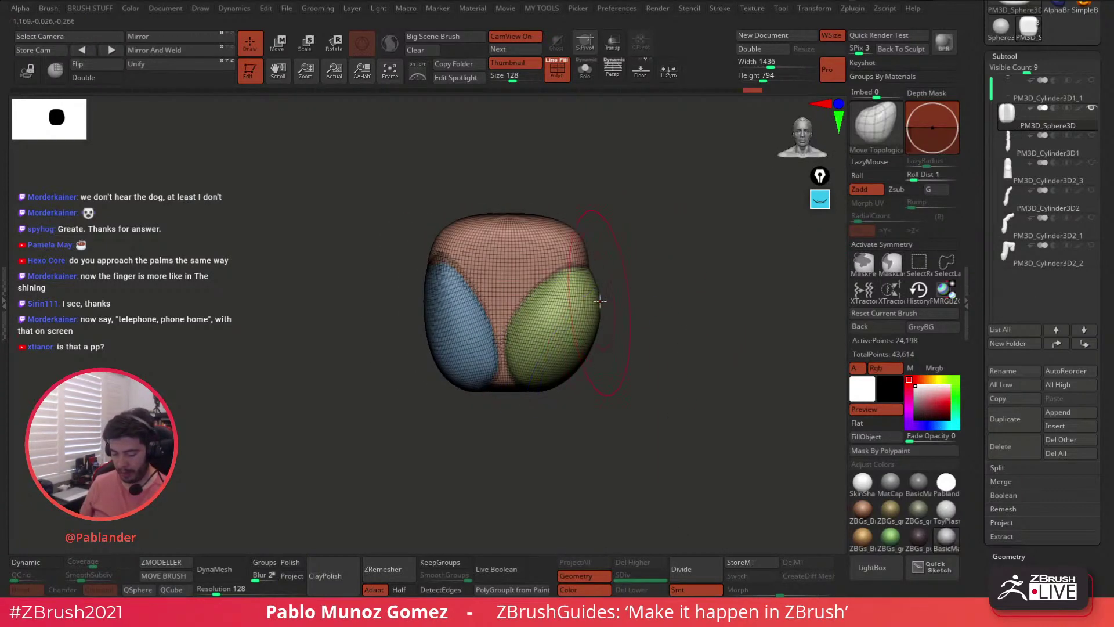
# - Make the five finger subtools visible together with the merged palm and view the whole set
pyautogui.moveTo(551, 235)
pyautogui.mouseDown()
pyautogui.moveTo(639, 241)
pyautogui.moveTo(664, 326)
pyautogui.moveTo(654, 305)
pyautogui.moveTo(651, 313)
pyautogui.mouseUp()
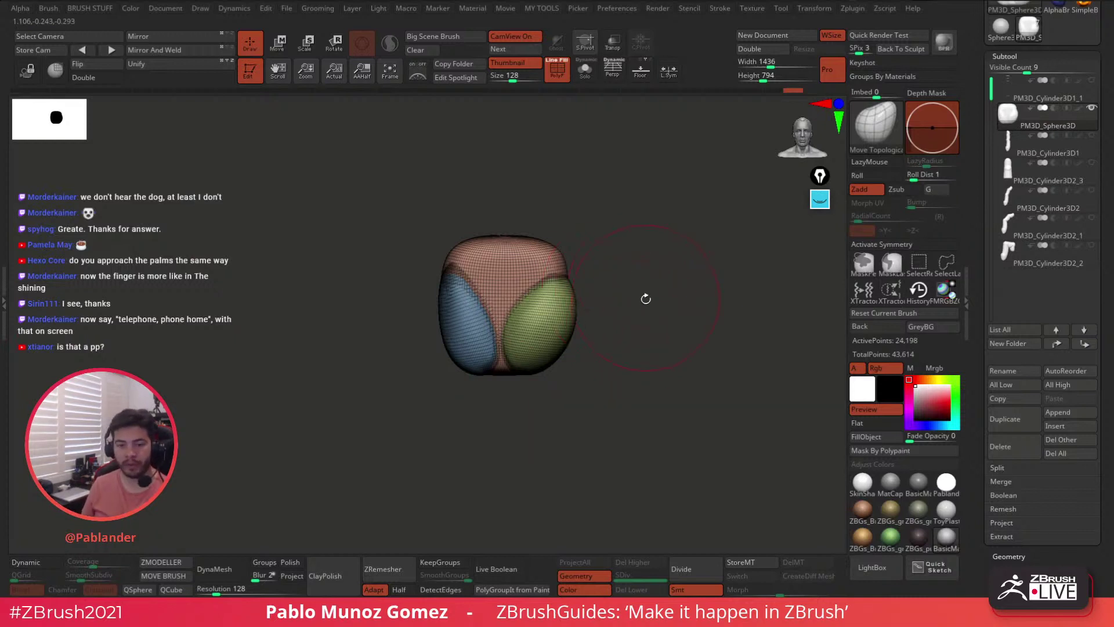
pyautogui.moveTo(595, 310); pyautogui.dragTo(611, 287)
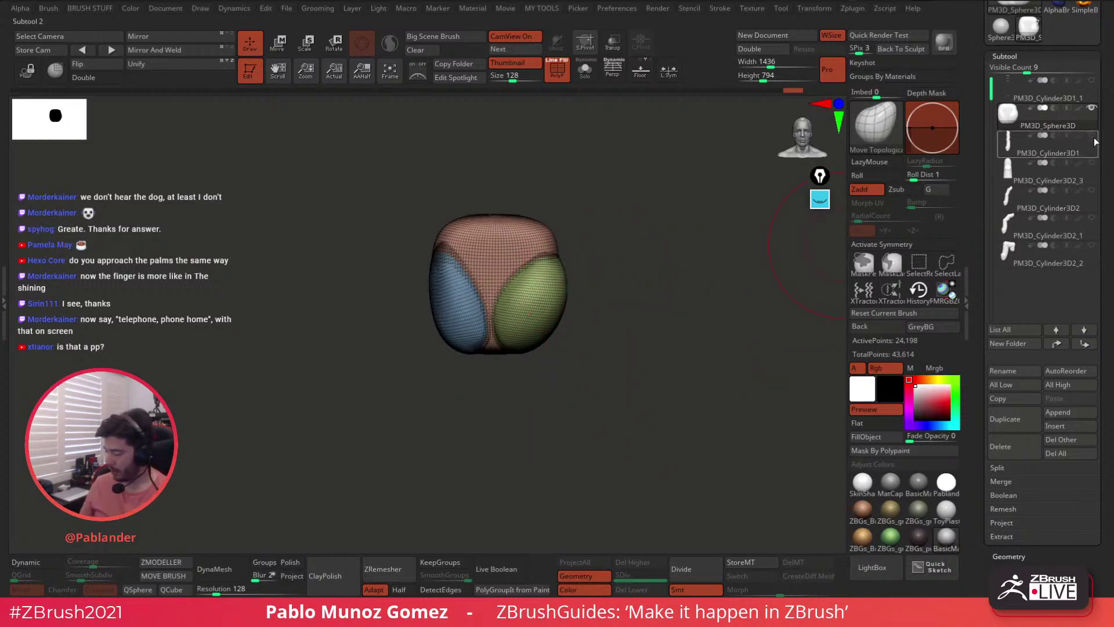
pyautogui.click(1091, 162)
pyautogui.click(1091, 217)
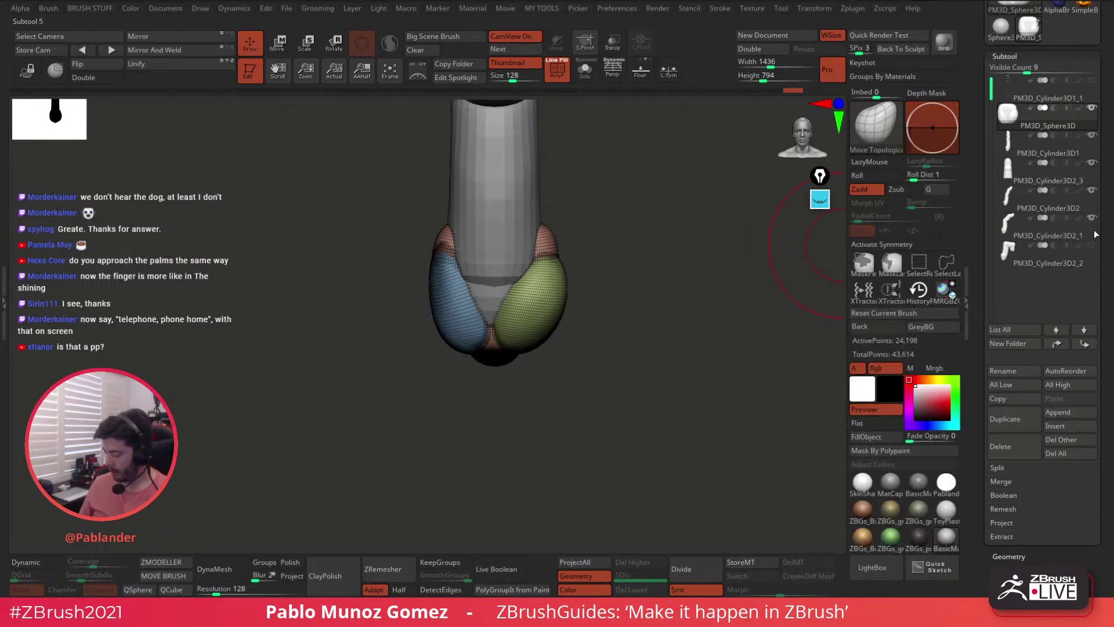
pyautogui.click(1091, 245)
pyautogui.moveTo(653, 360); pyautogui.dragTo(644, 300)
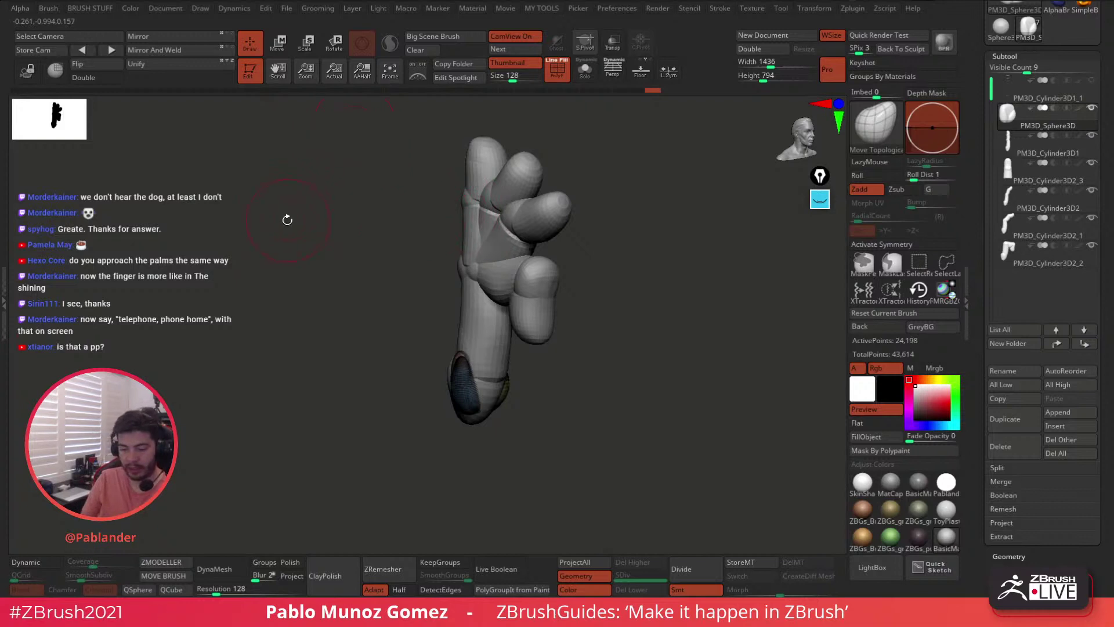
# - Go through the finger subtools down to PM3D_Cylinder3D2_2 and apply Unify to each to equalize their size
pyautogui.hotkey('alt', 'Down')
pyautogui.hotkey('alt', 'Down')
pyautogui.hotkey('alt', 'Down')
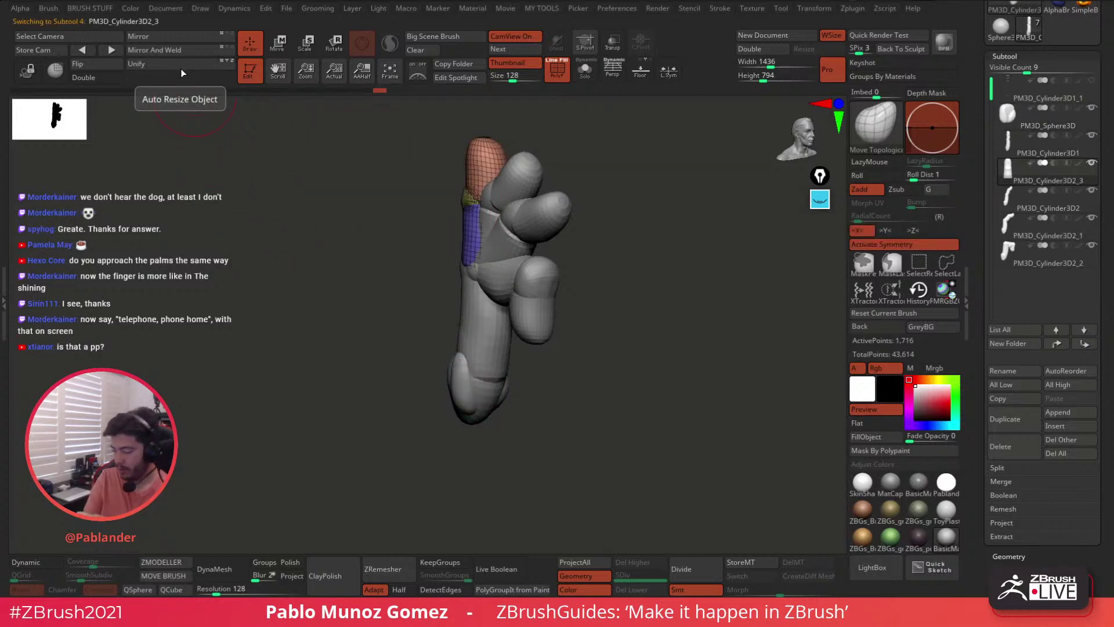
pyautogui.hotkey('alt', 'Down')
pyautogui.hotkey('alt', 'Down')
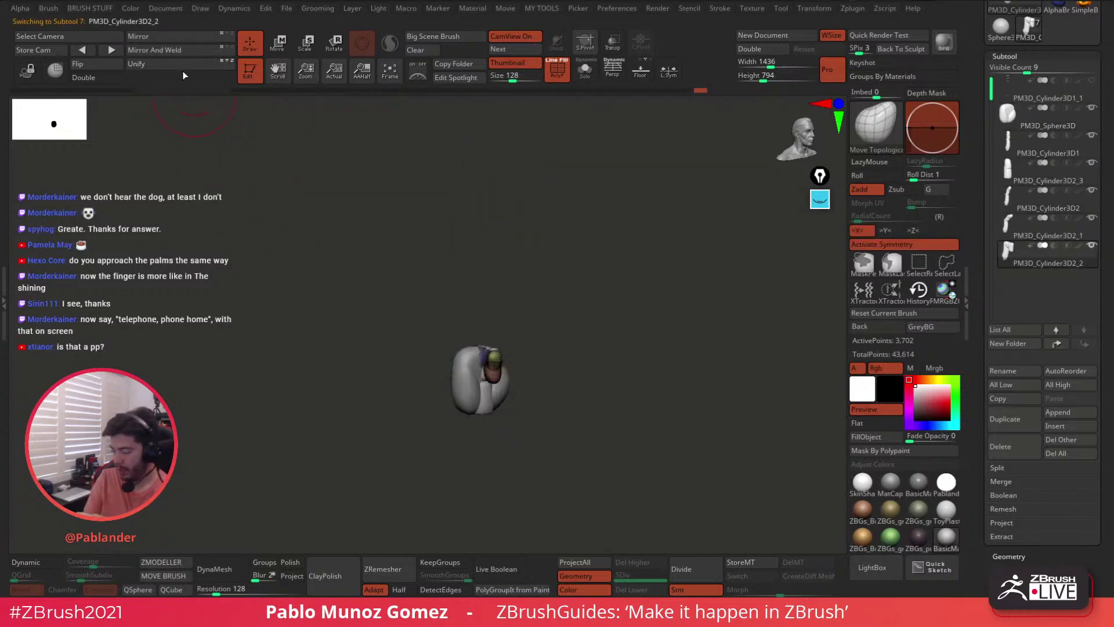
# - Select the merged palm PM3D_Sphere3D, unify its size like the fingers, and isolate it
pyautogui.moveTo(615, 297); pyautogui.dragTo(631, 349)
pyautogui.hotkey('alt', 'Up')
pyautogui.hotkey('alt', 'Up')
pyautogui.hotkey('alt', 'Up')
pyautogui.hotkey('alt', 'Up')
pyautogui.hotkey('alt', 'Up')
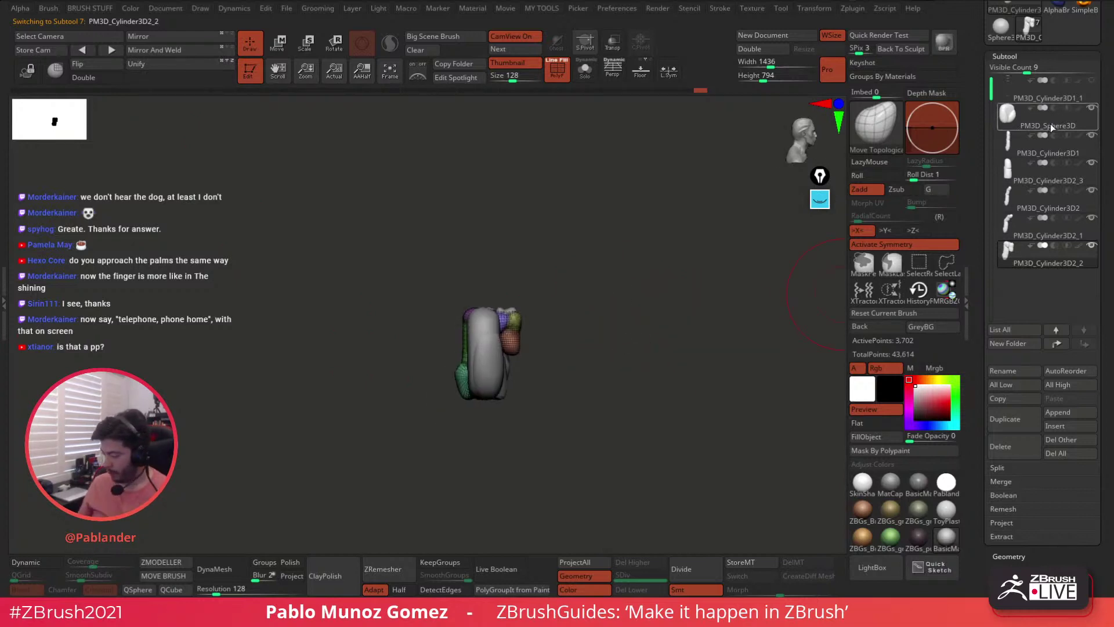
pyautogui.moveTo(693, 331); pyautogui.dragTo(667, 352)
pyautogui.hotkey('ctrl', 'shift', 's')
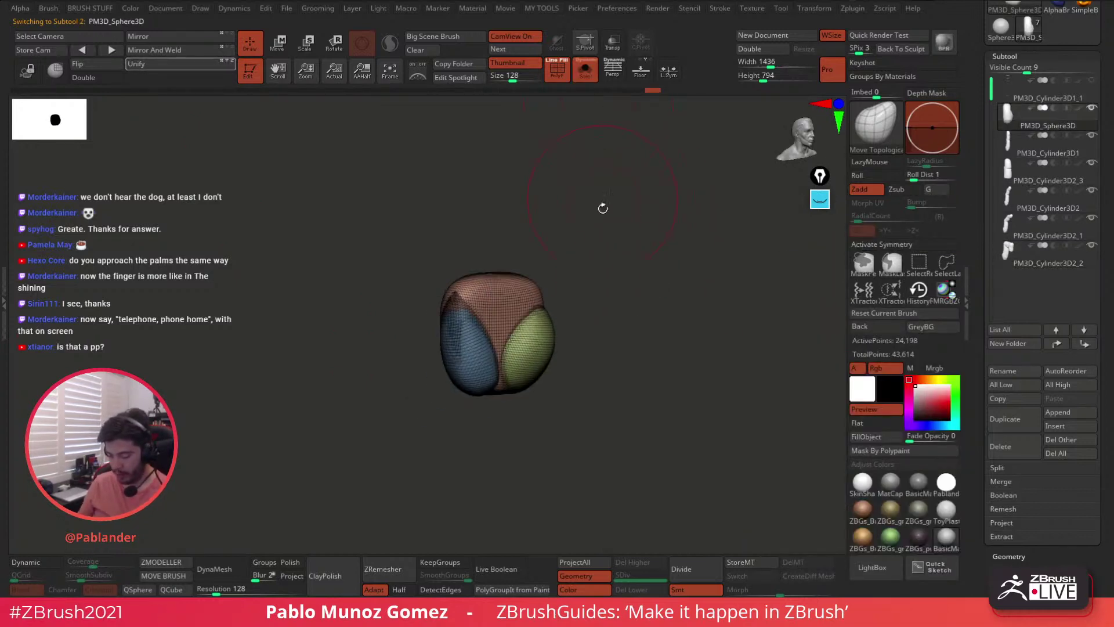
# - Rename the merged palm subtool PM3D_Sphere3D as PALM
pyautogui.moveTo(602, 206)
pyautogui.mouseDown()
pyautogui.moveTo(652, 316)
pyautogui.moveTo(664, 290)
pyautogui.moveTo(705, 277)
pyautogui.mouseUp()
pyautogui.press('space')
pyautogui.click(1024, 376)
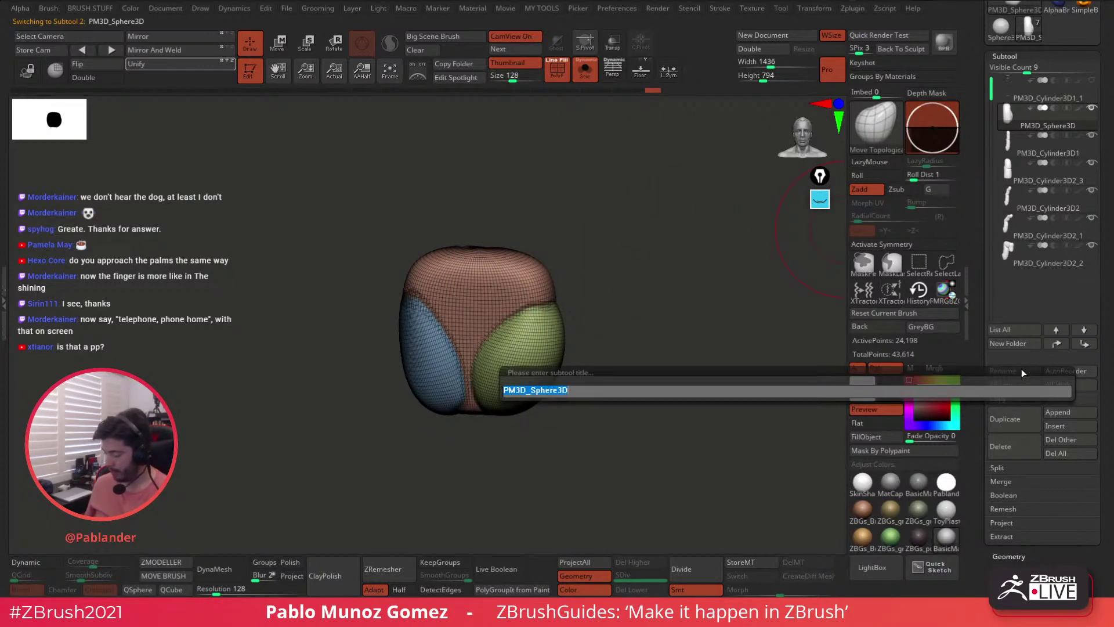
pyautogui.write('PA')
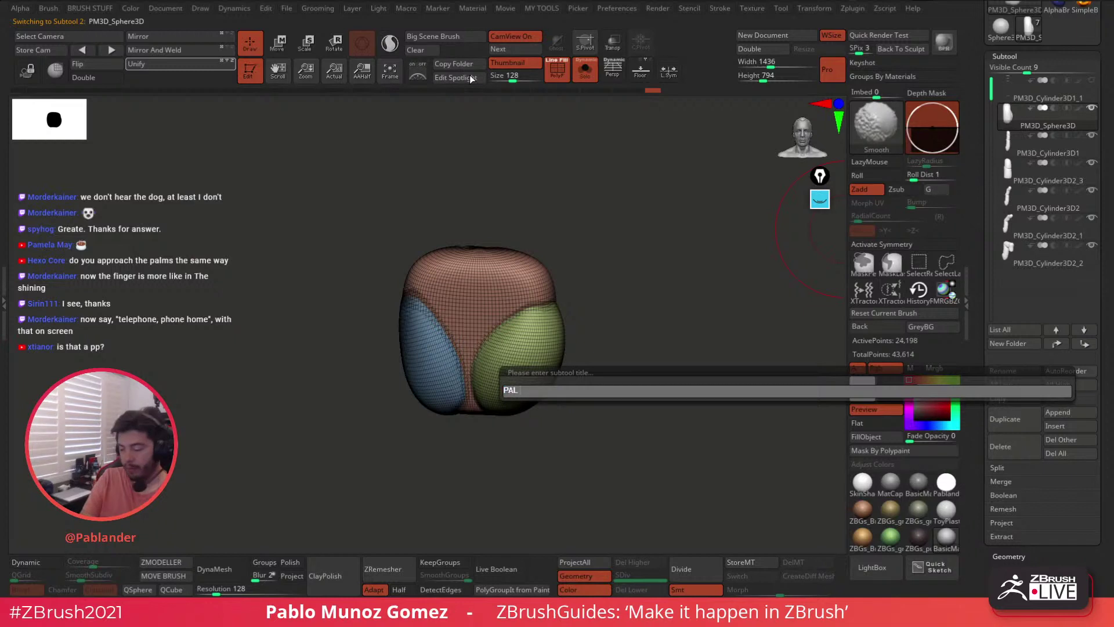
pyautogui.write('L')
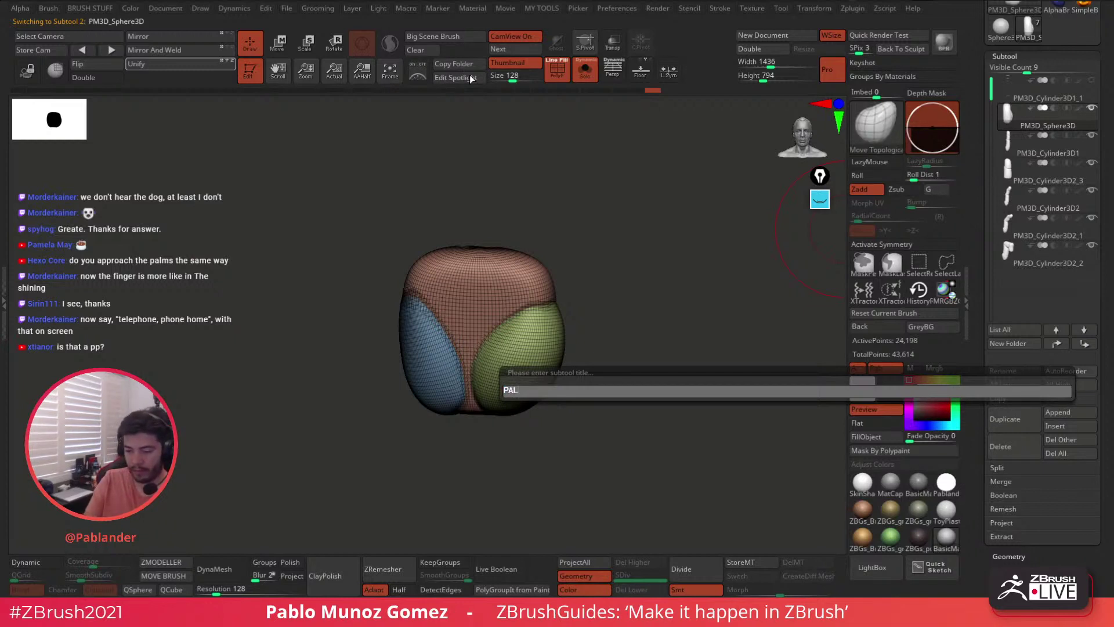
pyautogui.write('M')
pyautogui.press('Return')
# - Rename the straight finger subtool PM3D_Cylinder3D1 as Finger01
pyautogui.click(1063, 165)
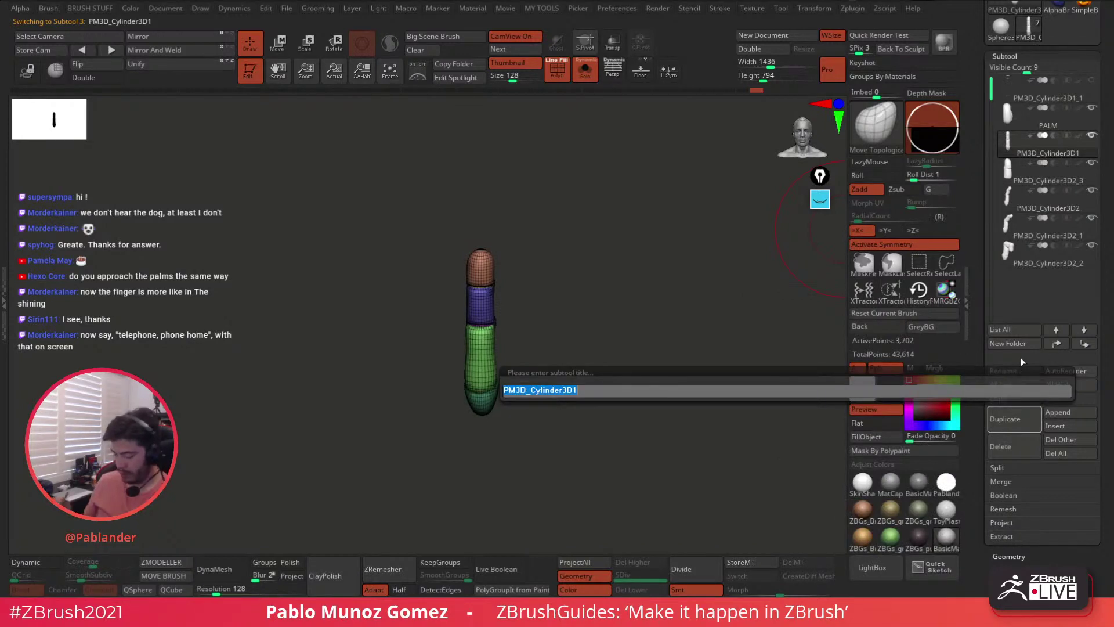
pyautogui.write('Fing')
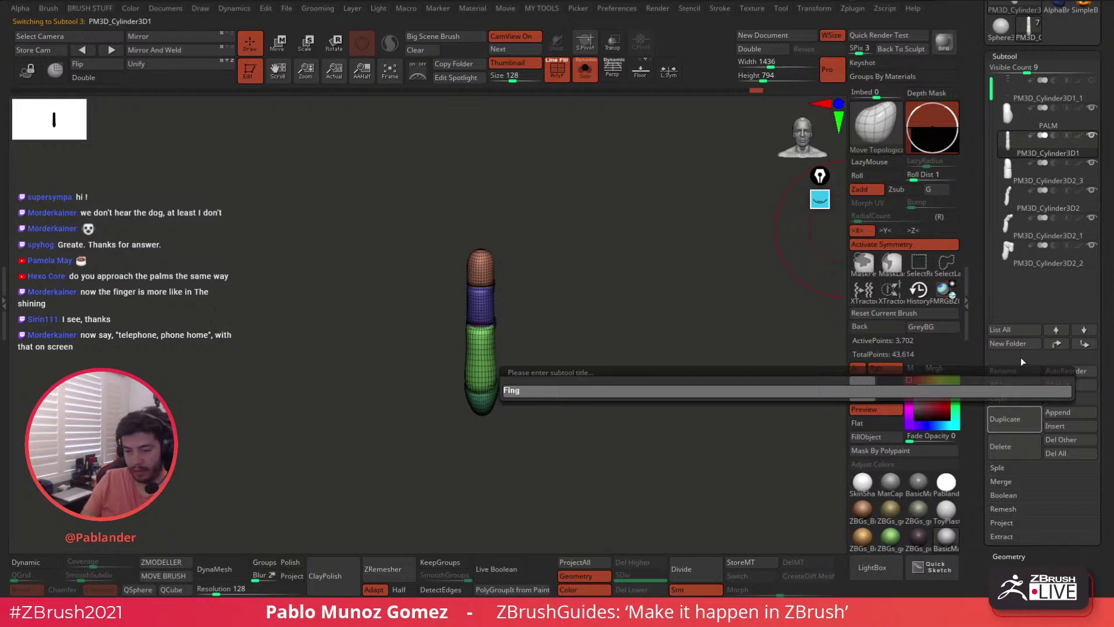
pyautogui.write('er01')
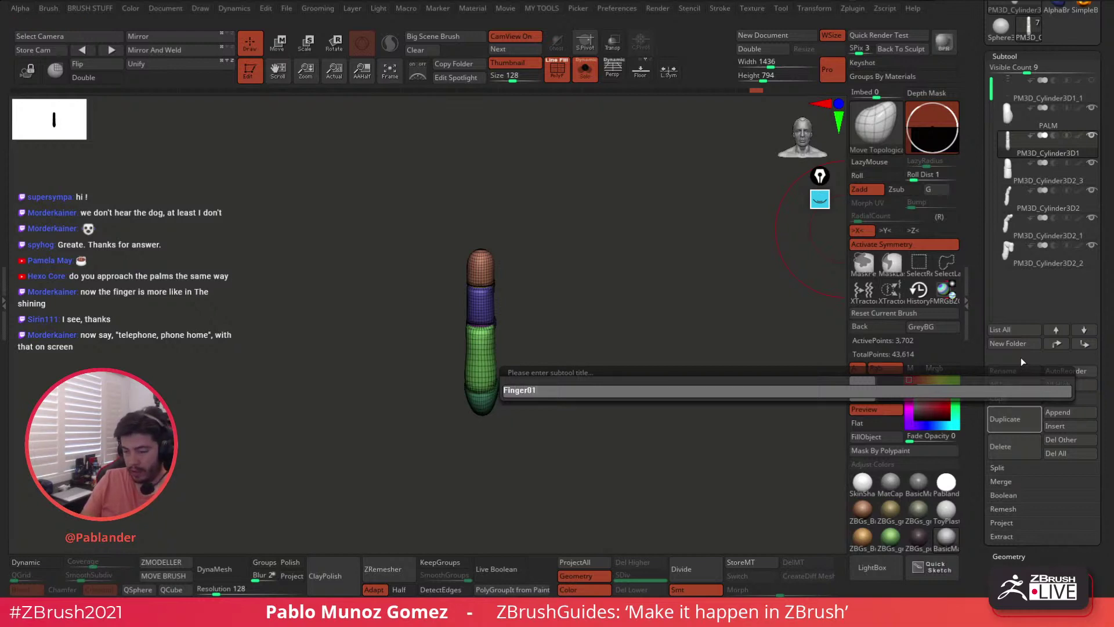
pyautogui.hotkey('ctrl', 'a')
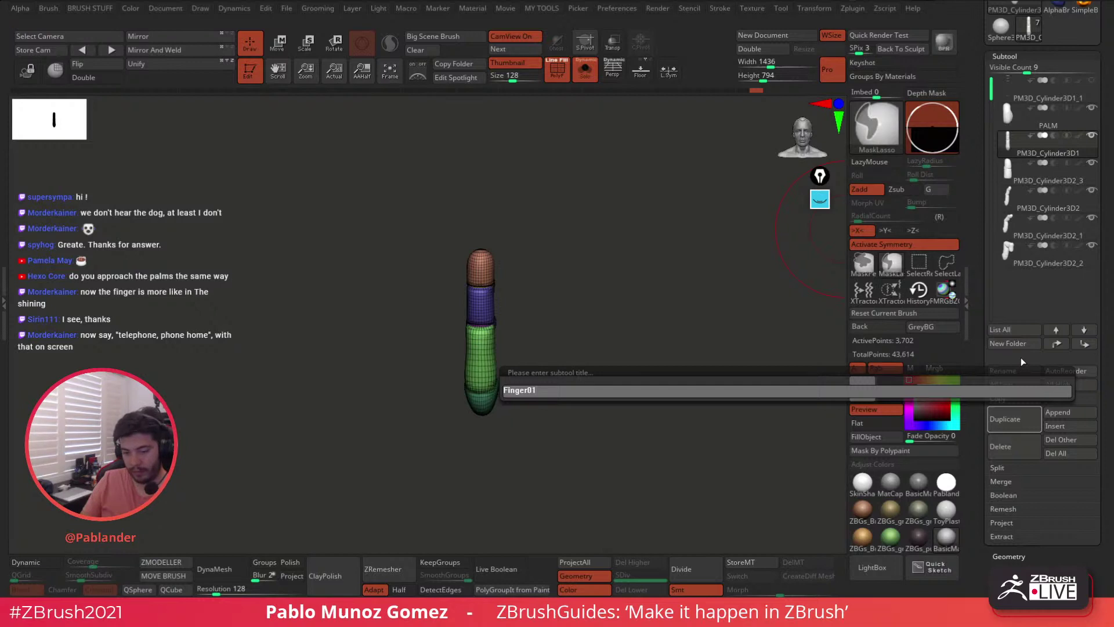
pyautogui.press('BackSpace')
pyautogui.press('Return')
# - Rename the short two-segment subtool PM3D_Cylinder3D2_3 as Finger02
pyautogui.click(1057, 175)
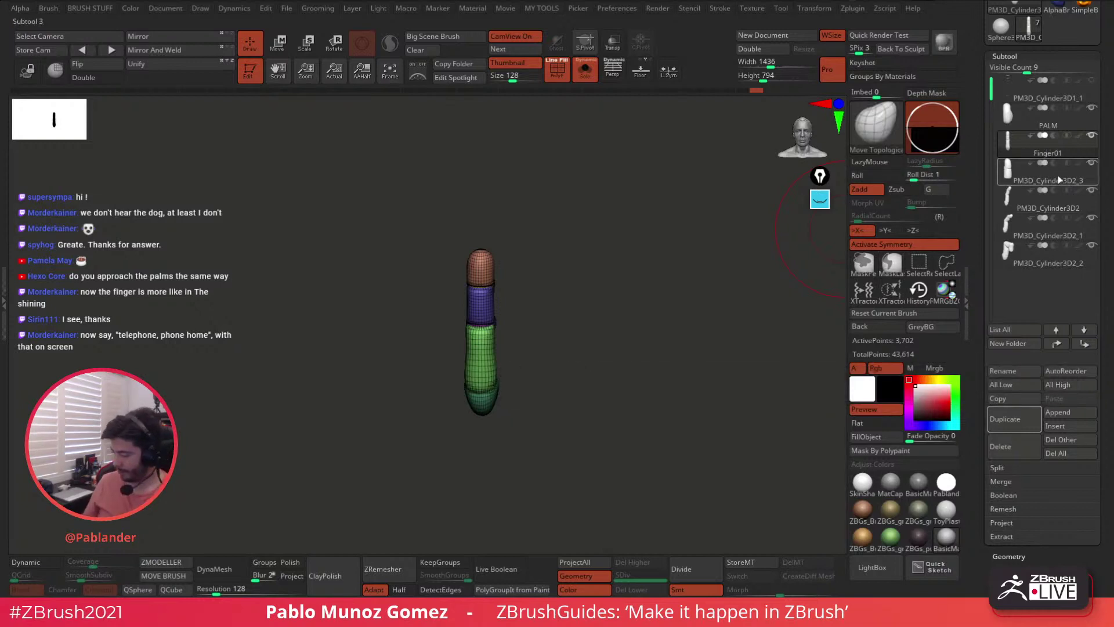
pyautogui.click(1025, 370)
pyautogui.hotkey('ctrl', 'a')
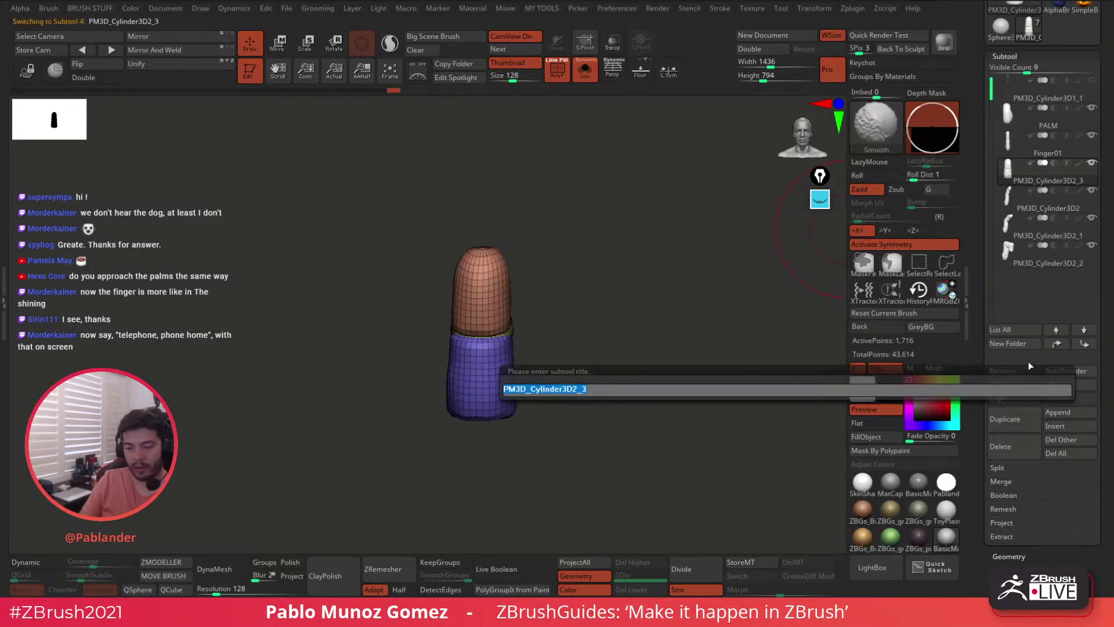
pyautogui.write('Finger02')
pyautogui.press('Return')
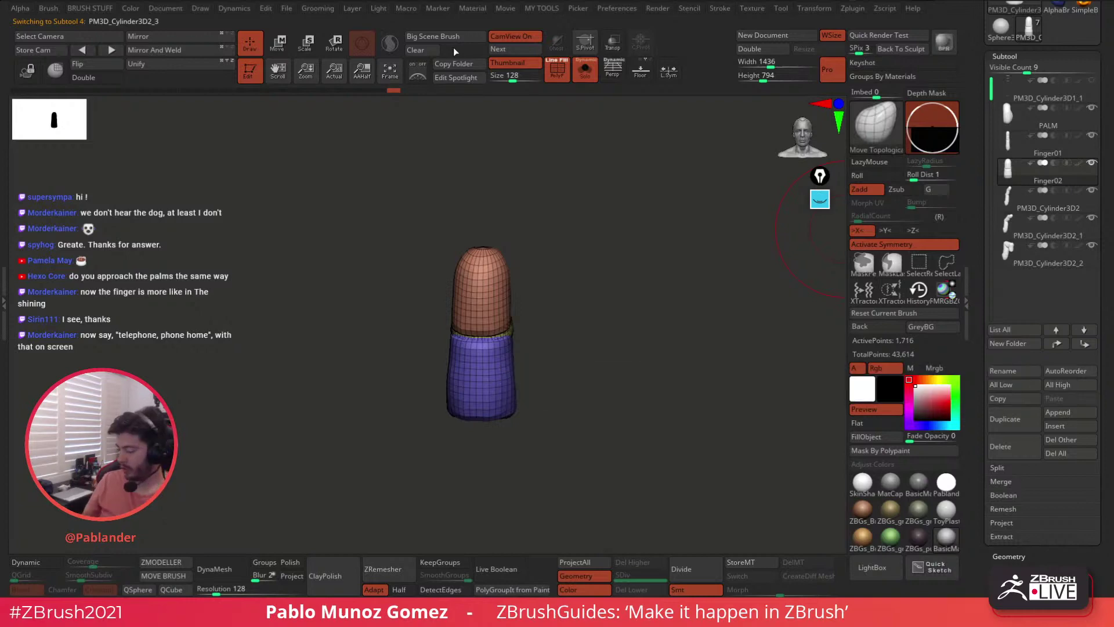
# - Move the short two-segment digit to the end of the subtool order and rename it Thumb
pyautogui.click(1042, 203)
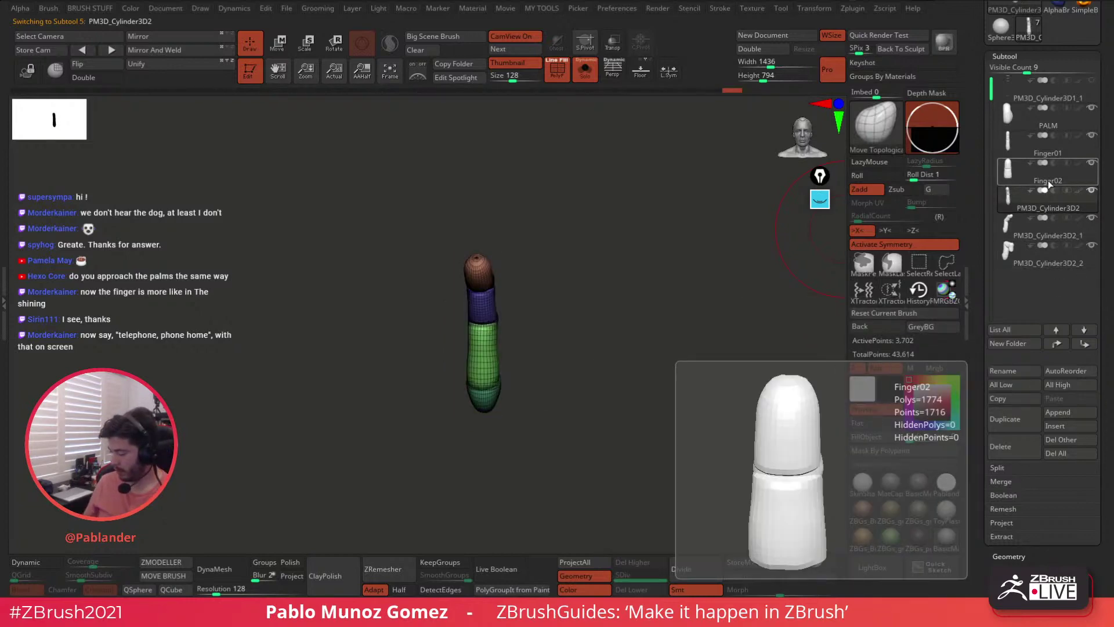
pyautogui.click(1048, 180)
pyautogui.moveTo(1044, 267); pyautogui.dragTo(1052, 269)
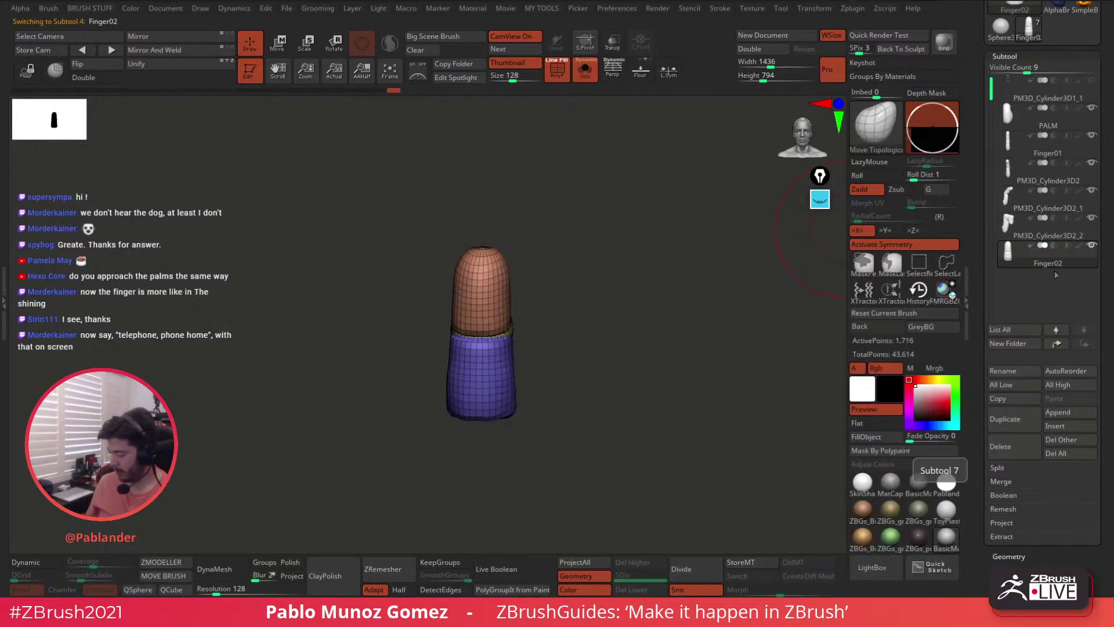
pyautogui.click(1019, 370)
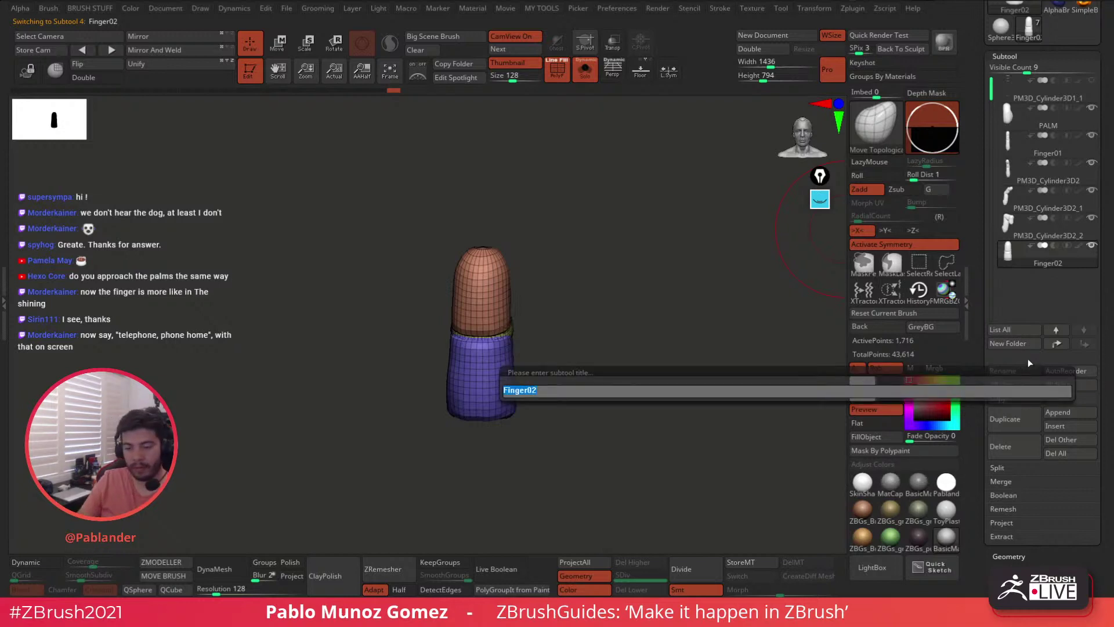
pyautogui.write('Thumb')
pyautogui.press('Return')
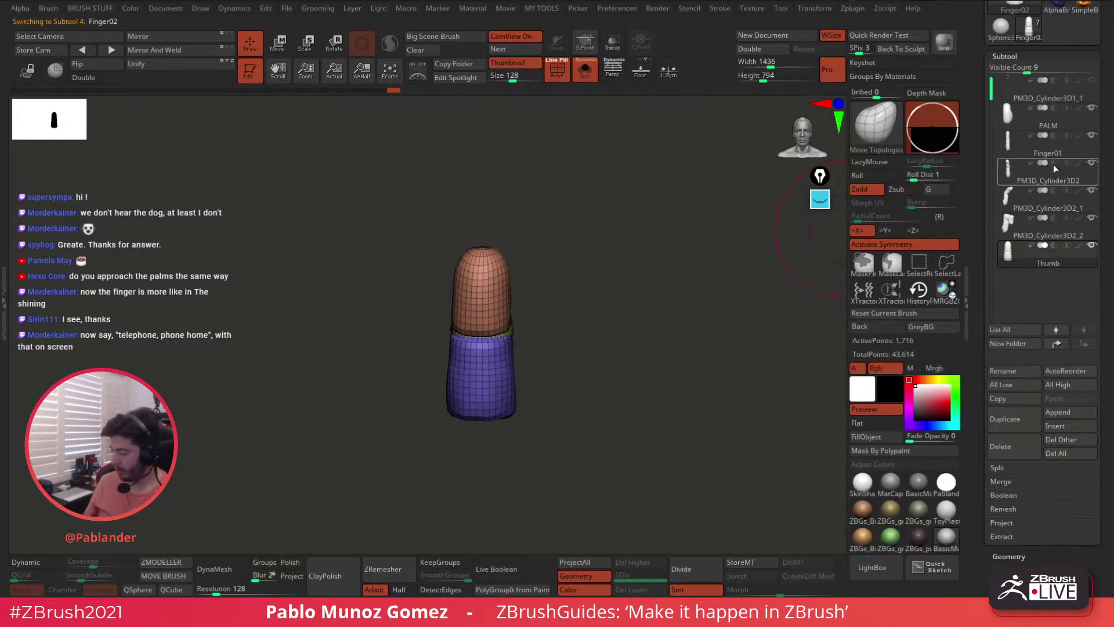
# - Rename the slightly bent finger subtool PM3D_Cylinder3D2 as Finger02
pyautogui.click(1053, 165)
pyautogui.click(1017, 369)
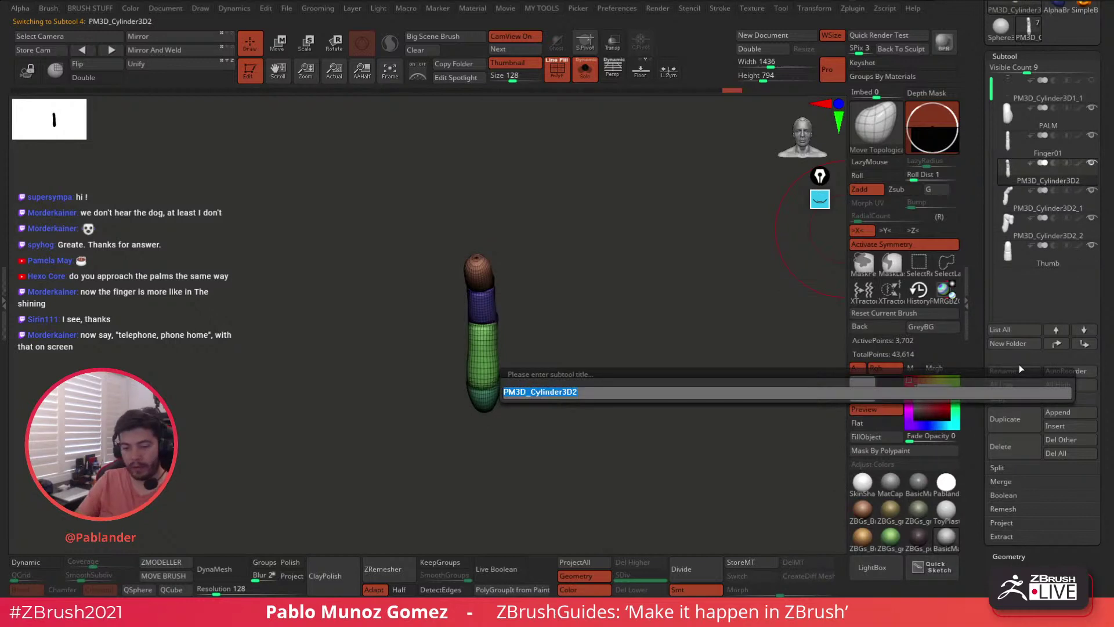
pyautogui.write('Finger')
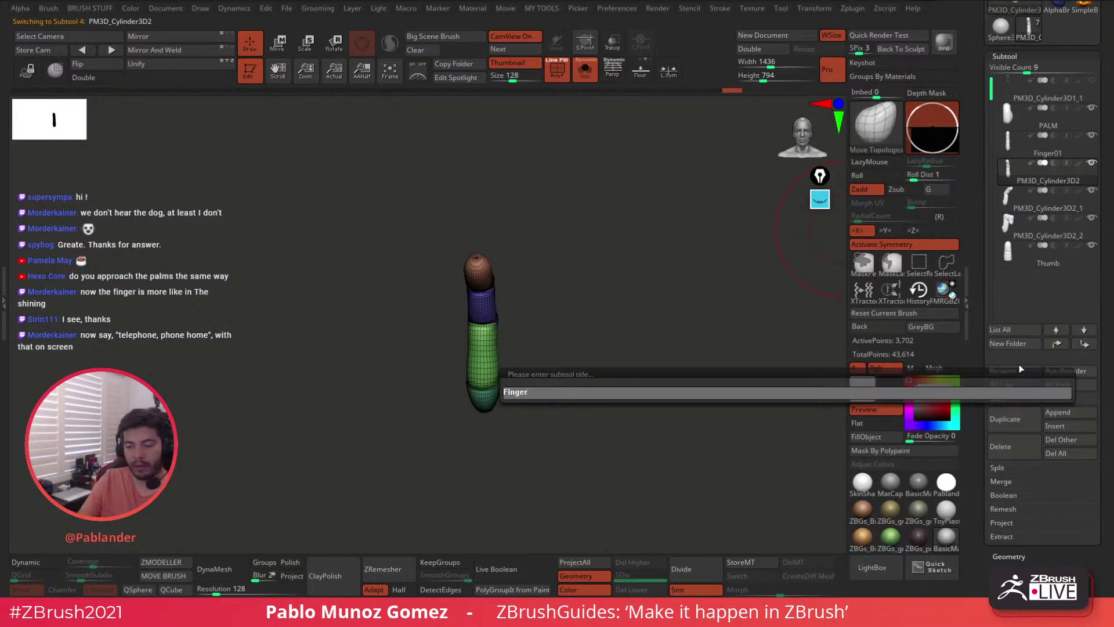
pyautogui.write('02')
pyautogui.press('Return')
# - Rename the more strongly bent finger subtool PM3D_Cylinder3D2_1 as Finger03
pyautogui.click(1055, 208)
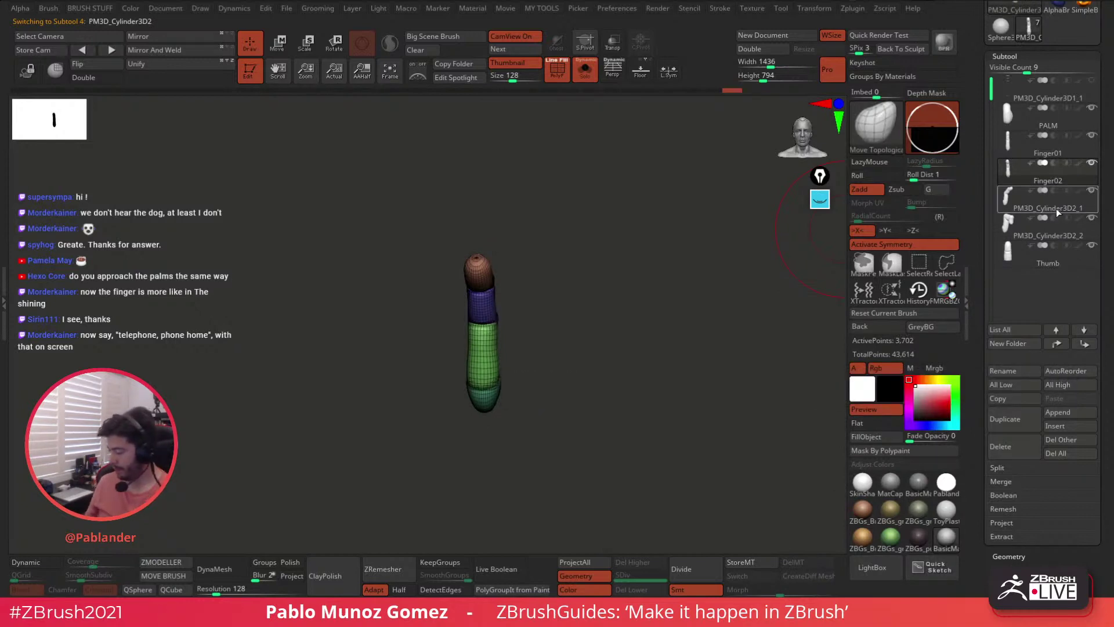
pyautogui.click(1021, 370)
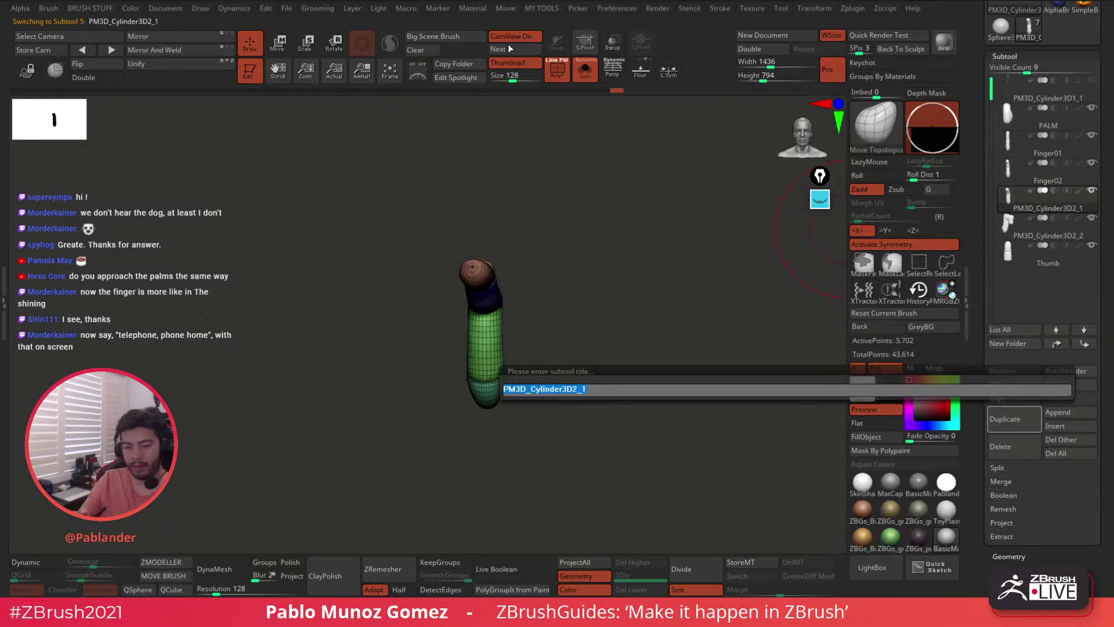
pyautogui.write('Finger03')
pyautogui.press('Return')
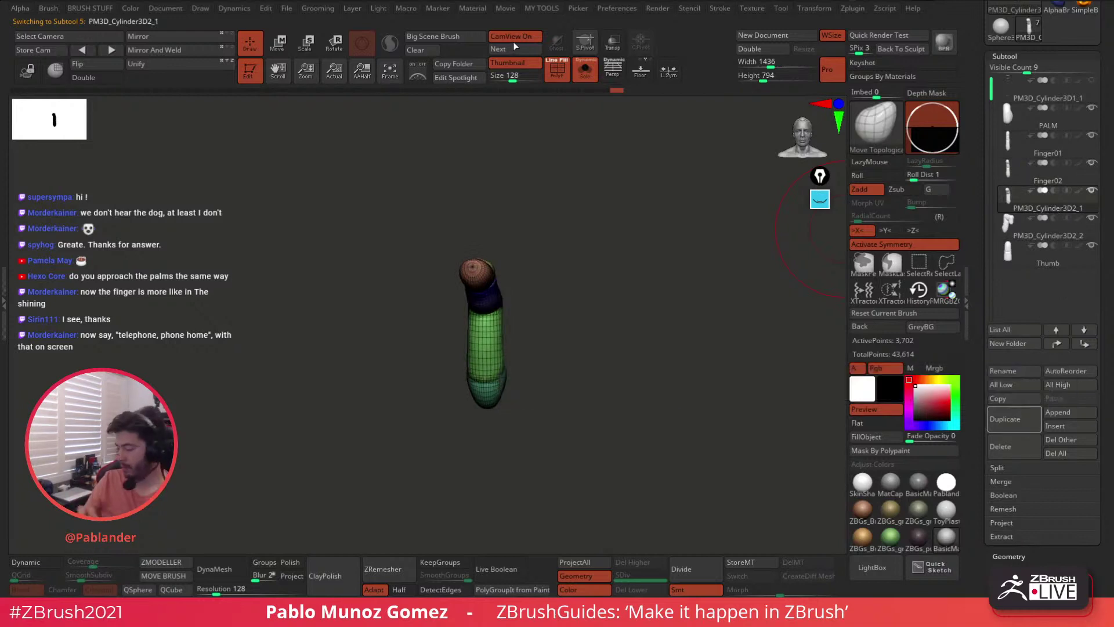
# - Rename the fully curled finger subtool PM3D_Cylinder3D2_2 as Finger04
pyautogui.click(1065, 224)
pyautogui.click(1022, 370)
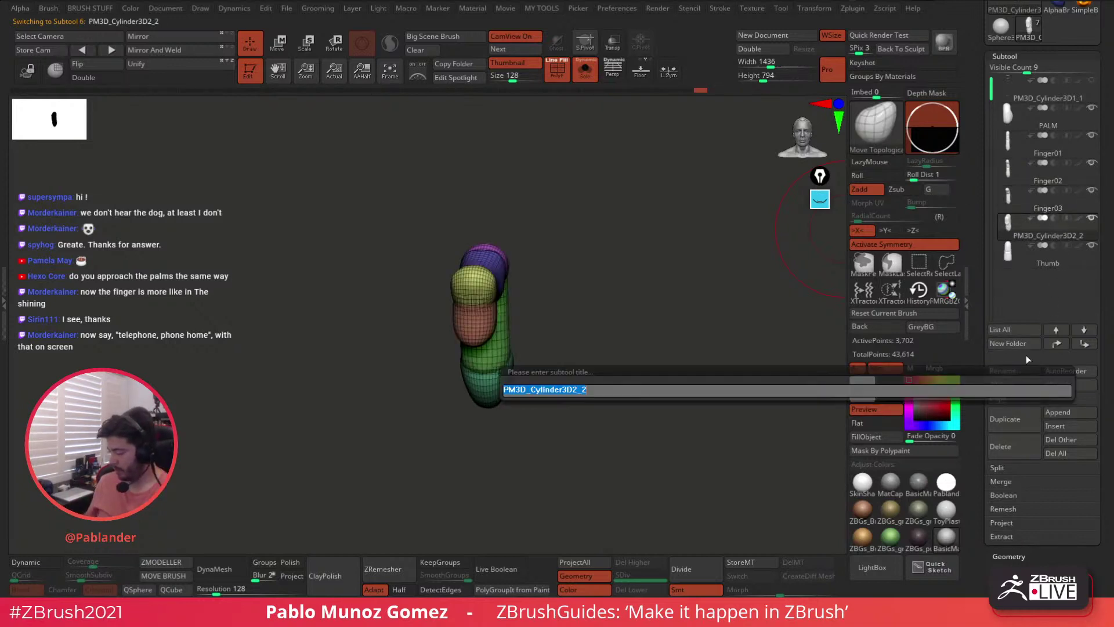
pyautogui.write('Finger')
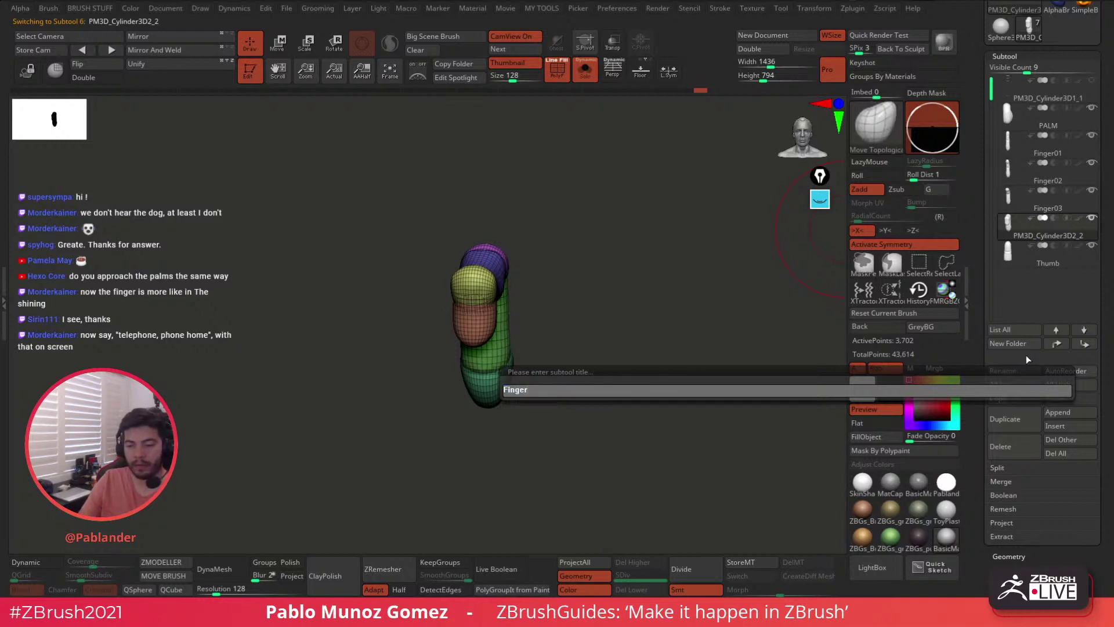
pyautogui.write('04')
pyautogui.press('Return')
# - Turn off isolation to show the palm and all the fingers together, and view the overlapping parts from directly above
pyautogui.moveTo(715, 326); pyautogui.dragTo(651, 341)
pyautogui.click(584, 70)
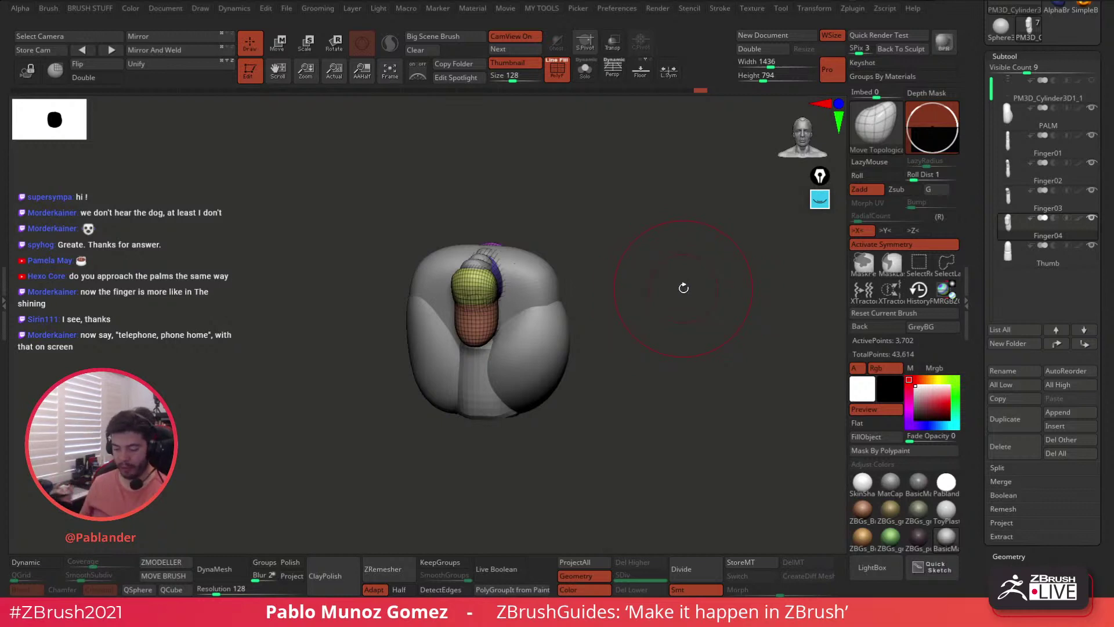
pyautogui.moveTo(628, 307); pyautogui.dragTo(618, 329)
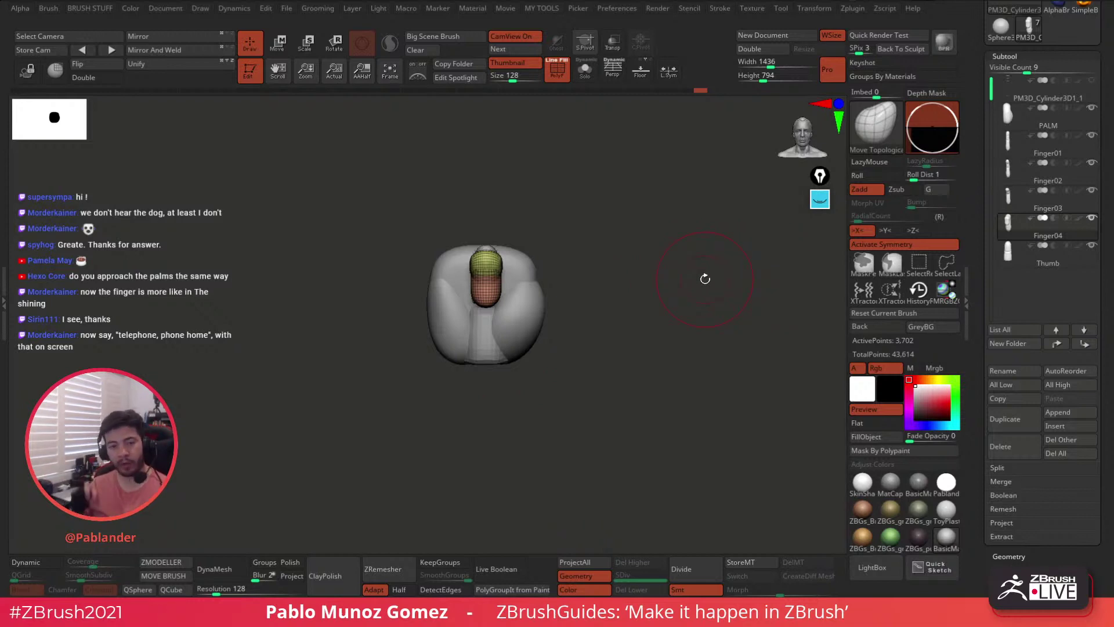
pyautogui.moveTo(621, 201); pyautogui.dragTo(605, 221)
pyautogui.click(584, 70)
pyautogui.moveTo(552, 176); pyautogui.dragTo(590, 174)
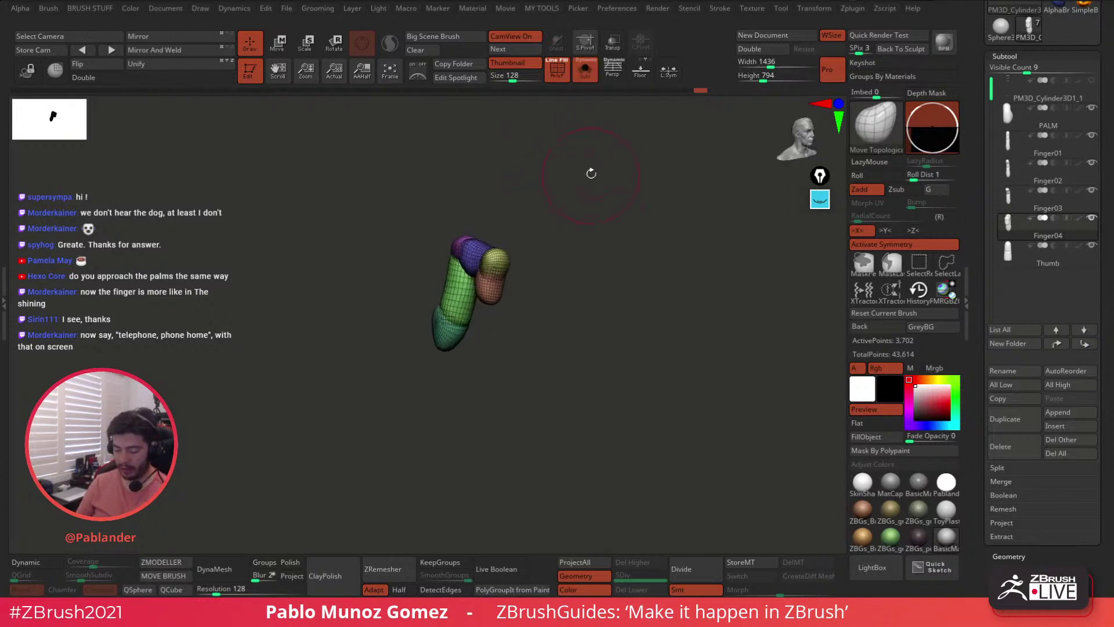
pyautogui.click(585, 71)
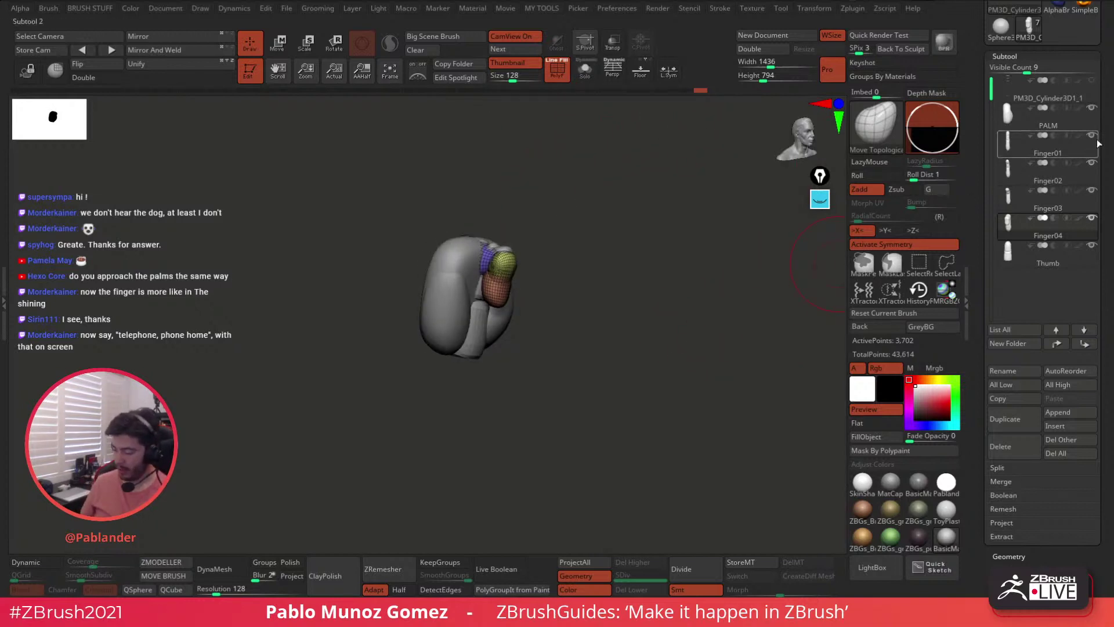
pyautogui.moveTo(541, 254); pyautogui.dragTo(614, 291)
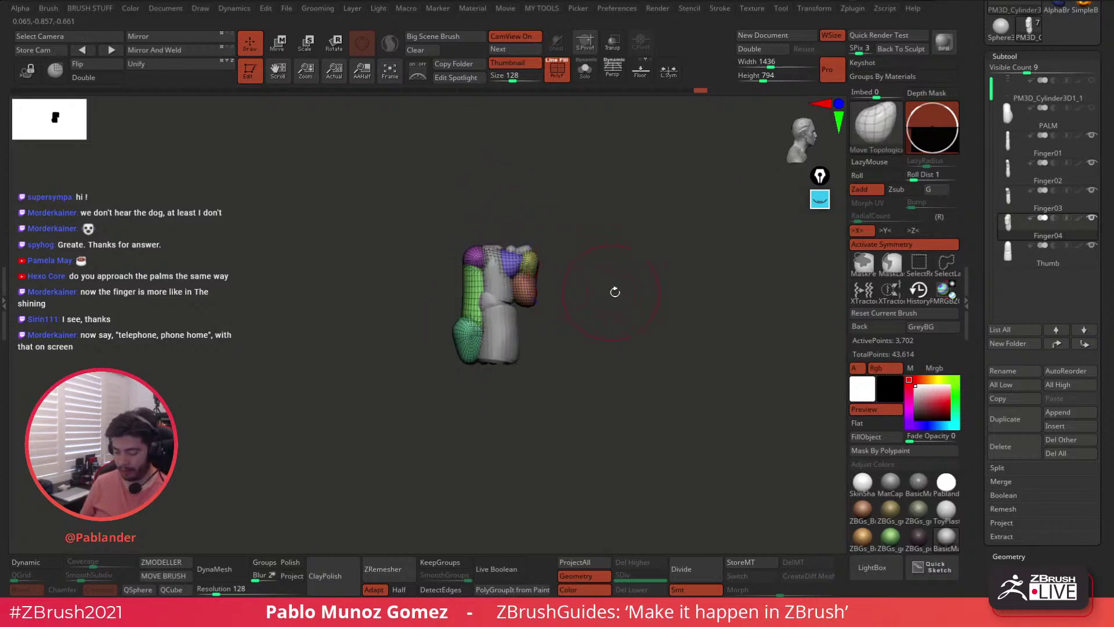
pyautogui.moveTo(660, 246); pyautogui.dragTo(612, 264)
pyautogui.moveTo(607, 224)
pyautogui.keyDown('alt'); pyautogui.mouseDown()
pyautogui.moveTo(629, 307)
pyautogui.moveTo(648, 283)
pyautogui.mouseUp(); pyautogui.keyUp('alt')
pyautogui.click(1060, 120)
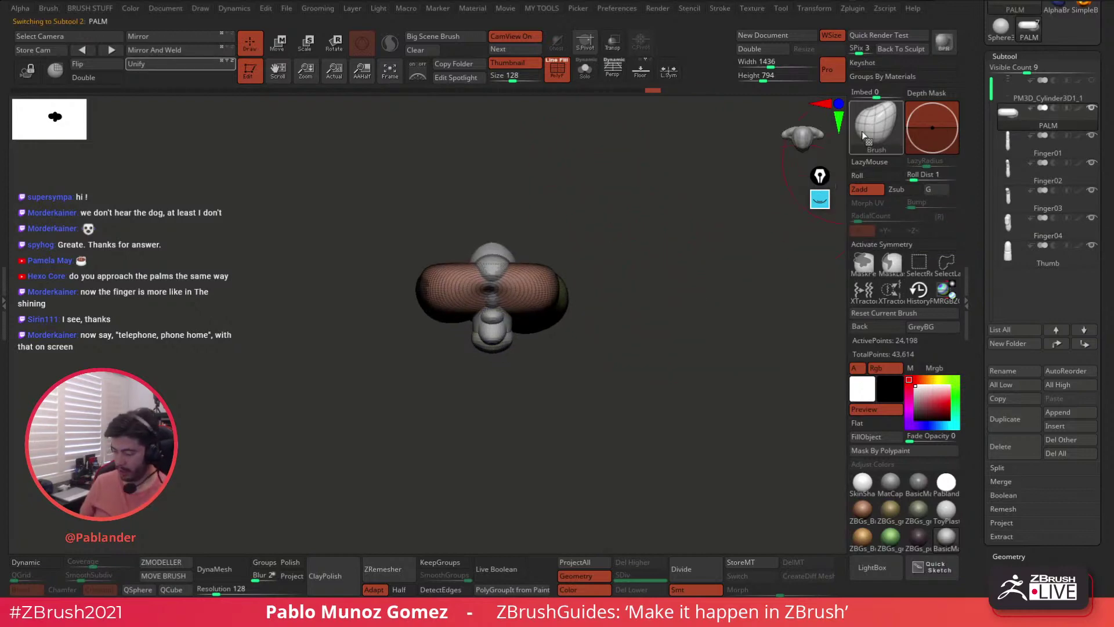
pyautogui.click(877, 123)
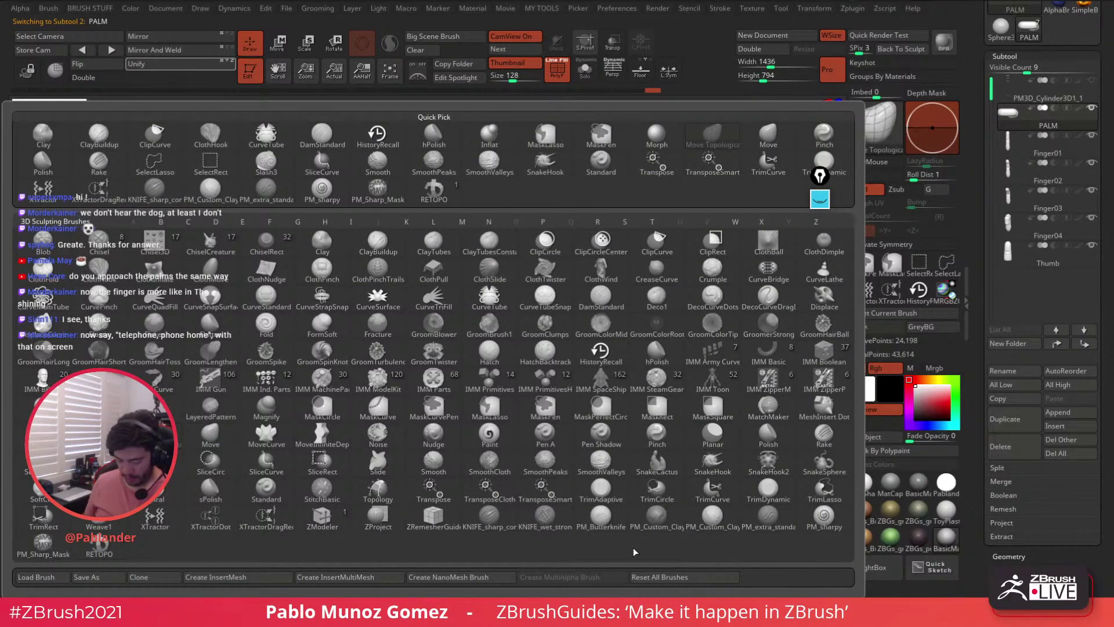
pyautogui.click(355, 574)
# - Rename the thin bar subtool PM3D_Cylinder3D1_1 as proportion
pyautogui.click(1076, 97)
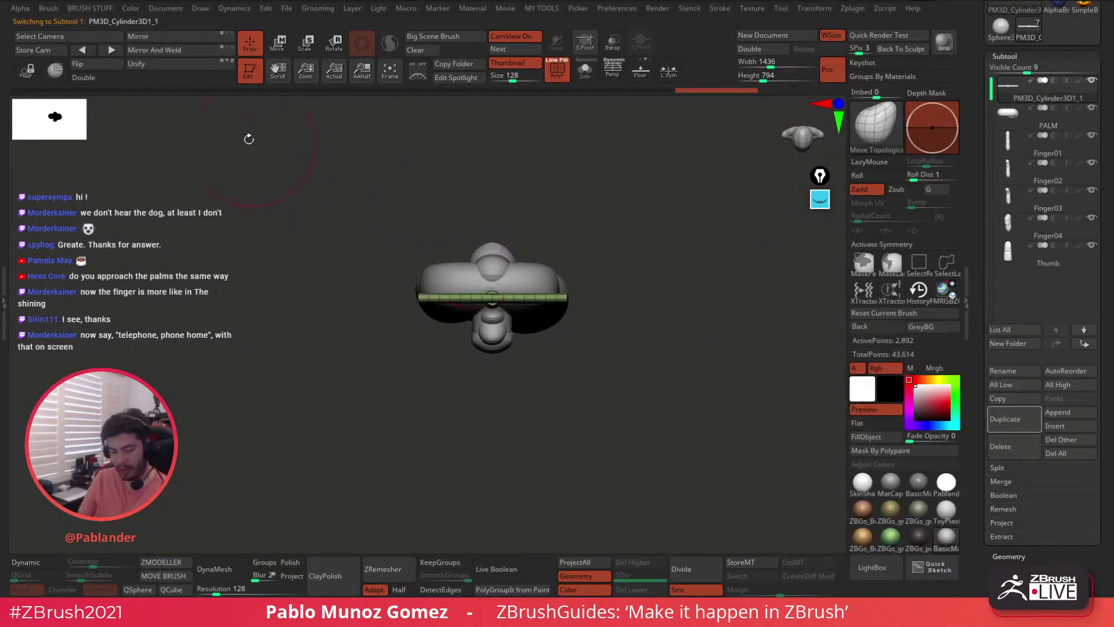
pyautogui.click(1022, 371)
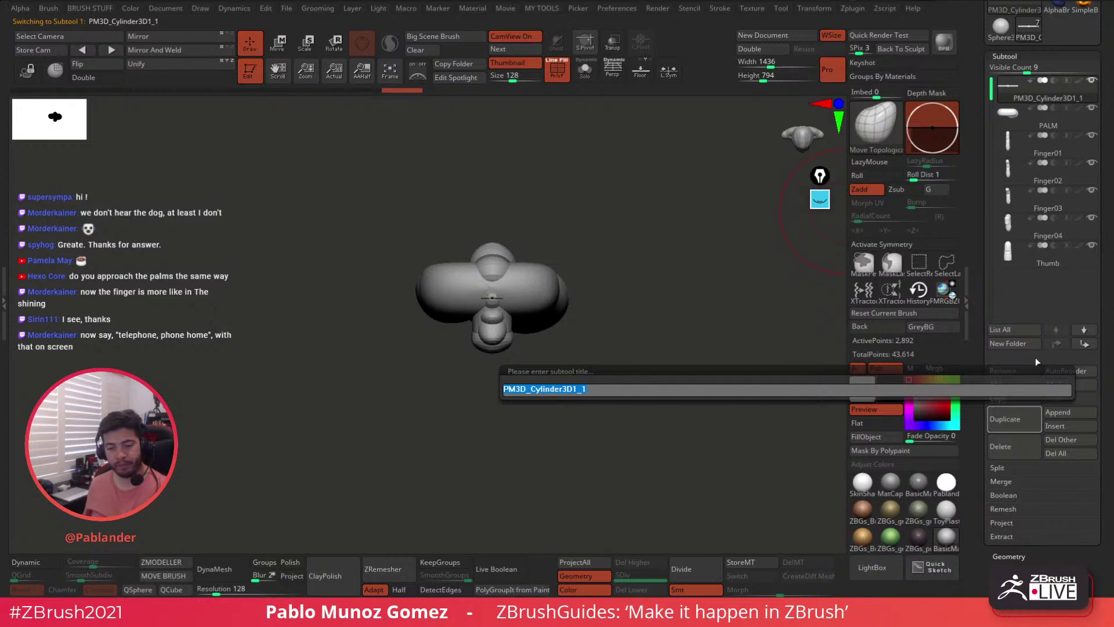
pyautogui.write('portion')
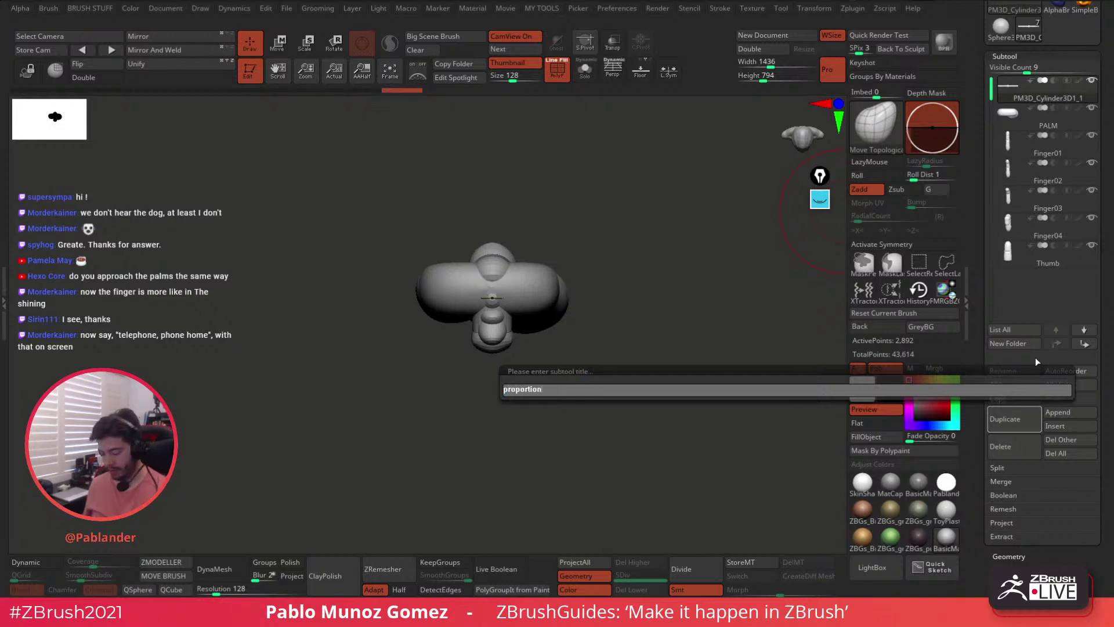
pyautogui.press('Return')
# - Select the PALM subtool and create an InsertMultiMesh brush from all the hand subtools
pyautogui.click(1033, 116)
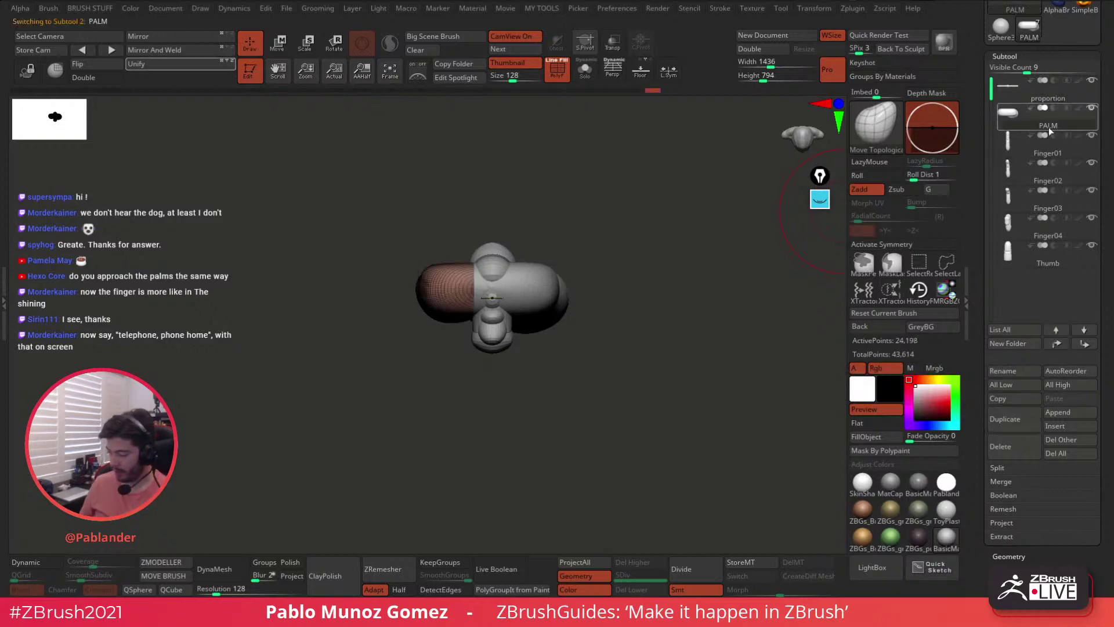
pyautogui.click(878, 123)
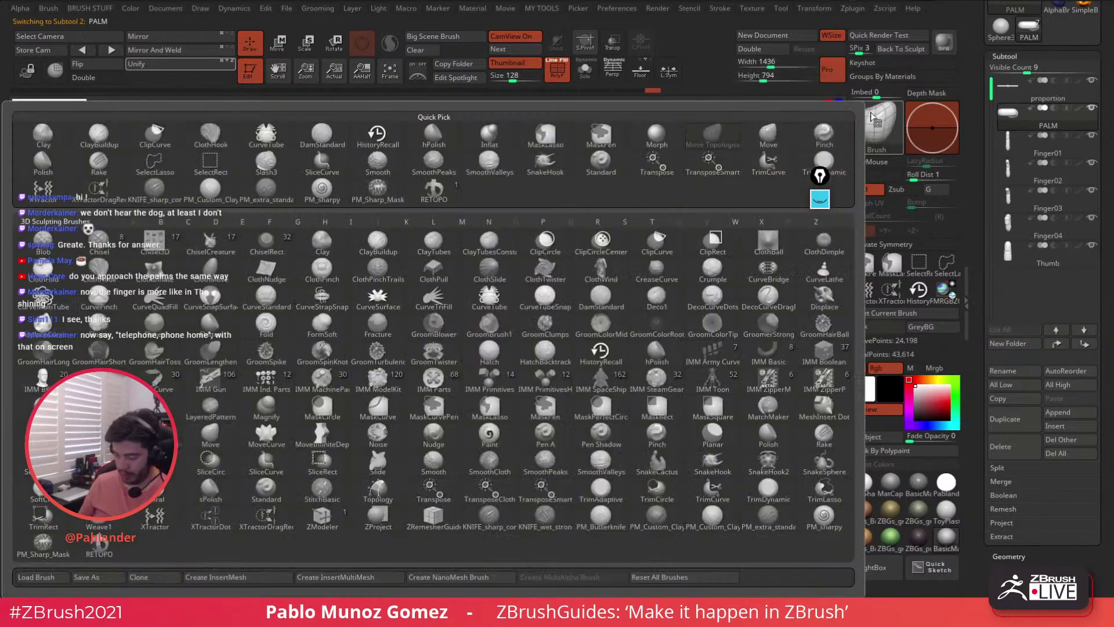
pyautogui.click(364, 579)
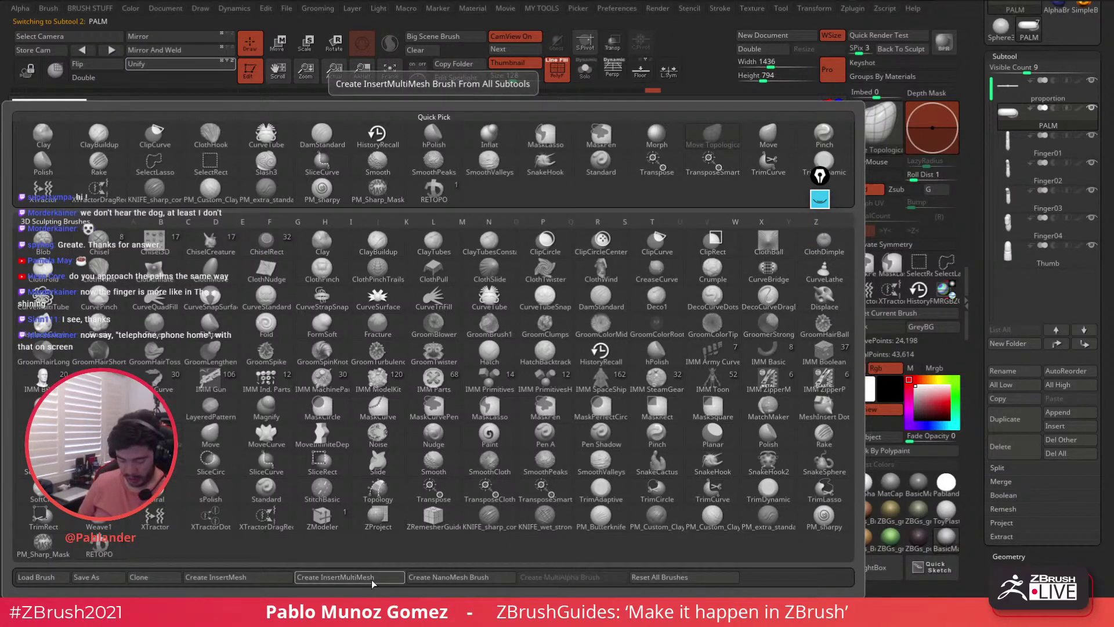
pyautogui.click(364, 579)
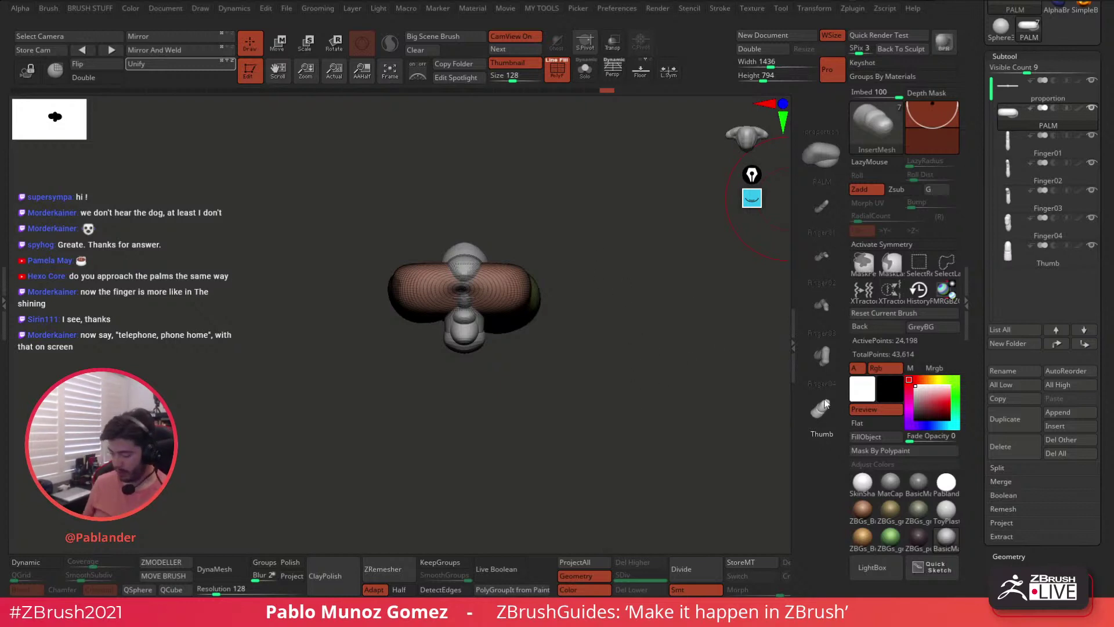
# - Switch from the hand model to the bearded character tool pm3d_cylinder3d1 and view it from the front
pyautogui.moveTo(616, 326)
pyautogui.mouseDown()
pyautogui.moveTo(606, 392)
pyautogui.moveTo(590, 301)
pyautogui.moveTo(606, 317)
pyautogui.mouseUp()
pyautogui.moveTo(698, 279); pyautogui.dragTo(660, 301)
pyautogui.moveTo(978, 79); pyautogui.dragTo(979, 150)
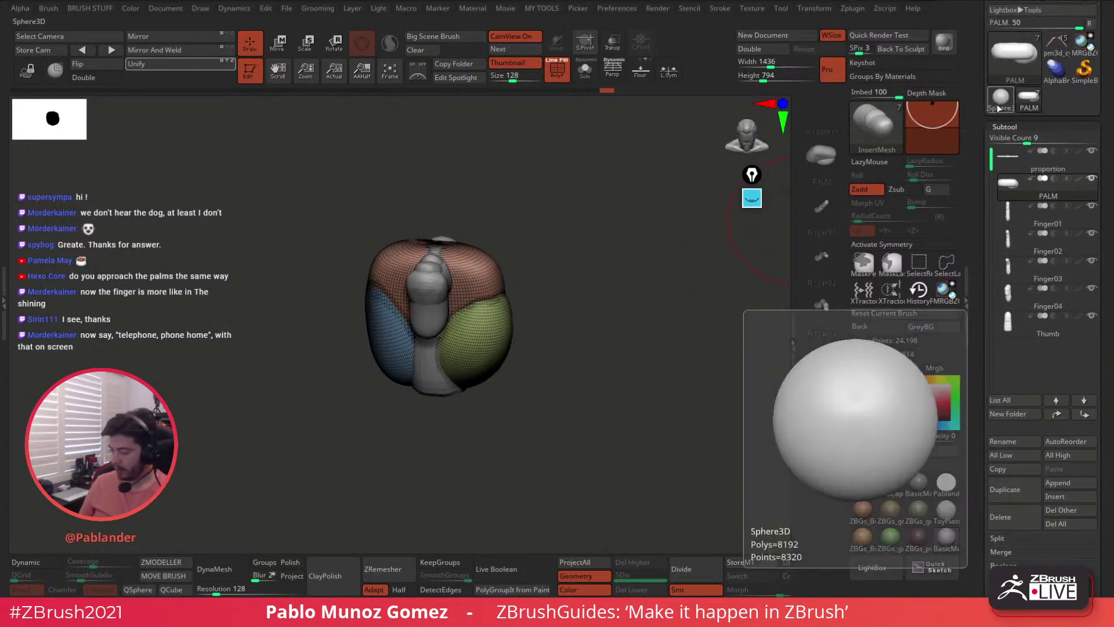
pyautogui.click(1001, 108)
pyautogui.click(1053, 49)
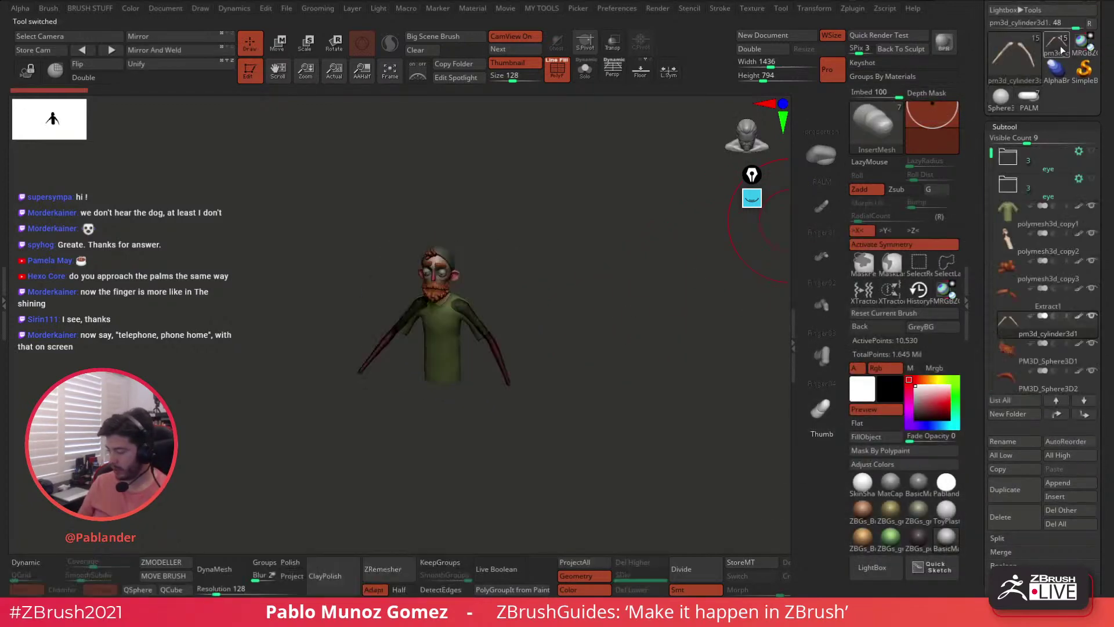
pyautogui.moveTo(543, 348); pyautogui.dragTo(597, 287)
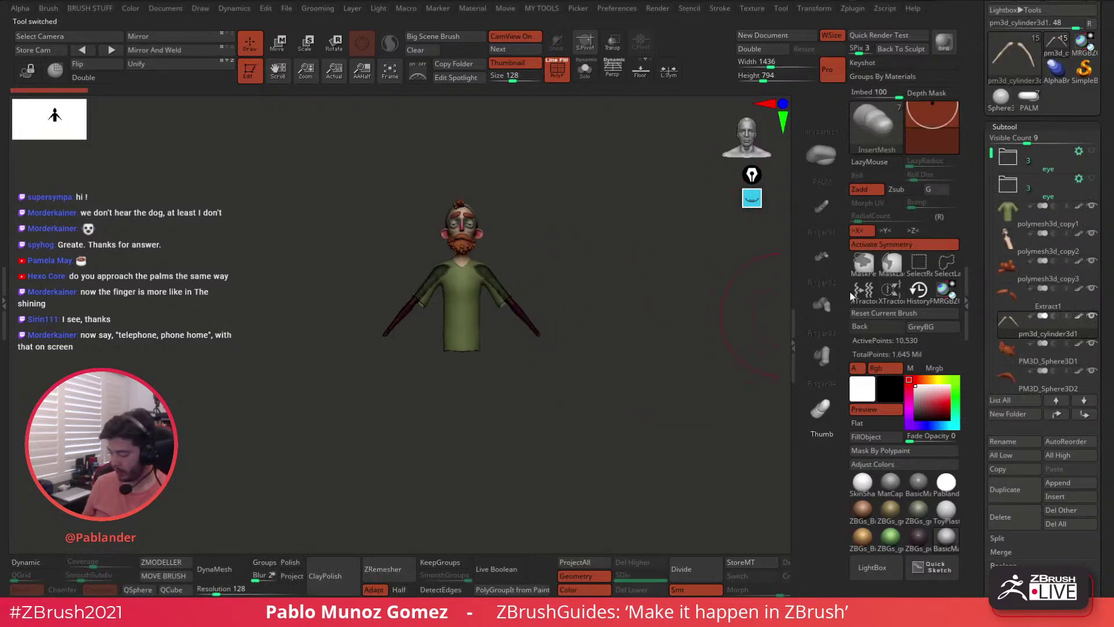
# - Move the arms subtool pm3d_cylinder3d1 to the end of the subtool list, below PM3D_Sphere3D_2
pyautogui.moveTo(1008, 185)
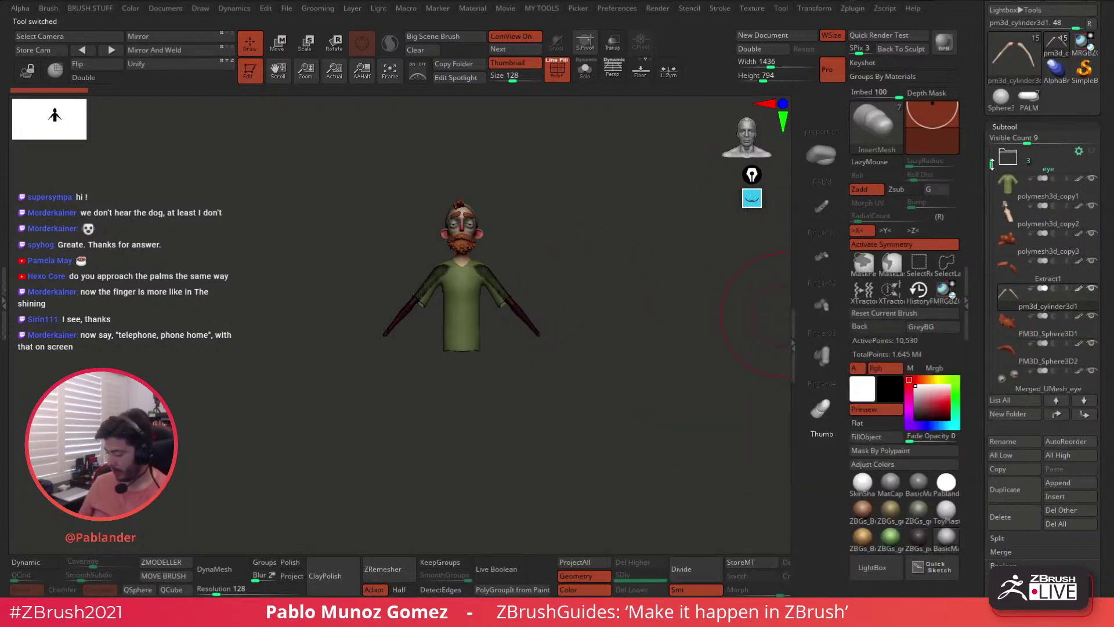
pyautogui.scroll(-4, 1049, 248)
pyautogui.moveTo(1049, 250); pyautogui.dragTo(1048, 330)
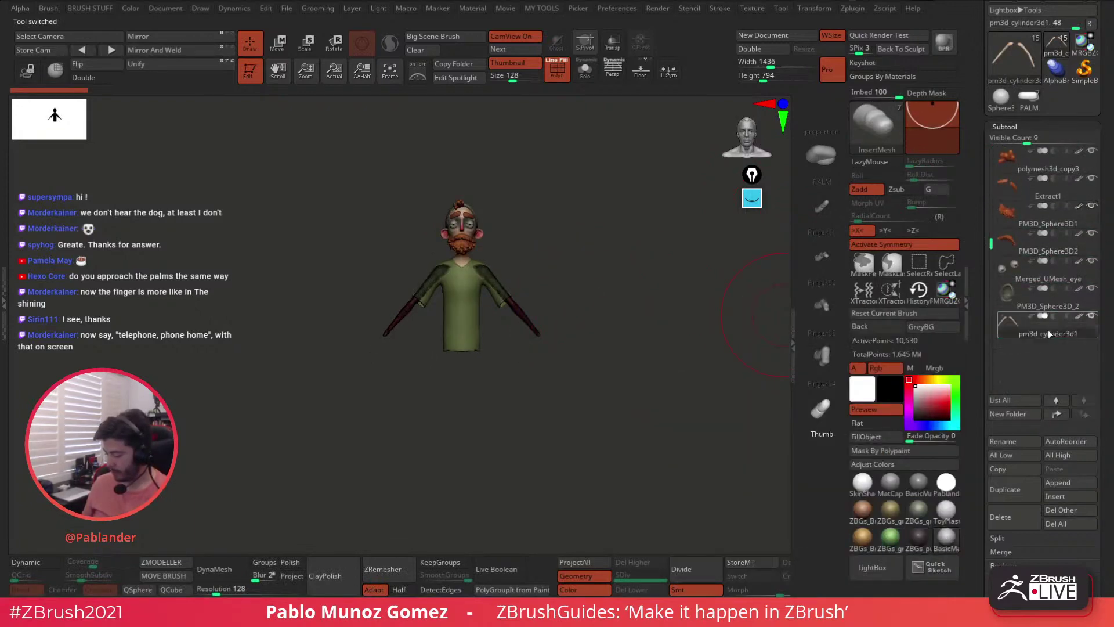
# - Insert the PALM mesh from the new hand brush at the wrist end of the character's arm
pyautogui.keyDown('alt'); pyautogui.moveTo(600, 346); pyautogui.dragTo(621, 253); pyautogui.keyUp('alt')
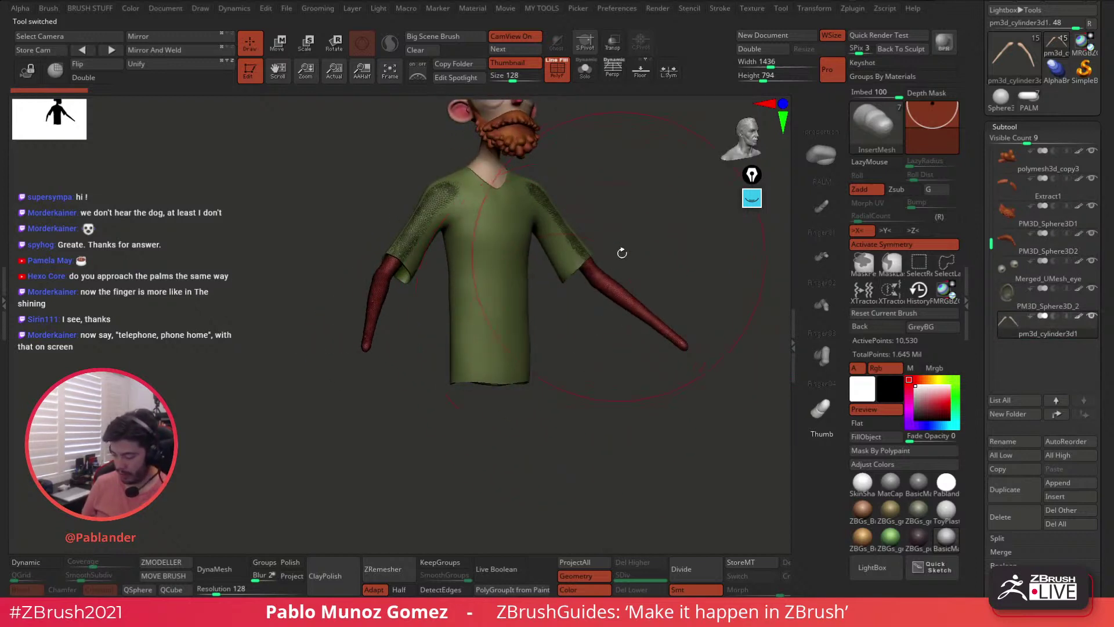
pyautogui.rightClick(554, 305)
pyautogui.keyDown('alt'); pyautogui.moveTo(380, 340); pyautogui.dragTo(438, 336); pyautogui.keyUp('alt')
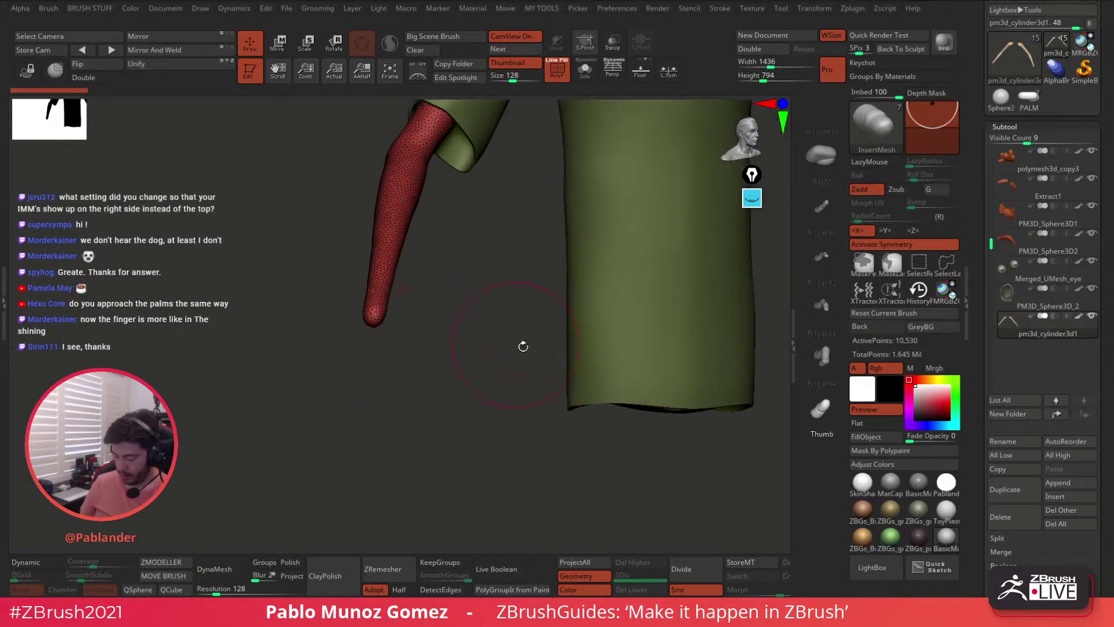
pyautogui.click(823, 154)
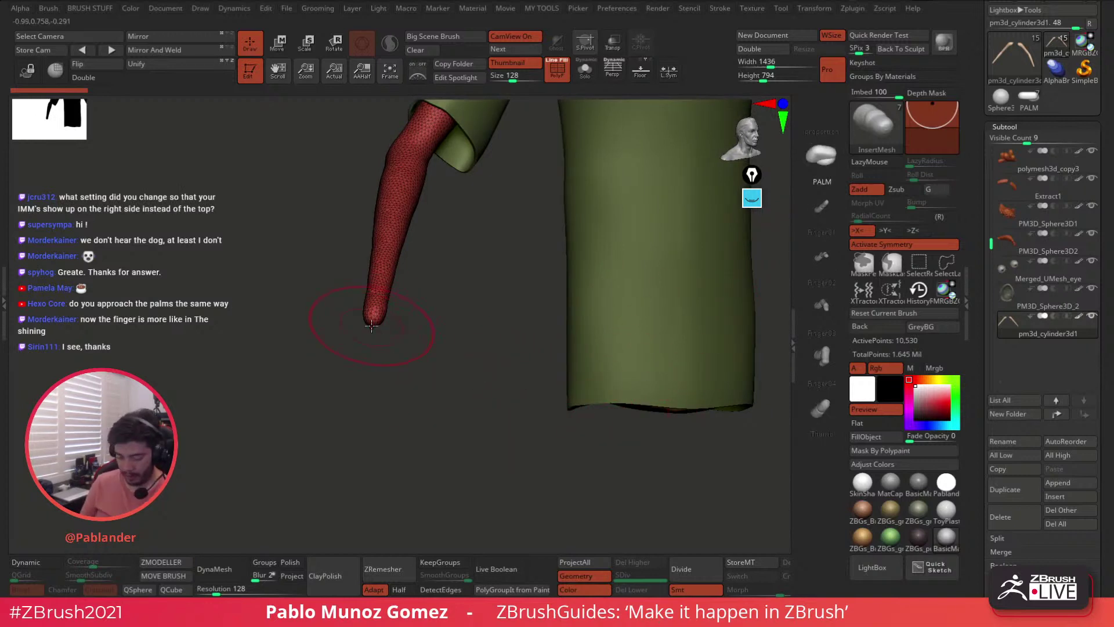
pyautogui.moveTo(373, 320); pyautogui.dragTo(437, 390)
pyautogui.hotkey('ctrl', 'z')
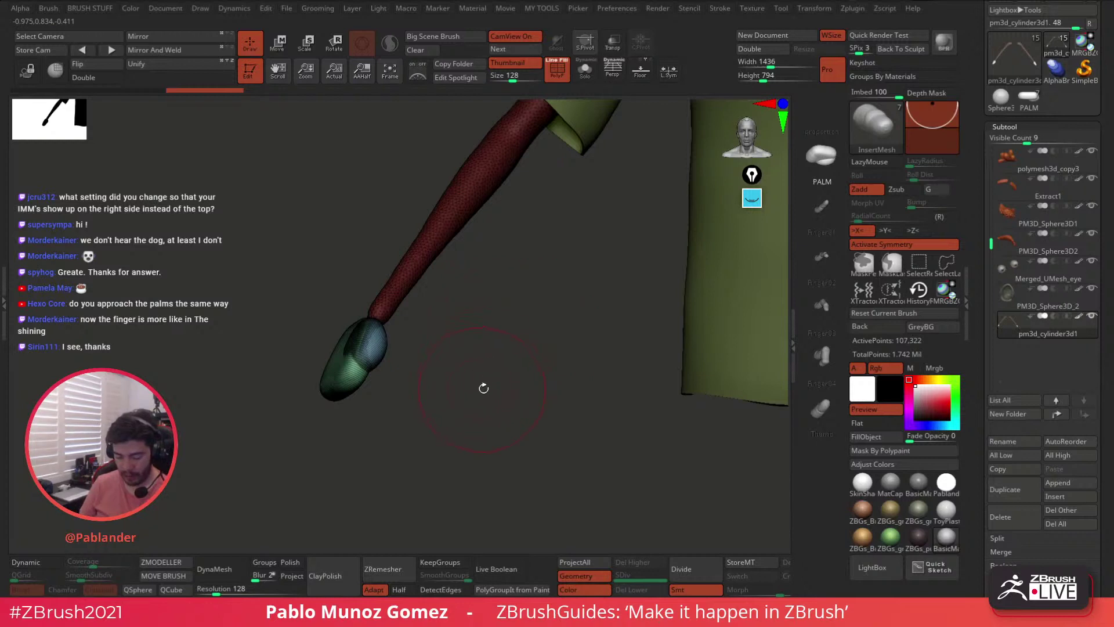
# - Undo the repeated palm insertions back to the bare arm and restore a single palm at the wrist
pyautogui.moveTo(502, 375); pyautogui.dragTo(552, 197)
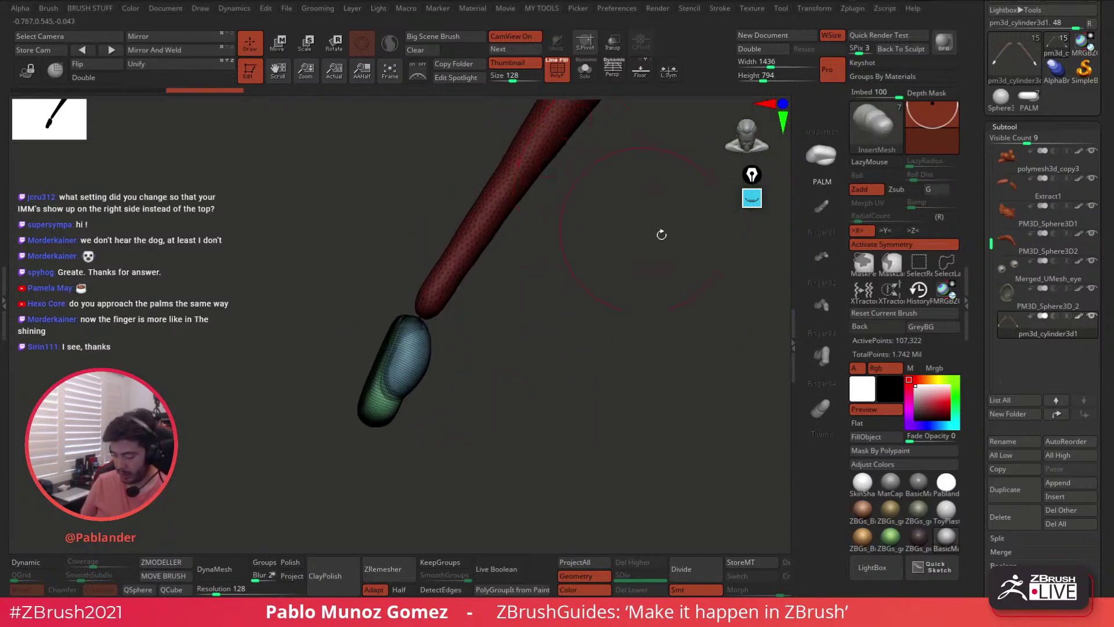
pyautogui.moveTo(548, 406); pyautogui.dragTo(562, 348)
pyautogui.hotkey('ctrl', 'z')
pyautogui.hotkey('ctrl', 'z')
pyautogui.hotkey('ctrl', 'z')
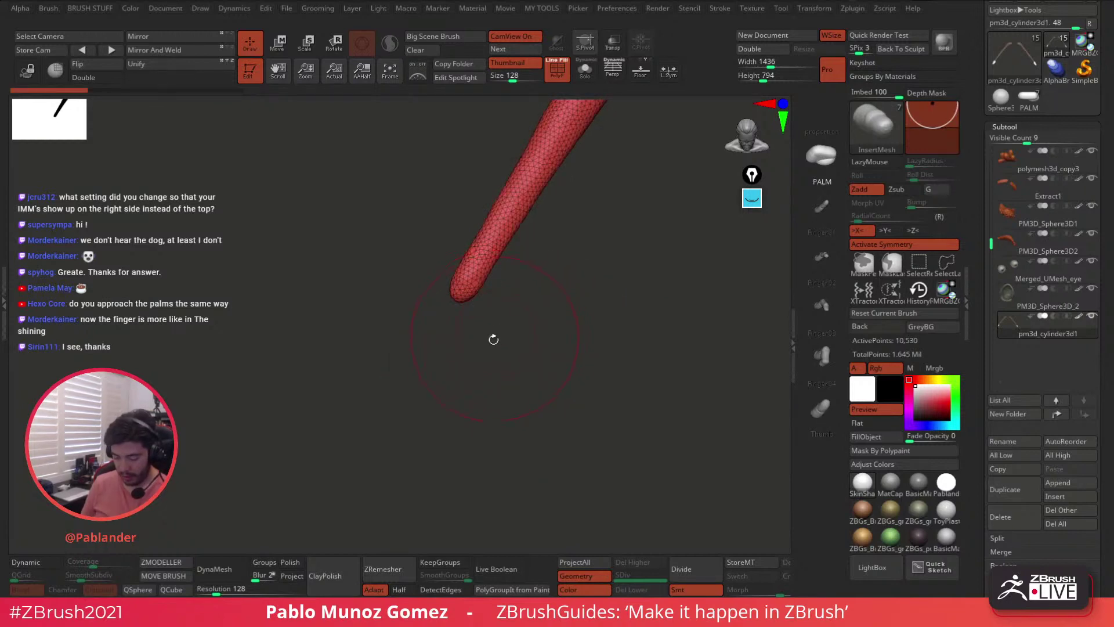
pyautogui.hotkey('ctrl', 'shift', 'z')
pyautogui.moveTo(535, 324)
pyautogui.mouseDown()
pyautogui.moveTo(492, 331)
pyautogui.moveTo(497, 340)
pyautogui.mouseUp()
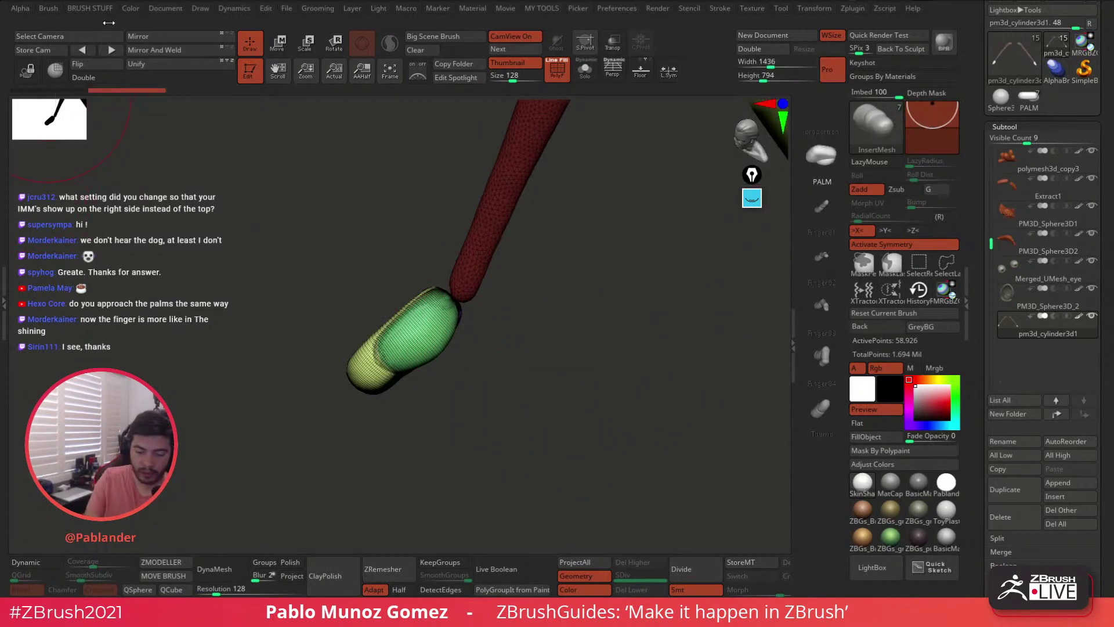
# - Dock the Brush palette beside the Tool palette, examine the insert brush's Depth settings, and collapse the palette again
pyautogui.click(49, 9)
pyautogui.click(44, 26)
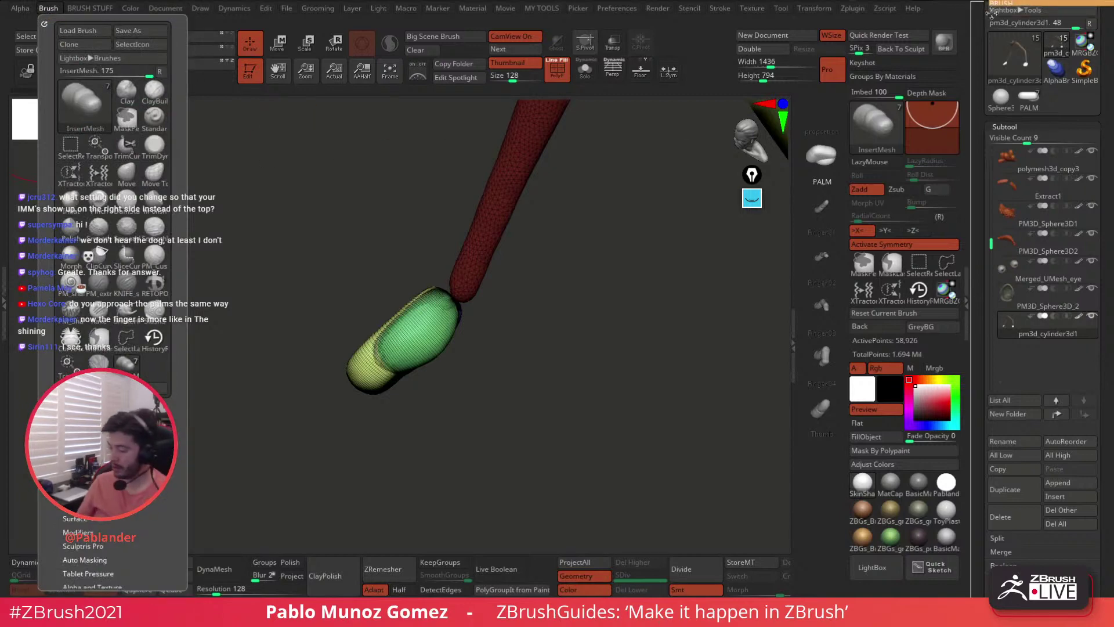
pyautogui.scroll(4, 1042, 139)
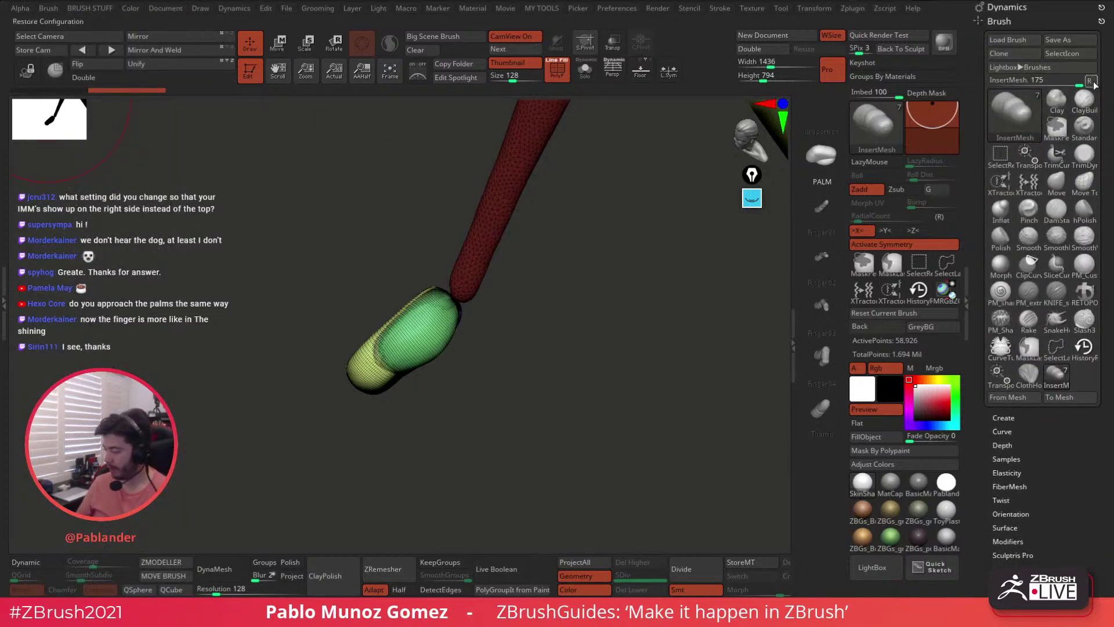
pyautogui.scroll(-3, 1045, 281)
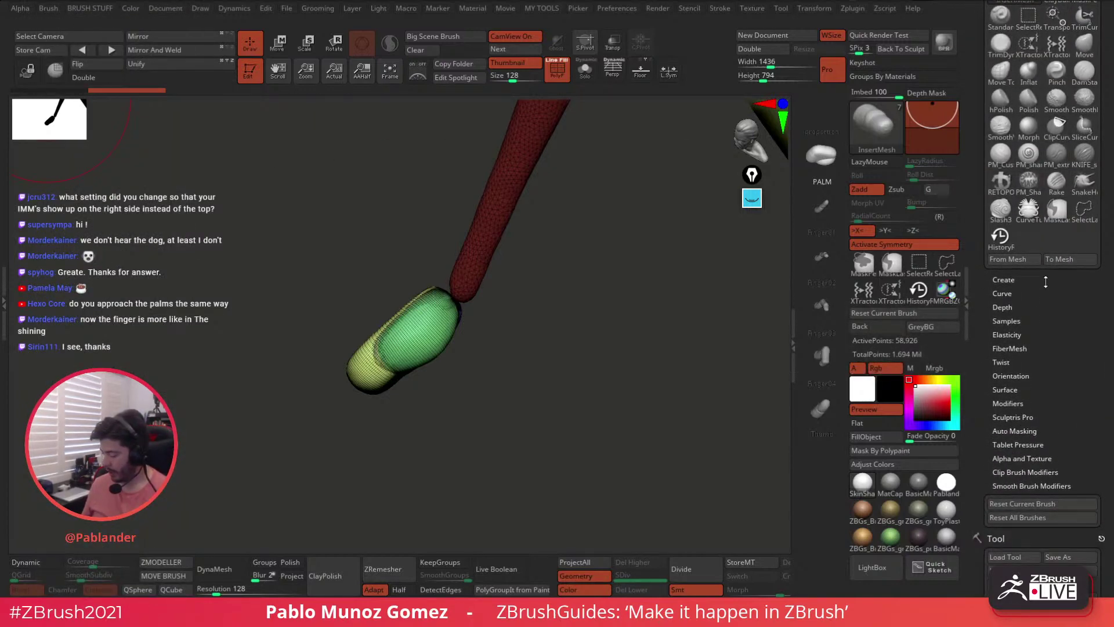
pyautogui.click(1029, 308)
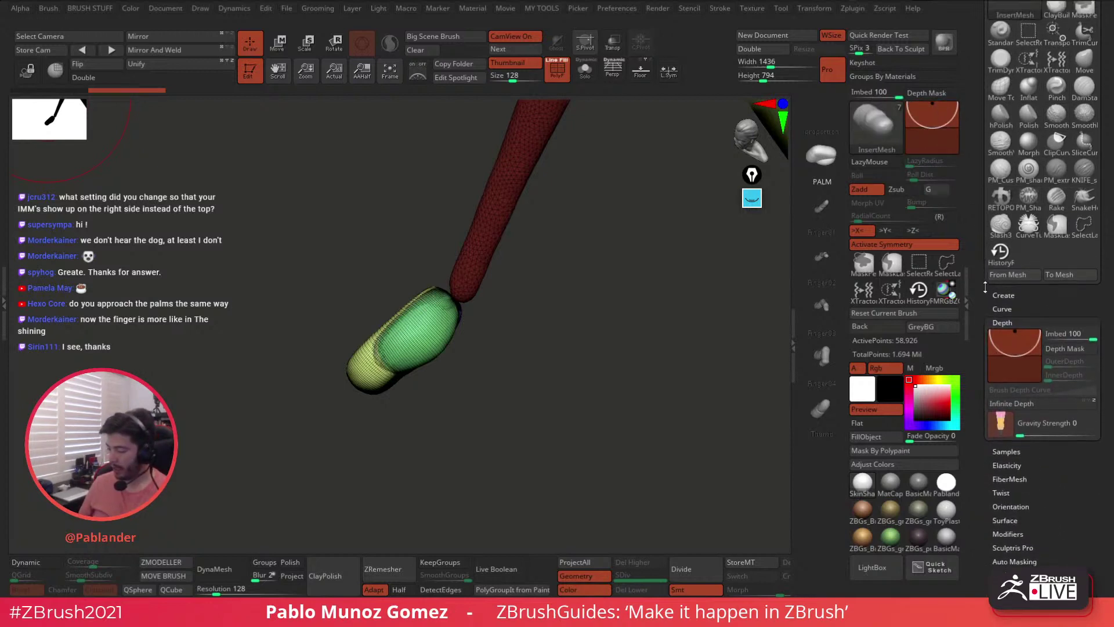
pyautogui.scroll(5, 1012, 35)
pyautogui.click(1008, 20)
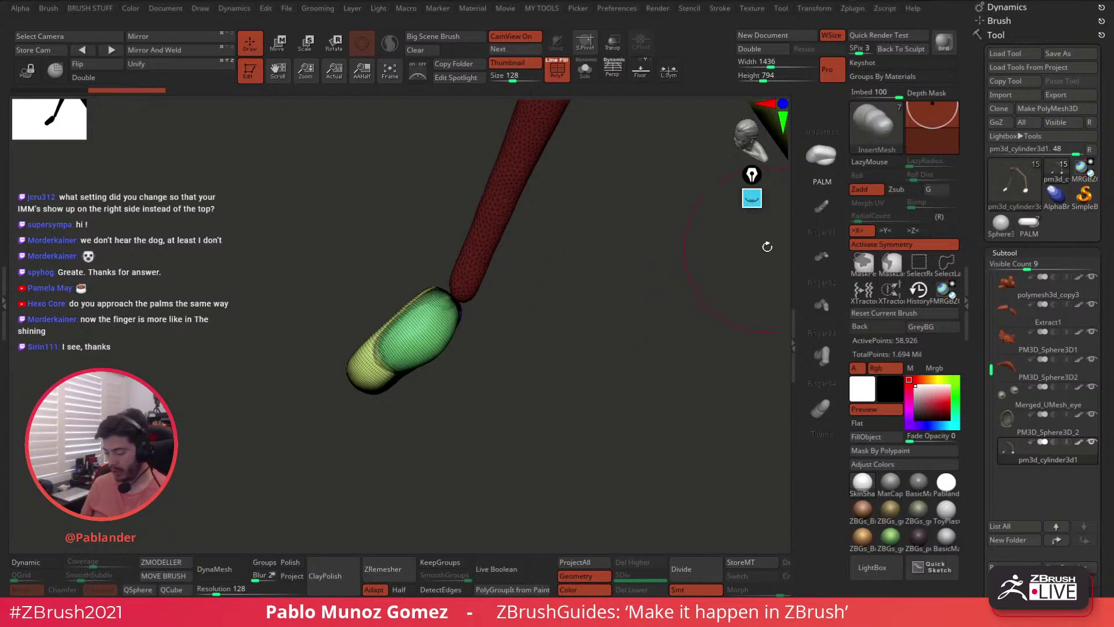
# - Annotate in yellow a frame around the brush's depth preview and a matching box around the inserted palm
pyautogui.click(753, 201)
pyautogui.click(752, 318)
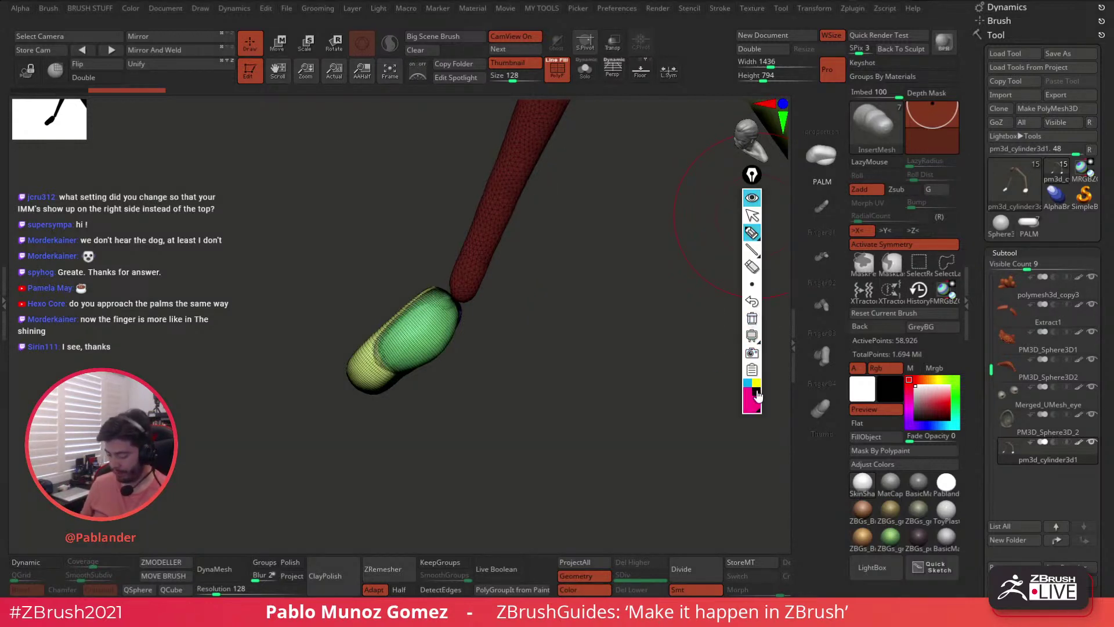
pyautogui.click(756, 383)
pyautogui.moveTo(909, 122)
pyautogui.mouseDown()
pyautogui.moveTo(964, 154)
pyautogui.moveTo(908, 109)
pyautogui.mouseUp()
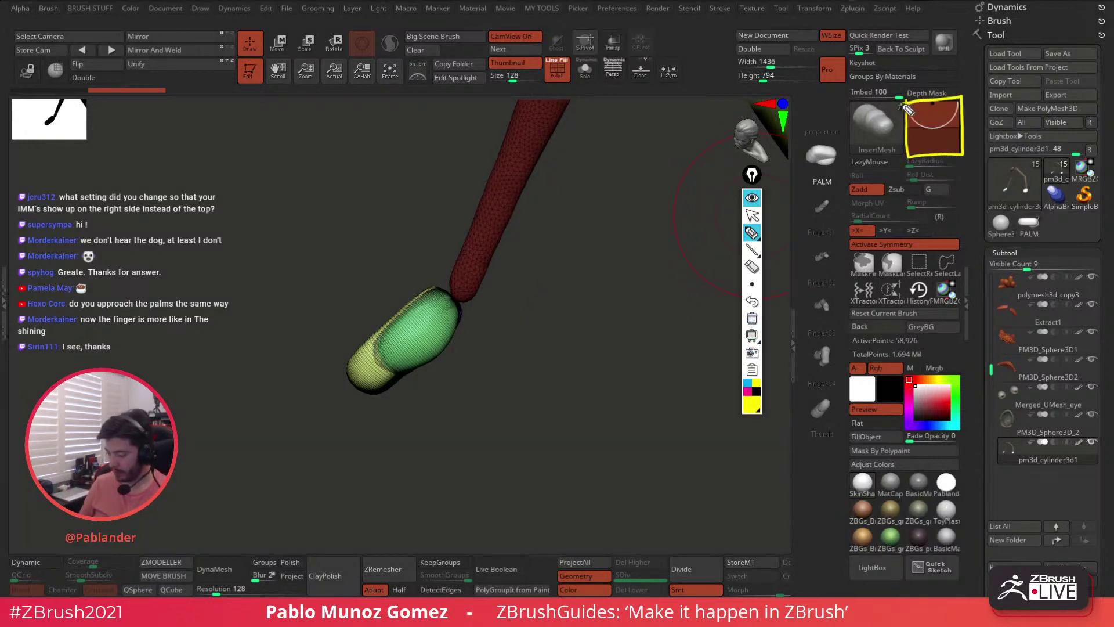
pyautogui.moveTo(429, 268); pyautogui.dragTo(478, 327)
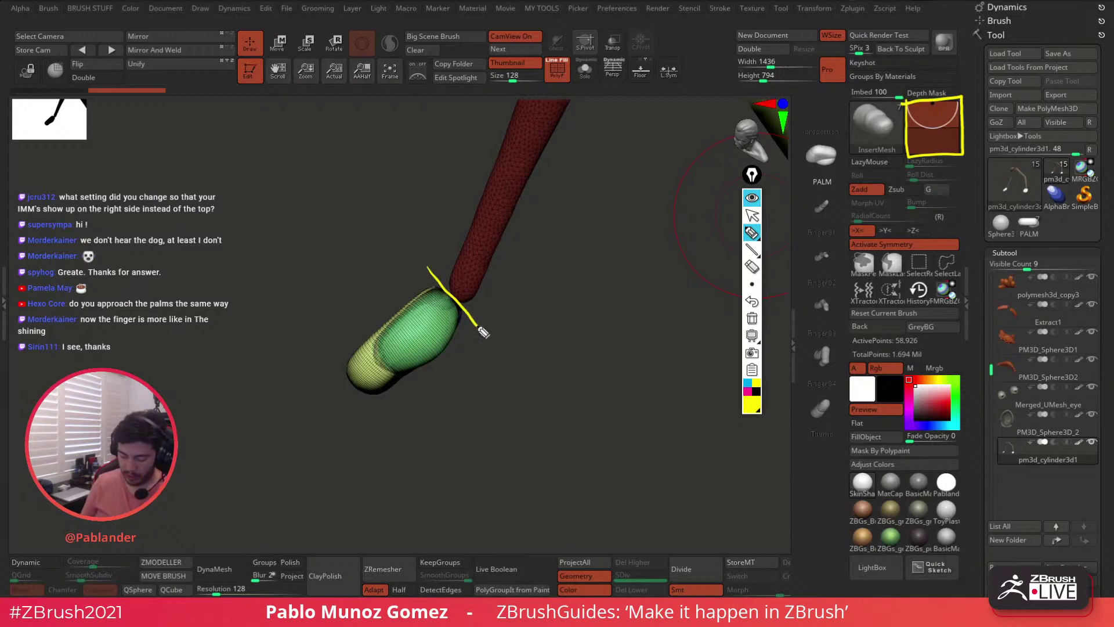
pyautogui.moveTo(444, 287)
pyautogui.mouseDown()
pyautogui.moveTo(343, 364)
pyautogui.moveTo(383, 413)
pyautogui.moveTo(476, 324)
pyautogui.mouseUp()
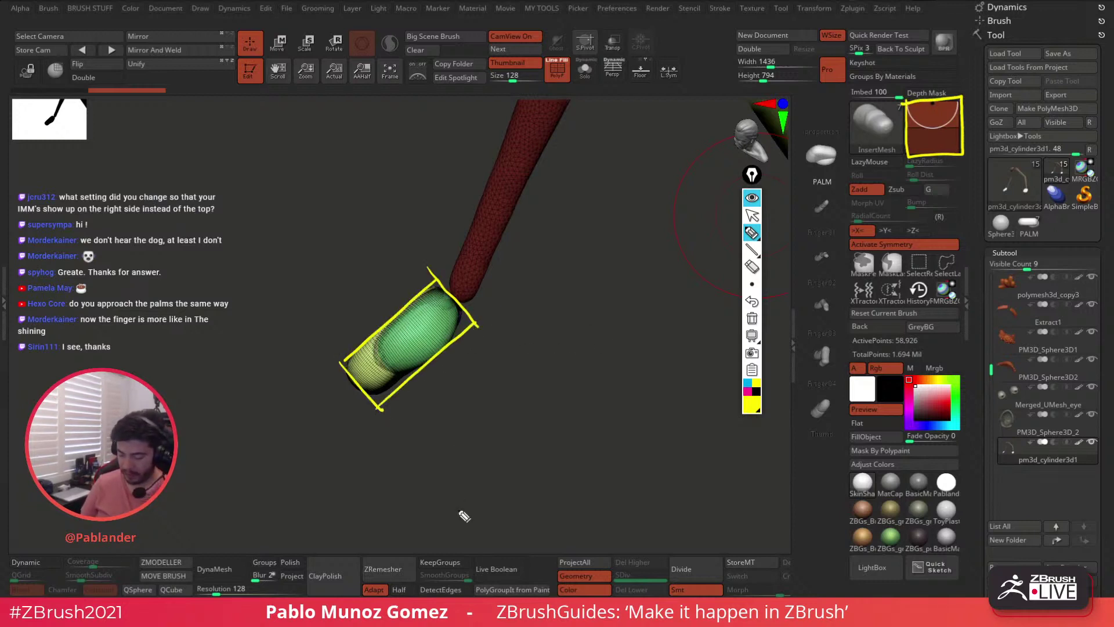
# - Annotate in blue the surface line across the depth preview and the palm's wrist edge, with an arrow towards the arm
pyautogui.click(747, 384)
pyautogui.moveTo(893, 128); pyautogui.dragTo(976, 126)
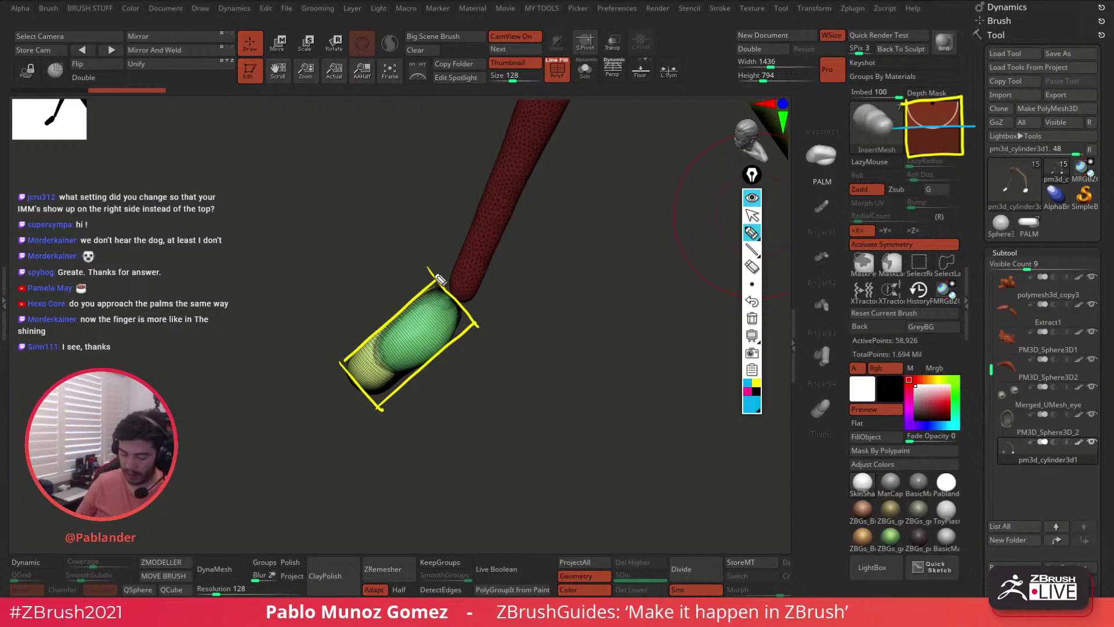
pyautogui.moveTo(417, 255); pyautogui.dragTo(513, 353)
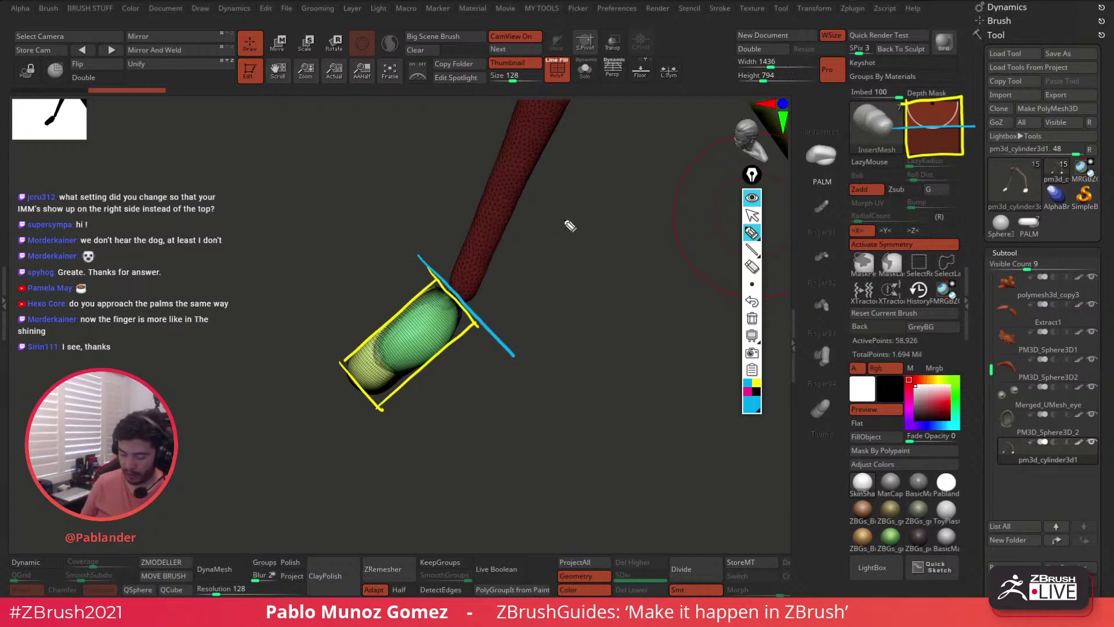
pyautogui.moveTo(562, 221)
pyautogui.mouseDown()
pyautogui.moveTo(512, 237)
pyautogui.moveTo(538, 245)
pyautogui.mouseUp()
# - Annotate in pink the circle on the depth preview and the palm box's diagonals with their centre point
pyautogui.click(757, 404)
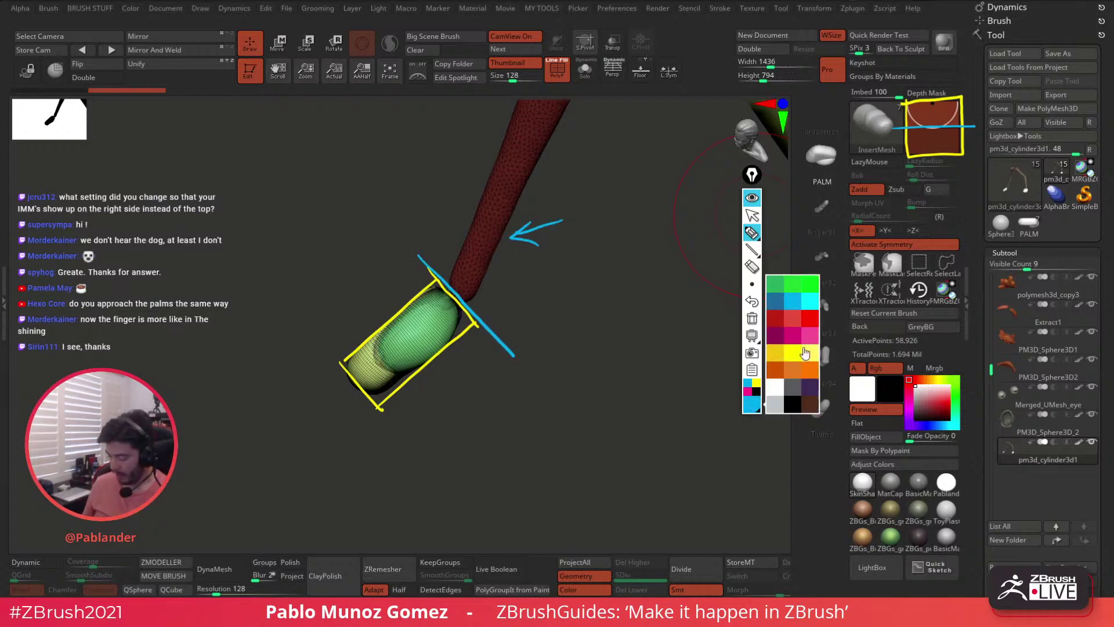
pyautogui.click(811, 339)
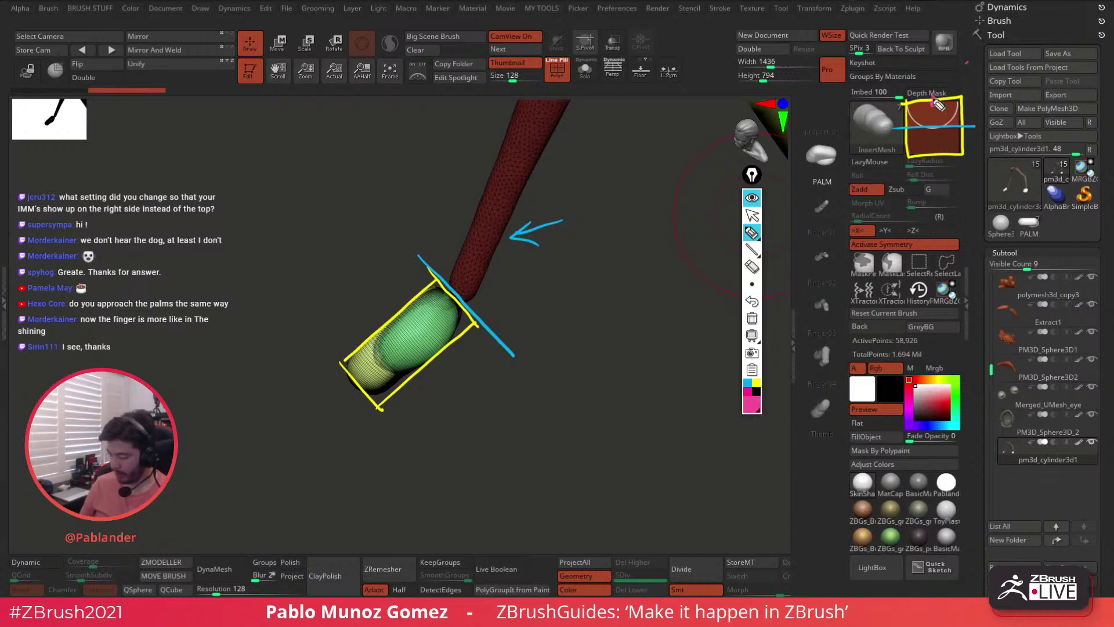
pyautogui.moveTo(947, 83)
pyautogui.mouseDown()
pyautogui.moveTo(912, 119)
pyautogui.moveTo(963, 120)
pyautogui.moveTo(932, 74)
pyautogui.mouseUp()
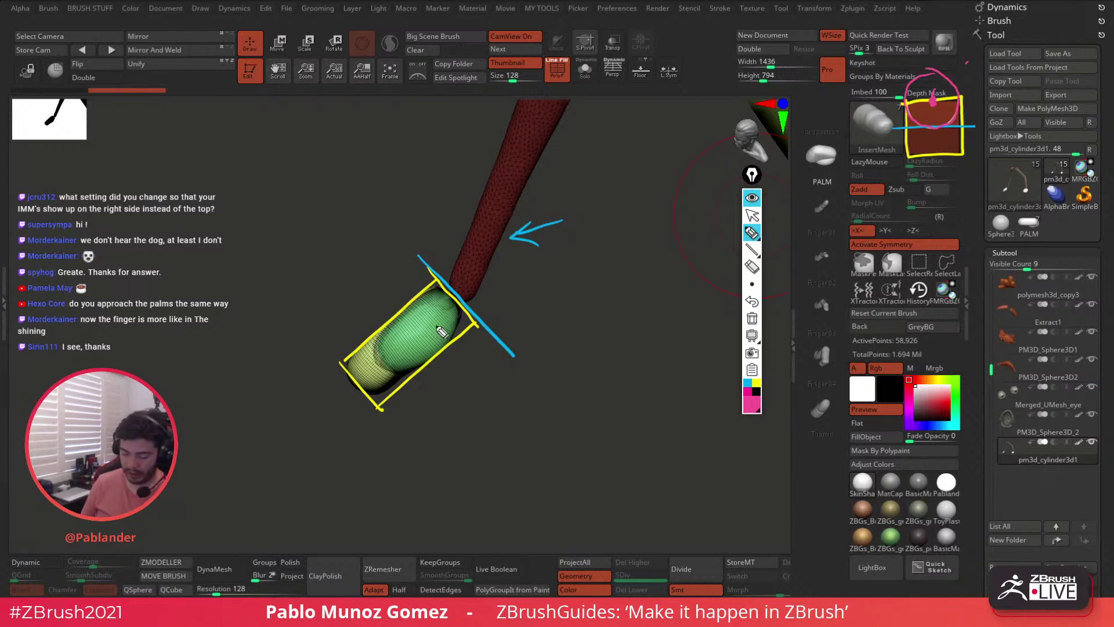
pyautogui.moveTo(441, 268); pyautogui.dragTo(378, 410)
pyautogui.moveTo(320, 365); pyautogui.dragTo(490, 334)
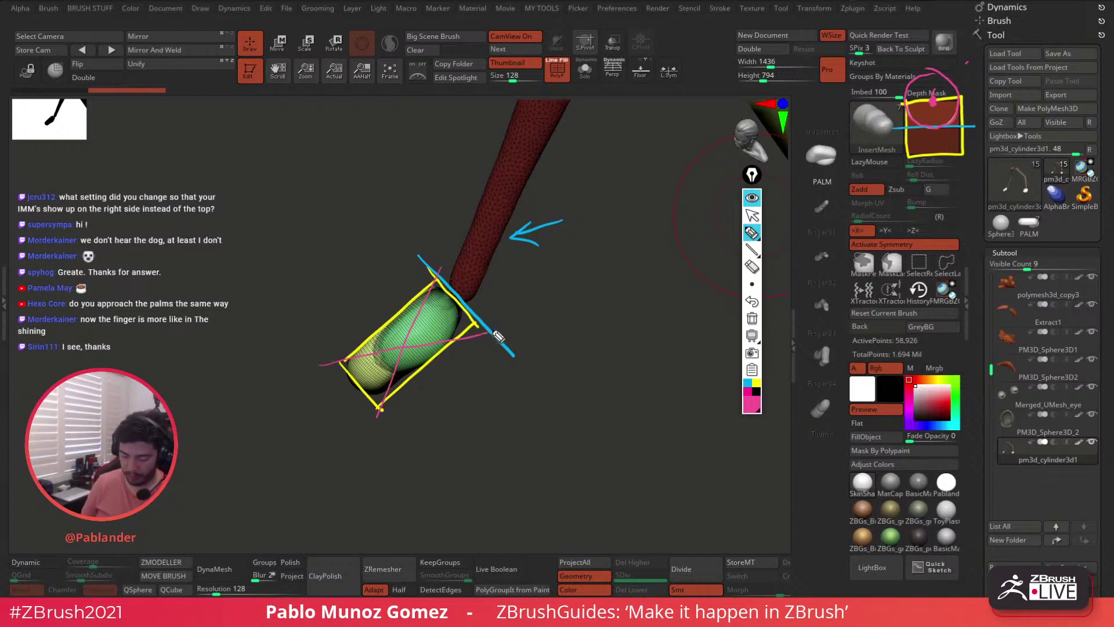
pyautogui.click(408, 343)
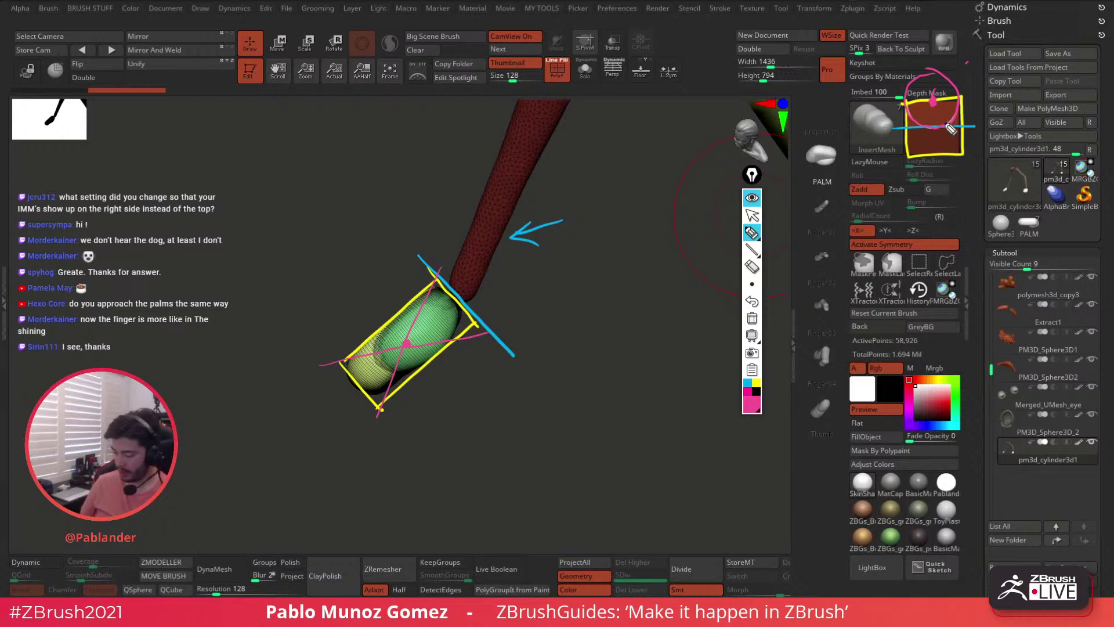
# - Erase the marks on the depth preview and draw white arrows from its centre to the surface line and from palm centre to wrist
pyautogui.click(752, 404)
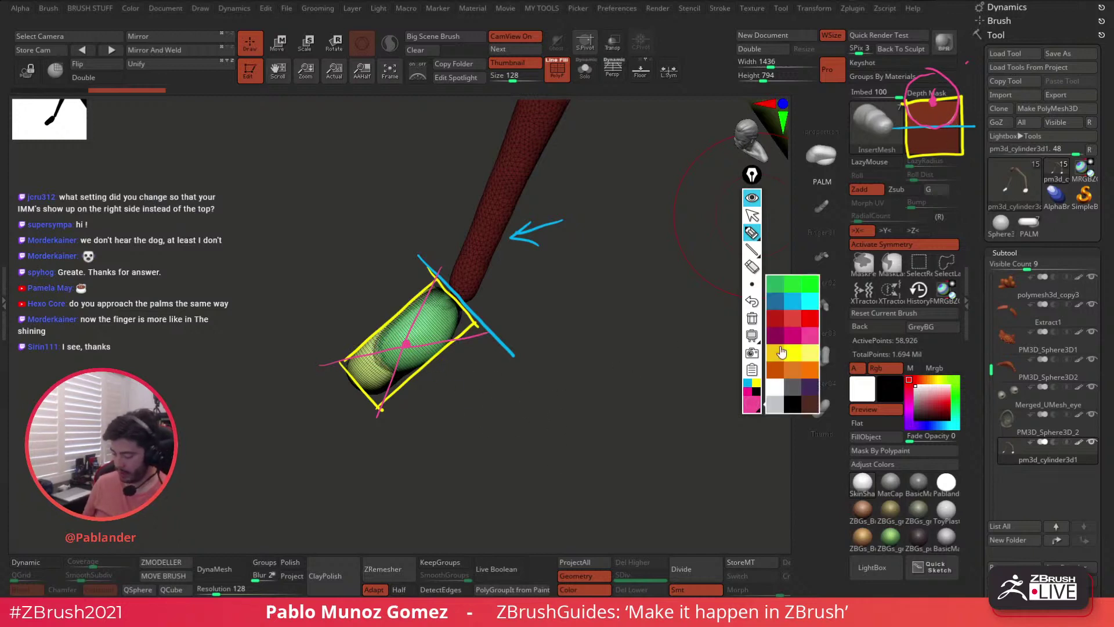
pyautogui.click(752, 267)
pyautogui.moveTo(925, 116); pyautogui.dragTo(944, 129)
pyautogui.click(751, 403)
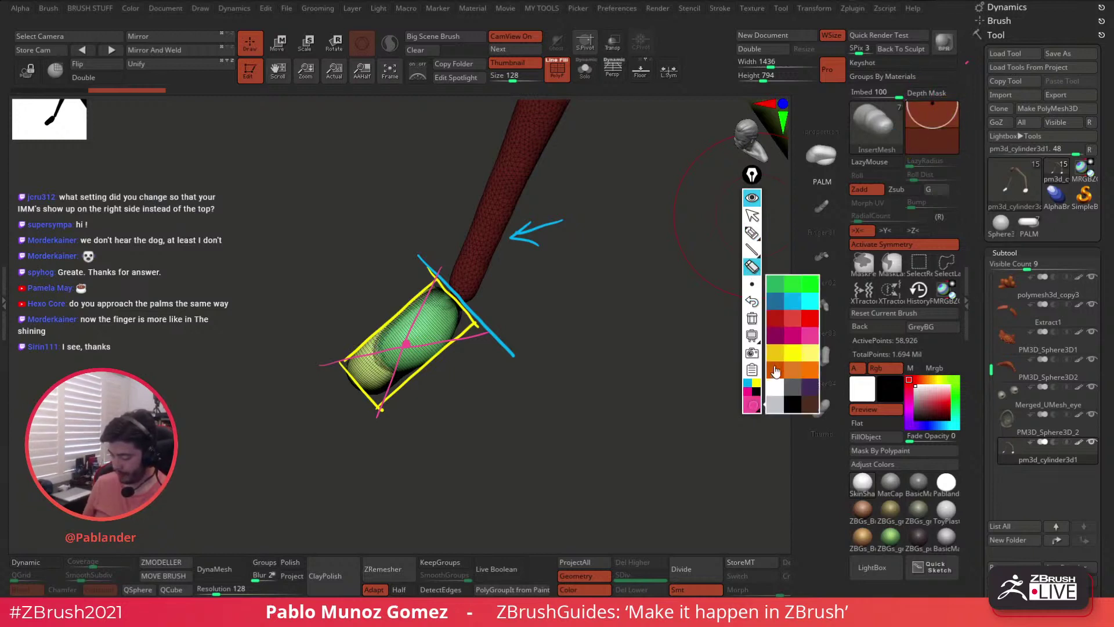
pyautogui.click(778, 381)
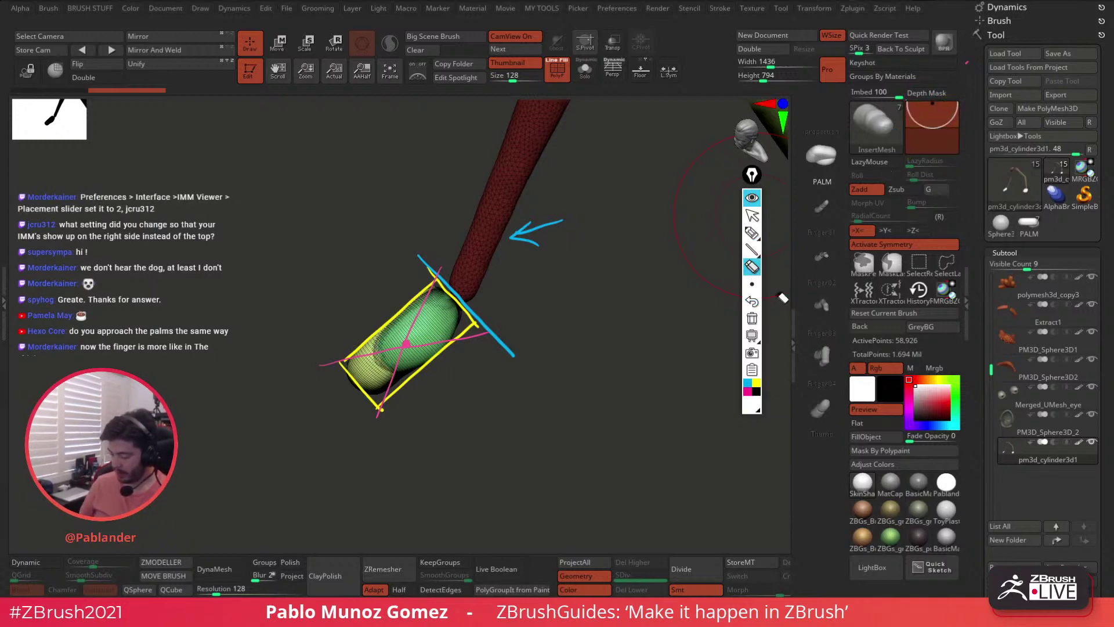
pyautogui.click(752, 233)
pyautogui.moveTo(942, 103)
pyautogui.mouseDown()
pyautogui.moveTo(931, 109)
pyautogui.moveTo(938, 134)
pyautogui.moveTo(981, 127)
pyautogui.mouseUp()
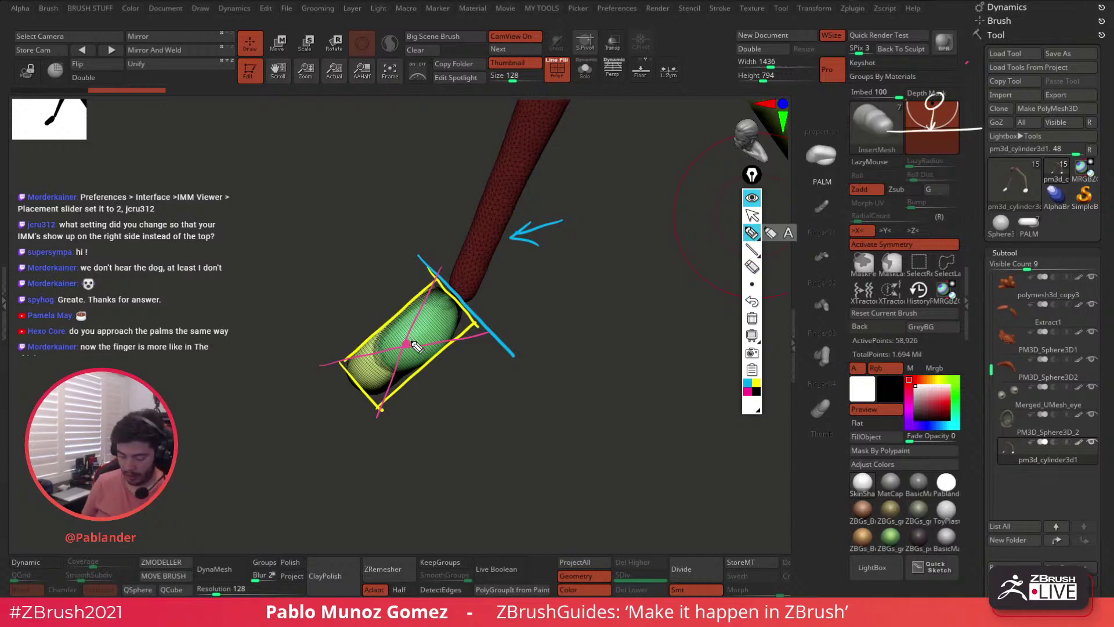
pyautogui.moveTo(406, 345); pyautogui.dragTo(456, 297)
# - Outline in yellow the palm's shifted position over the arm, clear all annotations and collapse the drawing tools
pyautogui.click(756, 383)
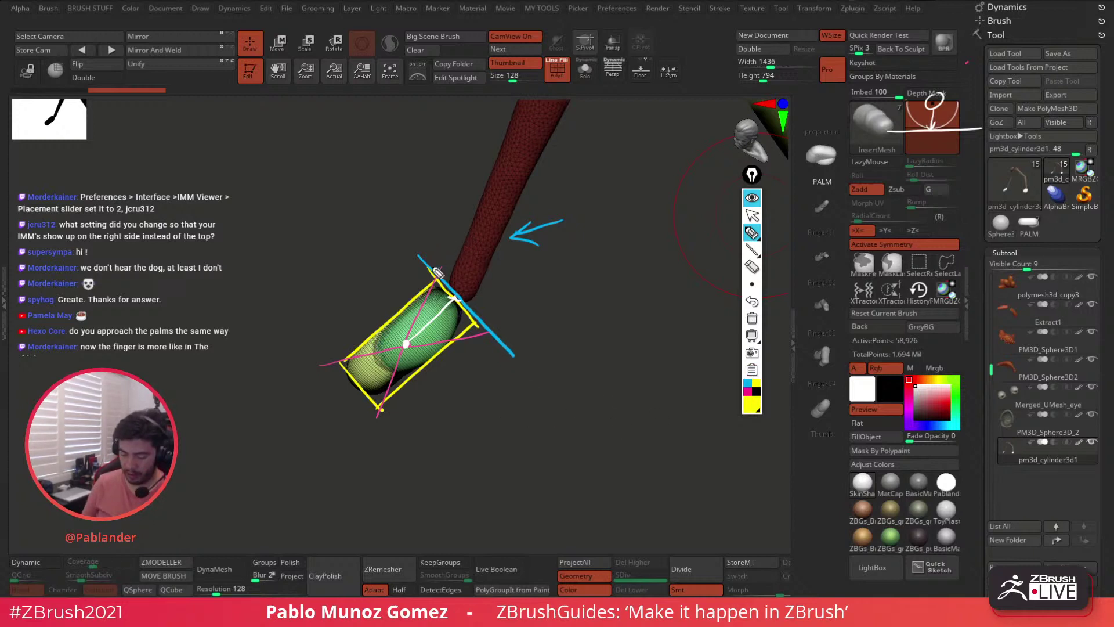
pyautogui.moveTo(376, 308)
pyautogui.mouseDown()
pyautogui.moveTo(430, 369)
pyautogui.moveTo(528, 279)
pyautogui.moveTo(464, 235)
pyautogui.moveTo(542, 297)
pyautogui.mouseUp()
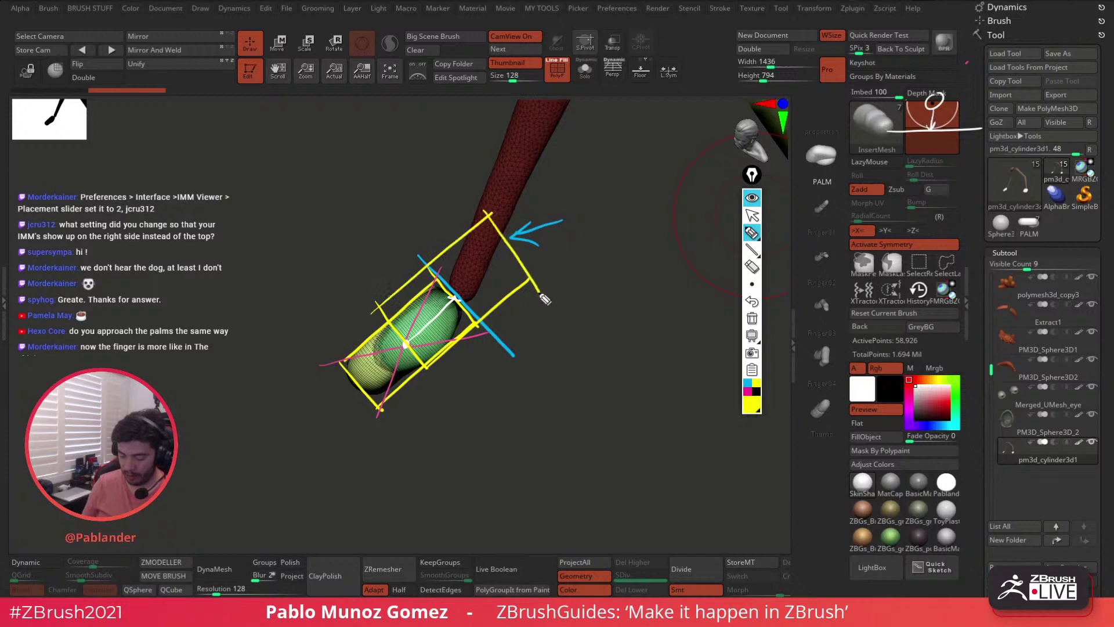
pyautogui.click(751, 319)
pyautogui.click(751, 198)
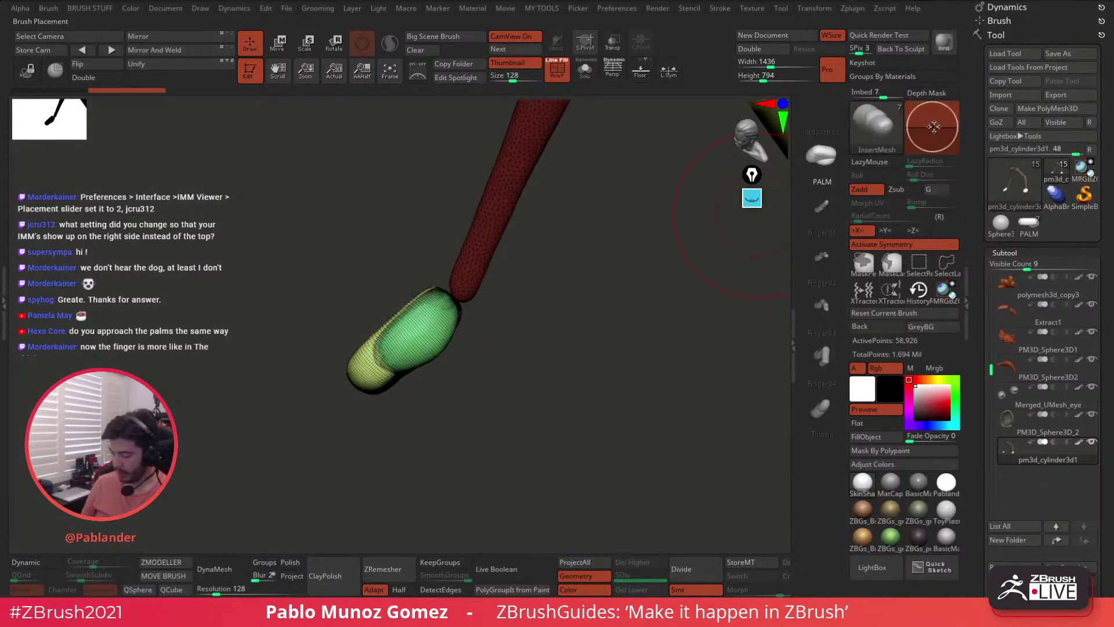
# - Undo the inserted palm, try another palm at the end of the arm with the shallow depth setting, and undo it
pyautogui.hotkey('ctrl', 'z')
pyautogui.moveTo(464, 318); pyautogui.dragTo(454, 360)
pyautogui.moveTo(580, 335); pyautogui.dragTo(531, 336)
pyautogui.moveTo(504, 378); pyautogui.dragTo(537, 373)
pyautogui.hotkey('ctrl', 'z')
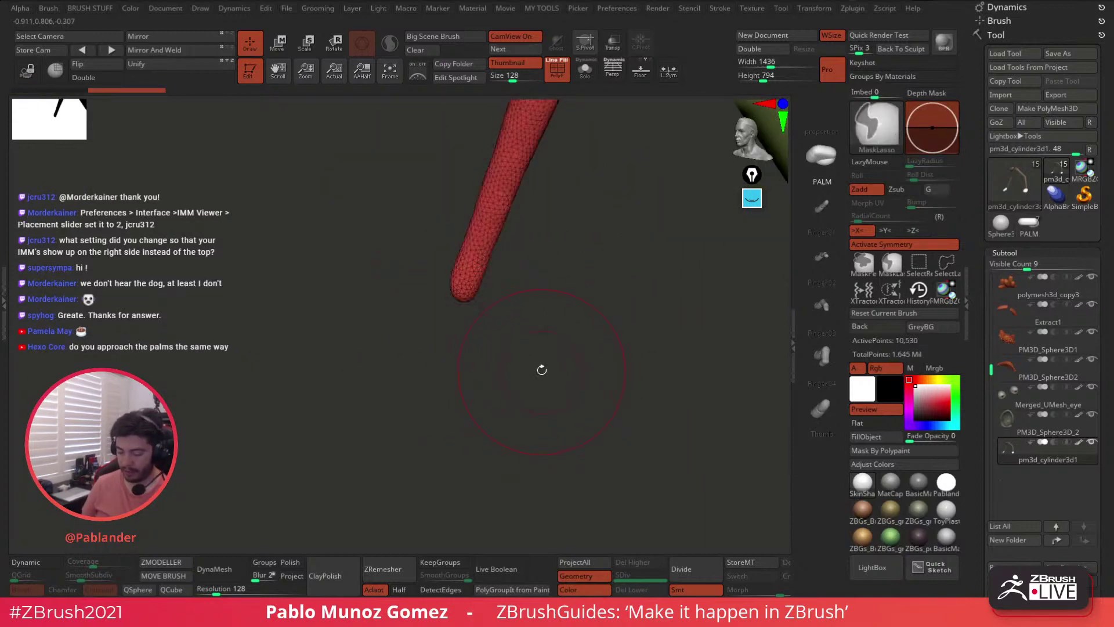
# - Set the PALM mesh's Imbed depth to 60, testing palm placements at the end of the arm and undoing each one
pyautogui.moveTo(701, 238); pyautogui.dragTo(730, 232)
pyautogui.moveTo(934, 129); pyautogui.dragTo(935, 114)
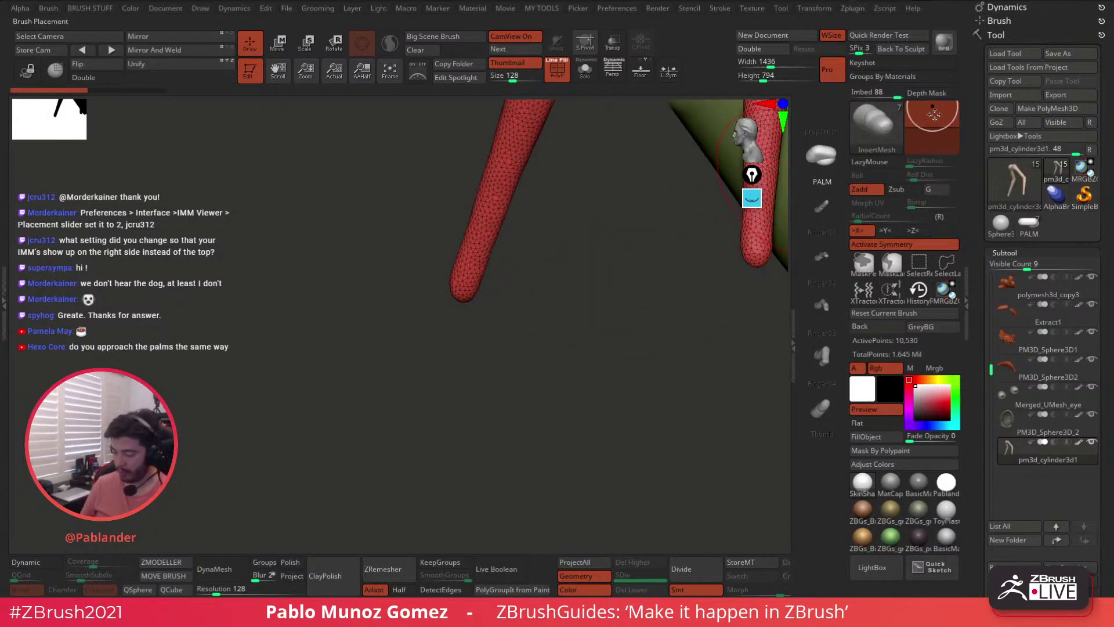
pyautogui.moveTo(933, 112); pyautogui.dragTo(933, 113)
pyautogui.moveTo(684, 237); pyautogui.dragTo(566, 299)
pyautogui.moveTo(935, 125); pyautogui.dragTo(935, 121)
pyautogui.moveTo(614, 296); pyautogui.dragTo(468, 330)
pyautogui.hotkey('ctrl', 'z')
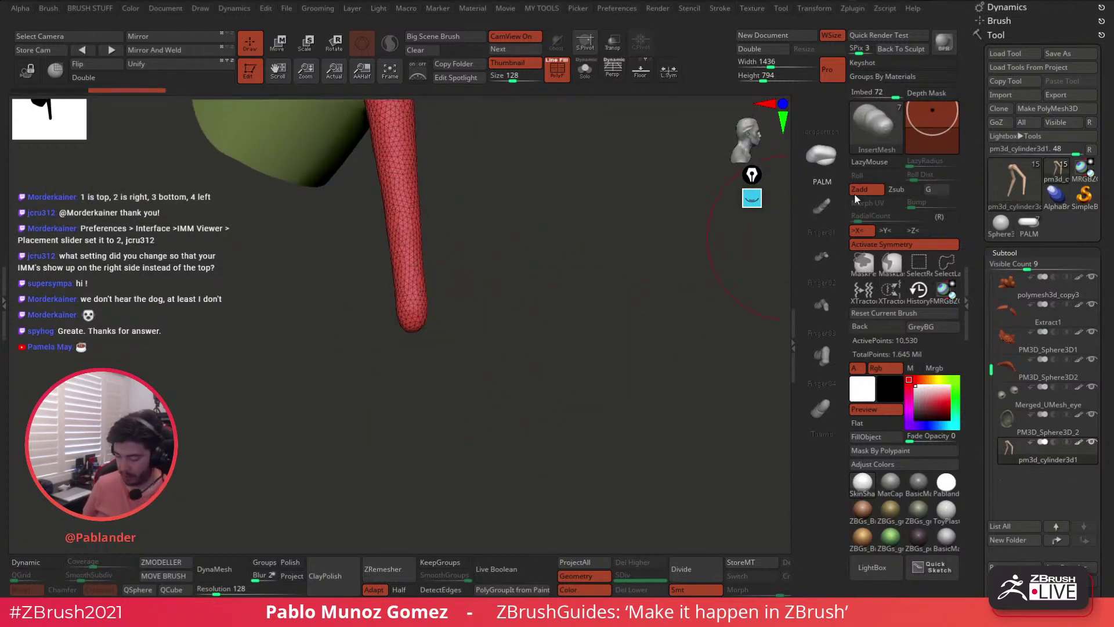
pyautogui.moveTo(414, 334); pyautogui.dragTo(488, 374)
pyautogui.hotkey('ctrl', 'z')
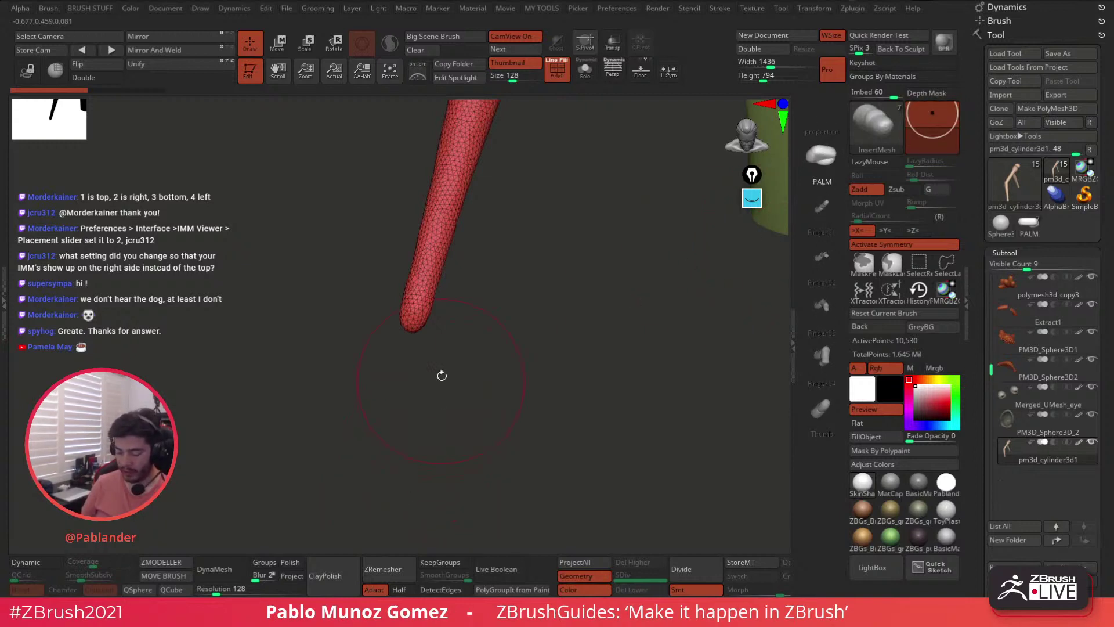
# - Compare the depth setting of Finger01 with PALM, and insert mirrored palms at the ends of the arms using PALM's Imbed 60
pyautogui.click(821, 209)
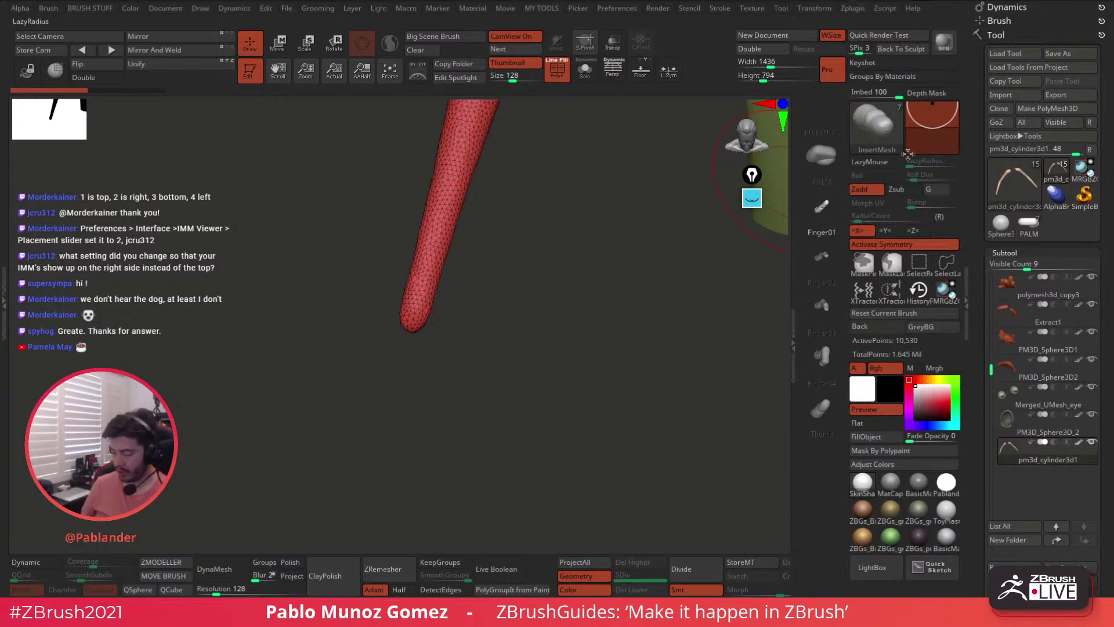
pyautogui.click(821, 155)
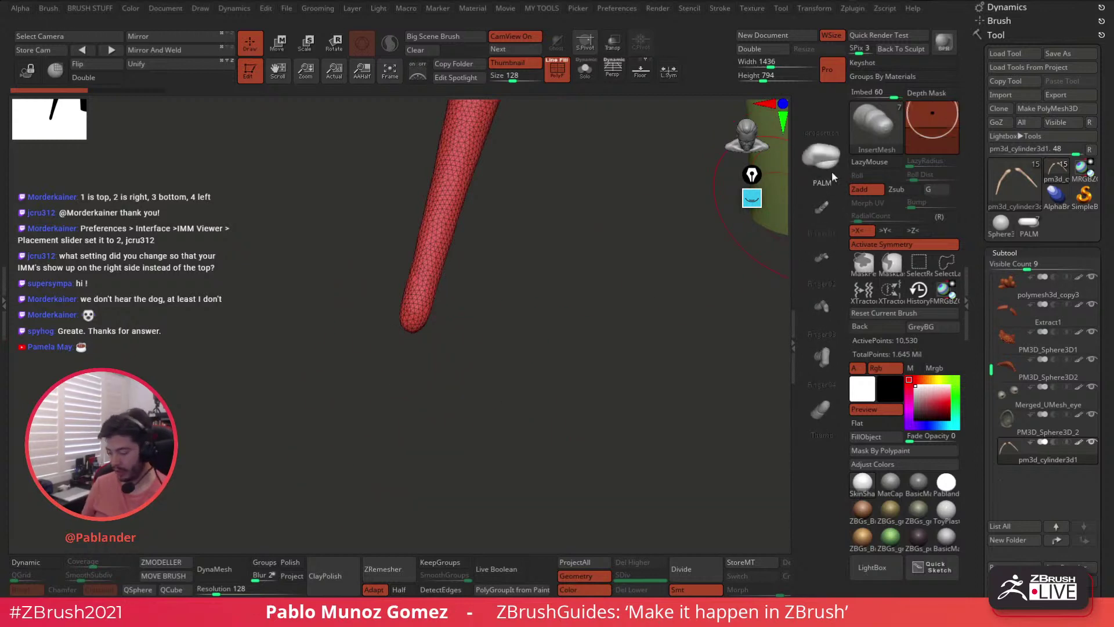
pyautogui.moveTo(621, 339)
pyautogui.mouseDown()
pyautogui.moveTo(577, 300)
pyautogui.moveTo(433, 307)
pyautogui.moveTo(459, 348)
pyautogui.mouseUp()
pyautogui.keyDown('ctrl'); pyautogui.moveTo(550, 336); pyautogui.dragTo(524, 390, button='right'); pyautogui.keyUp('ctrl')
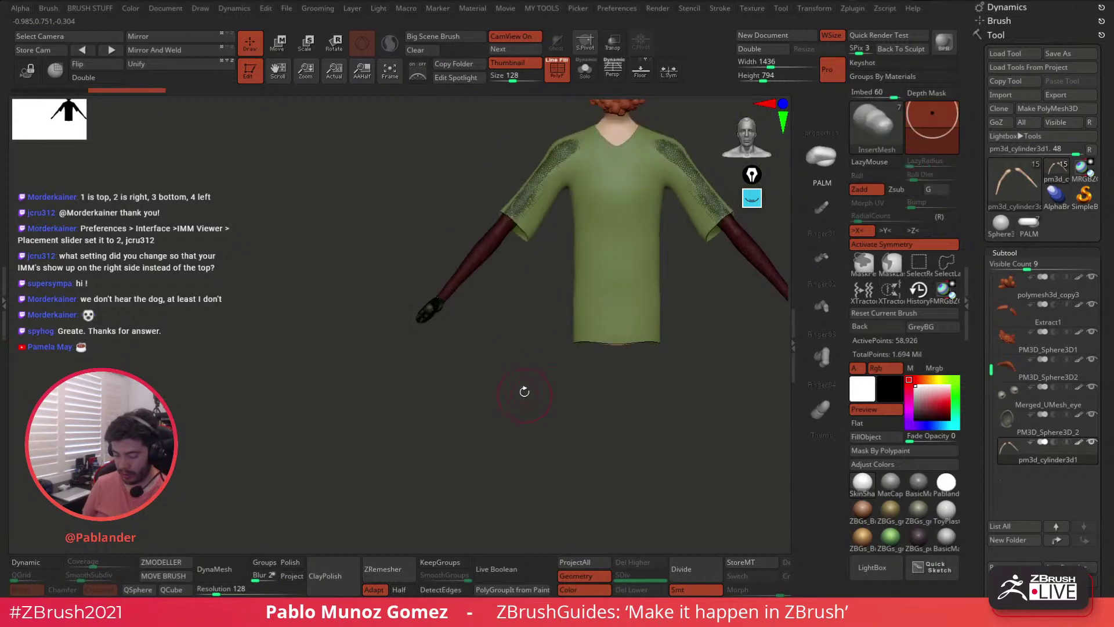
# - Turn off the polyframe display and split the unmasked palms from the arms into their own subtool
pyautogui.click(559, 71)
pyautogui.moveTo(492, 335); pyautogui.dragTo(623, 239)
pyautogui.press('2')
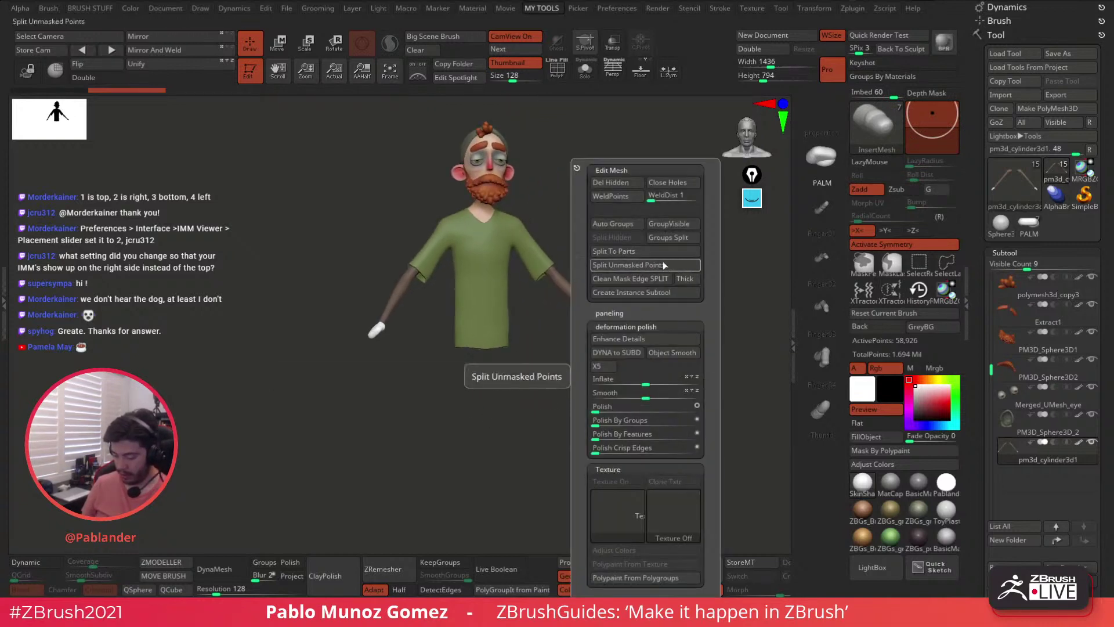
pyautogui.click(664, 266)
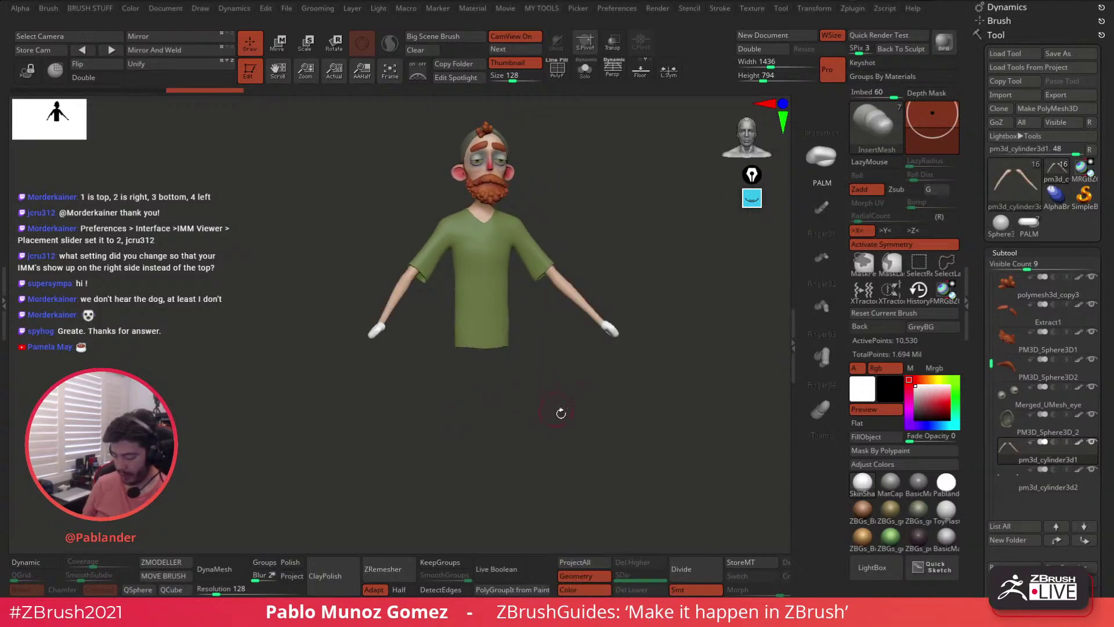
# - Select the new palms subtool and isolate it in Solo mode
pyautogui.click(1032, 489)
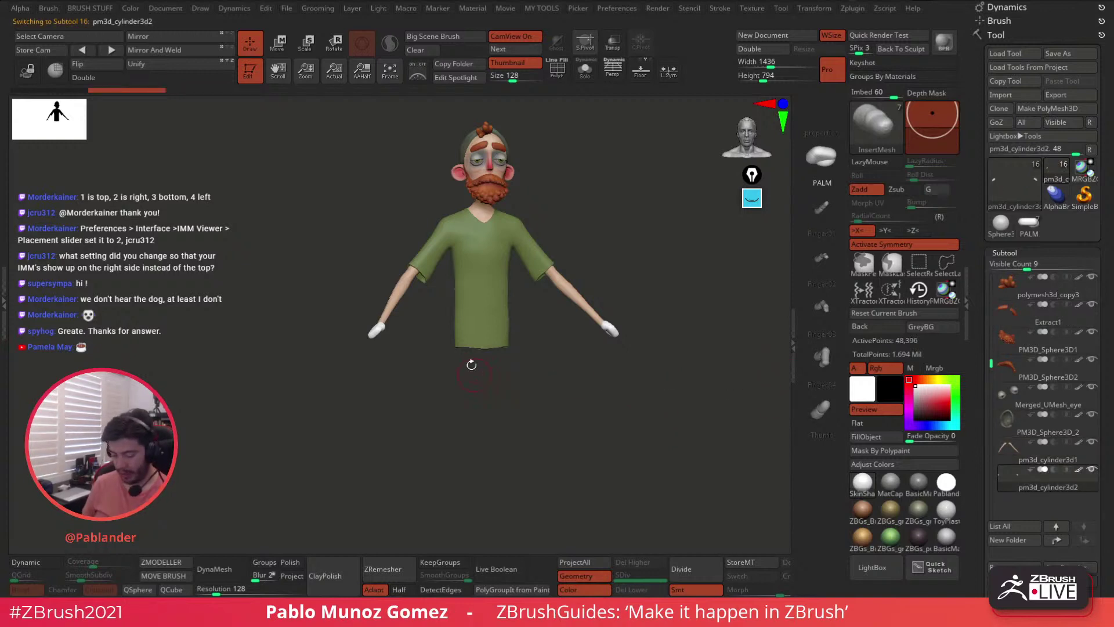
pyautogui.moveTo(472, 364); pyautogui.dragTo(541, 360)
pyautogui.click(585, 70)
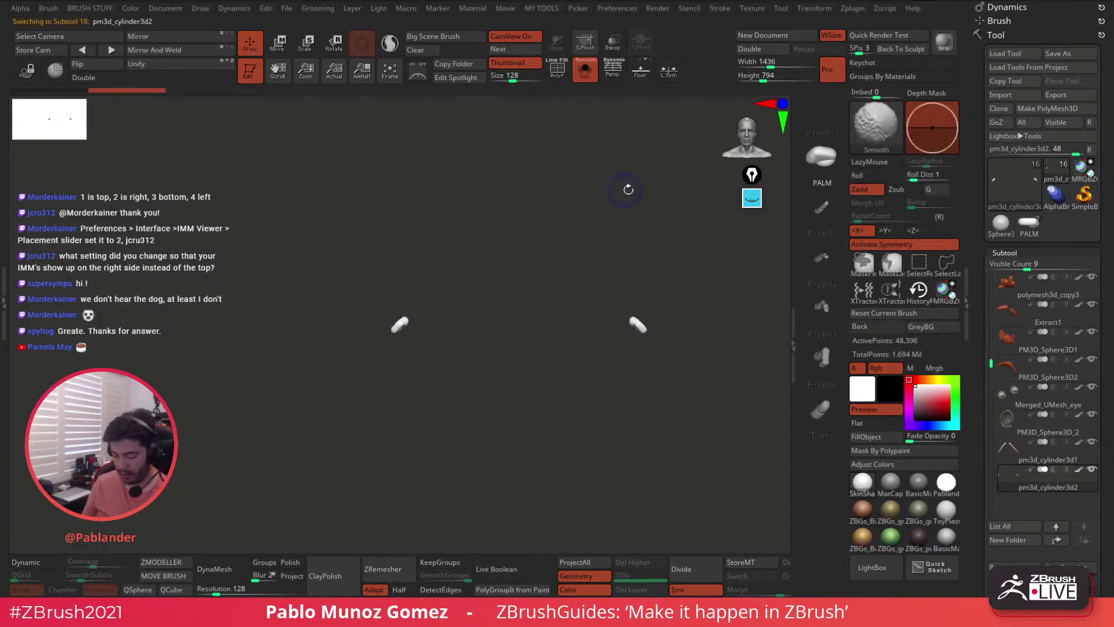
pyautogui.moveTo(579, 224)
pyautogui.keyDown('ctrl'); pyautogui.keyDown('shift'); pyautogui.mouseDown()
pyautogui.moveTo(645, 379)
pyautogui.moveTo(684, 391)
pyautogui.mouseUp(); pyautogui.keyUp('shift'); pyautogui.keyUp('ctrl')
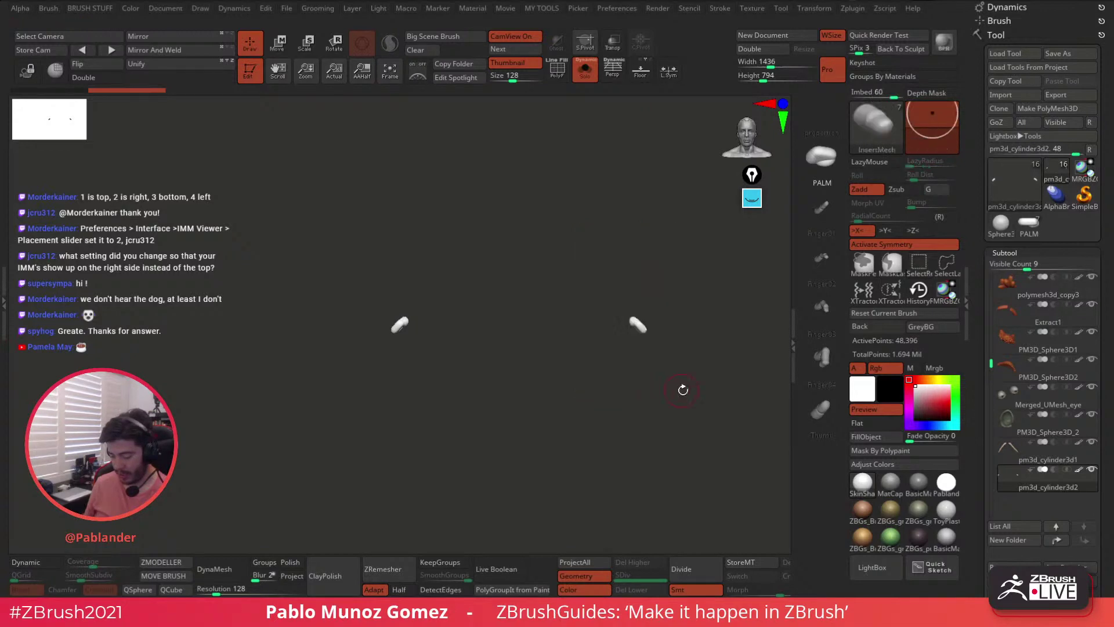
# - Turn off symmetry, hide the palm of the character's left arm and delete the hidden geometry
pyautogui.click(884, 243)
pyautogui.keyDown('ctrl'); pyautogui.keyDown('shift'); pyautogui.moveTo(587, 243); pyautogui.dragTo(691, 380); pyautogui.keyUp('shift'); pyautogui.keyUp('ctrl')
pyautogui.press('2')
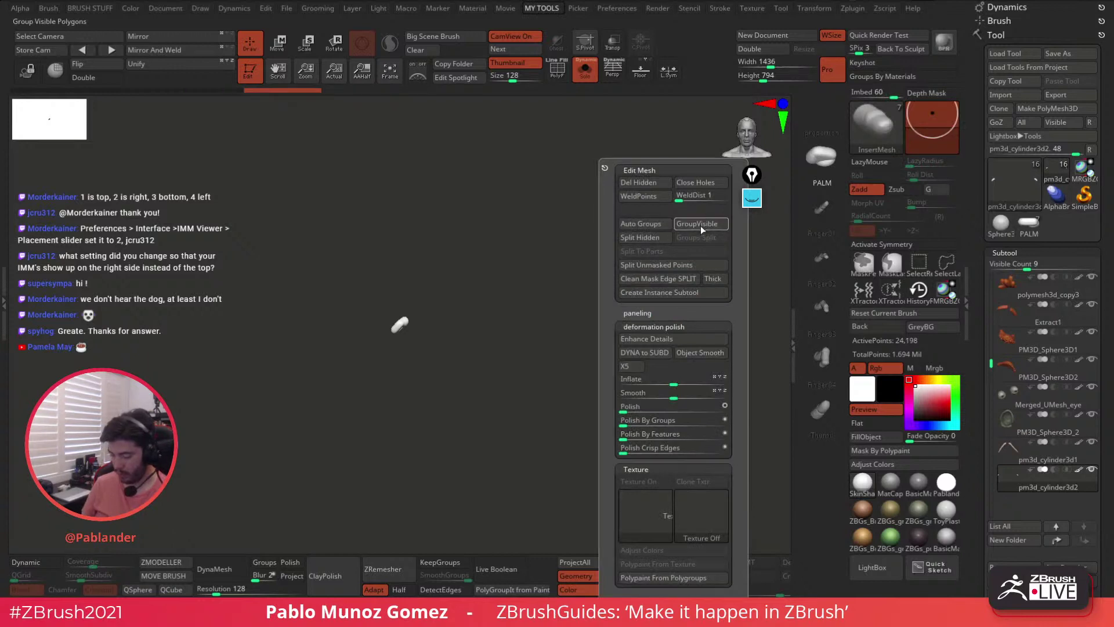
pyautogui.click(660, 193)
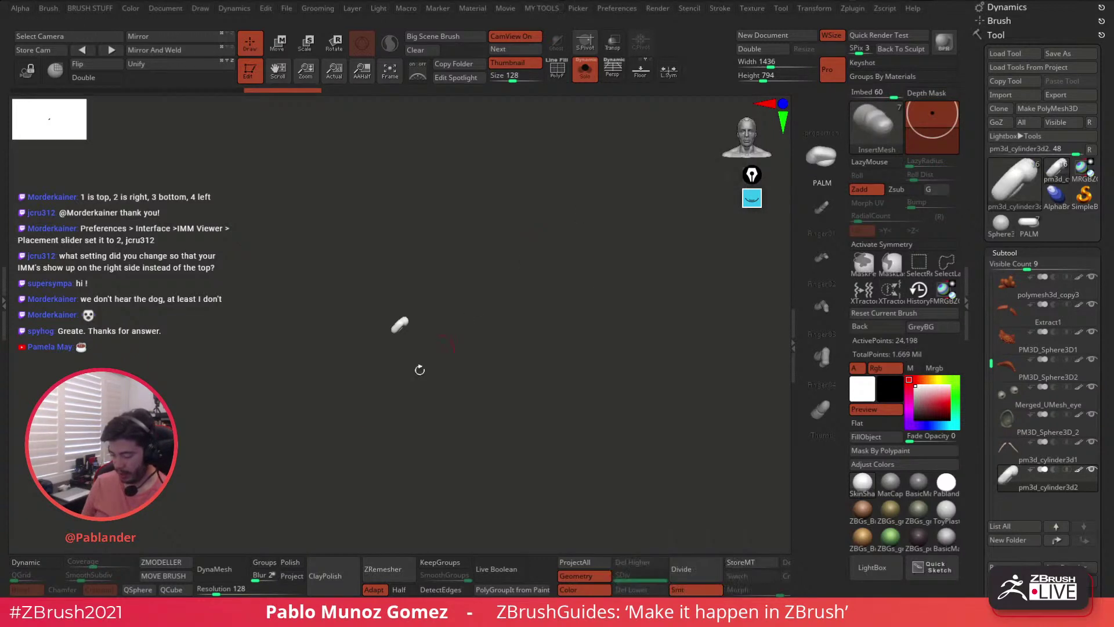
pyautogui.moveTo(494, 363); pyautogui.dragTo(596, 235)
pyautogui.moveTo(591, 348); pyautogui.dragTo(578, 368)
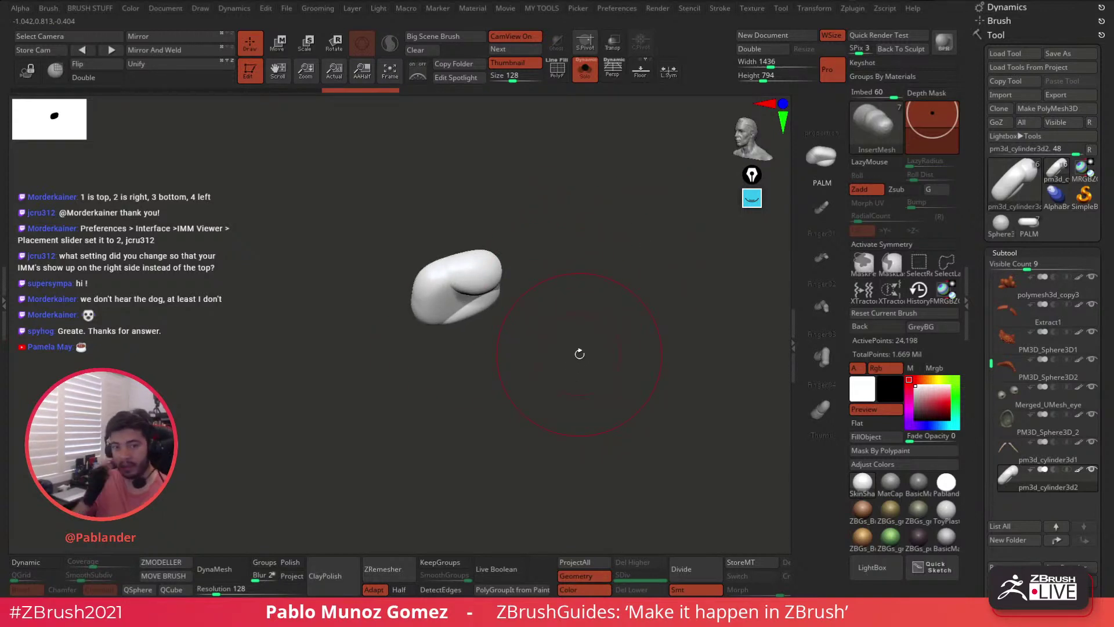
pyautogui.moveTo(549, 351); pyautogui.dragTo(525, 344)
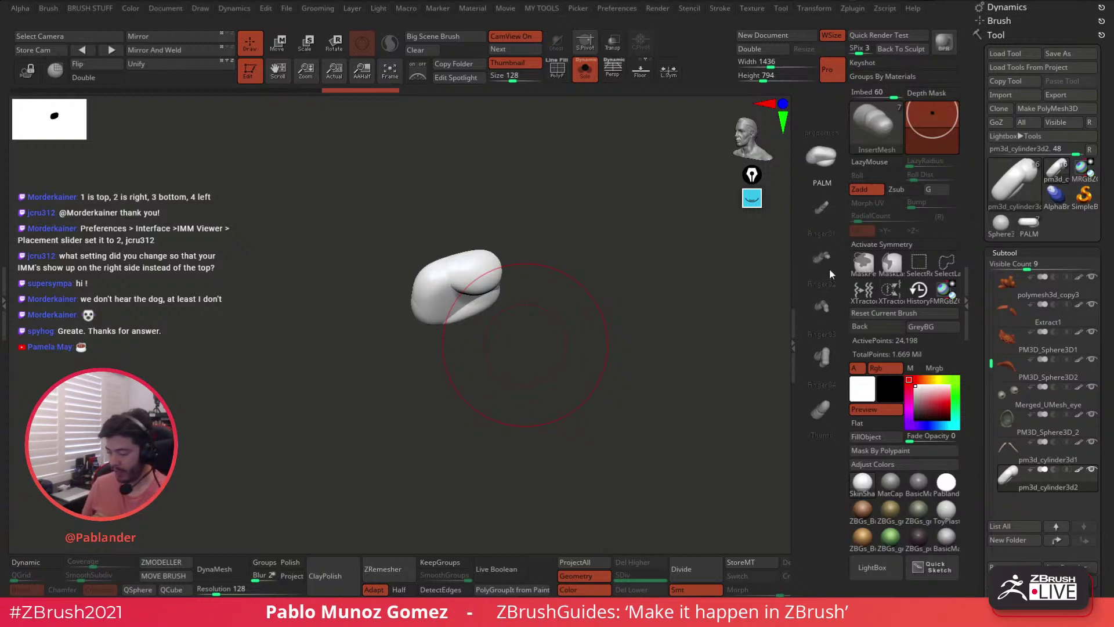
# - Show the IMM Viewer placement setting of 2 in the interface preferences
pyautogui.click(618, 11)
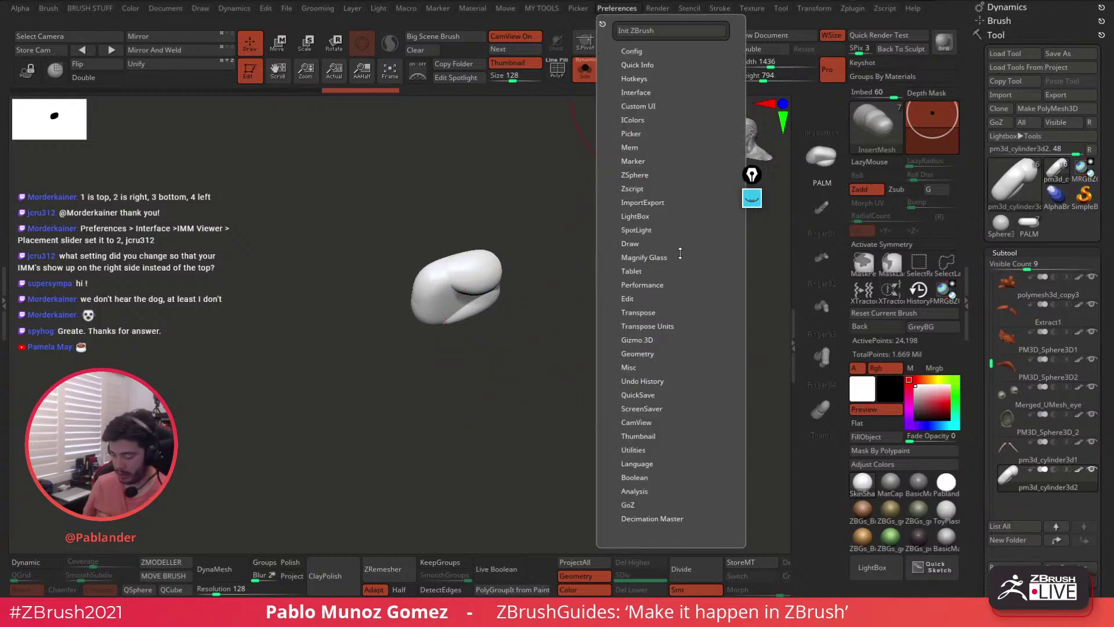
pyautogui.click(651, 89)
pyautogui.click(650, 90)
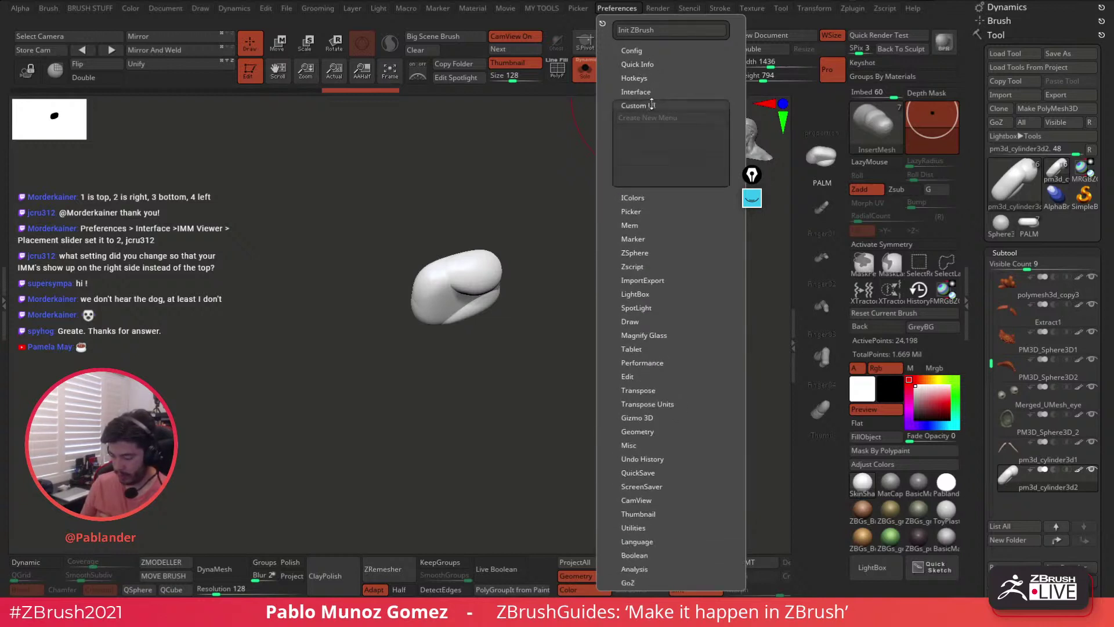
pyautogui.click(648, 89)
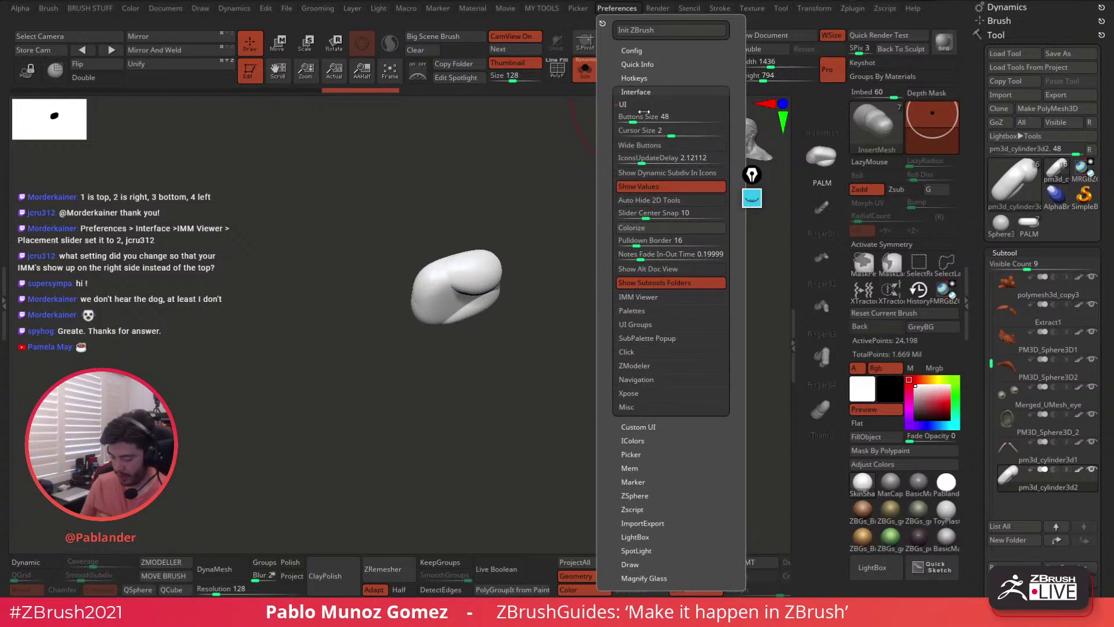
pyautogui.click(652, 297)
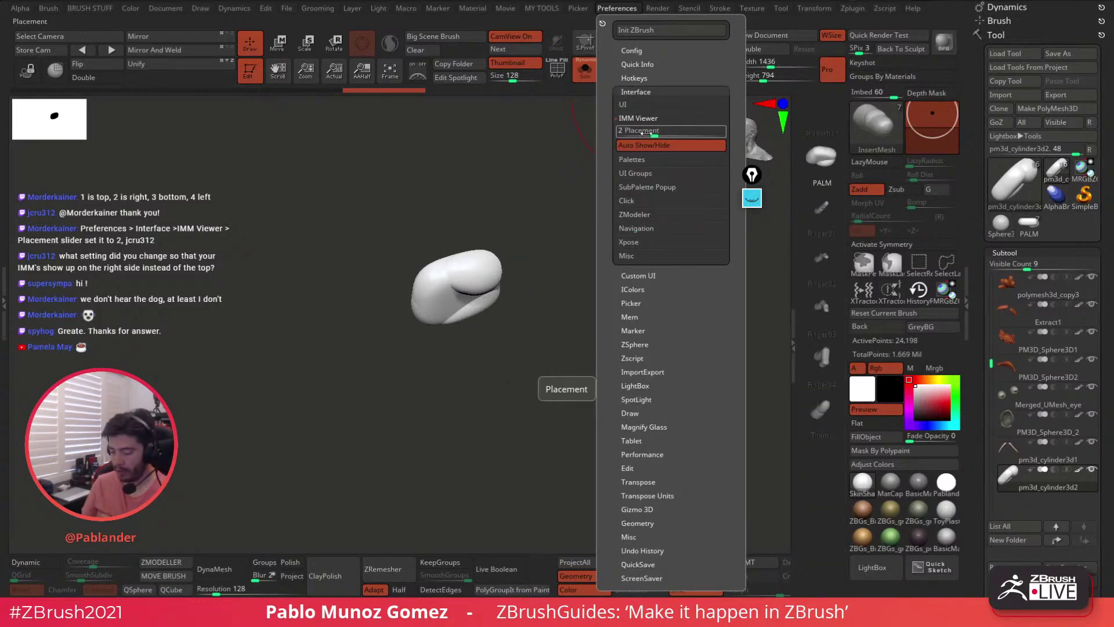
pyautogui.moveTo(649, 132)
pyautogui.mouseDown()
pyautogui.moveTo(630, 134)
pyautogui.moveTo(686, 134)
pyautogui.moveTo(655, 134)
pyautogui.mouseUp()
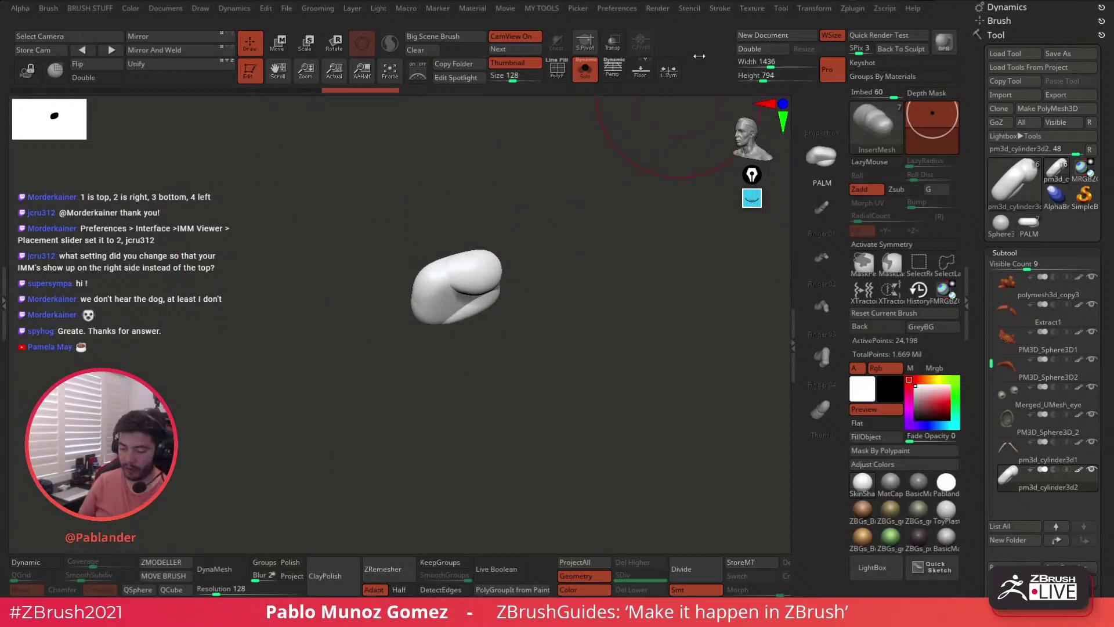
# - Compare the palm with the rest of the arm by switching Solo mode off and back on
pyautogui.moveTo(547, 265); pyautogui.dragTo(606, 285)
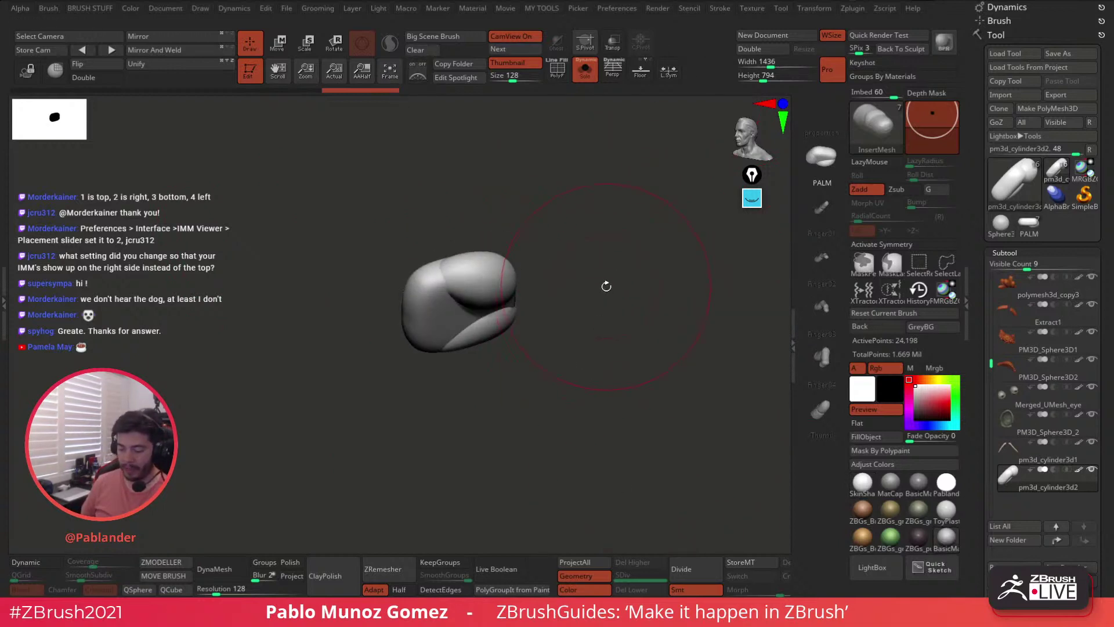
pyautogui.press('space')
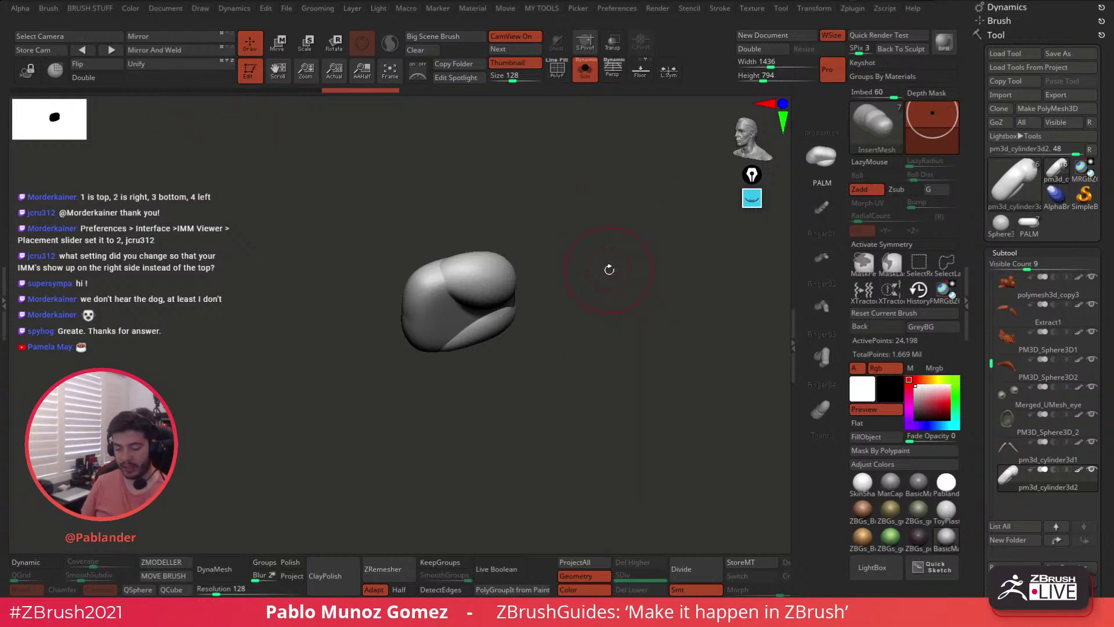
pyautogui.click(586, 70)
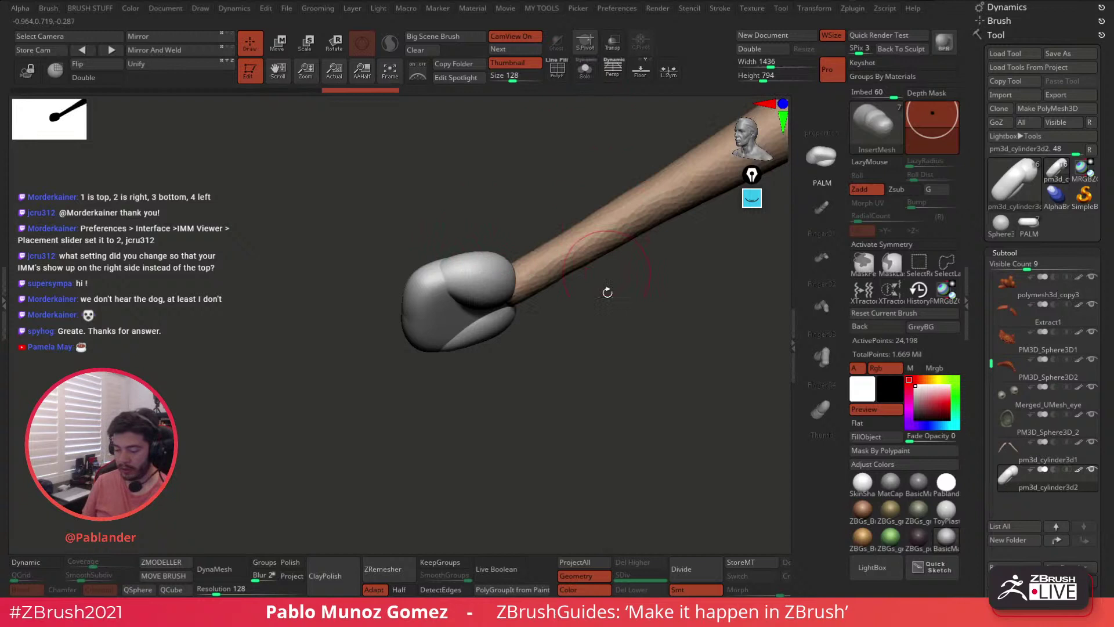
pyautogui.click(585, 72)
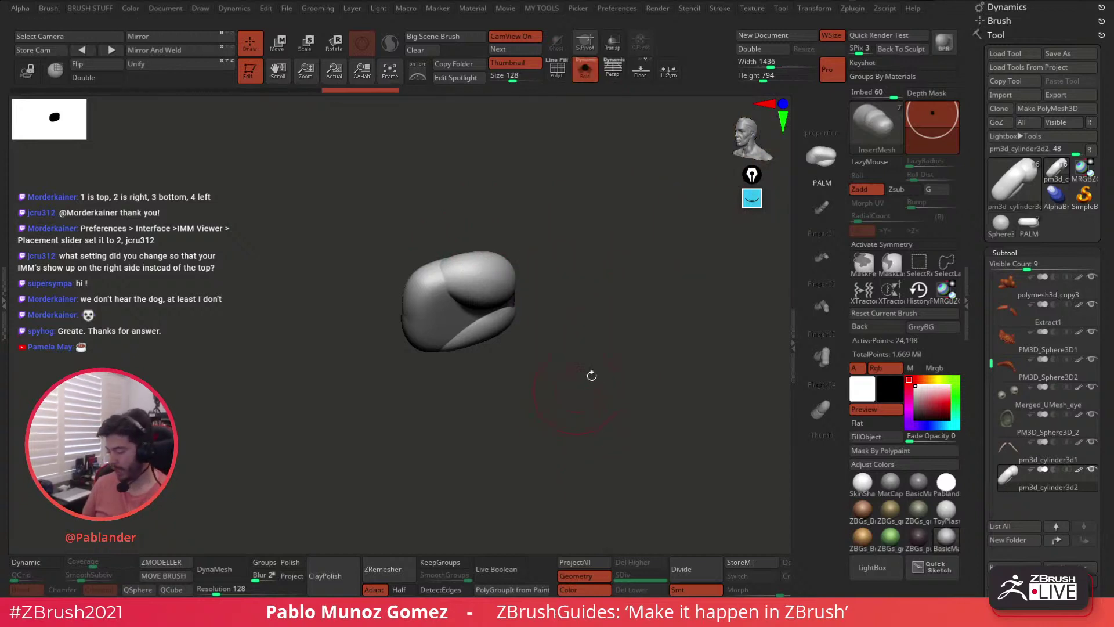
# - Insert the Finger02 mesh on the end of the palm with an embed depth of 74
pyautogui.moveTo(595, 396)
pyautogui.mouseDown()
pyautogui.moveTo(583, 346)
pyautogui.moveTo(639, 429)
pyautogui.mouseUp()
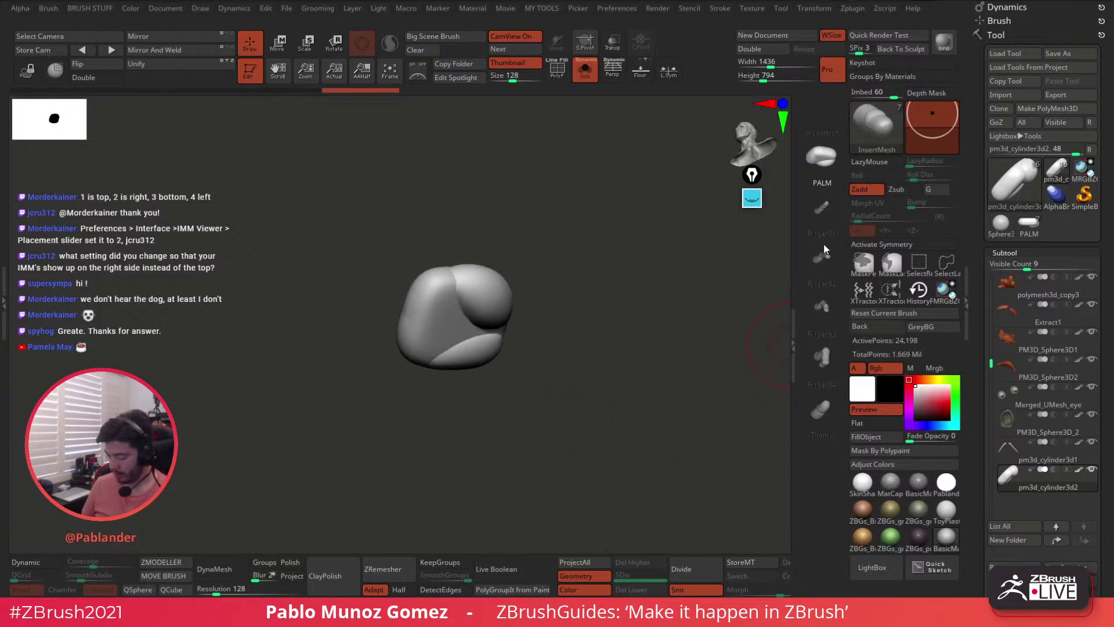
pyautogui.click(824, 261)
pyautogui.moveTo(666, 294)
pyautogui.mouseDown()
pyautogui.moveTo(649, 350)
pyautogui.moveTo(594, 373)
pyautogui.moveTo(567, 348)
pyautogui.moveTo(642, 280)
pyautogui.mouseUp()
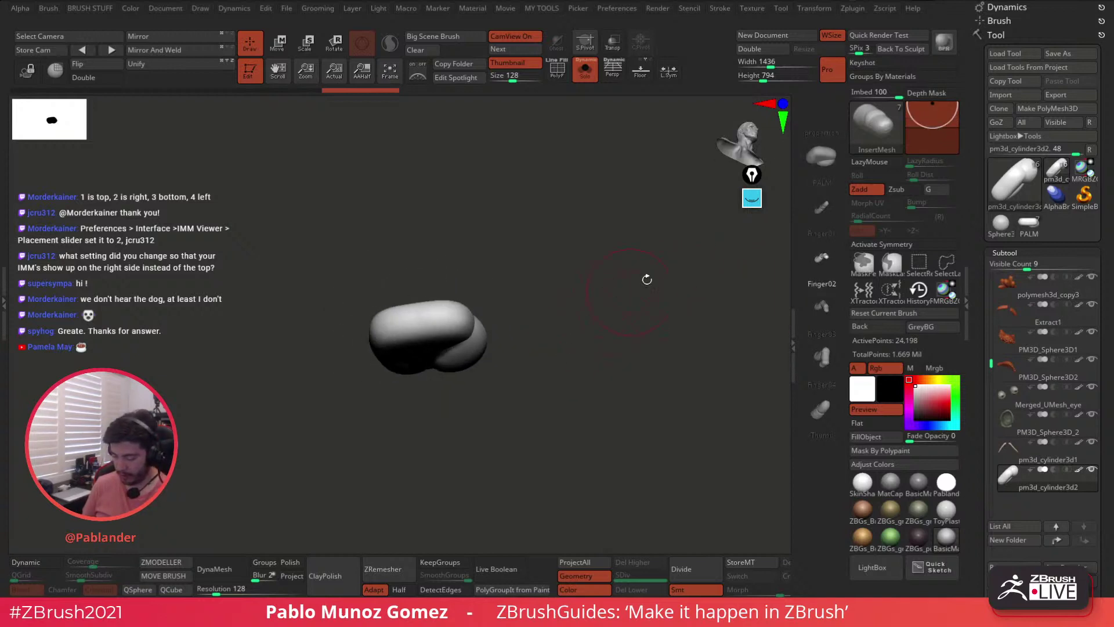
pyautogui.moveTo(936, 119); pyautogui.dragTo(937, 120)
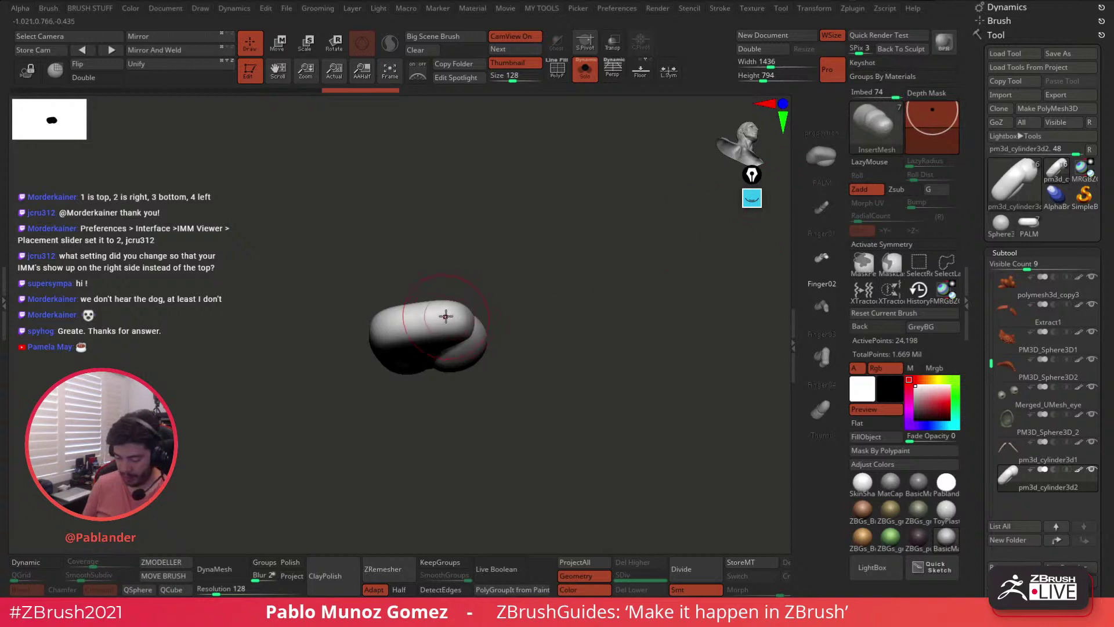
pyautogui.moveTo(448, 312); pyautogui.dragTo(464, 368)
# - Scale up the inserted finger with the gizmo and position its base on the palm's finger edge
pyautogui.moveTo(553, 358); pyautogui.dragTo(484, 313)
pyautogui.click(278, 44)
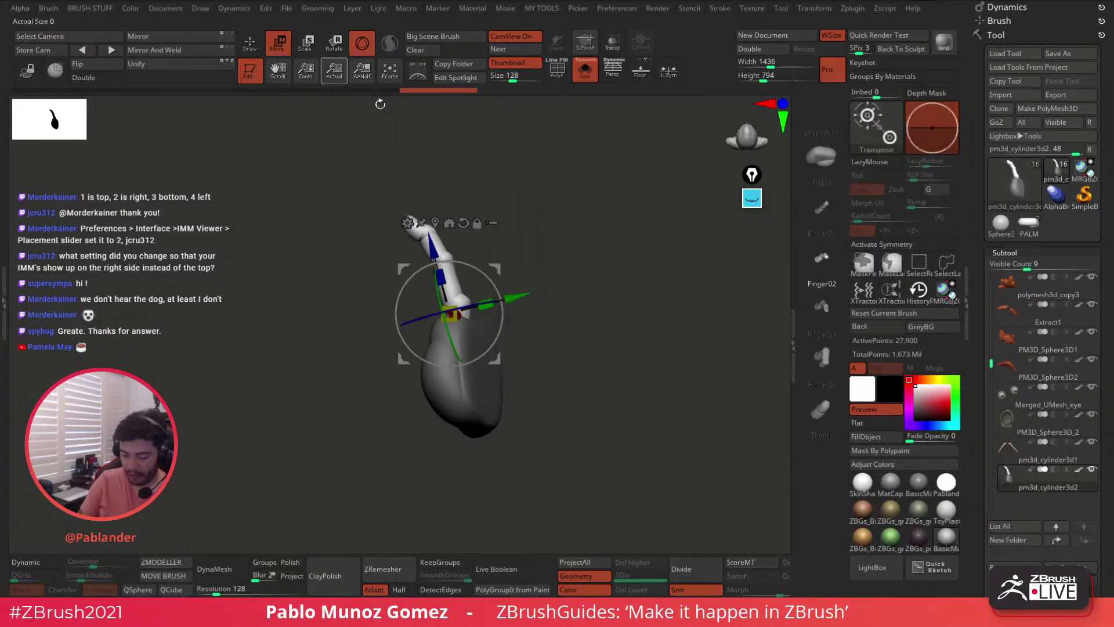
pyautogui.moveTo(511, 203)
pyautogui.mouseDown()
pyautogui.moveTo(565, 238)
pyautogui.moveTo(506, 277)
pyautogui.mouseUp()
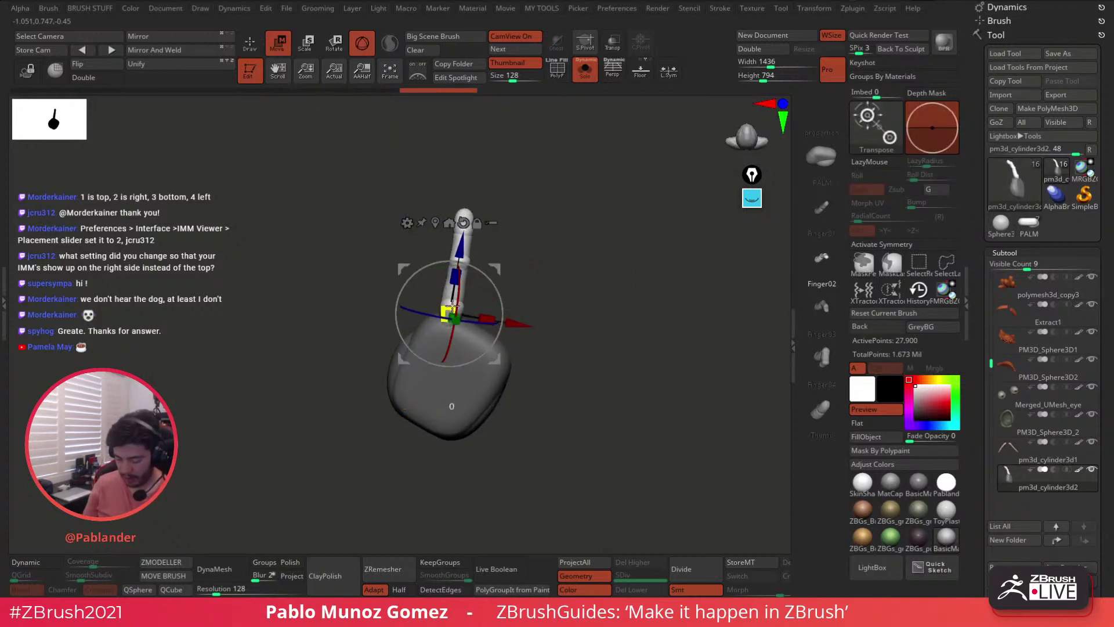
pyautogui.moveTo(450, 314); pyautogui.dragTo(485, 314)
pyautogui.moveTo(540, 256); pyautogui.dragTo(567, 219)
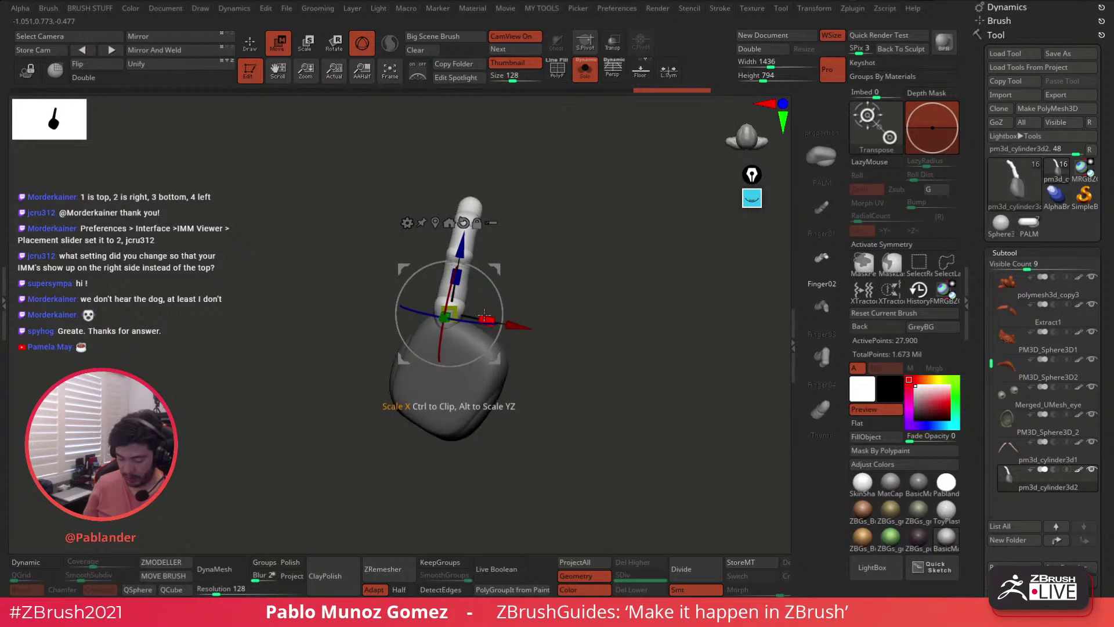
pyautogui.moveTo(495, 268)
pyautogui.mouseDown()
pyautogui.moveTo(487, 279)
pyautogui.moveTo(547, 250)
pyautogui.moveTo(489, 279)
pyautogui.mouseUp()
pyautogui.moveTo(442, 323); pyautogui.dragTo(448, 314)
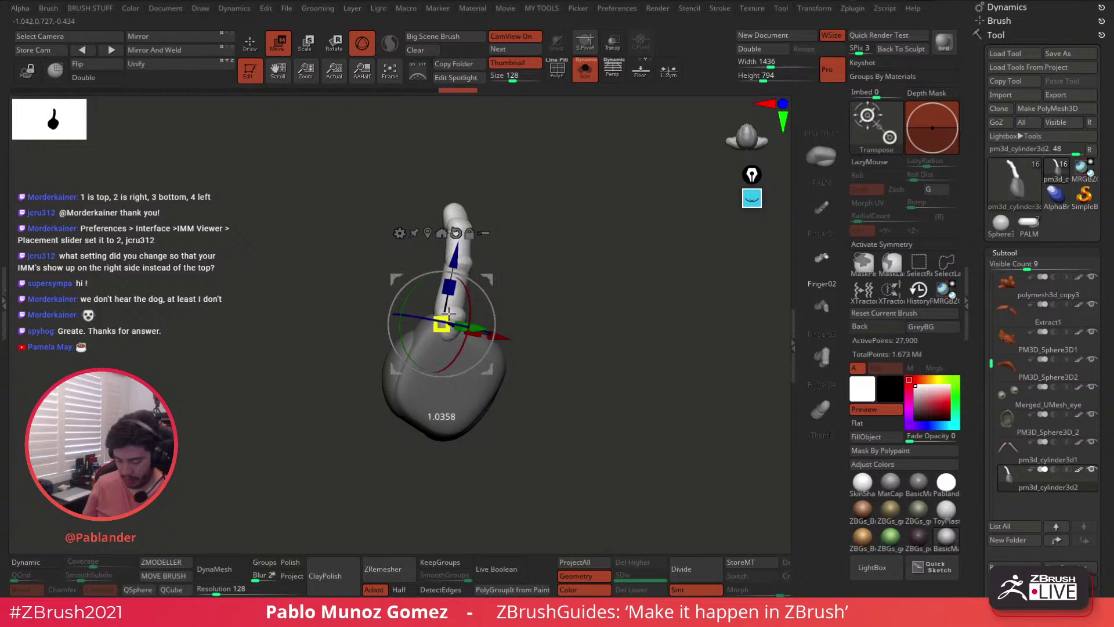
# - Shift the finger through the palm's thickness to seat its base, and scale it to about 0.95
pyautogui.moveTo(525, 261); pyautogui.dragTo(563, 314)
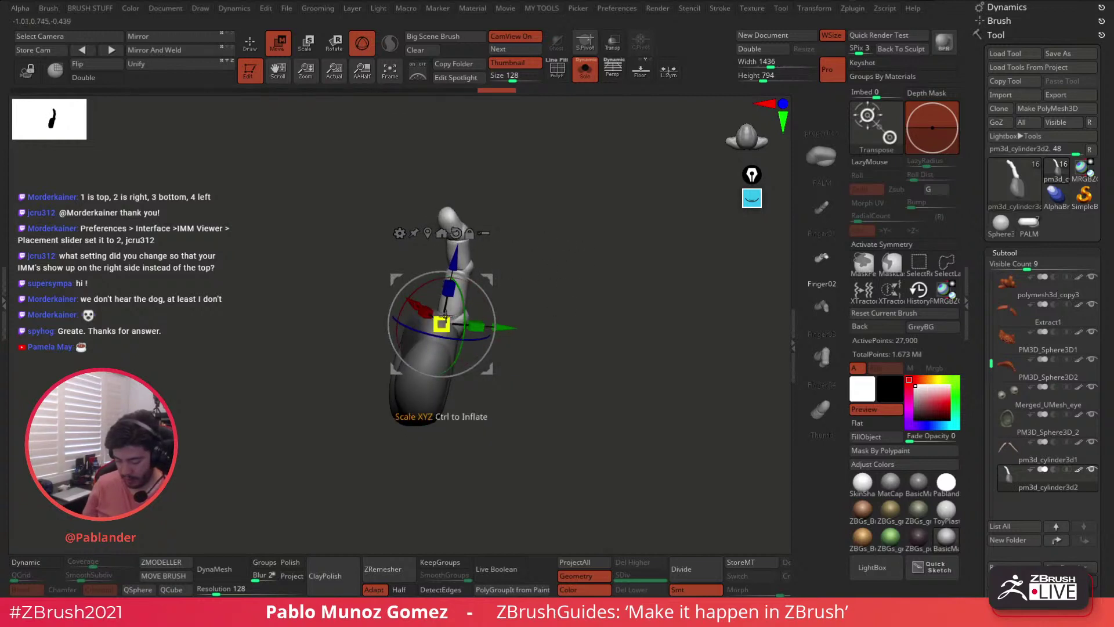
pyautogui.moveTo(521, 259); pyautogui.dragTo(567, 254)
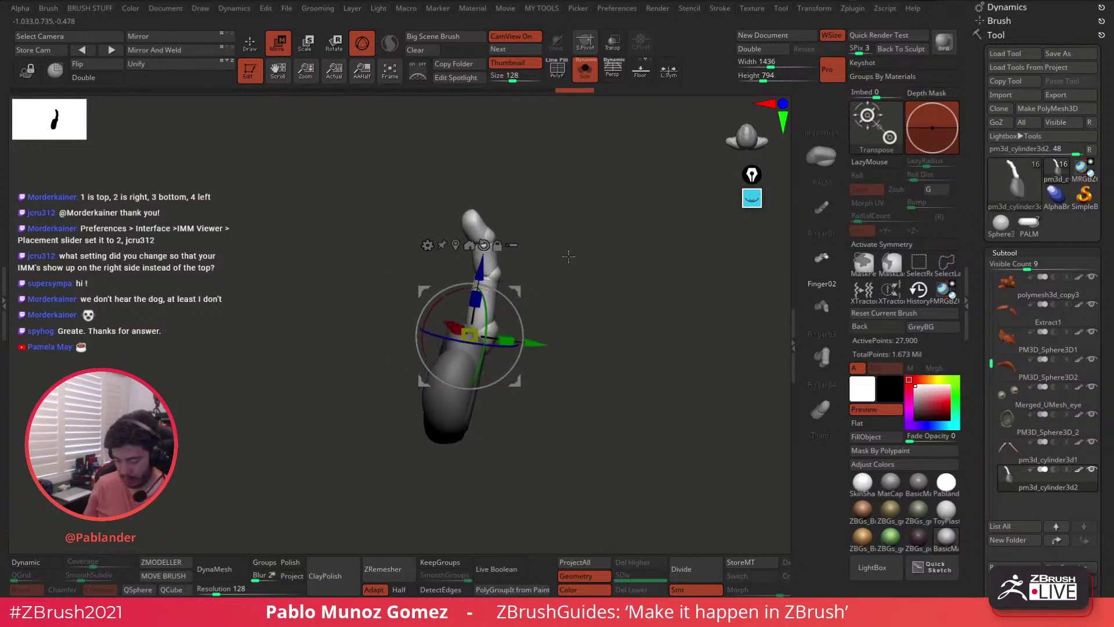
pyautogui.moveTo(539, 345); pyautogui.dragTo(532, 345)
pyautogui.moveTo(601, 294); pyautogui.dragTo(619, 259)
pyautogui.moveTo(512, 313); pyautogui.dragTo(516, 322)
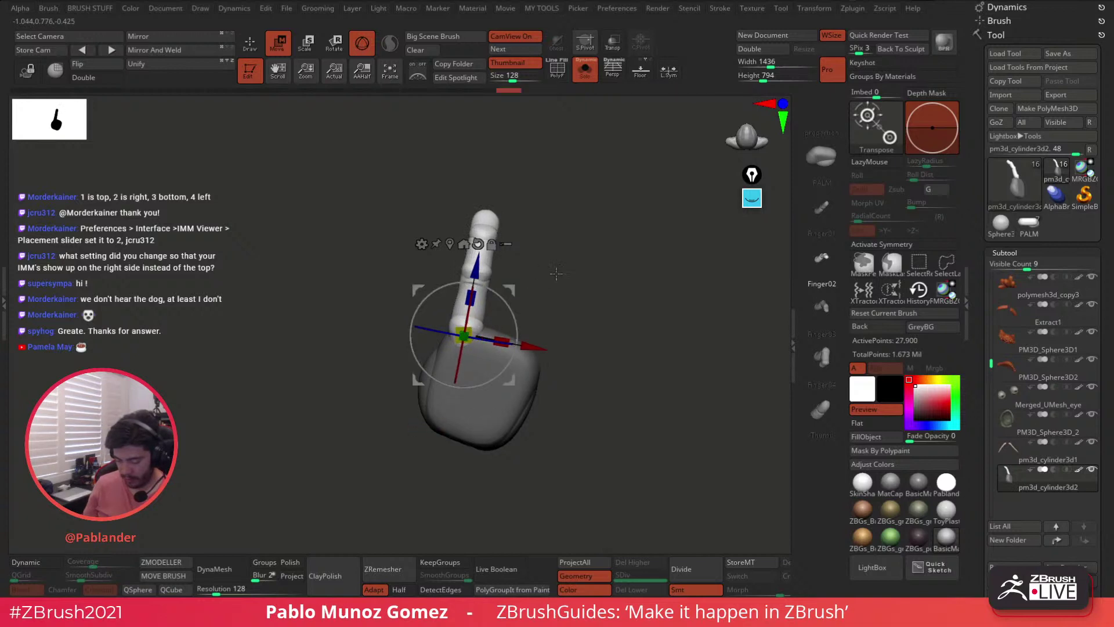
pyautogui.moveTo(474, 324); pyautogui.dragTo(472, 327)
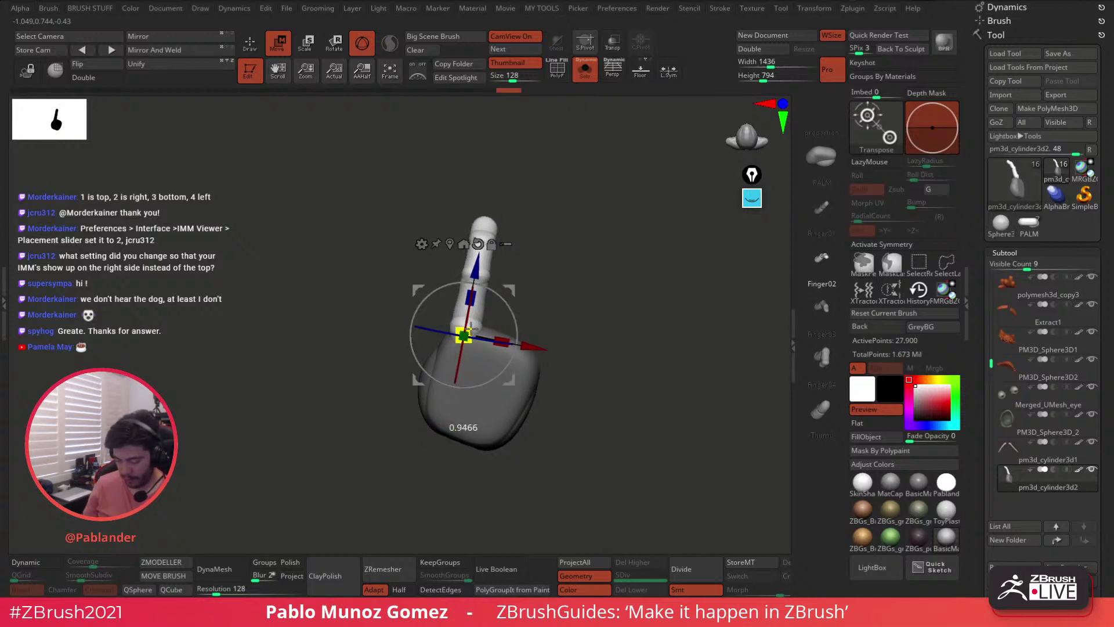
# - Adjust the index finger's proportions and rotate it so it lines up with the corner of the palm
pyautogui.moveTo(576, 250); pyautogui.dragTo(558, 268)
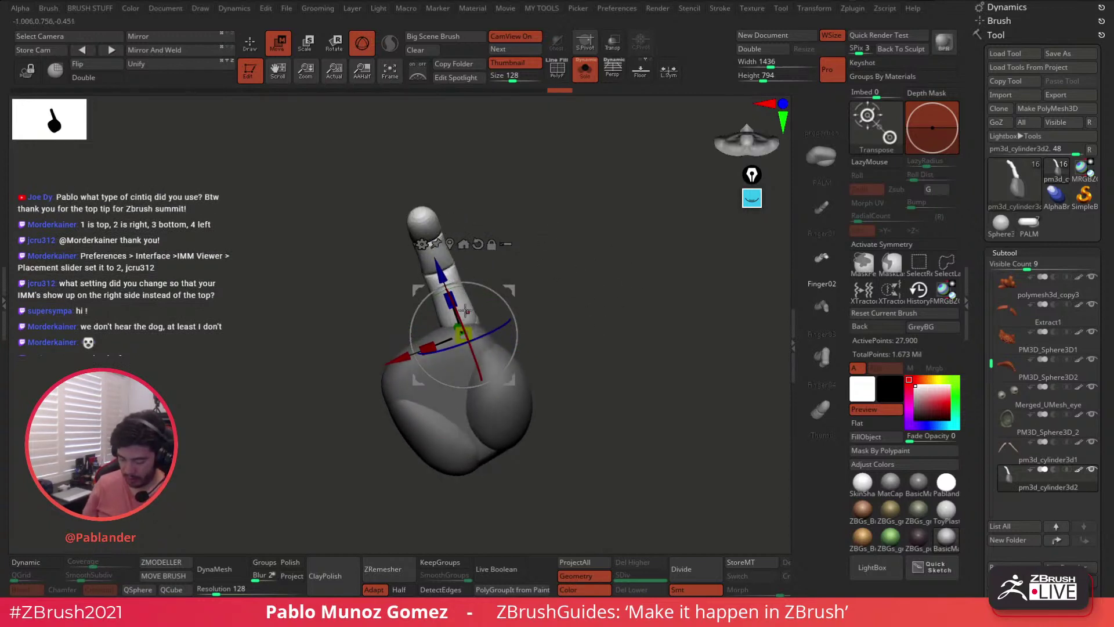
pyautogui.moveTo(452, 300); pyautogui.dragTo(511, 308)
pyautogui.moveTo(512, 289); pyautogui.dragTo(504, 303)
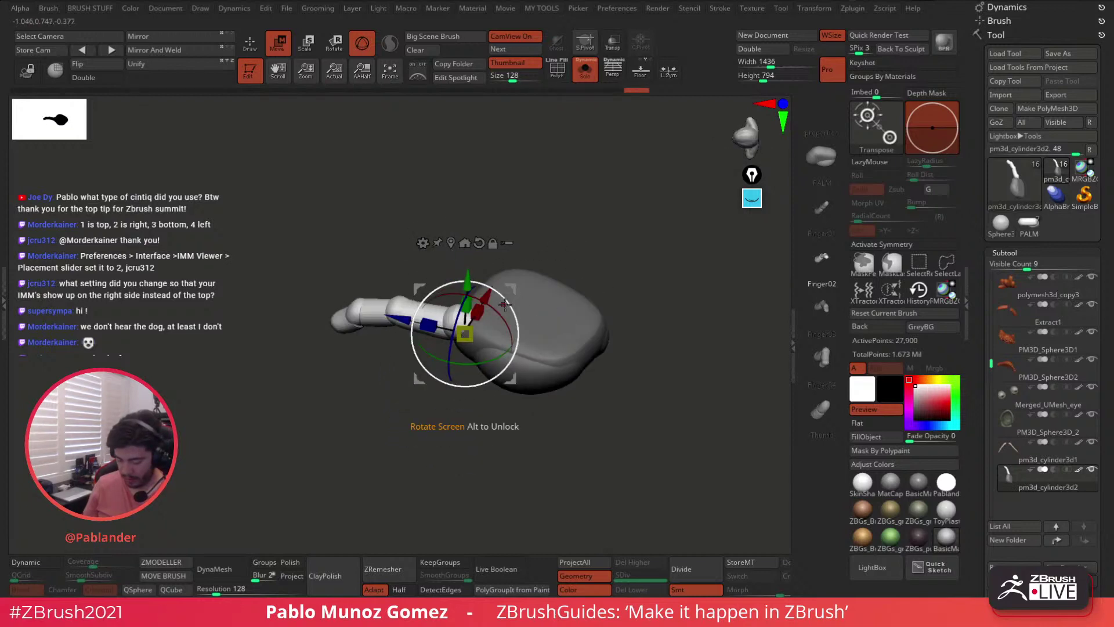
pyautogui.moveTo(539, 255); pyautogui.dragTo(536, 235)
pyautogui.moveTo(507, 305); pyautogui.dragTo(512, 290)
pyautogui.moveTo(551, 232); pyautogui.dragTo(619, 253)
pyautogui.moveTo(513, 289); pyautogui.dragTo(506, 290)
pyautogui.moveTo(567, 249); pyautogui.dragTo(594, 246)
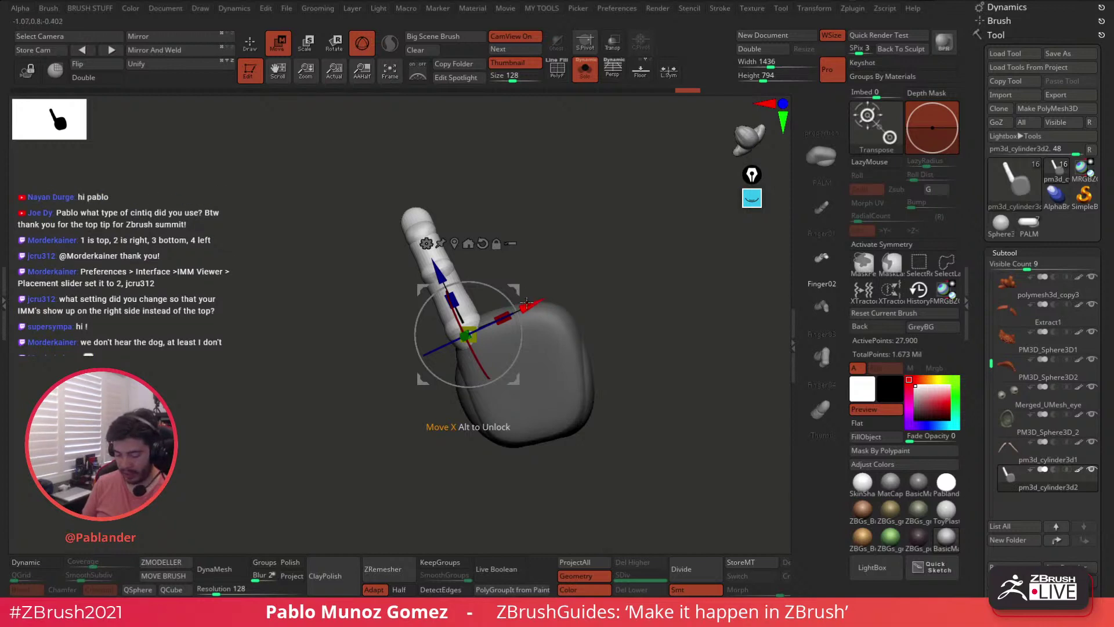
# - Duplicate the index finger beside itself as the middle finger and scale the copy up slightly
pyautogui.moveTo(526, 302)
pyautogui.keyDown('ctrl'); pyautogui.mouseDown()
pyautogui.moveTo(541, 271)
pyautogui.moveTo(541, 286)
pyautogui.moveTo(548, 279)
pyautogui.mouseUp(); pyautogui.keyUp('ctrl')
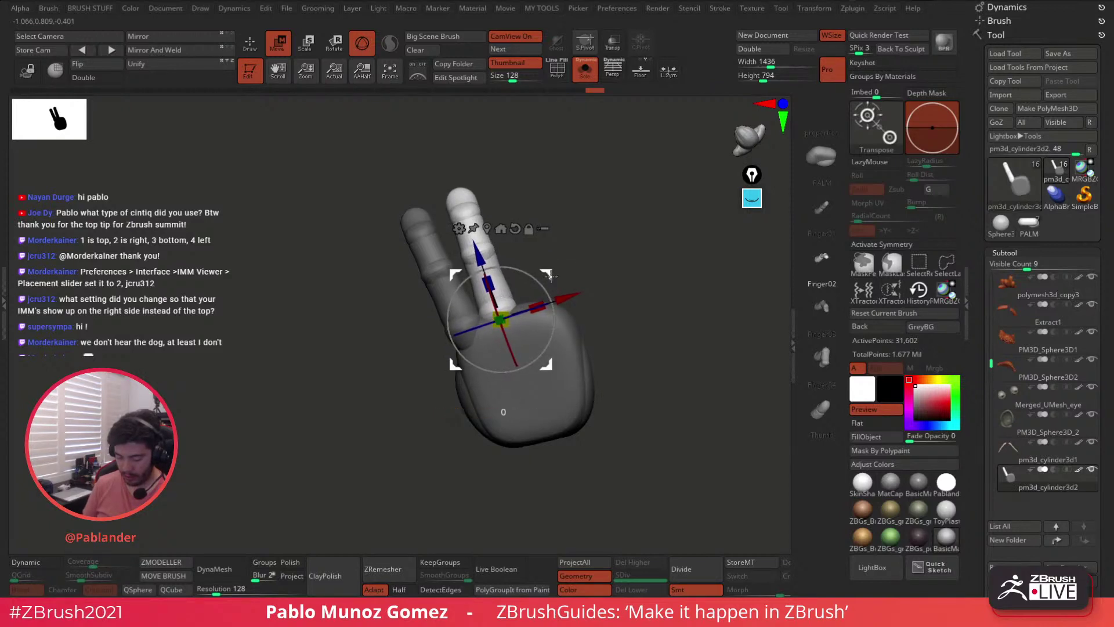
pyautogui.moveTo(500, 319)
pyautogui.mouseDown()
pyautogui.moveTo(492, 283)
pyautogui.moveTo(508, 313)
pyautogui.mouseUp()
pyautogui.moveTo(641, 259); pyautogui.dragTo(657, 299)
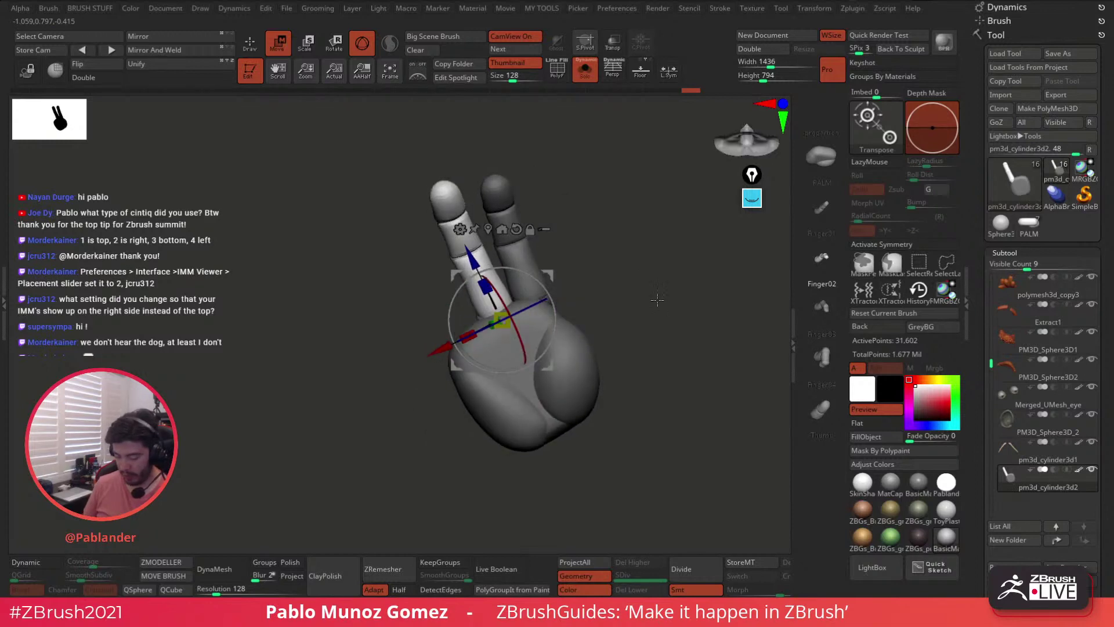
pyautogui.moveTo(637, 335); pyautogui.dragTo(551, 338)
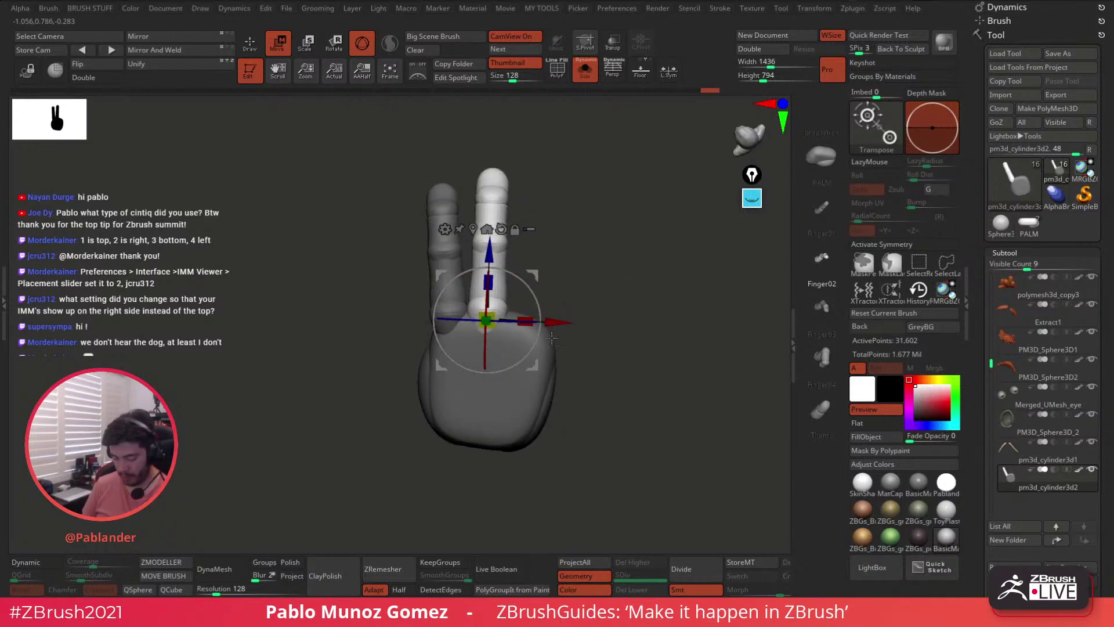
# - Duplicate the middle finger farther along the palm edge as the ring finger and adjust its depth against the palm
pyautogui.moveTo(623, 266); pyautogui.dragTo(423, 320)
pyautogui.moveTo(557, 308); pyautogui.dragTo(521, 315)
pyautogui.moveTo(554, 272); pyautogui.dragTo(613, 328)
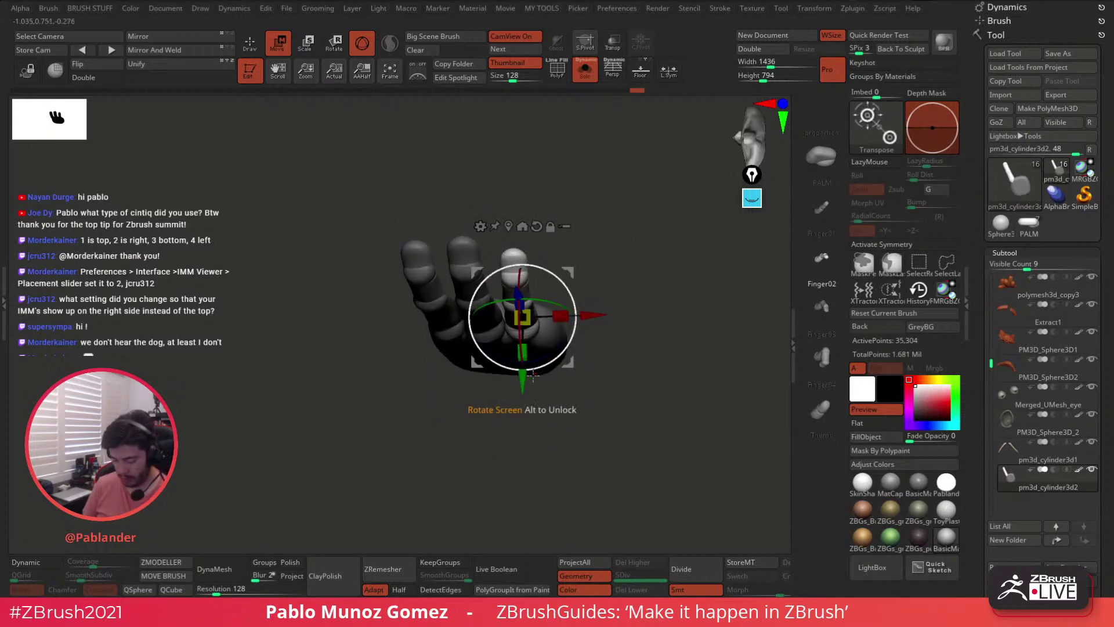
pyautogui.moveTo(528, 380); pyautogui.dragTo(530, 386)
pyautogui.moveTo(610, 374); pyautogui.dragTo(622, 277)
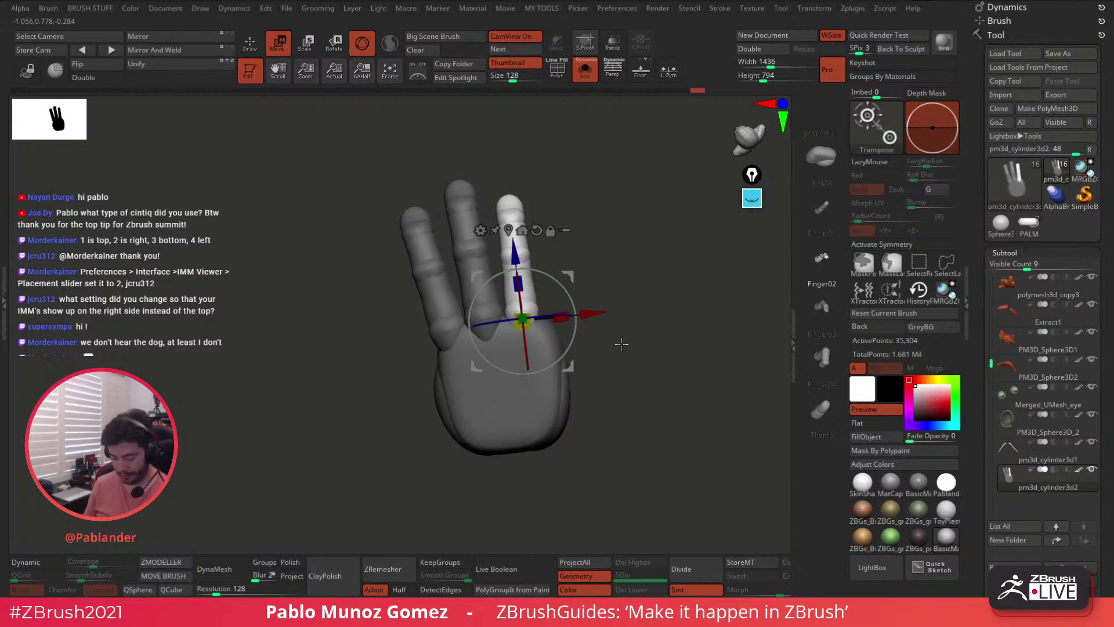
# - Refine the ring finger's angle and size so it fits beside the middle finger
pyautogui.moveTo(576, 324); pyautogui.dragTo(577, 332)
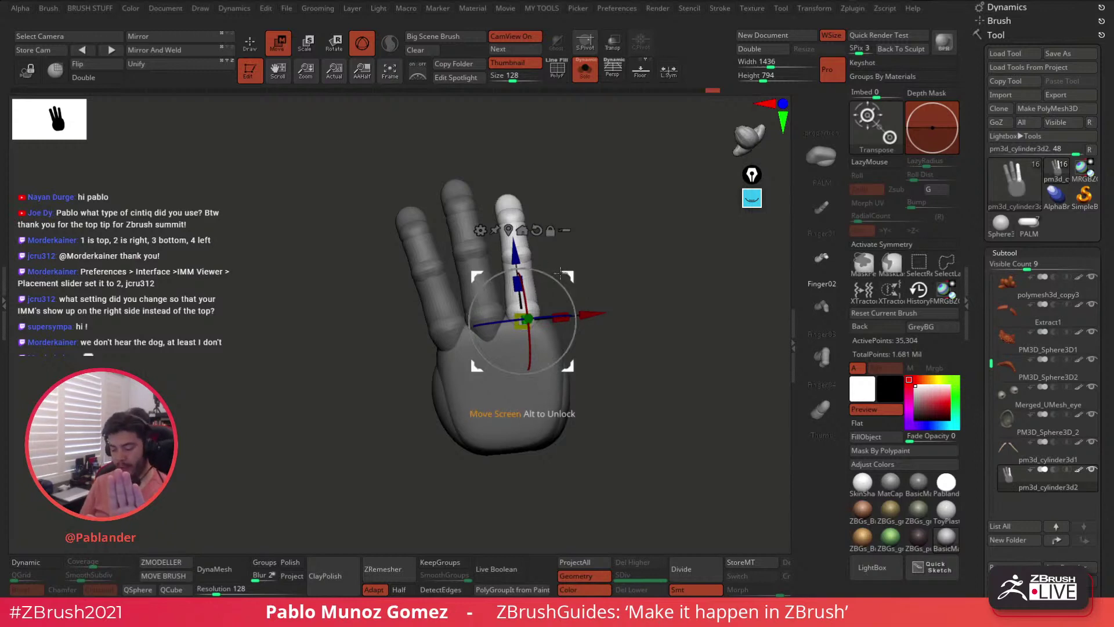
pyautogui.moveTo(518, 313); pyautogui.dragTo(515, 314)
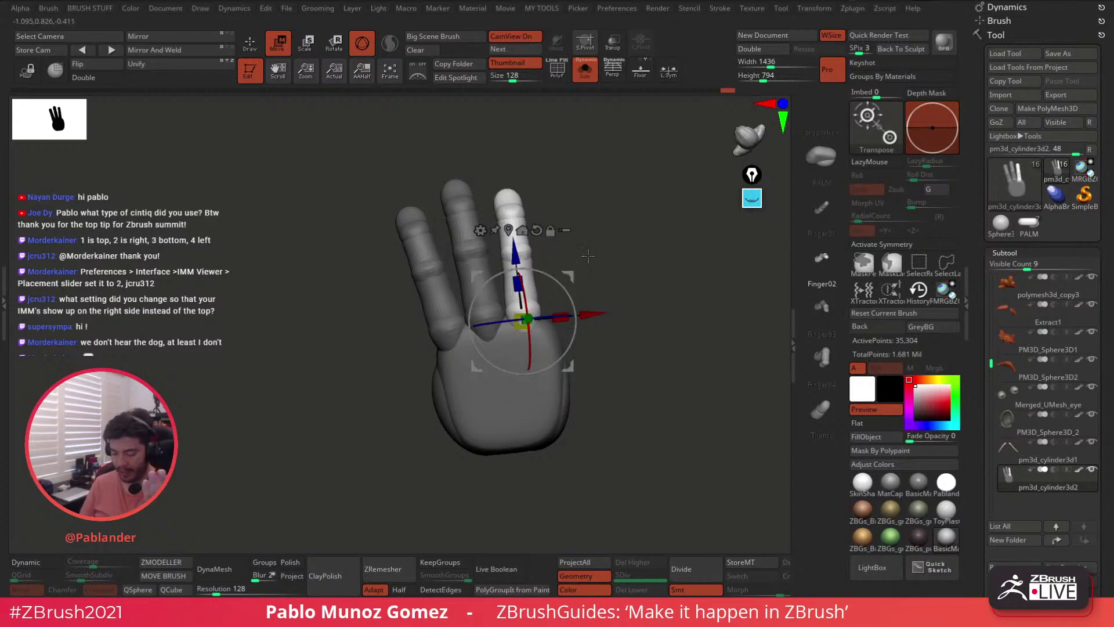
pyautogui.moveTo(588, 255); pyautogui.dragTo(617, 275)
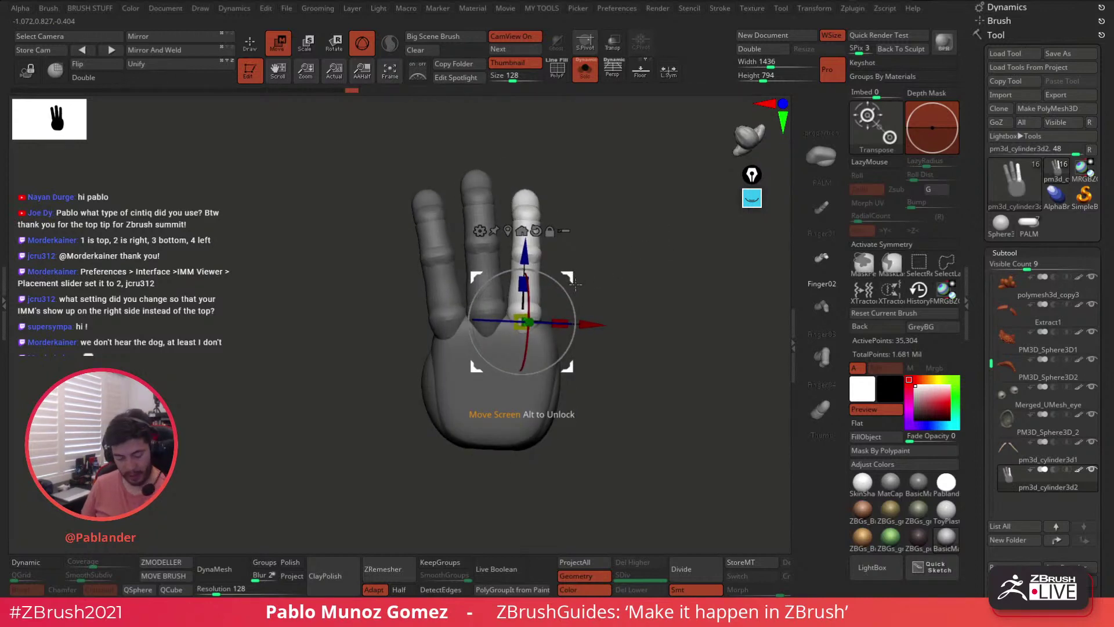
pyautogui.moveTo(521, 319); pyautogui.dragTo(518, 313)
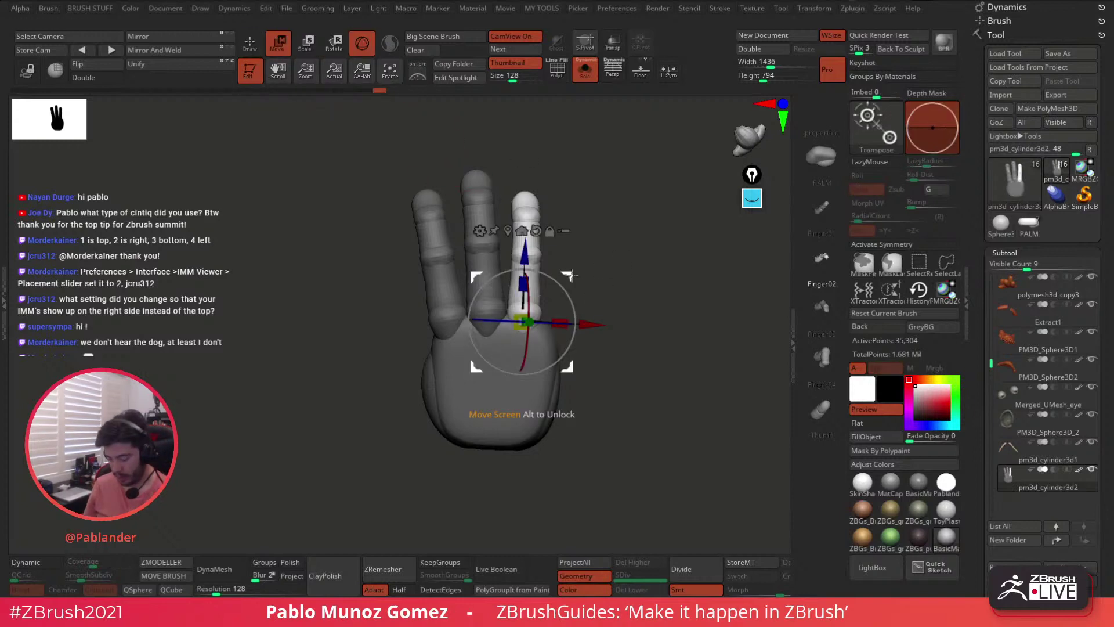
# - Duplicate the ring finger at the outer edge of the palm as the pinky and scale the copy down
pyautogui.keyDown('ctrl'); pyautogui.moveTo(571, 275); pyautogui.dragTo(600, 287); pyautogui.keyUp('ctrl')
pyautogui.moveTo(551, 326); pyautogui.dragTo(545, 314)
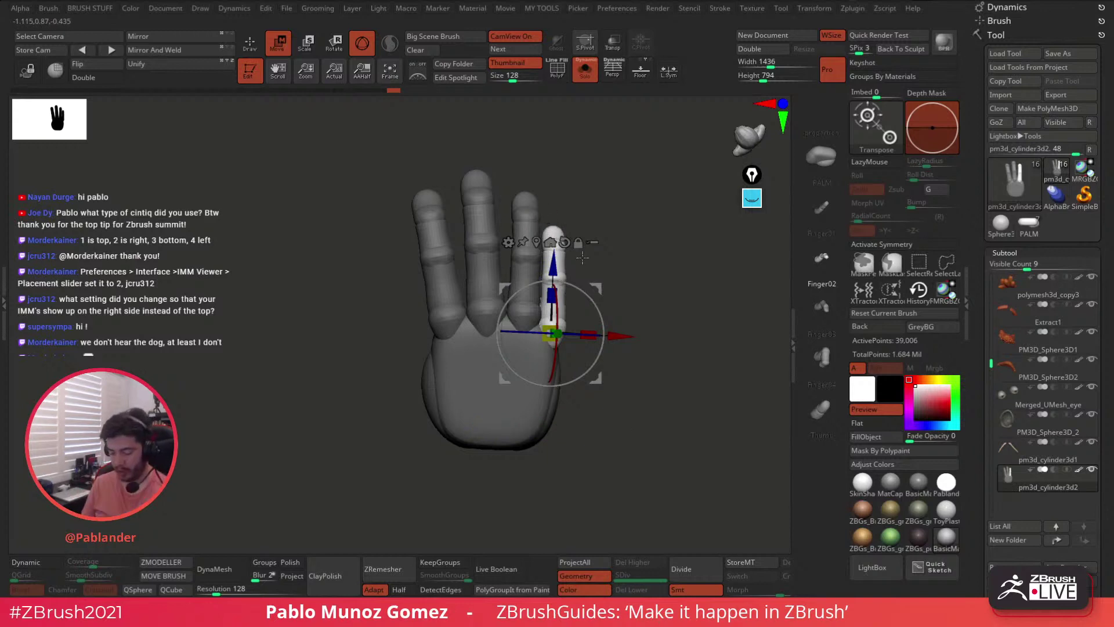
# - Fine-tune the pinky's angle and depth against the palm and scale it very slightly
pyautogui.moveTo(590, 307); pyautogui.dragTo(597, 287)
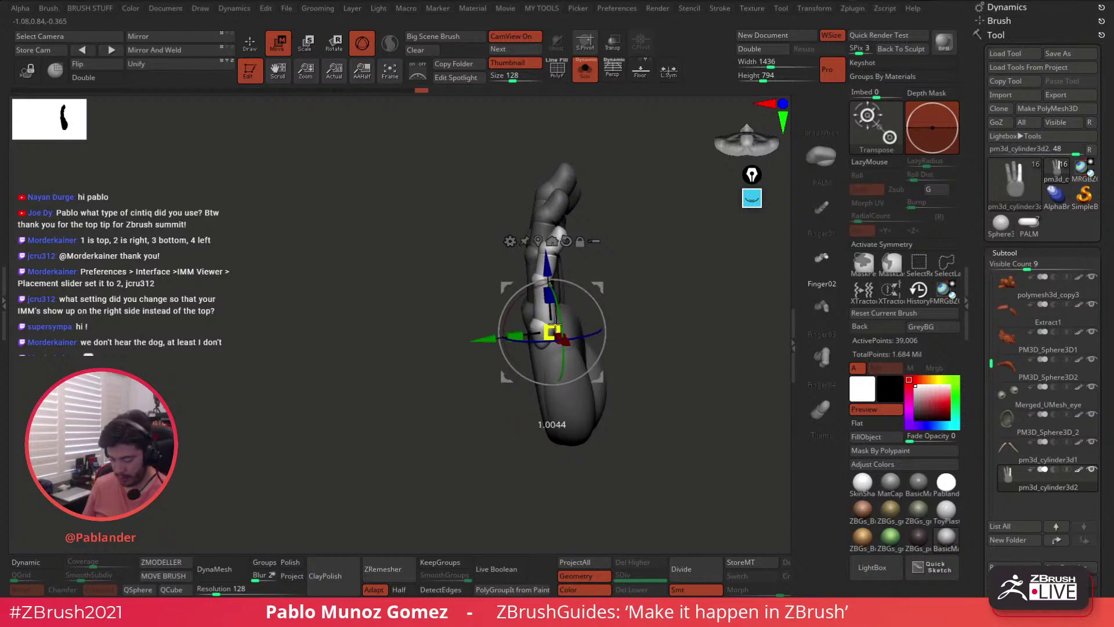
pyautogui.moveTo(643, 256); pyautogui.dragTo(662, 280)
pyautogui.moveTo(552, 333); pyautogui.dragTo(551, 335)
pyautogui.click(251, 46)
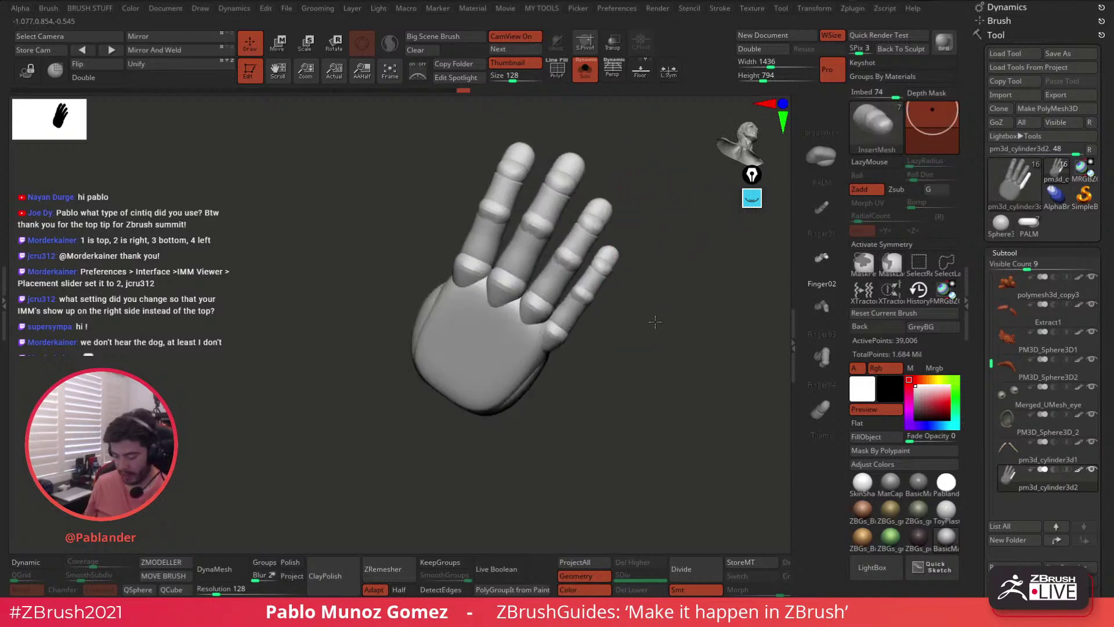
# - Check the fingers' shared polygroups and regroup the hand with Auto Groups so each finger part gets its own polygroup
pyautogui.keyDown('ctrl'); pyautogui.keyDown('shift'); pyautogui.click(521, 184); pyautogui.keyUp('shift'); pyautogui.keyUp('ctrl')
pyautogui.keyDown('ctrl'); pyautogui.keyDown('shift'); pyautogui.click(580, 121); pyautogui.keyUp('shift'); pyautogui.keyUp('ctrl')
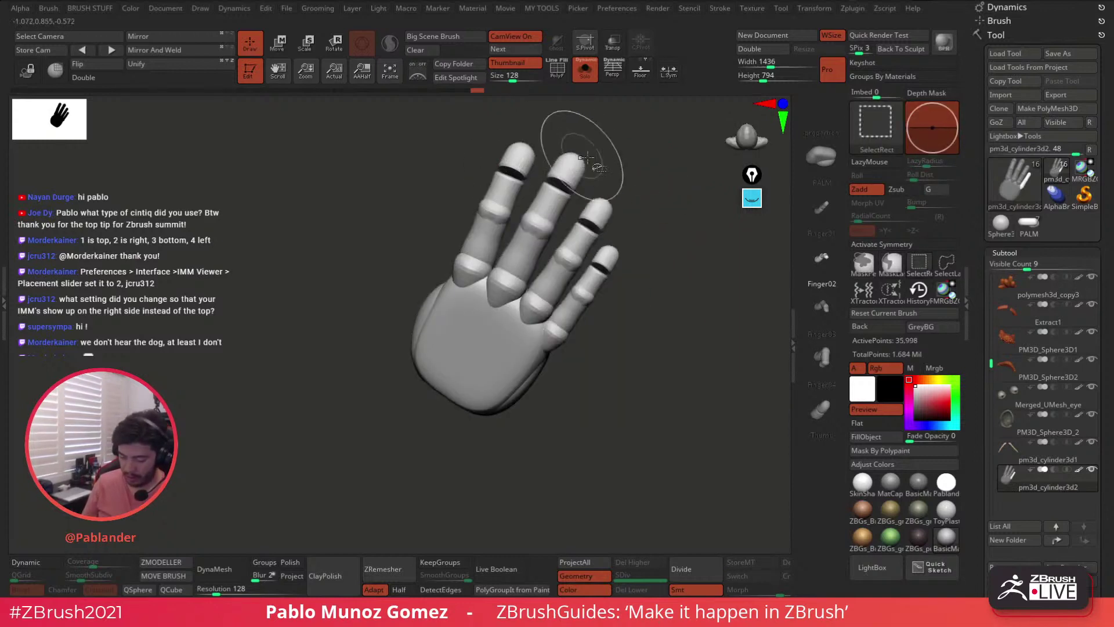
pyautogui.moveTo(632, 185); pyautogui.dragTo(650, 247)
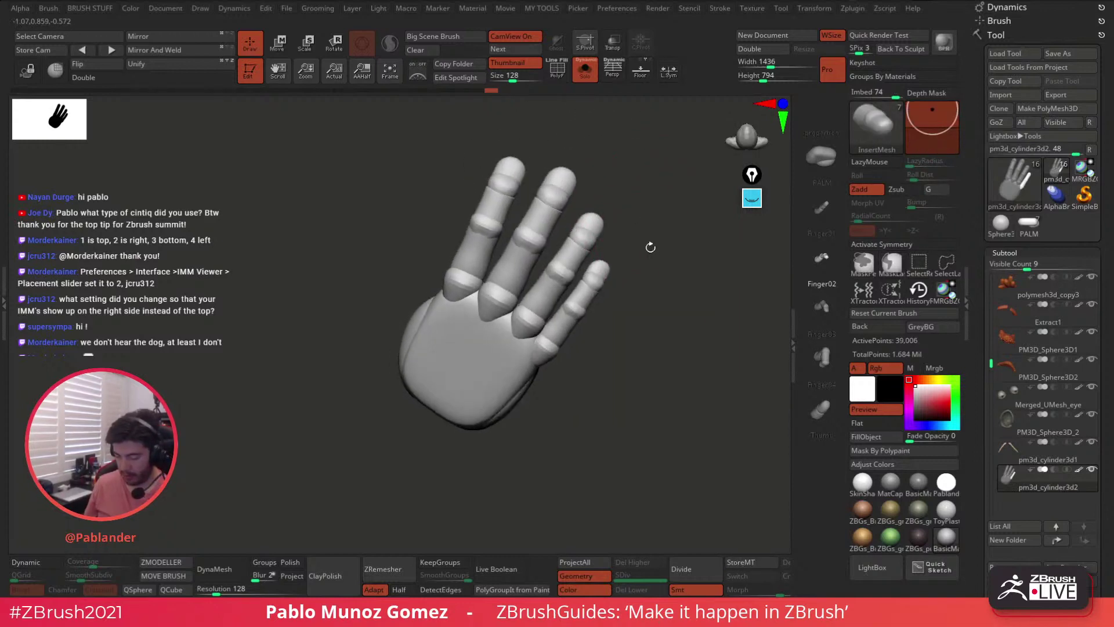
pyautogui.click(559, 71)
pyautogui.press('space')
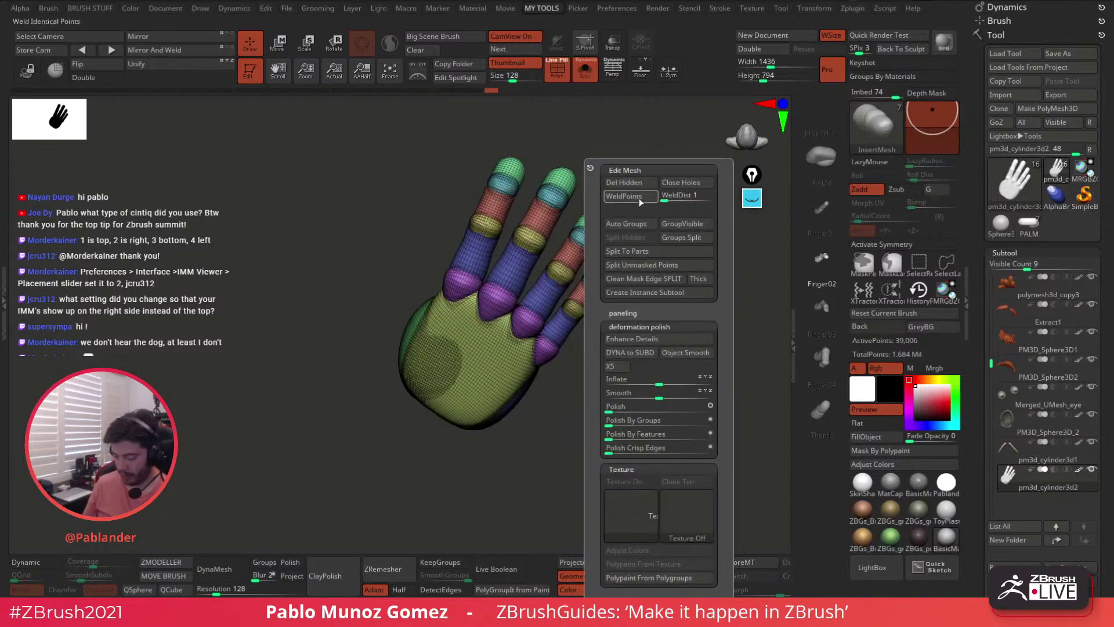
pyautogui.click(635, 224)
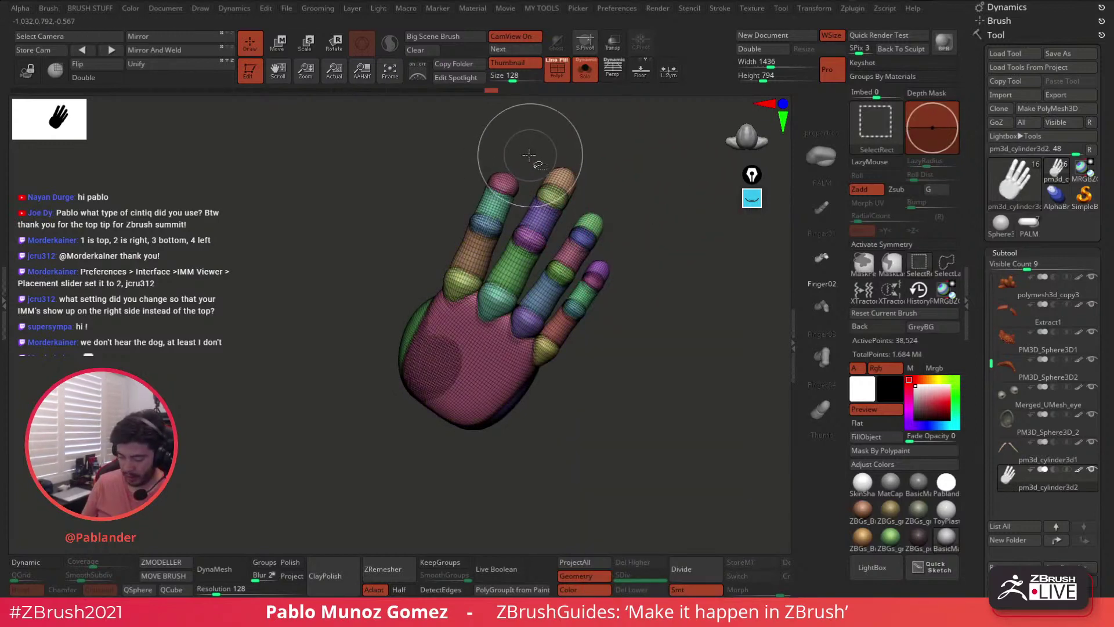
# - Mask everything except the index finger, then reposition and slightly scale the finger from its base
pyautogui.keyDown('ctrl'); pyautogui.keyDown('shift'); pyautogui.click(518, 175); pyautogui.keyUp('shift'); pyautogui.keyUp('ctrl')
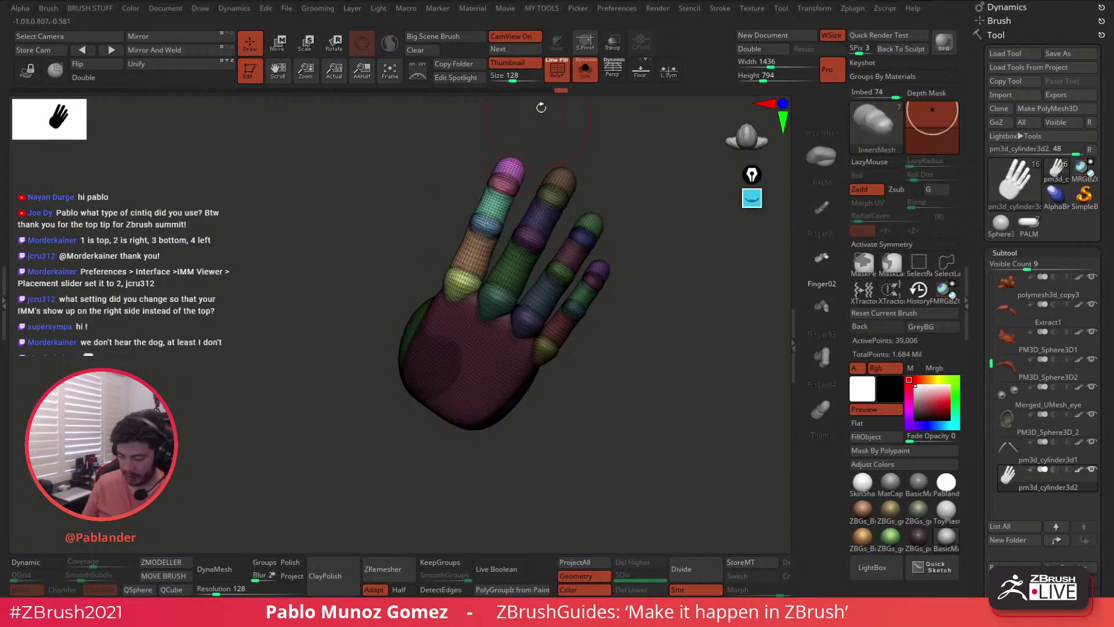
pyautogui.hotkey('shift', 'f')
pyautogui.click(283, 46)
pyautogui.keyDown('alt'); pyautogui.moveTo(590, 305); pyautogui.dragTo(509, 239); pyautogui.keyUp('alt')
pyautogui.moveTo(555, 266); pyautogui.dragTo(554, 275, button='right')
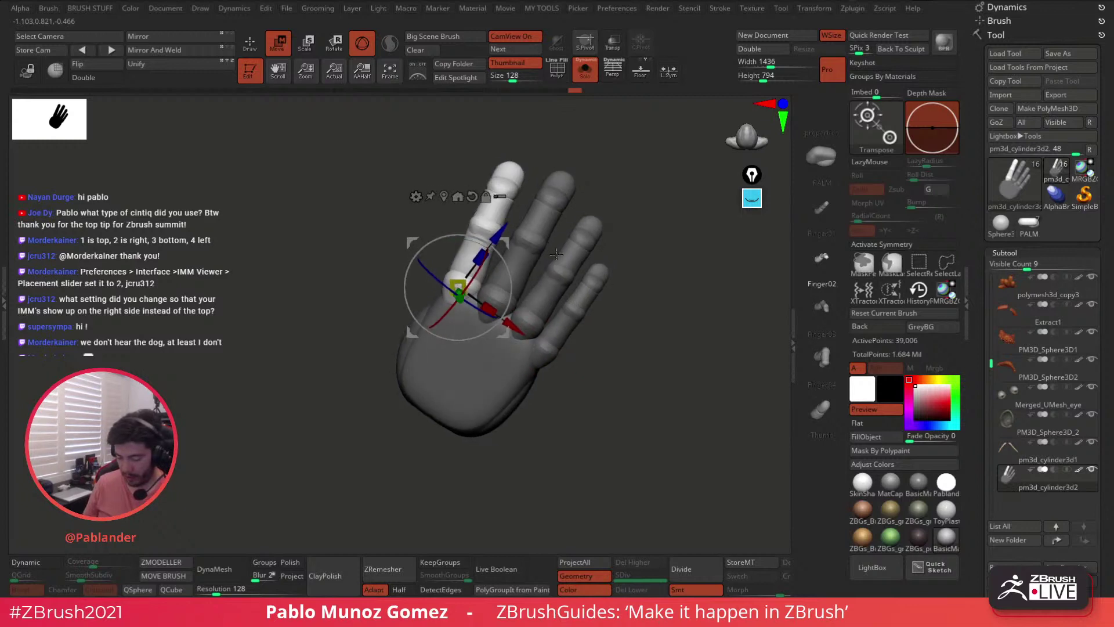
pyautogui.moveTo(459, 284); pyautogui.dragTo(460, 285)
# - Adjust the index finger's rotation and position on the palm from several angles and clear the mask
pyautogui.moveTo(614, 321); pyautogui.dragTo(628, 323)
pyautogui.moveTo(483, 307); pyautogui.dragTo(479, 305)
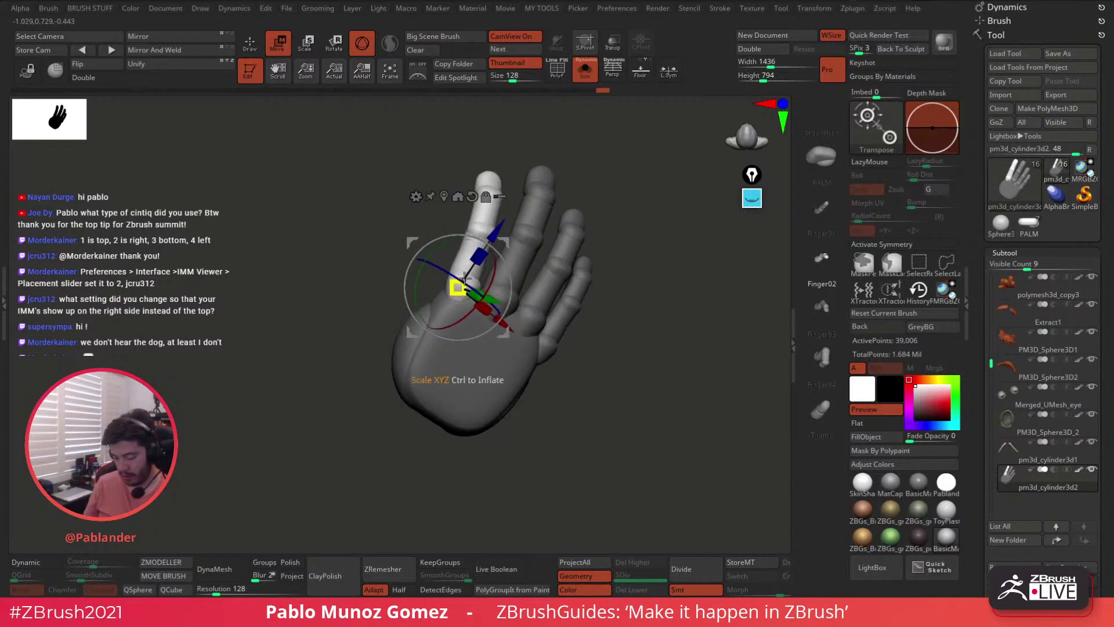
pyautogui.moveTo(603, 292); pyautogui.dragTo(662, 284)
pyautogui.moveTo(521, 305); pyautogui.dragTo(516, 304)
pyautogui.moveTo(680, 326)
pyautogui.mouseDown()
pyautogui.moveTo(625, 334)
pyautogui.moveTo(649, 373)
pyautogui.moveTo(553, 330)
pyautogui.mouseUp()
pyautogui.press('q')
pyautogui.moveTo(516, 259); pyautogui.dragTo(533, 239)
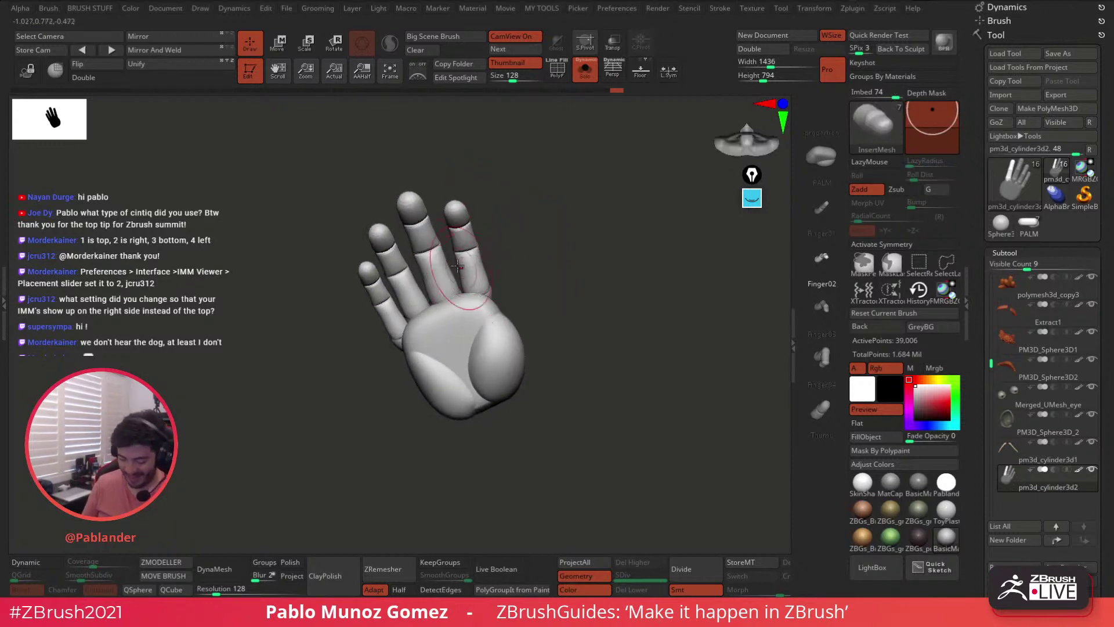
# - Insert the Thumb mesh on the thumb side of the palm with Imbed at 70, replacing the first placement
pyautogui.moveTo(611, 330); pyautogui.dragTo(783, 291)
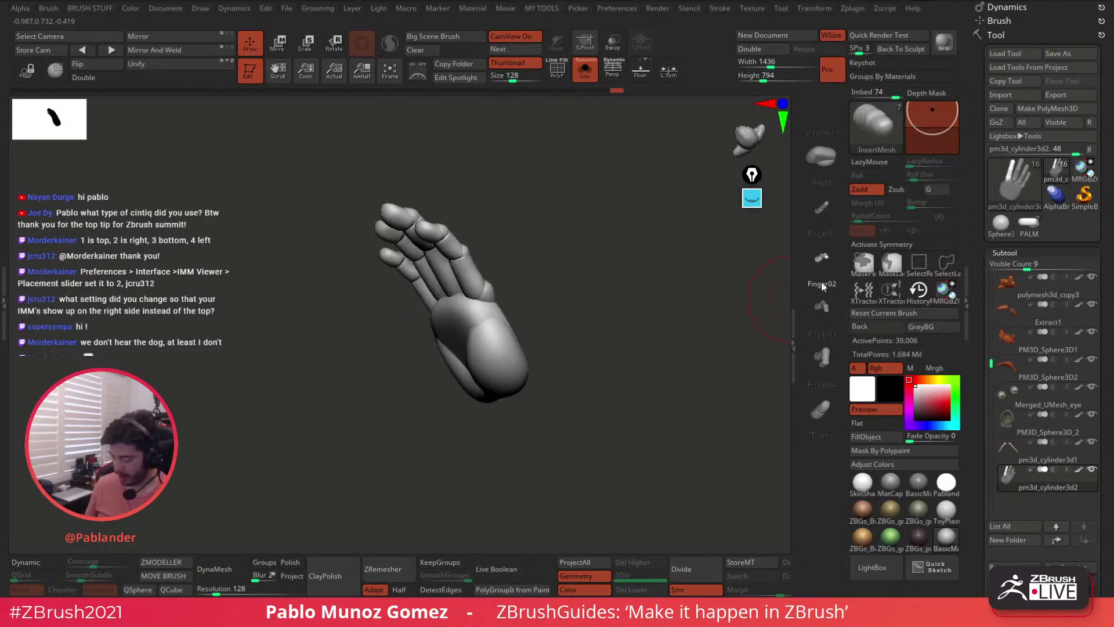
pyautogui.click(824, 410)
pyautogui.moveTo(562, 358); pyautogui.dragTo(441, 348)
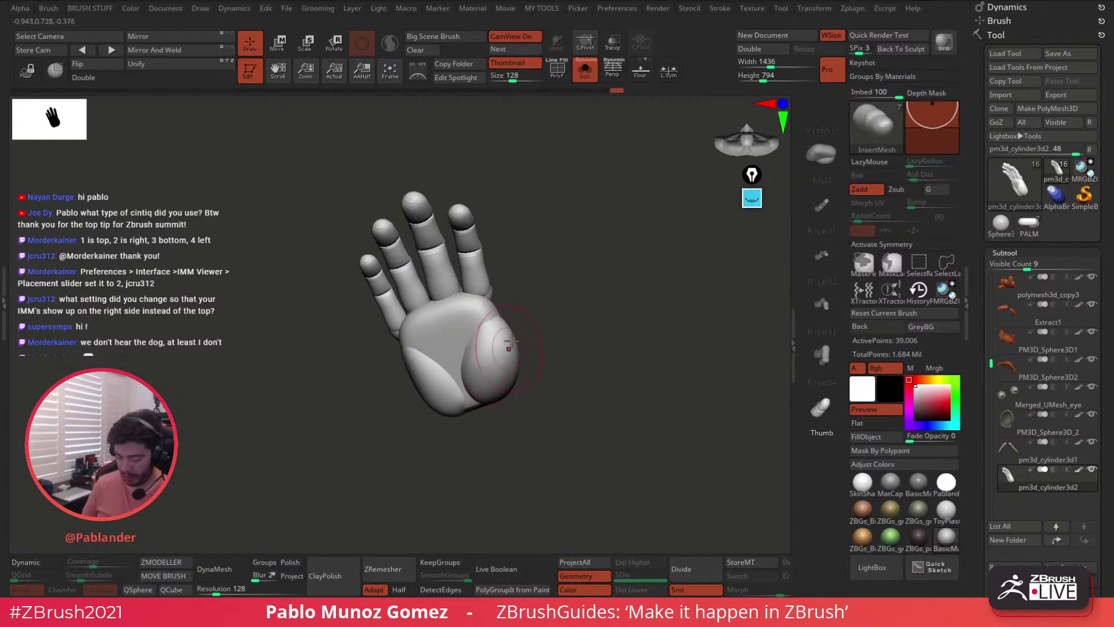
pyautogui.moveTo(561, 273); pyautogui.dragTo(575, 353)
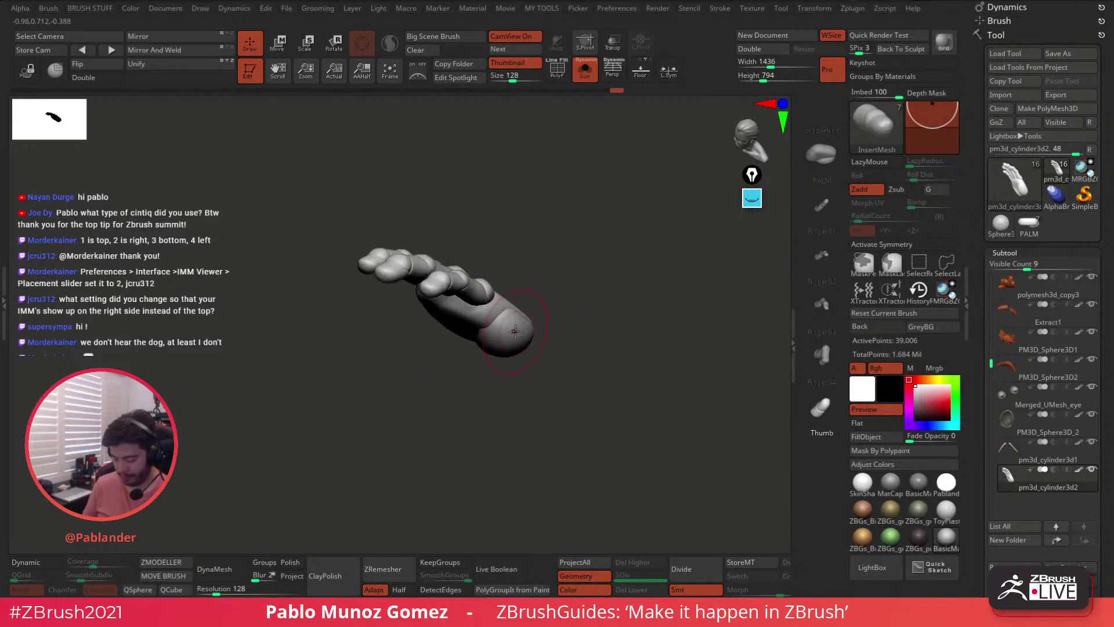
pyautogui.moveTo(514, 333)
pyautogui.mouseDown()
pyautogui.moveTo(516, 352)
pyautogui.moveTo(516, 333)
pyautogui.moveTo(530, 341)
pyautogui.mouseUp()
pyautogui.hotkey('ctrl', 'z')
pyautogui.moveTo(630, 267); pyautogui.dragTo(472, 152)
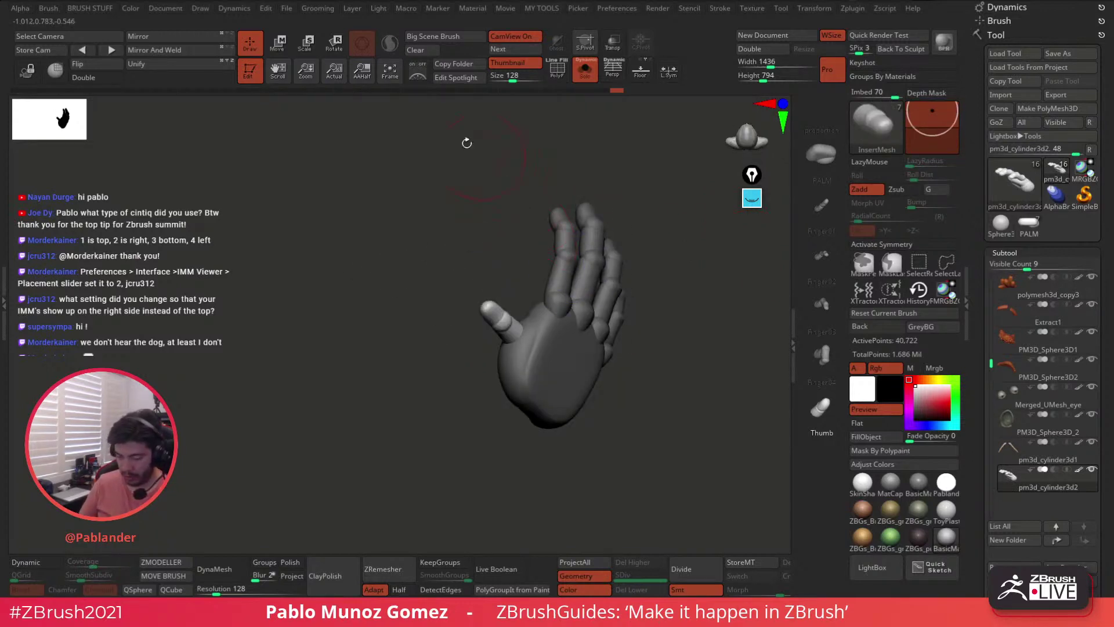
# - Move and rotate the thumb so its base sits against the thumb pad of the palm
pyautogui.click(278, 44)
pyautogui.moveTo(513, 333); pyautogui.dragTo(540, 322)
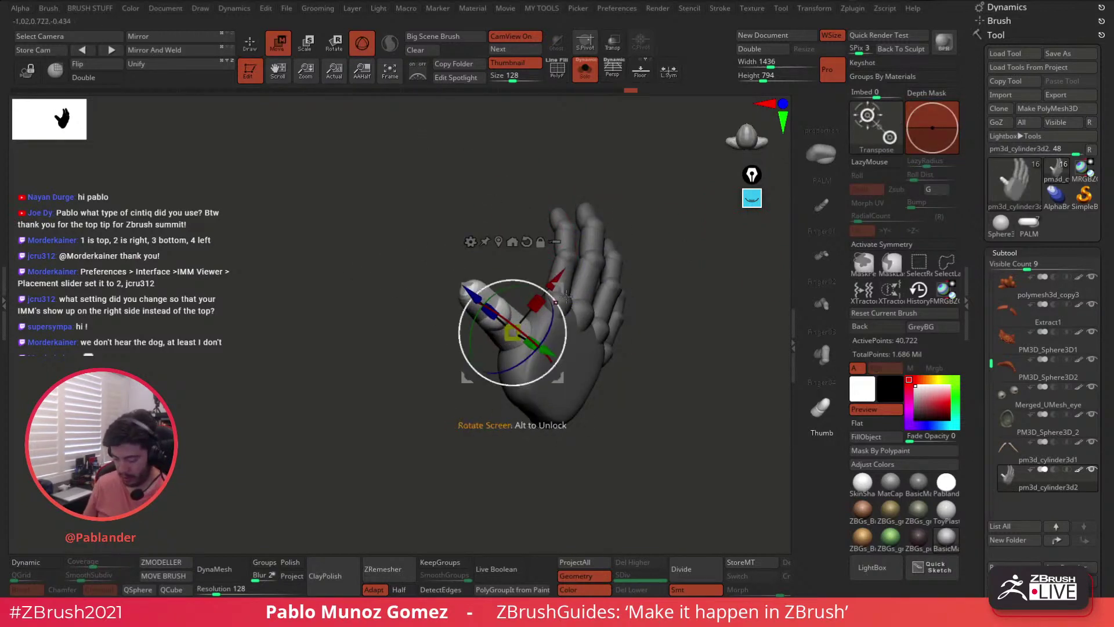
pyautogui.moveTo(571, 318); pyautogui.dragTo(518, 326, button='right')
pyautogui.moveTo(517, 328); pyautogui.dragTo(540, 318)
pyautogui.moveTo(540, 318); pyautogui.dragTo(565, 397, button='right')
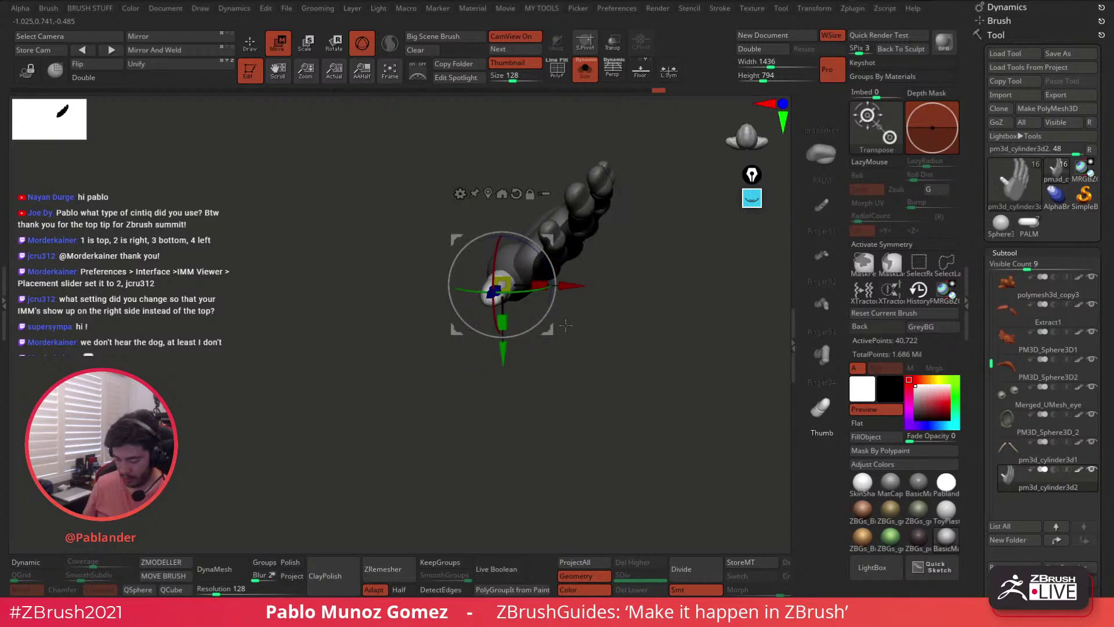
pyautogui.moveTo(566, 326); pyautogui.dragTo(548, 266, button='right')
pyautogui.moveTo(550, 335); pyautogui.dragTo(555, 342)
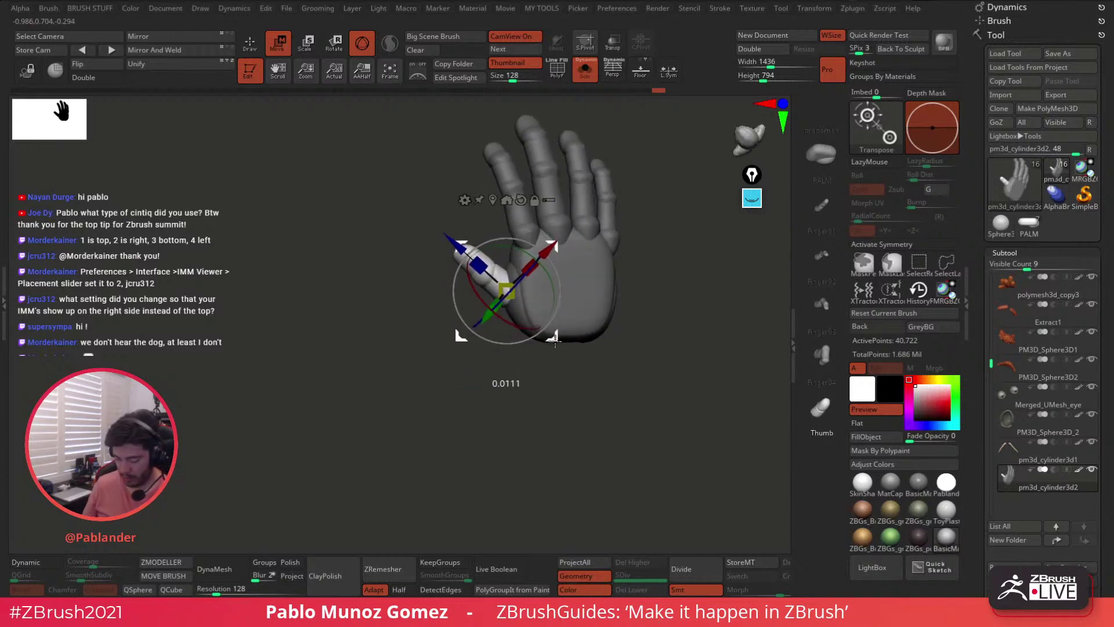
# - Scale the thumb up by about 1.11 and shift it into place beside the palm
pyautogui.moveTo(555, 342); pyautogui.dragTo(532, 280, button='right')
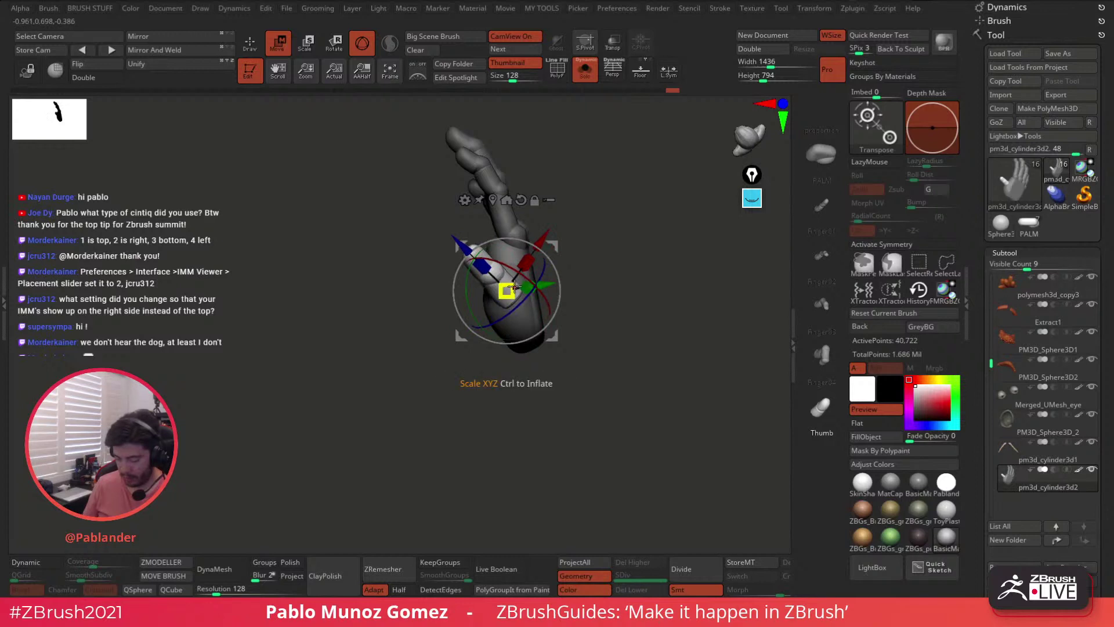
pyautogui.moveTo(568, 277); pyautogui.dragTo(642, 257, button='right')
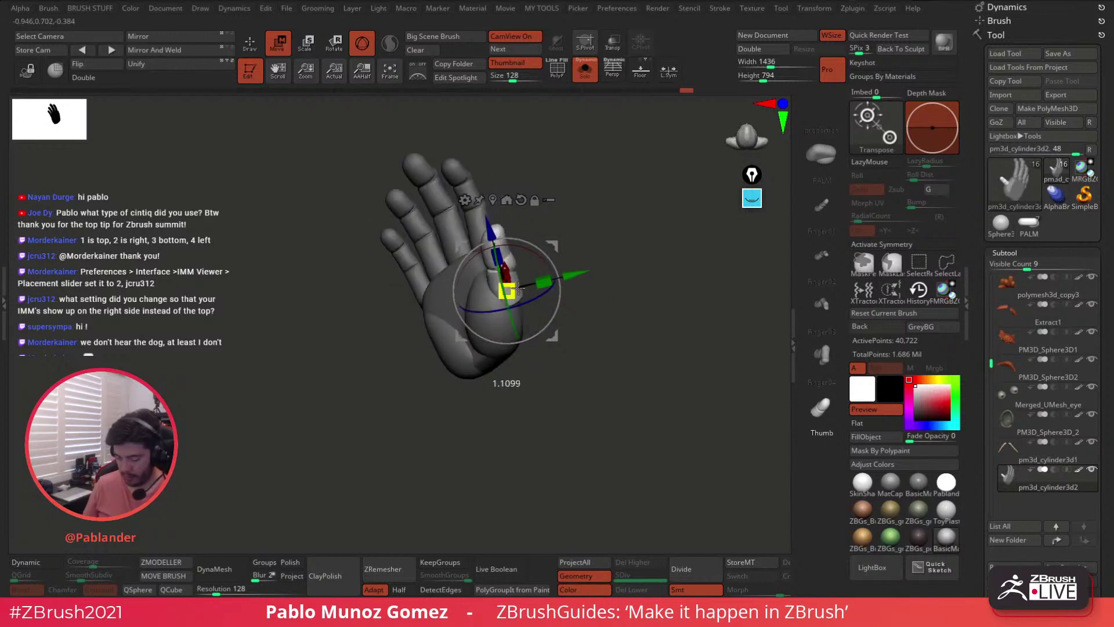
pyautogui.moveTo(522, 247); pyautogui.dragTo(556, 246, button='right')
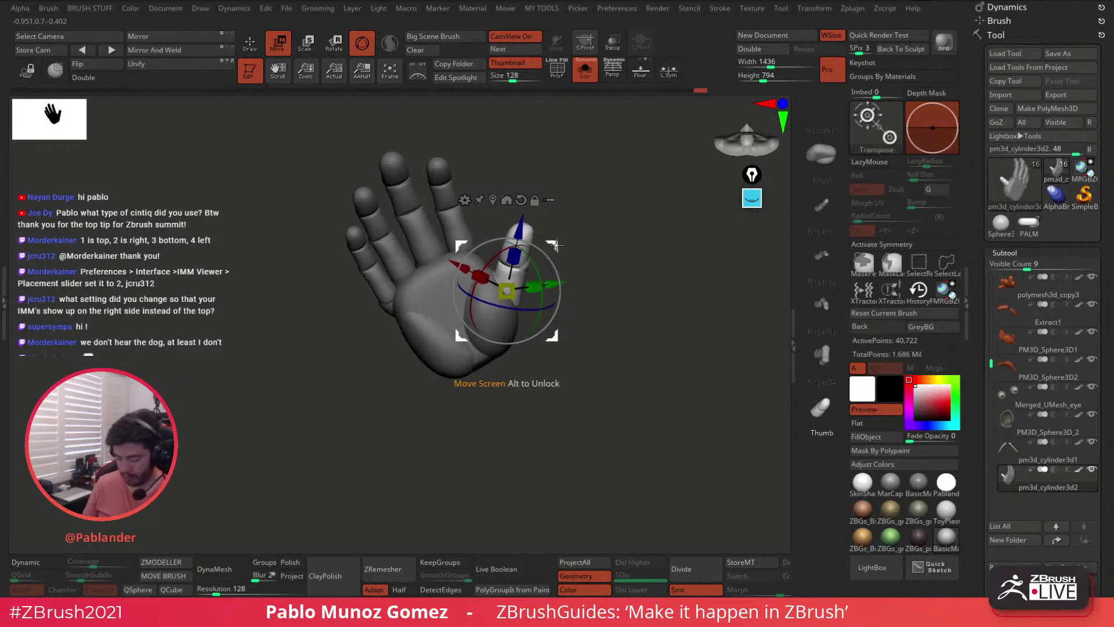
pyautogui.moveTo(550, 239); pyautogui.dragTo(558, 236)
pyautogui.moveTo(603, 229); pyautogui.dragTo(556, 234, button='right')
pyautogui.moveTo(556, 236); pyautogui.dragTo(554, 234)
pyautogui.moveTo(606, 226); pyautogui.dragTo(543, 246, button='right')
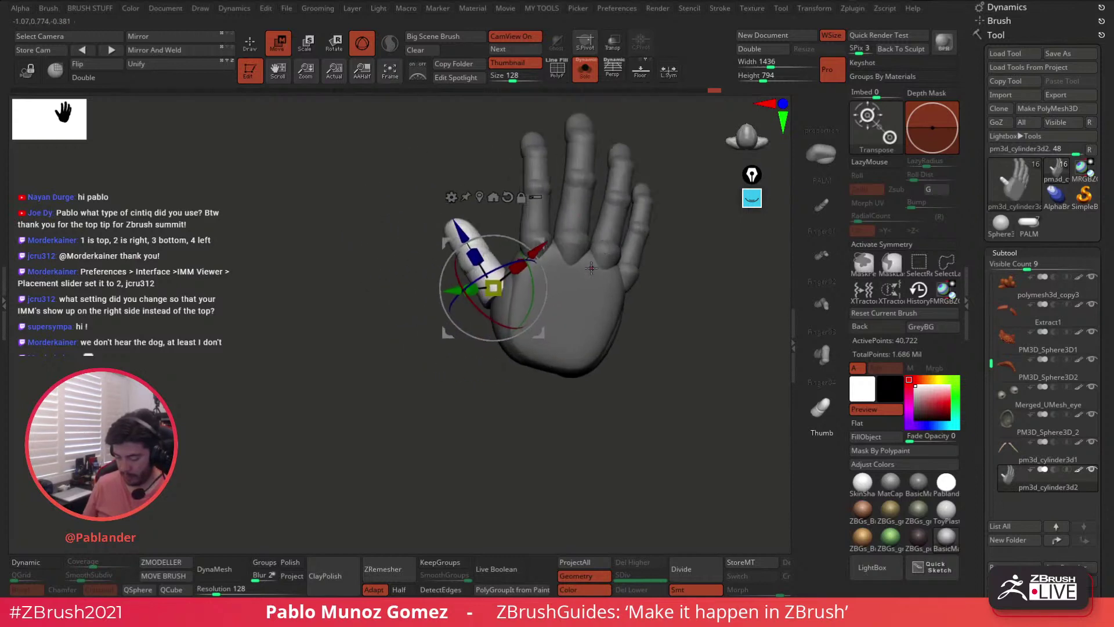
# - Refine the thumb's angle and position beside the palm and place the gizmo pivot on the thumb pad
pyautogui.moveTo(534, 278); pyautogui.dragTo(537, 288)
pyautogui.keyDown('alt'); pyautogui.moveTo(581, 270); pyautogui.dragTo(557, 295, button='right'); pyautogui.keyUp('alt')
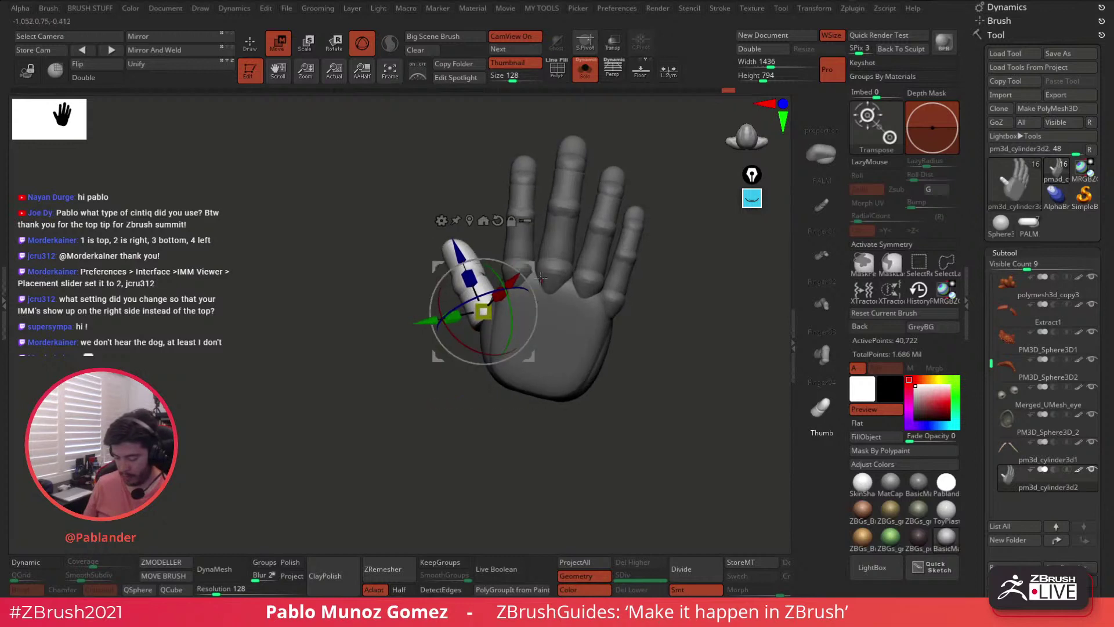
pyautogui.moveTo(530, 271); pyautogui.dragTo(528, 271)
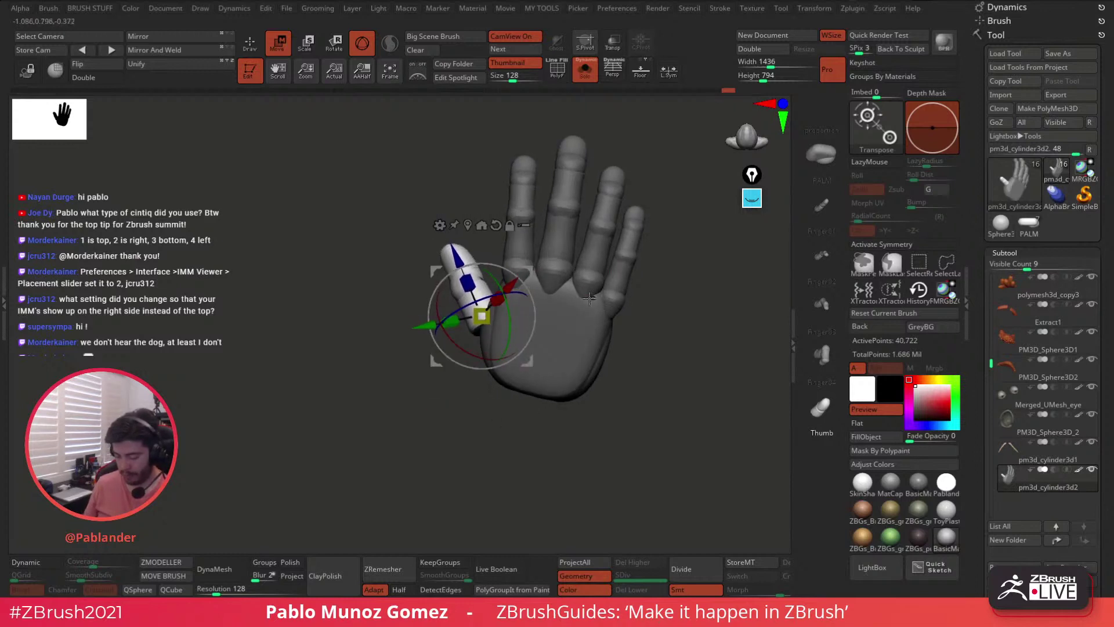
pyautogui.moveTo(589, 297)
pyautogui.mouseDown(button='right')
pyautogui.moveTo(625, 264)
pyautogui.moveTo(643, 293)
pyautogui.moveTo(638, 267)
pyautogui.mouseUp(button='right')
pyautogui.moveTo(533, 314); pyautogui.dragTo(536, 315)
pyautogui.moveTo(579, 271)
pyautogui.mouseDown()
pyautogui.moveTo(548, 303)
pyautogui.moveTo(551, 293)
pyautogui.mouseUp()
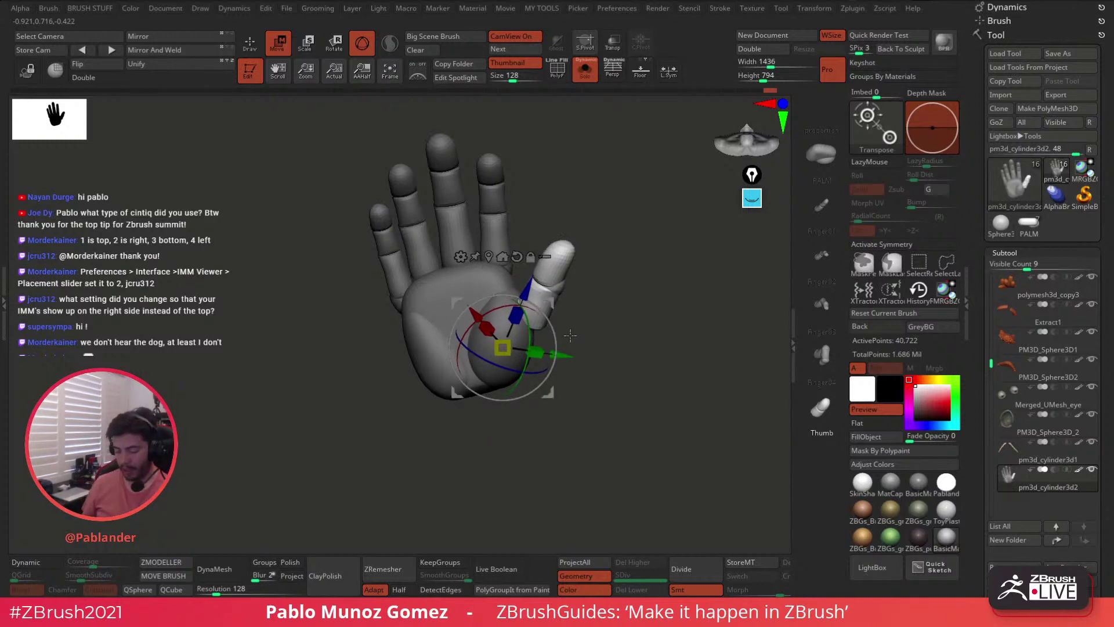
# - Annotate the thumb's swing arc over the palm in blue and clear the drawing
pyautogui.click(752, 197)
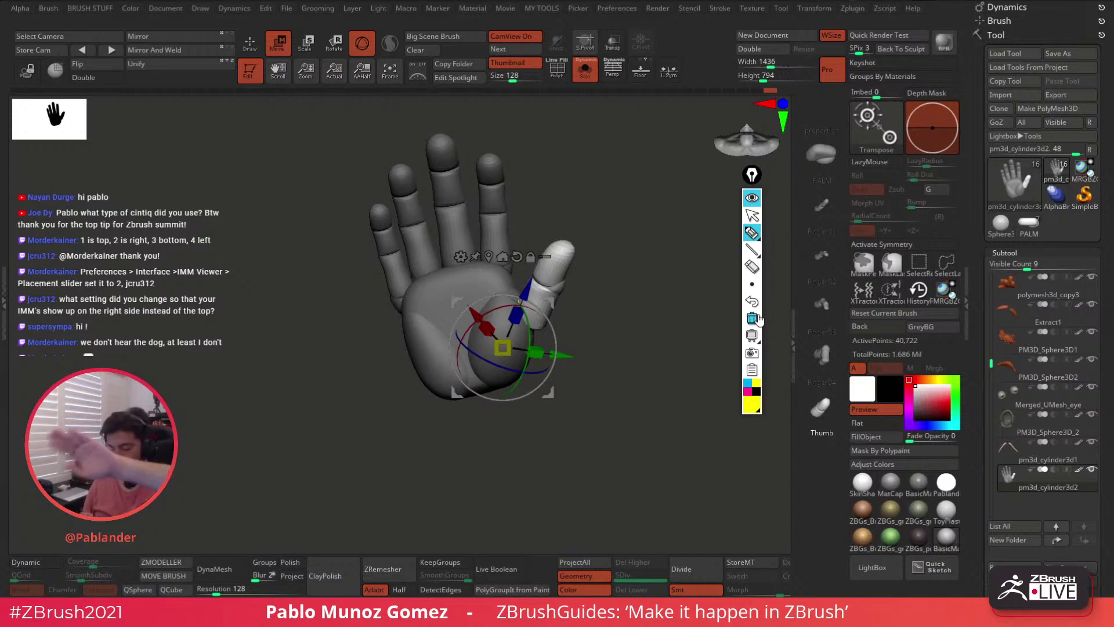
pyautogui.click(747, 386)
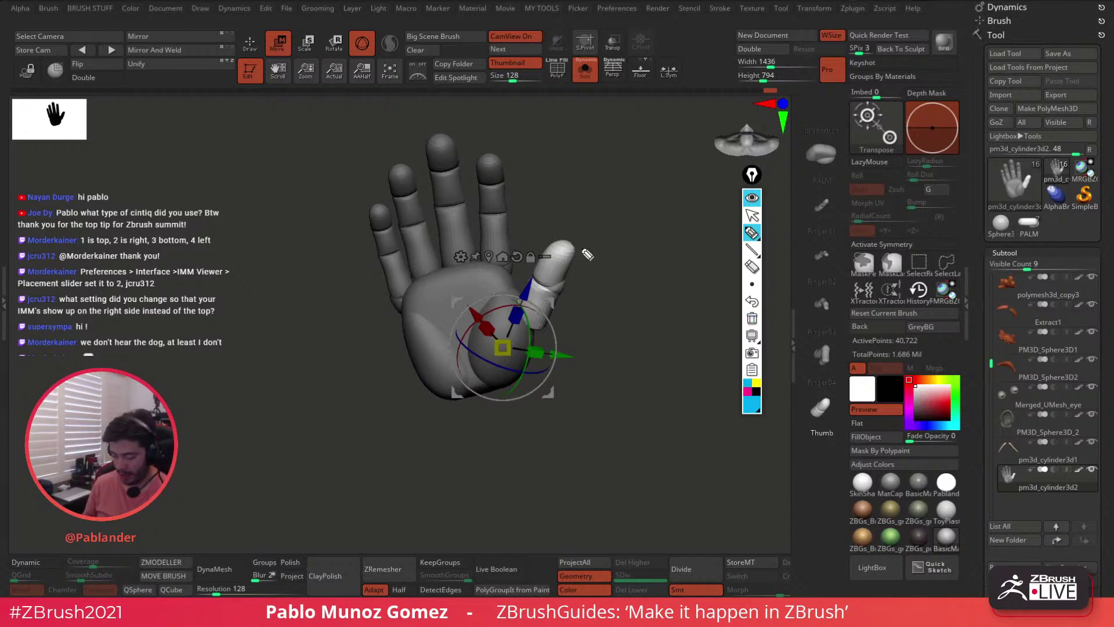
pyautogui.moveTo(537, 244); pyautogui.dragTo(437, 273)
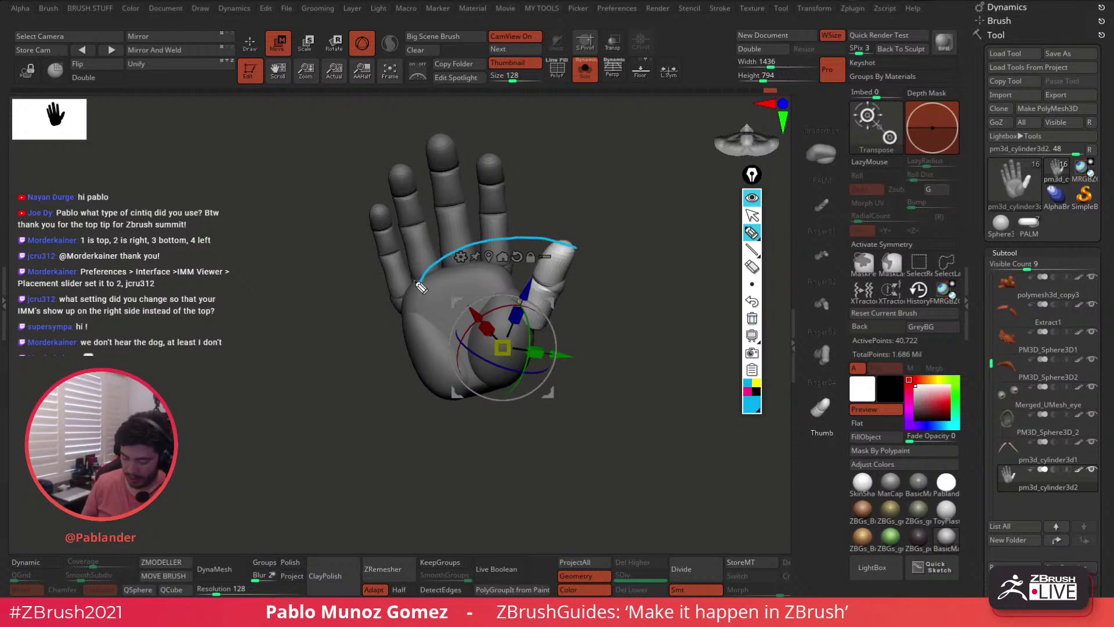
pyautogui.moveTo(560, 249)
pyautogui.mouseDown()
pyautogui.moveTo(417, 293)
pyautogui.moveTo(614, 273)
pyautogui.moveTo(418, 300)
pyautogui.moveTo(587, 311)
pyautogui.mouseUp()
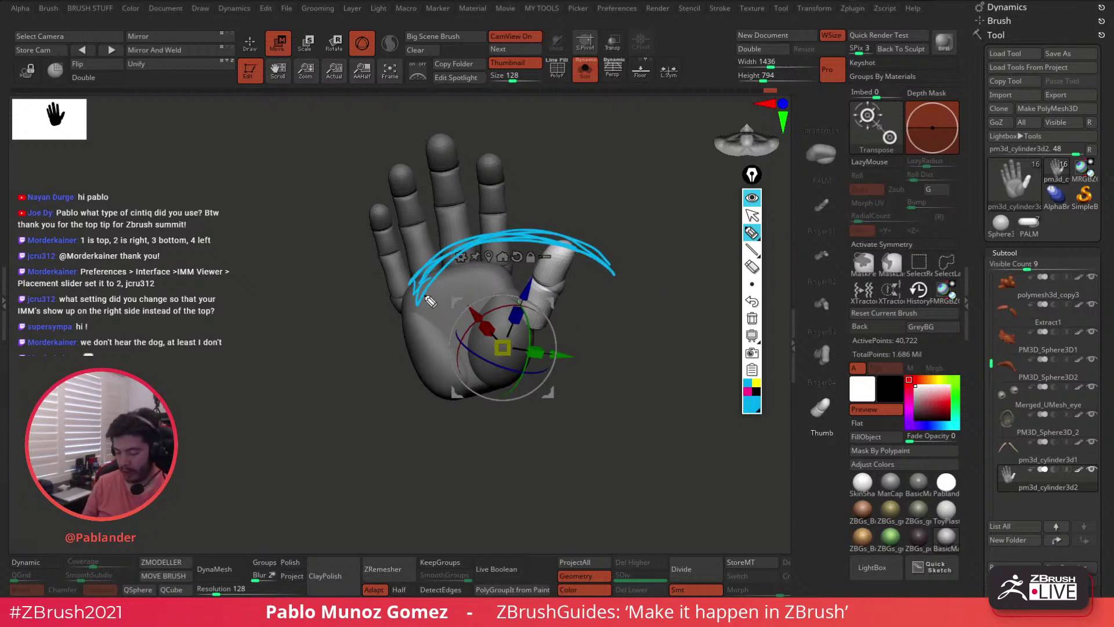
pyautogui.click(752, 318)
pyautogui.click(752, 197)
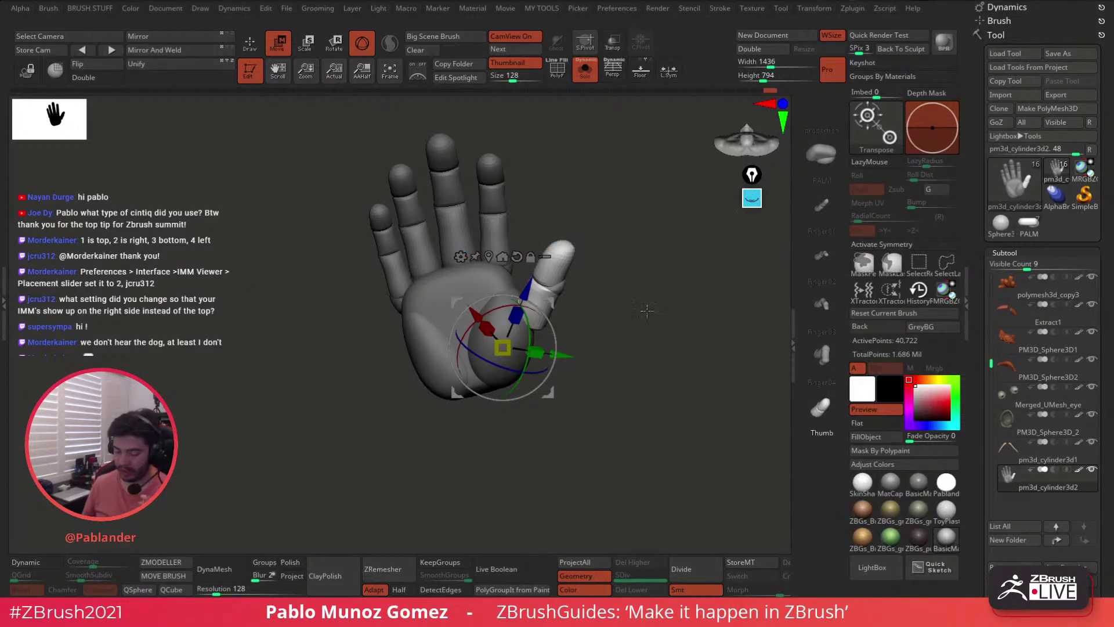
# - Try rotating the thumb inward across the palm around its pivot on the thumb pad and undo it
pyautogui.moveTo(560, 345); pyautogui.dragTo(499, 298)
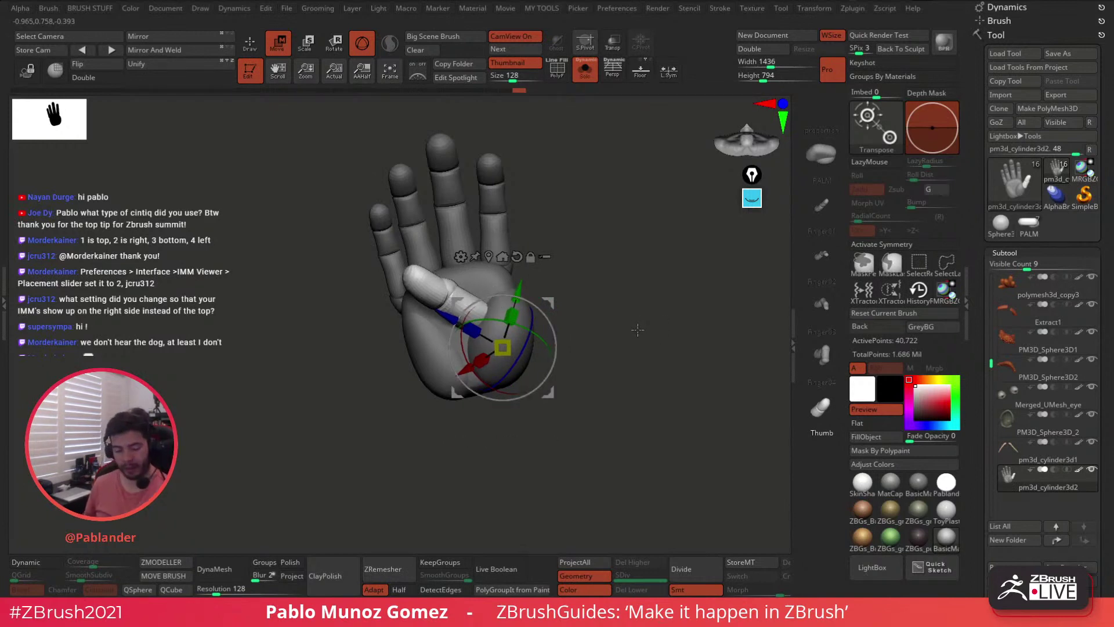
pyautogui.hotkey('ctrl', 'z')
pyautogui.moveTo(635, 311); pyautogui.dragTo(581, 215)
# - Clear the mask and reshape the area where the thumb meets the palm using an enlarged Move Topological brush
pyautogui.press('q')
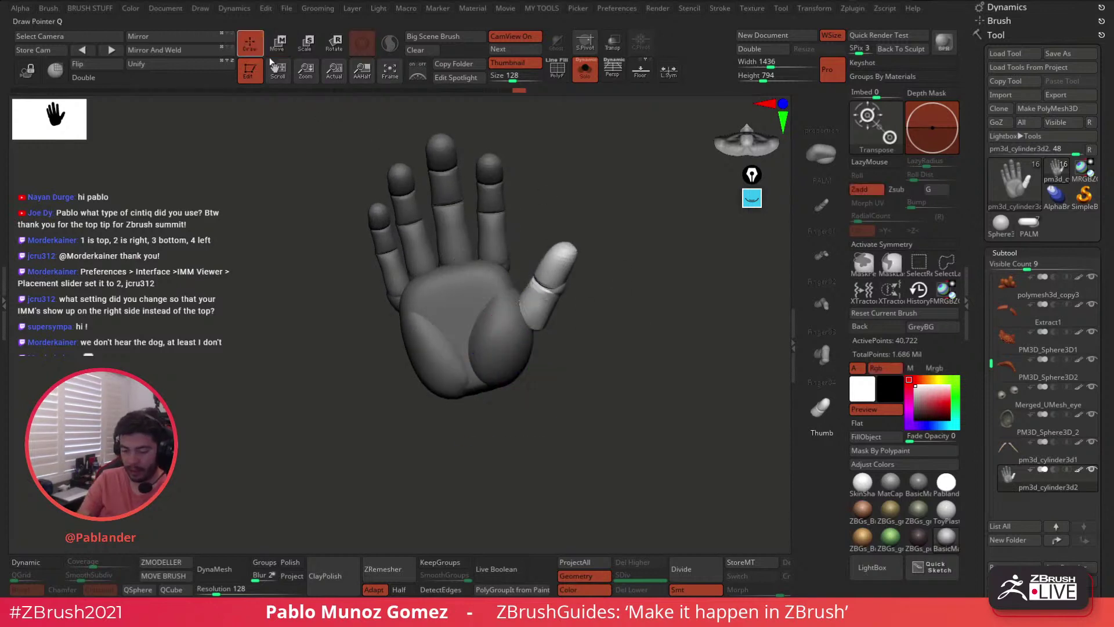
pyautogui.press('b')
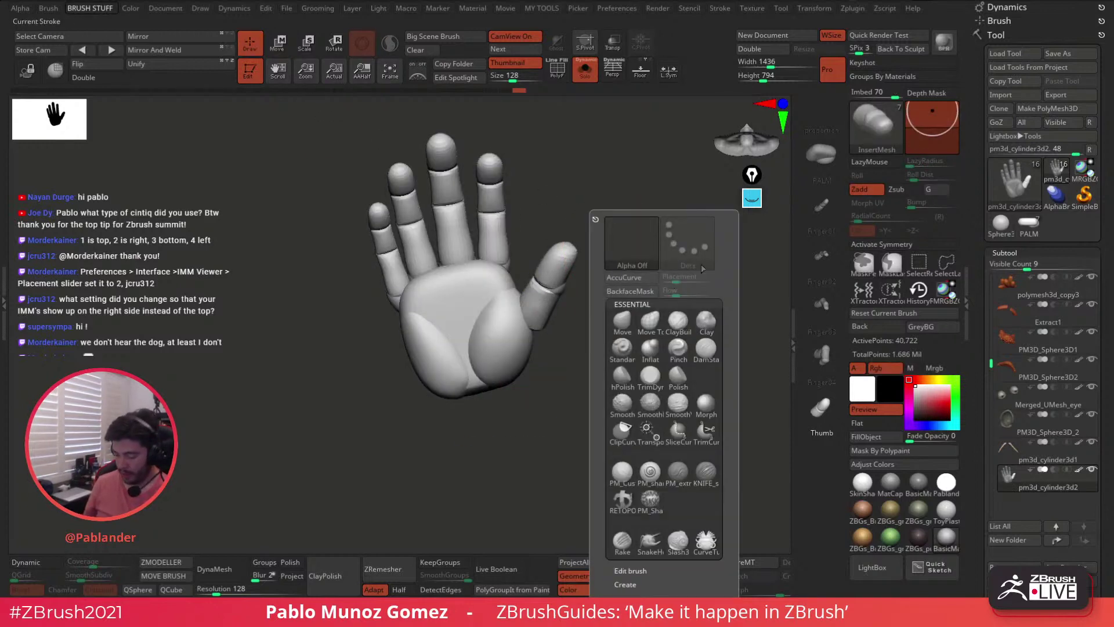
pyautogui.press('m')
pyautogui.press('t')
pyautogui.press('space')
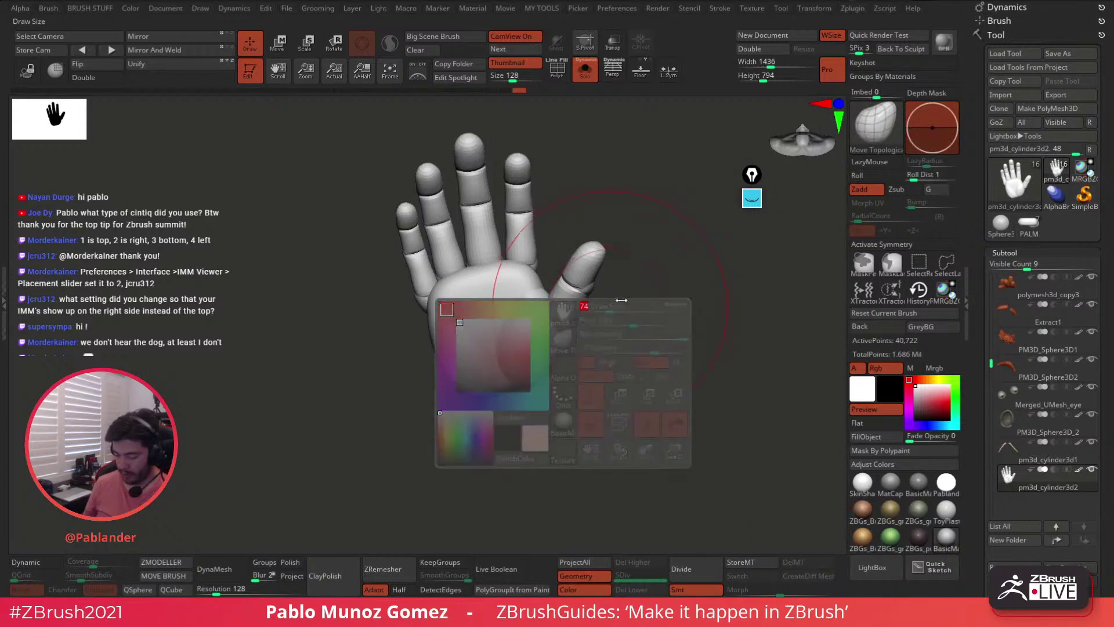
pyautogui.press('space')
pyautogui.moveTo(638, 324); pyautogui.dragTo(508, 337)
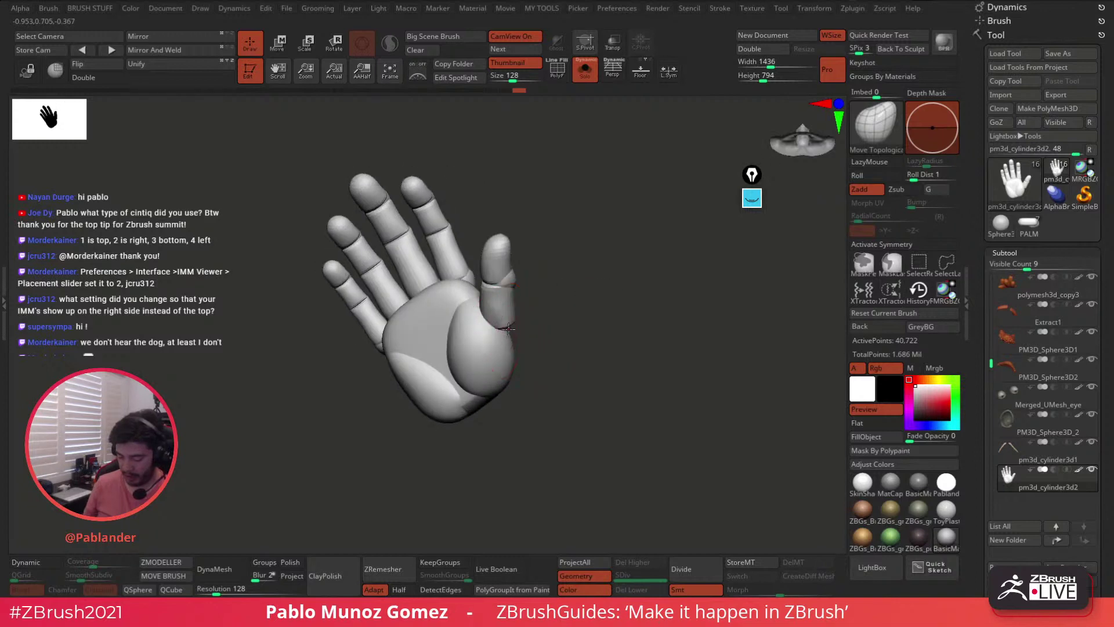
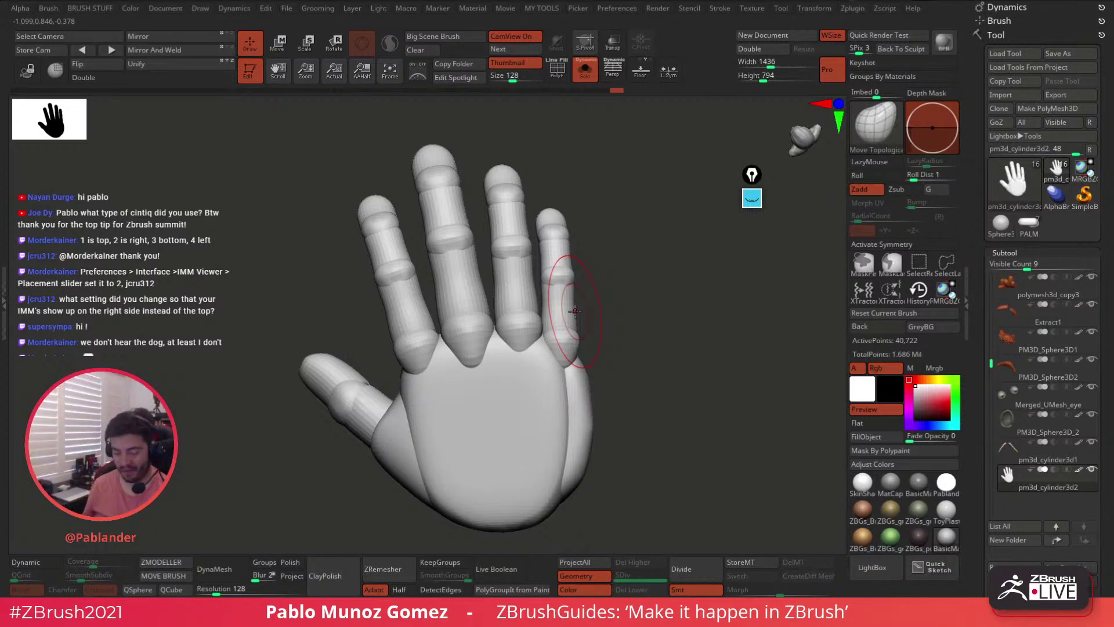
# - Nudge the finger bases and knuckles on the back and little-finger side of the hand with the Move Topological brush
pyautogui.moveTo(609, 283); pyautogui.dragTo(596, 299, button='right')
pyautogui.click(563, 351)
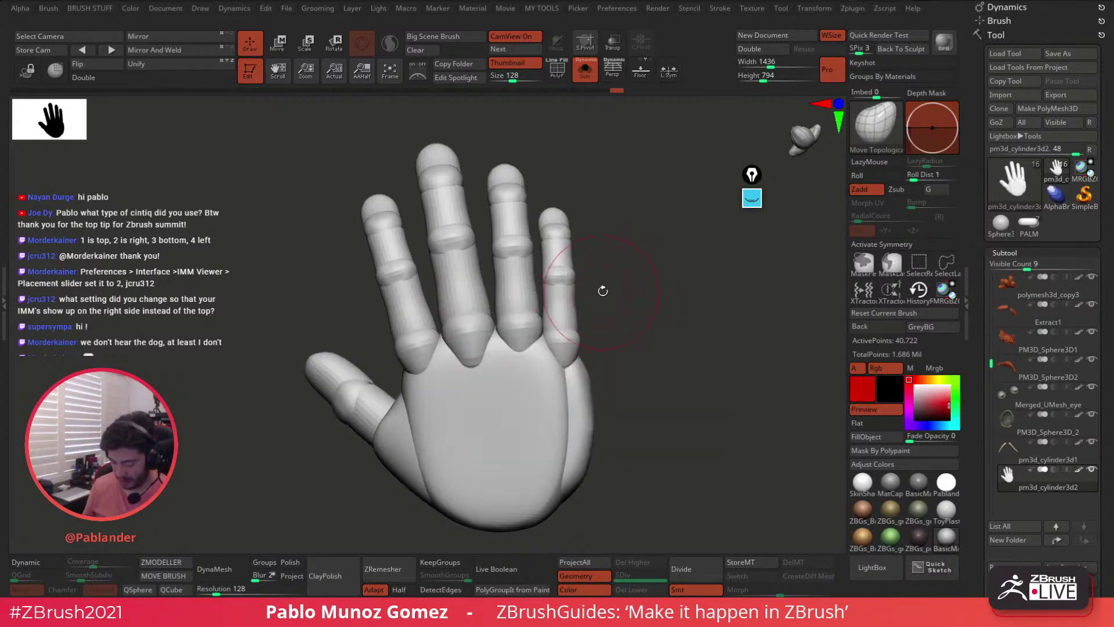
pyautogui.moveTo(586, 305); pyautogui.dragTo(585, 308)
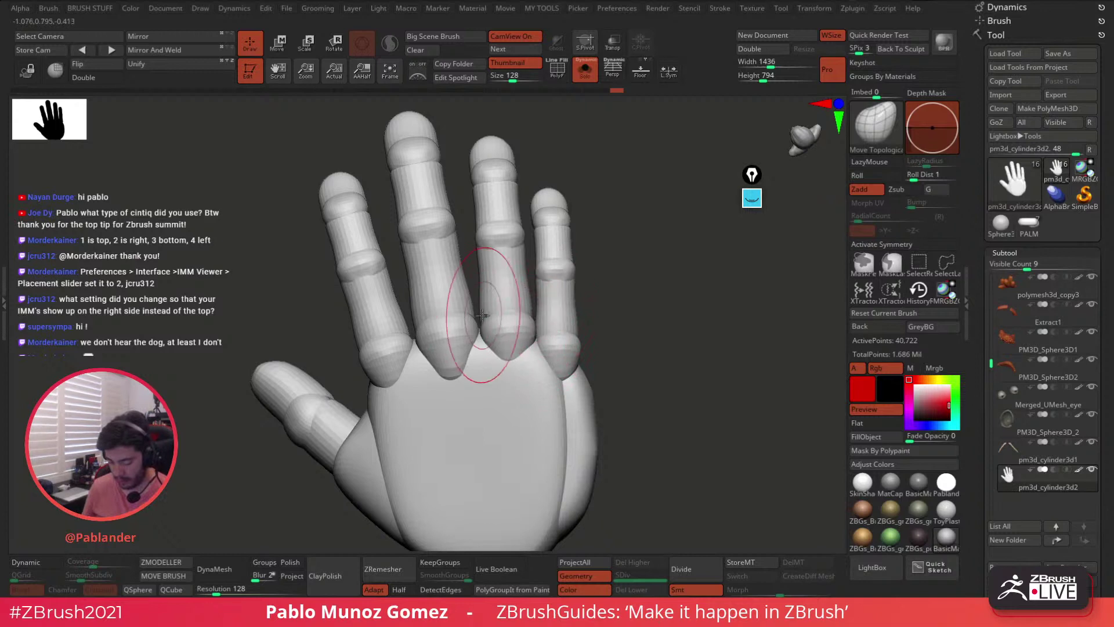
pyautogui.moveTo(505, 316); pyautogui.dragTo(553, 386, button='right')
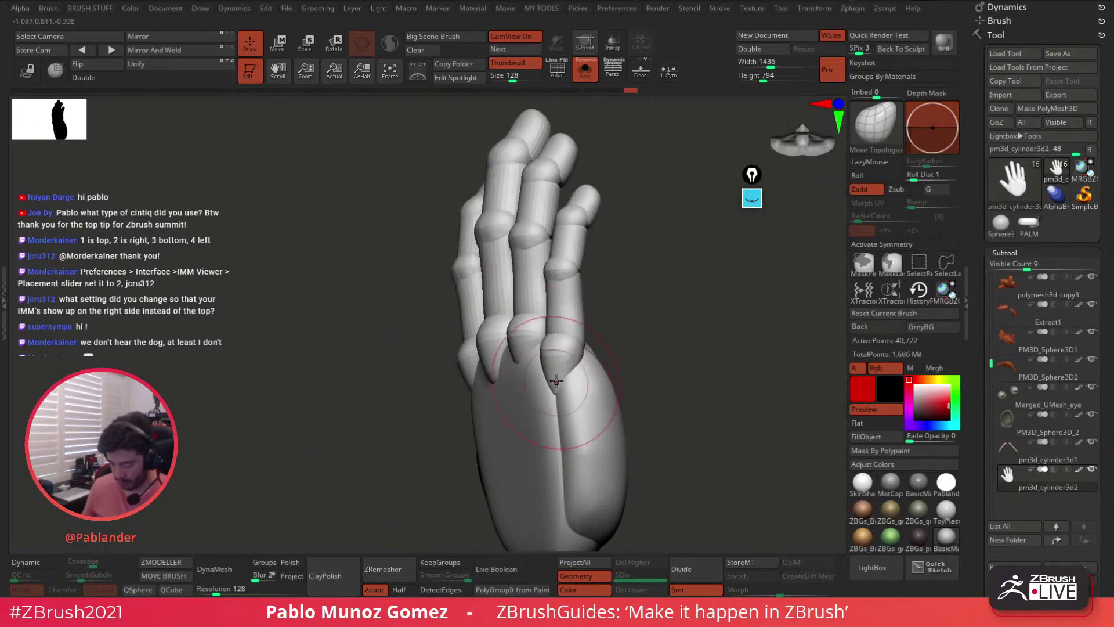
pyautogui.moveTo(631, 303); pyautogui.dragTo(605, 315, button='right')
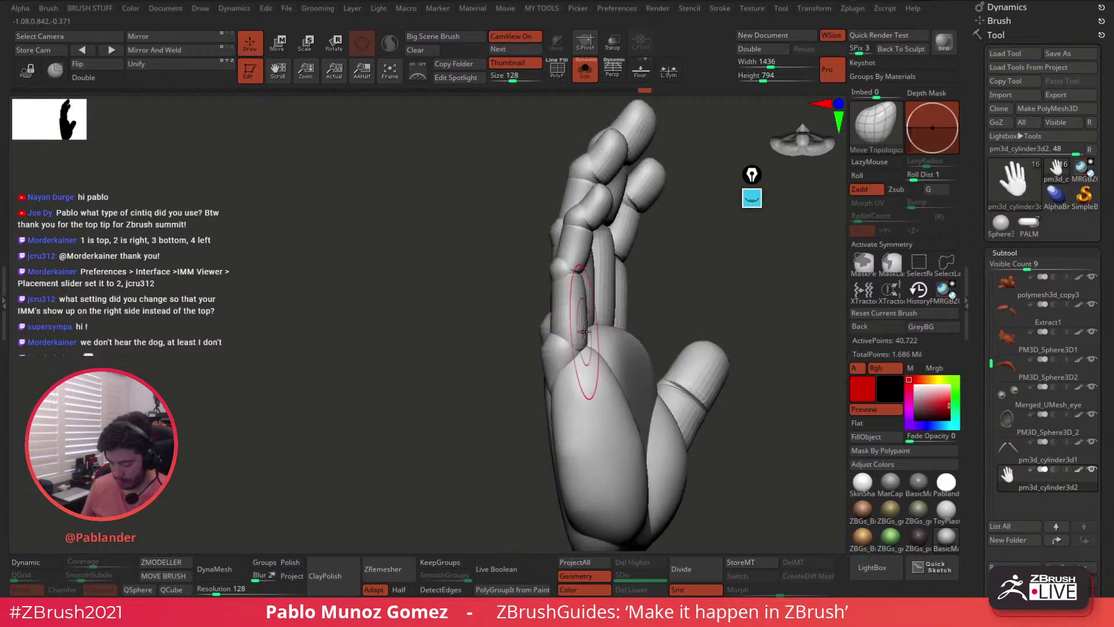
# - Refine the upper palm beside the thumb and the index finger's knuckle with the Move Topological brush
pyautogui.moveTo(649, 271)
pyautogui.mouseDown(button='right')
pyautogui.moveTo(589, 278)
pyautogui.moveTo(570, 306)
pyautogui.moveTo(511, 286)
pyautogui.moveTo(522, 286)
pyautogui.mouseUp(button='right')
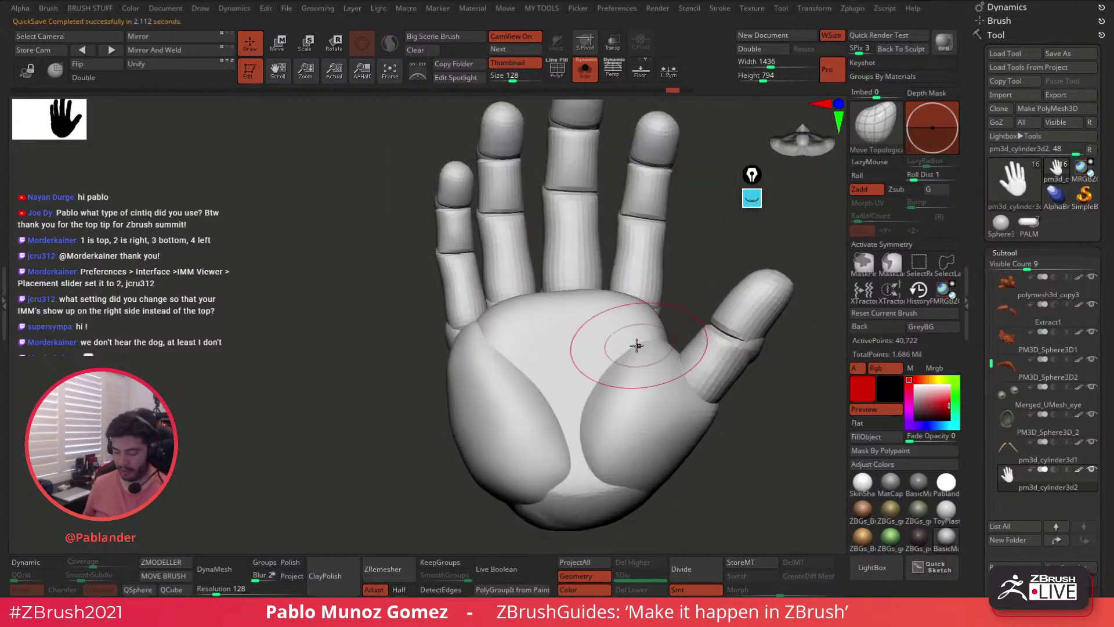
pyautogui.moveTo(557, 261)
pyautogui.mouseDown(button='right')
pyautogui.moveTo(551, 313)
pyautogui.moveTo(576, 276)
pyautogui.mouseUp(button='right')
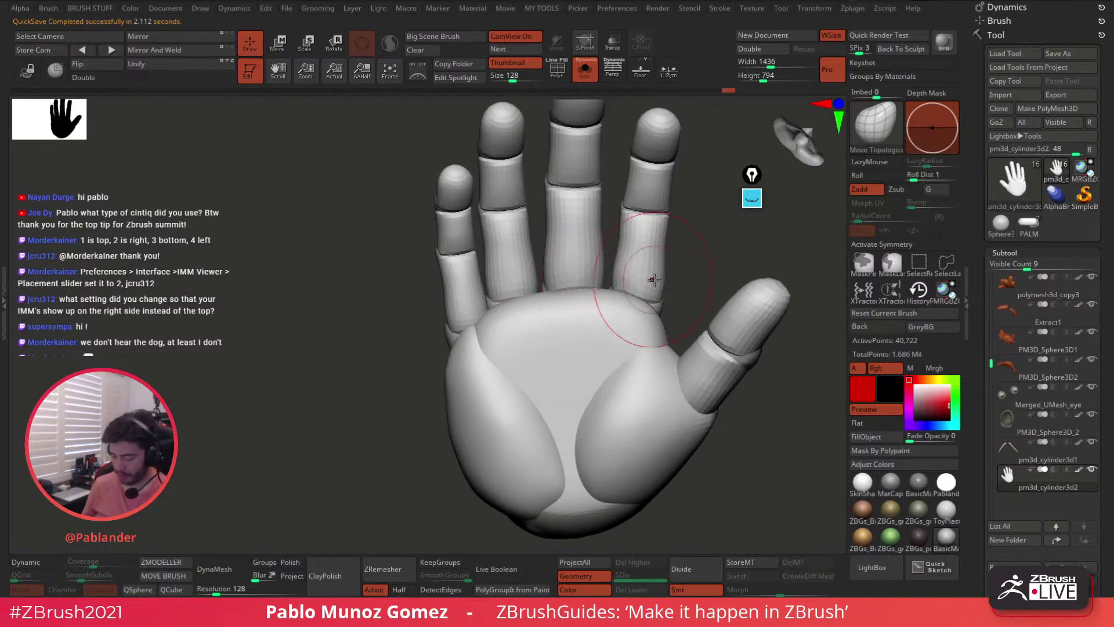
pyautogui.moveTo(653, 260)
pyautogui.mouseDown(button='right')
pyautogui.moveTo(621, 298)
pyautogui.moveTo(615, 327)
pyautogui.moveTo(655, 334)
pyautogui.moveTo(601, 307)
pyautogui.moveTo(599, 275)
pyautogui.mouseUp(button='right')
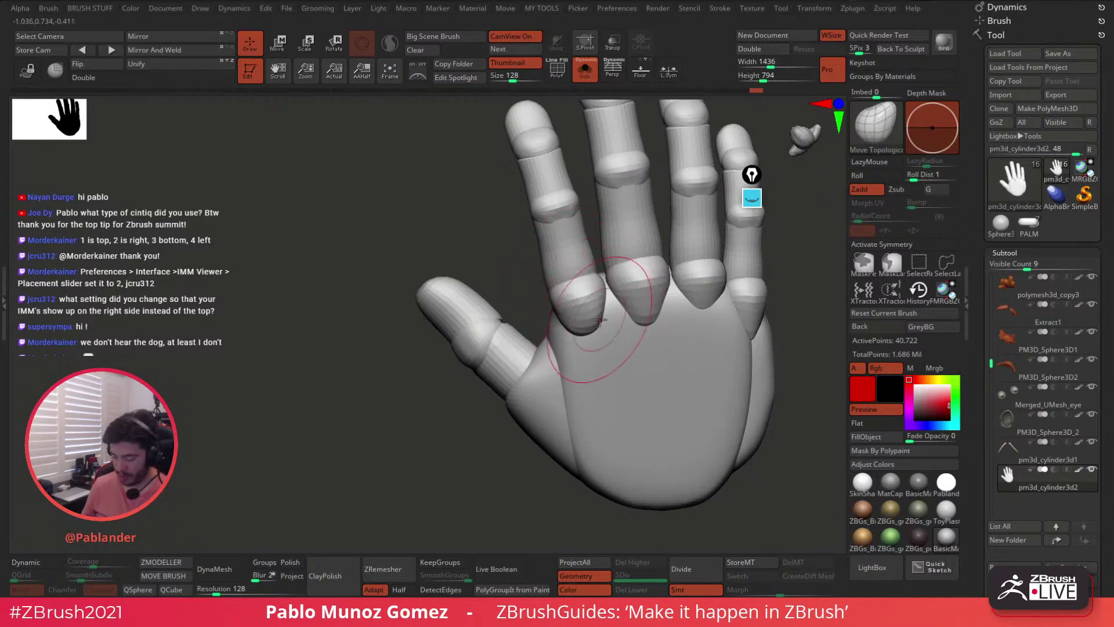
pyautogui.moveTo(577, 331); pyautogui.dragTo(580, 330)
pyautogui.moveTo(589, 325); pyautogui.dragTo(630, 329, button='right')
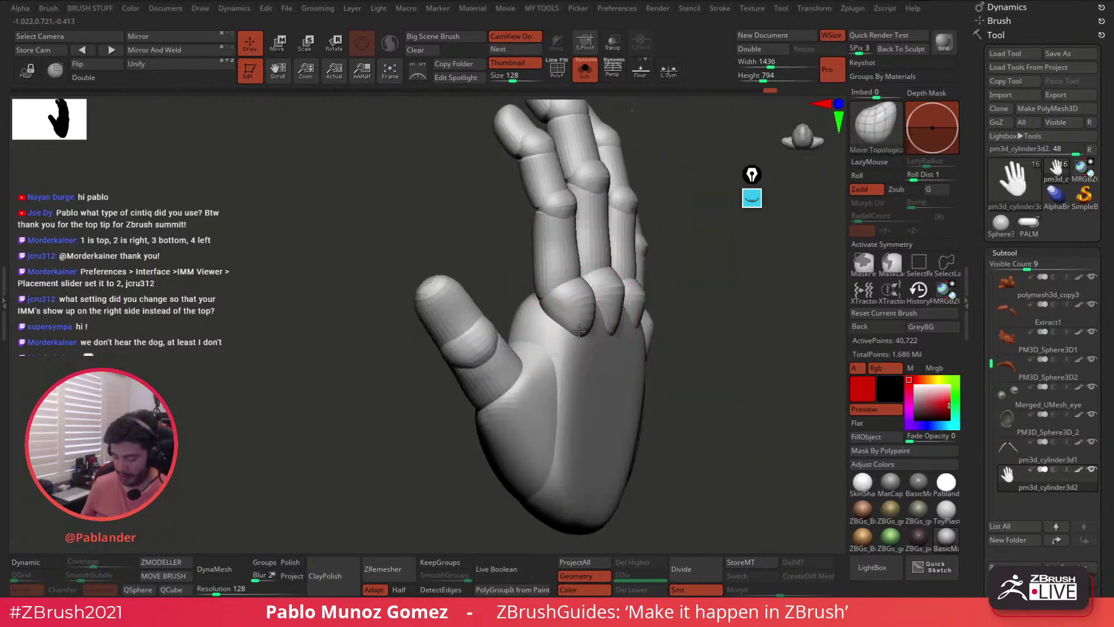
pyautogui.moveTo(564, 339)
pyautogui.mouseDown(button='right')
pyautogui.moveTo(552, 315)
pyautogui.moveTo(580, 318)
pyautogui.moveTo(537, 314)
pyautogui.moveTo(577, 284)
pyautogui.moveTo(559, 319)
pyautogui.moveTo(605, 270)
pyautogui.moveTo(589, 317)
pyautogui.moveTo(540, 376)
pyautogui.moveTo(542, 460)
pyautogui.moveTo(534, 303)
pyautogui.moveTo(568, 316)
pyautogui.moveTo(562, 306)
pyautogui.mouseUp(button='right')
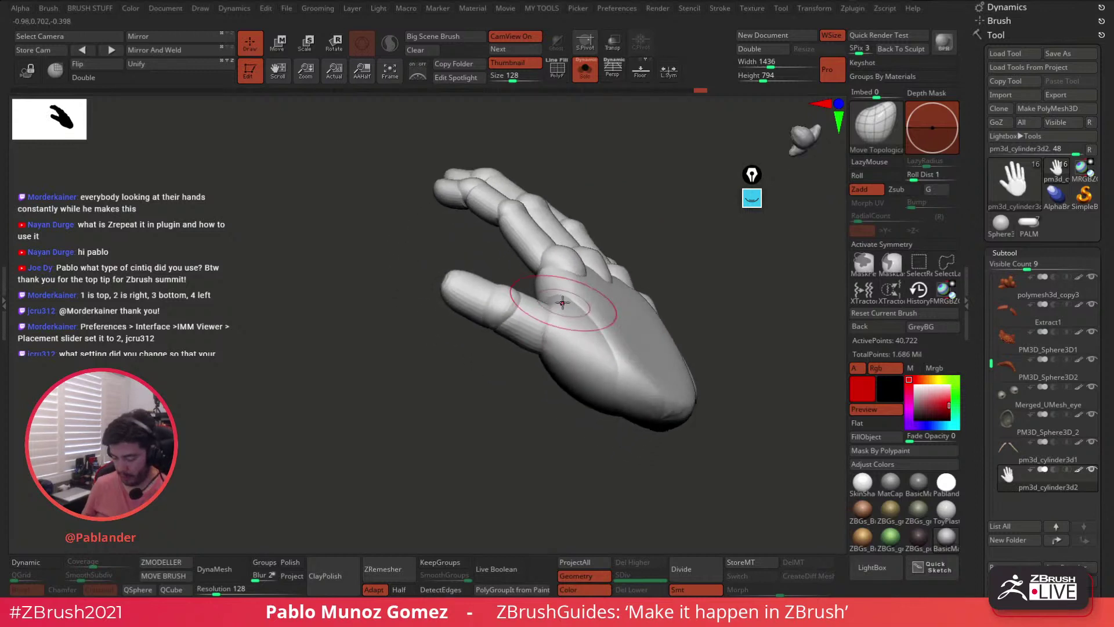
# - Hide both thumb segments, mask the rest of the hand and unhide everything so only the thumb stays editable
pyautogui.keyDown('ctrl'); pyautogui.keyDown('shift'); pyautogui.click(538, 316); pyautogui.keyUp('shift'); pyautogui.keyUp('ctrl')
pyautogui.keyDown('ctrl'); pyautogui.keyDown('shift'); pyautogui.moveTo(481, 392); pyautogui.dragTo(501, 407); pyautogui.keyUp('shift'); pyautogui.keyUp('ctrl')
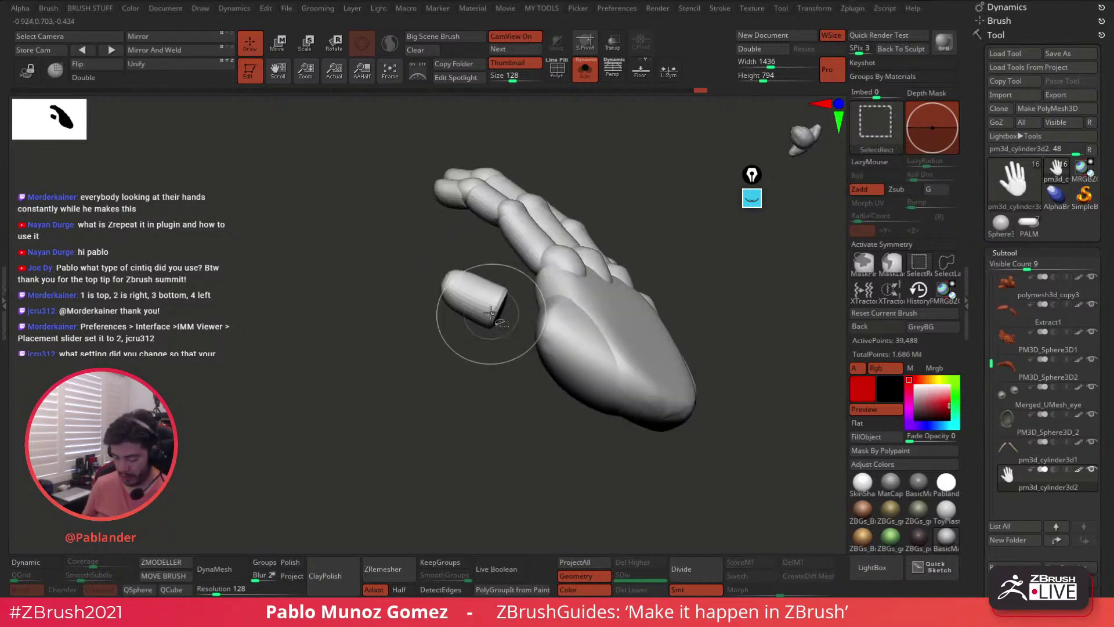
pyautogui.keyDown('ctrl'); pyautogui.keyDown('shift'); pyautogui.click(480, 388); pyautogui.keyUp('shift'); pyautogui.keyUp('ctrl')
pyautogui.hotkey('ctrl', 'z')
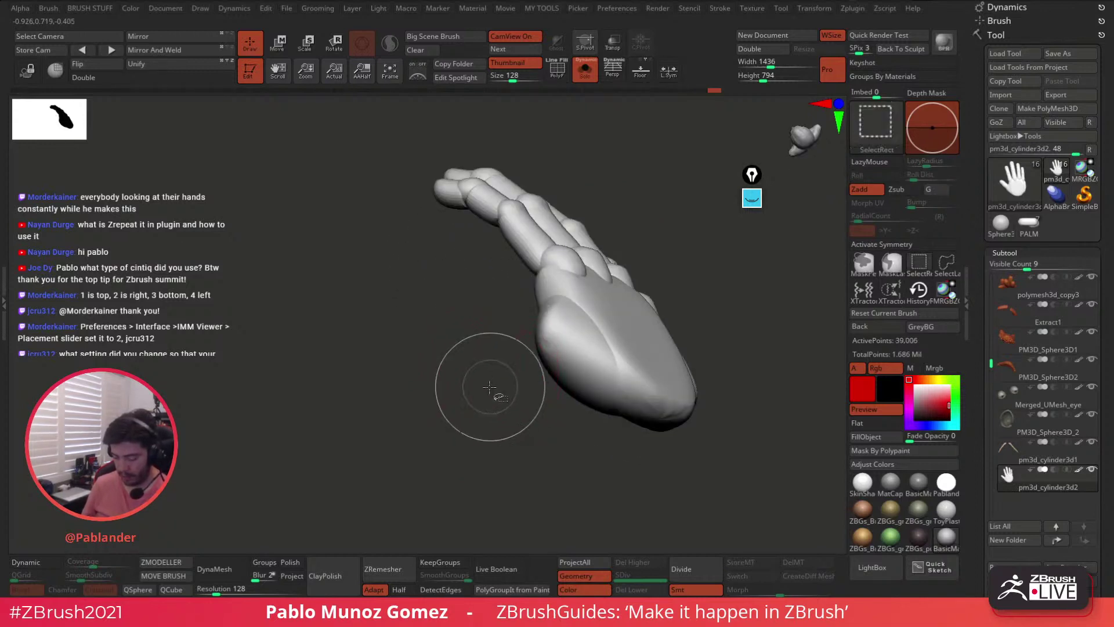
pyautogui.keyDown('ctrl'); pyautogui.click(487, 403); pyautogui.keyUp('ctrl')
pyautogui.keyDown('ctrl'); pyautogui.keyDown('shift'); pyautogui.click(493, 413); pyautogui.keyUp('shift'); pyautogui.keyUp('ctrl')
# - Rotate the unmasked thumb around its base with the gizmo to refine its angle to the palm
pyautogui.press('w')
pyautogui.moveTo(567, 307); pyautogui.dragTo(578, 217, button='right')
pyautogui.moveTo(637, 308); pyautogui.dragTo(615, 354)
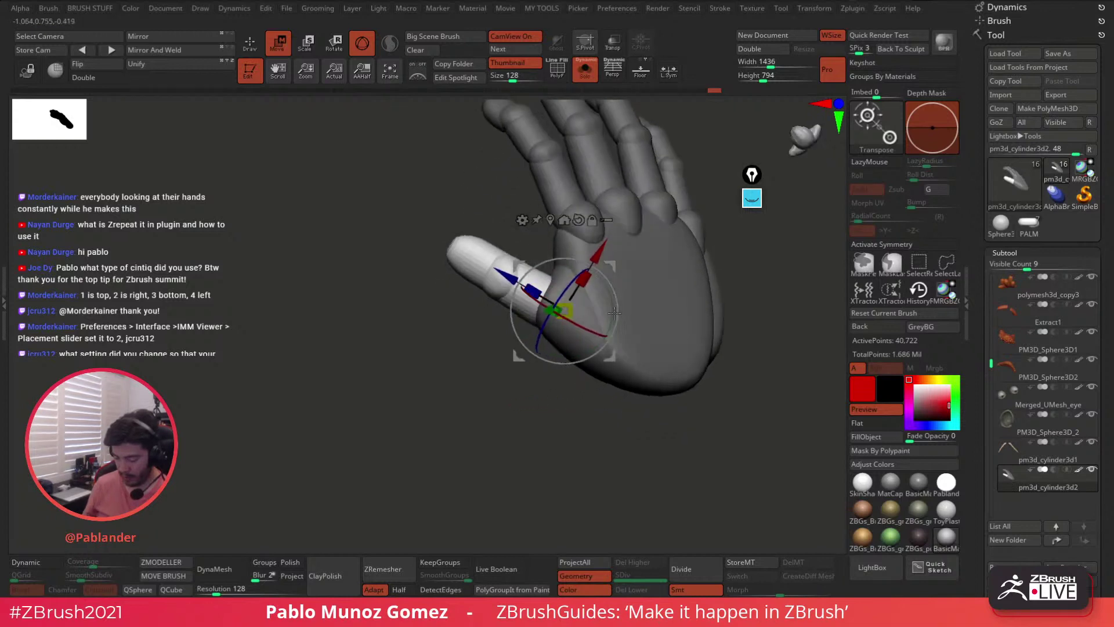
pyautogui.moveTo(566, 380); pyautogui.dragTo(606, 388)
pyautogui.moveTo(605, 324); pyautogui.dragTo(609, 313)
pyautogui.moveTo(608, 319); pyautogui.dragTo(640, 250, button='right')
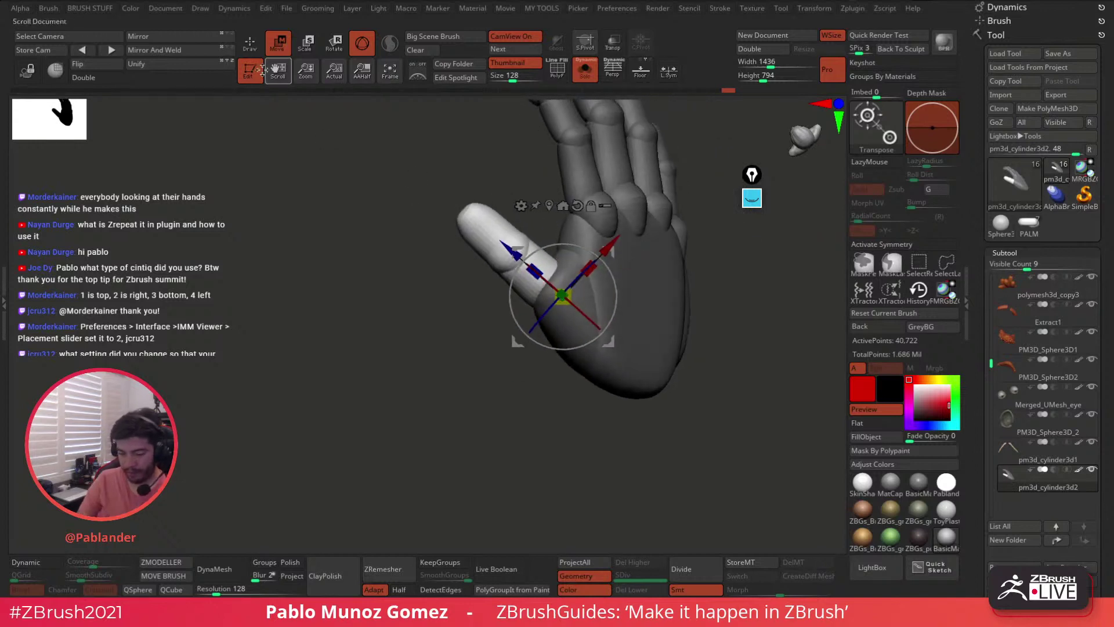
# - Isolate and mask the thumb's lower segment, unhide the hand and move the gizmo pivot to the thumb's joint
pyautogui.click(251, 44)
pyautogui.keyDown('ctrl'); pyautogui.keyDown('shift'); pyautogui.click(548, 279); pyautogui.keyUp('shift'); pyautogui.keyUp('ctrl')
pyautogui.keyDown('ctrl'); pyautogui.click(502, 379); pyautogui.keyUp('ctrl')
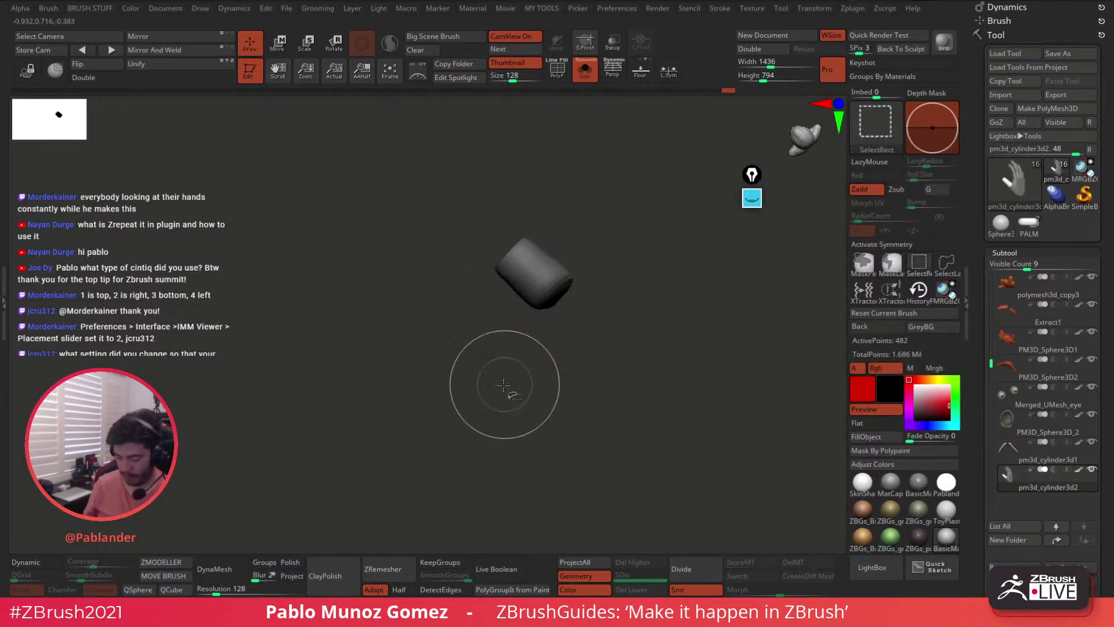
pyautogui.keyDown('ctrl'); pyautogui.keyDown('shift'); pyautogui.click(504, 383); pyautogui.keyUp('shift'); pyautogui.keyUp('ctrl')
pyautogui.press('w')
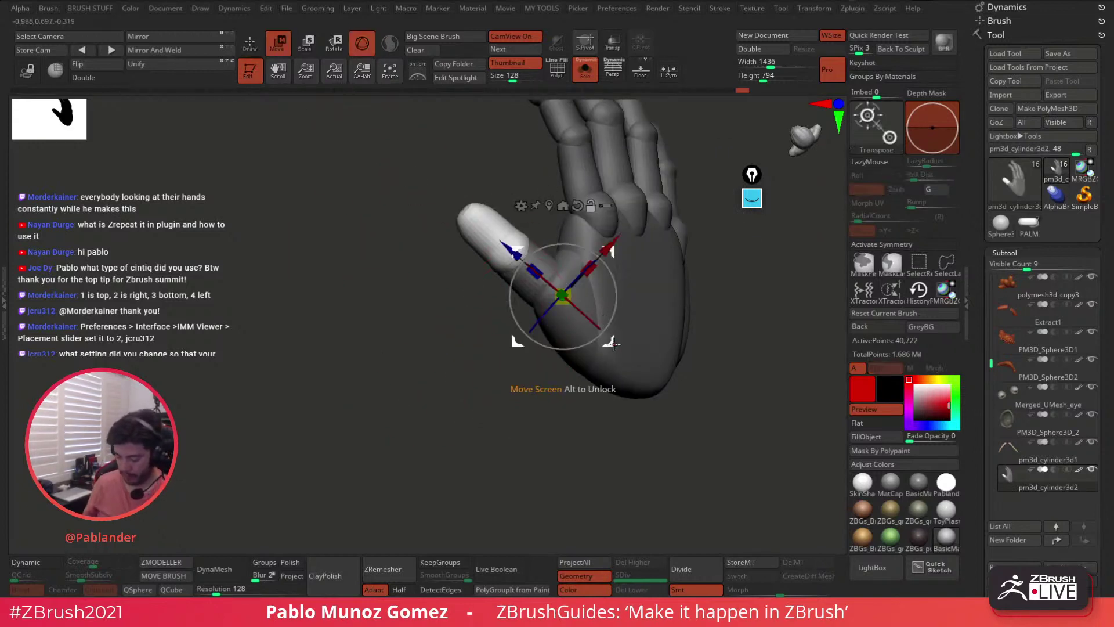
pyautogui.keyDown('alt'); pyautogui.moveTo(509, 250); pyautogui.dragTo(474, 217); pyautogui.keyUp('alt')
pyautogui.moveTo(474, 217); pyautogui.dragTo(475, 283, button='right')
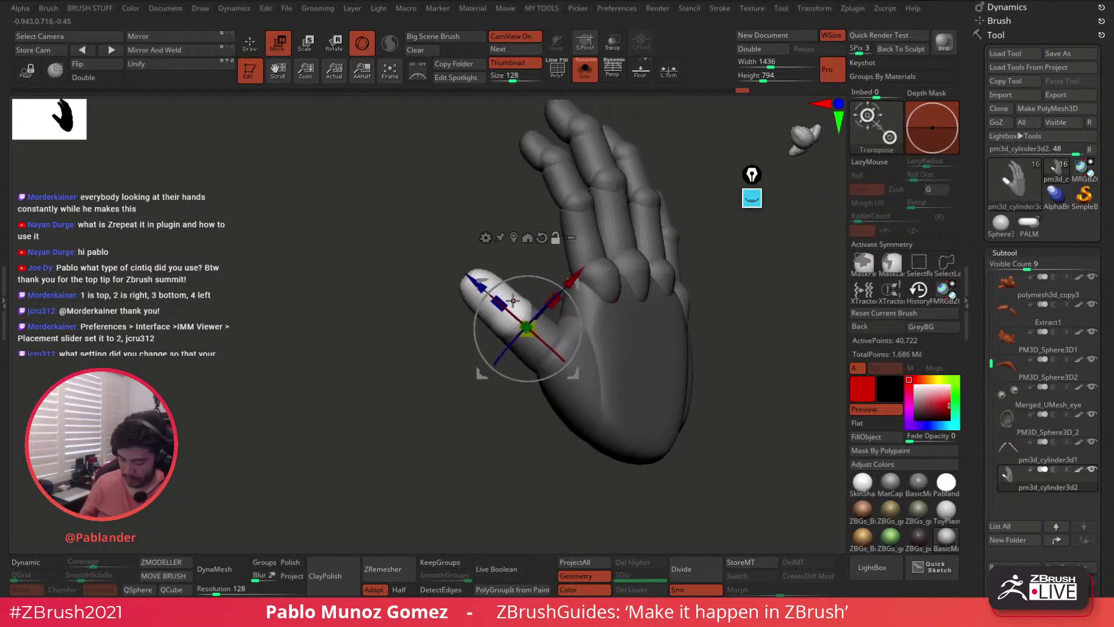
# - Adjust the thumb tip's angle and position around the joint, return to sculpting and clear the mask
pyautogui.moveTo(471, 280); pyautogui.dragTo(458, 268)
pyautogui.moveTo(458, 268); pyautogui.dragTo(585, 244, button='right')
pyautogui.keyDown('alt'); pyautogui.moveTo(554, 277); pyautogui.dragTo(558, 268); pyautogui.keyUp('alt')
pyautogui.moveTo(659, 284); pyautogui.dragTo(606, 293, button='right')
pyautogui.moveTo(544, 336); pyautogui.dragTo(543, 337)
pyautogui.moveTo(574, 295); pyautogui.dragTo(616, 299, button='right')
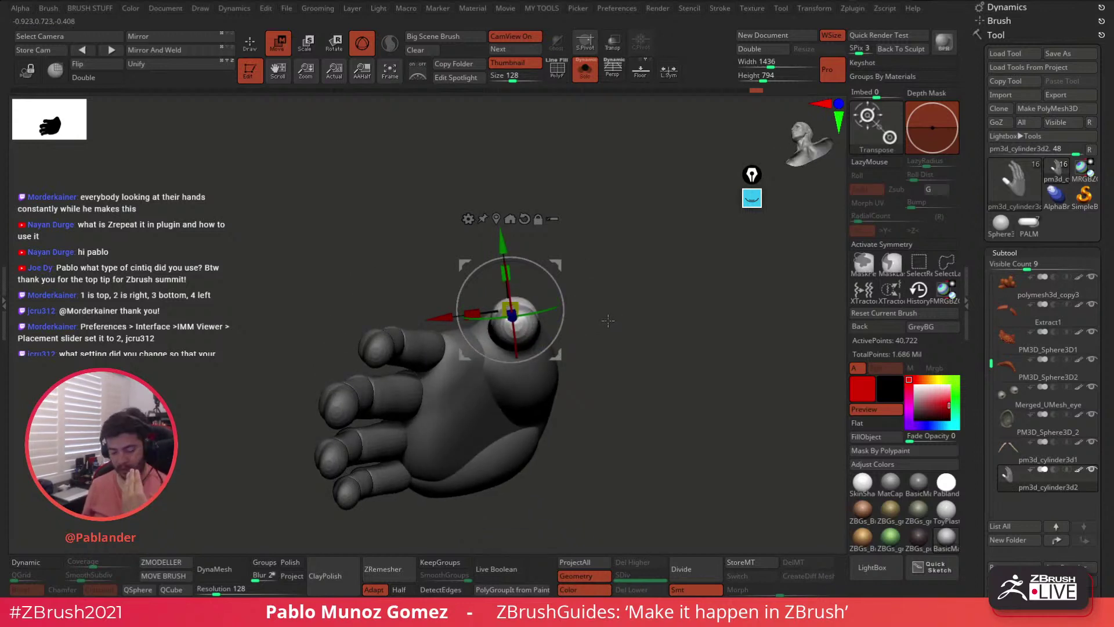
pyautogui.moveTo(609, 323)
pyautogui.mouseDown(button='right')
pyautogui.moveTo(631, 264)
pyautogui.moveTo(615, 202)
pyautogui.moveTo(580, 232)
pyautogui.moveTo(522, 186)
pyautogui.mouseUp(button='right')
pyautogui.press('q')
pyautogui.keyDown('ctrl'); pyautogui.click(625, 310); pyautogui.keyUp('ctrl')
# - Refine the middle finger's upper joint and the finger bases on the palm side with the Move Topological brush
pyautogui.moveTo(625, 310); pyautogui.dragTo(547, 354, button='right')
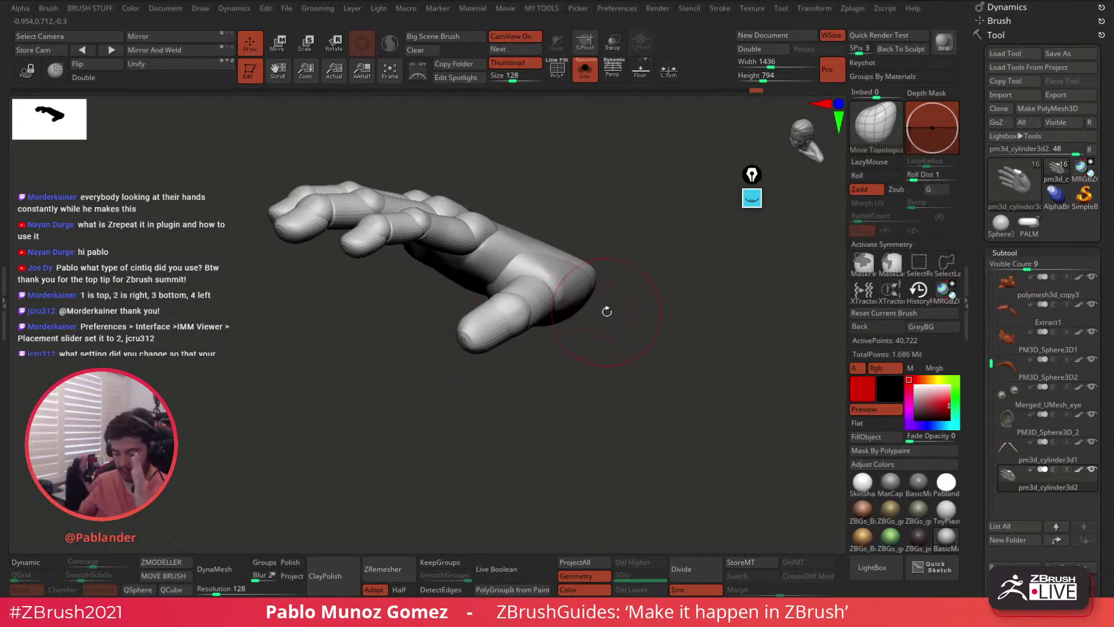
pyautogui.moveTo(606, 290)
pyautogui.mouseDown(button='right')
pyautogui.moveTo(580, 281)
pyautogui.moveTo(510, 321)
pyautogui.moveTo(467, 181)
pyautogui.mouseUp(button='right')
pyautogui.rightClick(471, 227)
pyautogui.moveTo(469, 228); pyautogui.dragTo(465, 230)
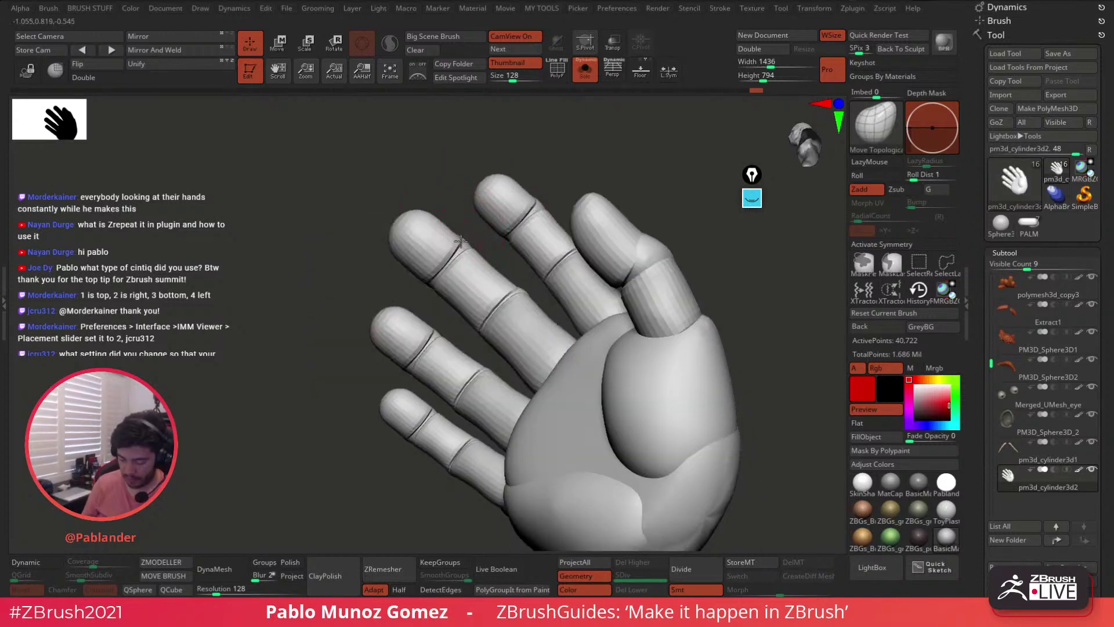
pyautogui.moveTo(487, 259)
pyautogui.mouseDown(button='right')
pyautogui.moveTo(580, 279)
pyautogui.moveTo(609, 264)
pyautogui.moveTo(499, 354)
pyautogui.mouseUp(button='right')
pyautogui.rightClick(583, 280)
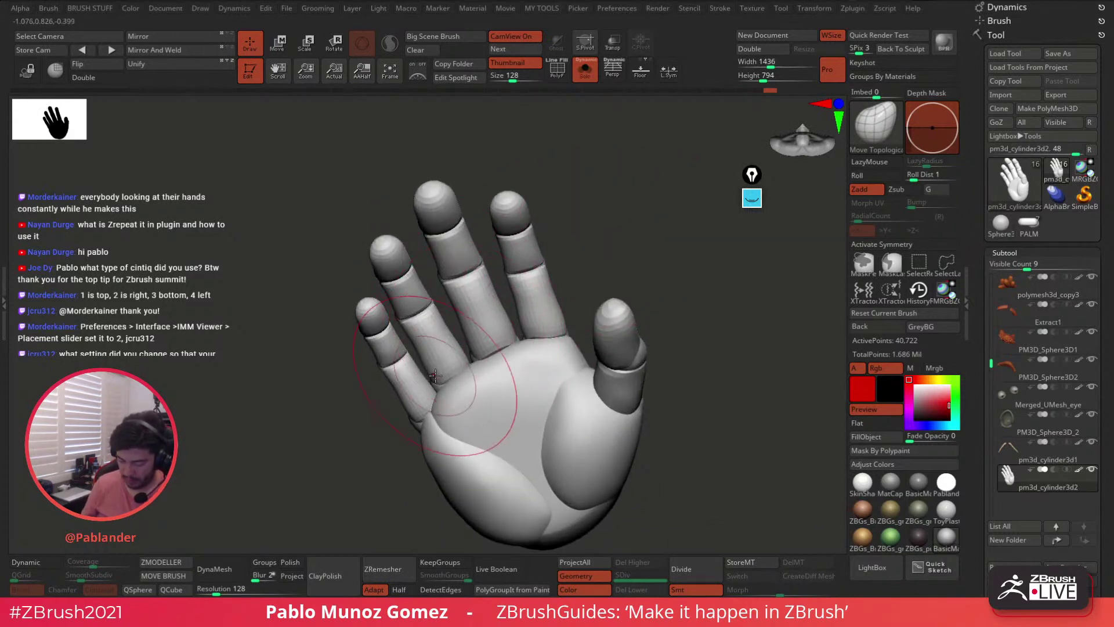
pyautogui.keyDown('ctrl'); pyautogui.moveTo(581, 310); pyautogui.dragTo(572, 341, button='right'); pyautogui.keyUp('ctrl')
pyautogui.moveTo(638, 279); pyautogui.dragTo(558, 346, button='right')
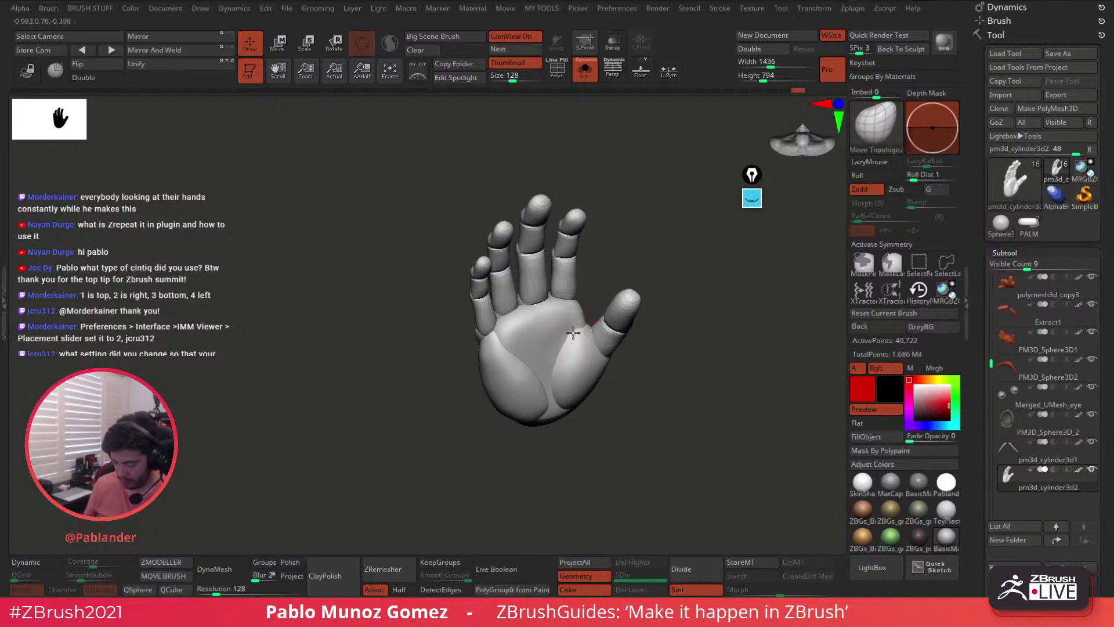
# - Resize the Move Topological brush and adjust the overall palm and knuckle proportions from the palm and back sides
pyautogui.moveTo(578, 329); pyautogui.dragTo(555, 381, button='right')
pyautogui.press('space')
pyautogui.moveTo(645, 361); pyautogui.dragTo(596, 361, button='right')
pyautogui.keyDown('shift'); pyautogui.moveTo(555, 352); pyautogui.dragTo(565, 343); pyautogui.keyUp('shift')
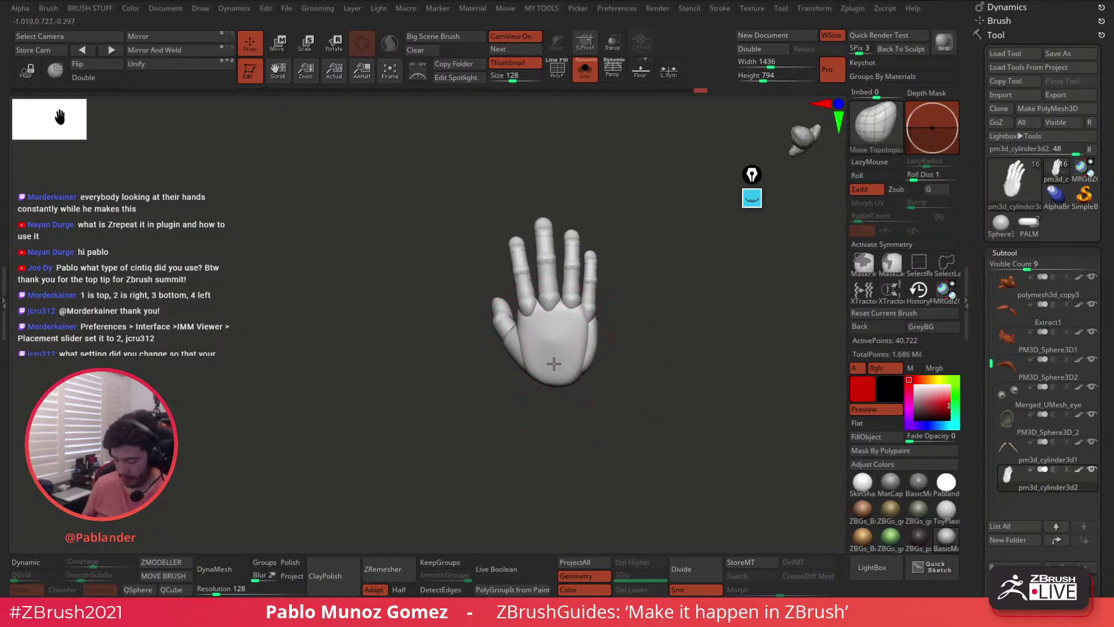
pyautogui.moveTo(556, 357)
pyautogui.mouseDown(button='right')
pyautogui.moveTo(625, 342)
pyautogui.moveTo(567, 374)
pyautogui.mouseUp(button='right')
pyautogui.moveTo(564, 330); pyautogui.dragTo(629, 331, button='right')
pyautogui.press('space')
pyautogui.moveTo(587, 316); pyautogui.dragTo(570, 312)
pyautogui.moveTo(580, 316)
pyautogui.keyDown('ctrl'); pyautogui.mouseDown(button='right')
pyautogui.moveTo(594, 350)
pyautogui.moveTo(587, 310)
pyautogui.moveTo(546, 304)
pyautogui.moveTo(542, 348)
pyautogui.moveTo(504, 320)
pyautogui.mouseUp(button='right'); pyautogui.keyUp('ctrl')
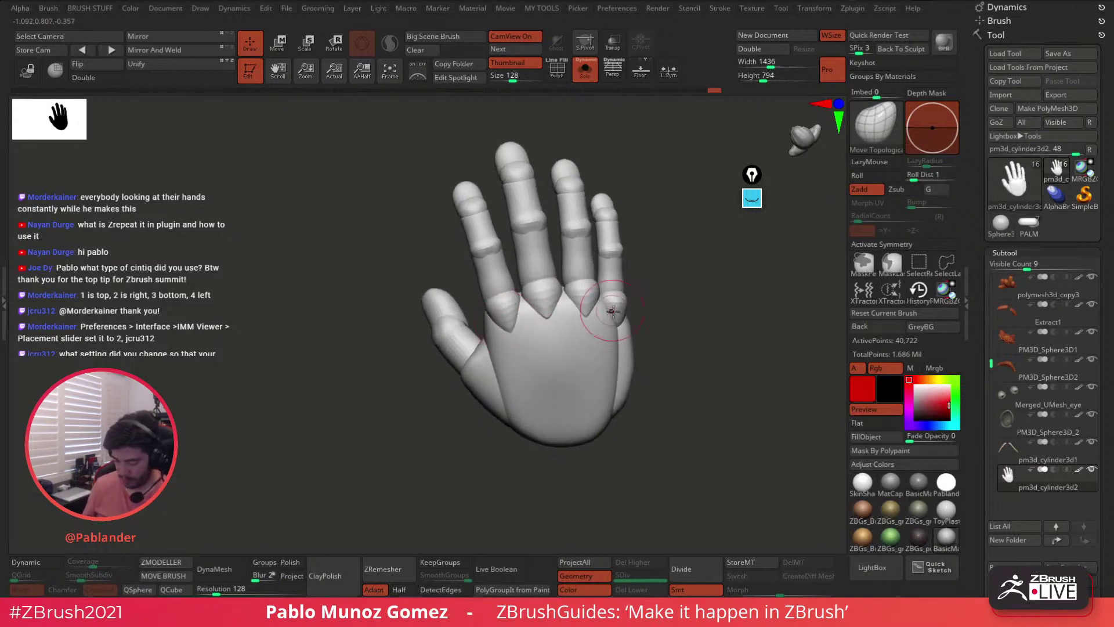
# - Examine the hand's proportions and finger curl from the palm, the back and the thumb side
pyautogui.moveTo(620, 321); pyautogui.dragTo(700, 299, button='right')
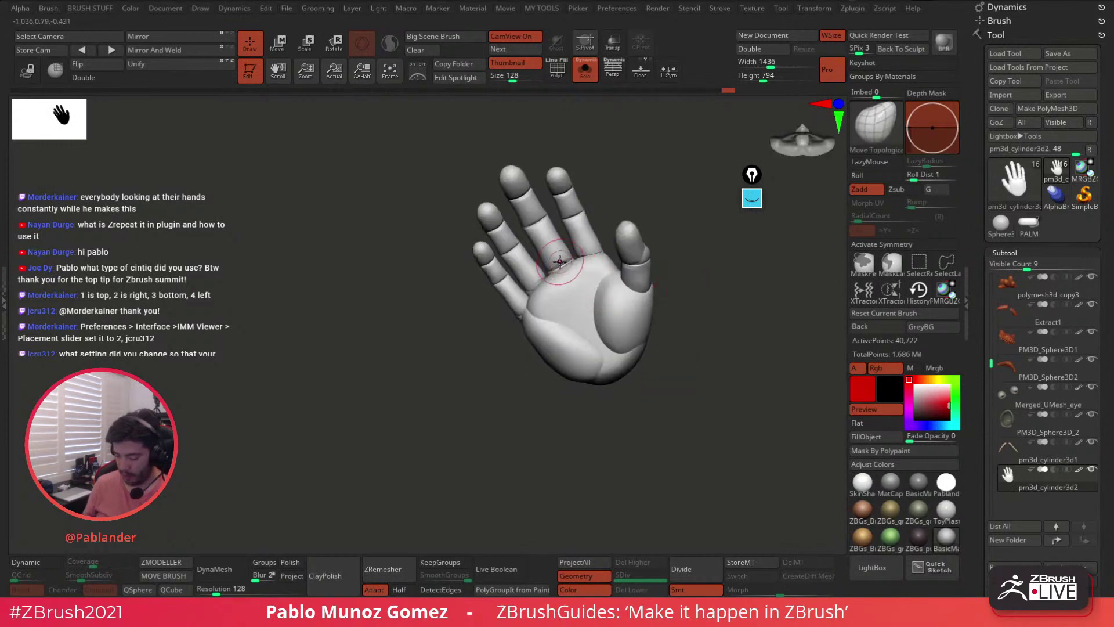
pyautogui.moveTo(701, 315); pyautogui.dragTo(590, 326, button='right')
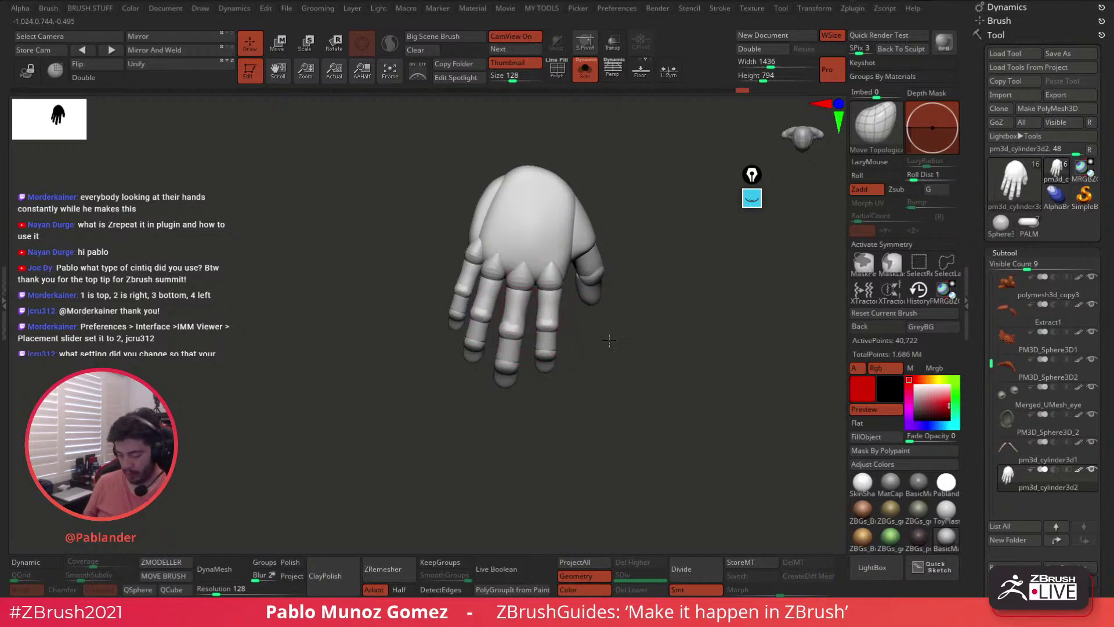
pyautogui.moveTo(606, 339); pyautogui.dragTo(485, 291, button='right')
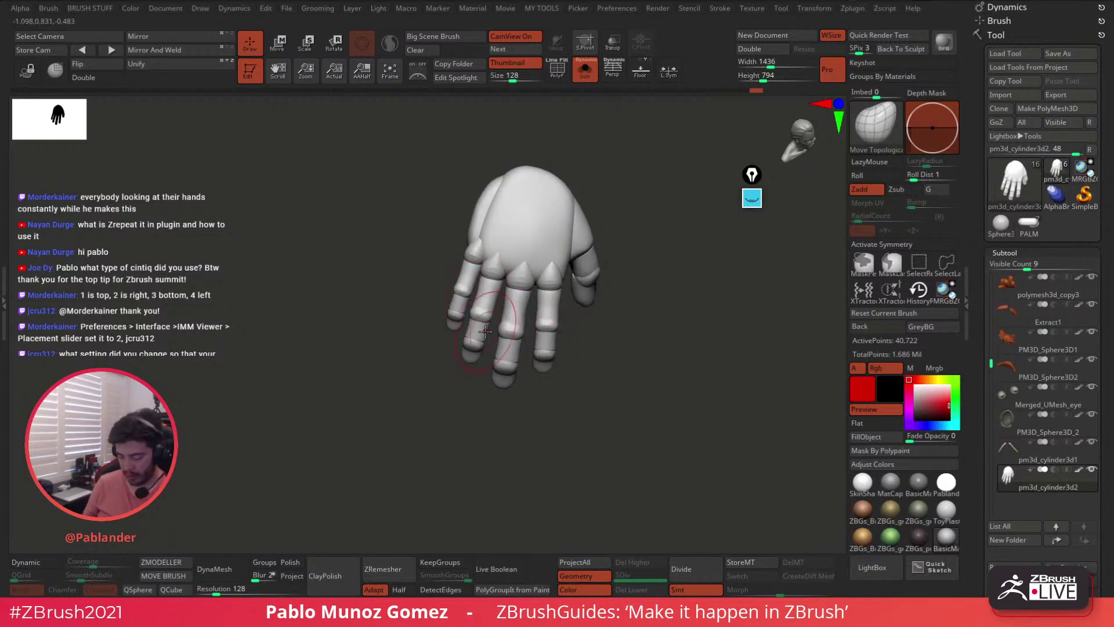
pyautogui.moveTo(575, 378); pyautogui.dragTo(657, 312, button='right')
pyautogui.moveTo(639, 353); pyautogui.dragTo(618, 326, button='right')
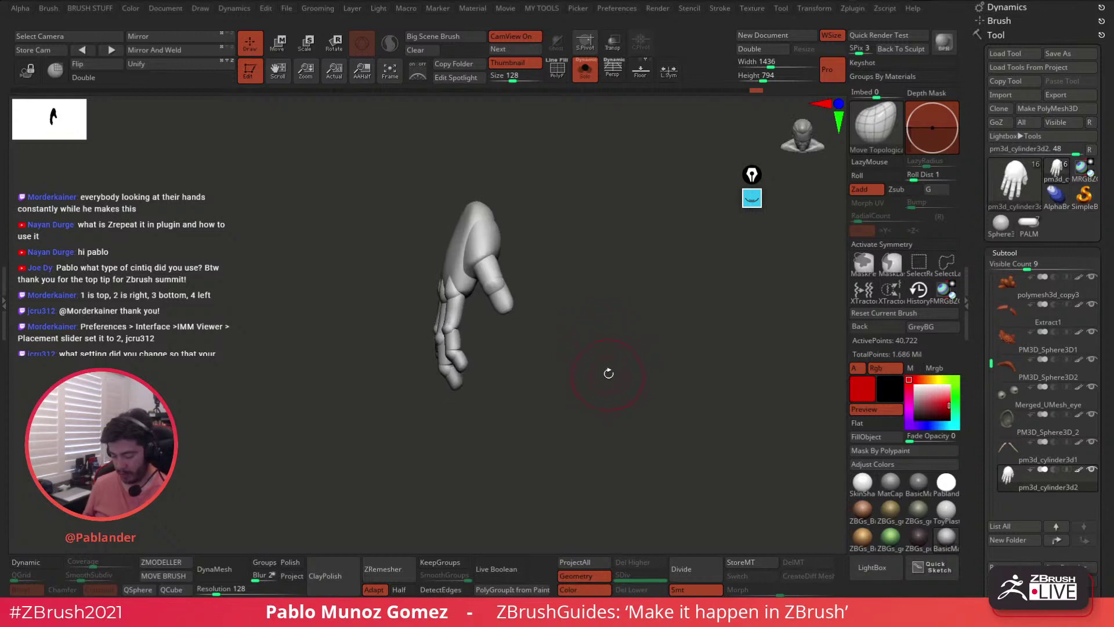
pyautogui.keyDown('alt'); pyautogui.moveTo(507, 381); pyautogui.dragTo(572, 341); pyautogui.keyUp('alt')
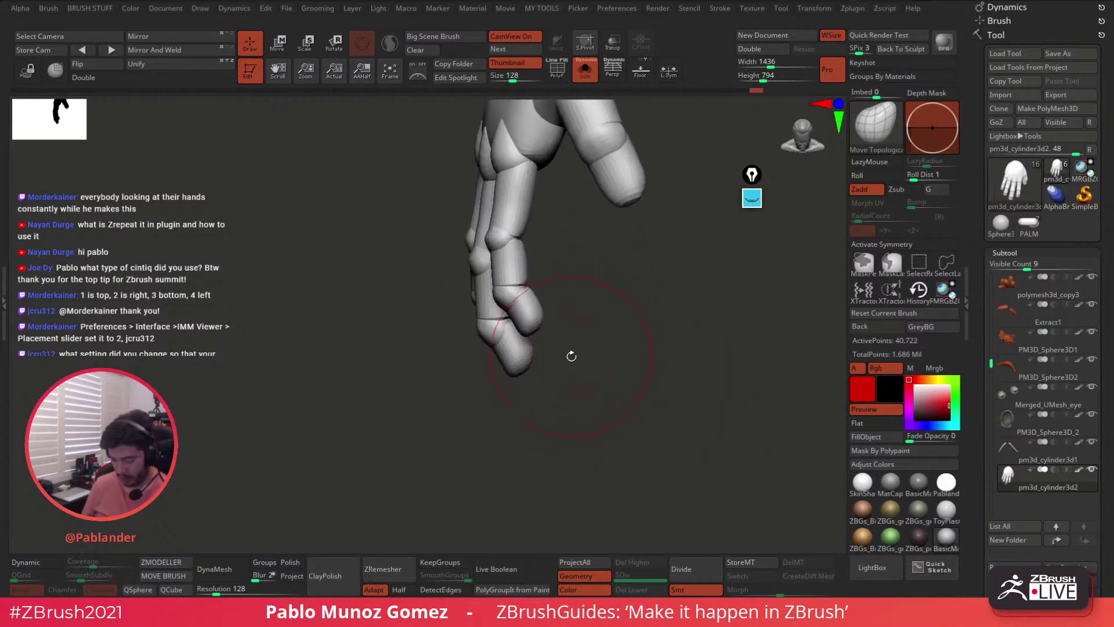
pyautogui.press('w')
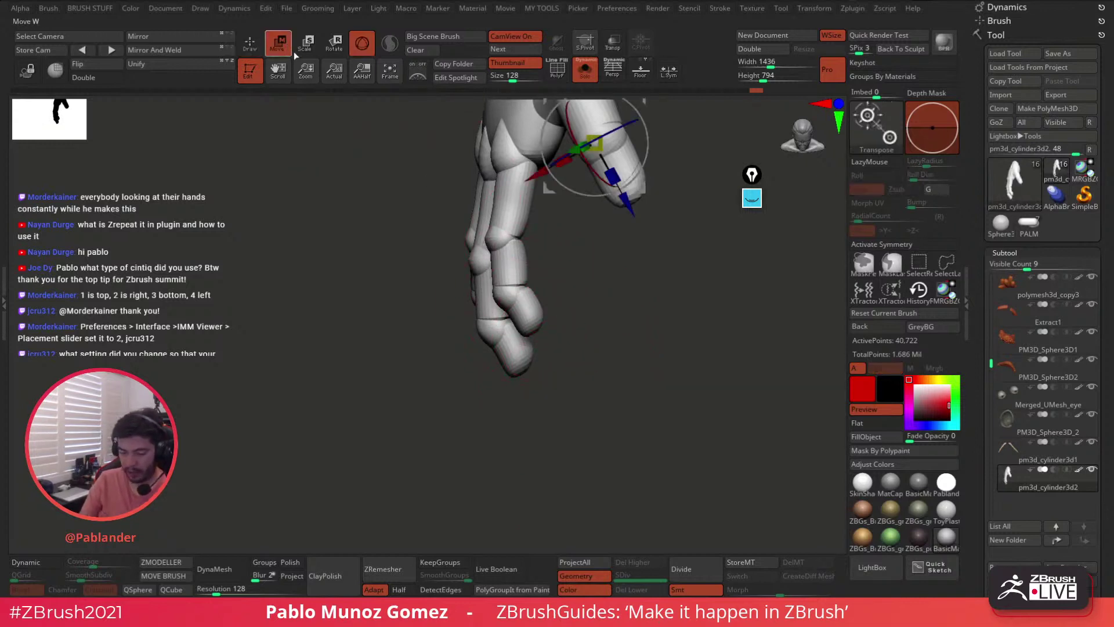
pyautogui.click(306, 49)
pyautogui.click(252, 45)
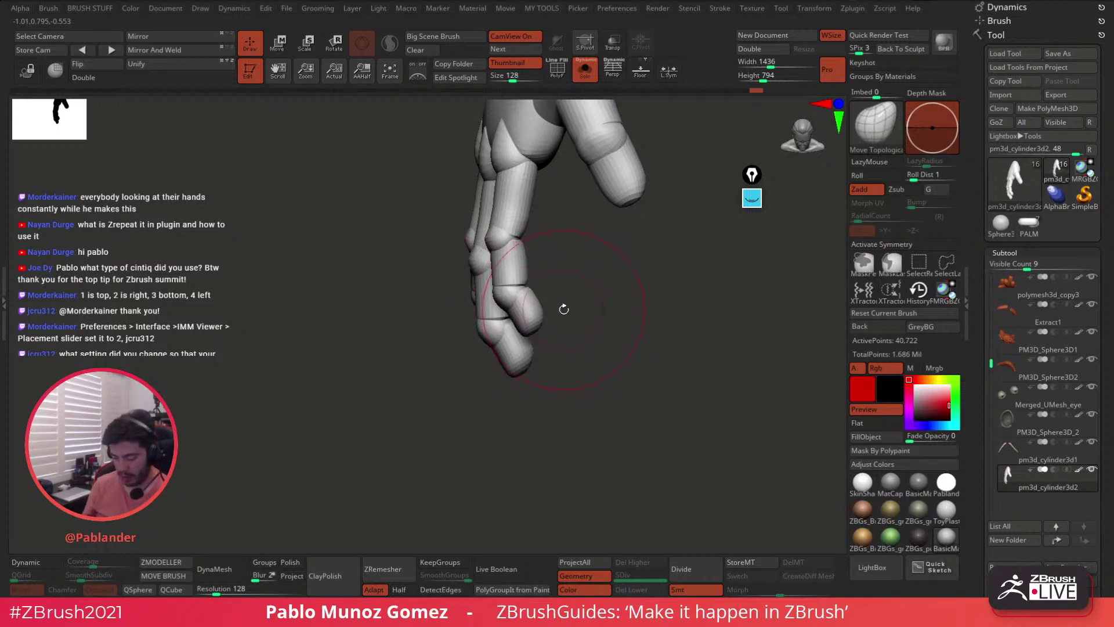
# - Leave only the index finger's last segment and its joint unmasked and adjust their angle and position with the transform gizmo
pyautogui.keyDown('ctrl'); pyautogui.keyDown('shift'); pyautogui.click(526, 308); pyautogui.keyUp('shift'); pyautogui.keyUp('ctrl')
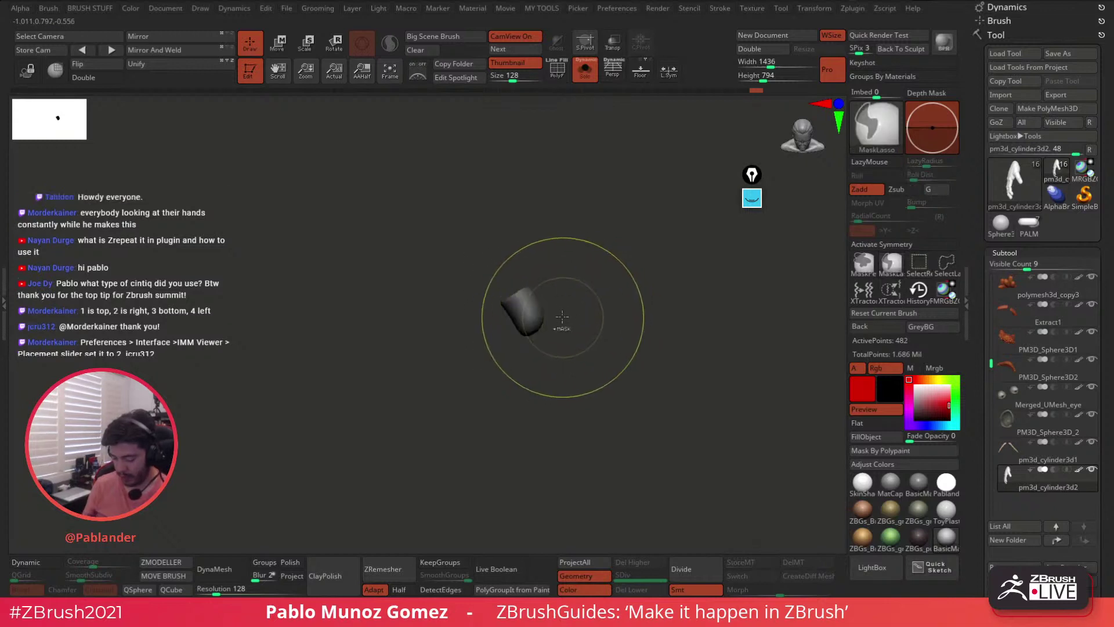
pyautogui.keyDown('ctrl'); pyautogui.keyDown('shift'); pyautogui.click(579, 318); pyautogui.keyUp('shift'); pyautogui.keyUp('ctrl')
pyautogui.keyDown('ctrl'); pyautogui.keyDown('shift'); pyautogui.click(515, 299); pyautogui.keyUp('shift'); pyautogui.keyUp('ctrl')
pyautogui.keyDown('ctrl'); pyautogui.click(582, 317); pyautogui.keyUp('ctrl')
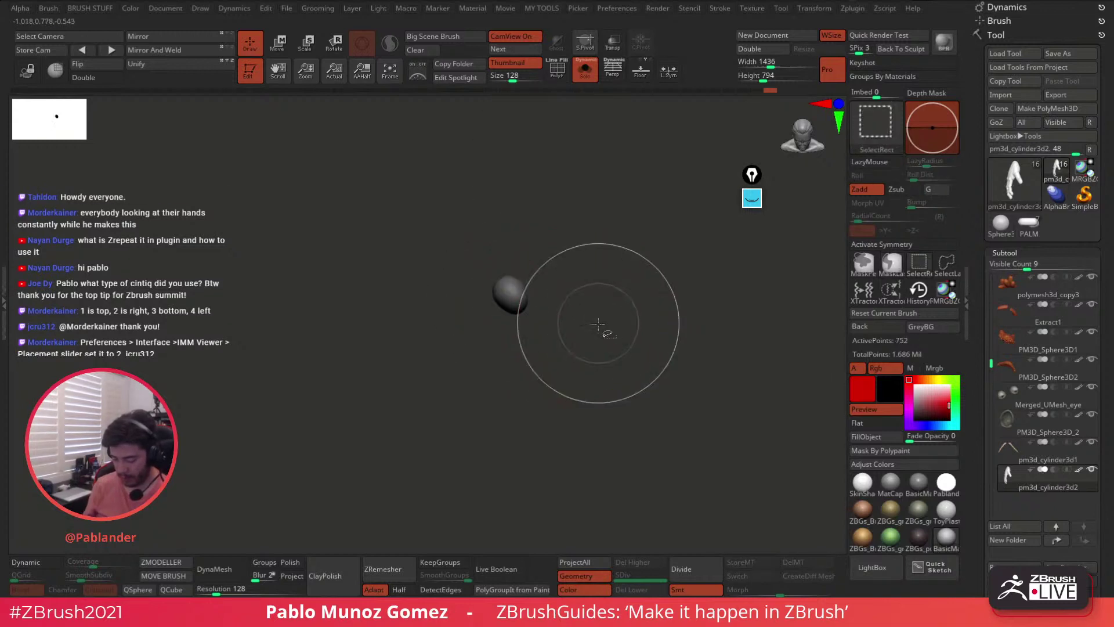
pyautogui.keyDown('ctrl'); pyautogui.keyDown('shift'); pyautogui.click(598, 322); pyautogui.keyUp('shift'); pyautogui.keyUp('ctrl')
pyautogui.keyDown('ctrl'); pyautogui.click(612, 335); pyautogui.keyUp('ctrl')
pyautogui.moveTo(609, 321)
pyautogui.mouseDown()
pyautogui.moveTo(614, 345)
pyautogui.moveTo(586, 221)
pyautogui.mouseUp()
pyautogui.press('w')
pyautogui.keyDown('alt'); pyautogui.moveTo(571, 401); pyautogui.dragTo(582, 371); pyautogui.keyUp('alt')
pyautogui.moveTo(555, 263)
pyautogui.keyDown('alt'); pyautogui.mouseDown()
pyautogui.moveTo(535, 238)
pyautogui.moveTo(535, 274)
pyautogui.moveTo(608, 266)
pyautogui.moveTo(580, 253)
pyautogui.moveTo(567, 260)
pyautogui.moveTo(629, 328)
pyautogui.moveTo(597, 294)
pyautogui.moveTo(619, 295)
pyautogui.mouseUp(); pyautogui.keyUp('alt')
pyautogui.press('q')
pyautogui.moveTo(590, 333); pyautogui.dragTo(574, 298)
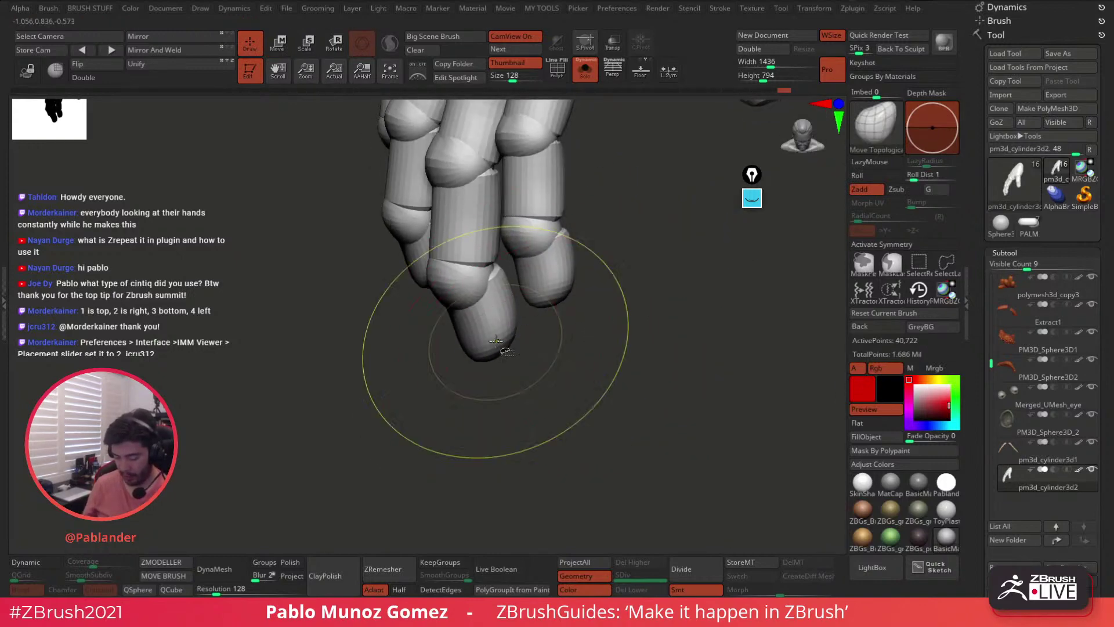
# - Mask all but the middle finger's last segment and joint, adjust their angle and position, and clear the mask
pyautogui.keyDown('ctrl'); pyautogui.keyDown('shift'); pyautogui.click(490, 307); pyautogui.keyUp('shift'); pyautogui.keyUp('ctrl')
pyautogui.keyDown('ctrl'); pyautogui.keyDown('shift'); pyautogui.moveTo(530, 398); pyautogui.dragTo(540, 407); pyautogui.keyUp('shift'); pyautogui.keyUp('ctrl')
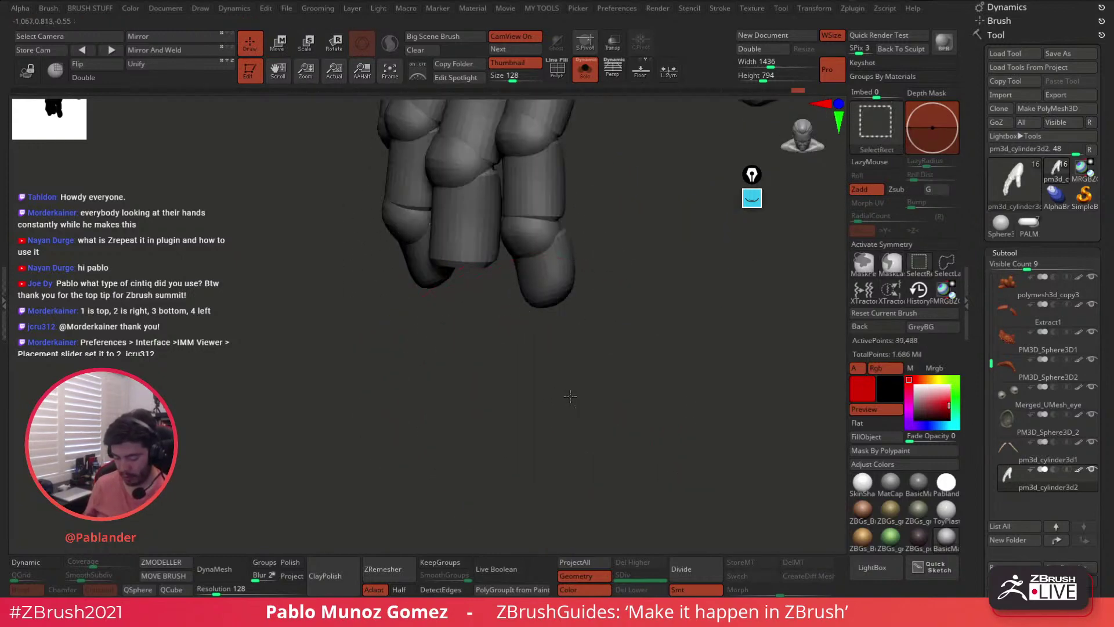
pyautogui.keyDown('ctrl'); pyautogui.keyDown('shift'); pyautogui.click(510, 482); pyautogui.keyUp('shift'); pyautogui.keyUp('ctrl')
pyautogui.press('w')
pyautogui.click(512, 137)
pyautogui.moveTo(609, 225)
pyautogui.mouseDown()
pyautogui.moveTo(614, 248)
pyautogui.moveTo(596, 206)
pyautogui.moveTo(599, 220)
pyautogui.moveTo(546, 248)
pyautogui.moveTo(625, 242)
pyautogui.moveTo(620, 278)
pyautogui.mouseUp()
pyautogui.press('q')
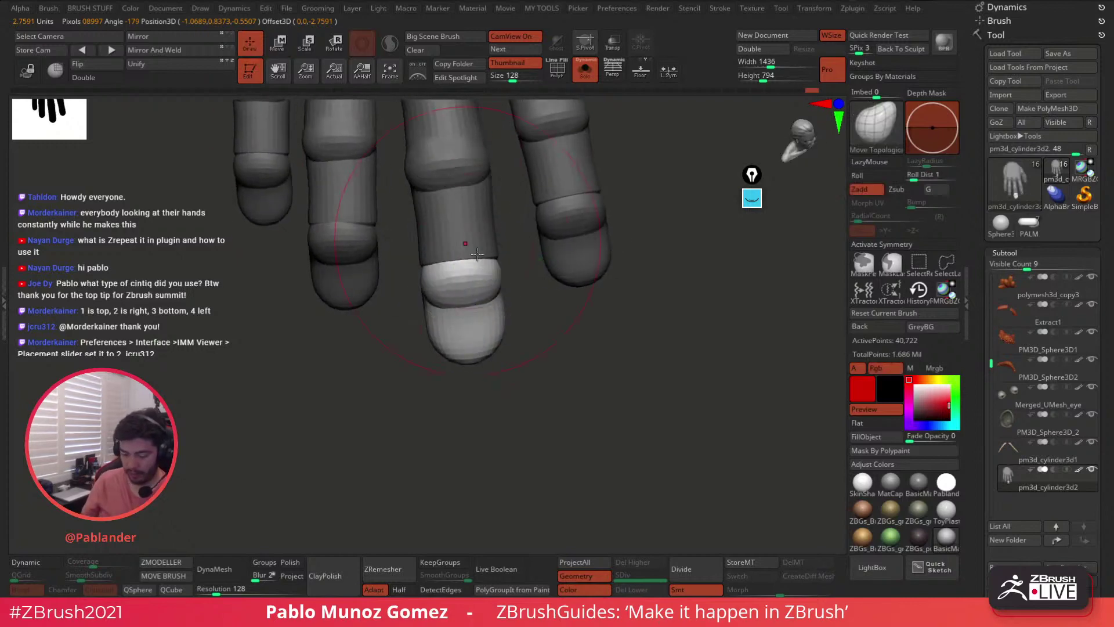
pyautogui.keyDown('ctrl'); pyautogui.moveTo(567, 370); pyautogui.dragTo(579, 384); pyautogui.keyUp('ctrl')
# - Mask all but the ring finger's last segment and joint, bend them into a natural curl, and return to sculpting
pyautogui.keyDown('ctrl'); pyautogui.keyDown('shift'); pyautogui.click(351, 287); pyautogui.keyUp('shift'); pyautogui.keyUp('ctrl')
pyautogui.moveTo(380, 369)
pyautogui.keyDown('ctrl'); pyautogui.keyDown('shift'); pyautogui.mouseDown()
pyautogui.moveTo(395, 387)
pyautogui.moveTo(371, 377)
pyautogui.mouseUp(); pyautogui.keyUp('shift'); pyautogui.keyUp('ctrl')
pyautogui.moveTo(591, 379)
pyautogui.mouseDown()
pyautogui.moveTo(565, 370)
pyautogui.moveTo(599, 365)
pyautogui.mouseUp()
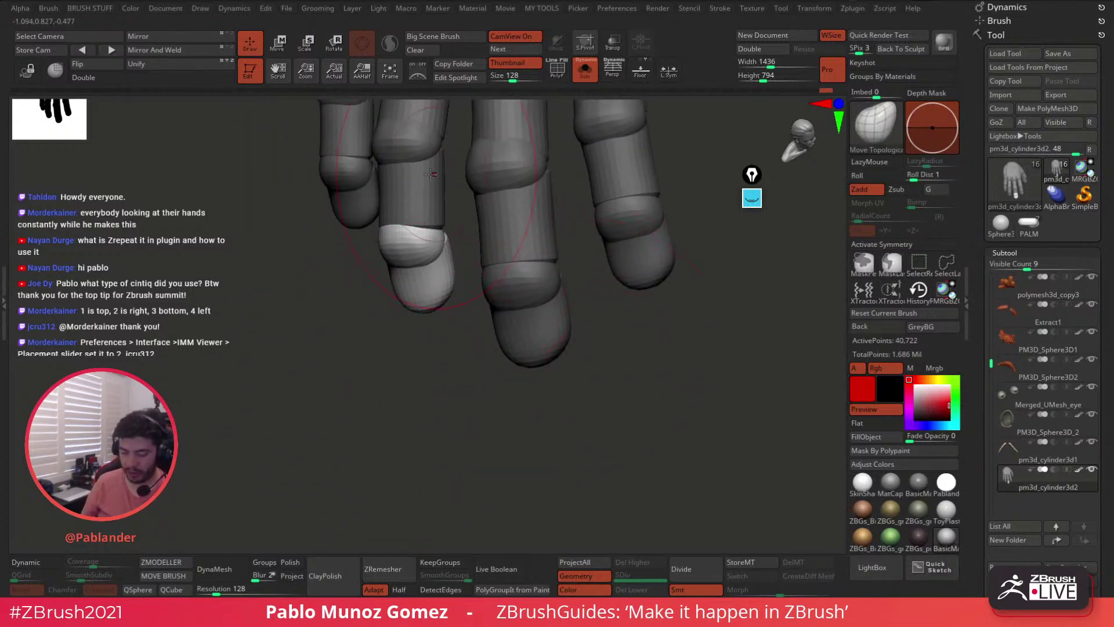
pyautogui.press('w')
pyautogui.moveTo(599, 366); pyautogui.dragTo(654, 315)
pyautogui.moveTo(648, 241); pyautogui.dragTo(626, 208)
pyautogui.click(599, 215)
pyautogui.moveTo(603, 244); pyautogui.dragTo(637, 223)
pyautogui.moveTo(622, 286); pyautogui.dragTo(650, 307)
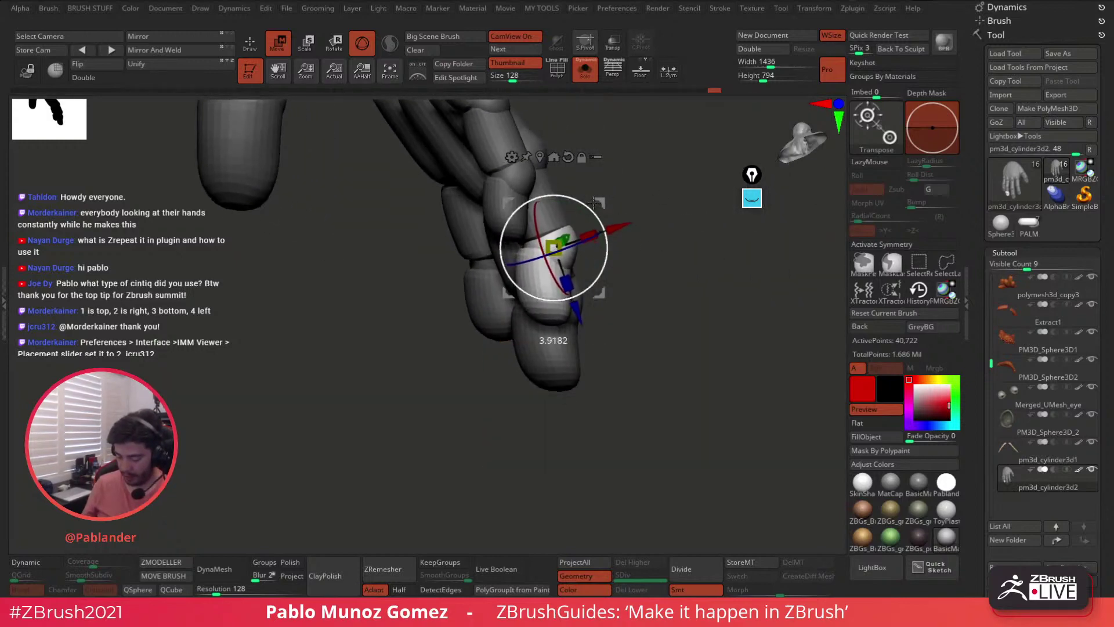
pyautogui.moveTo(627, 200); pyautogui.dragTo(751, 200)
pyautogui.click(250, 43)
# - Mask all but the little finger's last segment, adjust its position and angle with the gizmo, and clear the mask
pyautogui.keyDown('alt'); pyautogui.moveTo(458, 302); pyautogui.dragTo(487, 333); pyautogui.keyUp('alt')
pyautogui.keyDown('ctrl'); pyautogui.keyDown('shift'); pyautogui.click(500, 264); pyautogui.keyUp('shift'); pyautogui.keyUp('ctrl')
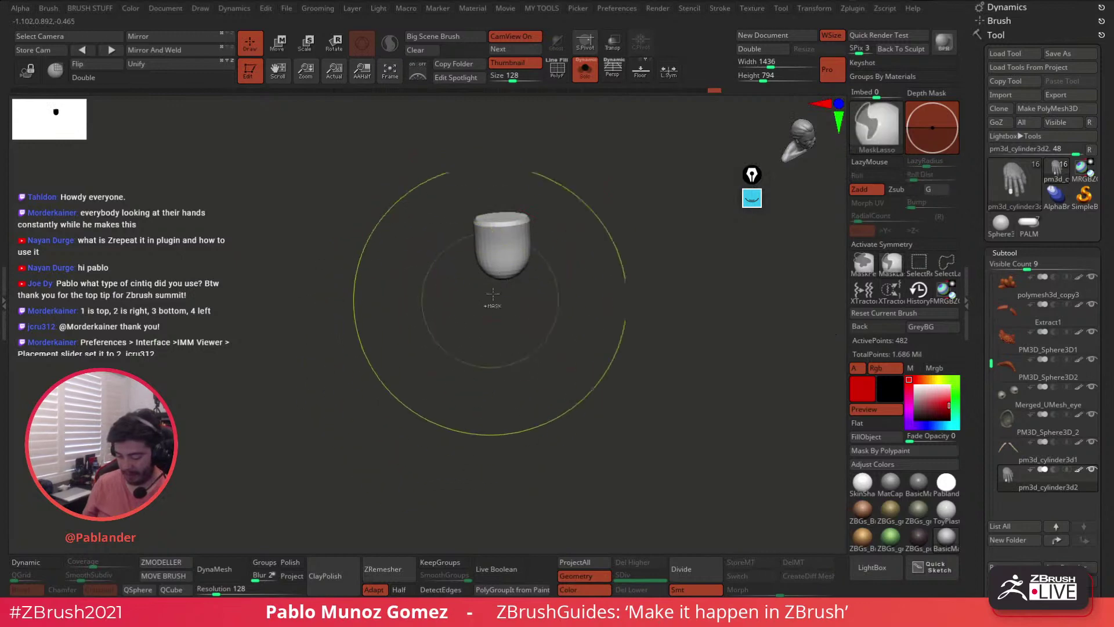
pyautogui.keyDown('ctrl'); pyautogui.keyDown('shift'); pyautogui.click(484, 316); pyautogui.keyUp('shift'); pyautogui.keyUp('ctrl')
pyautogui.keyDown('ctrl'); pyautogui.keyDown('shift'); pyautogui.click(437, 385); pyautogui.keyUp('shift'); pyautogui.keyUp('ctrl')
pyautogui.moveTo(437, 385); pyautogui.dragTo(325, 331)
pyautogui.click(278, 44)
pyautogui.moveTo(498, 201); pyautogui.dragTo(551, 227)
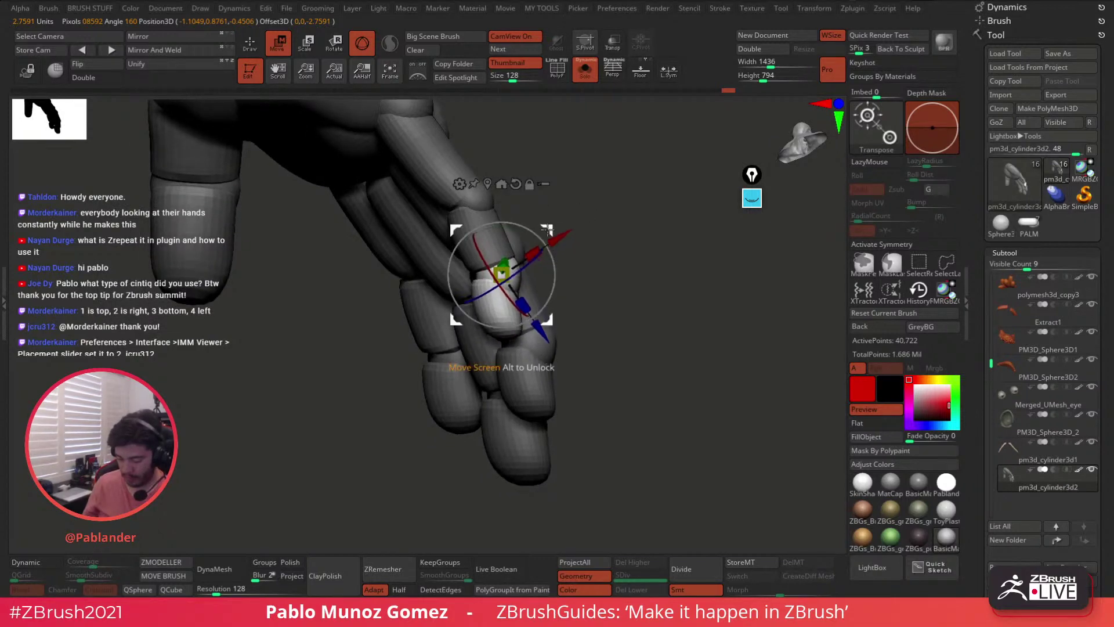
pyautogui.press('q')
pyautogui.keyDown('ctrl'); pyautogui.click(634, 334); pyautogui.keyUp('ctrl')
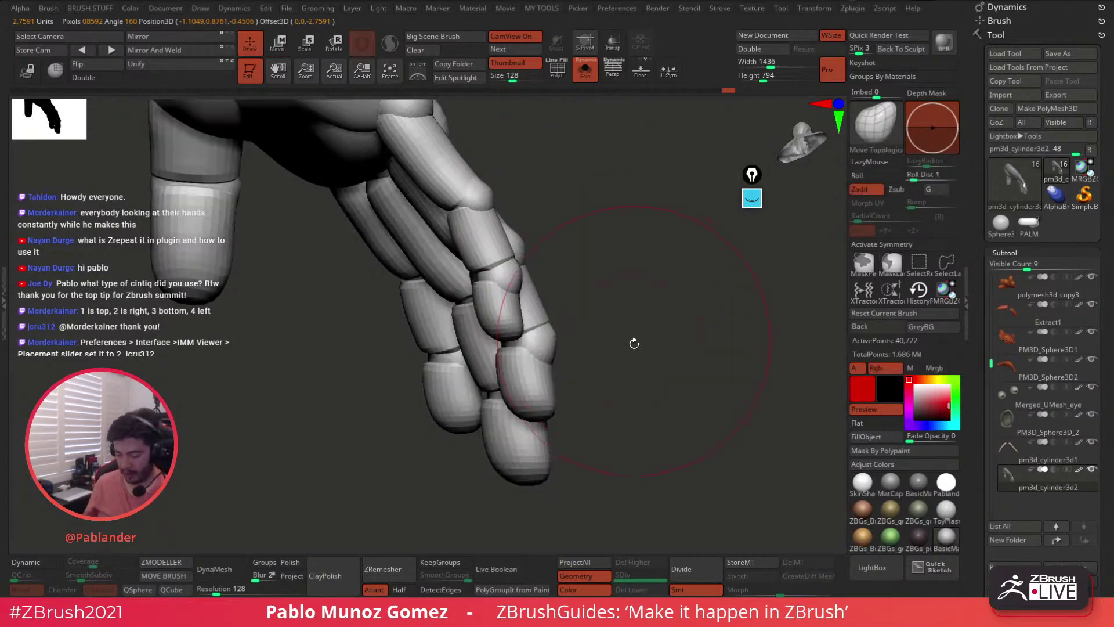
pyautogui.press('f')
pyautogui.moveTo(634, 334)
pyautogui.mouseDown()
pyautogui.moveTo(562, 331)
pyautogui.moveTo(600, 357)
pyautogui.moveTo(609, 387)
pyautogui.moveTo(592, 318)
pyautogui.moveTo(502, 352)
pyautogui.moveTo(562, 340)
pyautogui.moveTo(598, 348)
pyautogui.moveTo(557, 325)
pyautogui.moveTo(578, 343)
pyautogui.mouseUp()
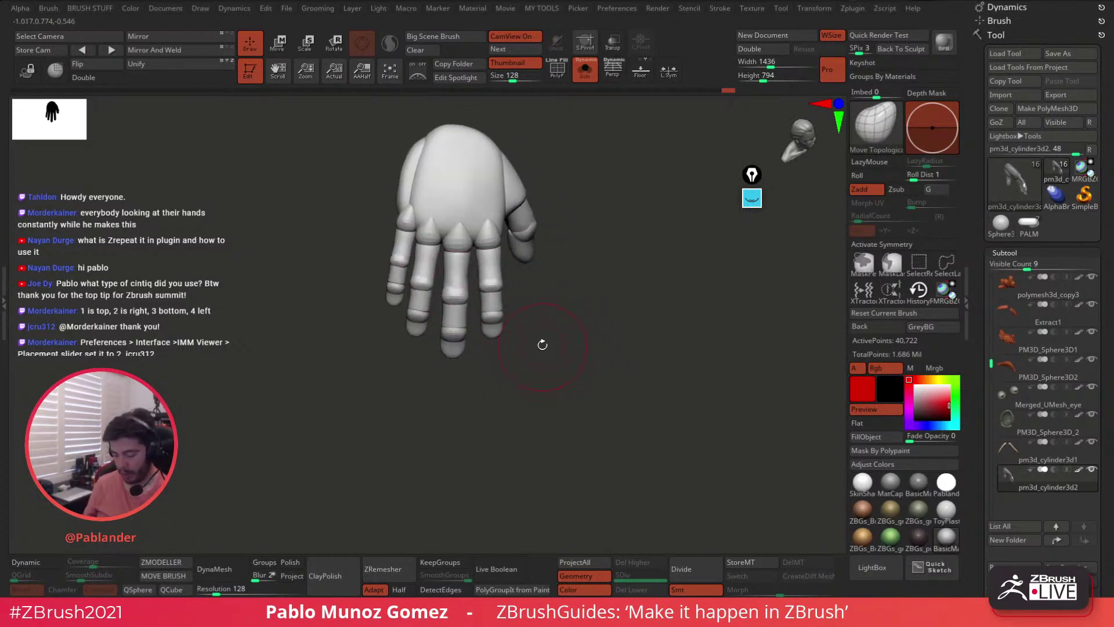
pyautogui.moveTo(621, 306); pyautogui.dragTo(624, 346)
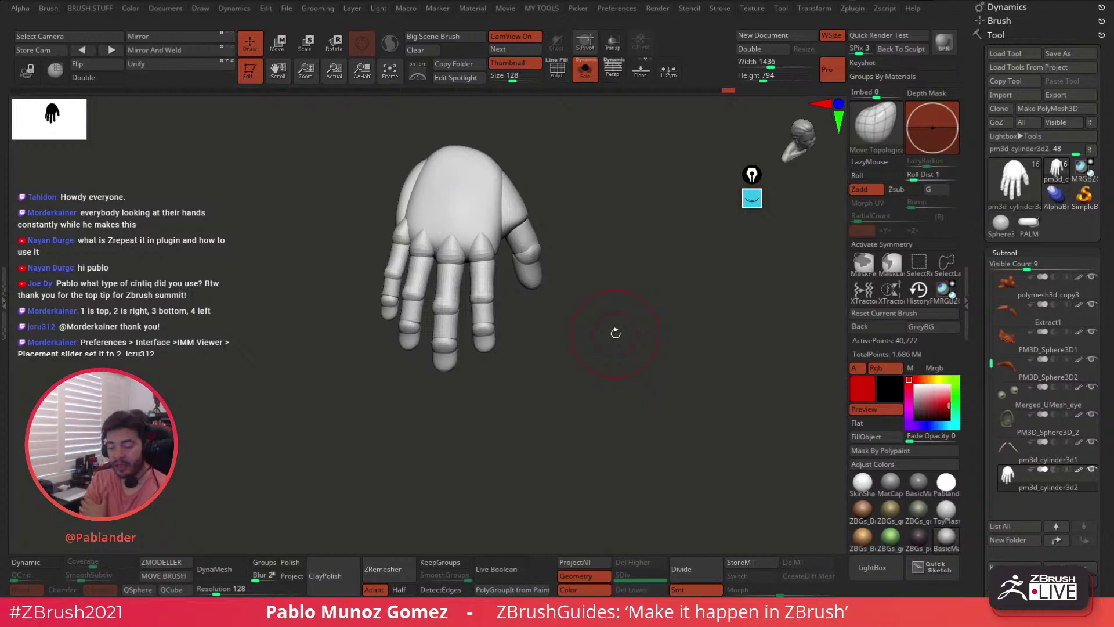
# - Look over the available plugins, collapsing the UV Master and FBX ExportImport groups
pyautogui.click(858, 11)
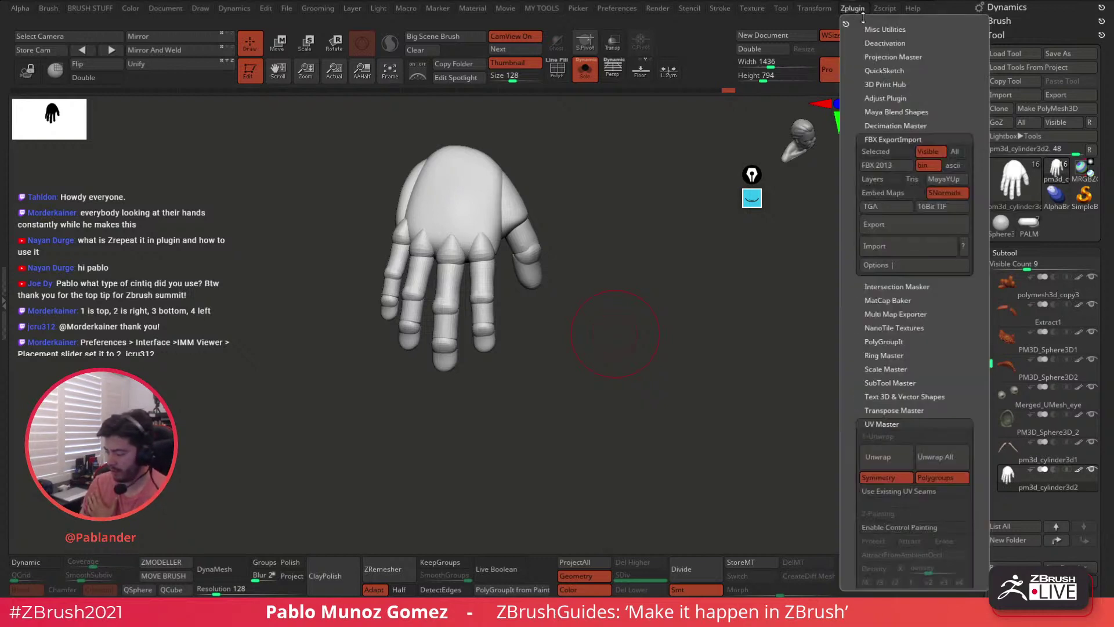
pyautogui.click(919, 422)
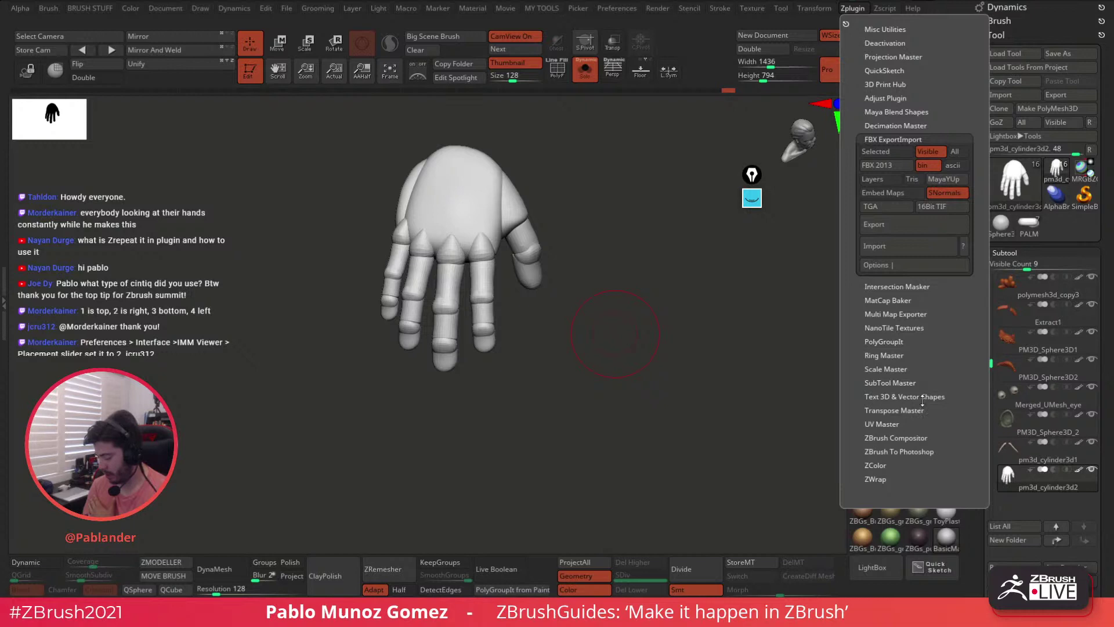
pyautogui.click(931, 140)
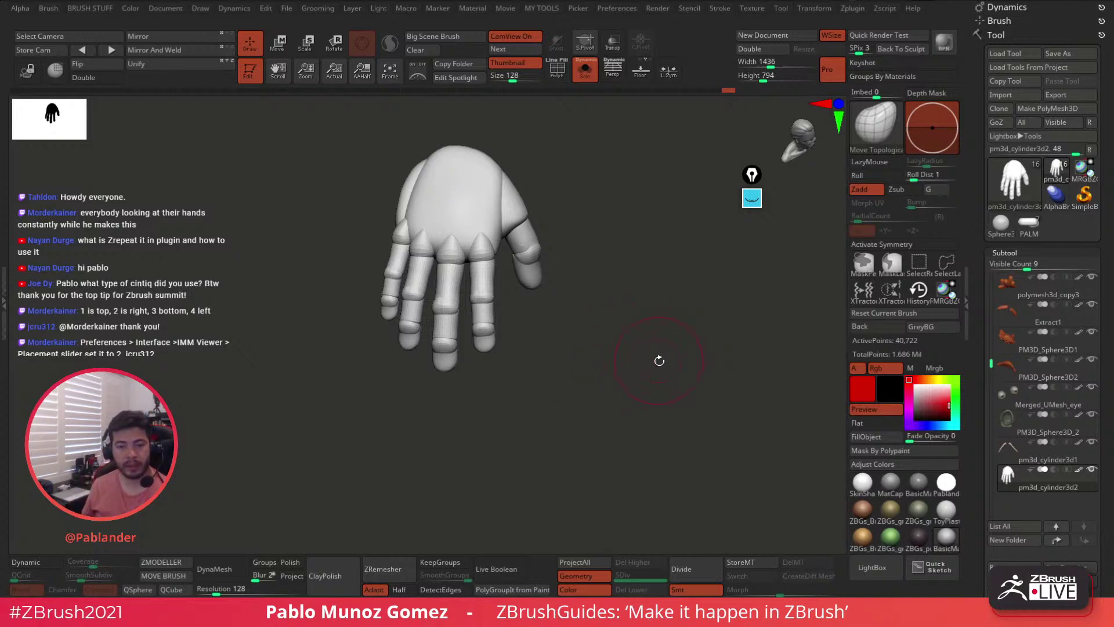
pyautogui.moveTo(651, 348); pyautogui.dragTo(764, 348)
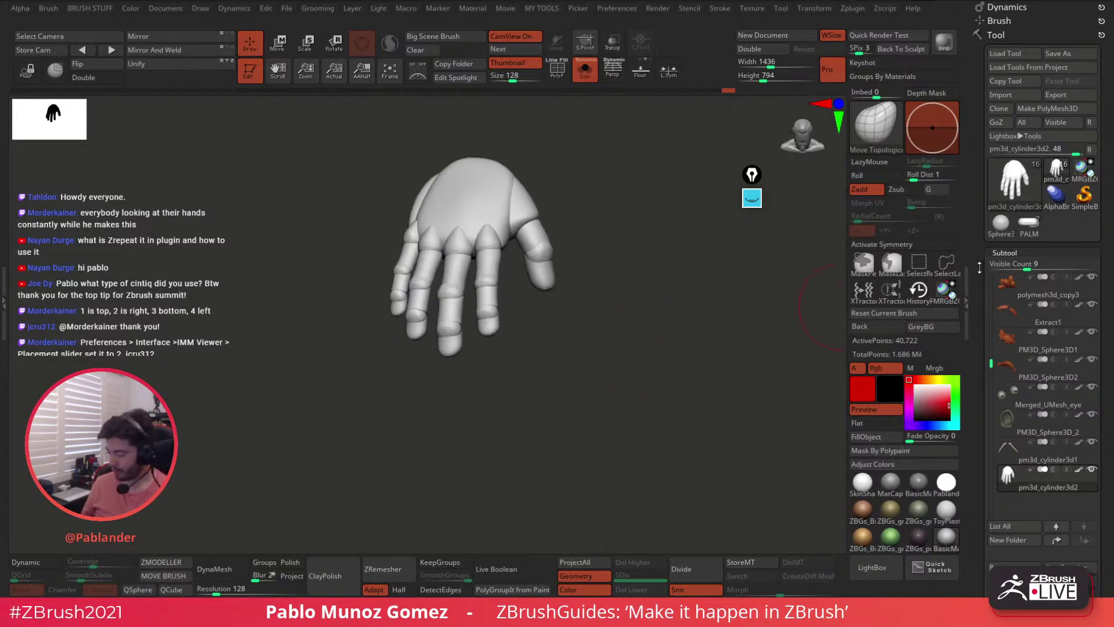
# - Duplicate the hand subtool, set the visible subtool count to 13, and move the copy to the top of the list
pyautogui.moveTo(979, 265); pyautogui.dragTo(1018, 214)
pyautogui.click(1029, 434)
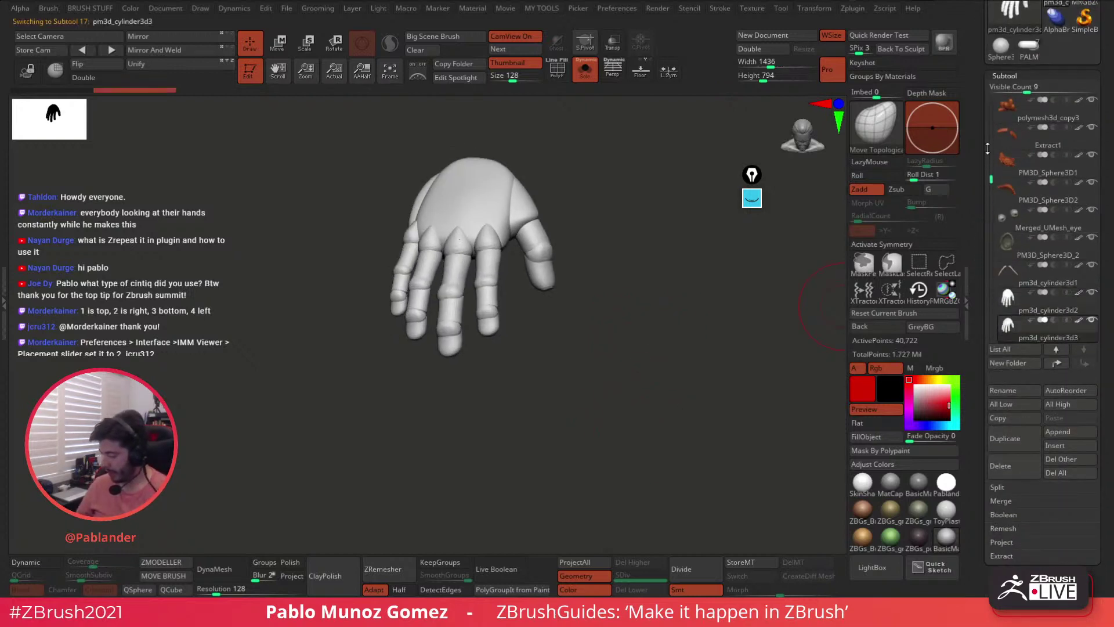
pyautogui.moveTo(1027, 87); pyautogui.dragTo(1044, 87)
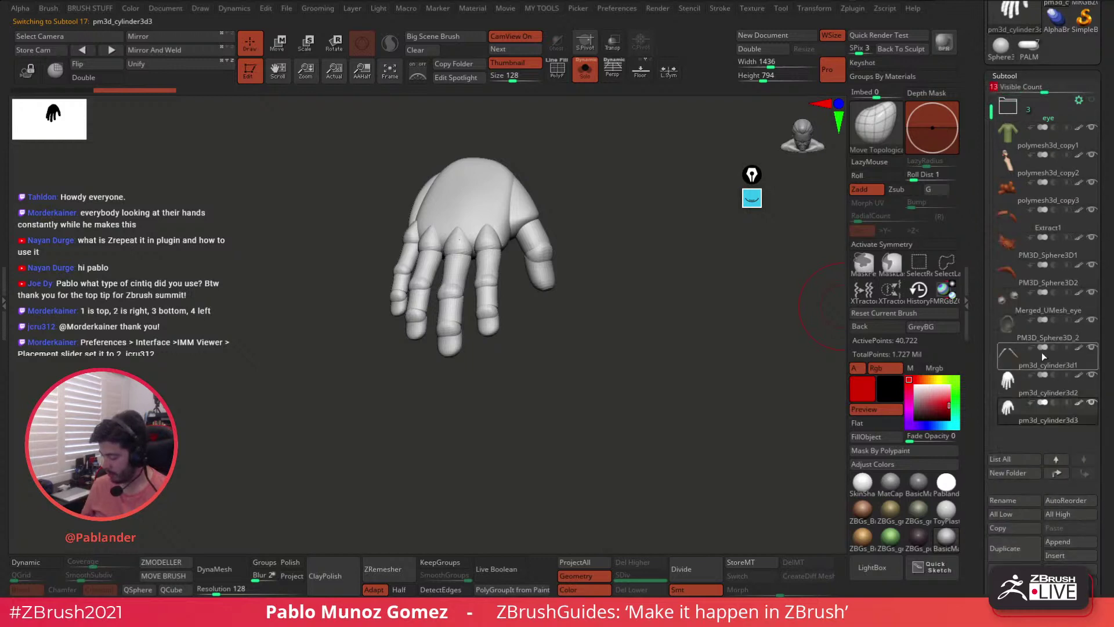
pyautogui.moveTo(1051, 446)
pyautogui.moveTo(1051, 446); pyautogui.dragTo(1019, 93)
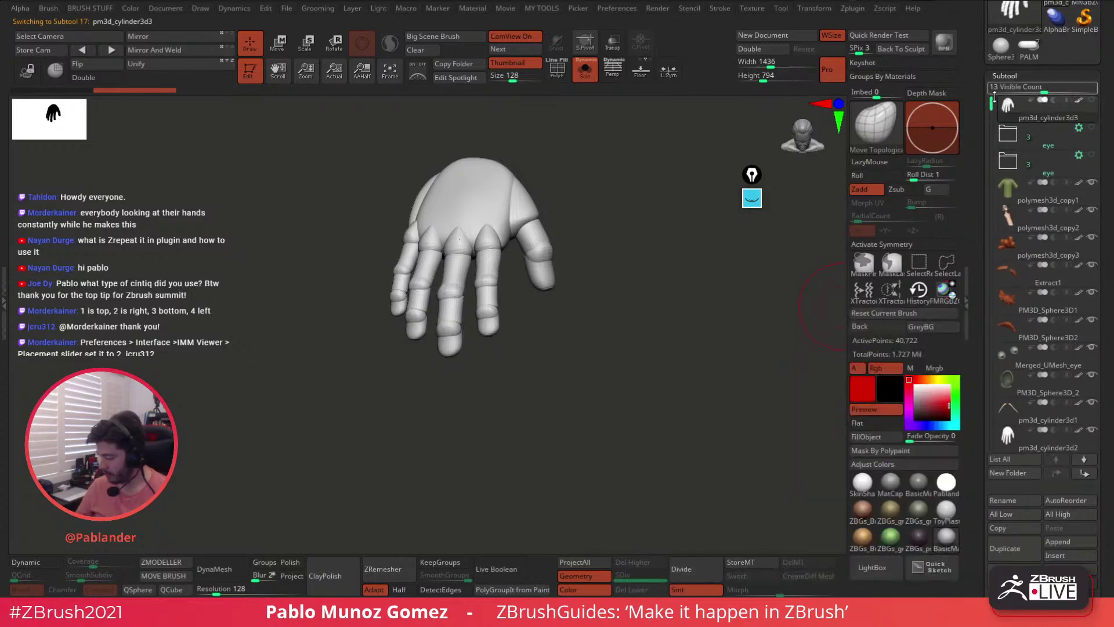
# - Put the duplicated hand in a new folder titled OR, hide the folder and reselect the original hand
pyautogui.click(1012, 475)
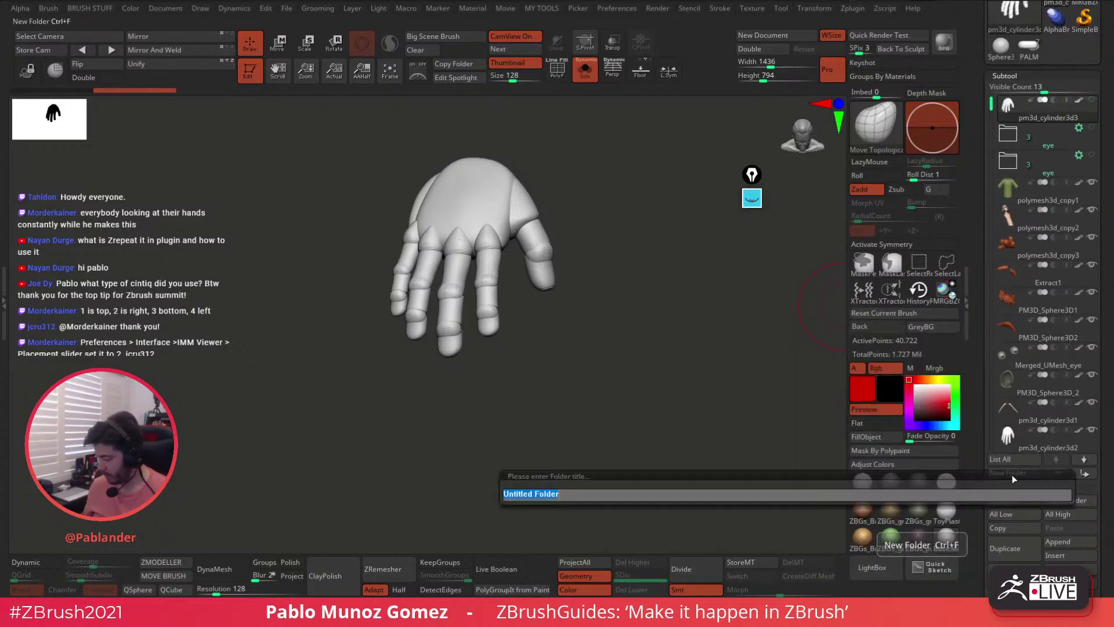
pyautogui.write('O')
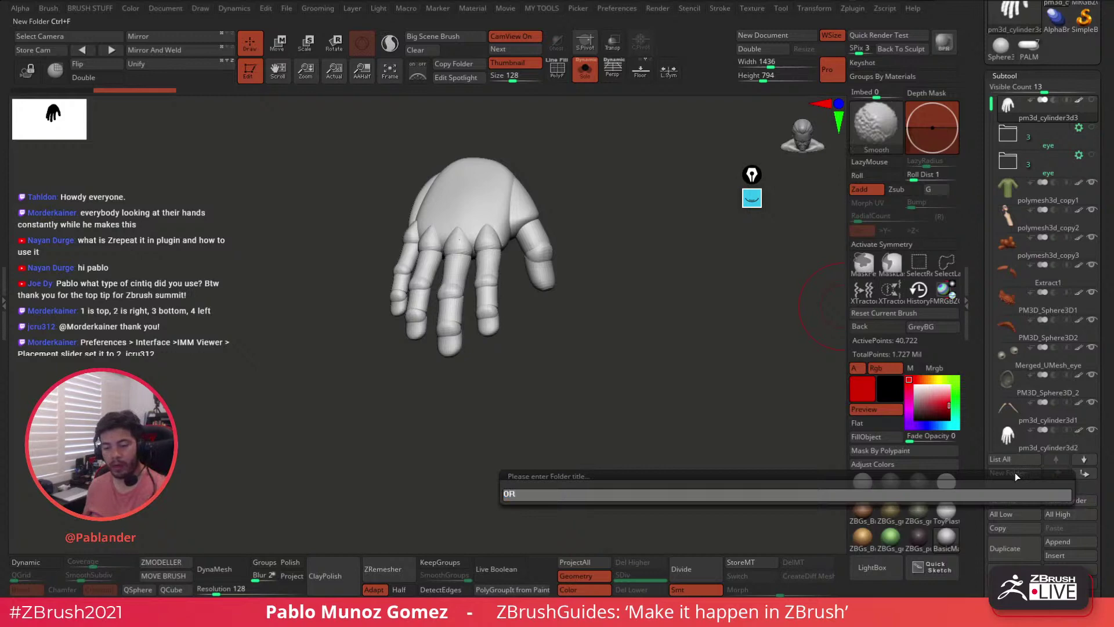
pyautogui.write('R')
pyautogui.press('Return')
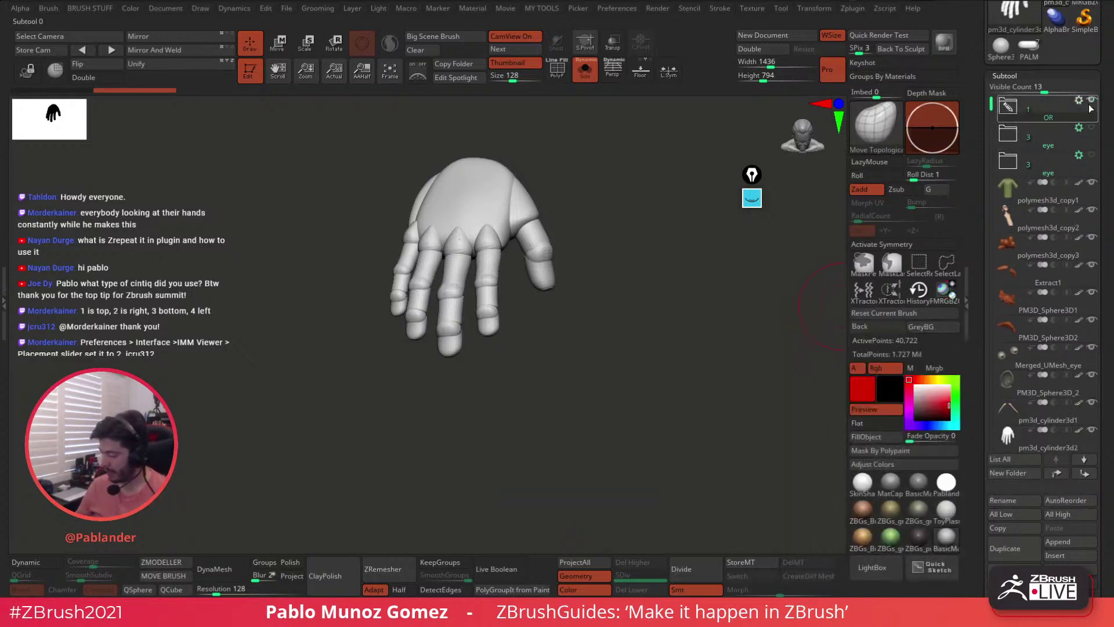
pyautogui.click(1012, 445)
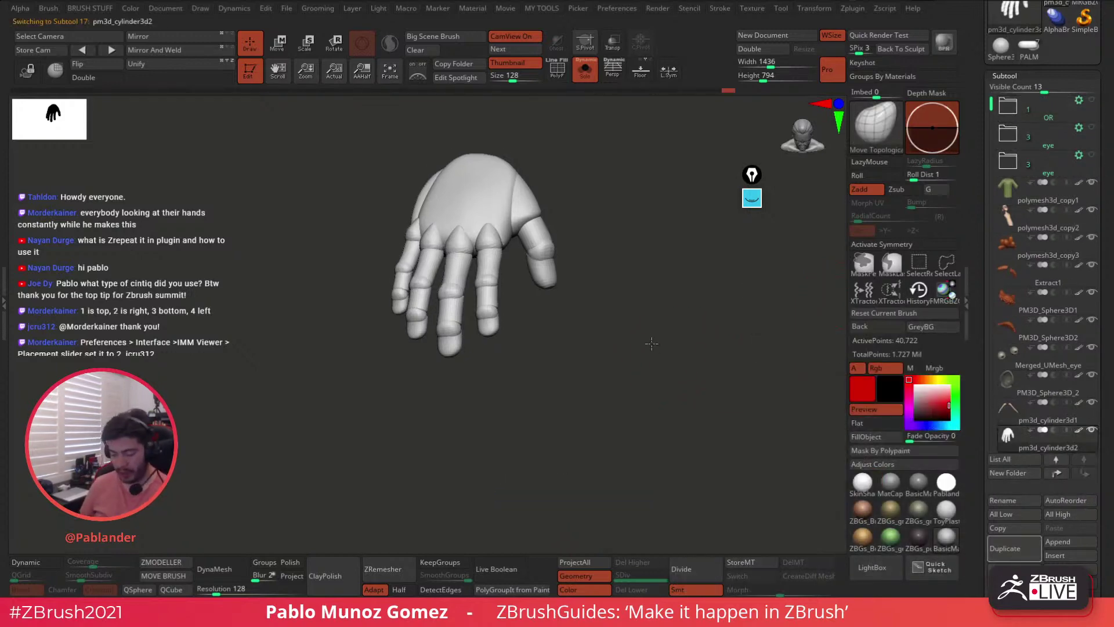
# - Examine the hand's overall shape and finger pose from the back and the thumb side
pyautogui.press('space')
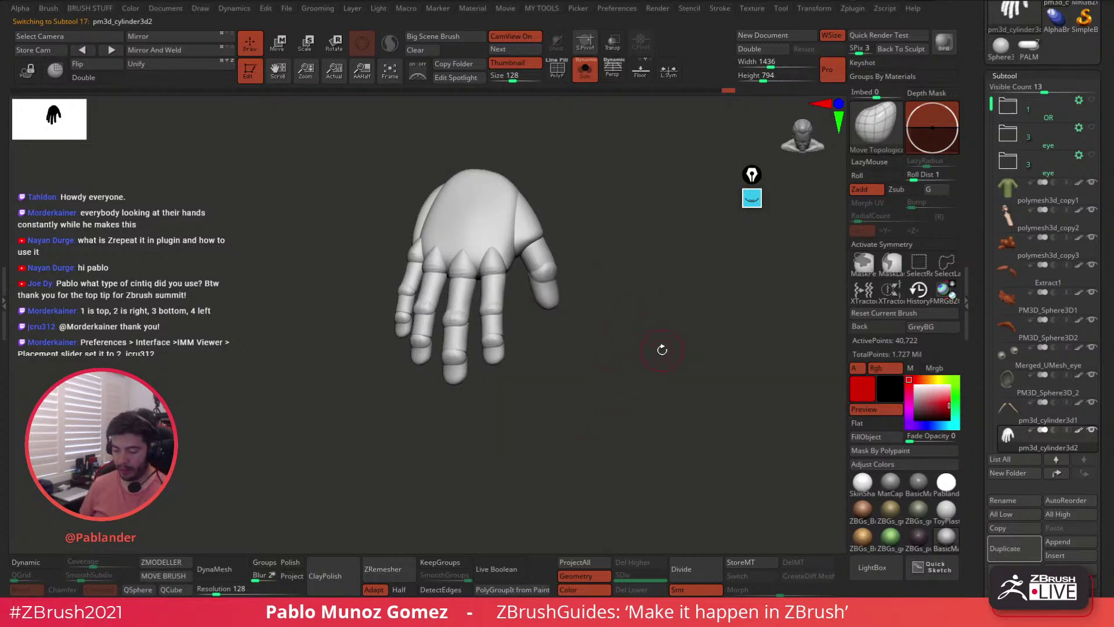
pyautogui.moveTo(646, 377); pyautogui.dragTo(676, 327)
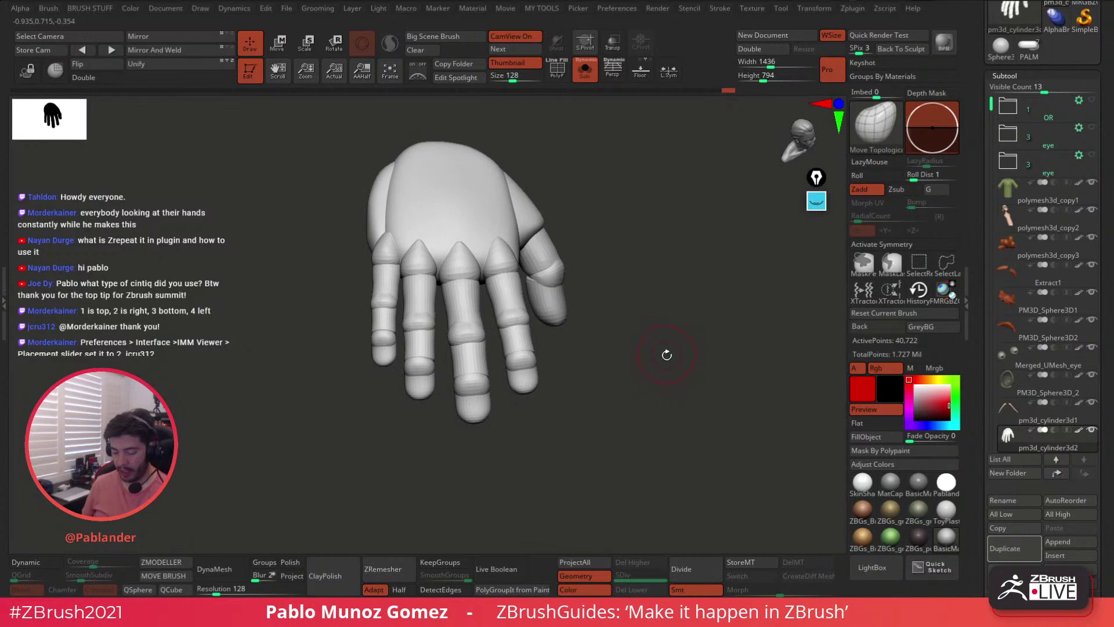
pyautogui.moveTo(666, 353); pyautogui.dragTo(666, 352)
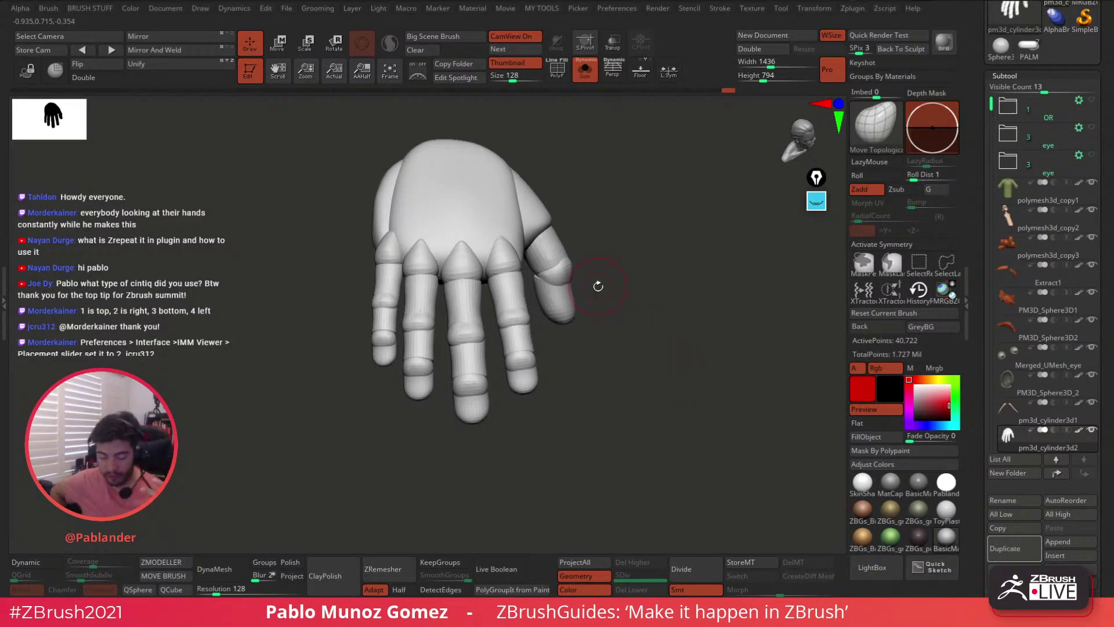
pyautogui.moveTo(599, 286); pyautogui.dragTo(658, 359)
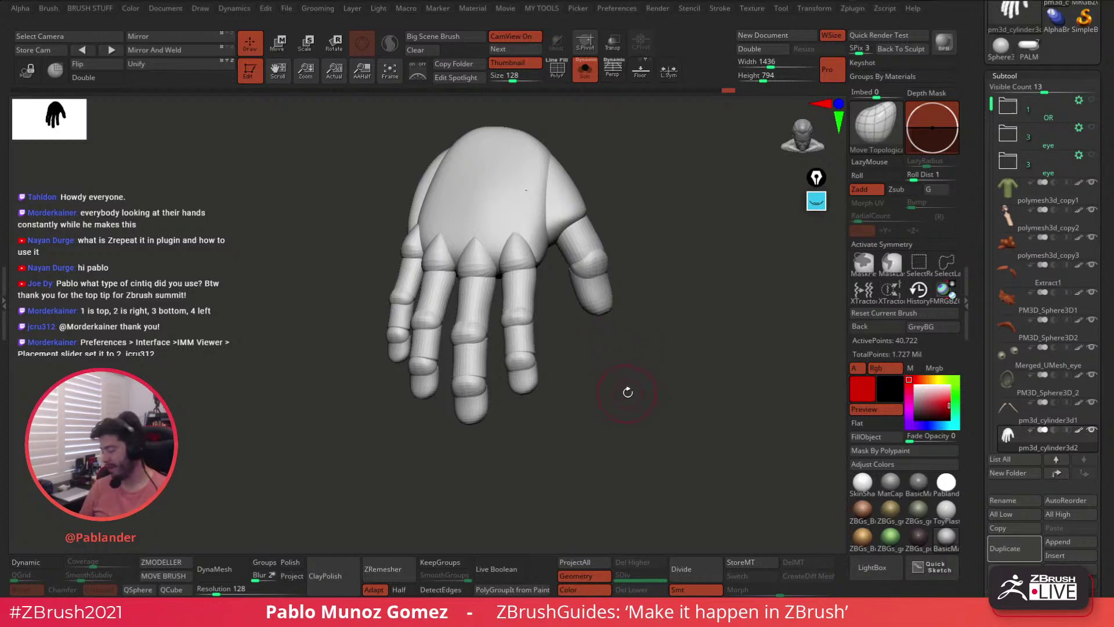
pyautogui.moveTo(638, 369); pyautogui.dragTo(608, 323)
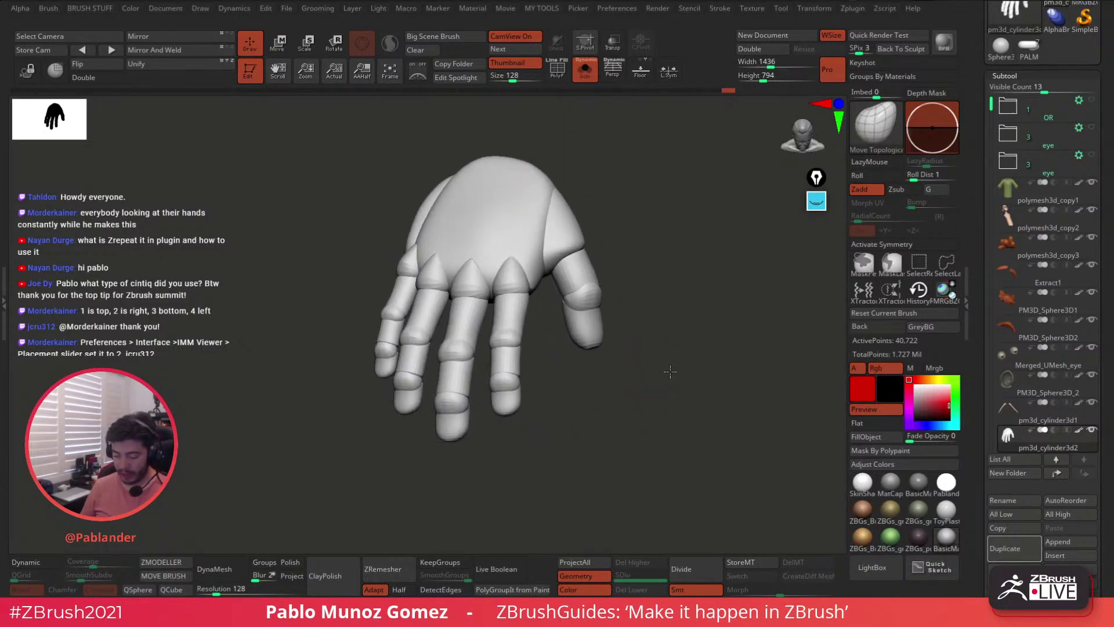
pyautogui.moveTo(586, 287)
pyautogui.mouseDown(button='right')
pyautogui.moveTo(595, 309)
pyautogui.moveTo(569, 302)
pyautogui.moveTo(582, 284)
pyautogui.mouseUp(button='right')
pyautogui.moveTo(667, 435)
pyautogui.mouseDown()
pyautogui.moveTo(661, 418)
pyautogui.moveTo(652, 422)
pyautogui.mouseUp()
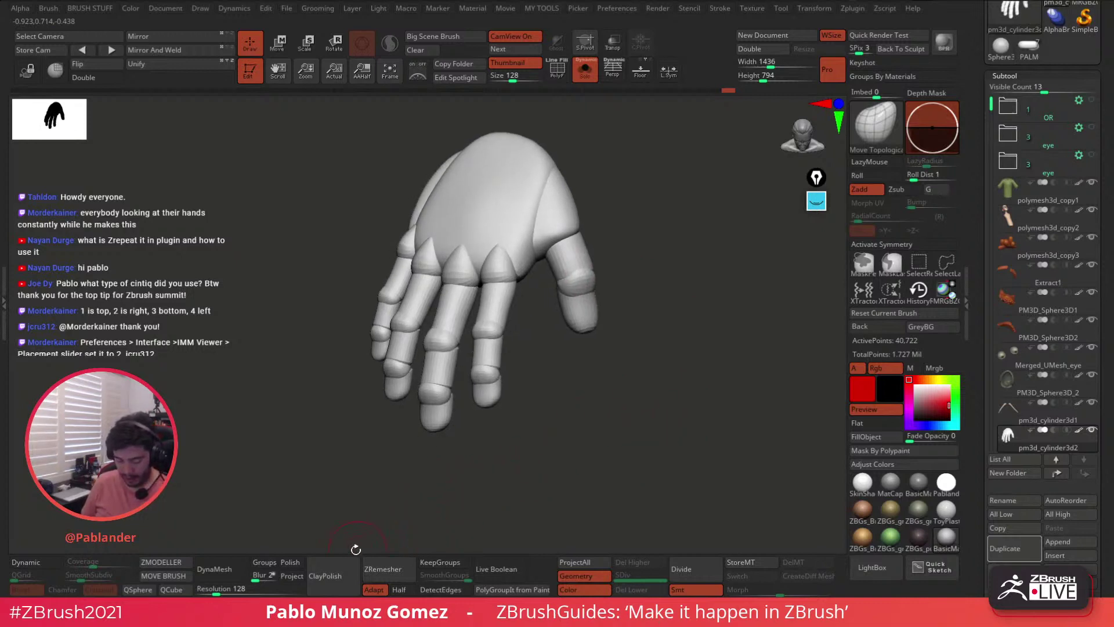
# - Try DynaMesh on the hand at resolution 128 and undo it
pyautogui.click(213, 569)
pyautogui.moveTo(676, 396)
pyautogui.mouseDown()
pyautogui.moveTo(754, 416)
pyautogui.moveTo(672, 390)
pyautogui.moveTo(677, 382)
pyautogui.mouseUp()
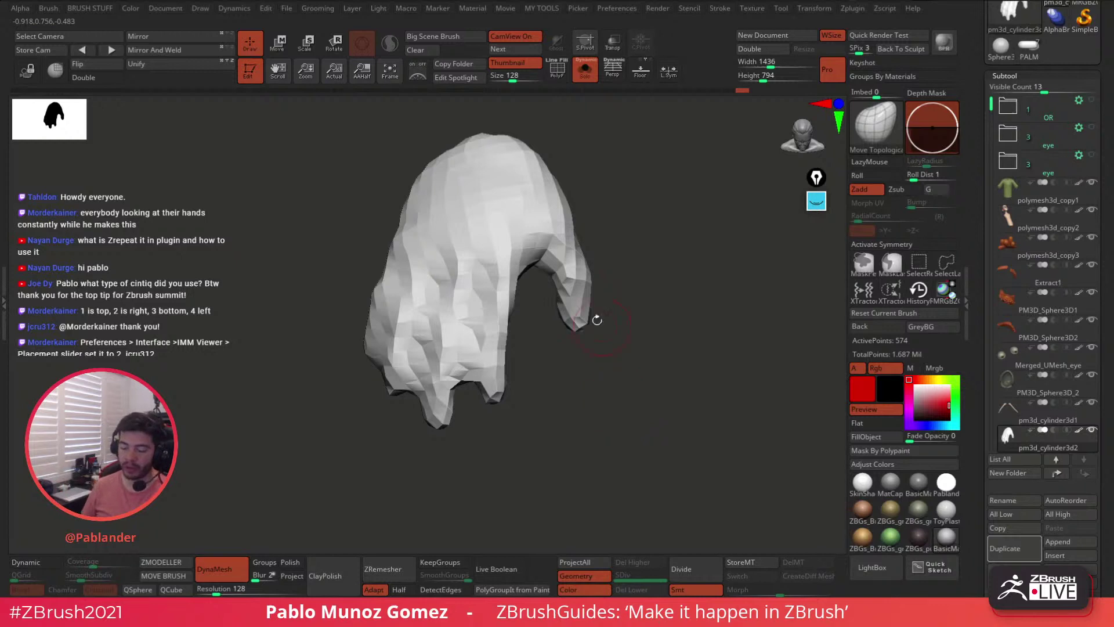
pyautogui.hotkey('ctrl', 'z')
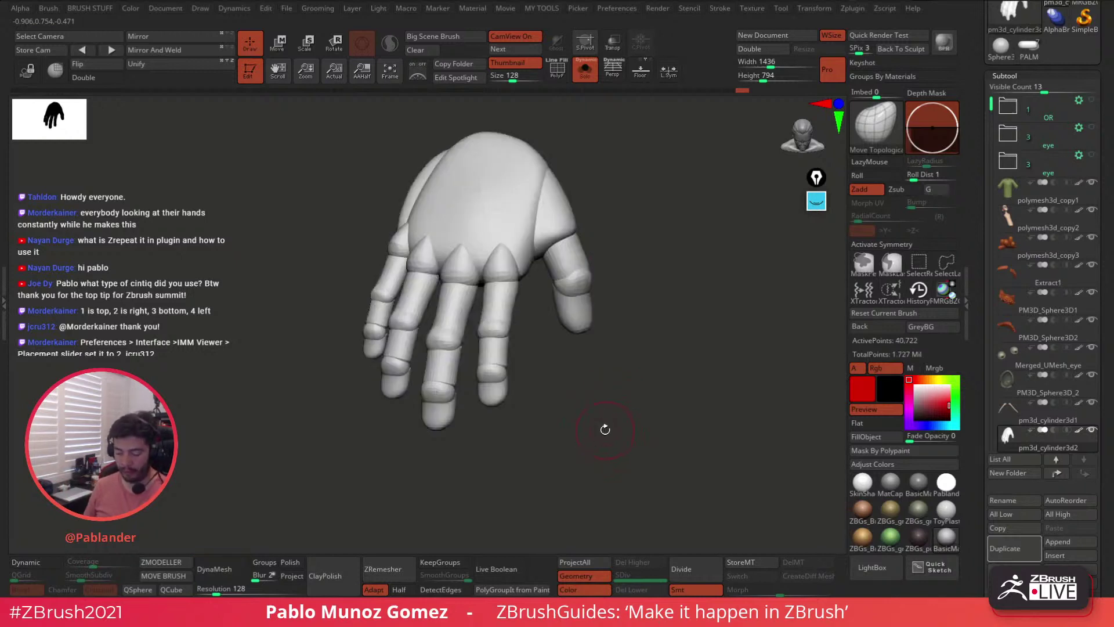
# - Try DynaMesh on the hand at resolution 496, inspect the gaps between the fingers, and undo it
pyautogui.moveTo(215, 590); pyautogui.dragTo(235, 593)
pyautogui.click(226, 568)
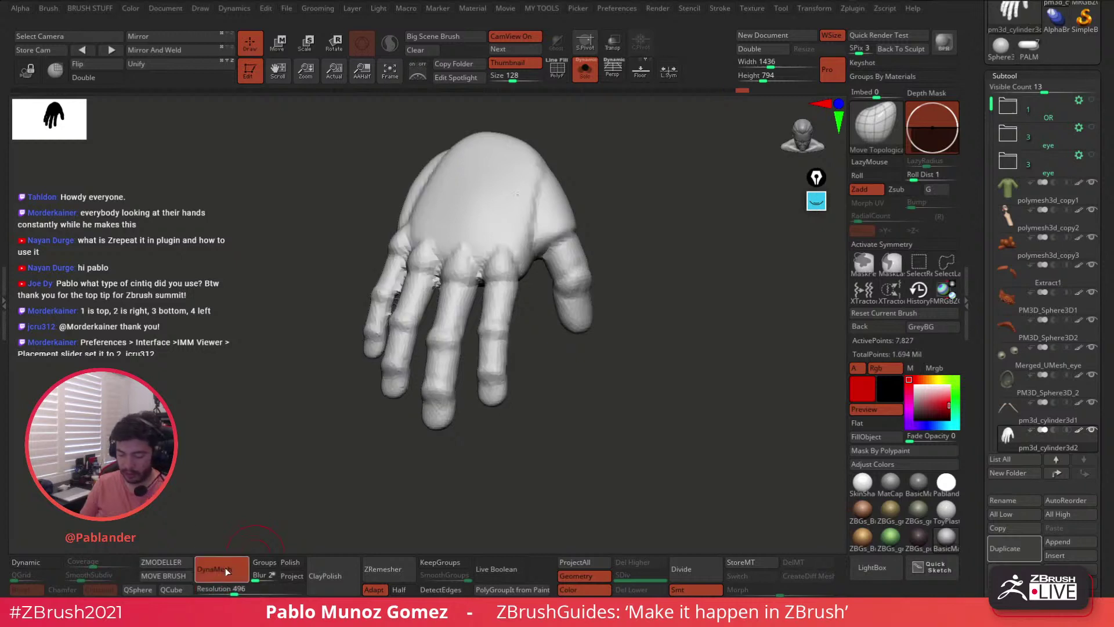
pyautogui.moveTo(546, 343); pyautogui.dragTo(406, 298)
pyautogui.hotkey('ctrl', 'z')
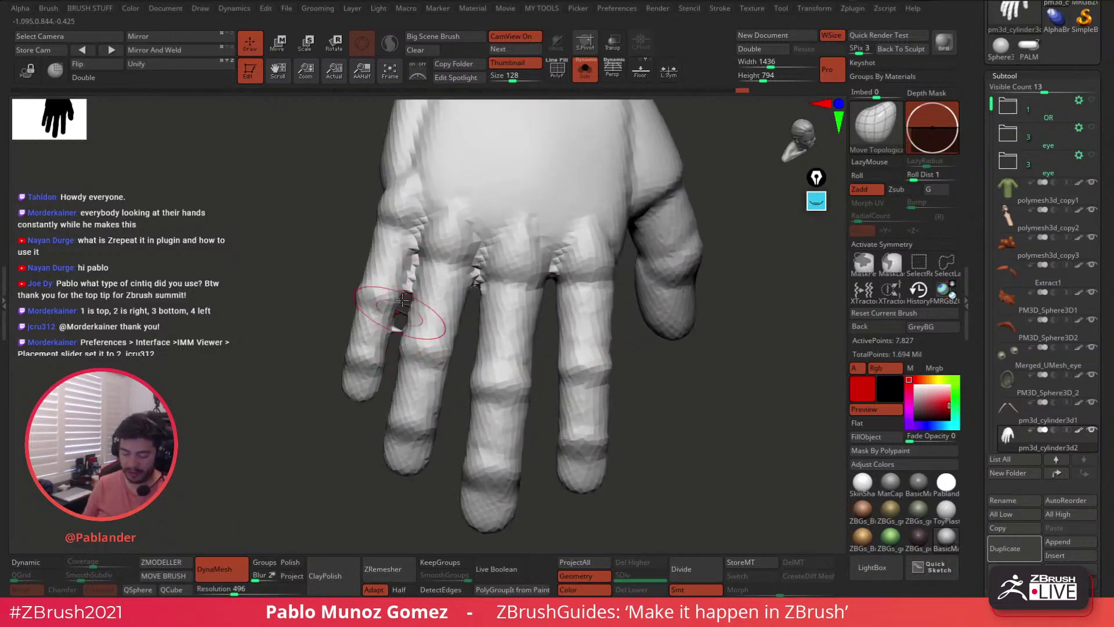
pyautogui.hotkey('ctrl', 'z')
pyautogui.hotkey('ctrl', 'z')
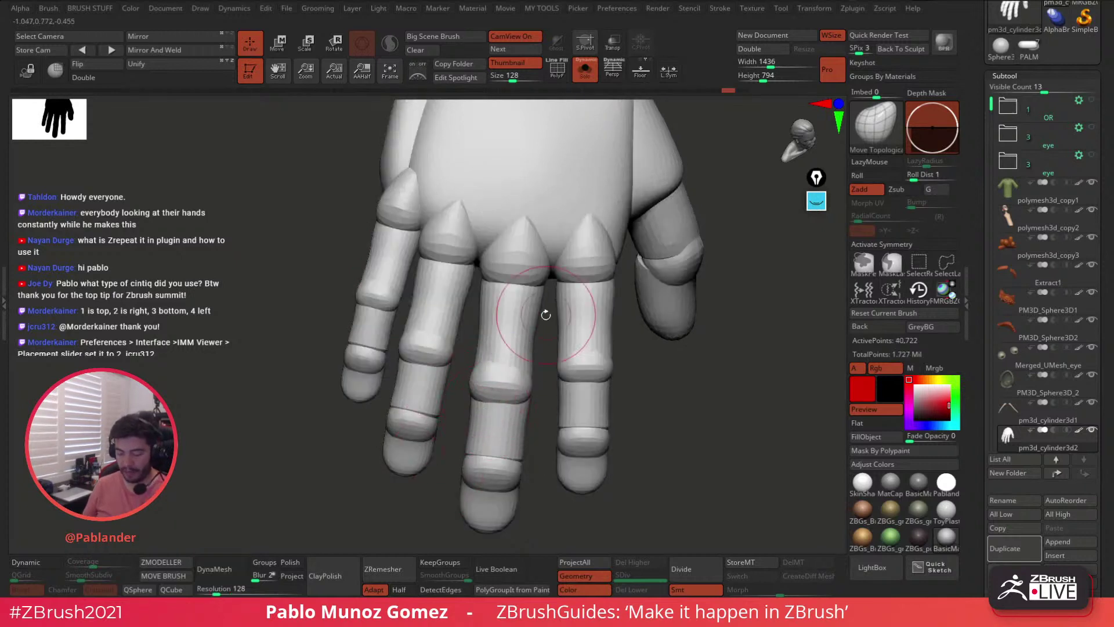
# - Try DynaMesh on the hand at resolution 632 and undo it
pyautogui.moveTo(217, 592); pyautogui.dragTo(225, 592)
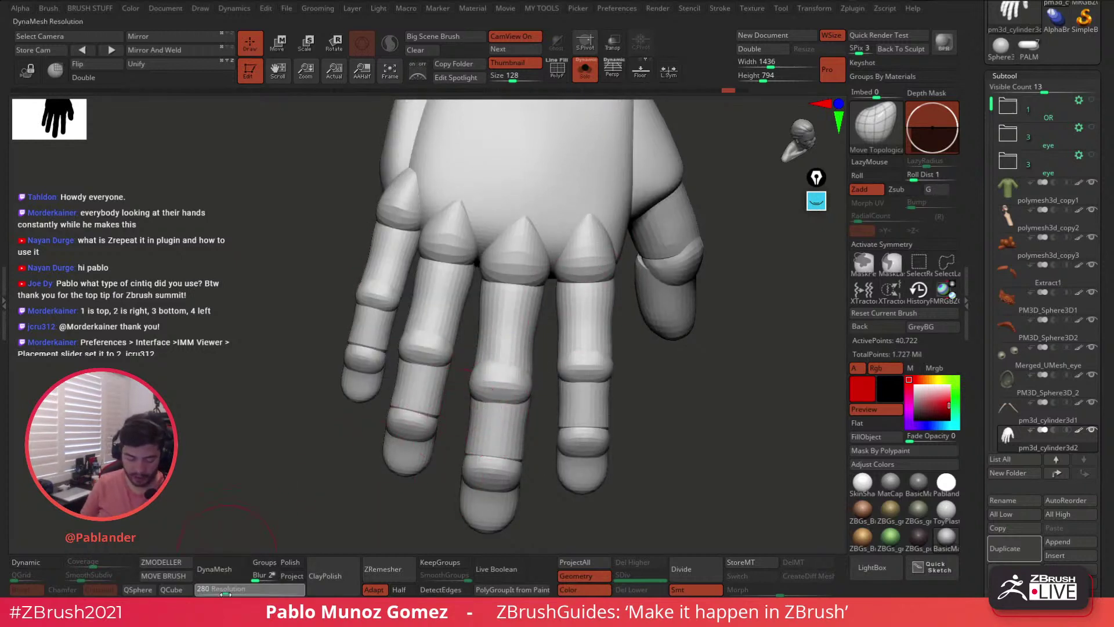
pyautogui.click(232, 577)
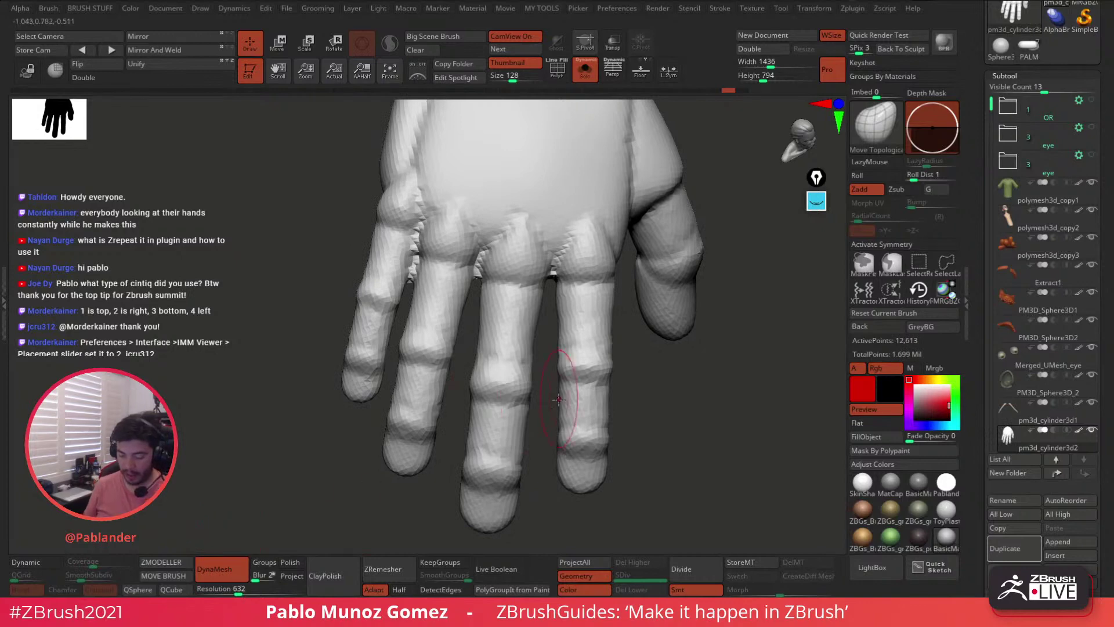
pyautogui.hotkey('ctrl', 'z')
# - Try DynaMesh on the hand with the resolution raised to 1128
pyautogui.moveTo(235, 591); pyautogui.dragTo(249, 593)
pyautogui.click(238, 601)
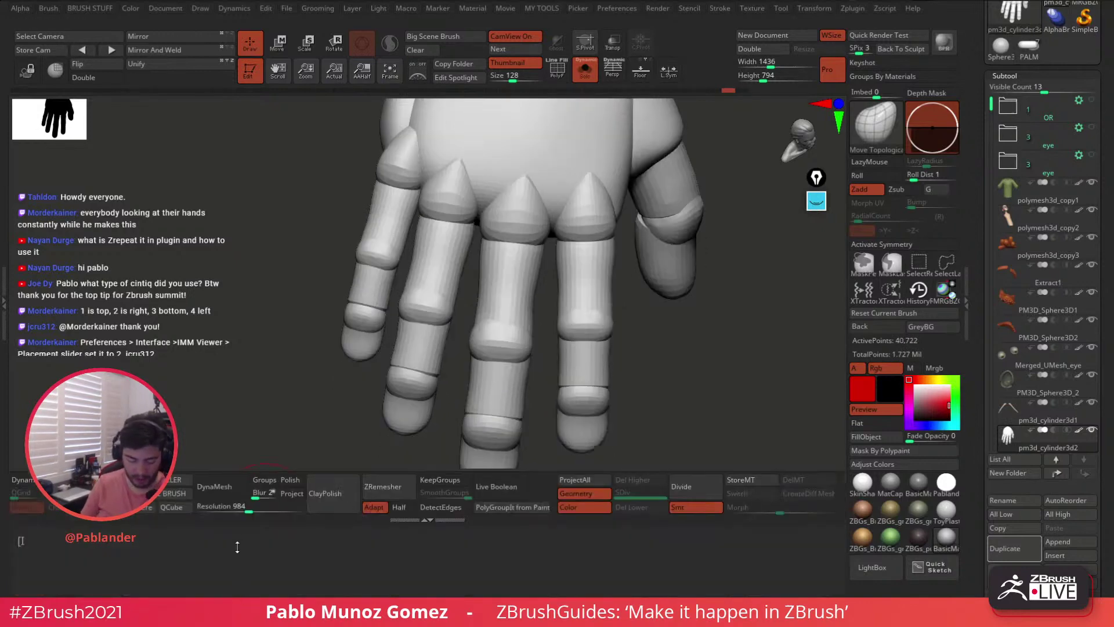
pyautogui.click(445, 527)
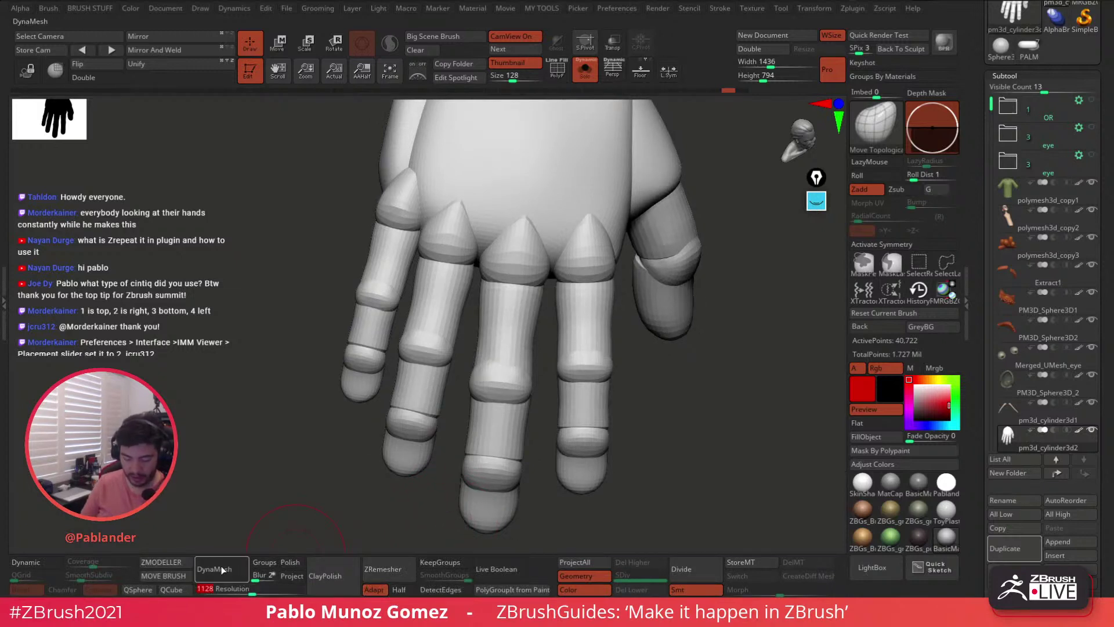
pyautogui.click(238, 571)
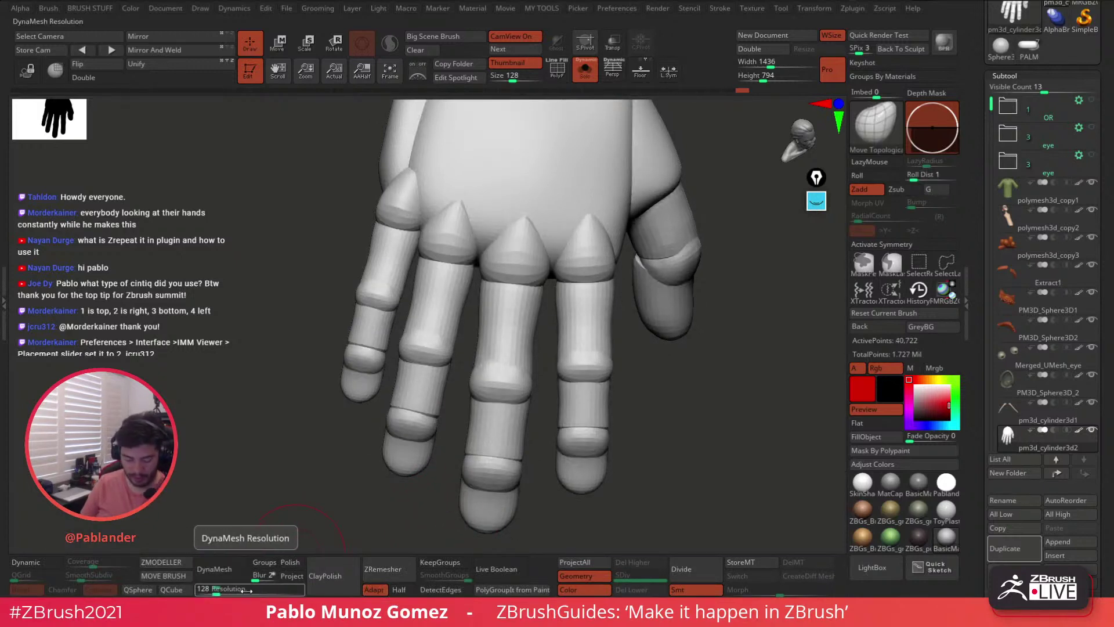
# - Try DynaMesh on the hand at resolution 1472 and inspect the resulting mesh with the polyframe
pyautogui.moveTo(232, 588); pyautogui.dragTo(244, 588)
pyautogui.click(230, 571)
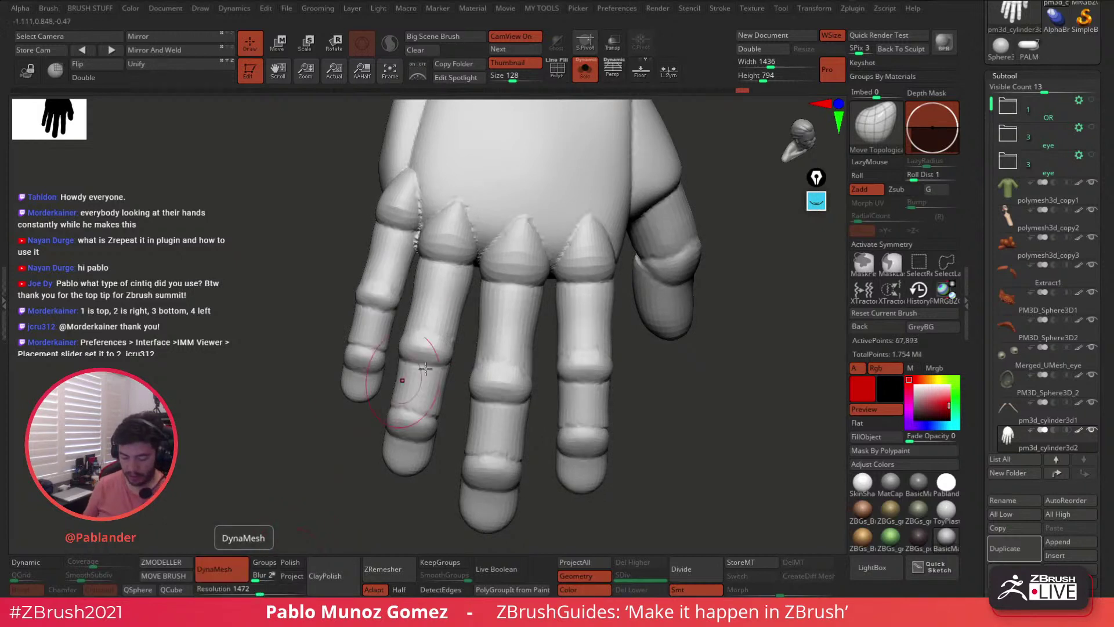
pyautogui.moveTo(677, 410); pyautogui.dragTo(632, 340)
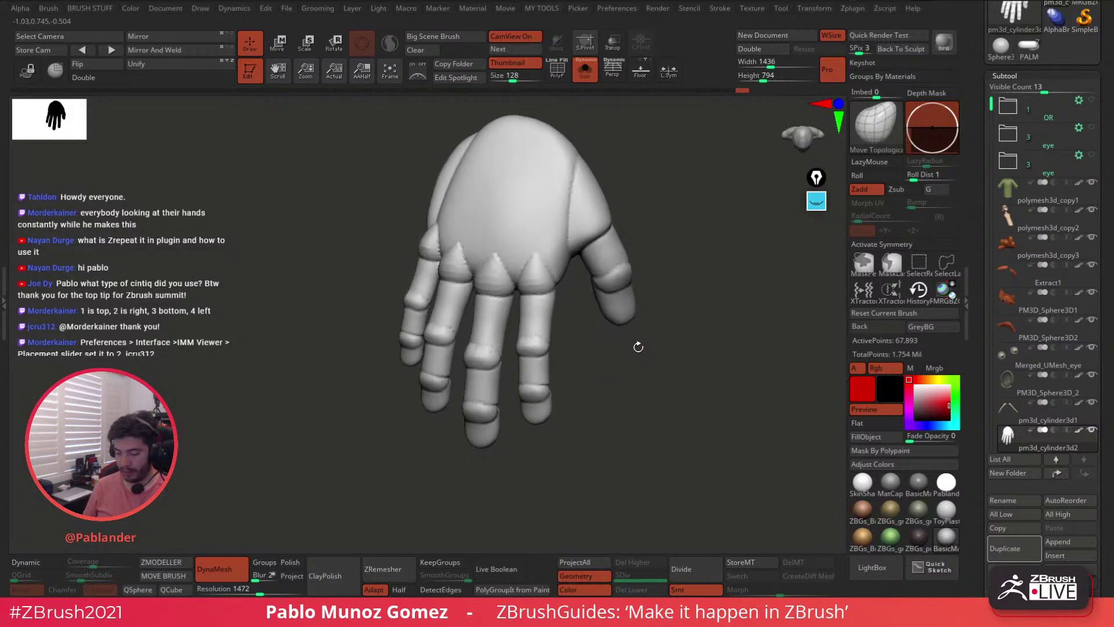
pyautogui.click(558, 75)
pyautogui.keyDown('ctrl'); pyautogui.moveTo(562, 168); pyautogui.dragTo(575, 101, button='right'); pyautogui.keyUp('ctrl')
pyautogui.click(558, 74)
pyautogui.moveTo(624, 370); pyautogui.dragTo(617, 331)
# - Try smoothing the fused hand's joints and undo everything back to the separate insert-mesh parts
pyautogui.moveTo(566, 260)
pyautogui.keyDown('shift'); pyautogui.mouseDown()
pyautogui.moveTo(415, 231)
pyautogui.moveTo(417, 278)
pyautogui.mouseUp(); pyautogui.keyUp('shift')
pyautogui.moveTo(397, 445)
pyautogui.keyDown('shift'); pyautogui.mouseDown()
pyautogui.moveTo(467, 416)
pyautogui.moveTo(558, 341)
pyautogui.moveTo(588, 220)
pyautogui.moveTo(656, 244)
pyautogui.mouseUp(); pyautogui.keyUp('shift')
pyautogui.hotkey('ctrl', 'z')
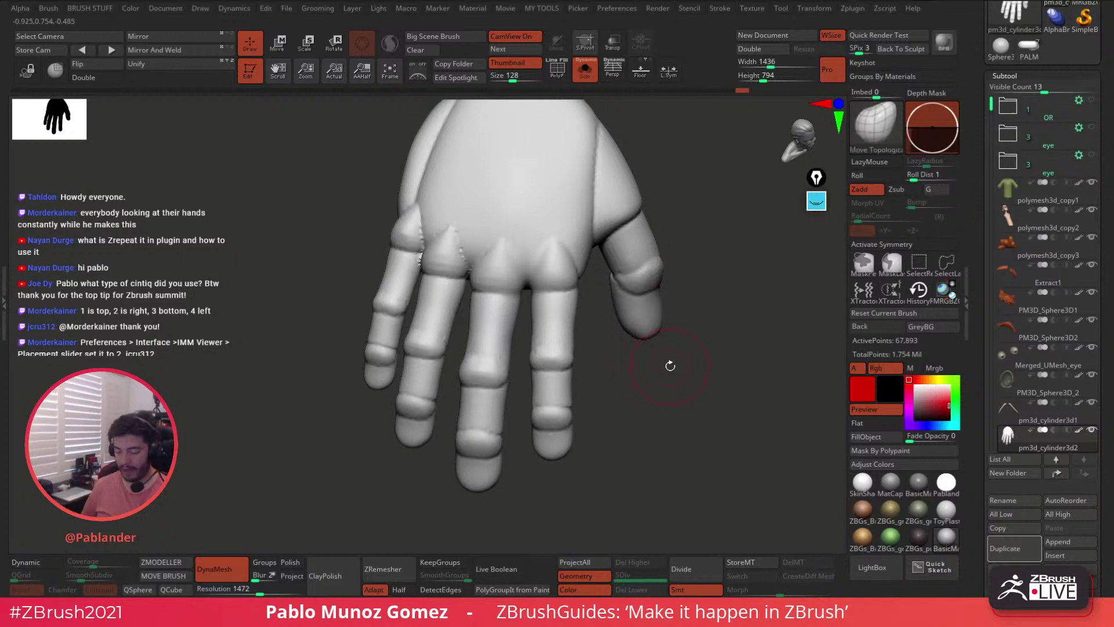
pyautogui.hotkey('ctrl', 'z')
pyautogui.hotkey('ctrl', 'z')
pyautogui.hotkey('ctrl', 'z')
pyautogui.hotkey('ctrl', 'z')
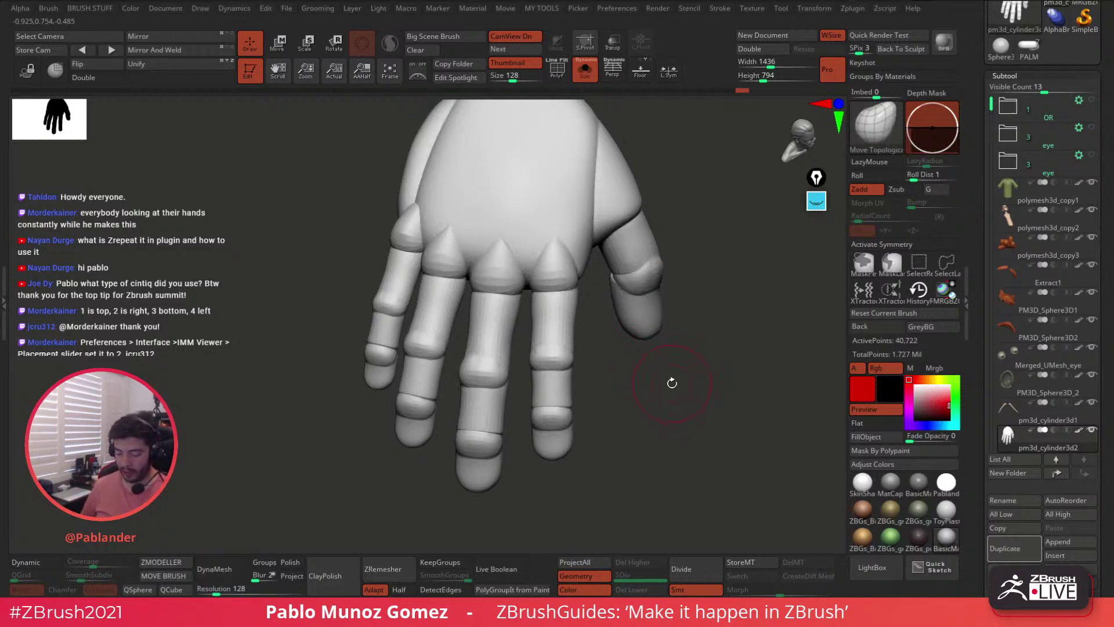
# - Switch to the Clay brush and turn off Rgb so the strokes only sculpt
pyautogui.keyDown('alt'); pyautogui.moveTo(669, 387); pyautogui.dragTo(670, 400); pyautogui.keyUp('alt')
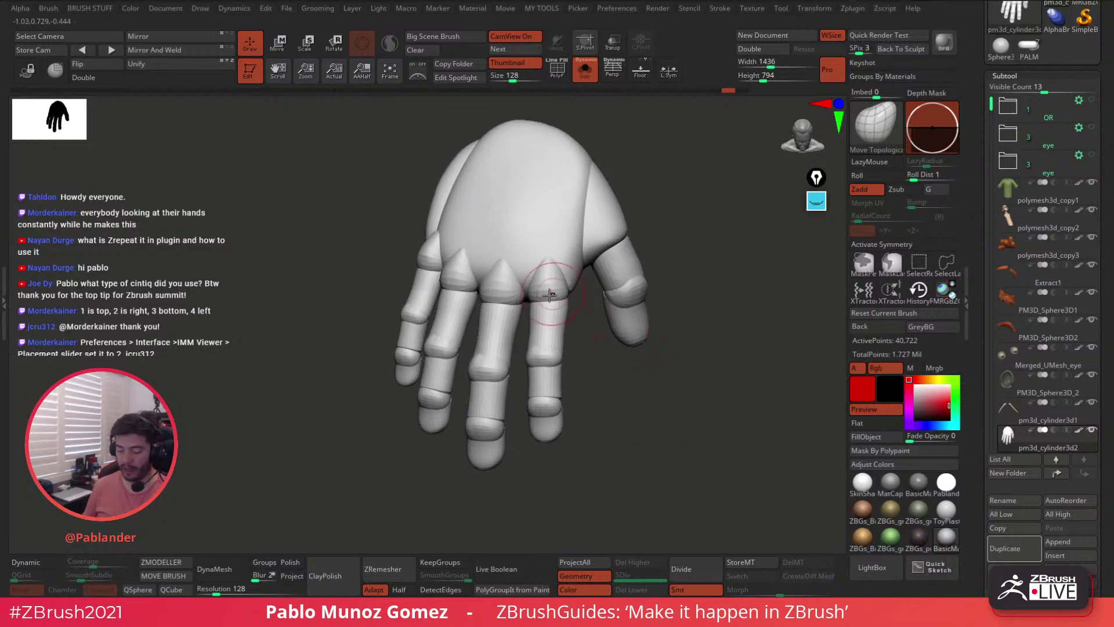
pyautogui.moveTo(669, 387); pyautogui.dragTo(669, 373)
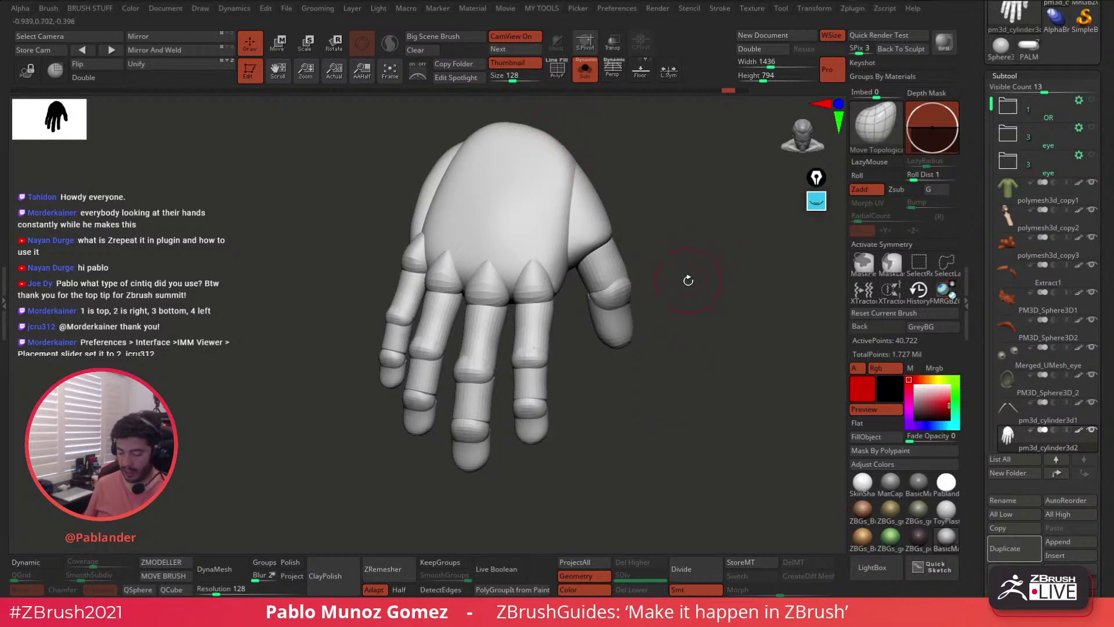
pyautogui.press('b')
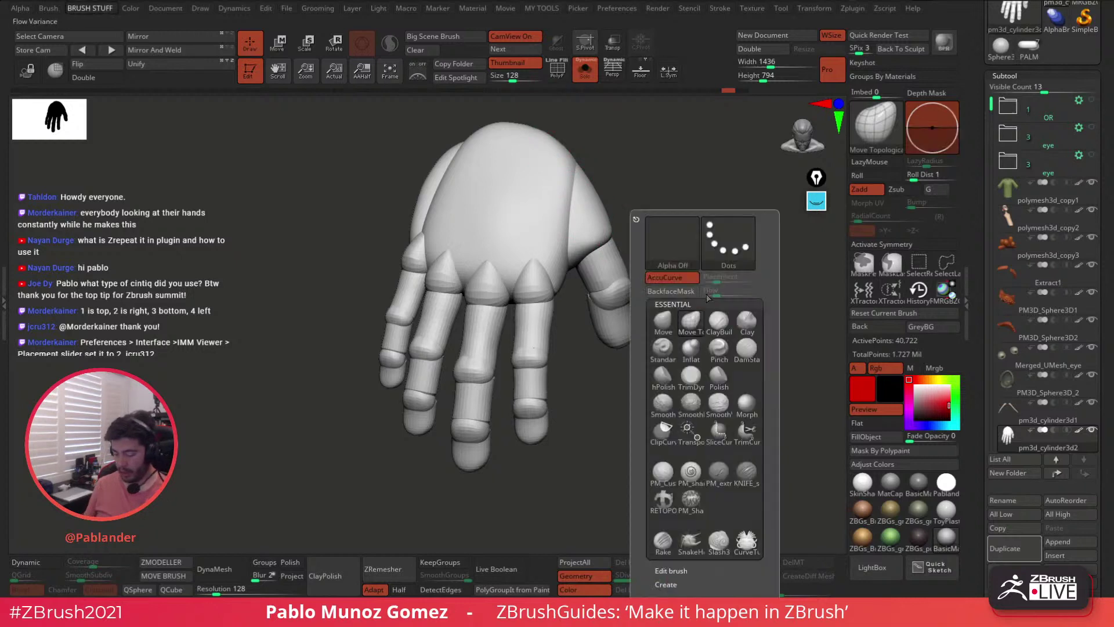
pyautogui.click(748, 325)
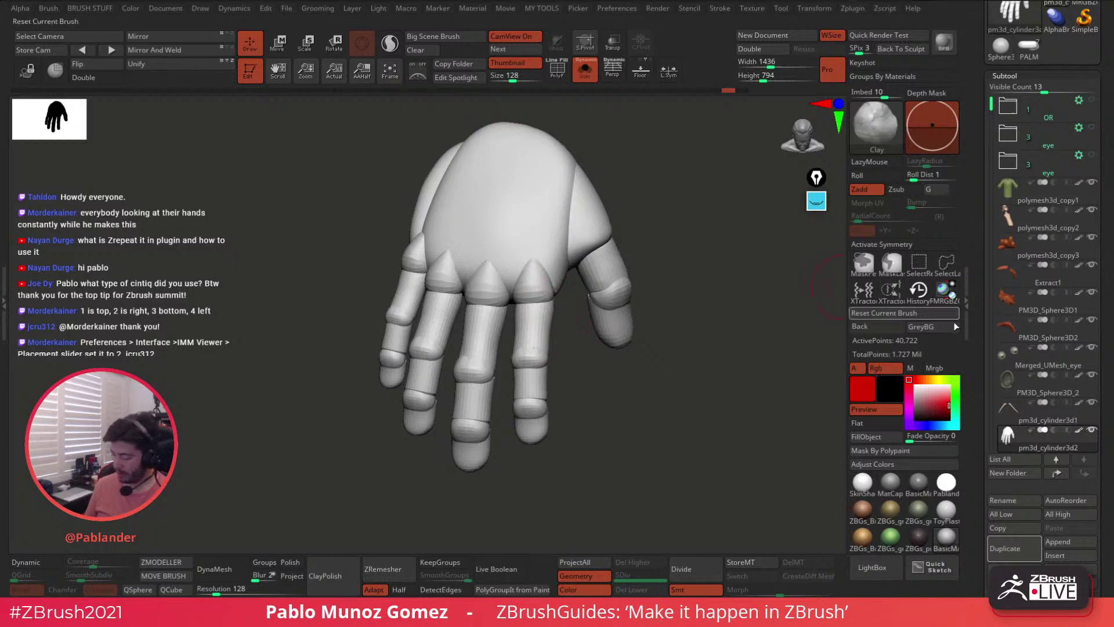
pyautogui.click(876, 368)
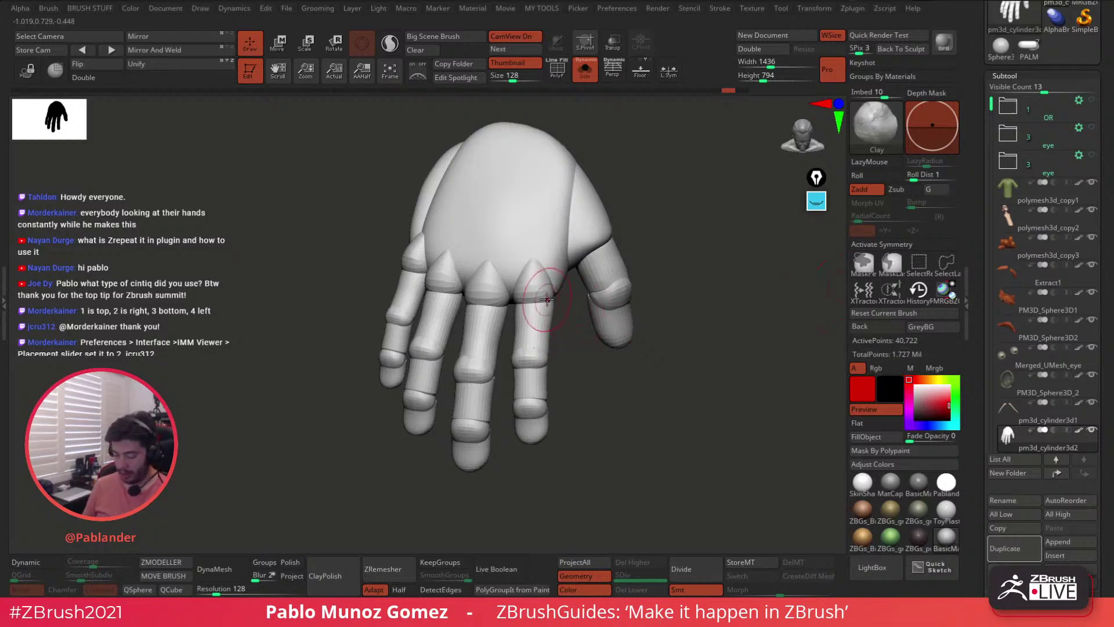
# - Build up the index and middle knuckles with Clay strokes to blend them into the back of the hand, checking the polygroups
pyautogui.moveTo(547, 309)
pyautogui.mouseDown()
pyautogui.moveTo(530, 294)
pyautogui.moveTo(517, 305)
pyautogui.moveTo(535, 251)
pyautogui.mouseUp()
pyautogui.moveTo(549, 299); pyautogui.dragTo(543, 278)
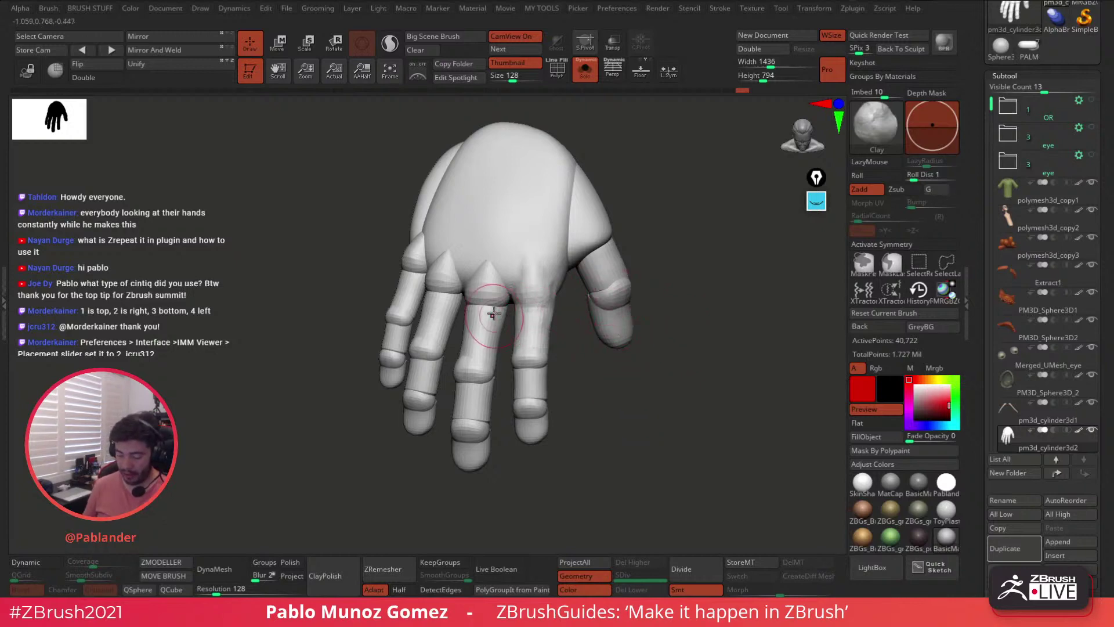
pyautogui.click(562, 77)
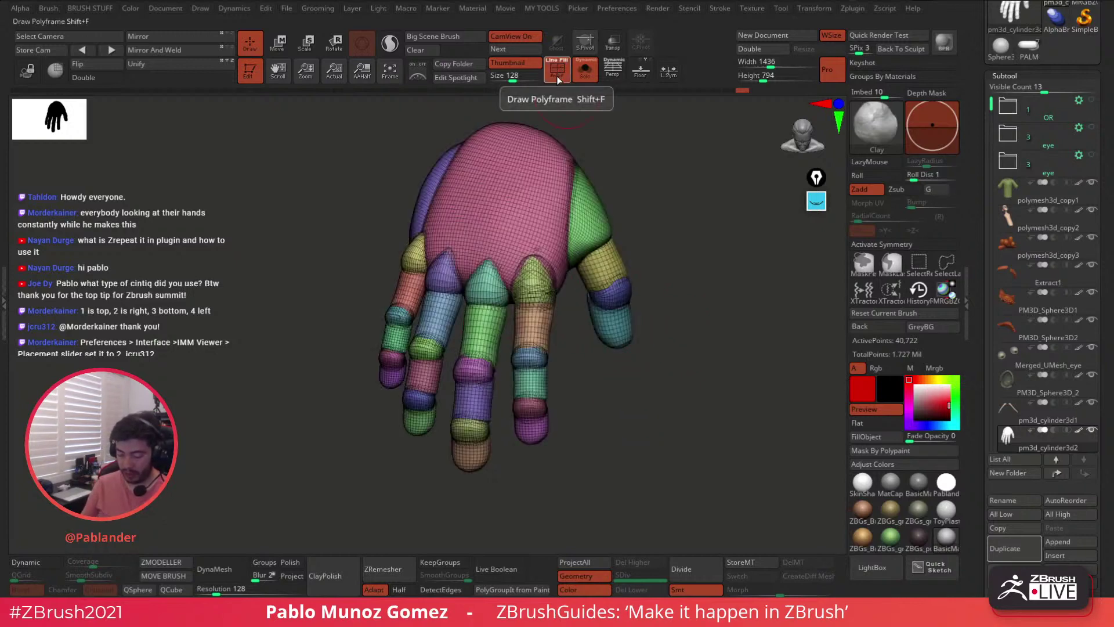
pyautogui.click(561, 77)
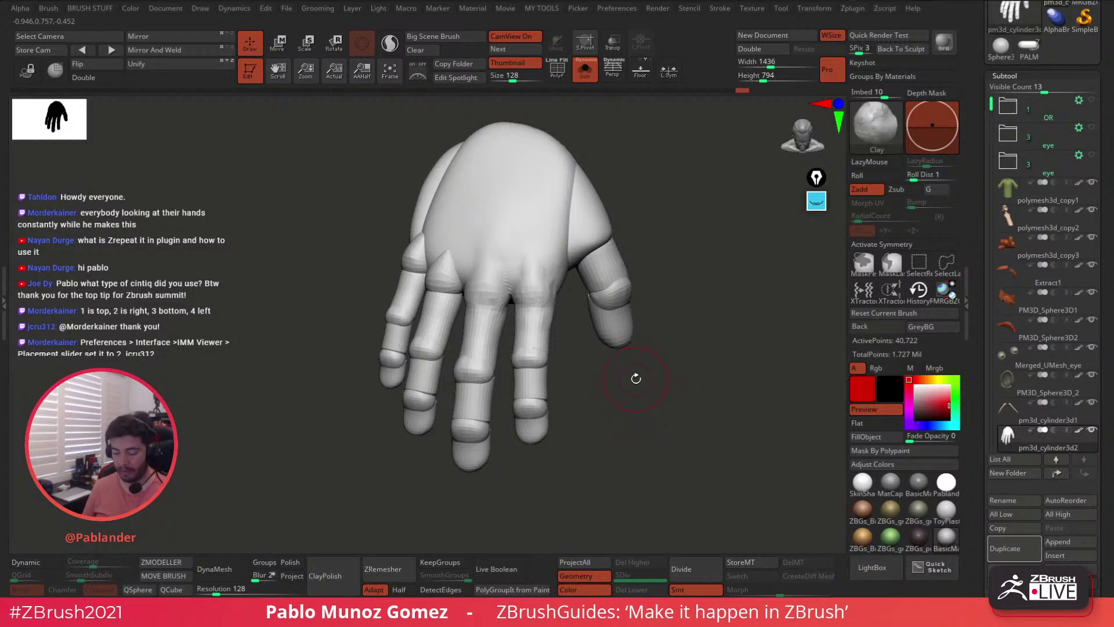
# - Fill and smooth the seam between the thumb base and the back of the hand
pyautogui.moveTo(664, 218)
pyautogui.mouseDown()
pyautogui.moveTo(564, 244)
pyautogui.moveTo(573, 214)
pyautogui.mouseUp()
pyautogui.moveTo(641, 195); pyautogui.dragTo(664, 214)
pyautogui.moveTo(587, 186)
pyautogui.mouseDown()
pyautogui.moveTo(570, 206)
pyautogui.moveTo(560, 262)
pyautogui.moveTo(567, 230)
pyautogui.moveTo(552, 219)
pyautogui.moveTo(522, 231)
pyautogui.moveTo(510, 218)
pyautogui.mouseUp()
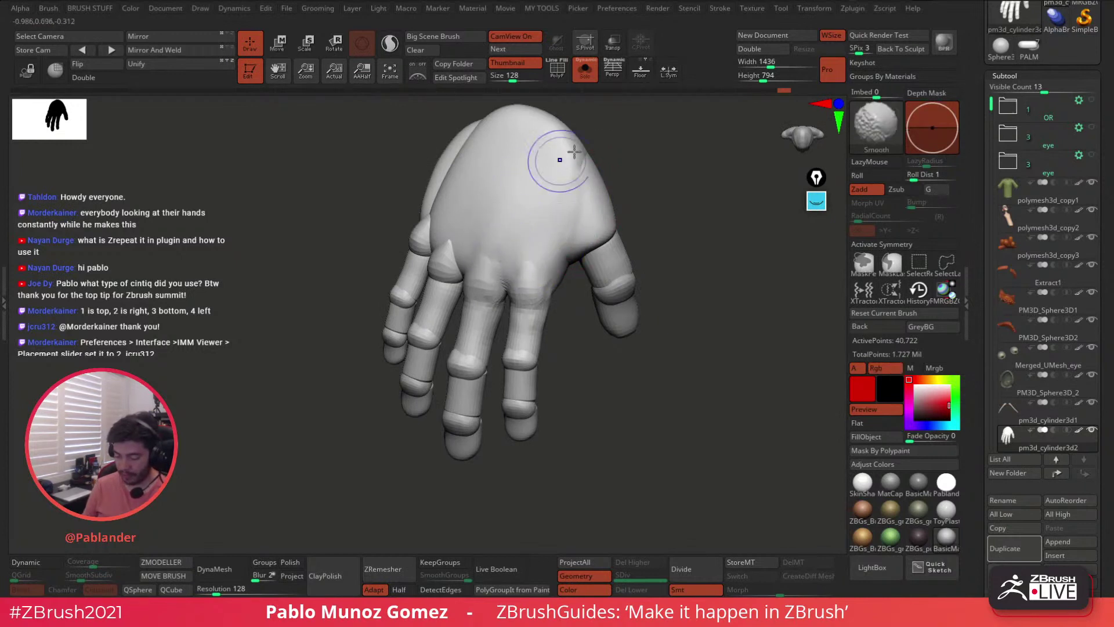
pyautogui.moveTo(567, 160); pyautogui.dragTo(578, 181)
pyautogui.moveTo(566, 234)
pyautogui.mouseDown()
pyautogui.moveTo(552, 248)
pyautogui.moveTo(585, 161)
pyautogui.moveTo(565, 199)
pyautogui.moveTo(587, 200)
pyautogui.moveTo(571, 242)
pyautogui.mouseUp()
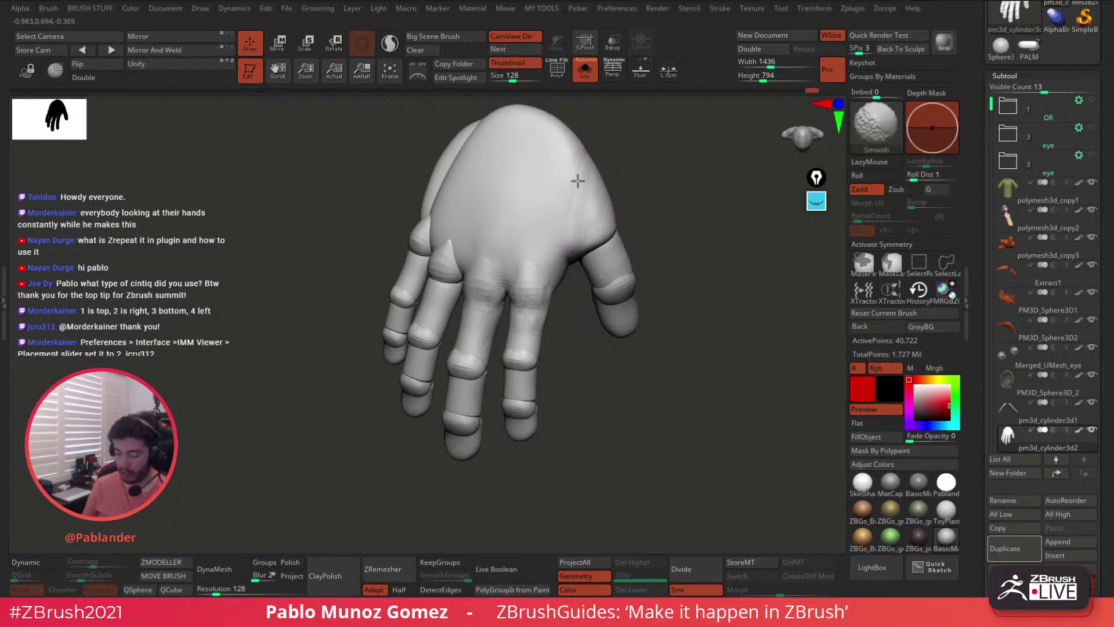
# - Blend the ring and little-finger knuckles into the back of the hand with Clay strokes and smoothing
pyautogui.moveTo(597, 219)
pyautogui.mouseDown(button='right')
pyautogui.moveTo(577, 194)
pyautogui.moveTo(565, 244)
pyautogui.moveTo(585, 214)
pyautogui.moveTo(611, 227)
pyautogui.moveTo(589, 243)
pyautogui.moveTo(664, 219)
pyautogui.moveTo(580, 249)
pyautogui.moveTo(510, 258)
pyautogui.mouseUp(button='right')
pyautogui.press('shift')
pyautogui.press('shift')
pyautogui.moveTo(504, 255)
pyautogui.keyDown('shift'); pyautogui.mouseDown()
pyautogui.moveTo(489, 249)
pyautogui.moveTo(490, 300)
pyautogui.mouseUp(); pyautogui.keyUp('shift')
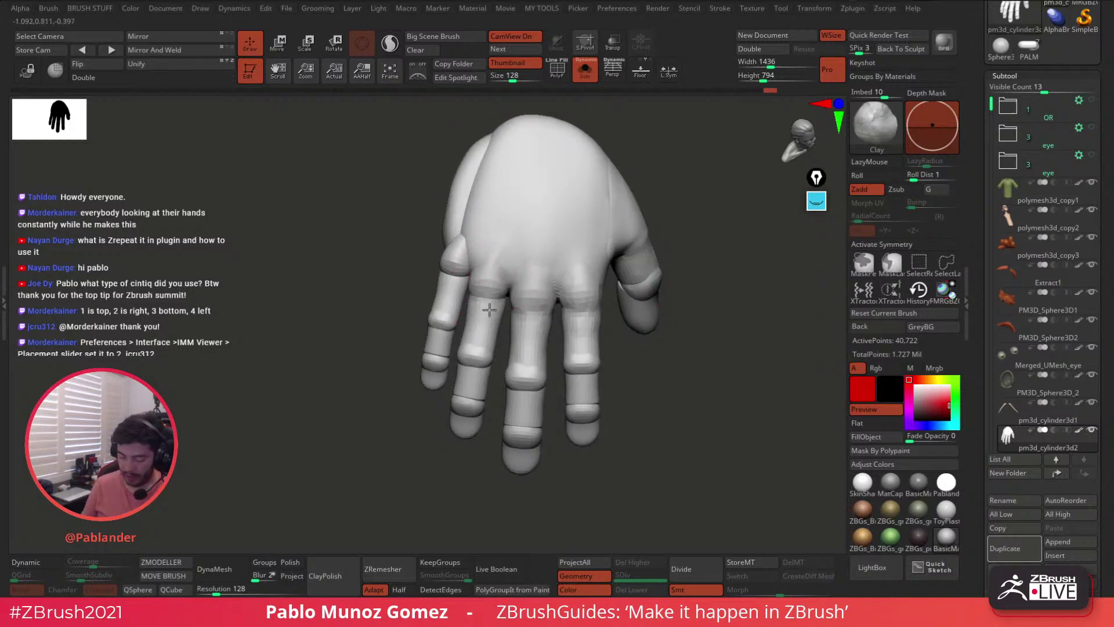
pyautogui.press('shift')
pyautogui.moveTo(473, 266)
pyautogui.mouseDown(button='right')
pyautogui.moveTo(461, 276)
pyautogui.moveTo(487, 254)
pyautogui.mouseUp(button='right')
pyautogui.moveTo(484, 213)
pyautogui.keyDown('shift'); pyautogui.mouseDown()
pyautogui.moveTo(490, 166)
pyautogui.moveTo(473, 265)
pyautogui.moveTo(493, 167)
pyautogui.moveTo(497, 232)
pyautogui.mouseUp(); pyautogui.keyUp('shift')
pyautogui.moveTo(497, 232)
pyautogui.mouseDown(button='right')
pyautogui.moveTo(489, 261)
pyautogui.moveTo(498, 233)
pyautogui.moveTo(460, 278)
pyautogui.moveTo(478, 271)
pyautogui.mouseUp(button='right')
# - Fill the seams around the thumb pad and outer palm pad with Clay strokes to merge them into the palm
pyautogui.moveTo(603, 337)
pyautogui.mouseDown(button='right')
pyautogui.moveTo(443, 237)
pyautogui.moveTo(496, 244)
pyautogui.moveTo(569, 287)
pyautogui.mouseUp(button='right')
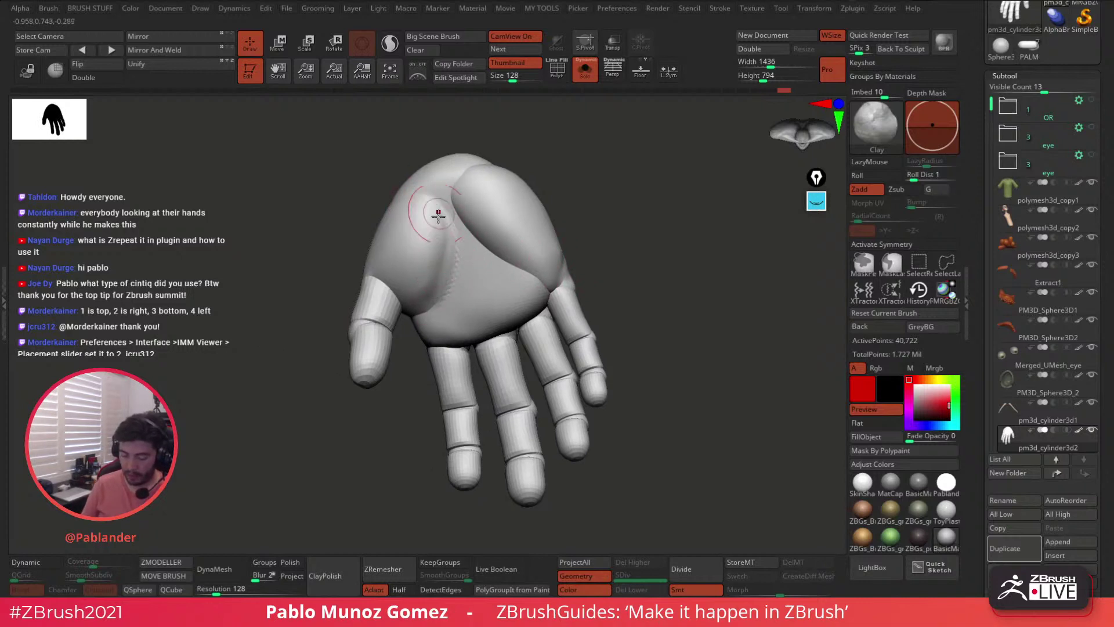
pyautogui.moveTo(458, 188); pyautogui.dragTo(552, 152, button='right')
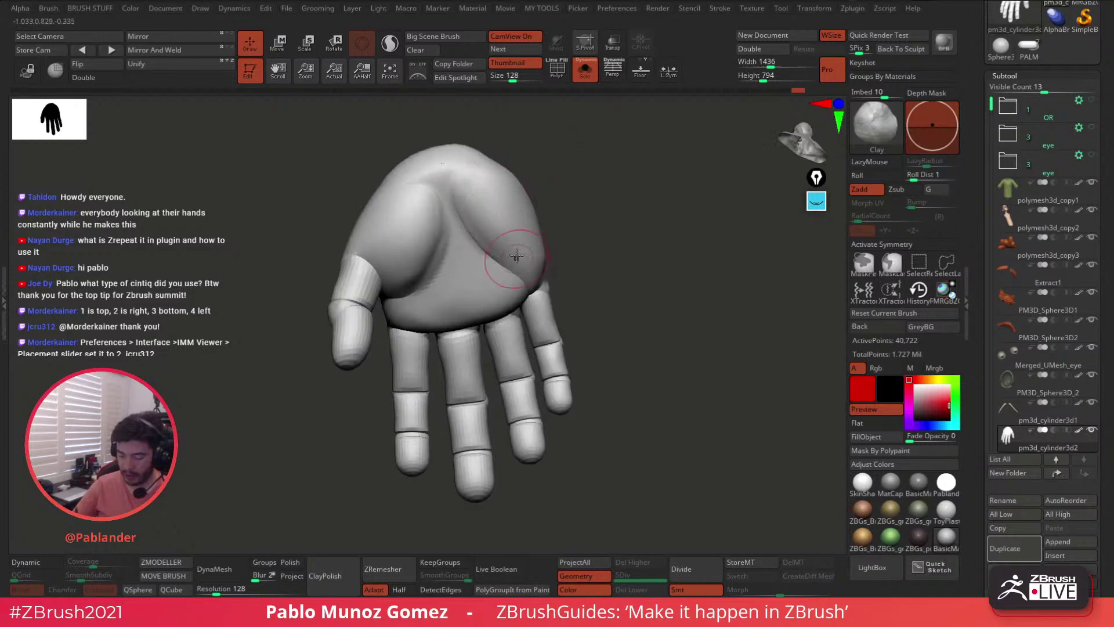
pyautogui.moveTo(583, 250)
pyautogui.mouseDown(button='right')
pyautogui.moveTo(481, 238)
pyautogui.moveTo(479, 248)
pyautogui.mouseUp(button='right')
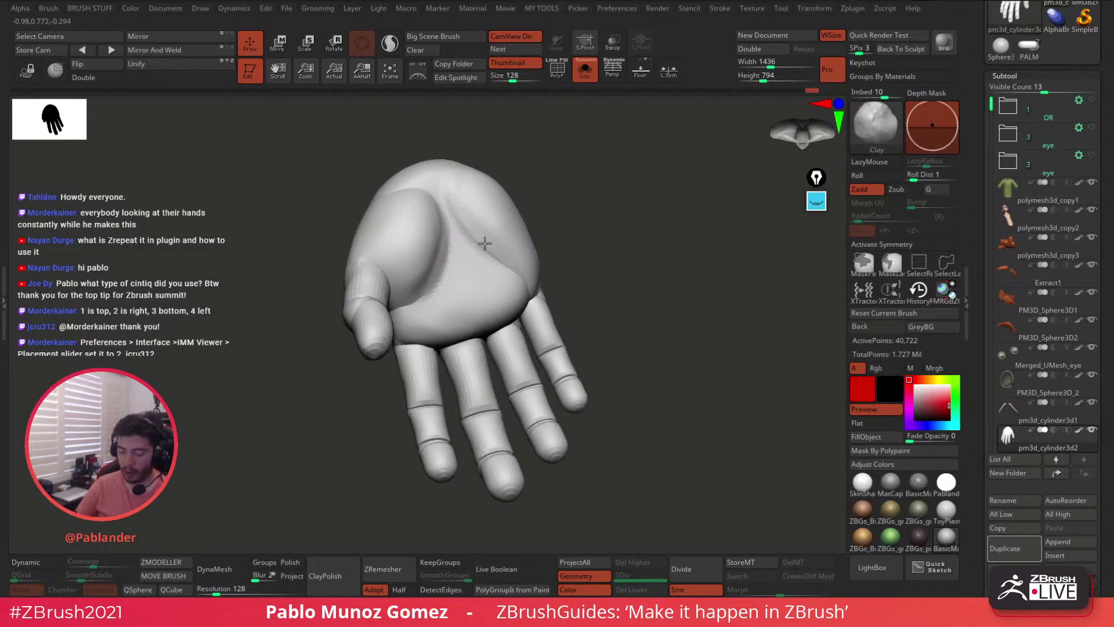
pyautogui.moveTo(609, 242); pyautogui.dragTo(458, 249, button='right')
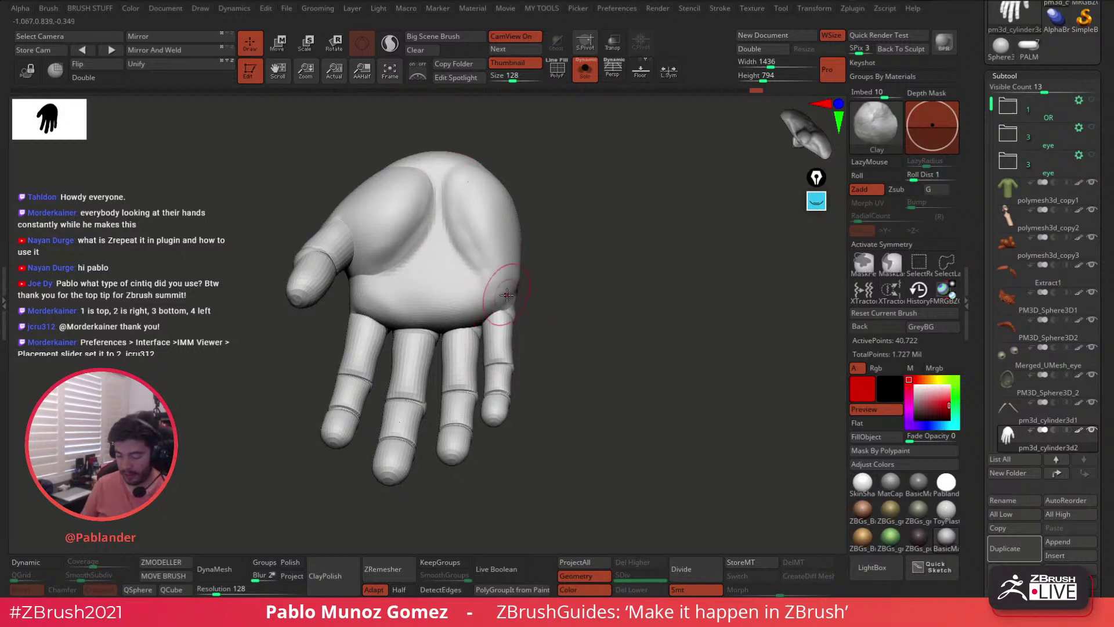
pyautogui.moveTo(461, 330); pyautogui.dragTo(461, 372, button='right')
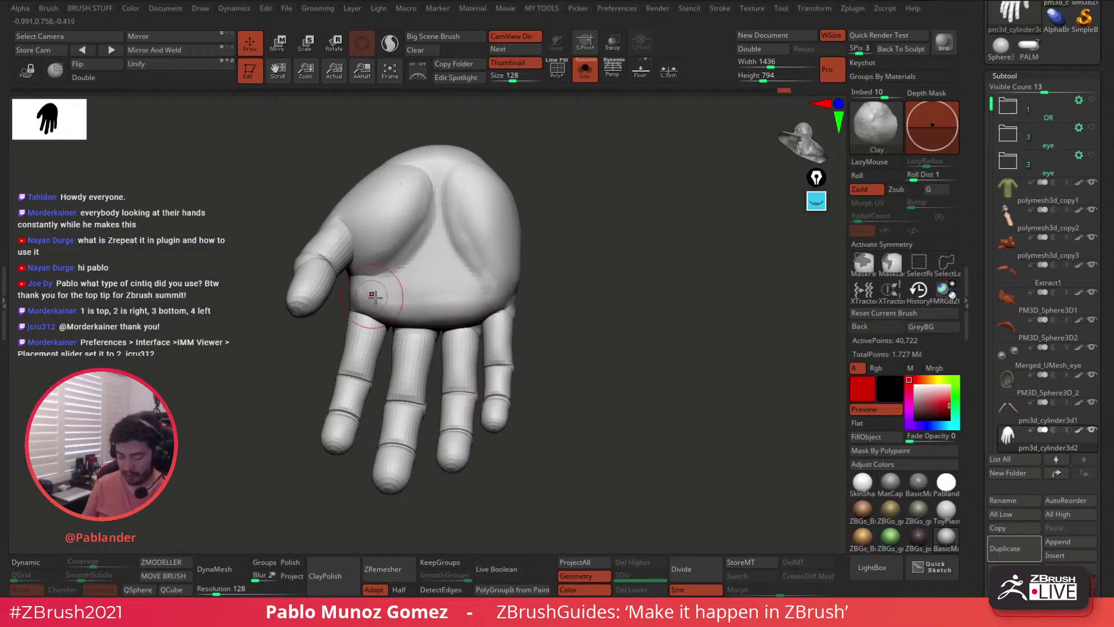
# - Build up the upper palm along the bases of the fingers with Clay strokes
pyautogui.moveTo(372, 302); pyautogui.dragTo(431, 295, button='right')
pyautogui.moveTo(421, 297); pyautogui.dragTo(406, 290)
pyautogui.moveTo(406, 290)
pyautogui.mouseDown(button='right')
pyautogui.moveTo(435, 254)
pyautogui.moveTo(579, 197)
pyautogui.mouseUp(button='right')
pyautogui.moveTo(419, 333)
pyautogui.mouseDown()
pyautogui.moveTo(360, 284)
pyautogui.moveTo(373, 311)
pyautogui.moveTo(439, 332)
pyautogui.moveTo(368, 294)
pyautogui.moveTo(402, 311)
pyautogui.mouseUp()
pyautogui.moveTo(403, 311)
pyautogui.mouseDown(button='right')
pyautogui.moveTo(423, 316)
pyautogui.moveTo(348, 285)
pyautogui.mouseUp(button='right')
pyautogui.moveTo(348, 285)
pyautogui.mouseDown()
pyautogui.moveTo(324, 260)
pyautogui.moveTo(357, 299)
pyautogui.moveTo(390, 306)
pyautogui.mouseUp()
# - Blend the little-finger knuckle and the outer edge into the back of the hand
pyautogui.moveTo(428, 278); pyautogui.dragTo(556, 358, button='right')
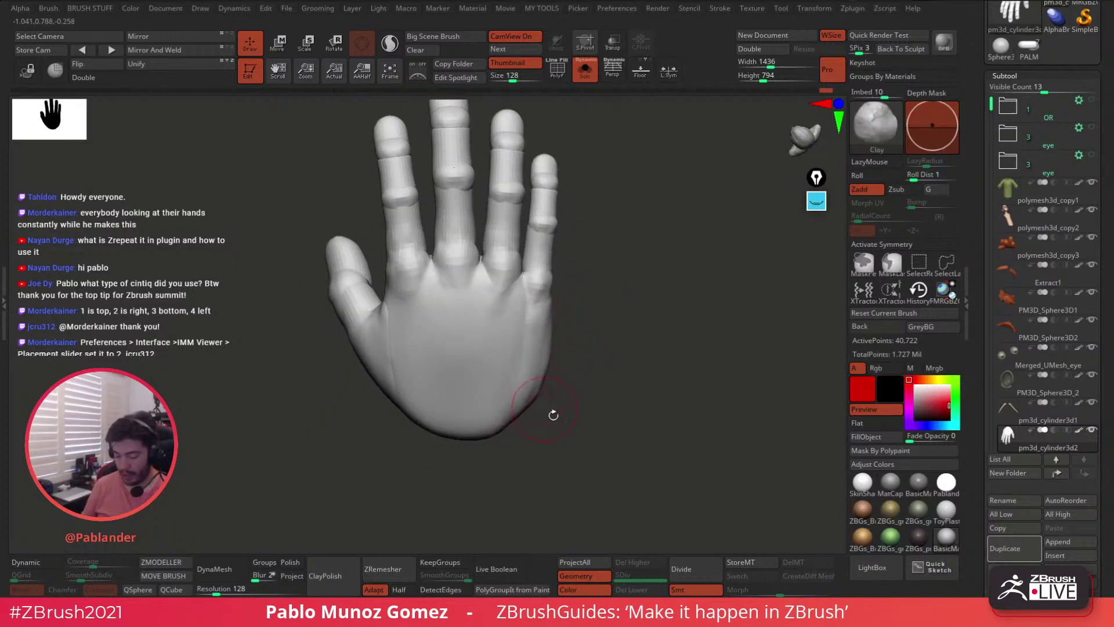
pyautogui.moveTo(541, 406); pyautogui.dragTo(537, 394, button='right')
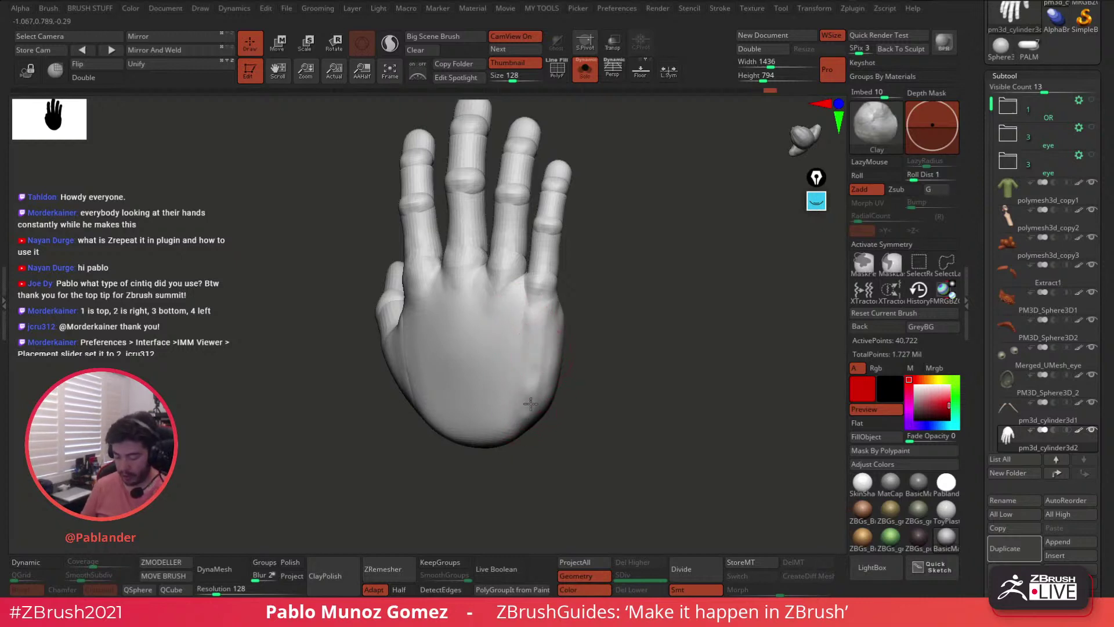
pyautogui.press('shift')
pyautogui.moveTo(584, 328); pyautogui.dragTo(616, 326)
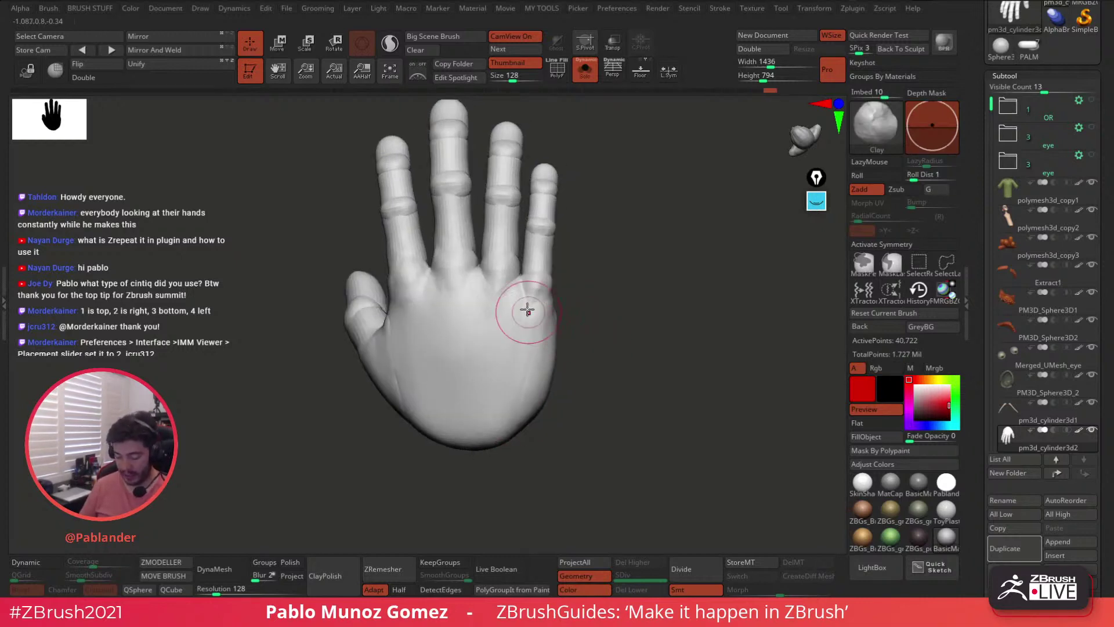
# - Sculpt and smooth the thumb base where it joins the back and side of the hand
pyautogui.moveTo(359, 355); pyautogui.dragTo(446, 319)
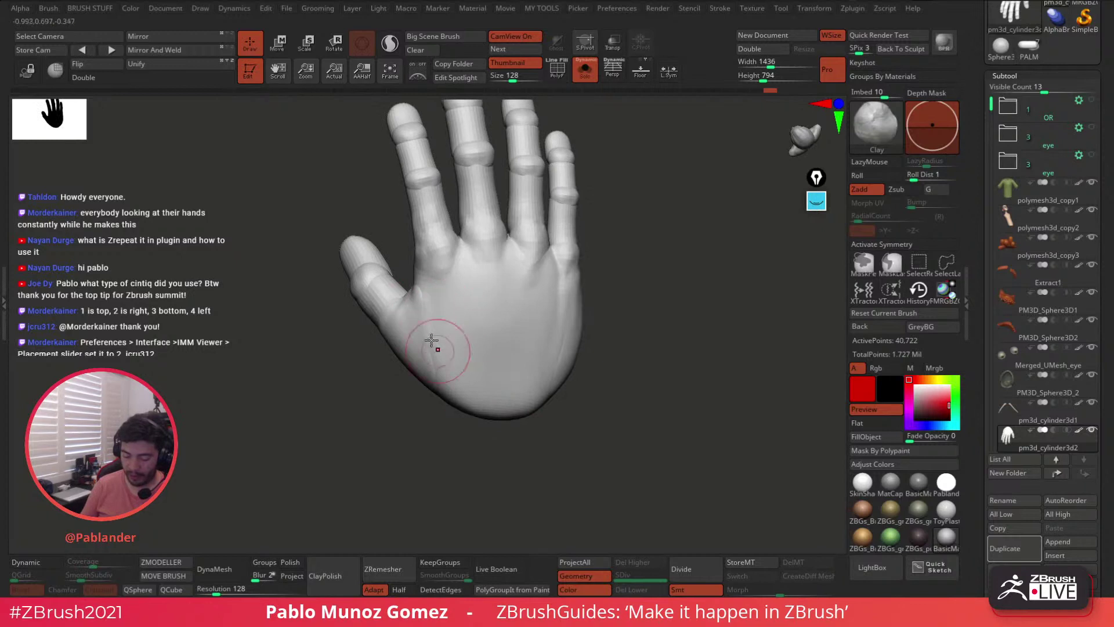
pyautogui.moveTo(435, 353)
pyautogui.mouseDown(button='right')
pyautogui.moveTo(450, 278)
pyautogui.moveTo(440, 337)
pyautogui.mouseUp(button='right')
pyautogui.moveTo(411, 279)
pyautogui.keyDown('shift'); pyautogui.mouseDown()
pyautogui.moveTo(417, 318)
pyautogui.moveTo(412, 278)
pyautogui.moveTo(382, 298)
pyautogui.mouseUp(); pyautogui.keyUp('shift')
pyautogui.moveTo(412, 336)
pyautogui.mouseDown(button='right')
pyautogui.moveTo(366, 336)
pyautogui.moveTo(438, 306)
pyautogui.mouseUp(button='right')
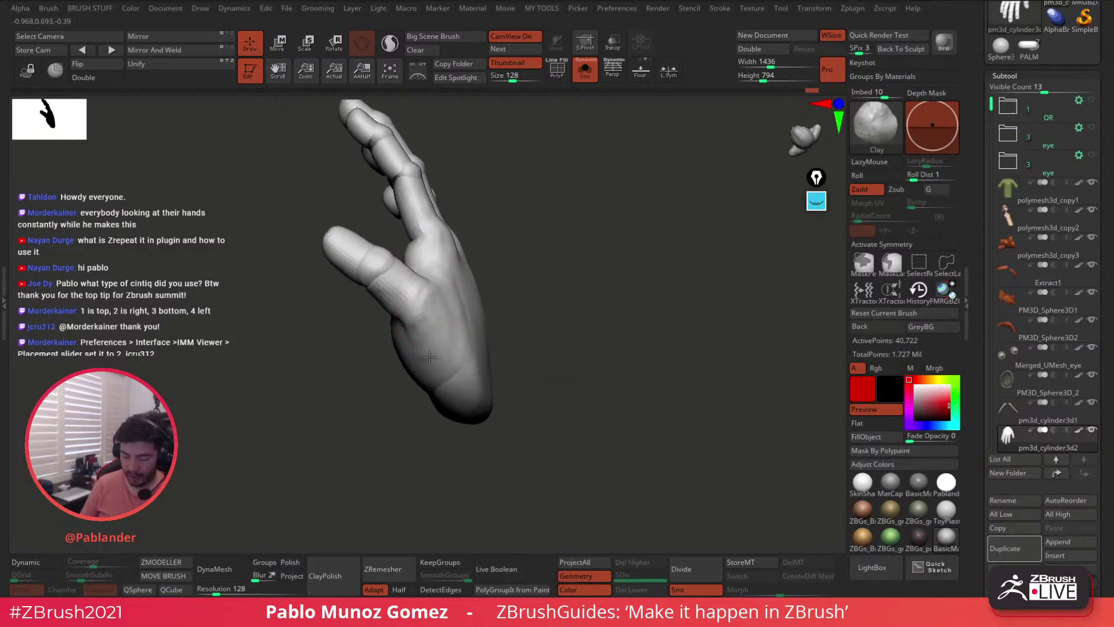
pyautogui.keyDown('shift'); pyautogui.moveTo(436, 345); pyautogui.dragTo(424, 308); pyautogui.keyUp('shift')
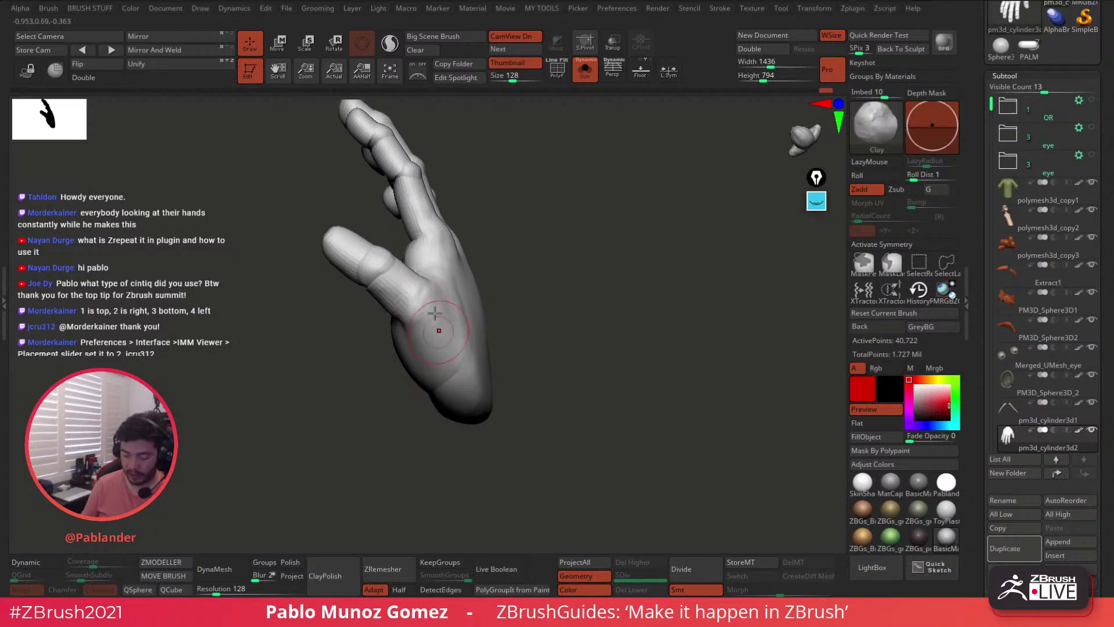
# - Blend the base of the thumb and the outer palm pad into the palm with Clay and Smooth strokes
pyautogui.moveTo(502, 278)
pyautogui.mouseDown(button='right')
pyautogui.moveTo(415, 313)
pyautogui.moveTo(472, 315)
pyautogui.moveTo(453, 304)
pyautogui.mouseUp(button='right')
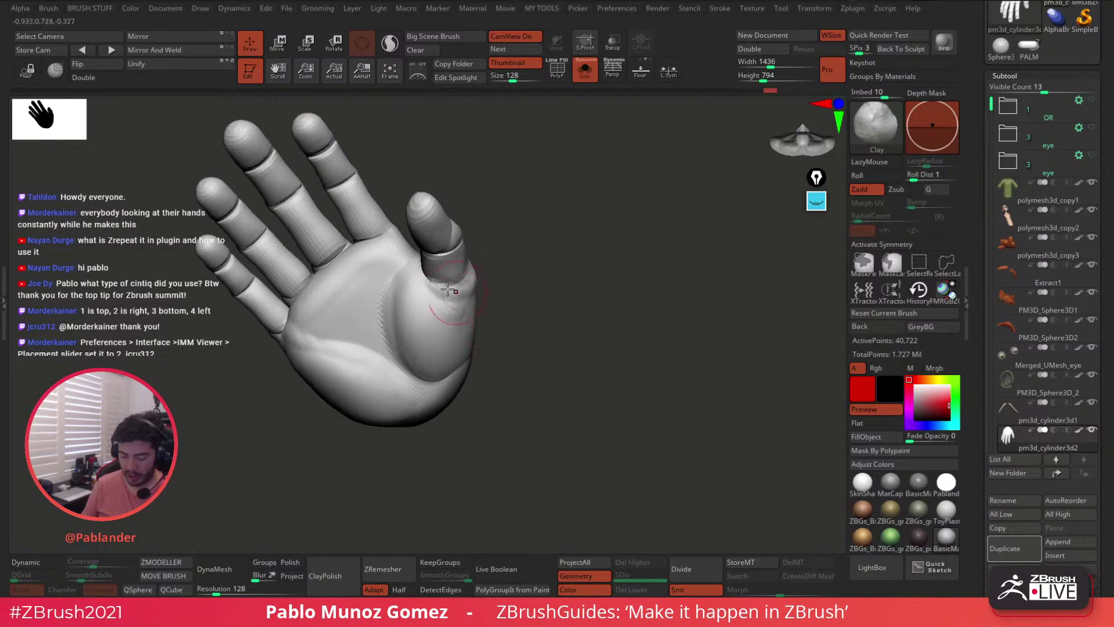
pyautogui.moveTo(467, 310)
pyautogui.mouseDown(button='right')
pyautogui.moveTo(438, 338)
pyautogui.moveTo(475, 367)
pyautogui.moveTo(487, 352)
pyautogui.mouseUp(button='right')
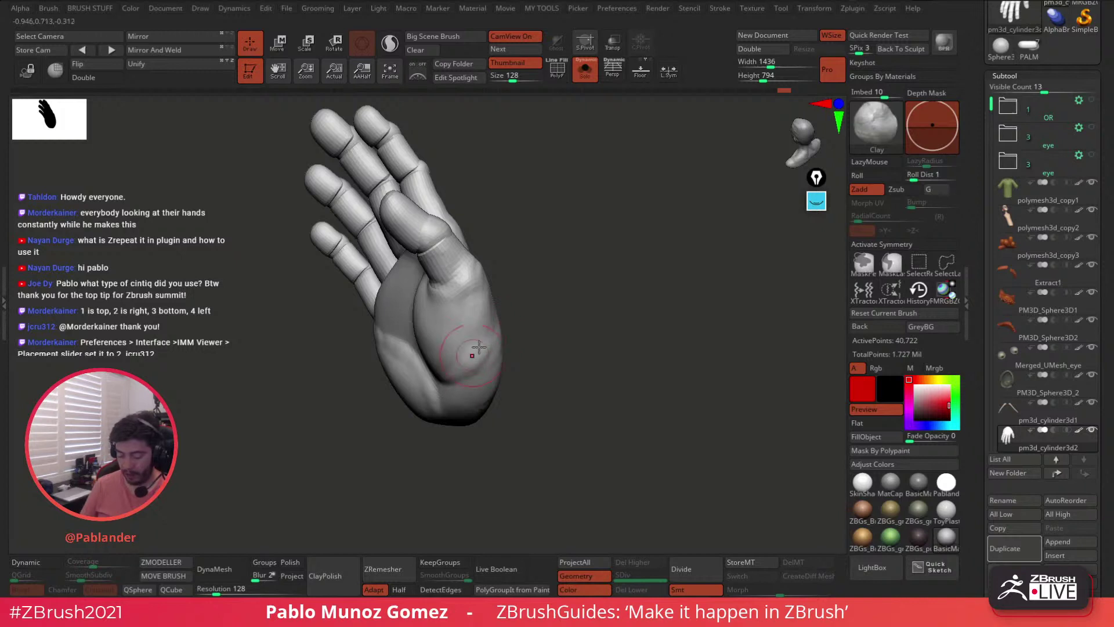
pyautogui.moveTo(480, 360); pyautogui.dragTo(435, 253, button='right')
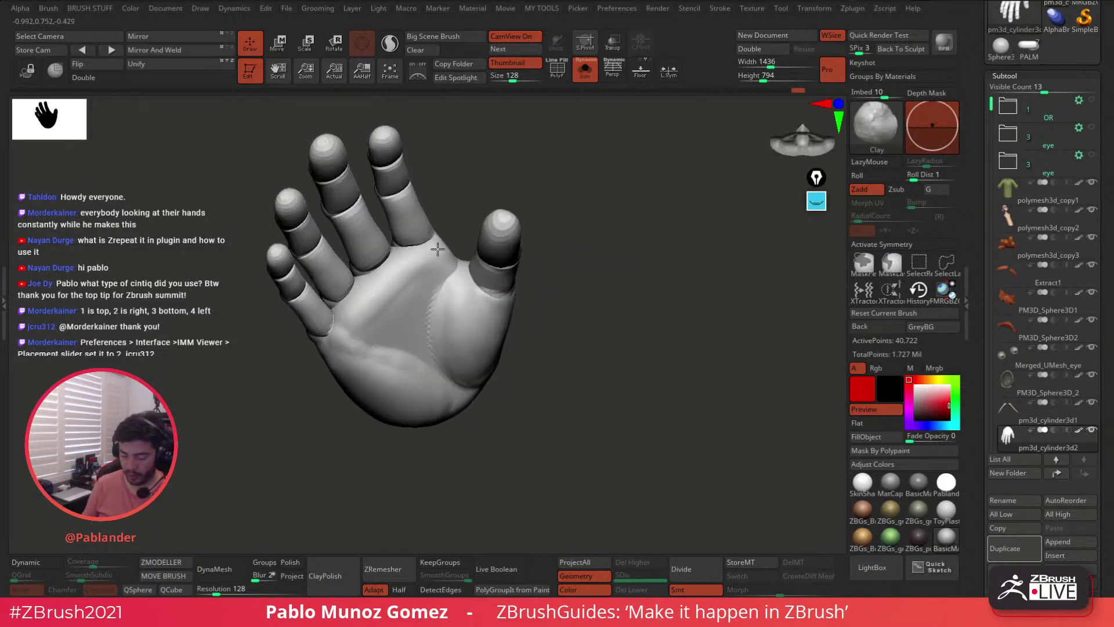
pyautogui.moveTo(366, 318)
pyautogui.keyDown('alt'); pyautogui.mouseDown(button='right')
pyautogui.moveTo(423, 281)
pyautogui.moveTo(450, 318)
pyautogui.mouseUp(button='right'); pyautogui.keyUp('alt')
pyautogui.press('shift')
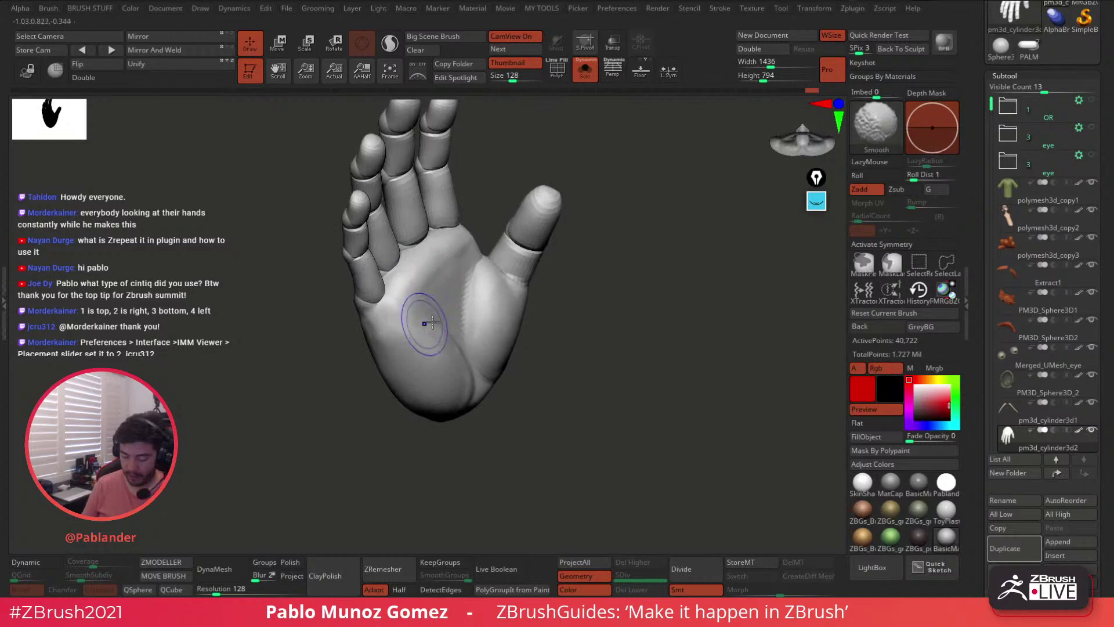
pyautogui.moveTo(464, 246)
pyautogui.mouseDown(button='right')
pyautogui.moveTo(475, 250)
pyautogui.moveTo(470, 259)
pyautogui.moveTo(482, 243)
pyautogui.moveTo(469, 226)
pyautogui.moveTo(455, 232)
pyautogui.mouseUp(button='right')
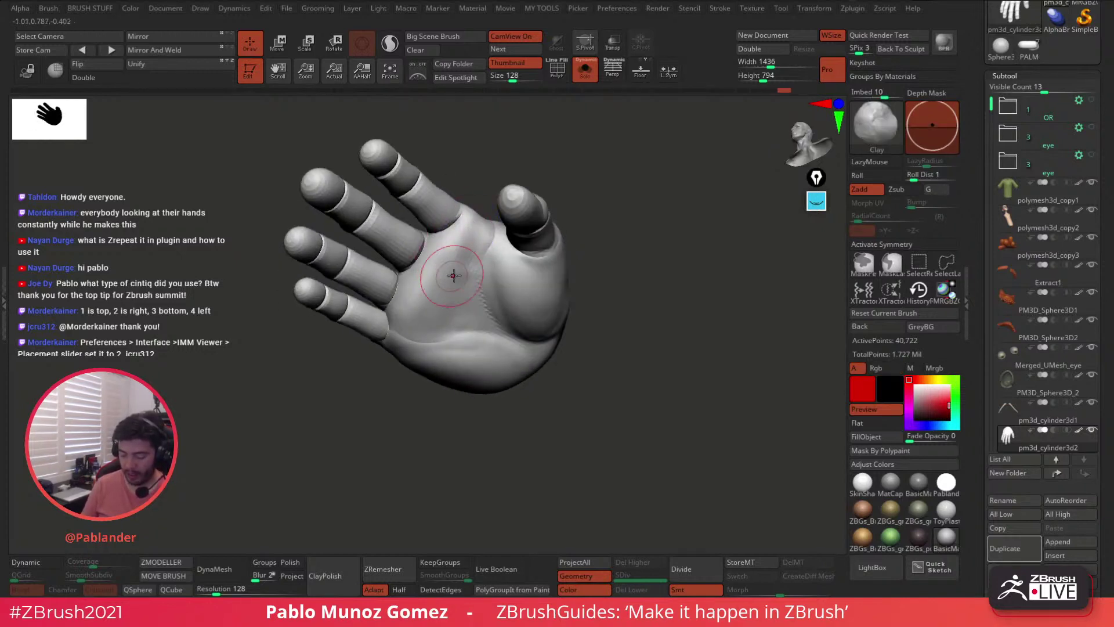
# - Fill and smooth the middle of the palm and the ridge leading up to the index finger
pyautogui.moveTo(451, 273); pyautogui.dragTo(454, 259, button='right')
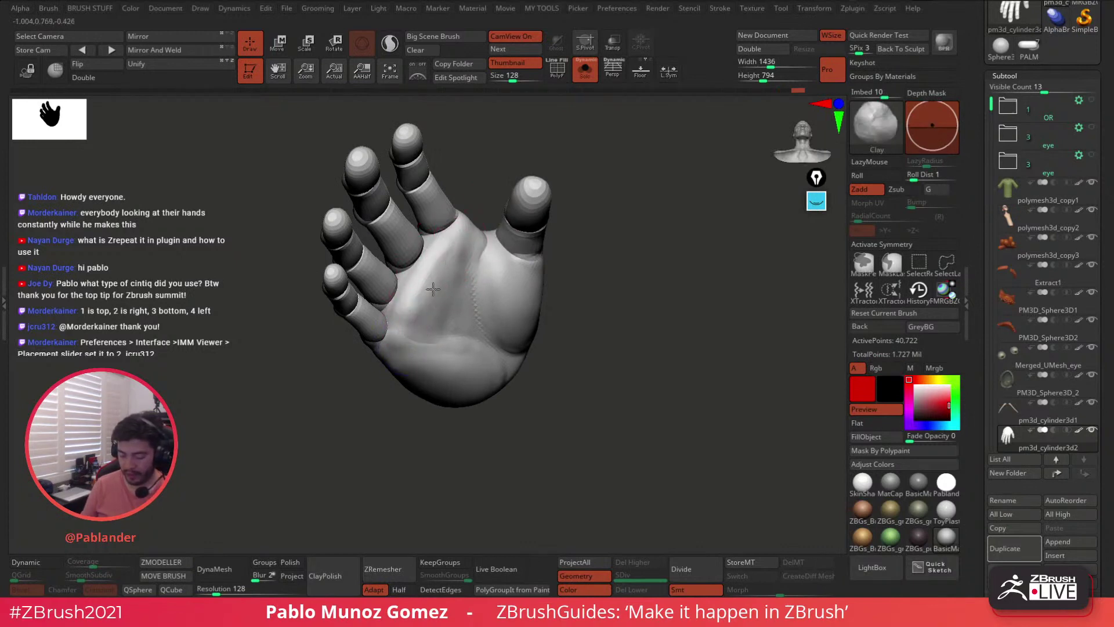
pyautogui.moveTo(464, 256)
pyautogui.keyDown('shift'); pyautogui.mouseDown()
pyautogui.moveTo(453, 315)
pyautogui.moveTo(450, 302)
pyautogui.mouseUp(); pyautogui.keyUp('shift')
pyautogui.moveTo(468, 273); pyautogui.dragTo(464, 250, button='right')
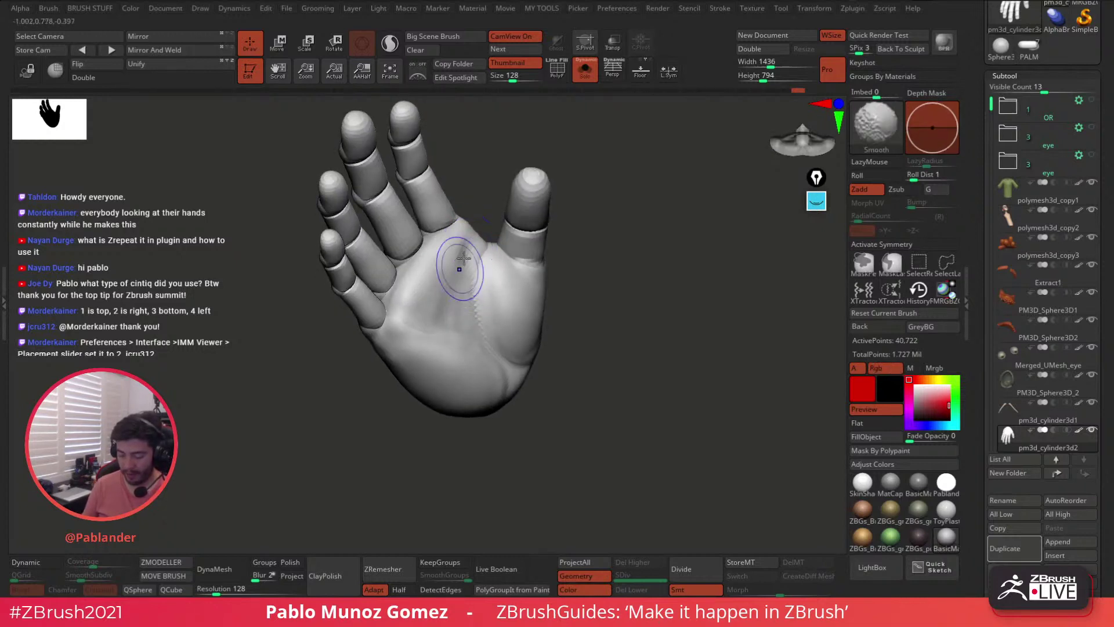
pyautogui.moveTo(410, 316); pyautogui.dragTo(434, 314, button='right')
pyautogui.moveTo(388, 374); pyautogui.dragTo(465, 317, button='right')
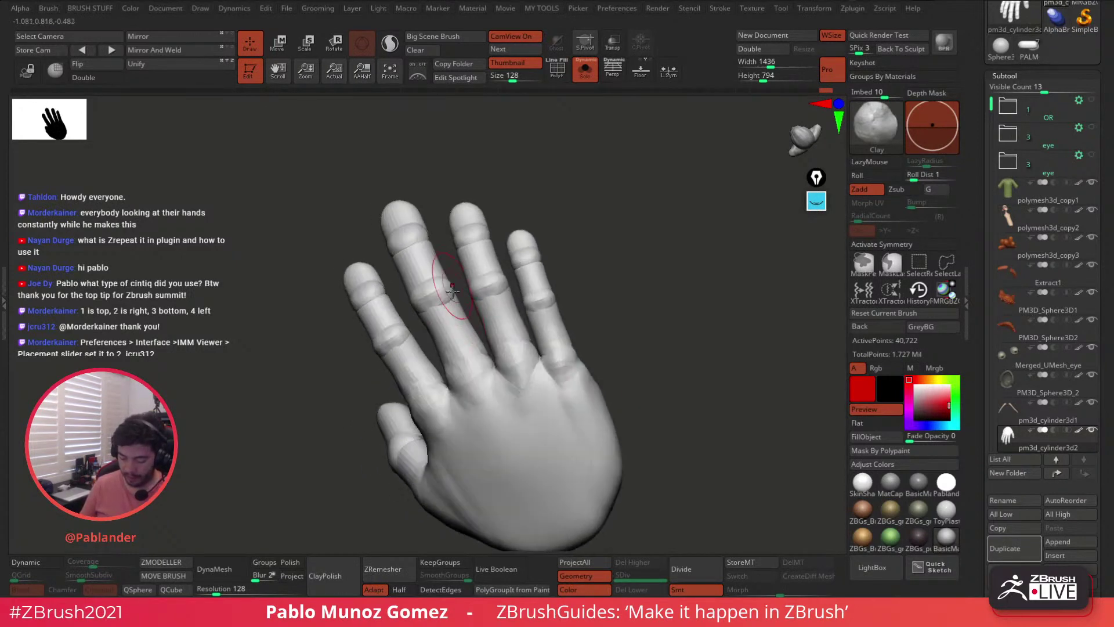
# - Turn on Sculptris Pro and try Clay strokes around the webbing between the thumb and index finger
pyautogui.moveTo(587, 279); pyautogui.dragTo(621, 383, button='right')
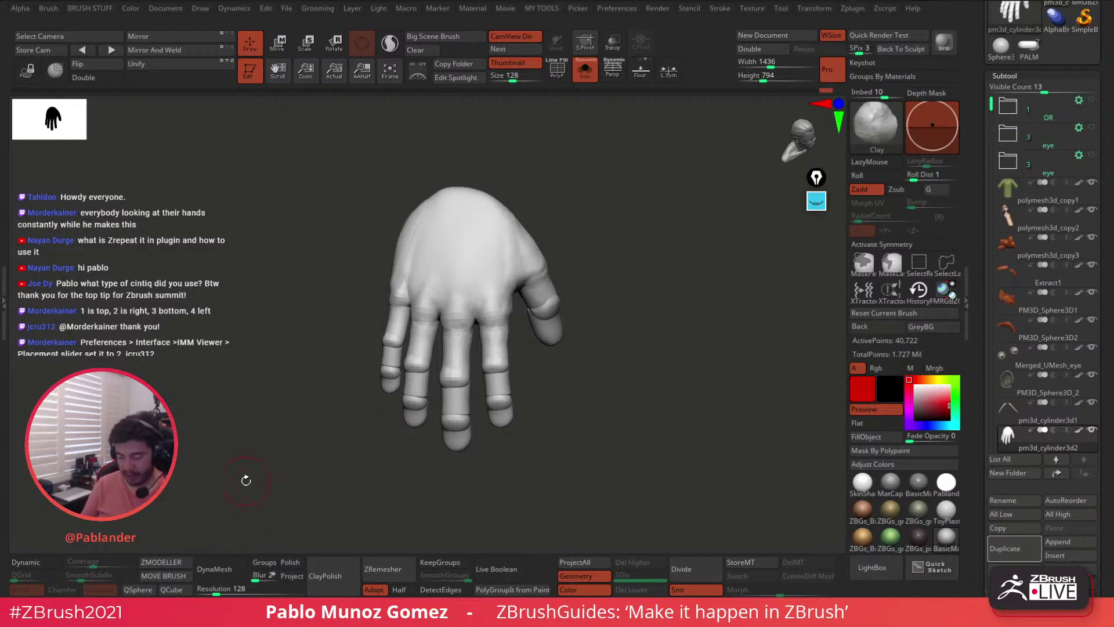
pyautogui.click(388, 51)
pyautogui.moveTo(458, 309)
pyautogui.keyDown('ctrl'); pyautogui.mouseDown(button='right')
pyautogui.moveTo(539, 343)
pyautogui.moveTo(543, 302)
pyautogui.moveTo(564, 306)
pyautogui.mouseUp(button='right'); pyautogui.keyUp('ctrl')
pyautogui.click(557, 70)
pyautogui.moveTo(633, 243)
pyautogui.mouseDown()
pyautogui.moveTo(571, 268)
pyautogui.moveTo(507, 224)
pyautogui.moveTo(502, 192)
pyautogui.moveTo(499, 293)
pyautogui.mouseUp()
pyautogui.hotkey('shift', 'f')
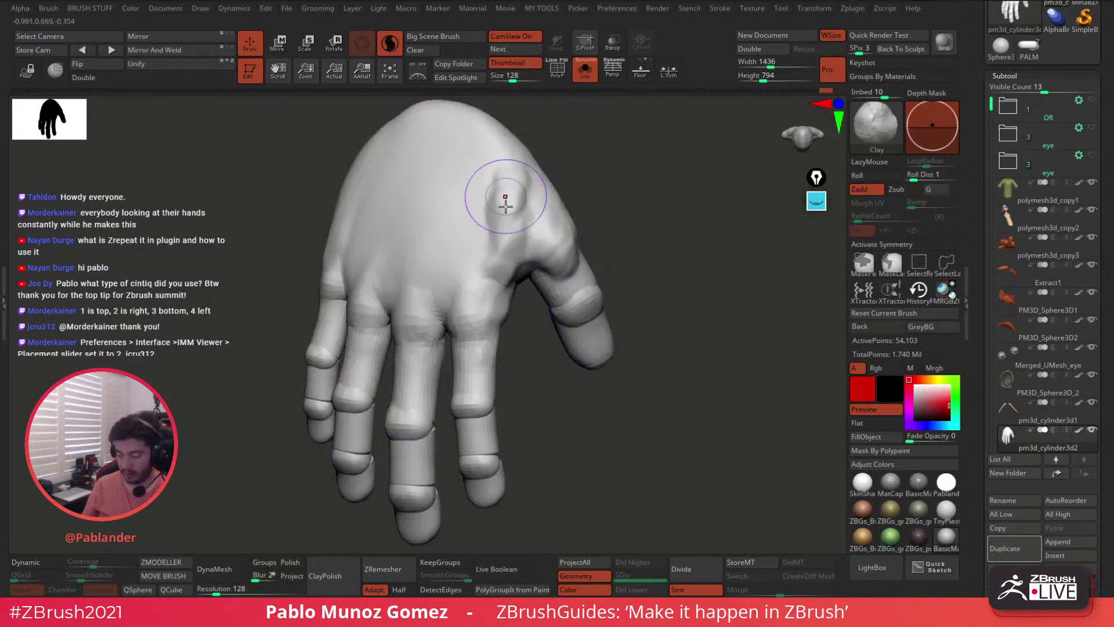
# - Undo the trial Clay strokes on the back of the hand beside the thumb
pyautogui.hotkey('ctrl', 'z')
pyautogui.hotkey('ctrl', 'z')
pyautogui.hotkey('ctrl', 'z')
pyautogui.hotkey('ctrl', 'z')
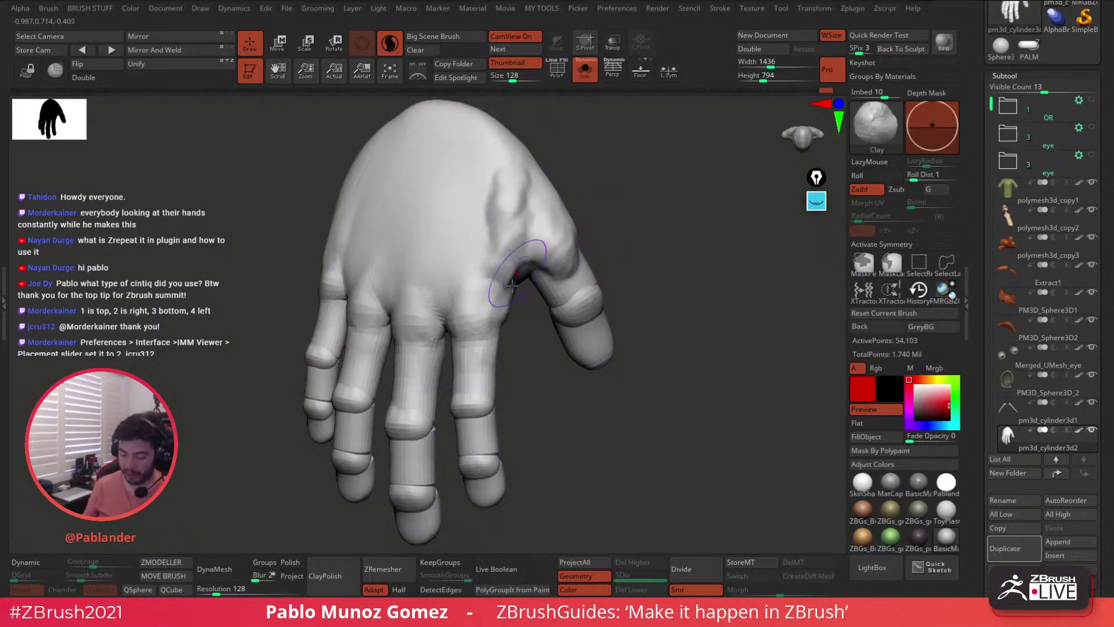
pyautogui.moveTo(460, 317); pyautogui.dragTo(455, 317)
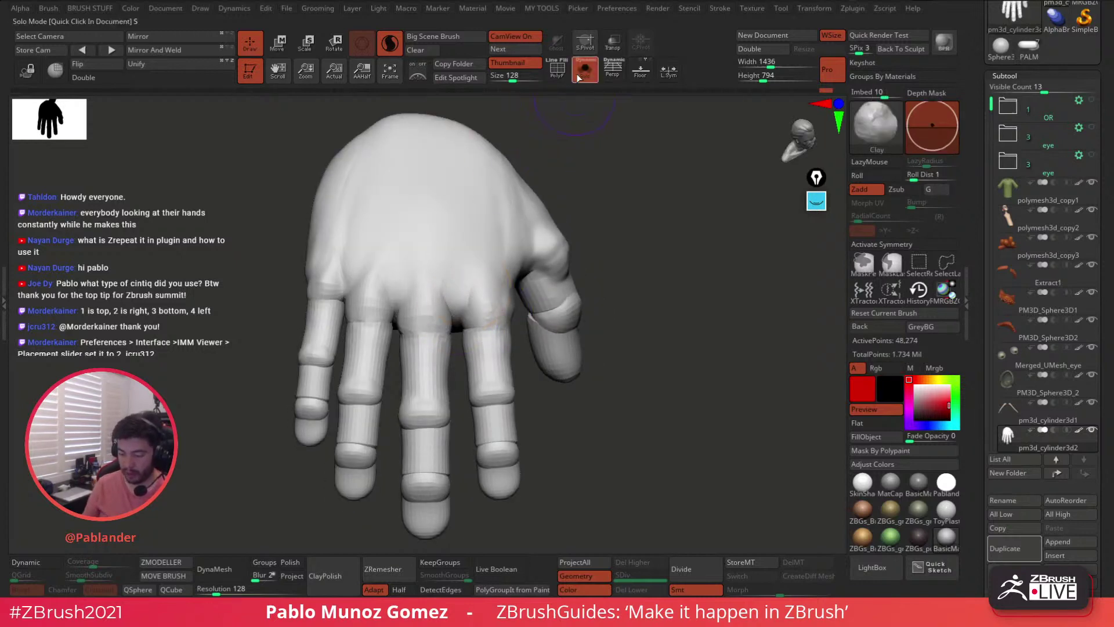
# - Show the hand's polyframe and undo one more sculpting stroke
pyautogui.hotkey('shift', 'f')
pyautogui.click(557, 68)
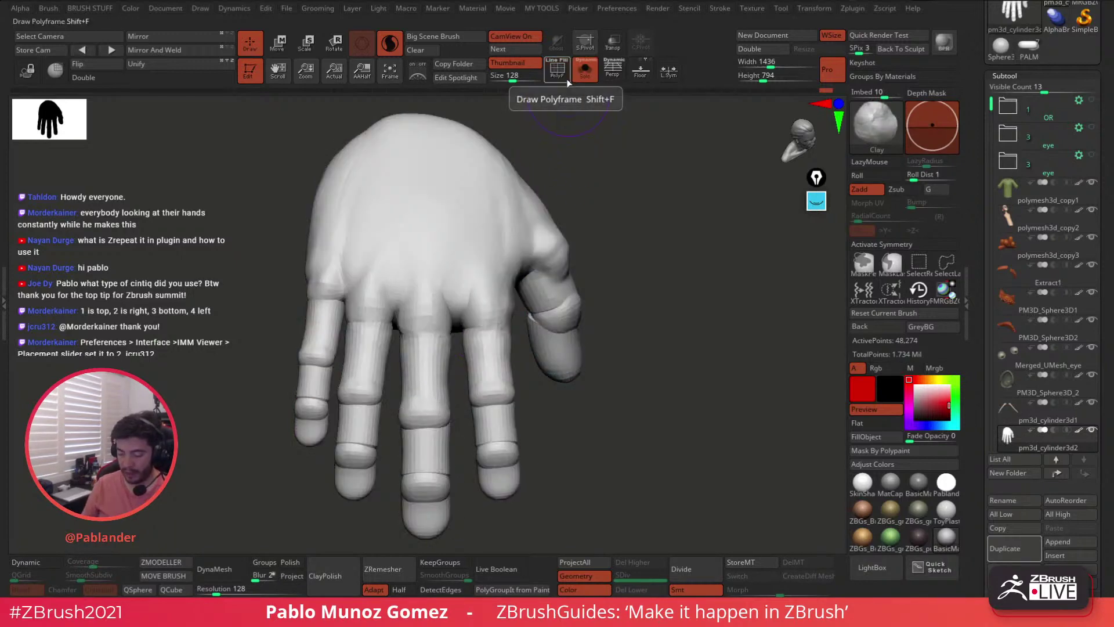
pyautogui.click(557, 69)
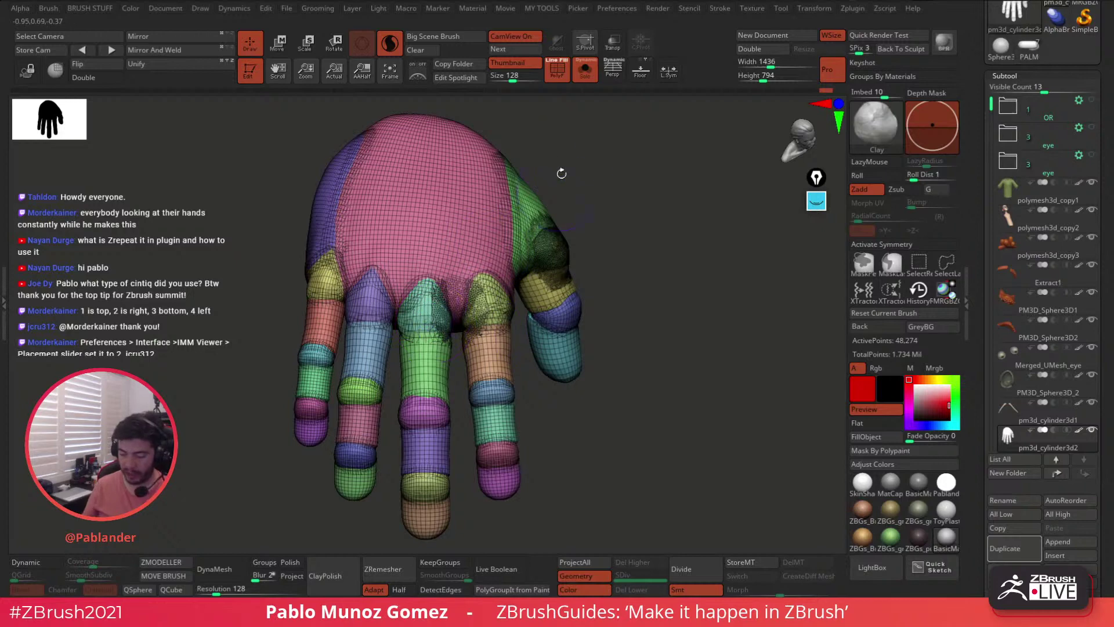
pyautogui.hotkey('ctrl', 'z')
pyautogui.moveTo(645, 275)
pyautogui.mouseDown()
pyautogui.moveTo(640, 294)
pyautogui.moveTo(654, 280)
pyautogui.mouseUp()
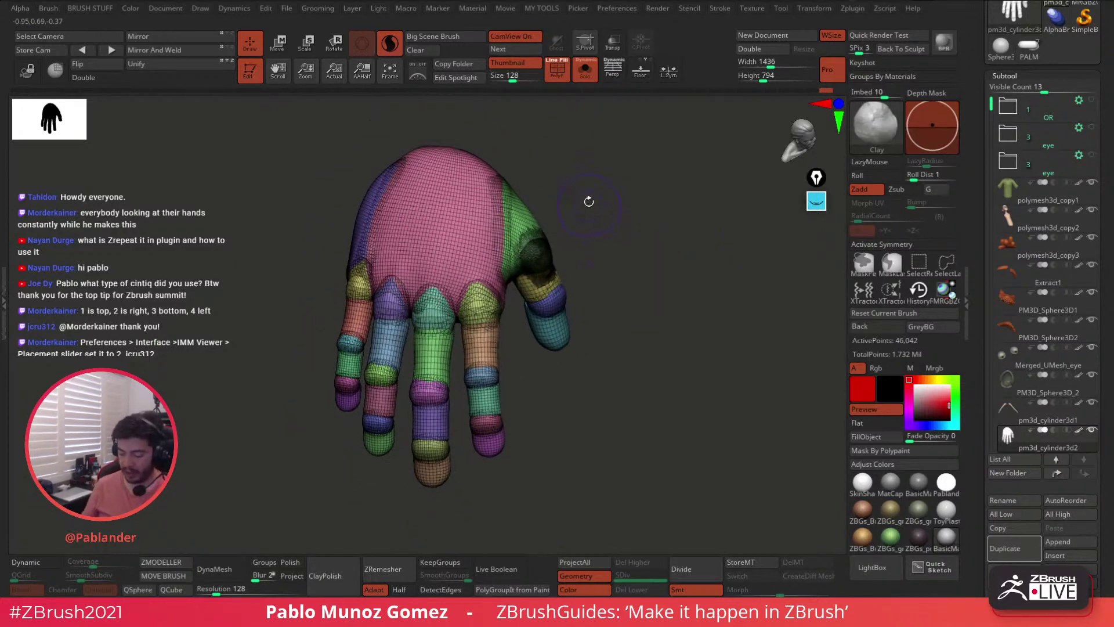
# - Fuse the hand parts into one mesh with the Remesh By Union deformer and return to Draw mode
pyautogui.click(284, 47)
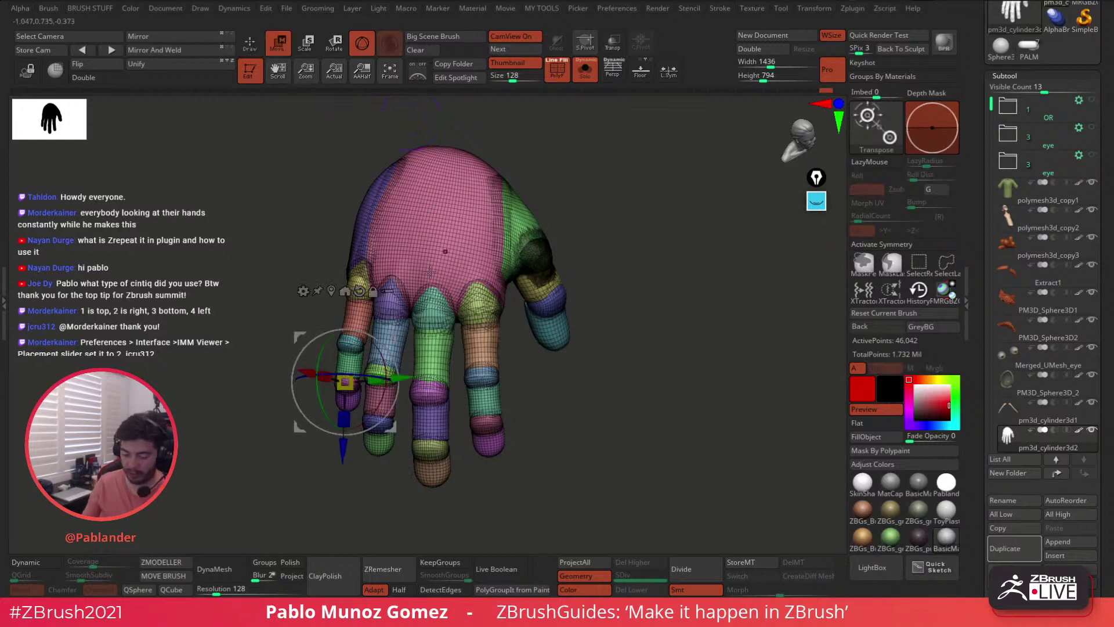
pyautogui.click(304, 292)
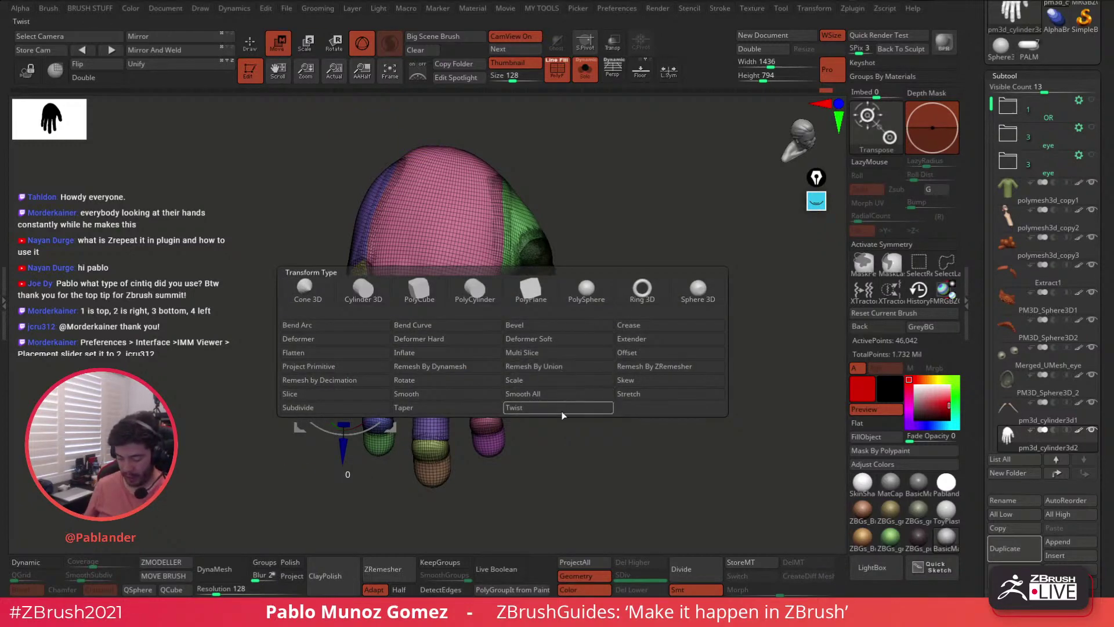
pyautogui.click(559, 368)
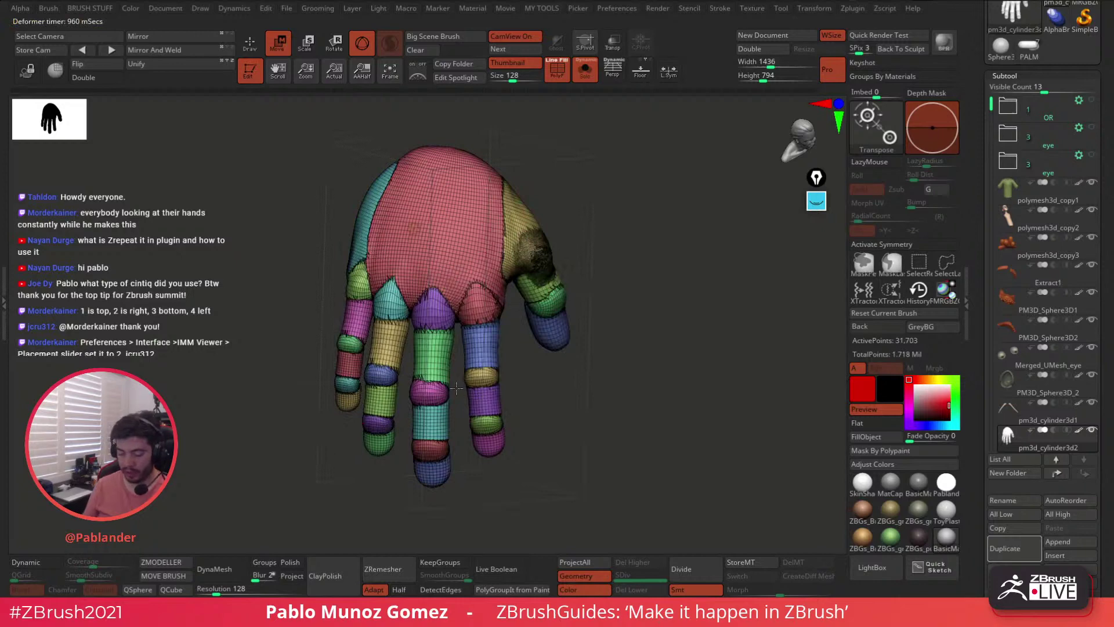
pyautogui.scroll(3, 488, 313)
pyautogui.click(401, 236)
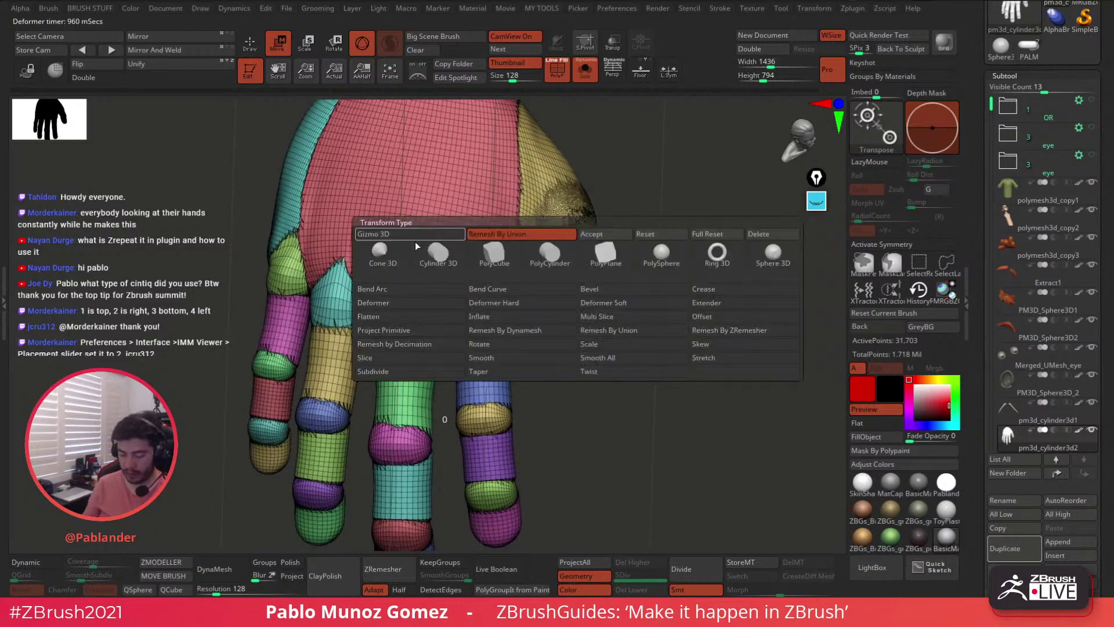
pyautogui.scroll(3, 491, 346)
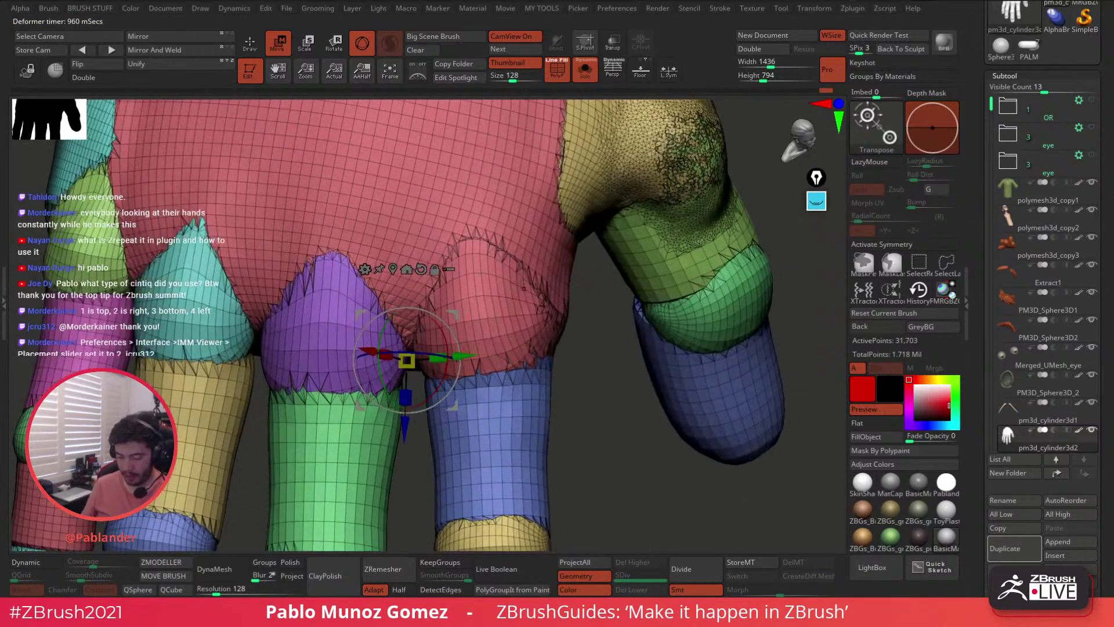
pyautogui.click(253, 45)
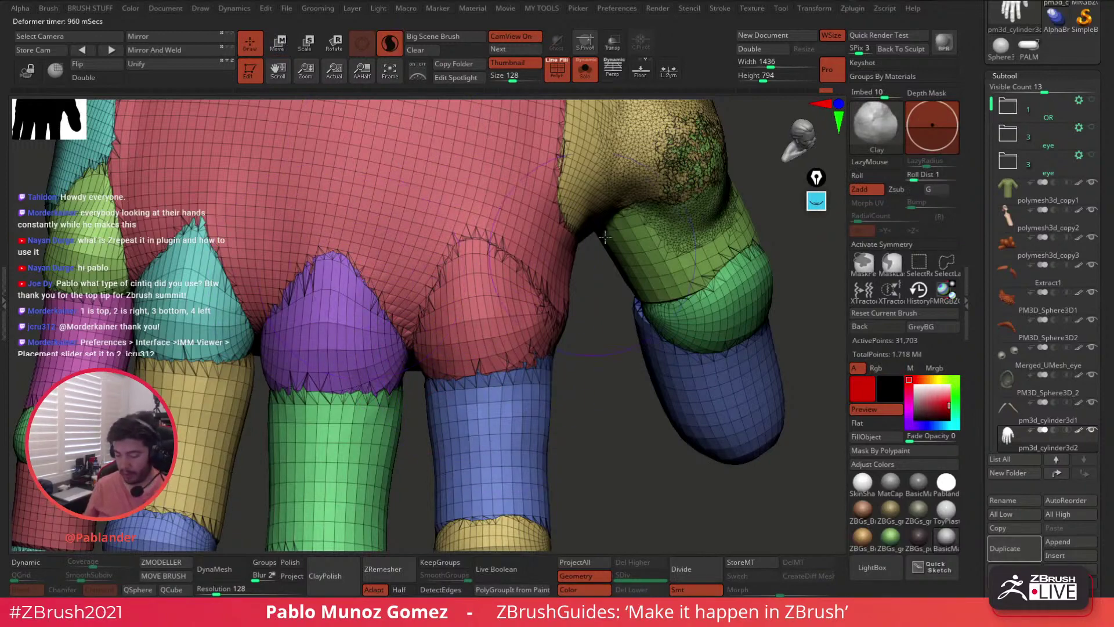
# - Hide the thumb side of the hand with a lasso selection and turn on double-sided display to inspect the interior
pyautogui.moveTo(675, 248); pyautogui.dragTo(652, 229, button='right')
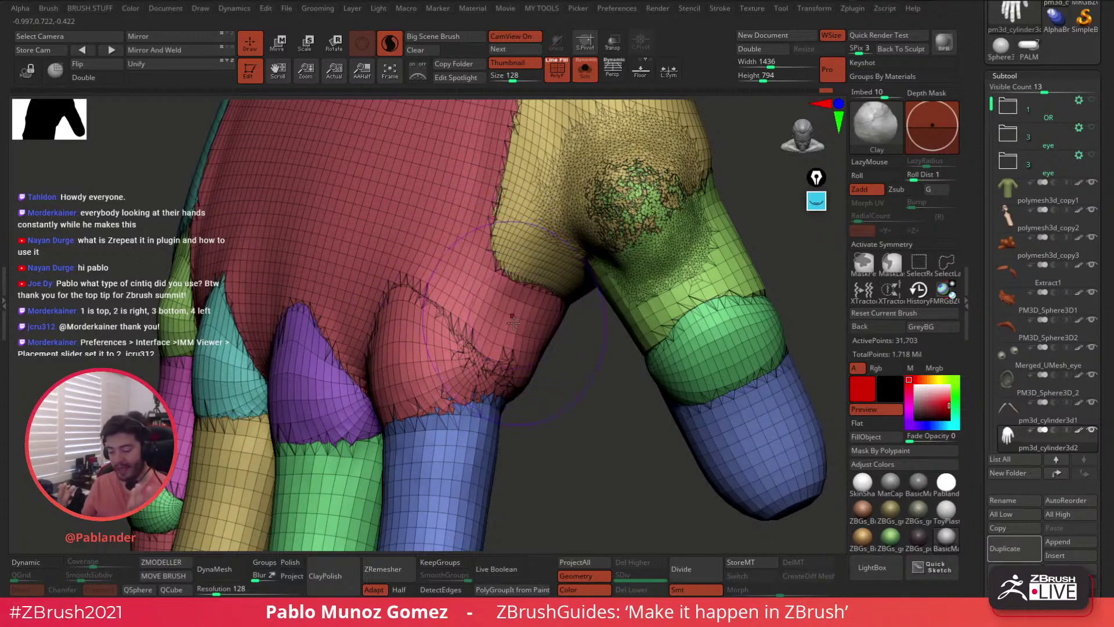
pyautogui.moveTo(514, 322)
pyautogui.mouseDown(button='right')
pyautogui.moveTo(494, 300)
pyautogui.moveTo(522, 312)
pyautogui.mouseUp(button='right')
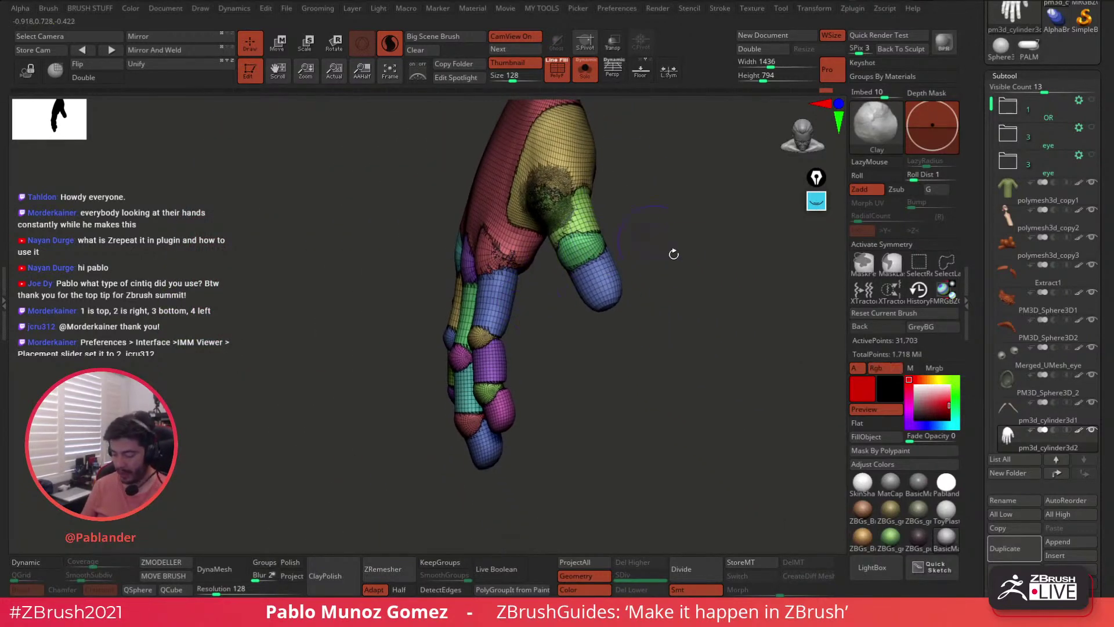
pyautogui.click(946, 263)
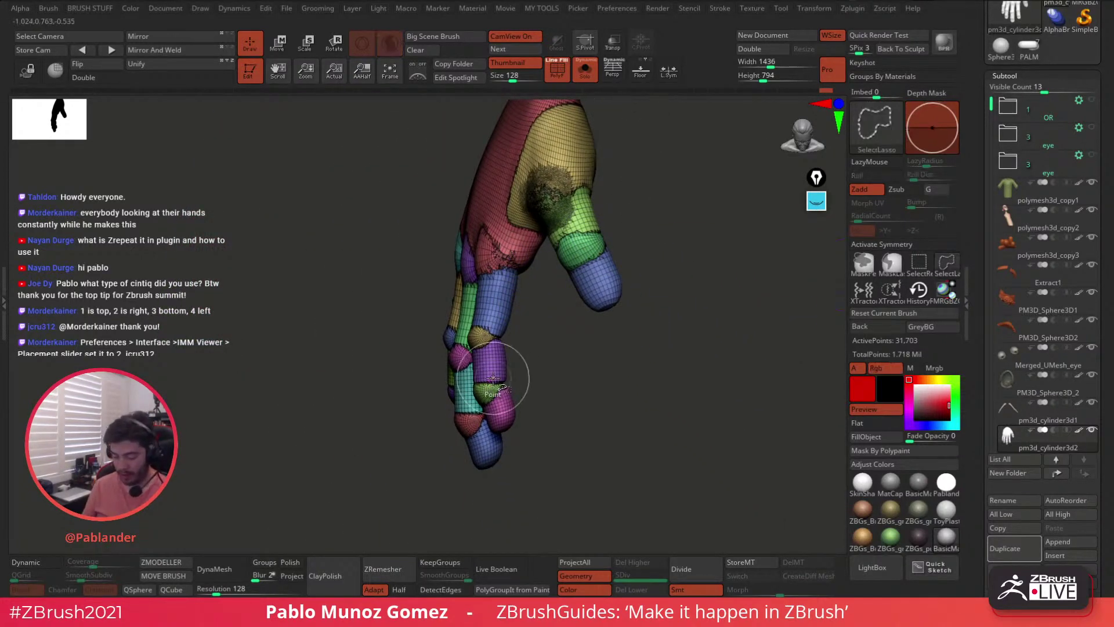
pyautogui.moveTo(652, 239)
pyautogui.keyDown('ctrl'); pyautogui.keyDown('shift'); pyautogui.mouseDown()
pyautogui.moveTo(539, 174)
pyautogui.moveTo(488, 417)
pyautogui.moveTo(586, 504)
pyautogui.moveTo(669, 344)
pyautogui.mouseUp(); pyautogui.keyUp('shift'); pyautogui.keyUp('ctrl')
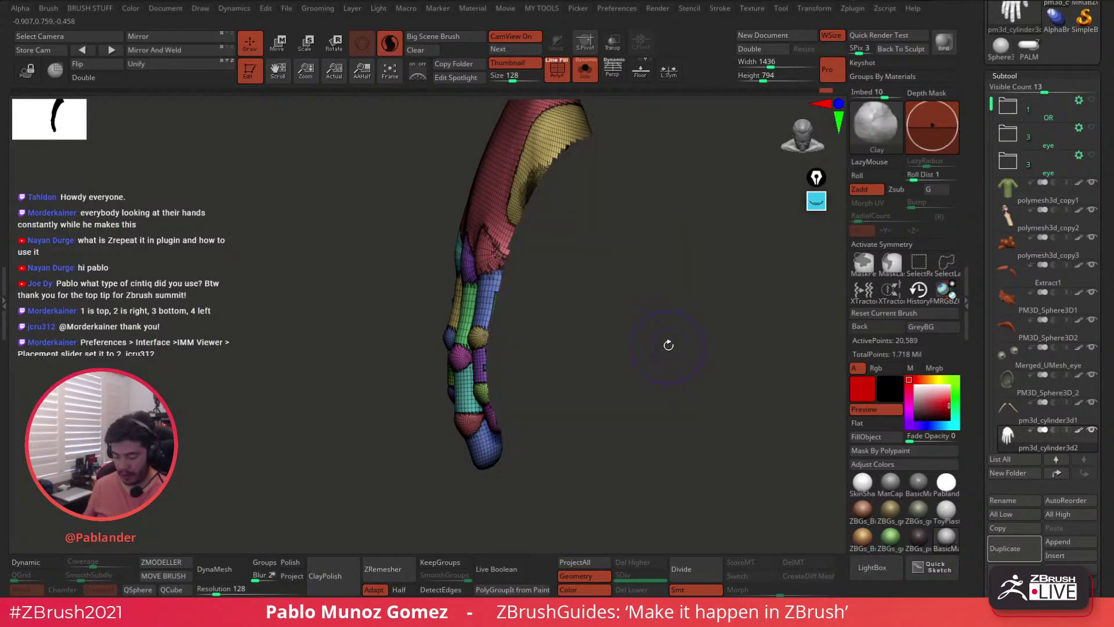
pyautogui.click(95, 78)
pyautogui.moveTo(654, 327); pyautogui.dragTo(625, 335, button='right')
pyautogui.keyDown('ctrl'); pyautogui.moveTo(610, 308); pyautogui.dragTo(548, 339, button='right'); pyautogui.keyUp('ctrl')
# - Check the inside of the fused mesh, show the whole hand again and turn off the polyframe
pyautogui.click(555, 70)
pyautogui.moveTo(596, 241)
pyautogui.mouseDown(button='right')
pyautogui.moveTo(605, 254)
pyautogui.moveTo(601, 231)
pyautogui.moveTo(605, 246)
pyautogui.moveTo(618, 227)
pyautogui.moveTo(650, 229)
pyautogui.moveTo(641, 225)
pyautogui.moveTo(652, 249)
pyautogui.mouseUp(button='right')
pyautogui.moveTo(399, 268); pyautogui.dragTo(552, 261, button='right')
pyautogui.moveTo(457, 349); pyautogui.dragTo(551, 154, button='right')
pyautogui.hotkey('shift', 'f')
pyautogui.moveTo(446, 263); pyautogui.dragTo(609, 145, button='right')
pyautogui.click(560, 76)
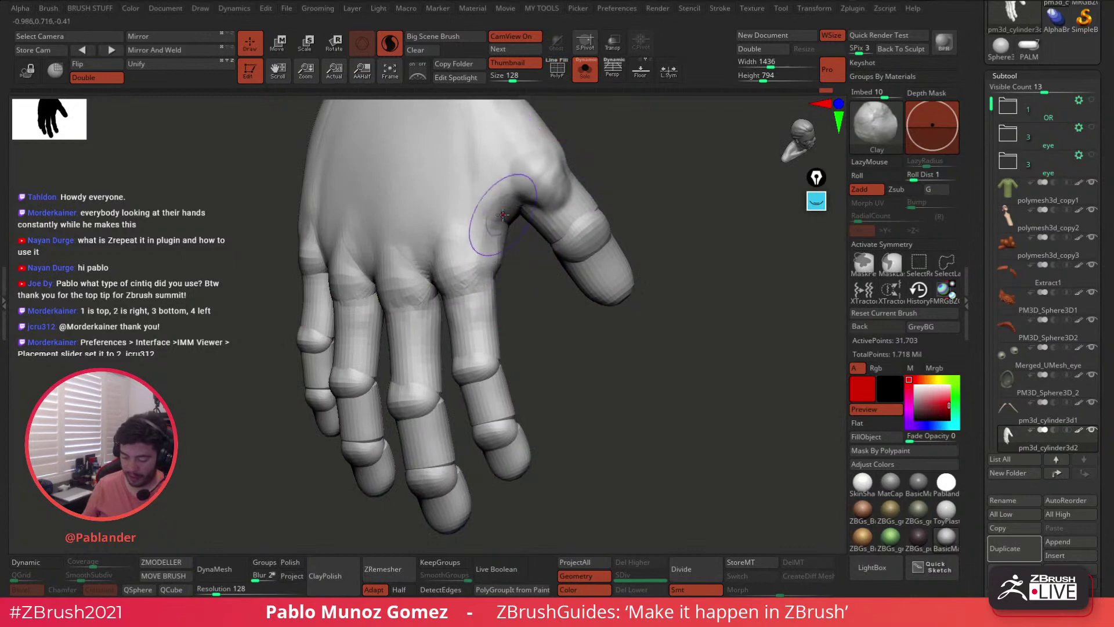
# - Try Clay and Smooth strokes across the thumb webbing and the finger joints
pyautogui.moveTo(511, 221); pyautogui.dragTo(537, 293, button='right')
pyautogui.rightClick(464, 325)
pyautogui.moveTo(492, 264)
pyautogui.mouseDown()
pyautogui.moveTo(502, 262)
pyautogui.moveTo(461, 254)
pyautogui.mouseUp()
pyautogui.moveTo(470, 295)
pyautogui.keyDown('shift'); pyautogui.mouseDown()
pyautogui.moveTo(498, 435)
pyautogui.moveTo(447, 296)
pyautogui.mouseUp(); pyautogui.keyUp('shift')
pyautogui.moveTo(416, 410)
pyautogui.keyDown('shift'); pyautogui.mouseDown()
pyautogui.moveTo(435, 505)
pyautogui.moveTo(353, 284)
pyautogui.moveTo(303, 193)
pyautogui.moveTo(298, 411)
pyautogui.moveTo(549, 218)
pyautogui.moveTo(517, 147)
pyautogui.mouseUp(); pyautogui.keyUp('shift')
pyautogui.moveTo(641, 348)
pyautogui.keyDown('alt'); pyautogui.mouseDown()
pyautogui.moveTo(657, 286)
pyautogui.moveTo(618, 287)
pyautogui.mouseUp(); pyautogui.keyUp('alt')
pyautogui.moveTo(595, 235)
pyautogui.mouseDown()
pyautogui.moveTo(577, 229)
pyautogui.moveTo(586, 239)
pyautogui.mouseUp()
# - Undo the trial strokes on the thumb webbing and fingers
pyautogui.hotkey('ctrl', 'z')
pyautogui.hotkey('ctrl', 'z')
pyautogui.hotkey('ctrl', 'z')
pyautogui.hotkey('ctrl', 'z')
# - Smooth the segment joints along all four fingers and their knuckles on the back of the hand
pyautogui.press('shift')
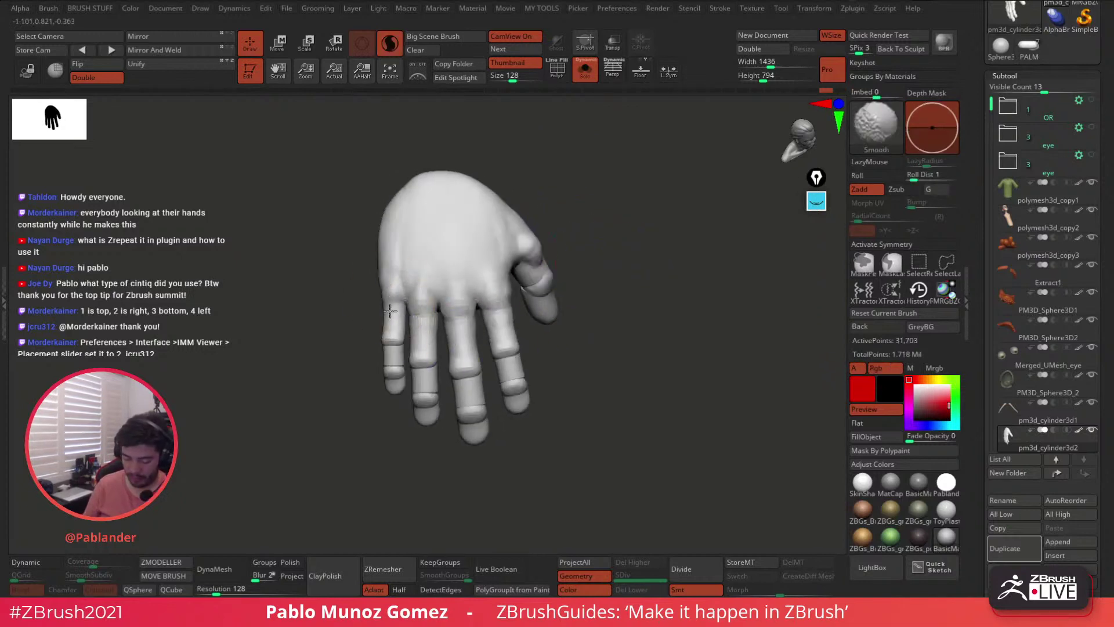
pyautogui.keyDown('shift'); pyautogui.moveTo(390, 366); pyautogui.dragTo(397, 393); pyautogui.keyUp('shift')
pyautogui.keyDown('shift'); pyautogui.moveTo(420, 261); pyautogui.dragTo(428, 417); pyautogui.keyUp('shift')
pyautogui.keyDown('shift'); pyautogui.moveTo(448, 277); pyautogui.dragTo(480, 435); pyautogui.keyUp('shift')
pyautogui.keyDown('shift'); pyautogui.moveTo(498, 304); pyautogui.dragTo(501, 317); pyautogui.keyUp('shift')
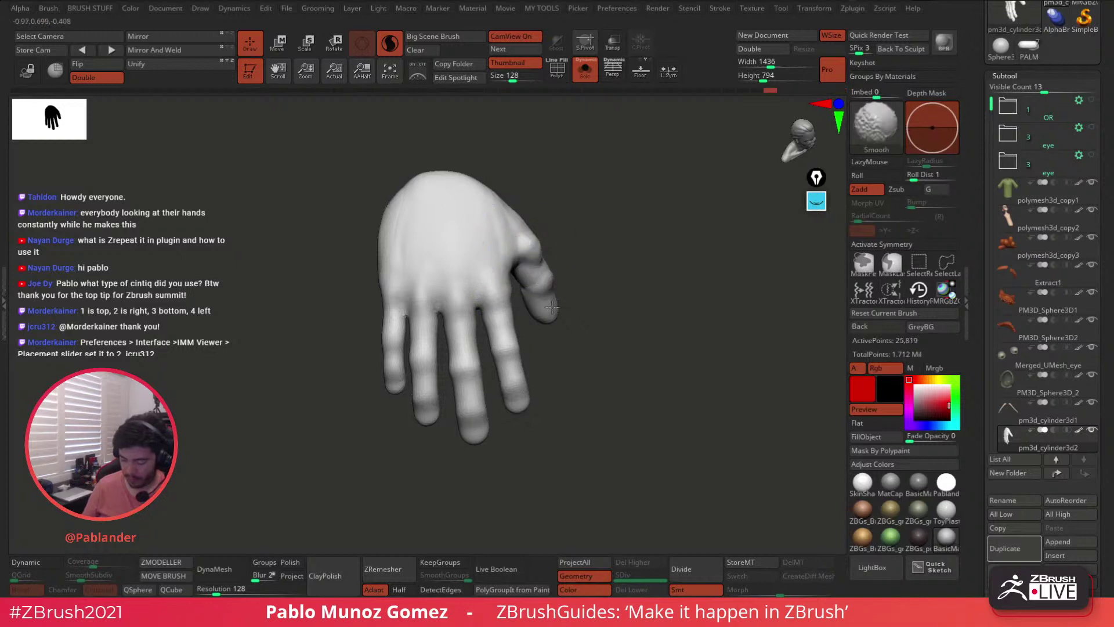
# - Smooth the thumb joints and the palm side of the hand and fingers
pyautogui.moveTo(580, 255); pyautogui.dragTo(676, 231)
pyautogui.keyDown('shift'); pyautogui.moveTo(594, 218); pyautogui.dragTo(569, 251); pyautogui.keyUp('shift')
pyautogui.moveTo(637, 229); pyautogui.dragTo(685, 232)
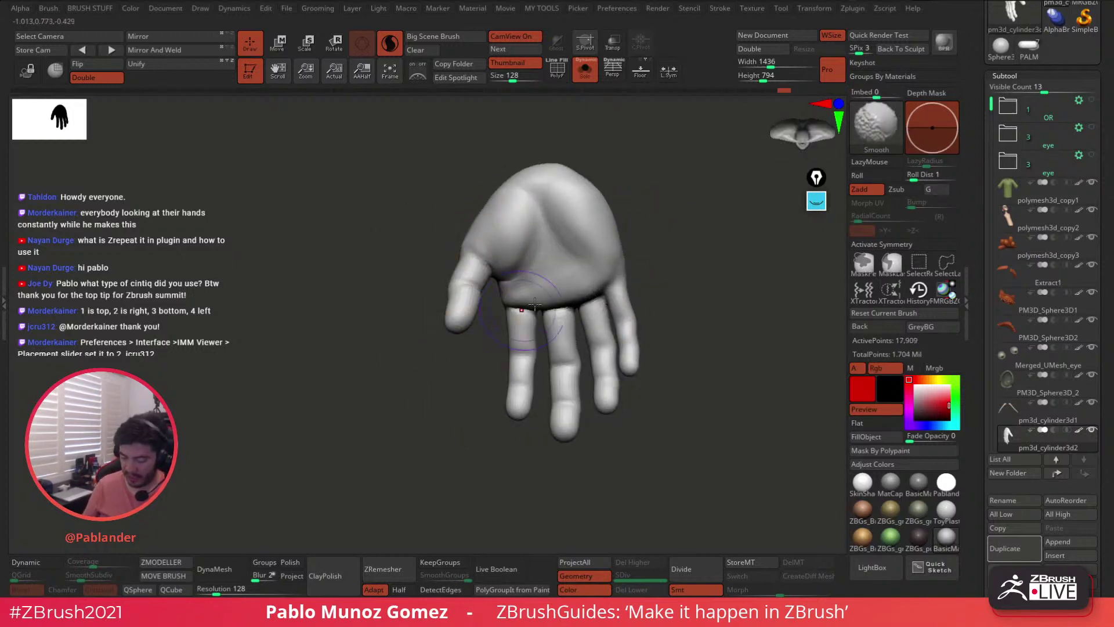
pyautogui.moveTo(658, 279)
pyautogui.mouseDown()
pyautogui.moveTo(636, 272)
pyautogui.moveTo(671, 266)
pyautogui.moveTo(532, 328)
pyautogui.mouseUp()
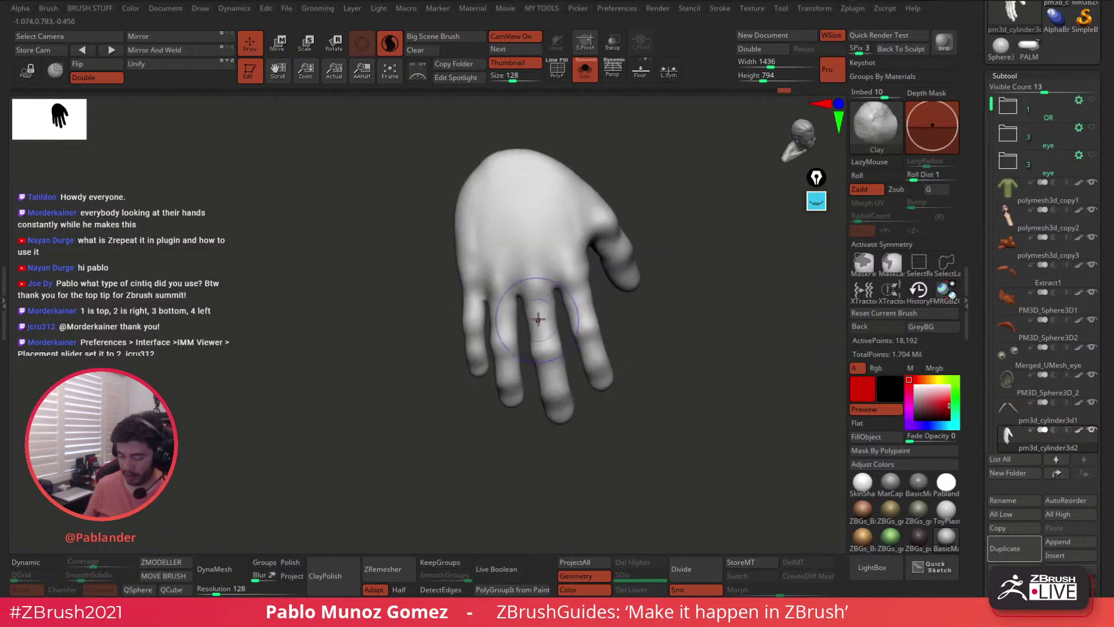
# - Select the Move Topological brush and adjust the finger bases and the gaps between the fingers
pyautogui.press('b')
pyautogui.press('m')
pyautogui.press('t')
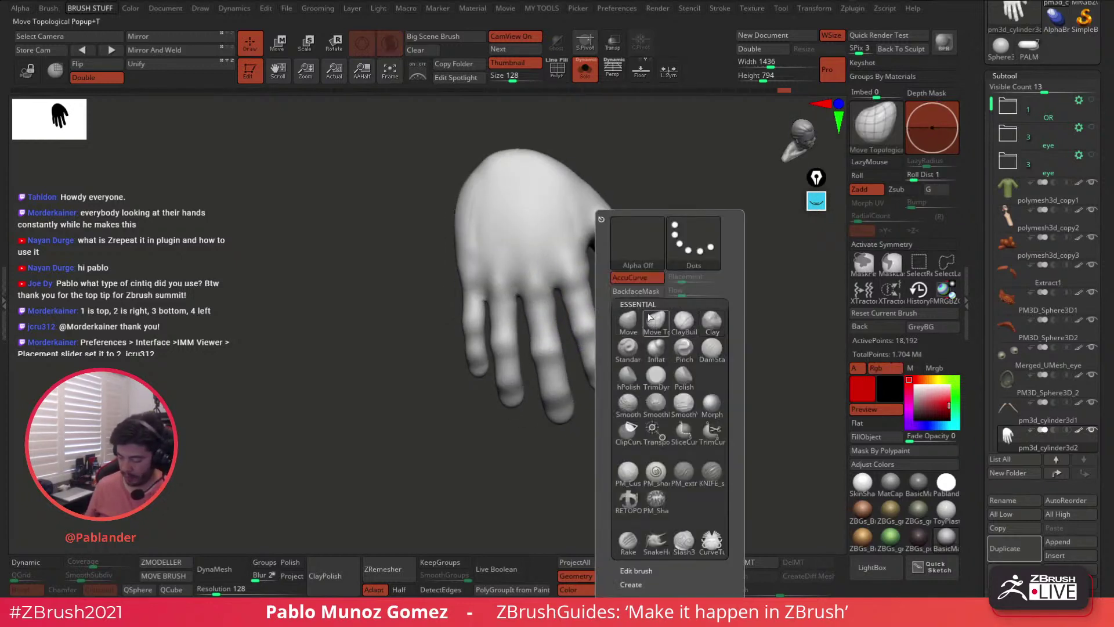
pyautogui.press('1')
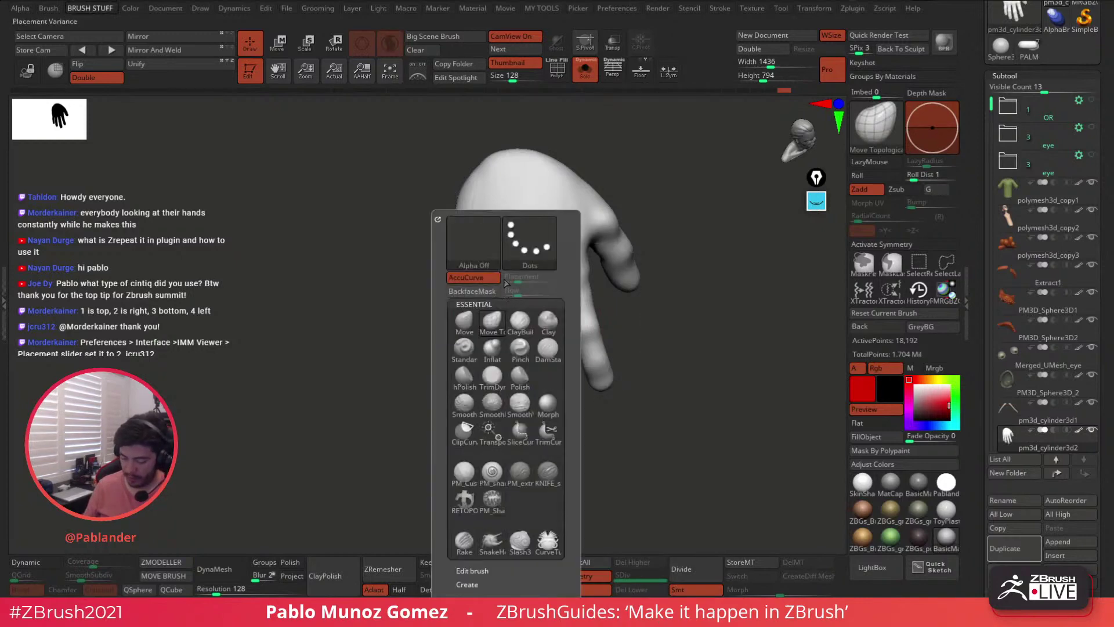
pyautogui.moveTo(609, 325); pyautogui.dragTo(539, 345)
pyautogui.press('space')
pyautogui.moveTo(524, 272); pyautogui.dragTo(515, 272)
pyautogui.keyDown('ctrl'); pyautogui.moveTo(511, 278); pyautogui.dragTo(487, 323, button='right'); pyautogui.keyUp('ctrl')
pyautogui.press('shift')
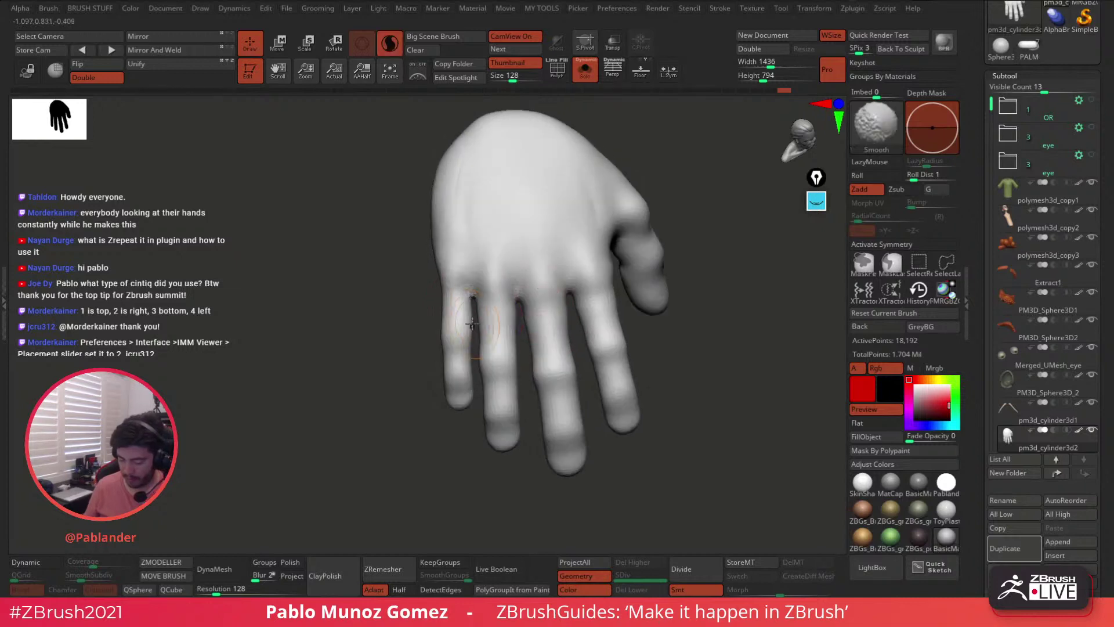
# - Smooth the knuckles, the wrist end and the thumb side across the back of the hand
pyautogui.moveTo(689, 289); pyautogui.dragTo(630, 297)
pyautogui.press('shift')
pyautogui.rightClick(586, 286)
pyautogui.keyDown('shift'); pyautogui.moveTo(604, 179); pyautogui.dragTo(578, 157); pyautogui.keyUp('shift')
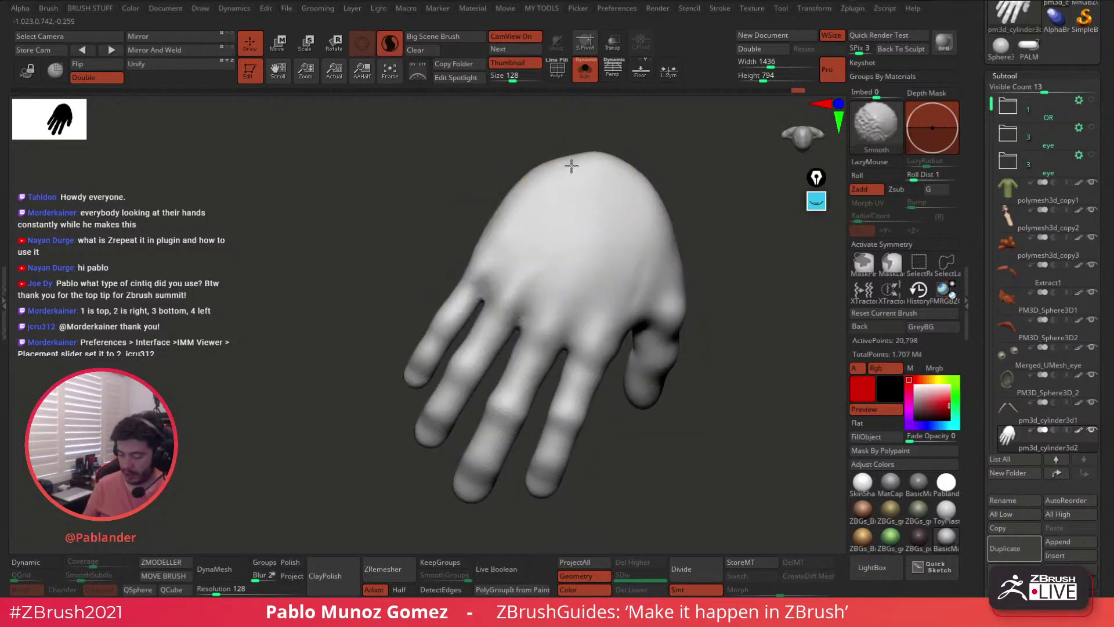
pyautogui.moveTo(709, 213)
pyautogui.keyDown('alt'); pyautogui.mouseDown()
pyautogui.moveTo(680, 194)
pyautogui.moveTo(620, 211)
pyautogui.mouseUp(); pyautogui.keyUp('alt')
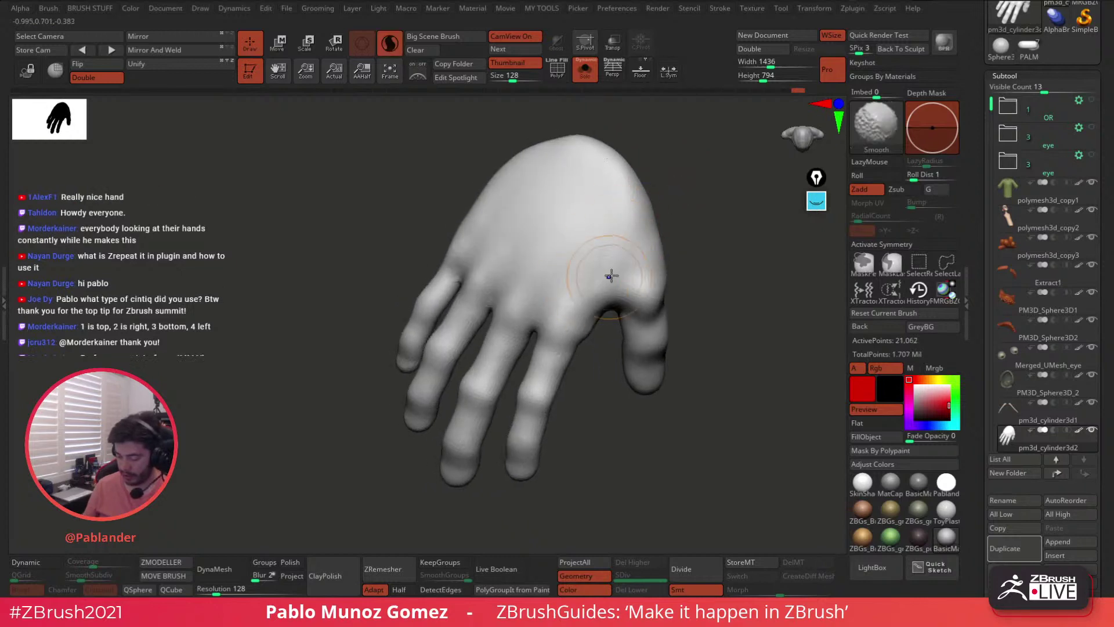
# - Smooth the base of the thumb and the web between the thumb and the index finger
pyautogui.moveTo(605, 276); pyautogui.dragTo(681, 262, button='right')
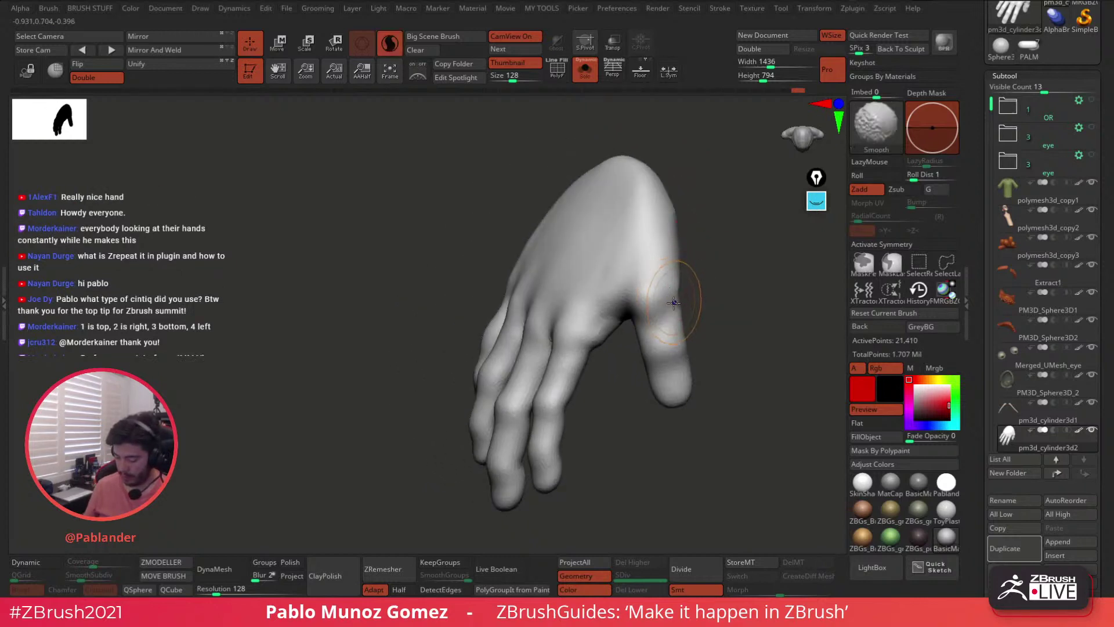
pyautogui.moveTo(695, 305)
pyautogui.mouseDown()
pyautogui.moveTo(630, 308)
pyautogui.moveTo(669, 298)
pyautogui.mouseUp()
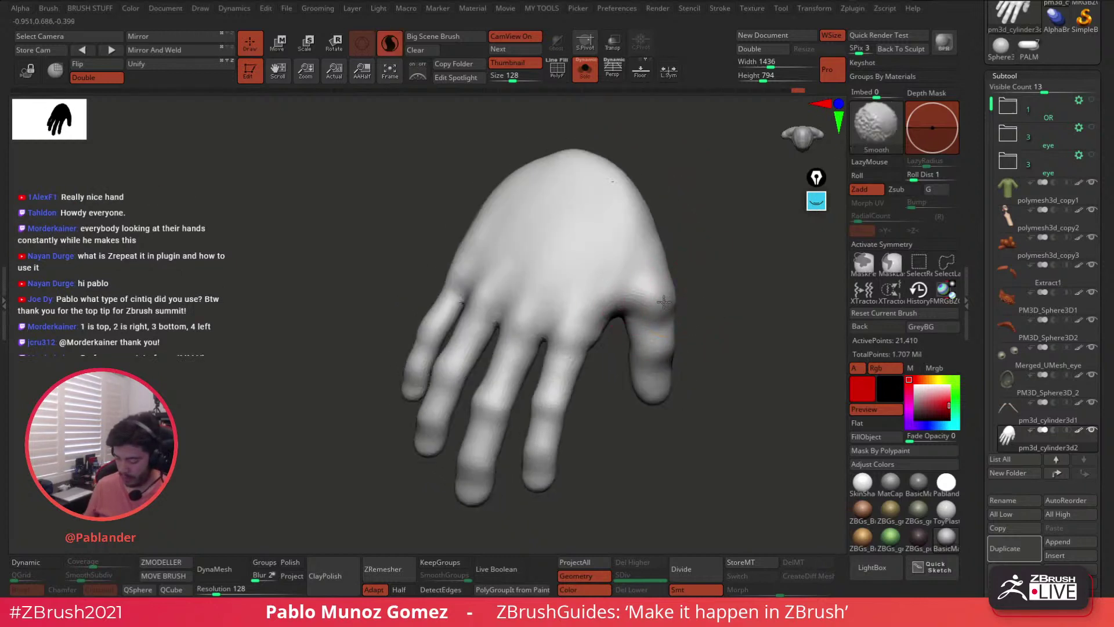
pyautogui.moveTo(737, 290)
pyautogui.mouseDown(button='right')
pyautogui.moveTo(711, 278)
pyautogui.moveTo(741, 278)
pyautogui.moveTo(604, 289)
pyautogui.mouseUp(button='right')
pyautogui.rightClick(662, 278)
pyautogui.moveTo(713, 264)
pyautogui.mouseDown(button='right')
pyautogui.moveTo(580, 266)
pyautogui.moveTo(600, 273)
pyautogui.mouseUp(button='right')
pyautogui.rightClick(622, 256)
pyautogui.keyDown('shift'); pyautogui.moveTo(599, 273); pyautogui.dragTo(573, 303); pyautogui.keyUp('shift')
pyautogui.moveTo(716, 297)
pyautogui.mouseDown(button='right')
pyautogui.moveTo(709, 273)
pyautogui.moveTo(659, 297)
pyautogui.mouseUp(button='right')
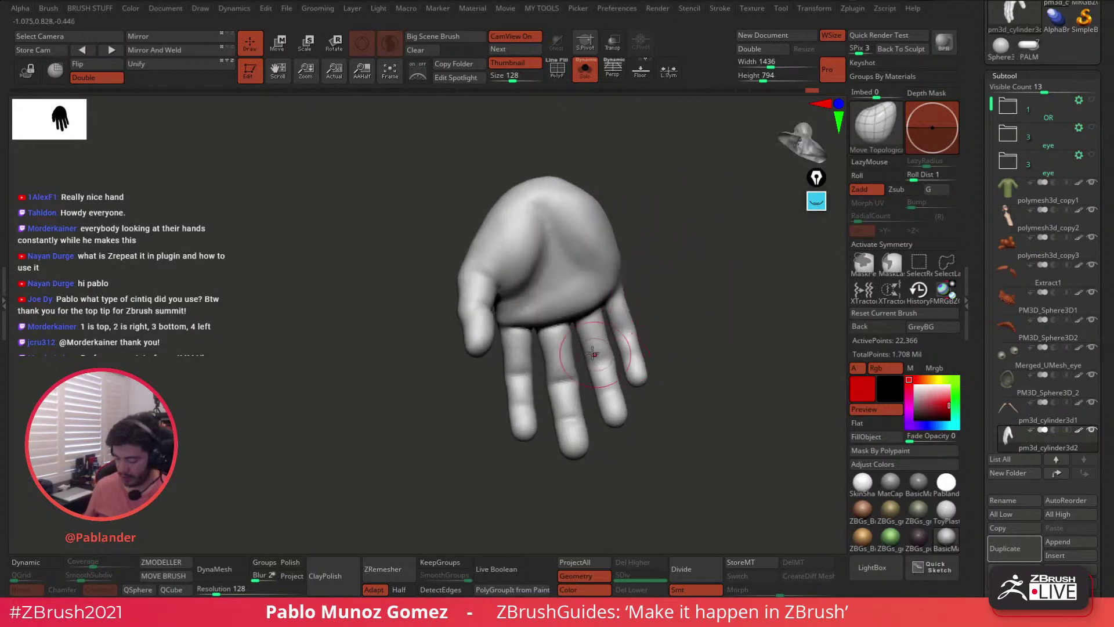
# - Reselect the Move Topological brush and adjust the finger bases and knuckles on the back of the hand
pyautogui.moveTo(674, 230); pyautogui.dragTo(555, 294, button='right')
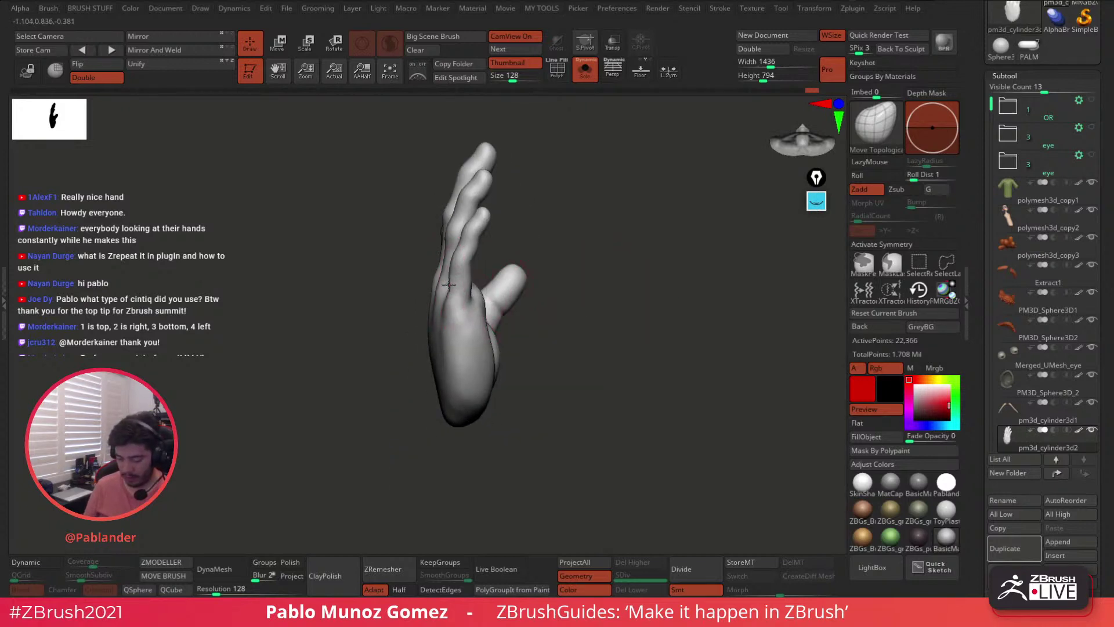
pyautogui.moveTo(529, 242); pyautogui.dragTo(517, 281, button='right')
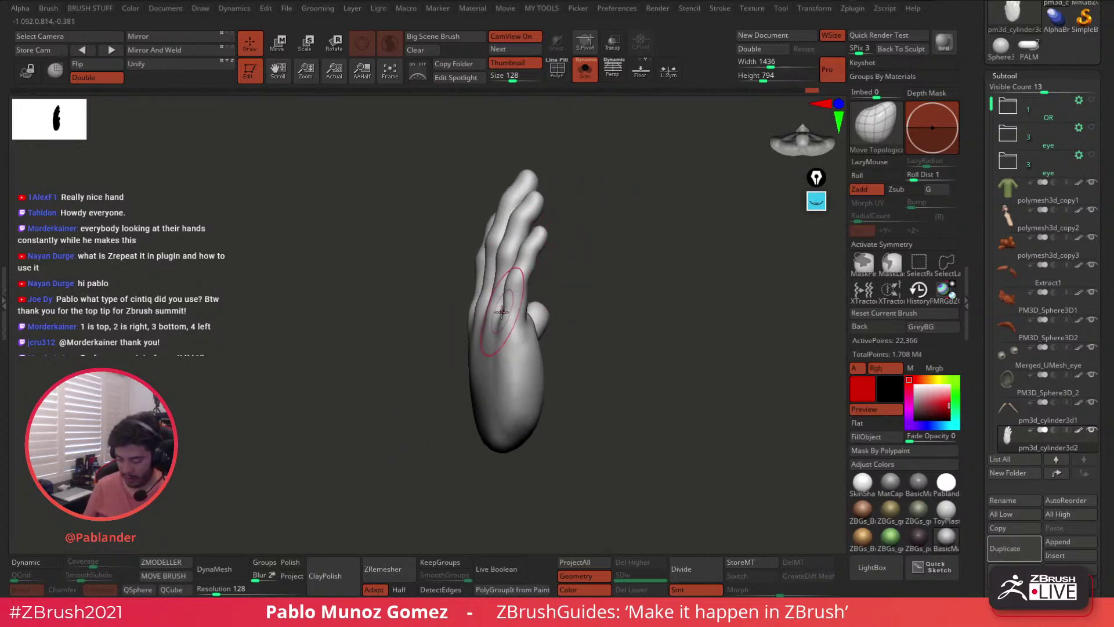
pyautogui.press('b')
pyautogui.click(521, 315)
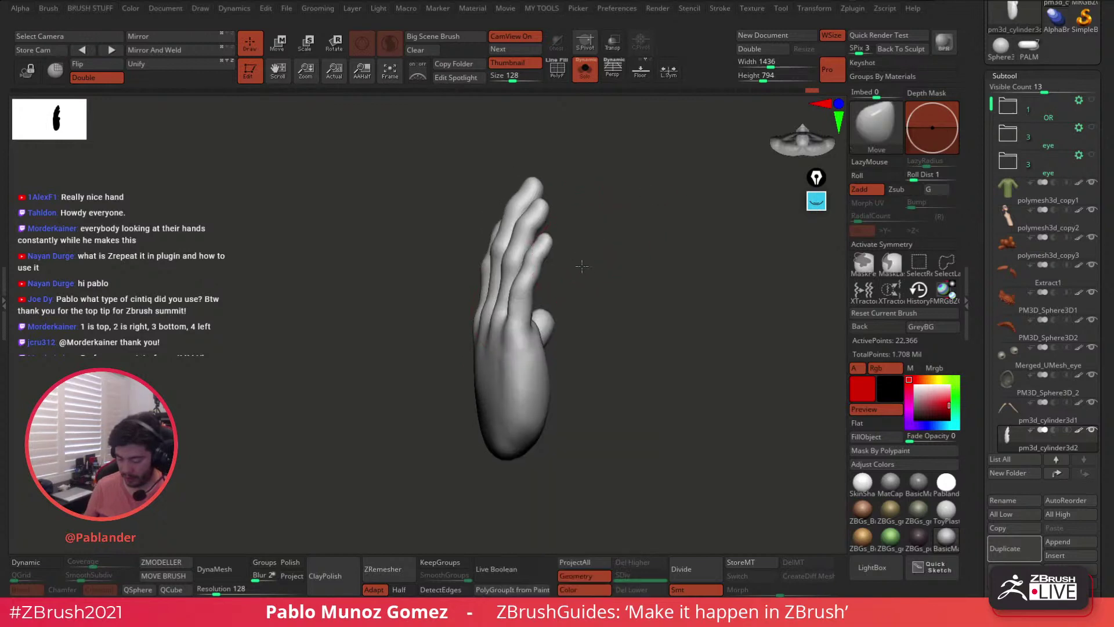
pyautogui.moveTo(579, 261); pyautogui.dragTo(600, 264, button='right')
pyautogui.press('b')
pyautogui.click(591, 322)
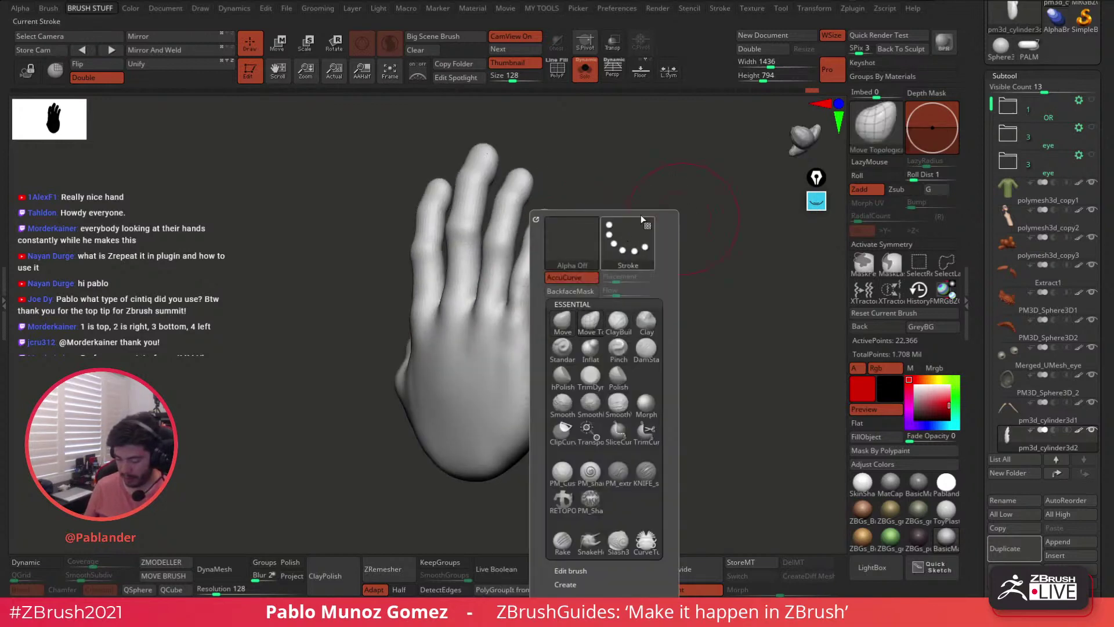
pyautogui.moveTo(661, 188)
pyautogui.mouseDown(button='right')
pyautogui.moveTo(641, 237)
pyautogui.moveTo(587, 251)
pyautogui.mouseUp(button='right')
pyautogui.press('space')
pyautogui.moveTo(483, 319); pyautogui.dragTo(403, 320)
pyautogui.moveTo(404, 319); pyautogui.dragTo(515, 249, button='right')
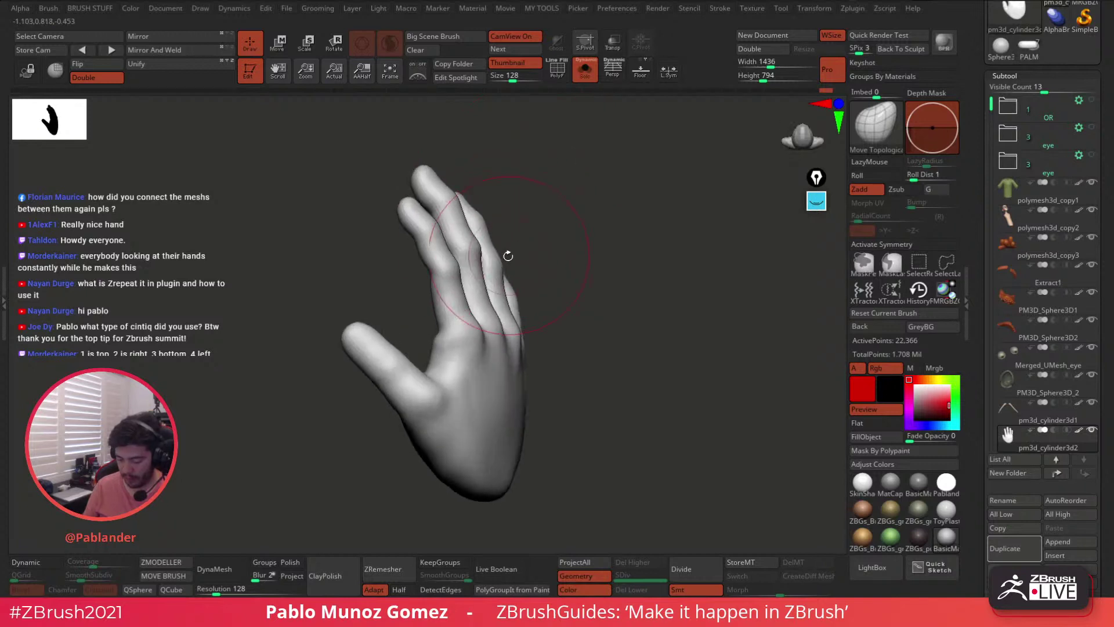
# - Resize the brush and reshape the little finger's base and the adjoining outer edge of the hand
pyautogui.moveTo(484, 282)
pyautogui.mouseDown(button='right')
pyautogui.moveTo(529, 296)
pyautogui.moveTo(610, 284)
pyautogui.mouseUp(button='right')
pyautogui.press('space')
pyautogui.click(624, 303)
pyautogui.press('space')
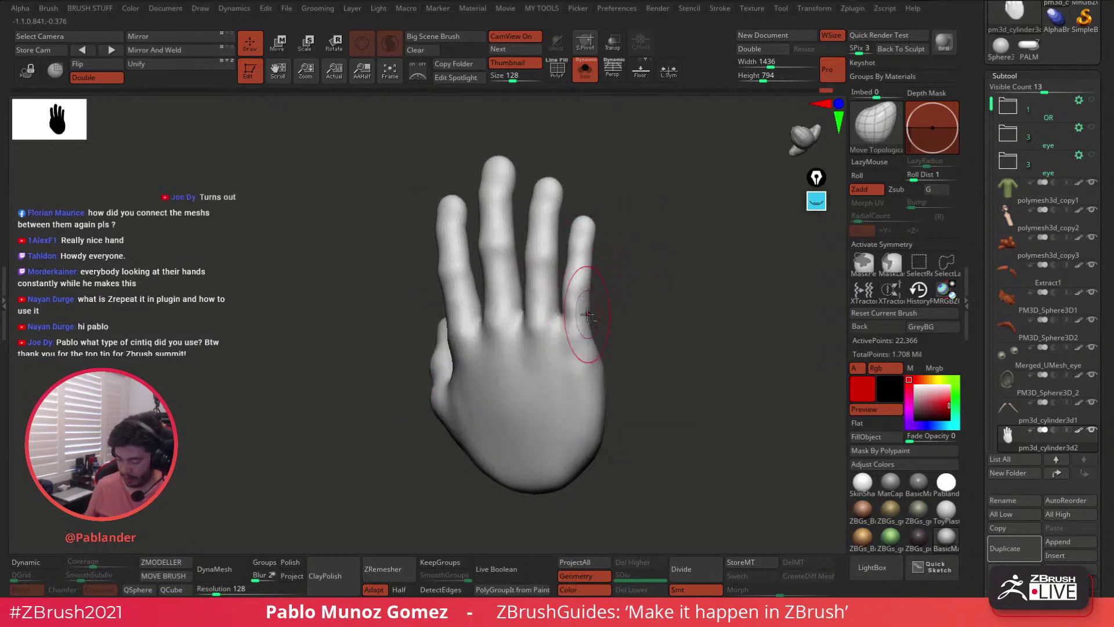
pyautogui.moveTo(602, 330); pyautogui.dragTo(597, 343, button='right')
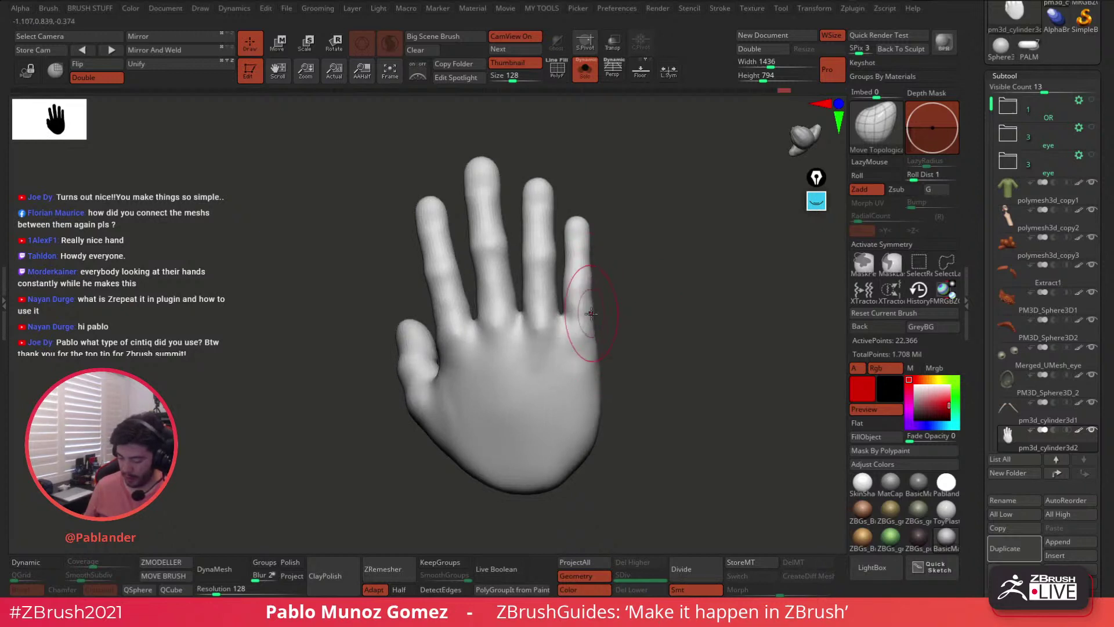
pyautogui.press('space')
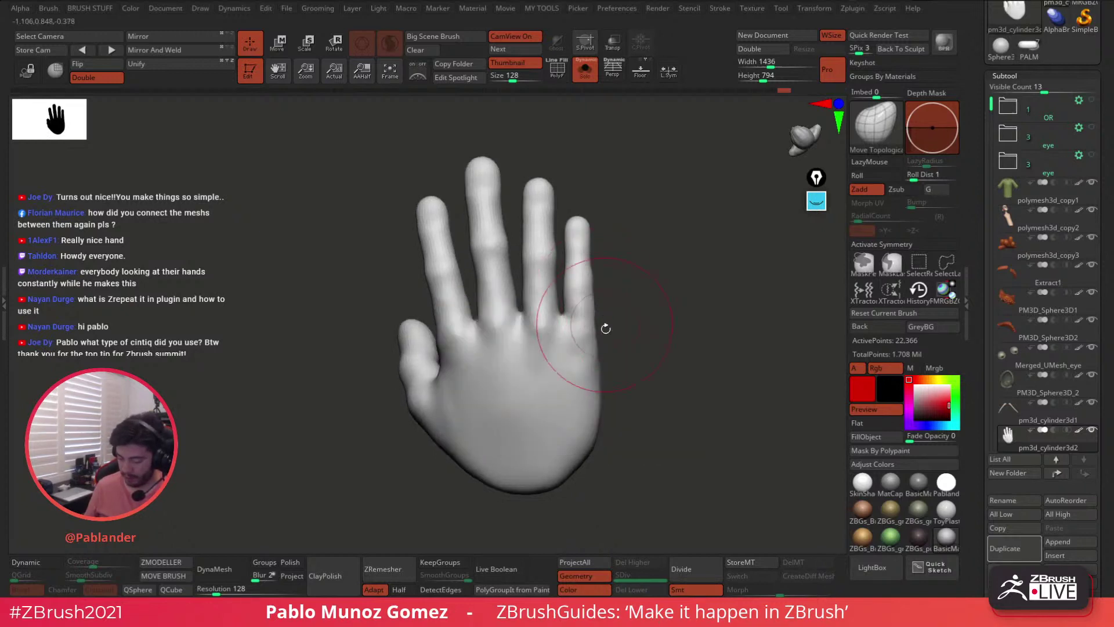
# - Refine the thumb side and the outline of the hand from several angles and turn on perspective
pyautogui.moveTo(615, 340); pyautogui.dragTo(473, 418, button='right')
pyautogui.moveTo(444, 369)
pyautogui.mouseDown(button='right')
pyautogui.moveTo(493, 377)
pyautogui.moveTo(450, 381)
pyautogui.mouseUp(button='right')
pyautogui.keyDown('shift'); pyautogui.moveTo(450, 381); pyautogui.dragTo(447, 381); pyautogui.keyUp('shift')
pyautogui.moveTo(448, 380)
pyautogui.mouseDown(button='right')
pyautogui.moveTo(467, 456)
pyautogui.moveTo(450, 391)
pyautogui.mouseUp(button='right')
pyautogui.moveTo(568, 378)
pyautogui.mouseDown(button='right')
pyautogui.moveTo(574, 291)
pyautogui.moveTo(519, 328)
pyautogui.moveTo(500, 317)
pyautogui.mouseUp(button='right')
pyautogui.moveTo(585, 264); pyautogui.dragTo(592, 429, button='right')
pyautogui.moveTo(550, 366)
pyautogui.mouseDown(button='right')
pyautogui.moveTo(502, 323)
pyautogui.moveTo(524, 323)
pyautogui.moveTo(533, 293)
pyautogui.moveTo(524, 306)
pyautogui.moveTo(632, 287)
pyautogui.mouseUp(button='right')
pyautogui.moveTo(540, 280)
pyautogui.mouseDown(button='right')
pyautogui.moveTo(609, 301)
pyautogui.moveTo(613, 228)
pyautogui.moveTo(651, 348)
pyautogui.moveTo(629, 356)
pyautogui.moveTo(646, 311)
pyautogui.moveTo(630, 293)
pyautogui.moveTo(552, 256)
pyautogui.moveTo(555, 197)
pyautogui.moveTo(543, 291)
pyautogui.mouseUp(button='right')
pyautogui.click(614, 79)
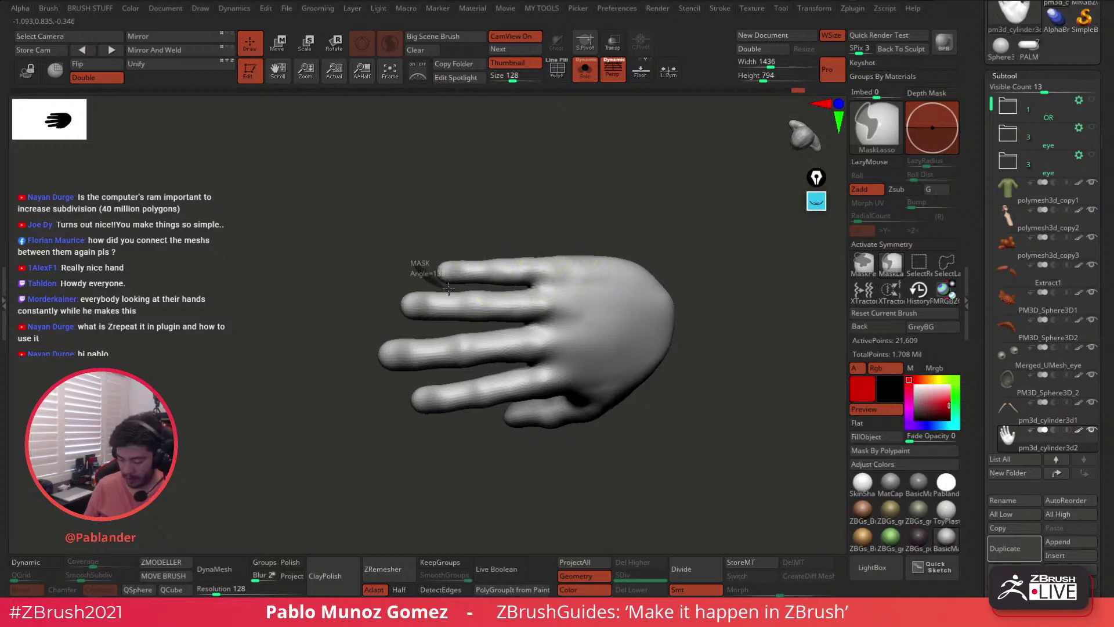
# - Lasso-mask the little finger and invert the mask so only that finger stays editable
pyautogui.keyDown('ctrl'); pyautogui.moveTo(484, 219); pyautogui.dragTo(420, 273); pyautogui.keyUp('ctrl')
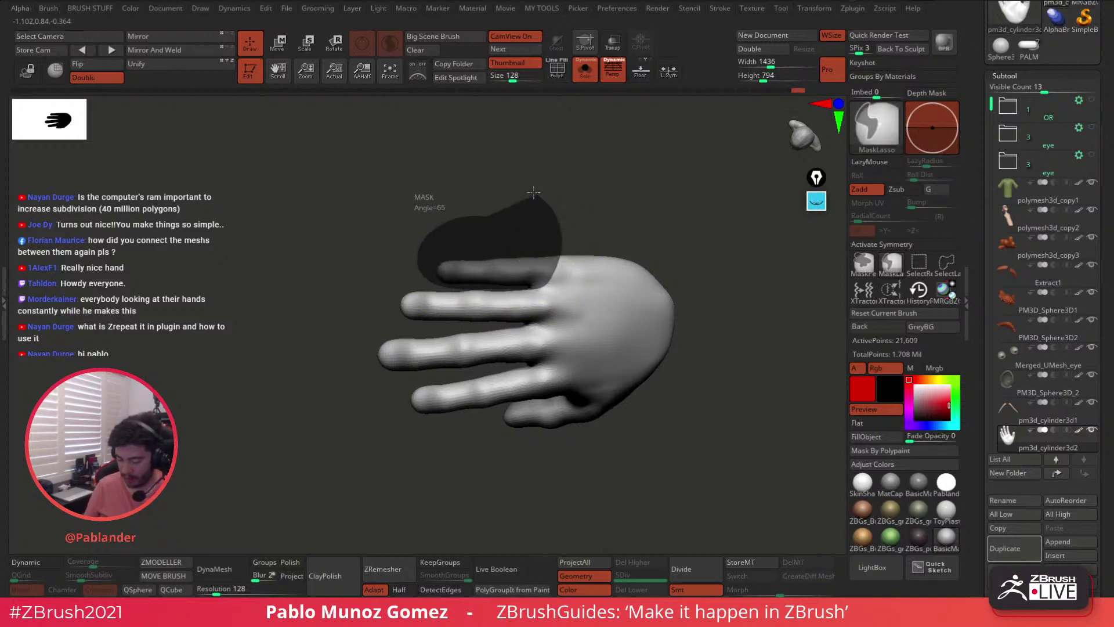
pyautogui.keyDown('ctrl'); pyautogui.moveTo(544, 199); pyautogui.dragTo(548, 204); pyautogui.keyUp('ctrl')
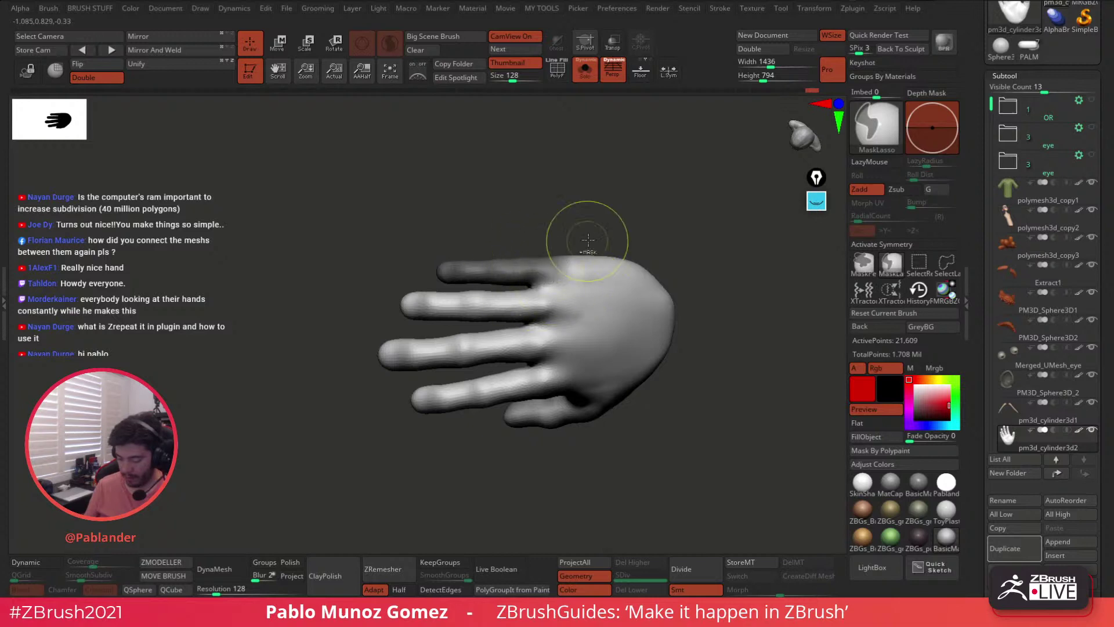
pyautogui.hotkey('ctrl', 'i')
# - Reposition the little finger with the transform gizmo, return to Draw mode and clear the mask
pyautogui.press('w')
pyautogui.moveTo(599, 246)
pyautogui.mouseDown()
pyautogui.moveTo(571, 232)
pyautogui.moveTo(595, 239)
pyautogui.mouseUp()
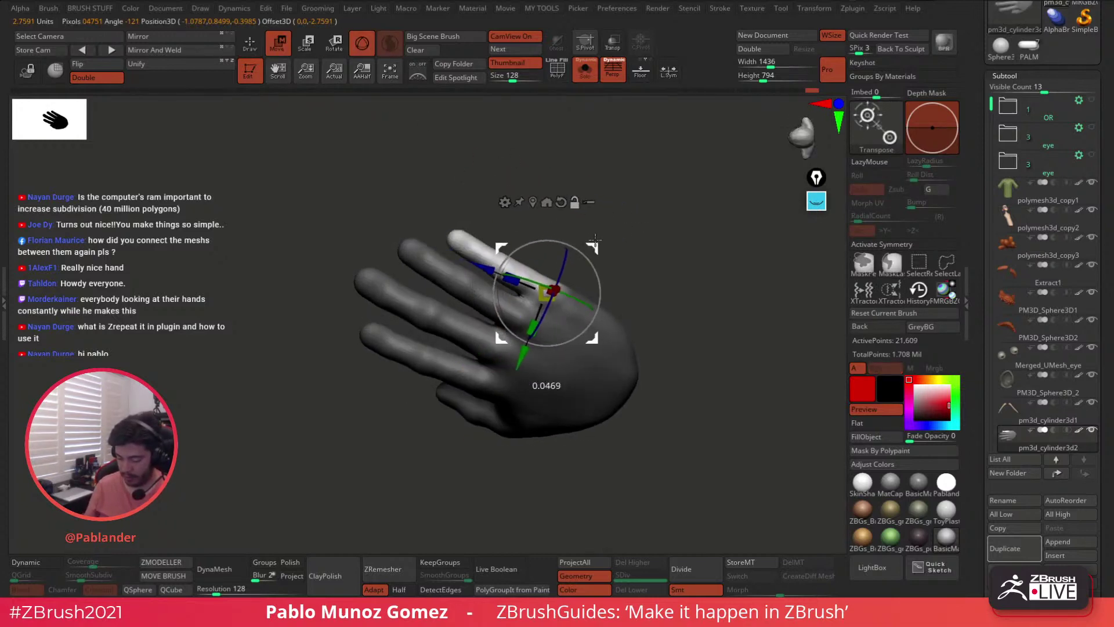
pyautogui.moveTo(615, 275); pyautogui.dragTo(651, 260)
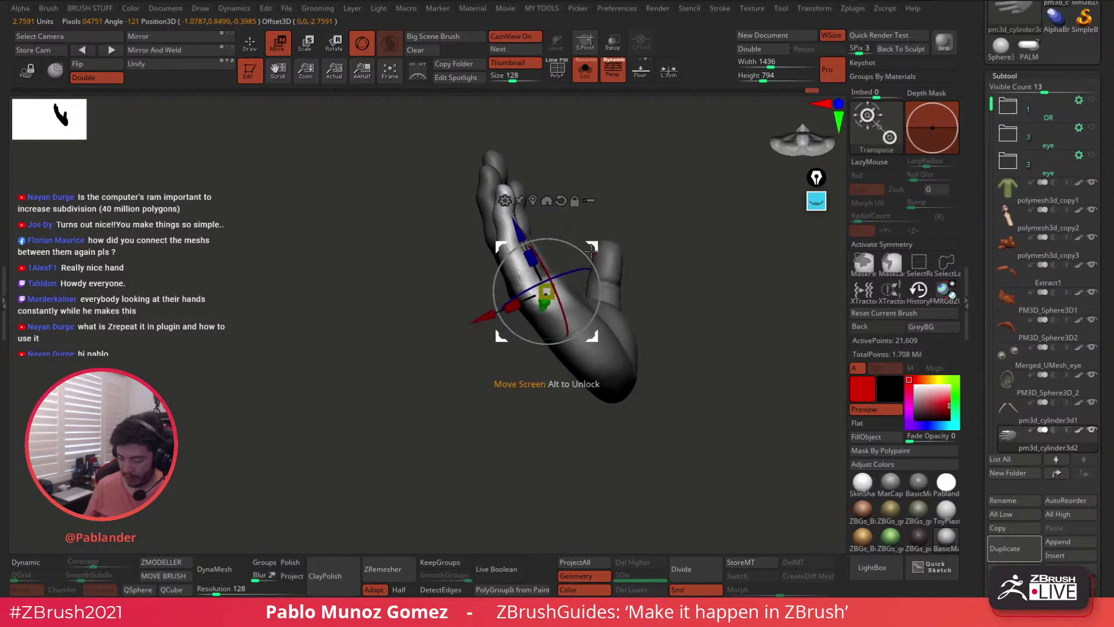
pyautogui.moveTo(591, 248)
pyautogui.mouseDown()
pyautogui.moveTo(561, 274)
pyautogui.moveTo(604, 250)
pyautogui.moveTo(561, 248)
pyautogui.moveTo(558, 277)
pyautogui.moveTo(543, 275)
pyautogui.mouseUp()
pyautogui.click(250, 44)
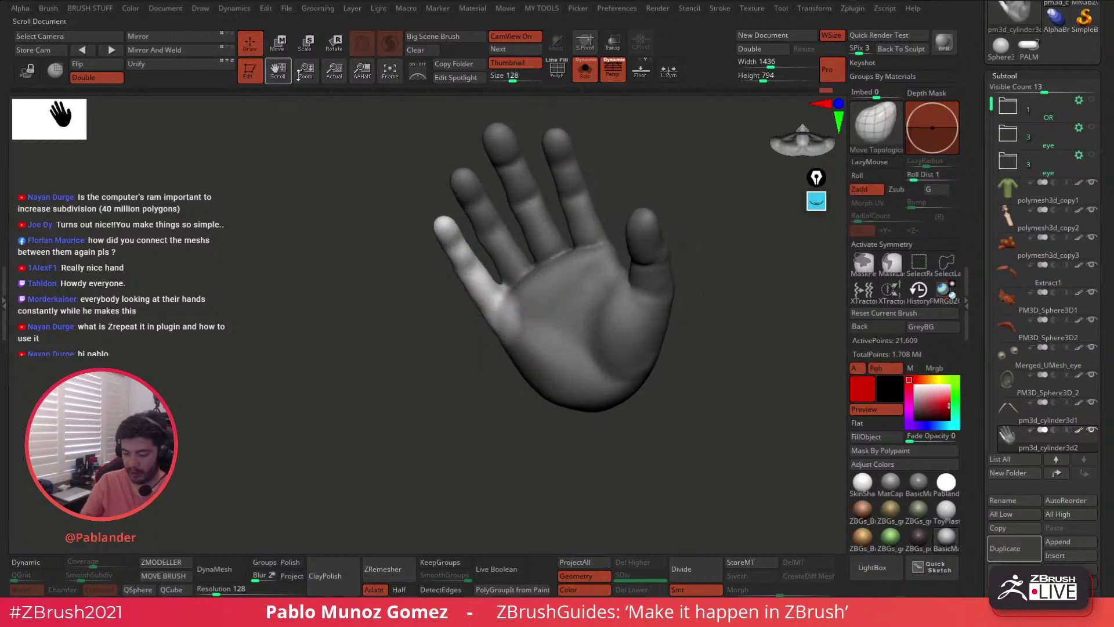
pyautogui.keyDown('ctrl'); pyautogui.moveTo(447, 406); pyautogui.dragTo(463, 422); pyautogui.keyUp('ctrl')
# - Smooth the transition from the little finger into the palm and reshape the outer side of the hand
pyautogui.moveTo(529, 367); pyautogui.dragTo(547, 319, button='right')
pyautogui.press('space')
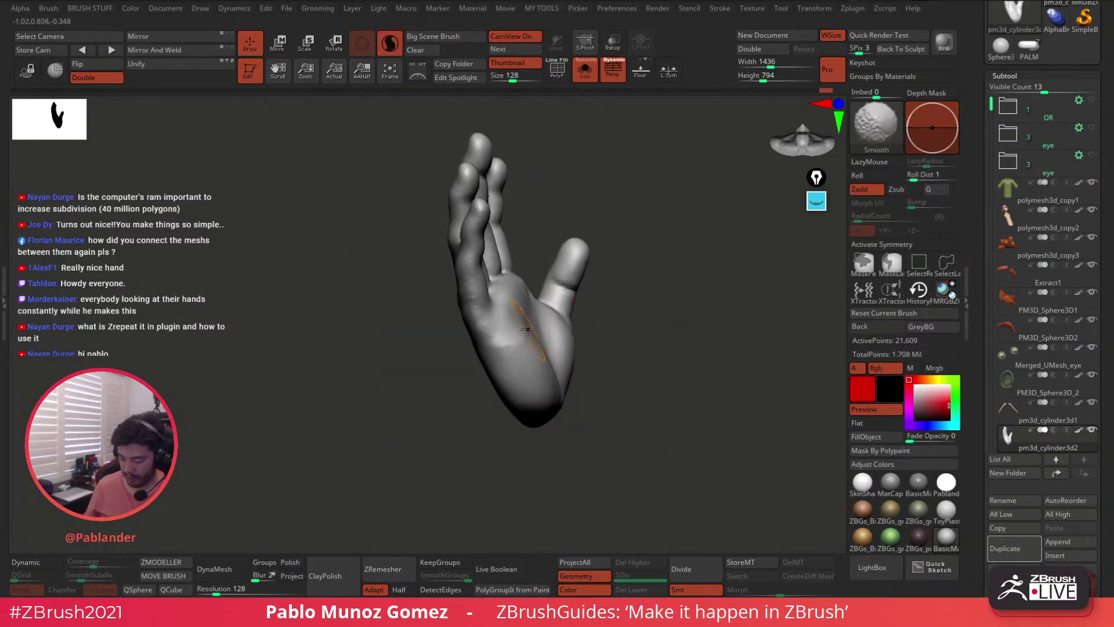
pyautogui.moveTo(507, 349); pyautogui.dragTo(504, 316, button='right')
pyautogui.press('space')
pyautogui.moveTo(590, 407); pyautogui.dragTo(579, 365, button='right')
pyautogui.press('space')
pyautogui.moveTo(569, 371); pyautogui.dragTo(583, 370)
pyautogui.moveTo(586, 372)
pyautogui.keyDown('ctrl'); pyautogui.mouseDown(button='right')
pyautogui.moveTo(619, 343)
pyautogui.moveTo(605, 334)
pyautogui.moveTo(586, 350)
pyautogui.mouseUp(button='right'); pyautogui.keyUp('ctrl')
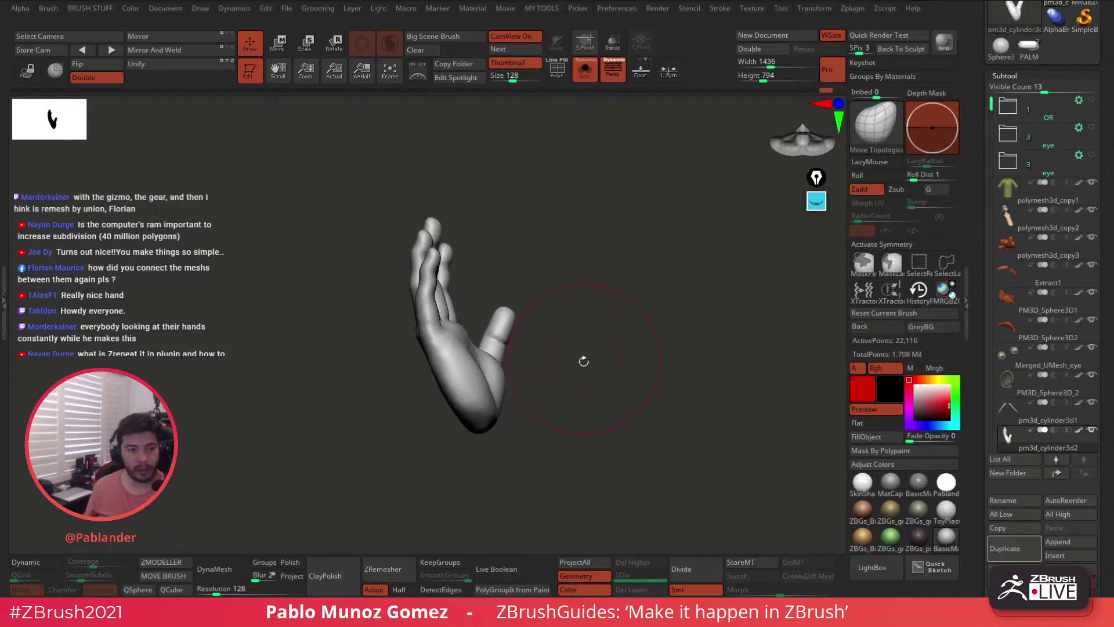
# - Reshape the wrist end and the heel of the palm with the Move Topological brush
pyautogui.moveTo(509, 405); pyautogui.dragTo(528, 351, button='right')
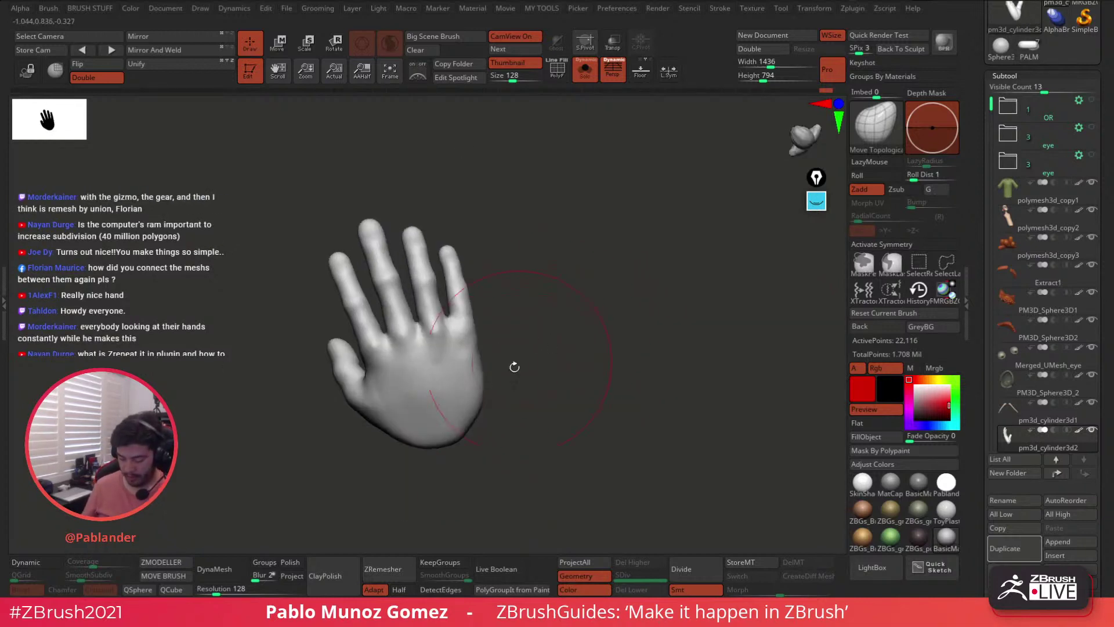
pyautogui.keyDown('alt'); pyautogui.moveTo(505, 408); pyautogui.dragTo(576, 369, button='right'); pyautogui.keyUp('alt')
pyautogui.moveTo(443, 403)
pyautogui.mouseDown(button='right')
pyautogui.moveTo(475, 410)
pyautogui.moveTo(423, 410)
pyautogui.moveTo(456, 422)
pyautogui.mouseUp(button='right')
pyautogui.rightClick(423, 410)
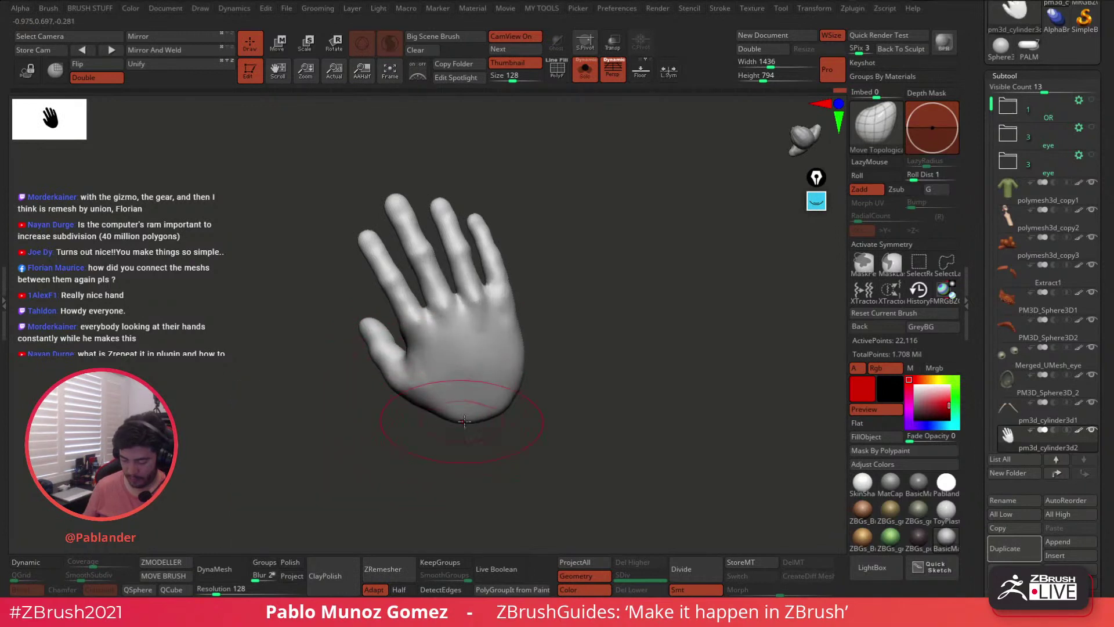
pyautogui.moveTo(544, 370)
pyautogui.mouseDown(button='right')
pyautogui.moveTo(499, 441)
pyautogui.moveTo(435, 422)
pyautogui.mouseUp(button='right')
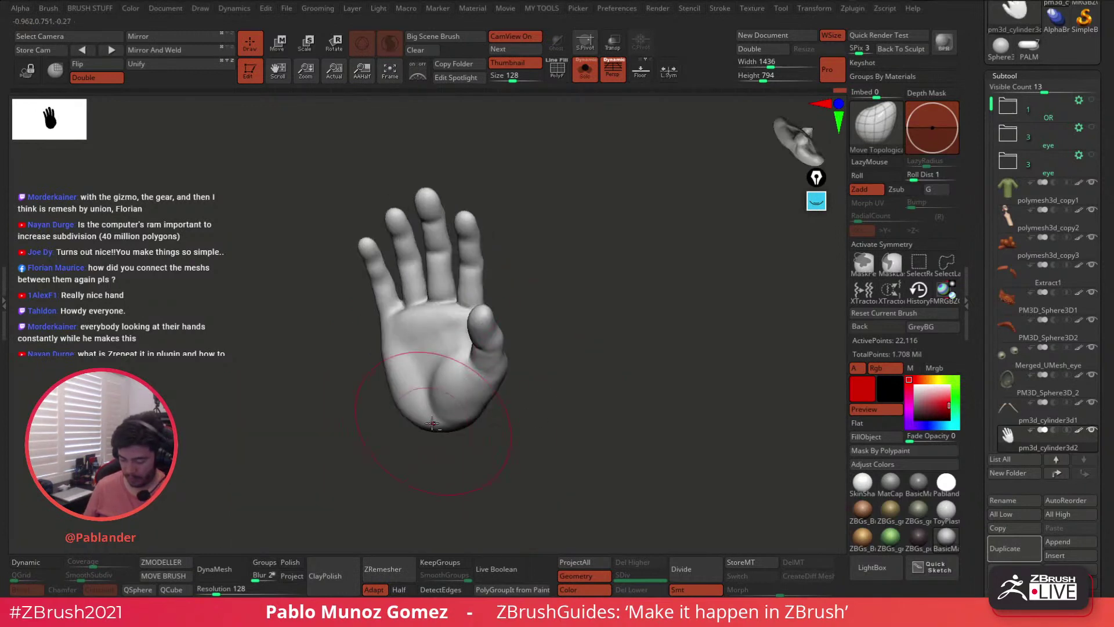
pyautogui.moveTo(519, 364); pyautogui.dragTo(390, 383, button='right')
pyautogui.rightClick(391, 383)
pyautogui.moveTo(453, 325); pyautogui.dragTo(479, 314, button='right')
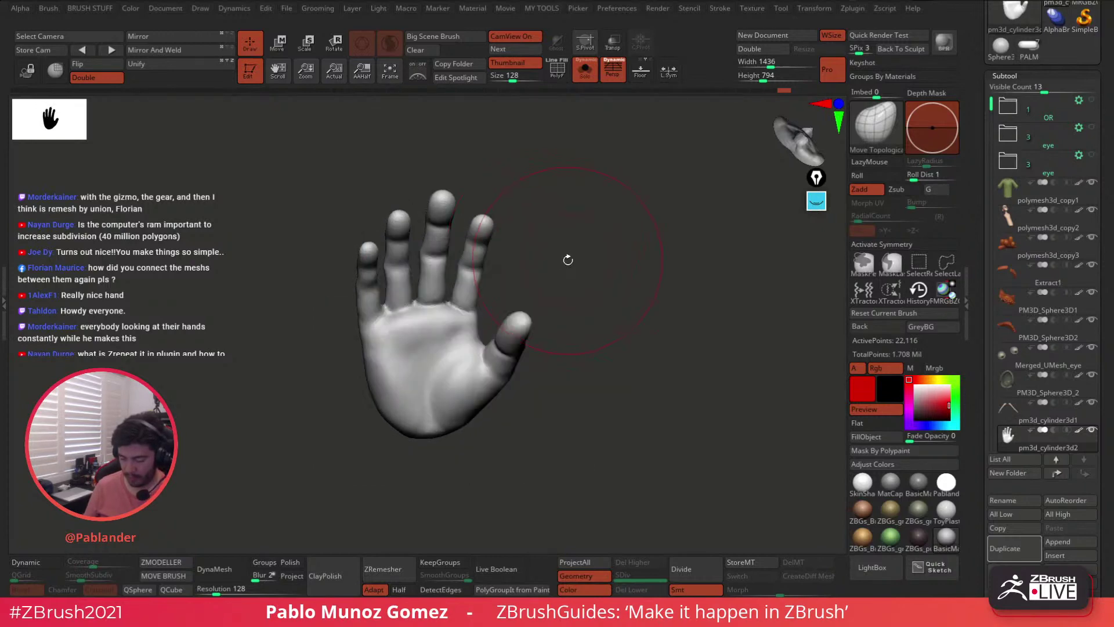
# - Adjust and smooth the palm contour and the finger bases on the palm side
pyautogui.moveTo(567, 255); pyautogui.dragTo(465, 282, button='right')
pyautogui.moveTo(420, 315); pyautogui.dragTo(518, 231, button='right')
pyautogui.moveTo(397, 315)
pyautogui.mouseDown(button='right')
pyautogui.moveTo(519, 348)
pyautogui.moveTo(637, 256)
pyautogui.moveTo(659, 259)
pyautogui.moveTo(597, 218)
pyautogui.moveTo(611, 208)
pyautogui.mouseUp(button='right')
pyautogui.press('space')
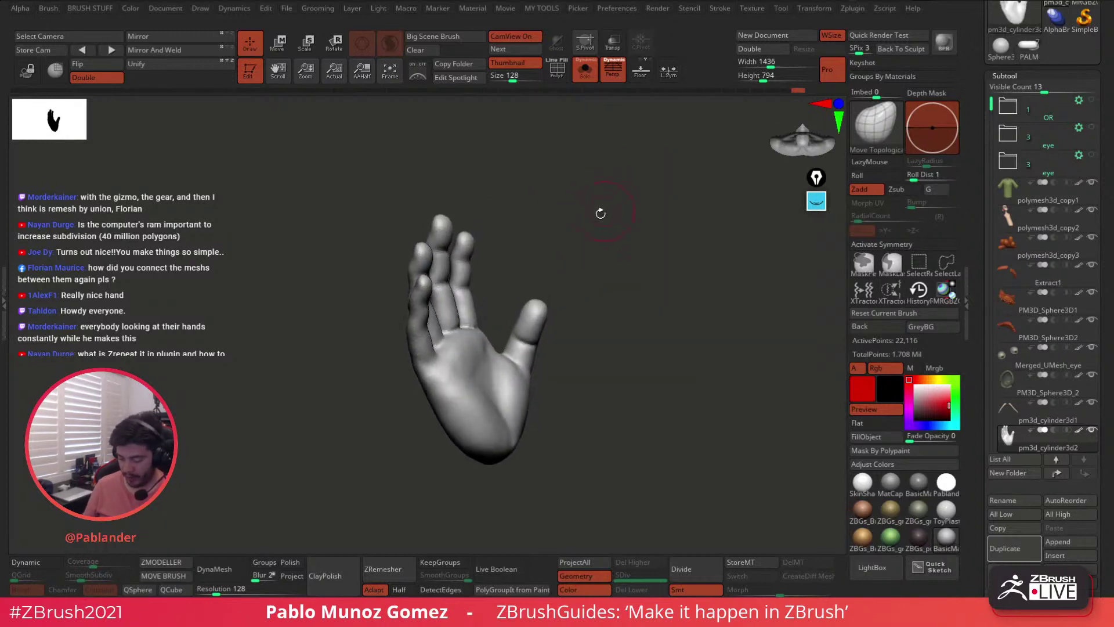
pyautogui.moveTo(557, 238)
pyautogui.mouseDown(button='right')
pyautogui.moveTo(470, 322)
pyautogui.moveTo(641, 226)
pyautogui.moveTo(612, 302)
pyautogui.moveTo(530, 340)
pyautogui.moveTo(494, 325)
pyautogui.moveTo(557, 276)
pyautogui.mouseUp(button='right')
pyautogui.press('shift')
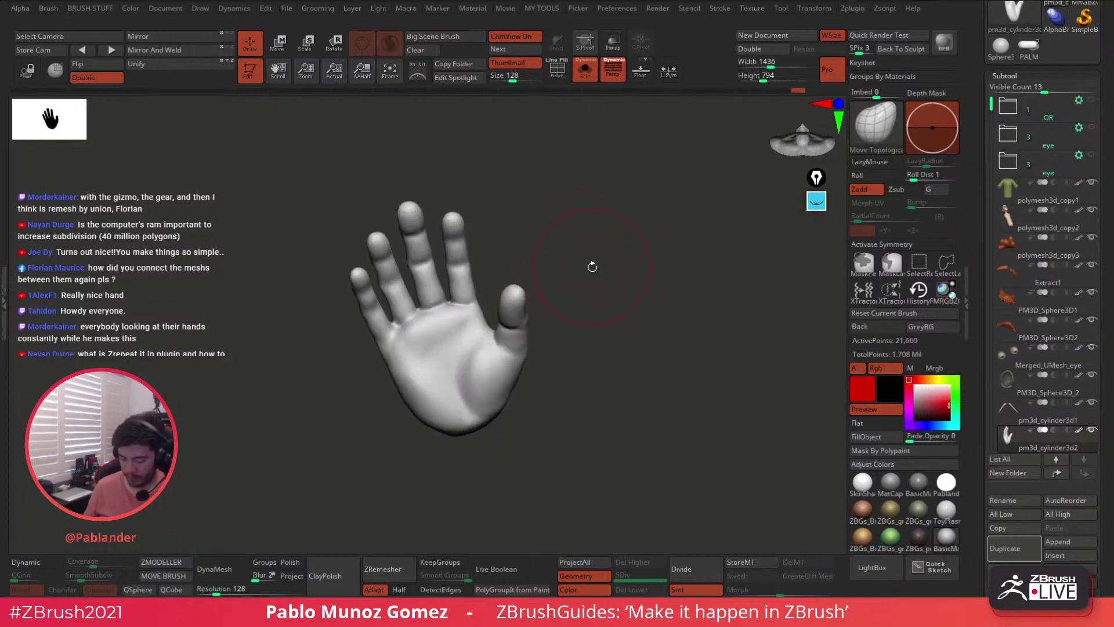
pyautogui.moveTo(401, 330); pyautogui.dragTo(477, 296)
pyautogui.moveTo(388, 295)
pyautogui.keyDown('alt'); pyautogui.mouseDown(button='right')
pyautogui.moveTo(482, 294)
pyautogui.moveTo(462, 302)
pyautogui.moveTo(537, 281)
pyautogui.moveTo(487, 312)
pyautogui.moveTo(478, 293)
pyautogui.moveTo(458, 306)
pyautogui.moveTo(448, 296)
pyautogui.moveTo(452, 332)
pyautogui.mouseUp(button='right'); pyautogui.keyUp('alt')
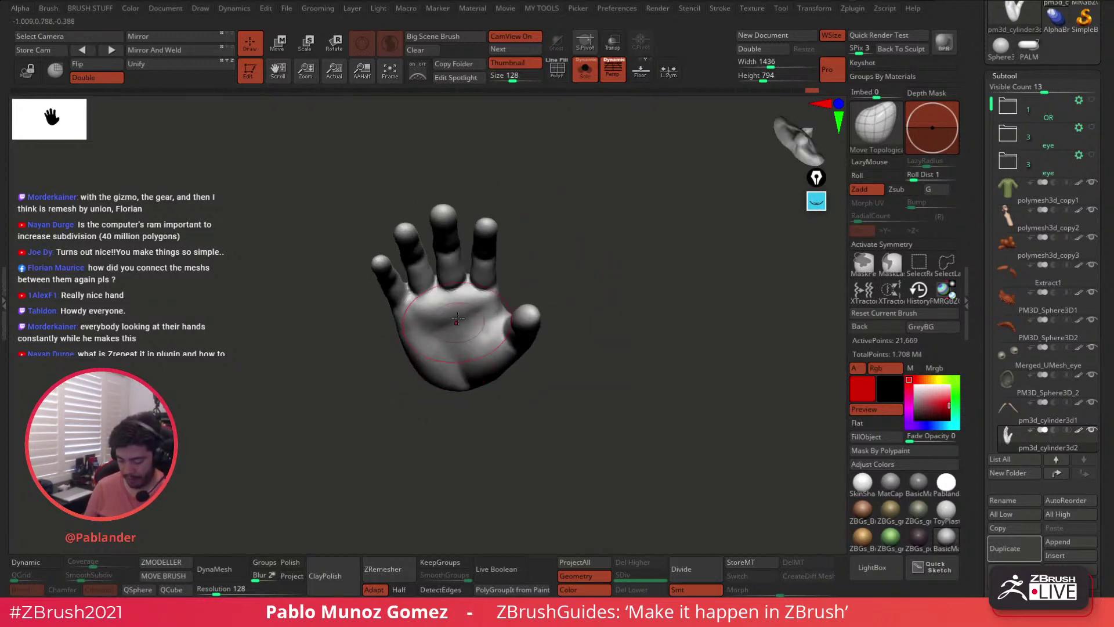
# - Select the Clay brush, set its size and build up the palm pad just below the fingers
pyautogui.press('b')
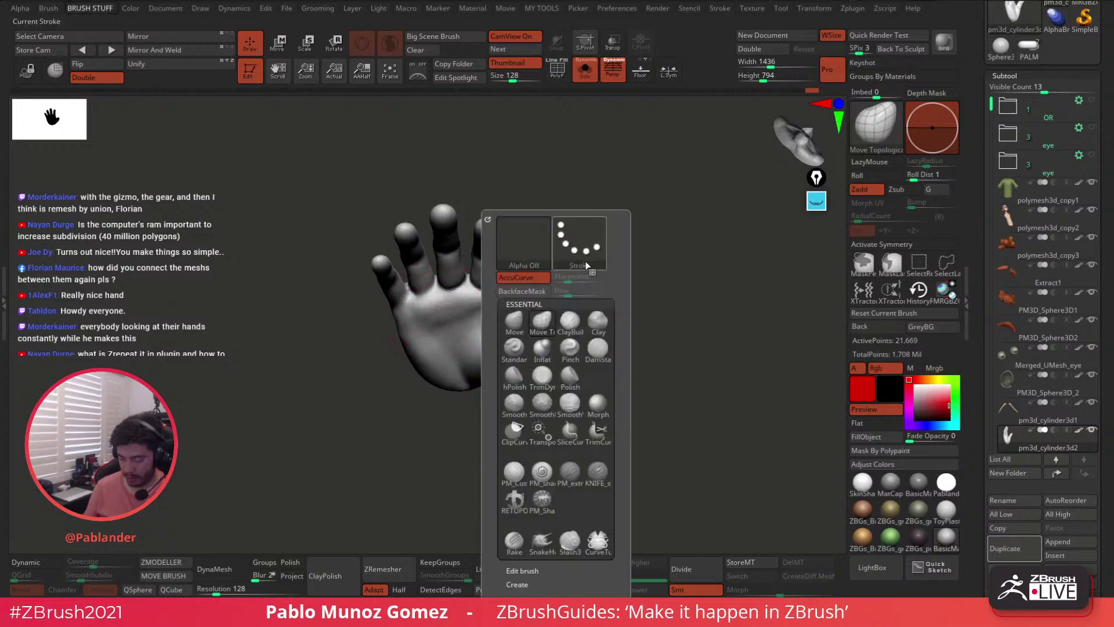
pyautogui.click(598, 324)
pyautogui.keyDown('ctrl'); pyautogui.moveTo(634, 212); pyautogui.dragTo(633, 235, button='right'); pyautogui.keyUp('ctrl')
pyautogui.press('space')
pyautogui.moveTo(632, 236); pyautogui.dragTo(625, 236)
pyautogui.moveTo(438, 308)
pyautogui.mouseDown()
pyautogui.moveTo(410, 308)
pyautogui.moveTo(461, 311)
pyautogui.mouseUp()
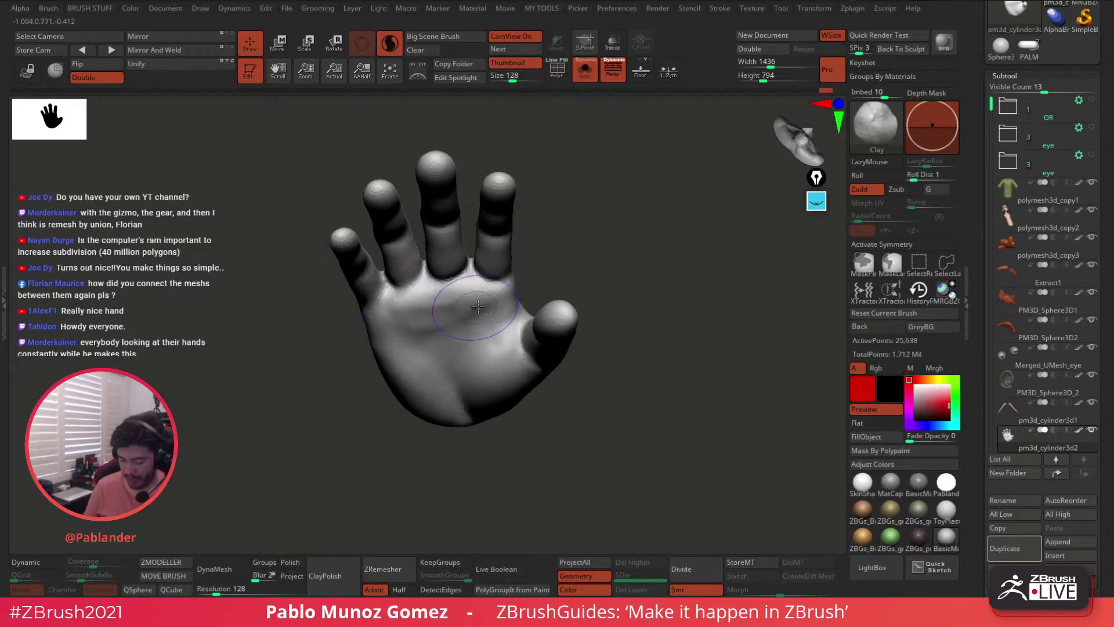
# - Carve the hollow in the centre of the palm with Clay and smooth the pad below the index finger
pyautogui.moveTo(563, 273); pyautogui.dragTo(572, 234)
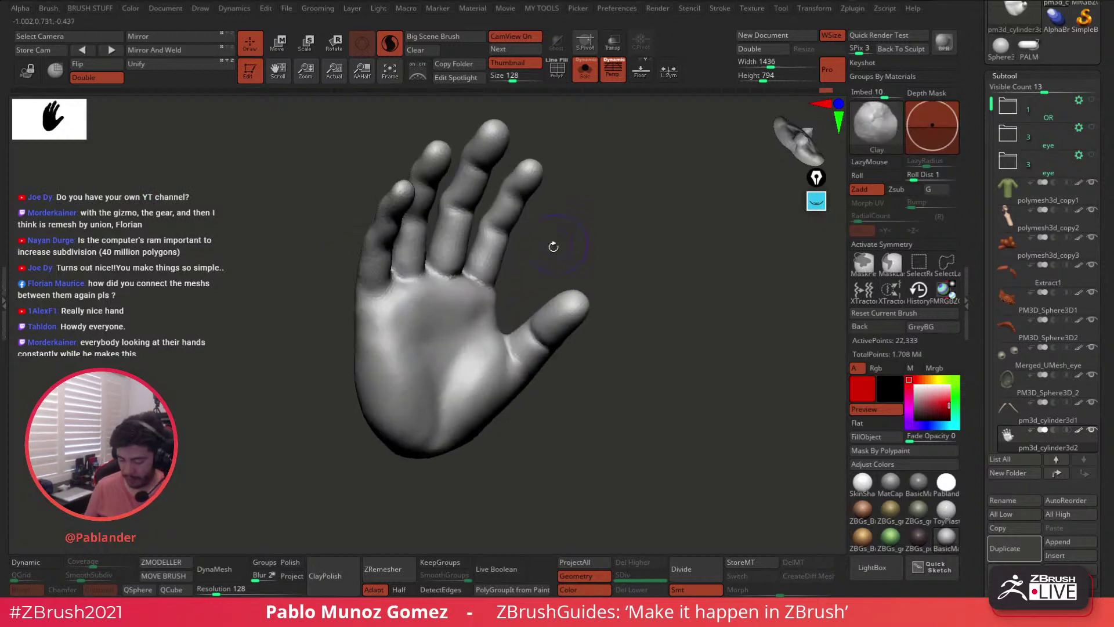
pyautogui.keyDown('alt'); pyautogui.moveTo(432, 350); pyautogui.dragTo(425, 331); pyautogui.keyUp('alt')
pyautogui.keyDown('shift'); pyautogui.moveTo(491, 288); pyautogui.dragTo(477, 304); pyautogui.keyUp('shift')
pyautogui.moveTo(551, 250)
pyautogui.mouseDown()
pyautogui.moveTo(612, 242)
pyautogui.moveTo(618, 282)
pyautogui.moveTo(574, 296)
pyautogui.mouseUp()
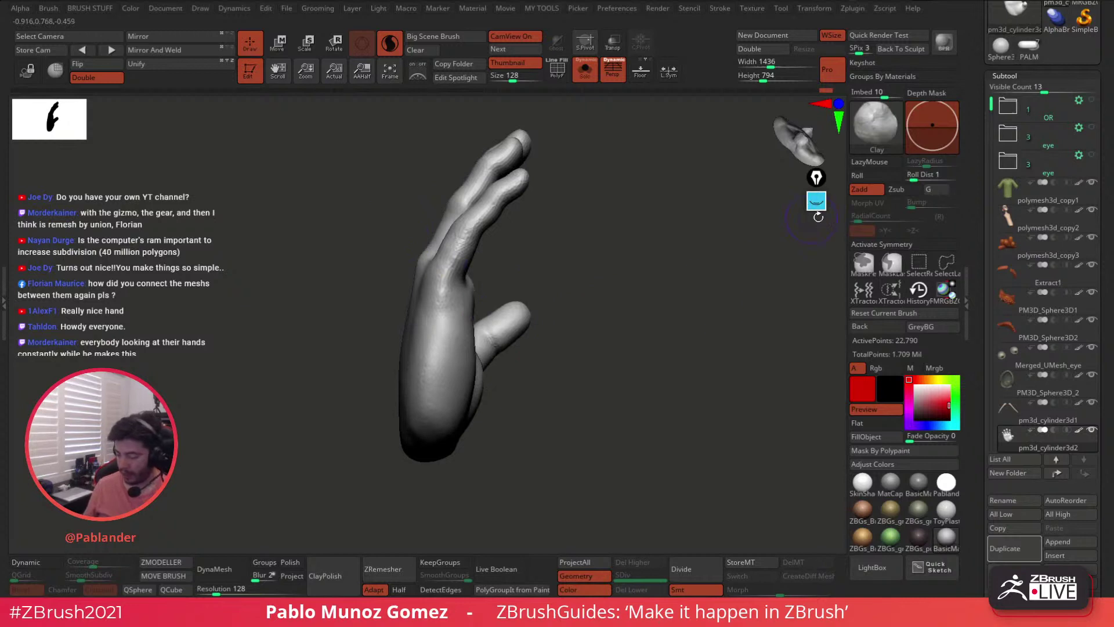
# - Mark the finger joints in the side view with three yellow annotation lines, clearing the first trial stroke
pyautogui.click(816, 201)
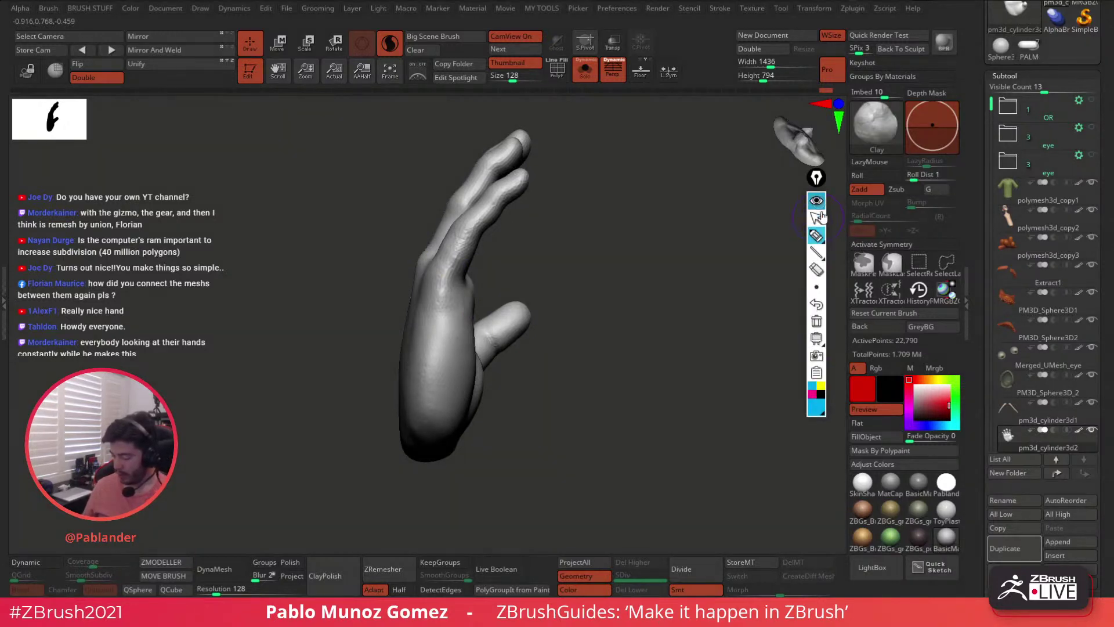
pyautogui.click(821, 385)
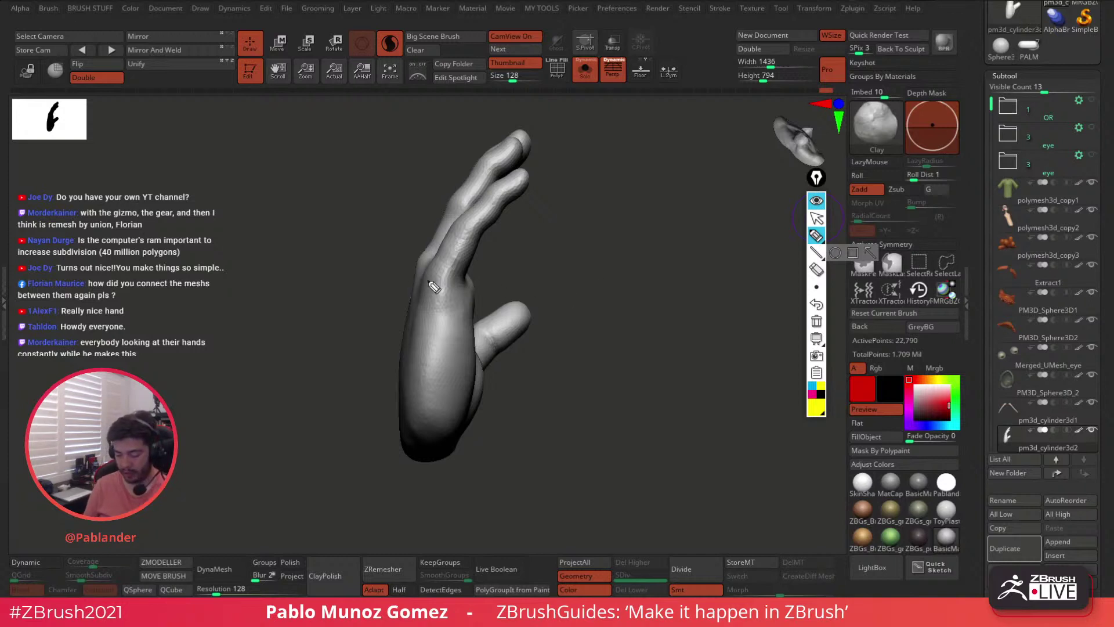
pyautogui.moveTo(417, 262); pyautogui.dragTo(531, 240)
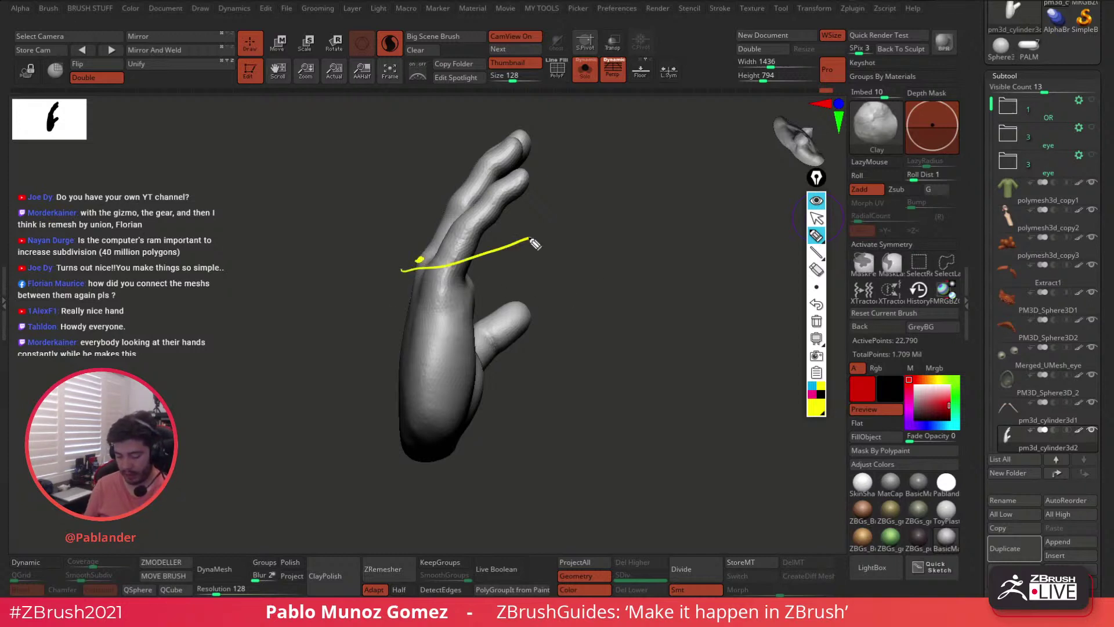
pyautogui.click(816, 321)
pyautogui.moveTo(477, 135); pyautogui.dragTo(524, 228)
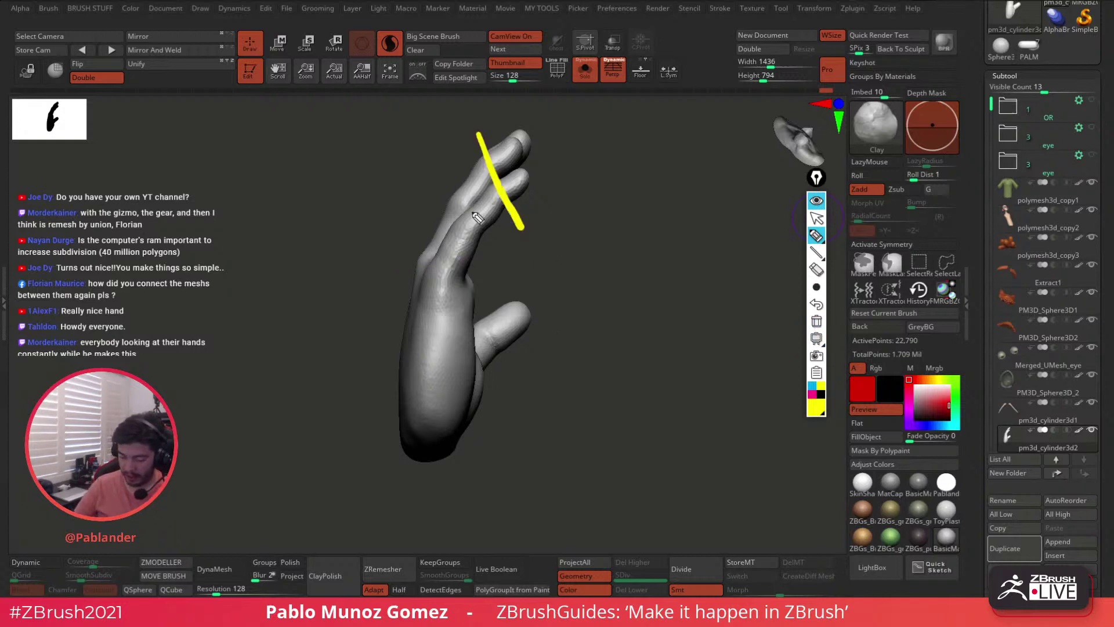
pyautogui.moveTo(425, 182); pyautogui.dragTo(506, 247)
pyautogui.moveTo(373, 272); pyautogui.dragTo(502, 253)
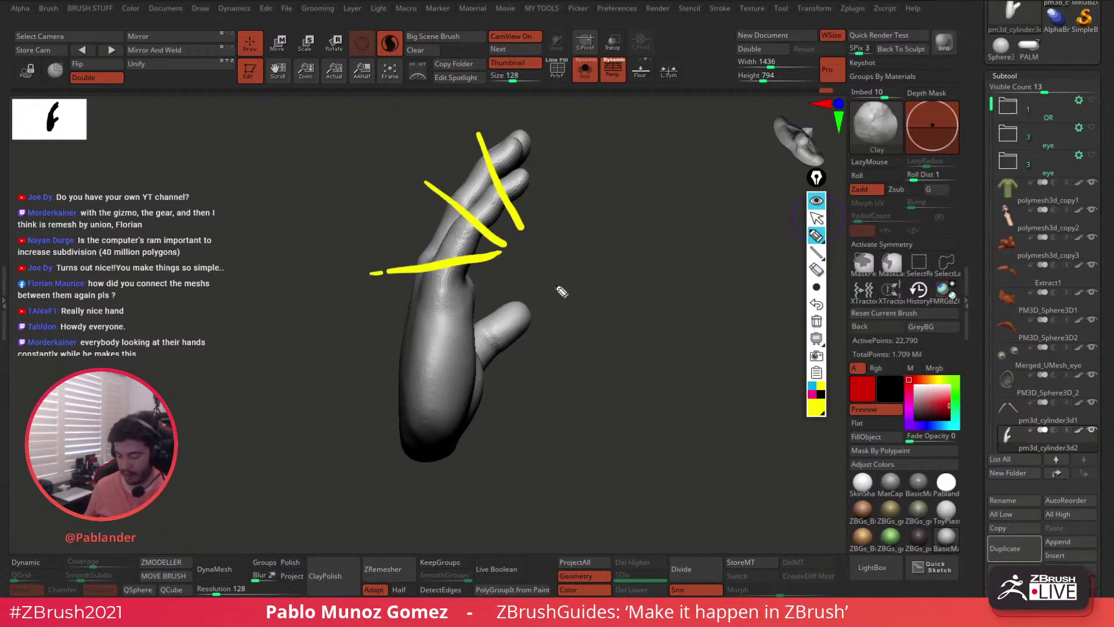
# - Clear the yellow annotation lines and refine the fingers and palm with the Clay brush
pyautogui.click(816, 318)
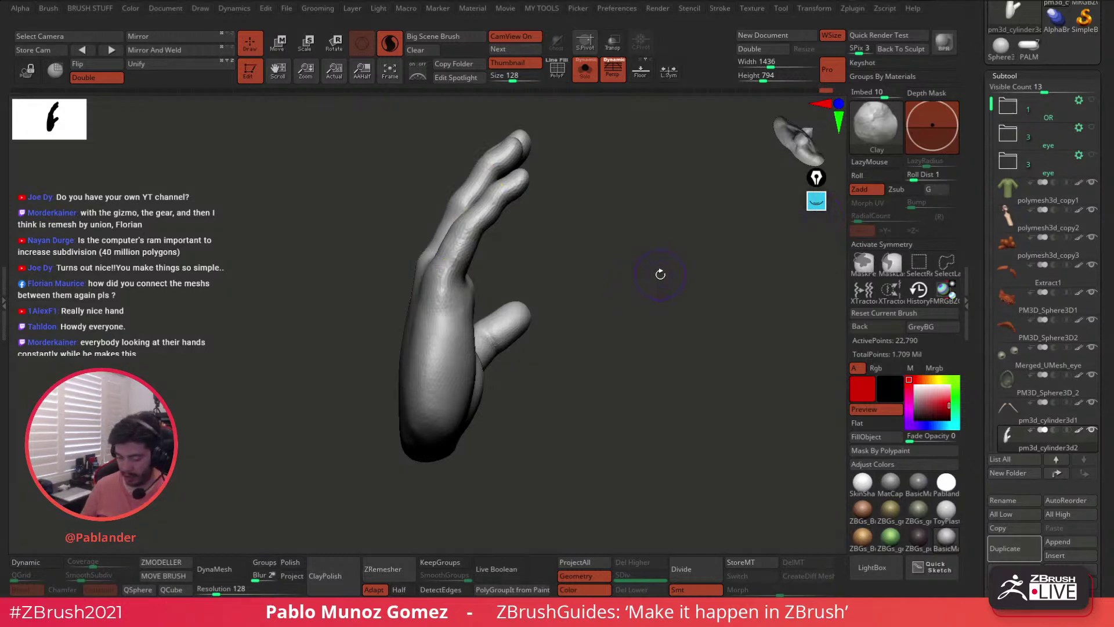
pyautogui.moveTo(660, 273); pyautogui.dragTo(545, 261)
pyautogui.press('space')
pyautogui.moveTo(585, 303); pyautogui.dragTo(597, 303)
pyautogui.moveTo(574, 255)
pyautogui.mouseDown()
pyautogui.moveTo(554, 252)
pyautogui.moveTo(630, 246)
pyautogui.mouseUp()
pyautogui.keyDown('ctrl'); pyautogui.moveTo(508, 267); pyautogui.dragTo(611, 245); pyautogui.keyUp('ctrl')
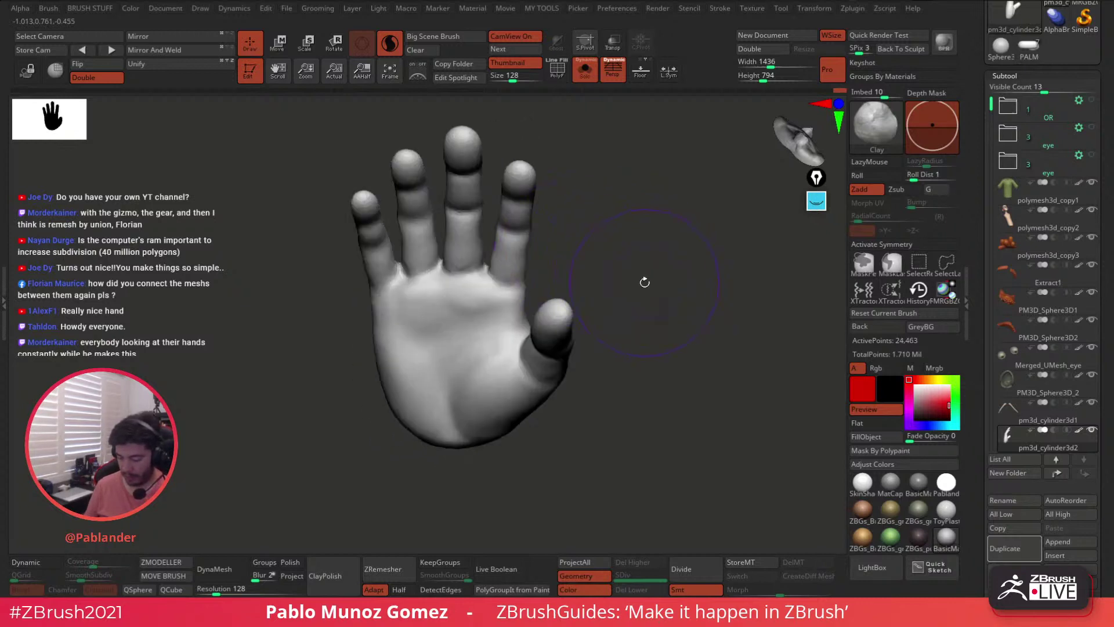
# - Select the Move Topological brush and adjust the shape of the fingers from the back of the hand
pyautogui.press('b')
pyautogui.click(700, 323)
pyautogui.moveTo(627, 234)
pyautogui.mouseDown()
pyautogui.moveTo(551, 311)
pyautogui.moveTo(506, 290)
pyautogui.mouseUp()
pyautogui.moveTo(567, 244)
pyautogui.mouseDown()
pyautogui.moveTo(663, 234)
pyautogui.moveTo(646, 241)
pyautogui.mouseUp()
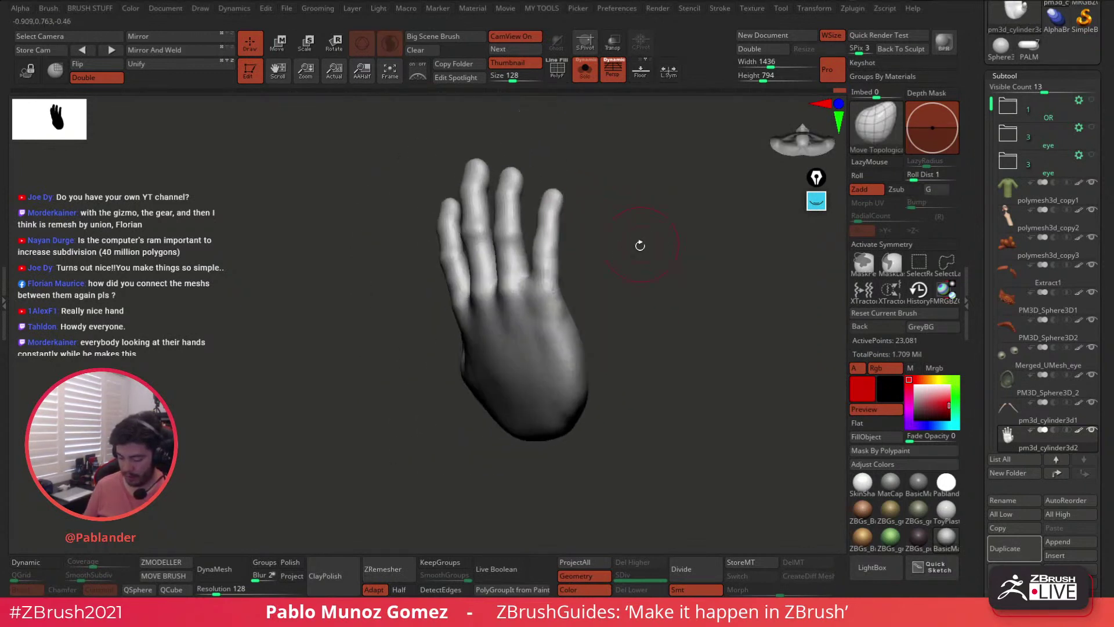
pyautogui.moveTo(571, 273); pyautogui.dragTo(590, 259)
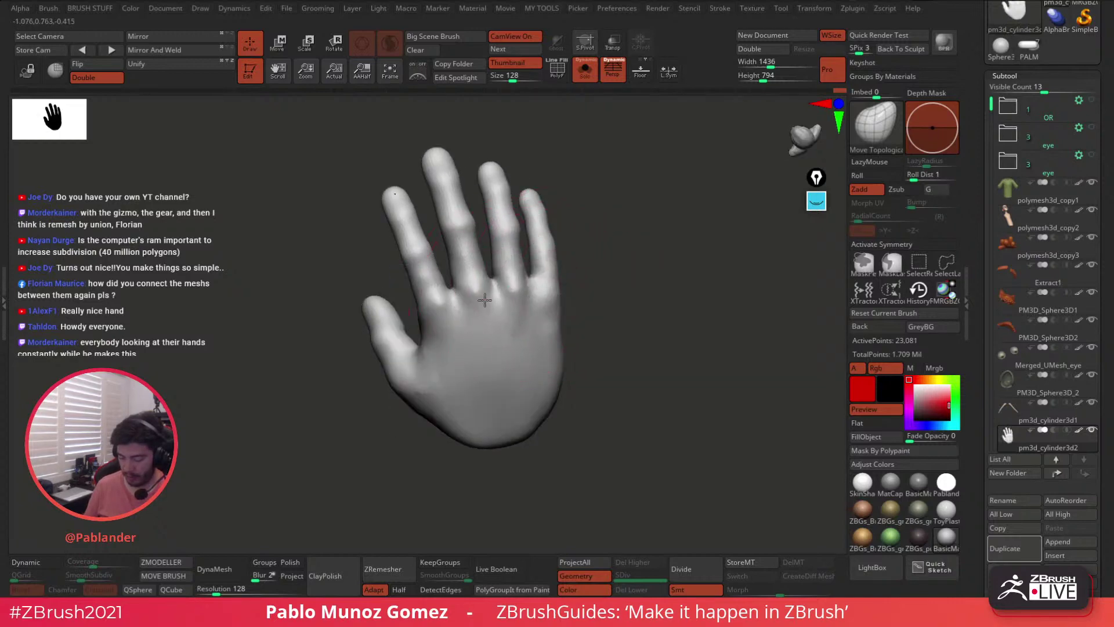
pyautogui.moveTo(584, 279); pyautogui.dragTo(631, 298)
# - Enlarge the Move Topological brush and reshape and smooth the finger bases on the palm side
pyautogui.rightClick(610, 284)
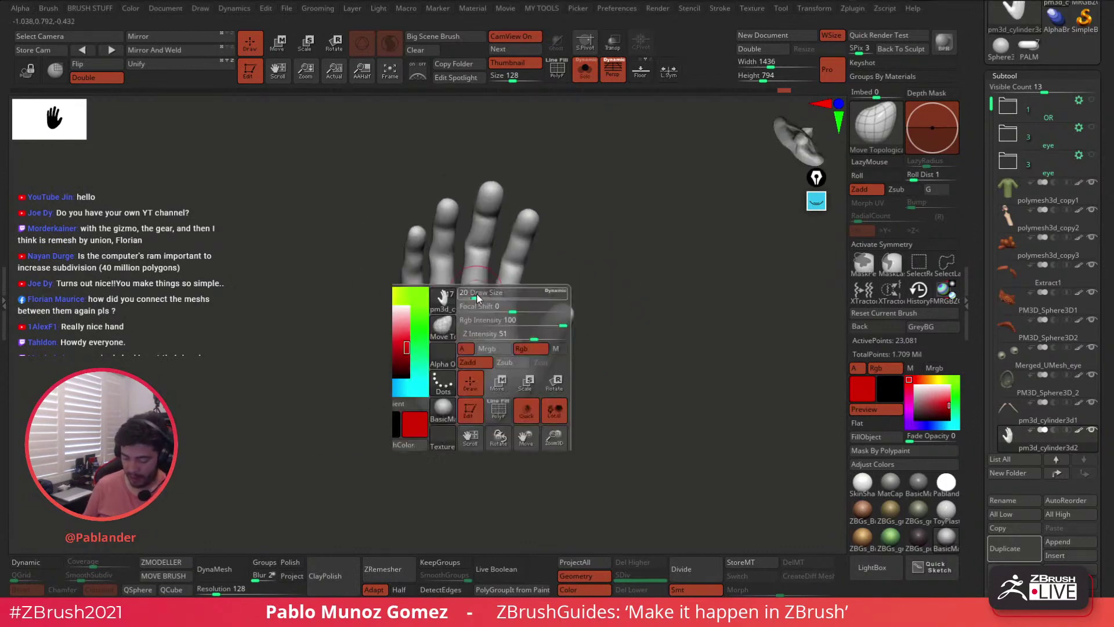
pyautogui.rightClick(444, 304)
pyautogui.moveTo(426, 308); pyautogui.dragTo(432, 308)
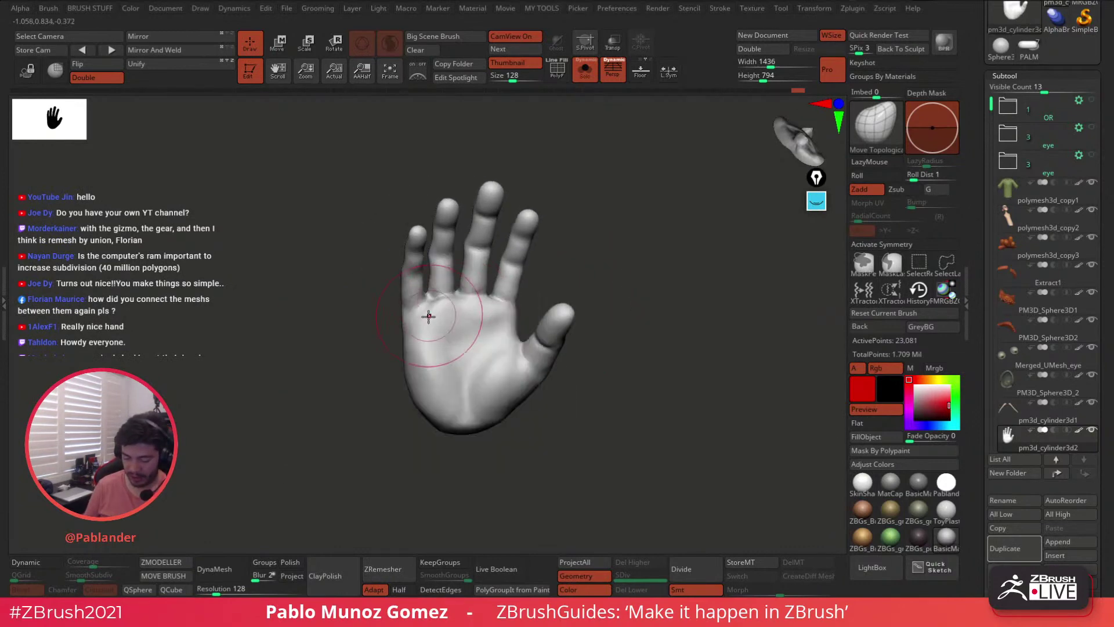
pyautogui.moveTo(520, 279); pyautogui.dragTo(498, 310)
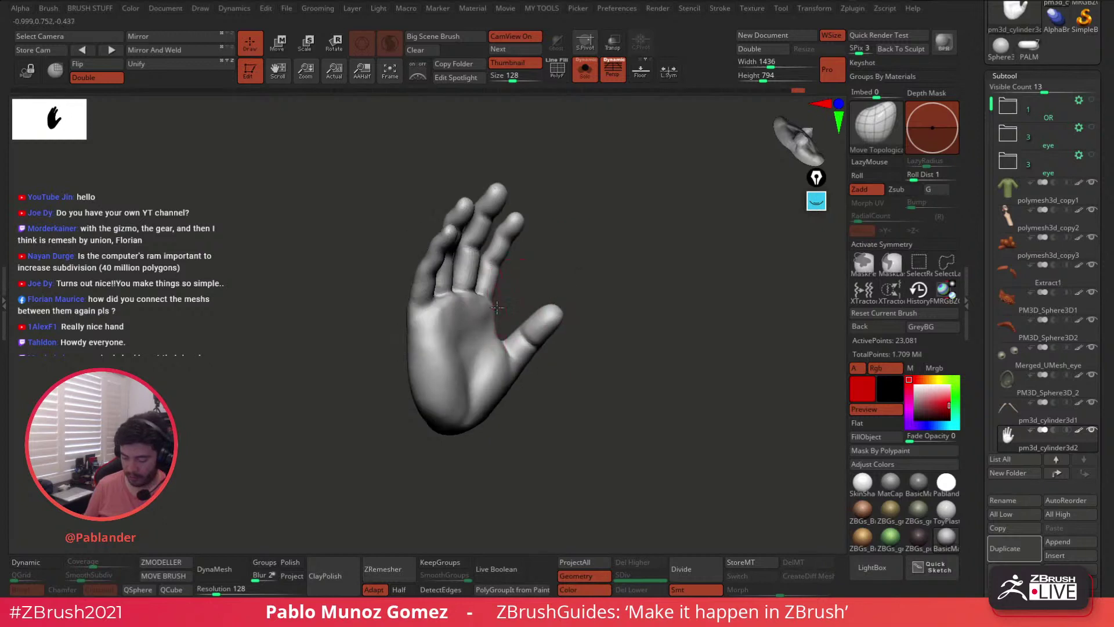
pyautogui.press('shift')
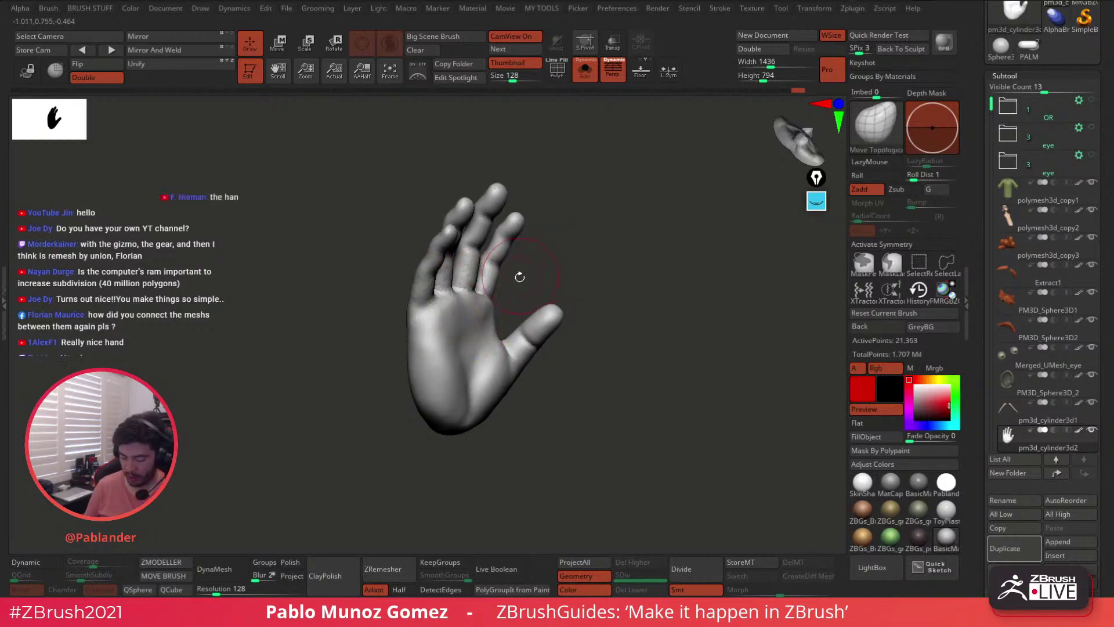
pyautogui.keyDown('shift'); pyautogui.moveTo(522, 268); pyautogui.dragTo(510, 290); pyautogui.keyUp('shift')
# - Resize the brush, smooth the fingers on the palm side and adjust the little finger in side view
pyautogui.press('space')
pyautogui.moveTo(570, 258)
pyautogui.mouseDown()
pyautogui.moveTo(562, 258)
pyautogui.moveTo(573, 248)
pyautogui.mouseUp()
pyautogui.press('shift')
pyautogui.press('shift')
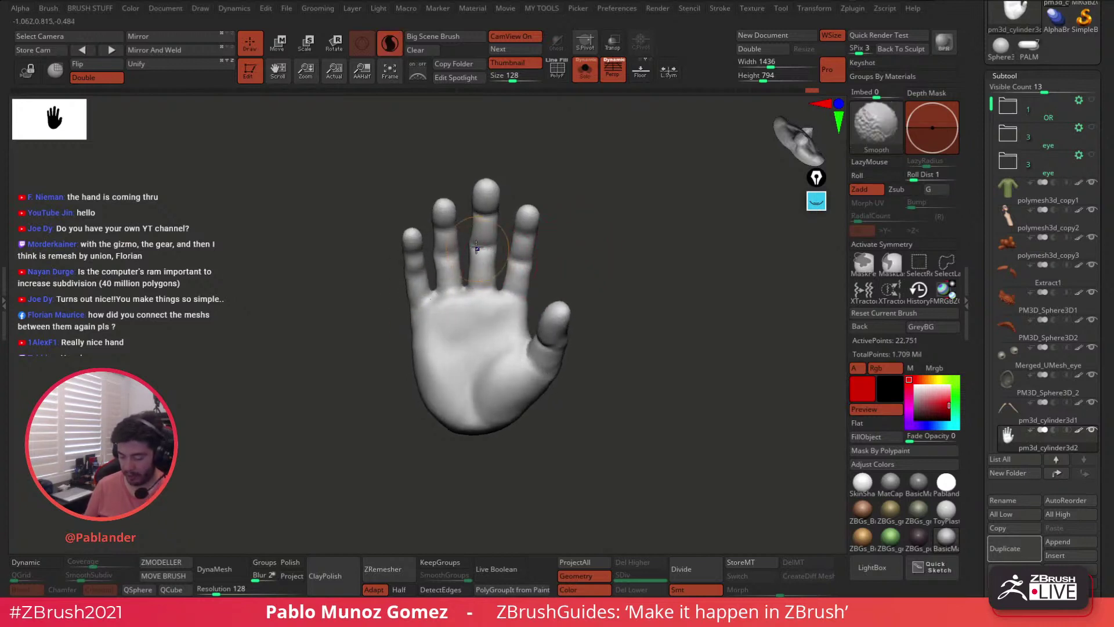
pyautogui.moveTo(580, 255); pyautogui.dragTo(625, 246)
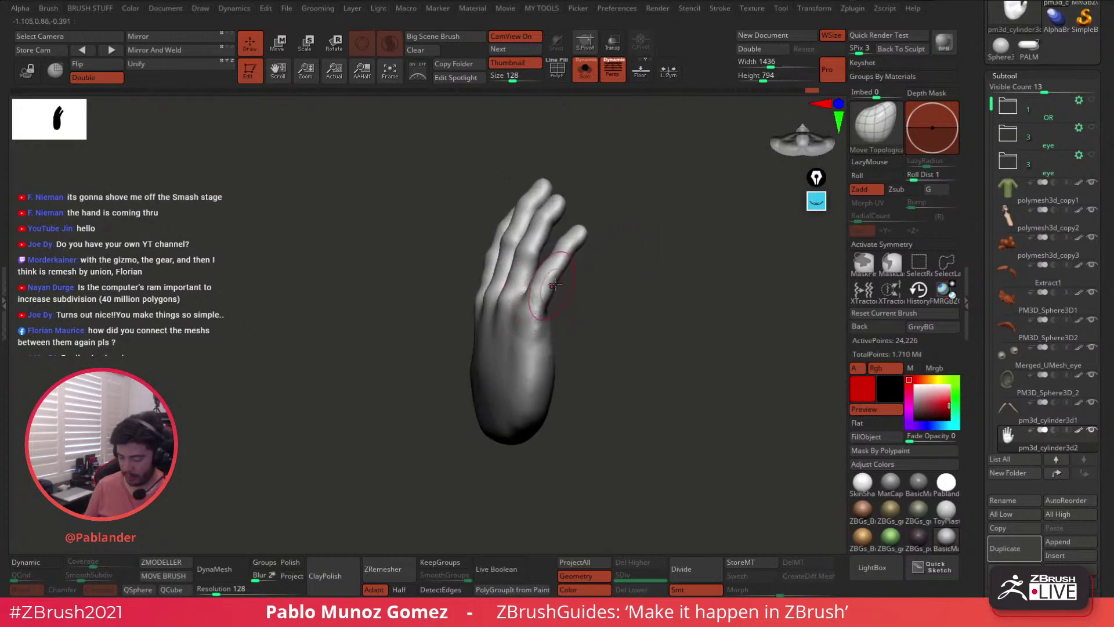
pyautogui.moveTo(544, 290); pyautogui.dragTo(548, 289)
pyautogui.moveTo(575, 273); pyautogui.dragTo(616, 266)
# - Enlarge the Move Topological brush and reshape the outer edge of the hand below the little finger
pyautogui.press('space')
pyautogui.moveTo(579, 336); pyautogui.dragTo(601, 338)
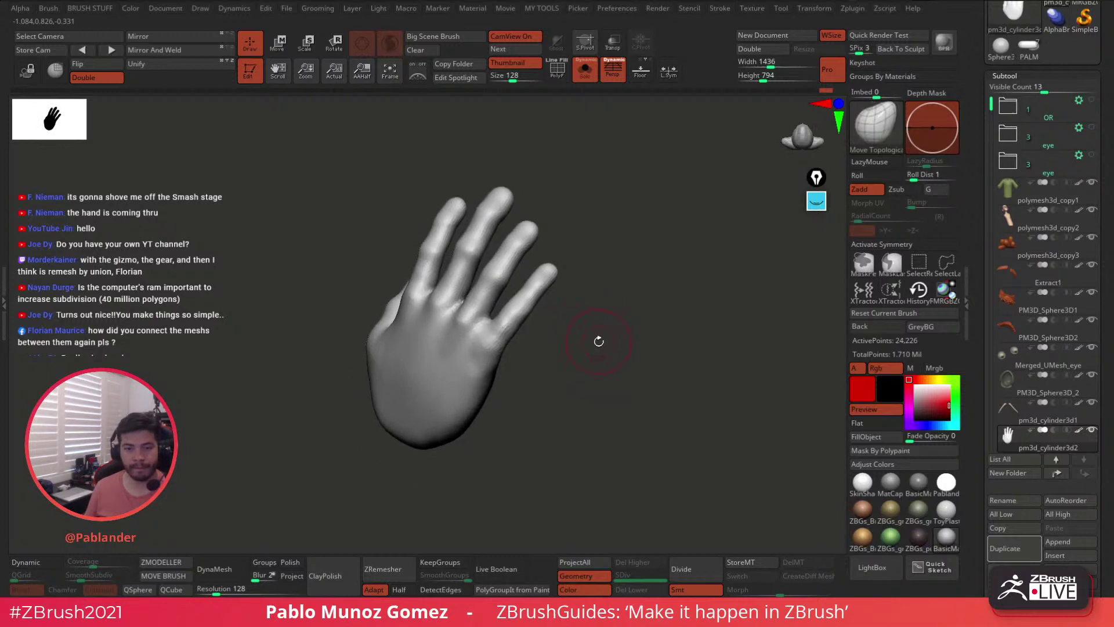
pyautogui.press('space')
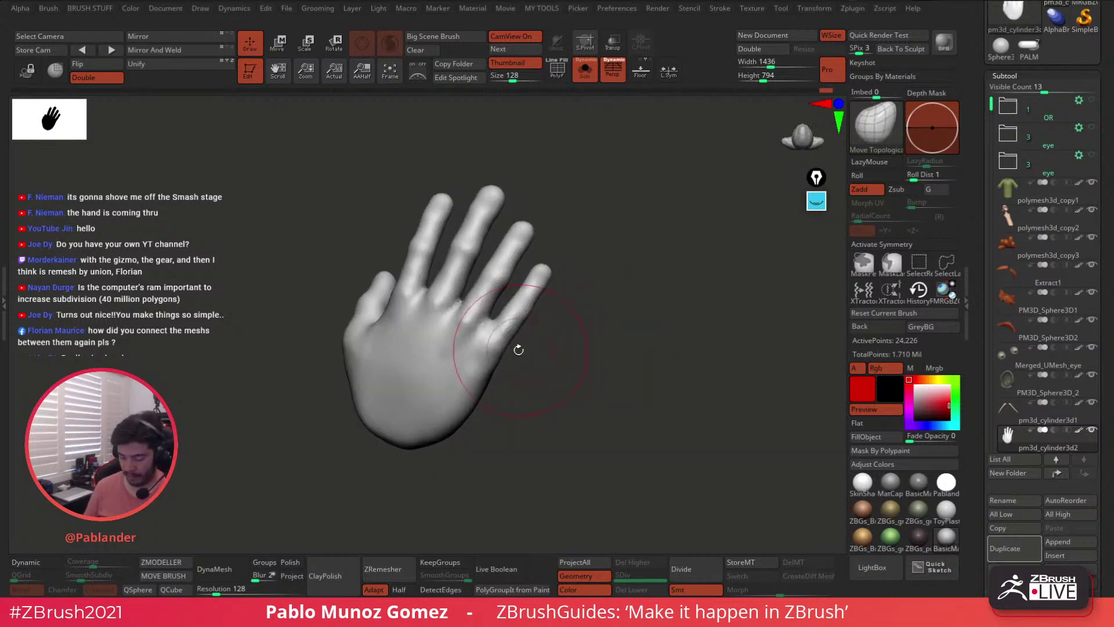
pyautogui.moveTo(538, 357); pyautogui.dragTo(549, 352)
pyautogui.moveTo(577, 219); pyautogui.dragTo(413, 292)
# - Adjust the finger bases on the palm side and smooth the fingers from the tips and the back
pyautogui.press('space')
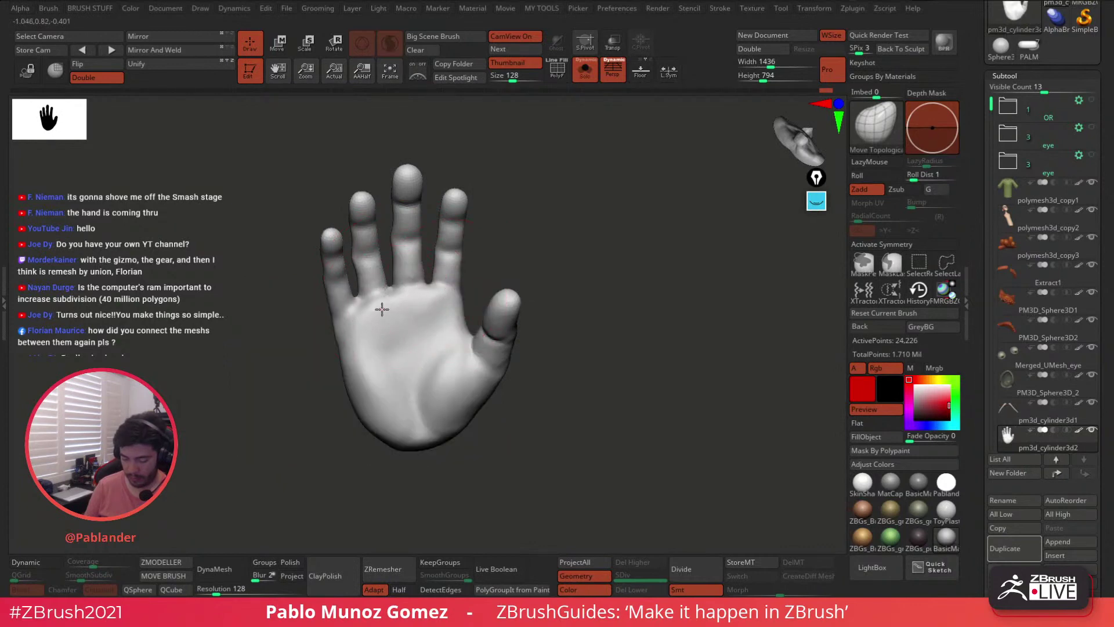
pyautogui.keyDown('alt'); pyautogui.moveTo(492, 237); pyautogui.dragTo(528, 246); pyautogui.keyUp('alt')
pyautogui.moveTo(441, 193)
pyautogui.keyDown('shift'); pyautogui.mouseDown()
pyautogui.moveTo(459, 191)
pyautogui.moveTo(598, 285)
pyautogui.moveTo(609, 333)
pyautogui.mouseUp(); pyautogui.keyUp('shift')
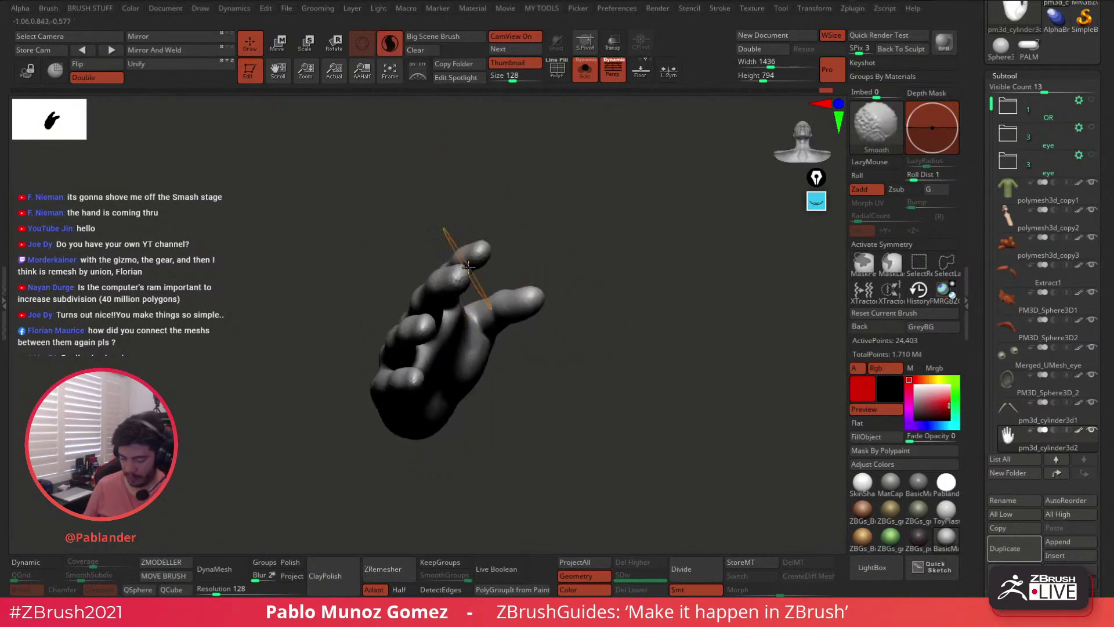
pyautogui.press('space')
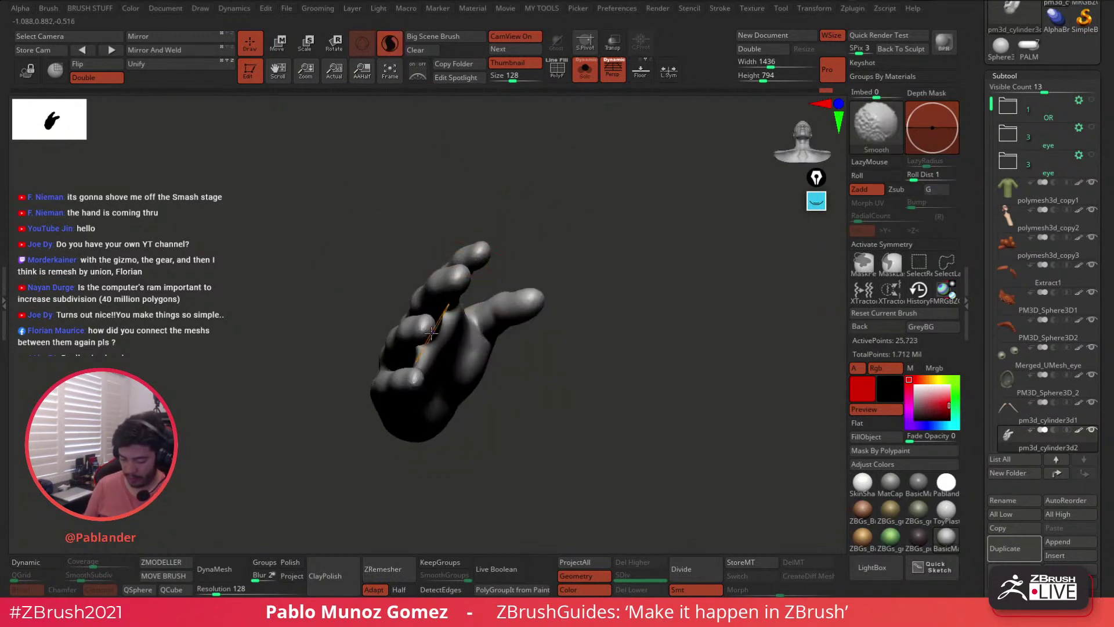
pyautogui.moveTo(525, 325)
pyautogui.mouseDown()
pyautogui.moveTo(602, 298)
pyautogui.moveTo(630, 301)
pyautogui.mouseUp()
pyautogui.keyDown('alt'); pyautogui.moveTo(557, 308); pyautogui.dragTo(624, 308); pyautogui.keyUp('alt')
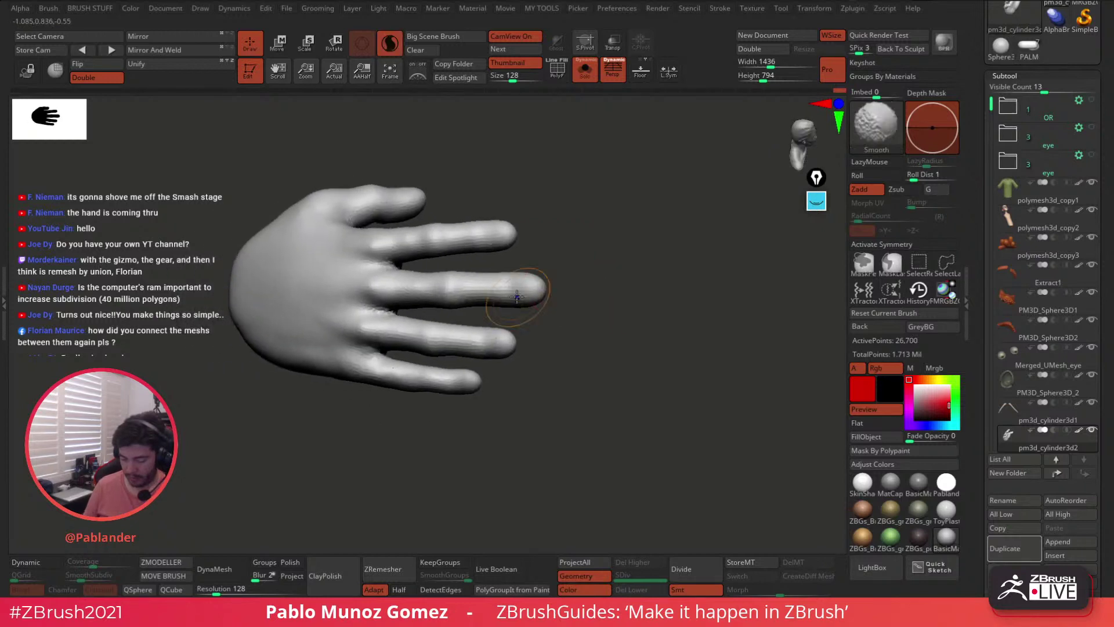
pyautogui.moveTo(552, 298)
pyautogui.mouseDown()
pyautogui.moveTo(595, 335)
pyautogui.moveTo(583, 360)
pyautogui.moveTo(568, 347)
pyautogui.moveTo(543, 372)
pyautogui.moveTo(615, 388)
pyautogui.moveTo(639, 331)
pyautogui.moveTo(591, 291)
pyautogui.mouseUp()
pyautogui.press('shift')
pyautogui.moveTo(504, 299)
pyautogui.mouseDown()
pyautogui.moveTo(597, 291)
pyautogui.moveTo(601, 313)
pyautogui.mouseUp()
# - Reshape the thumb and its base along the wrist side with the Move Topological brush
pyautogui.moveTo(601, 314); pyautogui.dragTo(591, 314, button='right')
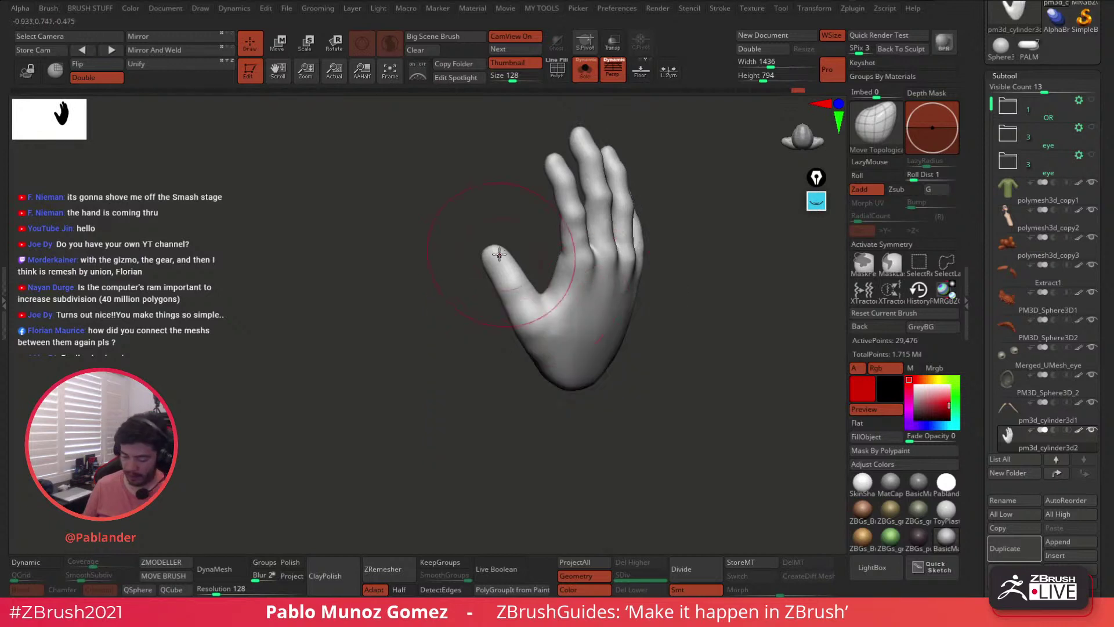
pyautogui.moveTo(493, 246)
pyautogui.mouseDown(button='right')
pyautogui.moveTo(510, 294)
pyautogui.moveTo(557, 303)
pyautogui.mouseUp(button='right')
pyautogui.keyDown('alt'); pyautogui.moveTo(630, 296); pyautogui.dragTo(571, 302, button='right'); pyautogui.keyUp('alt')
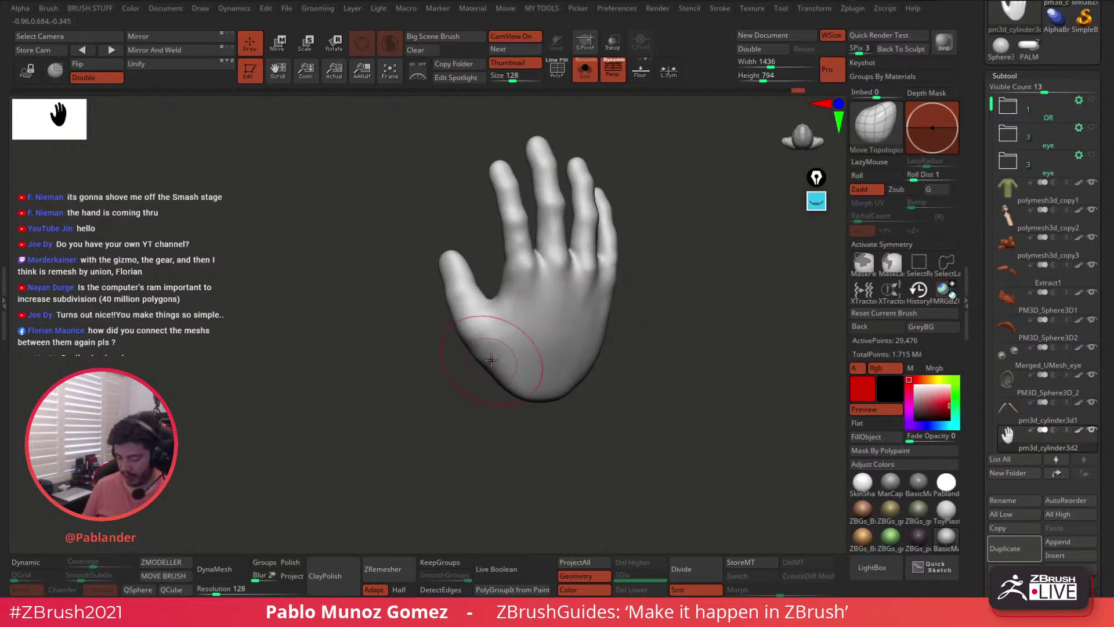
pyautogui.moveTo(488, 362); pyautogui.dragTo(559, 299, button='right')
pyautogui.moveTo(417, 293)
pyautogui.mouseDown(button='right')
pyautogui.moveTo(597, 252)
pyautogui.moveTo(562, 267)
pyautogui.moveTo(647, 283)
pyautogui.moveTo(647, 296)
pyautogui.moveTo(623, 266)
pyautogui.moveTo(656, 361)
pyautogui.moveTo(576, 187)
pyautogui.moveTo(605, 391)
pyautogui.mouseUp(button='right')
pyautogui.moveTo(633, 331); pyautogui.dragTo(611, 397, button='right')
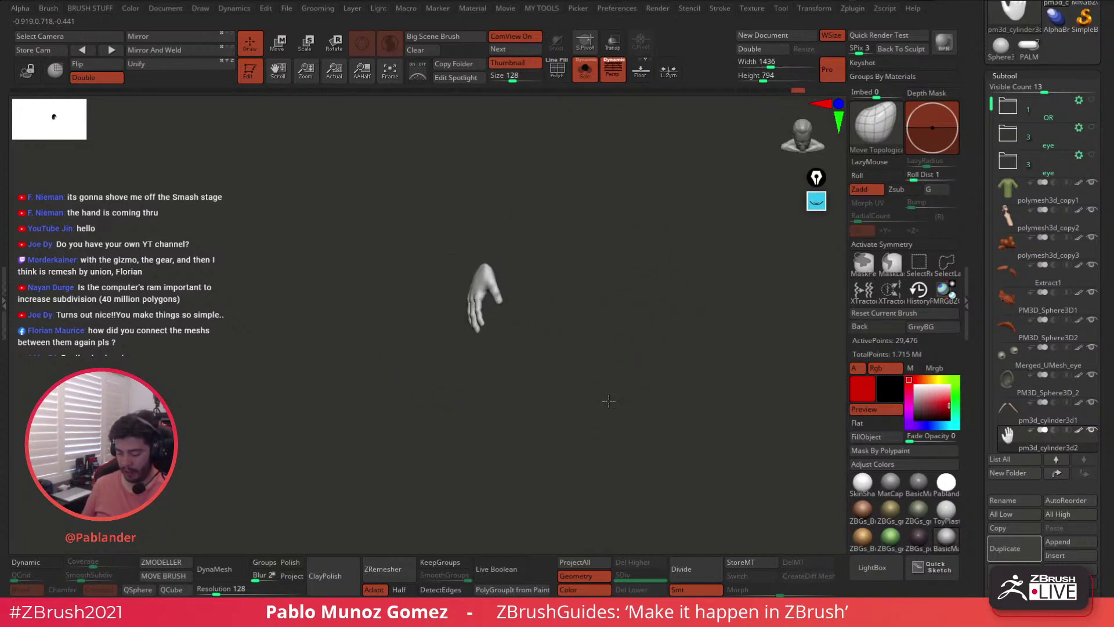
# - Adjust the wrist end and the thickness of the hand, checking it from the wrist and the side
pyautogui.moveTo(595, 352); pyautogui.dragTo(533, 265, button='right')
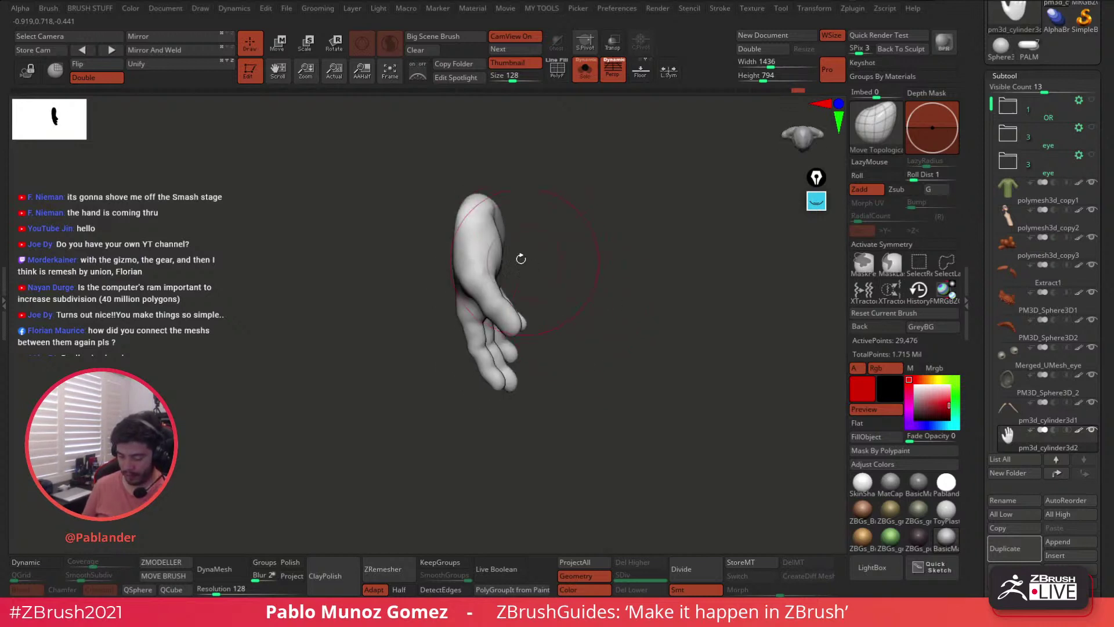
pyautogui.moveTo(538, 225); pyautogui.dragTo(586, 277, button='right')
pyautogui.click(277, 42)
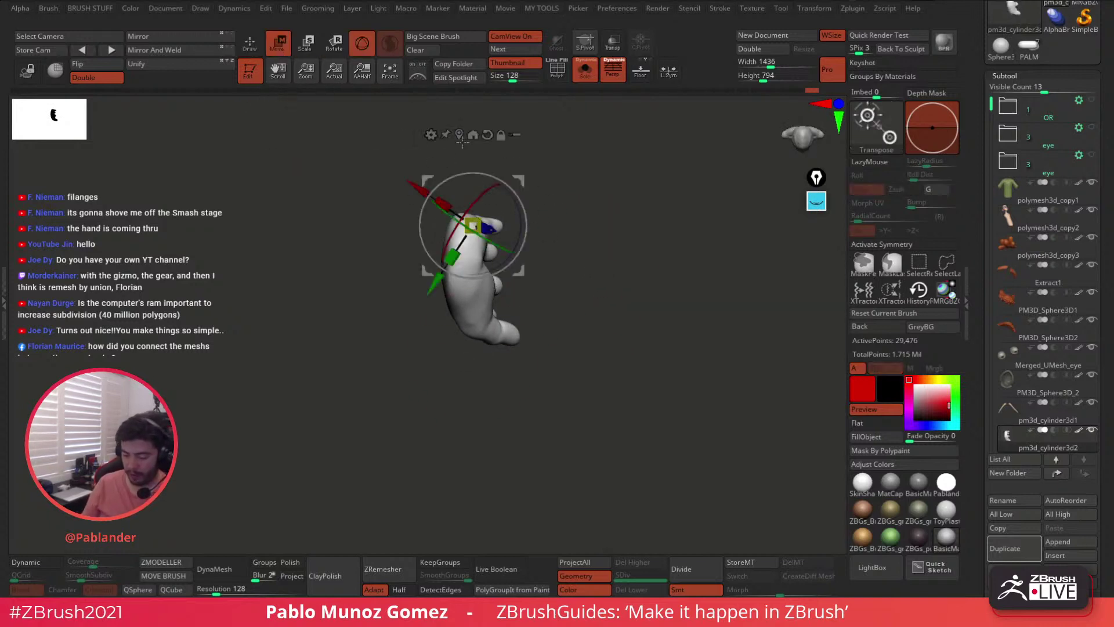
pyautogui.press('q')
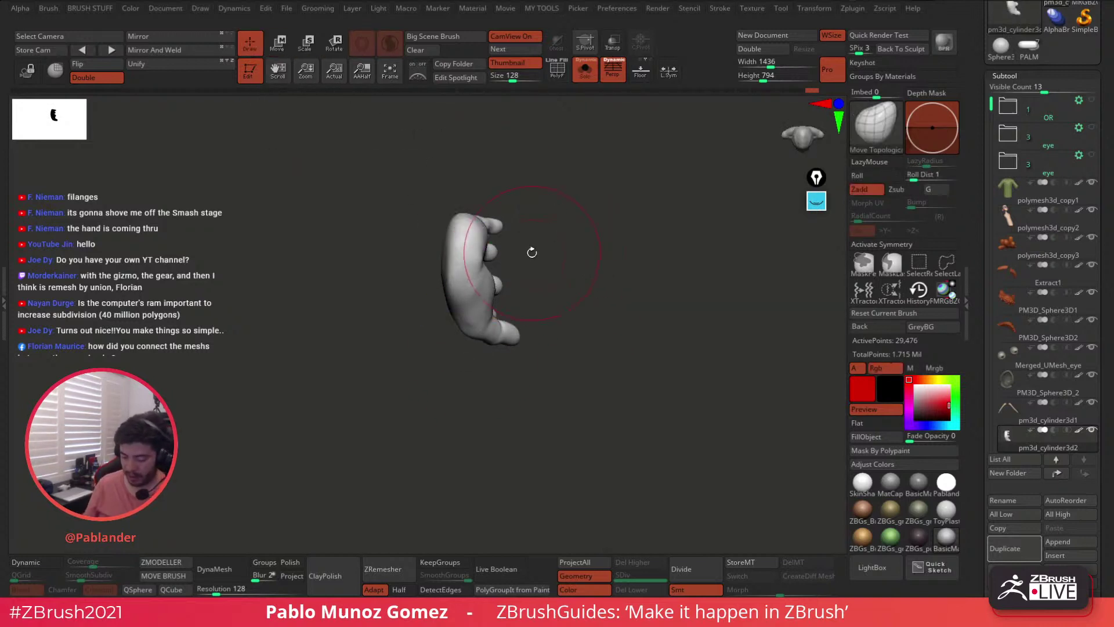
pyautogui.moveTo(533, 253); pyautogui.dragTo(550, 252, button='right')
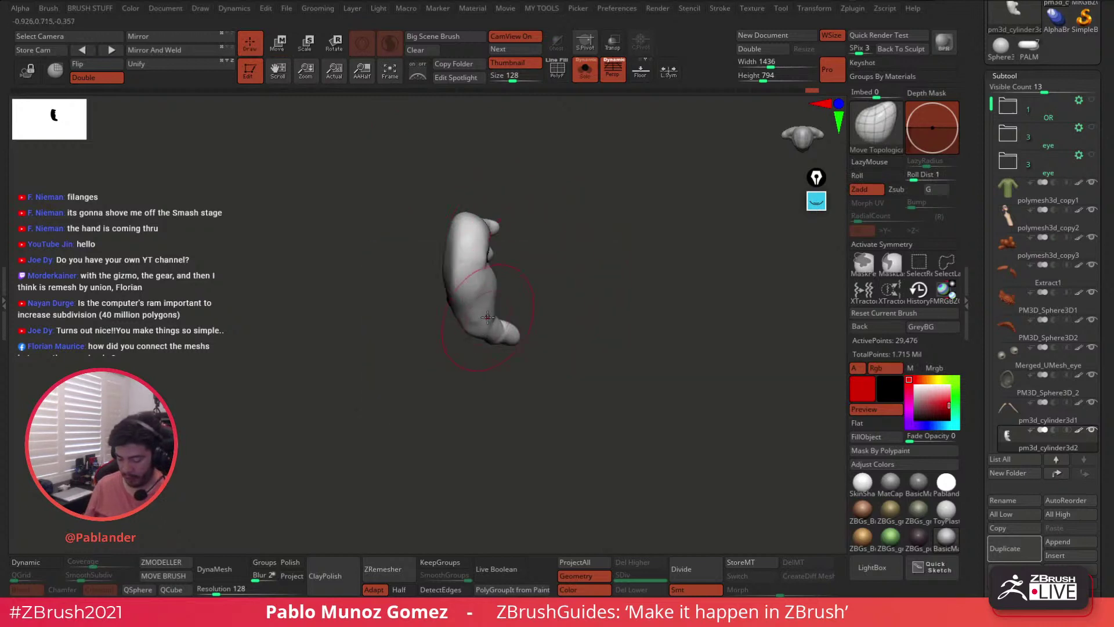
pyautogui.moveTo(534, 221)
pyautogui.mouseDown()
pyautogui.moveTo(548, 243)
pyautogui.moveTo(527, 237)
pyautogui.mouseUp()
pyautogui.moveTo(527, 238); pyautogui.dragTo(548, 274, button='right')
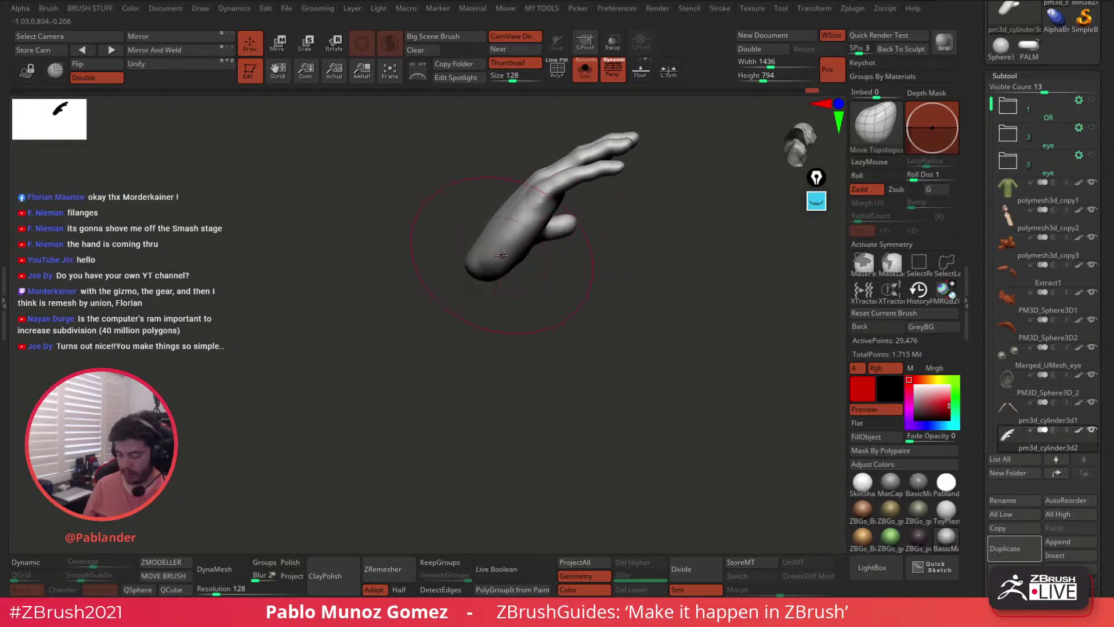
pyautogui.moveTo(551, 192)
pyautogui.mouseDown(button='right')
pyautogui.moveTo(572, 272)
pyautogui.moveTo(622, 303)
pyautogui.moveTo(592, 325)
pyautogui.moveTo(572, 318)
pyautogui.moveTo(557, 278)
pyautogui.moveTo(606, 277)
pyautogui.moveTo(608, 311)
pyautogui.mouseUp(button='right')
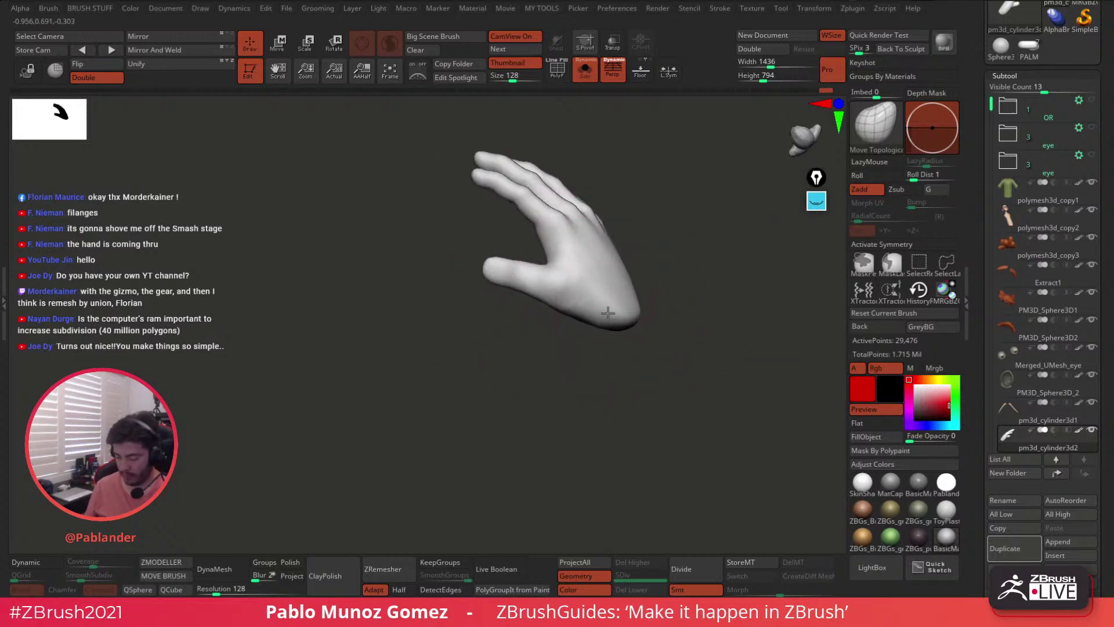
pyautogui.press('space')
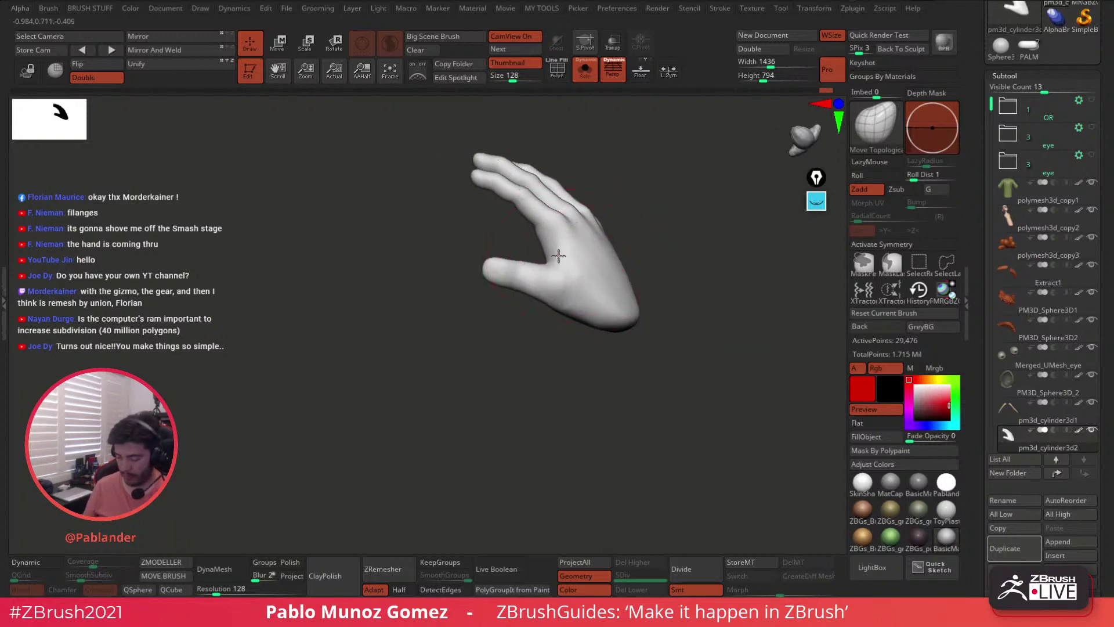
pyautogui.moveTo(547, 403)
pyautogui.mouseDown(button='right')
pyautogui.moveTo(507, 409)
pyautogui.moveTo(536, 397)
pyautogui.moveTo(507, 381)
pyautogui.moveTo(652, 329)
pyautogui.moveTo(562, 340)
pyautogui.moveTo(602, 348)
pyautogui.mouseUp(button='right')
# - Select the Clay brush, adjust its size and build up the thumb pad and the web beside the index finger
pyautogui.press('b')
pyautogui.press('c')
pyautogui.press('l')
pyautogui.press('space')
pyautogui.moveTo(577, 290); pyautogui.dragTo(558, 293)
pyautogui.press('space')
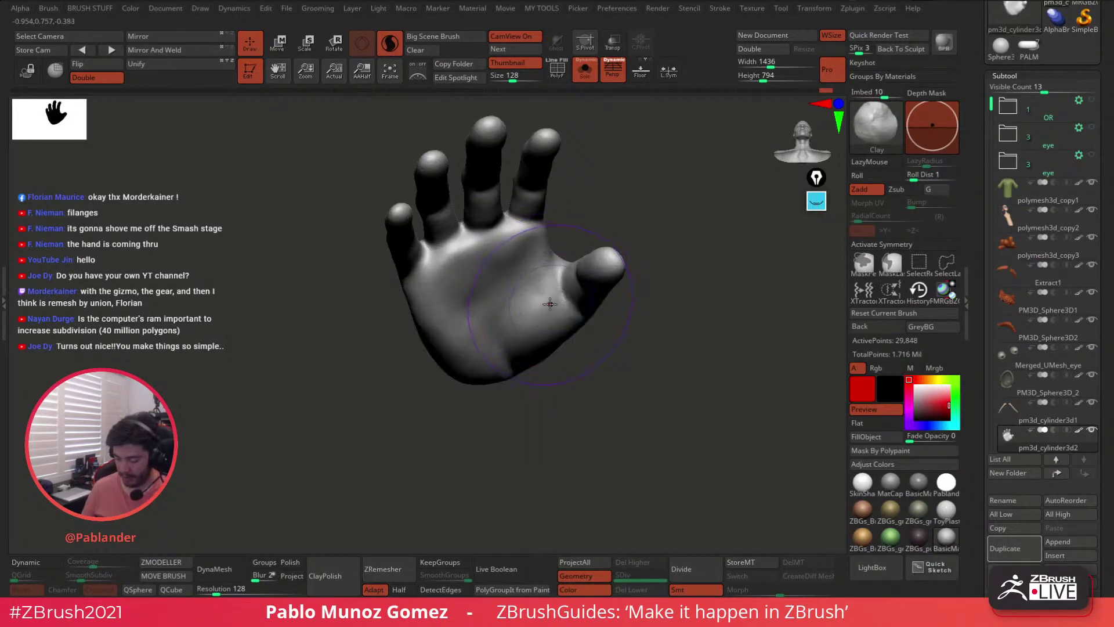
pyautogui.press('space')
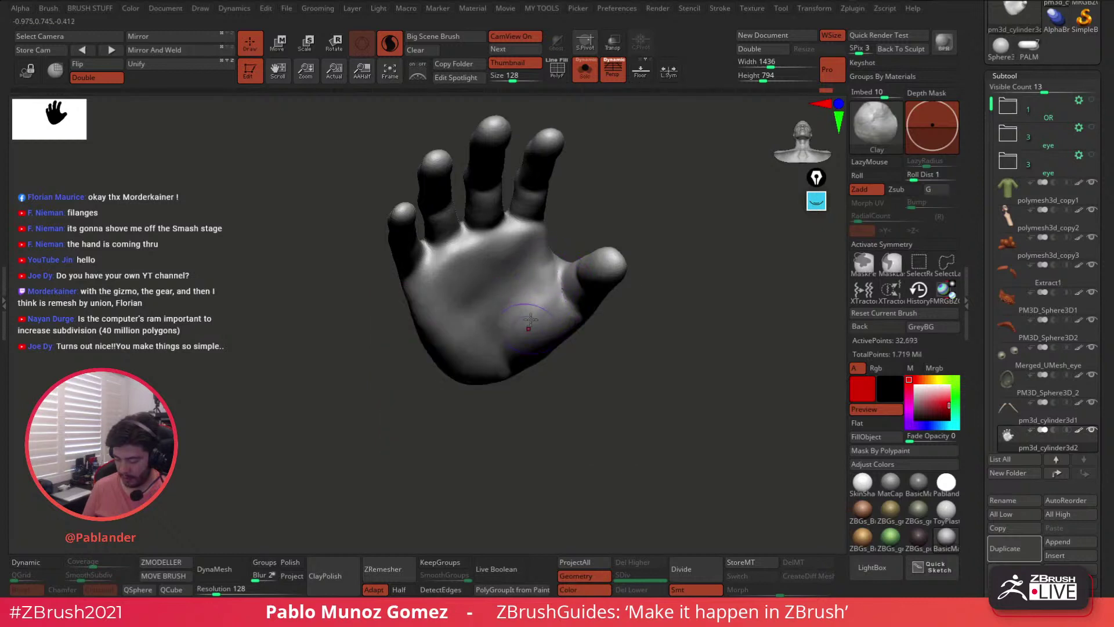
pyautogui.moveTo(555, 334)
pyautogui.mouseDown(button='right')
pyautogui.moveTo(565, 288)
pyautogui.moveTo(632, 286)
pyautogui.moveTo(656, 251)
pyautogui.moveTo(647, 224)
pyautogui.moveTo(574, 252)
pyautogui.moveTo(629, 226)
pyautogui.moveTo(561, 268)
pyautogui.mouseUp(button='right')
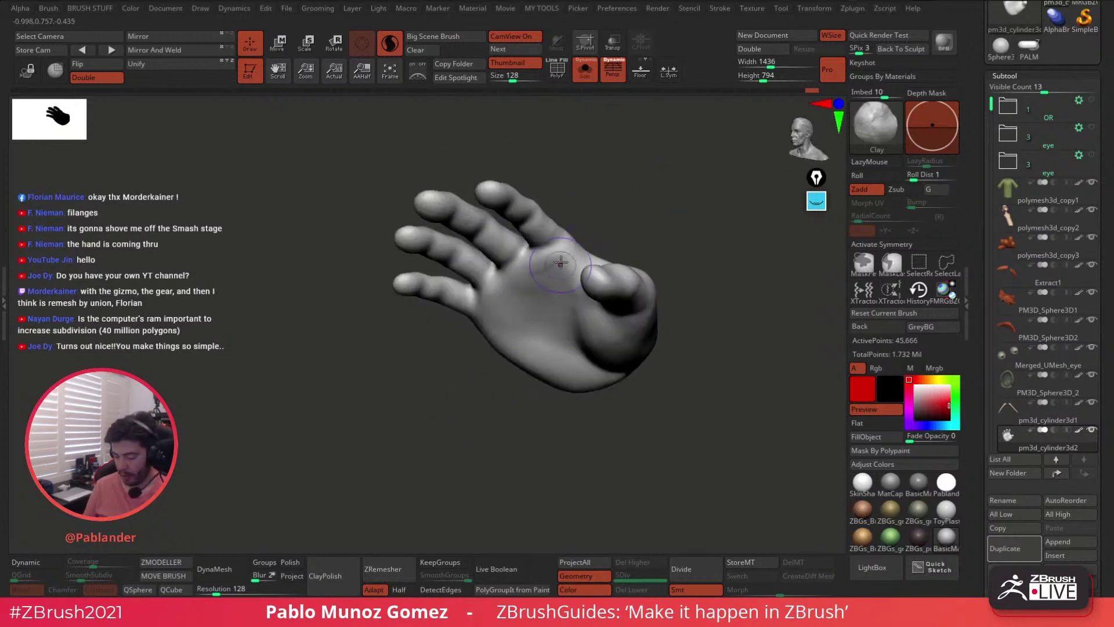
# - Build up the palm below the little finger with Clay and smooth the outer side of the hand
pyautogui.moveTo(599, 214)
pyautogui.mouseDown(button='right')
pyautogui.moveTo(543, 281)
pyautogui.moveTo(529, 277)
pyautogui.moveTo(544, 288)
pyautogui.moveTo(520, 293)
pyautogui.mouseUp(button='right')
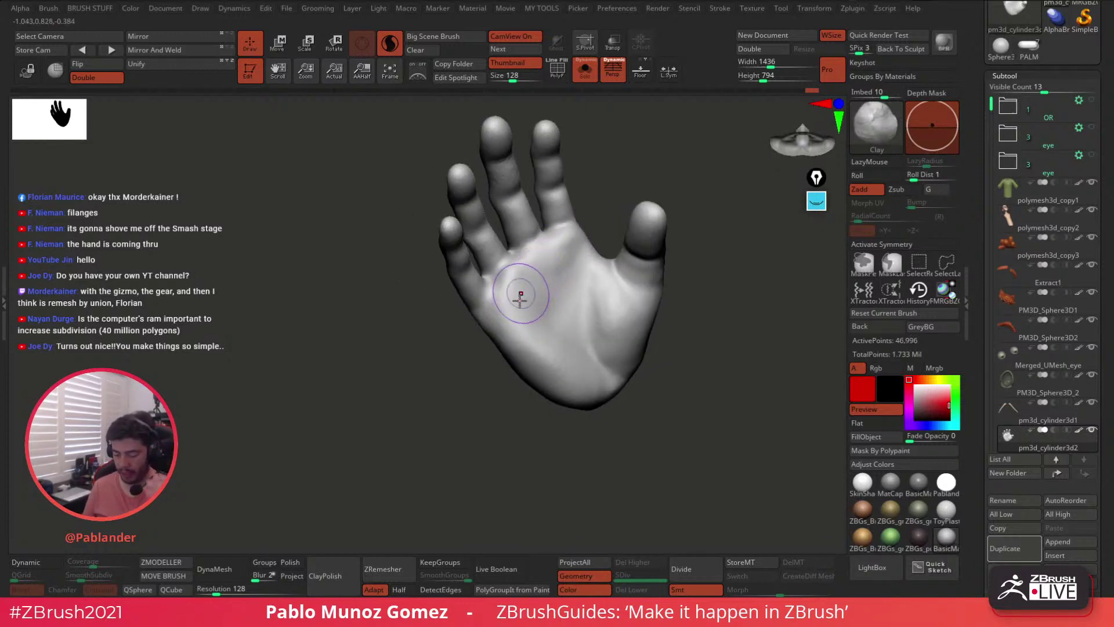
pyautogui.moveTo(512, 289)
pyautogui.mouseDown(button='right')
pyautogui.moveTo(530, 251)
pyautogui.moveTo(547, 250)
pyautogui.moveTo(507, 302)
pyautogui.mouseUp(button='right')
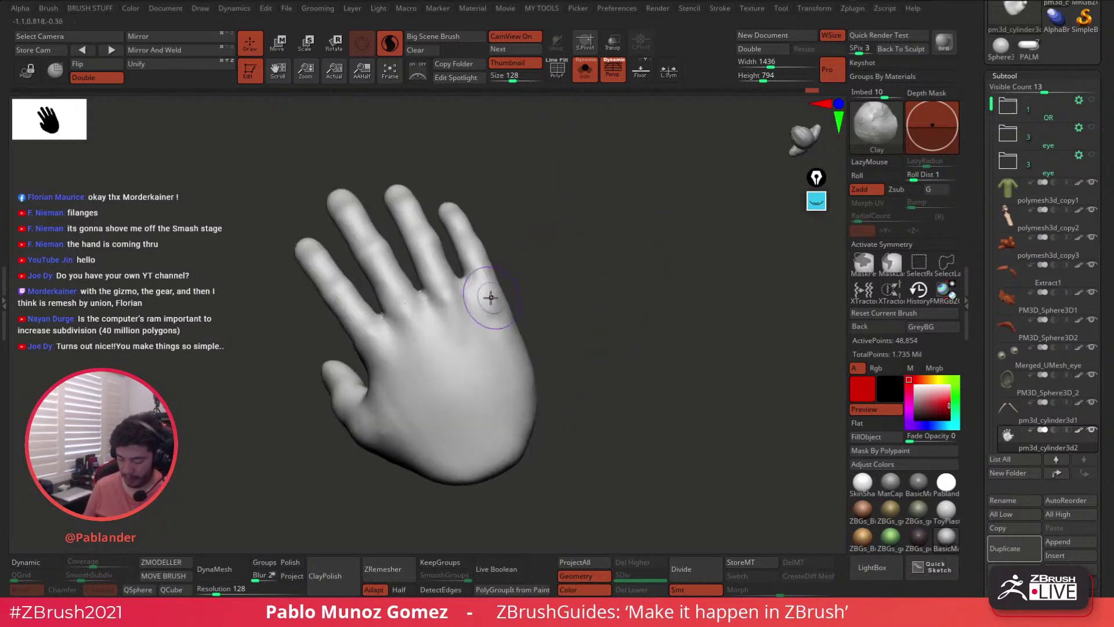
pyautogui.press('shift')
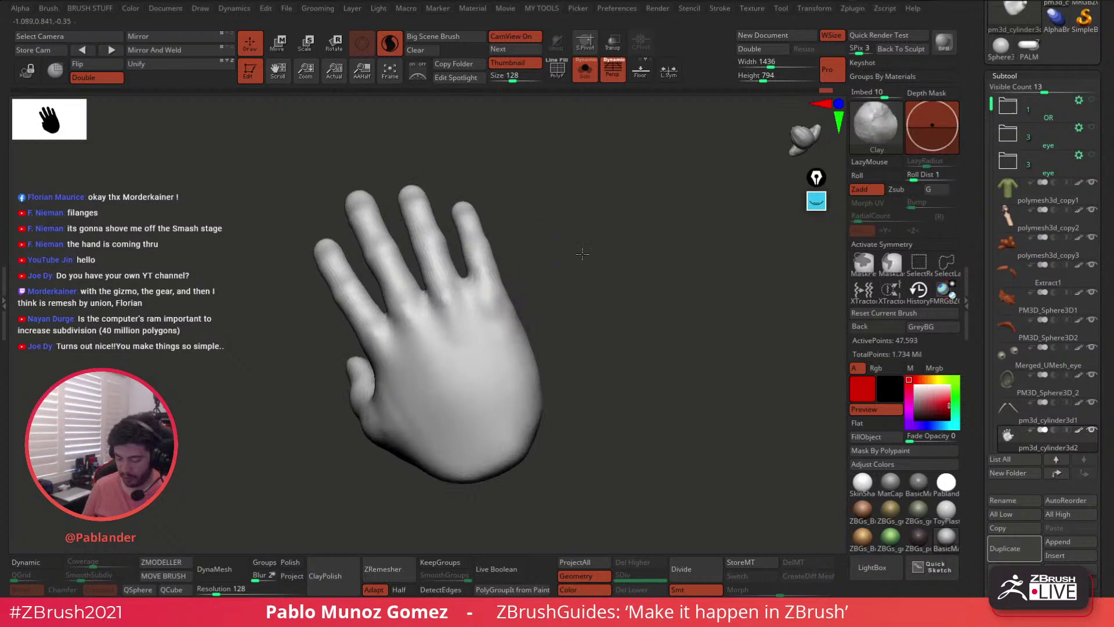
pyautogui.moveTo(584, 251); pyautogui.dragTo(529, 284)
pyautogui.moveTo(586, 249)
pyautogui.mouseDown()
pyautogui.moveTo(534, 293)
pyautogui.moveTo(537, 284)
pyautogui.moveTo(541, 327)
pyautogui.moveTo(527, 300)
pyautogui.moveTo(554, 367)
pyautogui.moveTo(608, 368)
pyautogui.moveTo(599, 342)
pyautogui.moveTo(610, 229)
pyautogui.moveTo(663, 217)
pyautogui.moveTo(694, 232)
pyautogui.moveTo(656, 262)
pyautogui.mouseUp()
# - Undo the last three changes and sculpt the knuckles and finger joints on the back of the hand with Clay
pyautogui.hotkey('ctrl', 'z')
pyautogui.hotkey('ctrl', 'z')
pyautogui.hotkey('ctrl', 'z')
pyautogui.moveTo(586, 310)
pyautogui.mouseDown()
pyautogui.moveTo(588, 281)
pyautogui.moveTo(602, 298)
pyautogui.mouseUp()
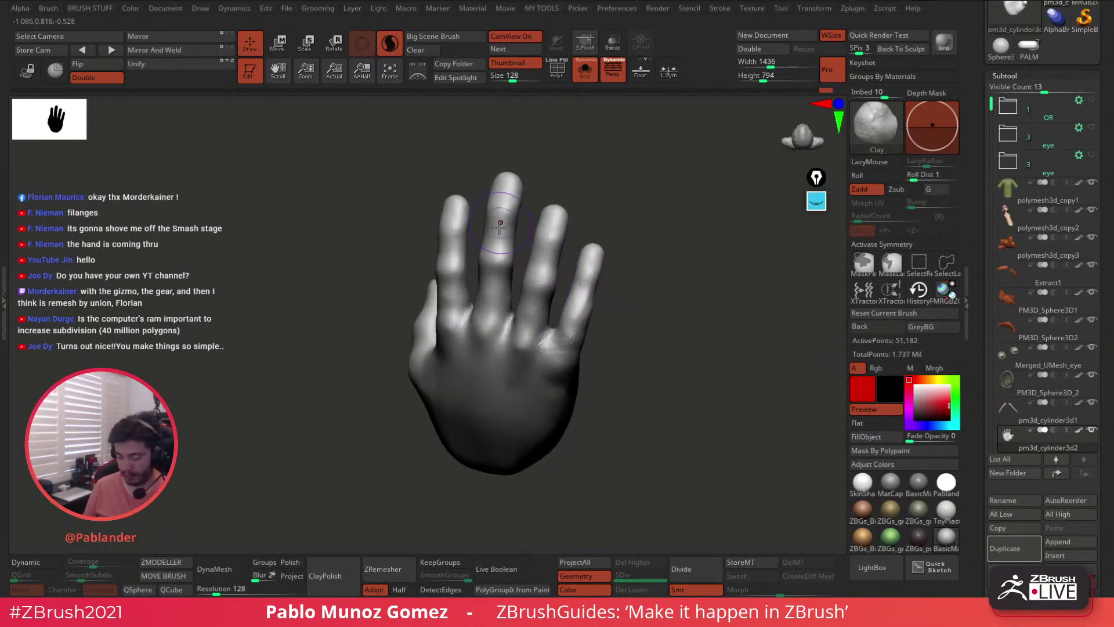
pyautogui.moveTo(646, 264)
pyautogui.mouseDown()
pyautogui.moveTo(637, 310)
pyautogui.moveTo(617, 271)
pyautogui.moveTo(633, 272)
pyautogui.mouseUp()
# - Select the Move Topological brush and adjust the bend of the fingers from the side of the little finger
pyautogui.press('space')
pyautogui.click(648, 321)
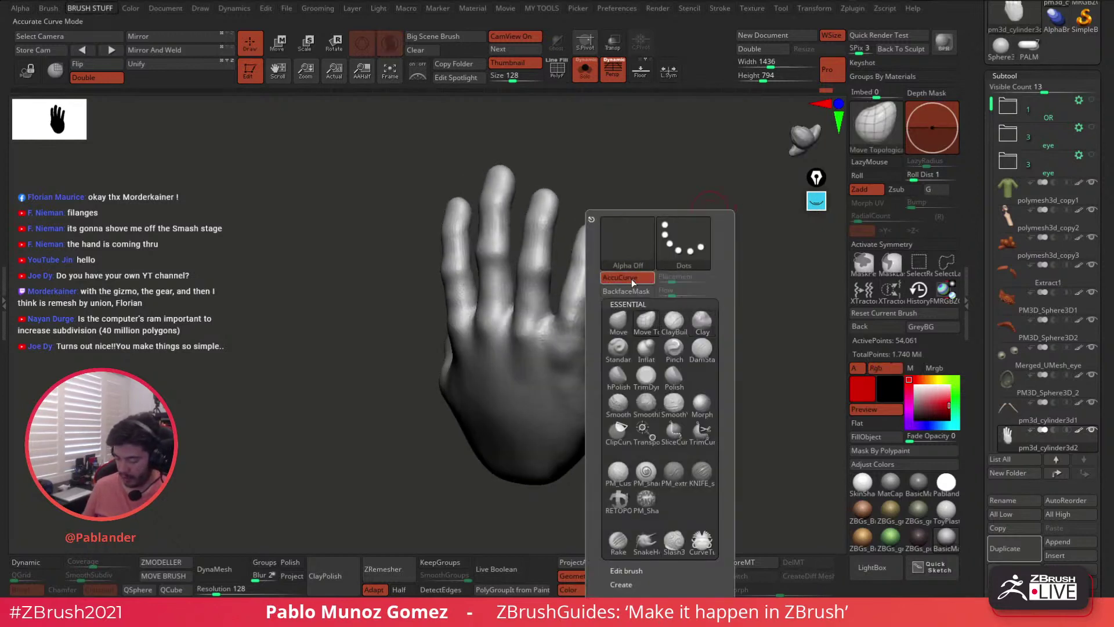
pyautogui.rightClick(552, 355)
pyautogui.moveTo(551, 355); pyautogui.dragTo(536, 340, button='right')
pyautogui.moveTo(574, 291)
pyautogui.mouseDown(button='right')
pyautogui.moveTo(668, 244)
pyautogui.moveTo(523, 255)
pyautogui.mouseUp(button='right')
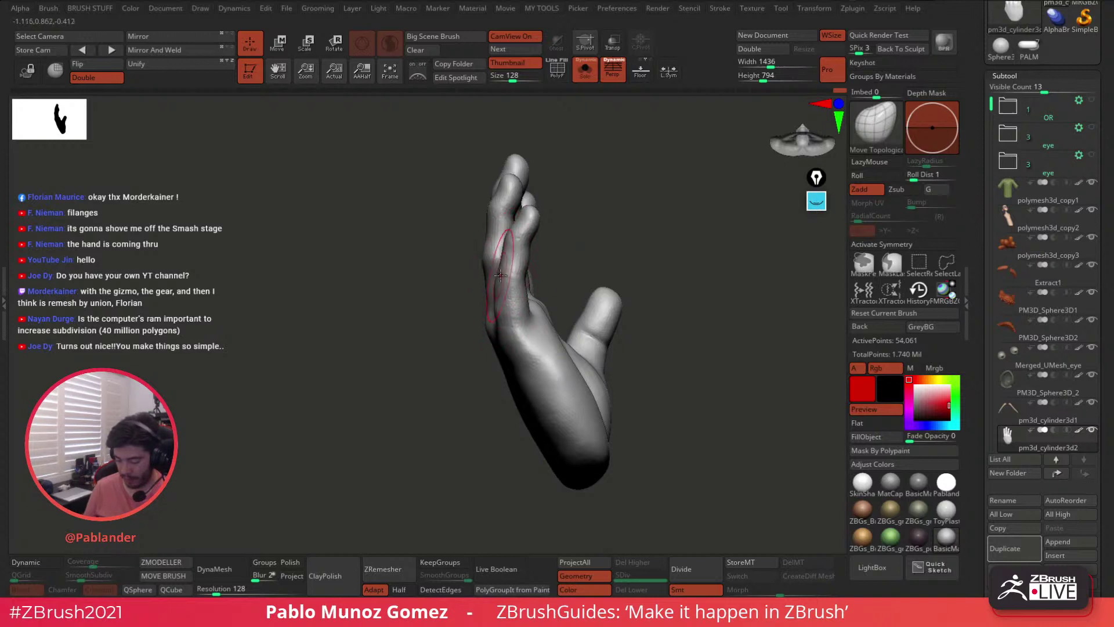
pyautogui.moveTo(497, 277); pyautogui.dragTo(485, 254, button='right')
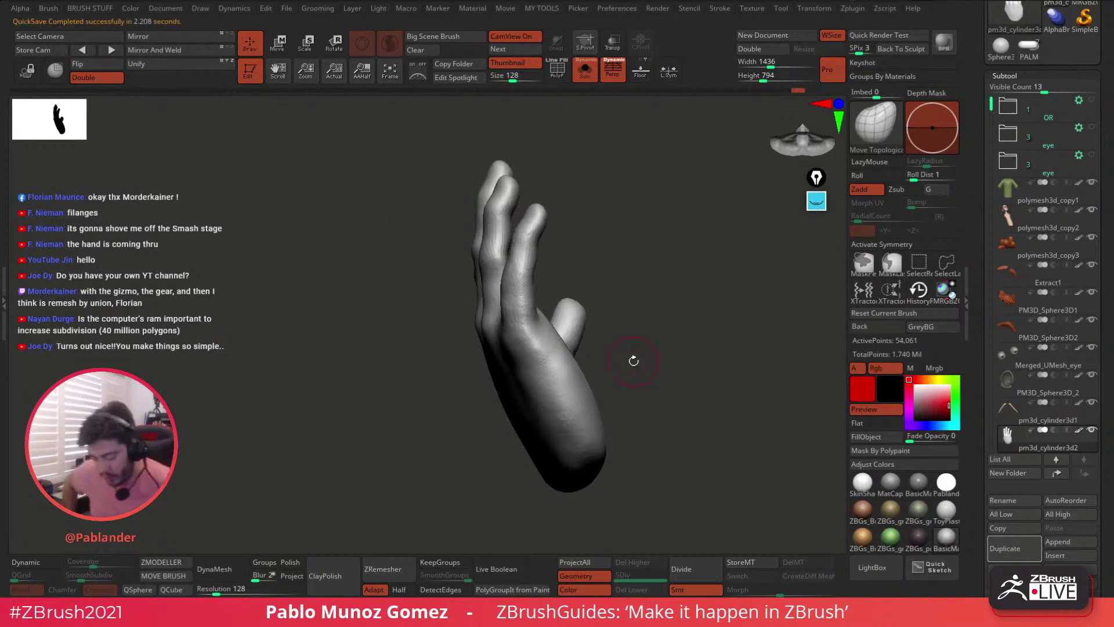
# - Push the knuckle line and lower finger segments into a more natural curve in side view with Move Topological
pyautogui.moveTo(632, 361); pyautogui.dragTo(627, 222)
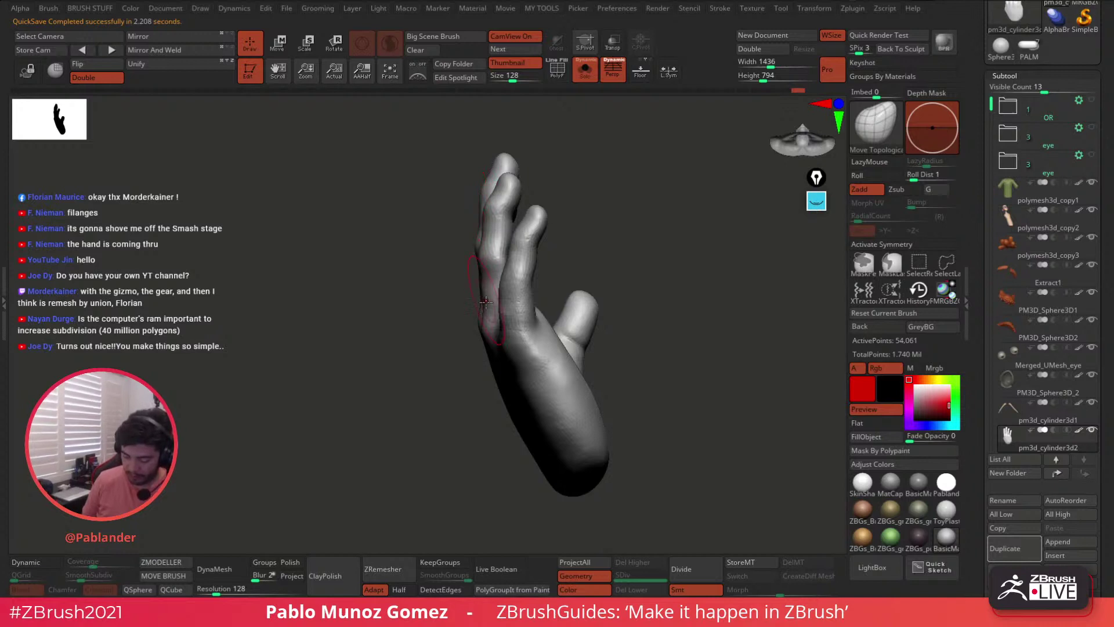
pyautogui.moveTo(556, 195); pyautogui.dragTo(590, 182)
pyautogui.moveTo(466, 239)
pyautogui.mouseDown(button='right')
pyautogui.moveTo(501, 204)
pyautogui.moveTo(577, 205)
pyautogui.mouseUp(button='right')
pyautogui.moveTo(521, 205)
pyautogui.mouseDown()
pyautogui.moveTo(556, 225)
pyautogui.moveTo(571, 213)
pyautogui.mouseUp()
pyautogui.moveTo(498, 323)
pyautogui.mouseDown(button='right')
pyautogui.moveTo(506, 353)
pyautogui.moveTo(615, 300)
pyautogui.mouseUp(button='right')
pyautogui.press('space')
# - Adjust the brush and refine the shape and spacing of the fingers from the palm and back of the hand
pyautogui.moveTo(526, 203); pyautogui.dragTo(516, 203)
pyautogui.moveTo(518, 203)
pyautogui.mouseDown(button='right')
pyautogui.moveTo(560, 180)
pyautogui.moveTo(567, 211)
pyautogui.moveTo(543, 216)
pyautogui.mouseUp(button='right')
pyautogui.moveTo(429, 206); pyautogui.dragTo(450, 201, button='right')
pyautogui.moveTo(524, 201); pyautogui.dragTo(473, 273, button='right')
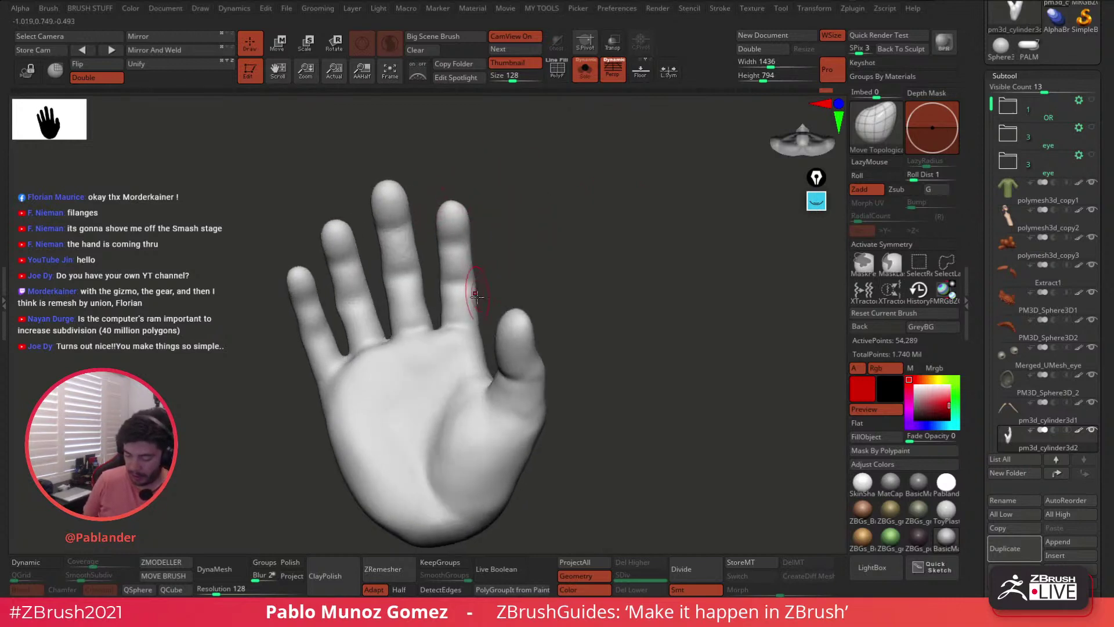
pyautogui.moveTo(550, 215)
pyautogui.mouseDown(button='right')
pyautogui.moveTo(551, 230)
pyautogui.moveTo(428, 293)
pyautogui.mouseUp(button='right')
pyautogui.moveTo(570, 230); pyautogui.dragTo(457, 299, button='right')
pyautogui.moveTo(467, 296)
pyautogui.mouseDown()
pyautogui.moveTo(452, 290)
pyautogui.moveTo(499, 354)
pyautogui.moveTo(530, 315)
pyautogui.mouseUp()
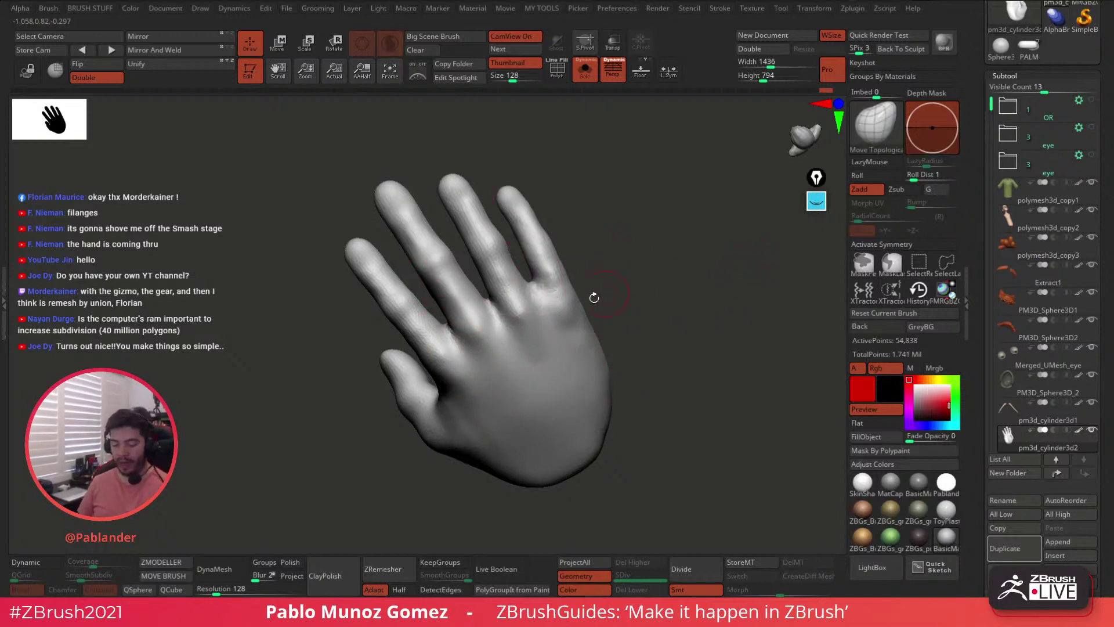
# - Adjust the index and little finger contours with Move Topological, checking the hand from the thumb side and palm
pyautogui.moveTo(367, 183)
pyautogui.mouseDown()
pyautogui.moveTo(418, 174)
pyautogui.moveTo(375, 182)
pyautogui.moveTo(384, 182)
pyautogui.mouseUp()
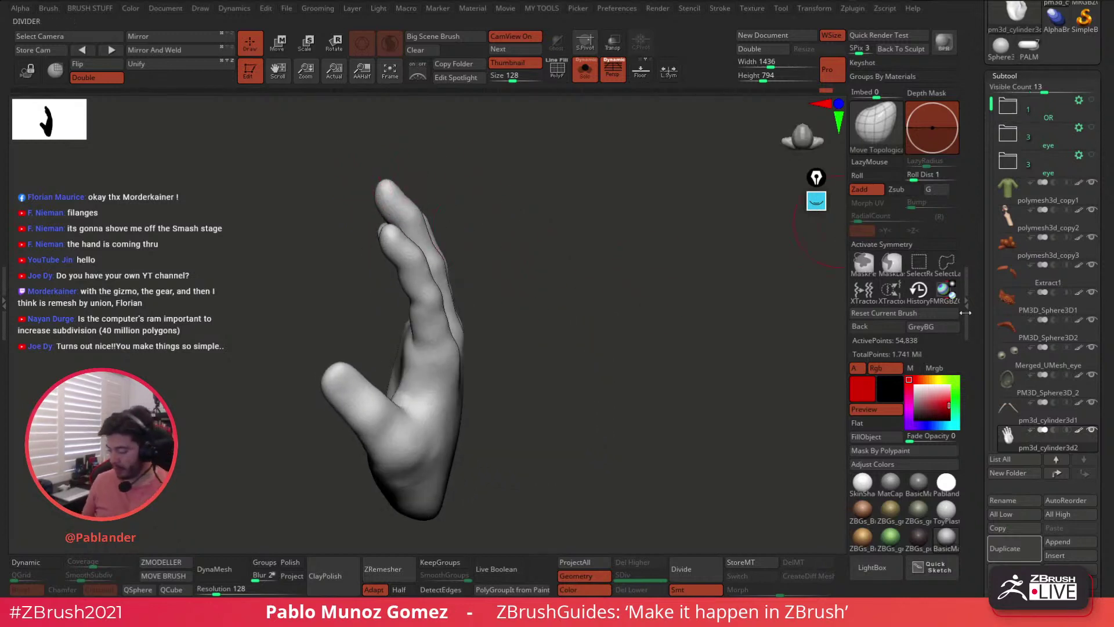
pyautogui.moveTo(611, 314); pyautogui.dragTo(607, 267)
pyautogui.moveTo(428, 267); pyautogui.dragTo(437, 258)
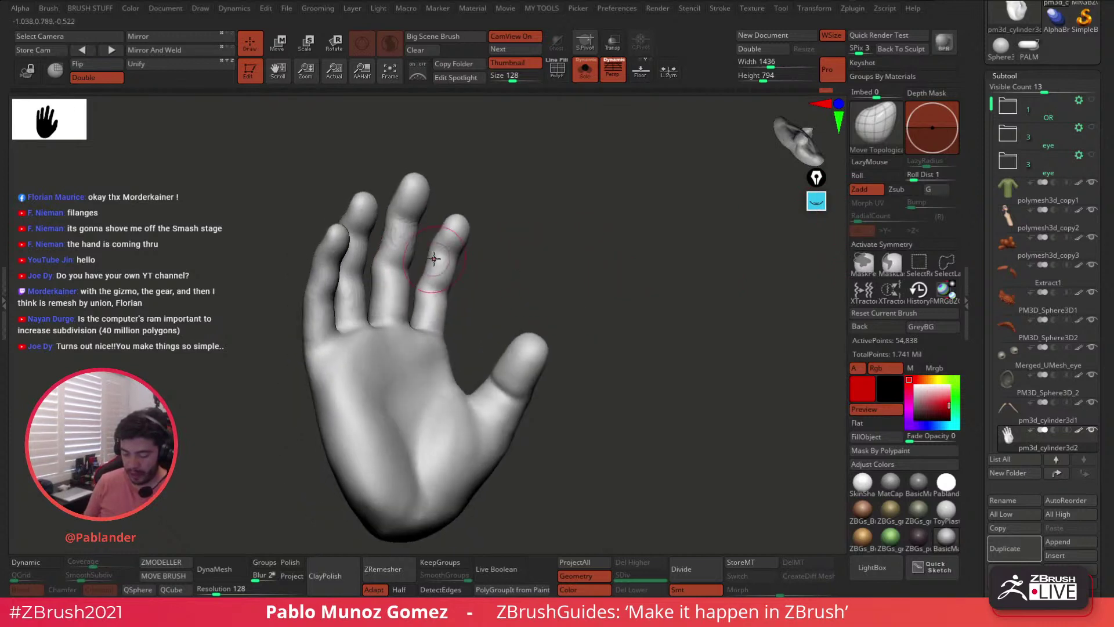
pyautogui.moveTo(497, 239)
pyautogui.mouseDown()
pyautogui.moveTo(517, 236)
pyautogui.moveTo(493, 241)
pyautogui.mouseUp()
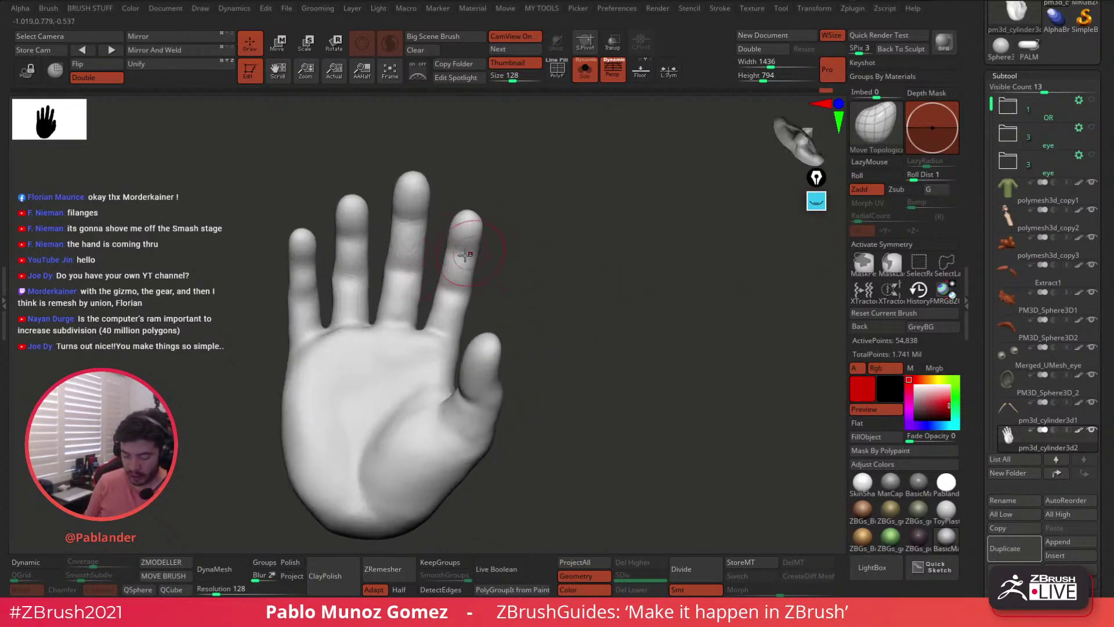
pyautogui.moveTo(344, 280); pyautogui.dragTo(336, 279)
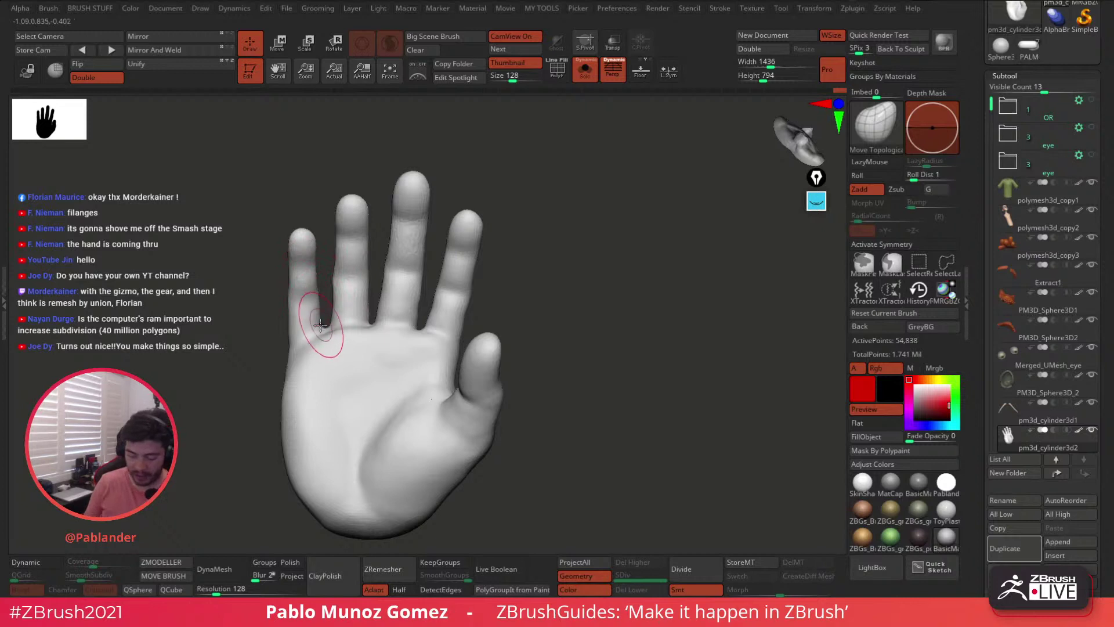
pyautogui.keyDown('alt'); pyautogui.moveTo(318, 385); pyautogui.dragTo(396, 329, button='right'); pyautogui.keyUp('alt')
pyautogui.press('space')
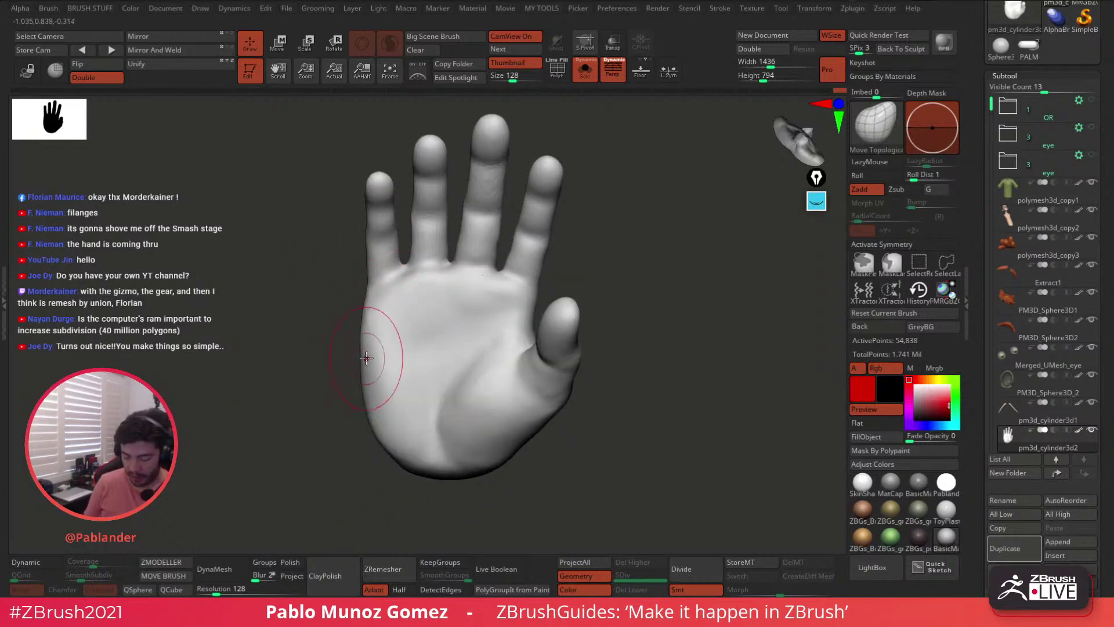
# - Reshape the thumb pad with Move Topological and smooth the thumb-side edge of the palm, checking it from several angles
pyautogui.moveTo(662, 309); pyautogui.dragTo(605, 337)
pyautogui.moveTo(637, 294)
pyautogui.mouseDown()
pyautogui.moveTo(592, 302)
pyautogui.moveTo(592, 338)
pyautogui.moveTo(534, 319)
pyautogui.moveTo(556, 293)
pyautogui.mouseUp()
pyautogui.moveTo(545, 349); pyautogui.dragTo(612, 353)
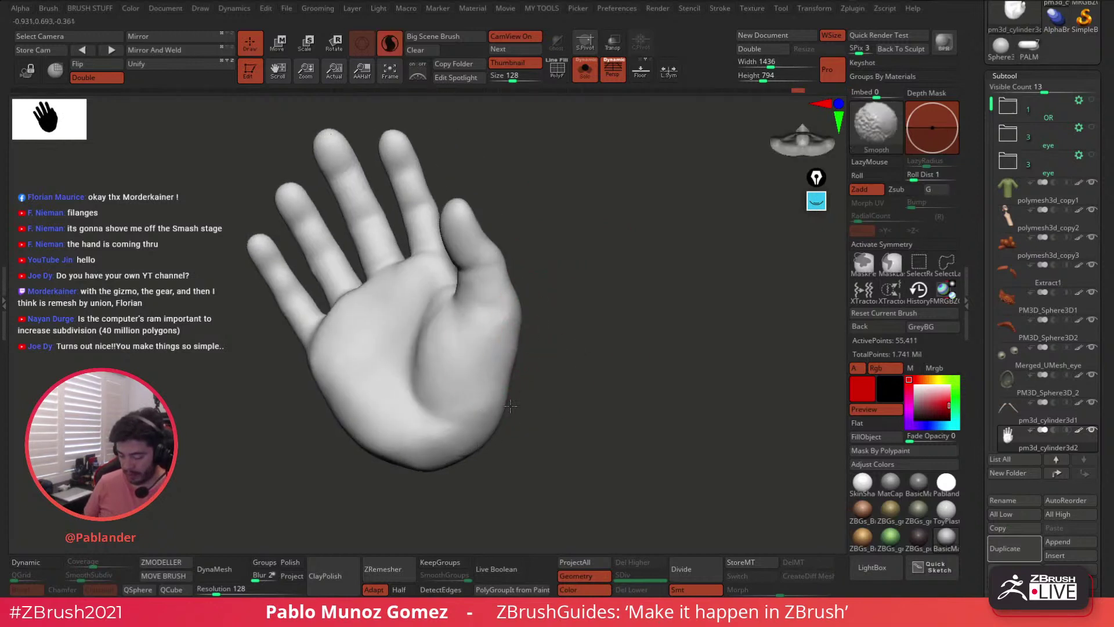
pyautogui.keyDown('shift'); pyautogui.moveTo(513, 392); pyautogui.dragTo(499, 383); pyautogui.keyUp('shift')
pyautogui.moveTo(539, 400); pyautogui.dragTo(503, 408)
pyautogui.moveTo(564, 369); pyautogui.dragTo(579, 364)
pyautogui.moveTo(417, 463)
pyautogui.mouseDown()
pyautogui.moveTo(443, 462)
pyautogui.moveTo(495, 427)
pyautogui.moveTo(451, 432)
pyautogui.moveTo(517, 377)
pyautogui.moveTo(465, 425)
pyautogui.mouseUp()
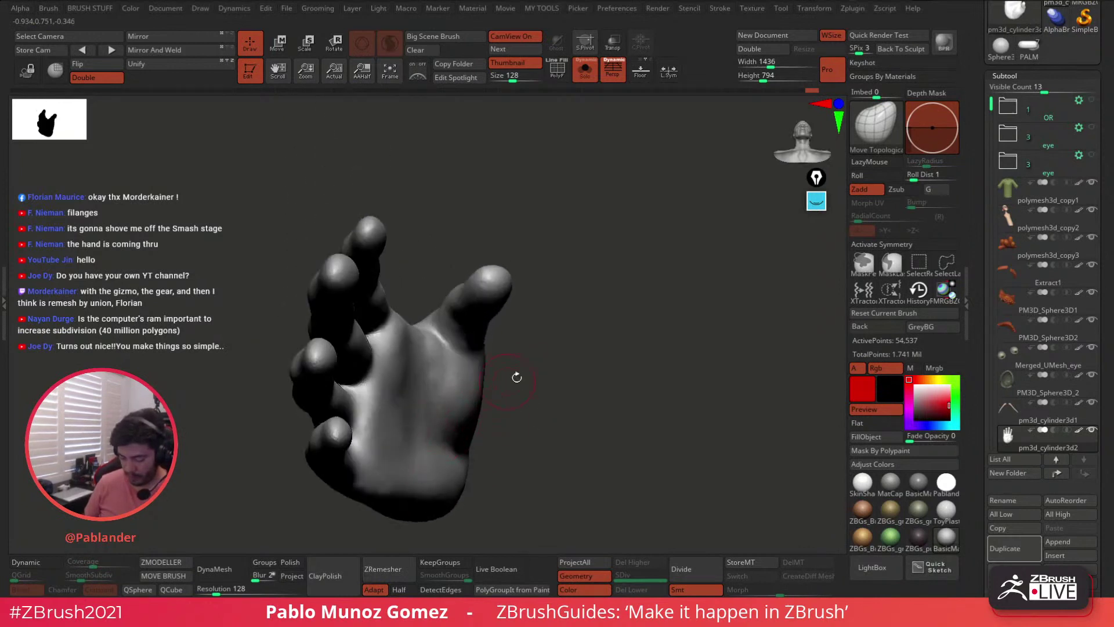
pyautogui.moveTo(497, 385); pyautogui.dragTo(525, 412)
pyautogui.moveTo(463, 323)
pyautogui.mouseDown()
pyautogui.moveTo(465, 361)
pyautogui.moveTo(496, 355)
pyautogui.moveTo(580, 302)
pyautogui.moveTo(657, 346)
pyautogui.moveTo(667, 313)
pyautogui.moveTo(661, 325)
pyautogui.moveTo(650, 299)
pyautogui.mouseUp()
# - Select the TrimDynamic brush and adjust its settings for work on the fingers seen from the back of the hand
pyautogui.press('b')
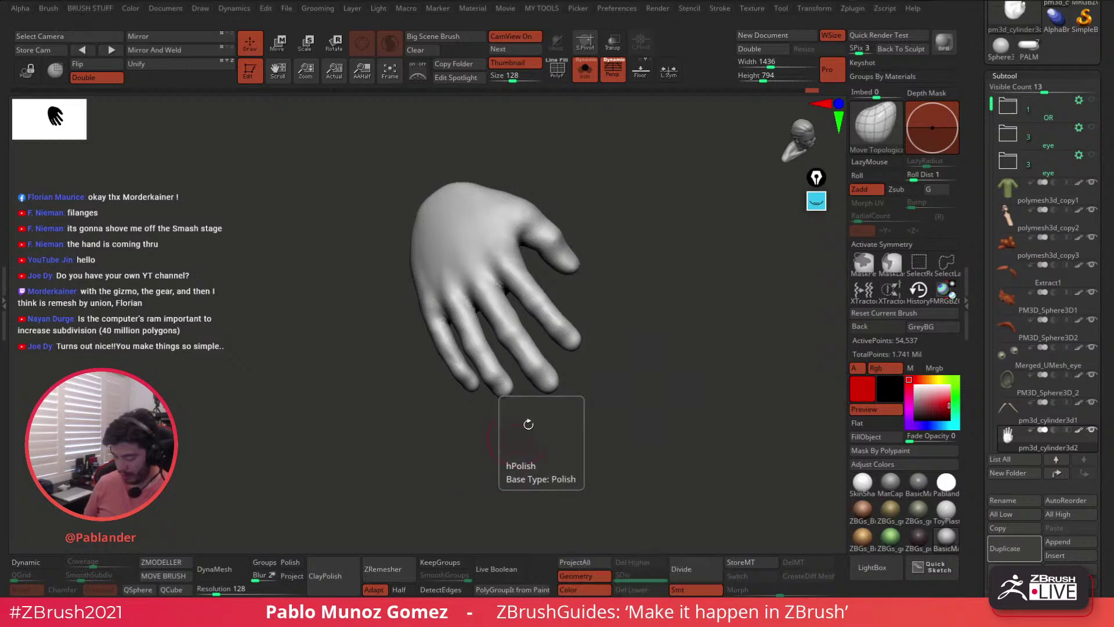
pyautogui.press('b')
pyautogui.click(673, 377)
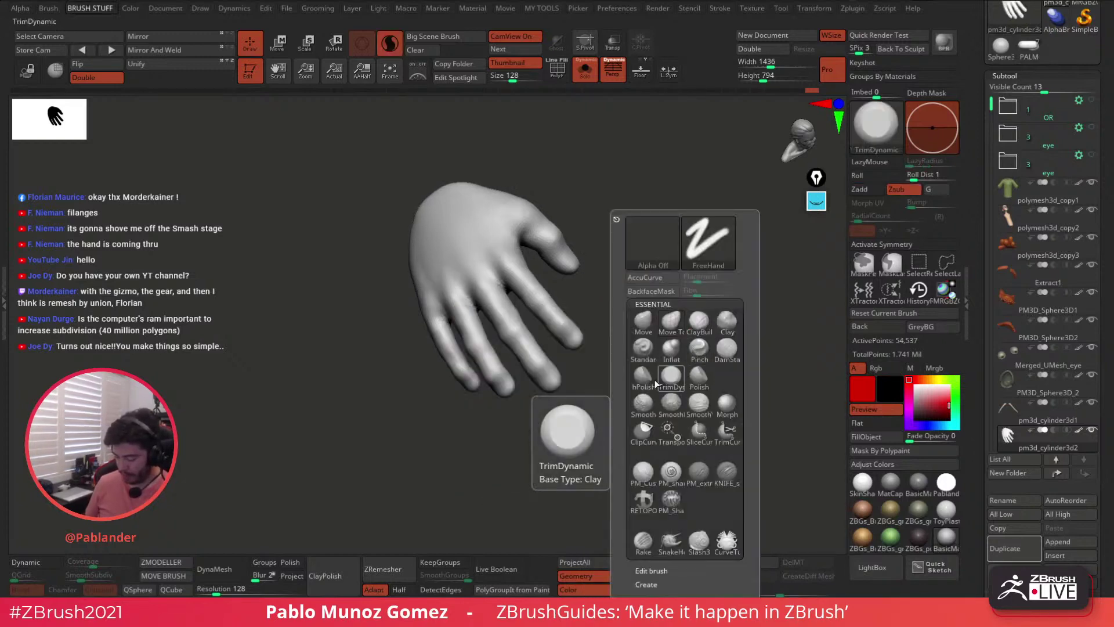
pyautogui.moveTo(580, 348)
pyautogui.keyDown('alt'); pyautogui.mouseDown()
pyautogui.moveTo(603, 375)
pyautogui.moveTo(599, 343)
pyautogui.moveTo(557, 300)
pyautogui.mouseUp(); pyautogui.keyUp('alt')
pyautogui.press('space')
pyautogui.press('space')
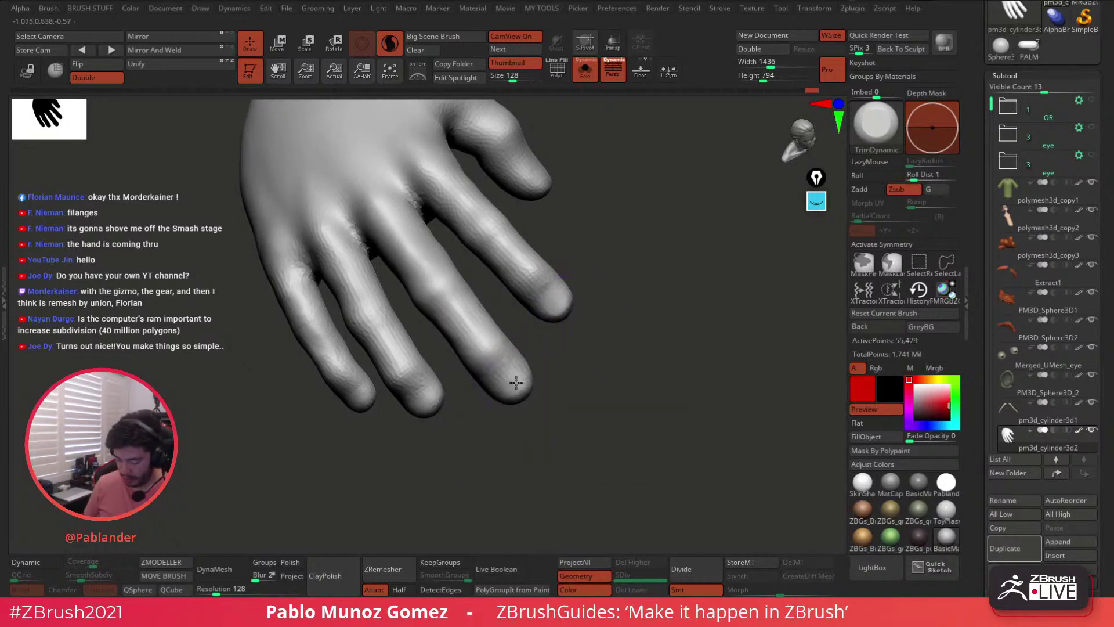
# - Flatten planes on the fingertips and finger segments with TrimDynamic
pyautogui.moveTo(430, 394)
pyautogui.mouseDown()
pyautogui.moveTo(432, 383)
pyautogui.moveTo(505, 353)
pyautogui.mouseUp()
pyautogui.moveTo(438, 350); pyautogui.dragTo(444, 361)
pyautogui.moveTo(557, 354); pyautogui.dragTo(537, 342)
pyautogui.moveTo(436, 363); pyautogui.dragTo(448, 357)
pyautogui.moveTo(754, 133)
pyautogui.keyDown('alt'); pyautogui.mouseDown()
pyautogui.moveTo(609, 308)
pyautogui.moveTo(549, 303)
pyautogui.moveTo(572, 286)
pyautogui.moveTo(550, 282)
pyautogui.mouseUp(); pyautogui.keyUp('alt')
pyautogui.moveTo(603, 337)
pyautogui.mouseDown()
pyautogui.moveTo(626, 278)
pyautogui.moveTo(620, 332)
pyautogui.moveTo(603, 316)
pyautogui.moveTo(630, 305)
pyautogui.moveTo(586, 335)
pyautogui.moveTo(653, 305)
pyautogui.moveTo(622, 321)
pyautogui.moveTo(622, 348)
pyautogui.moveTo(614, 337)
pyautogui.mouseUp()
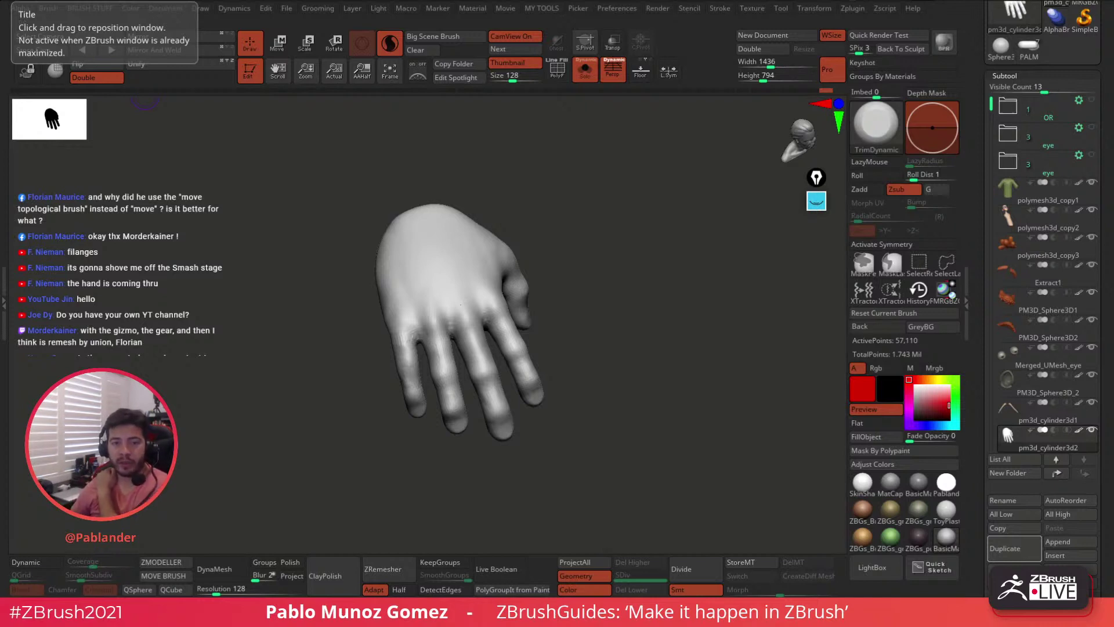
# - Show the Remesh By Union option among the gizmo's transform types and return to Draw mode
pyautogui.click(278, 42)
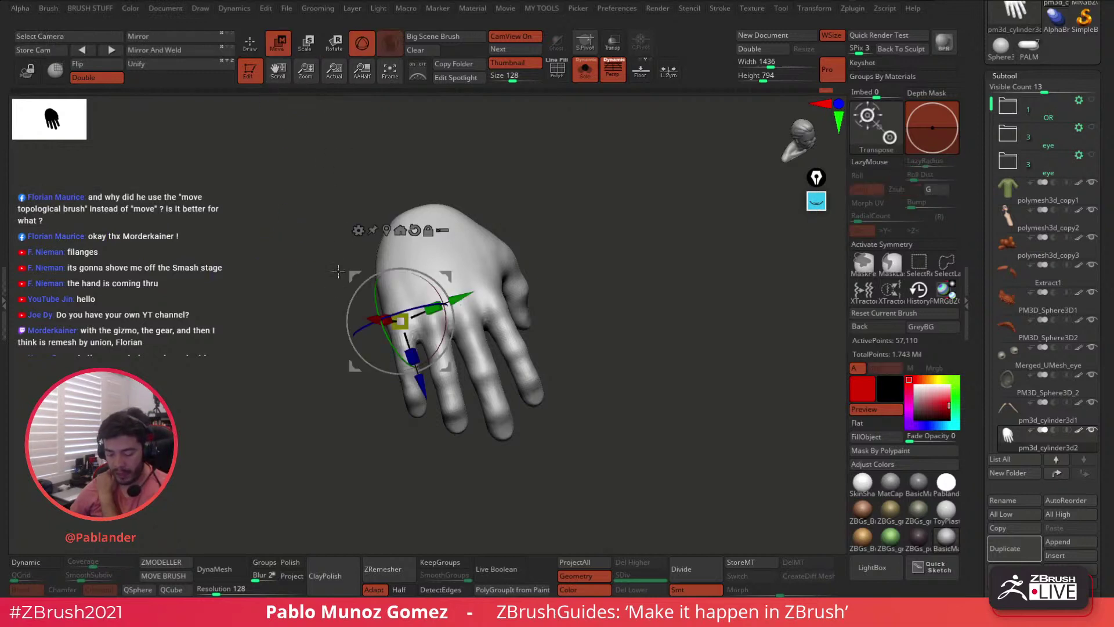
pyautogui.click(359, 230)
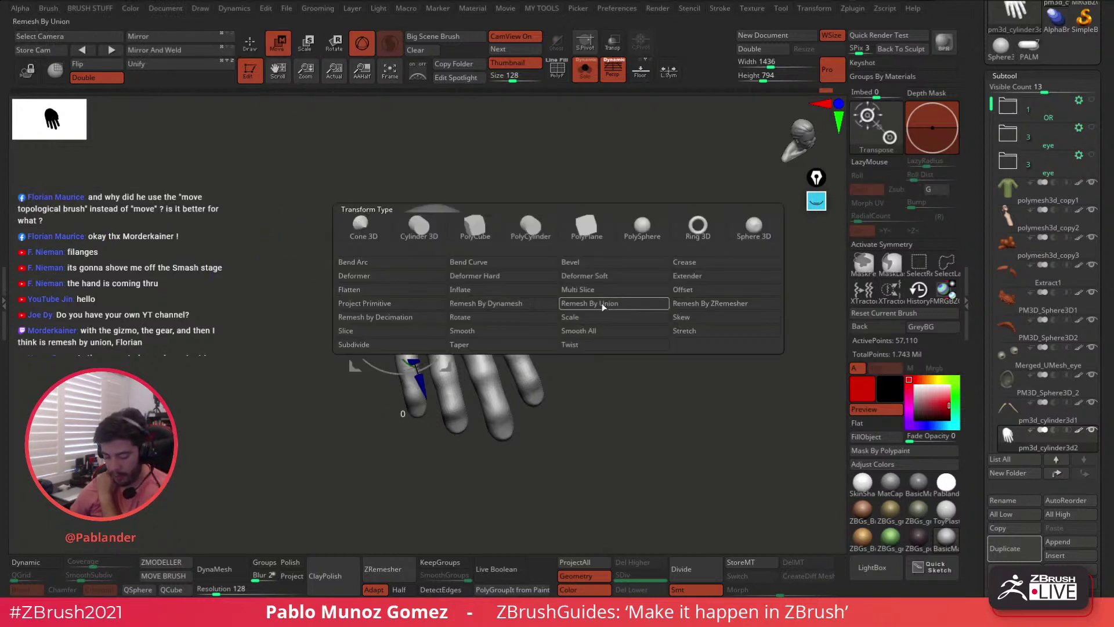
pyautogui.click(575, 302)
pyautogui.press('q')
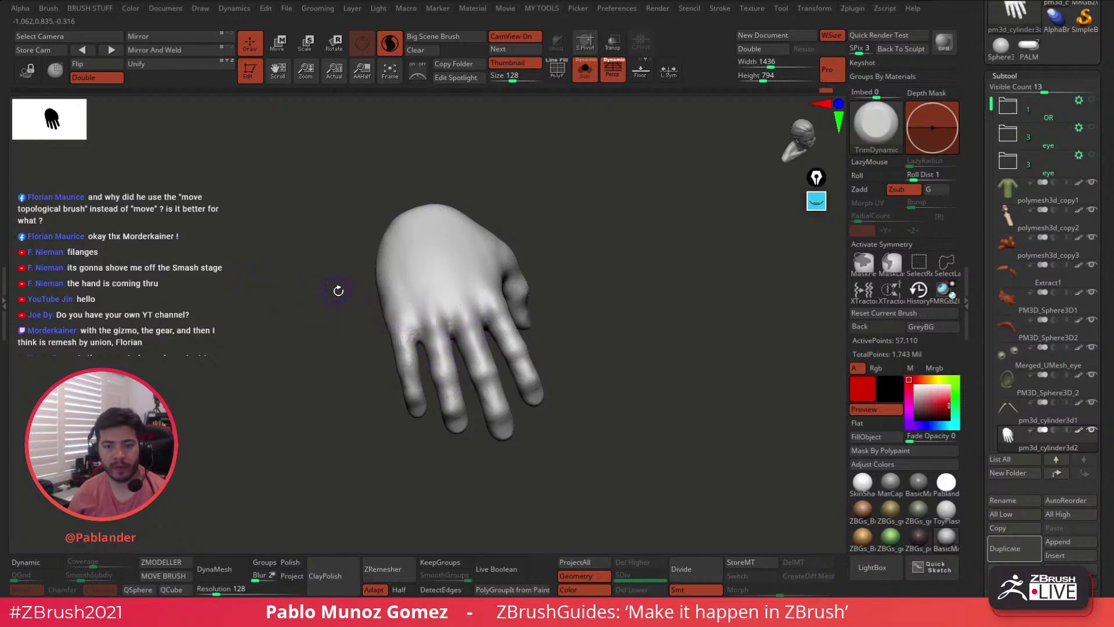
# - Frame the back of the hand closer and select the Move brush
pyautogui.moveTo(599, 329); pyautogui.dragTo(599, 284)
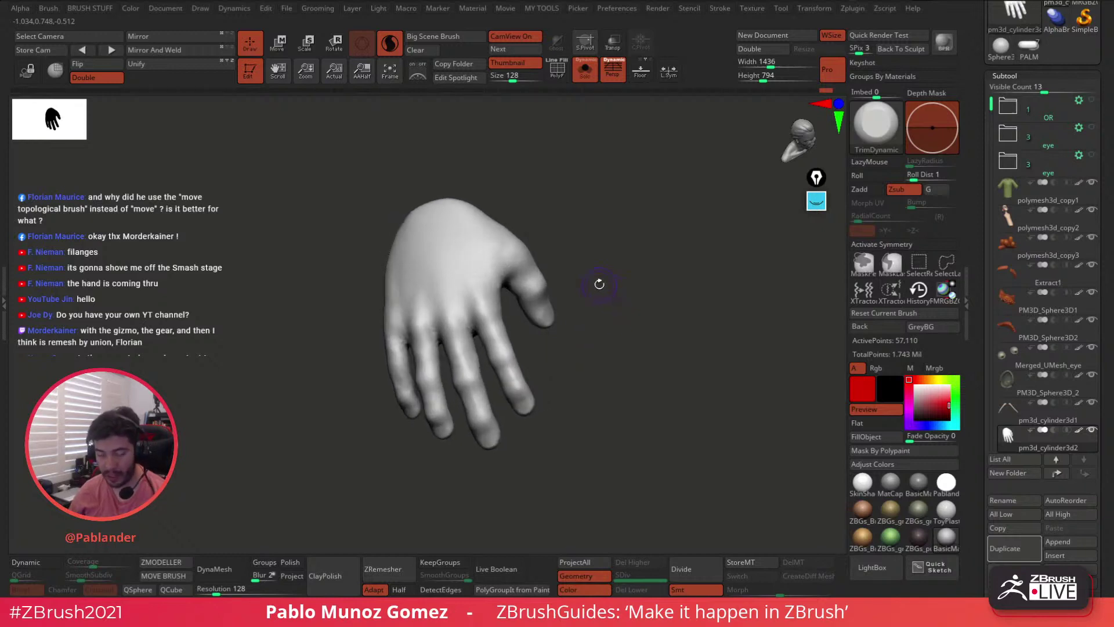
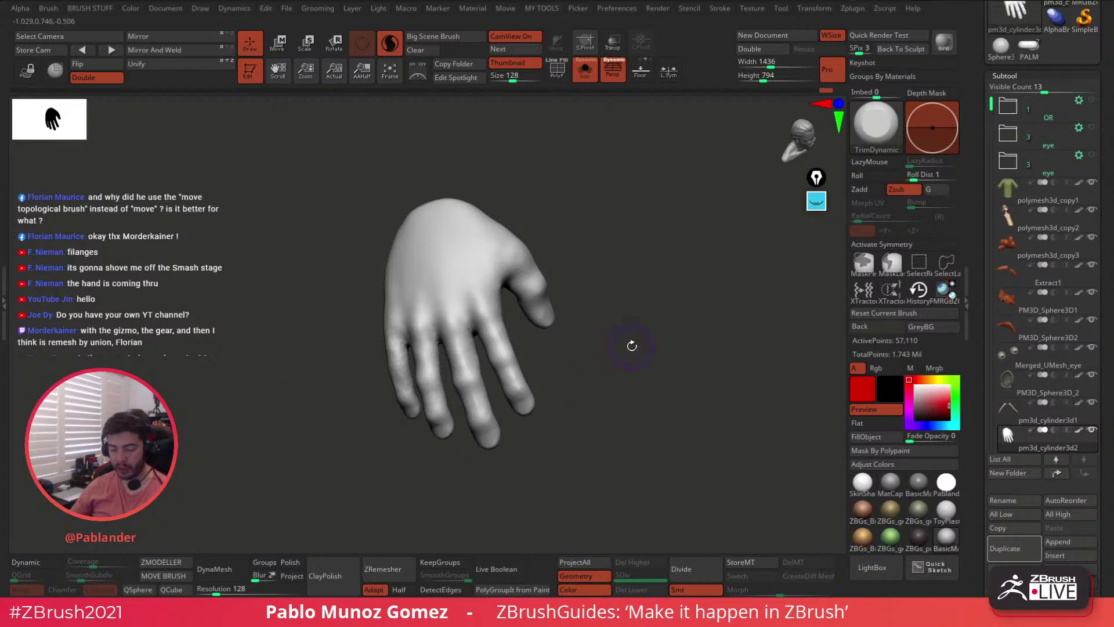
pyautogui.moveTo(648, 352)
pyautogui.mouseDown()
pyautogui.moveTo(670, 367)
pyautogui.moveTo(651, 347)
pyautogui.moveTo(656, 315)
pyautogui.mouseUp()
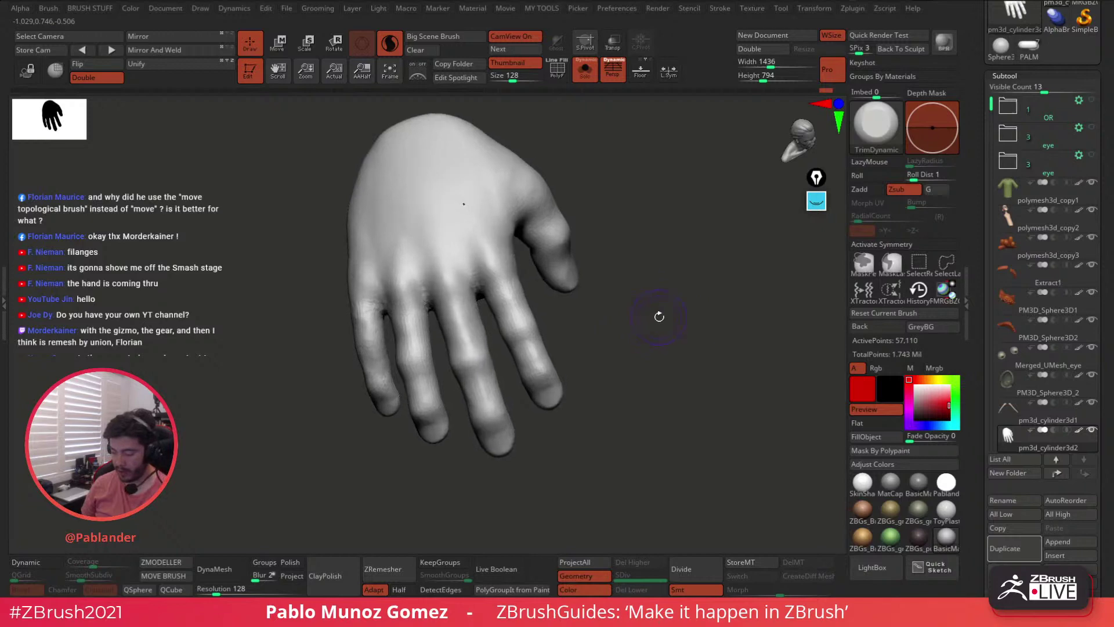
pyautogui.press('b')
pyautogui.click(632, 322)
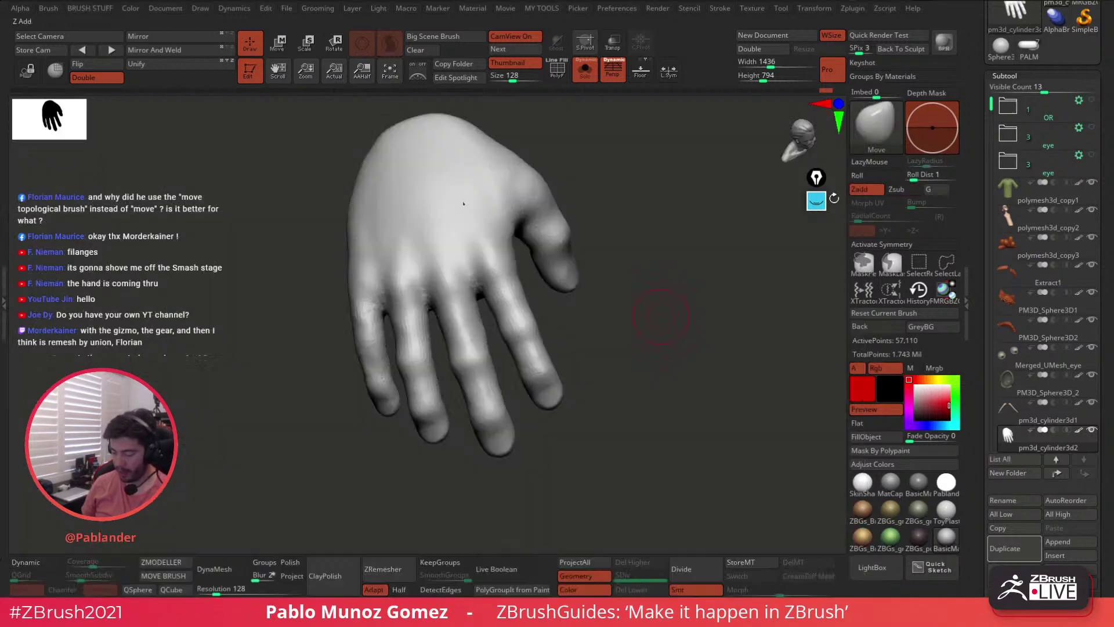
# - Set the screen annotation pen to a small red tip and mark a dot on the index finger, replacing the yellow one
pyautogui.click(816, 201)
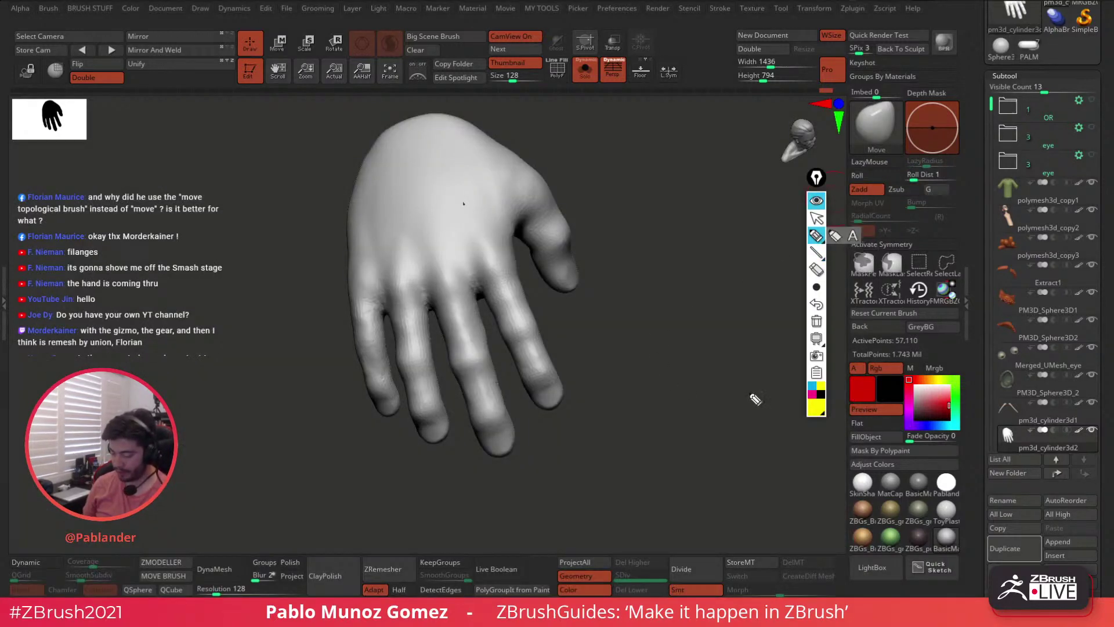
pyautogui.click(816, 405)
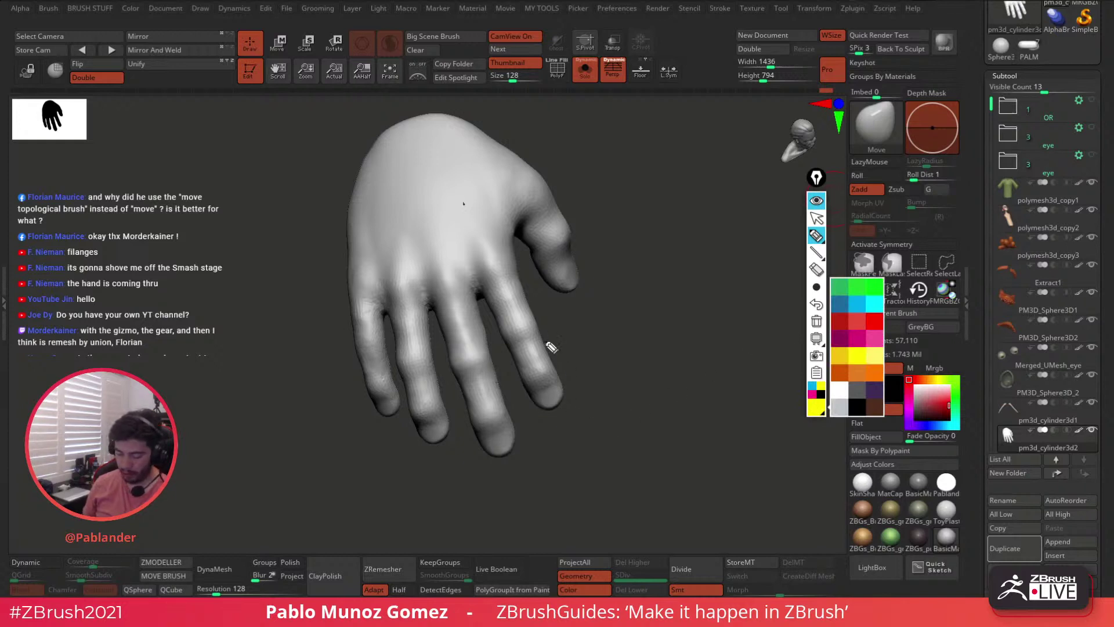
pyautogui.click(529, 355)
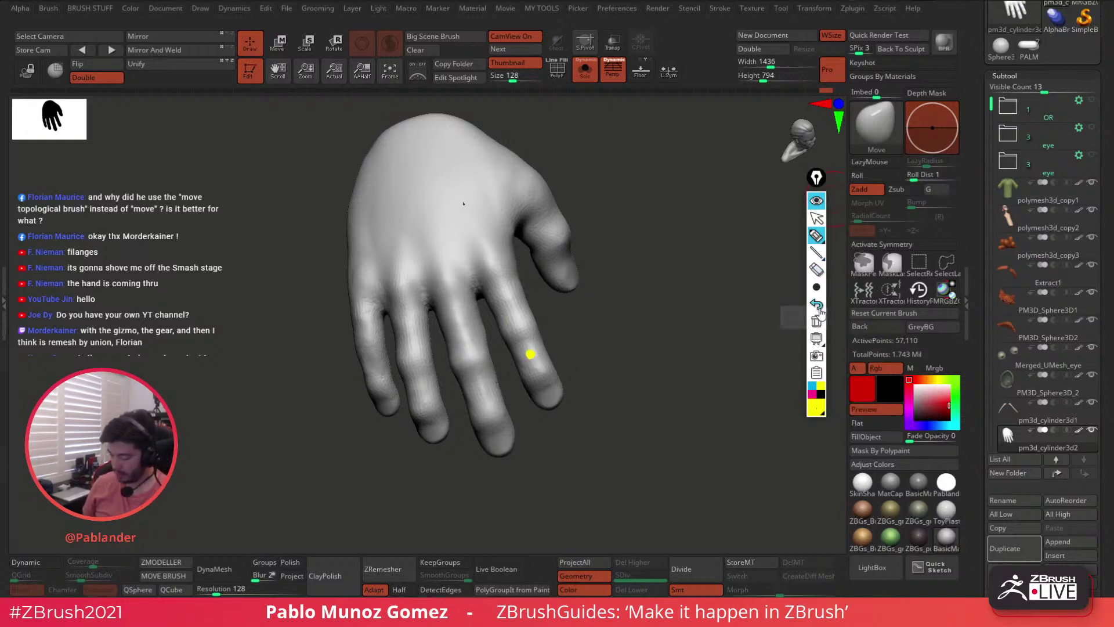
pyautogui.moveTo(818, 238)
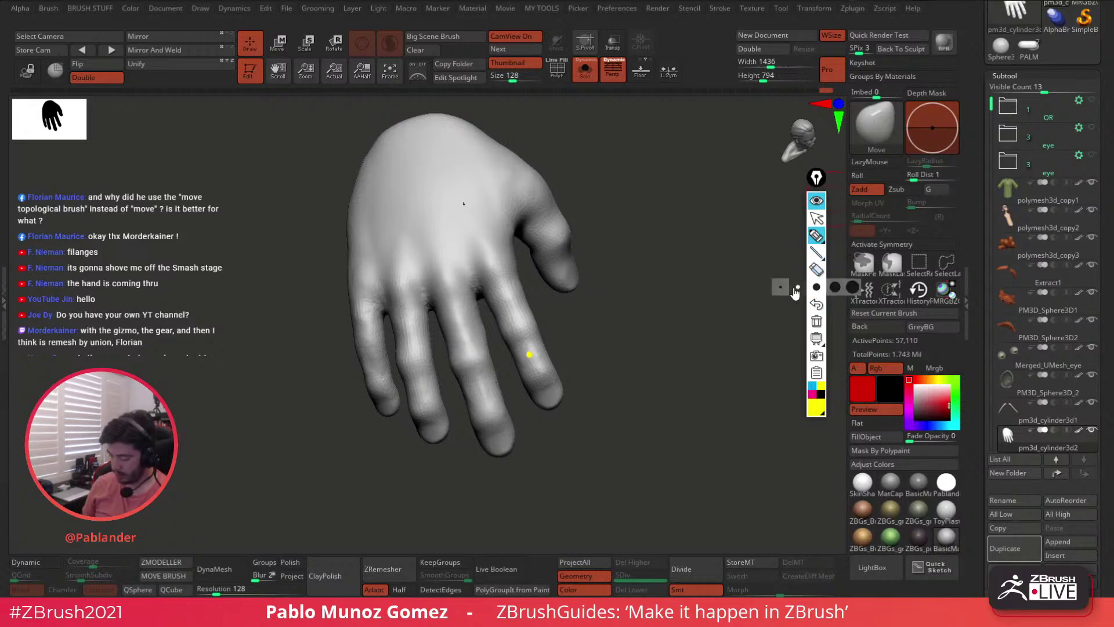
pyautogui.moveTo(818, 408)
pyautogui.click(872, 325)
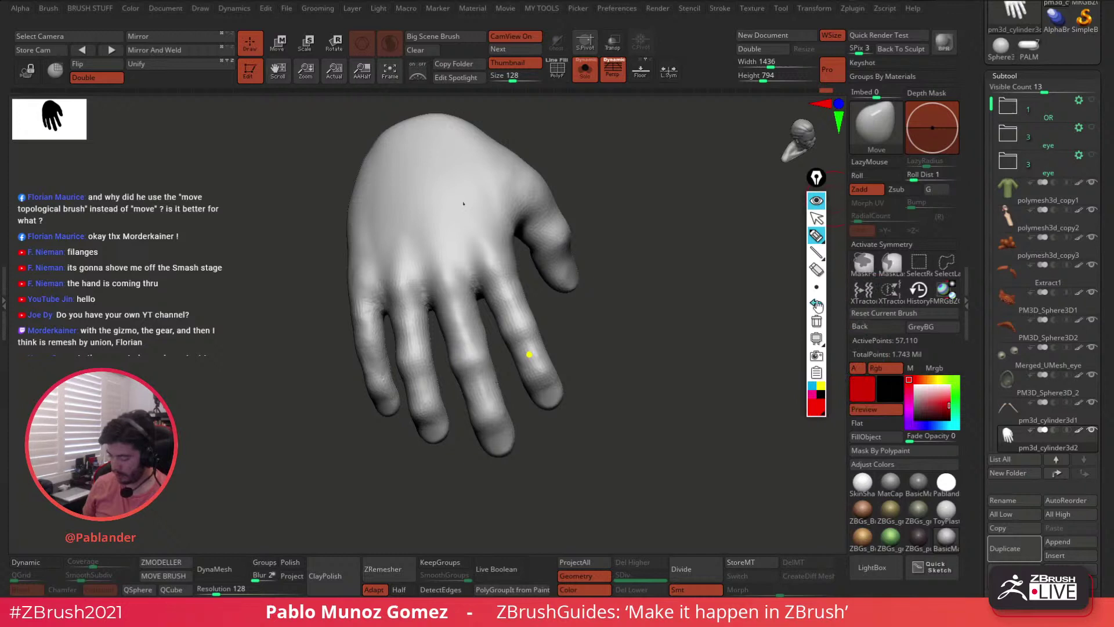
pyautogui.moveTo(534, 365); pyautogui.dragTo(532, 363)
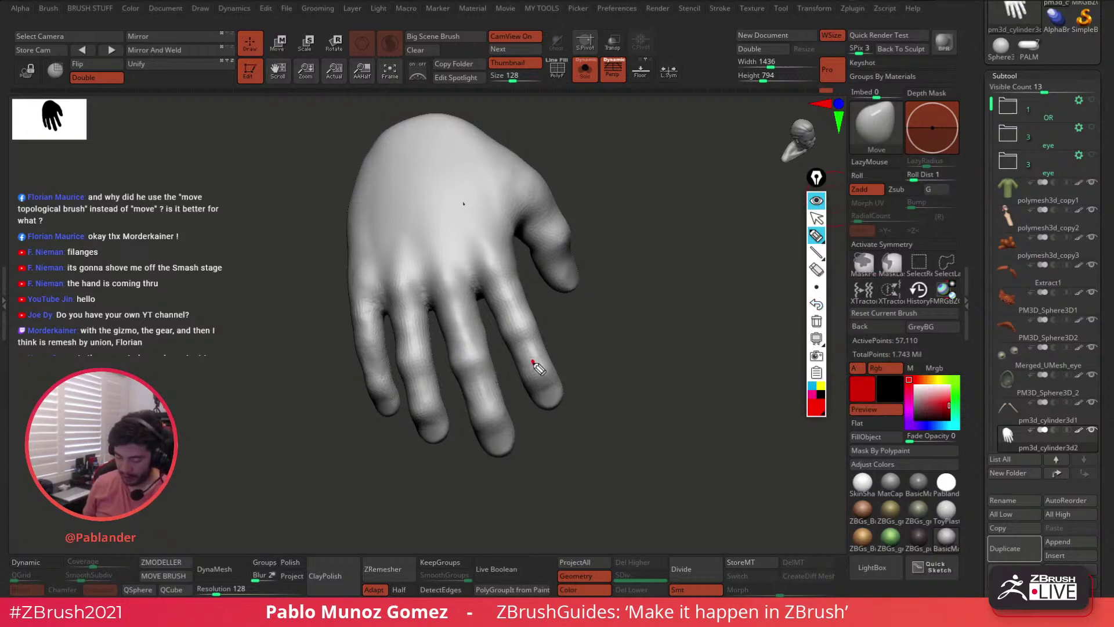
pyautogui.moveTo(506, 289); pyautogui.dragTo(524, 285)
pyautogui.moveTo(457, 354); pyautogui.dragTo(490, 424)
pyautogui.moveTo(609, 415)
pyautogui.mouseDown()
pyautogui.moveTo(625, 378)
pyautogui.moveTo(617, 342)
pyautogui.mouseUp()
pyautogui.click(816, 304)
pyautogui.click(817, 304)
# - Draw a red circle around the index finger's dot and fill it with radial strokes to illustrate the Move brush's area of influence
pyautogui.moveTo(523, 288)
pyautogui.mouseDown()
pyautogui.moveTo(444, 377)
pyautogui.moveTo(599, 443)
pyautogui.moveTo(577, 285)
pyautogui.moveTo(511, 293)
pyautogui.mouseUp()
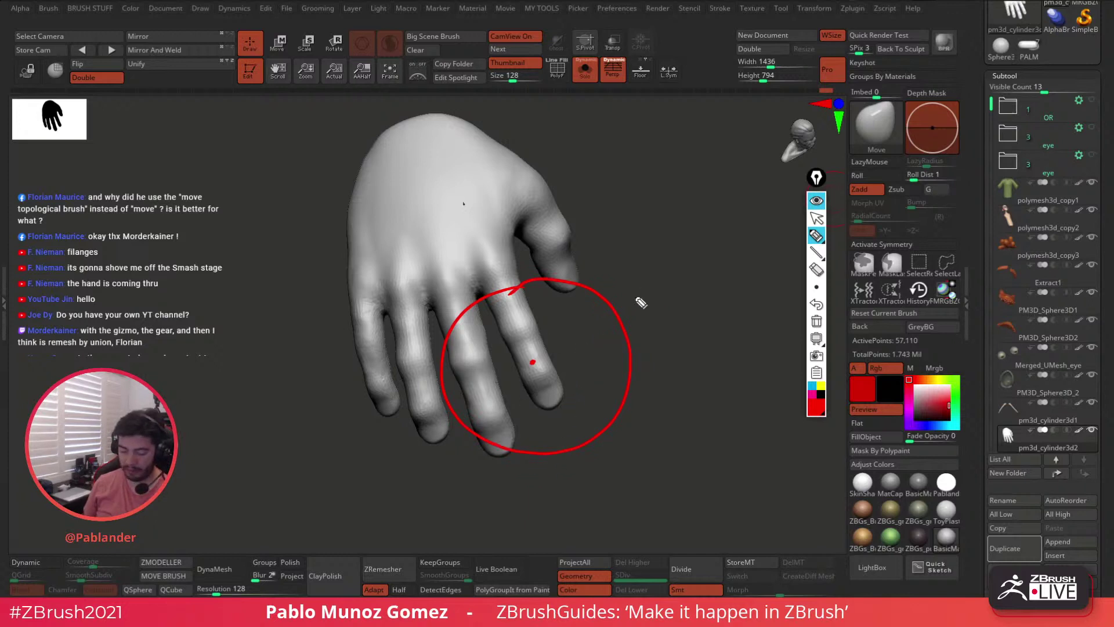
pyautogui.moveTo(473, 321); pyautogui.dragTo(520, 332)
pyautogui.moveTo(450, 347); pyautogui.dragTo(513, 341)
pyautogui.moveTo(459, 363); pyautogui.dragTo(510, 363)
pyautogui.moveTo(465, 396); pyautogui.dragTo(510, 373)
pyautogui.moveTo(485, 418); pyautogui.dragTo(515, 395)
pyautogui.moveTo(506, 432); pyautogui.dragTo(530, 394)
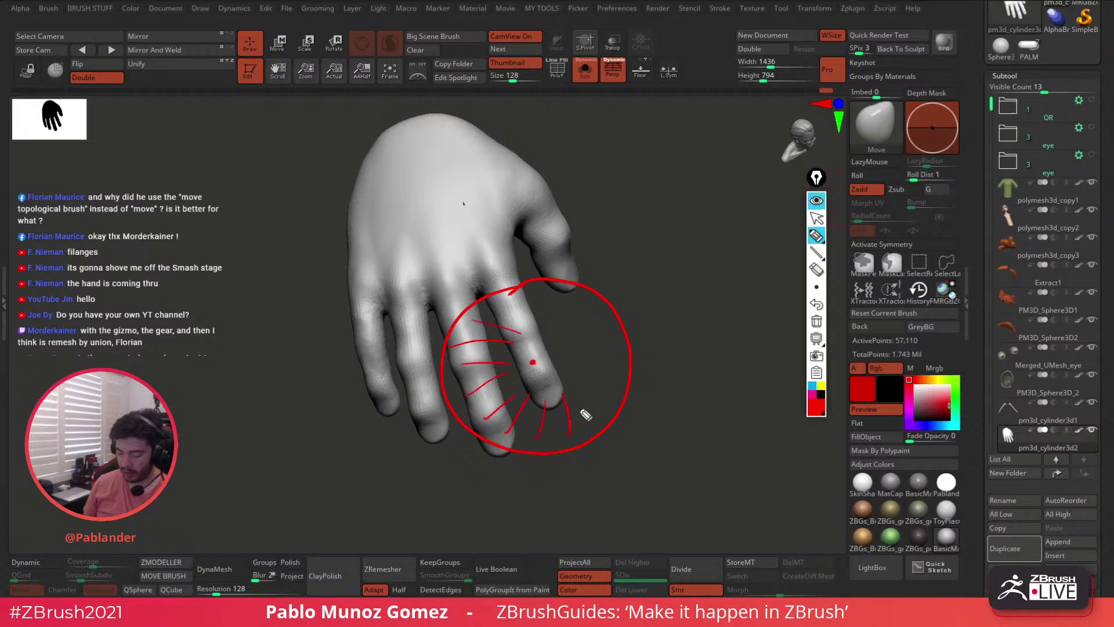
pyautogui.moveTo(561, 349); pyautogui.dragTo(573, 303)
pyautogui.moveTo(541, 342)
pyautogui.mouseDown()
pyautogui.moveTo(545, 309)
pyautogui.moveTo(534, 317)
pyautogui.mouseUp()
pyautogui.moveTo(516, 335); pyautogui.dragTo(518, 323)
pyautogui.moveTo(820, 286)
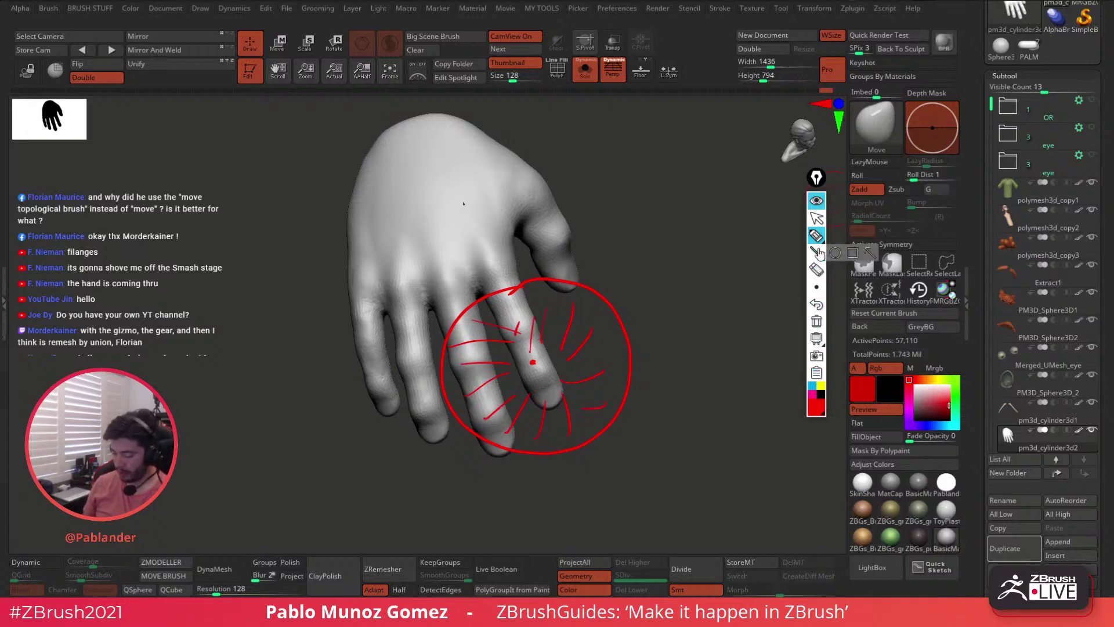
# - Clear the red annotations and mark a magenta dot on the index finger with a large magenta circle around it
pyautogui.click(818, 323)
pyautogui.click(812, 386)
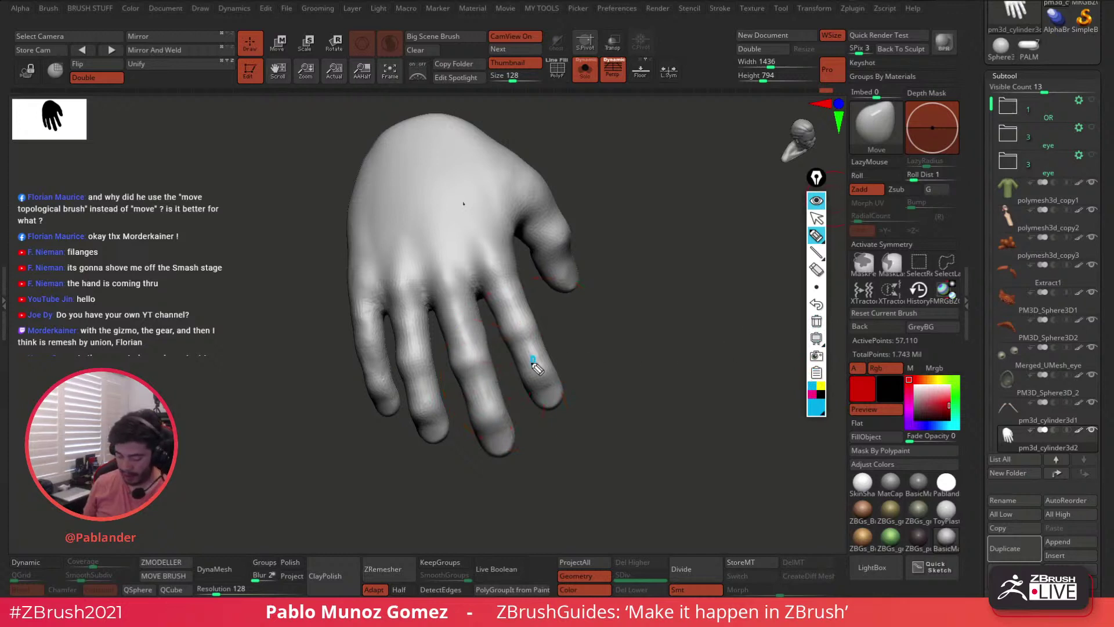
pyautogui.click(812, 395)
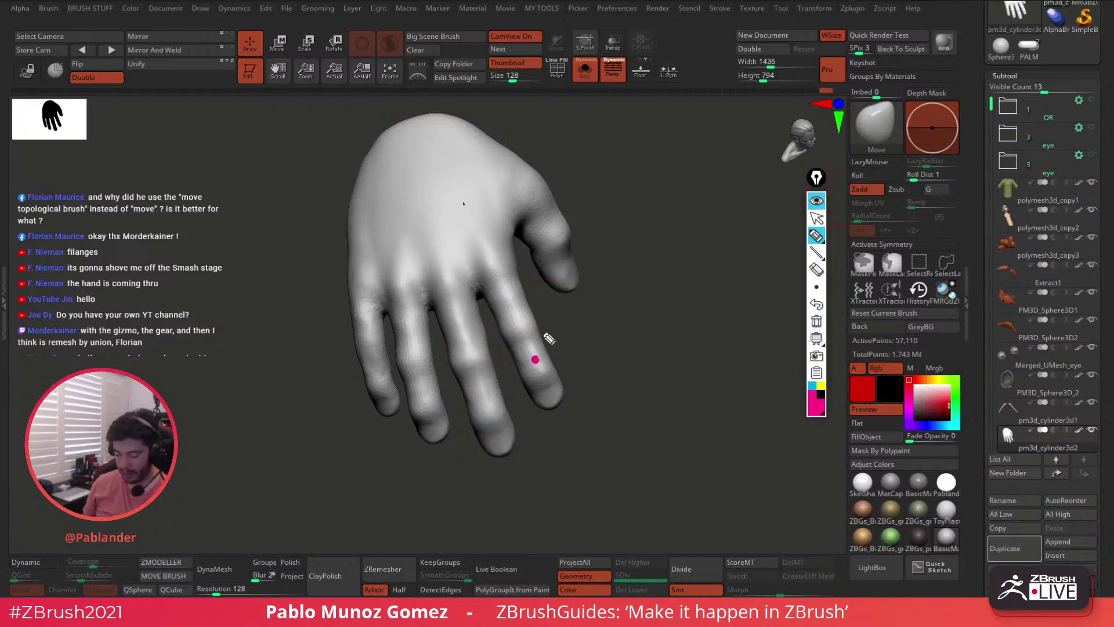
pyautogui.moveTo(543, 266)
pyautogui.mouseDown()
pyautogui.moveTo(502, 272)
pyautogui.moveTo(514, 438)
pyautogui.moveTo(597, 290)
pyautogui.moveTo(539, 265)
pyautogui.mouseUp()
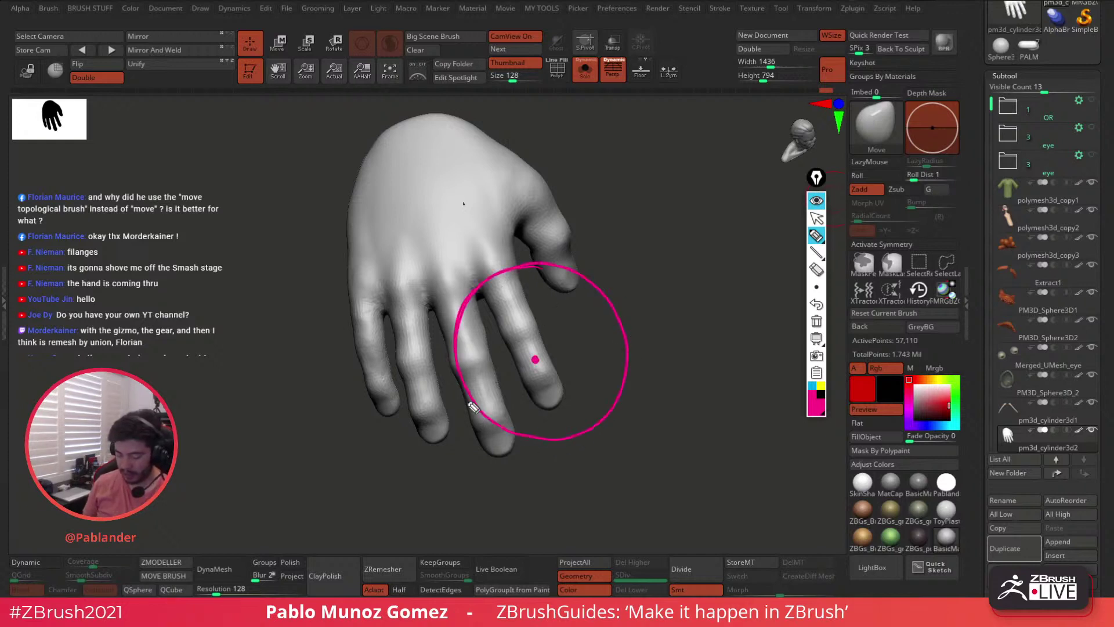
# - Draw cyan strokes on the index finger, the gap, the middle finger and the web between them to illustrate Move Topological's influence
pyautogui.click(812, 386)
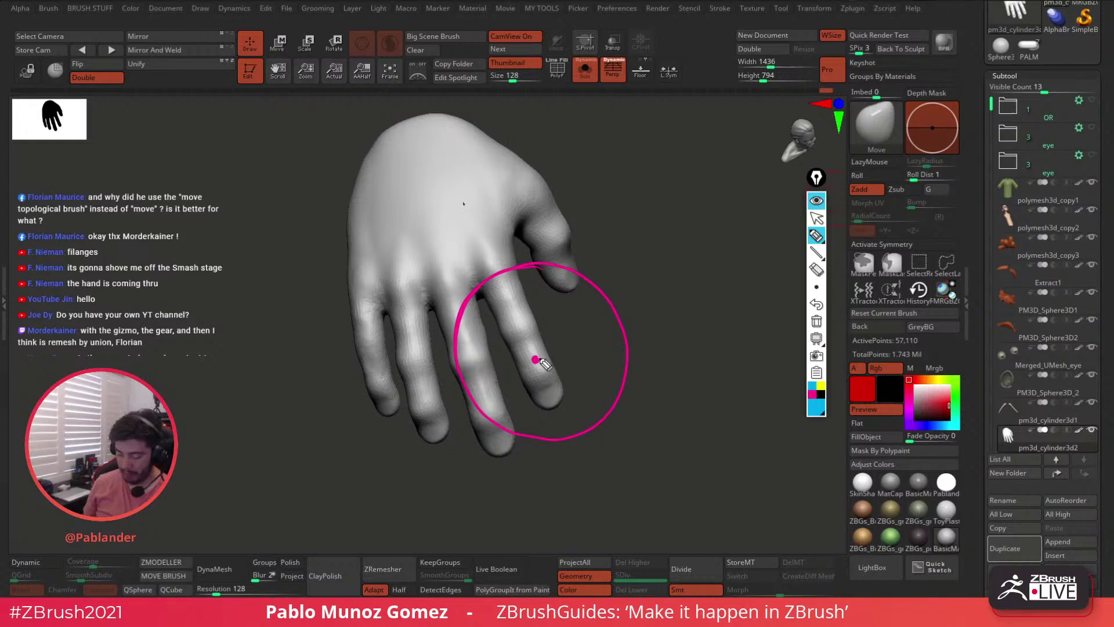
pyautogui.moveTo(523, 323)
pyautogui.mouseDown()
pyautogui.moveTo(541, 377)
pyautogui.moveTo(550, 361)
pyautogui.moveTo(530, 354)
pyautogui.moveTo(527, 373)
pyautogui.mouseUp()
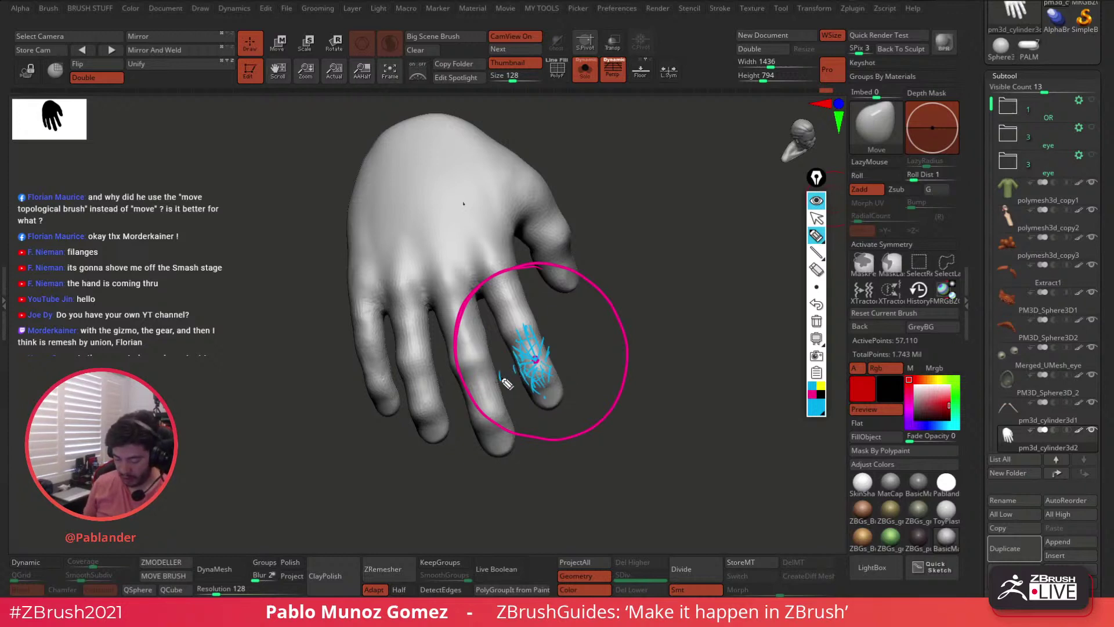
pyautogui.moveTo(501, 376); pyautogui.dragTo(516, 369)
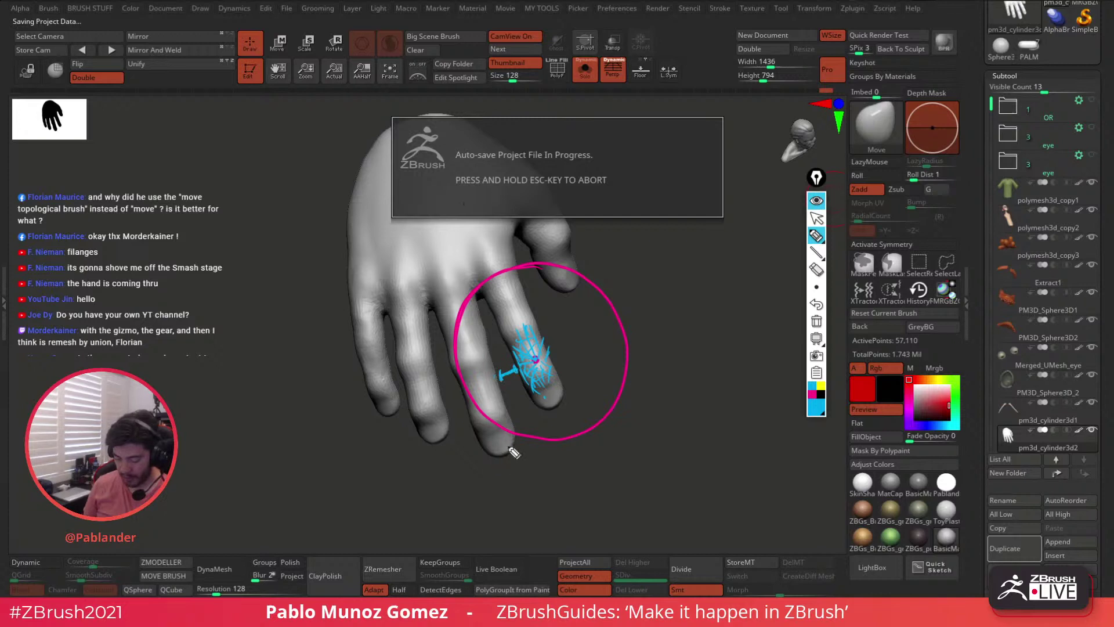
pyautogui.moveTo(491, 327)
pyautogui.mouseDown()
pyautogui.moveTo(479, 406)
pyautogui.moveTo(499, 452)
pyautogui.mouseUp()
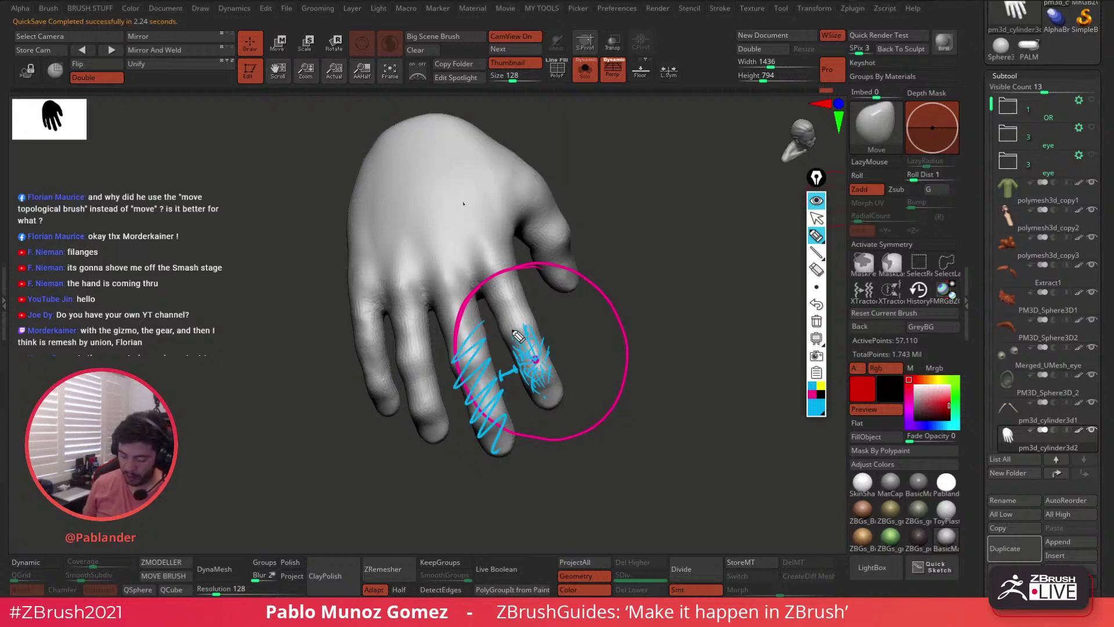
pyautogui.moveTo(516, 330)
pyautogui.mouseDown()
pyautogui.moveTo(477, 294)
pyautogui.moveTo(498, 308)
pyautogui.moveTo(486, 290)
pyautogui.mouseUp()
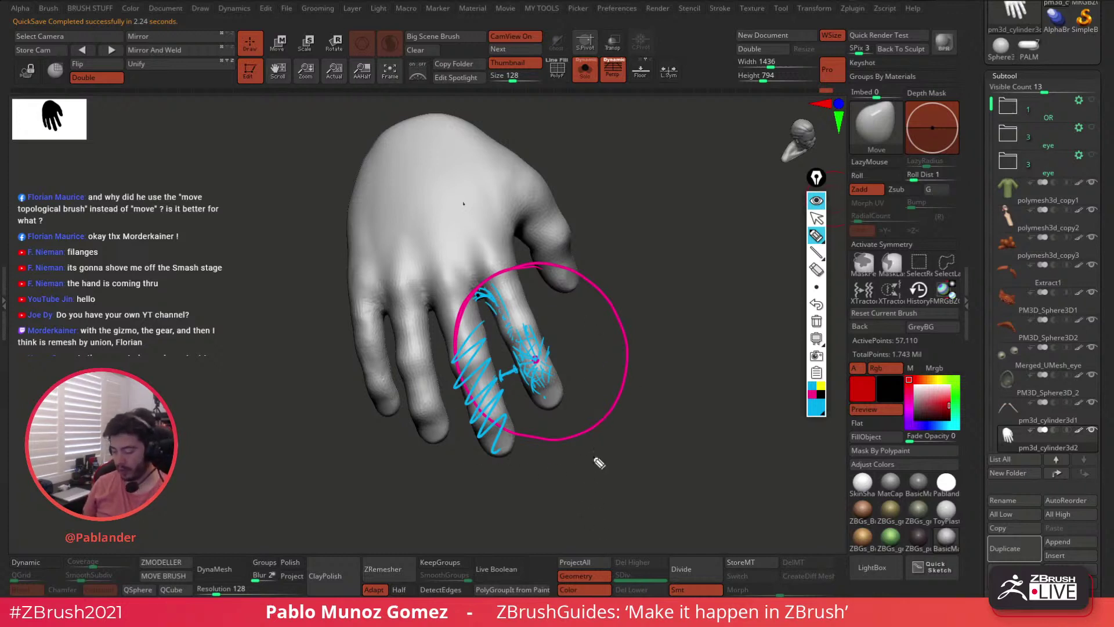
# - Clear all annotations, hide the annotation tools and demonstrate the Move brush on the index finger with an enlarged draw size
pyautogui.click(816, 321)
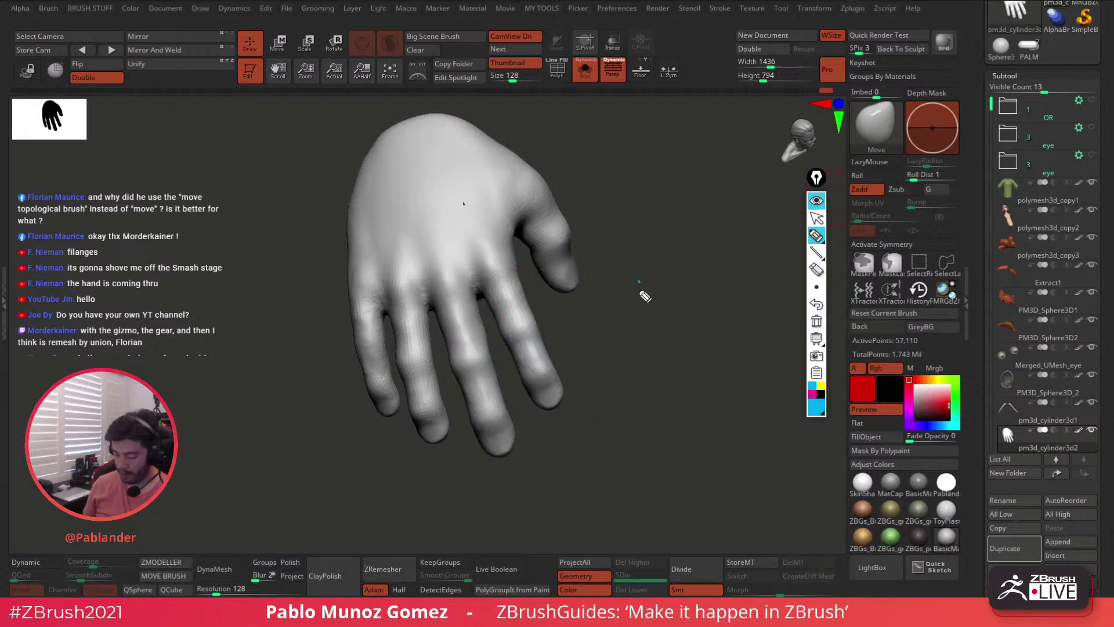
pyautogui.click(816, 200)
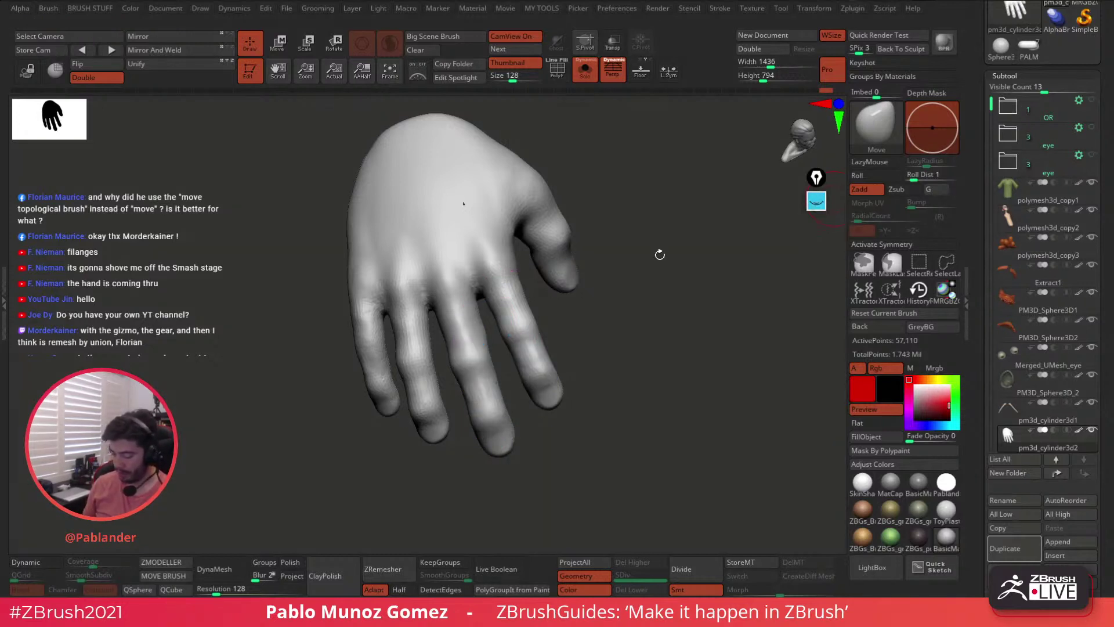
pyautogui.moveTo(668, 256)
pyautogui.mouseDown()
pyautogui.moveTo(659, 253)
pyautogui.moveTo(678, 252)
pyautogui.moveTo(664, 255)
pyautogui.mouseUp()
pyautogui.press('space')
pyautogui.moveTo(569, 366)
pyautogui.mouseDown()
pyautogui.moveTo(559, 363)
pyautogui.moveTo(573, 345)
pyautogui.moveTo(624, 319)
pyautogui.moveTo(527, 383)
pyautogui.moveTo(647, 315)
pyautogui.moveTo(496, 405)
pyautogui.moveTo(621, 319)
pyautogui.moveTo(481, 348)
pyautogui.moveTo(592, 329)
pyautogui.mouseUp()
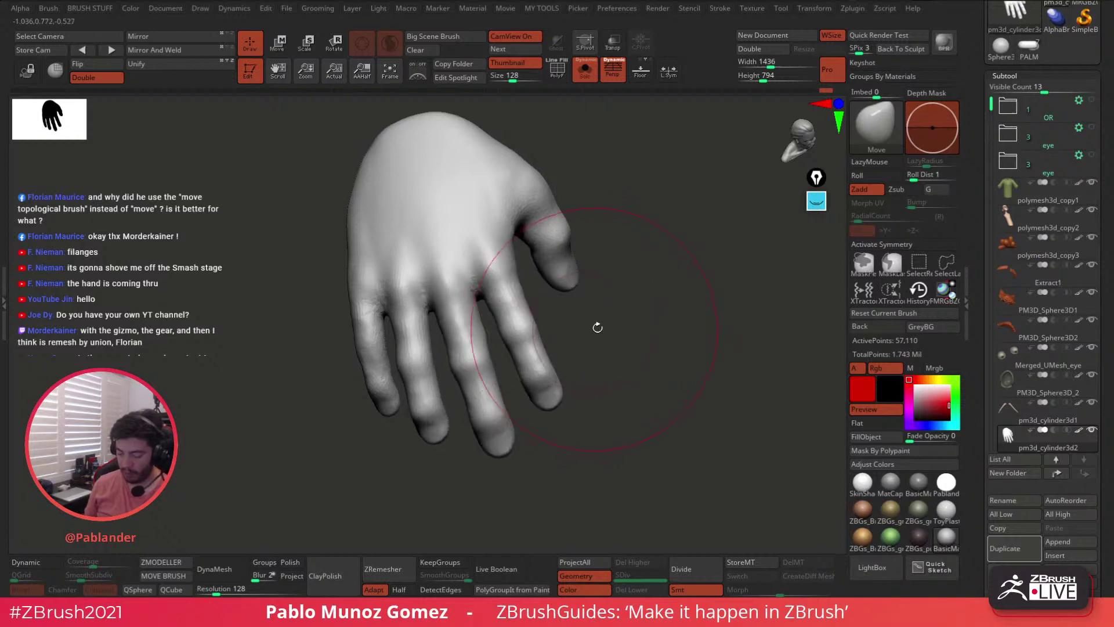
# - Switch to the Move Topological brush and try pulling the index finger at different draw sizes, undoing each test move
pyautogui.press('b')
pyautogui.press('m')
pyautogui.press('t')
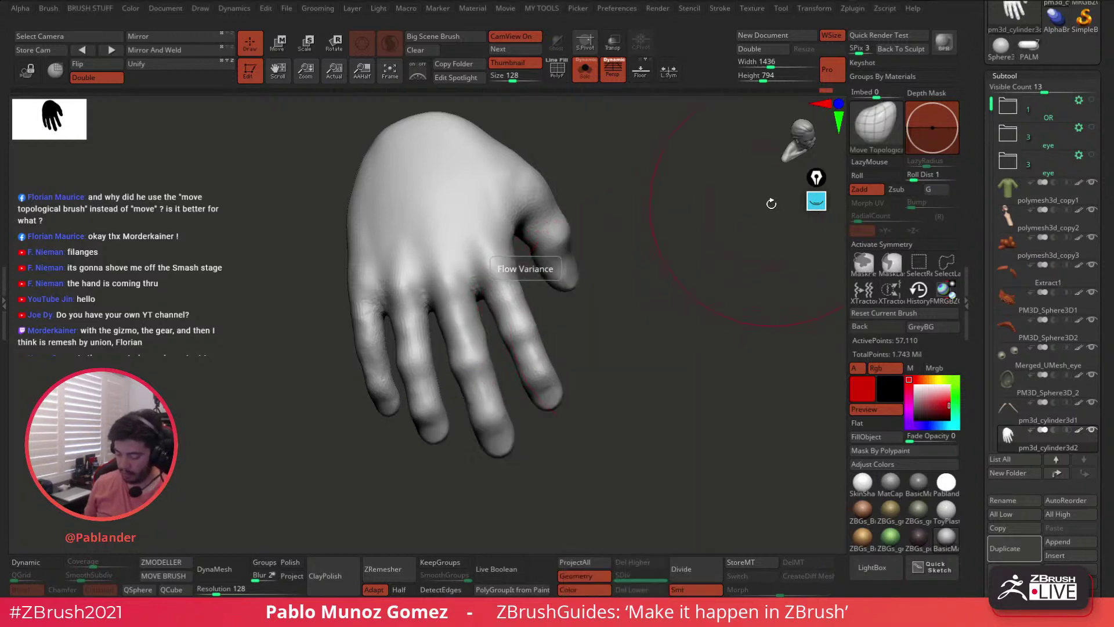
pyautogui.press('space')
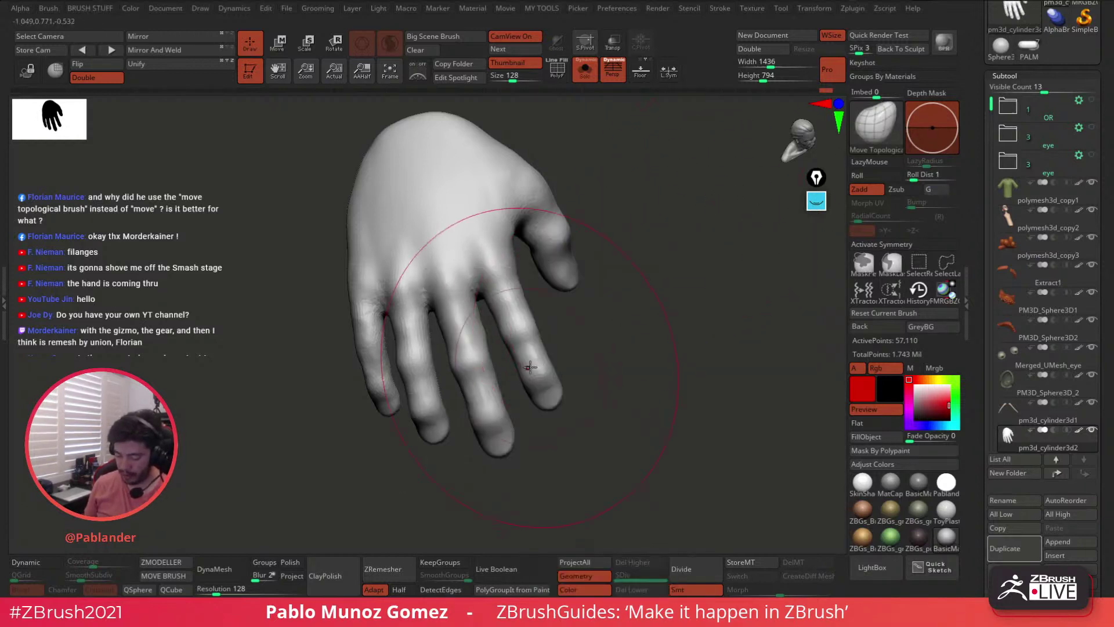
pyautogui.moveTo(530, 362)
pyautogui.mouseDown()
pyautogui.moveTo(550, 343)
pyautogui.moveTo(534, 348)
pyautogui.moveTo(535, 367)
pyautogui.moveTo(618, 319)
pyautogui.moveTo(563, 350)
pyautogui.moveTo(559, 373)
pyautogui.moveTo(594, 360)
pyautogui.moveTo(551, 378)
pyautogui.moveTo(744, 249)
pyautogui.moveTo(558, 374)
pyautogui.mouseUp()
pyautogui.press('space')
pyautogui.hotkey('ctrl', 'z')
pyautogui.press('space')
pyautogui.hotkey('ctrl', 'z')
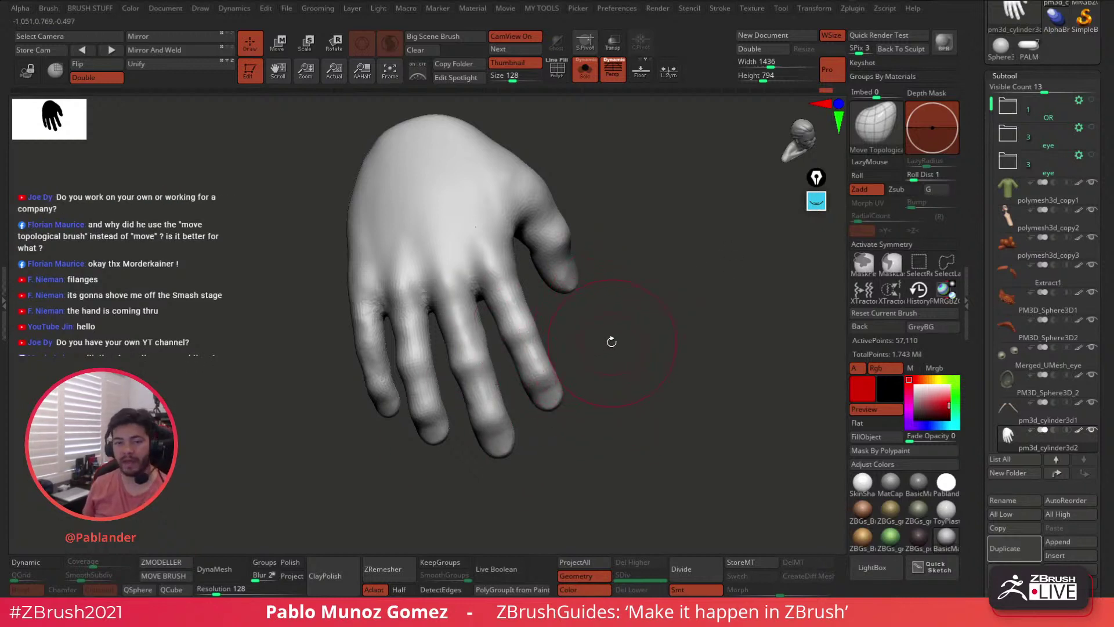
# - Examine the hand's silhouette, fingers and thumb from the back and from the thumb side
pyautogui.moveTo(653, 367); pyautogui.dragTo(643, 358)
pyautogui.press('space')
pyautogui.moveTo(673, 318); pyautogui.dragTo(703, 336)
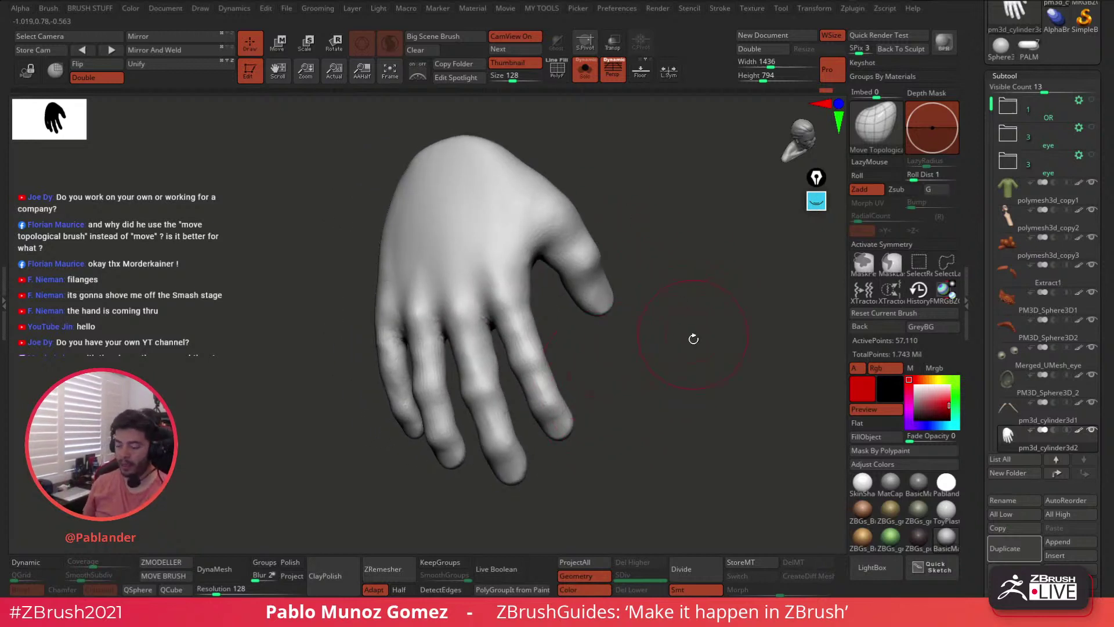
pyautogui.moveTo(685, 342); pyautogui.dragTo(654, 303)
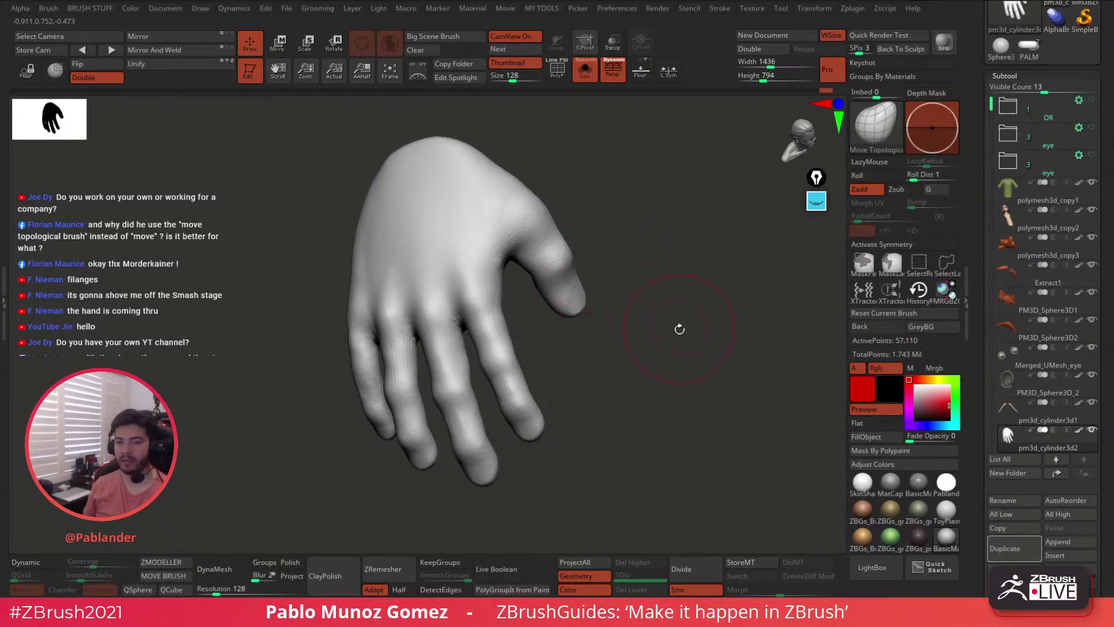
pyautogui.moveTo(679, 328); pyautogui.dragTo(672, 332)
pyautogui.moveTo(661, 290); pyautogui.dragTo(677, 282)
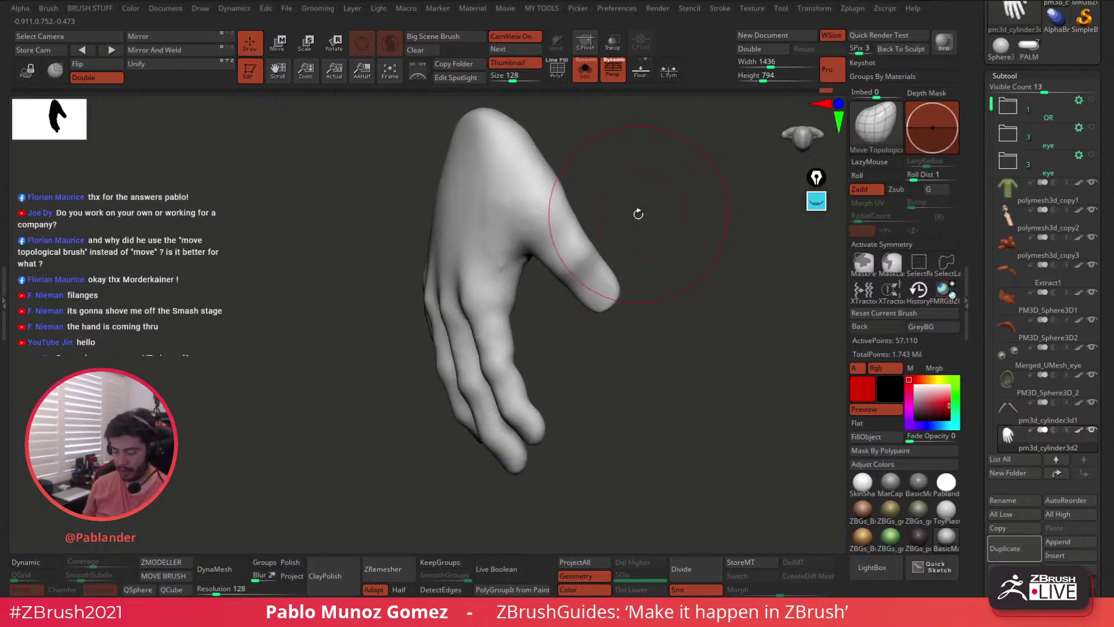
pyautogui.moveTo(603, 221)
pyautogui.mouseDown()
pyautogui.moveTo(622, 227)
pyautogui.moveTo(603, 238)
pyautogui.mouseUp()
pyautogui.moveTo(566, 325)
pyautogui.mouseDown()
pyautogui.moveTo(554, 330)
pyautogui.moveTo(509, 249)
pyautogui.moveTo(497, 256)
pyautogui.mouseUp()
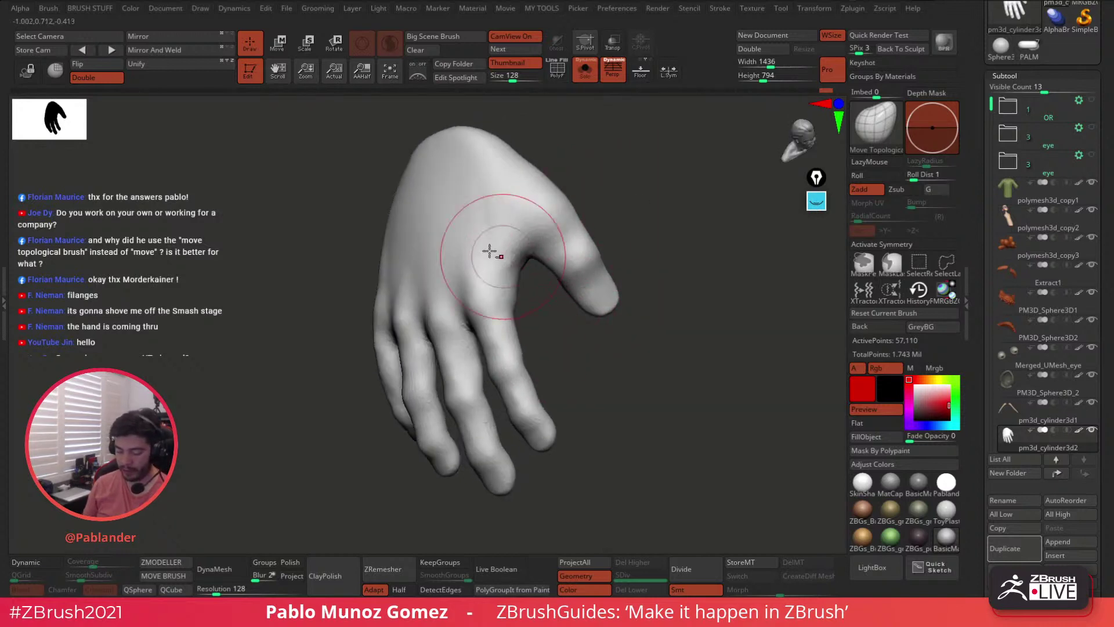
pyautogui.moveTo(560, 334); pyautogui.dragTo(492, 336)
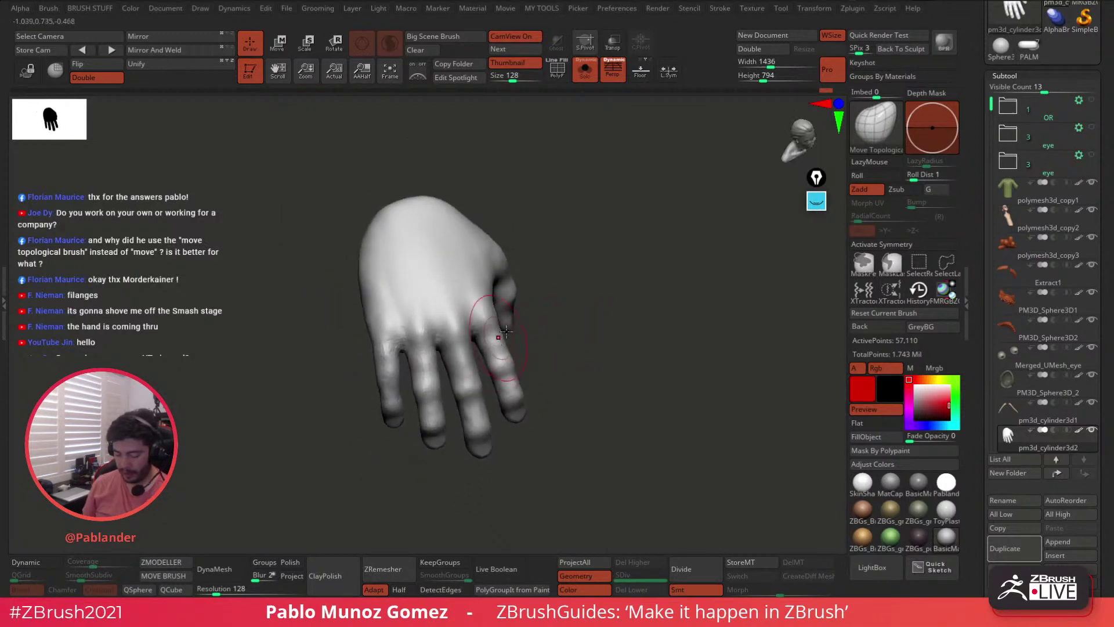
# - Select the DamStandard brush with Sculptris Pro enabled and face the palm close up with the fingers pointing upward
pyautogui.moveTo(626, 347)
pyautogui.mouseDown()
pyautogui.moveTo(564, 388)
pyautogui.moveTo(621, 367)
pyautogui.moveTo(561, 314)
pyautogui.moveTo(634, 347)
pyautogui.moveTo(616, 346)
pyautogui.moveTo(622, 328)
pyautogui.moveTo(684, 345)
pyautogui.moveTo(674, 278)
pyautogui.moveTo(663, 368)
pyautogui.moveTo(652, 309)
pyautogui.moveTo(702, 277)
pyautogui.mouseUp()
pyautogui.press('space')
pyautogui.click(729, 349)
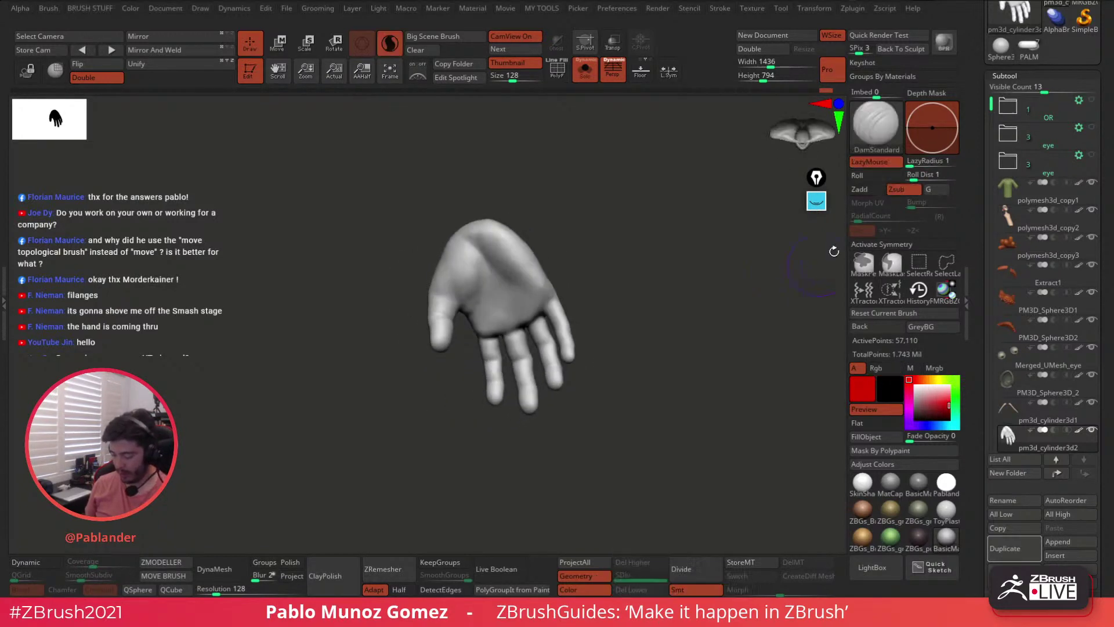
pyautogui.press('space')
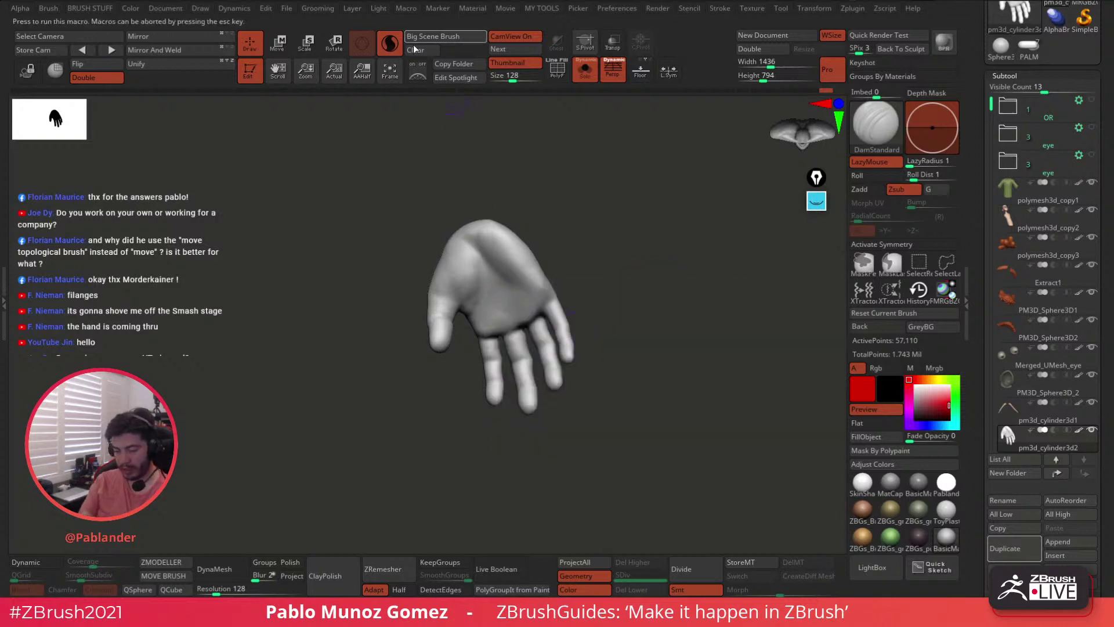
pyautogui.scroll(2, 471, 277)
pyautogui.moveTo(471, 278); pyautogui.dragTo(570, 281)
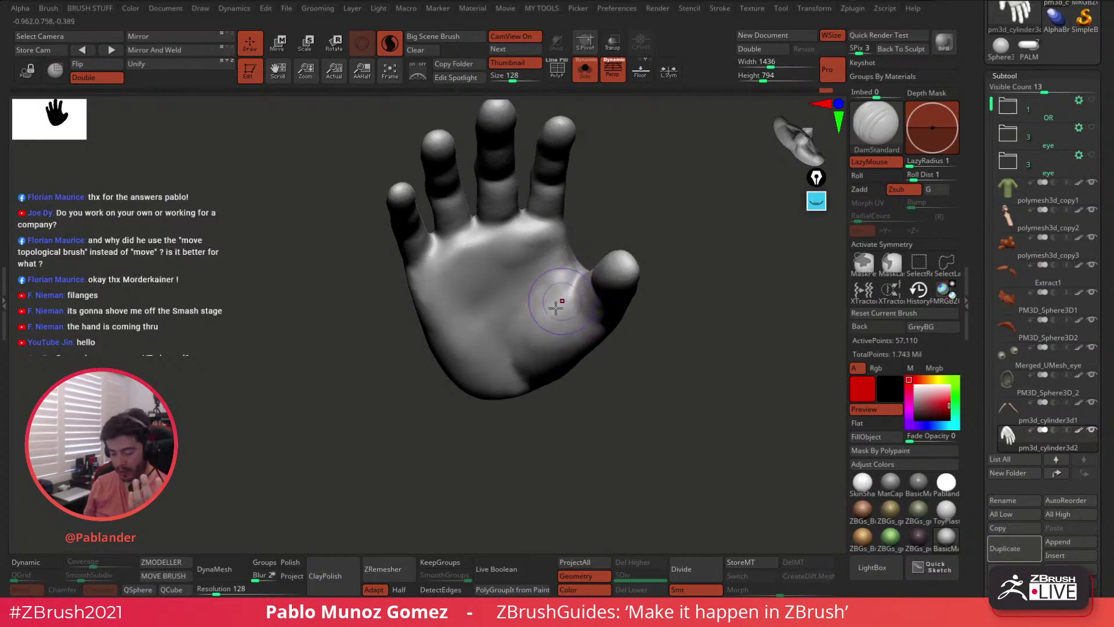
# - Carve the palm crease around the base of the thumb with the DamStandard brush and smooth its edges
pyautogui.moveTo(621, 366); pyautogui.dragTo(654, 342)
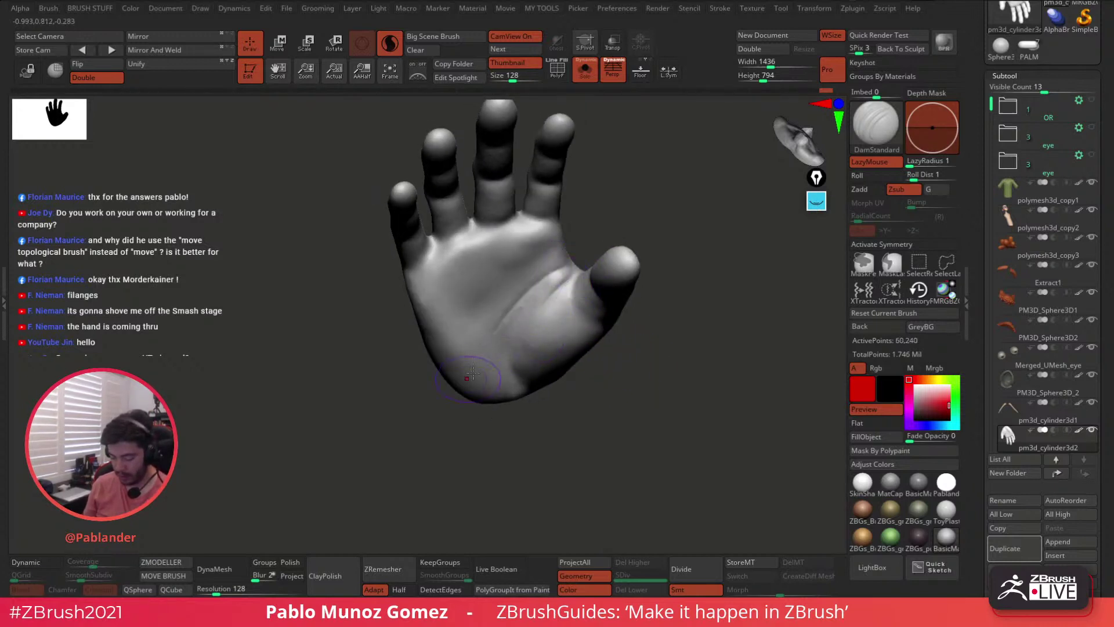
pyautogui.press('shift')
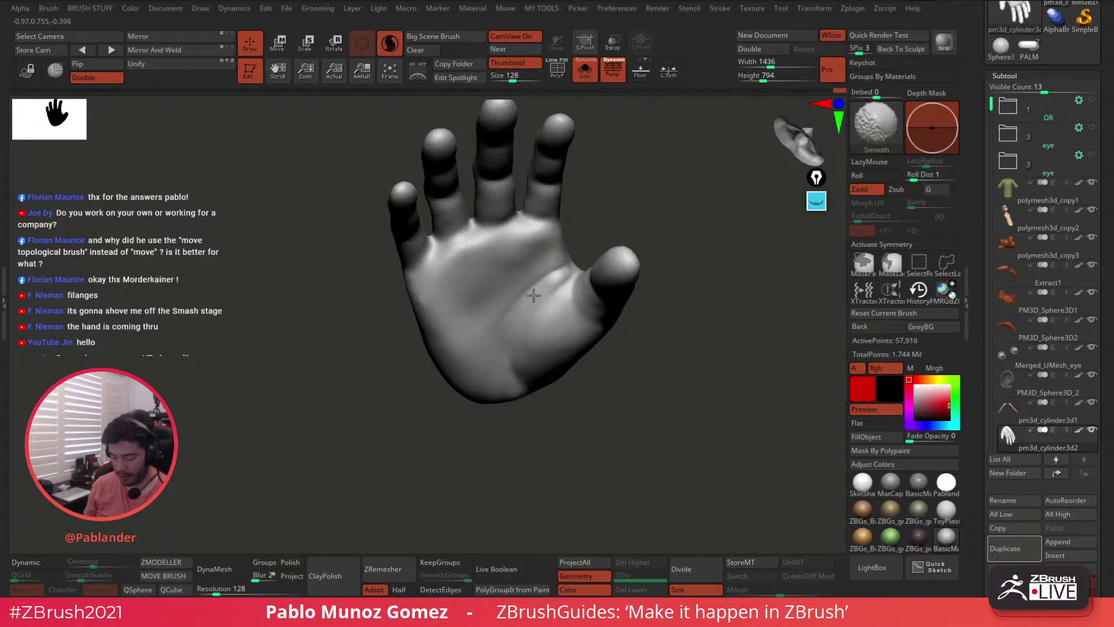
pyautogui.keyDown('shift'); pyautogui.moveTo(651, 203); pyautogui.dragTo(643, 228); pyautogui.keyUp('shift')
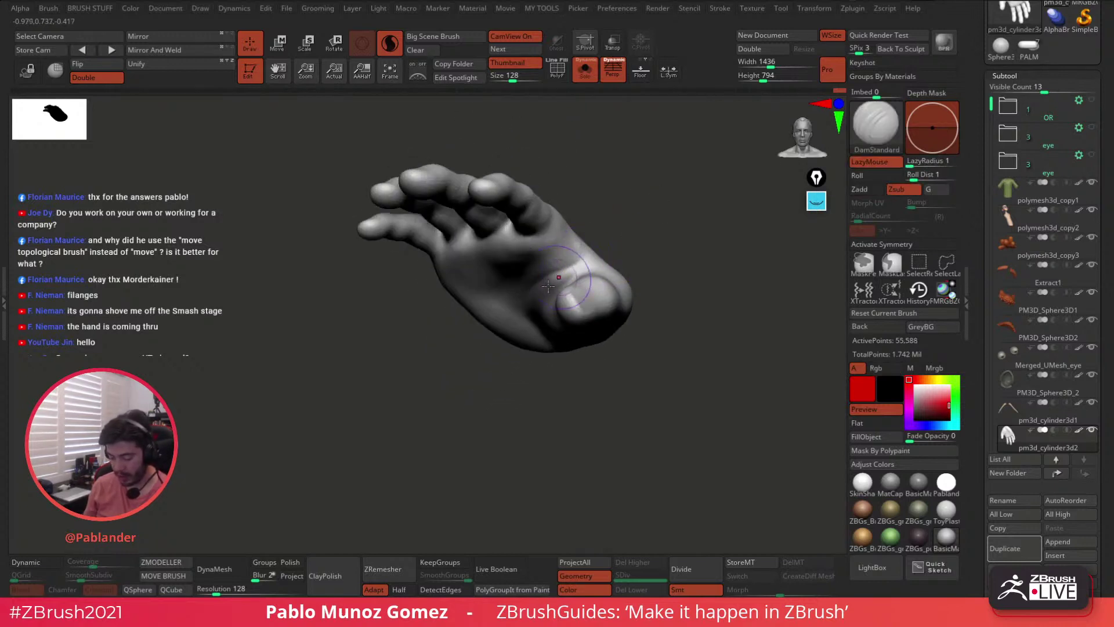
pyautogui.moveTo(565, 272); pyautogui.dragTo(556, 280)
pyautogui.moveTo(651, 186); pyautogui.dragTo(637, 206)
pyautogui.keyDown('shift'); pyautogui.moveTo(546, 261); pyautogui.dragTo(554, 275); pyautogui.keyUp('shift')
pyautogui.moveTo(636, 185)
pyautogui.mouseDown()
pyautogui.moveTo(634, 210)
pyautogui.moveTo(653, 195)
pyautogui.moveTo(674, 205)
pyautogui.moveTo(649, 215)
pyautogui.moveTo(660, 191)
pyautogui.mouseUp()
pyautogui.press('shift')
pyautogui.moveTo(596, 224); pyautogui.dragTo(608, 221)
# - Reduce the brush draw size and carve a crease across the palm side of the index finger's middle joint
pyautogui.rightClick(596, 226)
pyautogui.moveTo(596, 226)
pyautogui.mouseDown(button='right')
pyautogui.moveTo(572, 191)
pyautogui.moveTo(604, 206)
pyautogui.moveTo(594, 211)
pyautogui.moveTo(617, 184)
pyautogui.mouseUp(button='right')
pyautogui.rightClick(612, 193)
pyautogui.rightClick(618, 183)
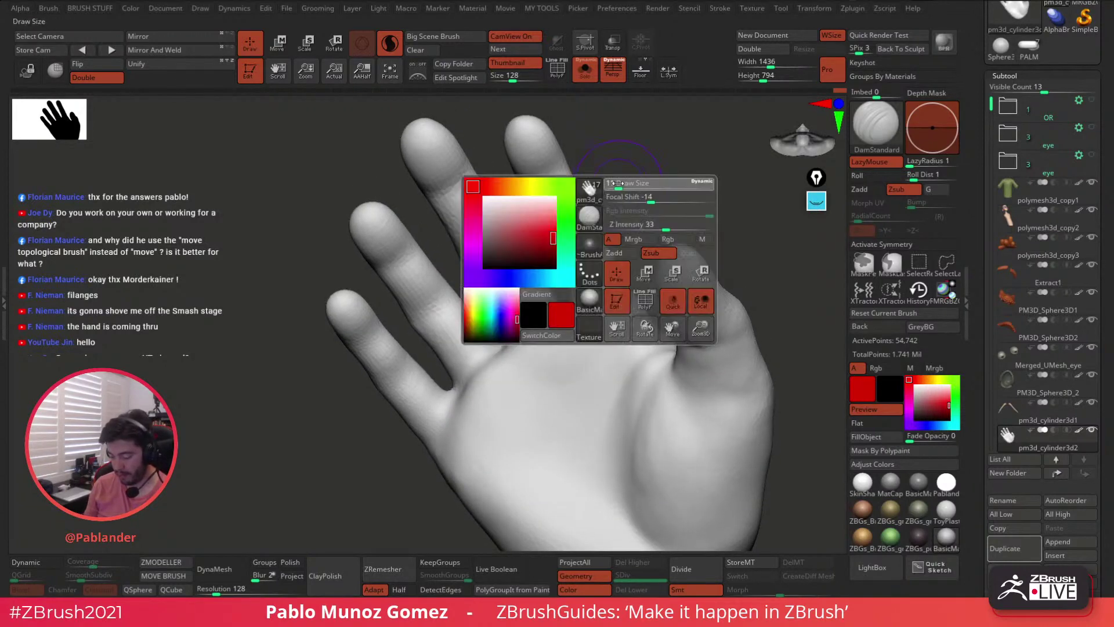
pyautogui.rightClick(620, 194)
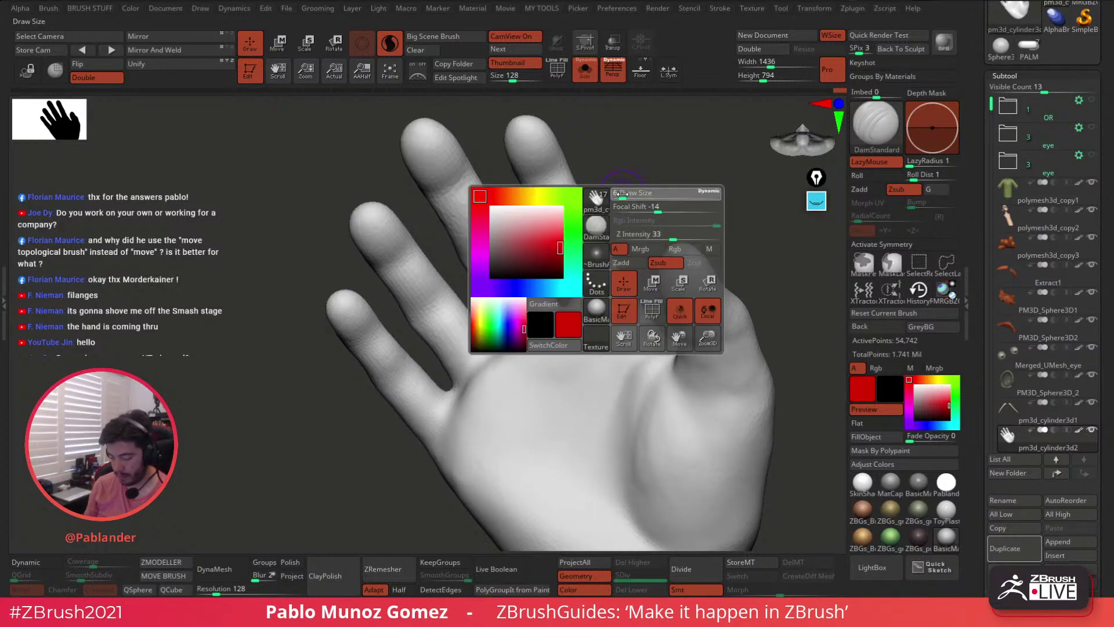
pyautogui.moveTo(593, 215); pyautogui.dragTo(559, 233)
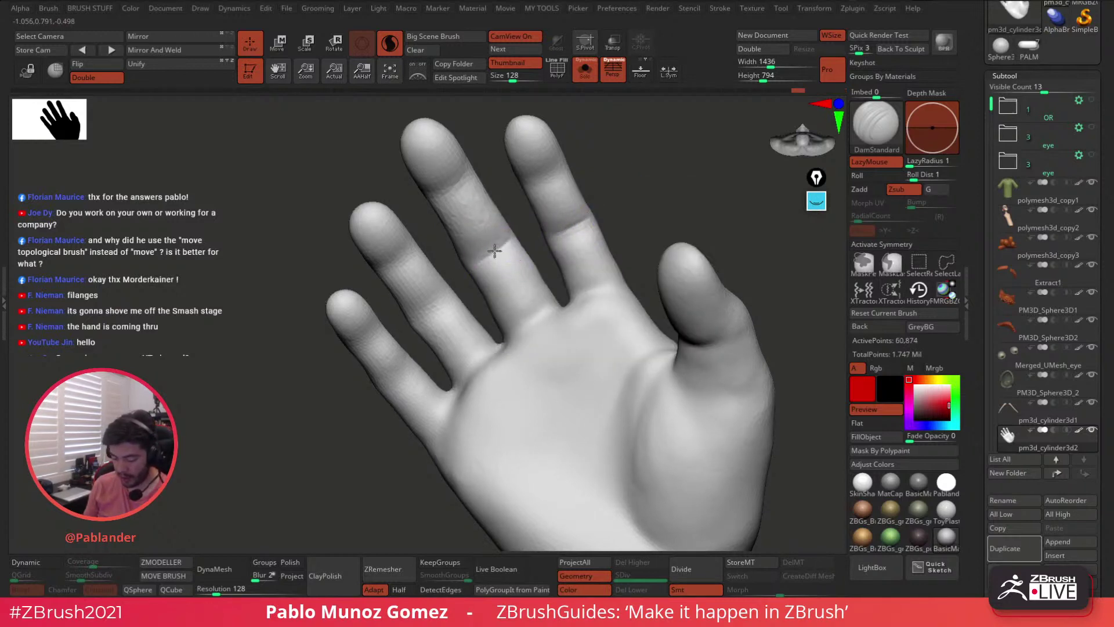
# - Carve a crease across the palm side of the middle finger's middle joint and smooth around it
pyautogui.moveTo(513, 250); pyautogui.dragTo(532, 236, button='right')
pyautogui.moveTo(534, 224); pyautogui.dragTo(488, 252)
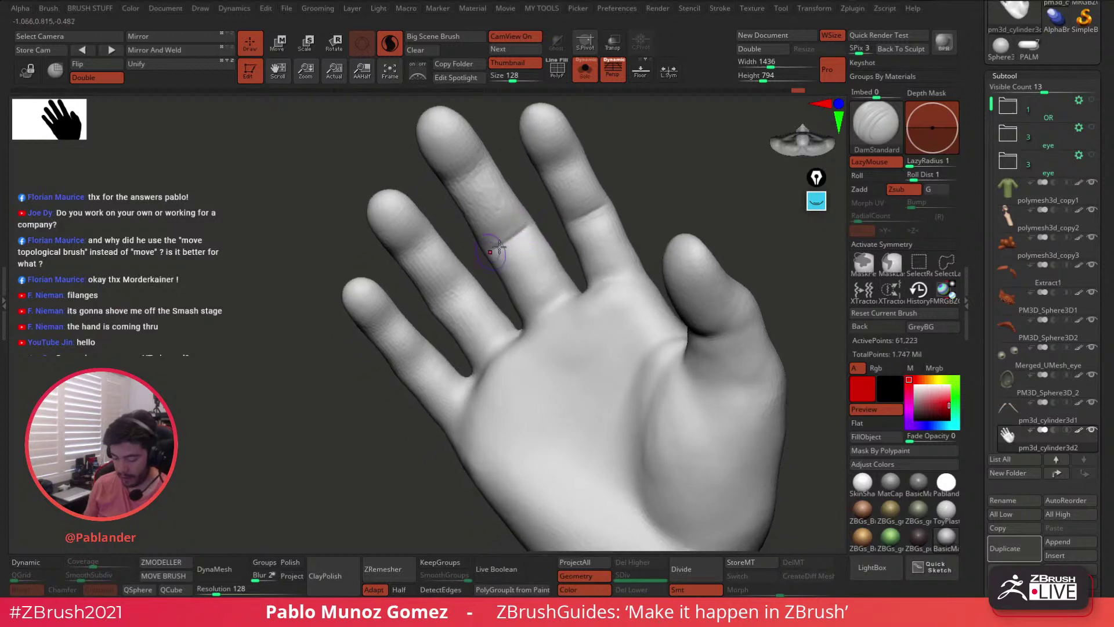
pyautogui.moveTo(513, 247); pyautogui.dragTo(551, 229, button='right')
pyautogui.keyDown('shift'); pyautogui.moveTo(480, 271); pyautogui.dragTo(490, 278); pyautogui.keyUp('shift')
pyautogui.moveTo(494, 279); pyautogui.dragTo(487, 282, button='right')
# - Carve creases across the palm side of the middle joints on the ring and little fingers
pyautogui.moveTo(489, 265); pyautogui.dragTo(444, 295)
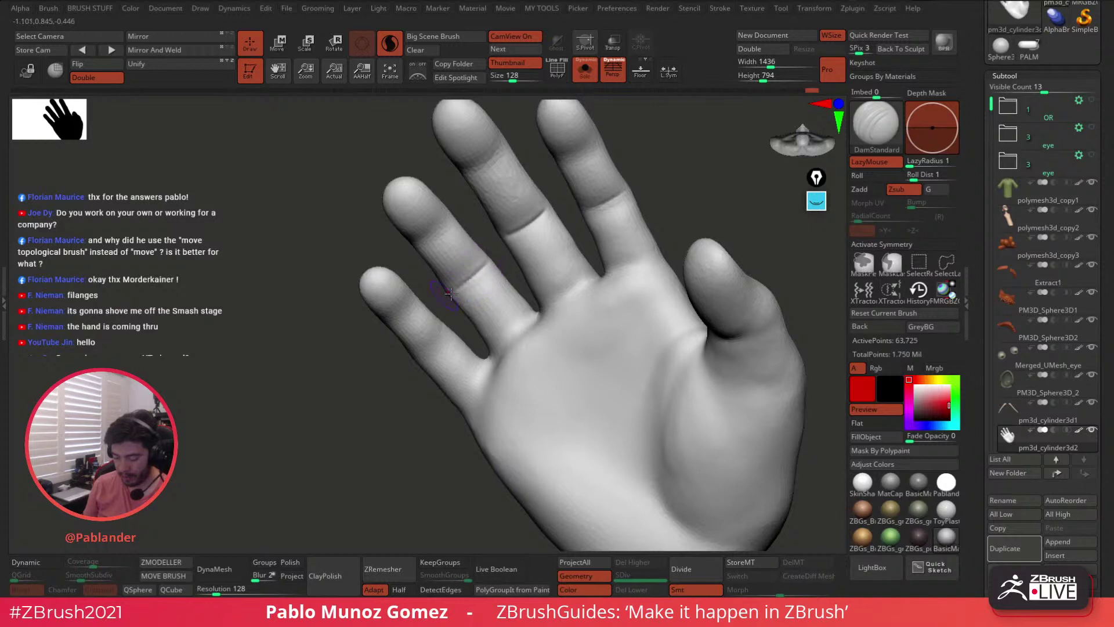
pyautogui.moveTo(490, 267); pyautogui.dragTo(445, 296)
pyautogui.moveTo(447, 347); pyautogui.dragTo(451, 335, button='right')
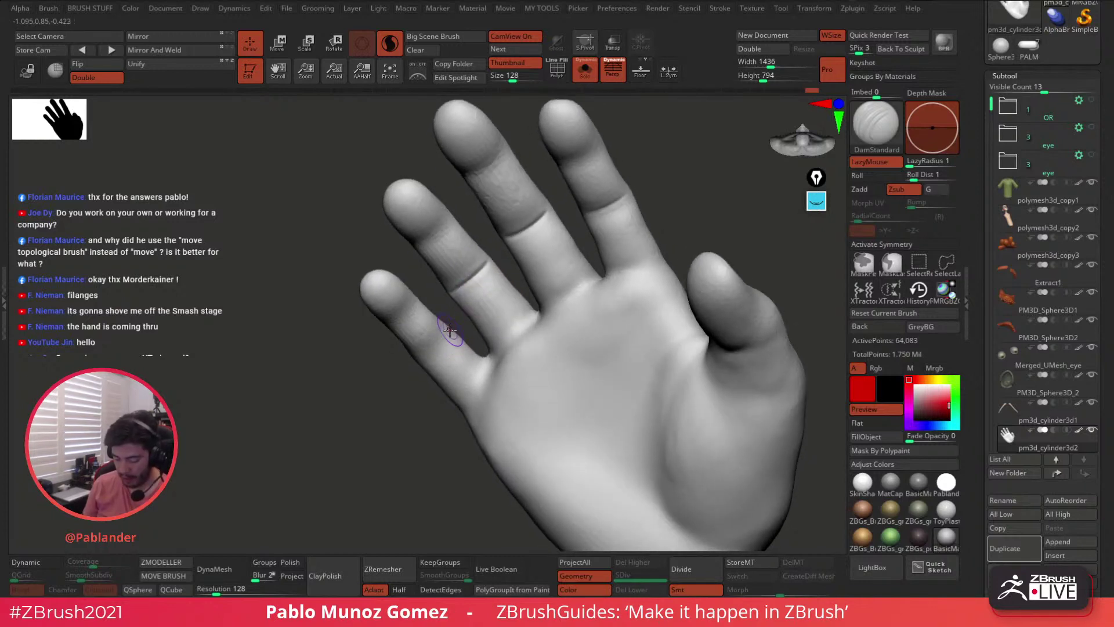
pyautogui.moveTo(446, 323); pyautogui.dragTo(420, 361)
pyautogui.keyDown('ctrl'); pyautogui.moveTo(466, 331); pyautogui.dragTo(472, 319, button='right'); pyautogui.keyUp('ctrl')
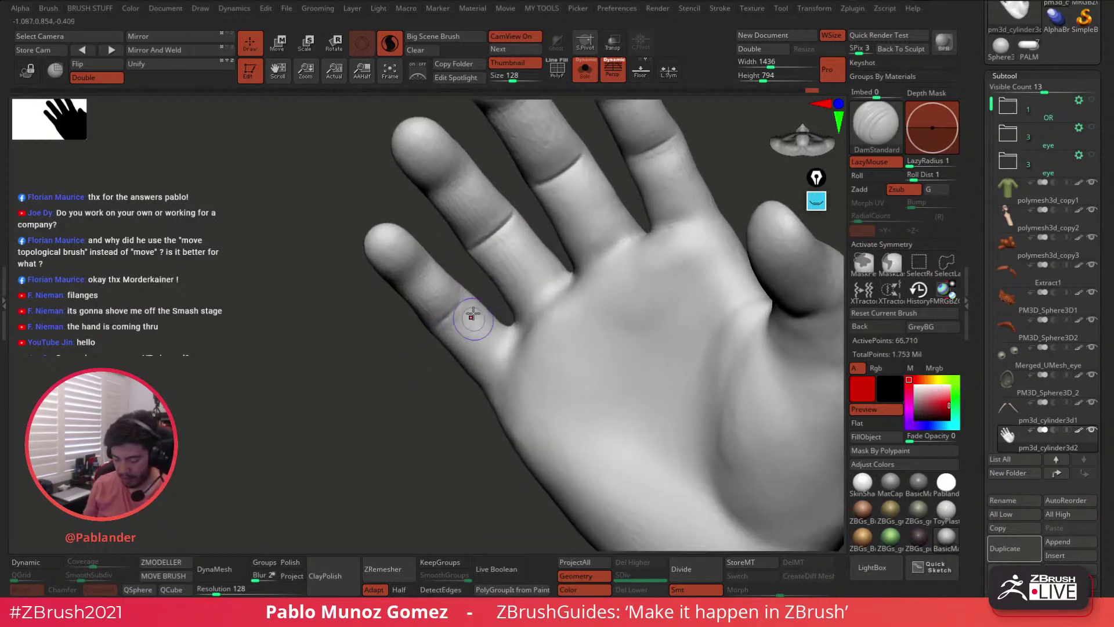
pyautogui.moveTo(462, 295)
pyautogui.mouseDown()
pyautogui.moveTo(430, 334)
pyautogui.moveTo(456, 309)
pyautogui.mouseUp()
pyautogui.moveTo(454, 291); pyautogui.dragTo(436, 272, button='right')
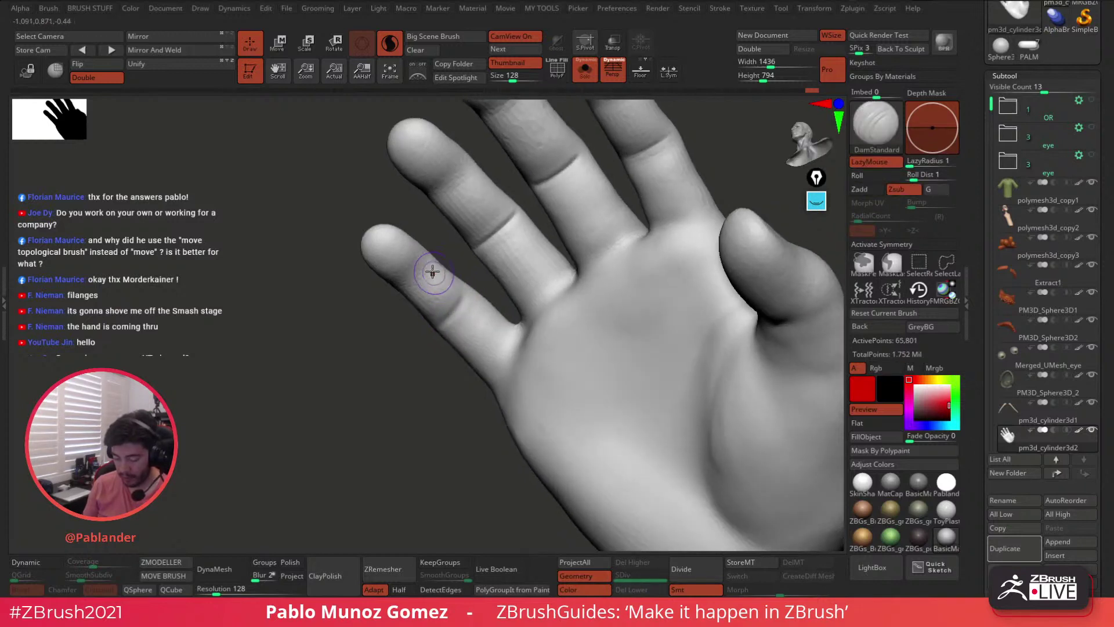
# - Carve creases below the fingertips of the little and ring fingers on the palm side
pyautogui.moveTo(430, 257); pyautogui.dragTo(401, 286)
pyautogui.moveTo(458, 229); pyautogui.dragTo(469, 167, button='right')
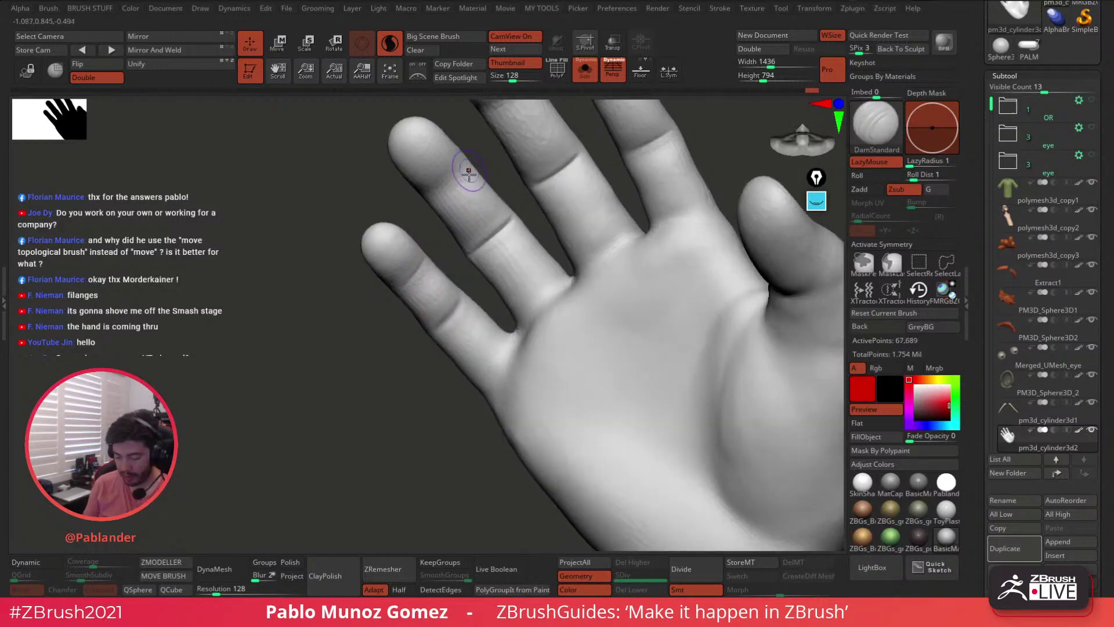
pyautogui.moveTo(462, 167)
pyautogui.mouseDown()
pyautogui.moveTo(428, 192)
pyautogui.moveTo(472, 174)
pyautogui.mouseUp()
pyautogui.moveTo(472, 189); pyautogui.dragTo(468, 170, button='right')
pyautogui.moveTo(462, 169)
pyautogui.mouseDown()
pyautogui.moveTo(428, 196)
pyautogui.moveTo(468, 170)
pyautogui.mouseUp()
# - Carve creases below the fingertips of the middle and index fingers on the palm side
pyautogui.moveTo(544, 226)
pyautogui.keyDown('alt'); pyautogui.mouseDown(button='right')
pyautogui.moveTo(543, 288)
pyautogui.moveTo(547, 277)
pyautogui.mouseUp(button='right'); pyautogui.keyUp('alt')
pyautogui.moveTo(536, 198)
pyautogui.mouseDown()
pyautogui.moveTo(488, 211)
pyautogui.moveTo(505, 206)
pyautogui.mouseUp()
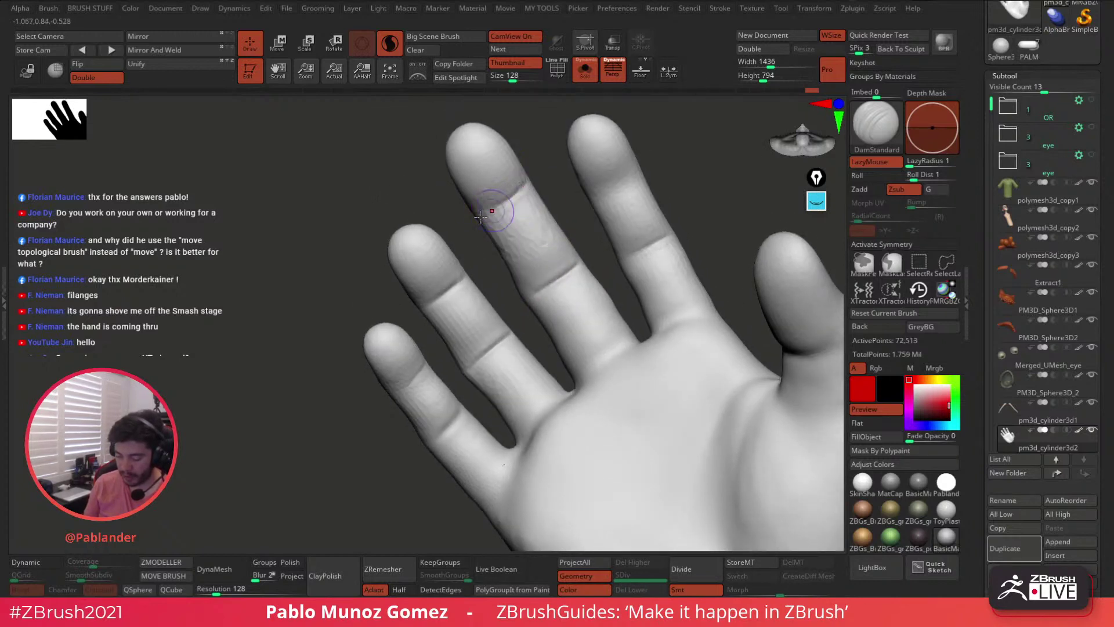
pyautogui.moveTo(505, 206); pyautogui.dragTo(498, 207, button='right')
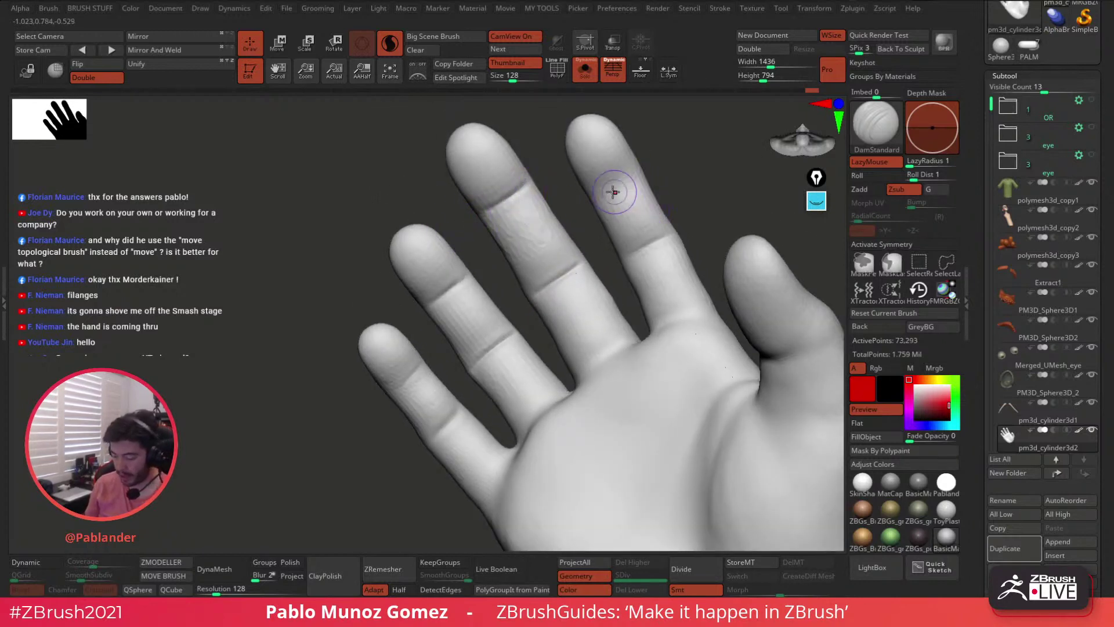
pyautogui.moveTo(640, 169)
pyautogui.mouseDown()
pyautogui.moveTo(607, 186)
pyautogui.moveTo(637, 169)
pyautogui.mouseUp()
# - Adjust the brush draw size and smooth the back of the hand around the knuckles
pyautogui.moveTo(631, 194)
pyautogui.keyDown('ctrl'); pyautogui.mouseDown(button='right')
pyautogui.moveTo(590, 319)
pyautogui.moveTo(602, 331)
pyautogui.mouseUp(button='right'); pyautogui.keyUp('ctrl')
pyautogui.moveTo(641, 298)
pyautogui.mouseDown(button='right')
pyautogui.moveTo(715, 297)
pyautogui.moveTo(641, 290)
pyautogui.moveTo(617, 323)
pyautogui.moveTo(726, 263)
pyautogui.moveTo(677, 277)
pyautogui.moveTo(668, 256)
pyautogui.moveTo(684, 278)
pyautogui.mouseUp(button='right')
pyautogui.rightClick(667, 256)
pyautogui.rightClick(697, 256)
pyautogui.keyDown('shift'); pyautogui.moveTo(619, 262); pyautogui.dragTo(602, 278); pyautogui.keyUp('shift')
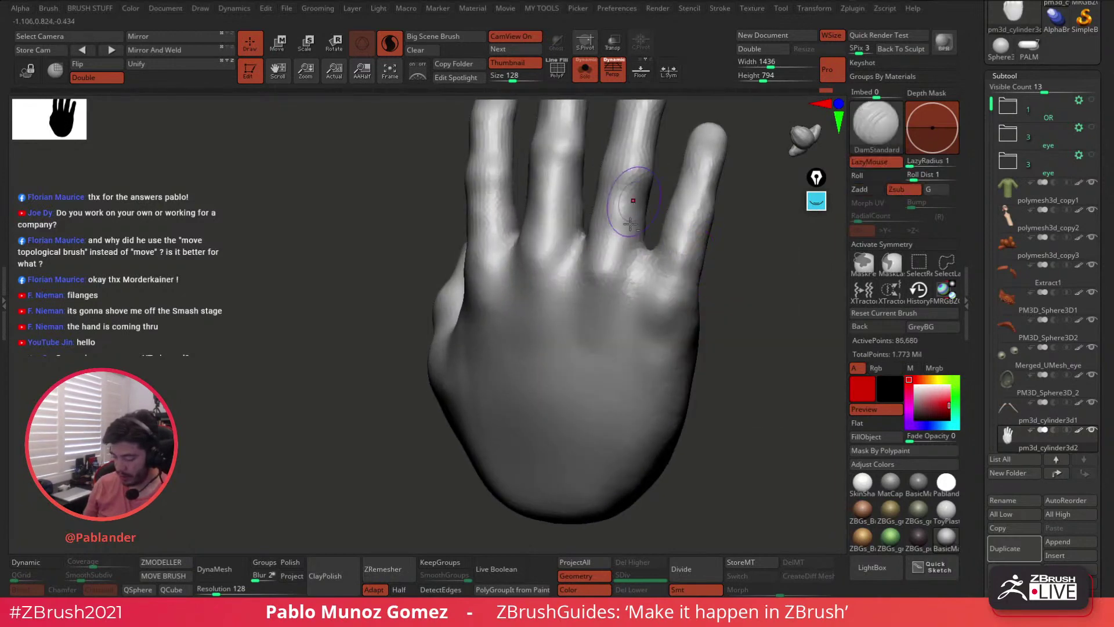
# - Carve creases across the middle joints on the back of the middle and ring fingers
pyautogui.keyDown('alt'); pyautogui.moveTo(631, 204); pyautogui.dragTo(617, 342, button='right'); pyautogui.keyUp('alt')
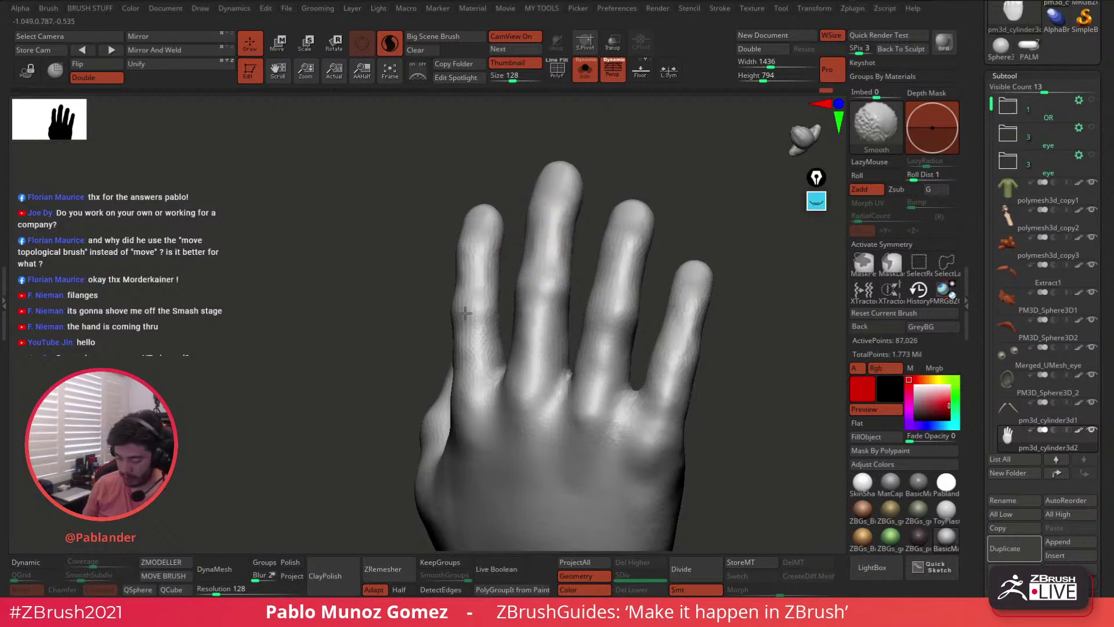
pyautogui.moveTo(540, 398); pyautogui.dragTo(587, 371, button='right')
pyautogui.moveTo(550, 316); pyautogui.dragTo(557, 293, button='right')
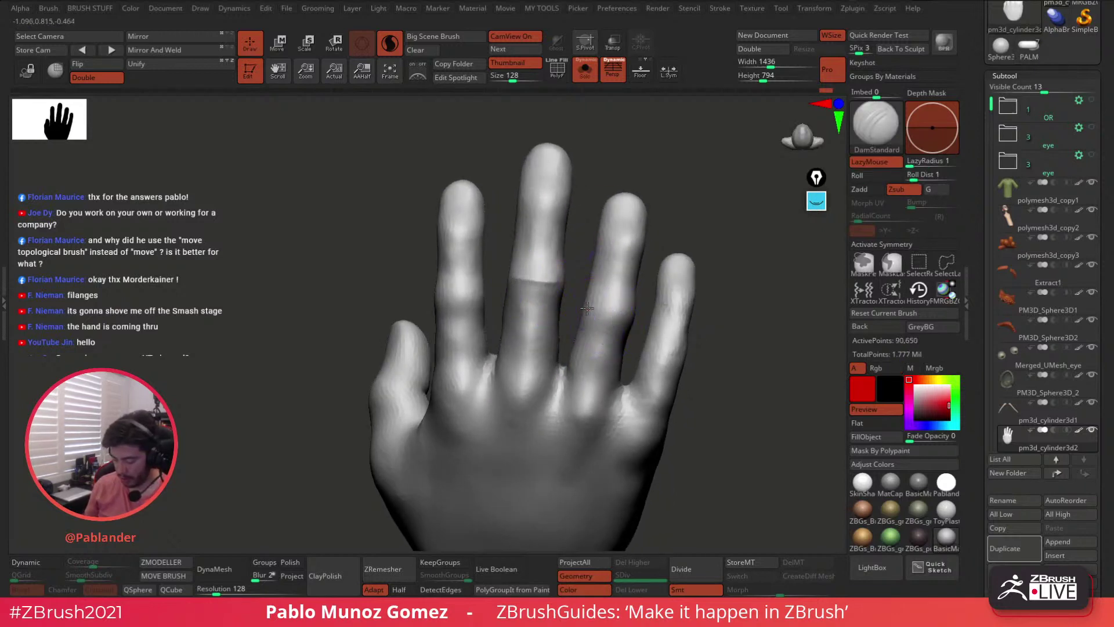
pyautogui.moveTo(638, 217); pyautogui.dragTo(629, 191, button='right')
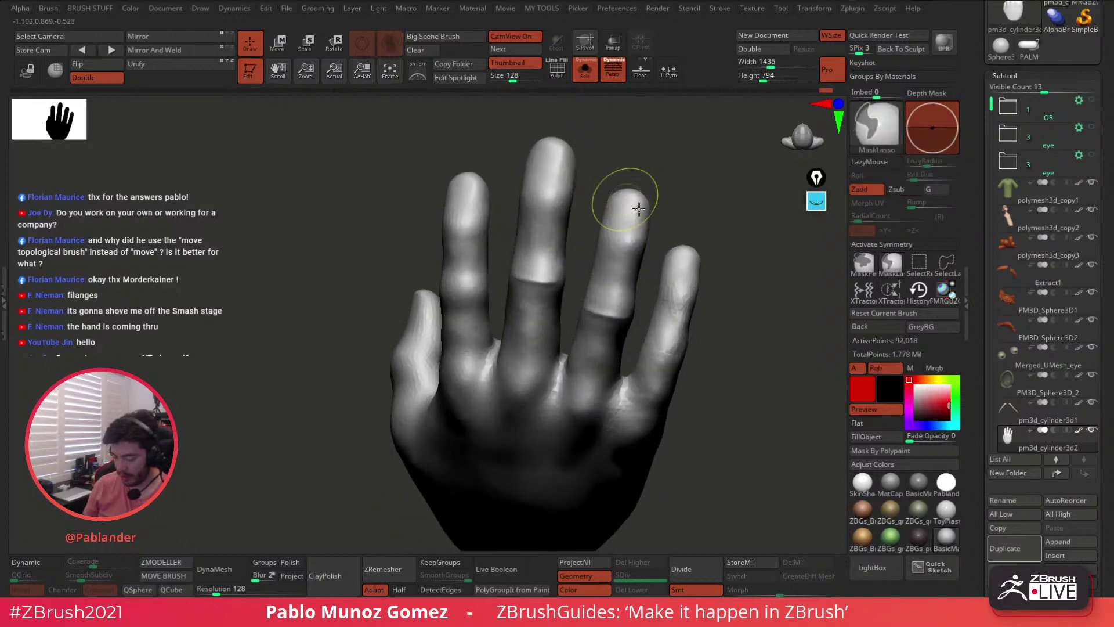
# - Carve creases across both joints on the back of the index finger
pyautogui.moveTo(446, 231); pyautogui.dragTo(489, 229)
pyautogui.moveTo(442, 288); pyautogui.dragTo(489, 287)
pyautogui.moveTo(661, 333); pyautogui.dragTo(666, 374, button='right')
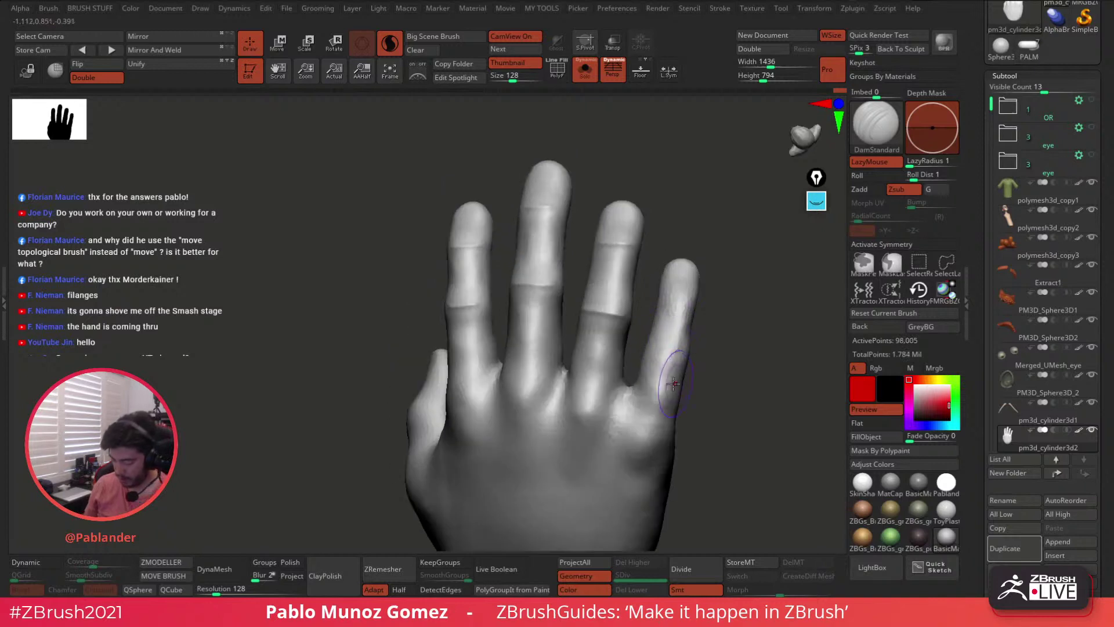
# - Carve and smooth the joint creases on the back of the little finger
pyautogui.moveTo(703, 314)
pyautogui.mouseDown()
pyautogui.moveTo(633, 232)
pyautogui.moveTo(686, 245)
pyautogui.moveTo(626, 217)
pyautogui.moveTo(668, 242)
pyautogui.mouseUp()
pyautogui.press('shift')
pyautogui.press('shift')
pyautogui.moveTo(660, 286); pyautogui.dragTo(614, 257)
pyautogui.moveTo(669, 233); pyautogui.dragTo(608, 237)
pyautogui.keyDown('ctrl'); pyautogui.moveTo(539, 191); pyautogui.dragTo(576, 259, button='right'); pyautogui.keyUp('ctrl')
pyautogui.keyDown('ctrl'); pyautogui.moveTo(661, 223); pyautogui.dragTo(681, 241); pyautogui.keyUp('ctrl')
pyautogui.moveTo(673, 238); pyautogui.dragTo(678, 264)
# - Carve creases across the back of the thumb at its two joints and soften them
pyautogui.moveTo(579, 354)
pyautogui.mouseDown(button='right')
pyautogui.moveTo(565, 348)
pyautogui.moveTo(572, 331)
pyautogui.moveTo(550, 299)
pyautogui.mouseUp(button='right')
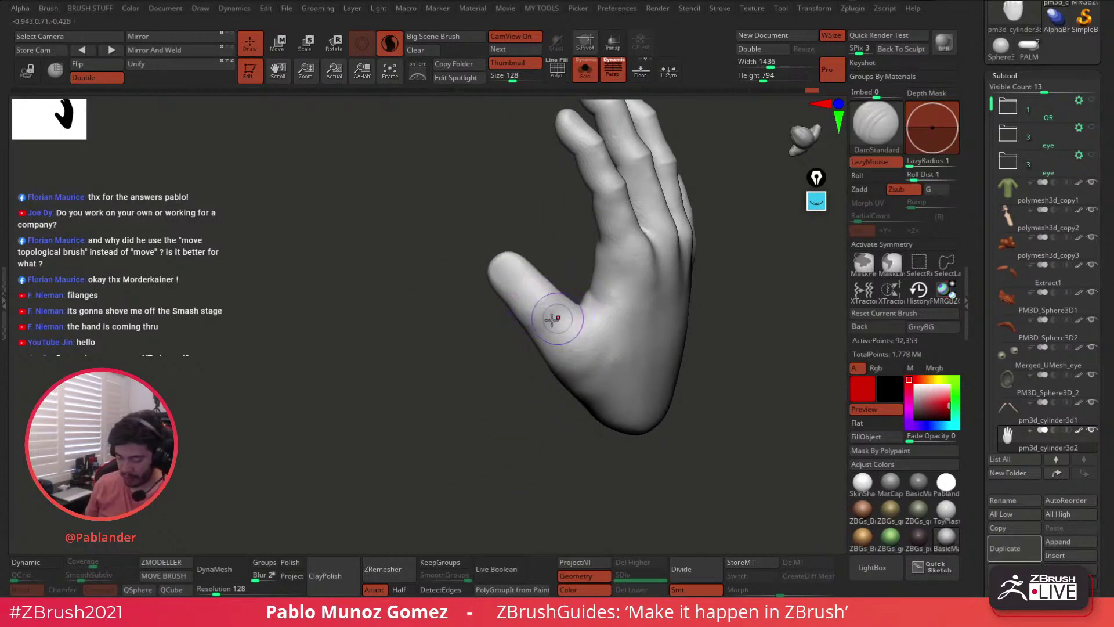
pyautogui.moveTo(540, 299); pyautogui.dragTo(548, 308, button='right')
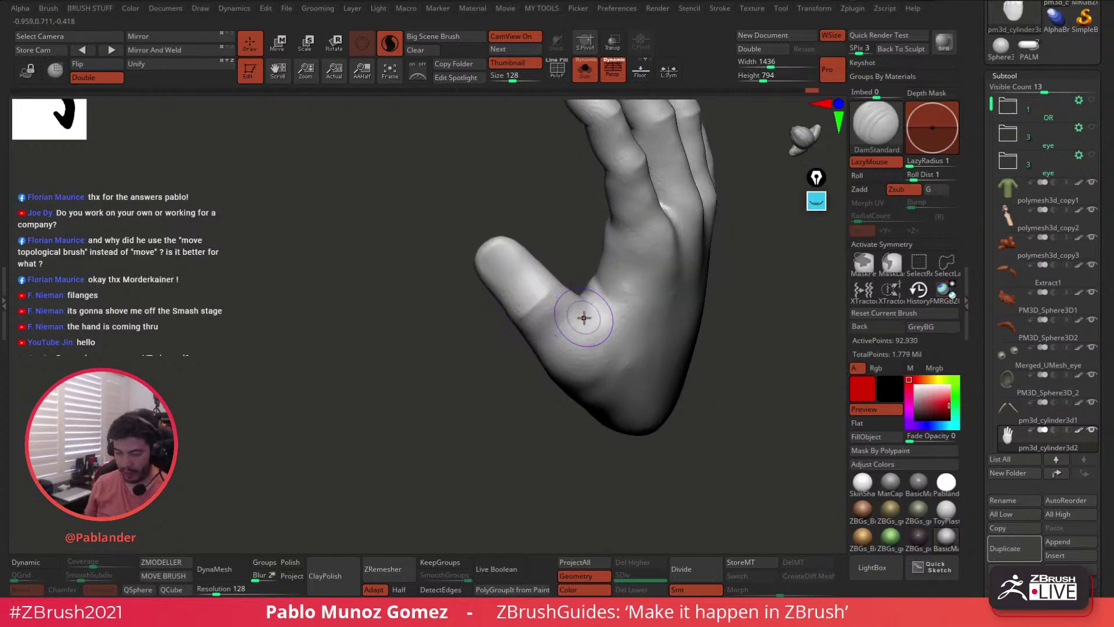
pyautogui.moveTo(623, 336); pyautogui.dragTo(604, 356, button='right')
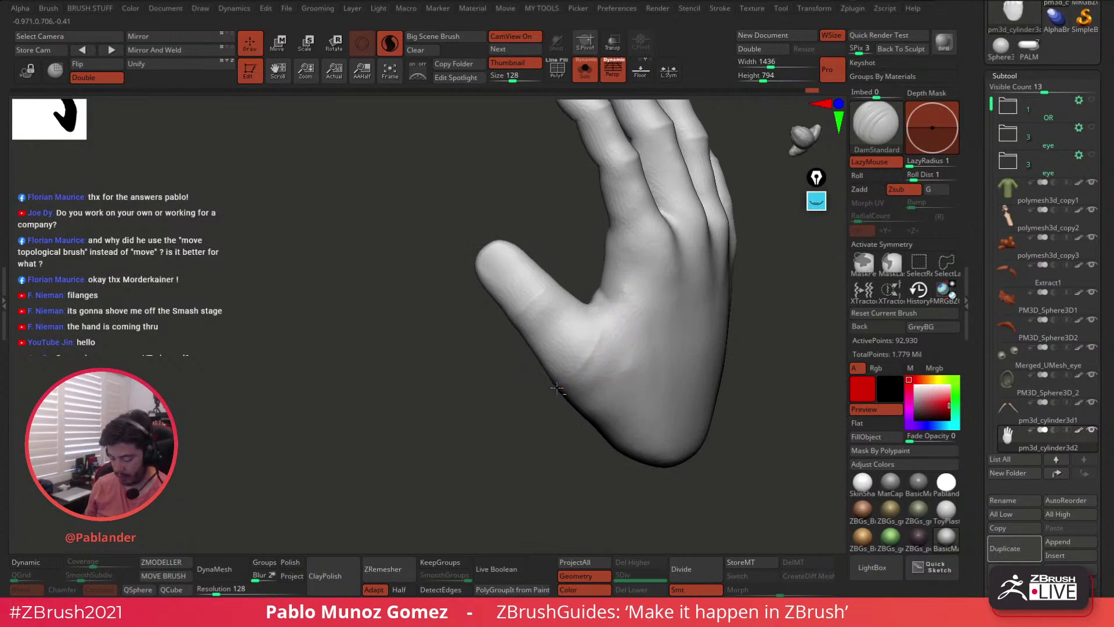
pyautogui.press('shift')
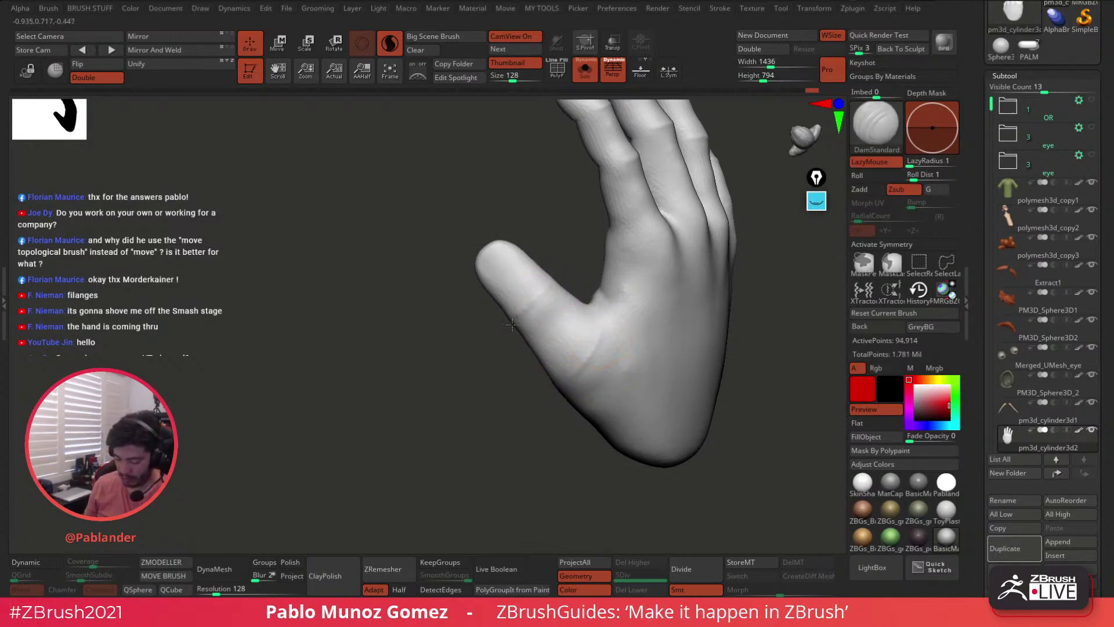
# - Switch to the PM_Custom clay brush and build up the palm side of the middle finger's base segment
pyautogui.moveTo(522, 335); pyautogui.dragTo(690, 313, button='right')
pyautogui.press('b')
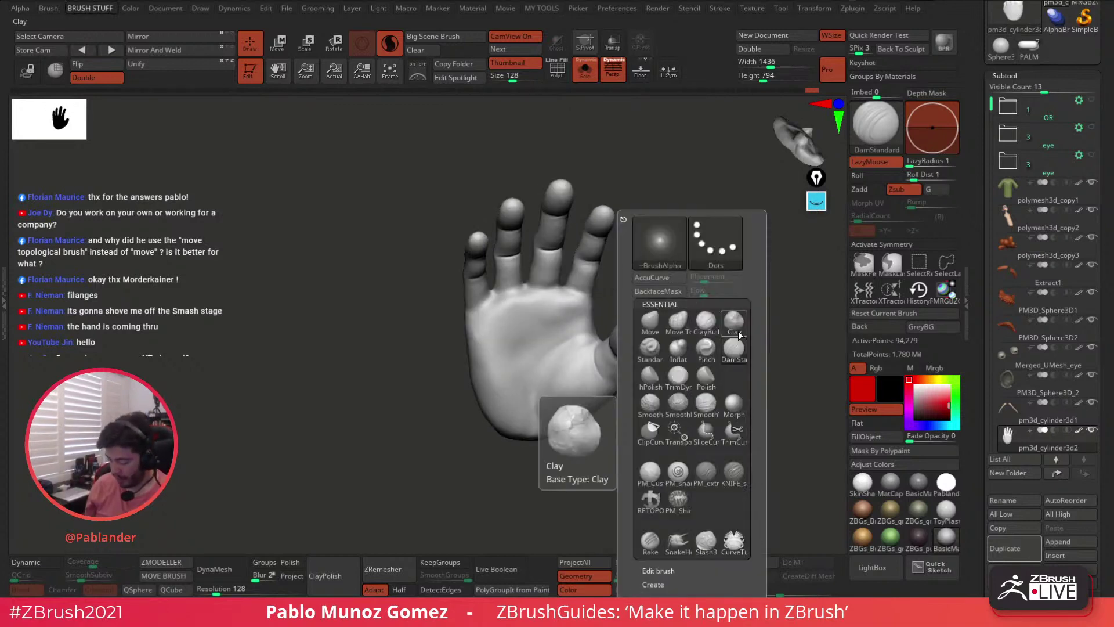
pyautogui.click(706, 321)
pyautogui.moveTo(706, 321)
pyautogui.mouseDown(button='right')
pyautogui.moveTo(553, 292)
pyautogui.moveTo(520, 271)
pyautogui.moveTo(528, 291)
pyautogui.moveTo(510, 248)
pyautogui.mouseUp(button='right')
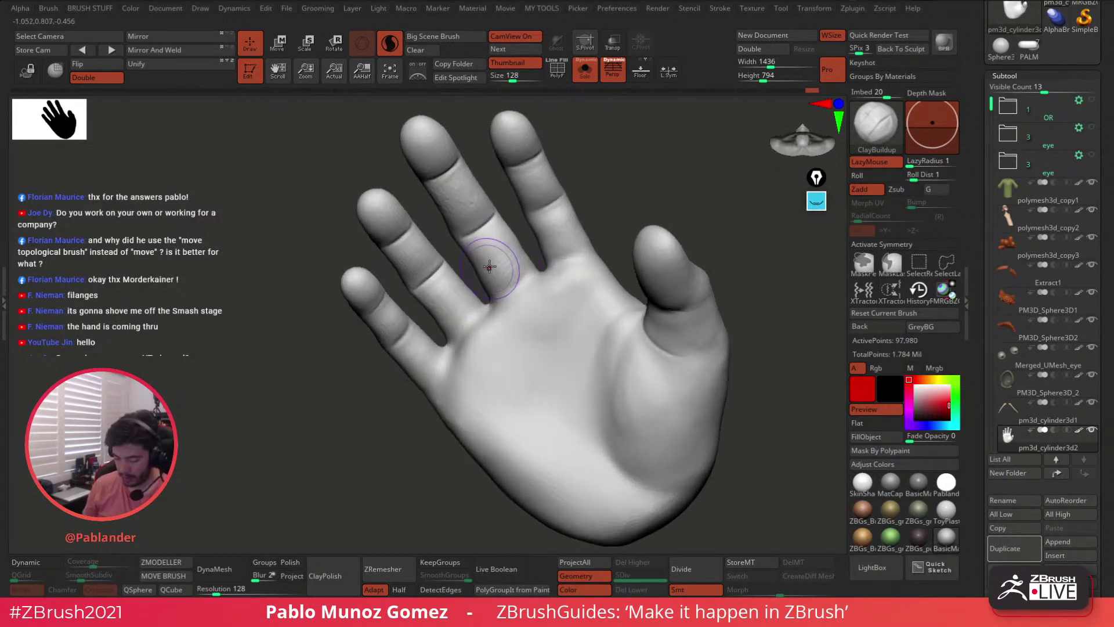
pyautogui.press('space')
pyautogui.click(540, 471)
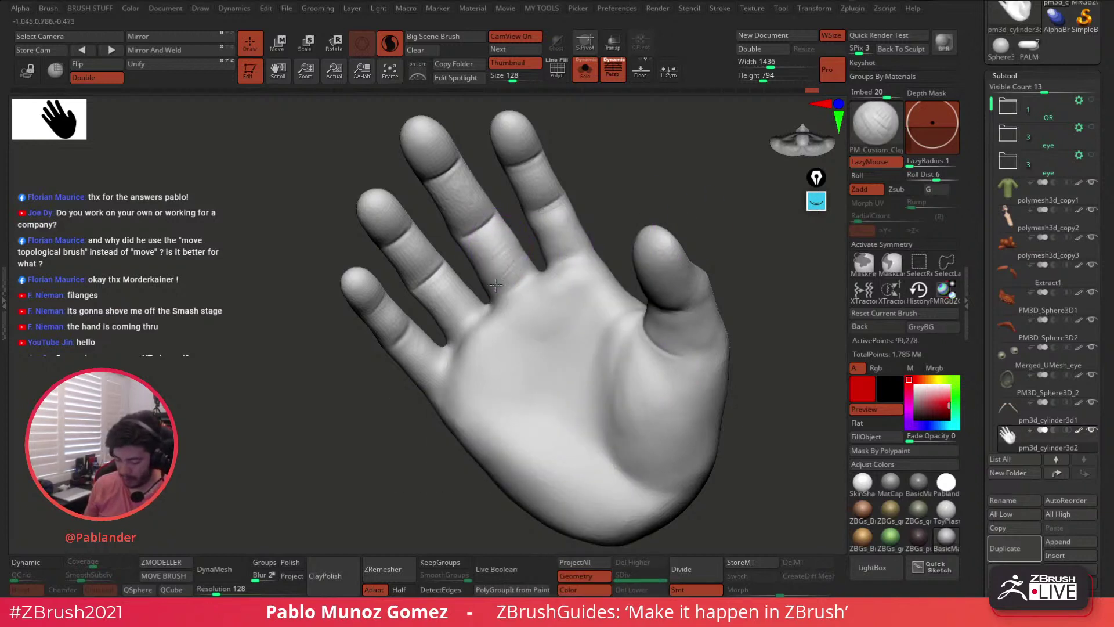
pyautogui.moveTo(529, 271)
pyautogui.mouseDown()
pyautogui.moveTo(496, 272)
pyautogui.moveTo(566, 235)
pyautogui.moveTo(548, 244)
pyautogui.mouseUp()
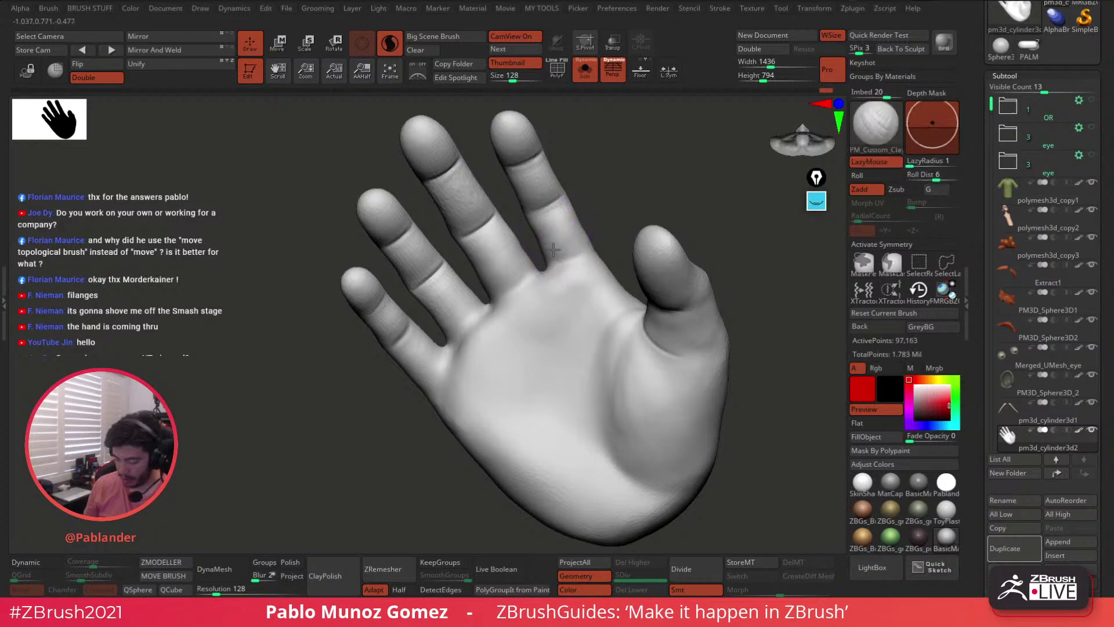
# - Build up the palm side of the base segments on the index, ring and little fingers
pyautogui.moveTo(546, 226); pyautogui.dragTo(554, 223, button='right')
pyautogui.moveTo(567, 236); pyautogui.dragTo(555, 241)
pyautogui.moveTo(555, 242)
pyautogui.mouseDown(button='right')
pyautogui.moveTo(563, 267)
pyautogui.moveTo(531, 276)
pyautogui.mouseUp(button='right')
pyautogui.moveTo(527, 279); pyautogui.dragTo(507, 257)
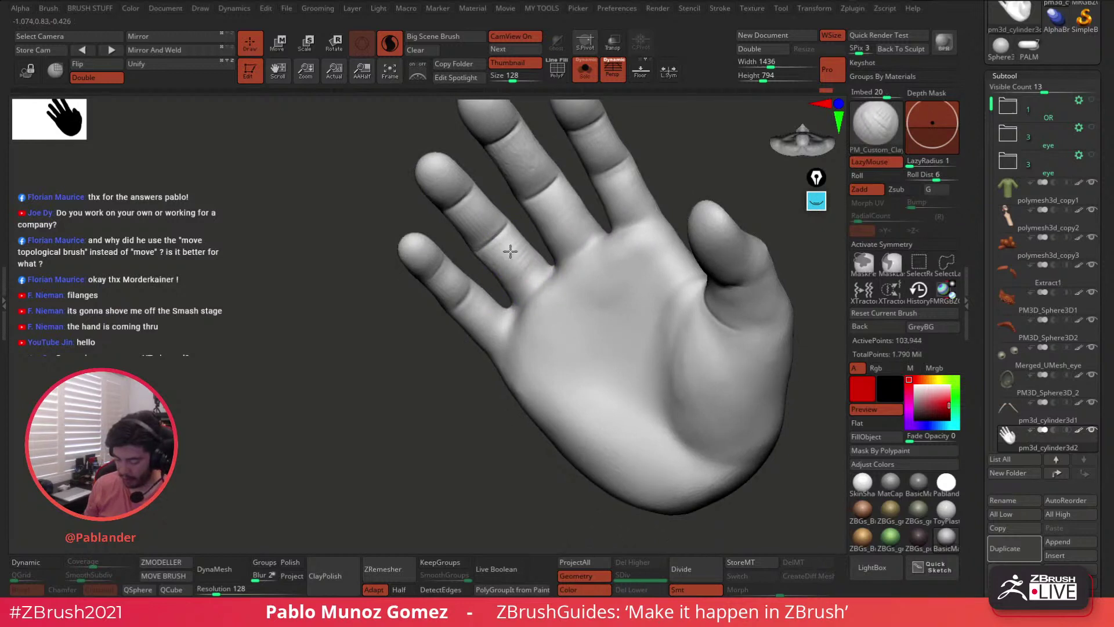
pyautogui.moveTo(522, 266); pyautogui.dragTo(473, 325)
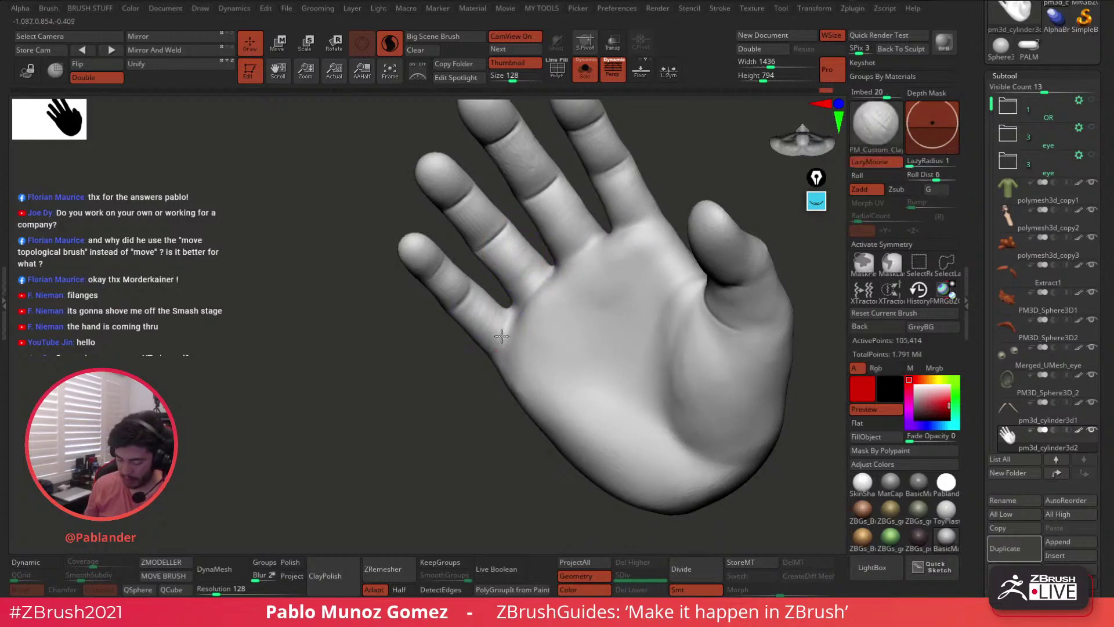
# - Build up the palm pad beneath the little finger and smooth it into the palm
pyautogui.moveTo(497, 352); pyautogui.dragTo(537, 313, button='right')
pyautogui.moveTo(537, 313); pyautogui.dragTo(508, 327)
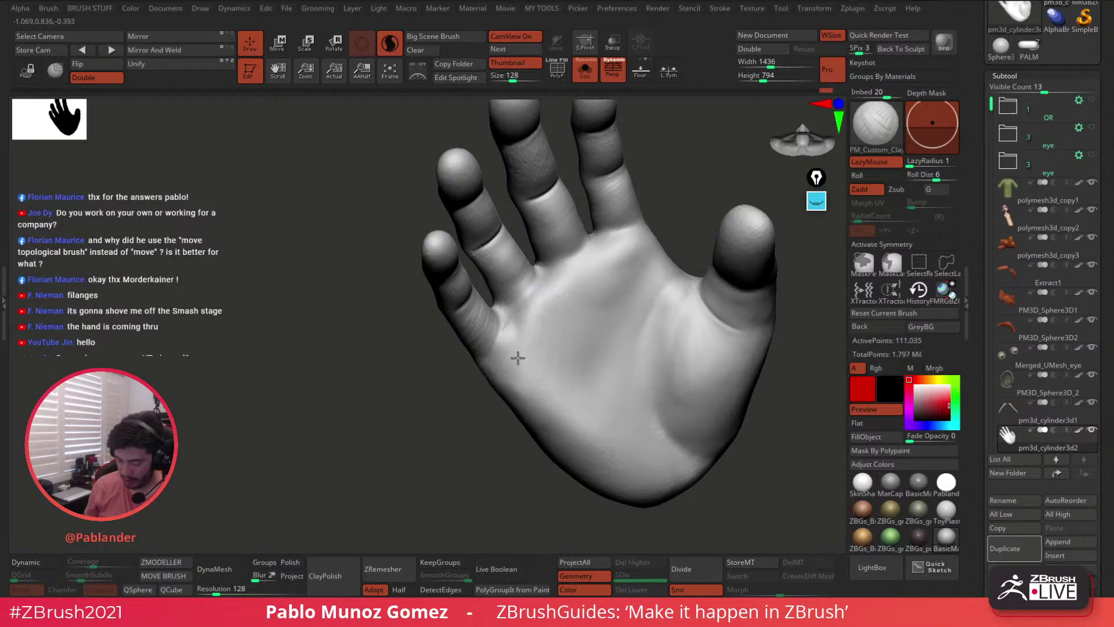
pyautogui.moveTo(518, 359); pyautogui.dragTo(514, 336, button='right')
pyautogui.moveTo(514, 336)
pyautogui.mouseDown()
pyautogui.moveTo(512, 377)
pyautogui.moveTo(526, 404)
pyautogui.mouseUp()
pyautogui.keyDown('shift'); pyautogui.moveTo(533, 358); pyautogui.dragTo(525, 377); pyautogui.keyUp('shift')
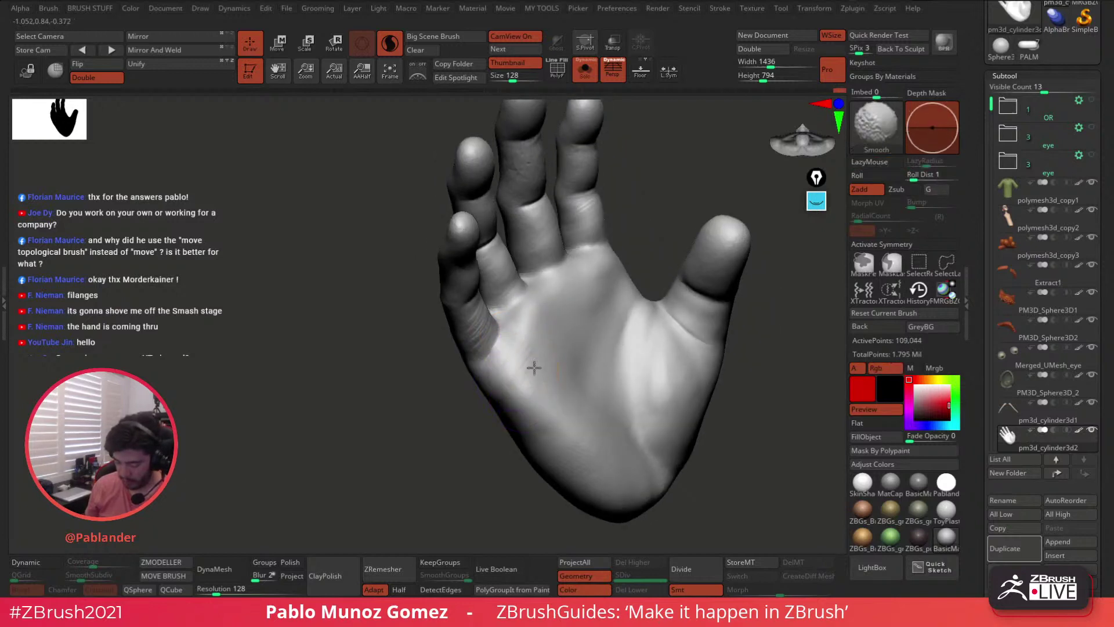
# - Add volume to the palm where the ring and middle fingers meet it
pyautogui.moveTo(505, 348); pyautogui.dragTo(547, 295, button='right')
pyautogui.moveTo(547, 296)
pyautogui.mouseDown()
pyautogui.moveTo(534, 286)
pyautogui.moveTo(529, 324)
pyautogui.moveTo(521, 310)
pyautogui.moveTo(542, 293)
pyautogui.mouseUp()
pyautogui.moveTo(545, 293); pyautogui.dragTo(535, 291, button='right')
pyautogui.moveTo(529, 285); pyautogui.dragTo(508, 273)
pyautogui.moveTo(510, 277)
pyautogui.mouseDown(button='right')
pyautogui.moveTo(562, 260)
pyautogui.moveTo(535, 251)
pyautogui.moveTo(557, 259)
pyautogui.mouseUp(button='right')
pyautogui.moveTo(557, 259); pyautogui.dragTo(547, 278)
# - Add volume to the palm at the base of the index finger and smooth the palm surface
pyautogui.moveTo(479, 331); pyautogui.dragTo(507, 320, button='right')
pyautogui.moveTo(595, 249)
pyautogui.mouseDown()
pyautogui.moveTo(569, 255)
pyautogui.moveTo(565, 270)
pyautogui.mouseUp()
pyautogui.moveTo(566, 269)
pyautogui.mouseDown(button='right')
pyautogui.moveTo(592, 273)
pyautogui.moveTo(613, 252)
pyautogui.mouseUp(button='right')
pyautogui.moveTo(612, 252)
pyautogui.mouseDown()
pyautogui.moveTo(620, 262)
pyautogui.moveTo(641, 249)
pyautogui.mouseUp()
pyautogui.moveTo(641, 249)
pyautogui.mouseDown(button='right')
pyautogui.moveTo(699, 298)
pyautogui.moveTo(597, 319)
pyautogui.mouseUp(button='right')
pyautogui.keyDown('shift'); pyautogui.moveTo(597, 318); pyautogui.dragTo(615, 290); pyautogui.keyUp('shift')
pyautogui.moveTo(615, 290)
pyautogui.mouseDown(button='right')
pyautogui.moveTo(652, 246)
pyautogui.moveTo(699, 326)
pyautogui.moveTo(689, 356)
pyautogui.moveTo(708, 345)
pyautogui.moveTo(635, 396)
pyautogui.moveTo(574, 362)
pyautogui.mouseUp(button='right')
pyautogui.keyDown('shift'); pyautogui.moveTo(574, 363); pyautogui.dragTo(532, 330); pyautogui.keyUp('shift')
# - Smooth the palm side of the middle finger's middle segment
pyautogui.moveTo(511, 334)
pyautogui.mouseDown(button='right')
pyautogui.moveTo(592, 325)
pyautogui.moveTo(656, 340)
pyautogui.moveTo(627, 381)
pyautogui.moveTo(586, 348)
pyautogui.moveTo(583, 325)
pyautogui.moveTo(632, 333)
pyautogui.moveTo(667, 266)
pyautogui.moveTo(650, 299)
pyautogui.moveTo(677, 317)
pyautogui.mouseUp(button='right')
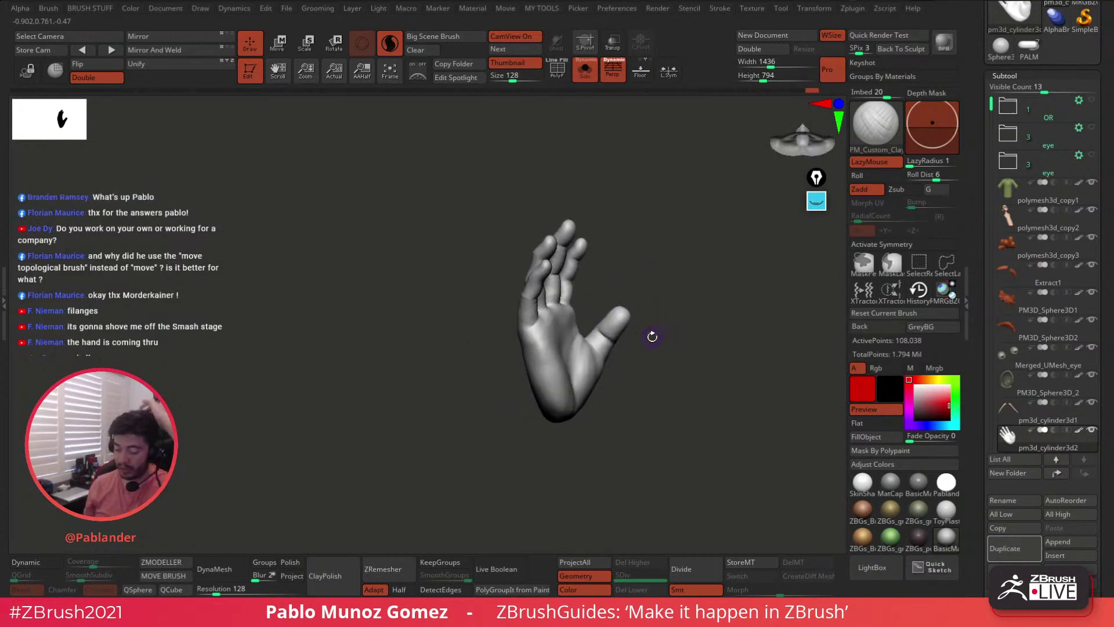
pyautogui.moveTo(659, 269)
pyautogui.mouseDown(button='right')
pyautogui.moveTo(581, 270)
pyautogui.moveTo(529, 294)
pyautogui.mouseUp(button='right')
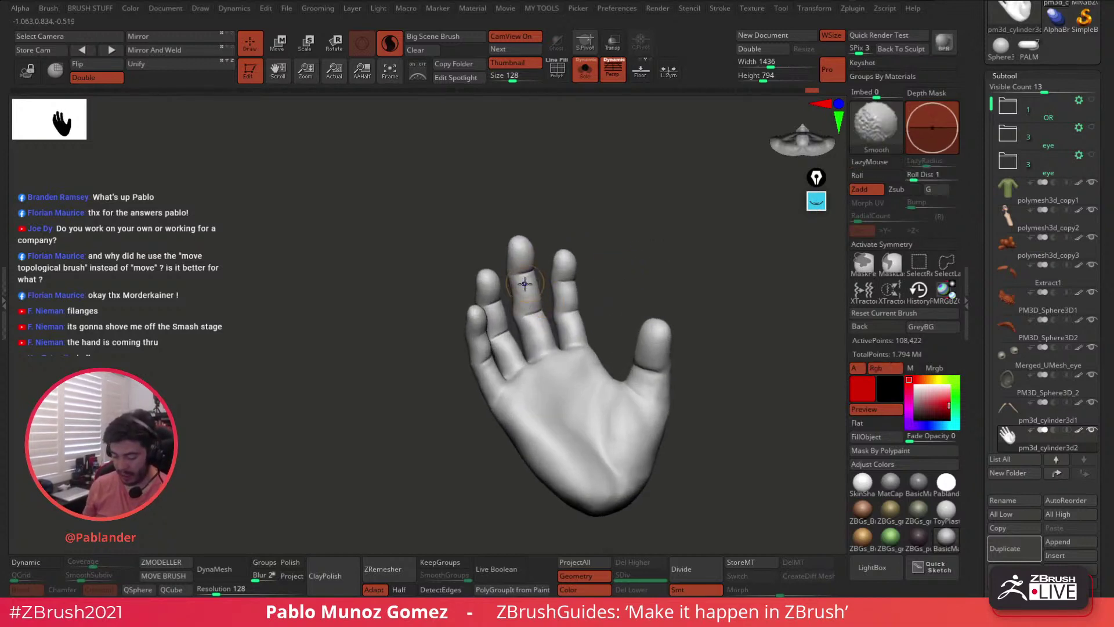
pyautogui.moveTo(616, 252); pyautogui.dragTo(607, 234, button='right')
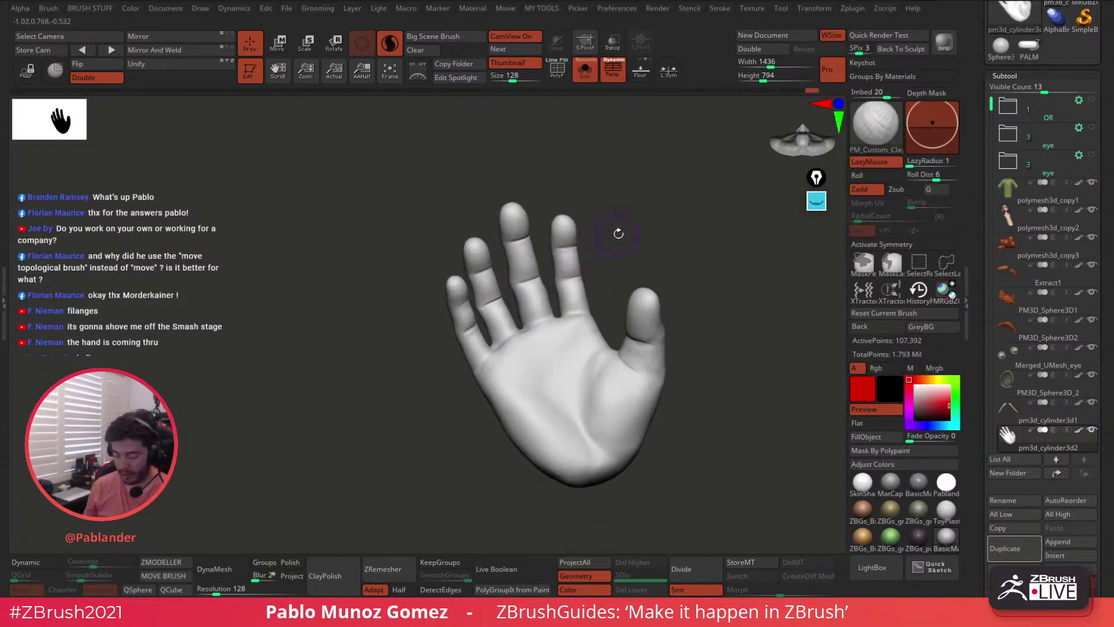
# - Reshape the outline of the hand around the thumb side with the Move brush
pyautogui.moveTo(704, 346); pyautogui.dragTo(583, 329, button='right')
pyautogui.moveTo(579, 282); pyautogui.dragTo(668, 319, button='right')
pyautogui.press('b')
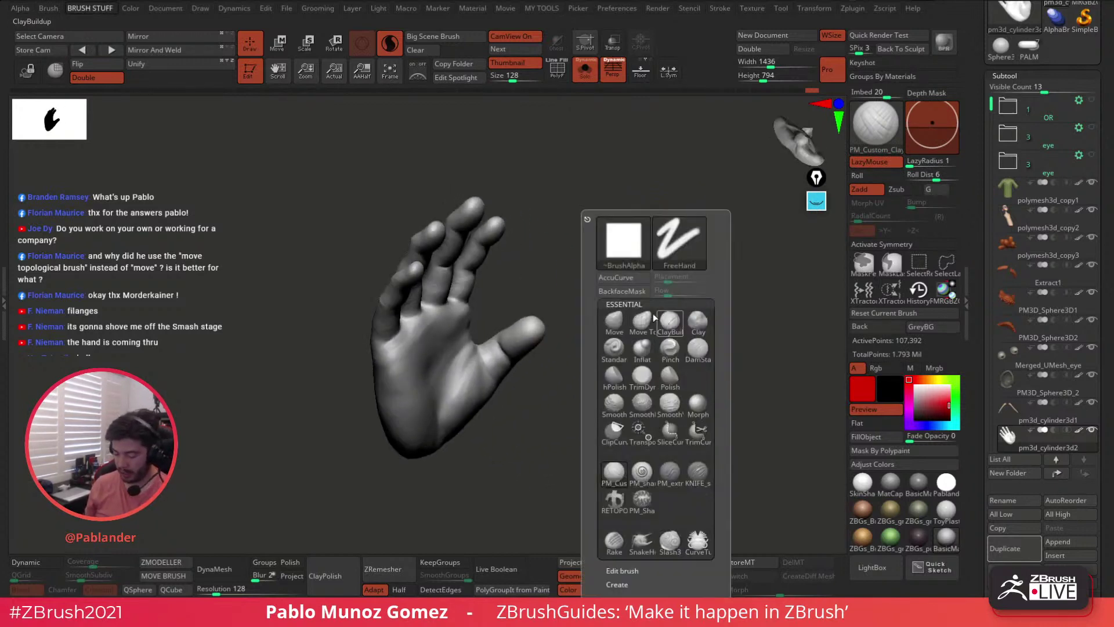
pyautogui.press('m')
pyautogui.press('v')
pyautogui.press('space')
pyautogui.moveTo(627, 345)
pyautogui.mouseDown(button='right')
pyautogui.moveTo(670, 330)
pyautogui.moveTo(628, 363)
pyautogui.moveTo(549, 370)
pyautogui.moveTo(616, 333)
pyautogui.moveTo(607, 346)
pyautogui.mouseUp(button='right')
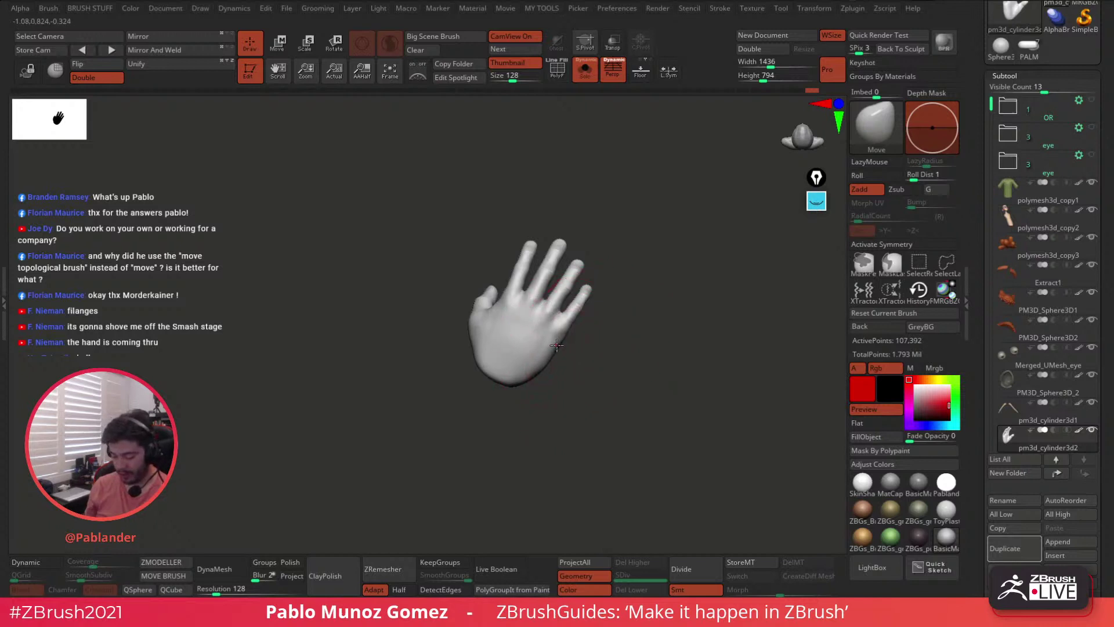
pyautogui.moveTo(562, 339); pyautogui.dragTo(533, 350, button='right')
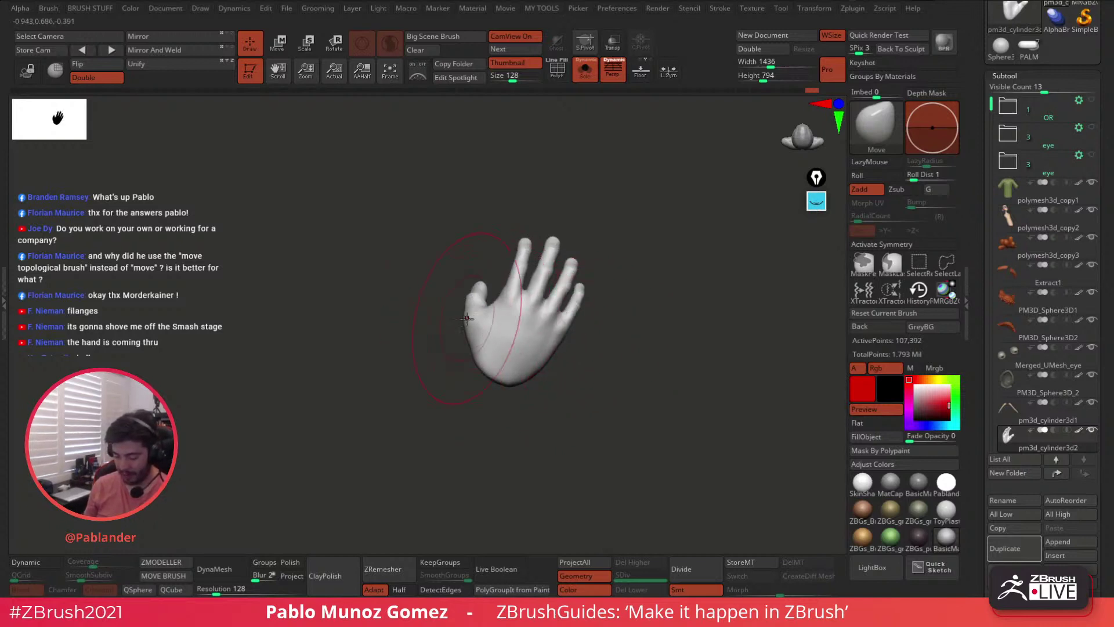
pyautogui.moveTo(459, 334); pyautogui.dragTo(486, 348)
pyautogui.press('space')
pyautogui.moveTo(550, 289)
pyautogui.mouseDown()
pyautogui.moveTo(516, 352)
pyautogui.moveTo(535, 351)
pyautogui.moveTo(478, 382)
pyautogui.mouseUp()
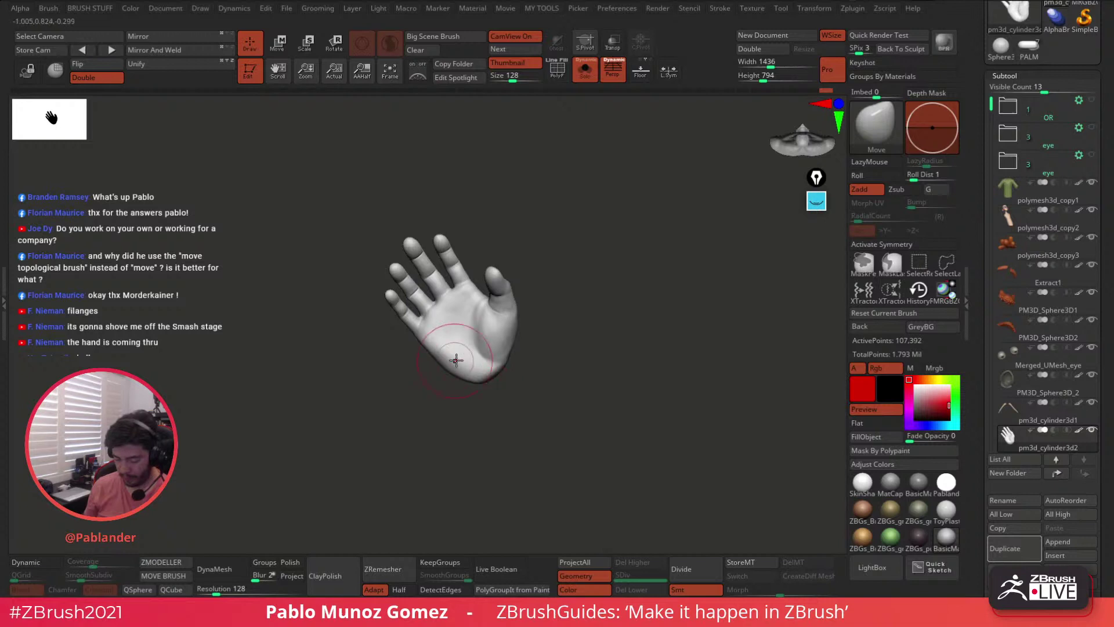
# - Adjust the heel of the palm and the area where the thumb meets the index finger with the Move brush
pyautogui.moveTo(449, 364); pyautogui.dragTo(490, 375, button='right')
pyautogui.moveTo(530, 339)
pyautogui.mouseDown()
pyautogui.moveTo(560, 295)
pyautogui.moveTo(570, 246)
pyautogui.mouseUp()
pyautogui.moveTo(541, 251); pyautogui.dragTo(566, 244, button='right')
pyautogui.rightClick(501, 328)
pyautogui.moveTo(517, 317); pyautogui.dragTo(547, 274, button='right')
pyautogui.moveTo(454, 315)
pyautogui.mouseDown(button='right')
pyautogui.moveTo(421, 300)
pyautogui.moveTo(457, 298)
pyautogui.moveTo(427, 301)
pyautogui.mouseUp(button='right')
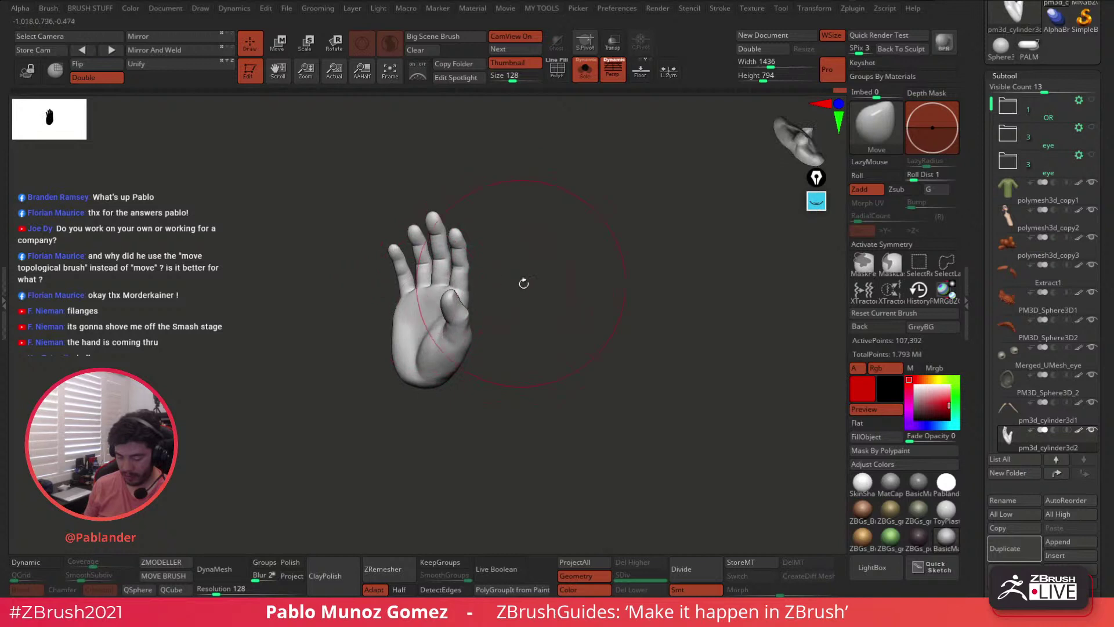
pyautogui.moveTo(505, 281); pyautogui.dragTo(461, 305, button='right')
pyautogui.press('space')
pyautogui.moveTo(490, 272); pyautogui.dragTo(496, 273)
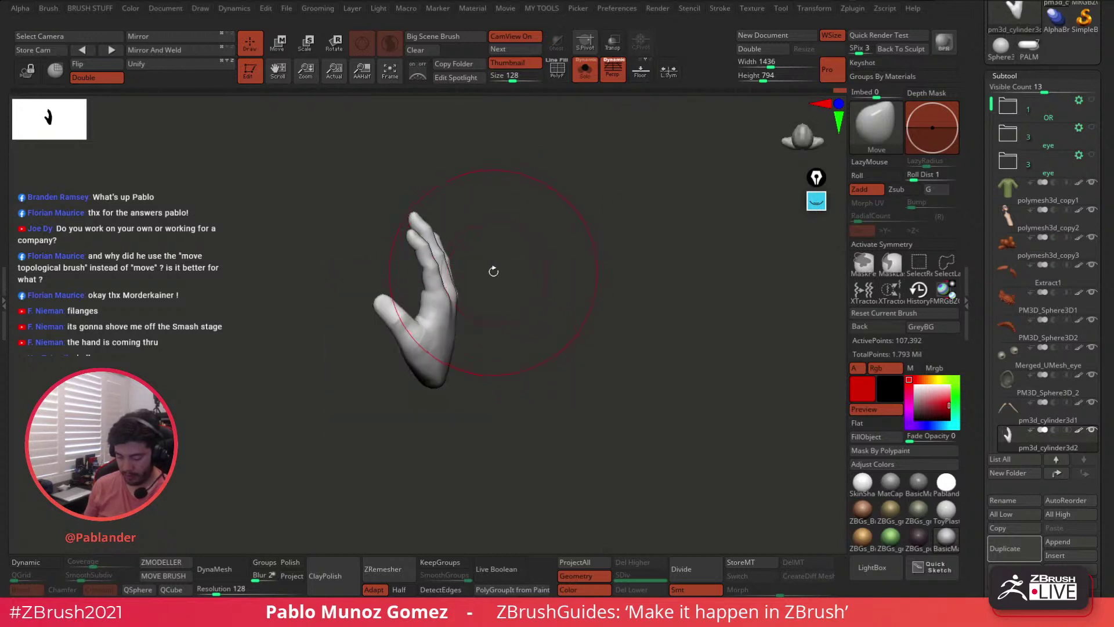
pyautogui.moveTo(496, 272); pyautogui.dragTo(566, 261, button='right')
pyautogui.press('space')
pyautogui.moveTo(567, 262); pyautogui.dragTo(563, 263)
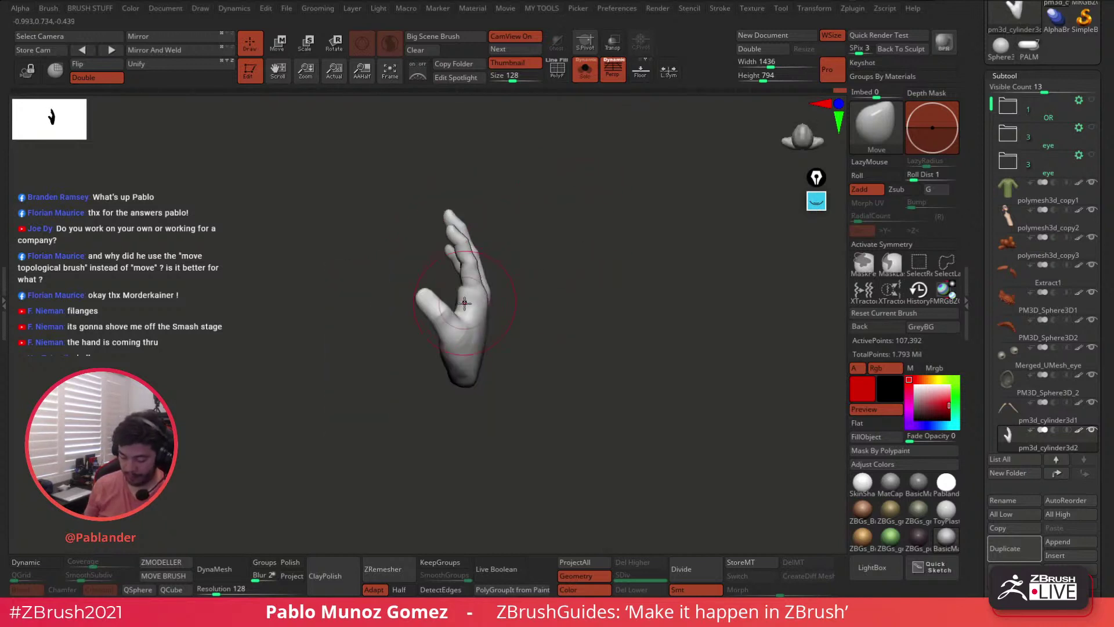
# - Refine the little-finger edge of the palm with the Move brush
pyautogui.moveTo(627, 297); pyautogui.dragTo(455, 375, button='right')
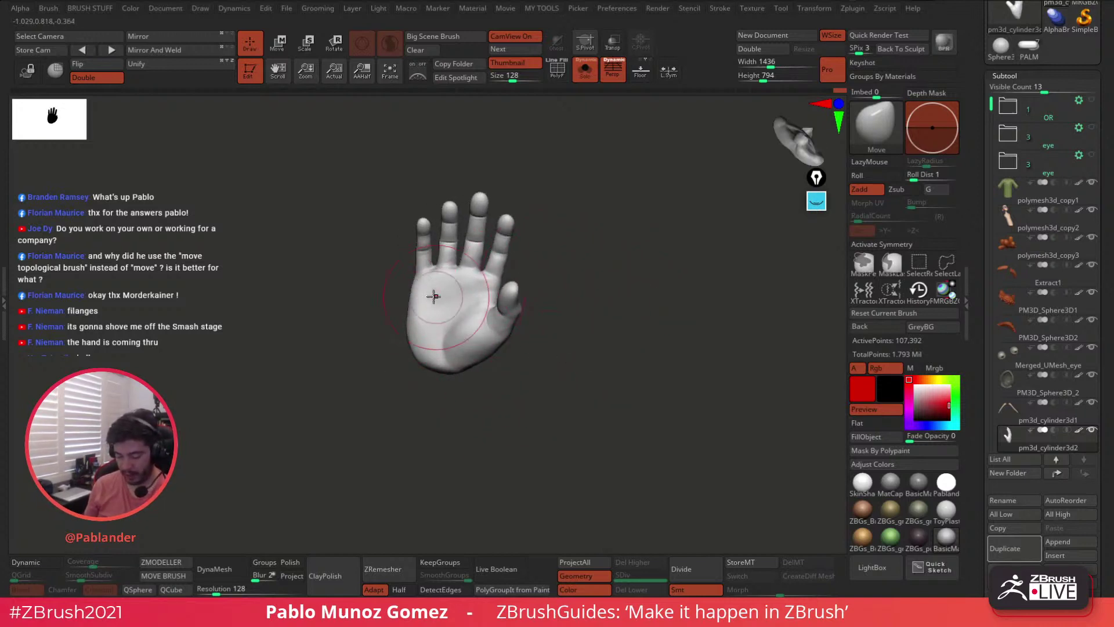
pyautogui.moveTo(416, 273); pyautogui.dragTo(411, 304, button='right')
pyautogui.moveTo(543, 249); pyautogui.dragTo(643, 322, button='right')
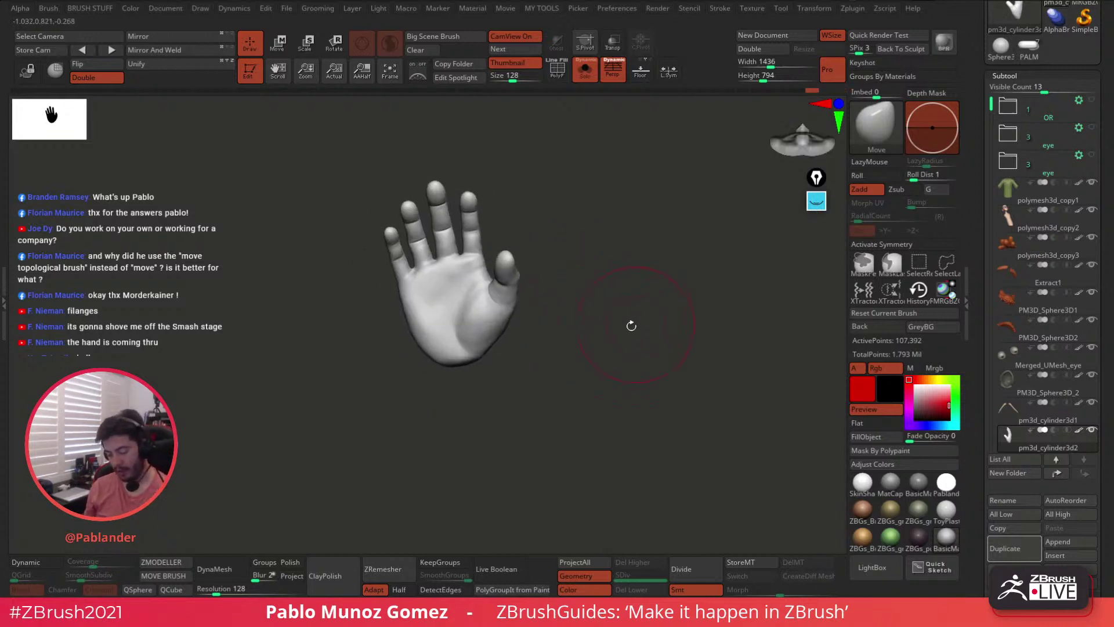
pyautogui.moveTo(635, 272); pyautogui.dragTo(730, 348, button='right')
pyautogui.moveTo(679, 315); pyautogui.dragTo(661, 331, button='right')
pyautogui.keyDown('alt'); pyautogui.moveTo(662, 330); pyautogui.dragTo(616, 325, button='right'); pyautogui.keyUp('alt')
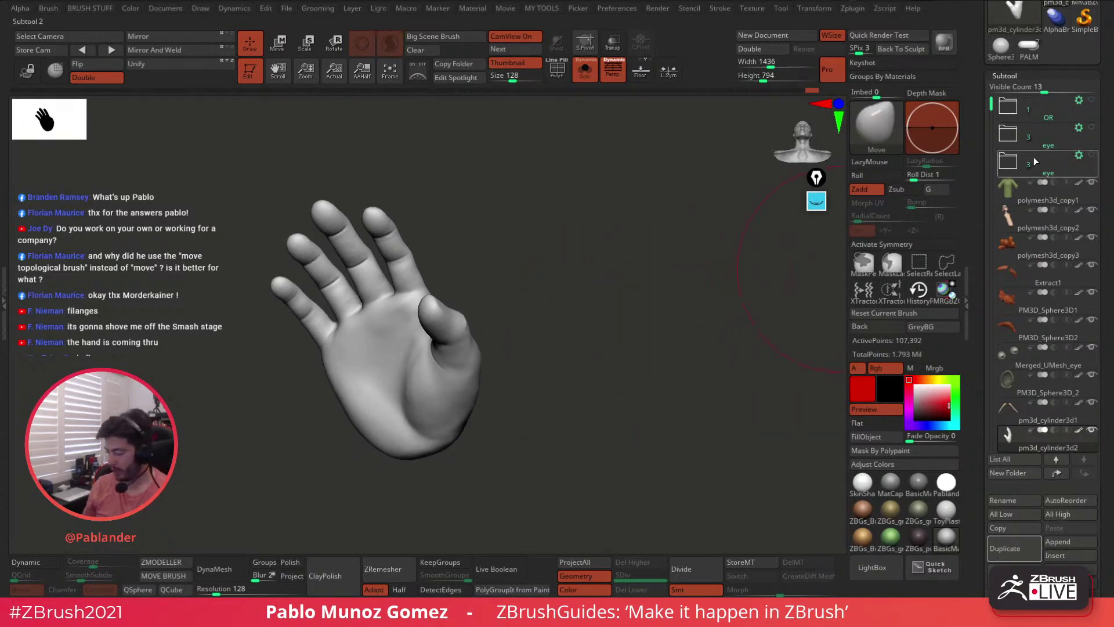
# - Show the original segmented hand from the OR folder beside the sculpted hand and make it the active subtool
pyautogui.click(1009, 108)
pyautogui.click(1049, 145)
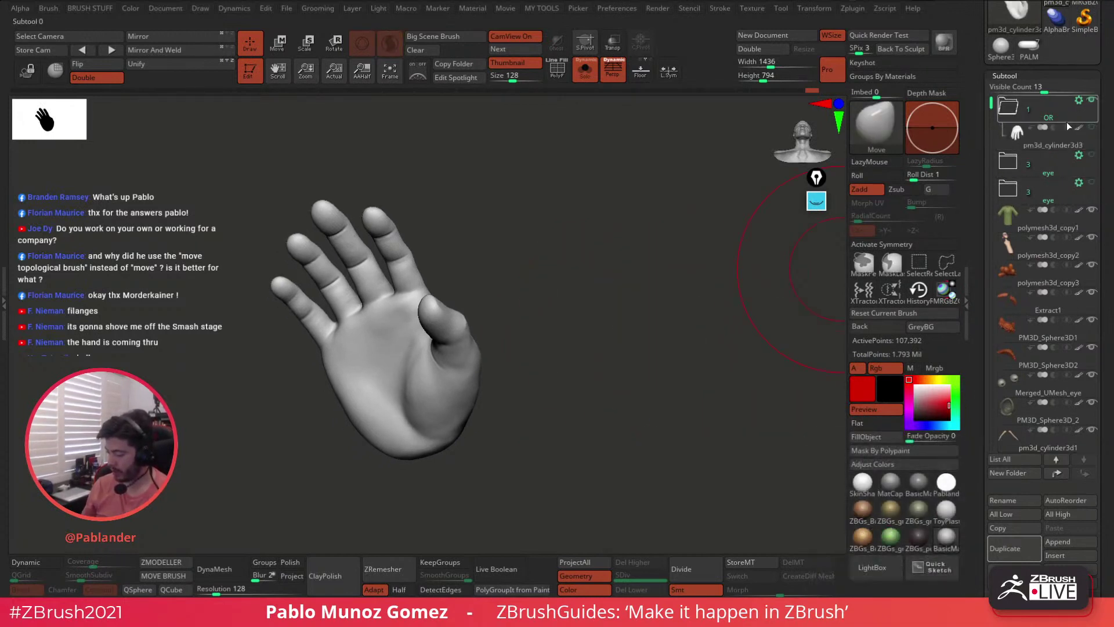
pyautogui.keyDown('alt'); pyautogui.moveTo(604, 318); pyautogui.dragTo(726, 294, button='right'); pyautogui.keyUp('alt')
pyautogui.moveTo(689, 334)
pyautogui.keyDown('alt'); pyautogui.mouseDown(button='right')
pyautogui.moveTo(759, 343)
pyautogui.moveTo(750, 386)
pyautogui.moveTo(723, 398)
pyautogui.mouseUp(button='right'); pyautogui.keyUp('alt')
pyautogui.rightClick(733, 412)
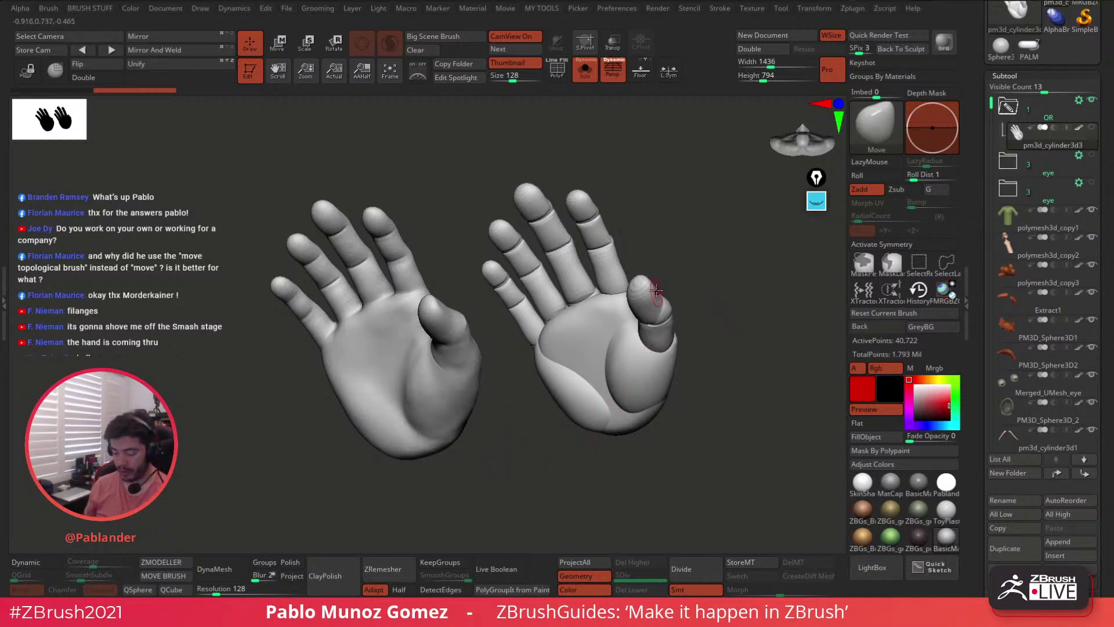
pyautogui.moveTo(695, 240); pyautogui.dragTo(673, 274)
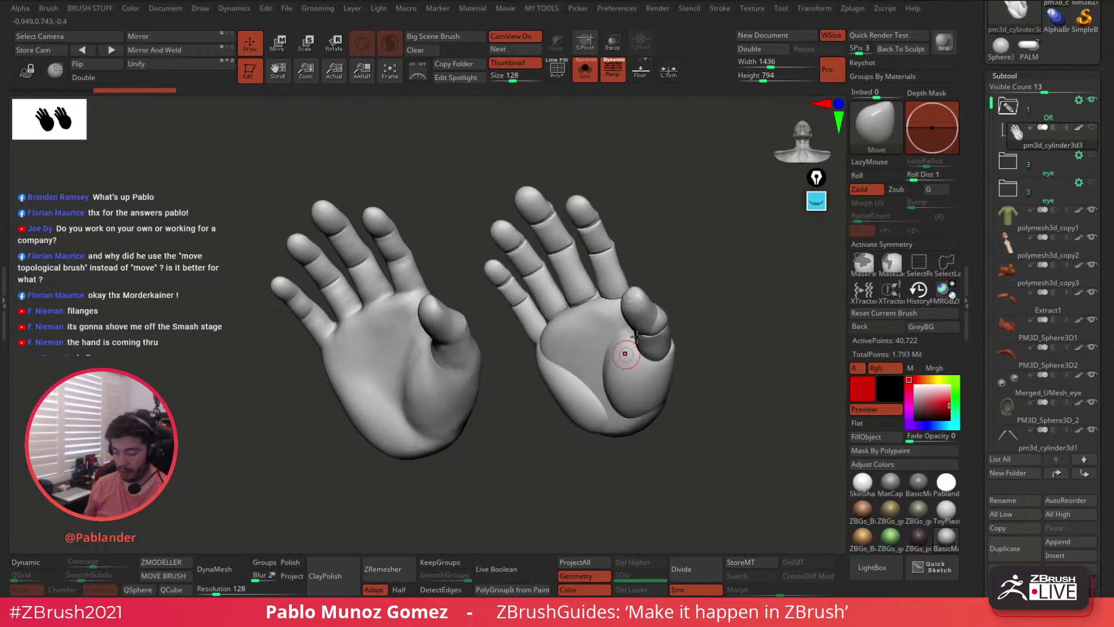
# - Select the InsertMesh brush holding the hand parts and save it as a brush preset named hand IMM
pyautogui.click(862, 109)
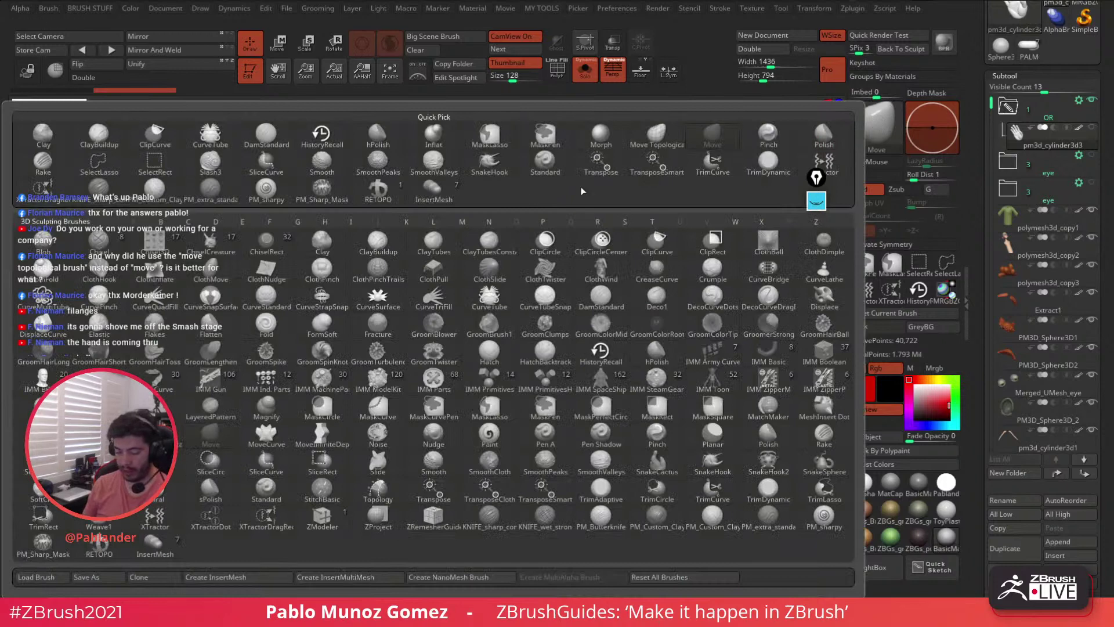
pyautogui.click(452, 194)
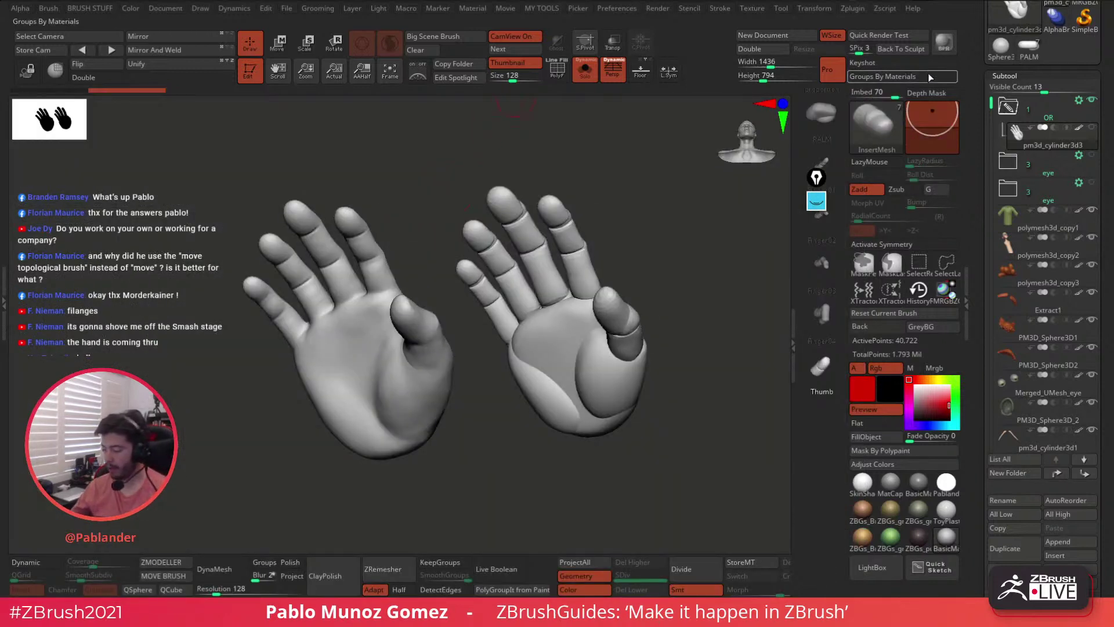
pyautogui.click(880, 123)
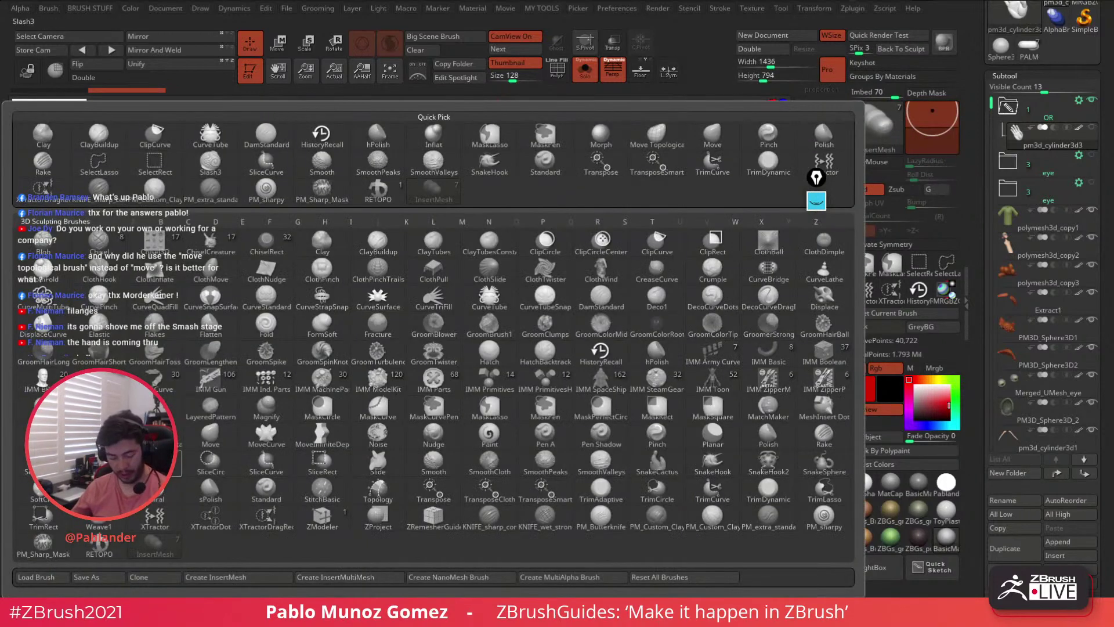
pyautogui.click(93, 576)
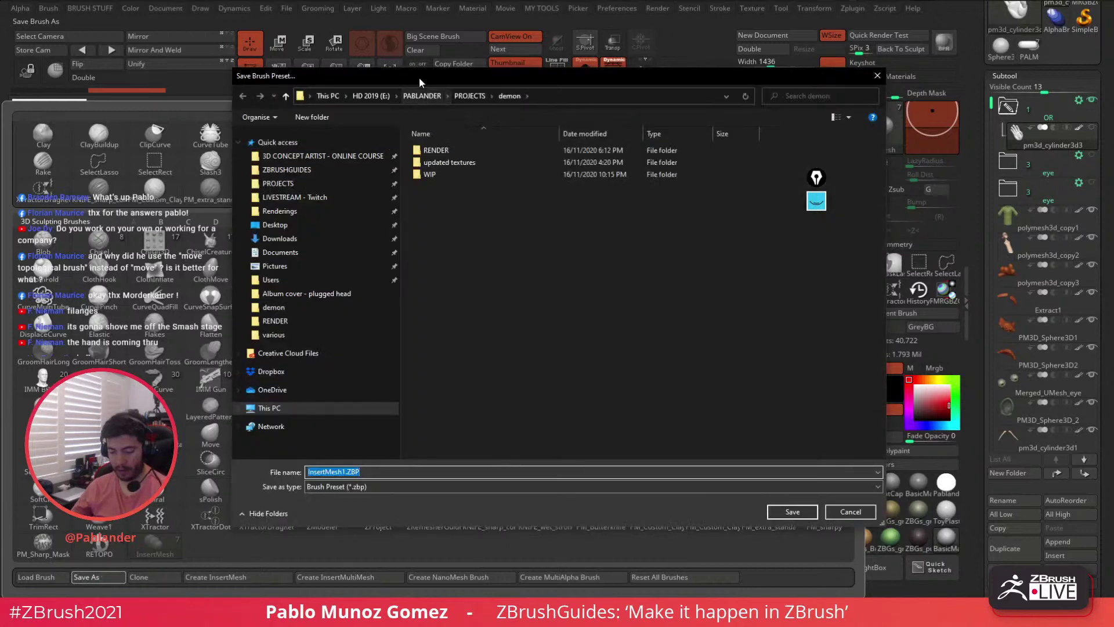
pyautogui.press('Escape')
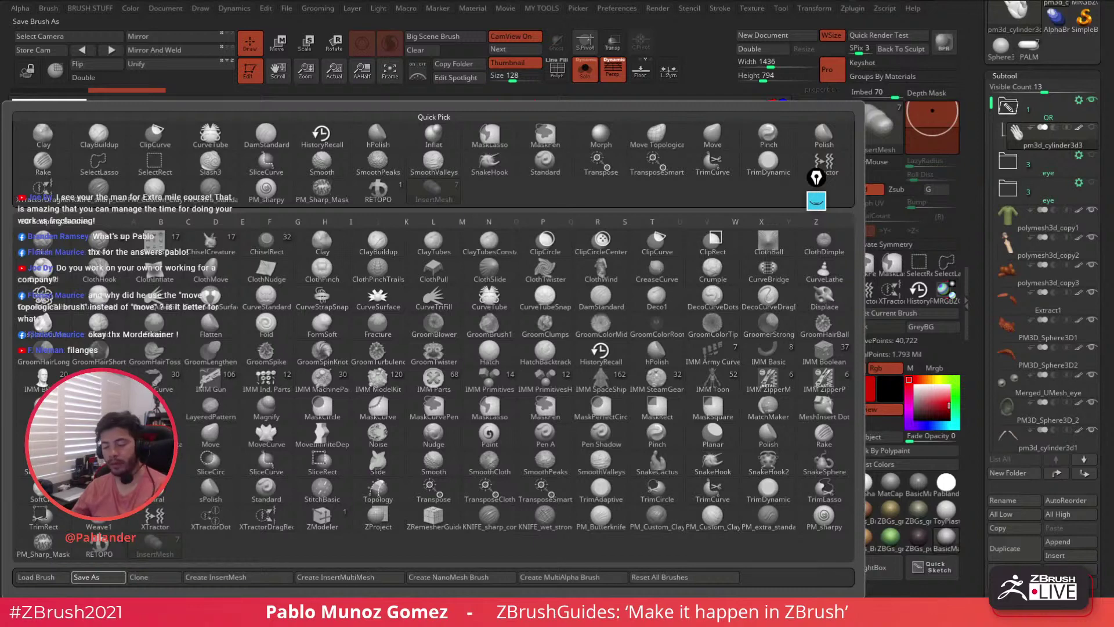
pyautogui.press('Return')
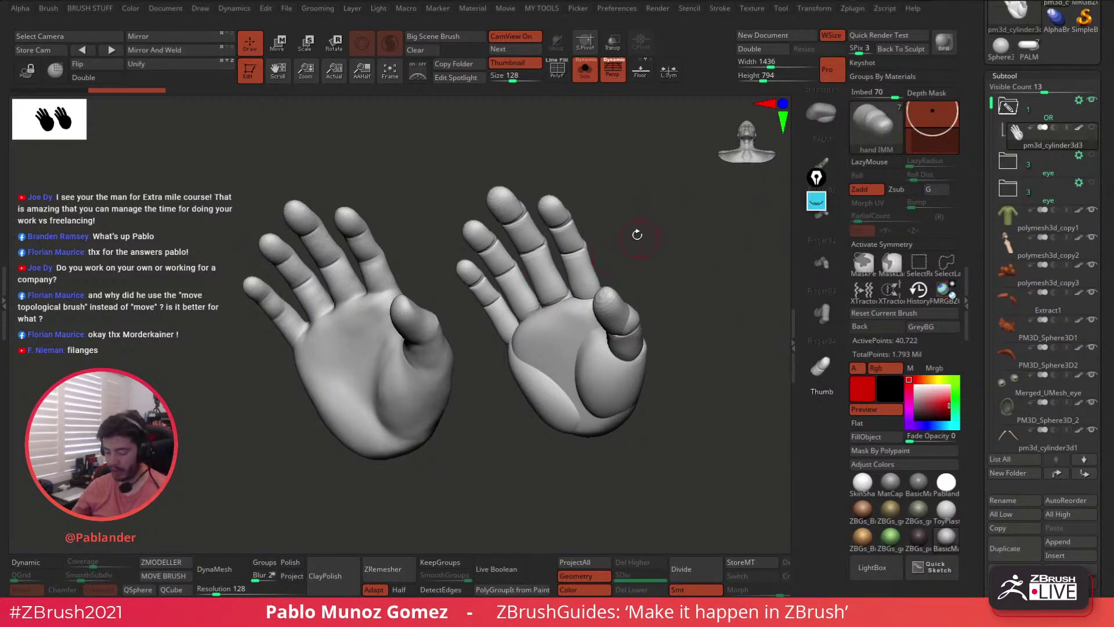
# - Isolate the segmented hand with Solo and orient the view to face its fingertips
pyautogui.click(586, 69)
pyautogui.click(586, 70)
pyautogui.click(586, 70)
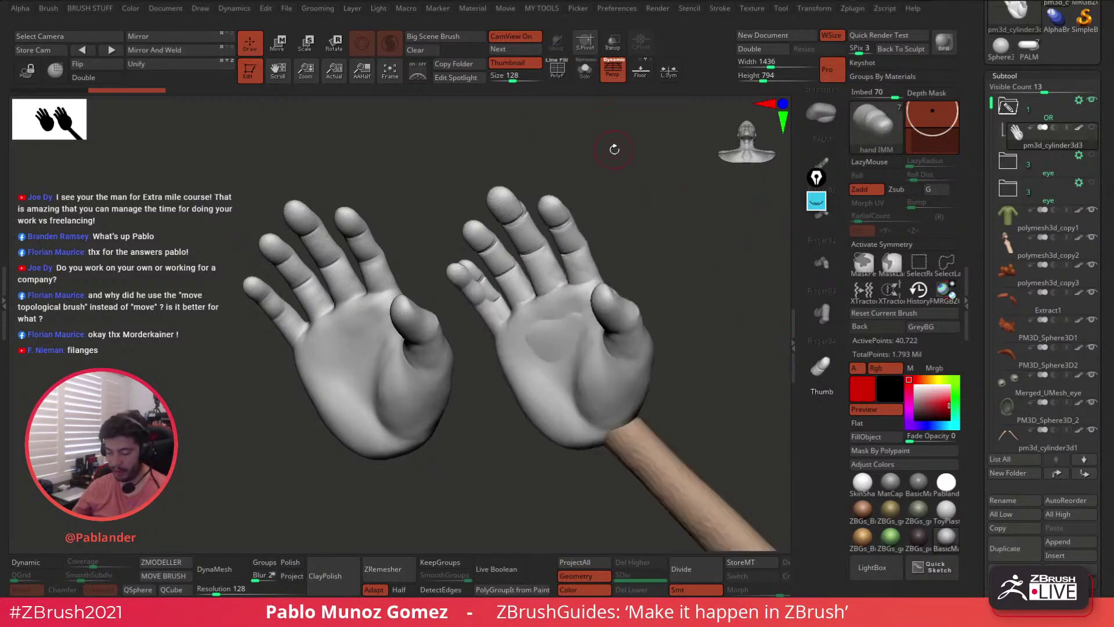
pyautogui.hotkey('ctrl', 'n')
pyautogui.click(586, 71)
pyautogui.moveTo(640, 204); pyautogui.dragTo(612, 273)
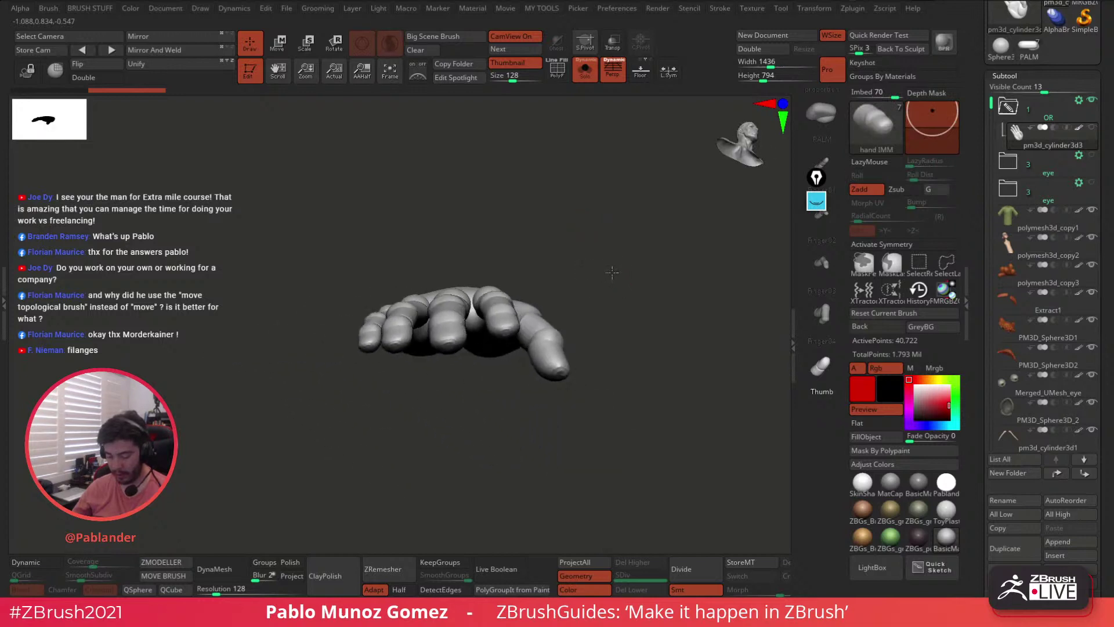
# - Rename the segmented hand subtool as generic hand
pyautogui.click(1028, 503)
pyautogui.write('ge')
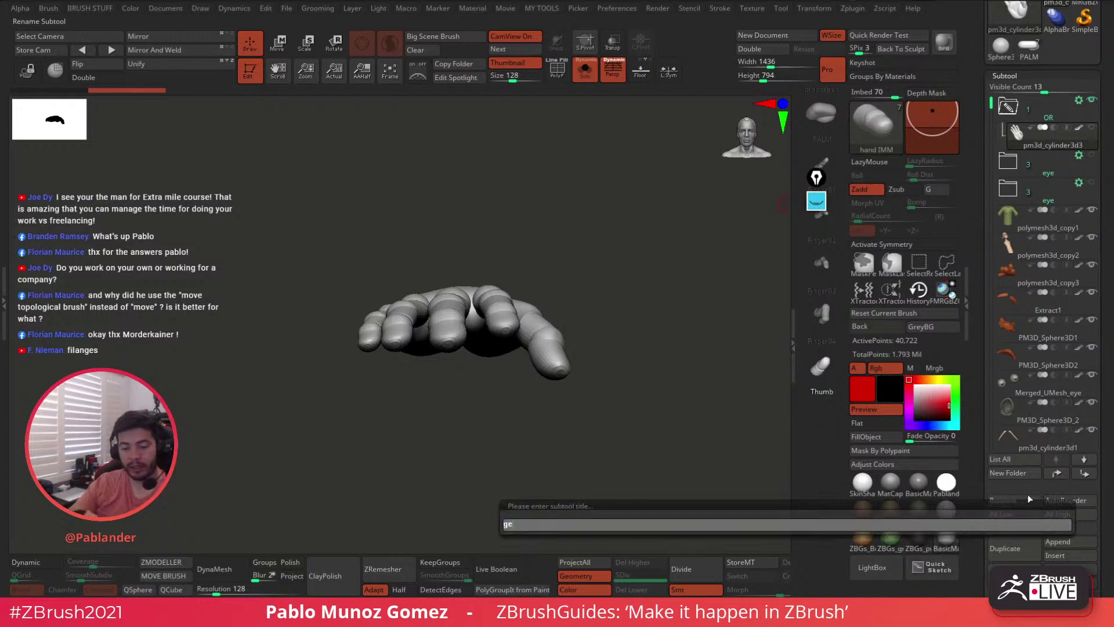
pyautogui.write('neric hand')
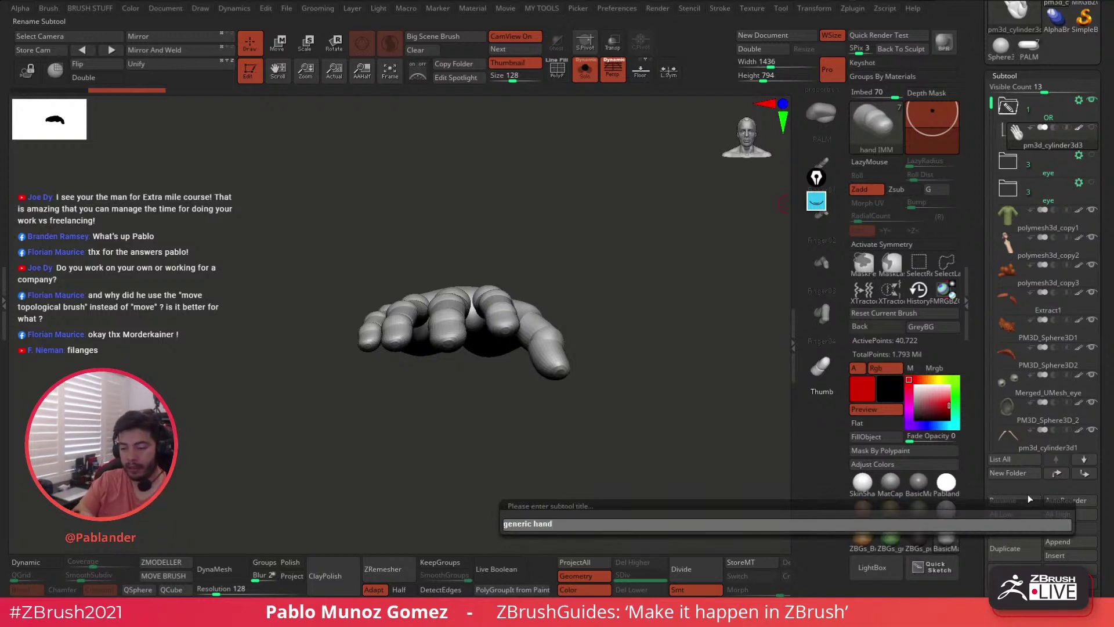
pyautogui.press('Return')
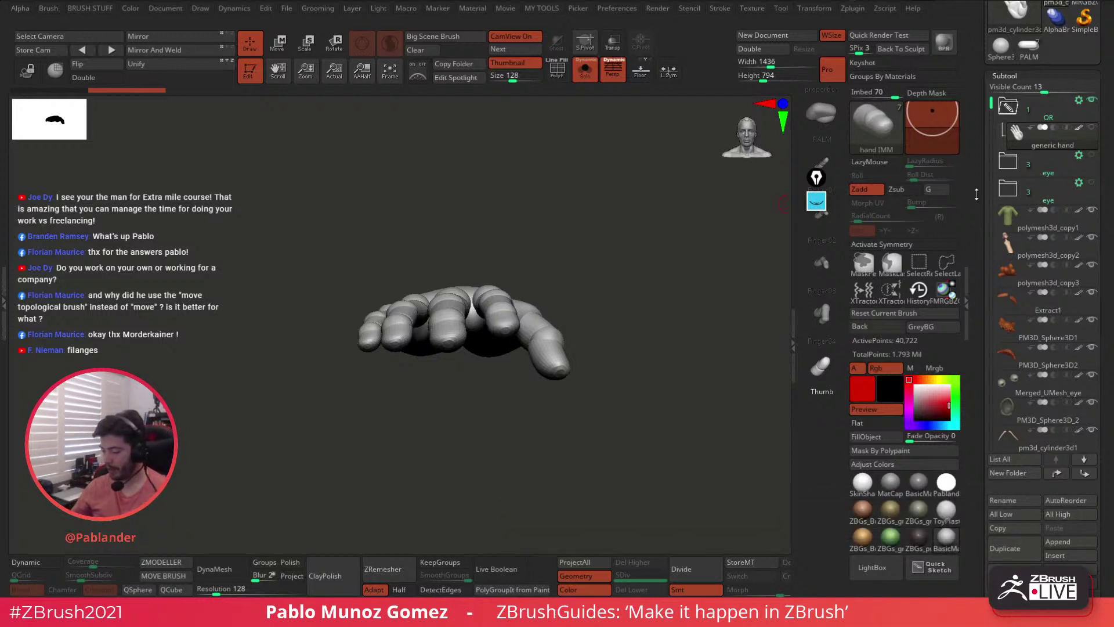
# - Append the generic hand mesh to the hand IMM brush as an additional insert part
pyautogui.moveTo(816, 175); pyautogui.dragTo(748, 176)
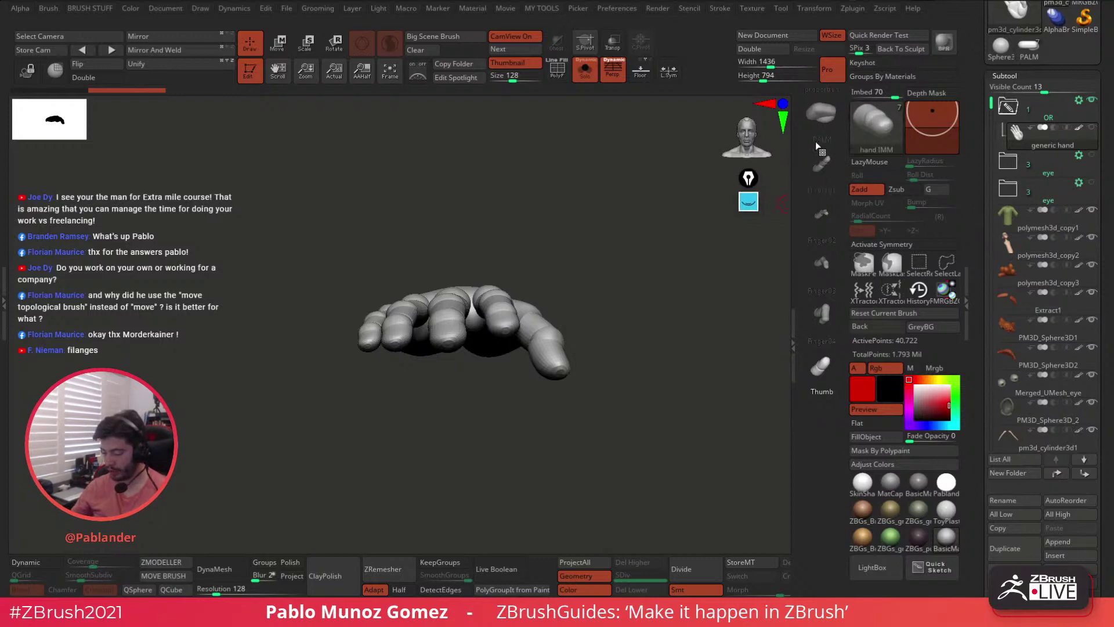
pyautogui.click(882, 119)
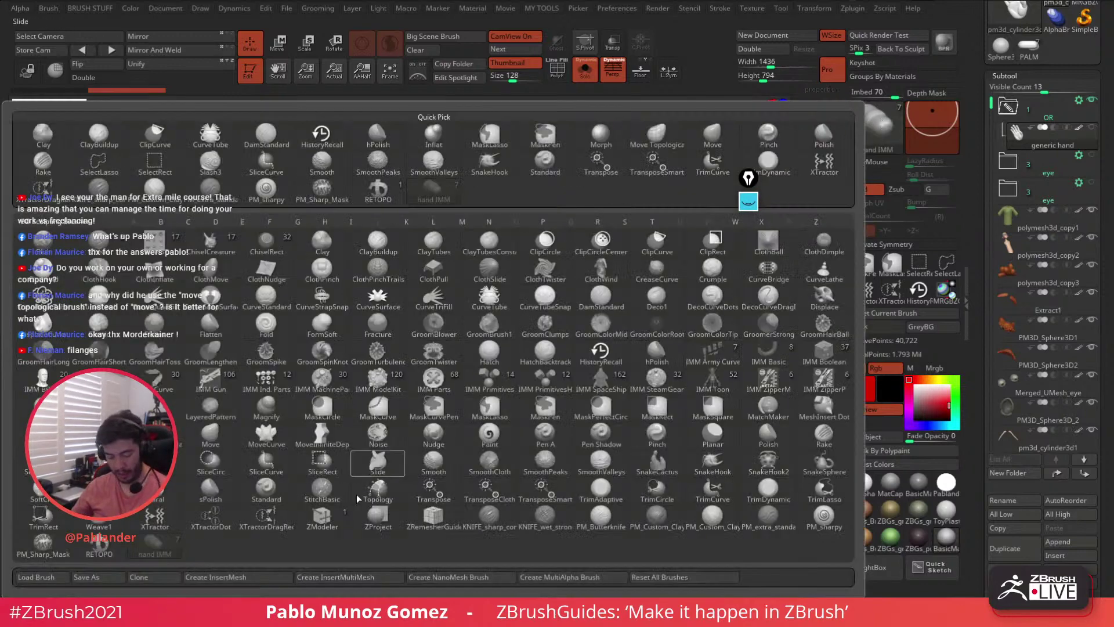
pyautogui.click(245, 578)
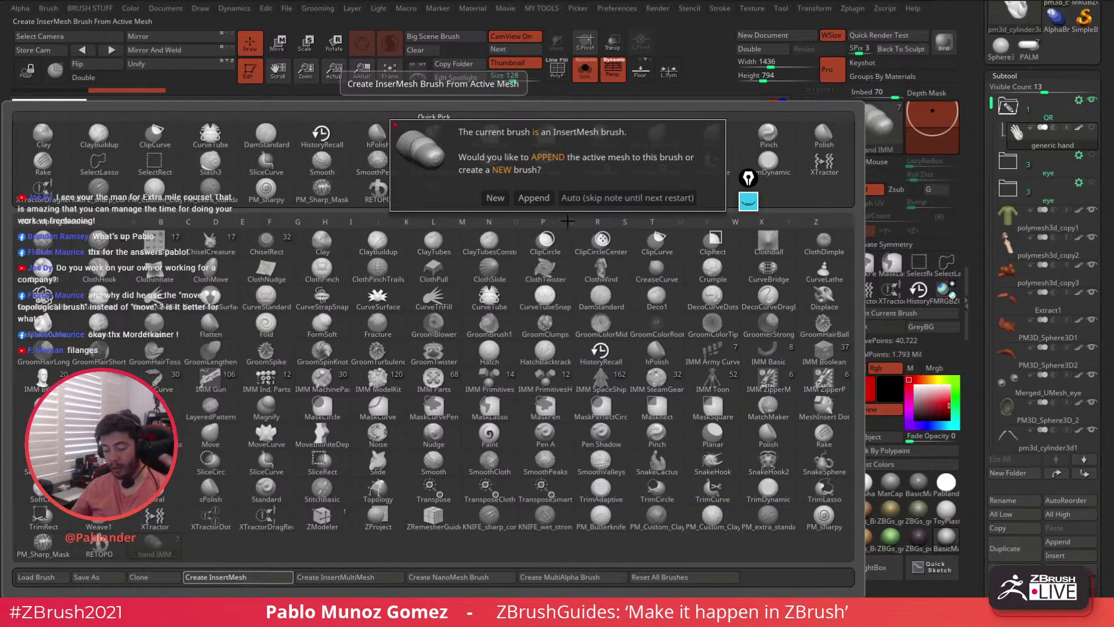
pyautogui.click(538, 199)
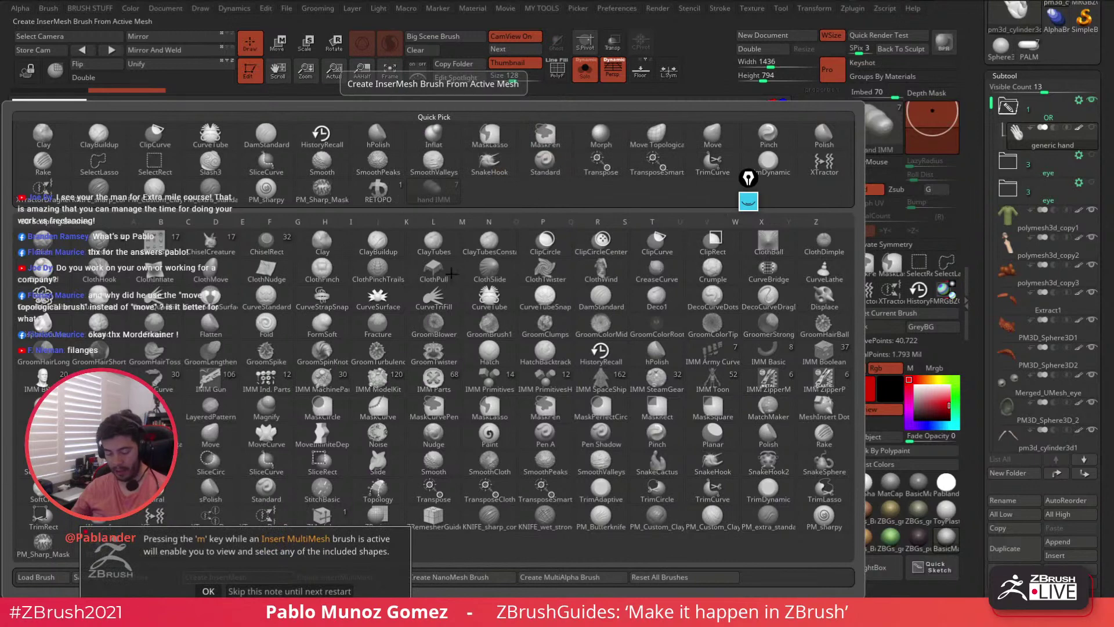
pyautogui.click(208, 591)
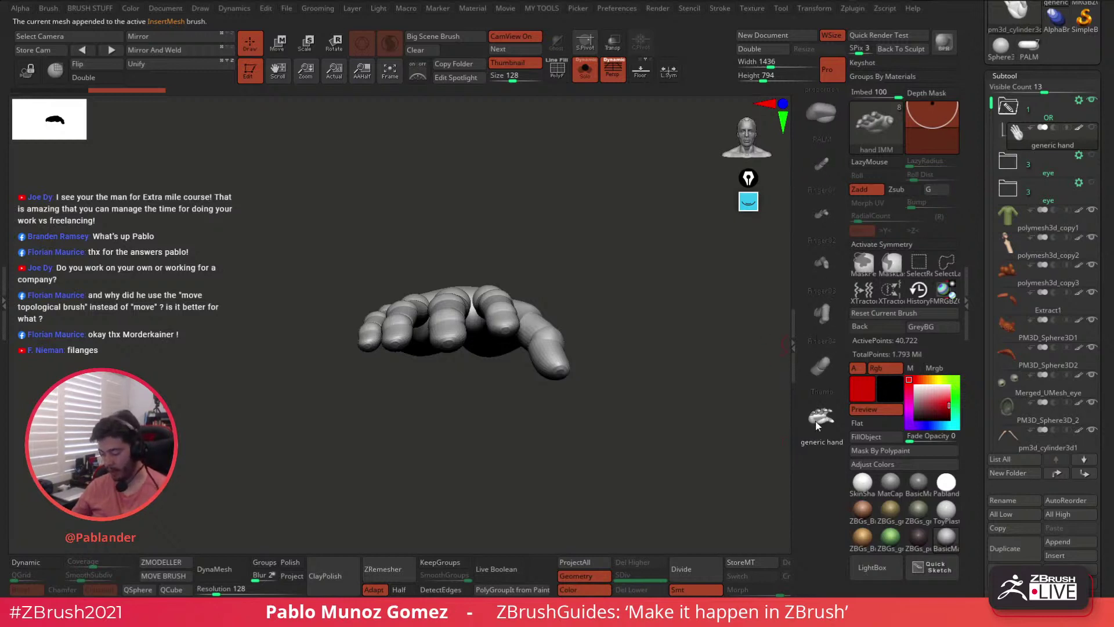
# - Collapse the OR folder and make the sculpted hand pm3d_cylinder3d2 the active subtool again
pyautogui.moveTo(542, 273); pyautogui.dragTo(542, 389)
pyautogui.moveTo(613, 304); pyautogui.dragTo(599, 268)
pyautogui.hotkey('ctrl', 'z')
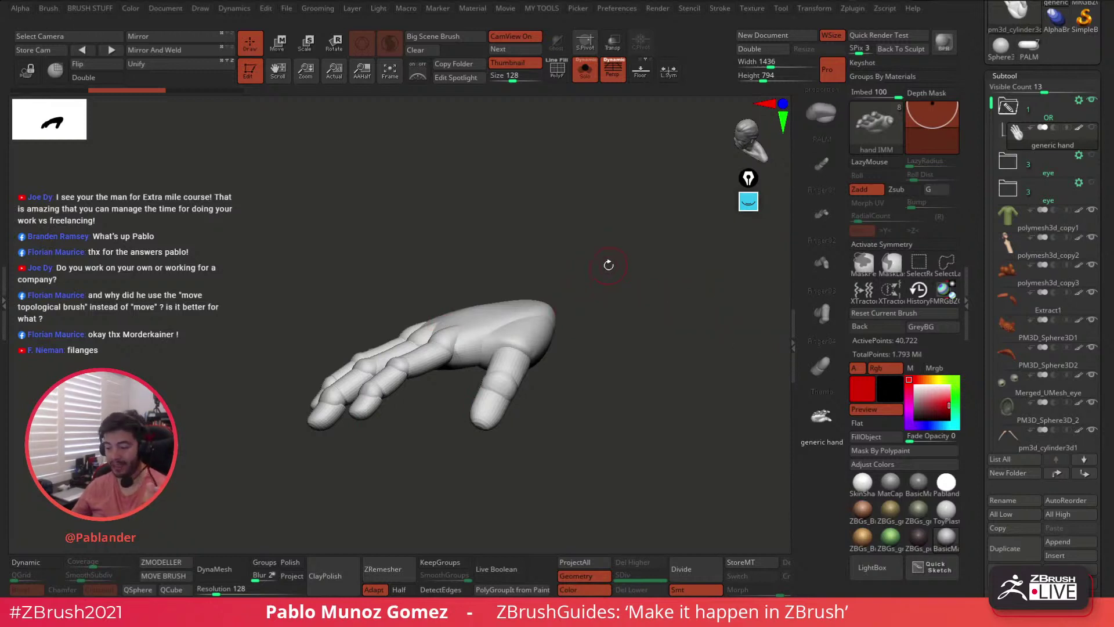
pyautogui.moveTo(608, 265); pyautogui.dragTo(612, 264)
pyautogui.click(1007, 108)
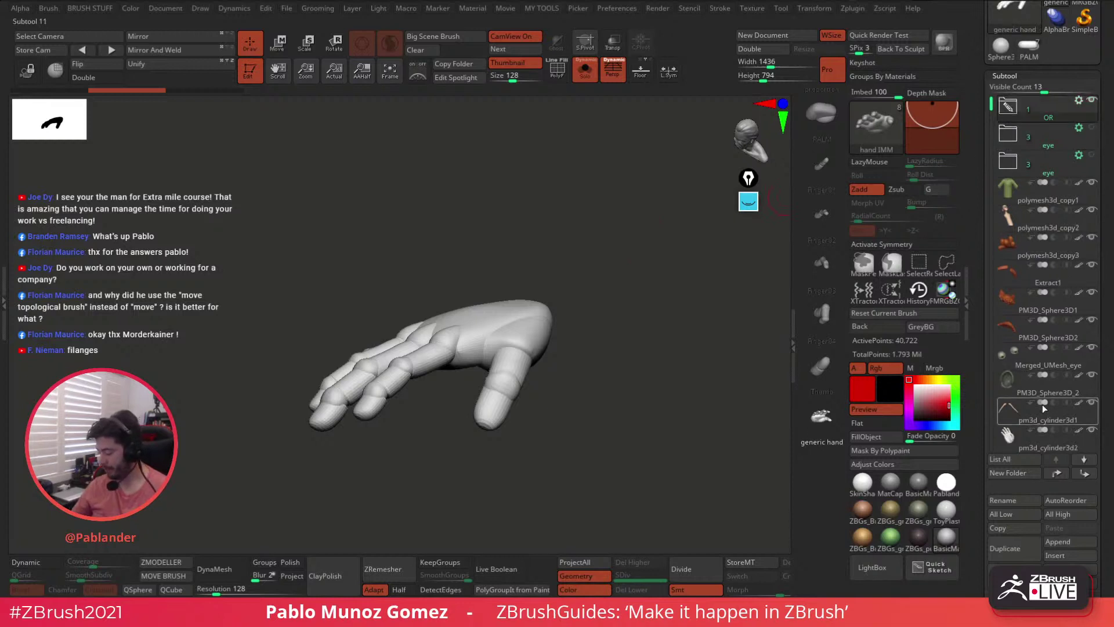
pyautogui.click(1032, 439)
pyautogui.moveTo(651, 308); pyautogui.dragTo(444, 277)
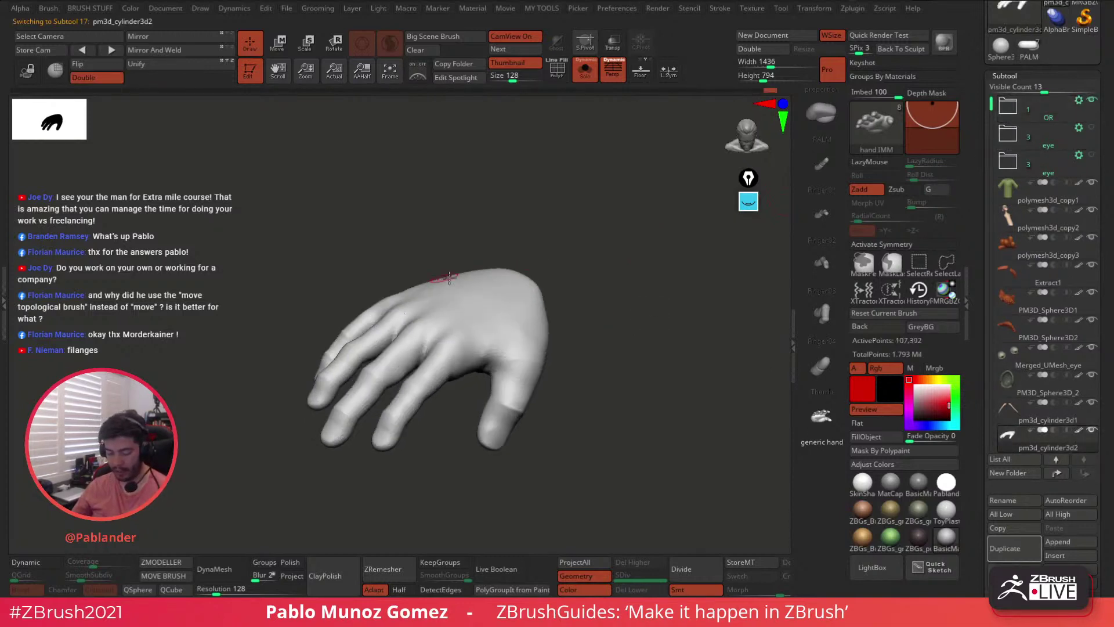
pyautogui.moveTo(656, 341); pyautogui.dragTo(660, 352)
# - Check the sculpted hand against the forearm, isolate it again and display its wireframe and polygroups
pyautogui.click(585, 70)
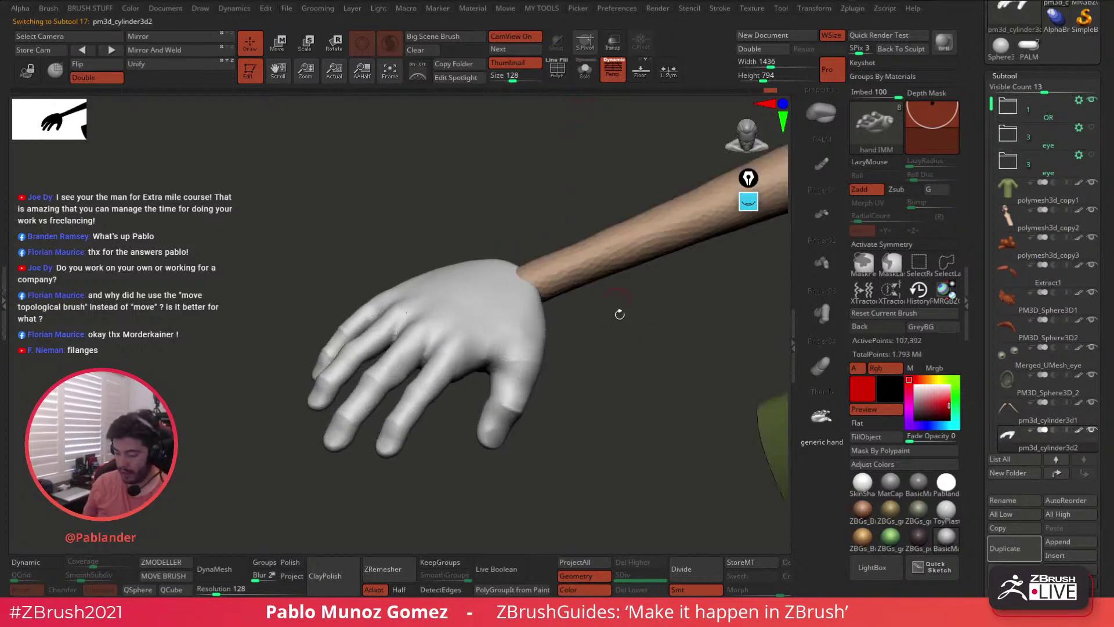
pyautogui.click(585, 70)
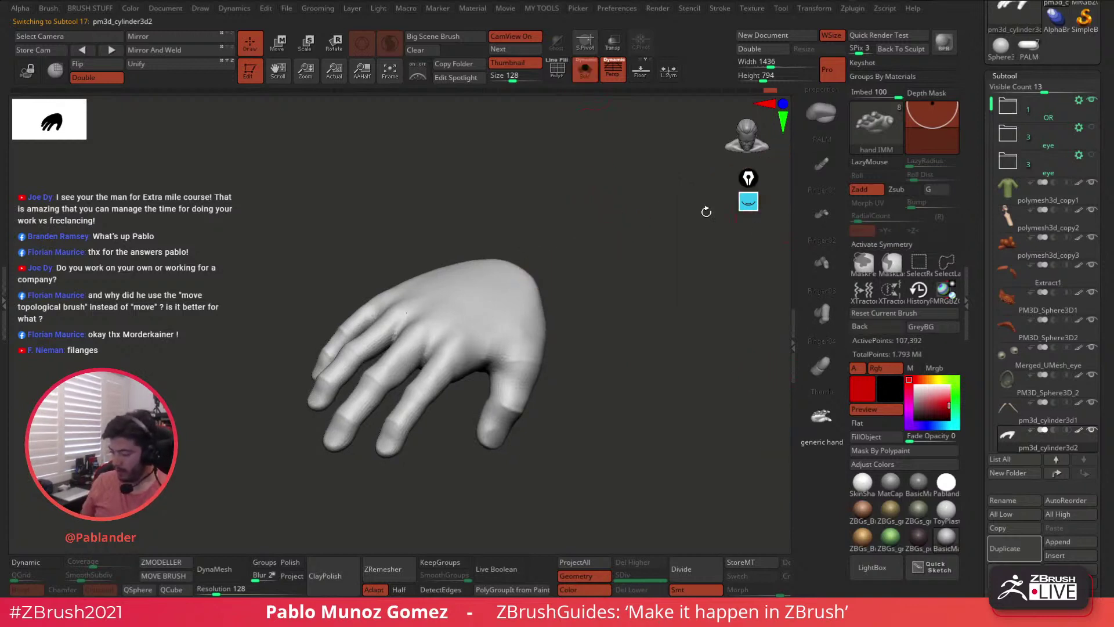
pyautogui.click(556, 68)
pyautogui.moveTo(996, 374); pyautogui.dragTo(996, 257)
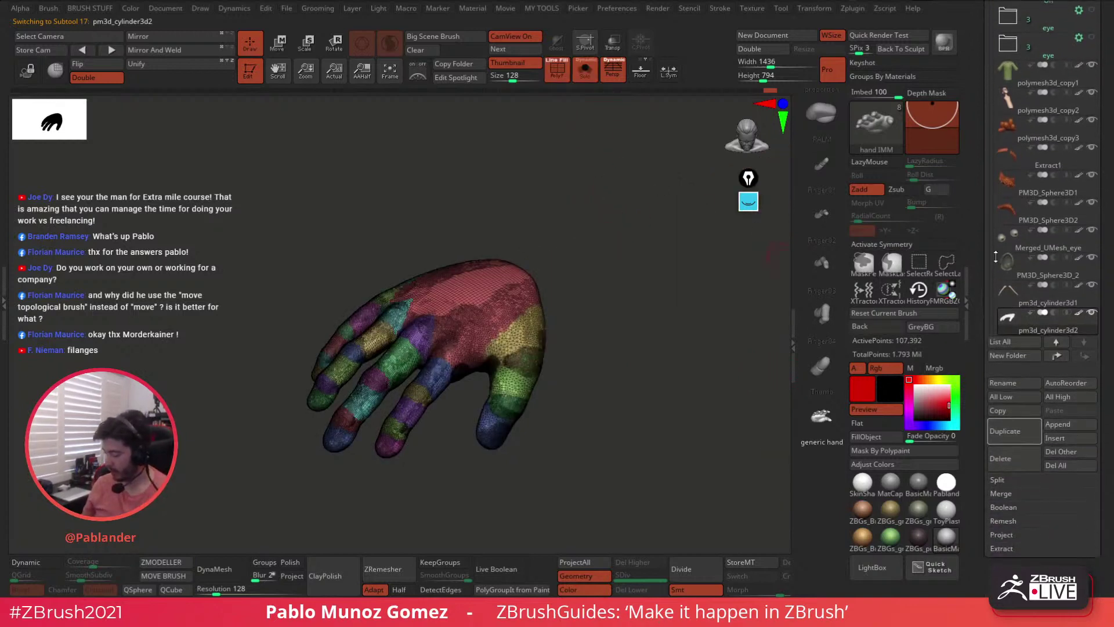
# - Duplicate the sculpted hand subtool and make the original pm3d_cylinder3d2 active again
pyautogui.click(1021, 432)
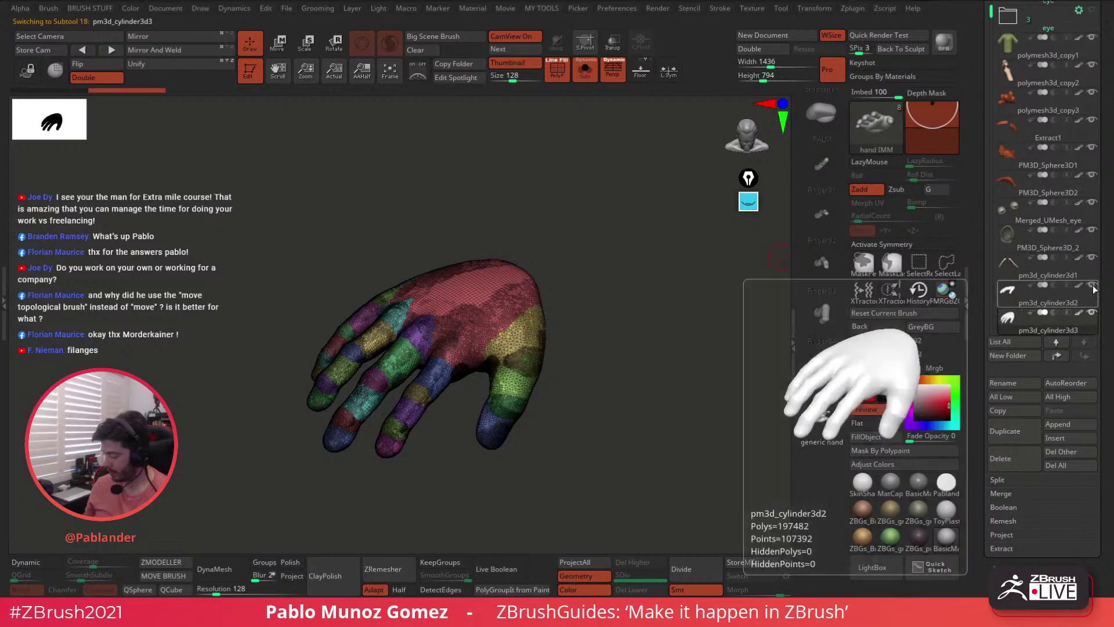
pyautogui.click(1021, 293)
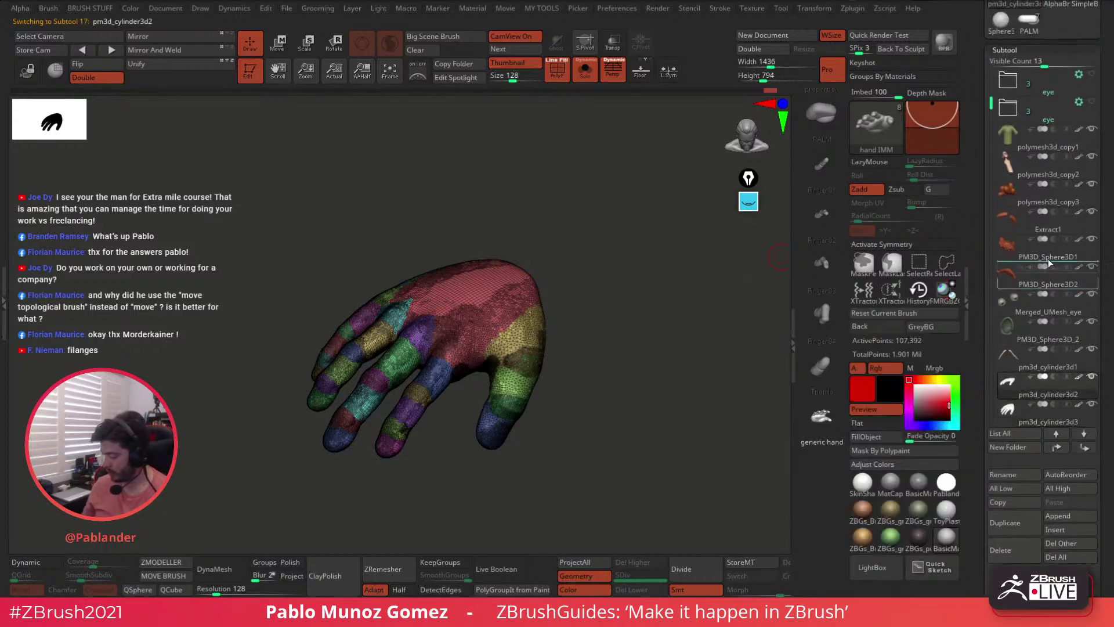
pyautogui.moveTo(1050, 98); pyautogui.dragTo(1049, 93)
# - Merge the finger and palm polygroups of the hand into a single polygroup with GroupVisible
pyautogui.press('2')
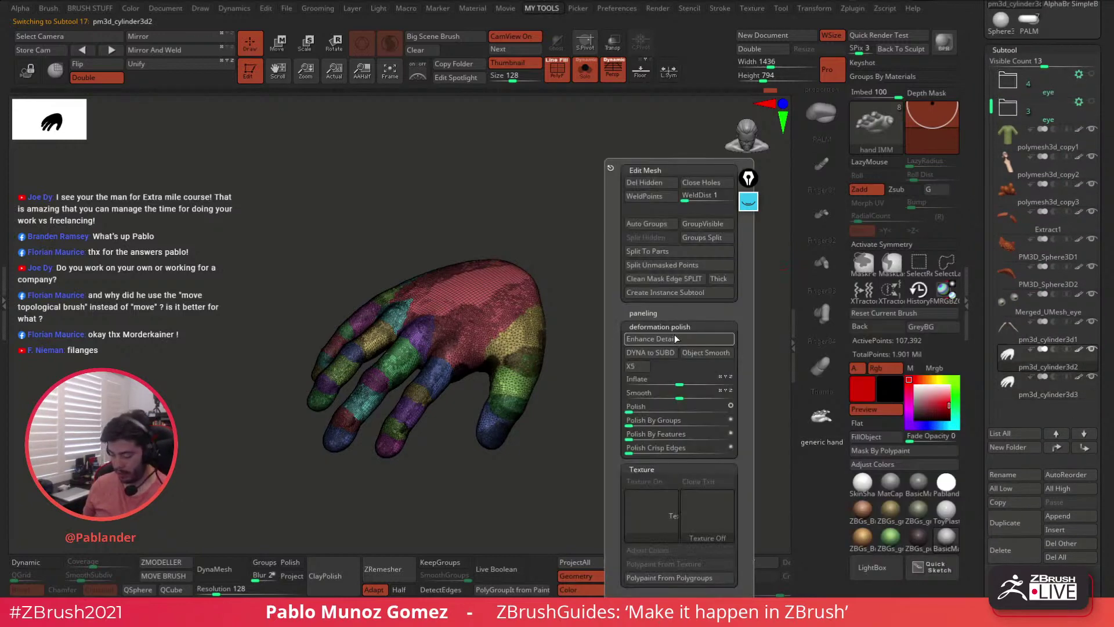
pyautogui.press('1')
pyautogui.click(618, 322)
pyautogui.moveTo(630, 365)
pyautogui.mouseDown()
pyautogui.moveTo(642, 316)
pyautogui.moveTo(658, 337)
pyautogui.moveTo(659, 377)
pyautogui.moveTo(672, 334)
pyautogui.moveTo(703, 406)
pyautogui.moveTo(678, 336)
pyautogui.mouseUp()
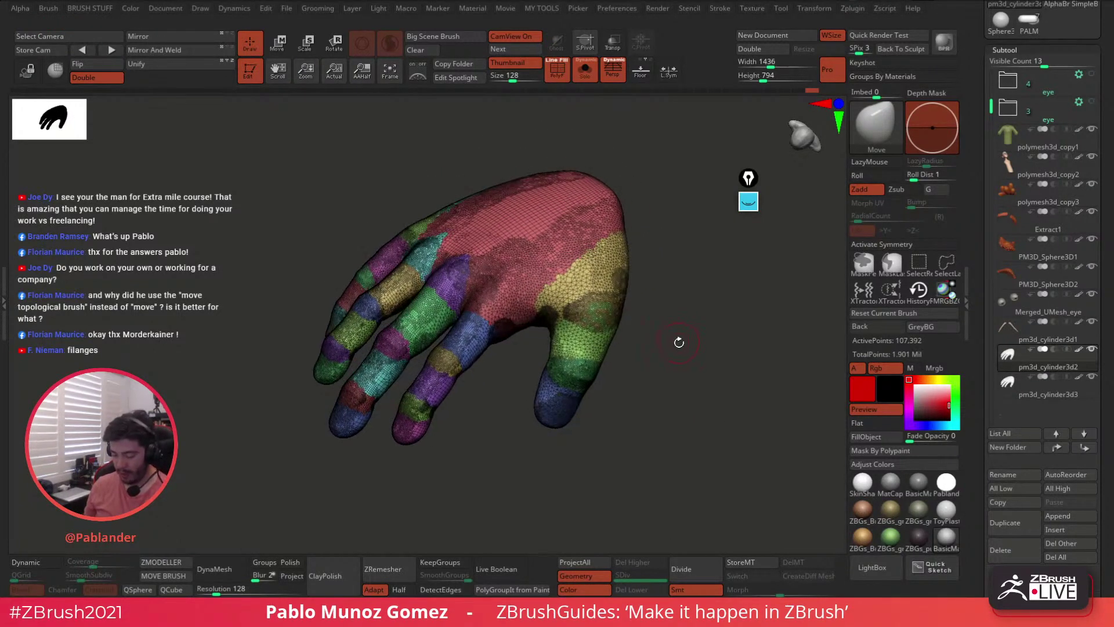
pyautogui.press('space')
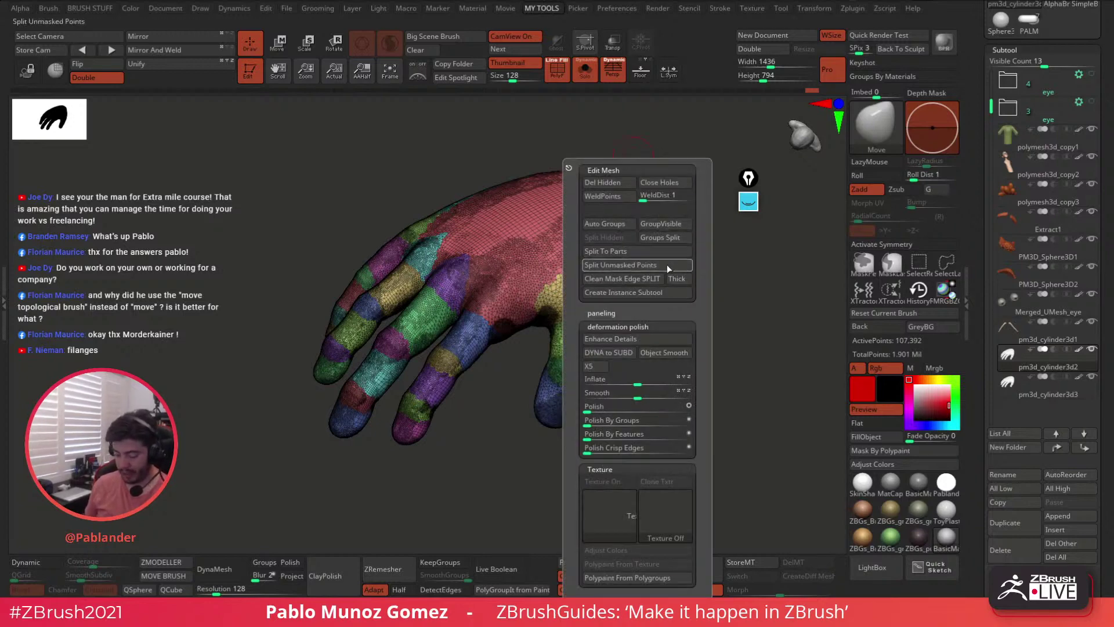
pyautogui.click(668, 225)
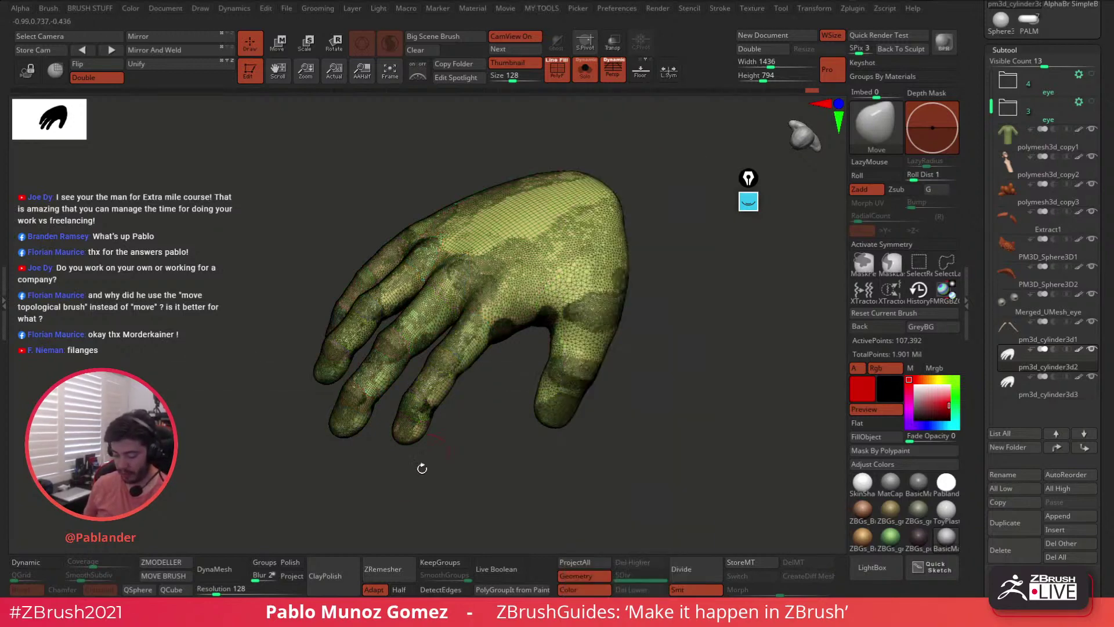
pyautogui.moveTo(671, 398); pyautogui.dragTo(669, 354)
# - DynaMesh the hand at resolution 1704 and turn off its wireframe display
pyautogui.click(257, 590)
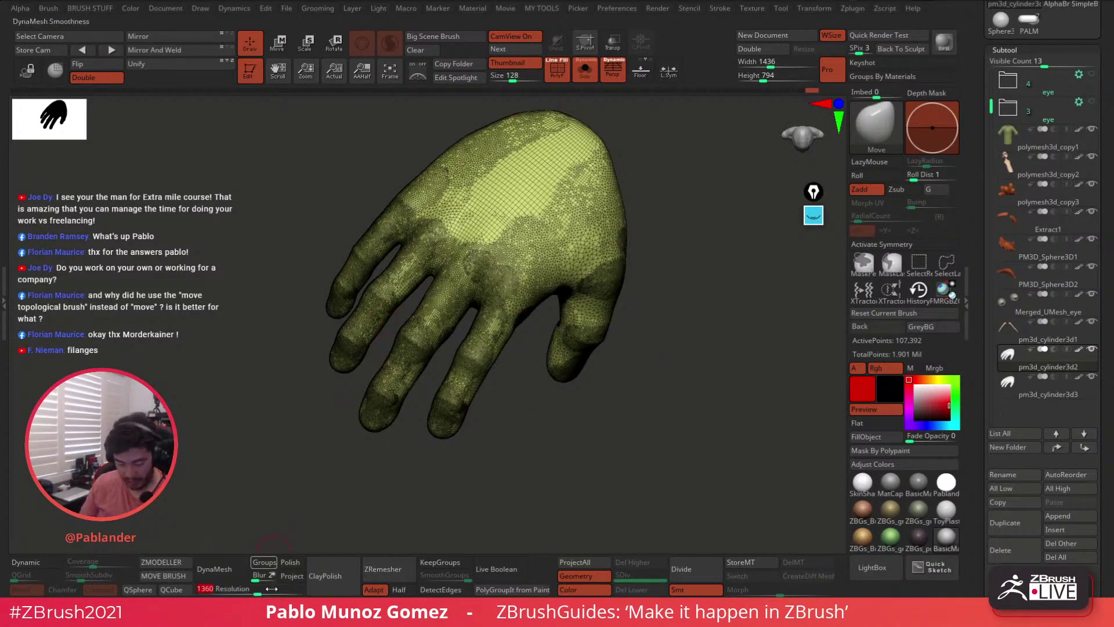
pyautogui.moveTo(258, 590); pyautogui.dragTo(264, 590)
pyautogui.click(221, 569)
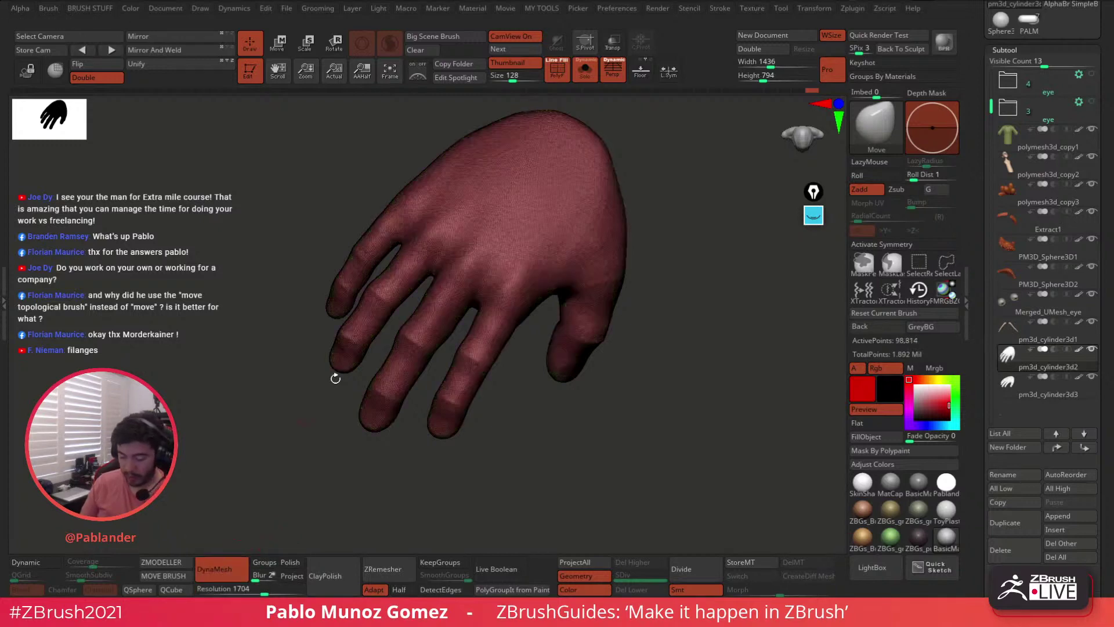
pyautogui.hotkey('shift', 'f')
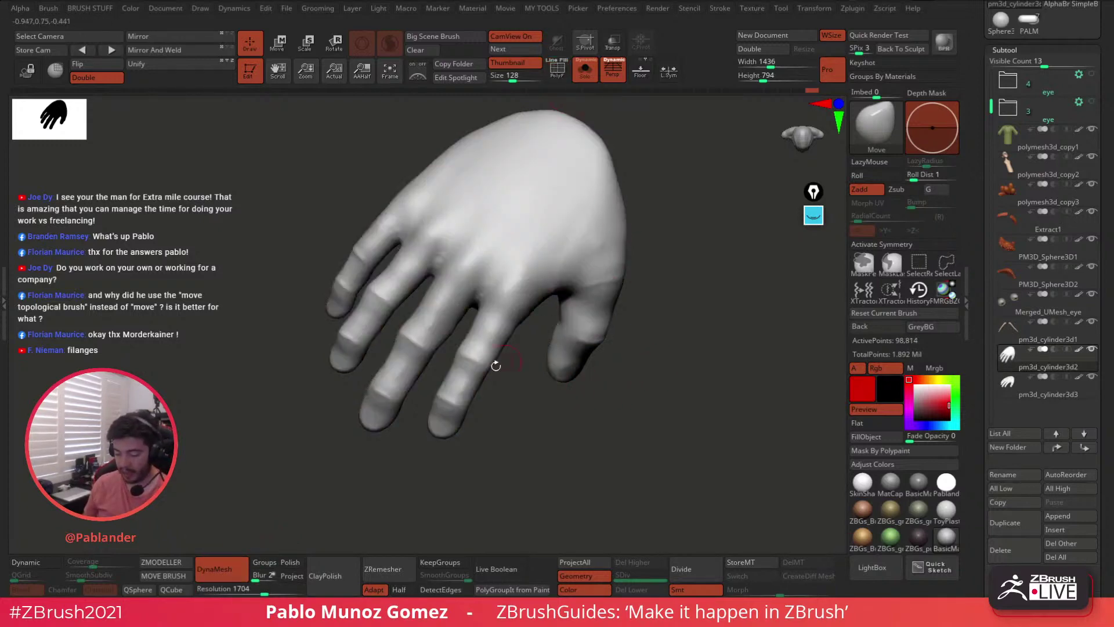
# - Apply a light Polish deformation to the whole hand and check its surface with and without the wireframe
pyautogui.moveTo(637, 213); pyautogui.dragTo(690, 222)
pyautogui.press('2')
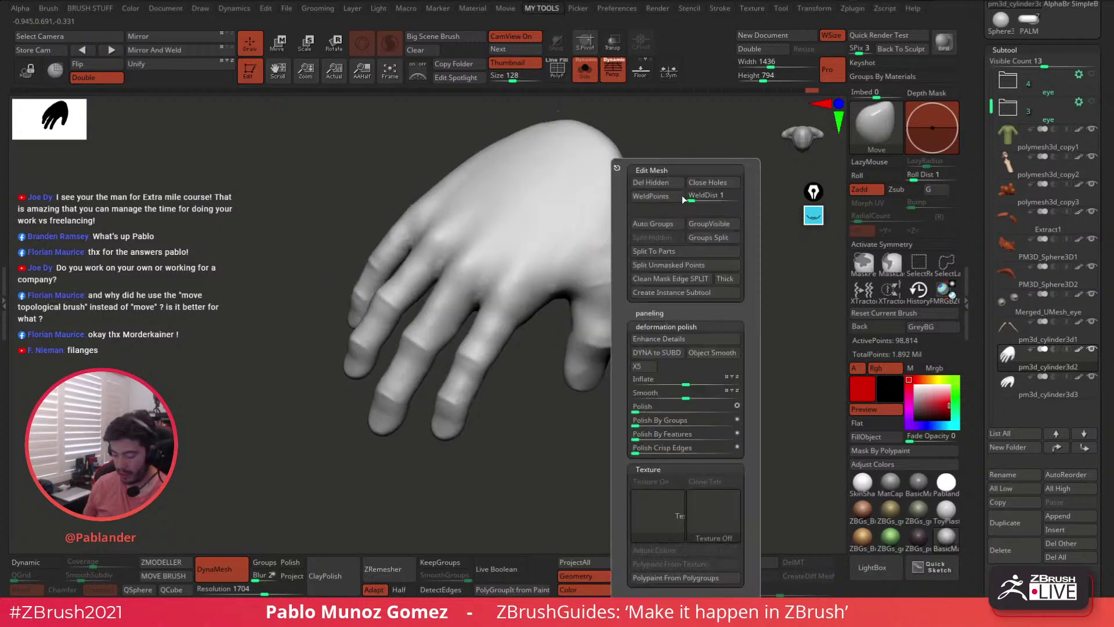
pyautogui.moveTo(640, 409); pyautogui.dragTo(649, 409)
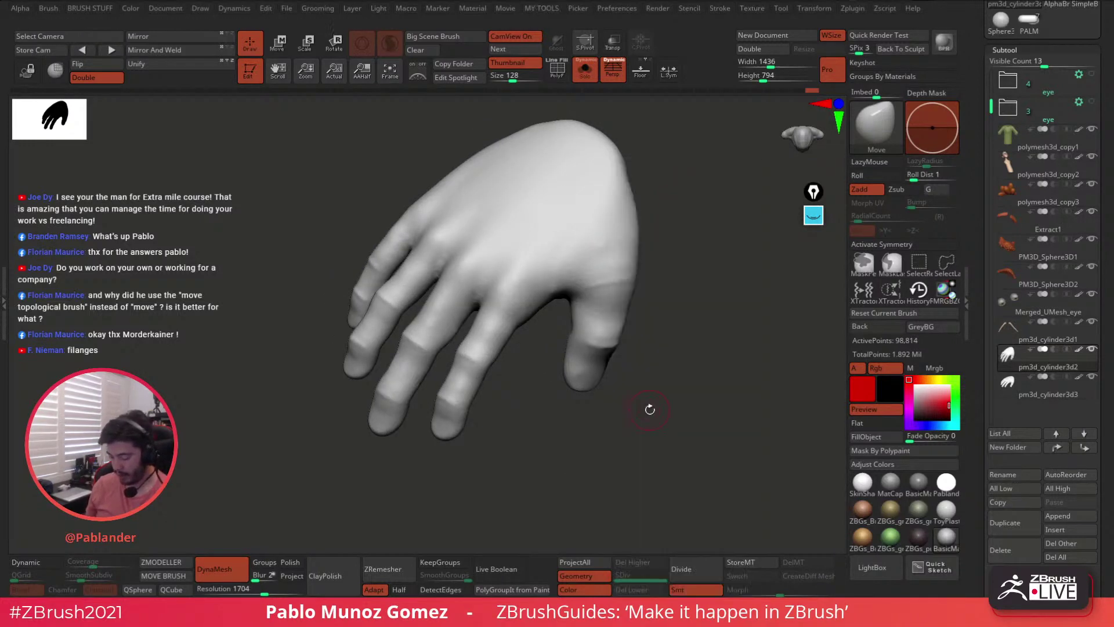
pyautogui.moveTo(647, 361)
pyautogui.mouseDown()
pyautogui.moveTo(687, 348)
pyautogui.moveTo(686, 362)
pyautogui.moveTo(699, 252)
pyautogui.moveTo(716, 288)
pyautogui.moveTo(654, 327)
pyautogui.moveTo(690, 285)
pyautogui.moveTo(656, 451)
pyautogui.moveTo(558, 333)
pyautogui.mouseUp()
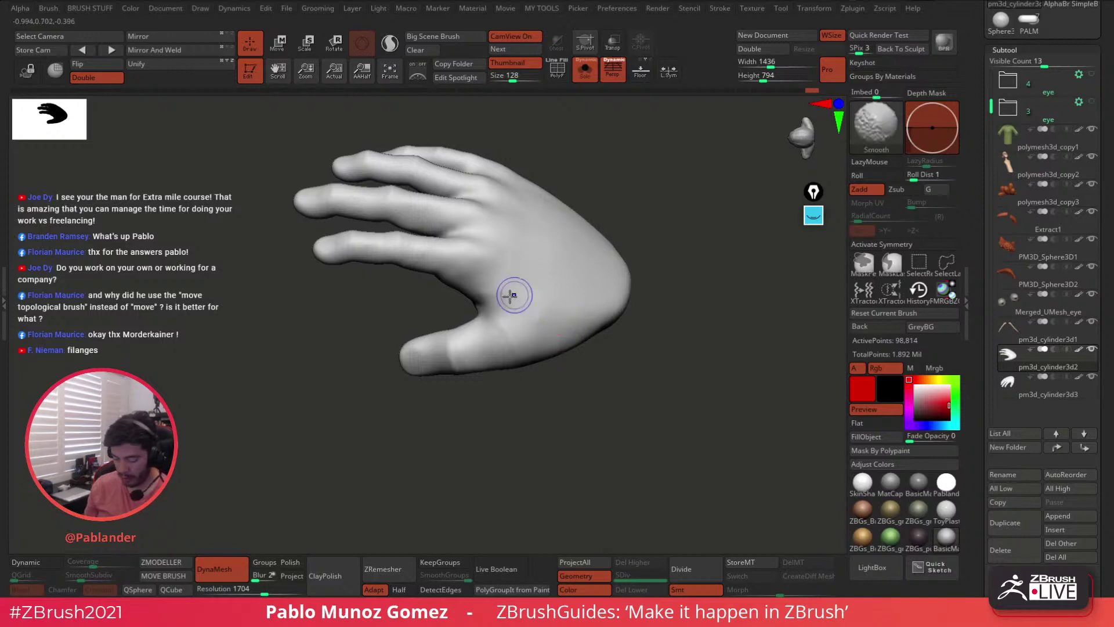
pyautogui.moveTo(450, 308); pyautogui.dragTo(584, 138)
pyautogui.hotkey('shift', 'f')
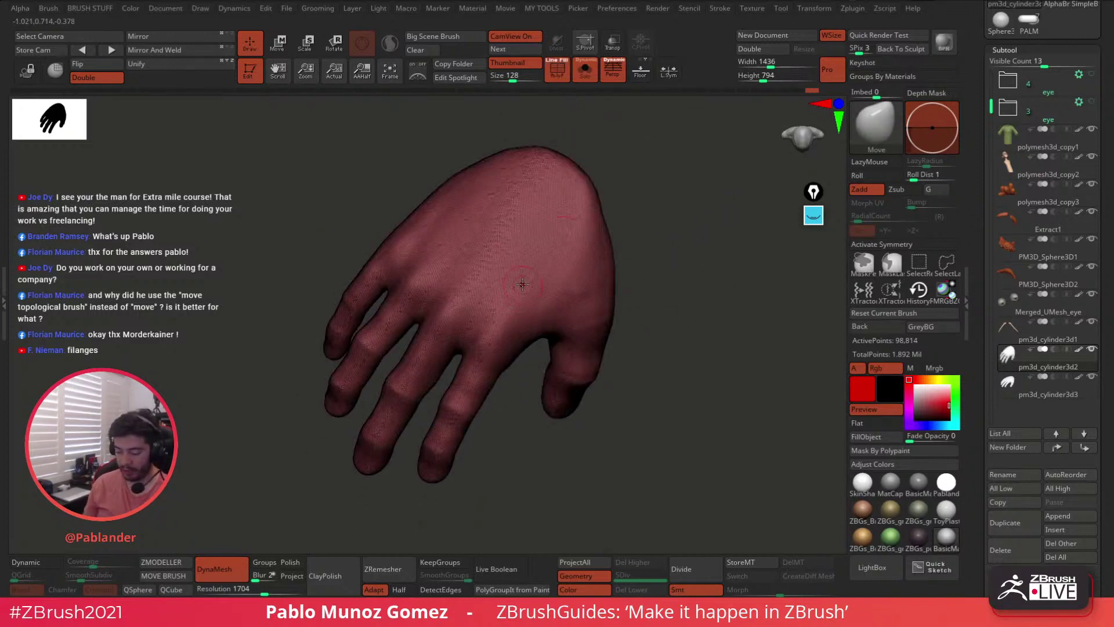
pyautogui.hotkey('shift', 'f')
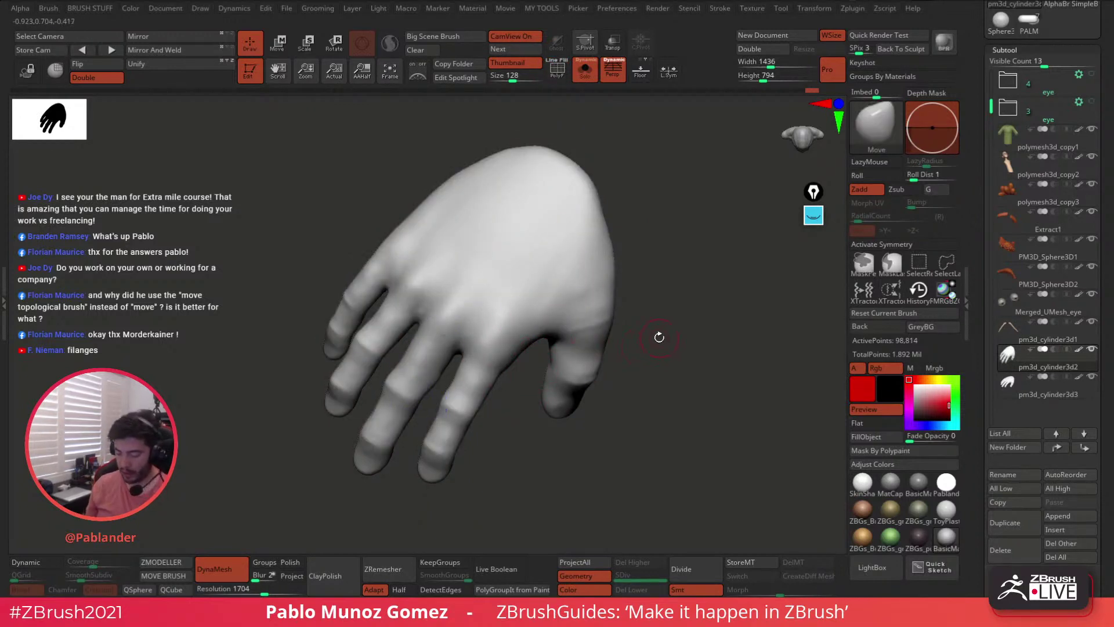
# - Load the Smooth Stronger brush from the Smooth brush folder in LightBox
pyautogui.click(870, 567)
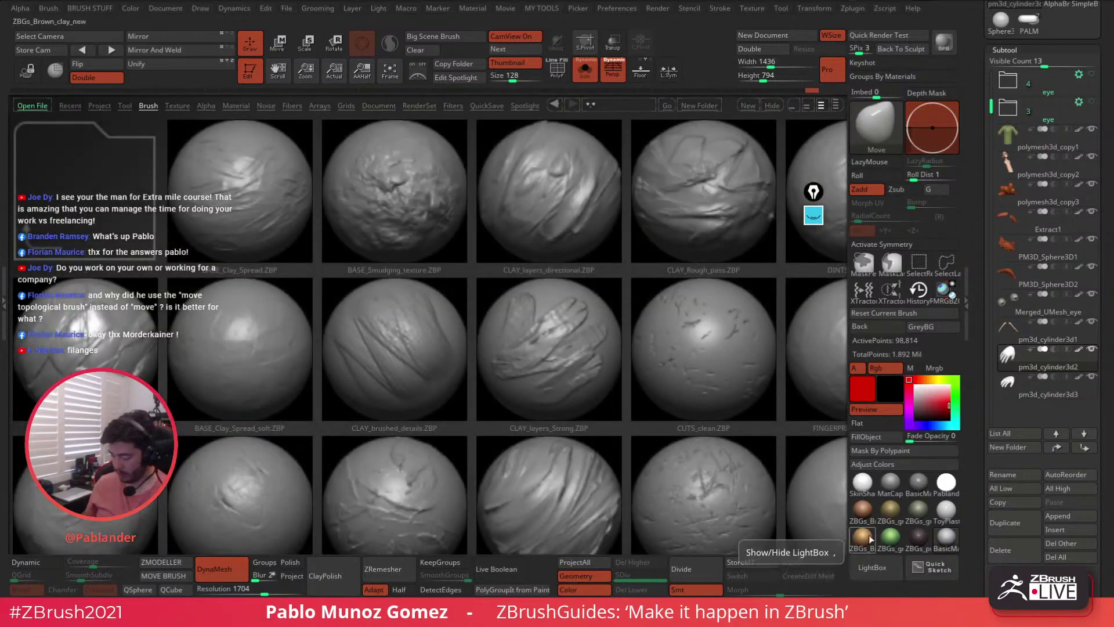
pyautogui.click(809, 107)
pyautogui.moveTo(534, 455)
pyautogui.mouseDown()
pyautogui.moveTo(534, 408)
pyautogui.moveTo(567, 313)
pyautogui.mouseUp()
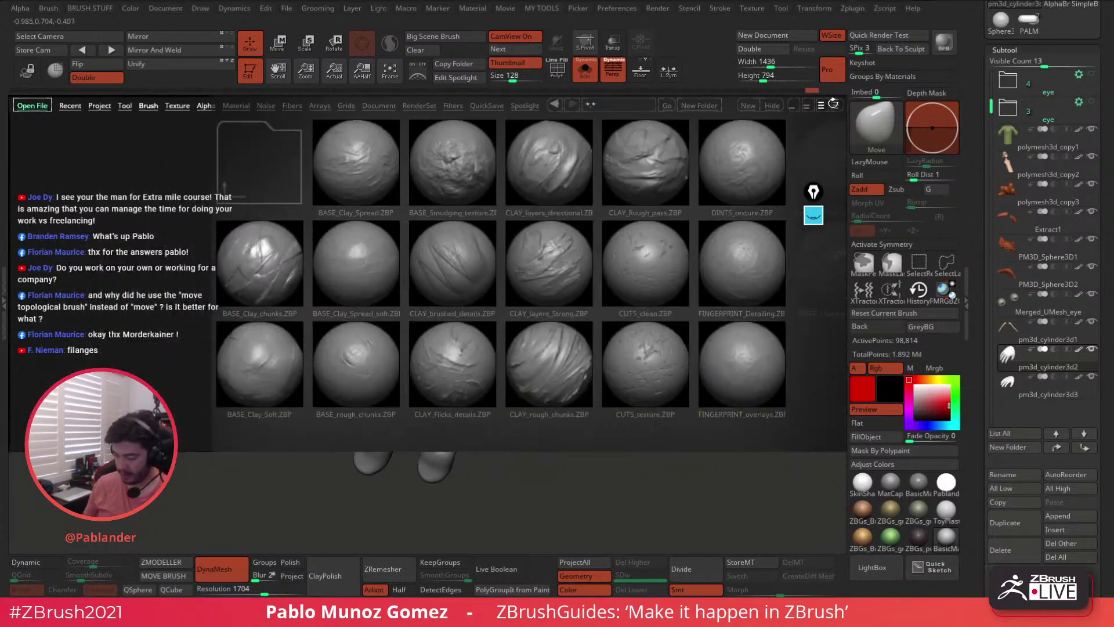
pyautogui.click(834, 105)
pyautogui.moveTo(571, 534); pyautogui.dragTo(571, 503)
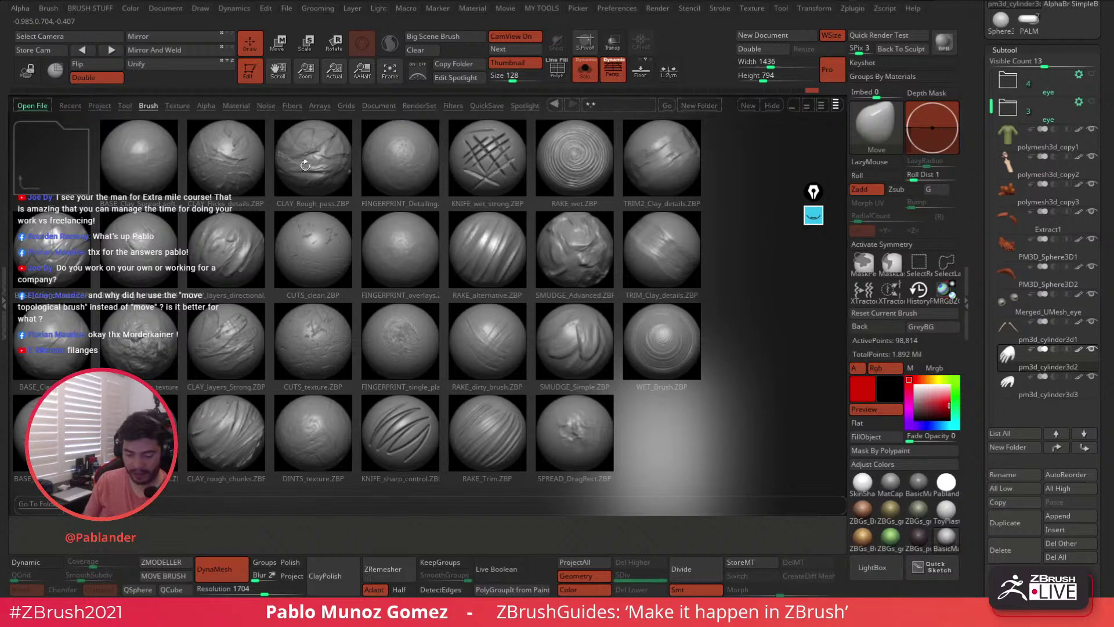
pyautogui.click(51, 149)
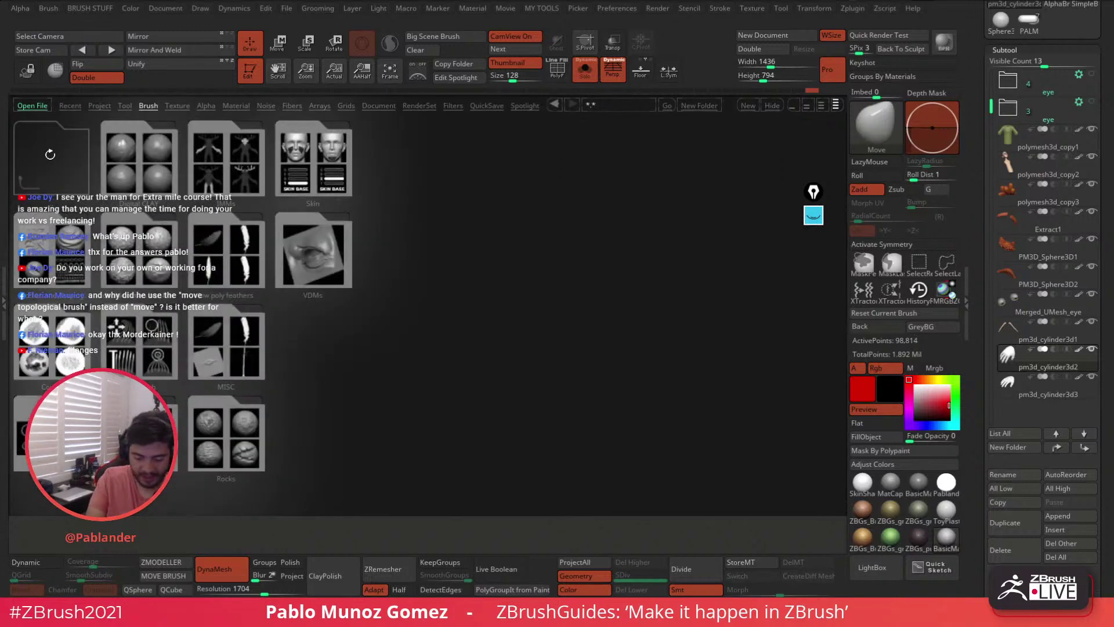
pyautogui.click(46, 159)
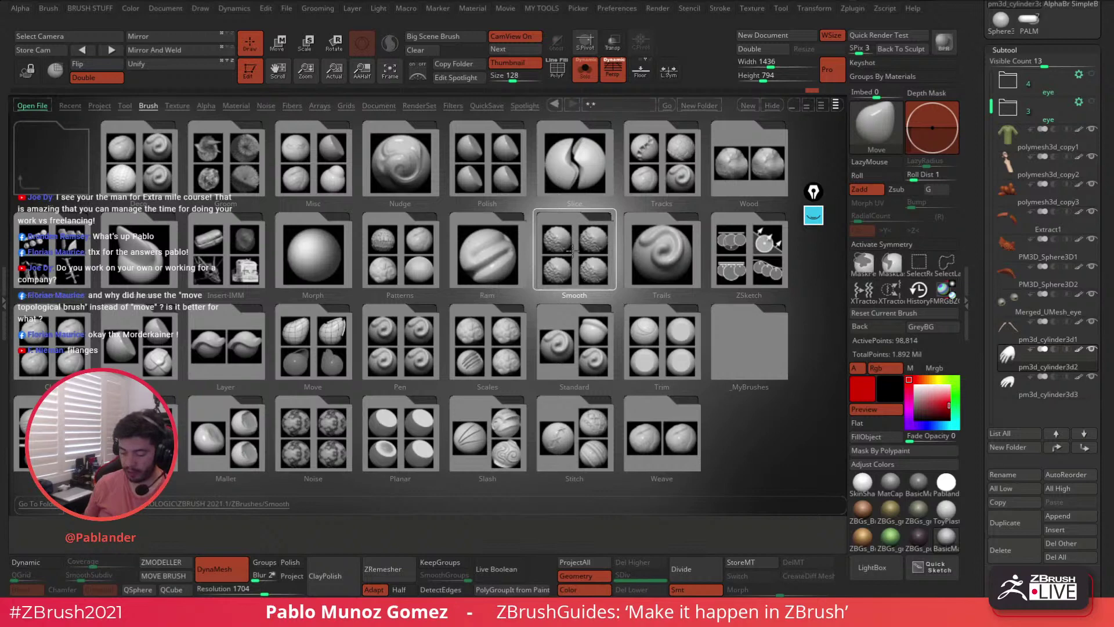
pyautogui.click(573, 250)
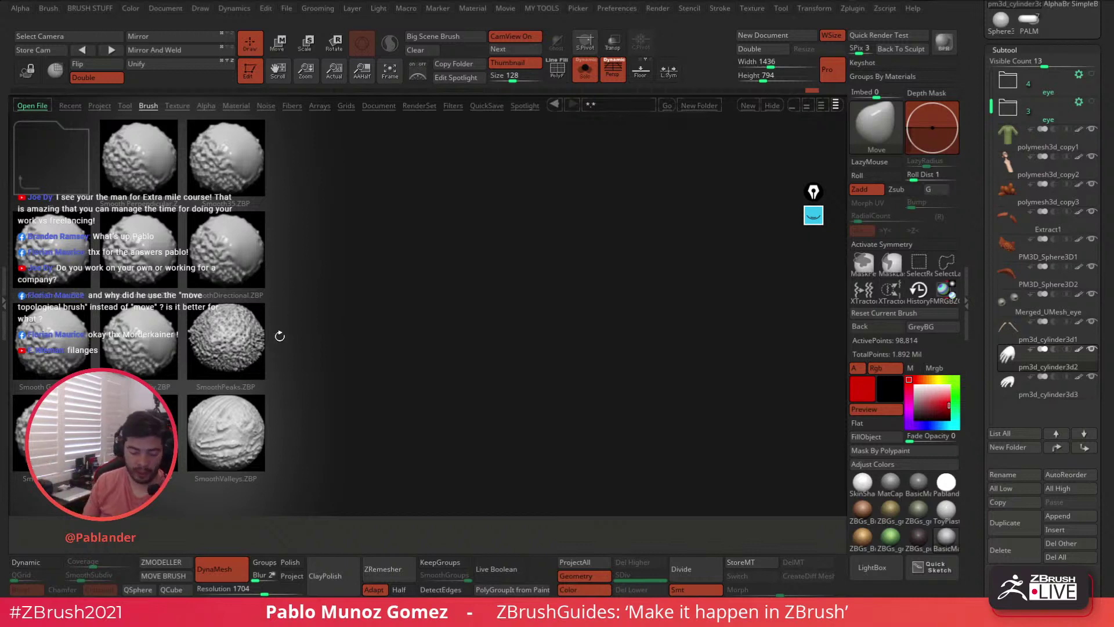
pyautogui.doubleClick(139, 248)
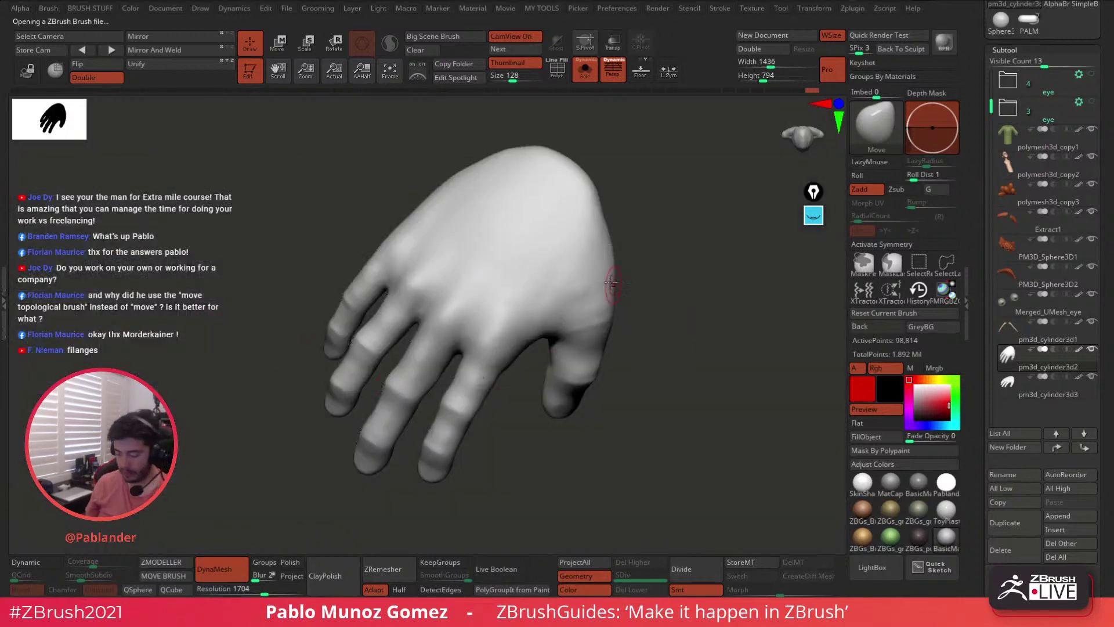
# - Try to smooth the joints of the middle and index fingers with the Smooth Stronger brush
pyautogui.press('space')
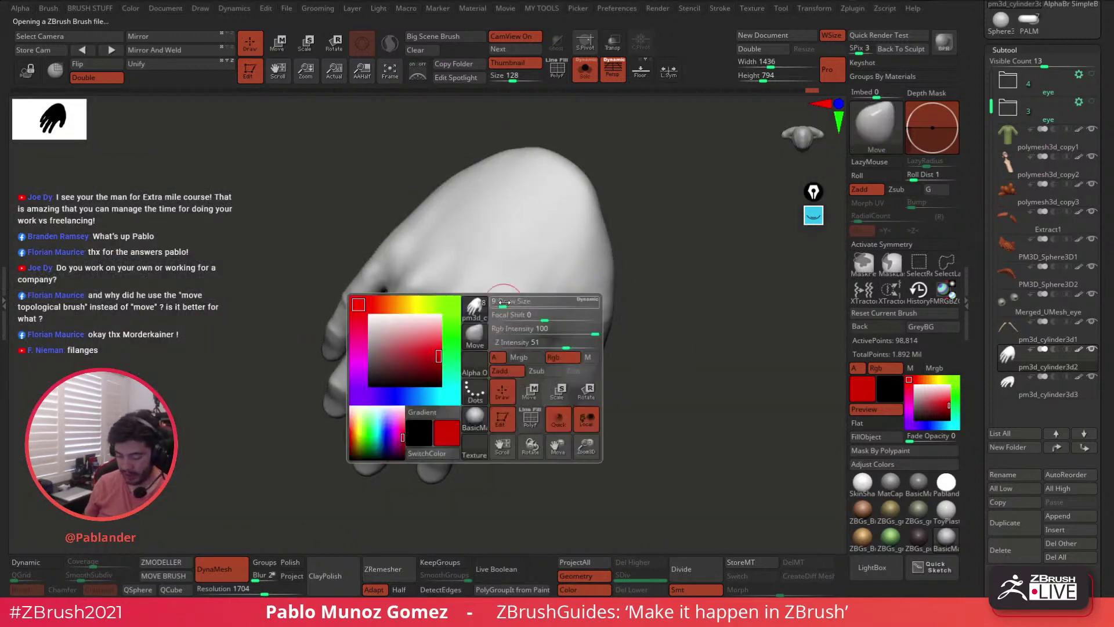
pyautogui.click(554, 75)
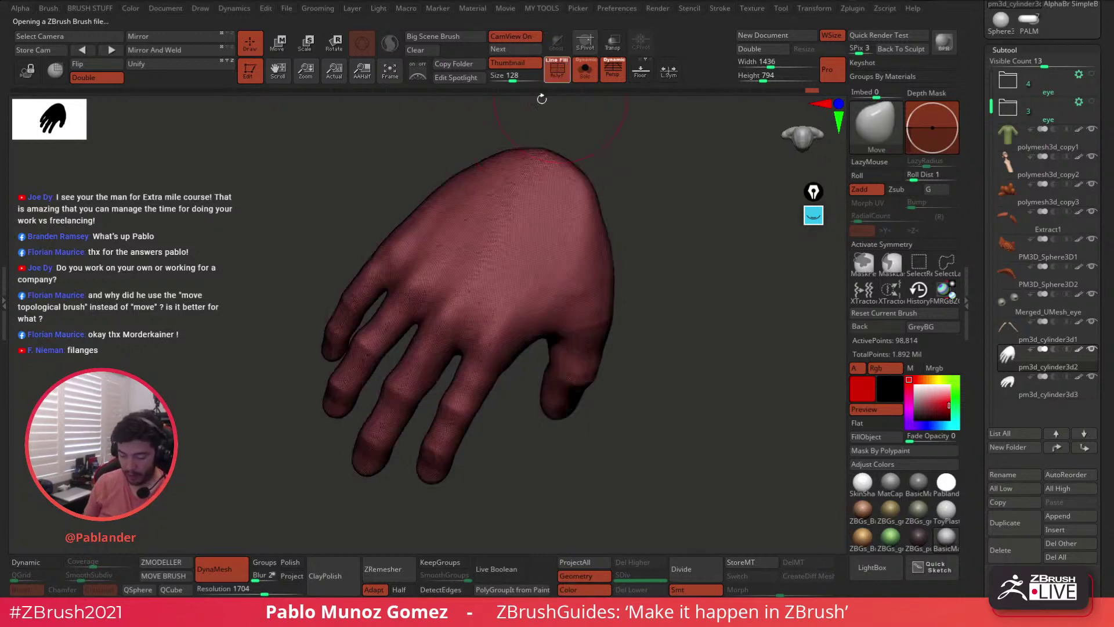
pyautogui.hotkey('shift', 'f')
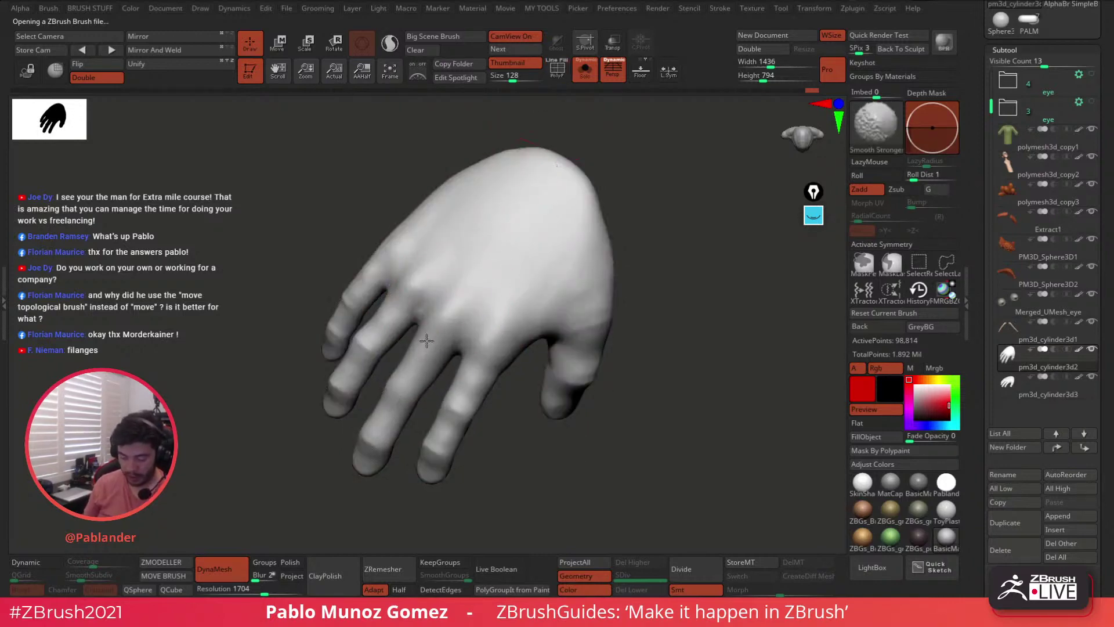
pyautogui.keyDown('shift'); pyautogui.moveTo(382, 429); pyautogui.dragTo(394, 374); pyautogui.keyUp('shift')
pyautogui.keyDown('shift'); pyautogui.moveTo(452, 387); pyautogui.dragTo(443, 442); pyautogui.keyUp('shift')
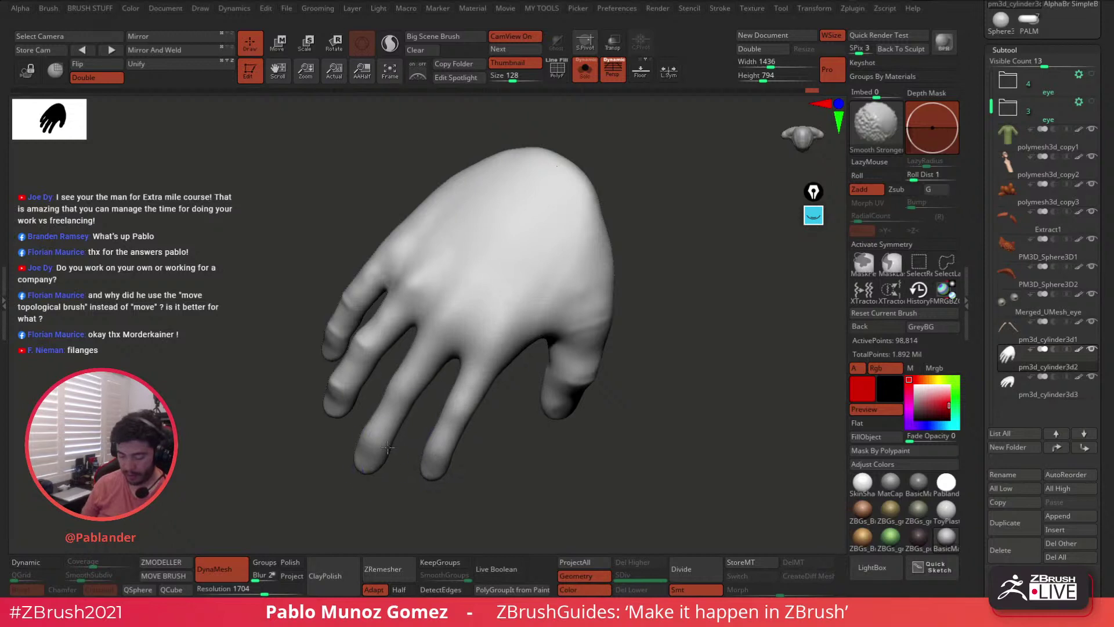
# - Undo the finger smoothing and lower the Z Intensity of the Smooth Stronger brush
pyautogui.press('shift')
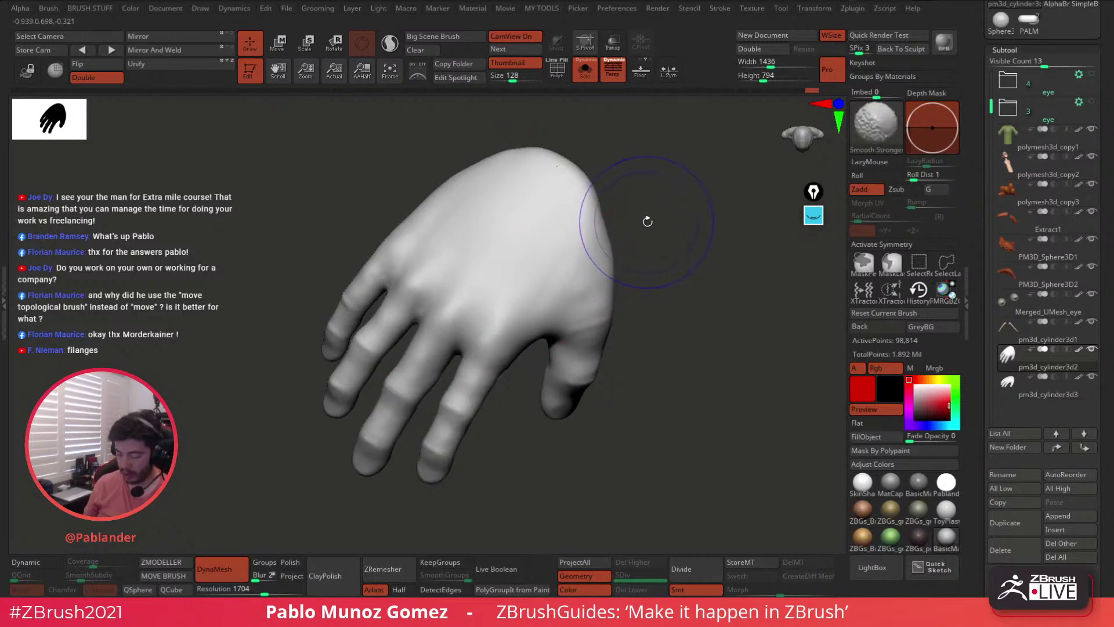
pyautogui.press('space')
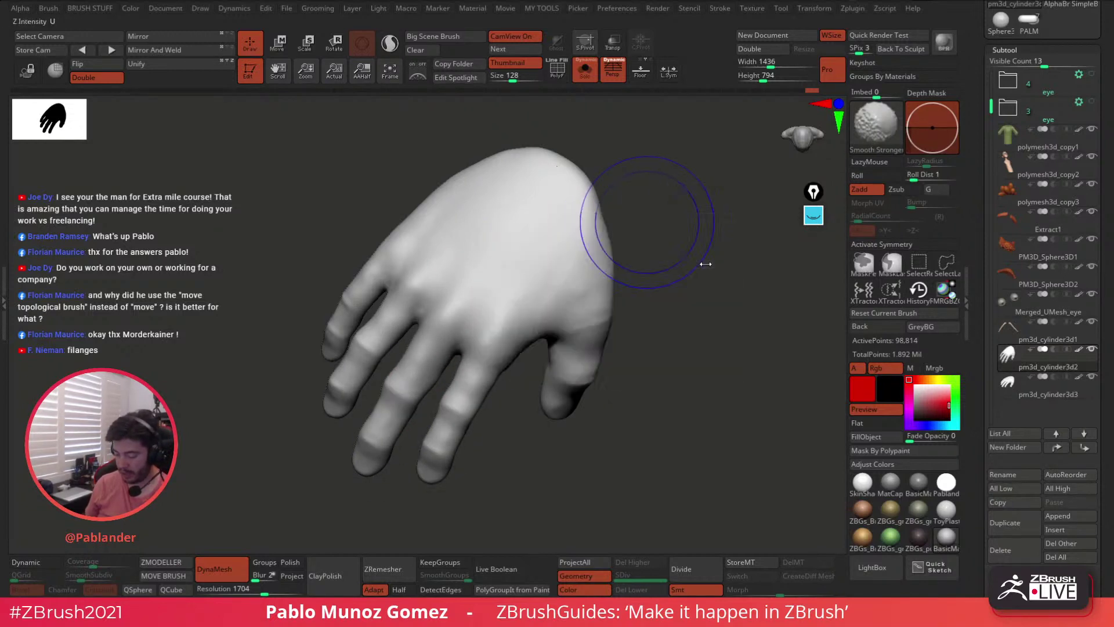
pyautogui.keyDown('shift'); pyautogui.moveTo(698, 252); pyautogui.dragTo(686, 254); pyautogui.keyUp('shift')
pyautogui.press('space')
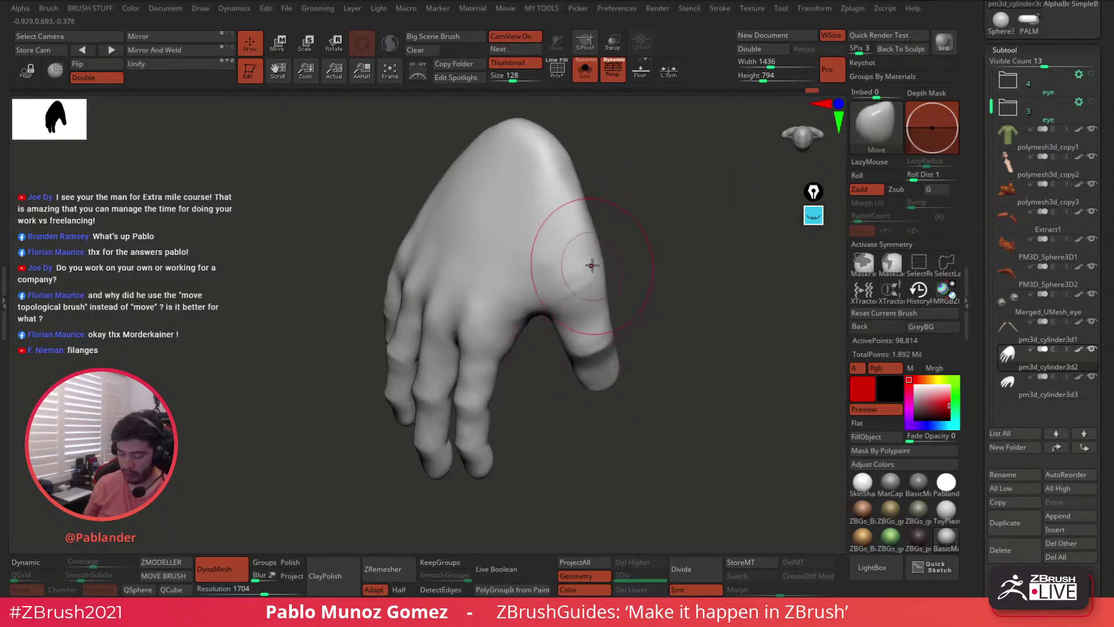
# - Smooth the thumb base, knuckles and finger joints with the softened Smooth Stronger brush, checking the hand's wireframe
pyautogui.press('shift')
pyautogui.keyDown('shift'); pyautogui.moveTo(578, 252); pyautogui.dragTo(565, 257); pyautogui.keyUp('shift')
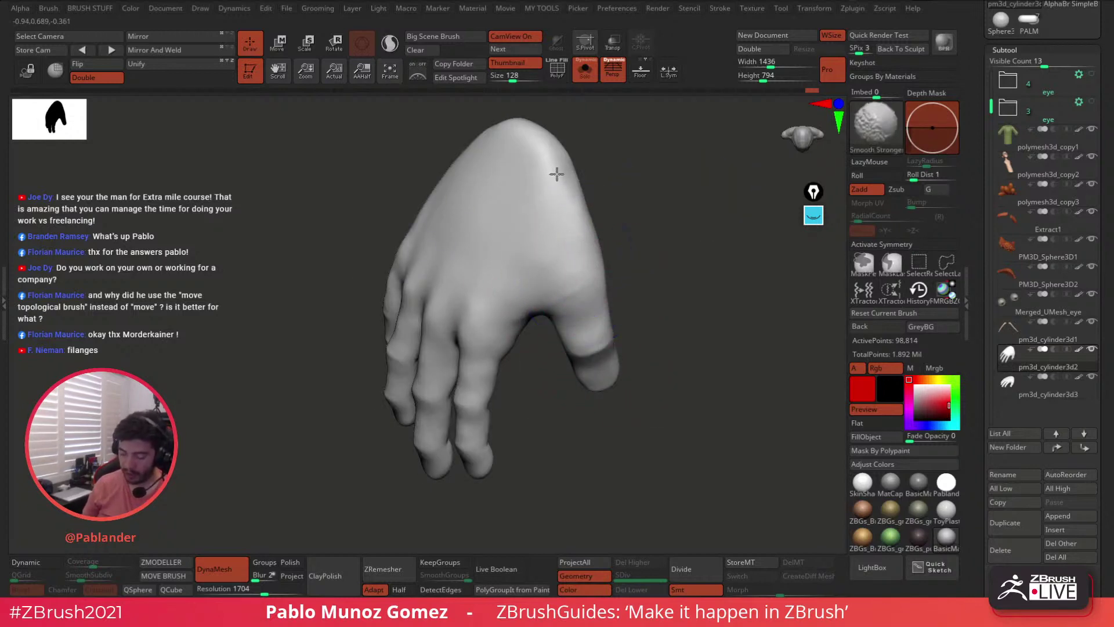
pyautogui.keyDown('shift'); pyautogui.moveTo(436, 367); pyautogui.dragTo(472, 411); pyautogui.keyUp('shift')
pyautogui.moveTo(613, 241); pyautogui.dragTo(654, 256)
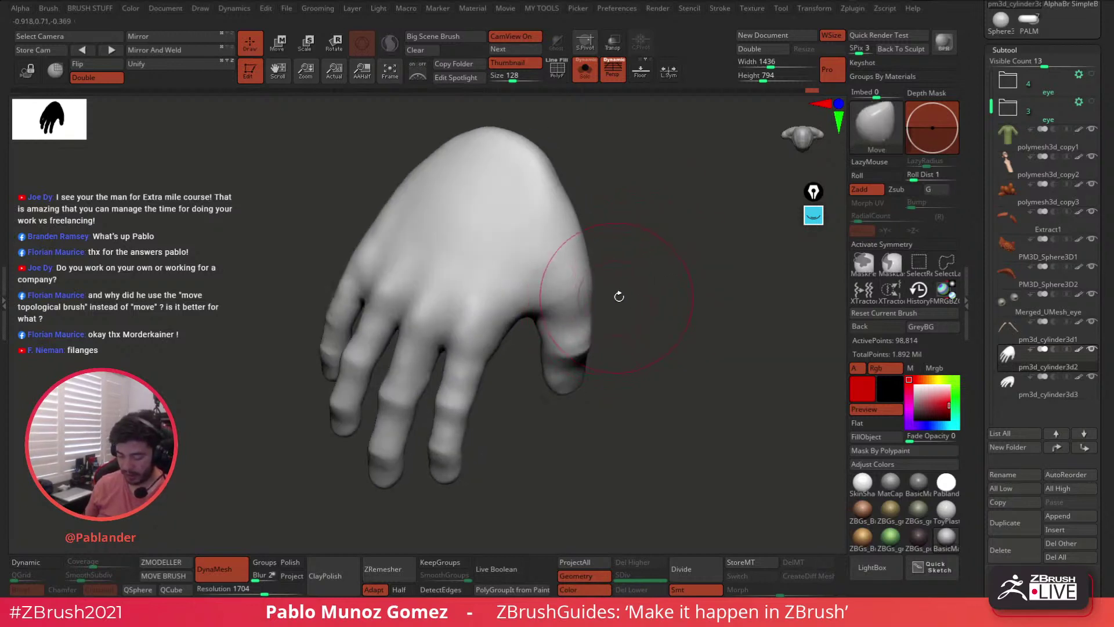
pyautogui.moveTo(648, 303); pyautogui.dragTo(633, 318)
pyautogui.moveTo(452, 370)
pyautogui.keyDown('shift'); pyautogui.mouseDown()
pyautogui.moveTo(390, 308)
pyautogui.moveTo(329, 362)
pyautogui.mouseUp(); pyautogui.keyUp('shift')
pyautogui.moveTo(653, 311)
pyautogui.mouseDown()
pyautogui.moveTo(662, 259)
pyautogui.moveTo(633, 232)
pyautogui.mouseUp()
pyautogui.click(558, 70)
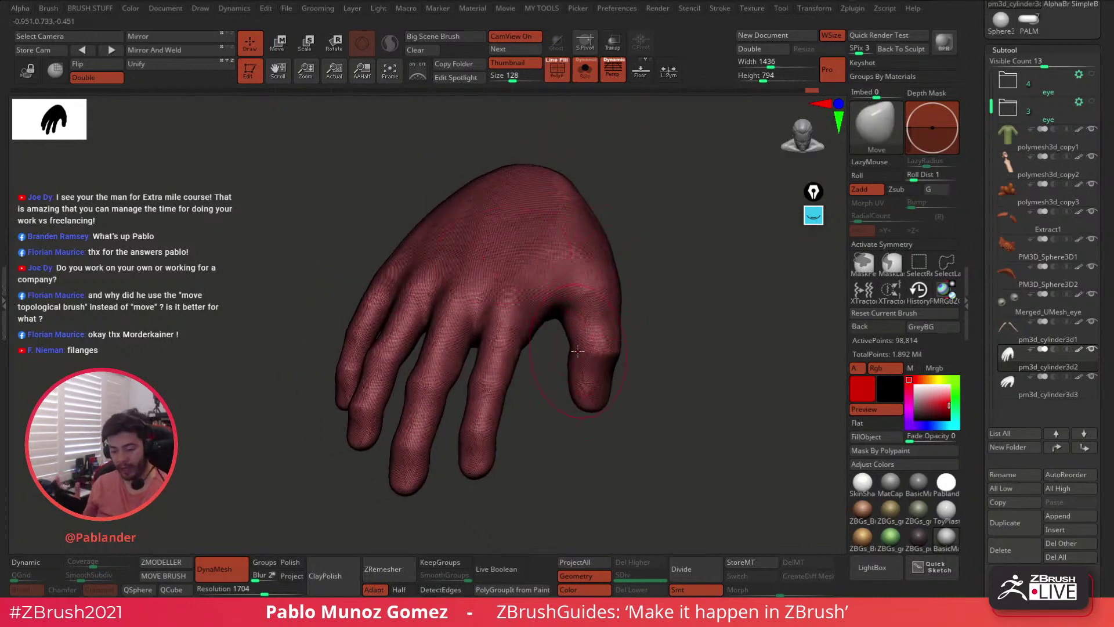
pyautogui.moveTo(668, 338); pyautogui.dragTo(591, 129)
pyautogui.hotkey('shift', 'f')
pyautogui.moveTo(671, 211); pyautogui.dragTo(629, 362)
# - ZRemesh the hand with a Target Polygons Count of 5 and switch the active colour to white
pyautogui.click(1004, 50)
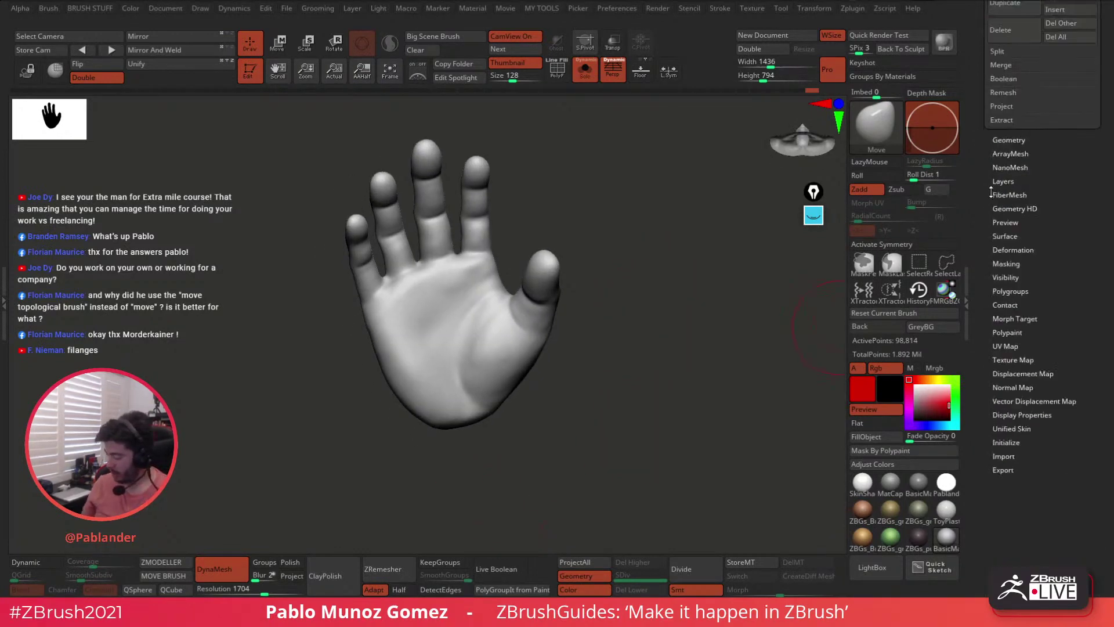
pyautogui.click(1006, 139)
pyautogui.click(1008, 319)
pyautogui.scroll(-2, 1045, 375)
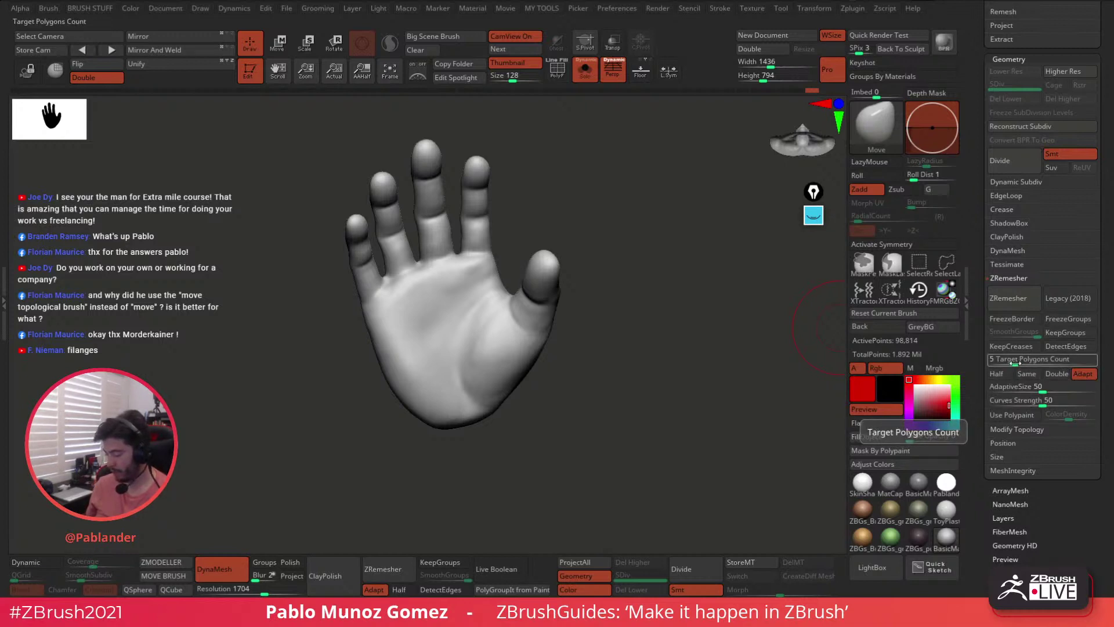
pyautogui.click(1015, 296)
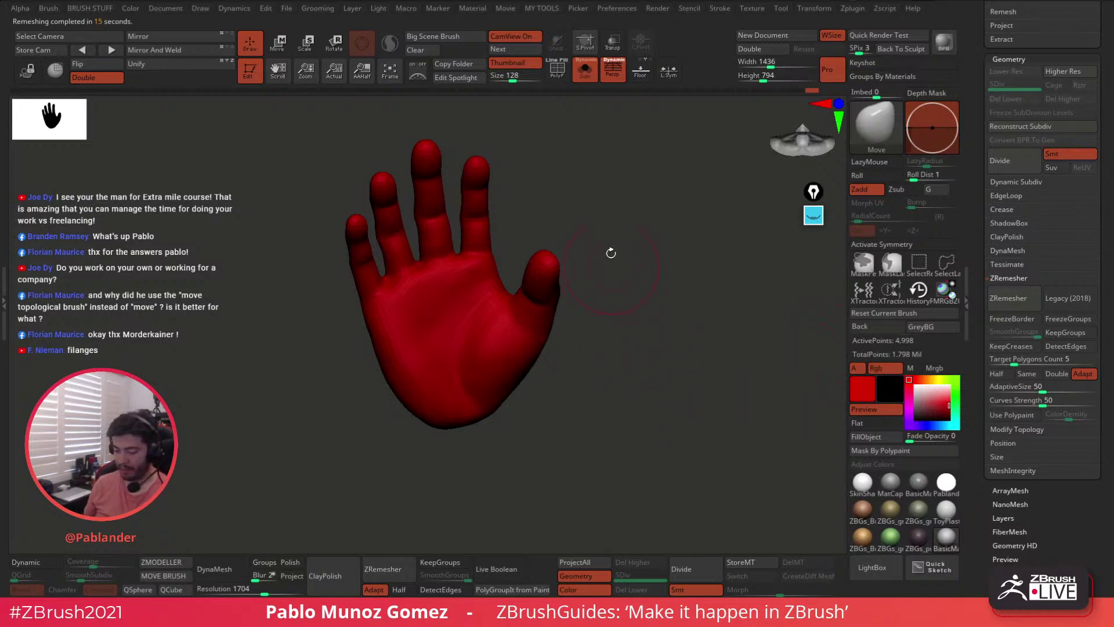
pyautogui.press('v')
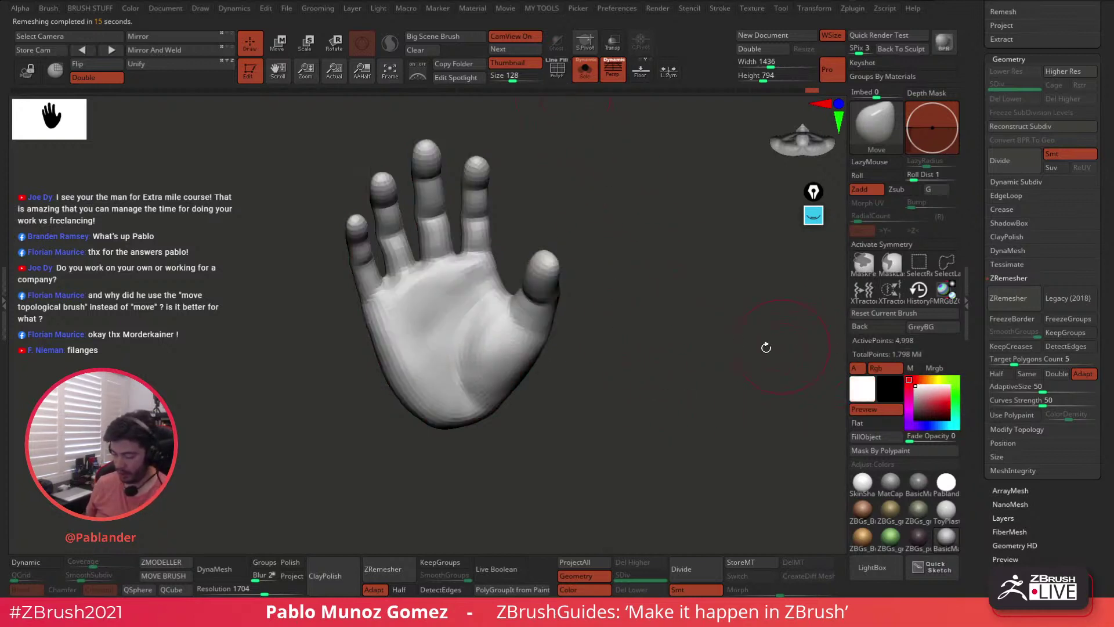
# - Show the hand's wireframe and assign the four fingers and thumb, masked down to the palm, to their own polygroup
pyautogui.hotkey('shift', 'f')
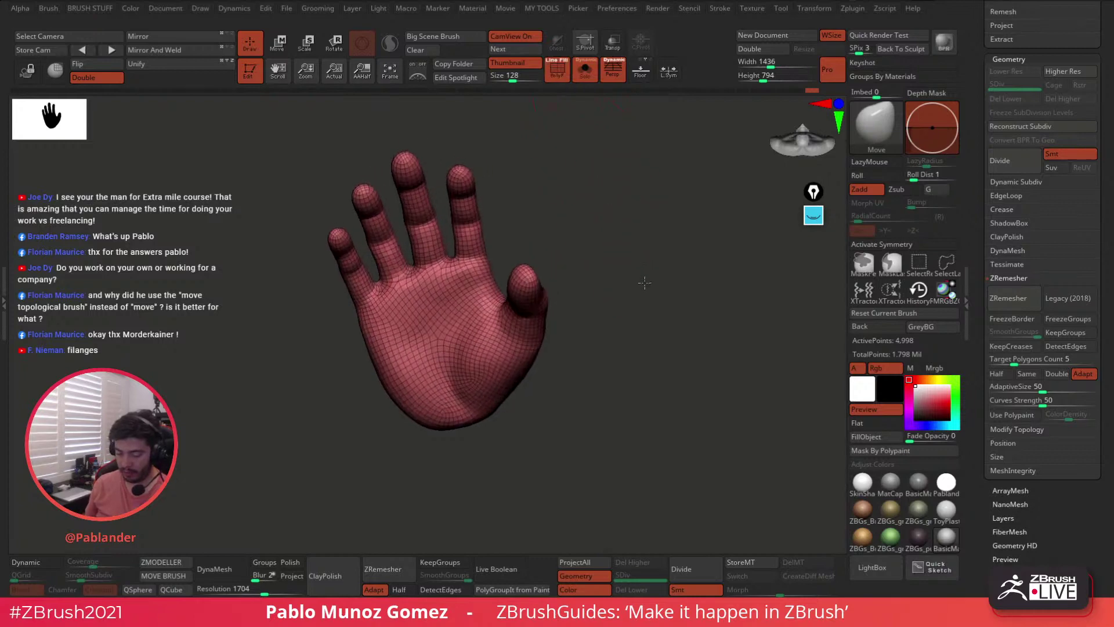
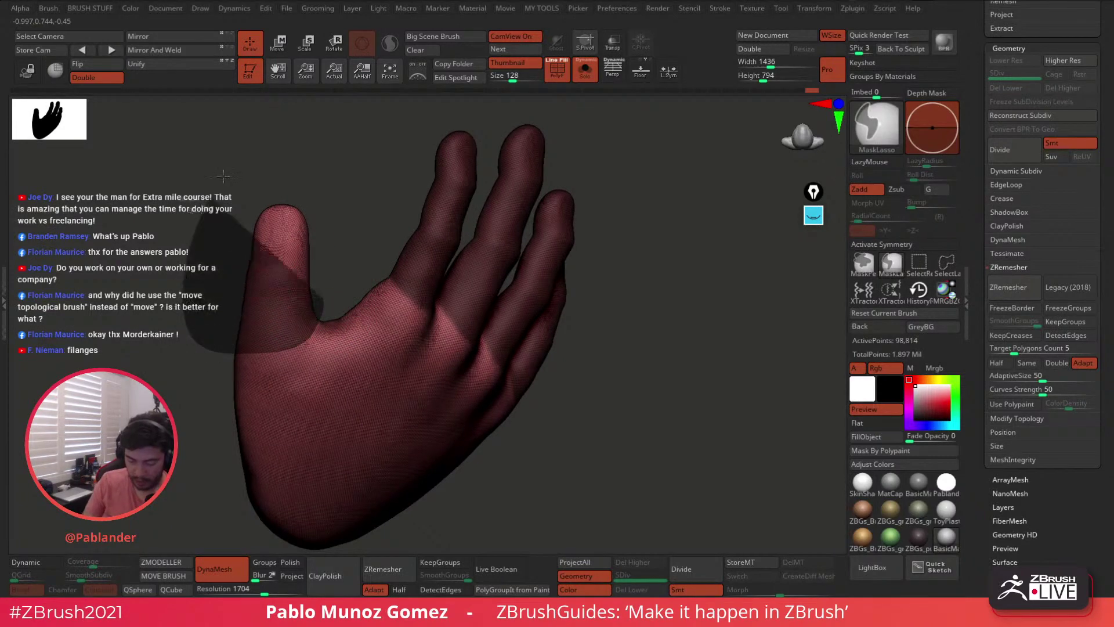
pyautogui.moveTo(718, 337)
pyautogui.mouseDown()
pyautogui.moveTo(688, 284)
pyautogui.moveTo(702, 339)
pyautogui.mouseUp()
pyautogui.keyDown('ctrl'); pyautogui.click(700, 334); pyautogui.keyUp('ctrl')
pyautogui.moveTo(559, 238); pyautogui.dragTo(587, 184)
pyautogui.moveTo(641, 344)
pyautogui.keyDown('ctrl'); pyautogui.mouseDown()
pyautogui.moveTo(542, 290)
pyautogui.moveTo(551, 250)
pyautogui.mouseUp(); pyautogui.keyUp('ctrl')
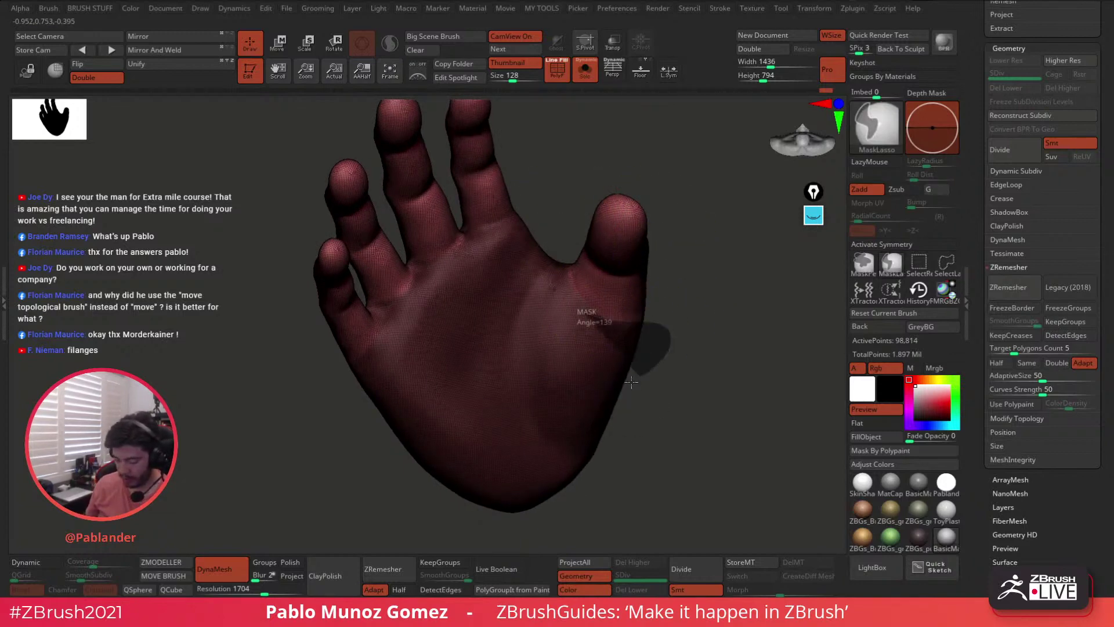
pyautogui.keyDown('ctrl'); pyautogui.moveTo(631, 382); pyautogui.dragTo(604, 371); pyautogui.keyUp('ctrl')
pyautogui.keyDown('ctrl'); pyautogui.click(710, 369); pyautogui.keyUp('ctrl')
pyautogui.moveTo(723, 343)
pyautogui.keyDown('alt'); pyautogui.mouseDown()
pyautogui.moveTo(701, 376)
pyautogui.moveTo(716, 313)
pyautogui.mouseUp(); pyautogui.keyUp('alt')
pyautogui.hotkey('ctrl', 'w')
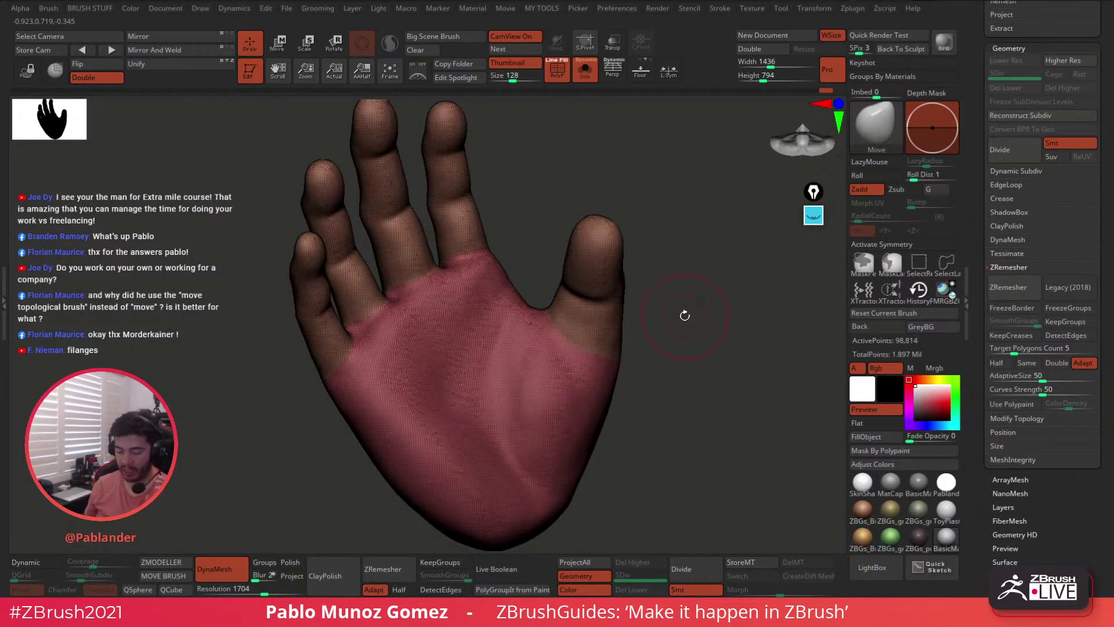
# - Return the whole hand to a single polygroup and clear its mask
pyautogui.moveTo(688, 321); pyautogui.dragTo(661, 316)
pyautogui.moveTo(505, 222); pyautogui.dragTo(631, 225)
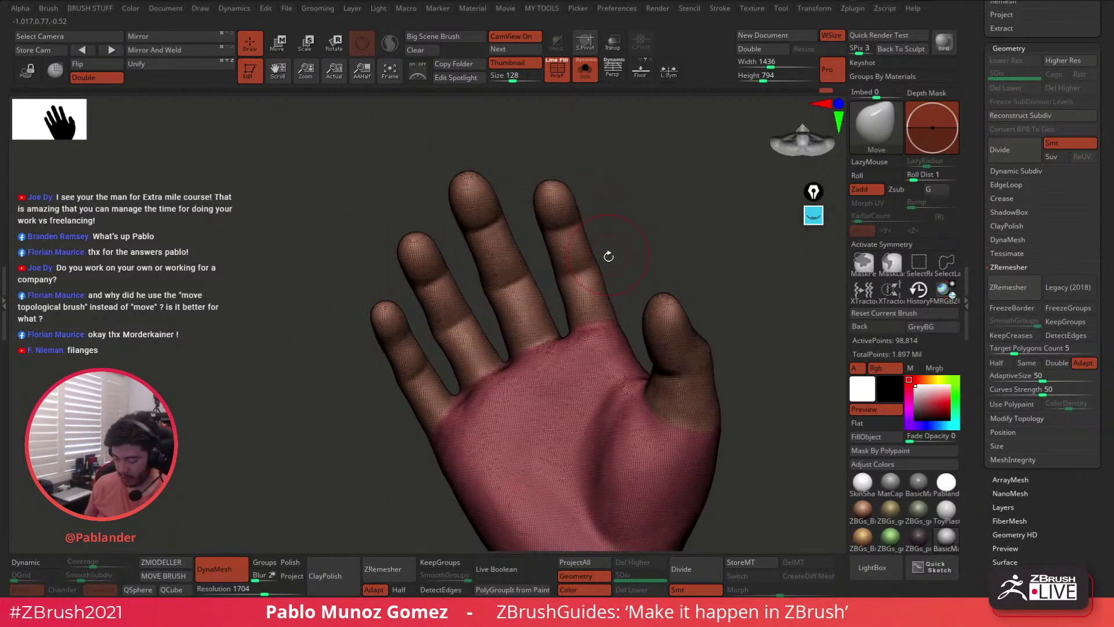
pyautogui.press('ctrl')
pyautogui.keyDown('ctrl'); pyautogui.moveTo(588, 269); pyautogui.dragTo(585, 274); pyautogui.keyUp('ctrl')
pyautogui.keyDown('ctrl'); pyautogui.click(582, 144); pyautogui.keyUp('ctrl')
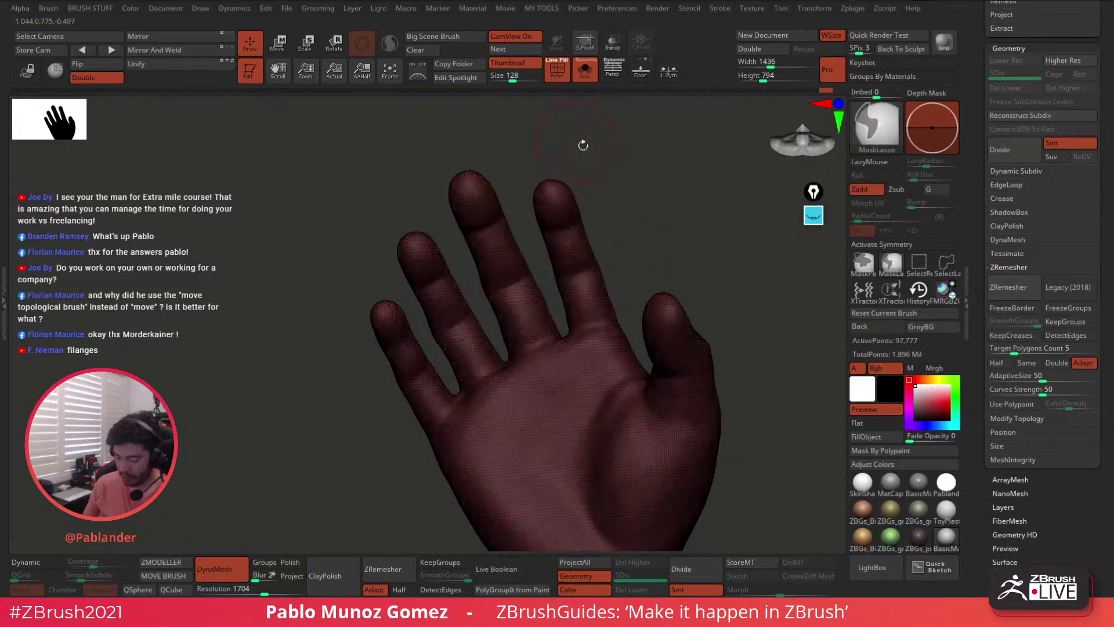
pyautogui.keyDown('ctrl'); pyautogui.moveTo(603, 174); pyautogui.dragTo(637, 215); pyautogui.keyUp('ctrl')
pyautogui.press('ctrl')
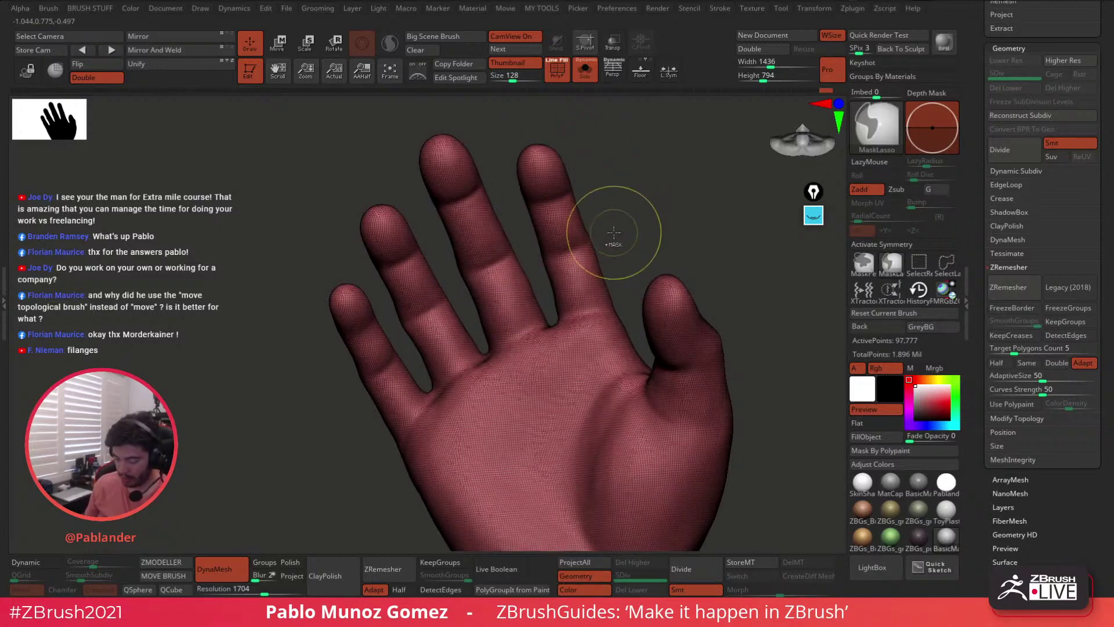
# - Mask the index finger's middle segment and tip with MaskLasso and give each its own polygroup
pyautogui.moveTo(565, 250)
pyautogui.keyDown('ctrl'); pyautogui.mouseDown()
pyautogui.moveTo(522, 133)
pyautogui.moveTo(654, 169)
pyautogui.moveTo(649, 182)
pyautogui.moveTo(585, 192)
pyautogui.mouseUp(); pyautogui.keyUp('ctrl')
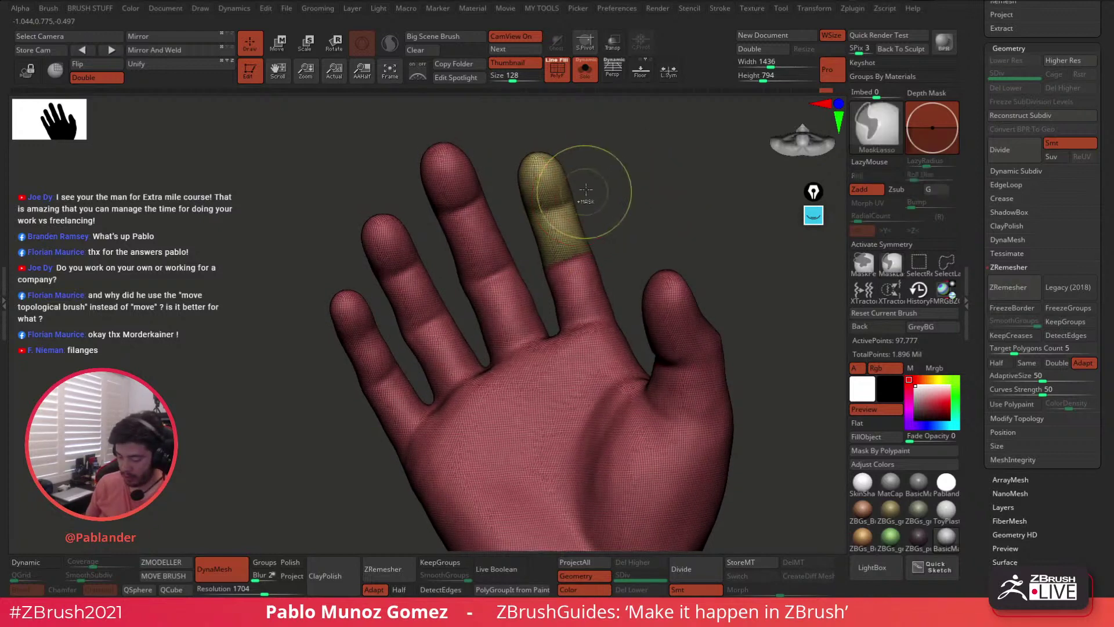
pyautogui.keyDown('ctrl'); pyautogui.moveTo(522, 217); pyautogui.dragTo(638, 140); pyautogui.keyUp('ctrl')
pyautogui.hotkey('ctrl', 'w')
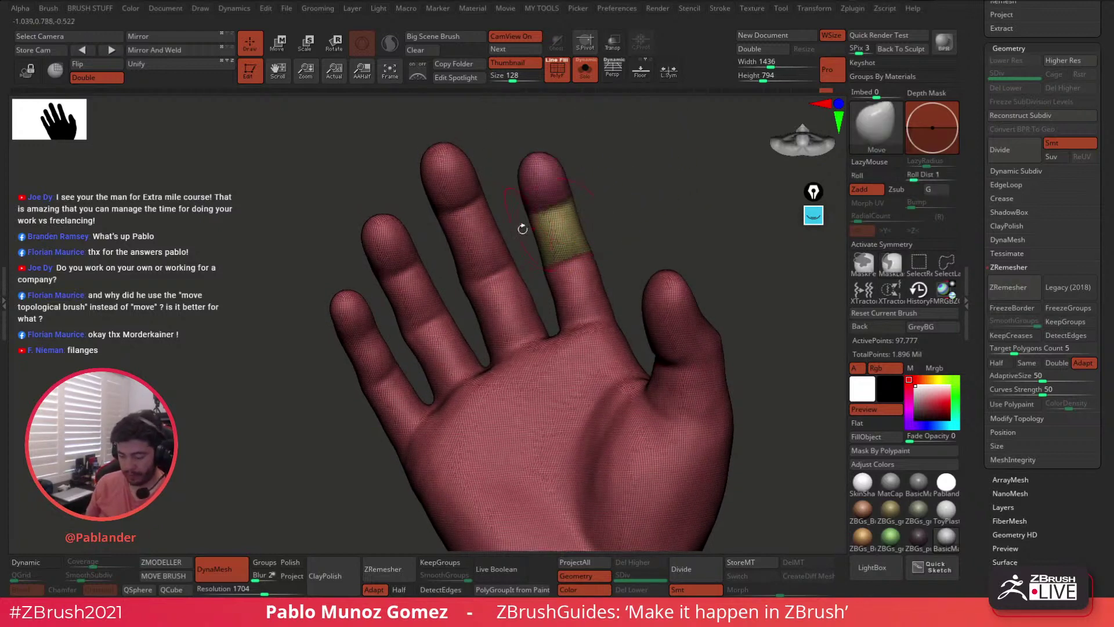
# - Split the middle finger's fingertip and middle segment into two separate polygroups with lasso masks
pyautogui.moveTo(495, 190); pyautogui.dragTo(501, 191)
pyautogui.keyDown('ctrl'); pyautogui.moveTo(417, 210); pyautogui.dragTo(420, 208); pyautogui.keyUp('ctrl')
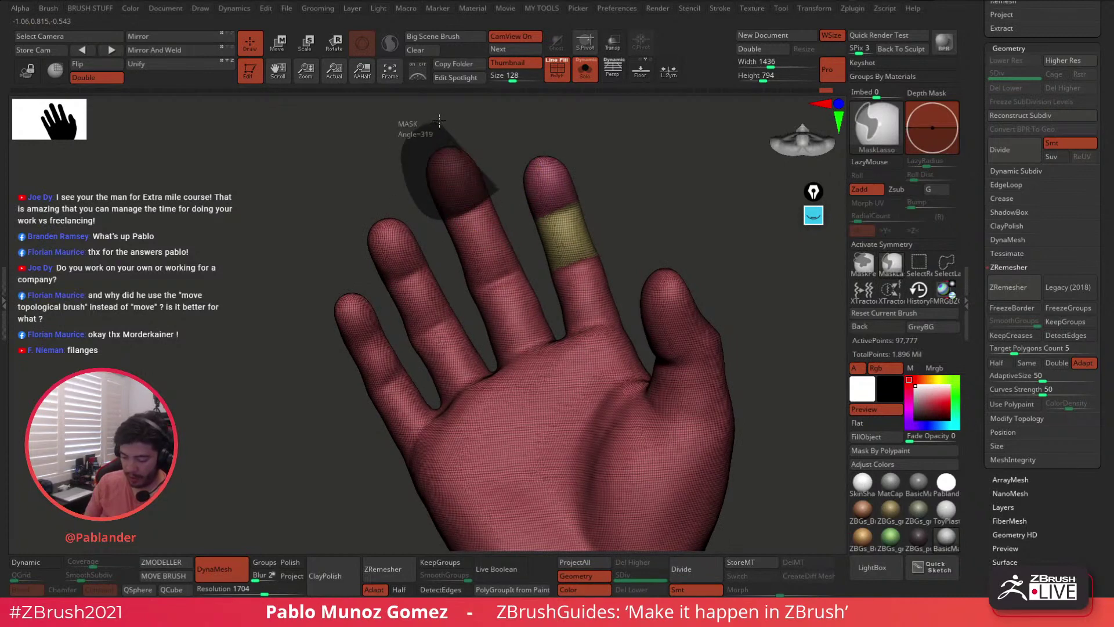
pyautogui.hotkey('ctrl', 'w')
pyautogui.press('ctrl')
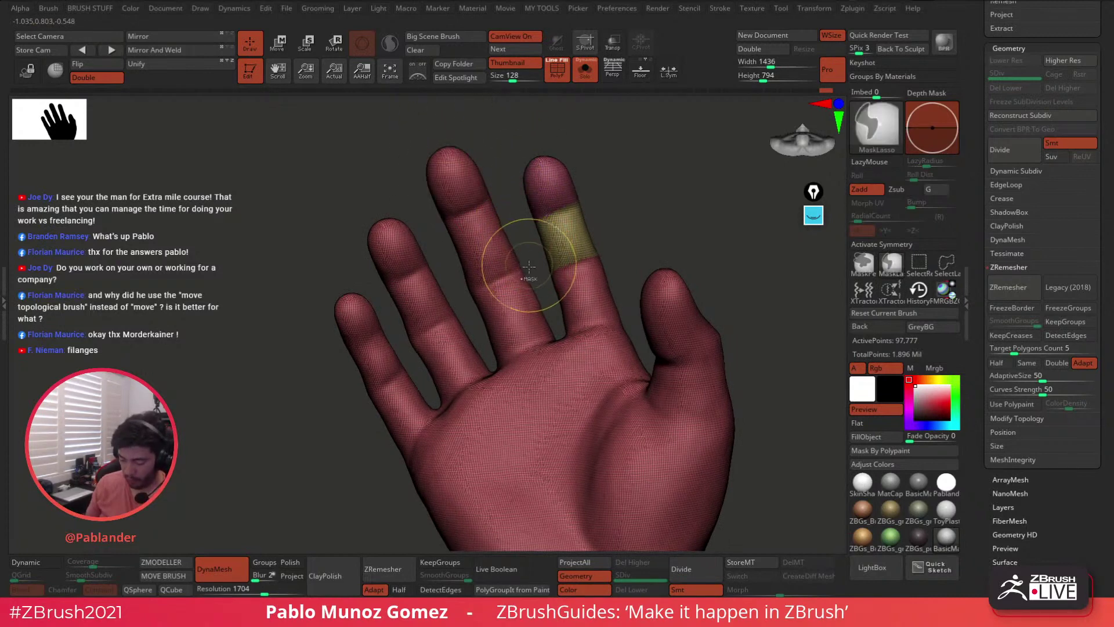
pyautogui.moveTo(452, 284)
pyautogui.keyDown('ctrl'); pyautogui.mouseDown()
pyautogui.moveTo(432, 119)
pyautogui.moveTo(513, 270)
pyautogui.mouseUp(); pyautogui.keyUp('ctrl')
pyautogui.hotkey('ctrl', 'w')
pyautogui.press('ctrl')
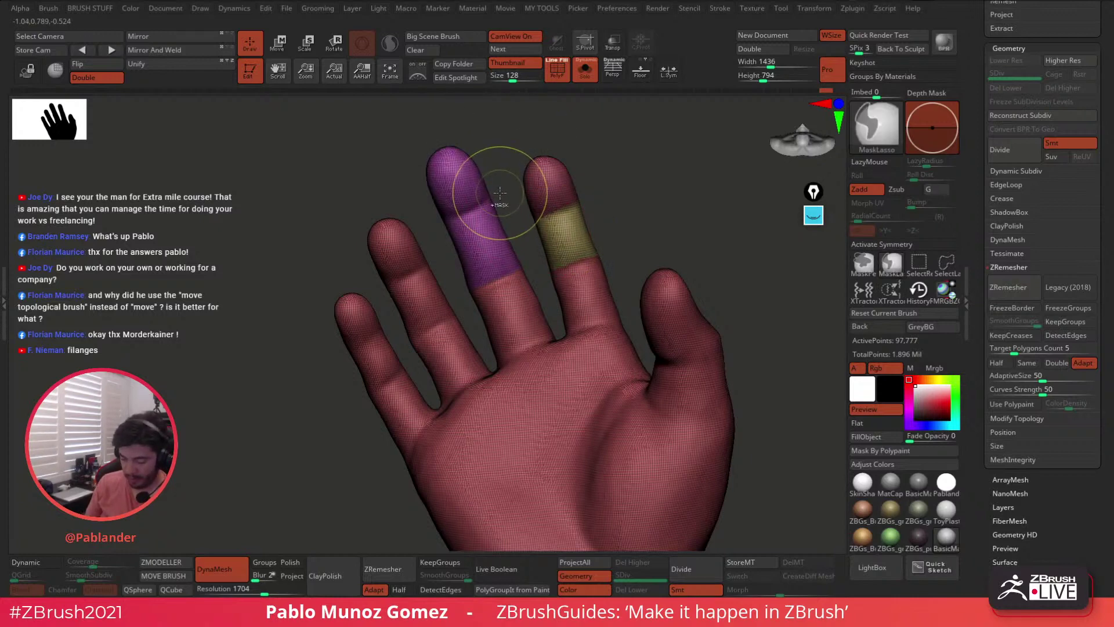
pyautogui.keyDown('ctrl'); pyautogui.moveTo(413, 212); pyautogui.dragTo(535, 127); pyautogui.keyUp('ctrl')
pyautogui.hotkey('ctrl', 'w')
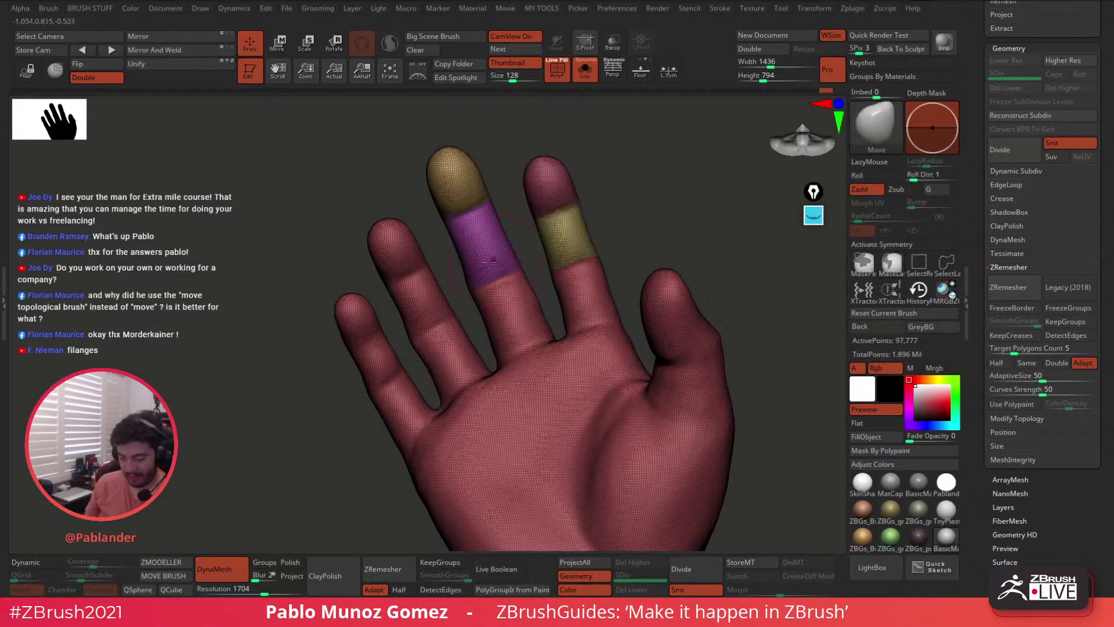
# - Divide the ring finger above its base segment into separate middle-segment and fingertip polygroups
pyautogui.keyDown('ctrl'); pyautogui.click(465, 310); pyautogui.keyUp('ctrl')
pyautogui.keyDown('ctrl'); pyautogui.moveTo(464, 311); pyautogui.dragTo(423, 317); pyautogui.keyUp('ctrl')
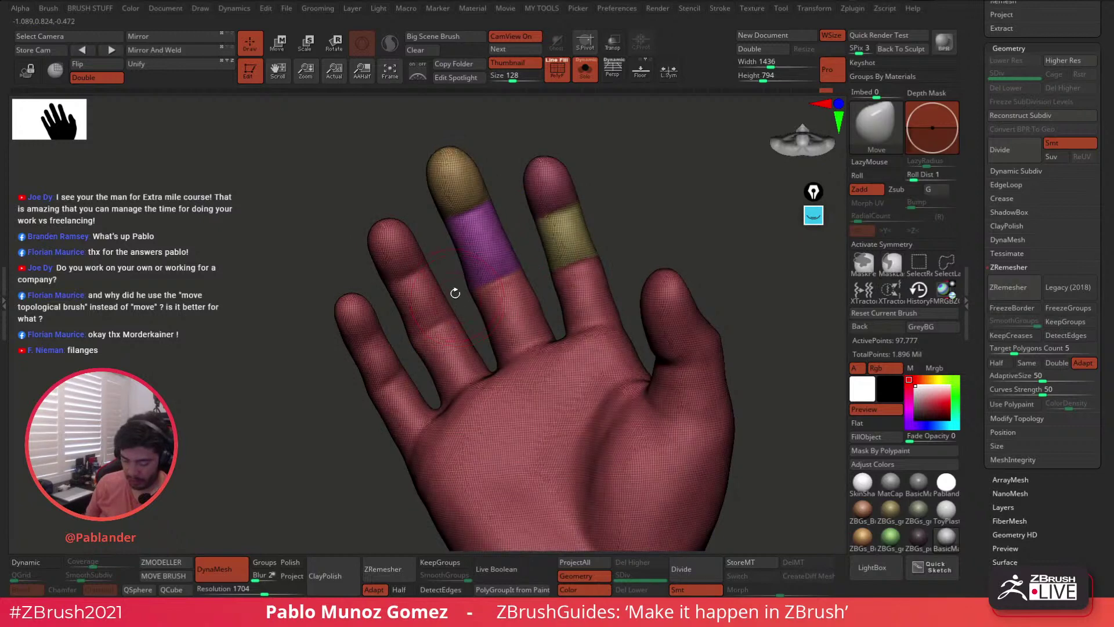
pyautogui.moveTo(592, 204); pyautogui.dragTo(599, 204)
pyautogui.press('space')
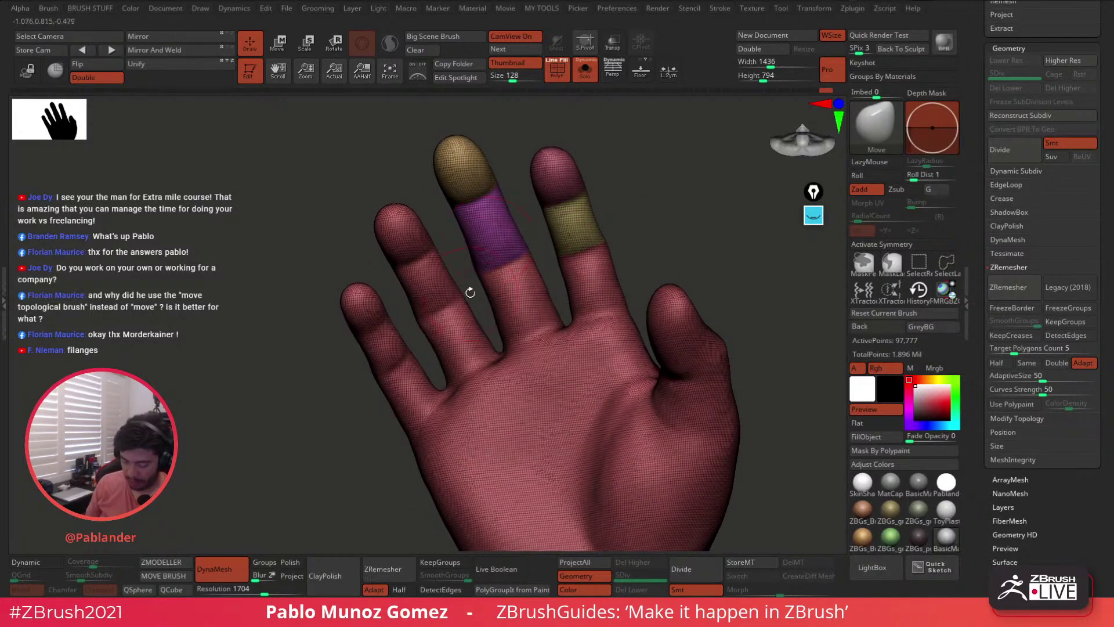
pyautogui.keyDown('ctrl'); pyautogui.moveTo(403, 314); pyautogui.dragTo(402, 315); pyautogui.keyUp('ctrl')
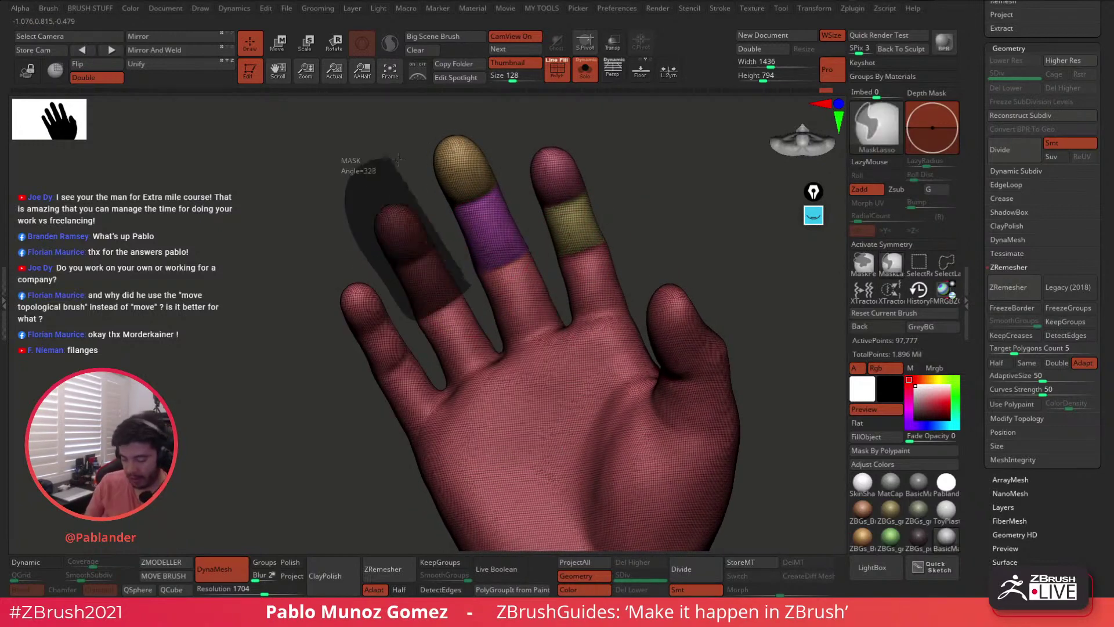
pyautogui.hotkey('ctrl', 'w')
pyautogui.moveTo(497, 286); pyautogui.dragTo(441, 236, button='right')
pyautogui.moveTo(395, 264)
pyautogui.keyDown('ctrl'); pyautogui.mouseDown()
pyautogui.moveTo(386, 145)
pyautogui.moveTo(432, 160)
pyautogui.mouseUp(); pyautogui.keyUp('ctrl')
pyautogui.hotkey('ctrl', 'w')
# - Assign separate polygroups to the little finger's middle segment and fingertip using lasso masks
pyautogui.moveTo(426, 308); pyautogui.dragTo(415, 334, button='right')
pyautogui.moveTo(354, 380)
pyautogui.keyDown('ctrl'); pyautogui.mouseDown()
pyautogui.moveTo(342, 264)
pyautogui.moveTo(417, 339)
pyautogui.mouseUp(); pyautogui.keyUp('ctrl')
pyautogui.keyDown('ctrl'); pyautogui.moveTo(345, 379); pyautogui.dragTo(356, 270); pyautogui.keyUp('ctrl')
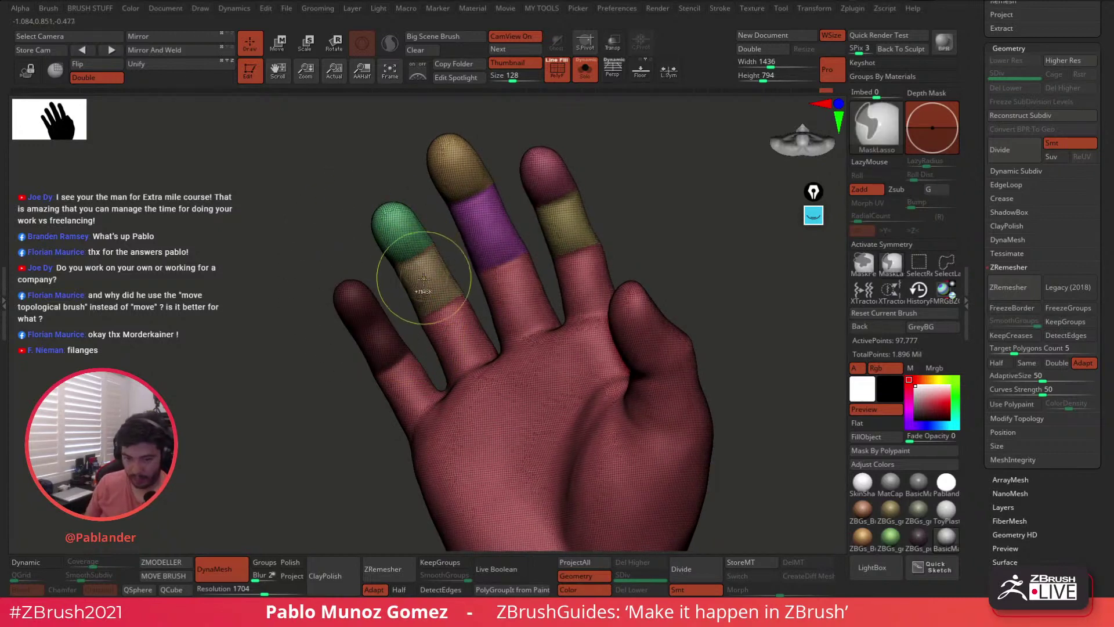
pyautogui.hotkey('ctrl', 'w')
pyautogui.moveTo(406, 314); pyautogui.dragTo(391, 303, button='right')
pyautogui.keyDown('ctrl'); pyautogui.moveTo(351, 332); pyautogui.dragTo(382, 295); pyautogui.keyUp('ctrl')
pyautogui.hotkey('ctrl', 'w')
pyautogui.press('b')
pyautogui.press('m')
pyautogui.press('v')
pyautogui.moveTo(652, 241); pyautogui.dragTo(707, 236, button='right')
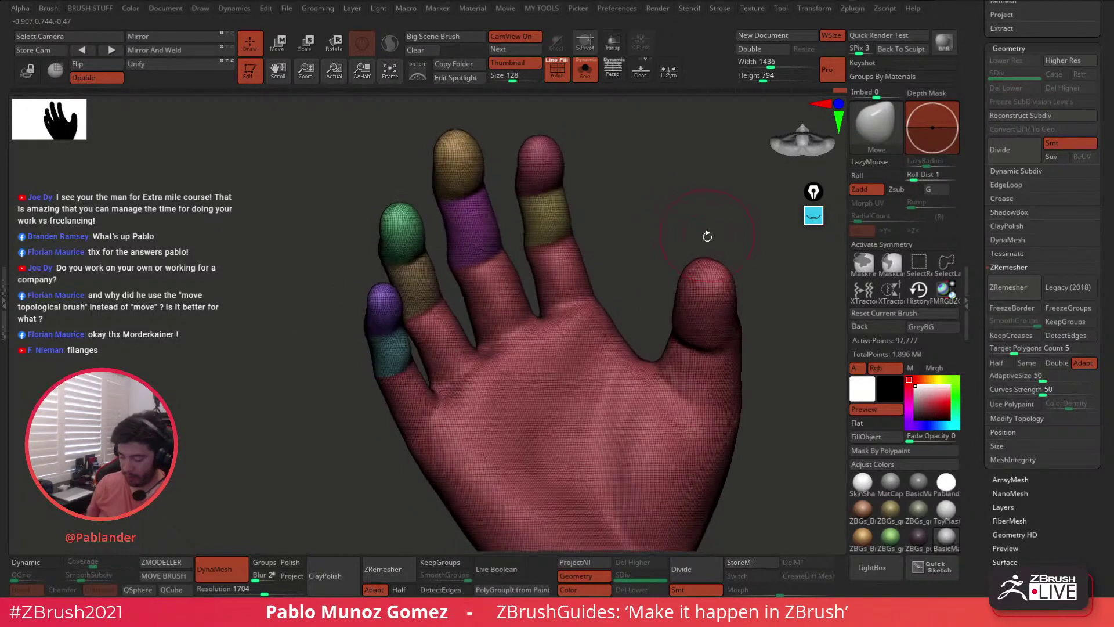
pyautogui.moveTo(706, 302); pyautogui.dragTo(598, 332, button='right')
pyautogui.moveTo(558, 364); pyautogui.dragTo(601, 307, button='right')
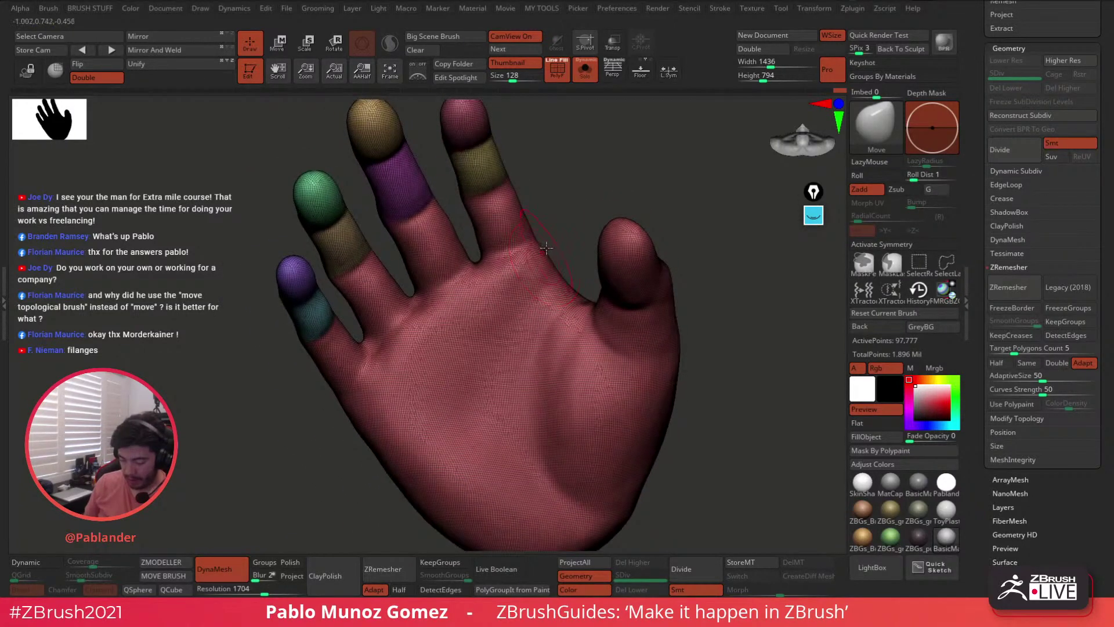
pyautogui.hotkey('ctrl', 'shift')
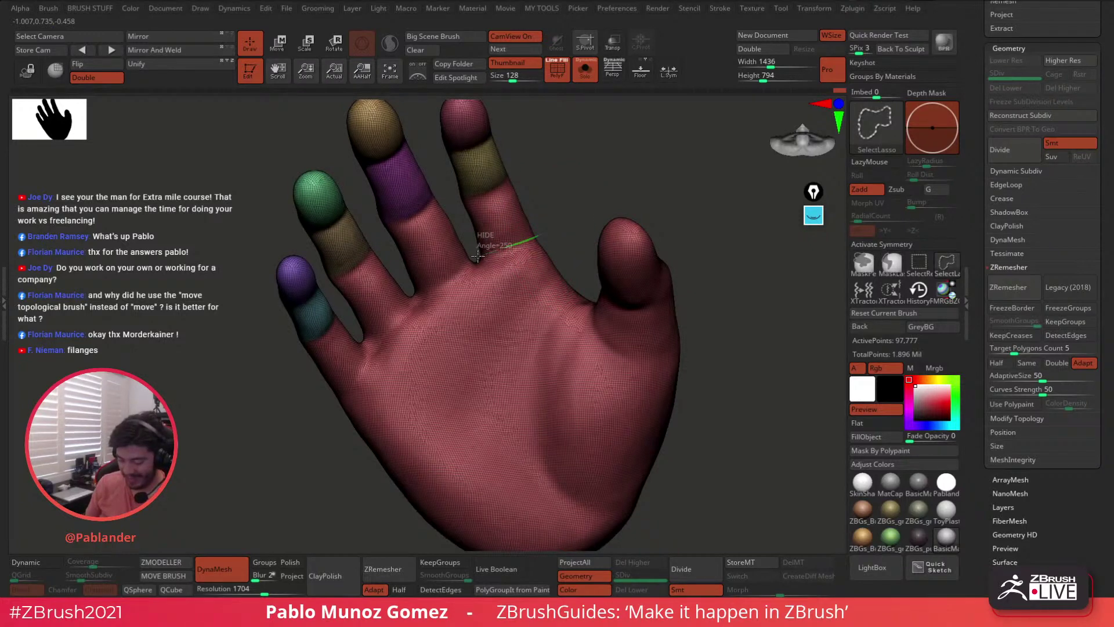
pyautogui.keyDown('ctrl'); pyautogui.keyDown('alt'); pyautogui.keyDown('shift'); pyautogui.moveTo(477, 255); pyautogui.dragTo(478, 255); pyautogui.keyUp('shift'); pyautogui.keyUp('alt'); pyautogui.keyUp('ctrl')
pyautogui.keyDown('ctrl'); pyautogui.keyDown('shift'); pyautogui.click(549, 205); pyautogui.keyUp('shift'); pyautogui.keyUp('ctrl')
pyautogui.keyDown('alt'); pyautogui.moveTo(547, 195); pyautogui.dragTo(540, 255, button='right'); pyautogui.keyUp('alt')
# - Mask the index, middle, ring and little fingers in full, down to where they meet the palm
pyautogui.press('ctrl')
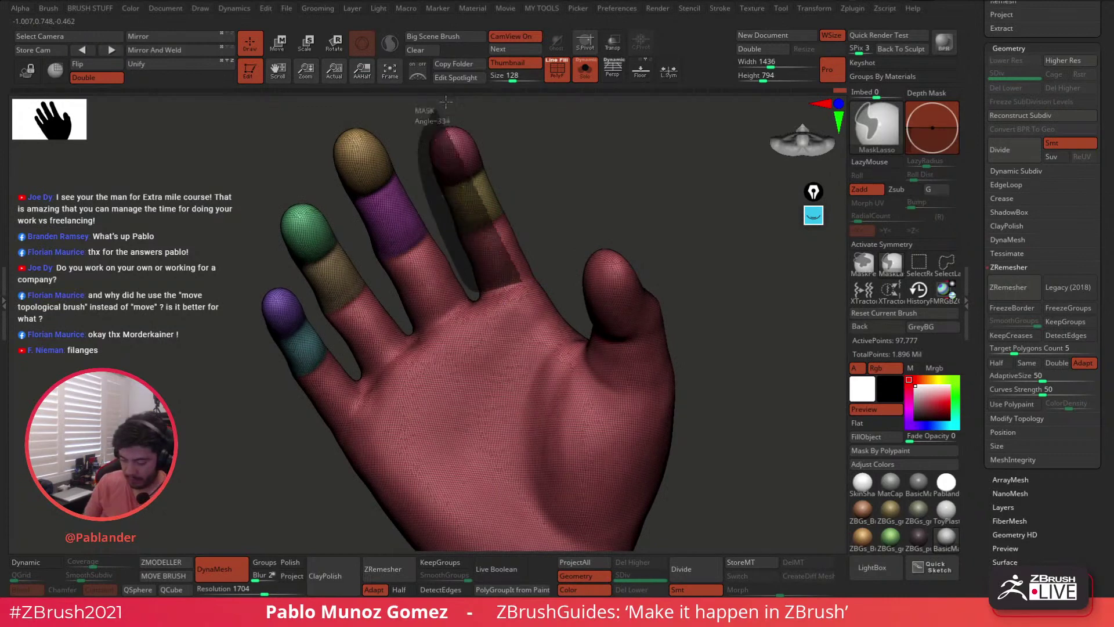
pyautogui.keyDown('ctrl'); pyautogui.click(551, 272); pyautogui.keyUp('ctrl')
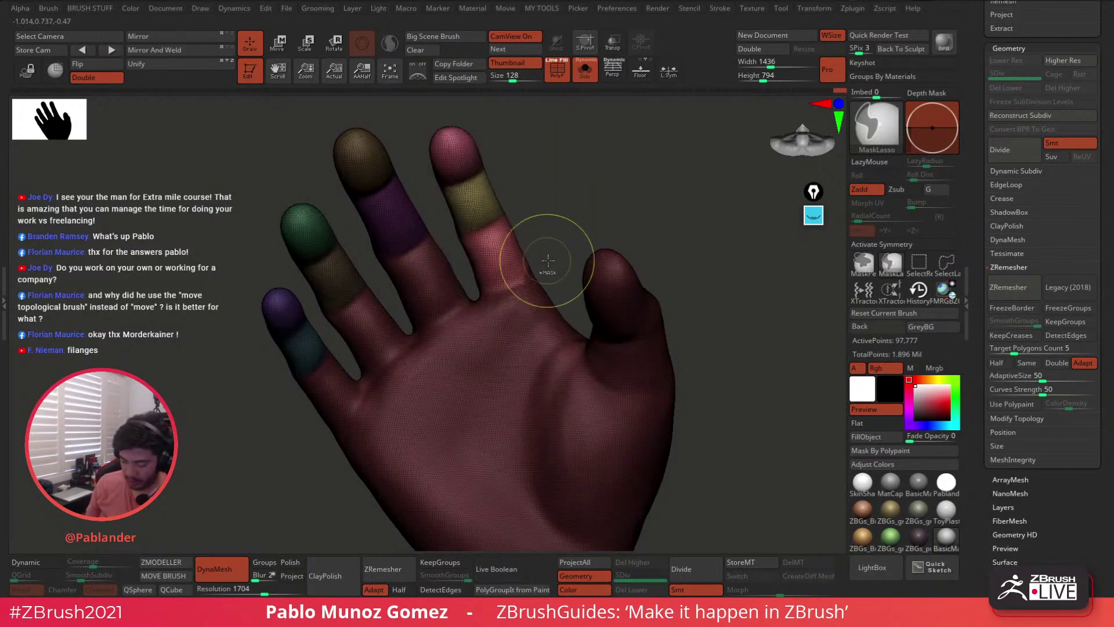
pyautogui.keyDown('ctrl'); pyautogui.click(548, 270); pyautogui.keyUp('ctrl')
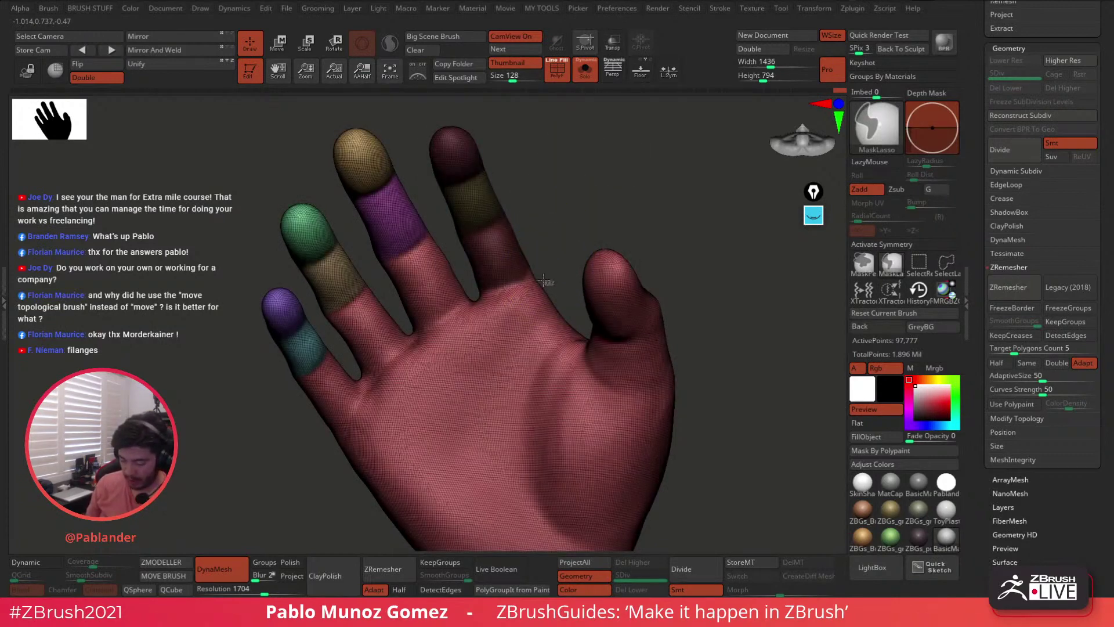
pyautogui.moveTo(484, 294)
pyautogui.keyDown('ctrl'); pyautogui.mouseDown()
pyautogui.moveTo(427, 215)
pyautogui.moveTo(419, 115)
pyautogui.mouseUp(); pyautogui.keyUp('ctrl')
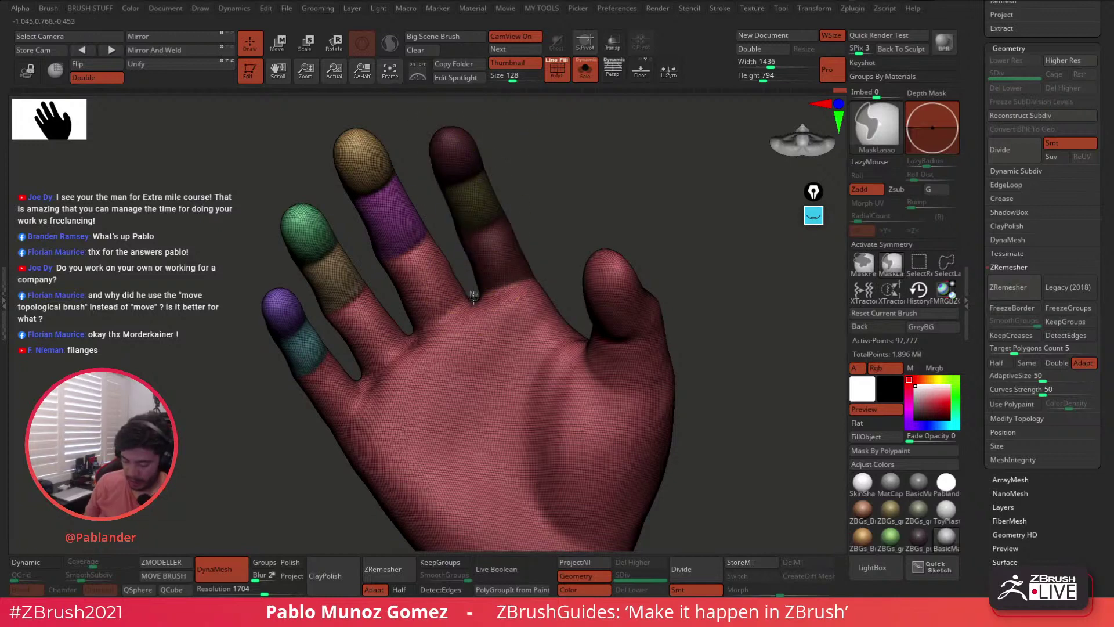
pyautogui.moveTo(421, 328)
pyautogui.keyDown('ctrl'); pyautogui.mouseDown()
pyautogui.moveTo(369, 259)
pyautogui.moveTo(328, 110)
pyautogui.moveTo(409, 329)
pyautogui.mouseUp(); pyautogui.keyUp('ctrl')
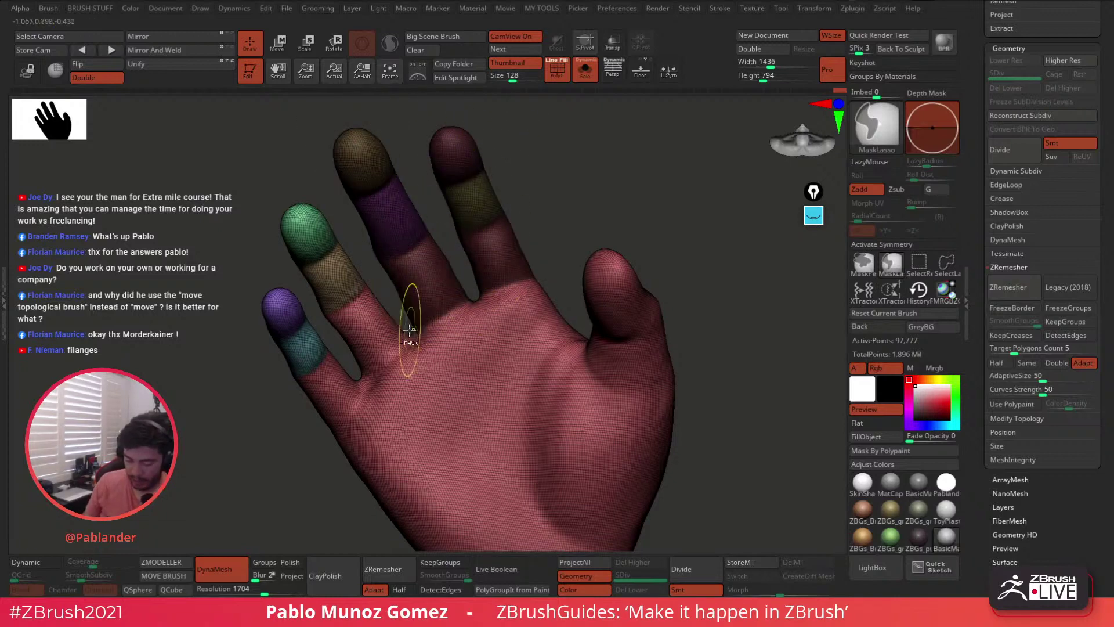
pyautogui.moveTo(360, 374)
pyautogui.keyDown('ctrl'); pyautogui.mouseDown()
pyautogui.moveTo(279, 272)
pyautogui.moveTo(355, 185)
pyautogui.mouseUp(); pyautogui.keyUp('ctrl')
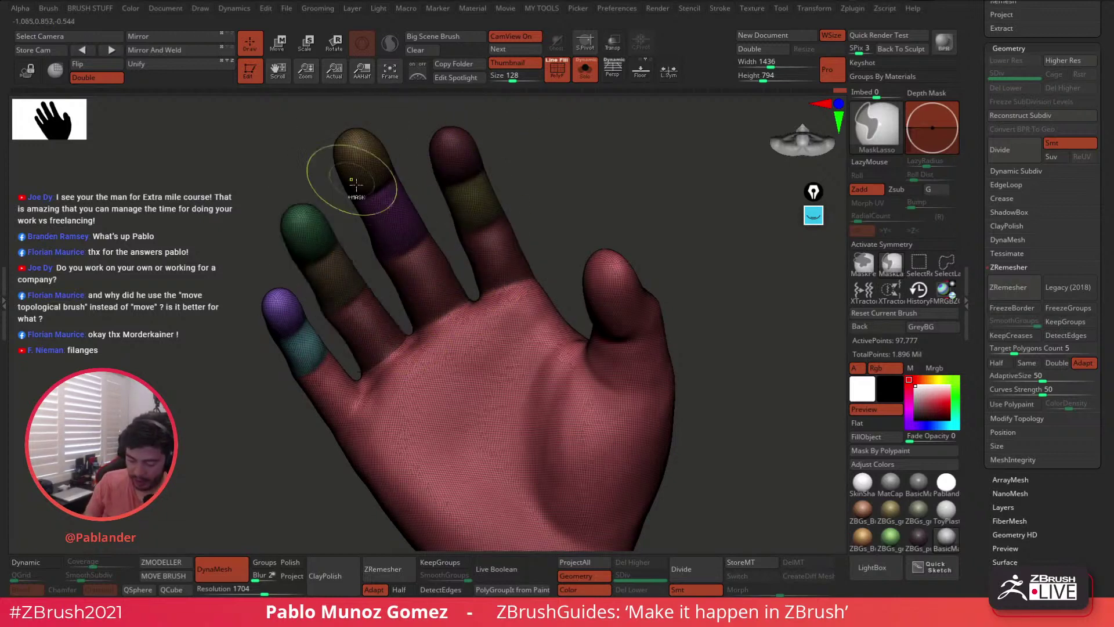
pyautogui.moveTo(406, 334)
pyautogui.mouseDown(button='right')
pyautogui.moveTo(363, 365)
pyautogui.moveTo(417, 329)
pyautogui.mouseUp(button='right')
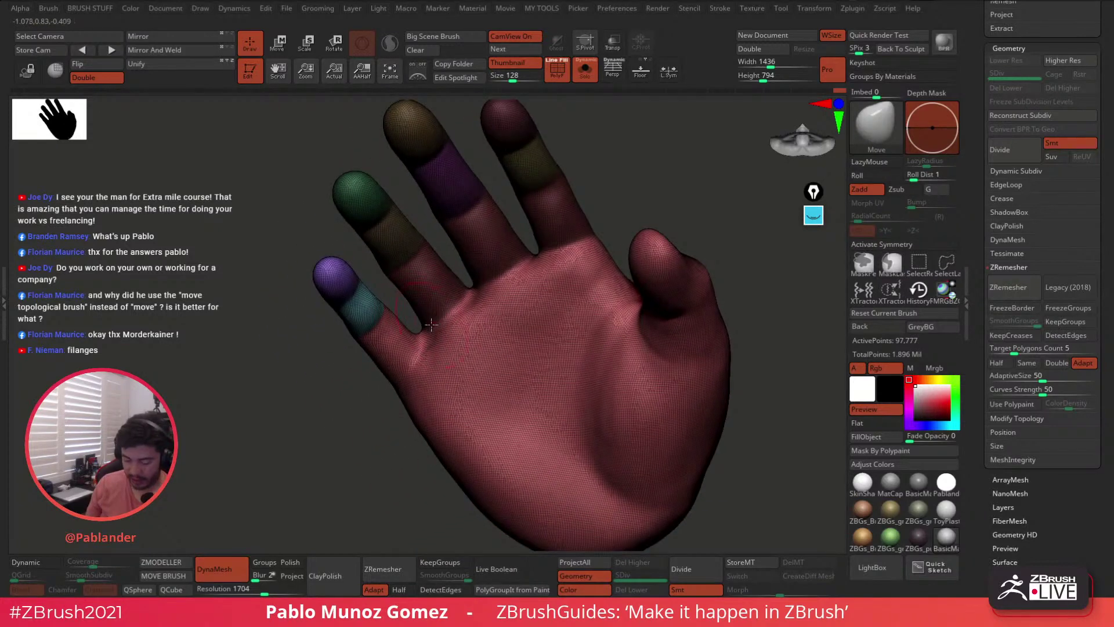
pyautogui.moveTo(405, 383)
pyautogui.keyDown('ctrl'); pyautogui.mouseDown()
pyautogui.moveTo(274, 258)
pyautogui.moveTo(410, 325)
pyautogui.mouseUp(); pyautogui.keyUp('ctrl')
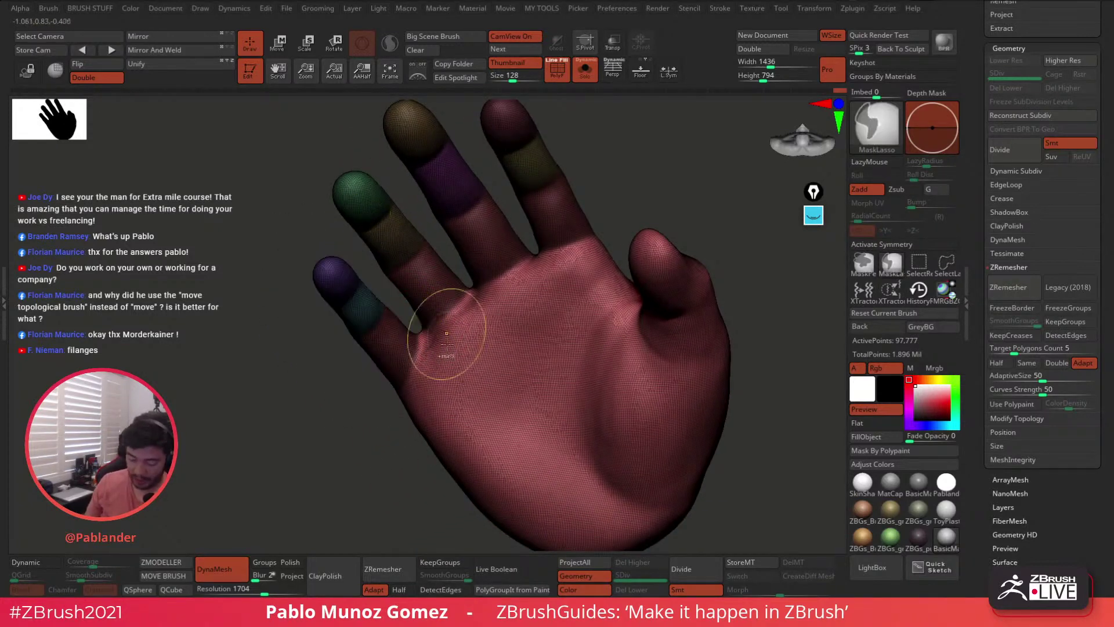
# - Add the thumb to the finger mask with a lasso, down to where it meets the palm
pyautogui.moveTo(583, 312); pyautogui.dragTo(569, 316, button='right')
pyautogui.keyDown('ctrl'); pyautogui.click(661, 376); pyautogui.keyUp('ctrl')
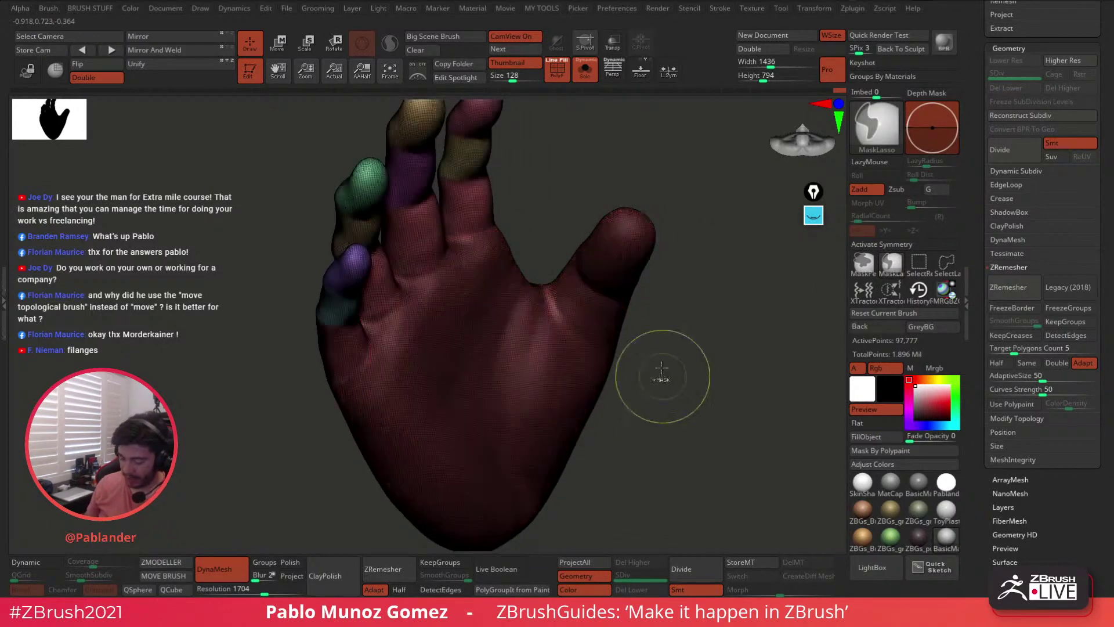
pyautogui.keyDown('ctrl'); pyautogui.click(659, 347); pyautogui.keyUp('ctrl')
pyautogui.moveTo(604, 323); pyautogui.dragTo(561, 298)
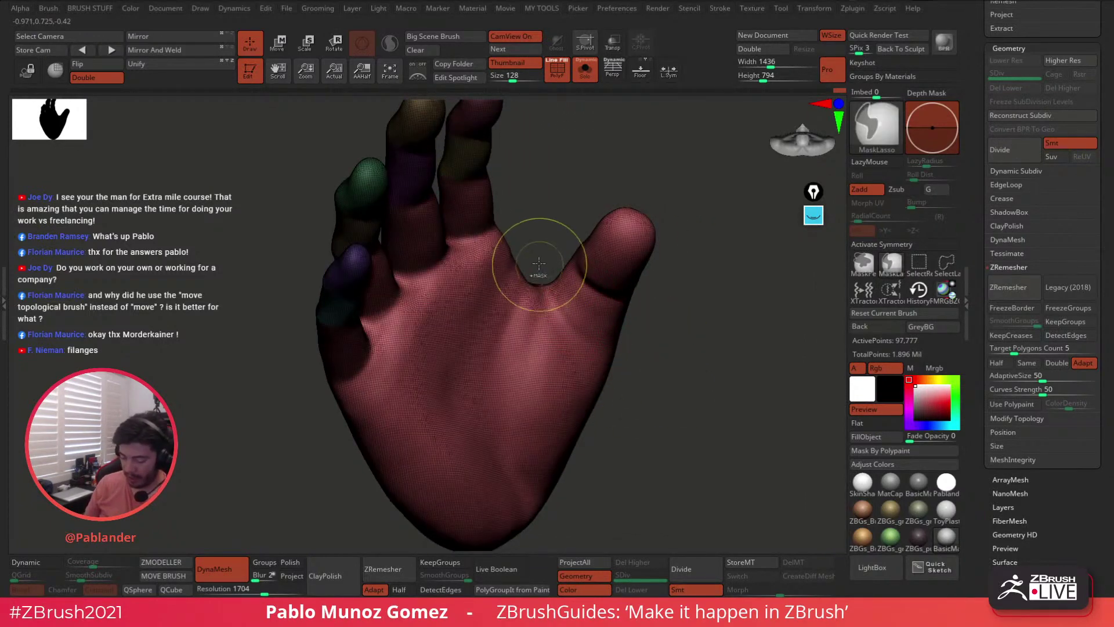
pyautogui.keyDown('ctrl'); pyautogui.moveTo(540, 257); pyautogui.dragTo(542, 275); pyautogui.keyUp('ctrl')
pyautogui.hotkey('ctrl', 'z')
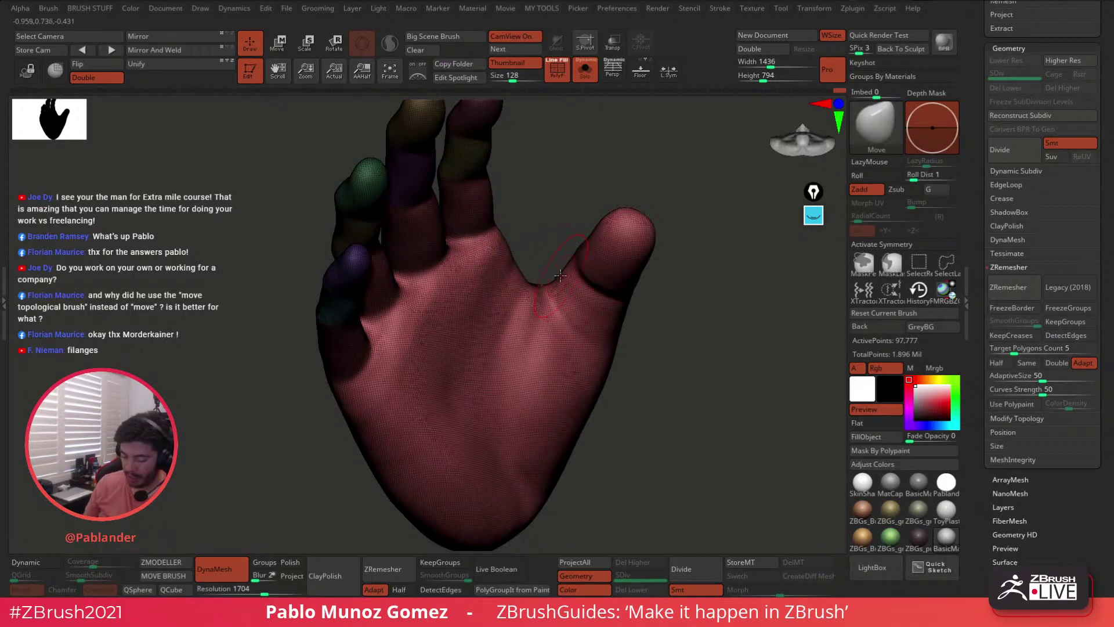
pyautogui.moveTo(550, 239)
pyautogui.mouseDown(button='right')
pyautogui.moveTo(567, 229)
pyautogui.moveTo(555, 230)
pyautogui.moveTo(545, 264)
pyautogui.mouseUp(button='right')
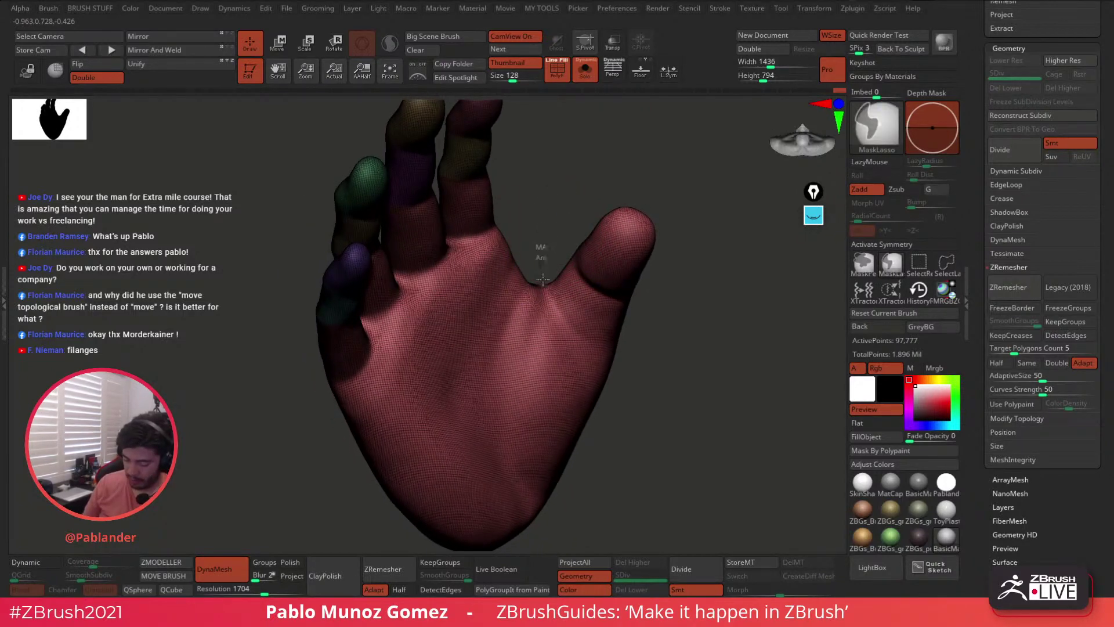
pyautogui.moveTo(580, 332)
pyautogui.keyDown('ctrl'); pyautogui.mouseDown()
pyautogui.moveTo(684, 279)
pyautogui.moveTo(565, 194)
pyautogui.mouseUp(); pyautogui.keyUp('ctrl')
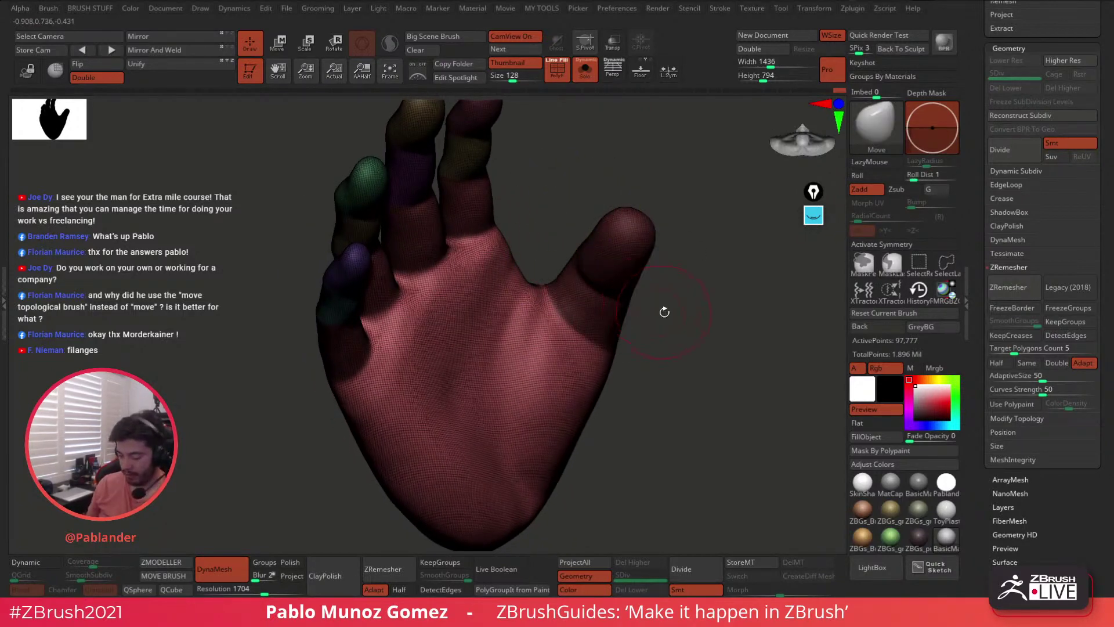
pyautogui.moveTo(664, 311); pyautogui.dragTo(569, 394, button='right')
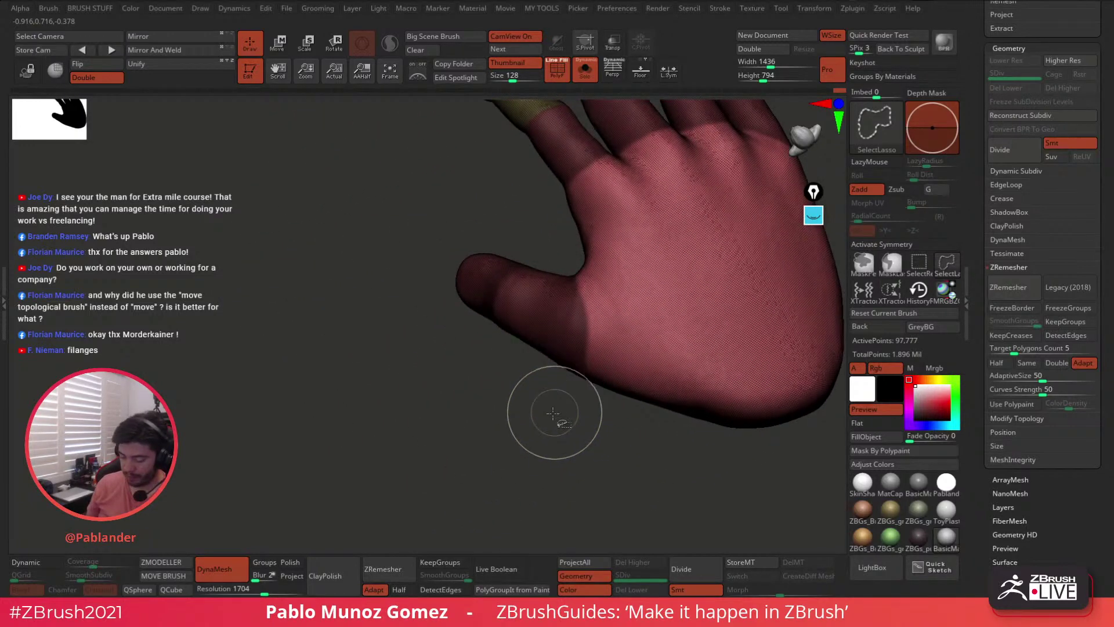
# - Invert the mask, refine its edge at the thumb's base, assign the palm its own polygroup and isolate the finger bases and thumb
pyautogui.keyDown('ctrl'); pyautogui.click(532, 410); pyautogui.keyUp('ctrl')
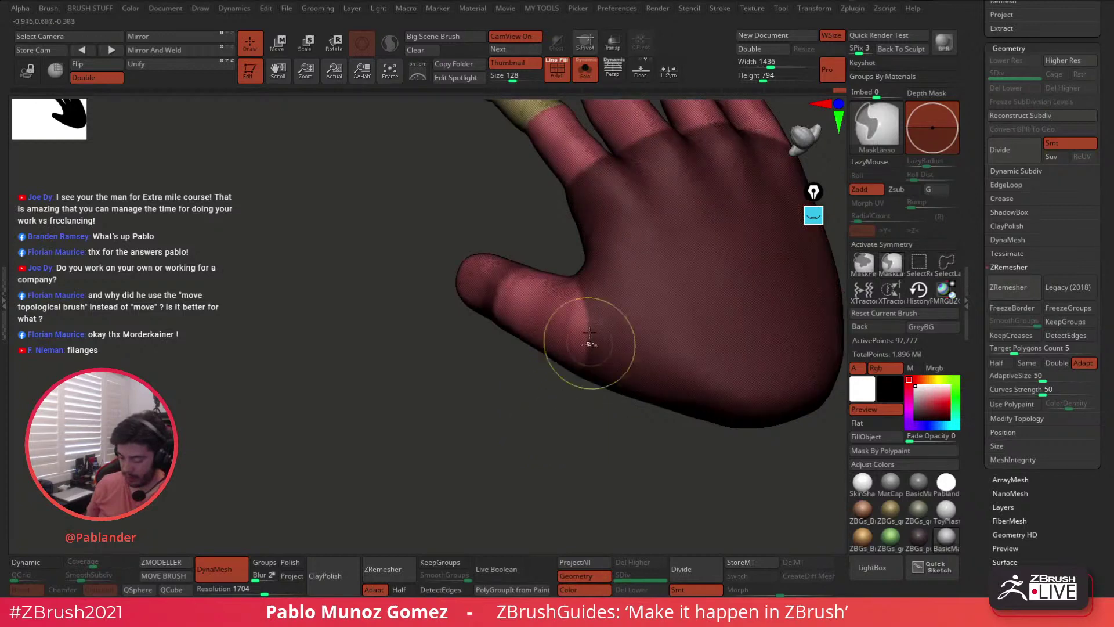
pyautogui.keyDown('ctrl'); pyautogui.moveTo(584, 409); pyautogui.dragTo(635, 278); pyautogui.keyUp('ctrl')
pyautogui.moveTo(636, 274)
pyautogui.mouseDown(button='right')
pyautogui.moveTo(645, 320)
pyautogui.moveTo(634, 273)
pyautogui.mouseUp(button='right')
pyautogui.hotkey('ctrl', 'shift')
pyautogui.keyDown('ctrl'); pyautogui.click(646, 323); pyautogui.keyUp('ctrl')
pyautogui.keyDown('ctrl'); pyautogui.keyDown('shift'); pyautogui.click(522, 266); pyautogui.keyUp('shift'); pyautogui.keyUp('ctrl')
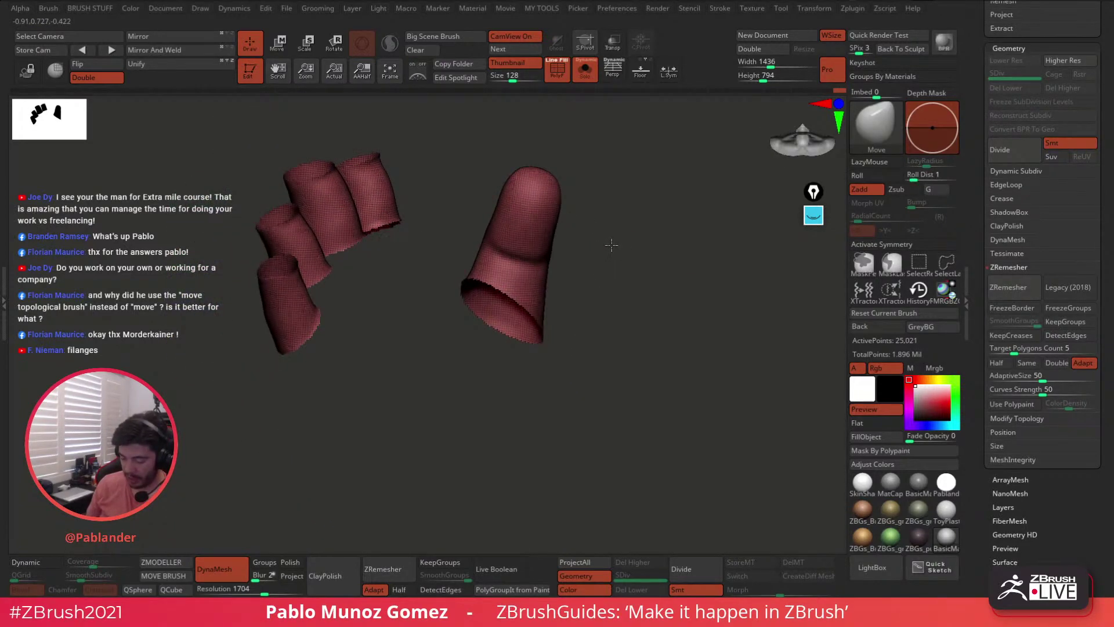
pyautogui.press('ctrl')
pyautogui.moveTo(511, 257)
pyautogui.keyDown('ctrl'); pyautogui.mouseDown()
pyautogui.moveTo(572, 232)
pyautogui.moveTo(573, 251)
pyautogui.mouseUp(); pyautogui.keyUp('ctrl')
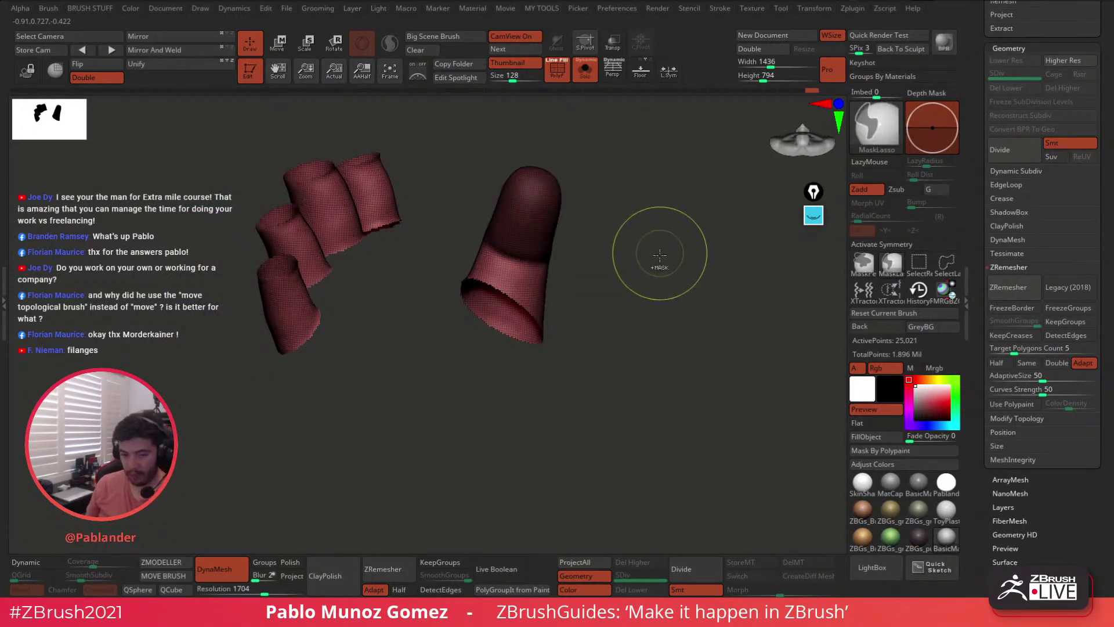
pyautogui.hotkey('ctrl', 'w')
pyautogui.keyDown('ctrl'); pyautogui.keyDown('shift'); pyautogui.click(650, 277); pyautogui.keyUp('shift'); pyautogui.keyUp('ctrl')
pyautogui.moveTo(663, 289); pyautogui.dragTo(601, 240, button='right')
pyautogui.keyDown('ctrl'); pyautogui.keyDown('shift'); pyautogui.click(592, 220); pyautogui.keyUp('shift'); pyautogui.keyUp('ctrl')
pyautogui.hotkey('ctrl', 'z')
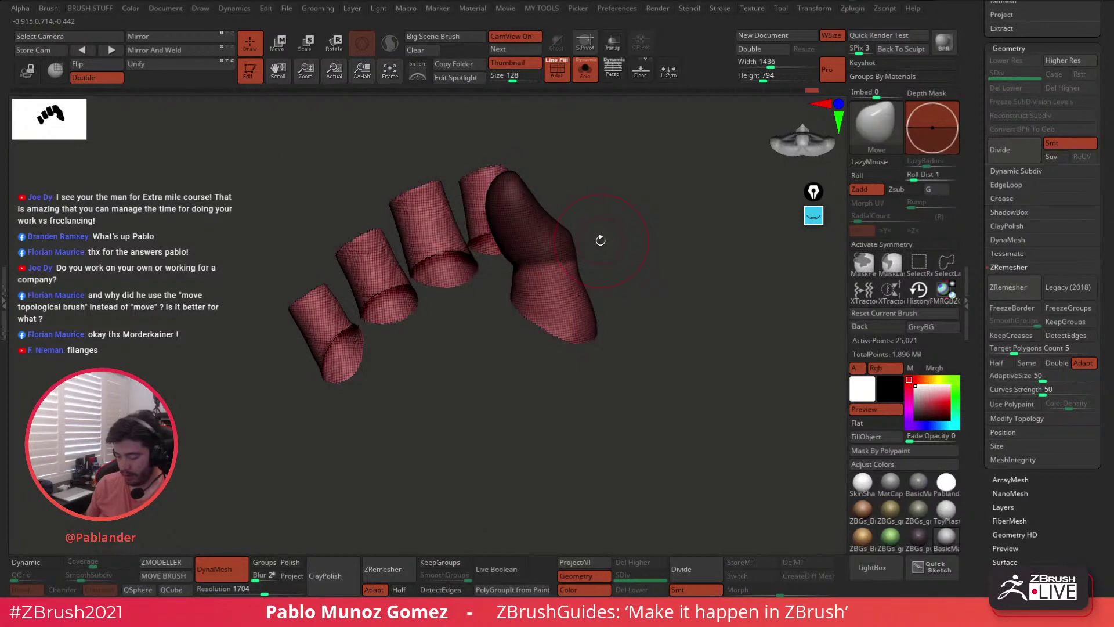
pyautogui.keyDown('ctrl'); pyautogui.click(601, 246); pyautogui.keyUp('ctrl')
pyautogui.keyDown('ctrl'); pyautogui.click(576, 240); pyautogui.keyUp('ctrl')
pyautogui.keyDown('ctrl'); pyautogui.click(577, 242); pyautogui.keyUp('ctrl')
pyautogui.keyDown('ctrl'); pyautogui.click(576, 241); pyautogui.keyUp('ctrl')
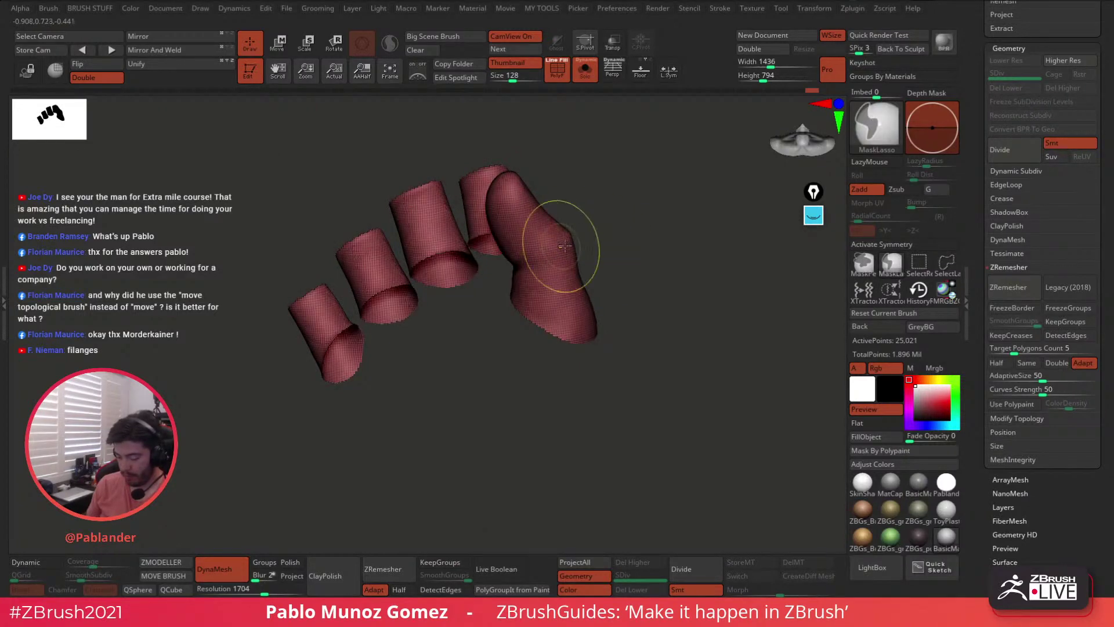
# - Mask the finger bases and the thumb's lower segment, leaving only the thumb tip unmasked
pyautogui.keyDown('ctrl'); pyautogui.click(561, 248); pyautogui.keyUp('ctrl')
pyautogui.keyDown('ctrl'); pyautogui.click(589, 227); pyautogui.keyUp('ctrl')
pyautogui.press('ctrl')
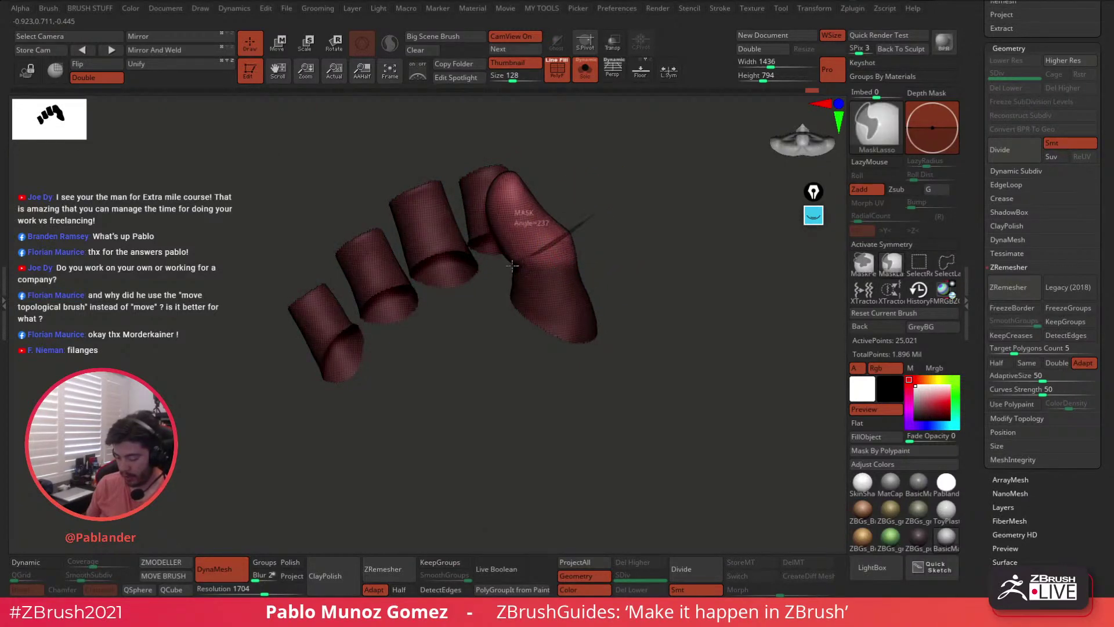
pyautogui.moveTo(512, 266)
pyautogui.keyDown('ctrl'); pyautogui.mouseDown()
pyautogui.moveTo(675, 348)
pyautogui.moveTo(689, 223)
pyautogui.mouseUp(); pyautogui.keyUp('ctrl')
pyautogui.moveTo(604, 259)
pyautogui.mouseDown()
pyautogui.moveTo(669, 247)
pyautogui.moveTo(650, 272)
pyautogui.mouseUp()
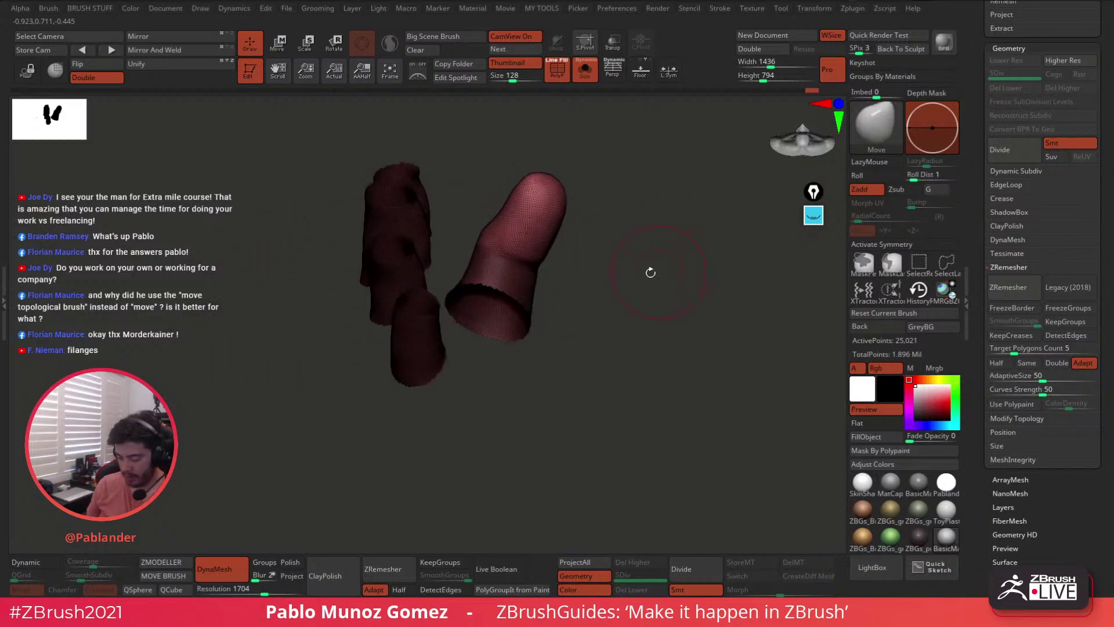
pyautogui.moveTo(540, 303); pyautogui.dragTo(479, 229, button='right')
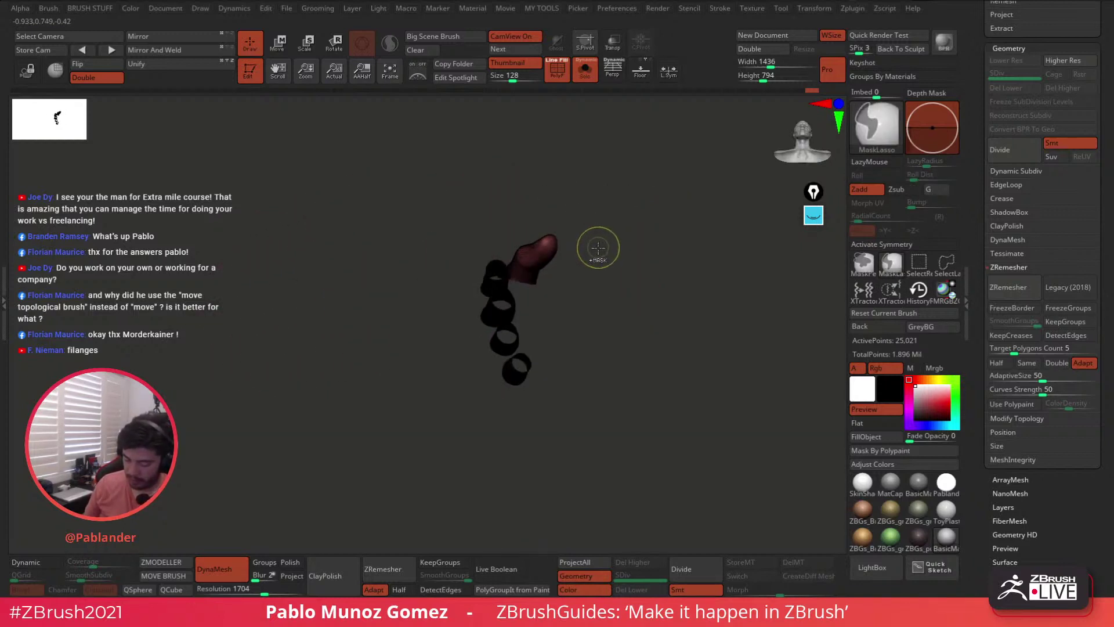
pyautogui.moveTo(582, 245)
pyautogui.keyDown('ctrl'); pyautogui.mouseDown(button='right')
pyautogui.moveTo(604, 316)
pyautogui.moveTo(638, 333)
pyautogui.mouseUp(button='right'); pyautogui.keyUp('ctrl')
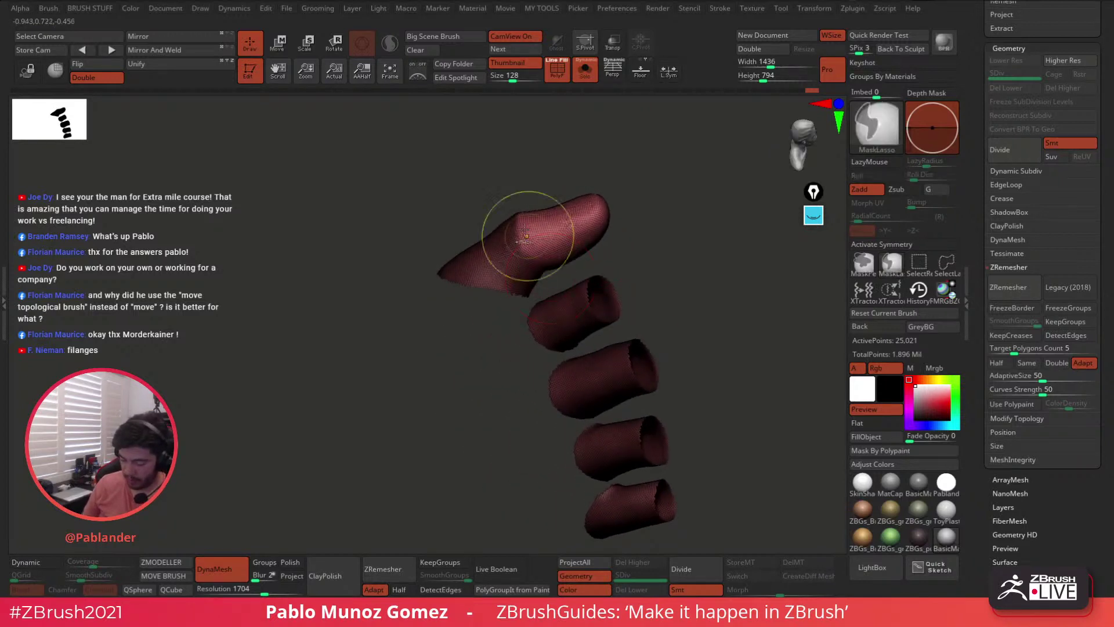
# - Refine the mask along the thumb joint, give the thumb tip its own polygroup and unhide the whole hand
pyautogui.keyDown('ctrl'); pyautogui.moveTo(418, 244); pyautogui.dragTo(428, 194); pyautogui.keyUp('ctrl')
pyautogui.hotkey('ctrl', 'z')
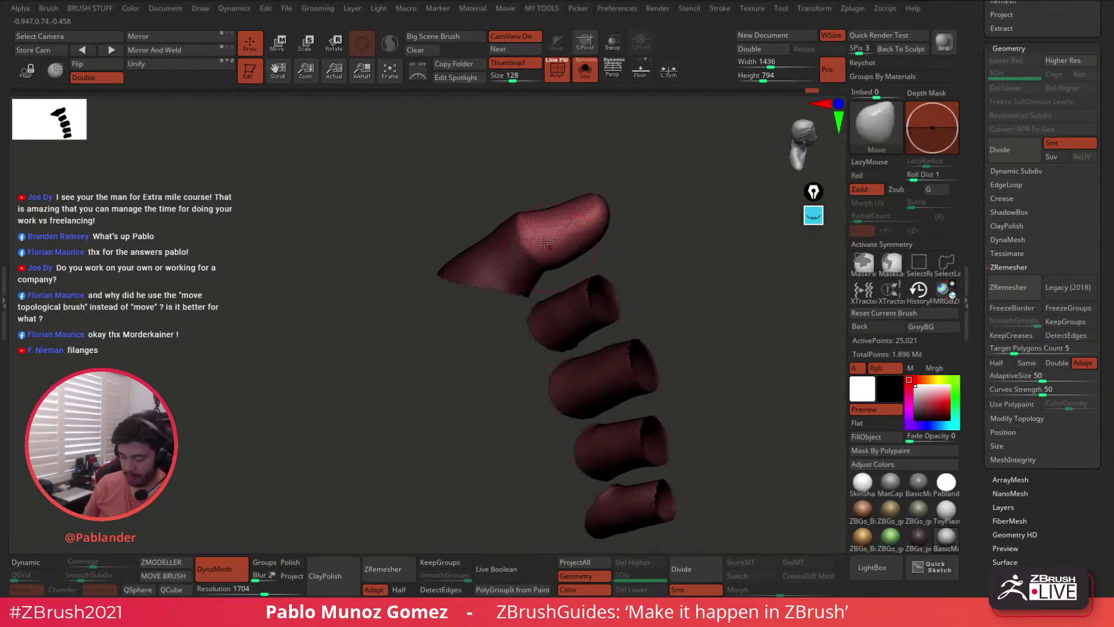
pyautogui.moveTo(511, 211)
pyautogui.keyDown('ctrl'); pyautogui.mouseDown()
pyautogui.moveTo(439, 312)
pyautogui.moveTo(392, 264)
pyautogui.mouseUp(); pyautogui.keyUp('ctrl')
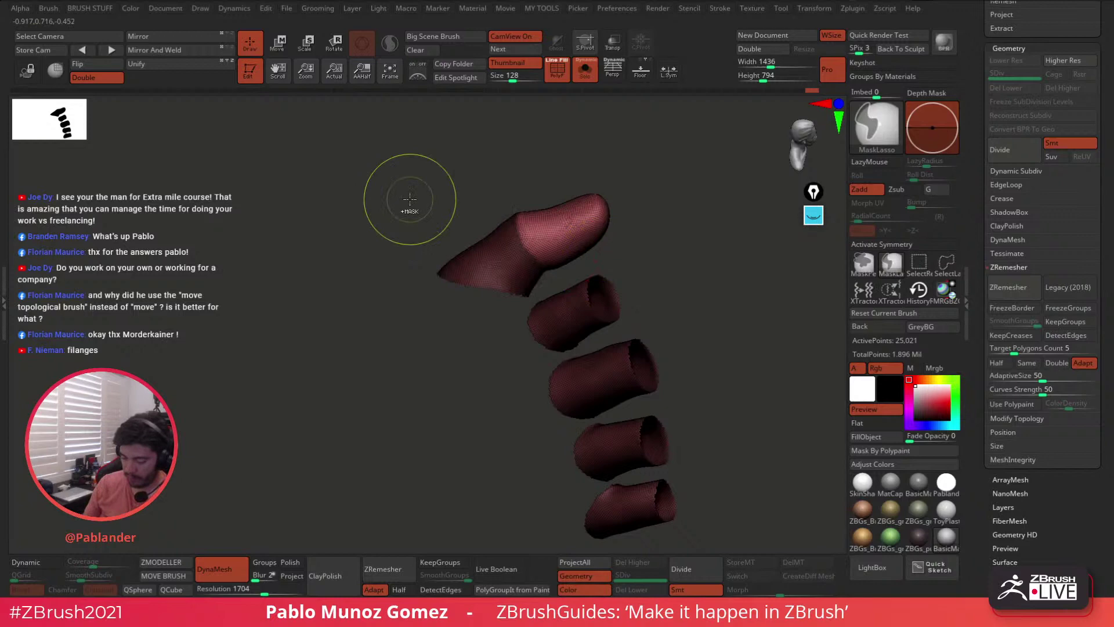
pyautogui.keyDown('ctrl'); pyautogui.click(678, 257); pyautogui.keyUp('ctrl')
pyautogui.hotkey('ctrl', 'w')
pyautogui.keyDown('ctrl'); pyautogui.keyDown('shift'); pyautogui.click(680, 263); pyautogui.keyUp('shift'); pyautogui.keyUp('ctrl')
pyautogui.moveTo(678, 258); pyautogui.dragTo(612, 162)
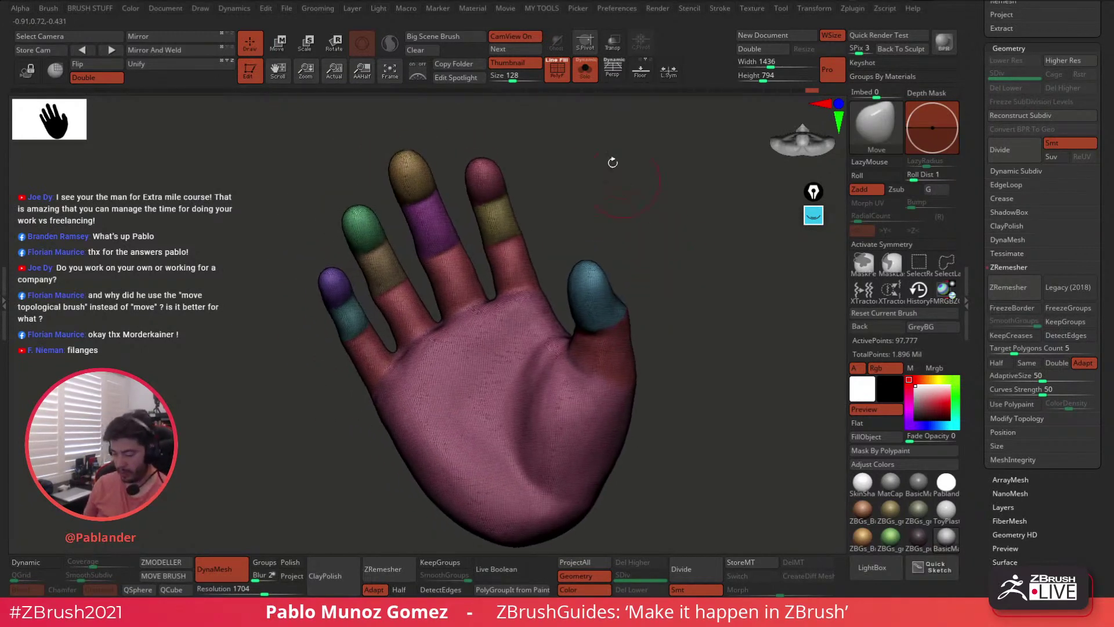
# - Hide the polyframe lines and assign a new polygroup to the index fingertip with a lasso mask
pyautogui.click(565, 61)
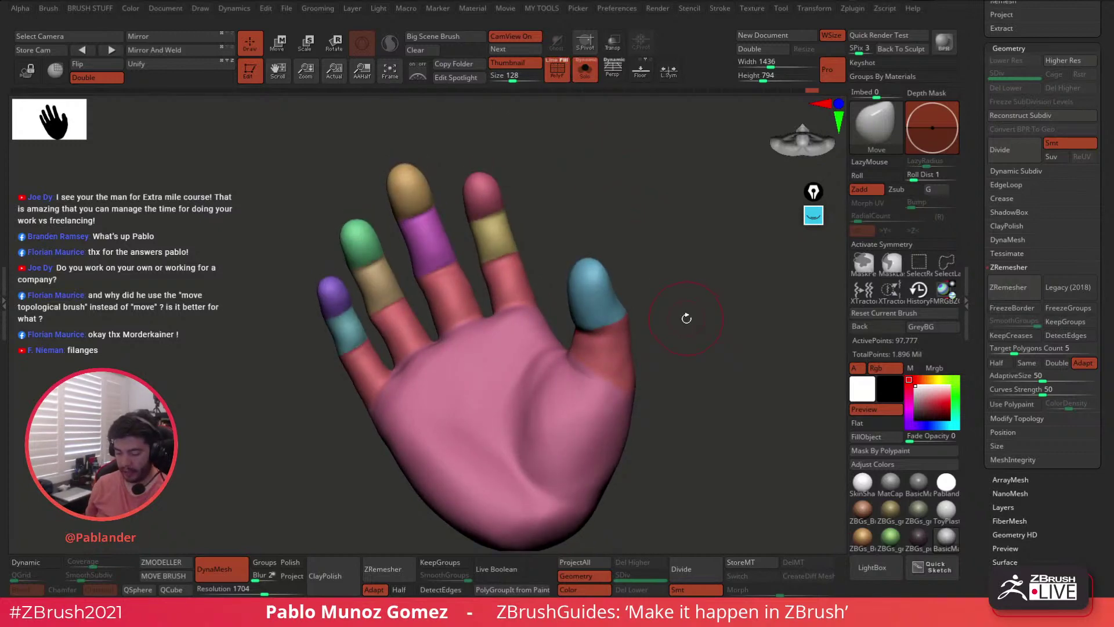
pyautogui.moveTo(622, 250); pyautogui.dragTo(536, 221)
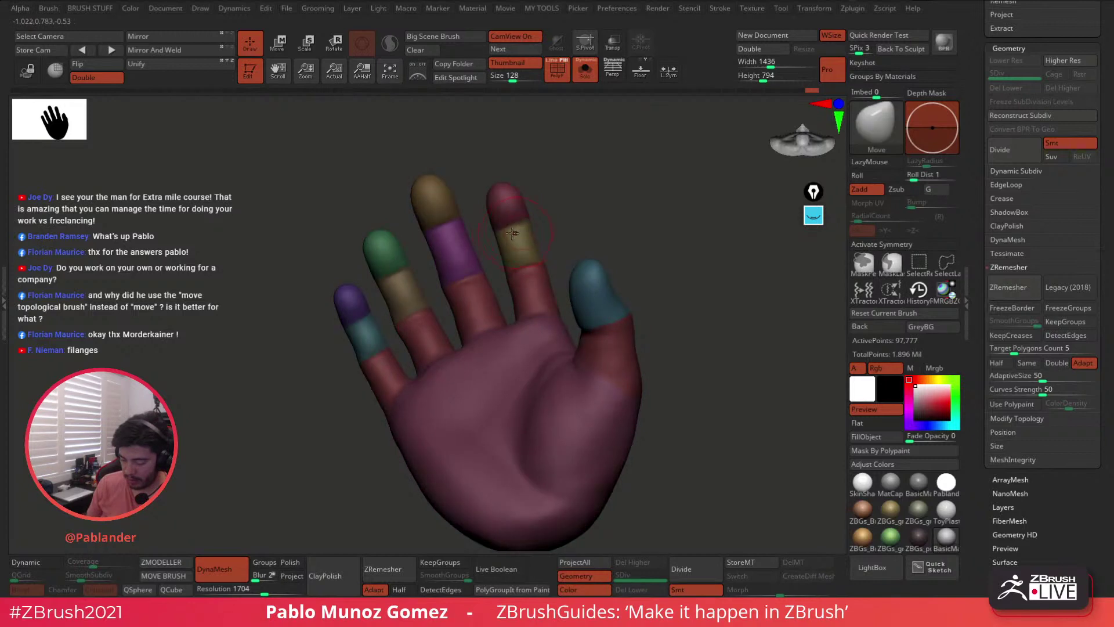
pyautogui.press('ctrl')
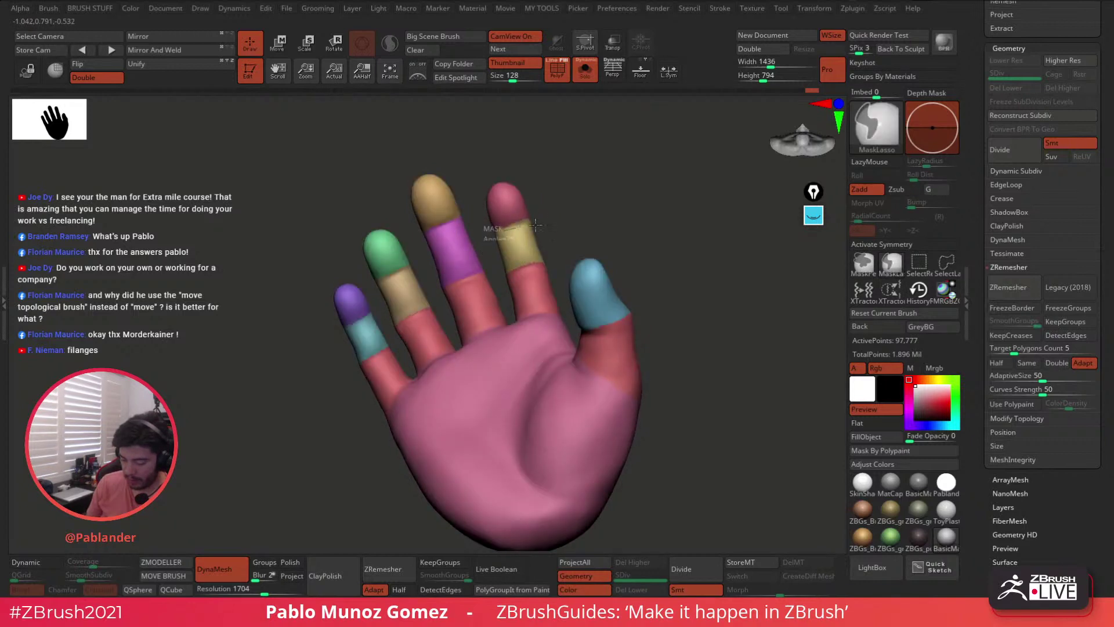
pyautogui.moveTo(535, 225)
pyautogui.keyDown('ctrl'); pyautogui.mouseDown()
pyautogui.moveTo(482, 164)
pyautogui.moveTo(493, 160)
pyautogui.mouseUp(); pyautogui.keyUp('ctrl')
pyautogui.hotkey('ctrl', 'w')
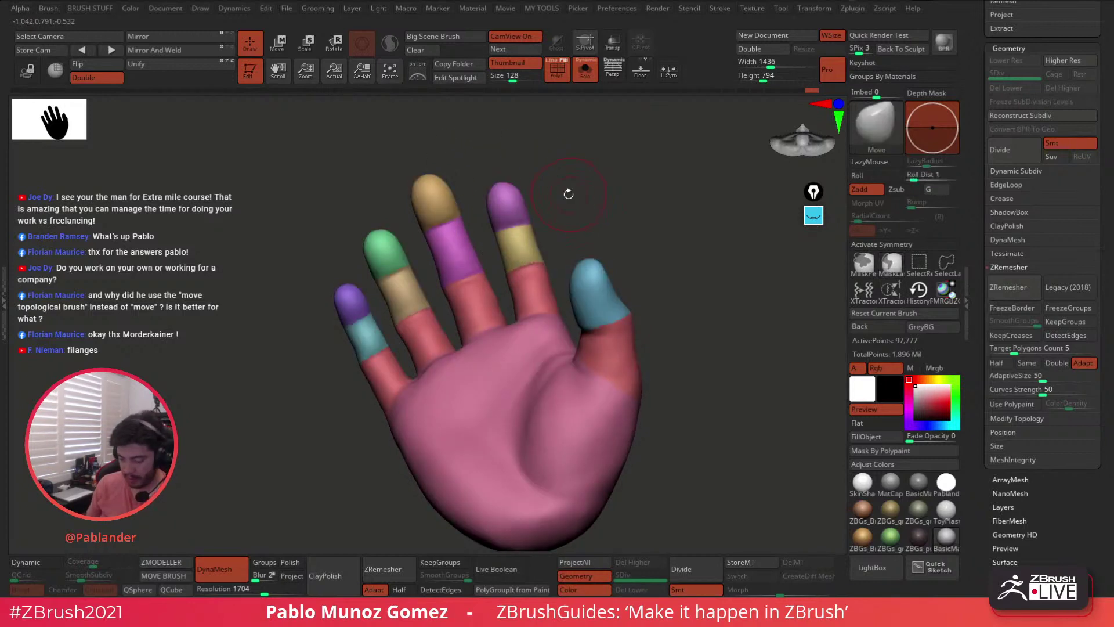
# - Isolate the index finger's middle segment to examine its polygroup border near the fingertip, and unhide the hand
pyautogui.moveTo(568, 194); pyautogui.dragTo(666, 179)
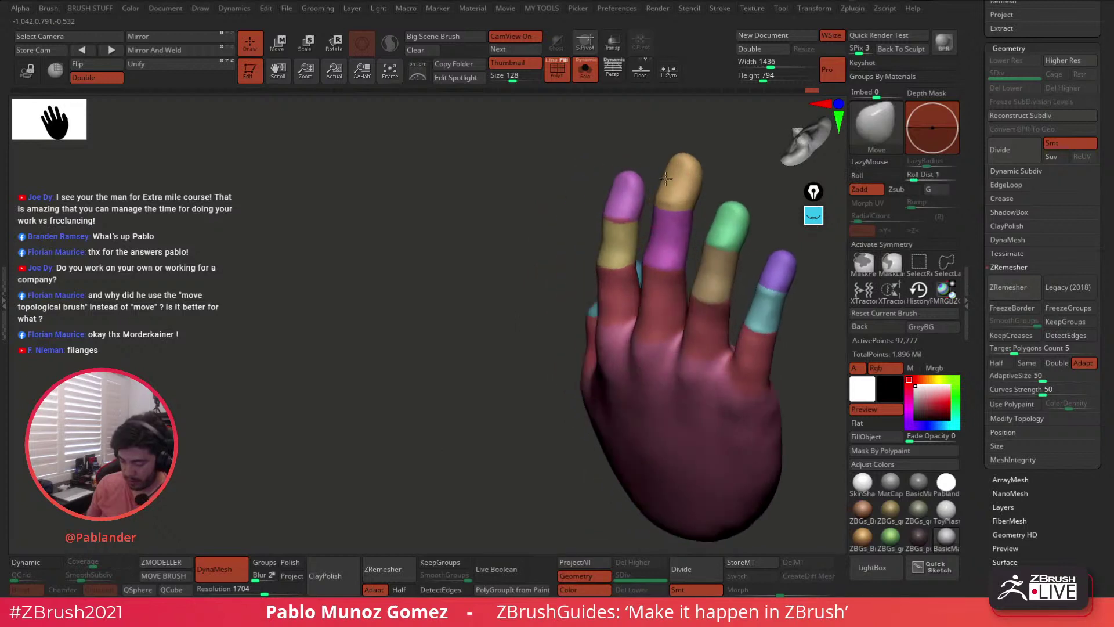
pyautogui.hotkey('ctrl', 'shift')
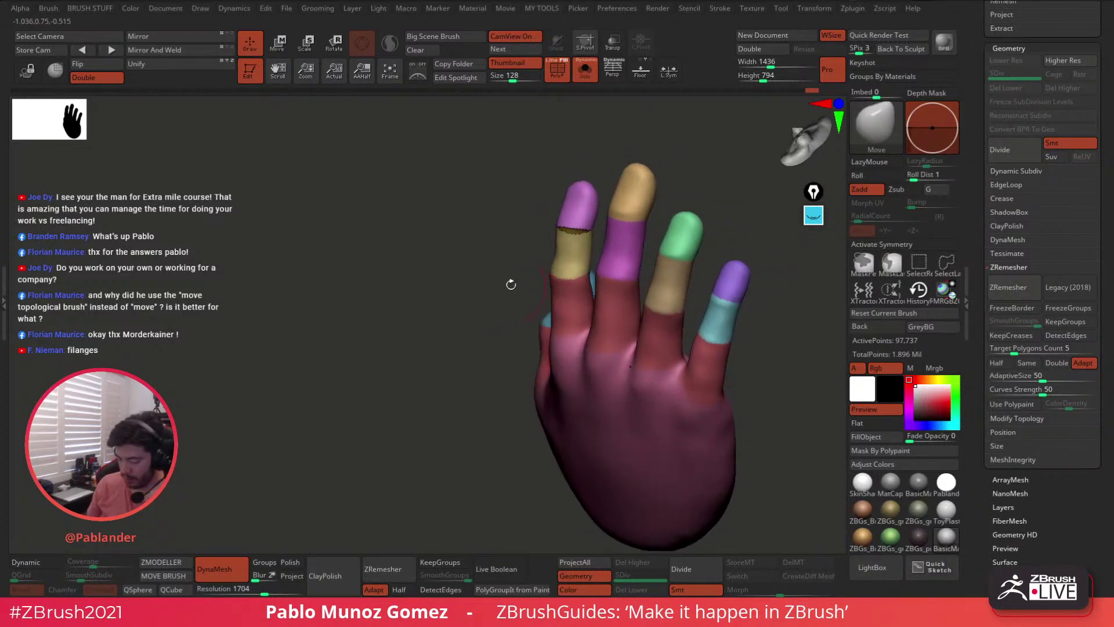
pyautogui.keyDown('alt'); pyautogui.moveTo(605, 244); pyautogui.dragTo(558, 254, button='right'); pyautogui.keyUp('alt')
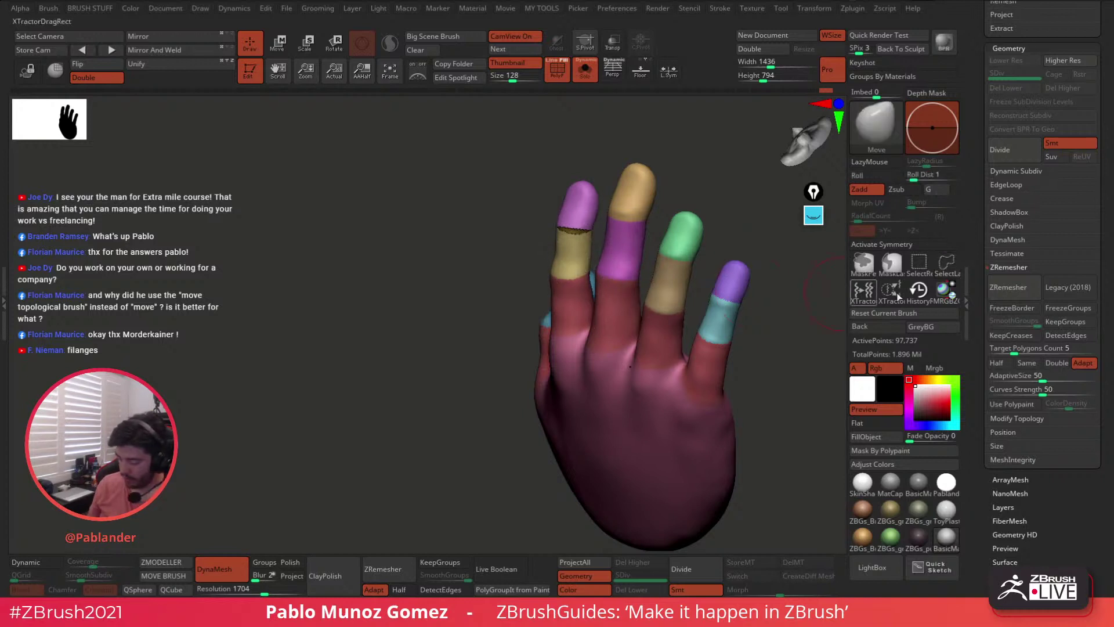
pyautogui.keyDown('ctrl'); pyautogui.keyDown('shift'); pyautogui.click(500, 262); pyautogui.keyUp('shift'); pyautogui.keyUp('ctrl')
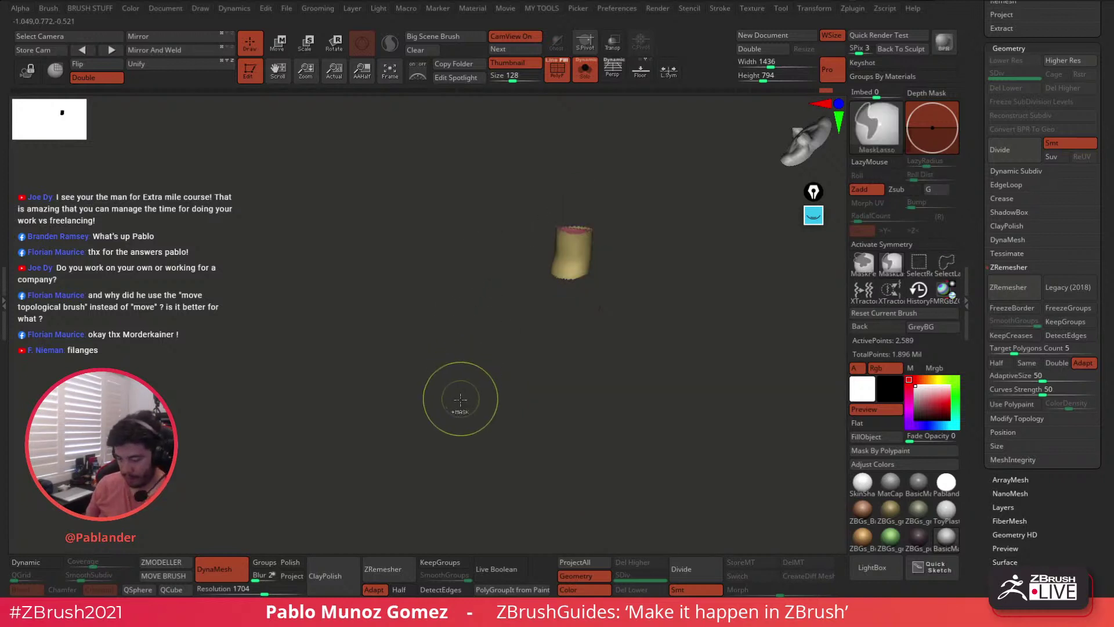
pyautogui.keyDown('ctrl'); pyautogui.moveTo(461, 398); pyautogui.dragTo(503, 403); pyautogui.keyUp('ctrl')
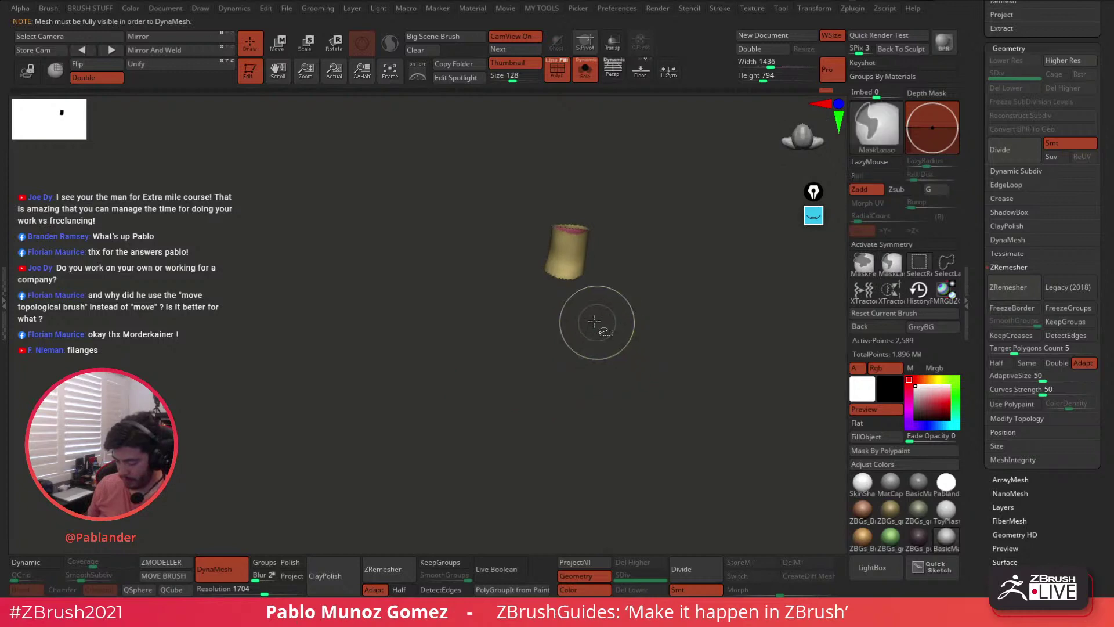
pyautogui.keyDown('ctrl'); pyautogui.keyDown('shift'); pyautogui.click(601, 354); pyautogui.keyUp('shift'); pyautogui.keyUp('ctrl')
pyautogui.keyDown('ctrl'); pyautogui.keyDown('shift'); pyautogui.click(598, 336); pyautogui.keyUp('shift'); pyautogui.keyUp('ctrl')
pyautogui.keyDown('ctrl'); pyautogui.keyDown('shift'); pyautogui.click(602, 325); pyautogui.keyUp('shift'); pyautogui.keyUp('ctrl')
# - Merge the index finger's middle segment and the leftover strip below its fingertip into one new polygroup, and unhide the whole hand
pyautogui.moveTo(602, 325); pyautogui.dragTo(574, 324, button='right')
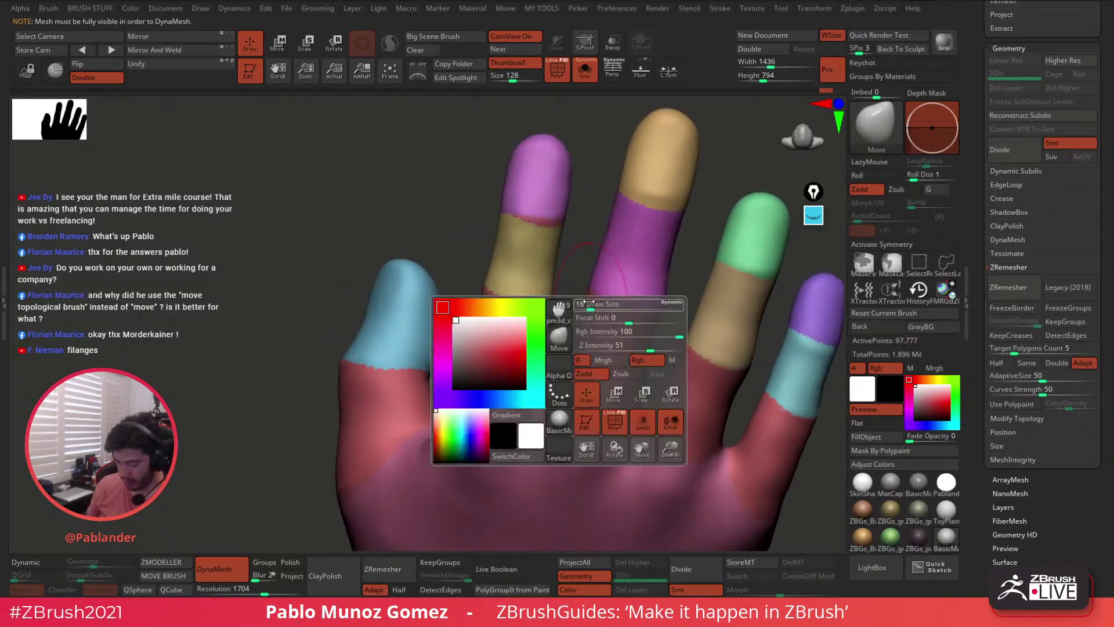
pyautogui.keyDown('ctrl'); pyautogui.keyDown('shift'); pyautogui.click(580, 214); pyautogui.keyUp('shift'); pyautogui.keyUp('ctrl')
pyautogui.keyDown('ctrl'); pyautogui.keyDown('shift'); pyautogui.click(541, 250); pyautogui.keyUp('shift'); pyautogui.keyUp('ctrl')
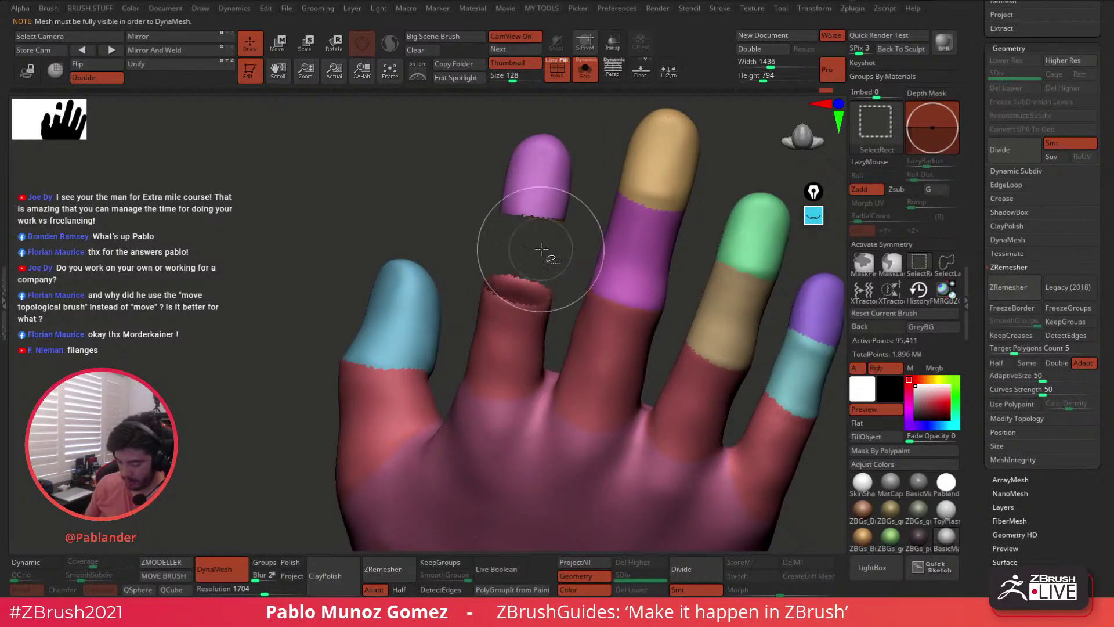
pyautogui.keyDown('ctrl'); pyautogui.keyDown('shift'); pyautogui.click(569, 243); pyautogui.keyUp('shift'); pyautogui.keyUp('ctrl')
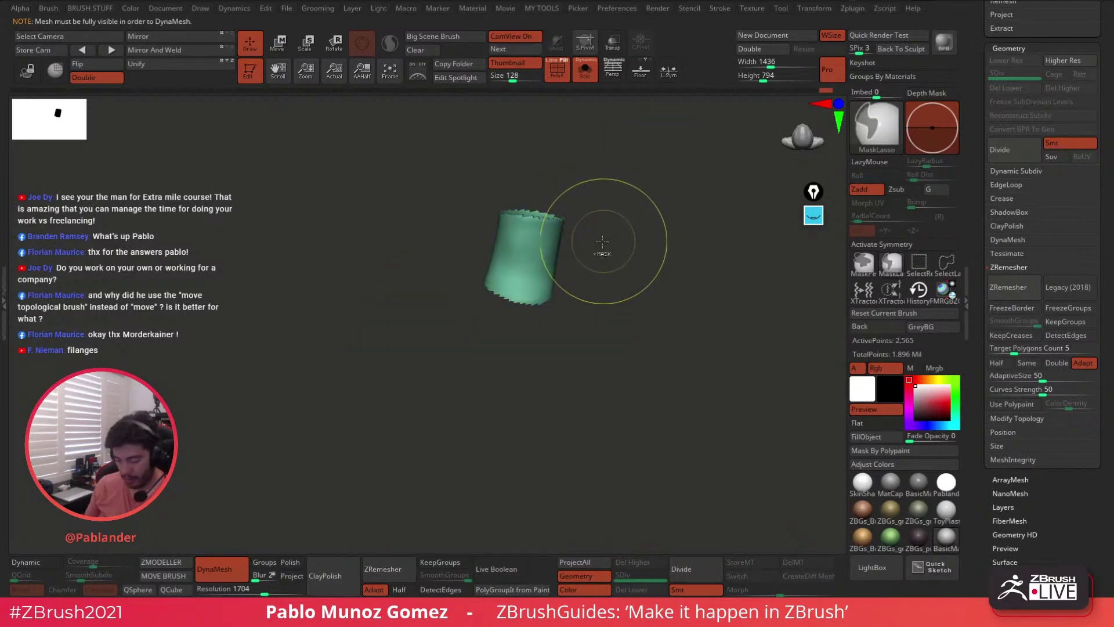
pyautogui.keyDown('ctrl'); pyautogui.keyDown('shift'); pyautogui.click(602, 241); pyautogui.keyUp('shift'); pyautogui.keyUp('ctrl')
pyautogui.moveTo(617, 219); pyautogui.dragTo(725, 337)
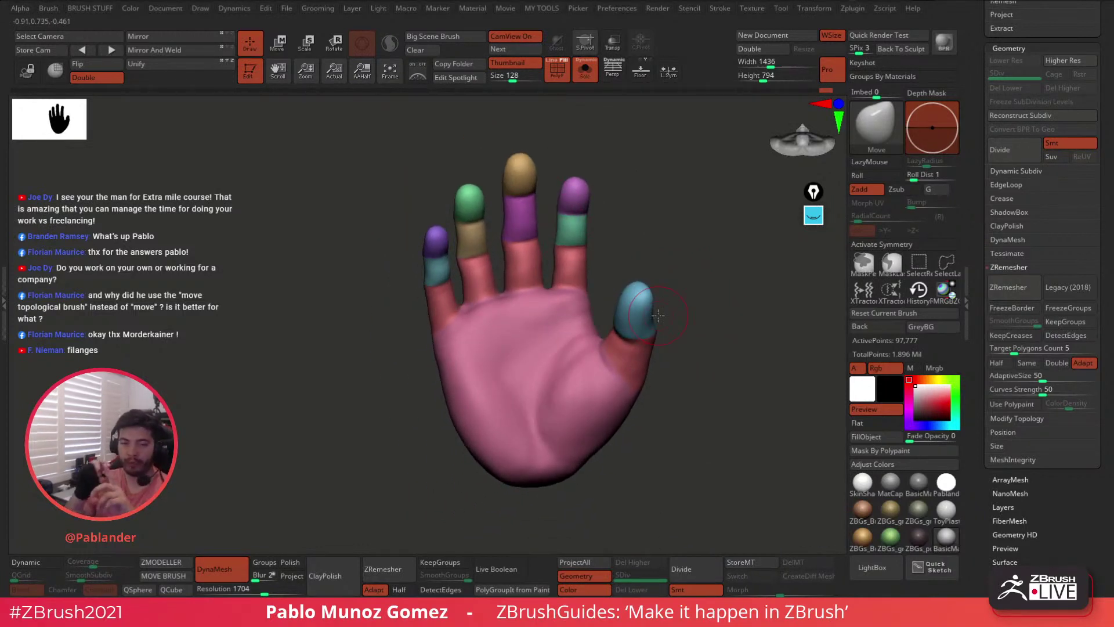
# - Turn the polyframe's wireframe lines back on over the hand's colored polygroups
pyautogui.moveTo(594, 403); pyautogui.dragTo(724, 489)
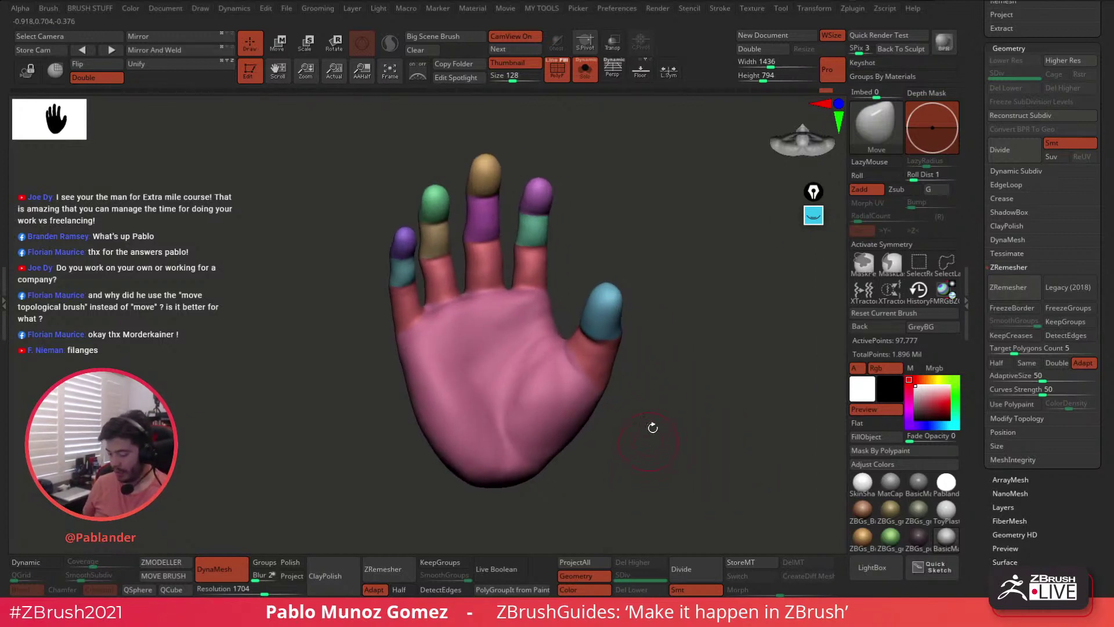
pyautogui.moveTo(652, 428)
pyautogui.mouseDown()
pyautogui.moveTo(721, 406)
pyautogui.moveTo(708, 392)
pyautogui.mouseUp()
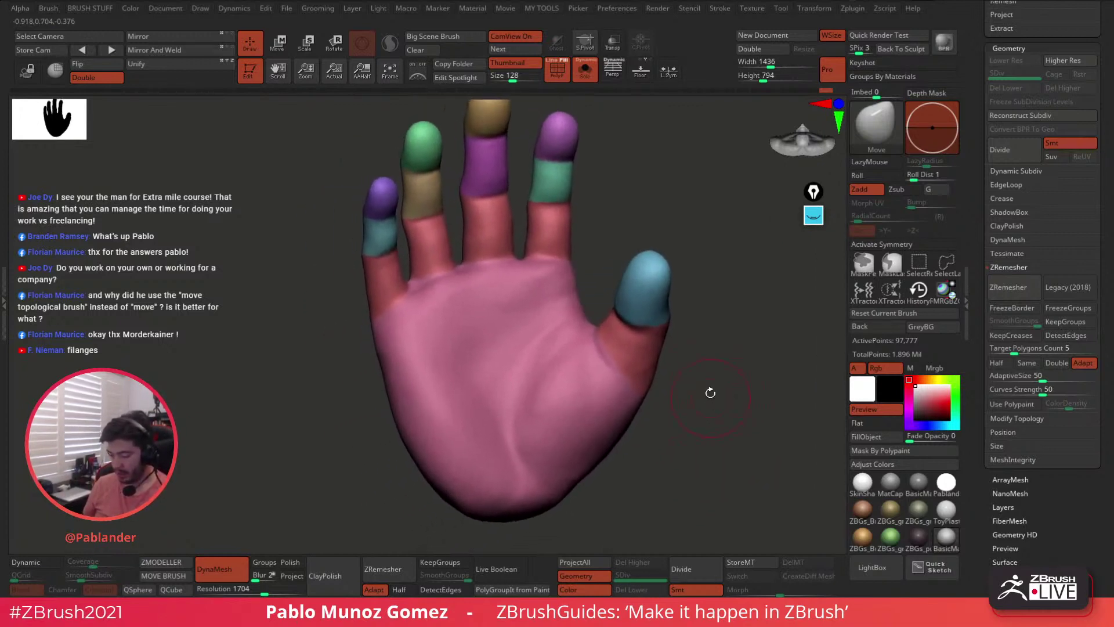
pyautogui.click(560, 70)
pyautogui.moveTo(699, 346); pyautogui.dragTo(632, 186)
pyautogui.click(554, 67)
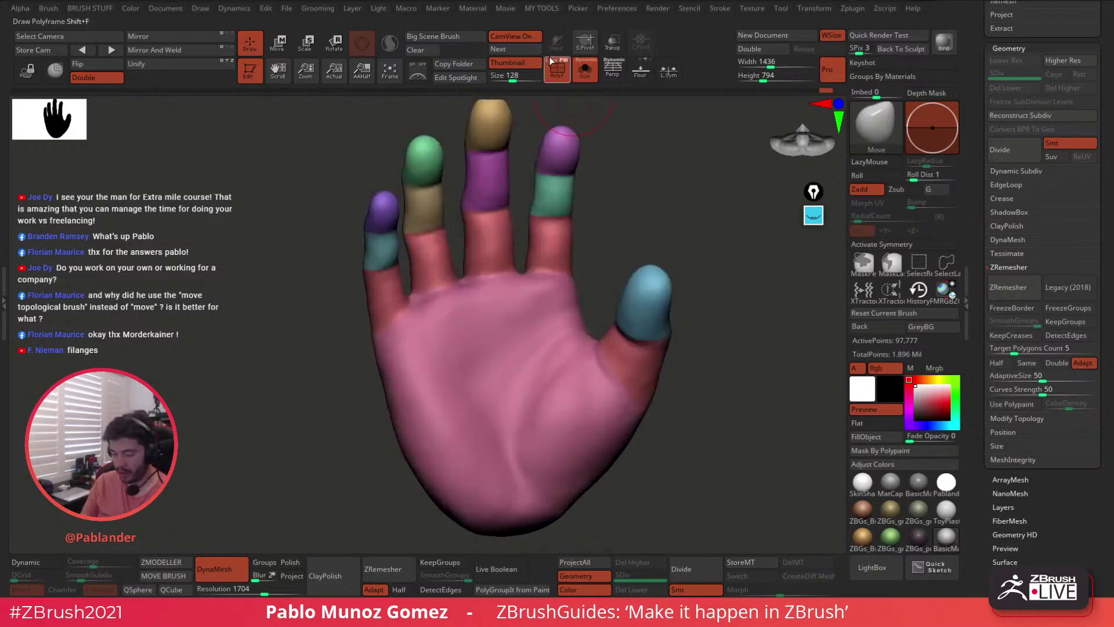
pyautogui.click(550, 61)
pyautogui.click(559, 75)
pyautogui.keyDown('alt'); pyautogui.moveTo(586, 214); pyautogui.dragTo(583, 227); pyautogui.keyUp('alt')
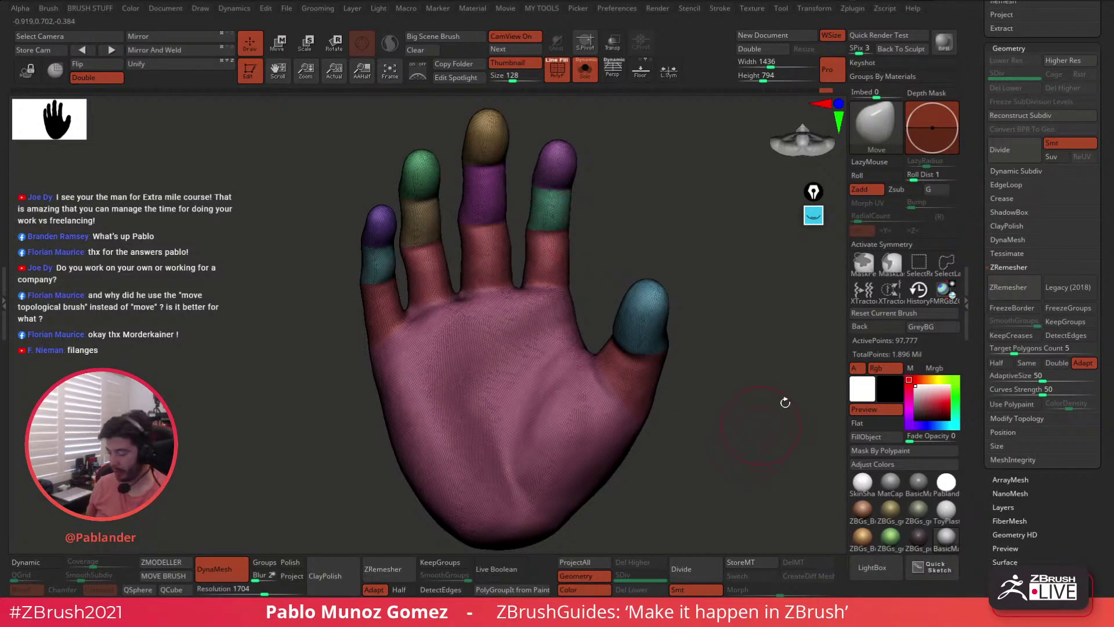
# - Turn on KeepGroups for ZRemesher, try smoothing the jagged polygroup borders on the fingers, and undo the smoothing
pyautogui.click(1068, 321)
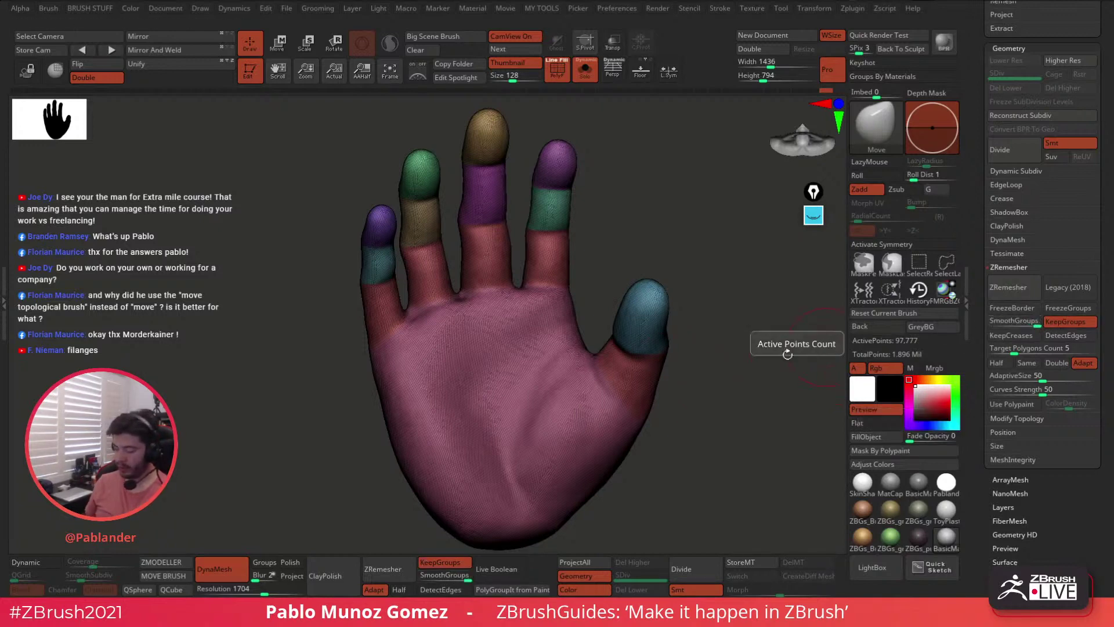
pyautogui.keyDown('ctrl'); pyautogui.moveTo(535, 215); pyautogui.dragTo(691, 256, button='right'); pyautogui.keyUp('ctrl')
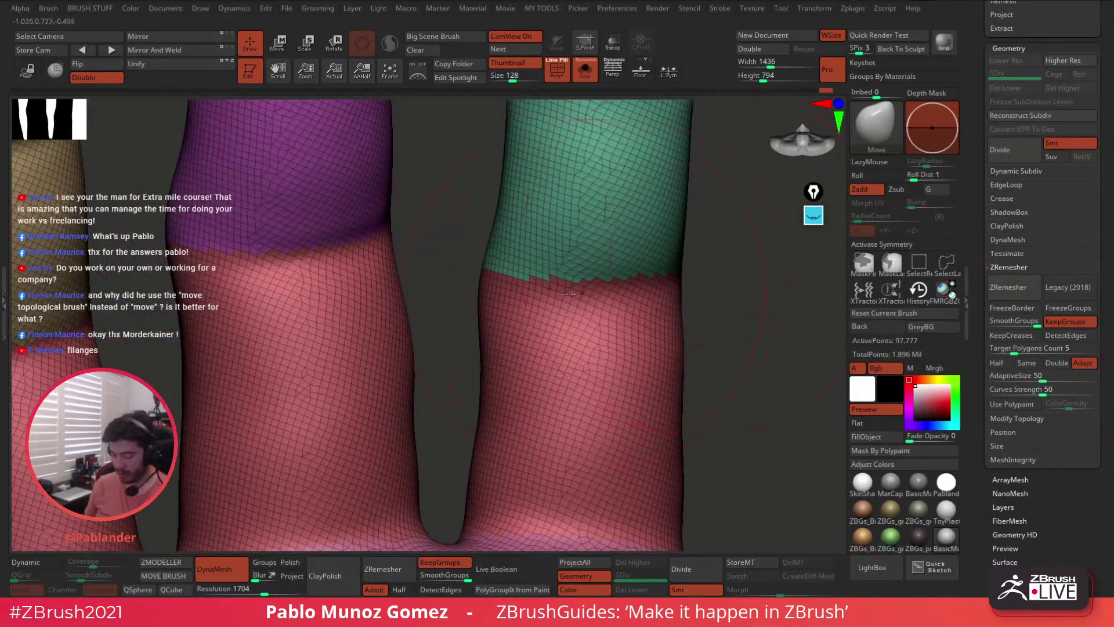
pyautogui.moveTo(517, 276); pyautogui.dragTo(558, 258, button='right')
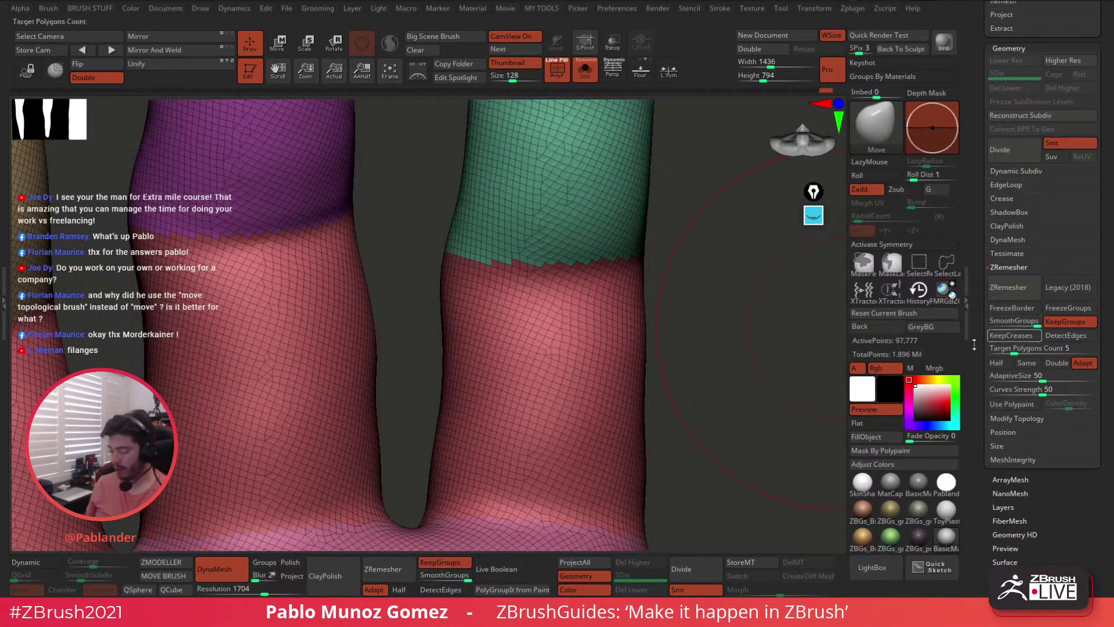
pyautogui.press('q')
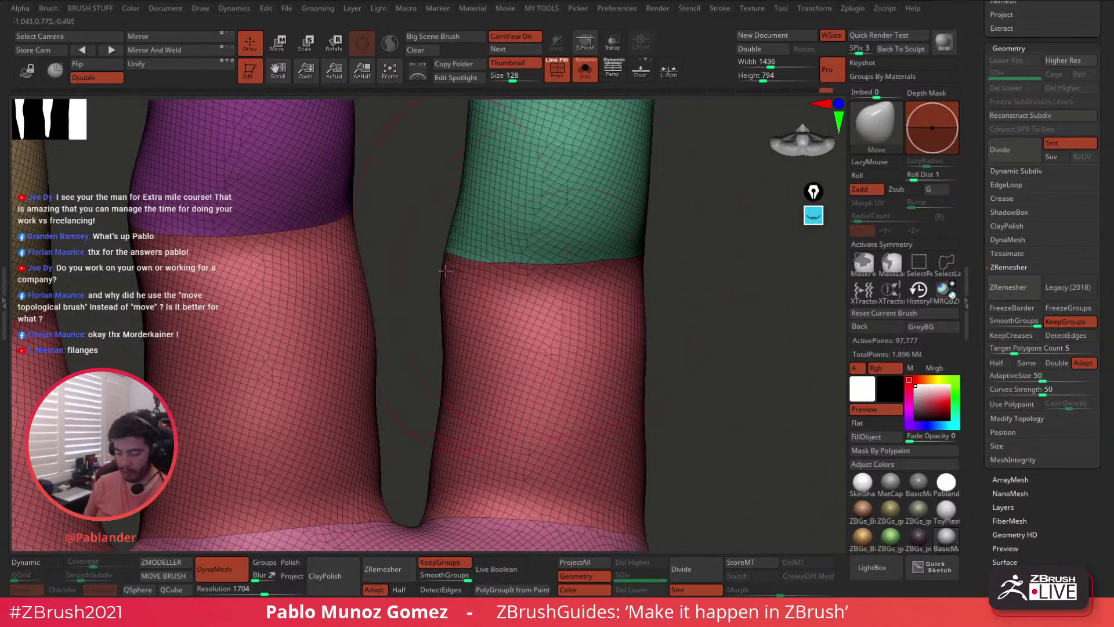
pyautogui.hotkey('ctrl', 'z')
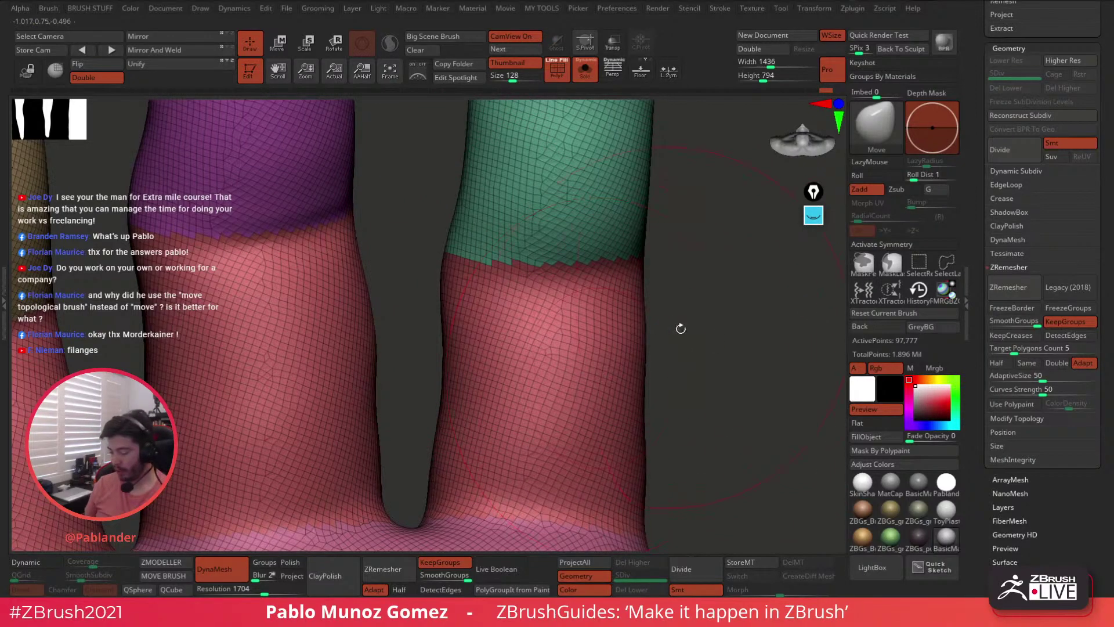
# - Try remeshing the hand with ZRemesher and smoothing the index finger's base, and undo both changes
pyautogui.keyDown('alt'); pyautogui.moveTo(705, 357); pyautogui.dragTo(668, 232); pyautogui.keyUp('alt')
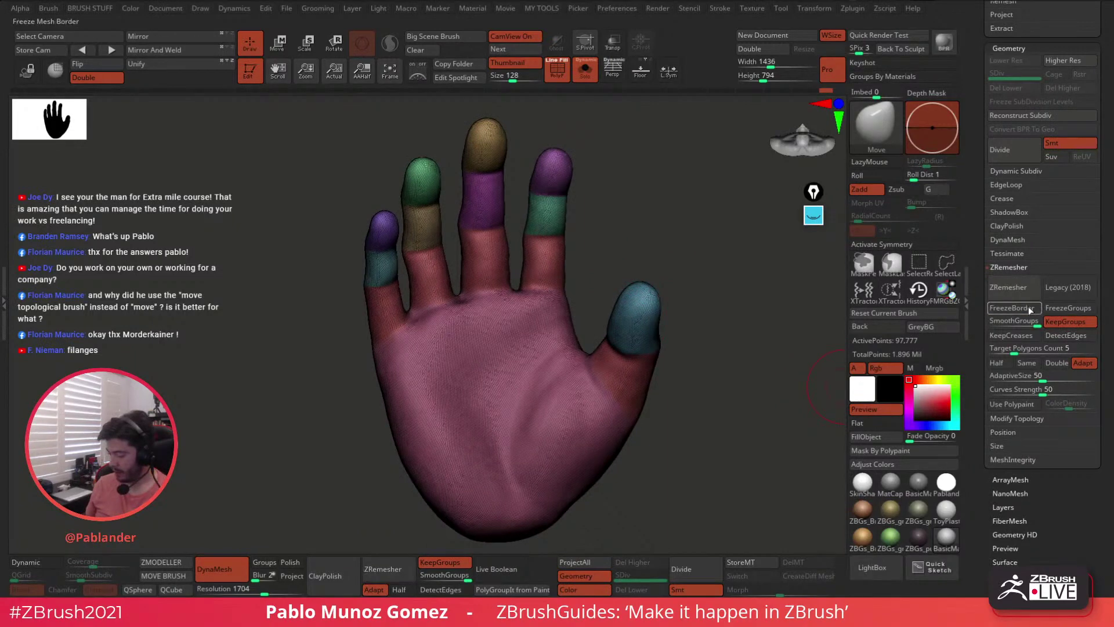
pyautogui.click(1028, 286)
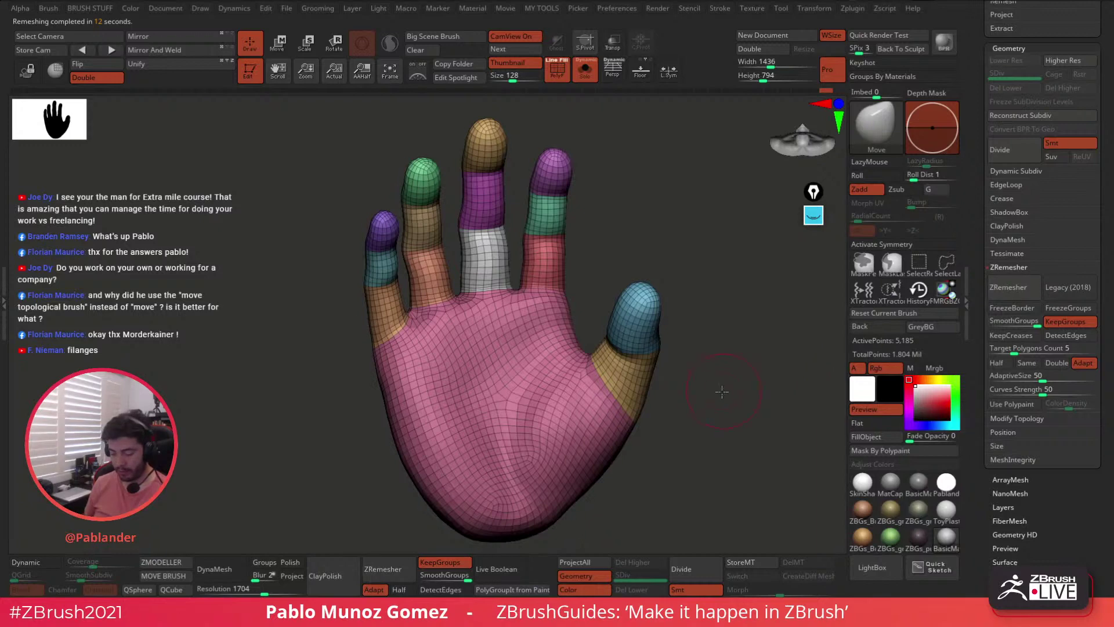
pyautogui.moveTo(708, 392)
pyautogui.mouseDown()
pyautogui.moveTo(631, 427)
pyautogui.moveTo(697, 375)
pyautogui.mouseUp()
pyautogui.keyDown('ctrl'); pyautogui.moveTo(611, 302); pyautogui.dragTo(665, 407, button='right'); pyautogui.keyUp('ctrl')
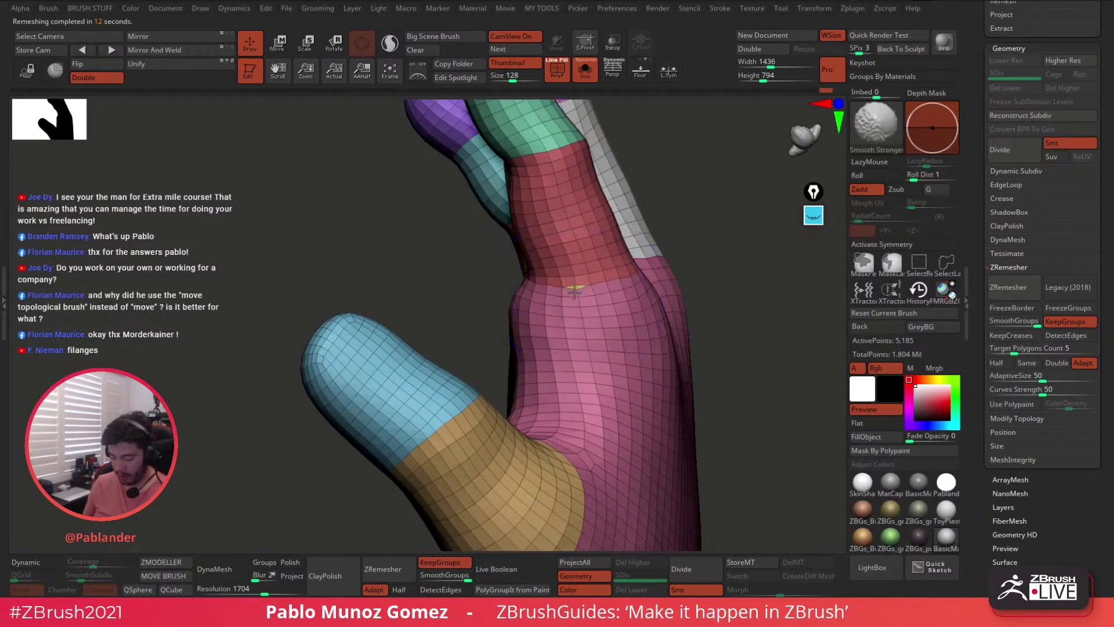
pyautogui.keyDown('shift'); pyautogui.moveTo(576, 288); pyautogui.dragTo(581, 316); pyautogui.keyUp('shift')
pyautogui.moveTo(637, 347)
pyautogui.keyDown('ctrl'); pyautogui.mouseDown(button='right')
pyautogui.moveTo(618, 284)
pyautogui.moveTo(651, 461)
pyautogui.mouseUp(button='right'); pyautogui.keyUp('ctrl')
pyautogui.hotkey('ctrl', 'z')
pyautogui.hotkey('ctrl', 'z')
# - Smooth the border between the index finger's base and the palm on the dense mesh, and remesh the hand with ZRemesher
pyautogui.moveTo(604, 317)
pyautogui.keyDown('shift'); pyautogui.mouseDown()
pyautogui.moveTo(600, 332)
pyautogui.moveTo(582, 326)
pyautogui.mouseUp(); pyautogui.keyUp('shift')
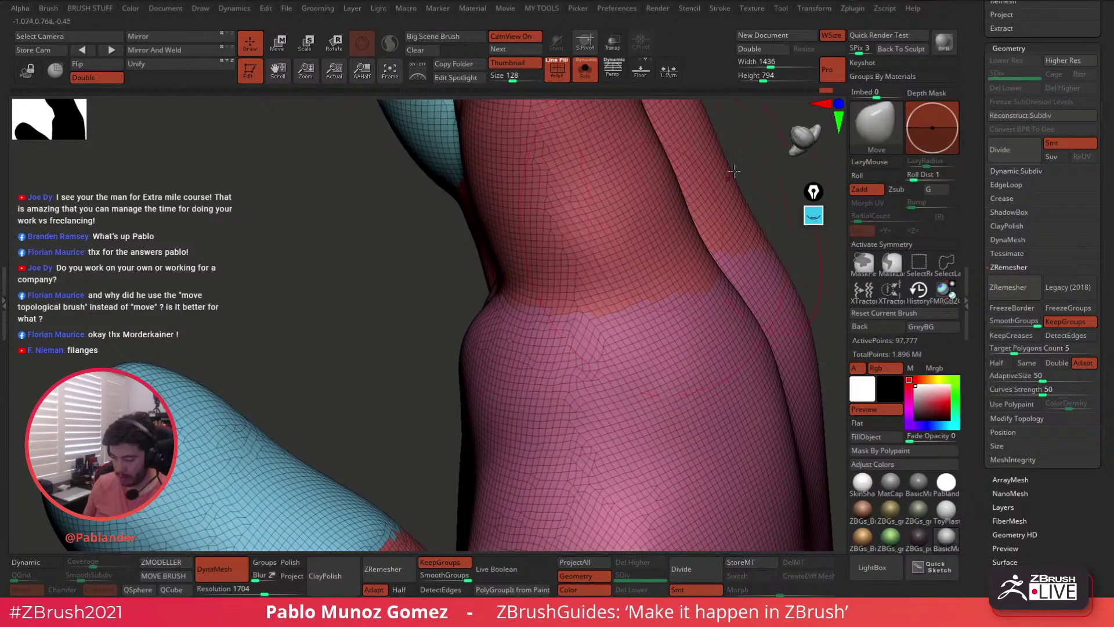
pyautogui.click(829, 90)
pyautogui.keyDown('ctrl'); pyautogui.moveTo(668, 371); pyautogui.dragTo(583, 225, button='right'); pyautogui.keyUp('ctrl')
pyautogui.click(1011, 285)
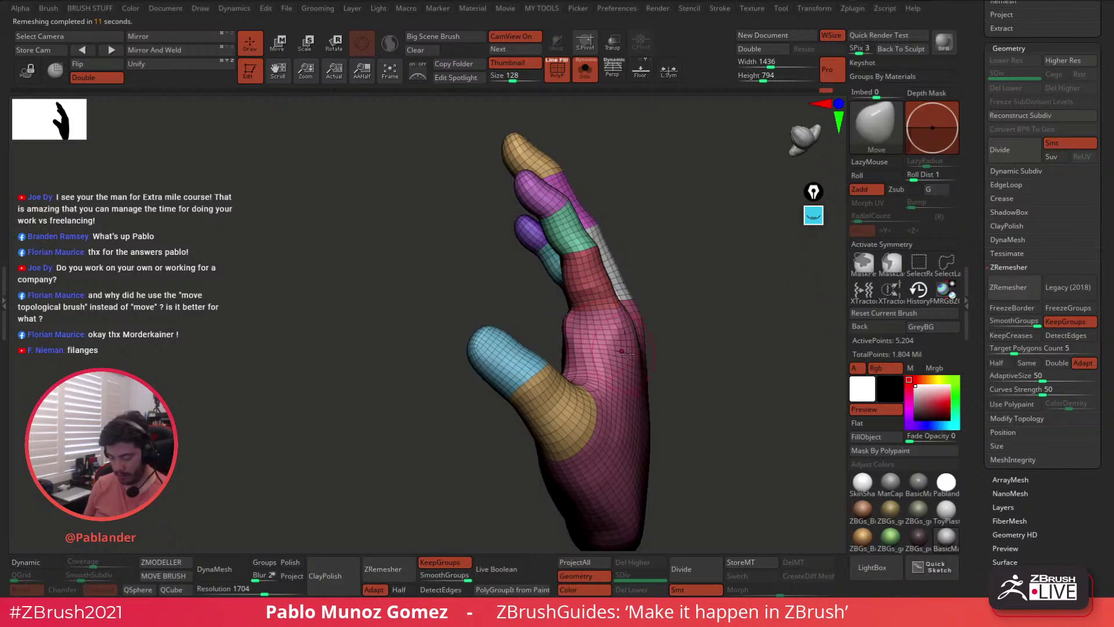
# - Try smoothing the index finger's joint below the fingertip on the remeshed hand, and undo back to the dense mesh
pyautogui.moveTo(689, 360); pyautogui.dragTo(689, 331)
pyautogui.keyDown('alt'); pyautogui.moveTo(565, 237); pyautogui.dragTo(593, 296, button='right'); pyautogui.keyUp('alt')
pyautogui.moveTo(593, 296); pyautogui.dragTo(639, 360, button='right')
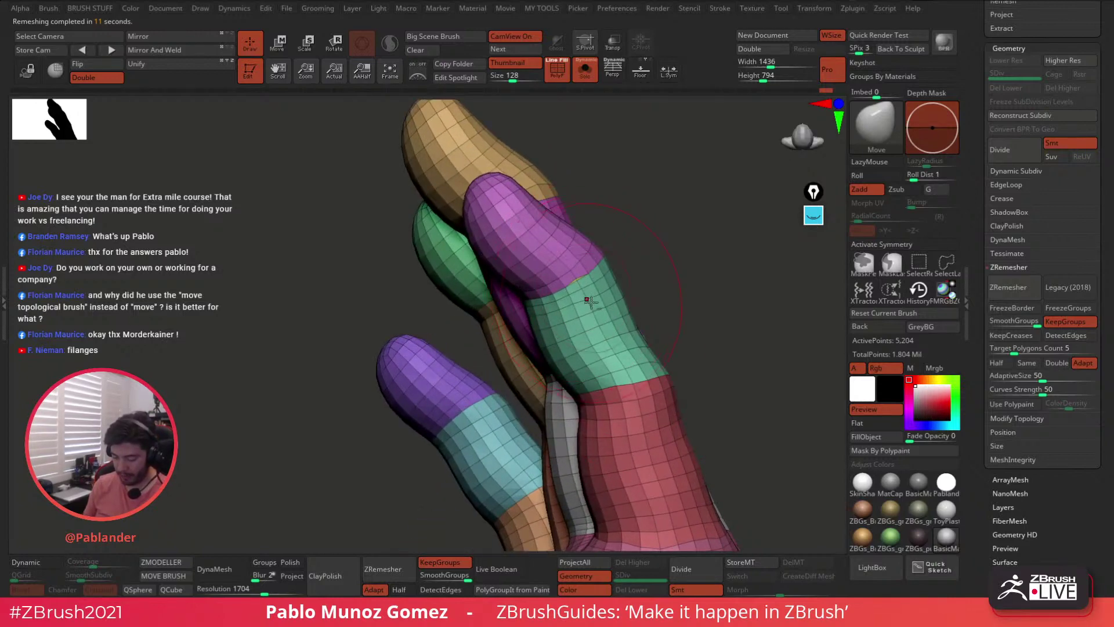
pyautogui.moveTo(587, 301)
pyautogui.keyDown('ctrl'); pyautogui.mouseDown(button='right')
pyautogui.moveTo(564, 264)
pyautogui.moveTo(580, 280)
pyautogui.mouseUp(button='right'); pyautogui.keyUp('ctrl')
pyautogui.keyDown('shift'); pyautogui.moveTo(582, 281); pyautogui.dragTo(582, 290); pyautogui.keyUp('shift')
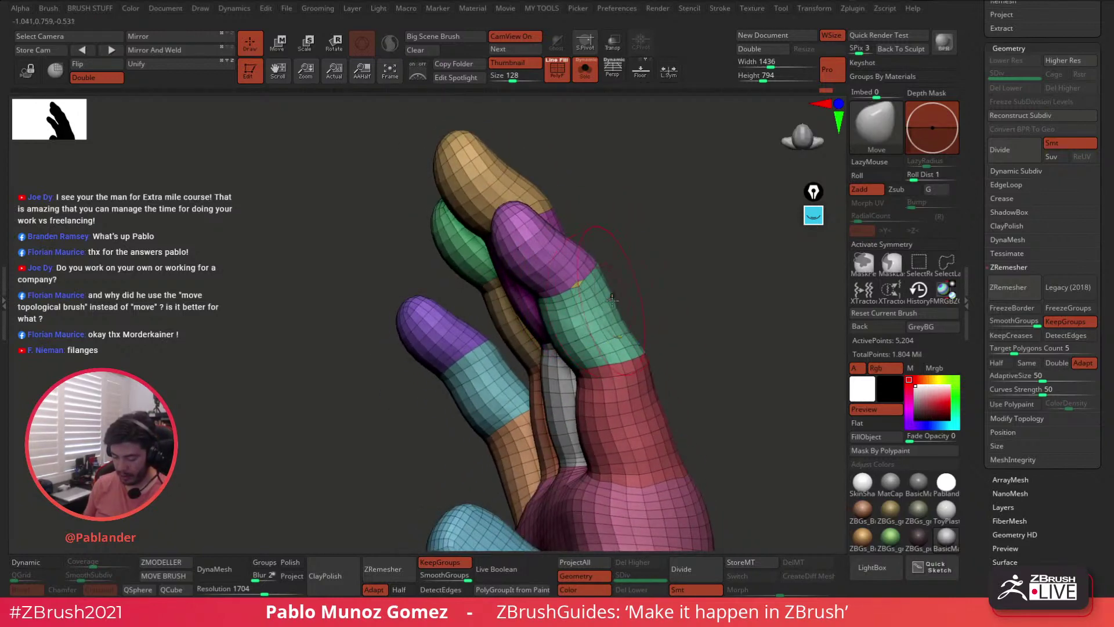
pyautogui.moveTo(644, 333); pyautogui.dragTo(673, 341, button='right')
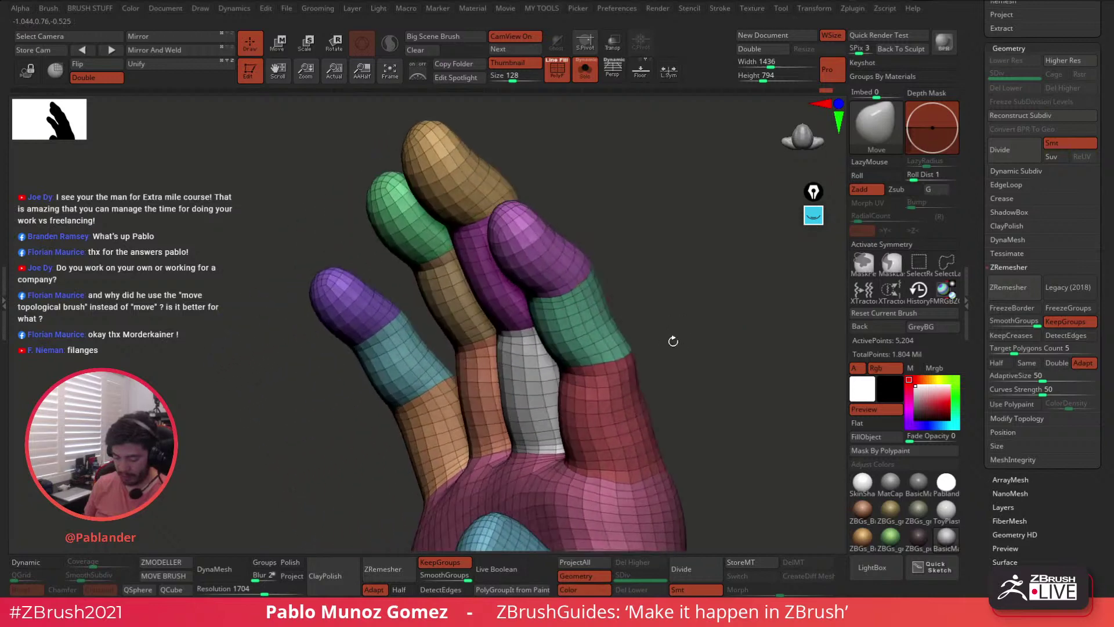
pyautogui.rightClick(683, 291)
pyautogui.hotkey('ctrl', 'z')
# - Smooth the index finger's joint below the fingertip on the dense mesh and remesh the hand with ZRemesher, keeping groups
pyautogui.moveTo(659, 282); pyautogui.dragTo(582, 286, button='right')
pyautogui.rightClick(582, 286)
pyautogui.keyDown('shift'); pyautogui.moveTo(581, 290); pyautogui.dragTo(582, 284); pyautogui.keyUp('shift')
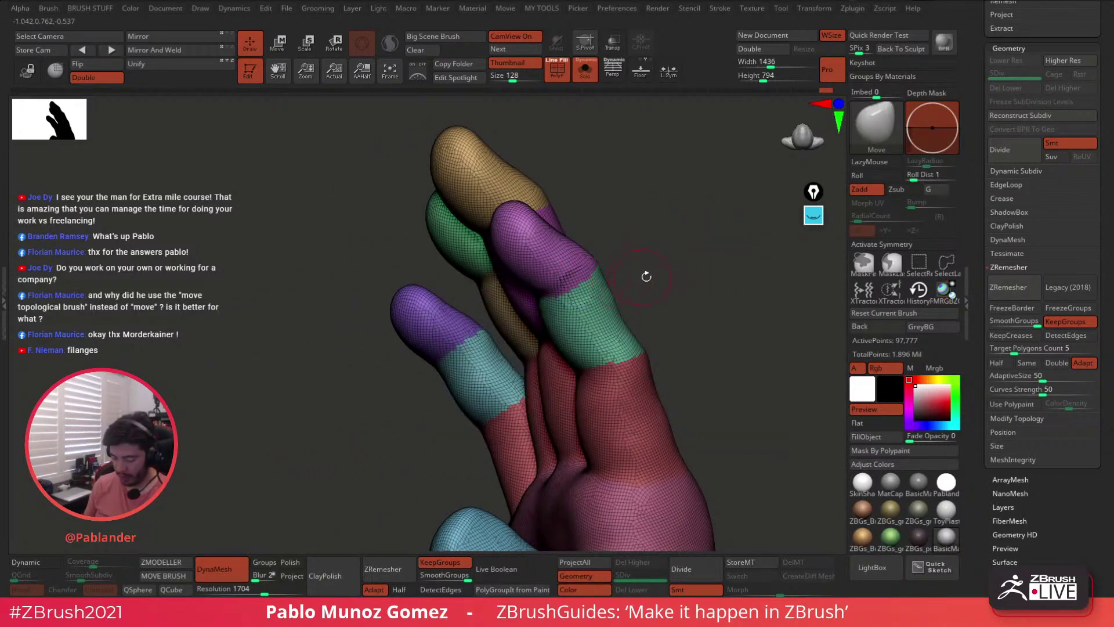
pyautogui.moveTo(642, 273); pyautogui.dragTo(672, 308, button='right')
pyautogui.keyDown('shift'); pyautogui.moveTo(572, 300); pyautogui.dragTo(587, 318); pyautogui.keyUp('shift')
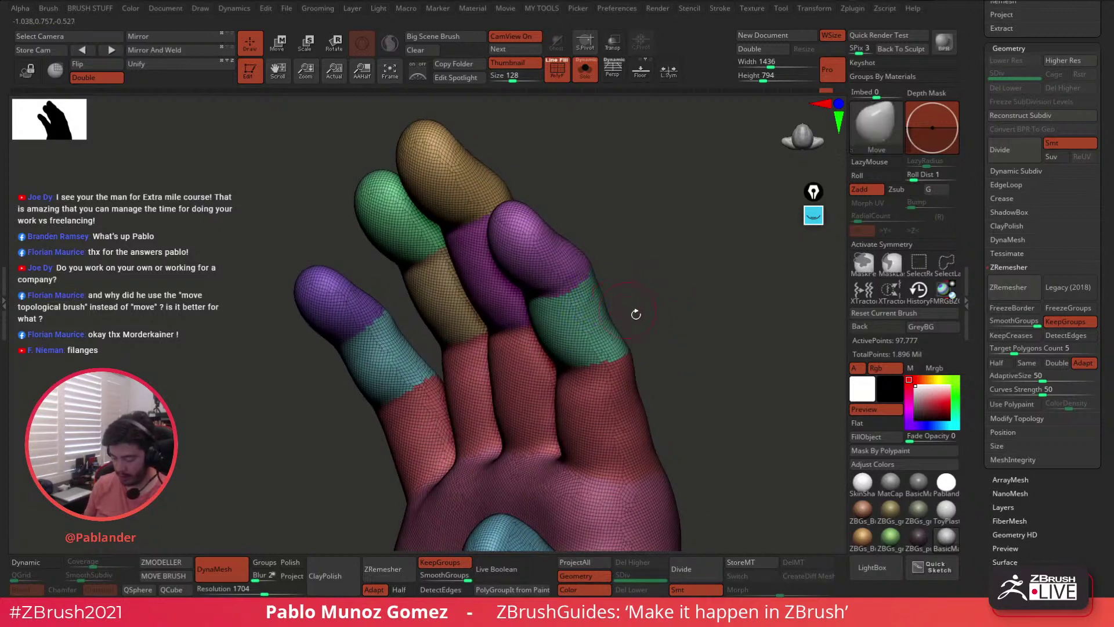
pyautogui.click(1025, 285)
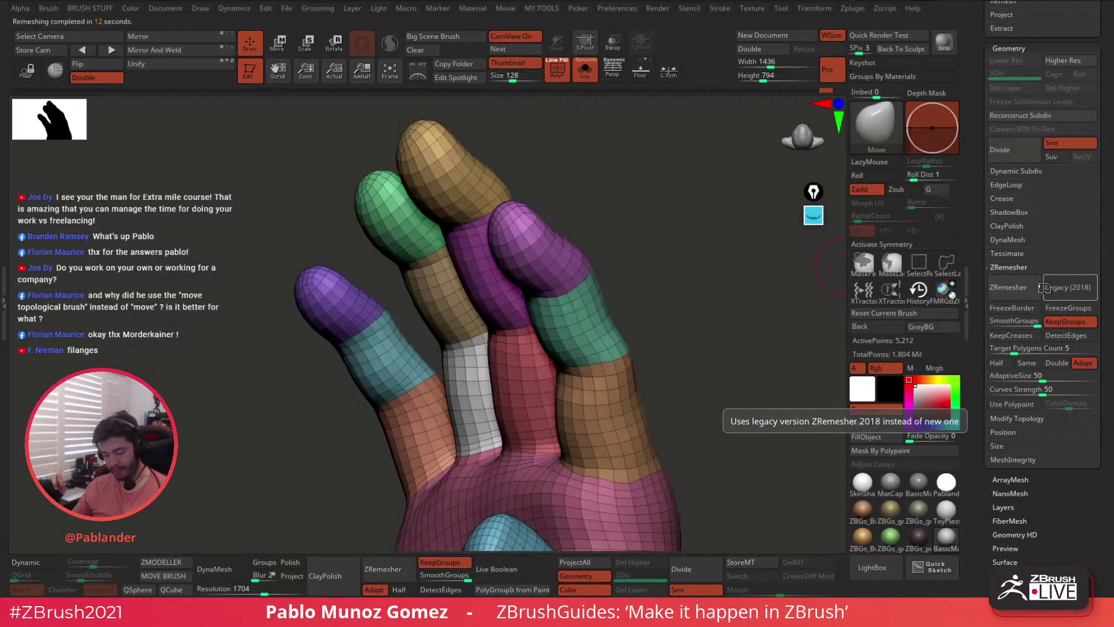
# - Hide the polyframe lines on the remeshed hand and look over its overall shape
pyautogui.moveTo(657, 286)
pyautogui.mouseDown()
pyautogui.moveTo(605, 232)
pyautogui.moveTo(719, 226)
pyautogui.moveTo(752, 261)
pyautogui.moveTo(742, 230)
pyautogui.moveTo(650, 232)
pyautogui.moveTo(642, 246)
pyautogui.moveTo(664, 301)
pyautogui.moveTo(678, 284)
pyautogui.moveTo(651, 292)
pyautogui.moveTo(683, 265)
pyautogui.mouseUp()
pyautogui.click(556, 72)
pyautogui.press('space')
pyautogui.moveTo(574, 319)
pyautogui.mouseDown()
pyautogui.moveTo(651, 262)
pyautogui.moveTo(637, 242)
pyautogui.moveTo(639, 279)
pyautogui.mouseUp()
pyautogui.press('space')
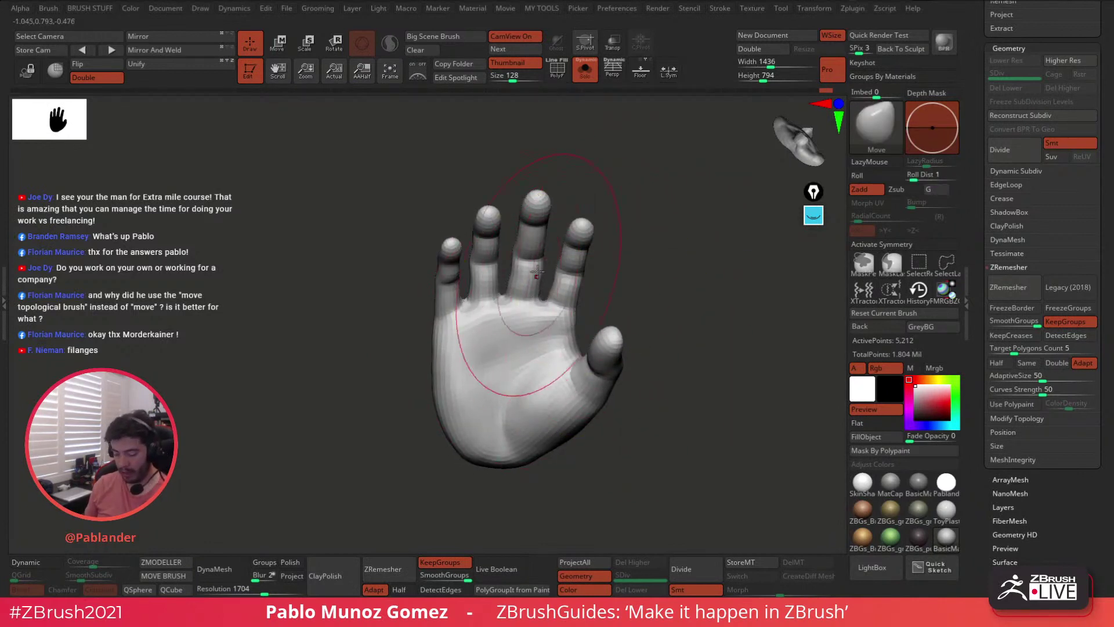
# - Mask the palm and thumb using polygroup visibility and an inverted mask, leaving only the four fingers unmasked
pyautogui.moveTo(614, 266)
pyautogui.mouseDown()
pyautogui.moveTo(664, 264)
pyautogui.moveTo(605, 272)
pyautogui.mouseUp()
pyautogui.keyDown('ctrl'); pyautogui.keyDown('shift'); pyautogui.click(529, 331); pyautogui.keyUp('shift'); pyautogui.keyUp('ctrl')
pyautogui.keyDown('ctrl'); pyautogui.keyDown('shift'); pyautogui.click(530, 333); pyautogui.keyUp('shift'); pyautogui.keyUp('ctrl')
pyautogui.keyDown('ctrl'); pyautogui.keyDown('shift'); pyautogui.click(595, 348); pyautogui.keyUp('shift'); pyautogui.keyUp('ctrl')
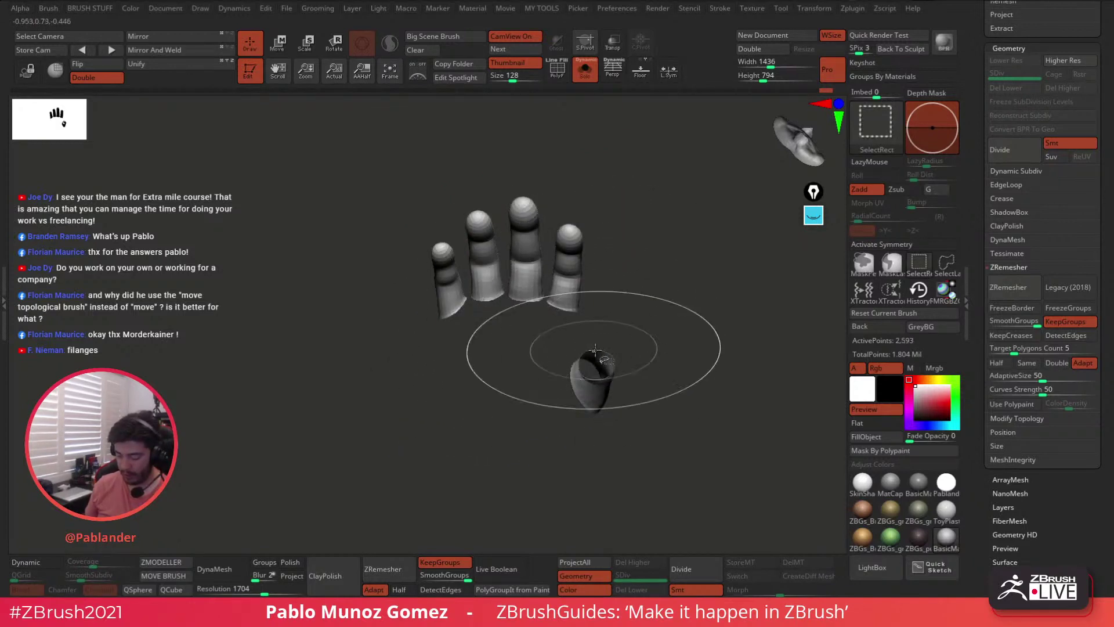
pyautogui.keyDown('ctrl'); pyautogui.keyDown('shift'); pyautogui.click(649, 341); pyautogui.keyUp('shift'); pyautogui.keyUp('ctrl')
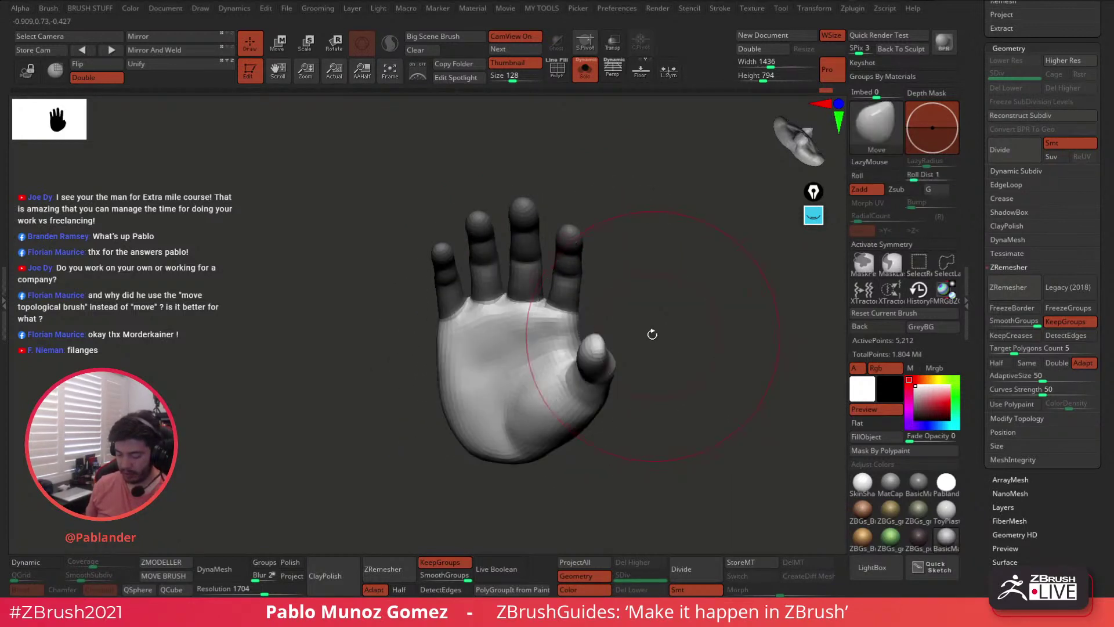
pyautogui.hotkey('shift', 'f')
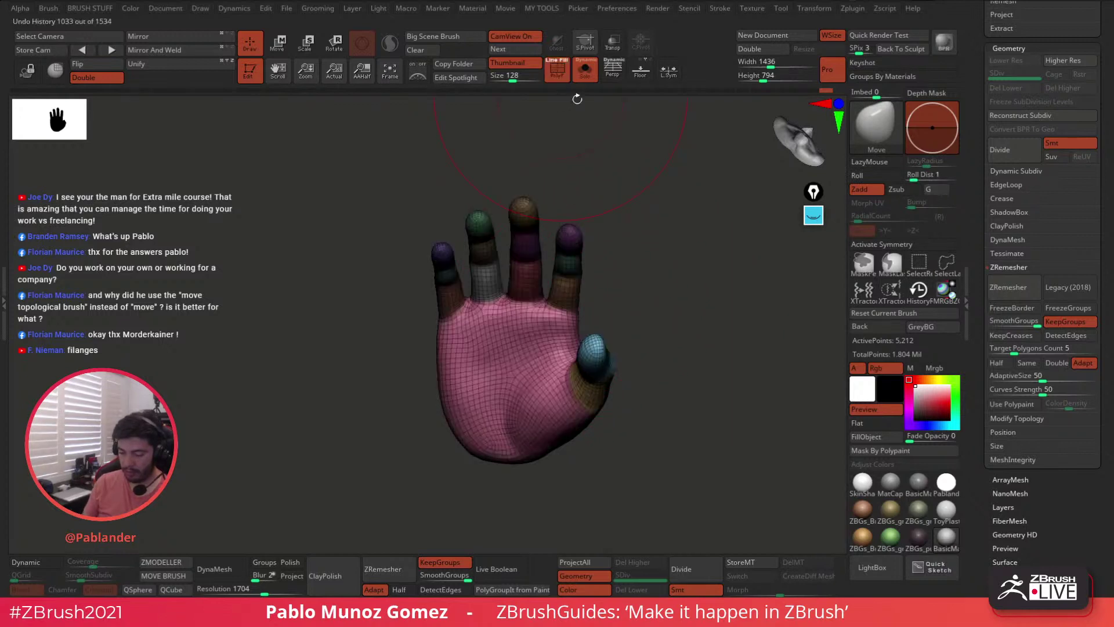
pyautogui.hotkey('shift', 'f')
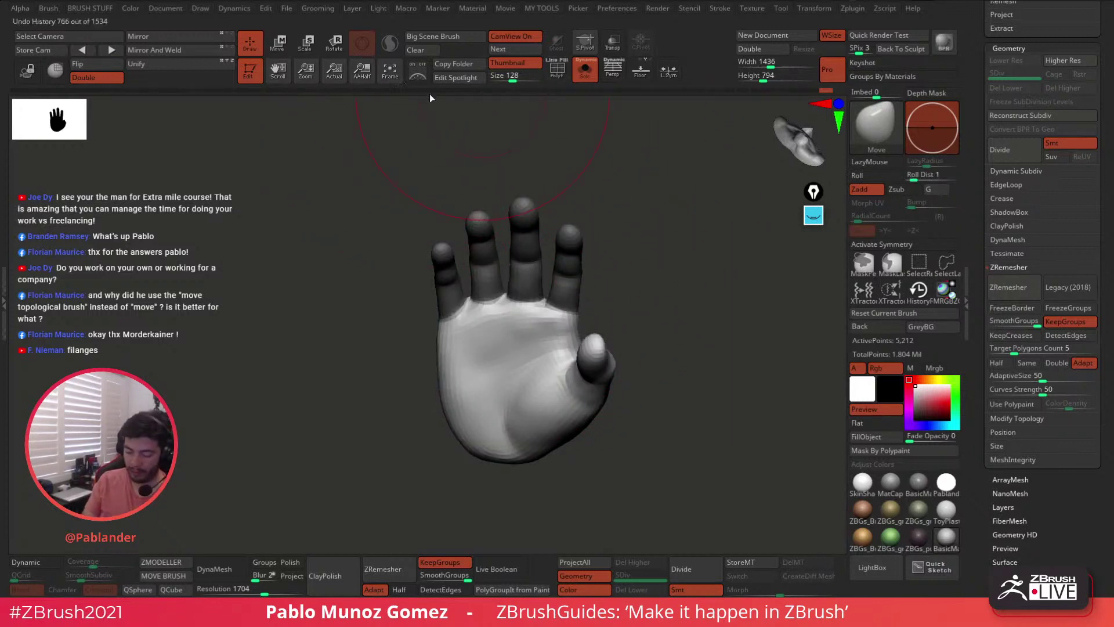
pyautogui.keyDown('ctrl'); pyautogui.click(261, 300); pyautogui.keyUp('ctrl')
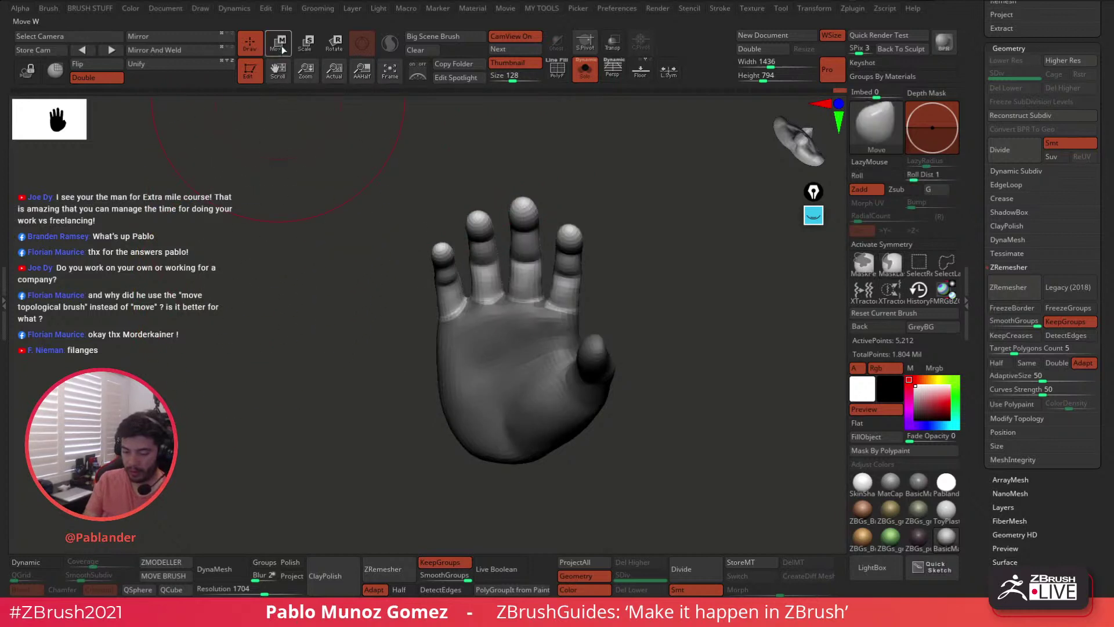
# - Adjust the four unmasked fingers against the palm with the transform gizmo and return to Draw mode
pyautogui.click(278, 44)
pyautogui.moveTo(307, 372); pyautogui.dragTo(493, 354)
pyautogui.moveTo(620, 286); pyautogui.dragTo(663, 258)
pyautogui.moveTo(546, 242); pyautogui.dragTo(537, 213)
pyautogui.hotkey('ctrl', 'z')
pyautogui.moveTo(652, 194); pyautogui.dragTo(576, 241)
pyautogui.moveTo(622, 214); pyautogui.dragTo(663, 306)
pyautogui.moveTo(647, 248); pyautogui.dragTo(513, 237)
pyautogui.moveTo(585, 185); pyautogui.dragTo(694, 194)
pyautogui.press('q')
# - Clear the mask and refine the shape of the fingers, thumb and palm with the Move brush from several angles
pyautogui.moveTo(385, 293)
pyautogui.mouseDown()
pyautogui.moveTo(613, 350)
pyautogui.moveTo(614, 325)
pyautogui.moveTo(607, 361)
pyautogui.moveTo(584, 367)
pyautogui.moveTo(601, 390)
pyautogui.moveTo(642, 363)
pyautogui.mouseUp()
pyautogui.press('space')
pyautogui.press('shift')
pyautogui.moveTo(432, 467); pyautogui.dragTo(578, 371)
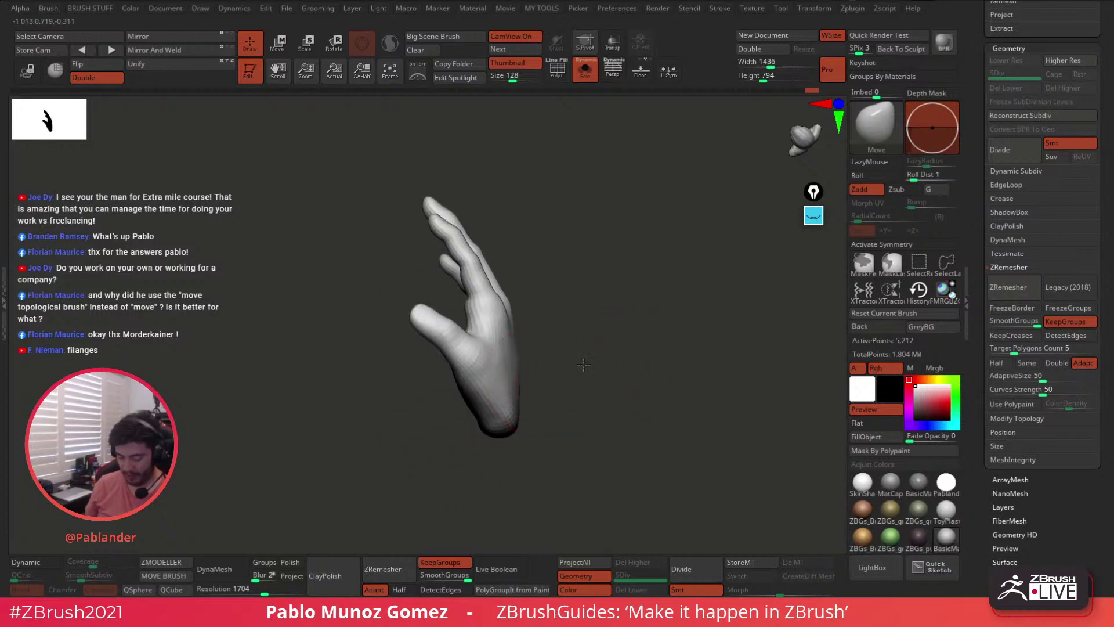
pyautogui.moveTo(488, 371); pyautogui.dragTo(532, 287)
pyautogui.moveTo(582, 248); pyautogui.dragTo(520, 228)
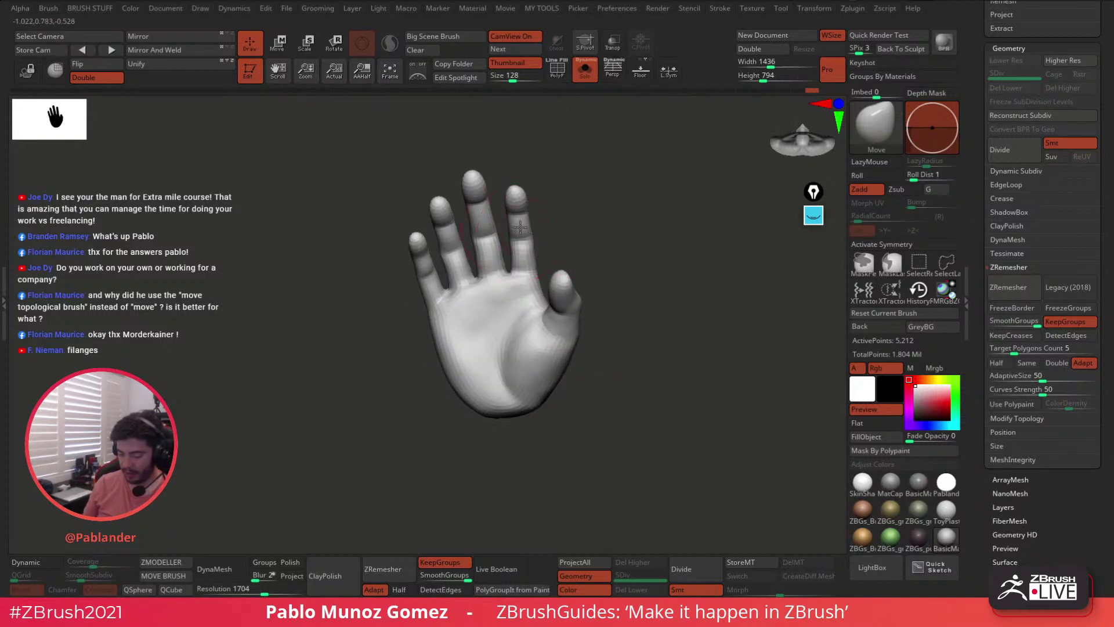
pyautogui.moveTo(462, 270); pyautogui.dragTo(605, 201)
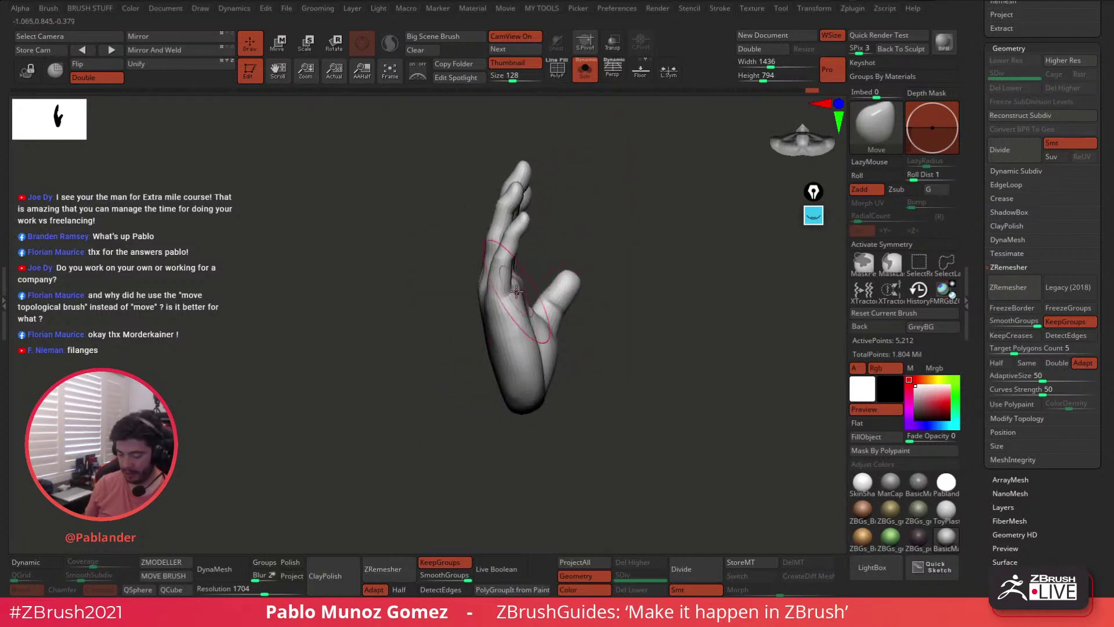
pyautogui.moveTo(496, 308)
pyautogui.mouseDown()
pyautogui.moveTo(514, 334)
pyautogui.moveTo(546, 208)
pyautogui.moveTo(458, 349)
pyautogui.mouseUp()
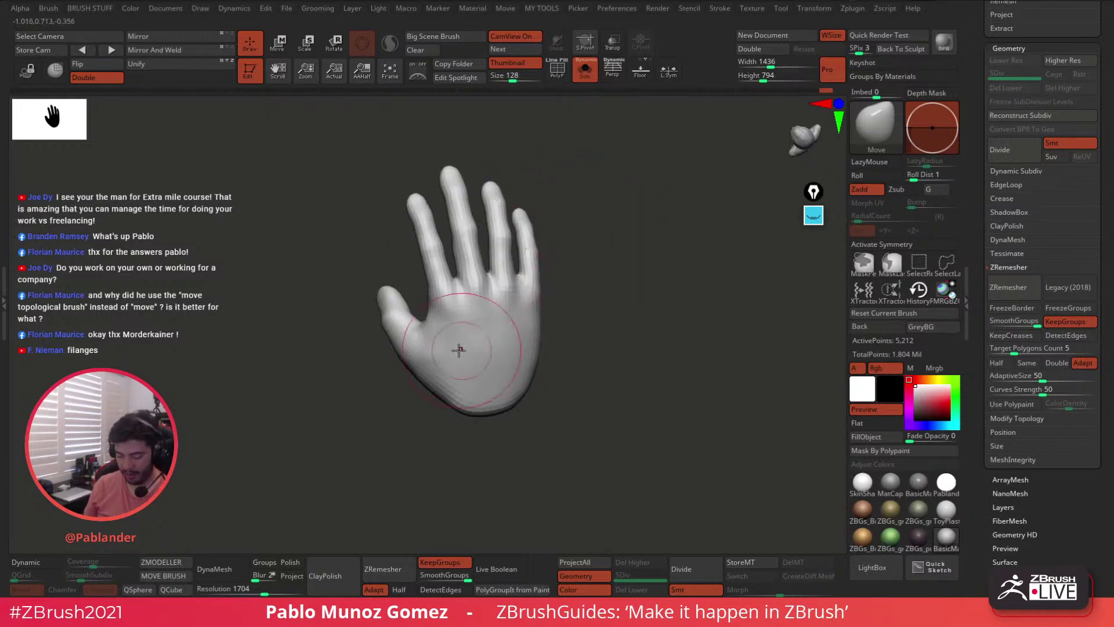
pyautogui.moveTo(557, 290); pyautogui.dragTo(631, 223)
pyautogui.press('space')
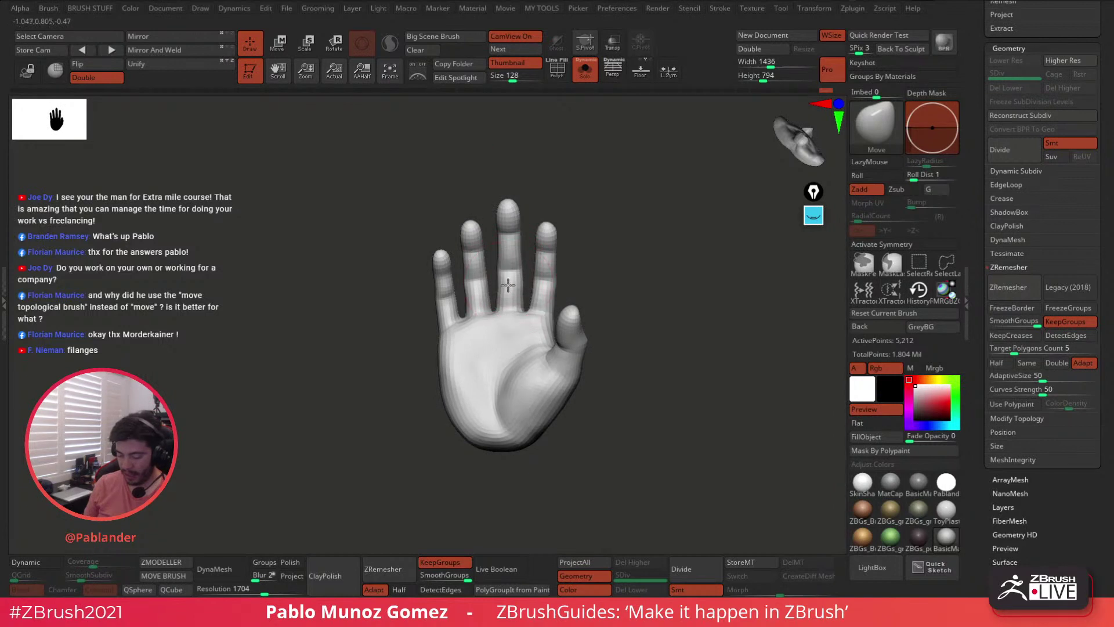
# - Show the polyframe to check the hand's polygroups and topology, and hide it again
pyautogui.moveTo(601, 239); pyautogui.dragTo(614, 192)
pyautogui.hotkey('shift', 'f')
pyautogui.moveTo(597, 154)
pyautogui.mouseDown()
pyautogui.moveTo(648, 299)
pyautogui.moveTo(529, 309)
pyautogui.mouseUp()
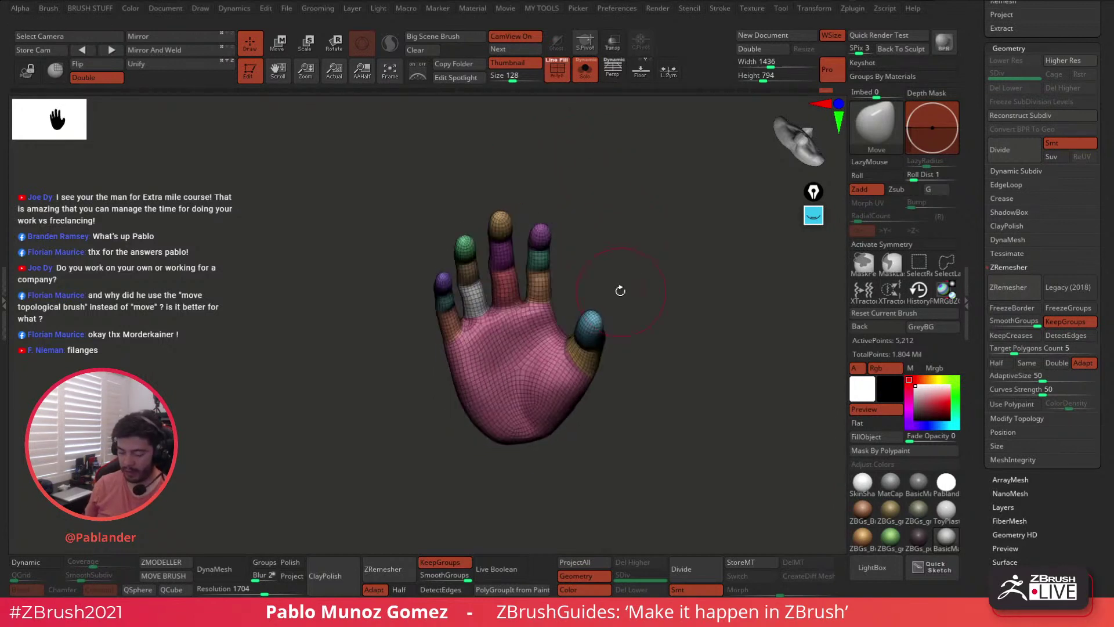
pyautogui.click(558, 72)
pyautogui.keyDown('shift'); pyautogui.moveTo(603, 152); pyautogui.dragTo(619, 202); pyautogui.keyUp('shift')
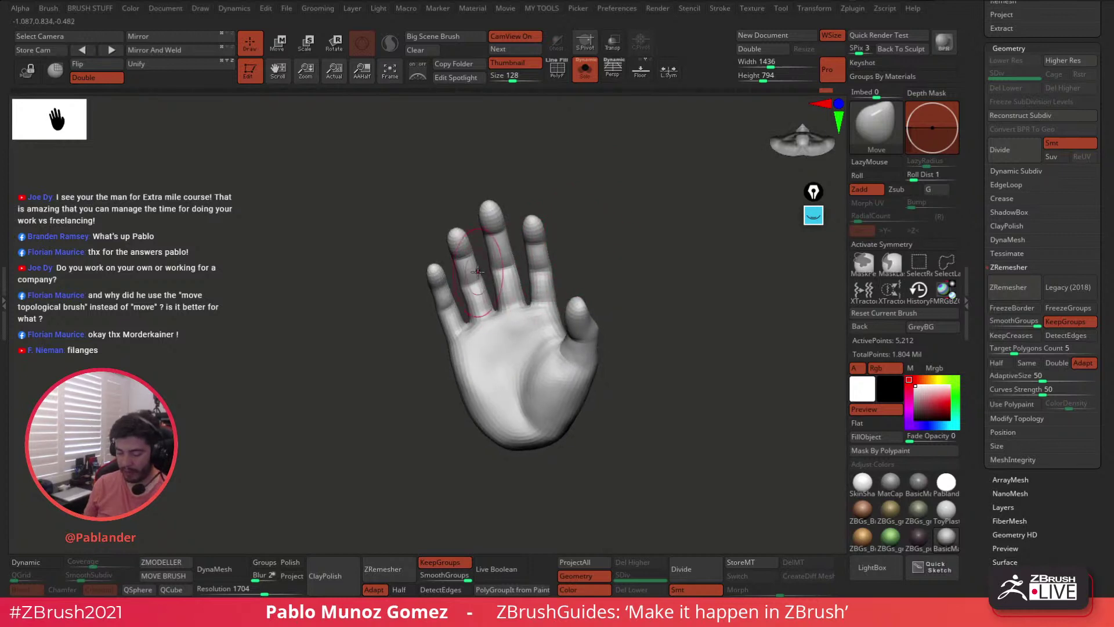
# - Isolate the palm's polygroup, mask it, and unhide the whole hand
pyautogui.hotkey('ctrl', 'shift')
pyautogui.keyDown('ctrl'); pyautogui.keyDown('shift'); pyautogui.click(546, 319); pyautogui.keyUp('shift'); pyautogui.keyUp('ctrl')
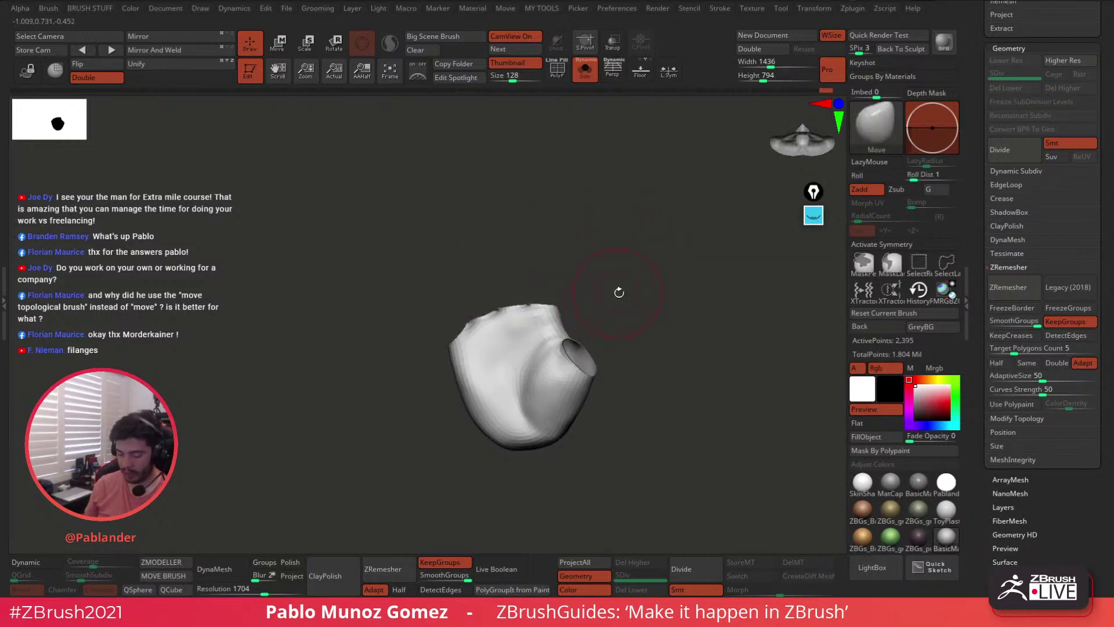
pyautogui.keyDown('ctrl'); pyautogui.click(643, 319); pyautogui.keyUp('ctrl')
pyautogui.keyDown('ctrl'); pyautogui.keyDown('shift'); pyautogui.click(654, 322); pyautogui.keyUp('shift'); pyautogui.keyUp('ctrl')
pyautogui.keyDown('ctrl'); pyautogui.click(586, 348); pyautogui.keyUp('ctrl')
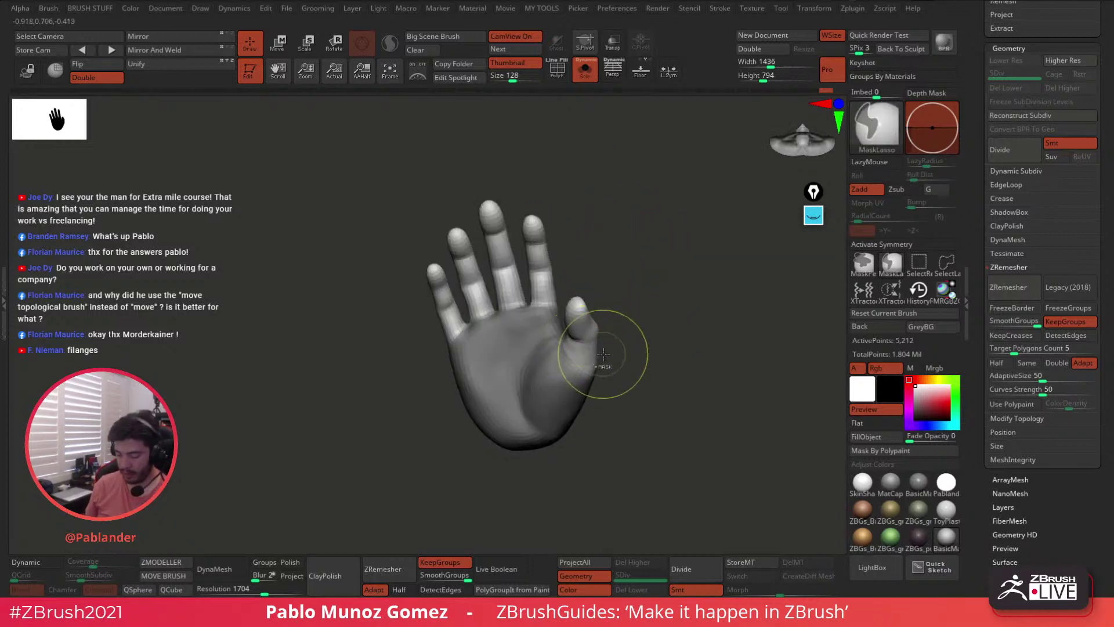
pyautogui.keyDown('ctrl'); pyautogui.moveTo(616, 329); pyautogui.dragTo(610, 354); pyautogui.keyUp('ctrl')
# - Extend the palm mask over the thumb using polygroup visibility, so that only the four fingers stay unmasked
pyautogui.keyDown('ctrl'); pyautogui.keyDown('shift'); pyautogui.click(589, 353); pyautogui.keyUp('shift'); pyautogui.keyUp('ctrl')
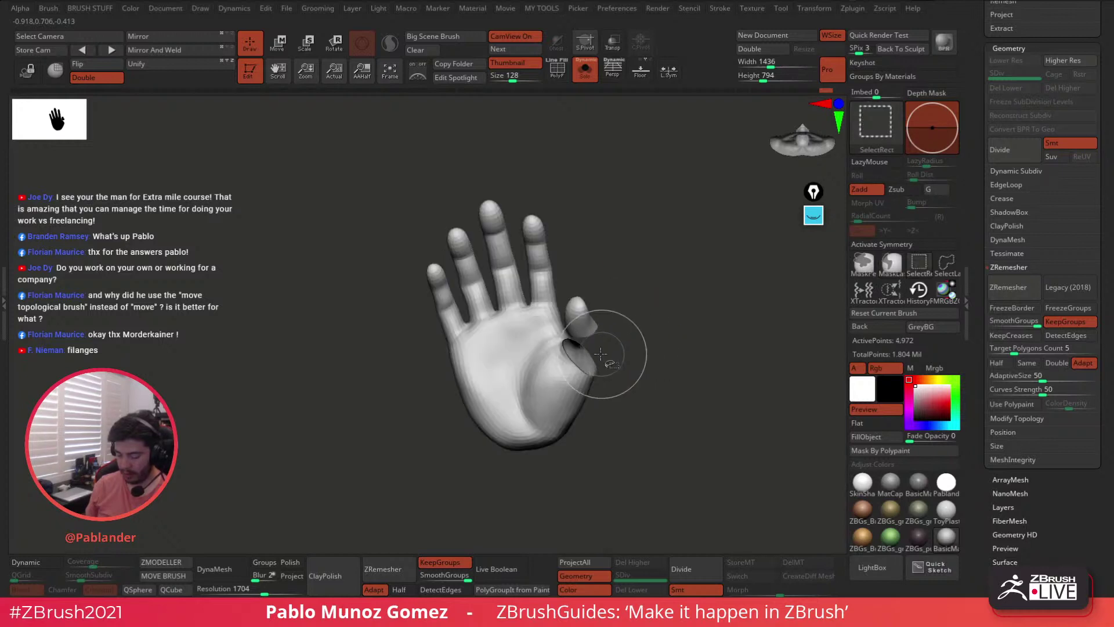
pyautogui.keyDown('ctrl'); pyautogui.keyDown('shift'); pyautogui.click(580, 329); pyautogui.keyUp('shift'); pyautogui.keyUp('ctrl')
pyautogui.keyDown('ctrl'); pyautogui.keyDown('shift'); pyautogui.click(572, 370); pyautogui.keyUp('shift'); pyautogui.keyUp('ctrl')
pyautogui.keyDown('ctrl'); pyautogui.click(641, 304); pyautogui.keyUp('ctrl')
pyautogui.keyDown('ctrl'); pyautogui.keyDown('shift'); pyautogui.click(652, 318); pyautogui.keyUp('shift'); pyautogui.keyUp('ctrl')
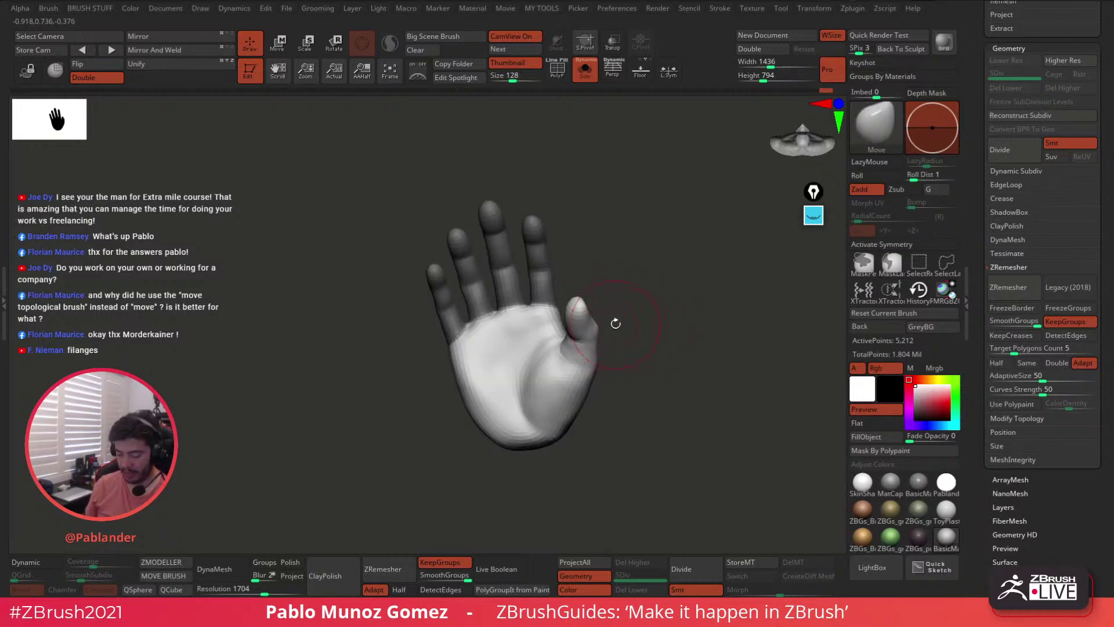
pyautogui.keyDown('ctrl'); pyautogui.click(587, 257); pyautogui.keyUp('ctrl')
pyautogui.keyDown('ctrl'); pyautogui.click(538, 343); pyautogui.keyUp('ctrl')
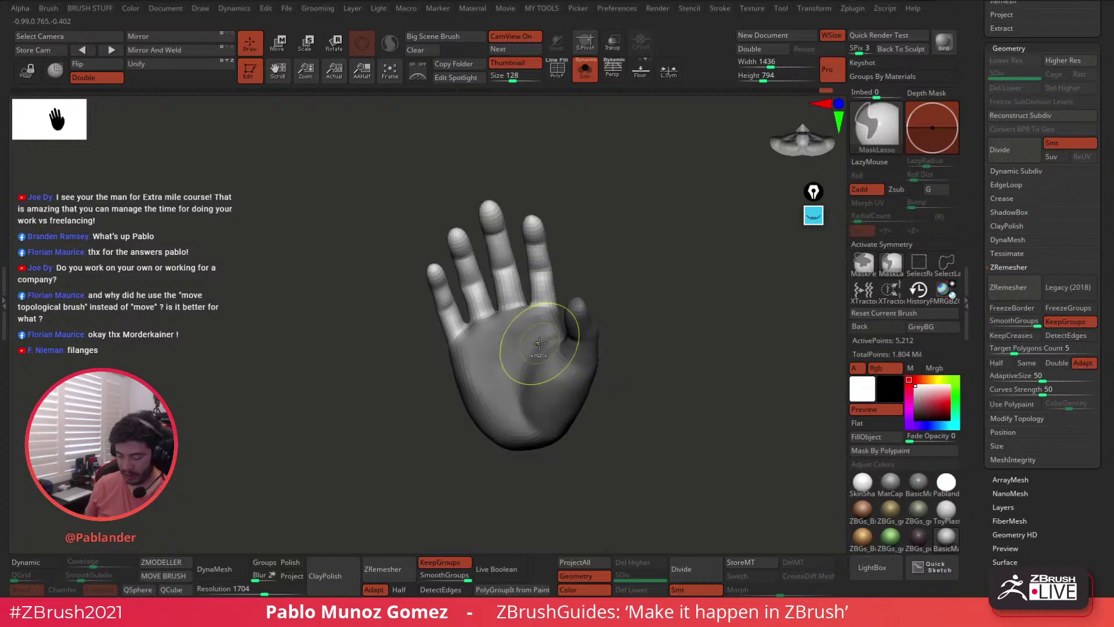
# - Inflate the four unmasked fingers slightly and smooth the transition where they join the palm, front and back
pyautogui.press('q')
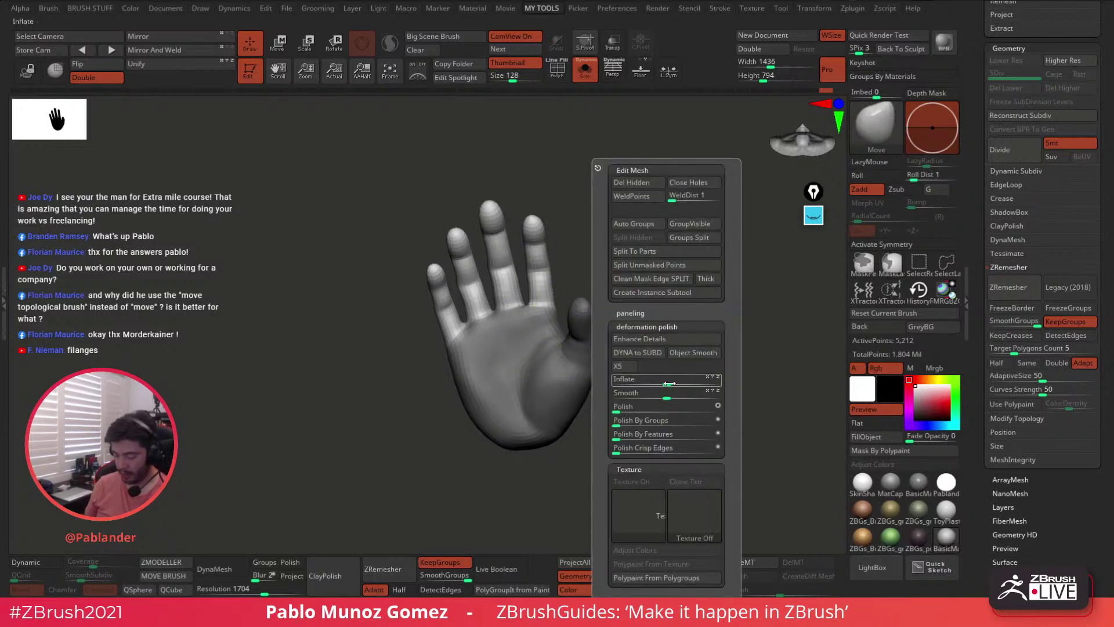
pyautogui.moveTo(666, 384); pyautogui.dragTo(668, 385)
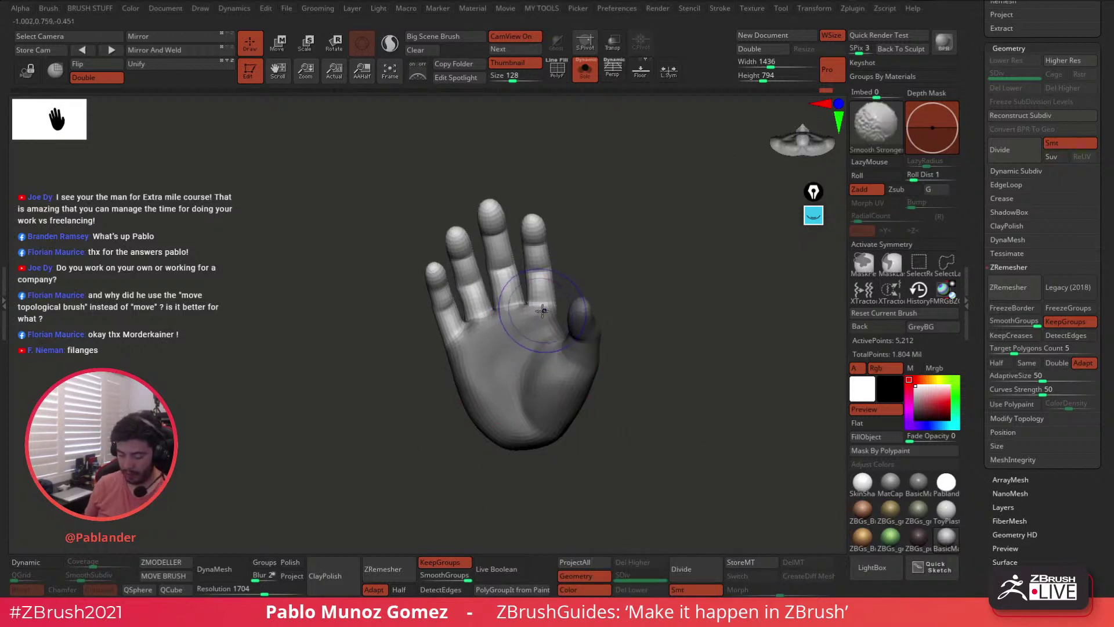
pyautogui.keyDown('shift'); pyautogui.moveTo(542, 323); pyautogui.dragTo(482, 350); pyautogui.keyUp('shift')
pyautogui.moveTo(588, 251); pyautogui.dragTo(637, 253)
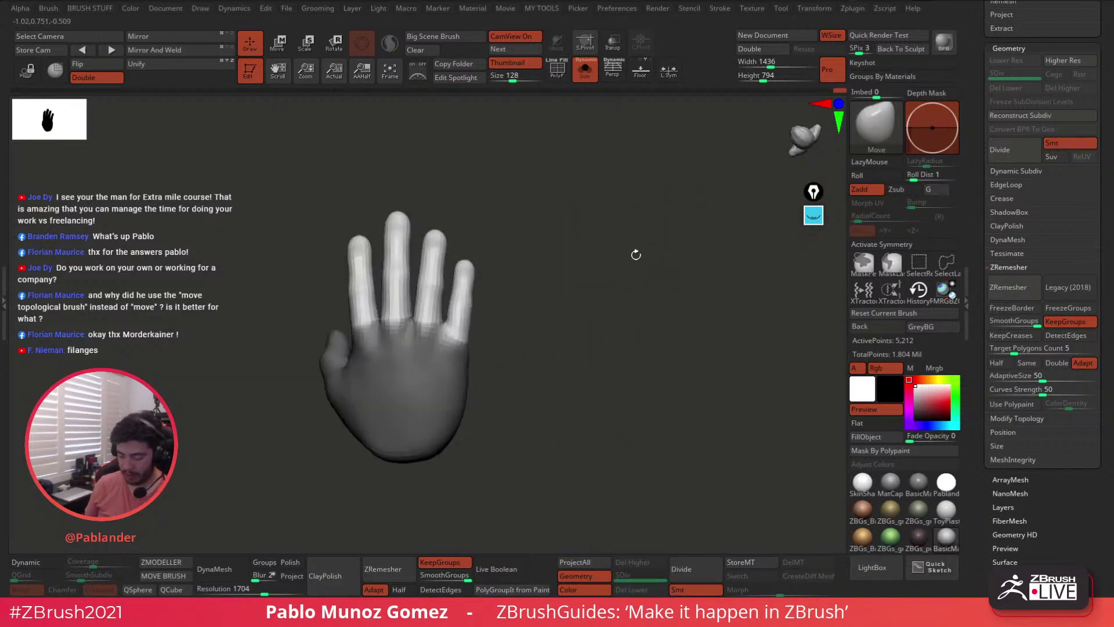
pyautogui.moveTo(442, 330)
pyautogui.keyDown('shift'); pyautogui.mouseDown()
pyautogui.moveTo(406, 325)
pyautogui.moveTo(444, 331)
pyautogui.mouseUp(); pyautogui.keyUp('shift')
# - Clear the mask and use polygroup visibility to mask the whole hand except the ring finger
pyautogui.moveTo(547, 292)
pyautogui.mouseDown()
pyautogui.moveTo(602, 335)
pyautogui.moveTo(586, 352)
pyautogui.mouseUp()
pyautogui.moveTo(587, 352)
pyautogui.keyDown('alt'); pyautogui.mouseDown()
pyautogui.moveTo(550, 308)
pyautogui.moveTo(622, 283)
pyautogui.moveTo(647, 336)
pyautogui.moveTo(590, 395)
pyautogui.moveTo(518, 422)
pyautogui.moveTo(527, 391)
pyautogui.moveTo(570, 373)
pyautogui.moveTo(572, 349)
pyautogui.moveTo(589, 341)
pyautogui.moveTo(574, 412)
pyautogui.moveTo(600, 375)
pyautogui.moveTo(554, 374)
pyautogui.moveTo(577, 343)
pyautogui.moveTo(539, 348)
pyautogui.mouseUp(); pyautogui.keyUp('alt')
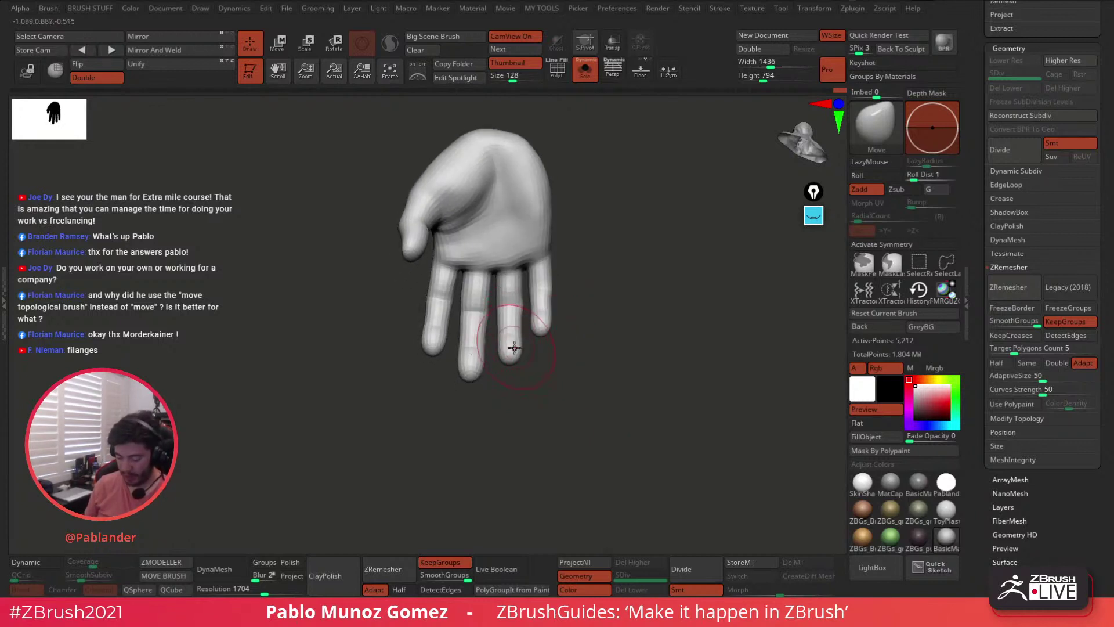
pyautogui.hotkey('ctrl', 'shift')
pyautogui.keyDown('ctrl'); pyautogui.keyDown('shift'); pyautogui.click(512, 348); pyautogui.keyUp('shift'); pyautogui.keyUp('ctrl')
pyautogui.keyDown('ctrl'); pyautogui.keyDown('shift'); pyautogui.click(514, 342); pyautogui.keyUp('shift'); pyautogui.keyUp('ctrl')
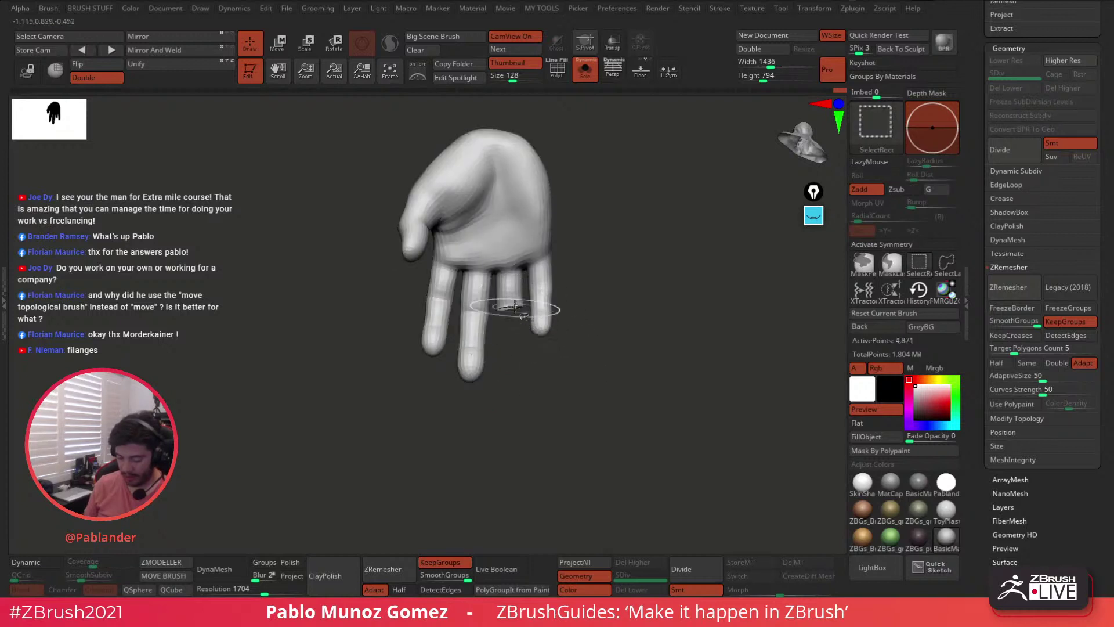
pyautogui.keyDown('ctrl'); pyautogui.click(601, 278); pyautogui.keyUp('ctrl')
pyautogui.keyDown('ctrl'); pyautogui.keyDown('shift'); pyautogui.click(609, 272); pyautogui.keyUp('shift'); pyautogui.keyUp('ctrl')
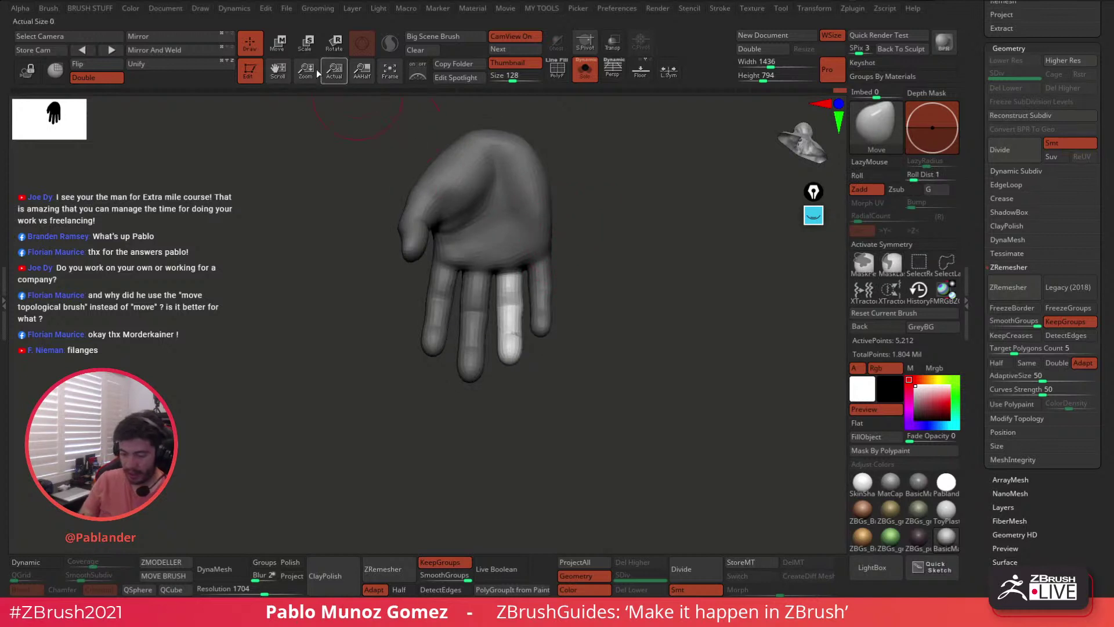
# - Invert the mask back and forth to check it and soften its edge at the base of the ring finger
pyautogui.click(277, 44)
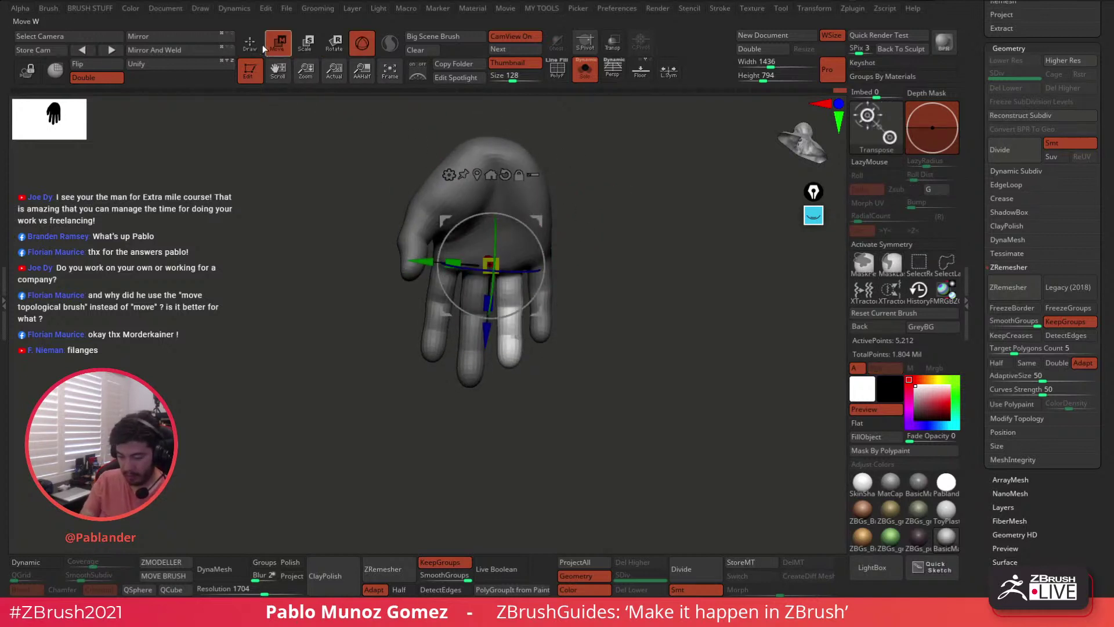
pyautogui.press('q')
pyautogui.keyDown('ctrl'); pyautogui.click(530, 365); pyautogui.keyUp('ctrl')
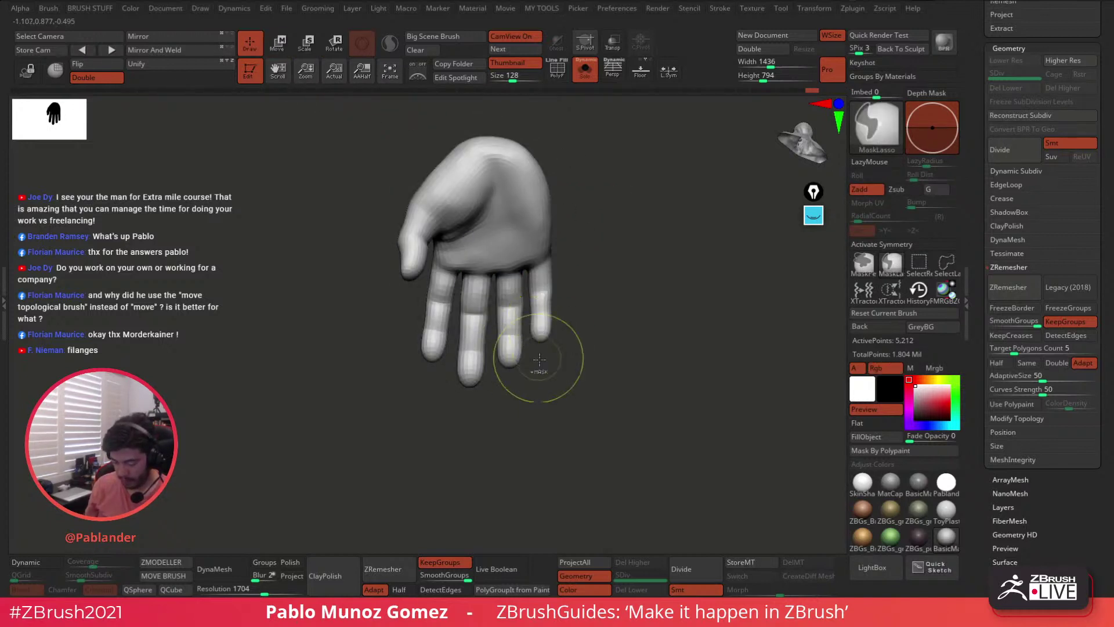
pyautogui.keyDown('ctrl'); pyautogui.click(537, 367); pyautogui.keyUp('ctrl')
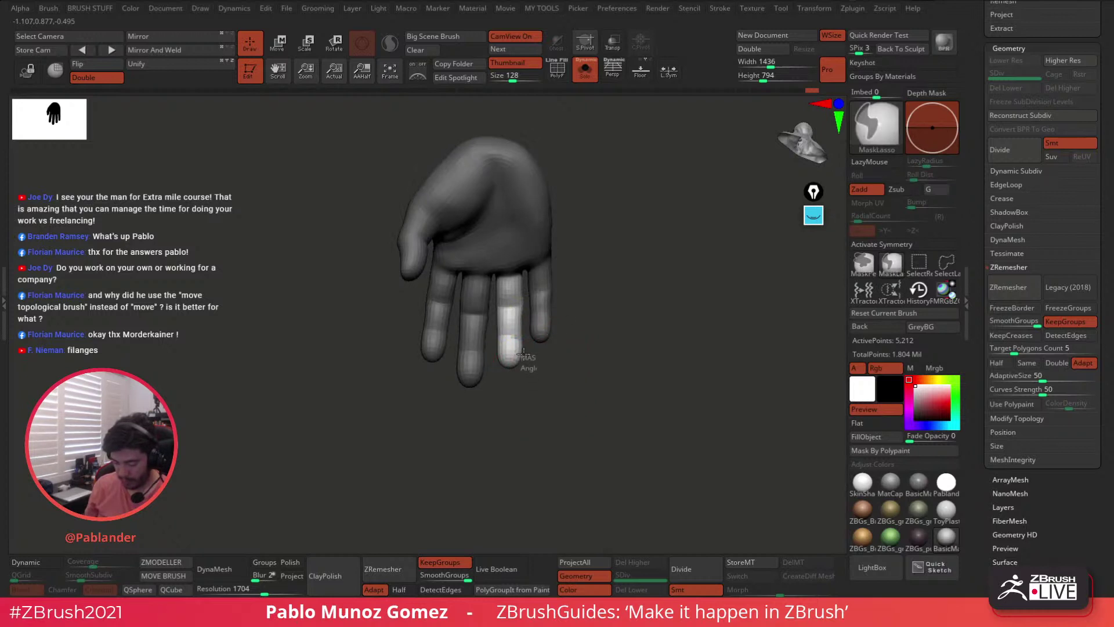
pyautogui.keyDown('ctrl'); pyautogui.click(537, 374); pyautogui.keyUp('ctrl')
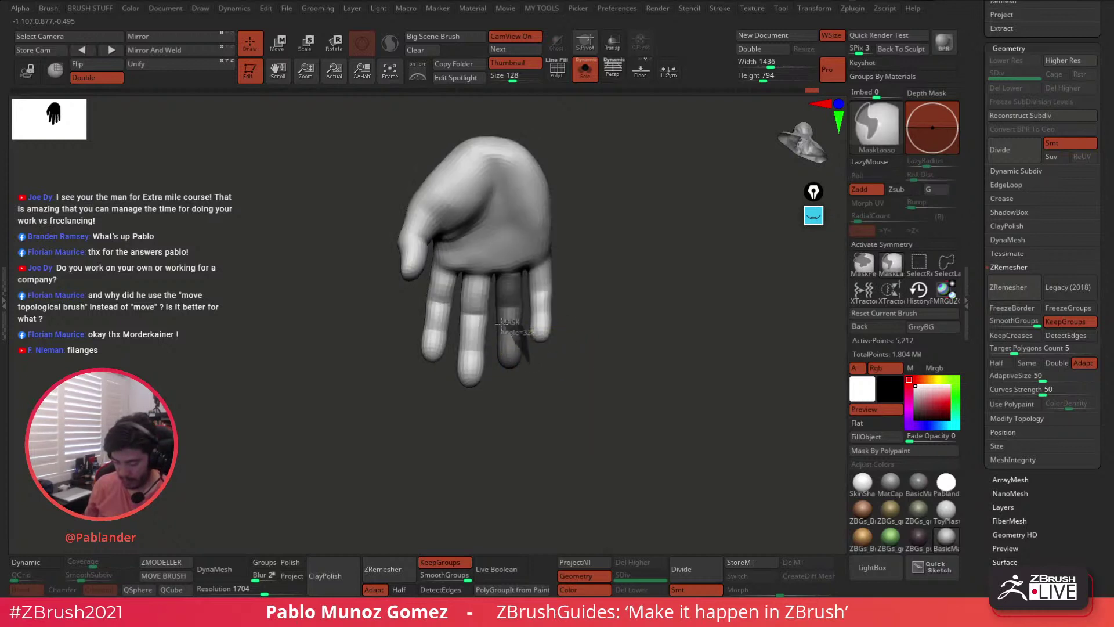
pyautogui.keyDown('ctrl'); pyautogui.click(501, 326); pyautogui.keyUp('ctrl')
# - Reposition the unmasked ring finger at its base with the Move gizmo, adjusting it from the palm and back sides
pyautogui.press('w')
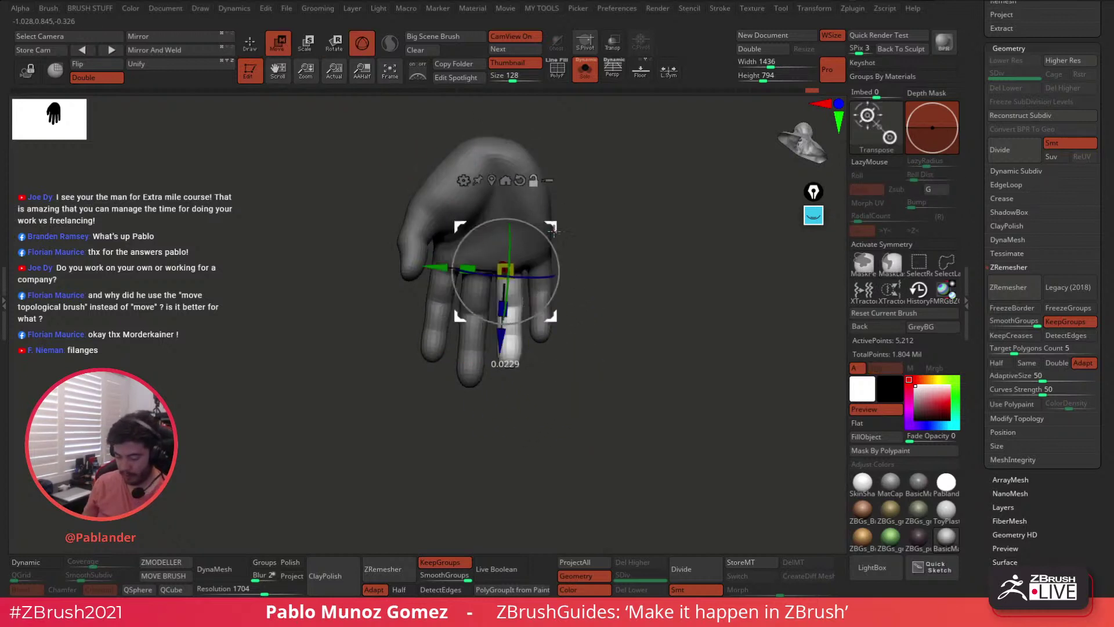
pyautogui.keyDown('alt'); pyautogui.moveTo(553, 231); pyautogui.dragTo(549, 264); pyautogui.keyUp('alt')
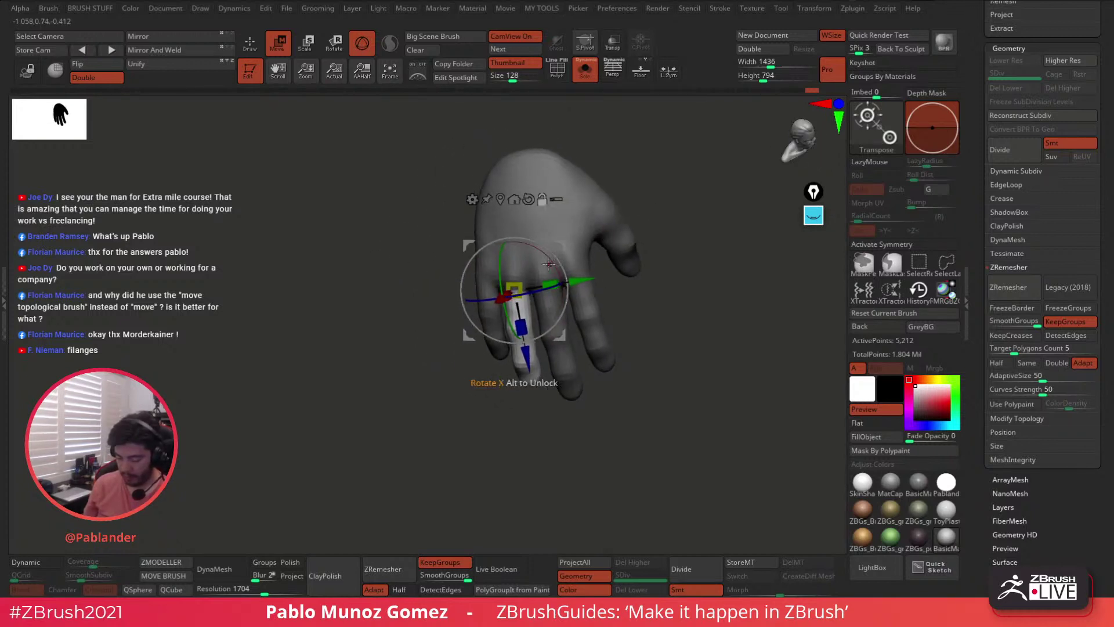
pyautogui.moveTo(549, 259); pyautogui.dragTo(560, 254, button='right')
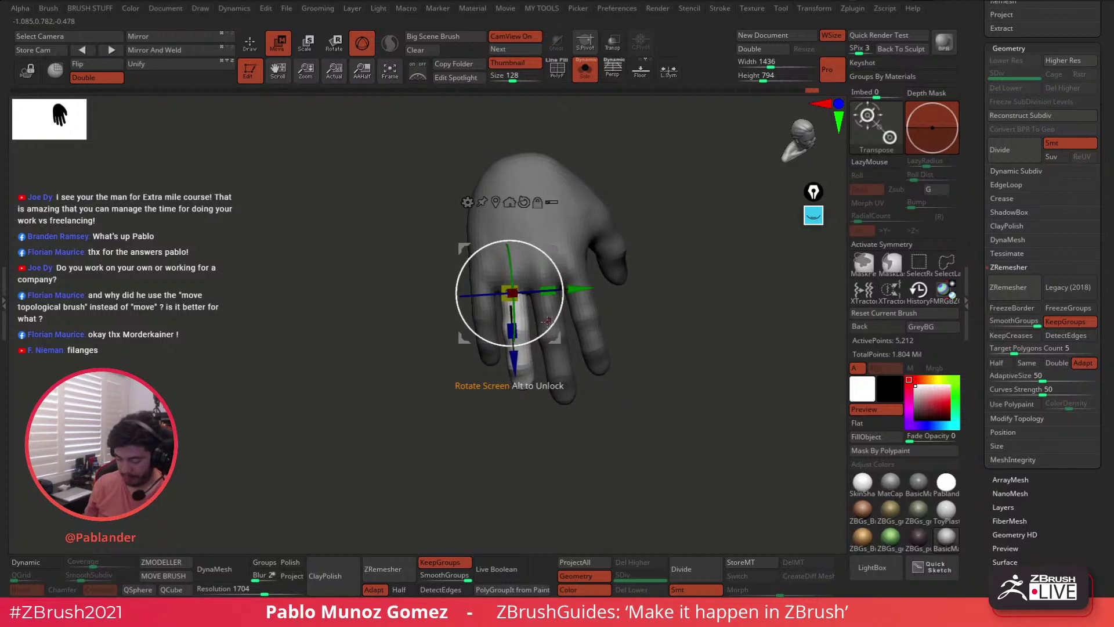
pyautogui.moveTo(515, 330); pyautogui.dragTo(528, 291)
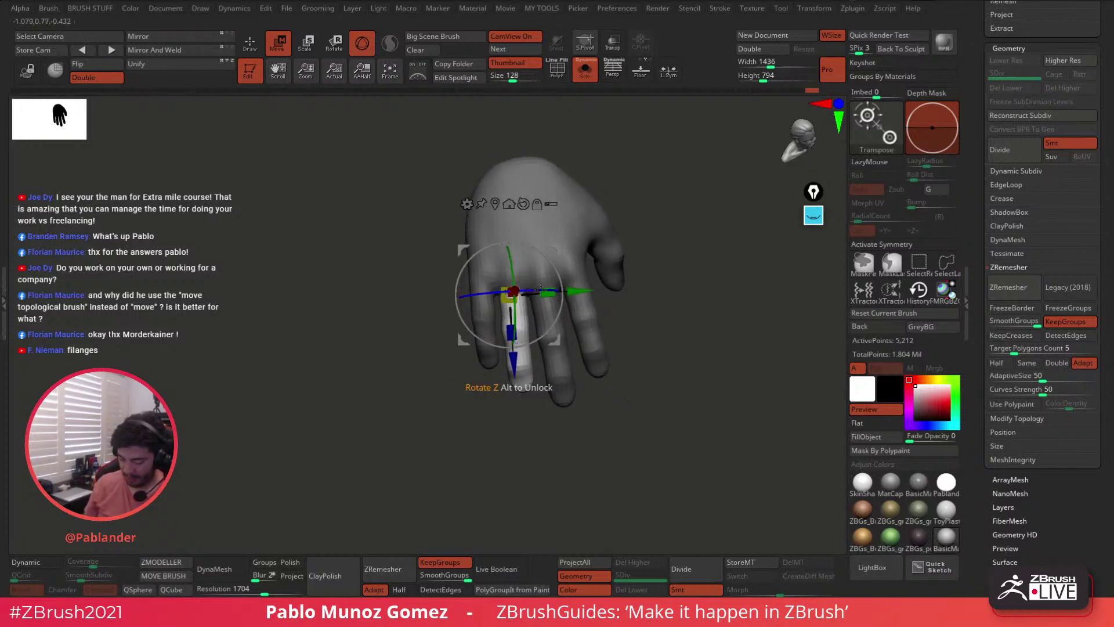
pyautogui.moveTo(537, 336); pyautogui.dragTo(535, 332)
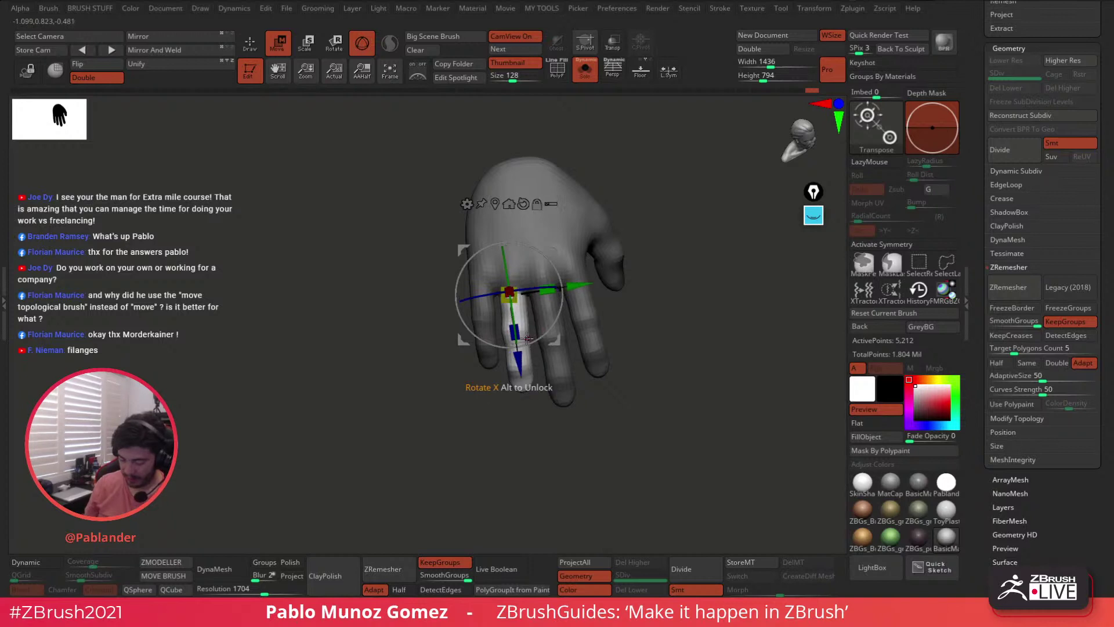
pyautogui.moveTo(556, 266); pyautogui.dragTo(556, 250)
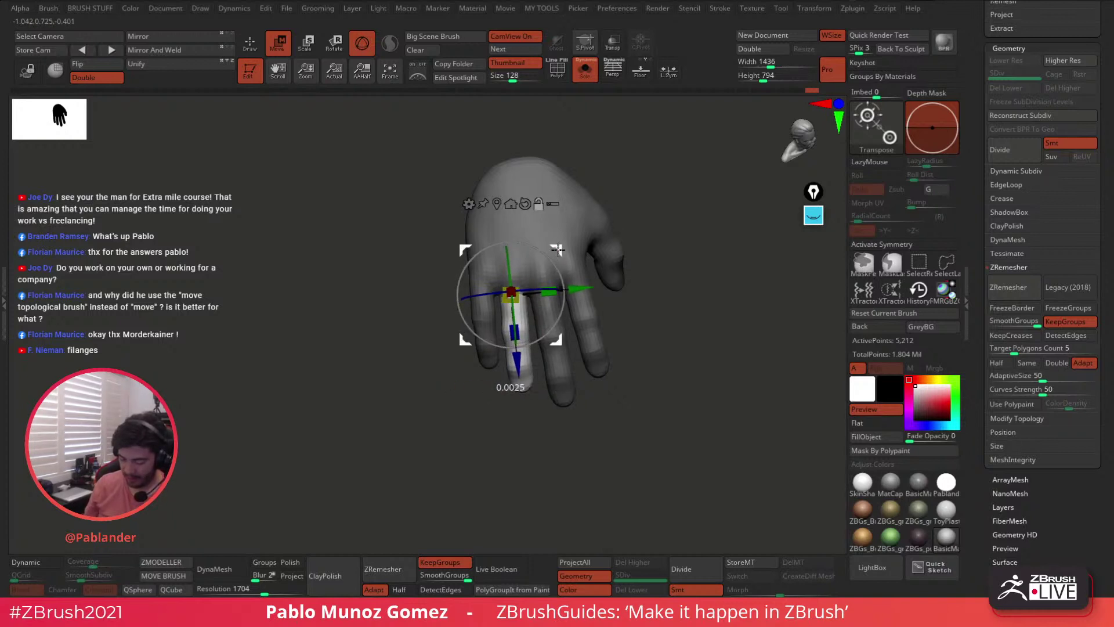
# - Stretch the ring finger slightly along its length, then clear the mask and return to Draw mode
pyautogui.moveTo(557, 369); pyautogui.dragTo(577, 218, button='right')
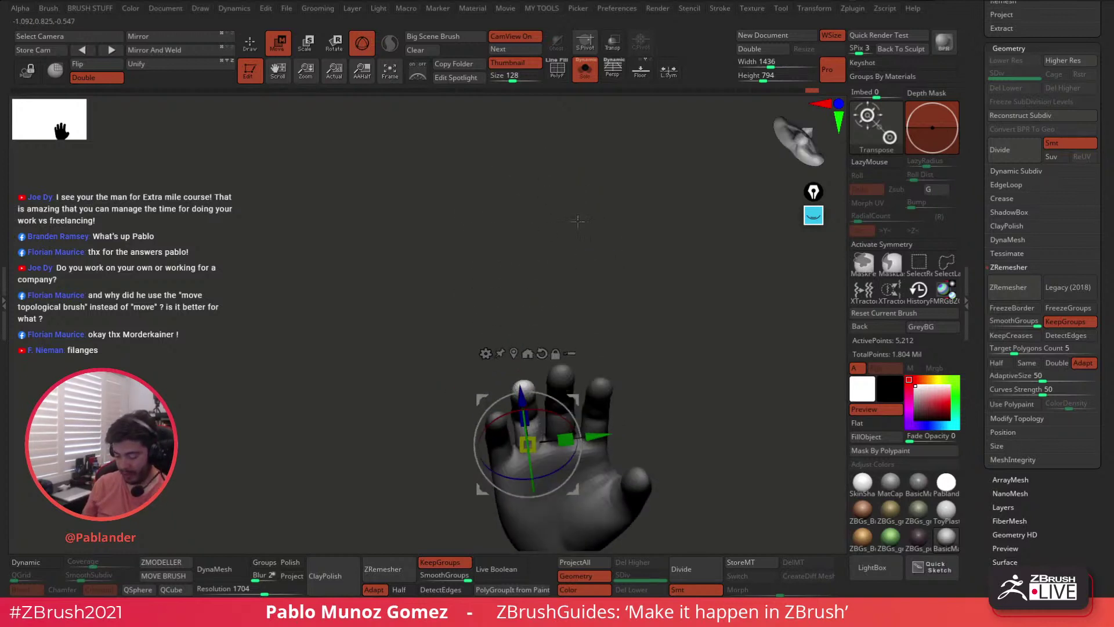
pyautogui.keyDown('alt'); pyautogui.moveTo(606, 324); pyautogui.dragTo(593, 253, button='right'); pyautogui.keyUp('alt')
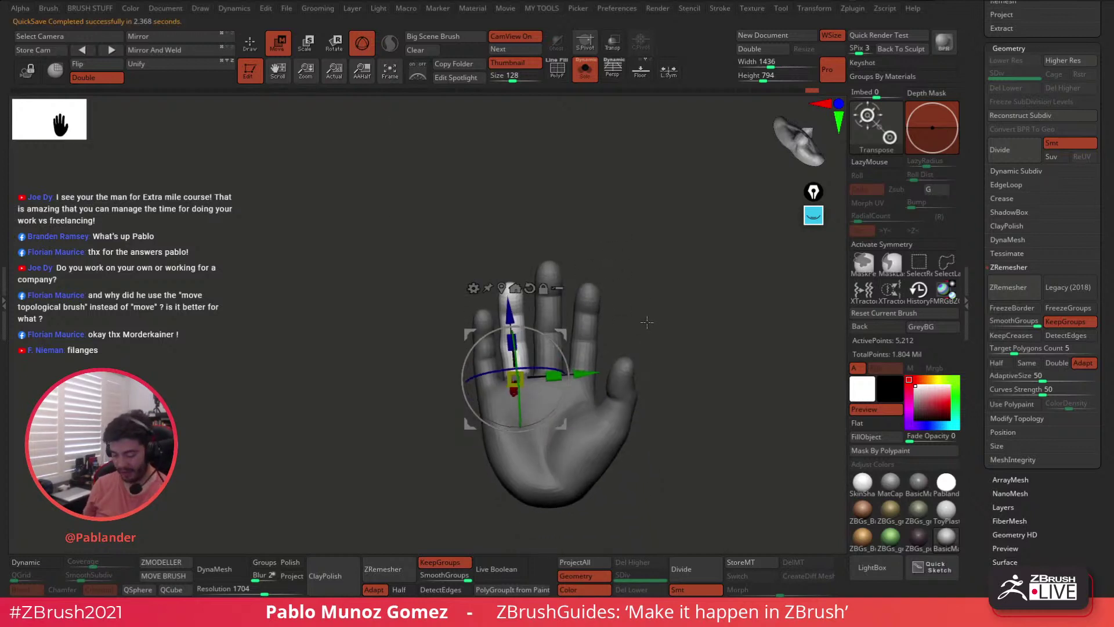
pyautogui.moveTo(520, 340); pyautogui.dragTo(521, 344)
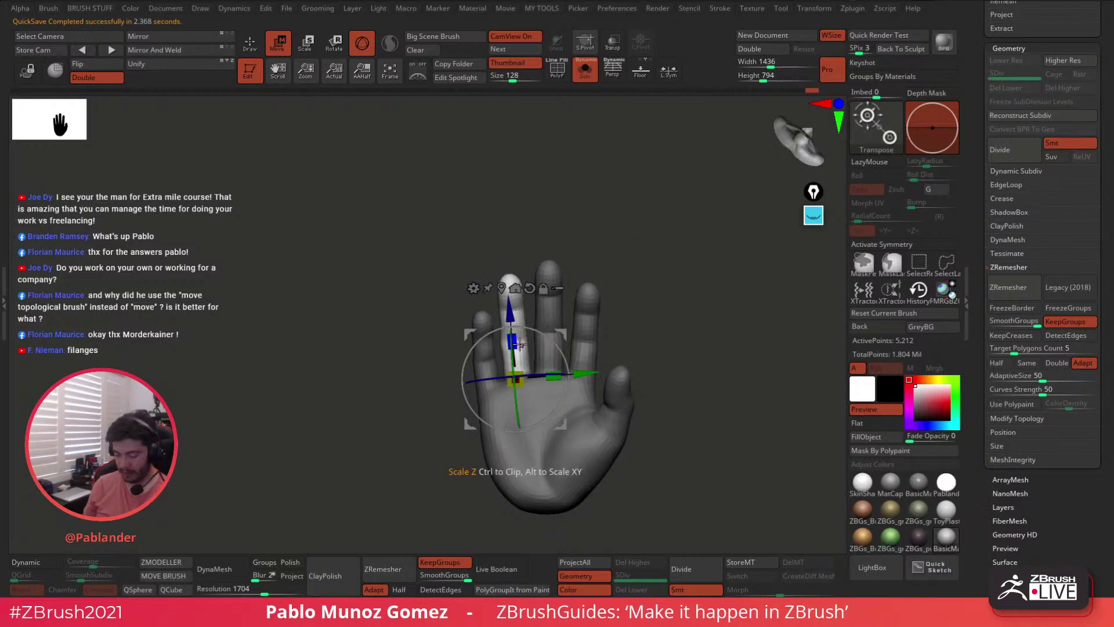
pyautogui.moveTo(649, 257)
pyautogui.keyDown('alt'); pyautogui.mouseDown()
pyautogui.moveTo(627, 236)
pyautogui.moveTo(637, 256)
pyautogui.moveTo(627, 242)
pyautogui.moveTo(659, 241)
pyautogui.moveTo(638, 294)
pyautogui.moveTo(550, 393)
pyautogui.moveTo(560, 428)
pyautogui.moveTo(550, 368)
pyautogui.moveTo(580, 255)
pyautogui.moveTo(573, 266)
pyautogui.moveTo(606, 286)
pyautogui.mouseUp(); pyautogui.keyUp('alt')
pyautogui.click(250, 44)
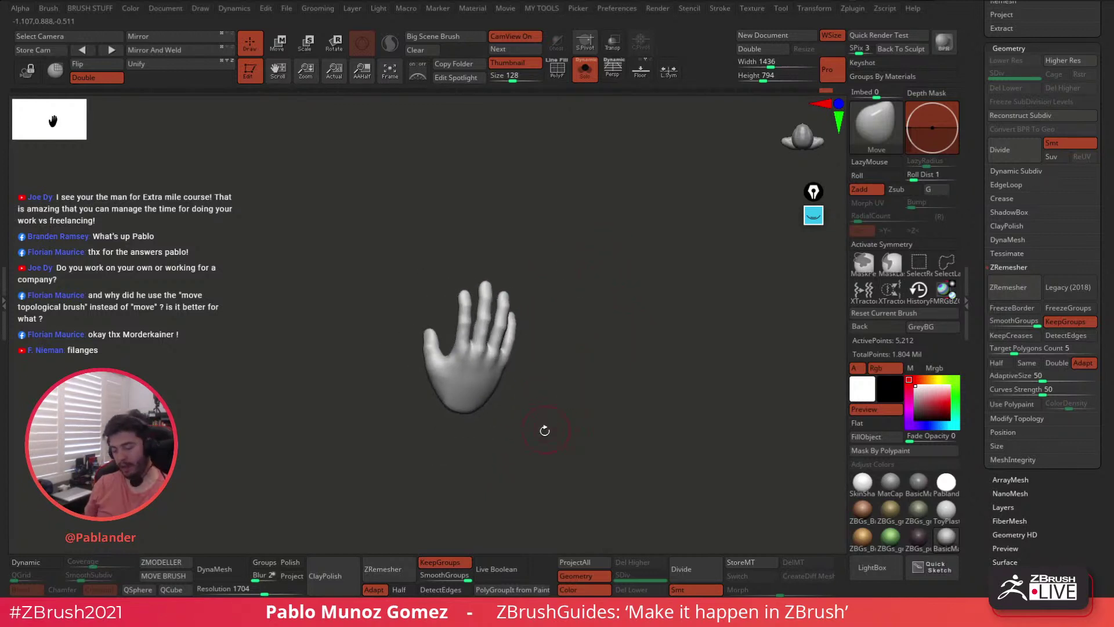
pyautogui.moveTo(546, 416)
pyautogui.mouseDown()
pyautogui.moveTo(575, 417)
pyautogui.moveTo(556, 426)
pyautogui.moveTo(589, 434)
pyautogui.moveTo(605, 372)
pyautogui.moveTo(611, 437)
pyautogui.moveTo(590, 390)
pyautogui.mouseUp()
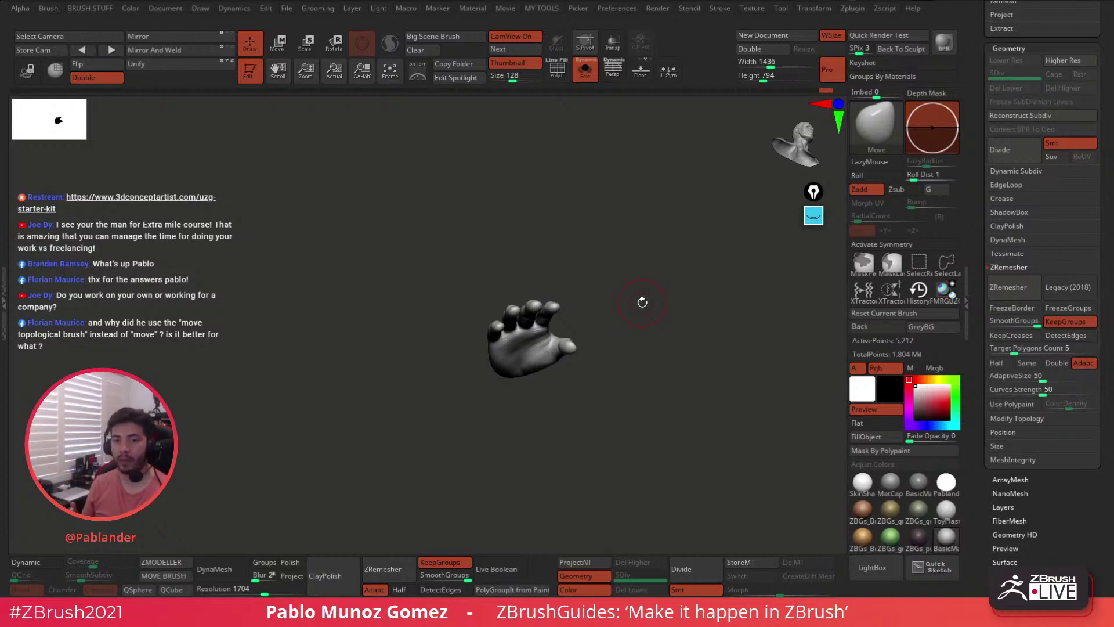
pyautogui.moveTo(625, 361)
pyautogui.mouseDown()
pyautogui.moveTo(638, 348)
pyautogui.moveTo(646, 373)
pyautogui.moveTo(633, 383)
pyautogui.moveTo(630, 353)
pyautogui.moveTo(639, 373)
pyautogui.mouseUp()
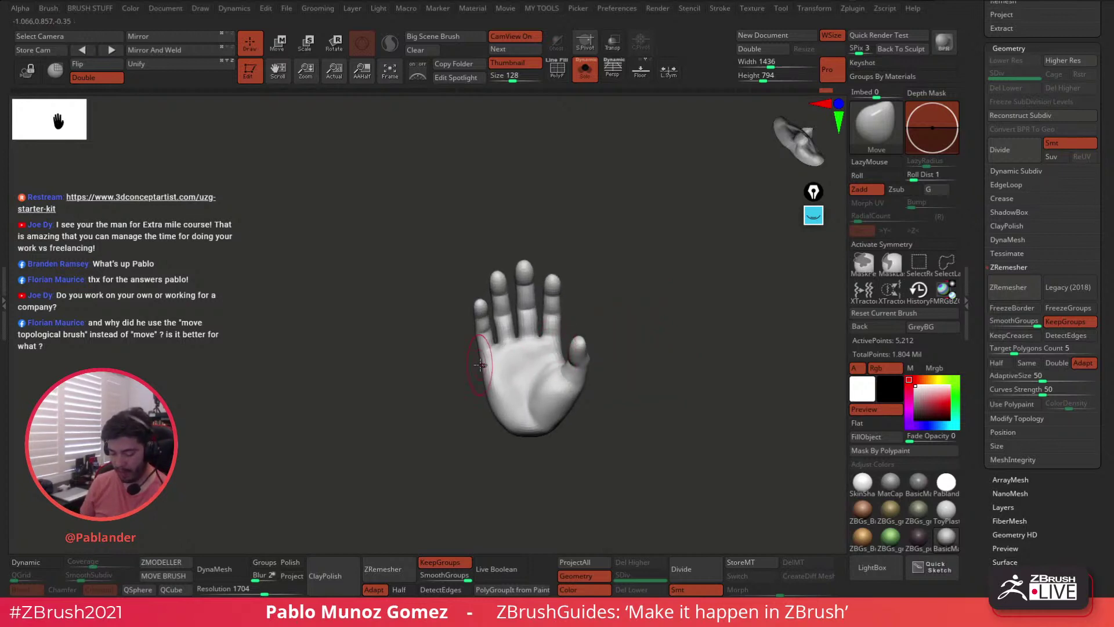
pyautogui.moveTo(598, 303)
pyautogui.mouseDown()
pyautogui.moveTo(563, 360)
pyautogui.moveTo(644, 353)
pyautogui.mouseUp()
pyautogui.press('space')
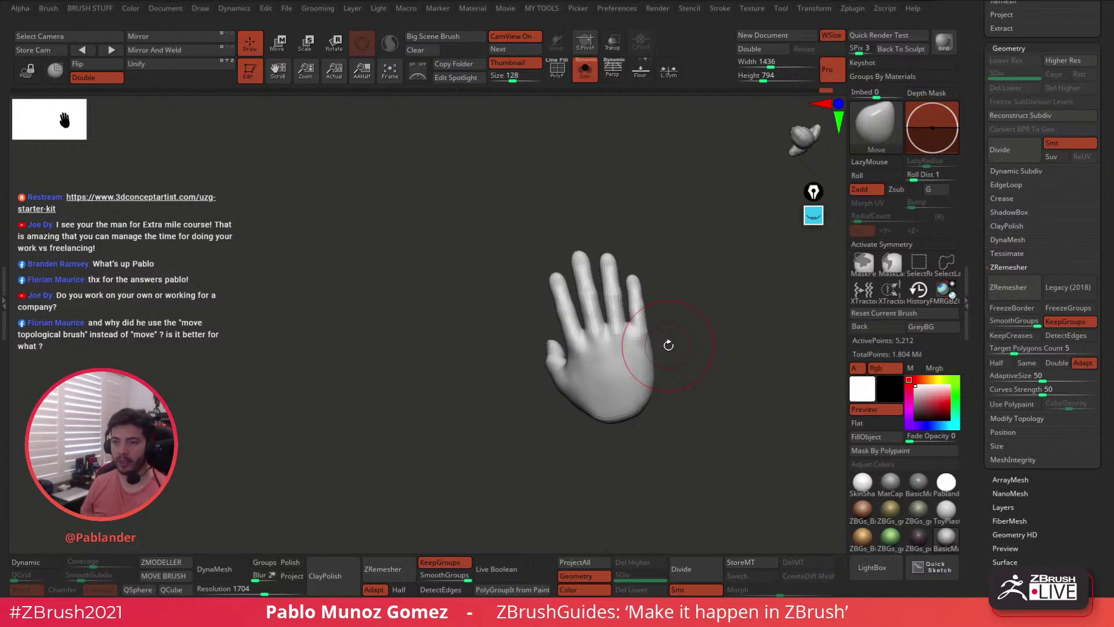
pyautogui.moveTo(704, 361)
pyautogui.mouseDown()
pyautogui.moveTo(725, 363)
pyautogui.moveTo(673, 346)
pyautogui.moveTo(749, 335)
pyautogui.moveTo(662, 333)
pyautogui.moveTo(695, 348)
pyautogui.moveTo(678, 366)
pyautogui.moveTo(679, 390)
pyautogui.moveTo(682, 331)
pyautogui.mouseUp()
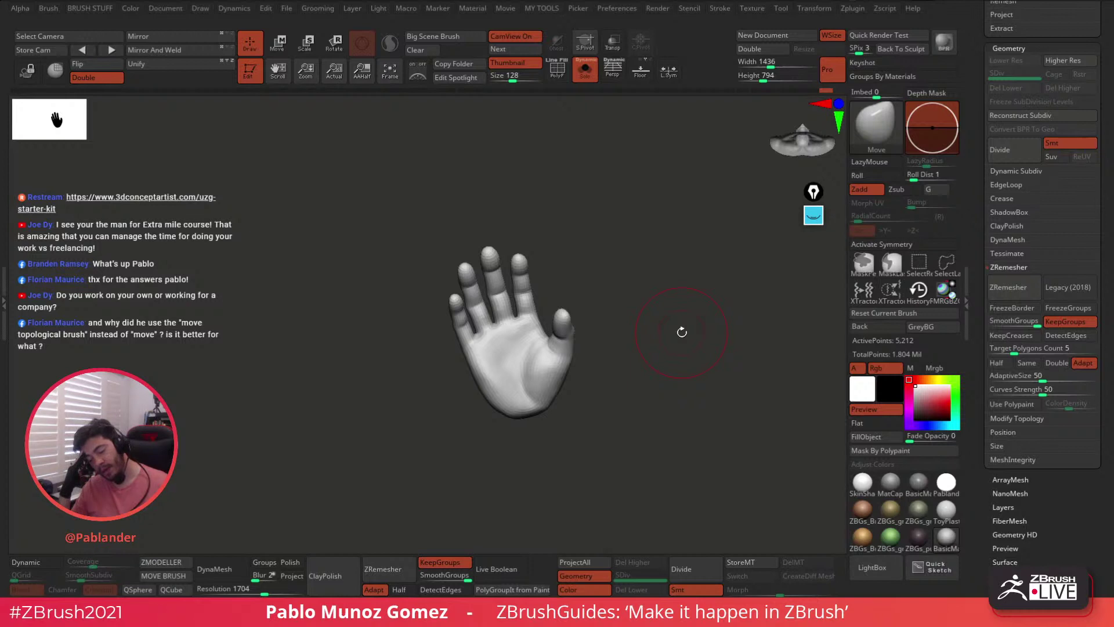
pyautogui.moveTo(605, 304)
pyautogui.mouseDown()
pyautogui.moveTo(603, 326)
pyautogui.moveTo(614, 320)
pyautogui.moveTo(596, 304)
pyautogui.mouseUp()
# - Show the polyframe on the hand and turn off Solo to display the whole character
pyautogui.click(557, 69)
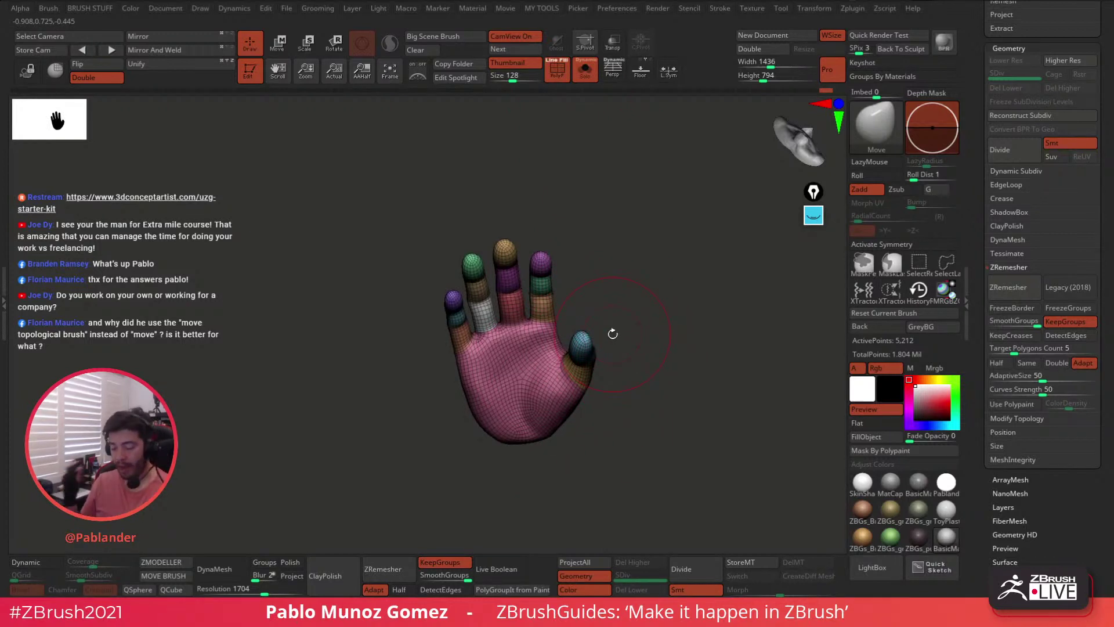
pyautogui.click(585, 69)
pyautogui.keyDown('alt'); pyautogui.moveTo(622, 308); pyautogui.dragTo(637, 380); pyautogui.keyUp('alt')
# - Hide the older hand subtools, duplicate the remeshed hand pm3d_cylinder3d2 as a backup, and keep the original selected
pyautogui.moveTo(974, 122); pyautogui.dragTo(974, 322)
pyautogui.moveTo(1093, 151)
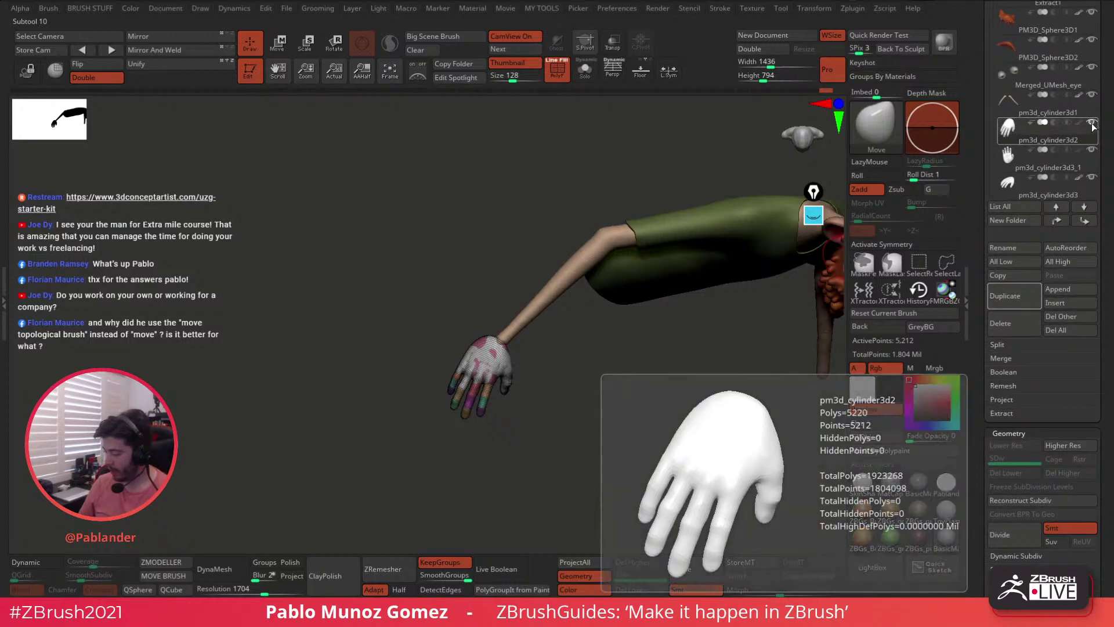
pyautogui.click(1091, 178)
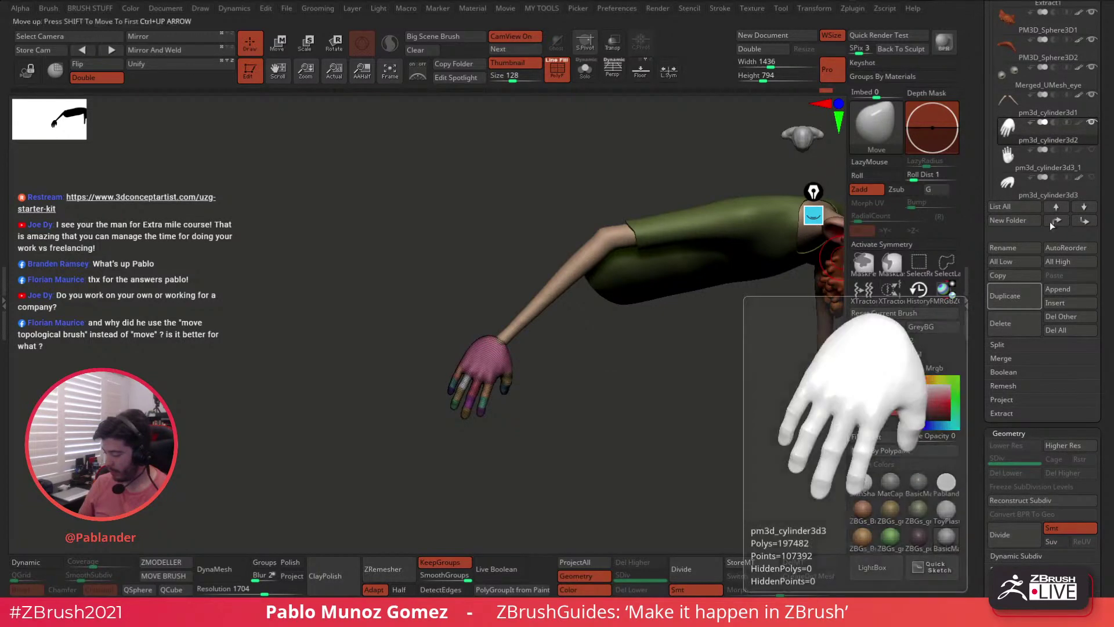
pyautogui.hotkey('ctrl', 'shift', 'd')
pyautogui.click(1044, 130)
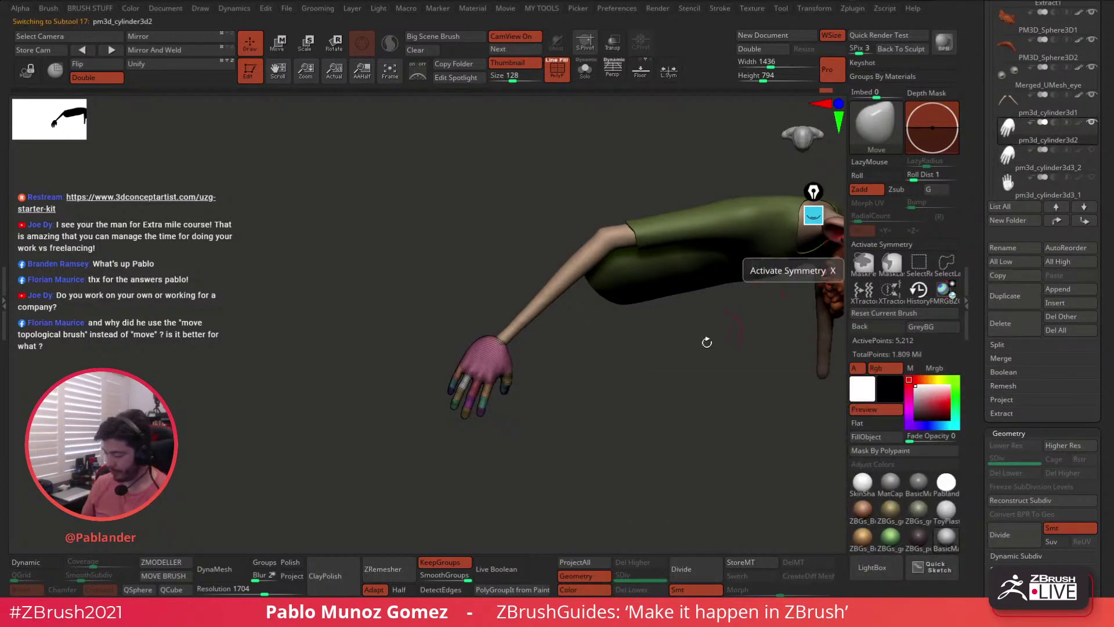
# - Move the hand onto the end of the forearm with the gizmo, aligning it from above and from the front
pyautogui.press('w')
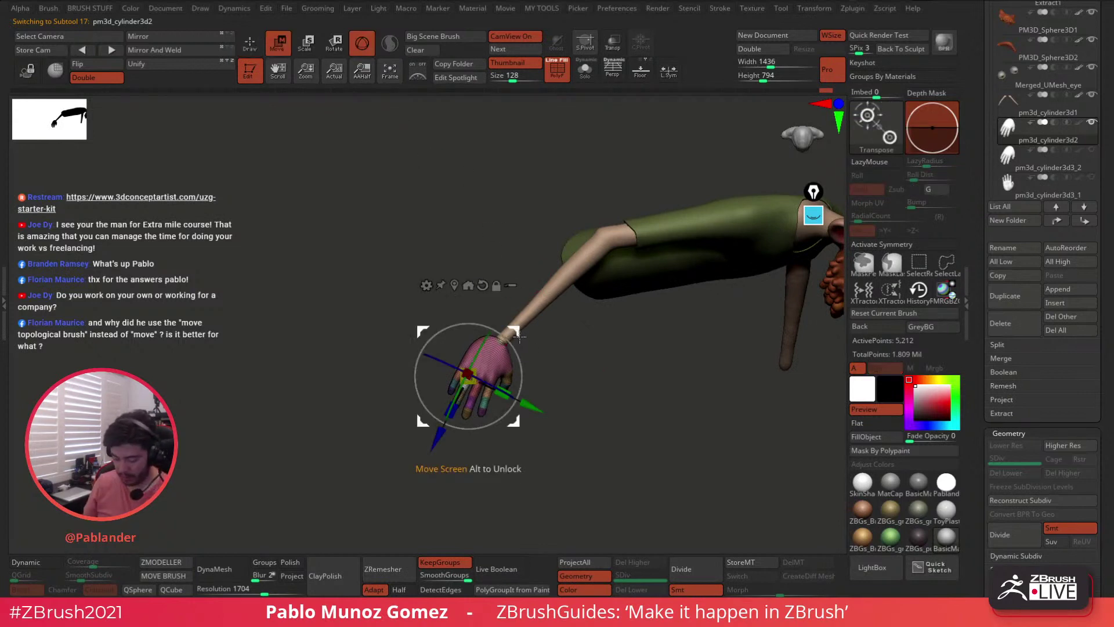
pyautogui.moveTo(517, 327); pyautogui.dragTo(550, 331)
pyautogui.moveTo(542, 297); pyautogui.dragTo(545, 299)
pyautogui.keyDown('shift'); pyautogui.moveTo(607, 367); pyautogui.dragTo(603, 325); pyautogui.keyUp('shift')
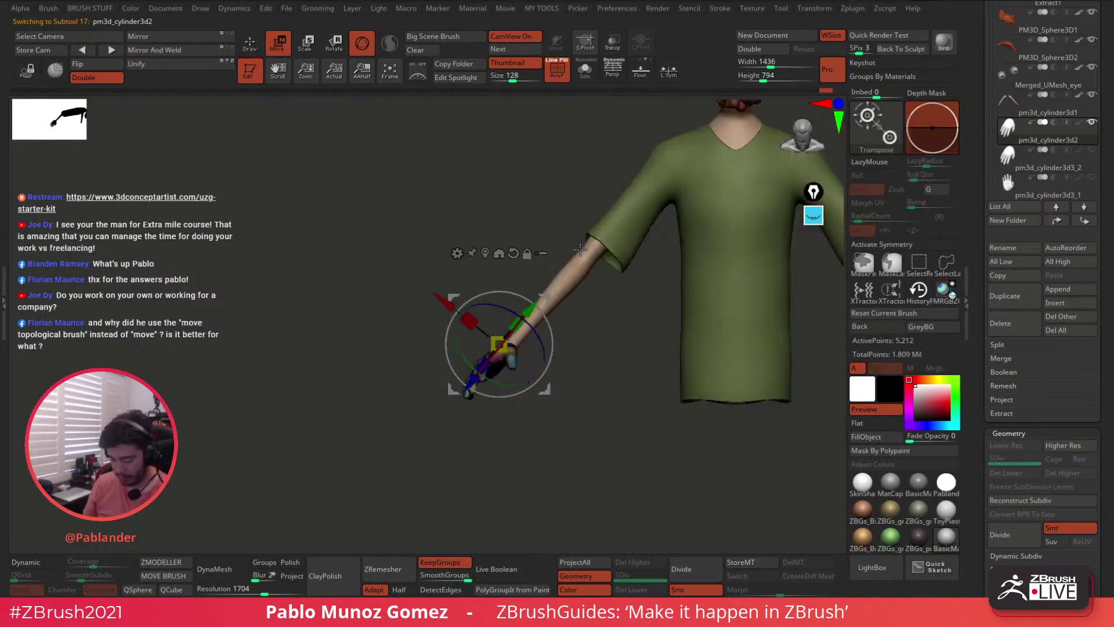
pyautogui.moveTo(528, 383); pyautogui.dragTo(557, 354)
pyautogui.moveTo(546, 298); pyautogui.dragTo(550, 299)
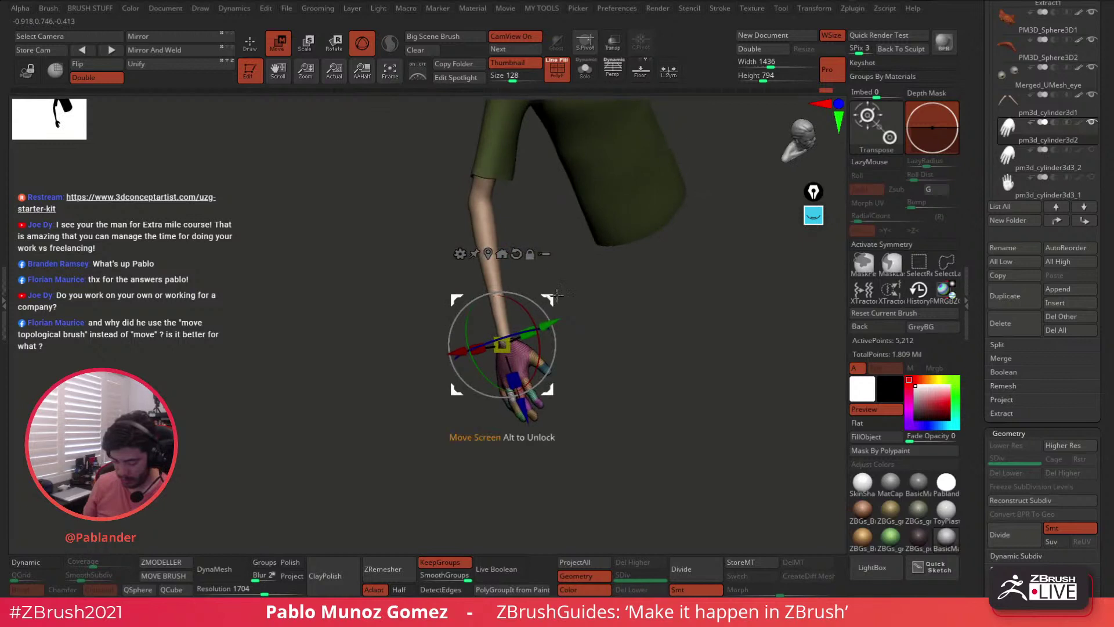
# - Fine-tune the hand's placement at the wrist from the side and check it against the body from the front
pyautogui.moveTo(596, 346); pyautogui.dragTo(642, 331)
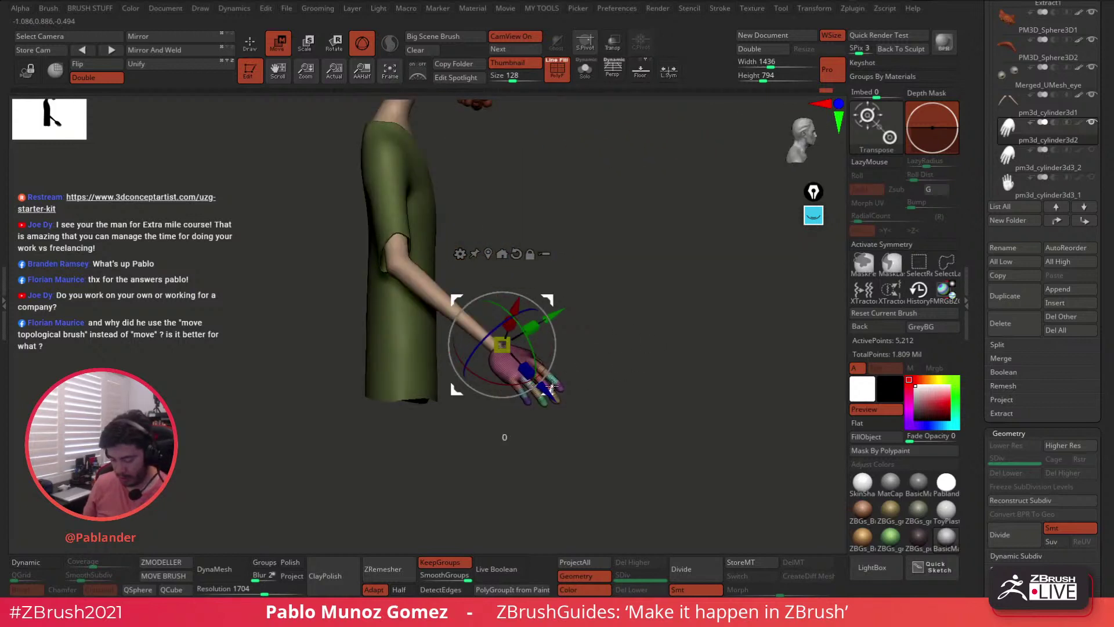
pyautogui.moveTo(549, 390); pyautogui.dragTo(550, 388)
pyautogui.moveTo(547, 204); pyautogui.dragTo(455, 220)
pyautogui.moveTo(548, 300); pyautogui.dragTo(547, 301)
pyautogui.keyDown('alt'); pyautogui.moveTo(654, 360); pyautogui.dragTo(604, 383); pyautogui.keyUp('alt')
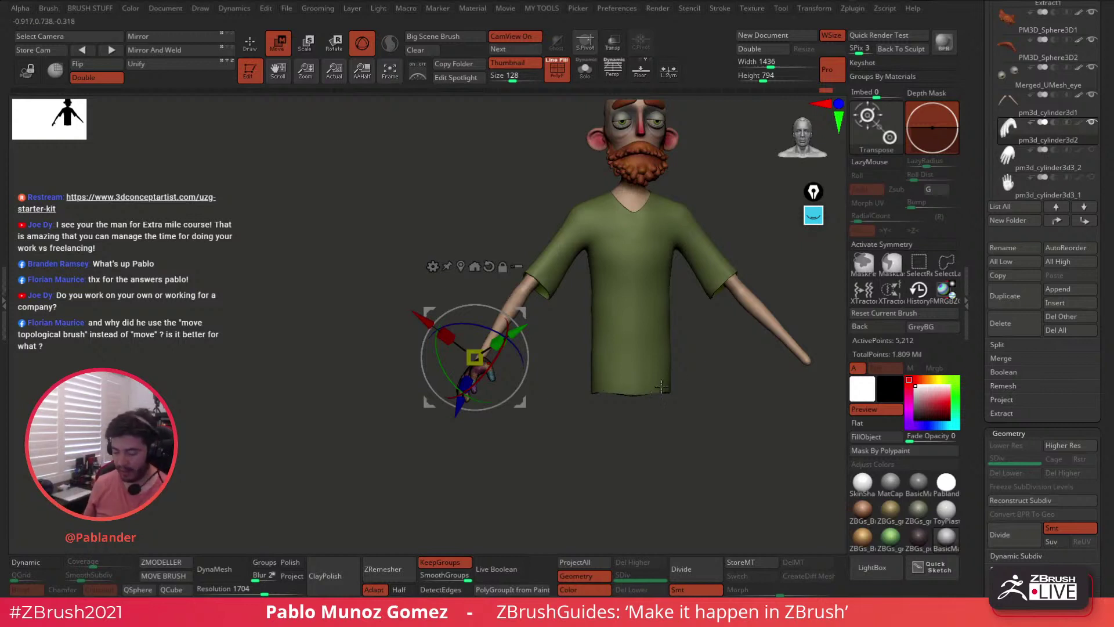
pyautogui.keyDown('alt'); pyautogui.moveTo(668, 428); pyautogui.dragTo(634, 424); pyautogui.keyUp('alt')
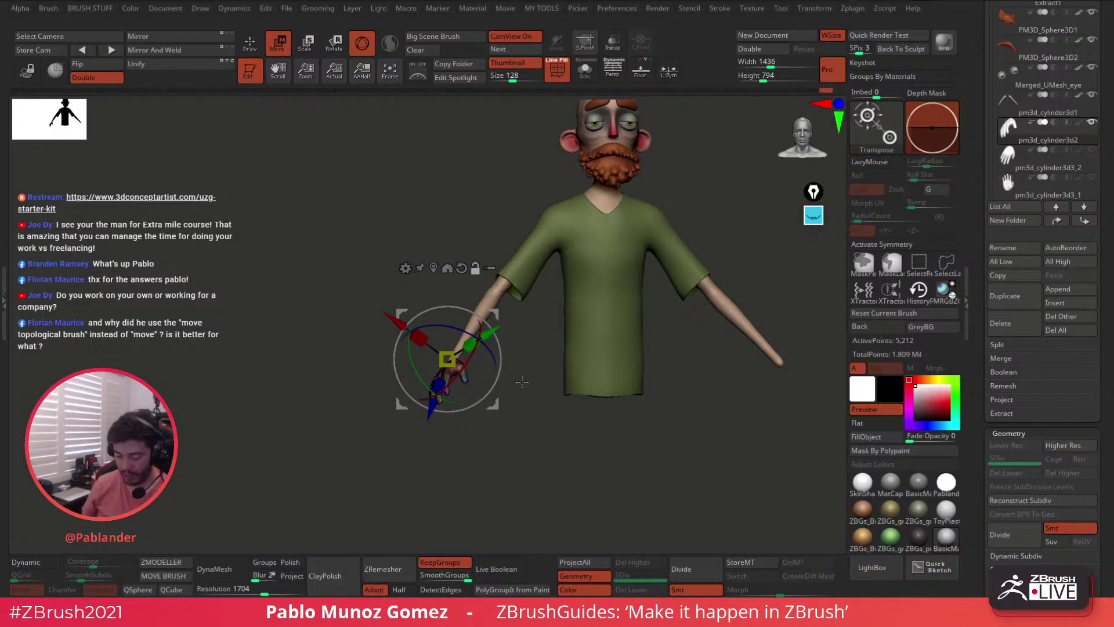
pyautogui.moveTo(522, 381)
pyautogui.keyDown('alt'); pyautogui.mouseDown()
pyautogui.moveTo(536, 398)
pyautogui.moveTo(517, 434)
pyautogui.moveTo(516, 393)
pyautogui.moveTo(537, 380)
pyautogui.mouseUp(); pyautogui.keyUp('alt')
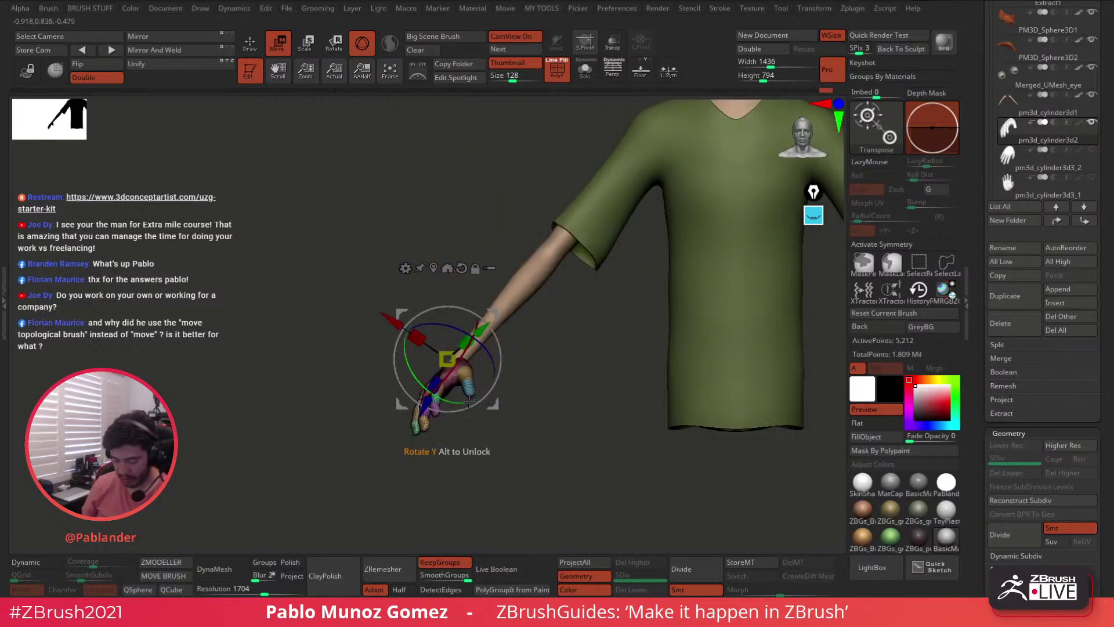
# - Refine the hand's rotation and offset on the forearm with the gizmo, checking the wrist fit from several angles
pyautogui.moveTo(469, 402); pyautogui.dragTo(479, 397)
pyautogui.moveTo(493, 394); pyautogui.dragTo(558, 376)
pyautogui.moveTo(480, 322); pyautogui.dragTo(481, 319)
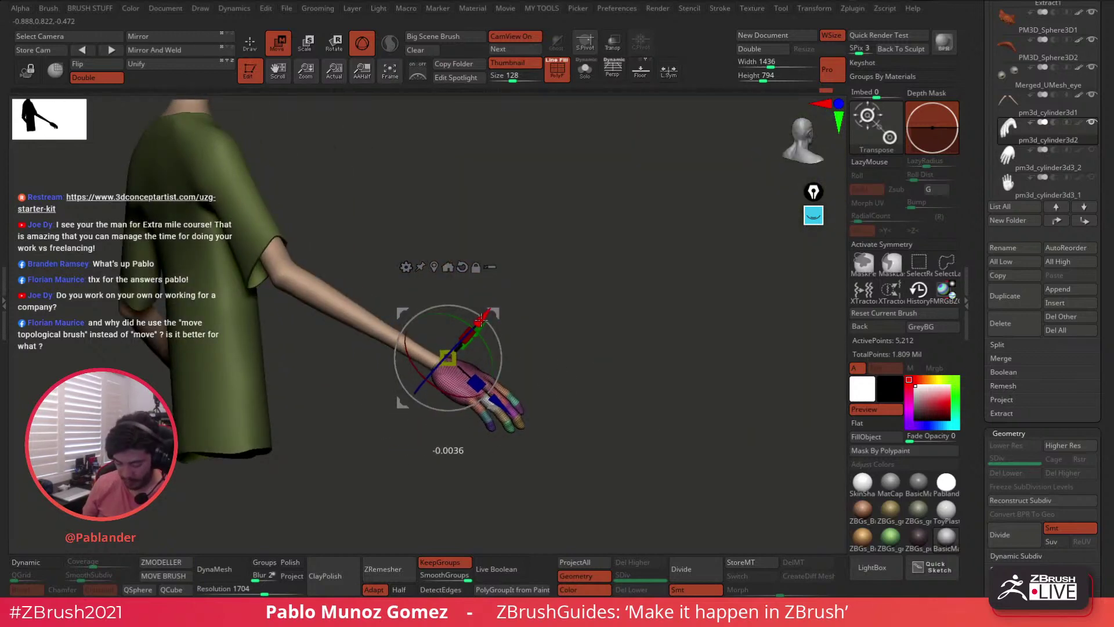
pyautogui.moveTo(533, 352); pyautogui.dragTo(552, 281)
pyautogui.moveTo(451, 356); pyautogui.dragTo(450, 355)
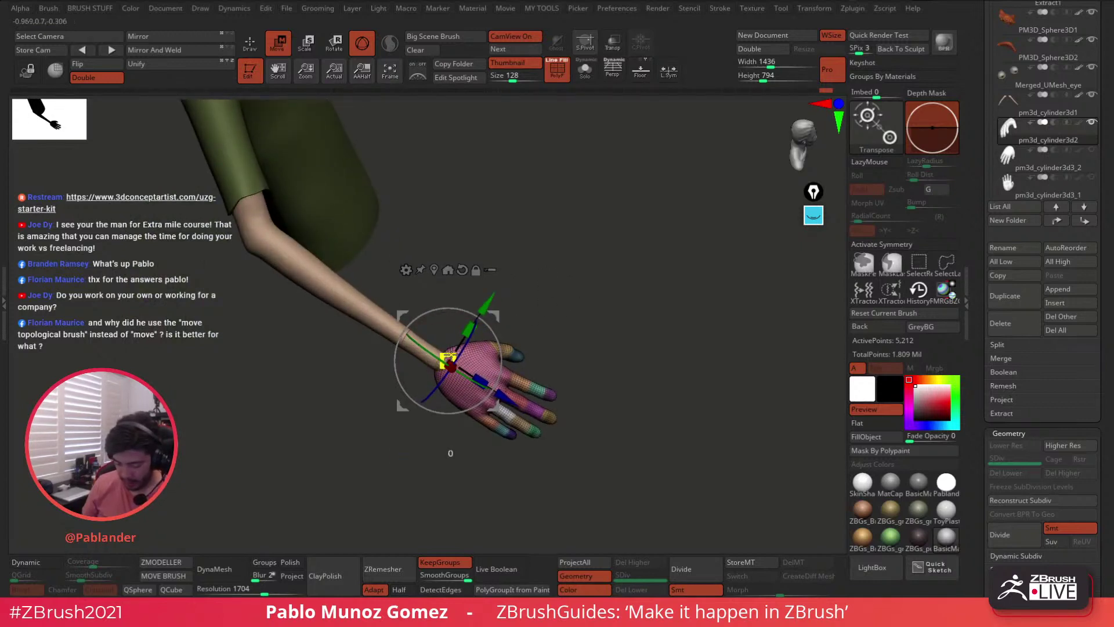
pyautogui.moveTo(609, 347); pyautogui.dragTo(622, 261)
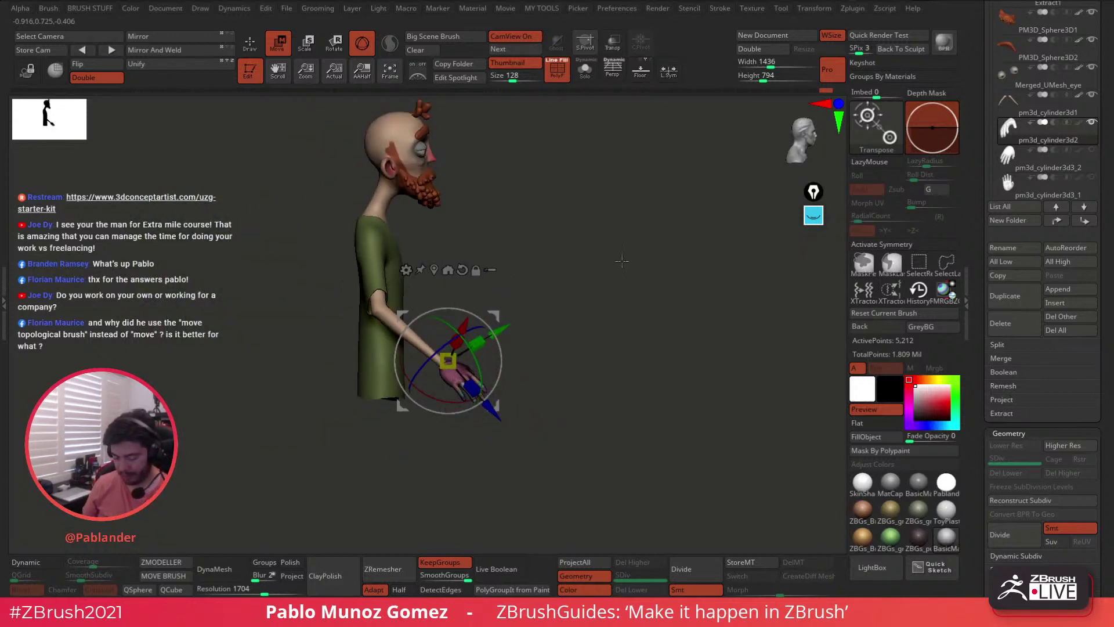
pyautogui.moveTo(691, 272); pyautogui.dragTo(593, 328)
# - Show the eye folder holding four subtools and turn off the polyframe on the hand
pyautogui.moveTo(978, 189); pyautogui.dragTo(978, 343)
pyautogui.moveTo(976, 239); pyautogui.dragTo(977, 298)
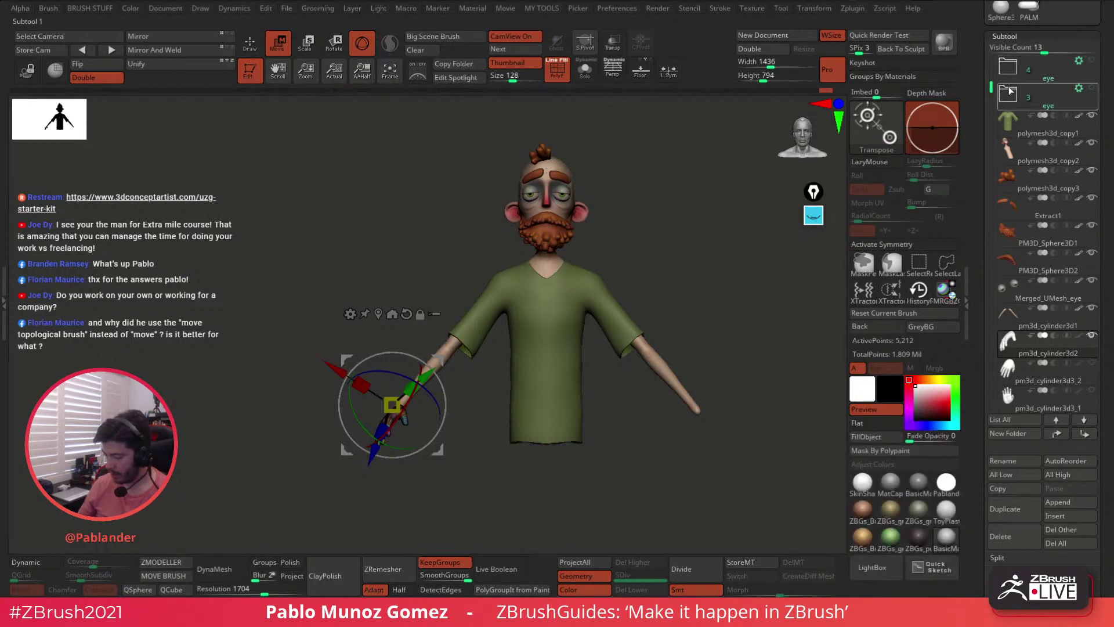
pyautogui.moveTo(990, 88); pyautogui.dragTo(992, 55)
pyautogui.click(1091, 88)
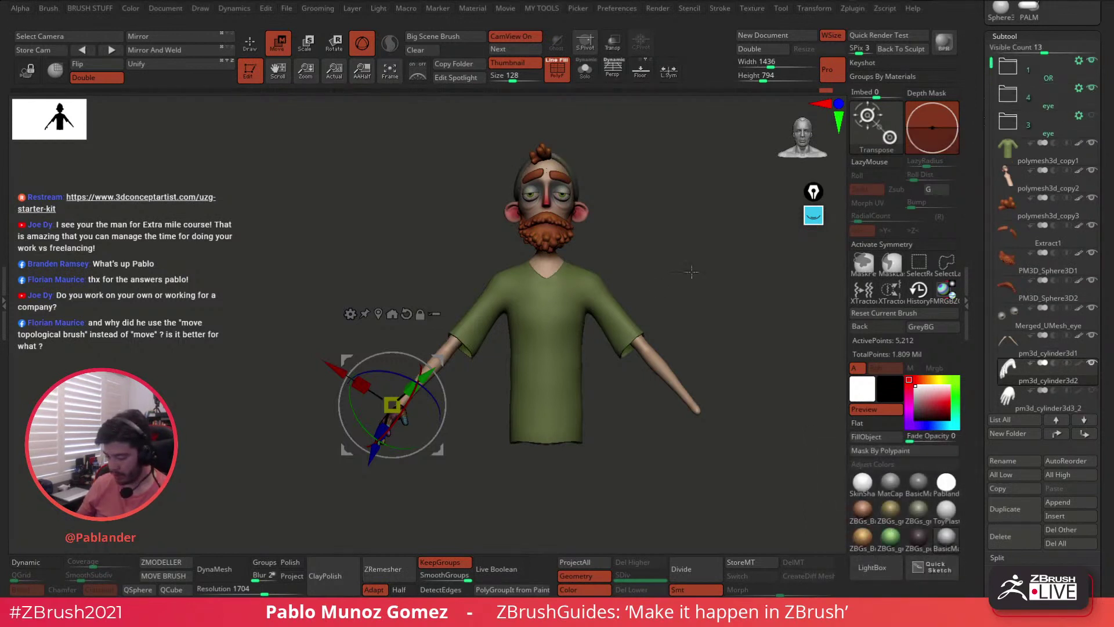
pyautogui.moveTo(691, 273); pyautogui.dragTo(641, 284)
pyautogui.keyDown('alt'); pyautogui.moveTo(505, 483); pyautogui.dragTo(505, 384); pyautogui.keyUp('alt')
pyautogui.hotkey('shift', 'f')
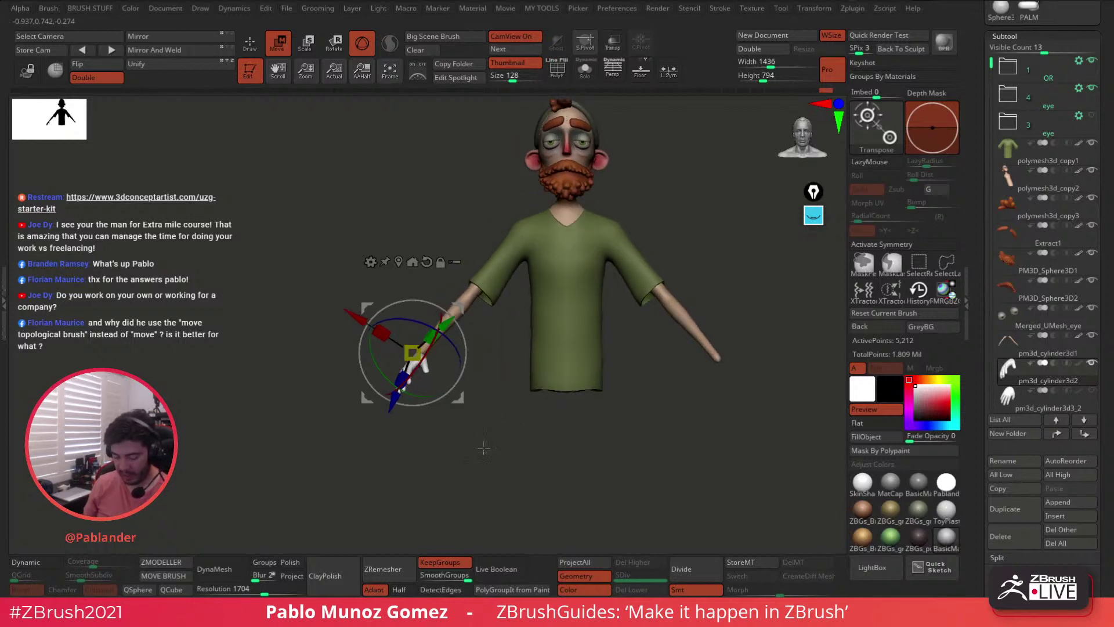
# - Return to Draw mode, fill the hand with the skin tone sampled from the arm, and reset the active colour to white
pyautogui.press('q')
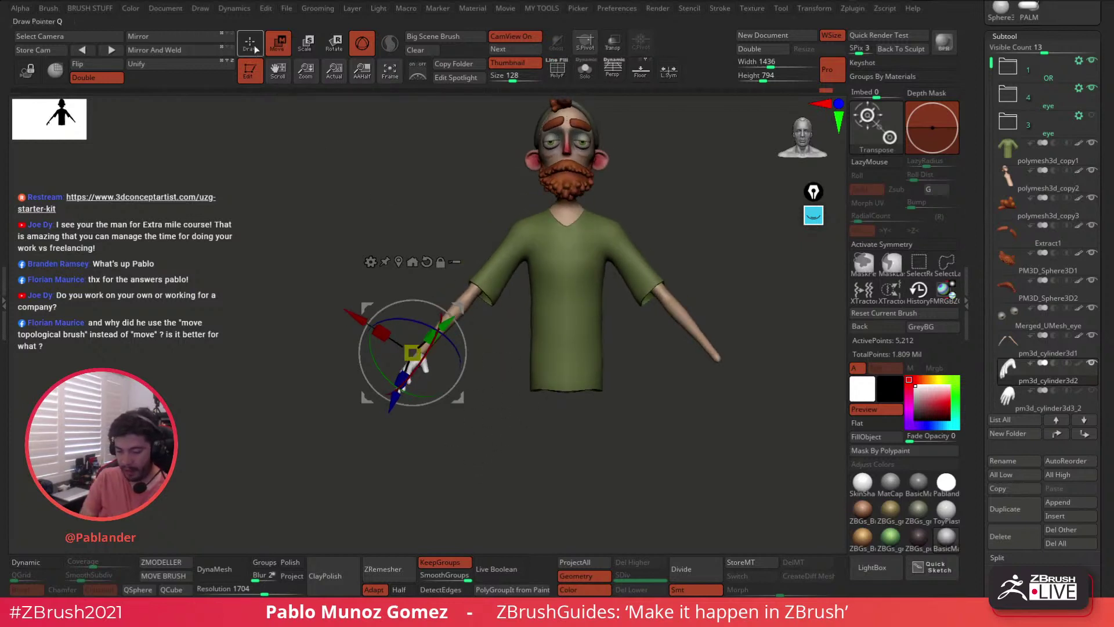
pyautogui.click(918, 396)
pyautogui.moveTo(816, 385); pyautogui.dragTo(592, 308)
pyautogui.moveTo(938, 408); pyautogui.dragTo(673, 315)
pyautogui.click(883, 437)
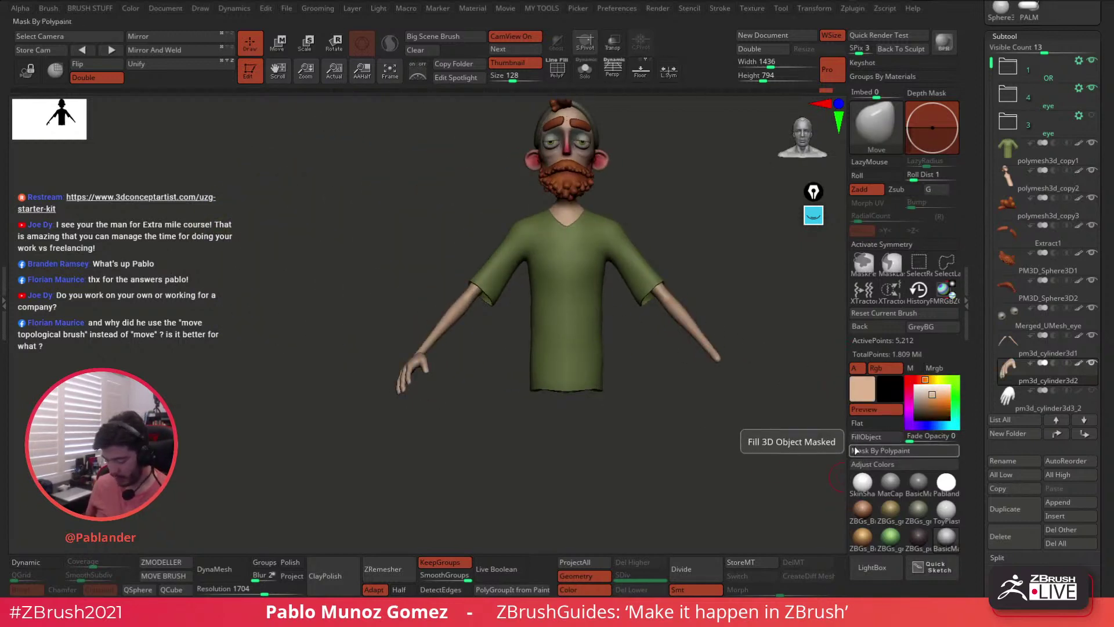
pyautogui.click(915, 384)
# - Compare the polyframes of the hand and the arm pm3d_cylinder3d1 around the wrist
pyautogui.moveTo(651, 410); pyautogui.dragTo(513, 385)
pyautogui.hotkey('shift', 'f')
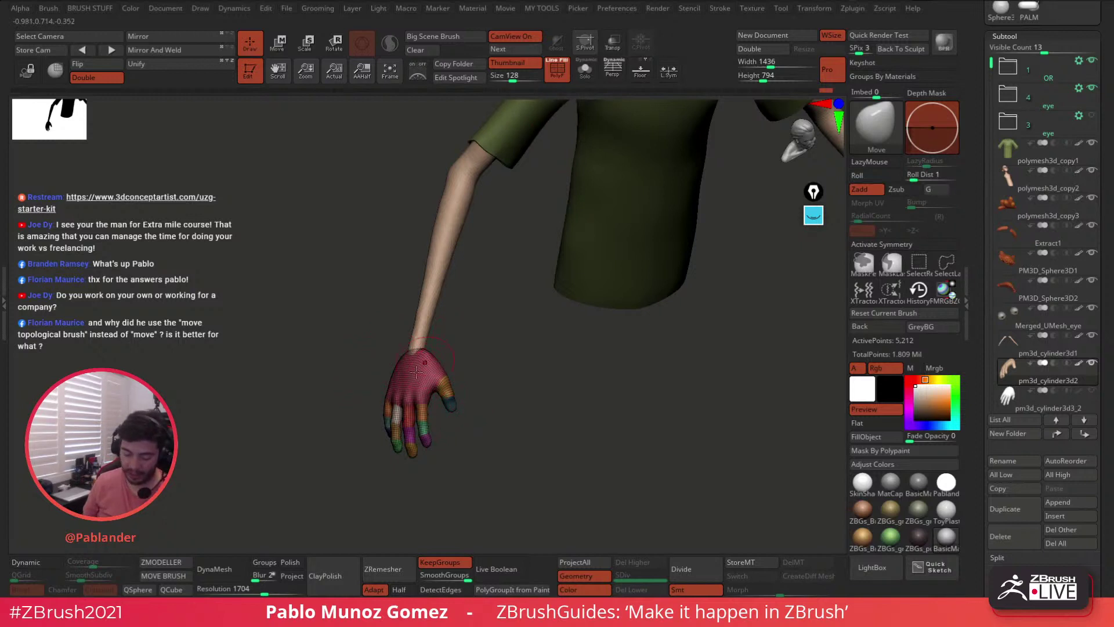
pyautogui.keyDown('alt'); pyautogui.click(441, 263); pyautogui.keyUp('alt')
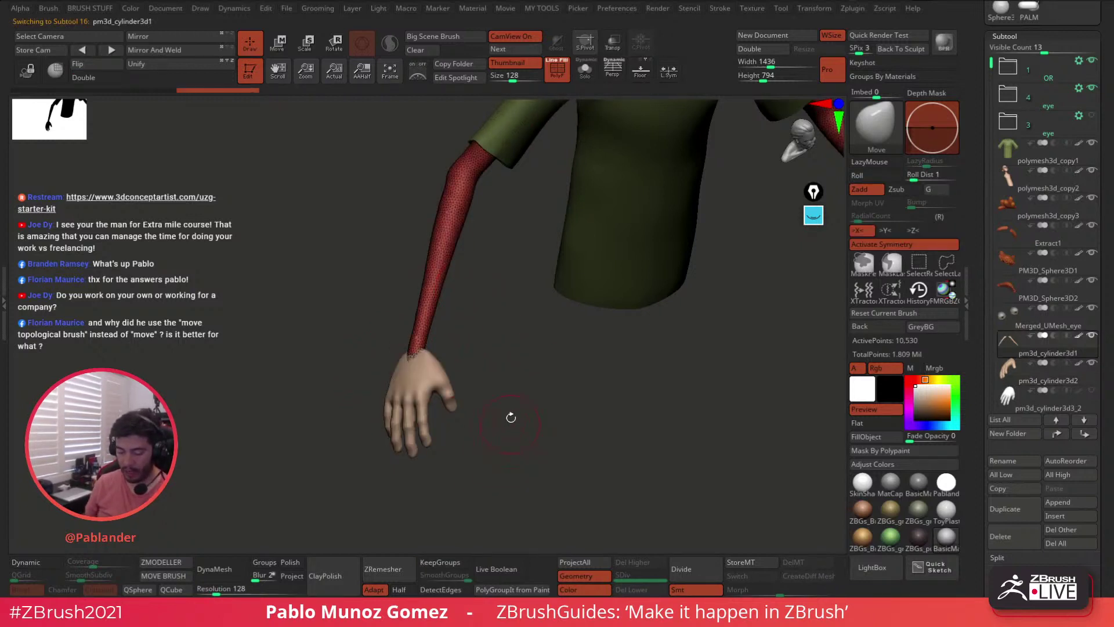
pyautogui.click(559, 74)
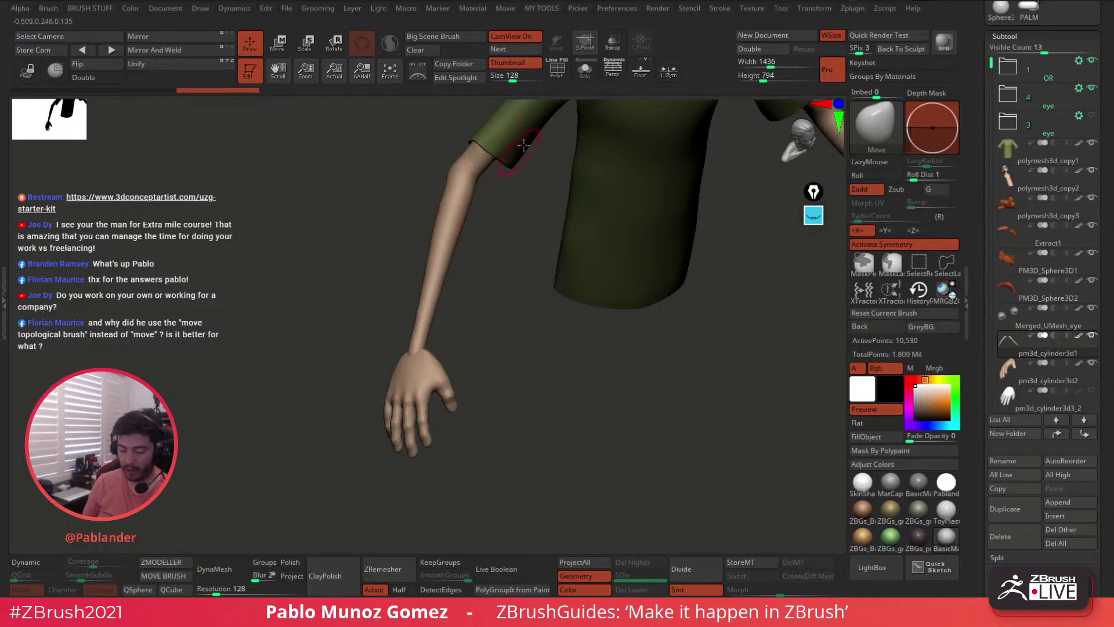
pyautogui.hotkey('shift', 'f')
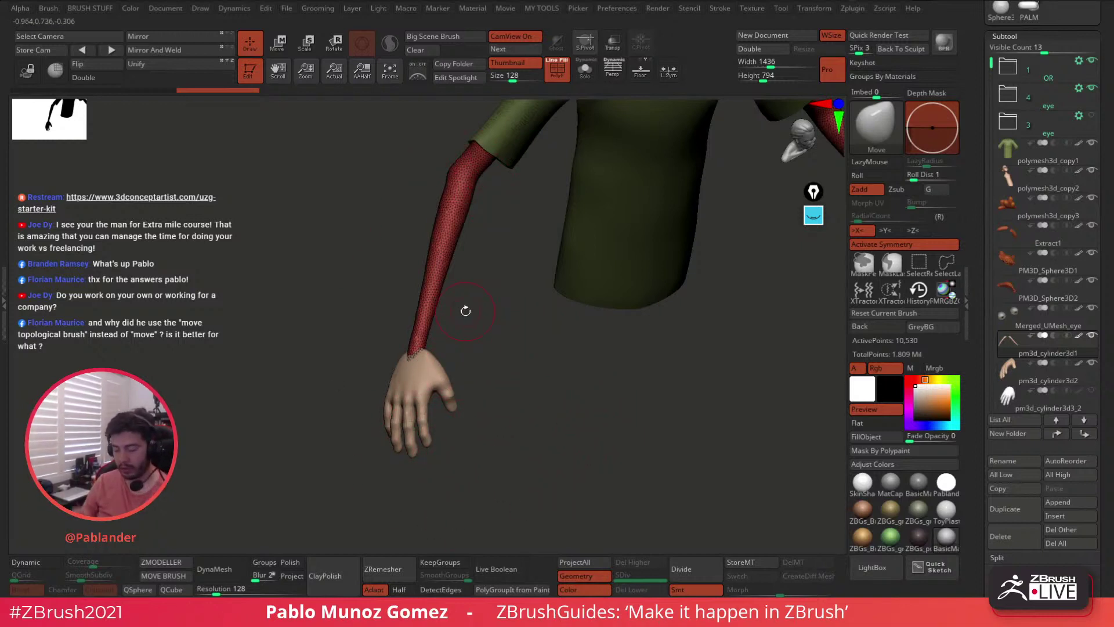
pyautogui.moveTo(538, 386); pyautogui.dragTo(498, 329)
pyautogui.click(557, 73)
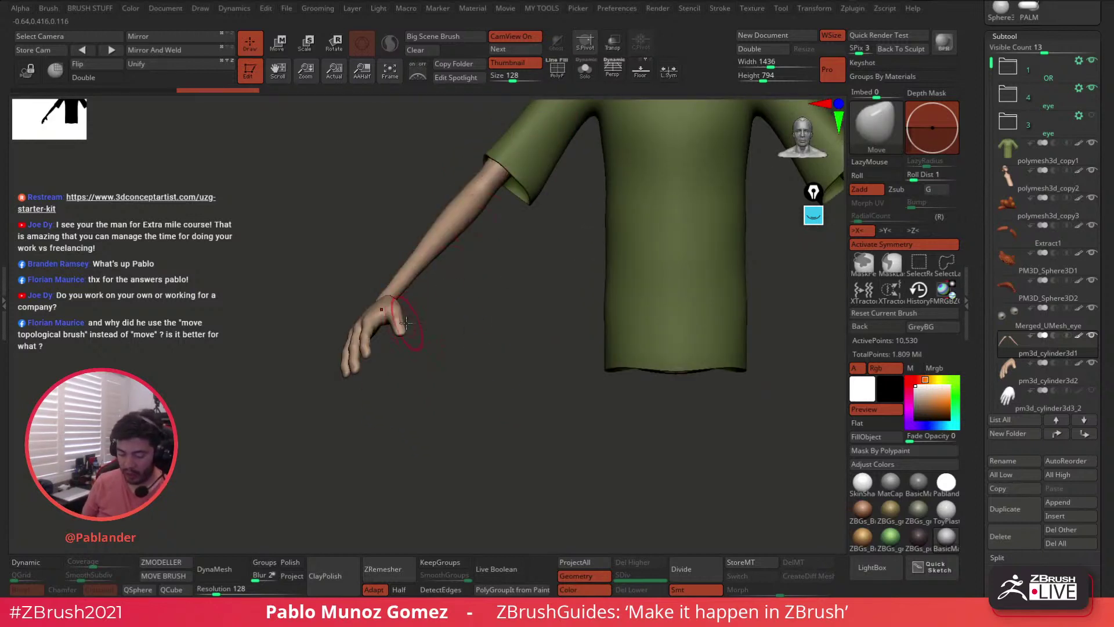
pyautogui.moveTo(395, 316); pyautogui.dragTo(447, 284)
# - Select the hand pm3d_cylinder3d2 and isolate it with Solo, framed to show its back and fingers
pyautogui.click(582, 78)
pyautogui.click(583, 77)
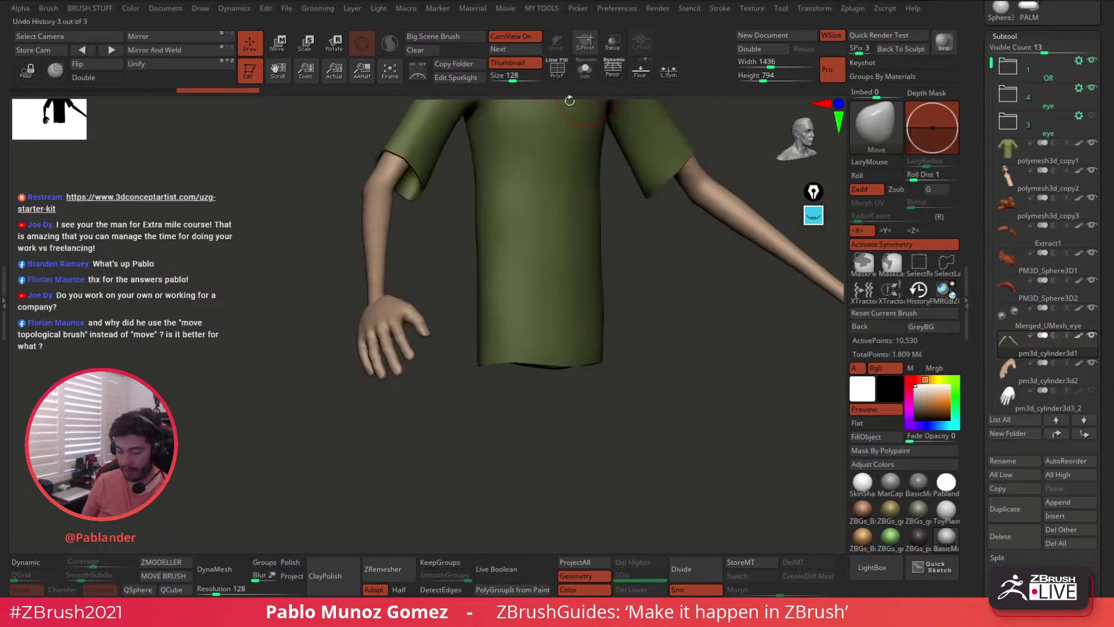
pyautogui.keyDown('alt'); pyautogui.click(410, 314); pyautogui.keyUp('alt')
pyautogui.click(585, 70)
pyautogui.moveTo(527, 169); pyautogui.dragTo(574, 288)
pyautogui.moveTo(543, 392); pyautogui.dragTo(645, 338)
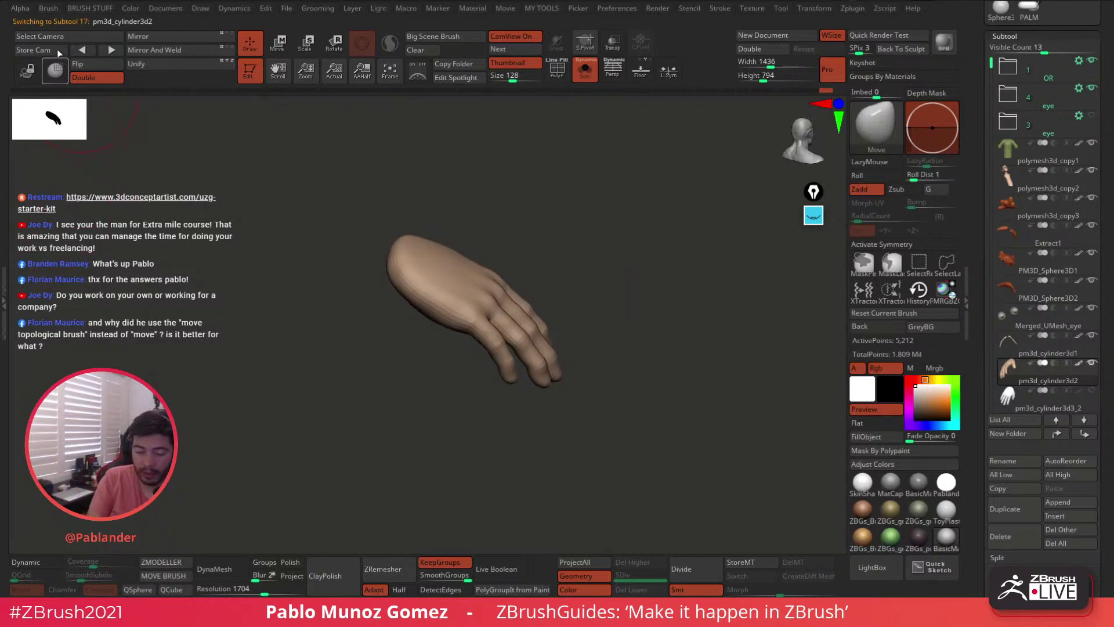
# - Dock the Brush palette beside the canvas and bring its Depth settings into view
pyautogui.moveTo(49, 14)
pyautogui.moveTo(47, 26)
pyautogui.mouseDown()
pyautogui.moveTo(326, 46)
pyautogui.moveTo(1056, 14)
pyautogui.mouseUp()
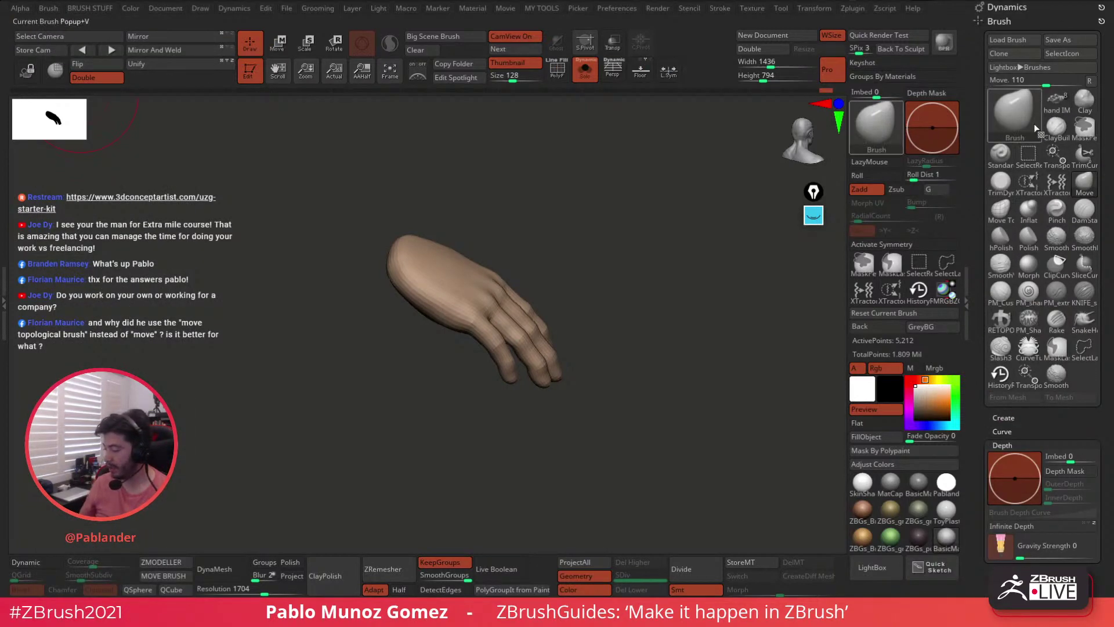
pyautogui.scroll(-4, 1018, 357)
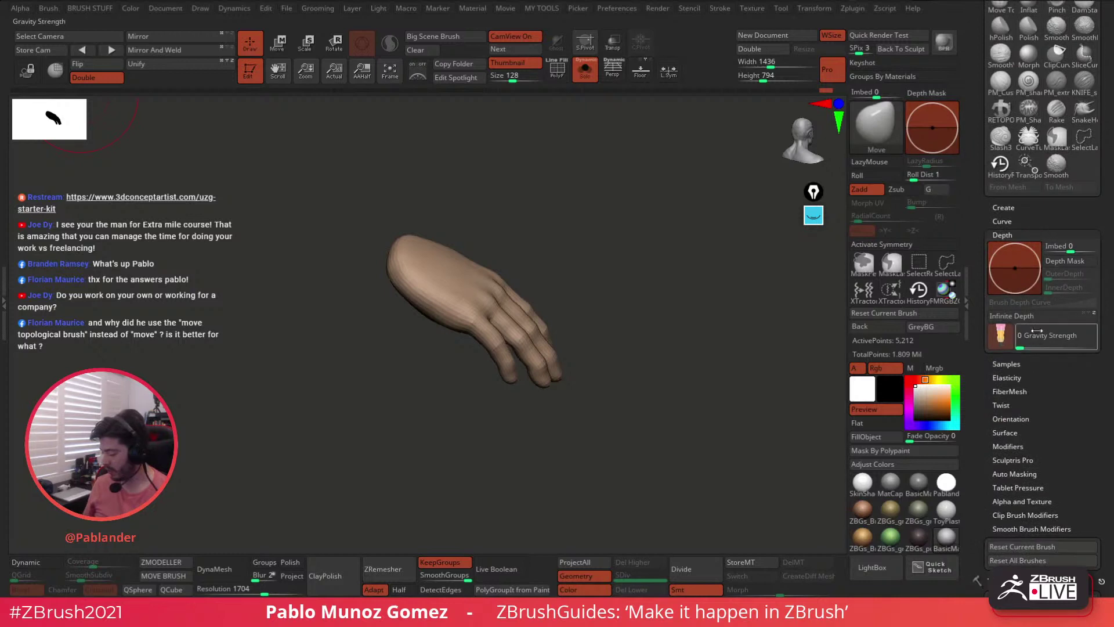
pyautogui.moveTo(666, 383); pyautogui.dragTo(683, 318)
pyautogui.press('space')
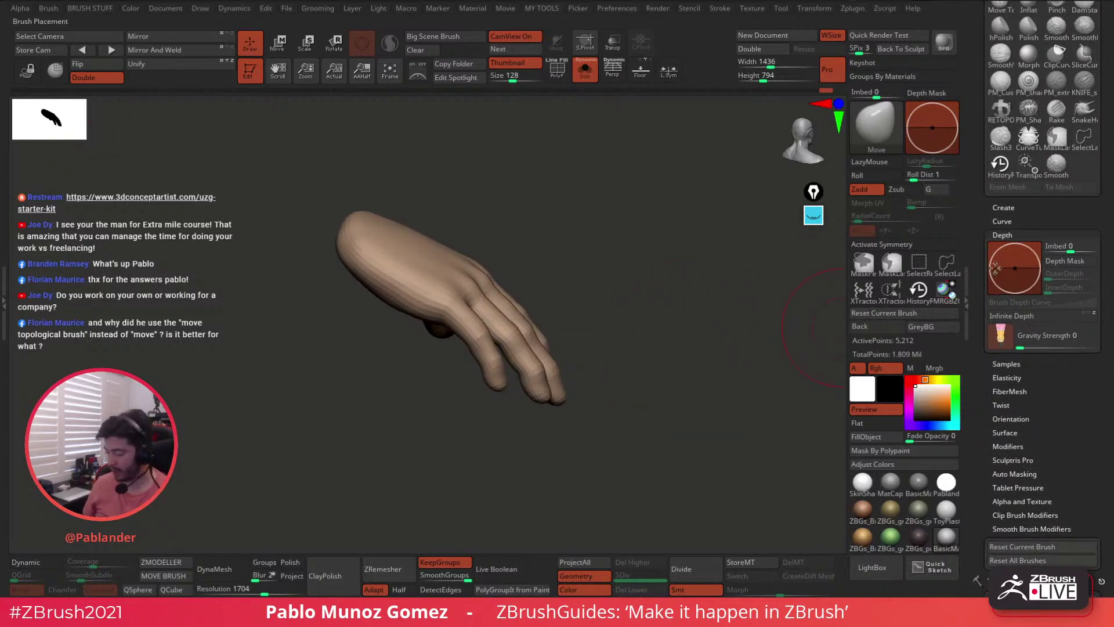
# - Look through the Move brush's Depth and Curve settings, leaving both sections collapsed
pyautogui.click(1002, 235)
pyautogui.moveTo(1031, 227); pyautogui.dragTo(1019, 210)
pyautogui.click(1019, 206)
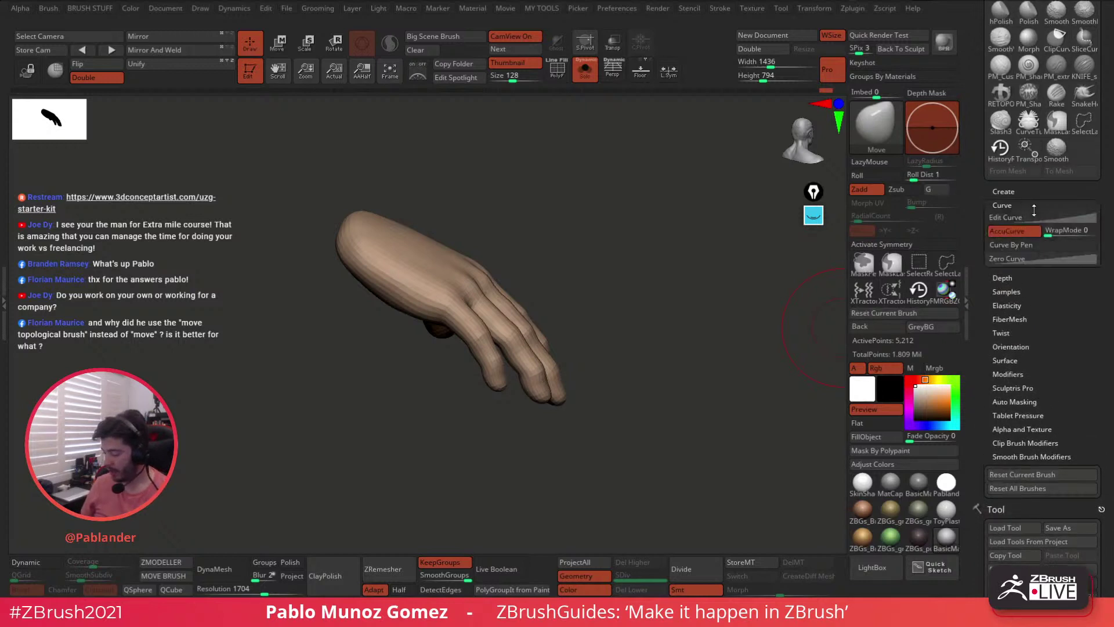
pyautogui.click(1032, 206)
pyautogui.moveTo(642, 253); pyautogui.dragTo(640, 266)
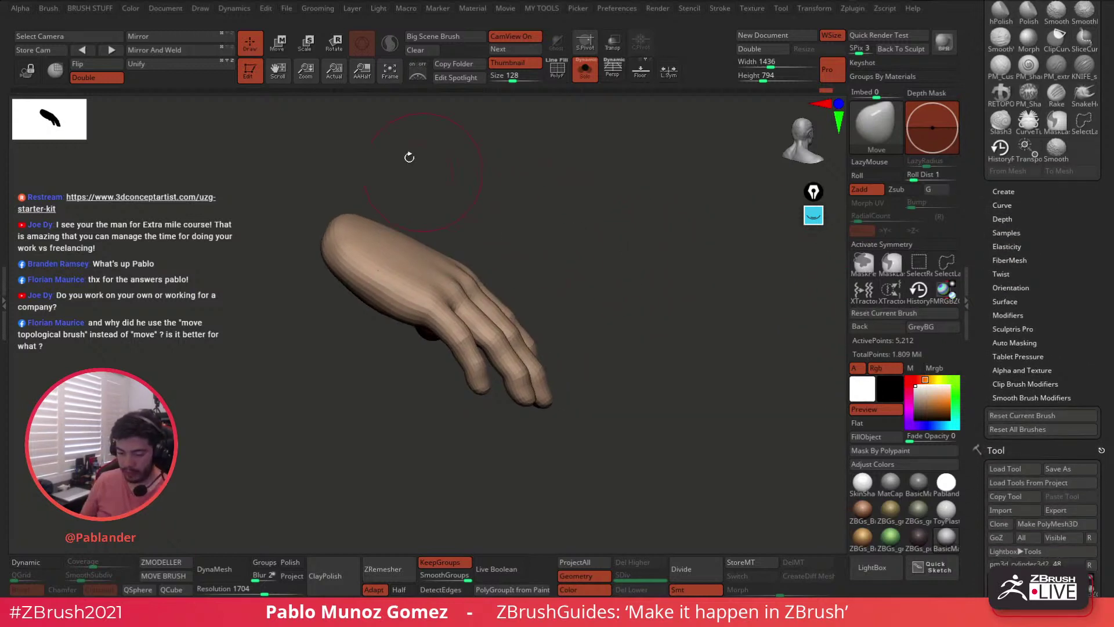
# - Switch from the gizmo to the transpose line and mask the little finger from its base along the topology
pyautogui.press('w')
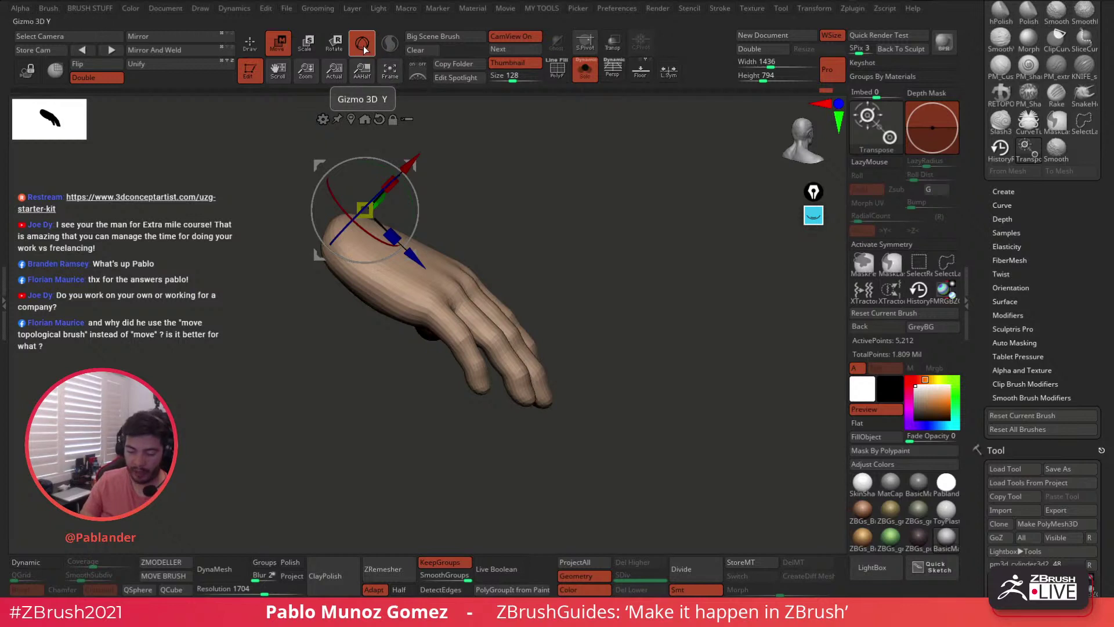
pyautogui.click(368, 51)
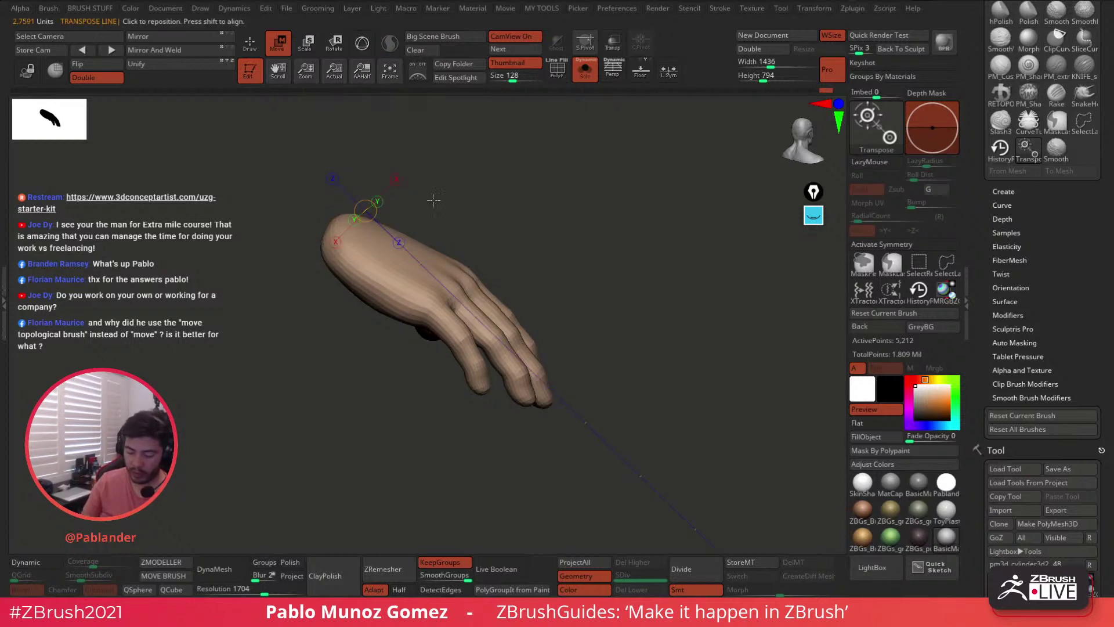
pyautogui.click(389, 275)
pyautogui.moveTo(421, 336); pyautogui.dragTo(464, 403)
pyautogui.moveTo(619, 268); pyautogui.dragTo(603, 236)
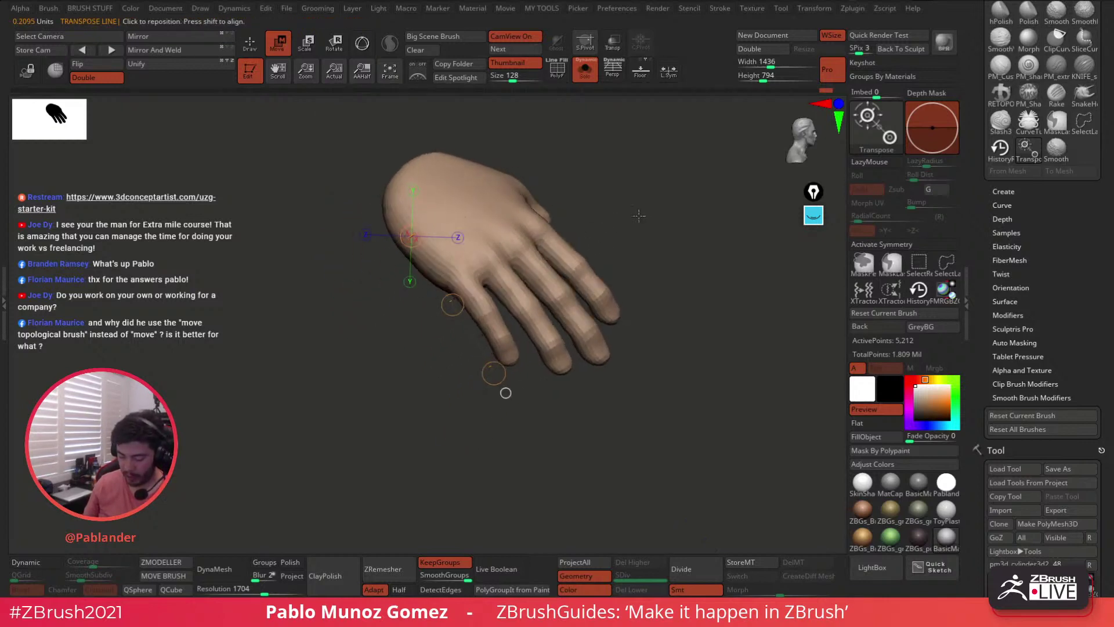
pyautogui.click(513, 236)
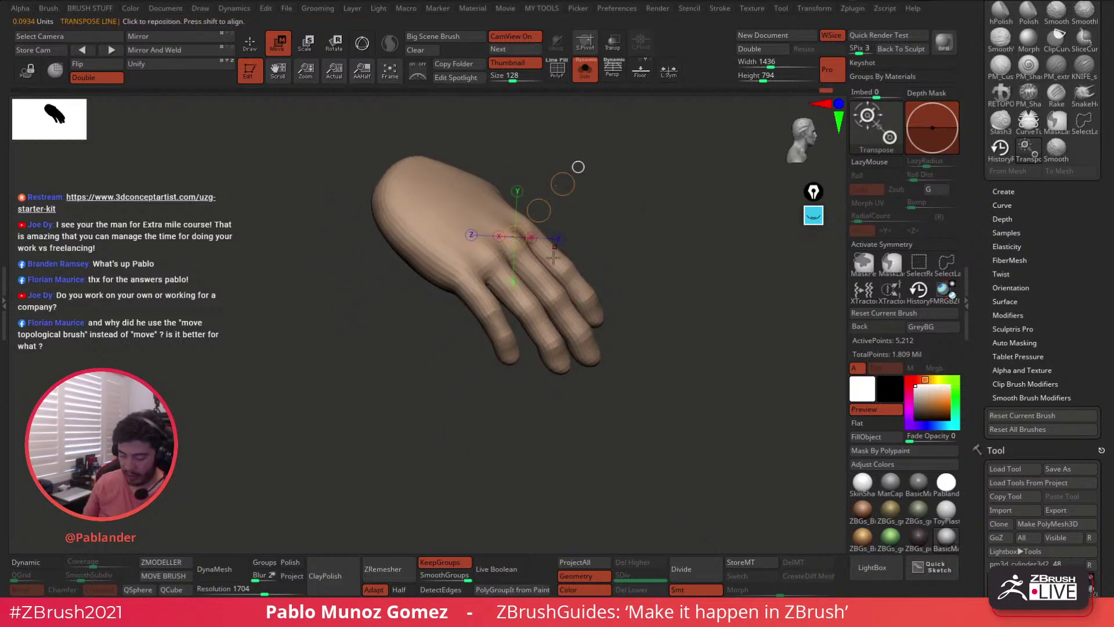
pyautogui.moveTo(507, 294); pyautogui.dragTo(490, 302, button='right')
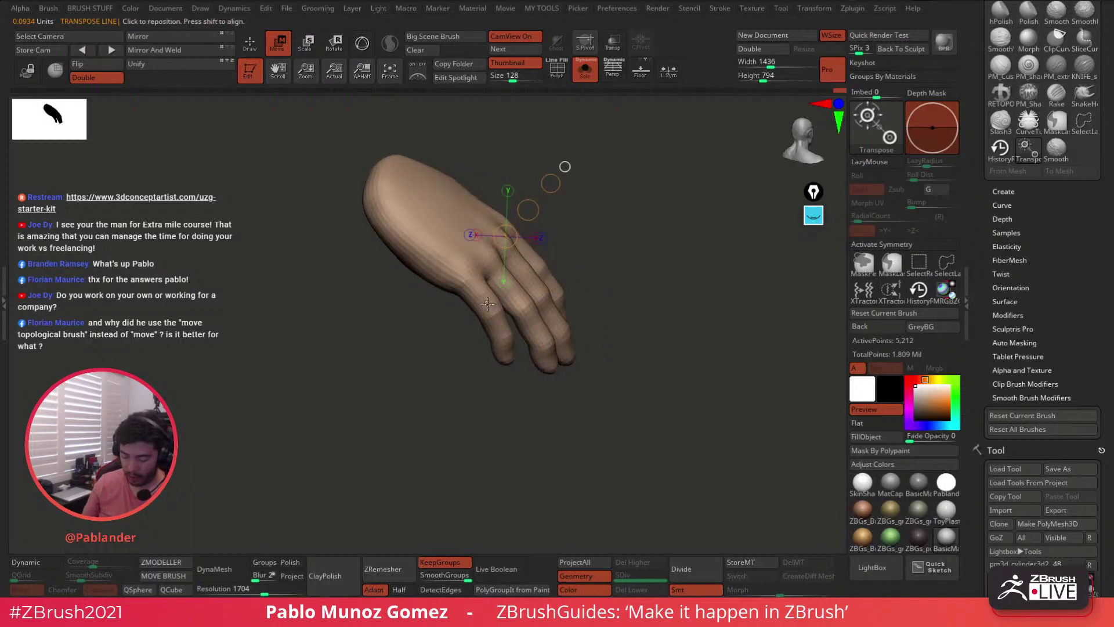
pyautogui.moveTo(479, 295); pyautogui.dragTo(442, 256)
pyautogui.moveTo(587, 184); pyautogui.dragTo(615, 219, button='right')
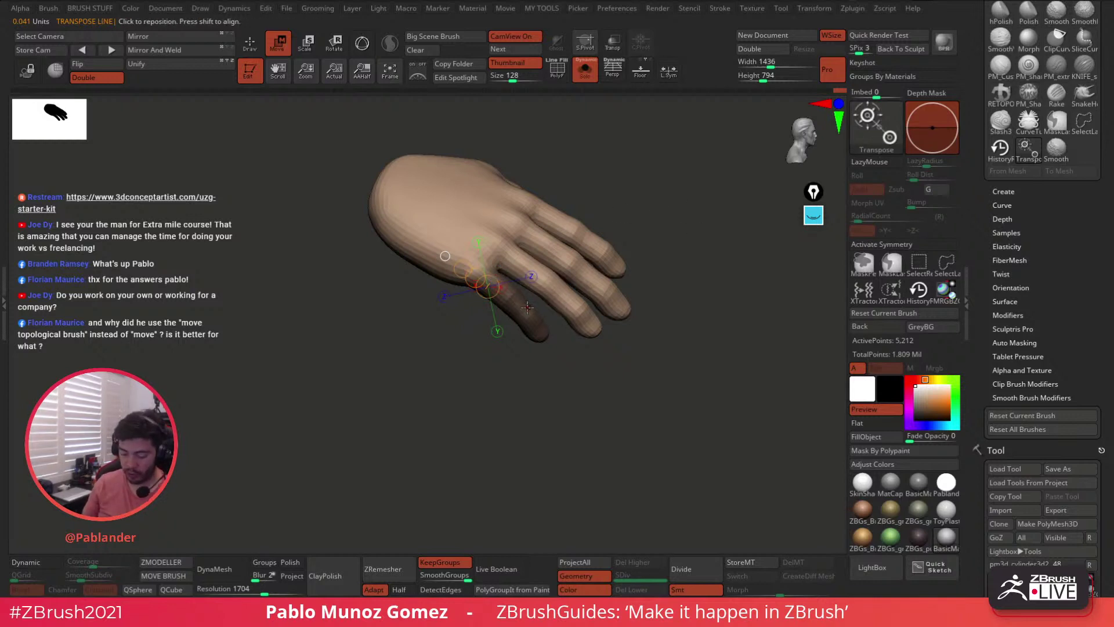
# - Invert the mask to free the little finger and grow it over the finger's base
pyautogui.moveTo(606, 361); pyautogui.dragTo(660, 293)
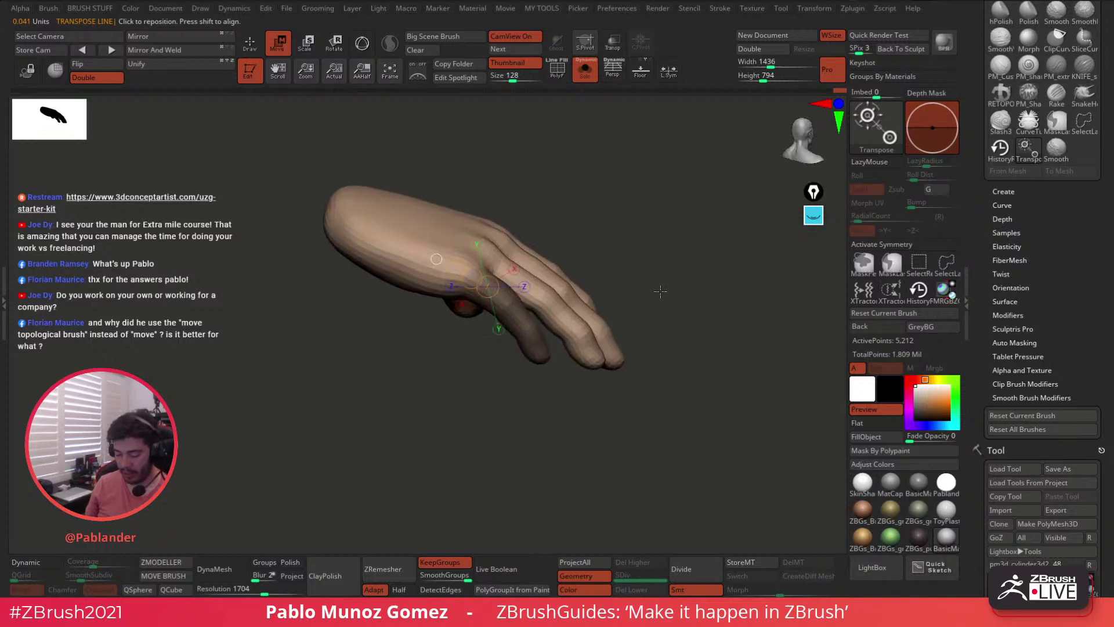
pyautogui.keyDown('ctrl'); pyautogui.click(641, 223); pyautogui.keyUp('ctrl')
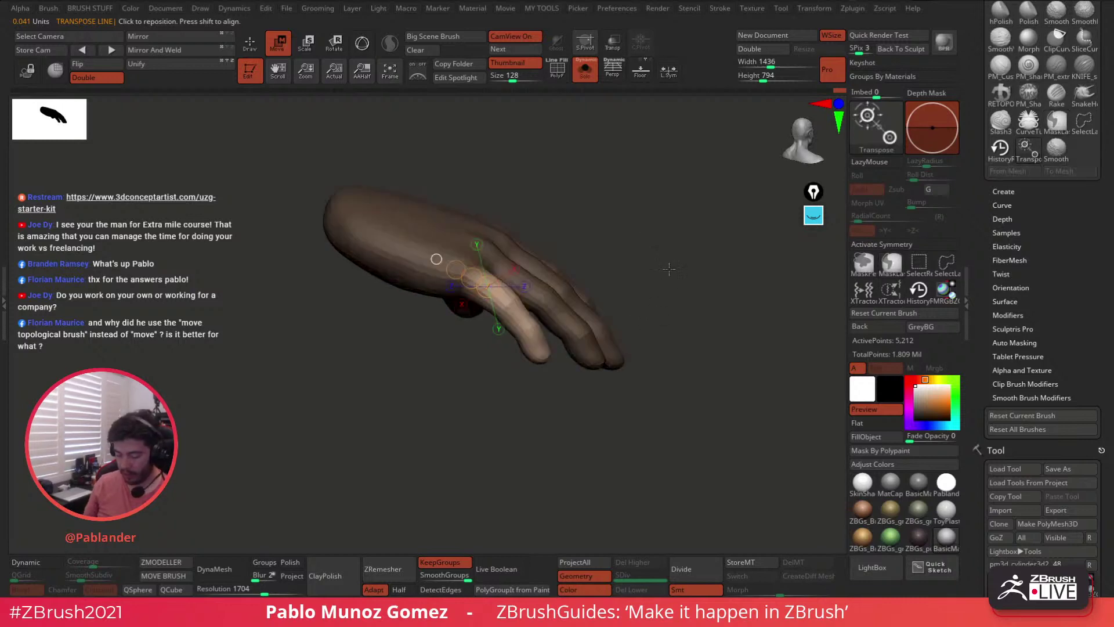
pyautogui.rightClick(651, 229)
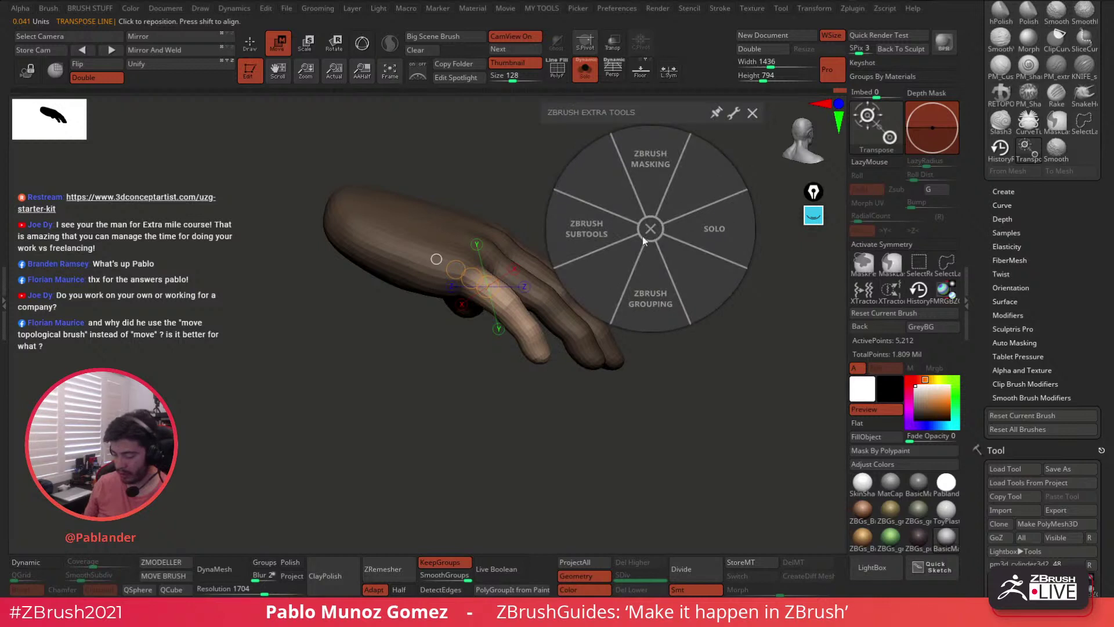
pyautogui.click(657, 209)
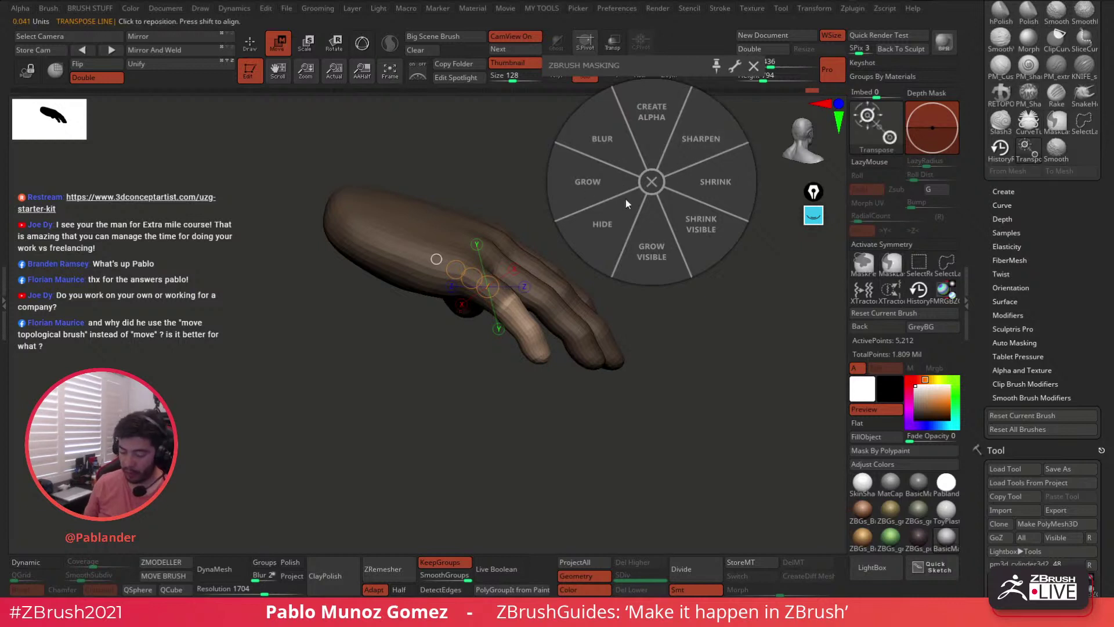
pyautogui.click(651, 183)
# - Return to Draw mode, show the polyframe and clear the mask on the hand
pyautogui.click(249, 42)
pyautogui.click(557, 68)
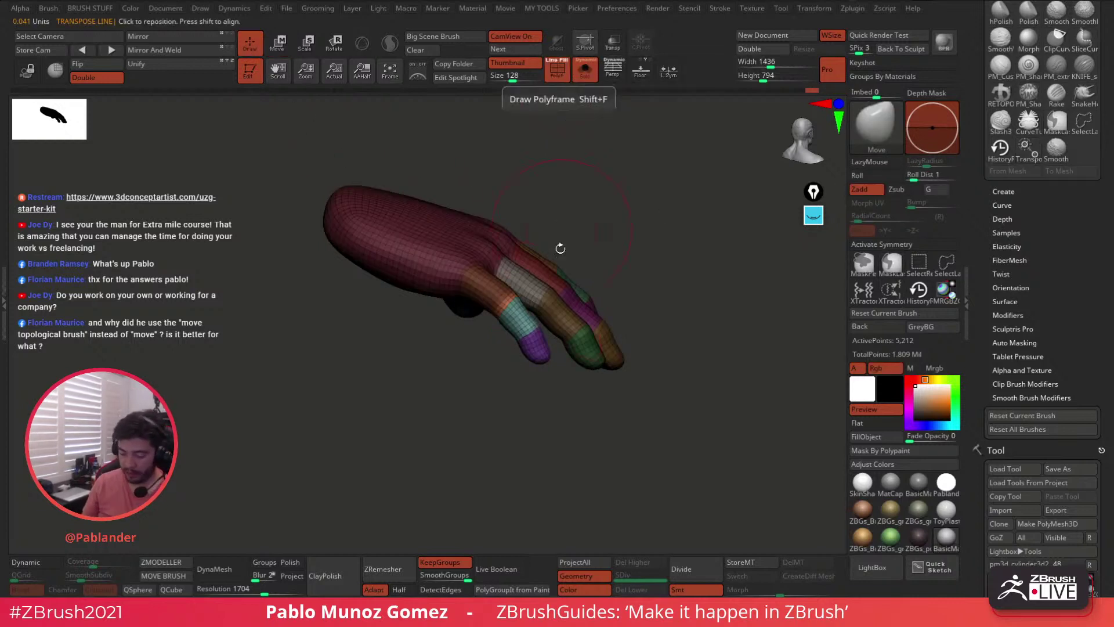
pyautogui.keyDown('ctrl'); pyautogui.click(621, 240); pyautogui.keyUp('ctrl')
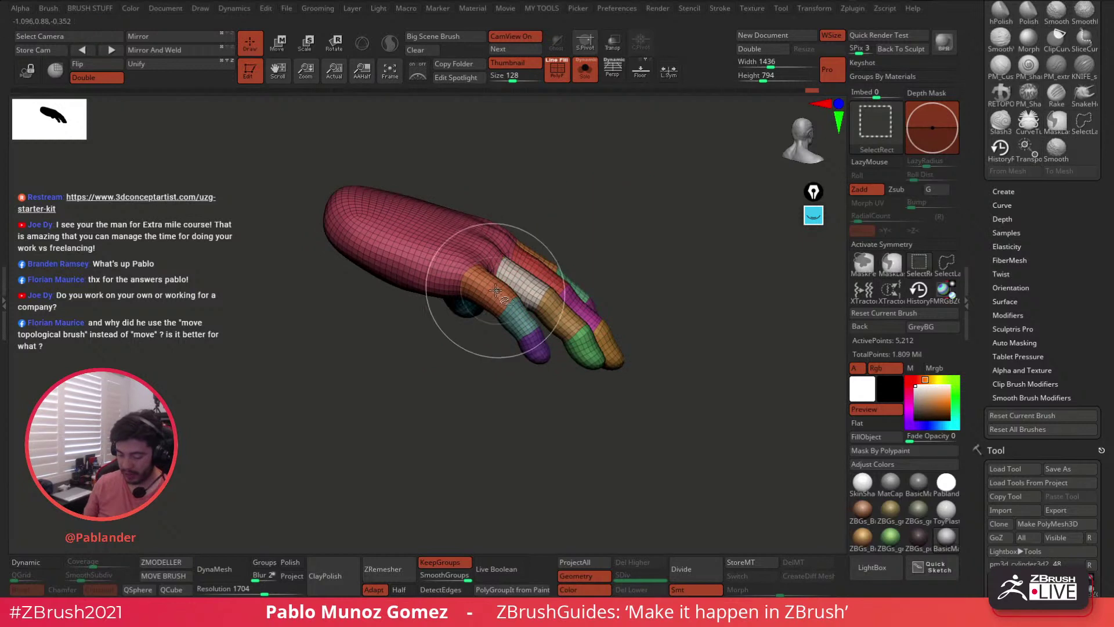
# - Mask the whole hand except the little finger's two outer segments using polygroup visibility, and turn off the polyframe
pyautogui.keyDown('ctrl'); pyautogui.keyDown('shift'); pyautogui.click(512, 314); pyautogui.keyUp('shift'); pyautogui.keyUp('ctrl')
pyautogui.keyDown('ctrl'); pyautogui.keyDown('shift'); pyautogui.click(597, 244); pyautogui.keyUp('shift'); pyautogui.keyUp('ctrl')
pyautogui.keyDown('ctrl'); pyautogui.keyDown('shift'); pyautogui.click(535, 347); pyautogui.keyUp('shift'); pyautogui.keyUp('ctrl')
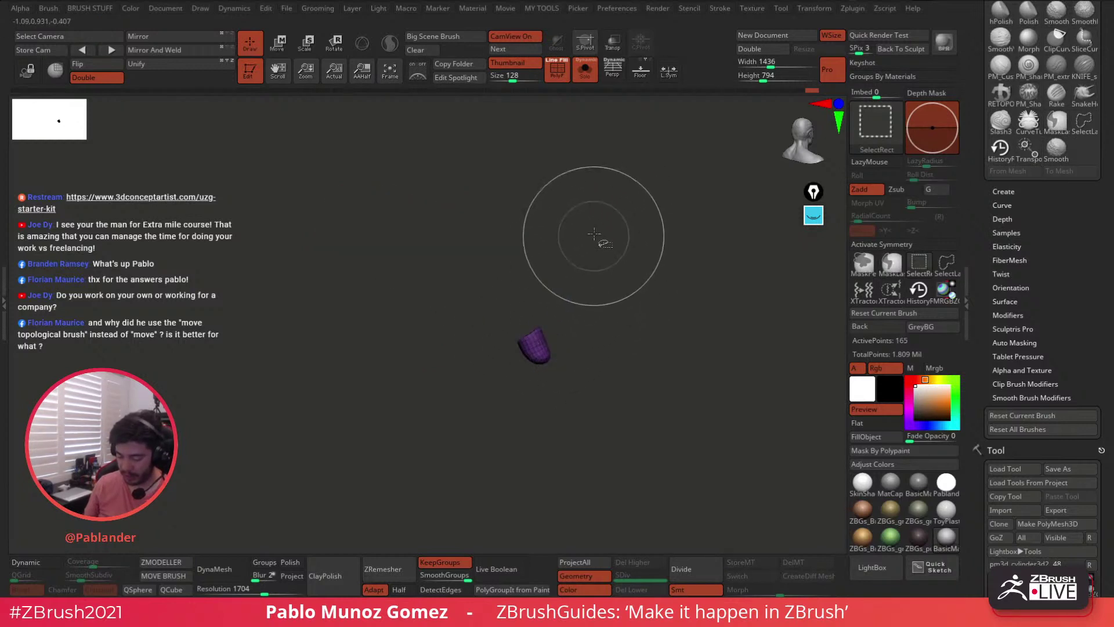
pyautogui.keyDown('ctrl'); pyautogui.keyDown('shift'); pyautogui.moveTo(592, 234); pyautogui.dragTo(610, 247); pyautogui.keyUp('shift'); pyautogui.keyUp('ctrl')
pyautogui.keyDown('ctrl'); pyautogui.keyDown('shift'); pyautogui.click(522, 319); pyautogui.keyUp('shift'); pyautogui.keyUp('ctrl')
pyautogui.keyDown('ctrl'); pyautogui.click(646, 224); pyautogui.keyUp('ctrl')
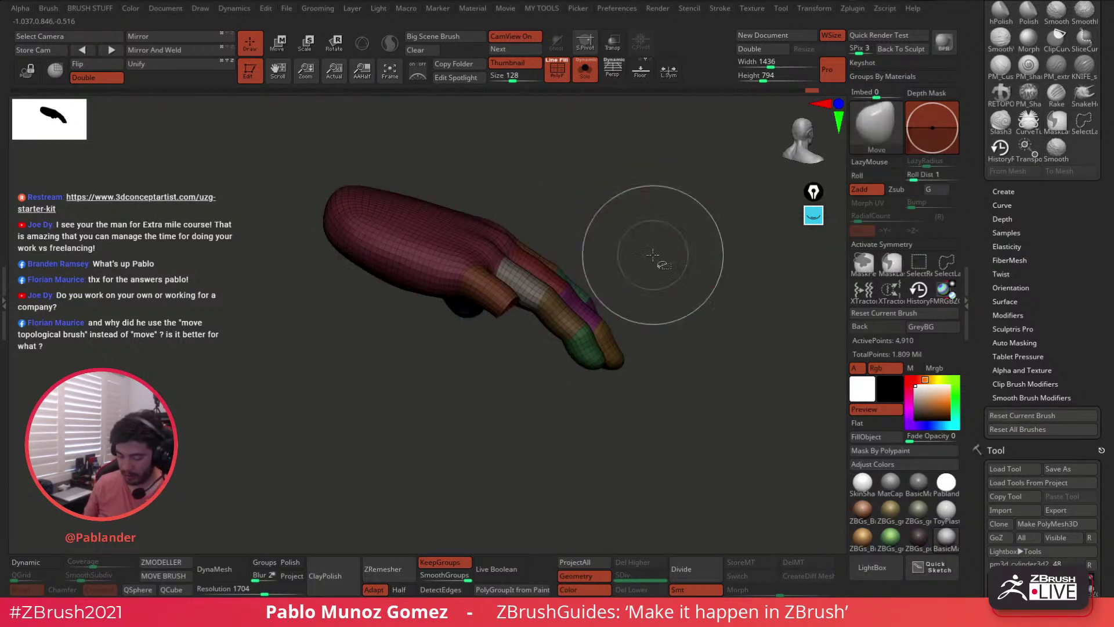
pyautogui.keyDown('ctrl'); pyautogui.keyDown('shift'); pyautogui.click(660, 235); pyautogui.keyUp('shift'); pyautogui.keyUp('ctrl')
pyautogui.click(557, 69)
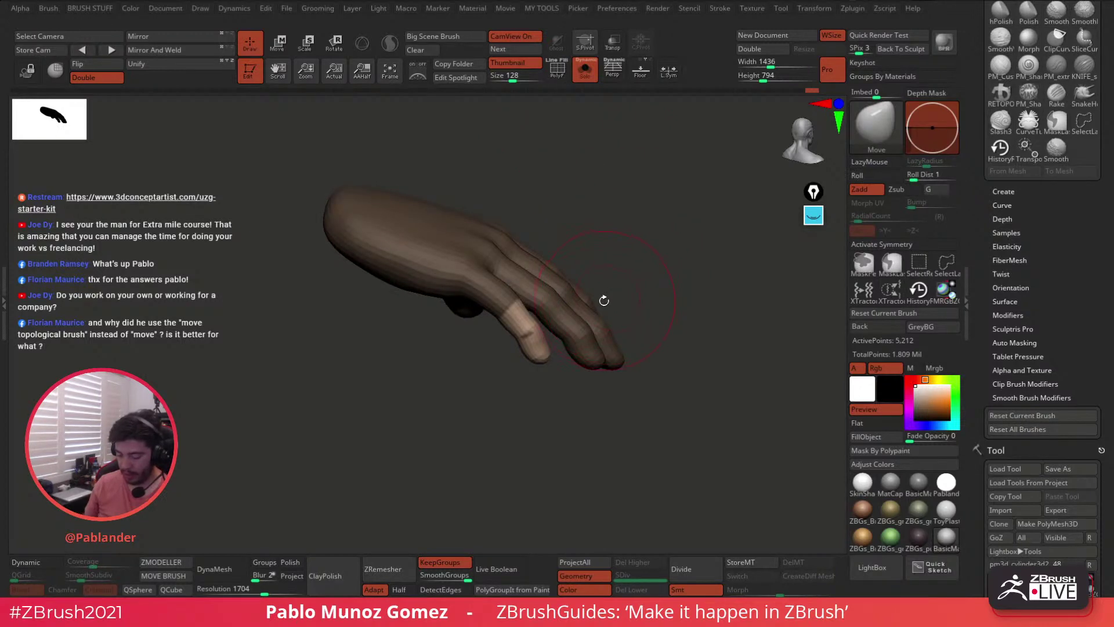
pyautogui.moveTo(604, 300); pyautogui.dragTo(649, 267)
pyautogui.keyDown('ctrl'); pyautogui.click(649, 267); pyautogui.keyUp('ctrl')
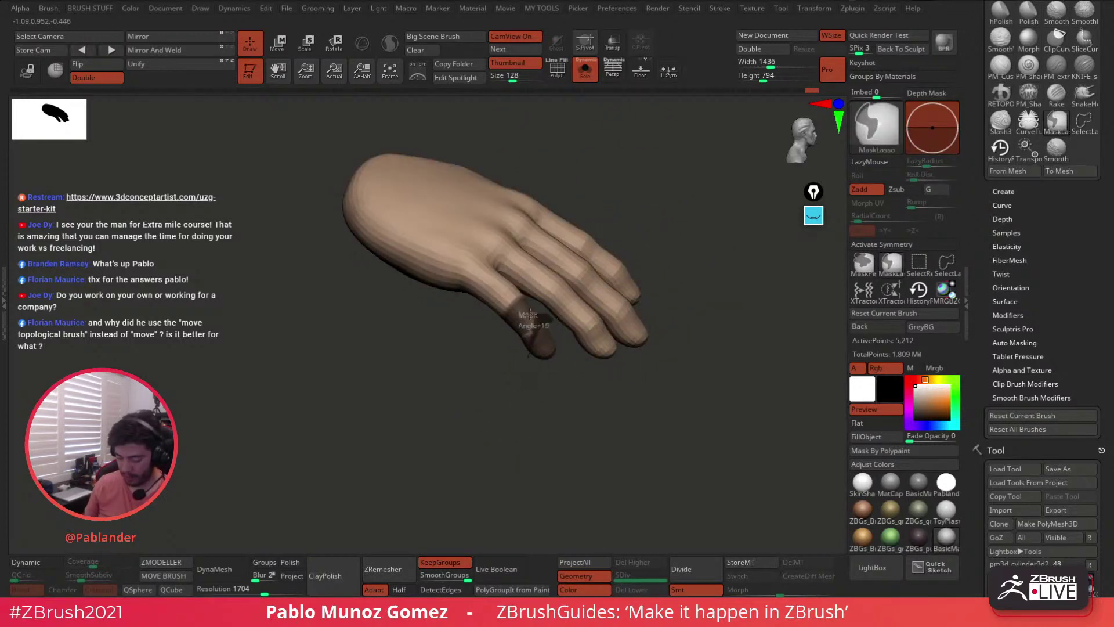
pyautogui.keyDown('ctrl'); pyautogui.click(605, 216); pyautogui.keyUp('ctrl')
pyautogui.moveTo(597, 211)
pyautogui.mouseDown()
pyautogui.moveTo(671, 217)
pyautogui.moveTo(650, 243)
pyautogui.moveTo(664, 246)
pyautogui.mouseUp()
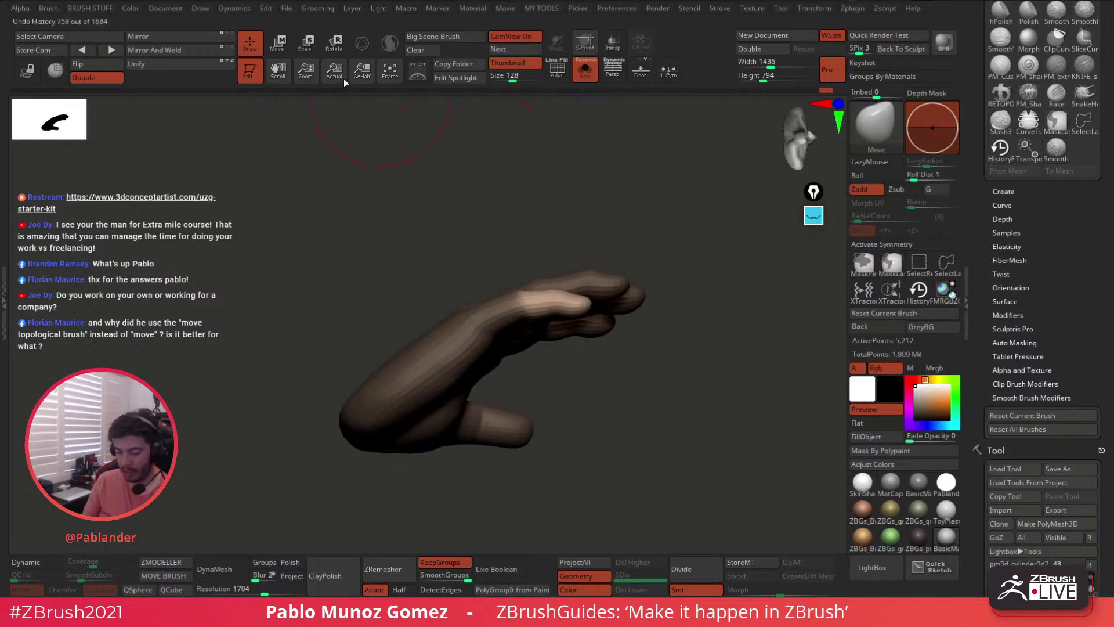
# - Lay a transpose line along the little finger from its knuckle to the joint where the unmasked segments begin
pyautogui.press('w')
pyautogui.moveTo(584, 318); pyautogui.dragTo(554, 335)
pyautogui.moveTo(476, 331); pyautogui.dragTo(542, 300)
pyautogui.moveTo(482, 323); pyautogui.dragTo(483, 313)
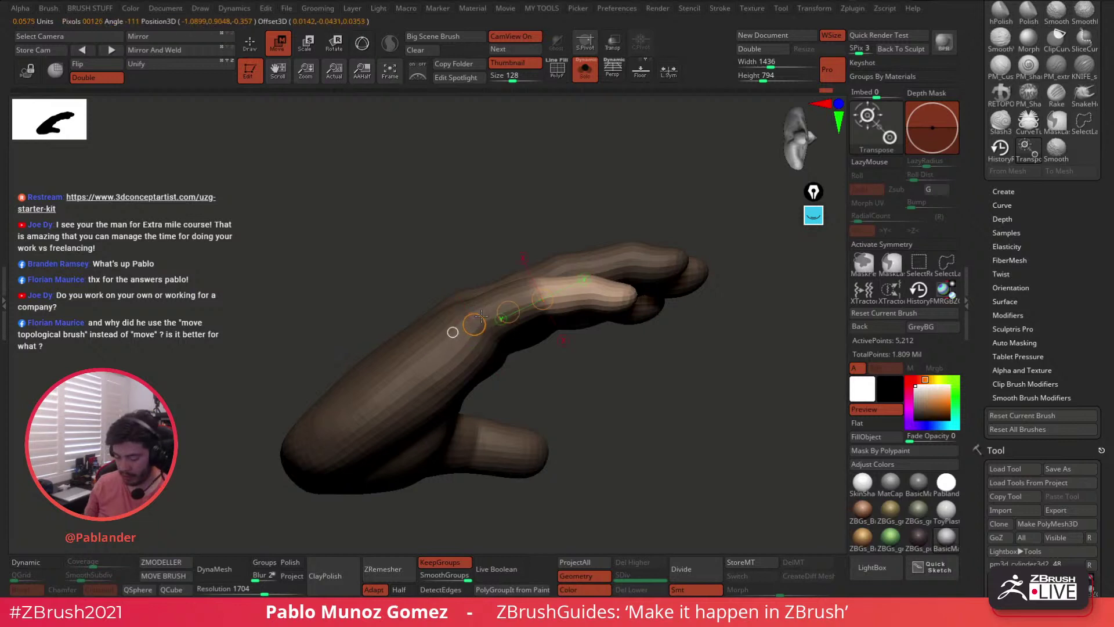
pyautogui.moveTo(554, 303); pyautogui.dragTo(571, 337)
pyautogui.moveTo(460, 322); pyautogui.dragTo(542, 297)
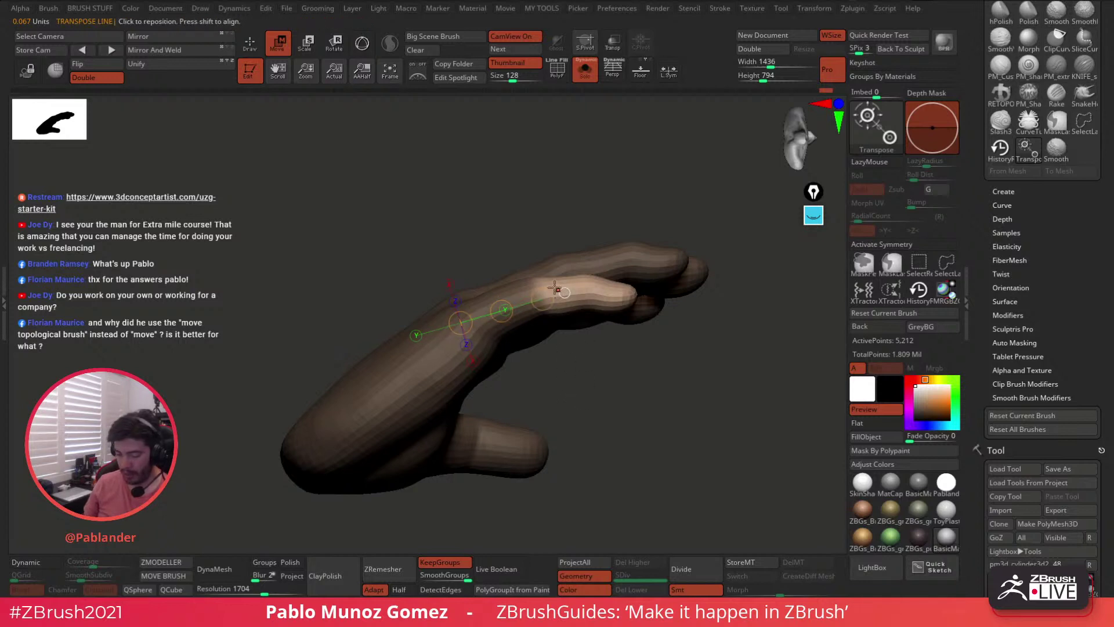
# - Bend the little finger's two outer segments downward by rotating them about the joint at the transpose line's end
pyautogui.press('r')
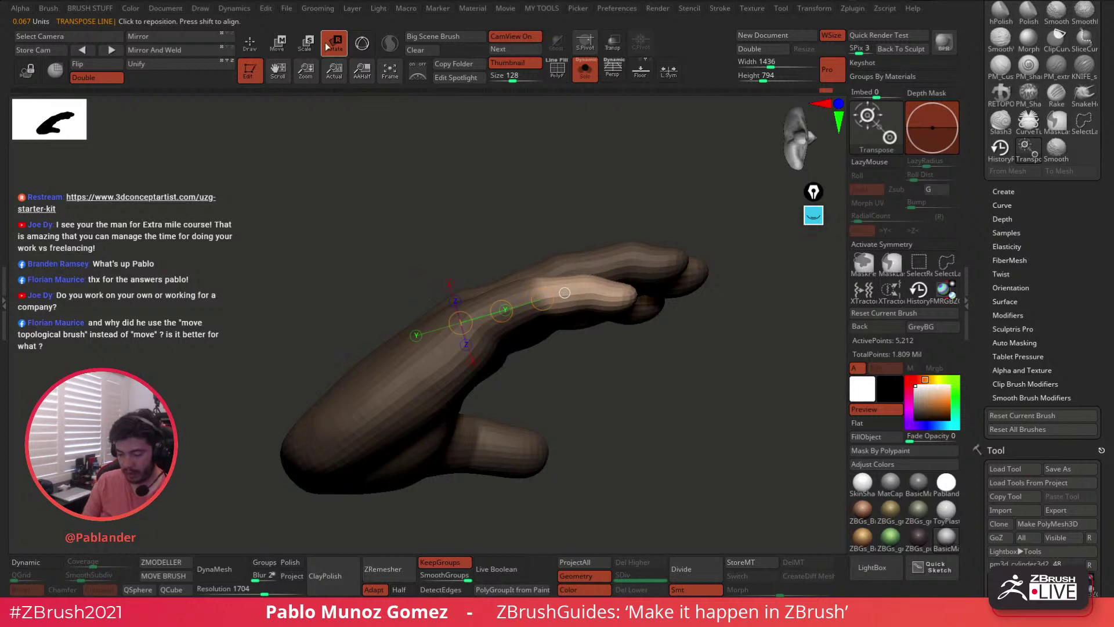
pyautogui.click(558, 309)
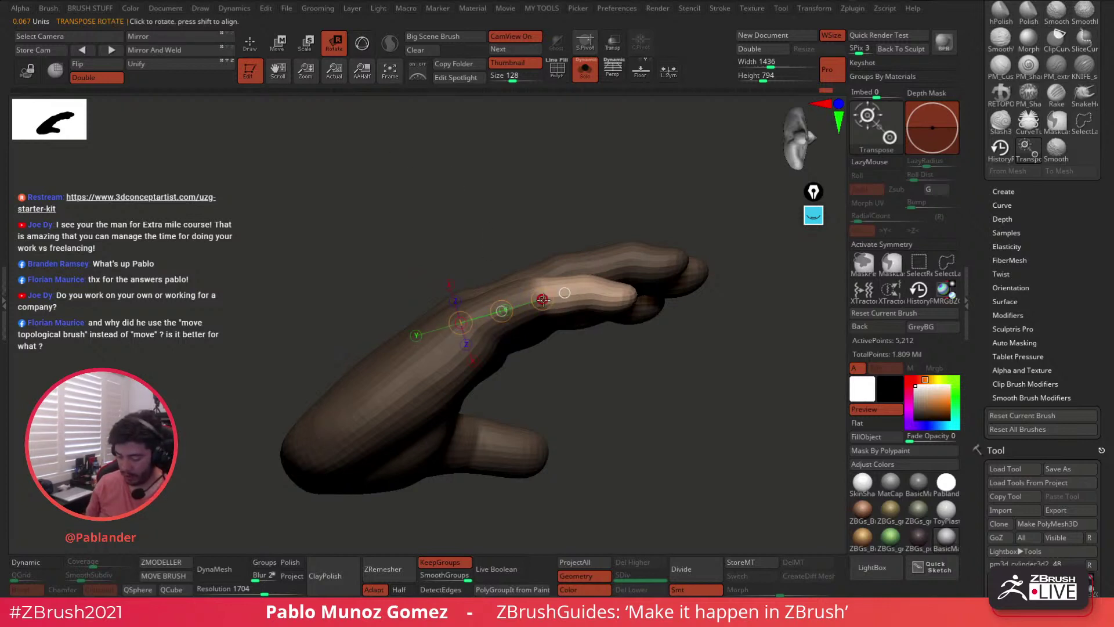
pyautogui.moveTo(544, 298); pyautogui.dragTo(522, 411)
pyautogui.hotkey('ctrl', 'z')
pyautogui.moveTo(623, 354); pyautogui.dragTo(609, 203)
pyautogui.moveTo(686, 324)
pyautogui.mouseDown()
pyautogui.moveTo(585, 325)
pyautogui.moveTo(670, 458)
pyautogui.mouseUp()
pyautogui.moveTo(657, 232)
pyautogui.mouseDown()
pyautogui.moveTo(671, 387)
pyautogui.moveTo(600, 400)
pyautogui.moveTo(630, 406)
pyautogui.moveTo(613, 405)
pyautogui.mouseUp()
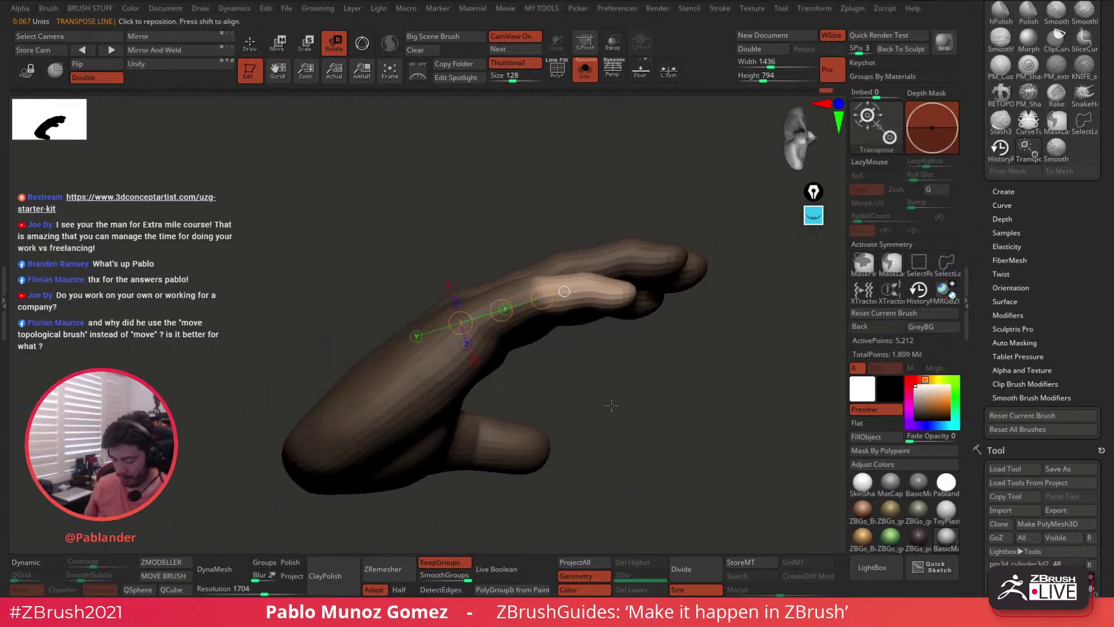
pyautogui.moveTo(543, 302); pyautogui.dragTo(551, 348)
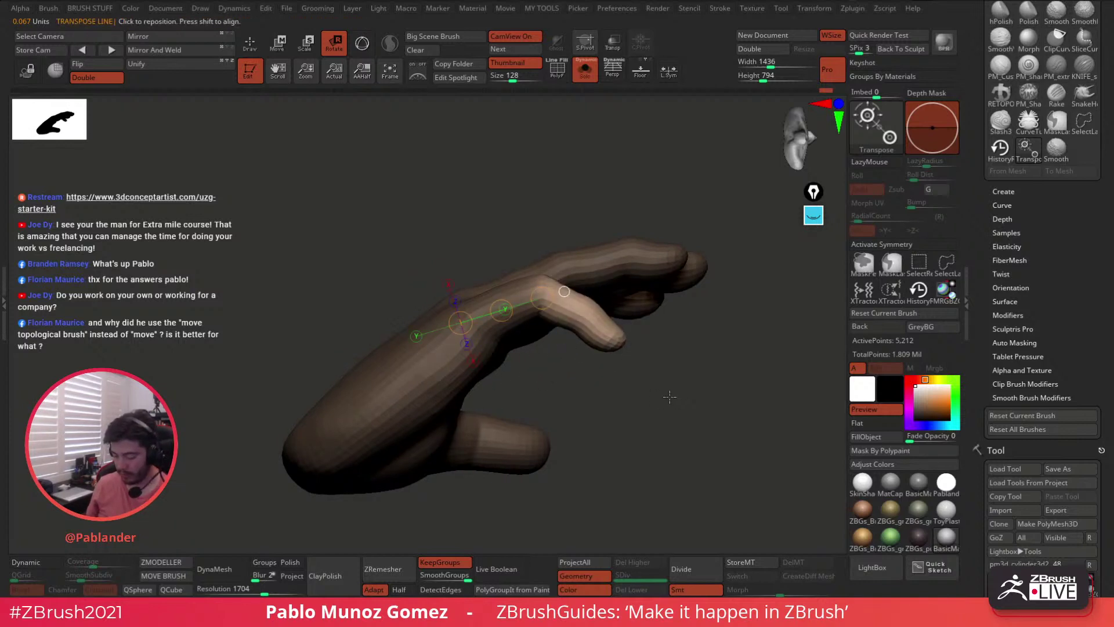
# - Expand the brush's Curve settings and show the Edit Curve graph
pyautogui.click(1014, 217)
pyautogui.click(1038, 204)
pyautogui.click(1018, 289)
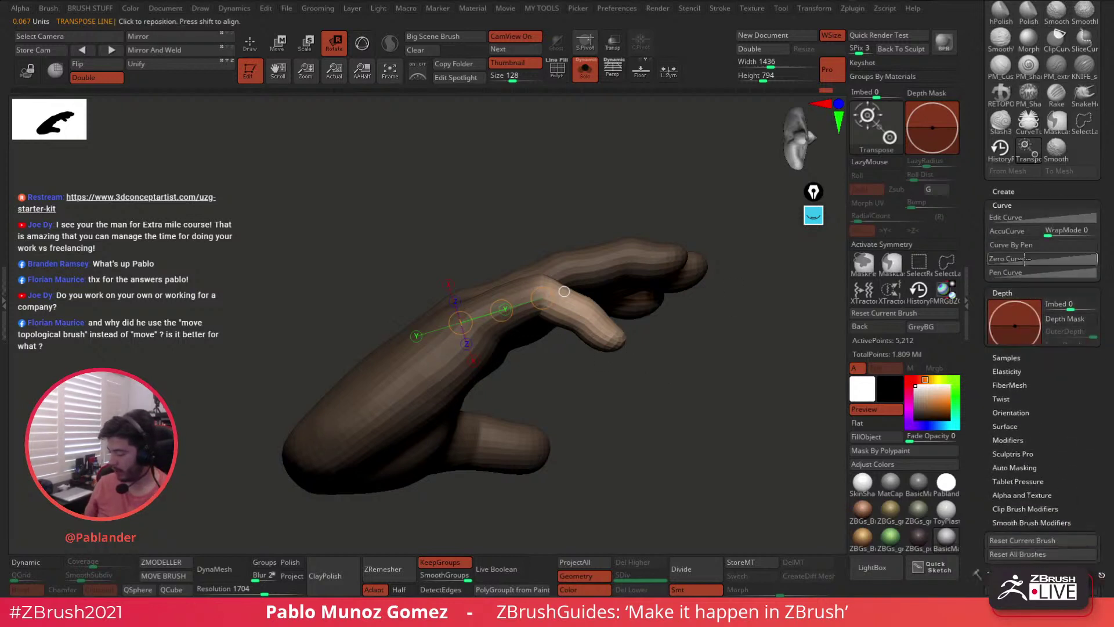
pyautogui.click(1026, 216)
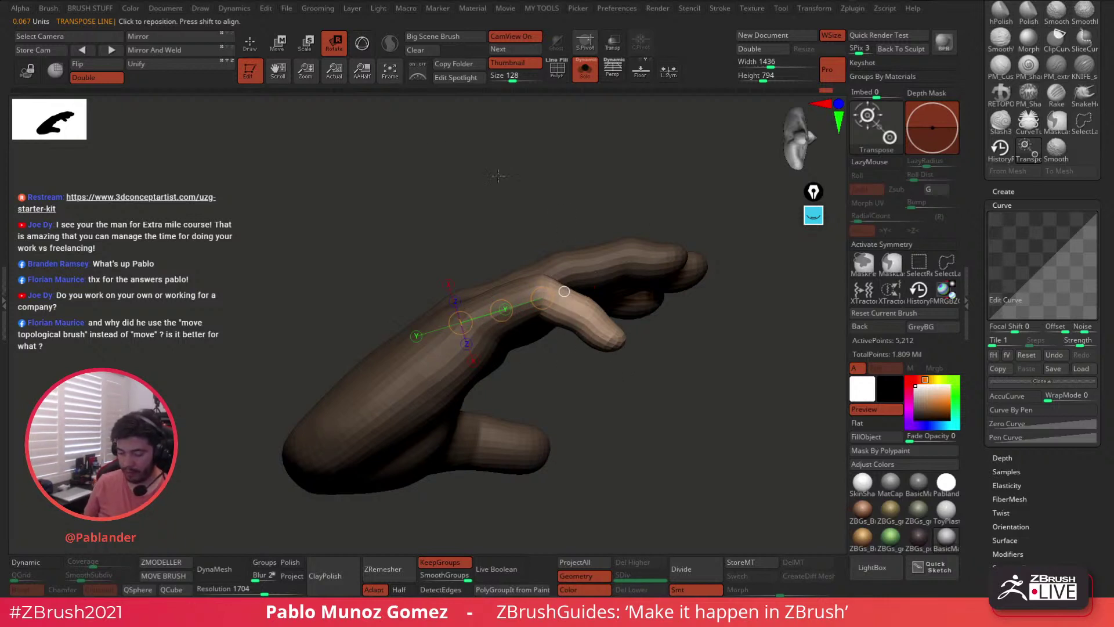
# - Return to Draw mode and clear the mask on the hand
pyautogui.click(253, 44)
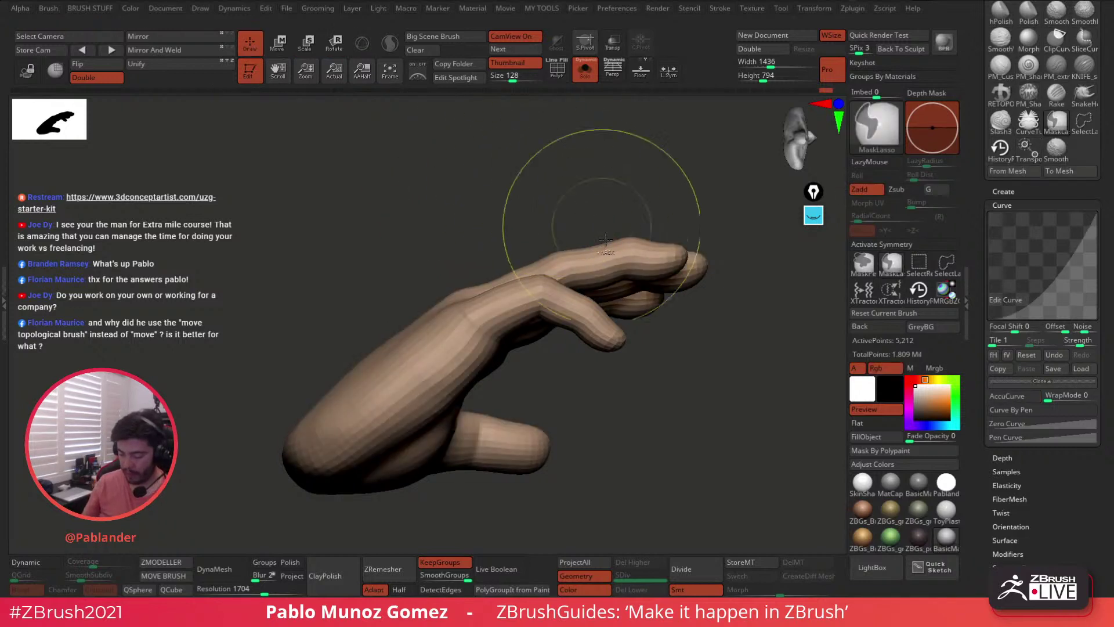
pyautogui.keyDown('ctrl'); pyautogui.click(598, 303); pyautogui.keyUp('ctrl')
pyautogui.moveTo(610, 318); pyautogui.dragTo(656, 347, button='right')
pyautogui.keyDown('ctrl'); pyautogui.moveTo(659, 334); pyautogui.dragTo(674, 343); pyautogui.keyUp('ctrl')
# - Hide the ring finger's polygroups, mask the rest of the hand, and show the whole hand again
pyautogui.keyDown('ctrl'); pyautogui.keyDown('shift'); pyautogui.click(640, 266); pyautogui.keyUp('shift'); pyautogui.keyUp('ctrl')
pyautogui.keyDown('ctrl'); pyautogui.keyDown('shift'); pyautogui.click(596, 279); pyautogui.keyUp('shift'); pyautogui.keyUp('ctrl')
pyautogui.keyDown('ctrl'); pyautogui.keyDown('shift'); pyautogui.click(535, 282); pyautogui.keyUp('shift'); pyautogui.keyUp('ctrl')
pyautogui.keyDown('ctrl'); pyautogui.click(676, 371); pyautogui.keyUp('ctrl')
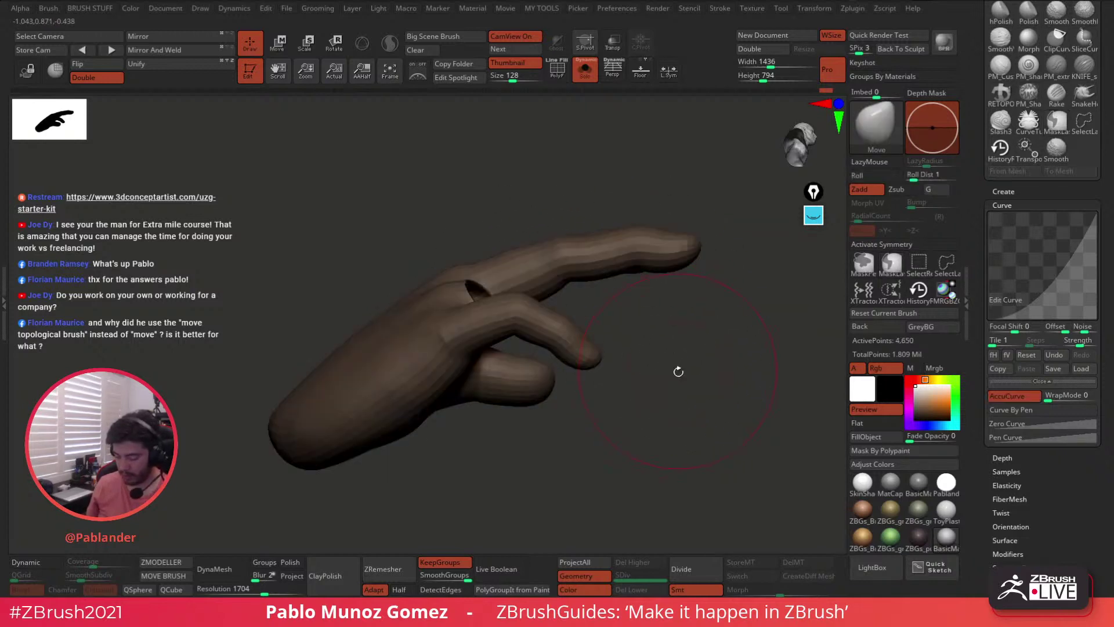
pyautogui.keyDown('ctrl'); pyautogui.keyDown('shift'); pyautogui.click(677, 376); pyautogui.keyUp('shift'); pyautogui.keyUp('ctrl')
pyautogui.keyDown('ctrl'); pyautogui.keyDown('shift'); pyautogui.click(574, 337); pyautogui.keyUp('shift'); pyautogui.keyUp('ctrl')
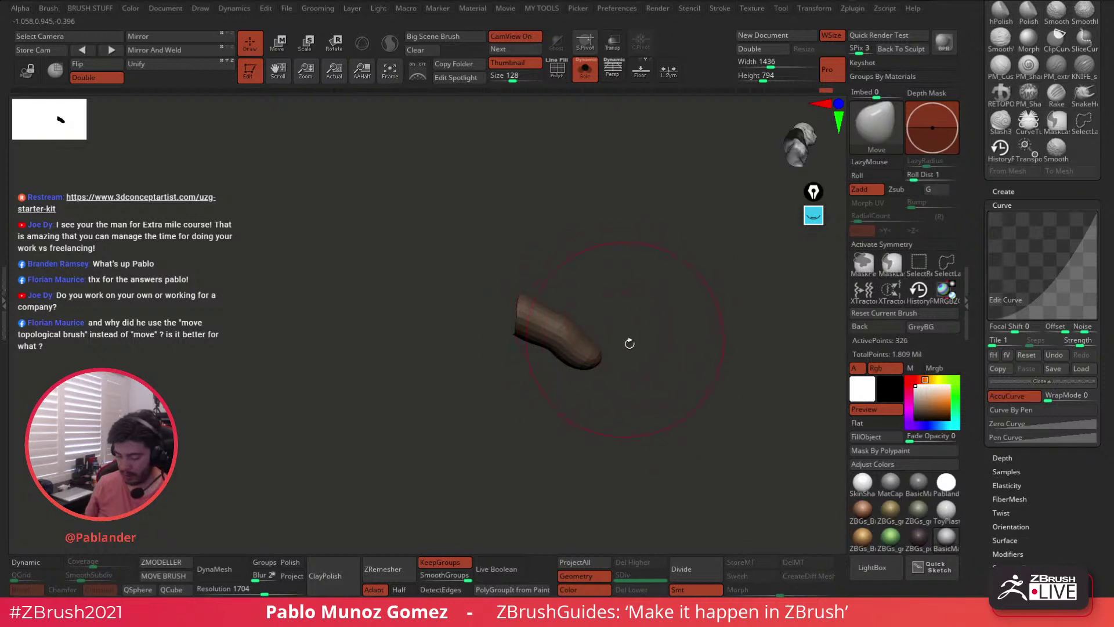
pyautogui.keyDown('ctrl'); pyautogui.keyDown('shift'); pyautogui.click(652, 382); pyautogui.keyUp('shift'); pyautogui.keyUp('ctrl')
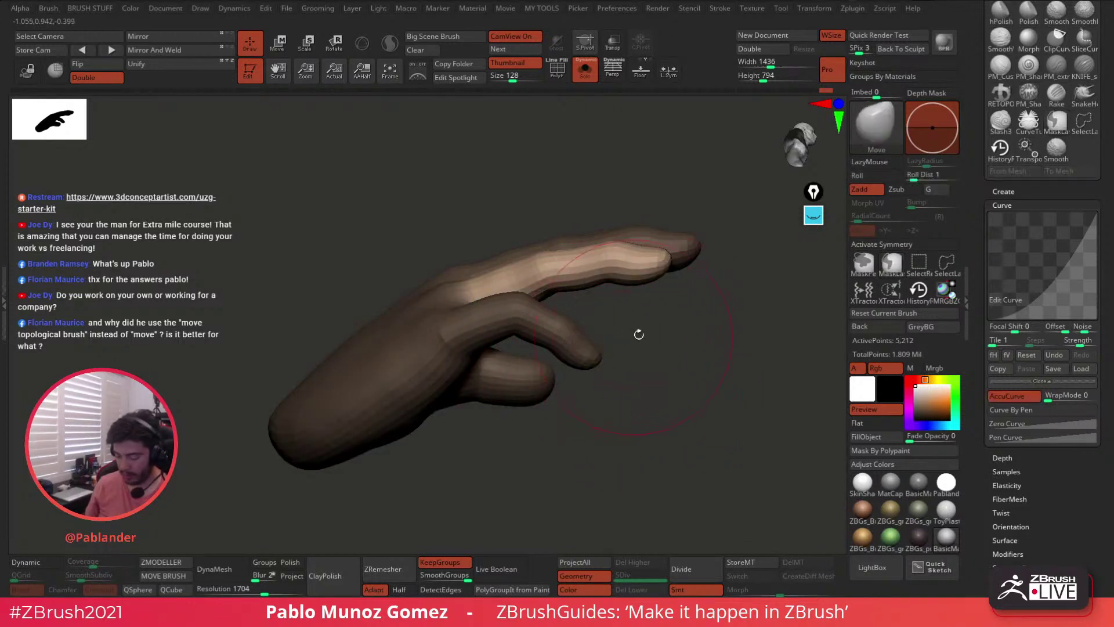
# - Switch to Rotate and draw a transpose line along the ring finger from its base to its tip
pyautogui.moveTo(642, 331); pyautogui.dragTo(650, 313, button='right')
pyautogui.press('w')
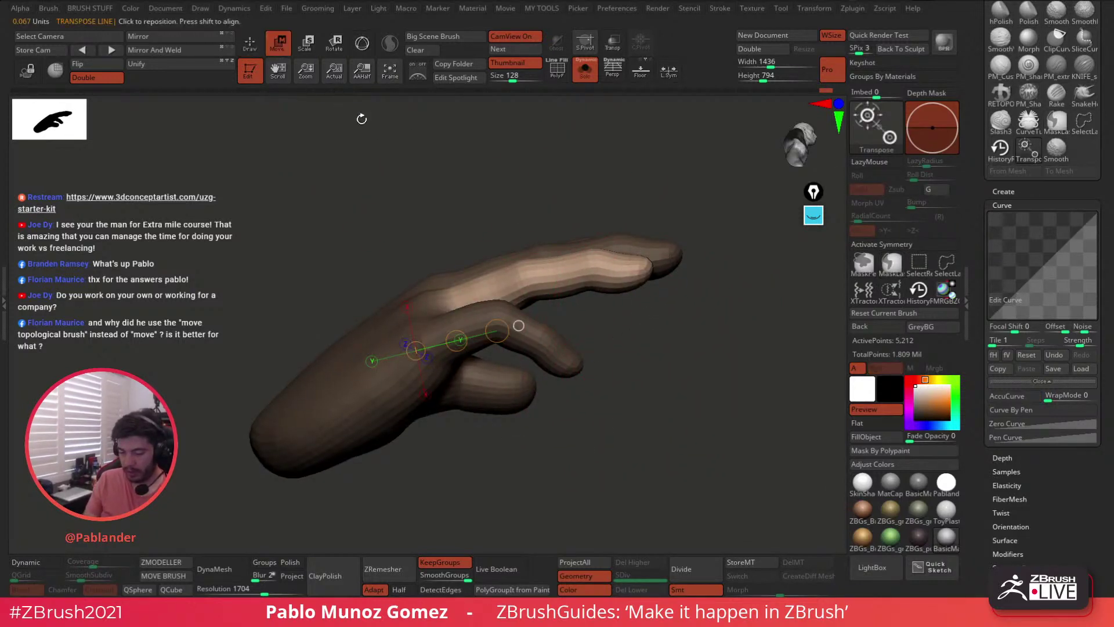
pyautogui.press('r')
pyautogui.moveTo(453, 305); pyautogui.dragTo(453, 290, button='right')
pyautogui.moveTo(432, 288); pyautogui.dragTo(634, 244)
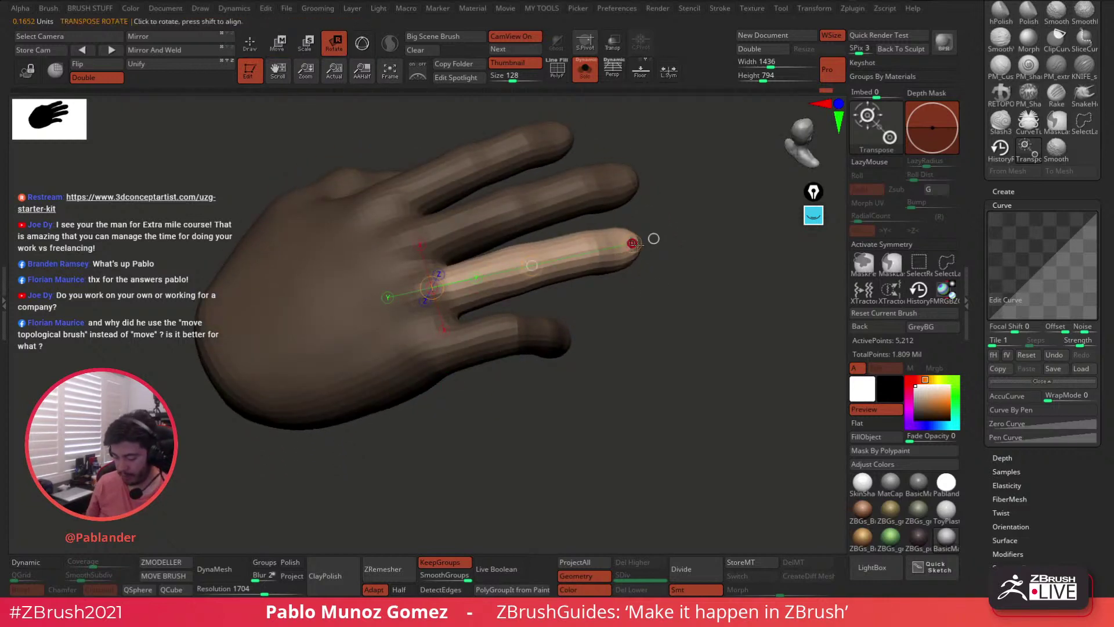
pyautogui.moveTo(653, 238); pyautogui.dragTo(684, 184, button='right')
pyautogui.click(645, 221)
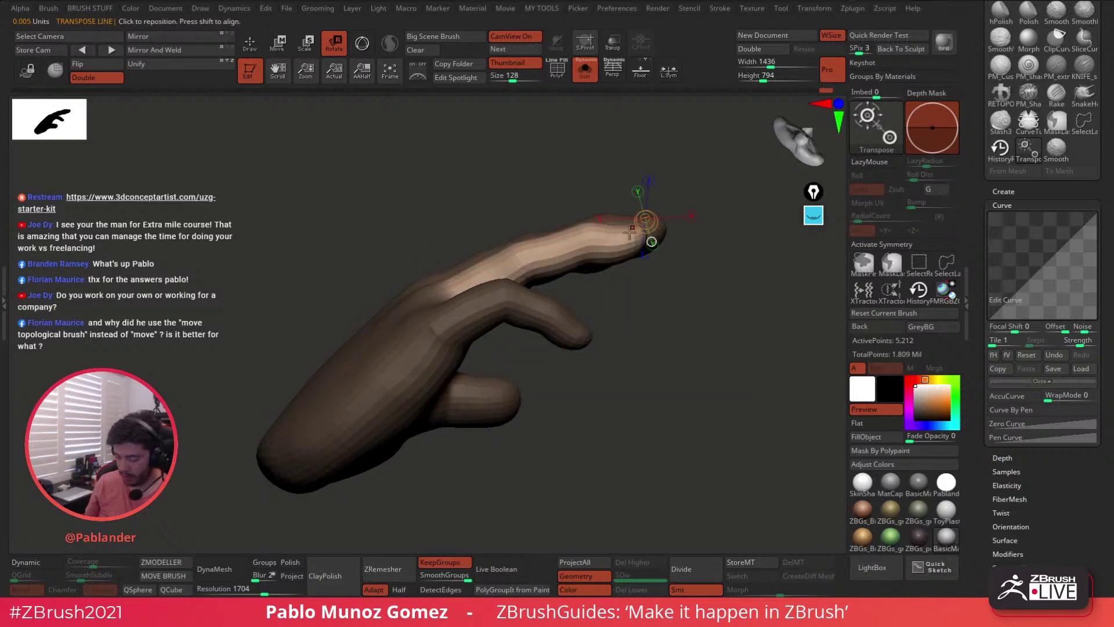
pyautogui.moveTo(480, 280); pyautogui.dragTo(471, 342, button='right')
pyautogui.moveTo(442, 282); pyautogui.dragTo(629, 173)
pyautogui.moveTo(664, 288)
pyautogui.mouseDown(button='right')
pyautogui.moveTo(648, 218)
pyautogui.moveTo(628, 246)
pyautogui.mouseUp(button='right')
pyautogui.moveTo(509, 306); pyautogui.dragTo(582, 213)
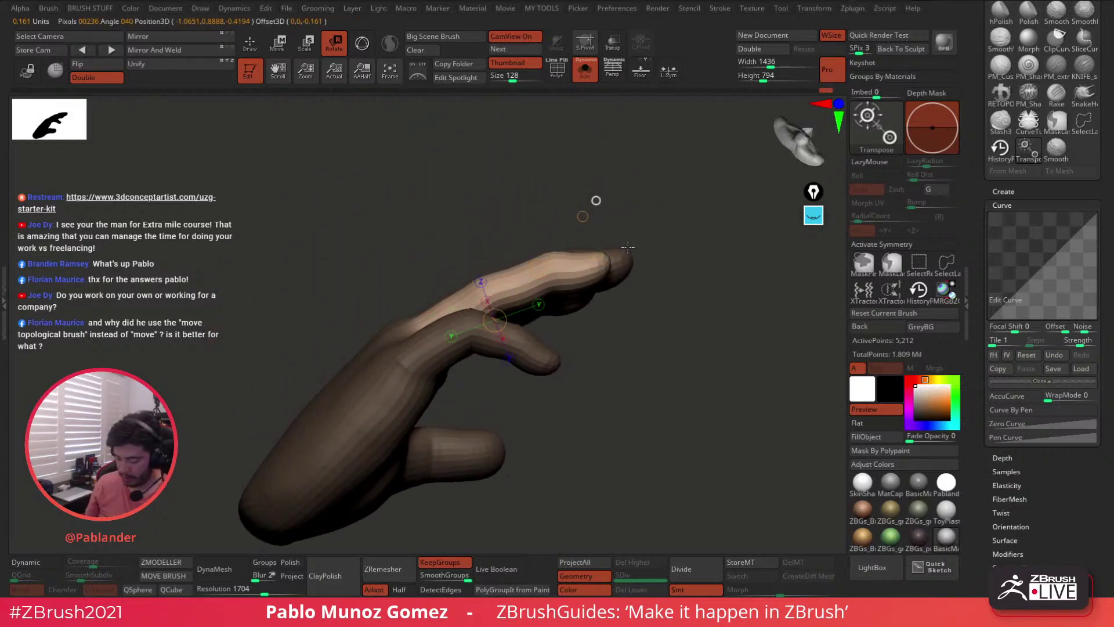
# - Redraw the transpose line from the ring finger's base towards its tip and view the hand from the side
pyautogui.moveTo(650, 212); pyautogui.dragTo(633, 244, button='right')
pyautogui.moveTo(407, 332); pyautogui.dragTo(431, 352, button='right')
pyautogui.moveTo(397, 336); pyautogui.dragTo(597, 242)
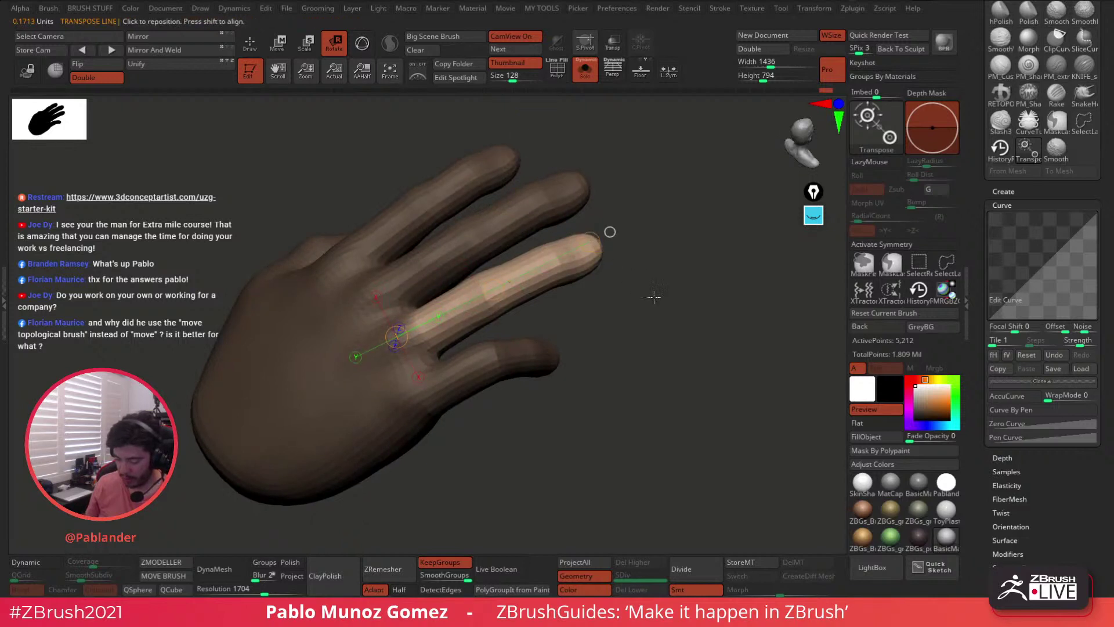
pyautogui.moveTo(654, 296); pyautogui.dragTo(655, 244, button='right')
# - Try to bend the end of the ring finger with the transpose line, undoing each rotation
pyautogui.moveTo(603, 251); pyautogui.dragTo(489, 383)
pyautogui.hotkey('ctrl', 'z')
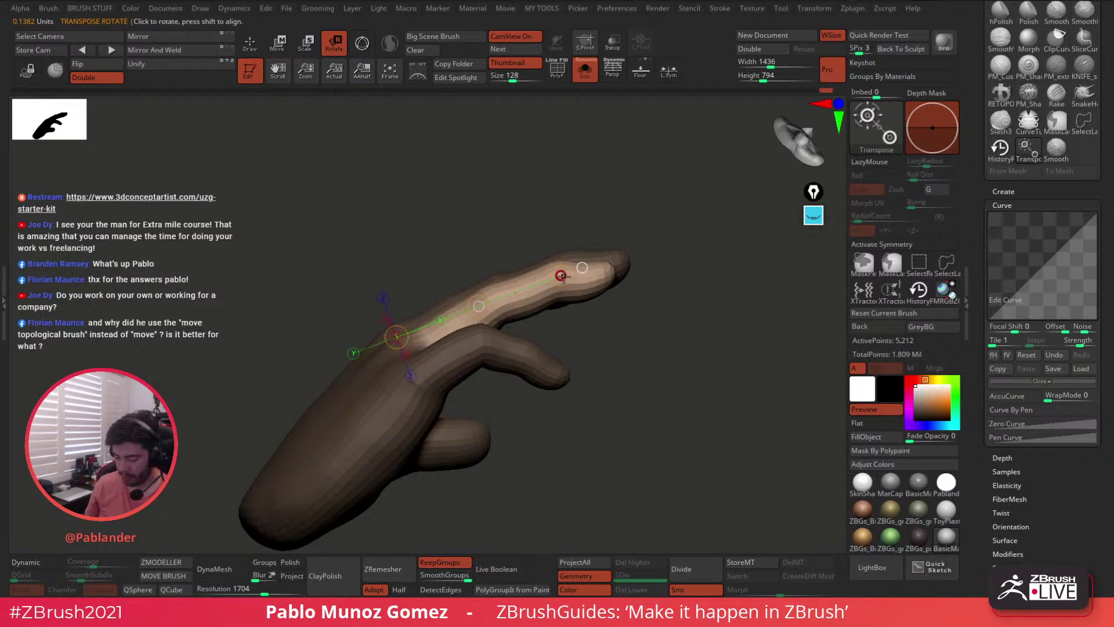
pyautogui.moveTo(571, 270); pyautogui.dragTo(521, 299)
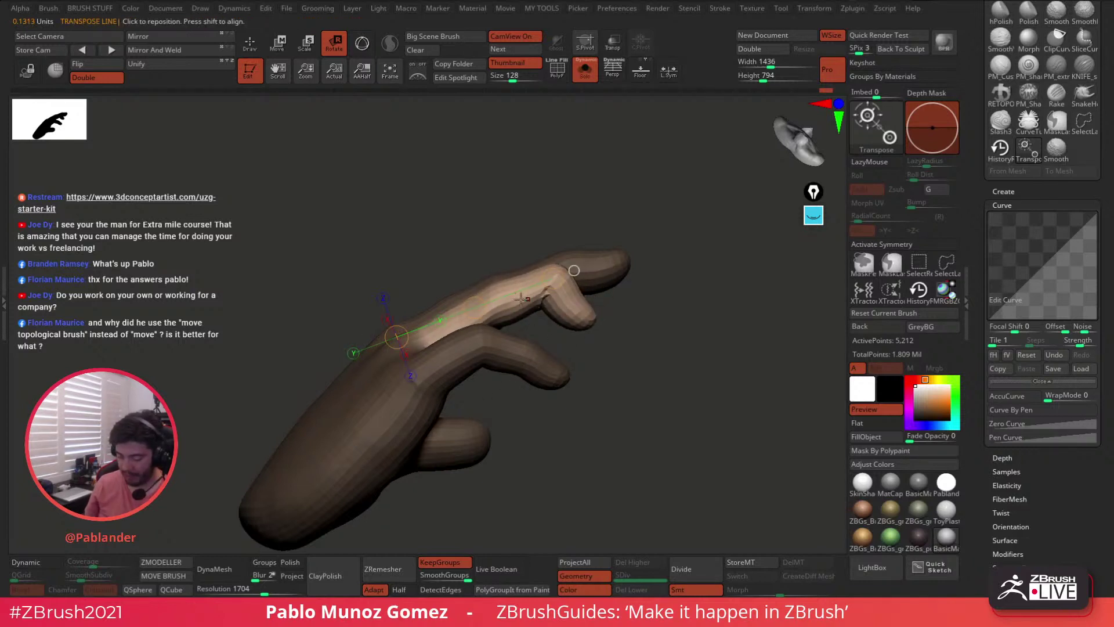
pyautogui.hotkey('ctrl', 'z')
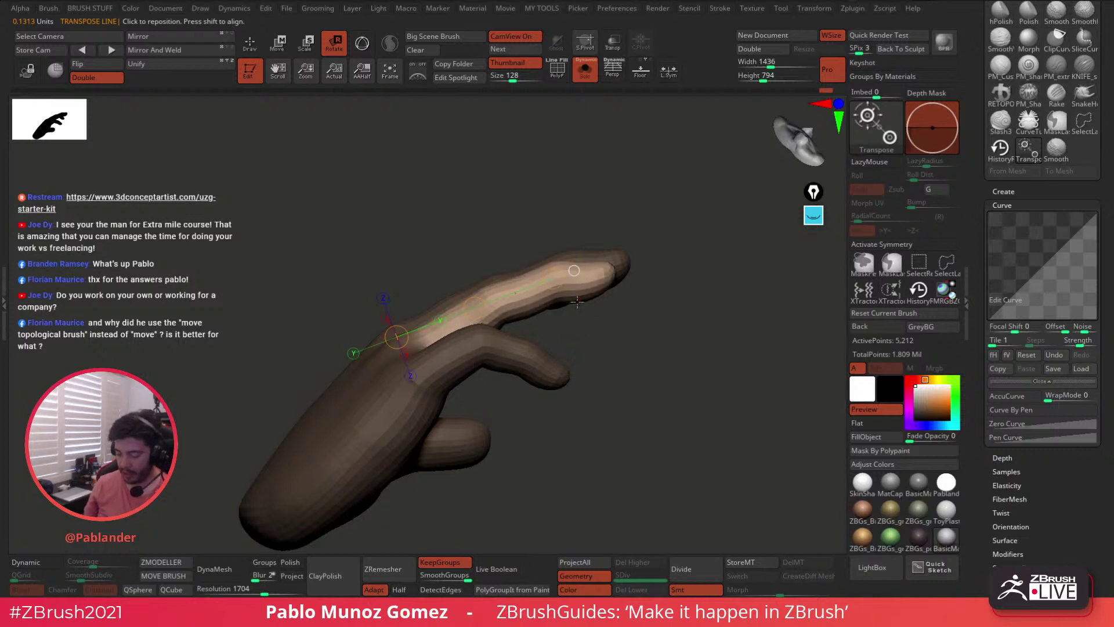
# - Annotate the ring finger with a magenta line from base to outer joint and three yellow lines across its joints
pyautogui.click(813, 215)
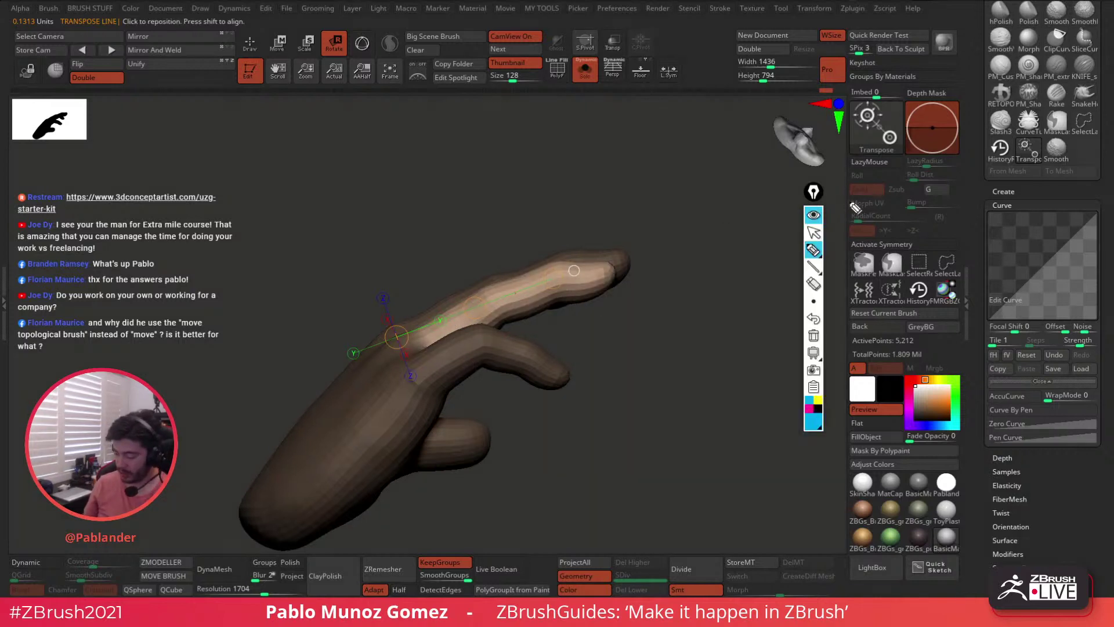
pyautogui.click(808, 408)
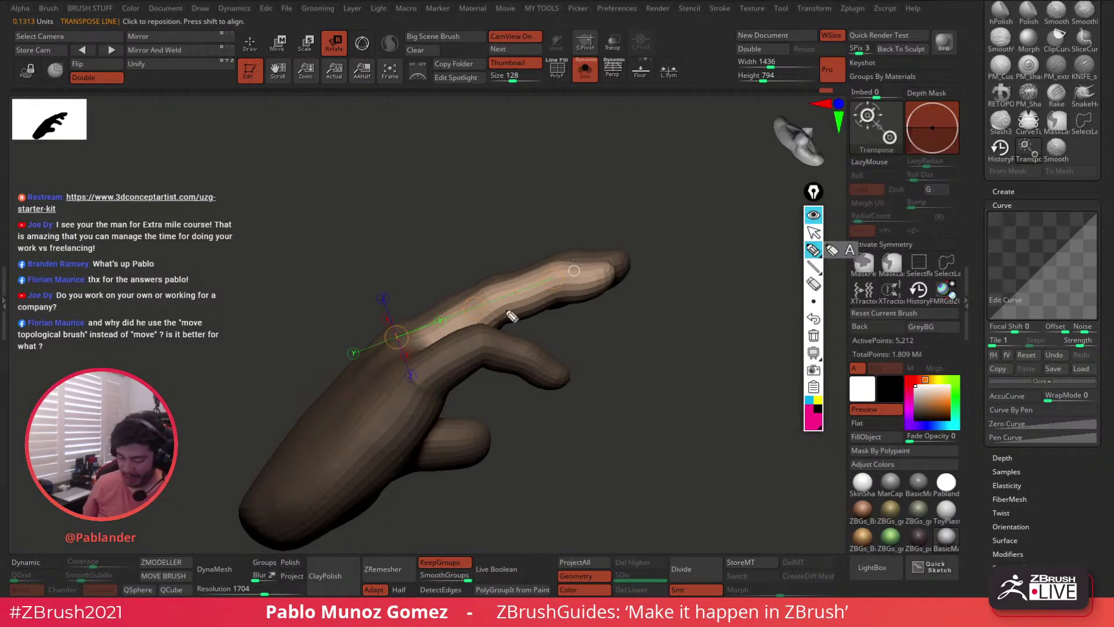
pyautogui.moveTo(387, 317)
pyautogui.mouseDown()
pyautogui.moveTo(403, 333)
pyautogui.moveTo(554, 268)
pyautogui.mouseUp()
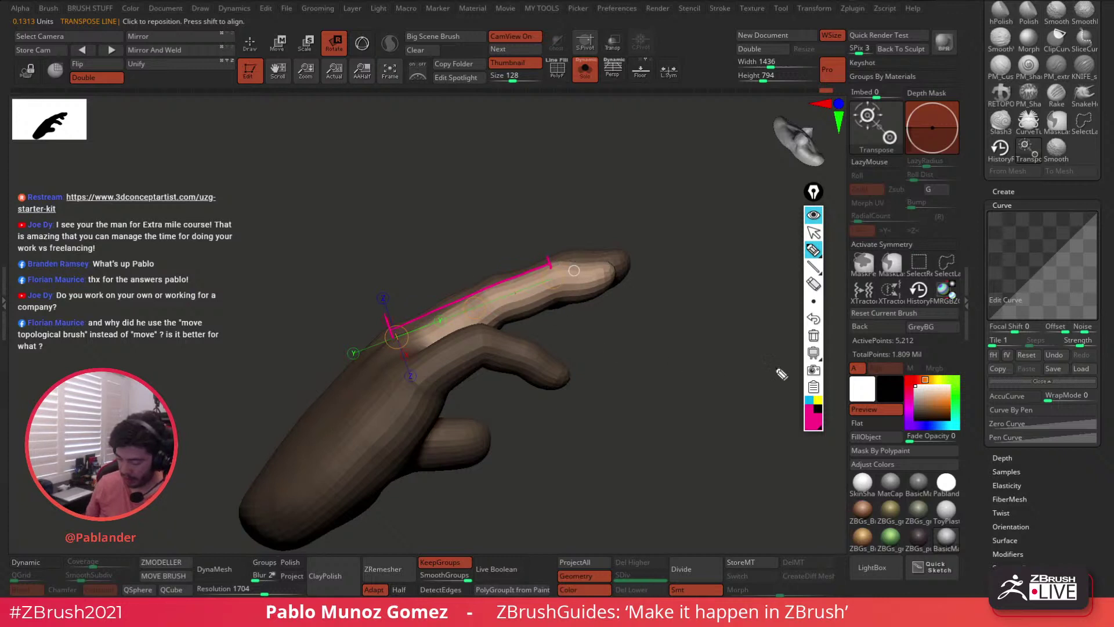
pyautogui.click(816, 401)
pyautogui.moveTo(551, 266); pyautogui.dragTo(564, 321)
pyautogui.moveTo(478, 296); pyautogui.dragTo(505, 333)
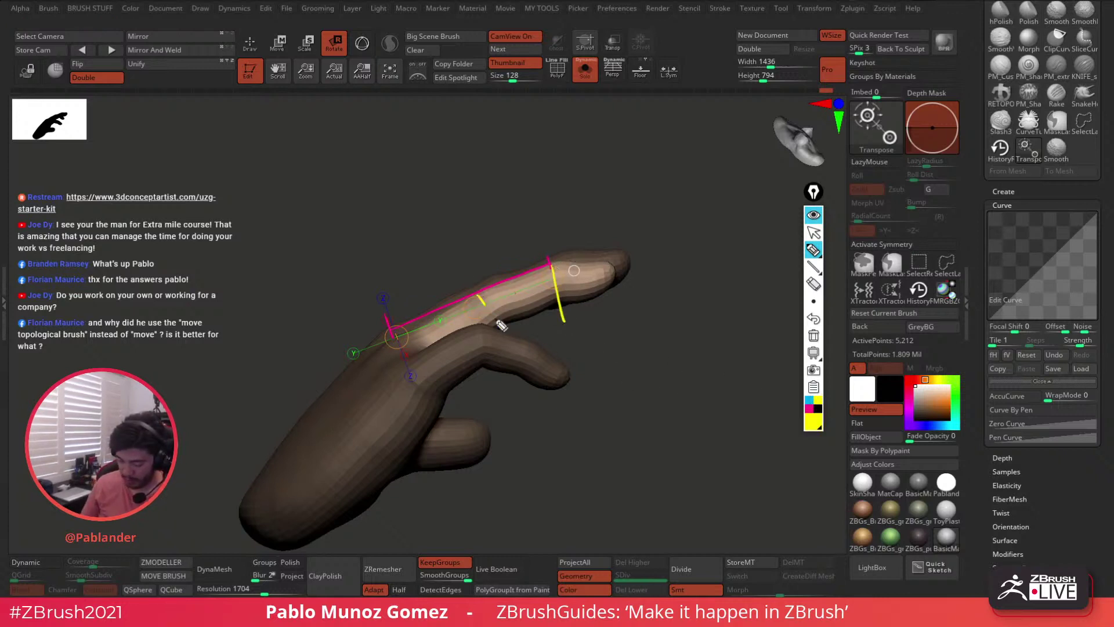
pyautogui.moveTo(407, 329); pyautogui.dragTo(450, 372)
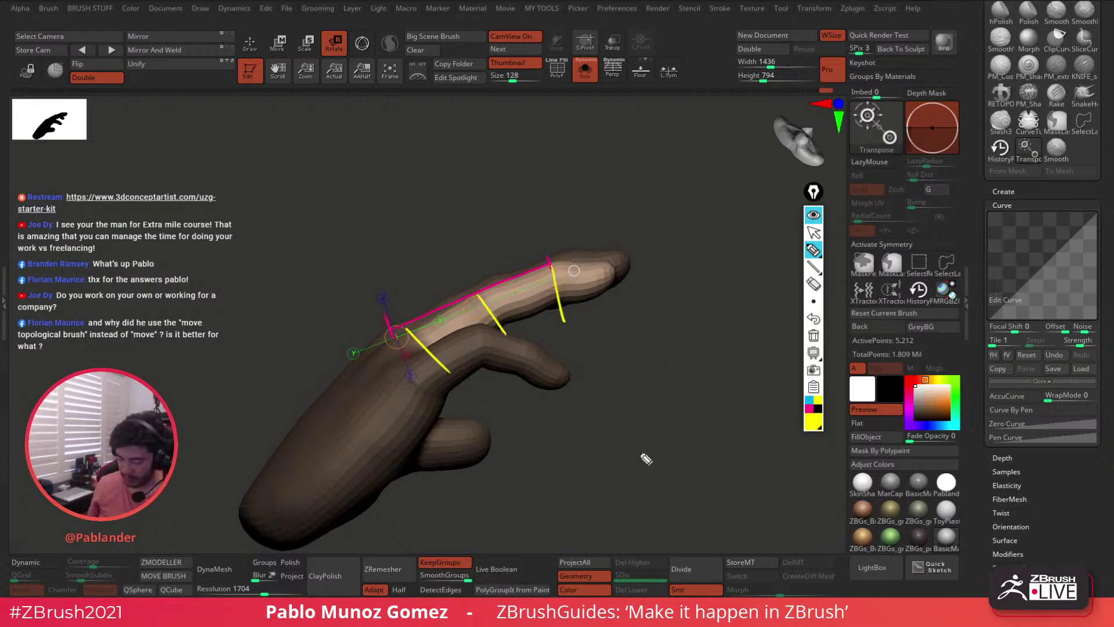
# - Annotate in blue: an arrow to the outer joint labelled "Pivot", and the circled Rotate mode linked to it through "Alt"
pyautogui.click(808, 399)
pyautogui.moveTo(540, 210); pyautogui.dragTo(543, 247)
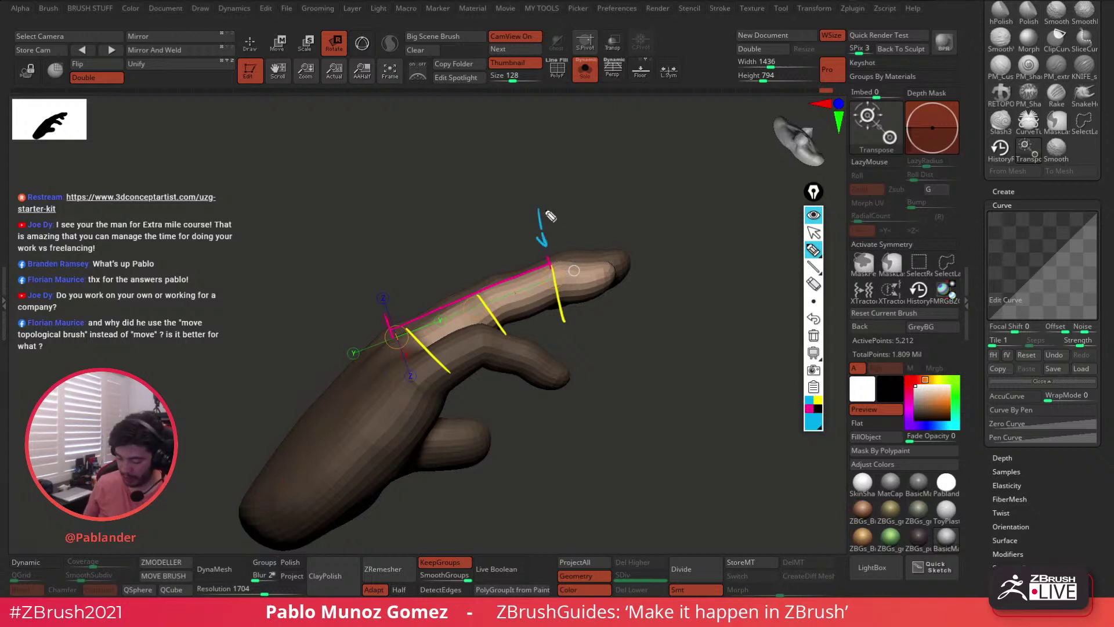
pyautogui.moveTo(551, 188); pyautogui.dragTo(594, 153)
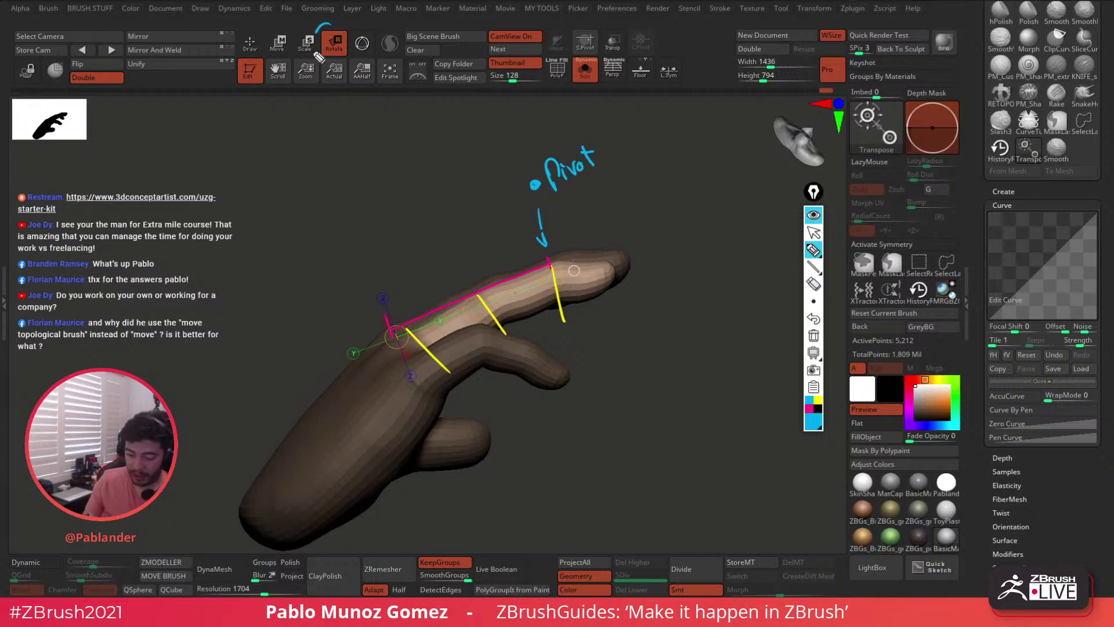
pyautogui.moveTo(318, 57); pyautogui.dragTo(337, 23)
pyautogui.moveTo(336, 79)
pyautogui.mouseDown()
pyautogui.moveTo(413, 192)
pyautogui.moveTo(446, 201)
pyautogui.mouseUp()
pyautogui.moveTo(442, 189); pyautogui.dragTo(529, 179)
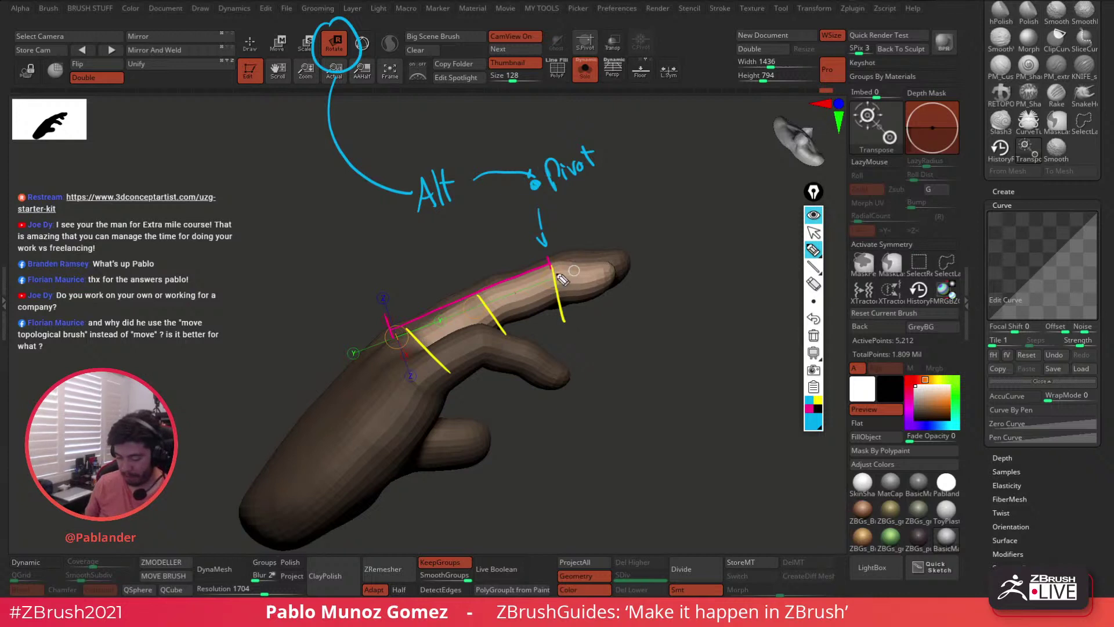
# - Mark the pivot joint, the finger's underside and the curve's diagonal in red, and erase all annotations to resume editing
pyautogui.click(819, 426)
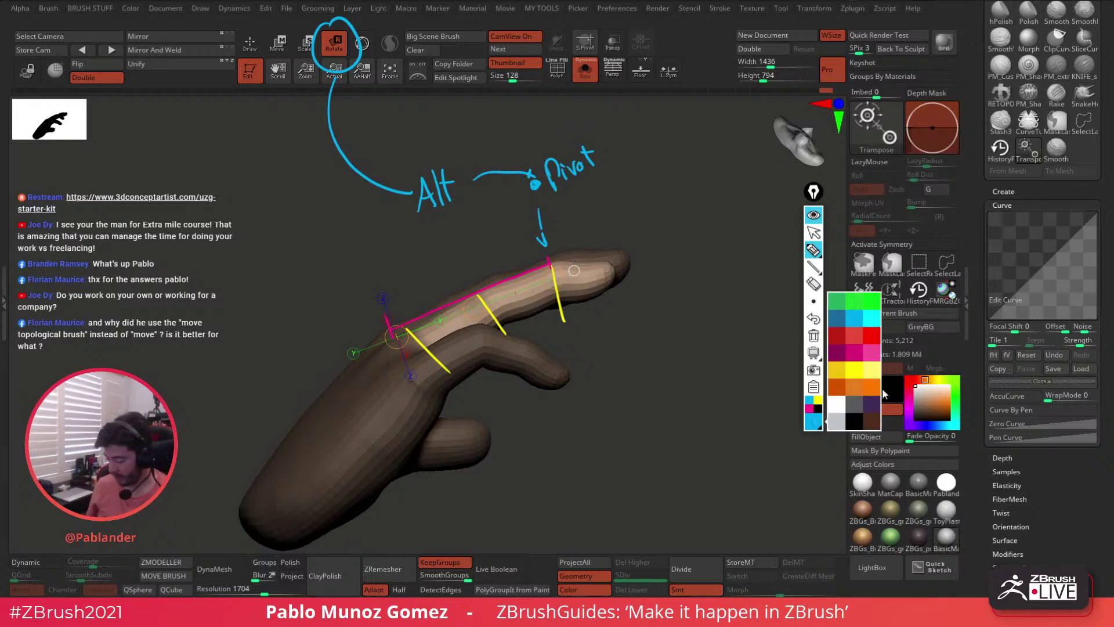
pyautogui.click(870, 344)
pyautogui.moveTo(557, 272); pyautogui.dragTo(555, 273)
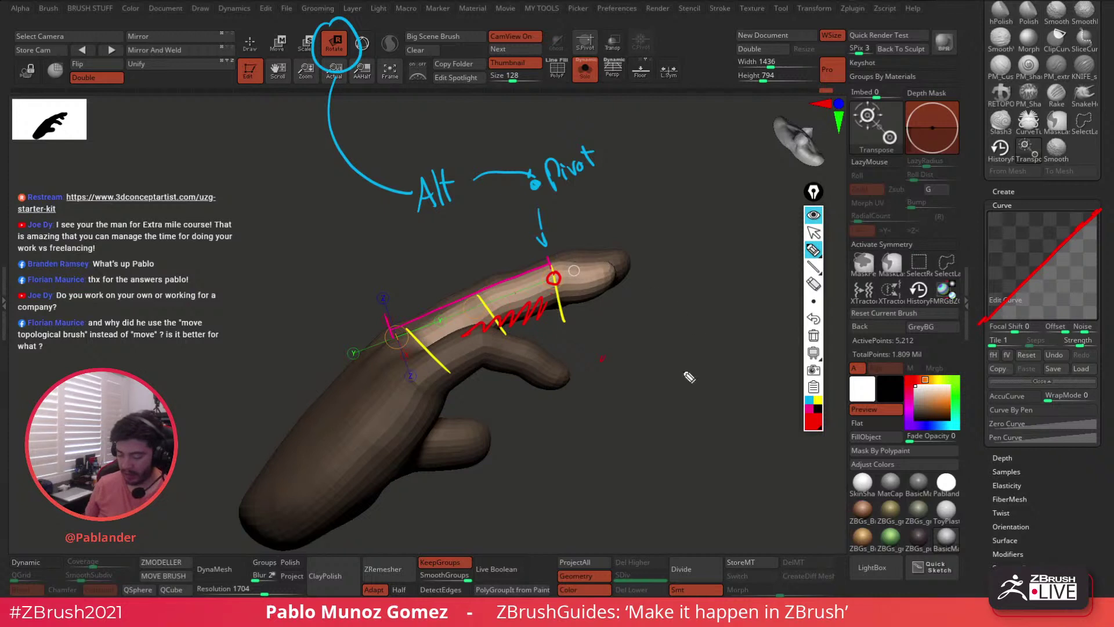
pyautogui.click(813, 335)
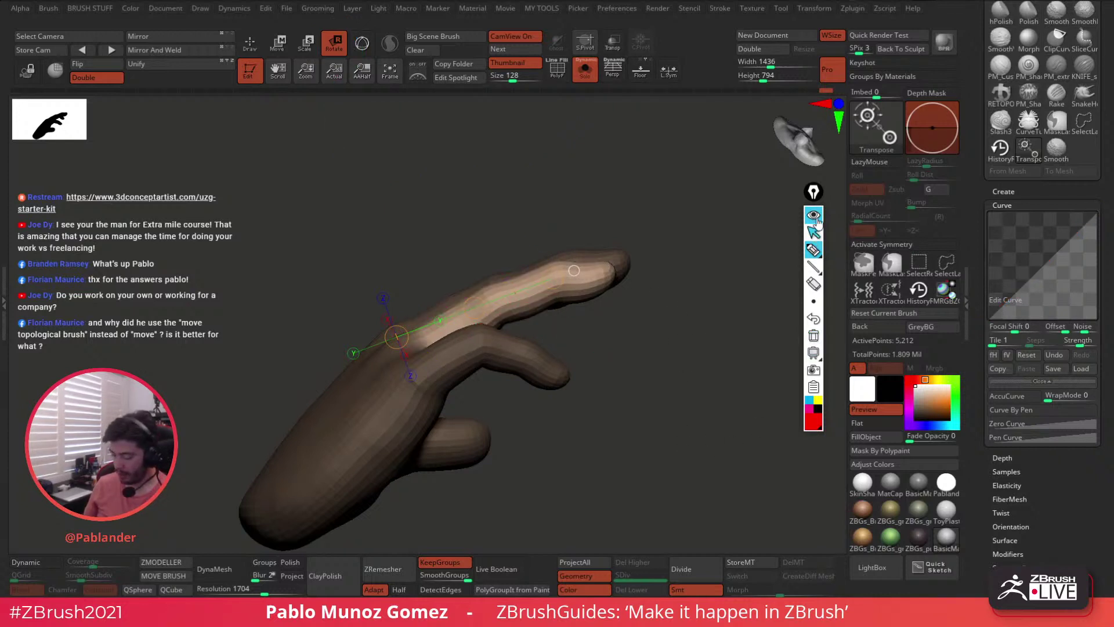
pyautogui.click(814, 232)
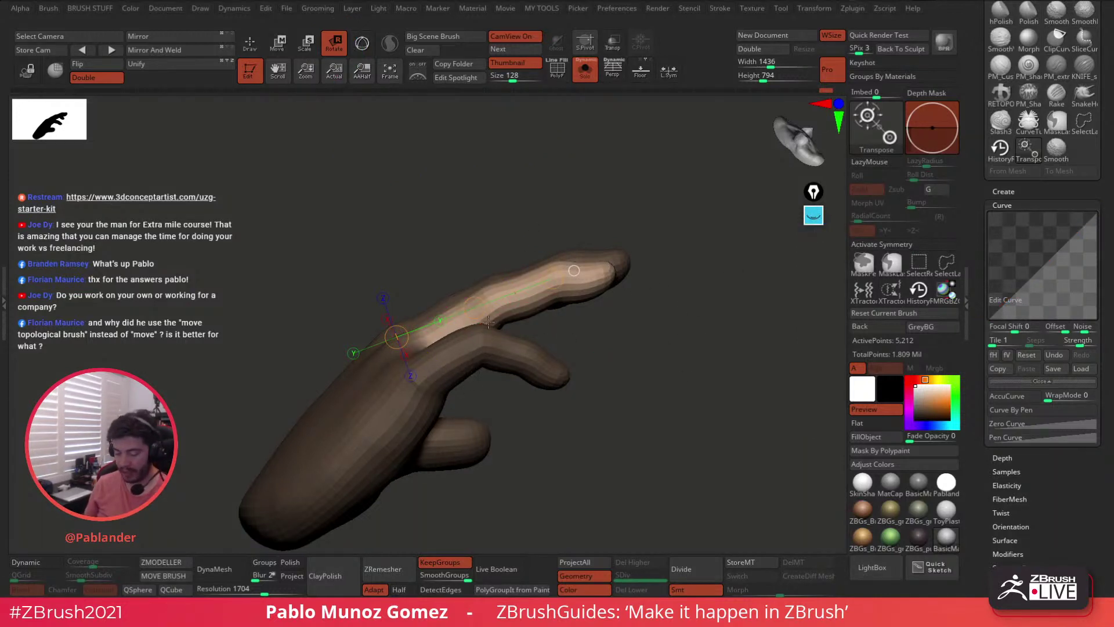
# - Reshape the transpose Edit Curve into a low, late-rising falloff with a point at about H 0.871, V 0.21
pyautogui.moveTo(1054, 266); pyautogui.dragTo(1084, 297)
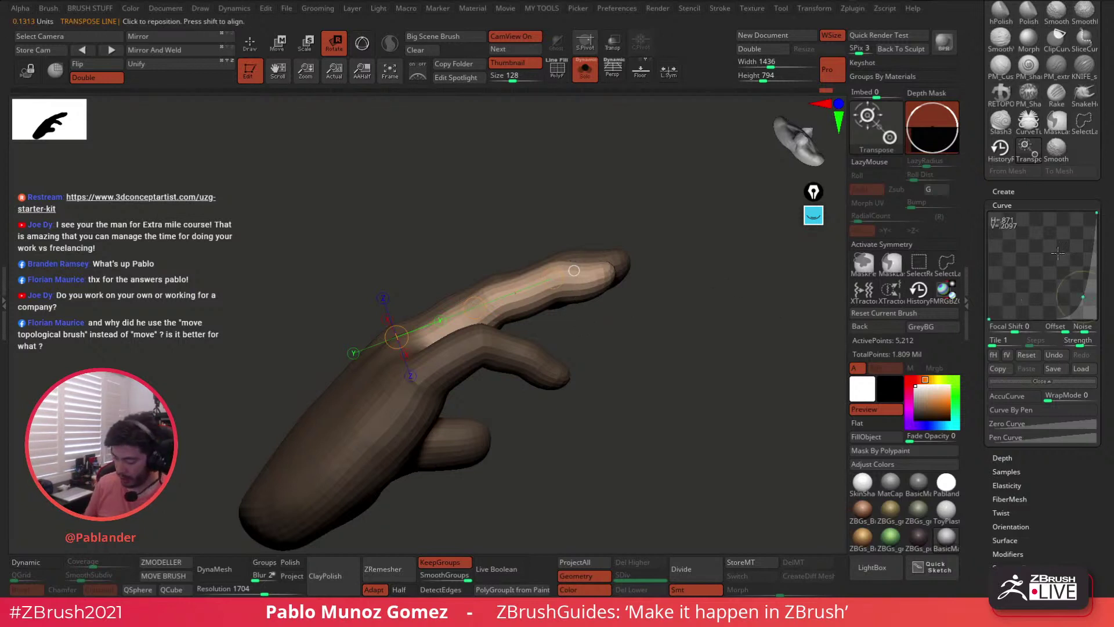
# - Try sharp bends at the ring finger's outer and middle joints using transpose rotation, and undo them
pyautogui.moveTo(552, 279); pyautogui.dragTo(525, 367)
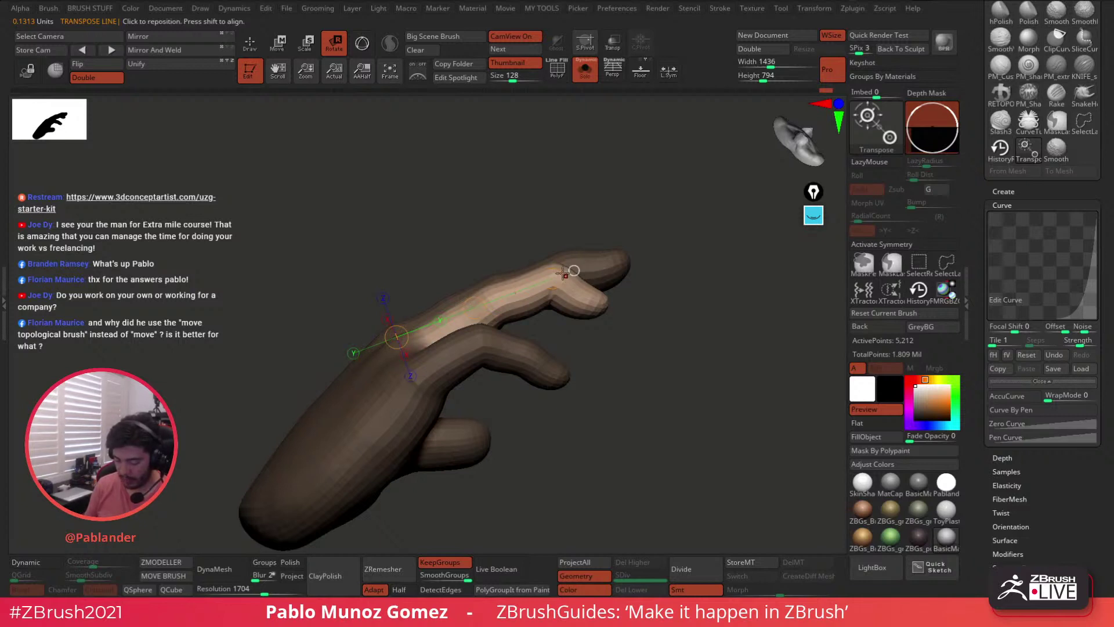
pyautogui.moveTo(566, 275); pyautogui.dragTo(503, 310)
pyautogui.moveTo(404, 347)
pyautogui.mouseDown()
pyautogui.moveTo(499, 299)
pyautogui.moveTo(498, 317)
pyautogui.moveTo(554, 334)
pyautogui.moveTo(625, 323)
pyautogui.mouseUp()
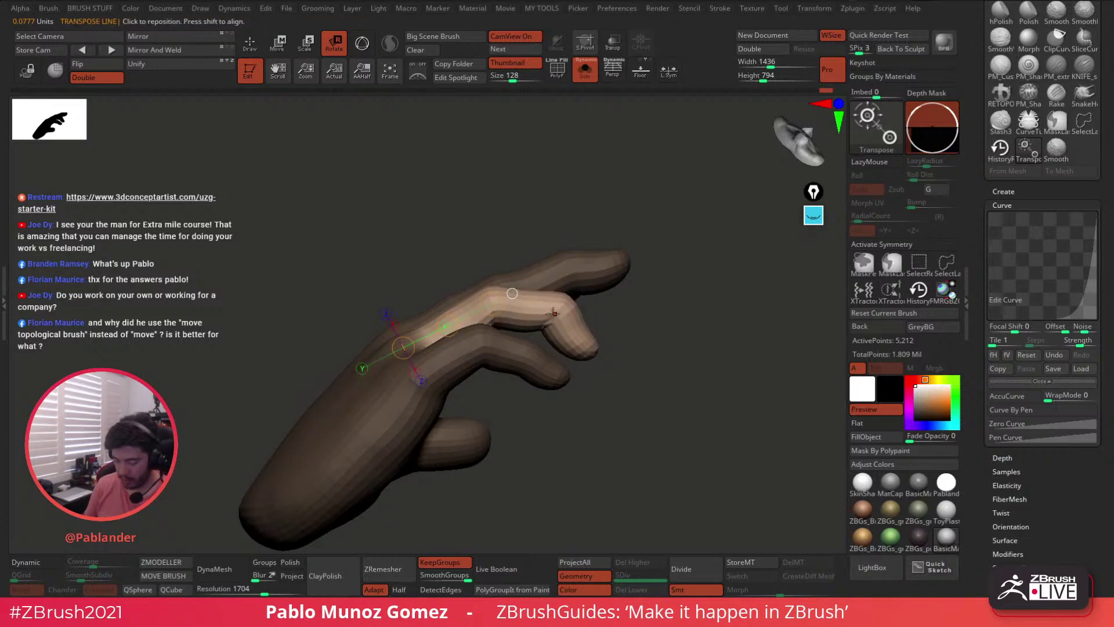
pyautogui.hotkey('ctrl', 'z')
pyautogui.hotkey('ctrl', 'z')
# - Bend the ring finger gently downward at its joints with transpose rotations, and clear the mask from the hand
pyautogui.moveTo(505, 297); pyautogui.dragTo(502, 302)
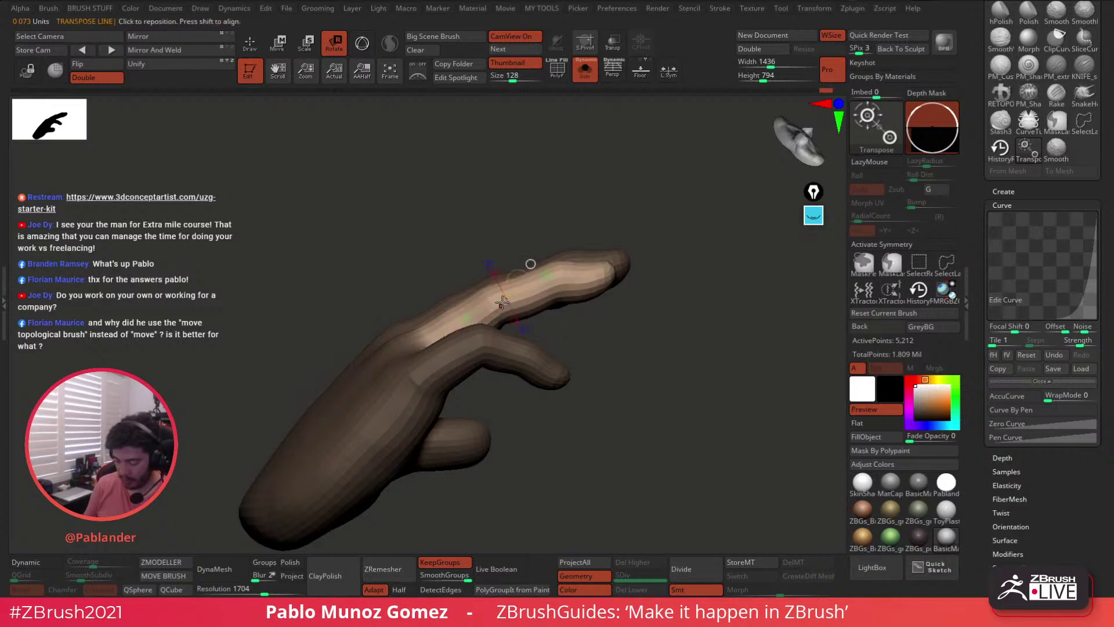
pyautogui.moveTo(415, 340); pyautogui.dragTo(546, 326)
pyautogui.moveTo(419, 383); pyautogui.dragTo(488, 332)
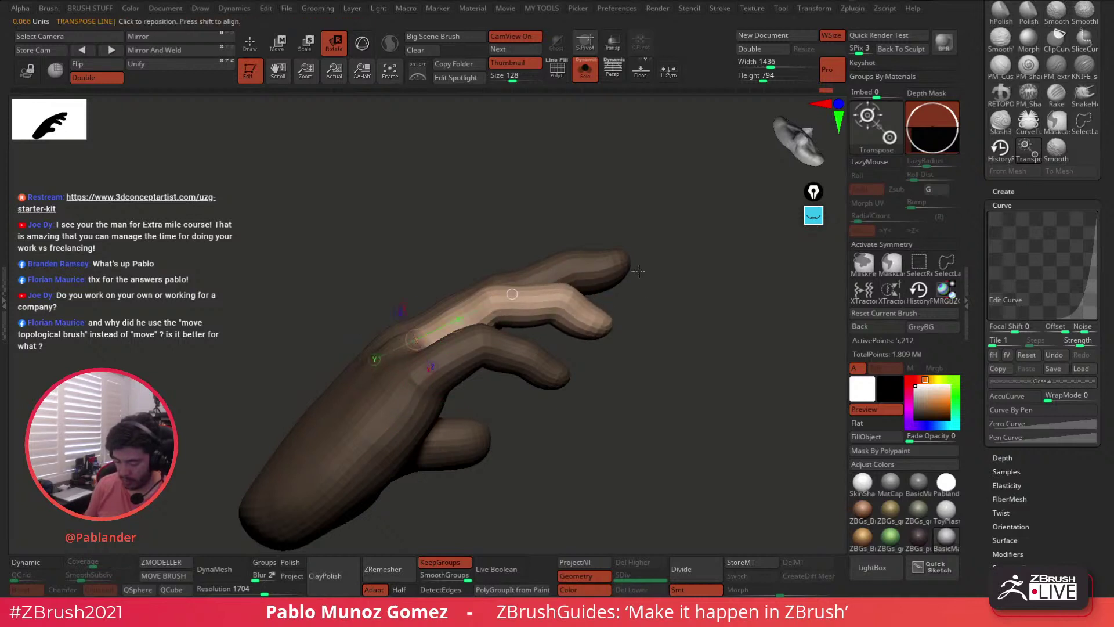
pyautogui.moveTo(634, 282)
pyautogui.mouseDown()
pyautogui.moveTo(673, 371)
pyautogui.moveTo(648, 342)
pyautogui.moveTo(657, 318)
pyautogui.mouseUp()
pyautogui.moveTo(493, 308); pyautogui.dragTo(548, 250)
pyautogui.keyDown('ctrl'); pyautogui.moveTo(606, 187); pyautogui.dragTo(621, 200); pyautogui.keyUp('ctrl')
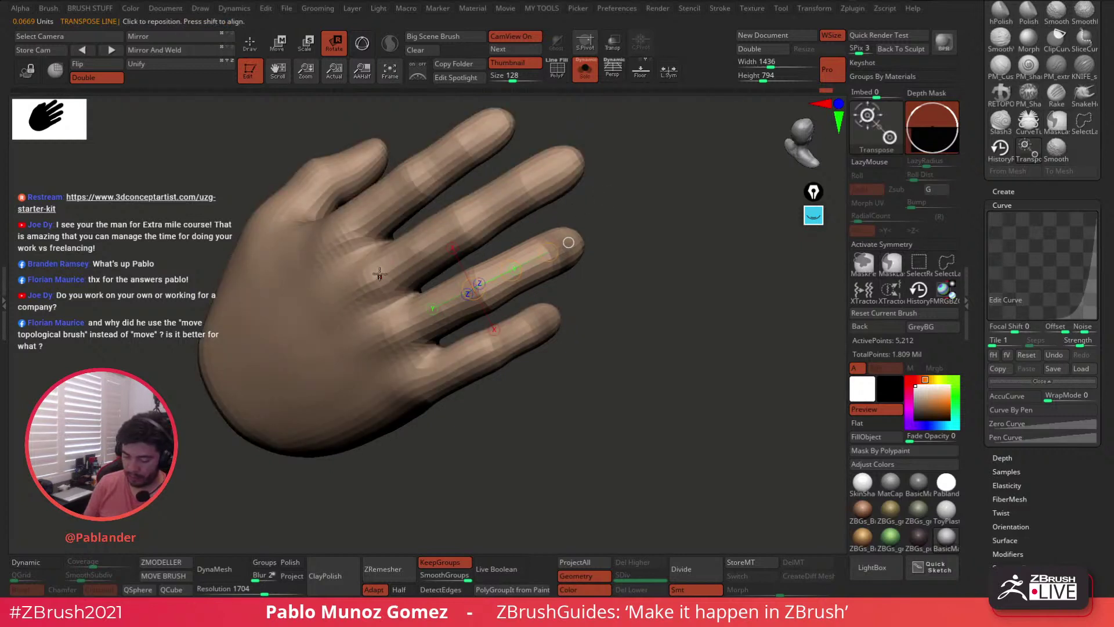
# - Lay a transpose line along the middle finger and mask the rest of the hand so only that finger stays editable
pyautogui.moveTo(380, 274); pyautogui.dragTo(540, 183)
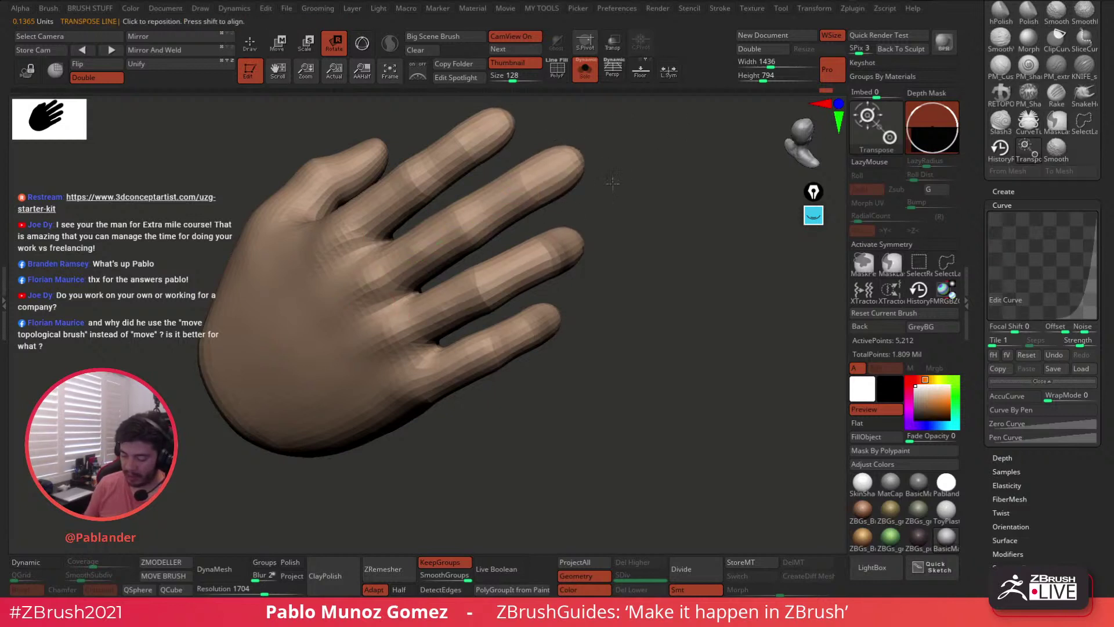
pyautogui.keyDown('alt'); pyautogui.moveTo(614, 182); pyautogui.dragTo(638, 229); pyautogui.keyUp('alt')
pyautogui.moveTo(575, 169)
pyautogui.keyDown('ctrl'); pyautogui.mouseDown()
pyautogui.moveTo(415, 285)
pyautogui.moveTo(435, 328)
pyautogui.mouseUp(); pyautogui.keyUp('ctrl')
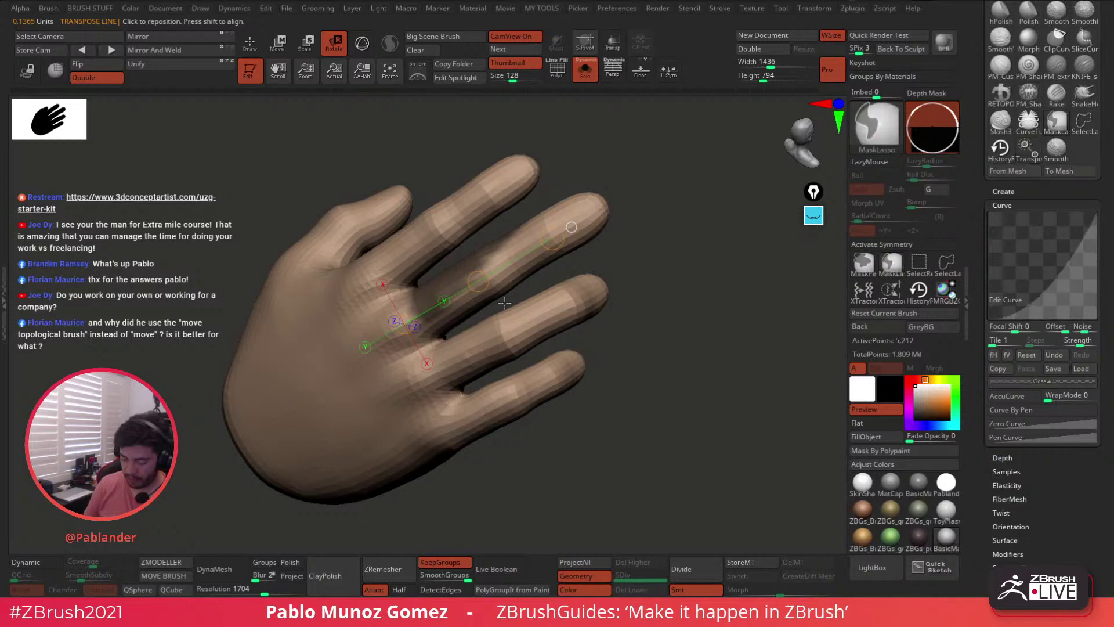
pyautogui.keyDown('ctrl'); pyautogui.click(580, 251); pyautogui.keyUp('ctrl')
pyautogui.keyDown('ctrl'); pyautogui.click(580, 250); pyautogui.keyUp('ctrl')
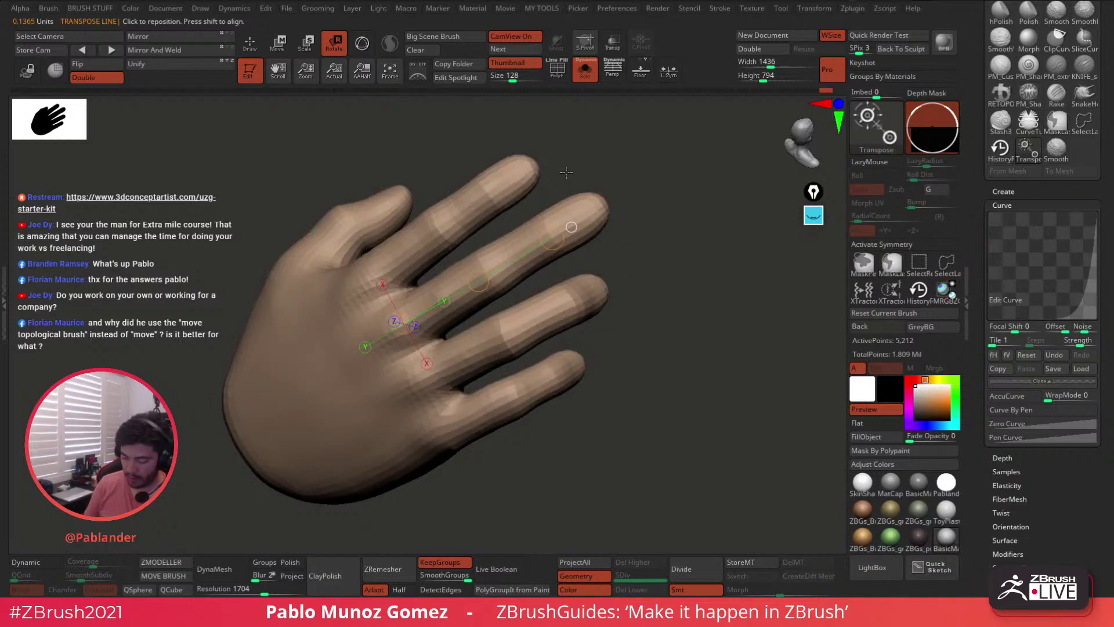
pyautogui.moveTo(571, 169)
pyautogui.keyDown('ctrl'); pyautogui.mouseDown()
pyautogui.moveTo(484, 229)
pyautogui.moveTo(415, 322)
pyautogui.moveTo(458, 331)
pyautogui.moveTo(672, 247)
pyautogui.moveTo(401, 527)
pyautogui.moveTo(340, 117)
pyautogui.moveTo(569, 162)
pyautogui.mouseUp(); pyautogui.keyUp('ctrl')
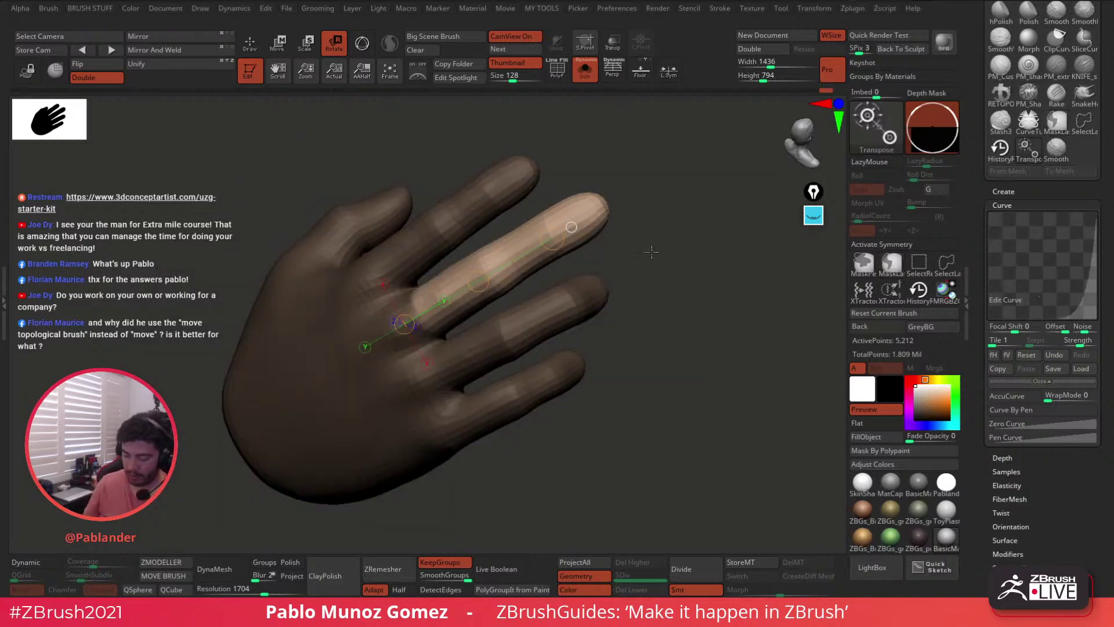
# - Rotate the middle finger backward from its base knuckle so it rises above the ring finger, and clear the mask
pyautogui.moveTo(652, 249)
pyautogui.mouseDown()
pyautogui.moveTo(663, 235)
pyautogui.moveTo(654, 229)
pyautogui.moveTo(546, 216)
pyautogui.mouseUp()
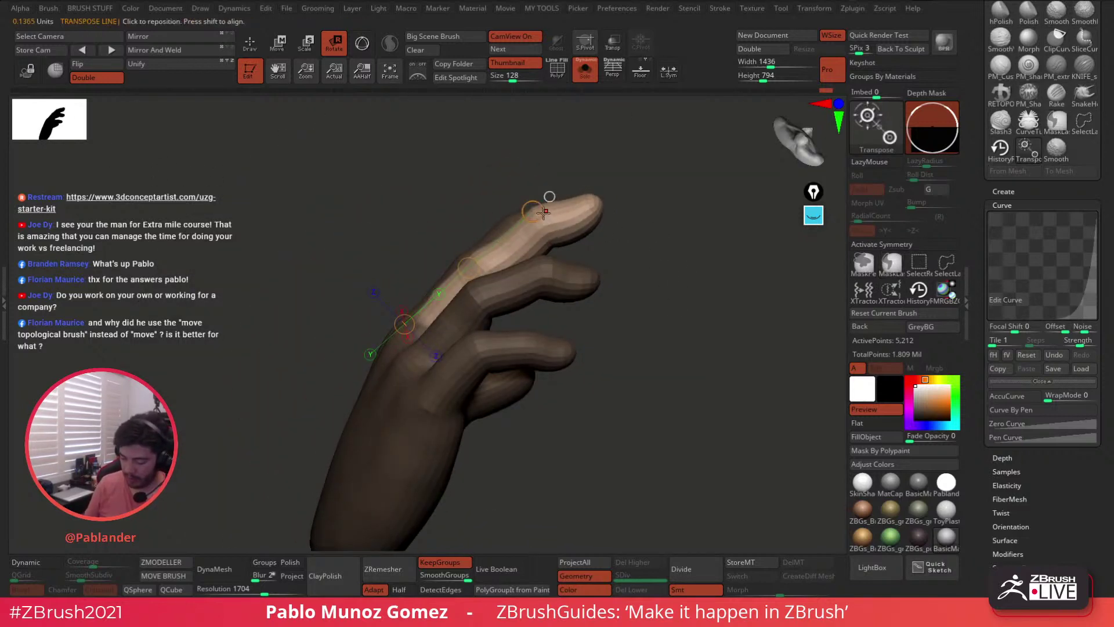
pyautogui.moveTo(490, 267); pyautogui.dragTo(484, 271)
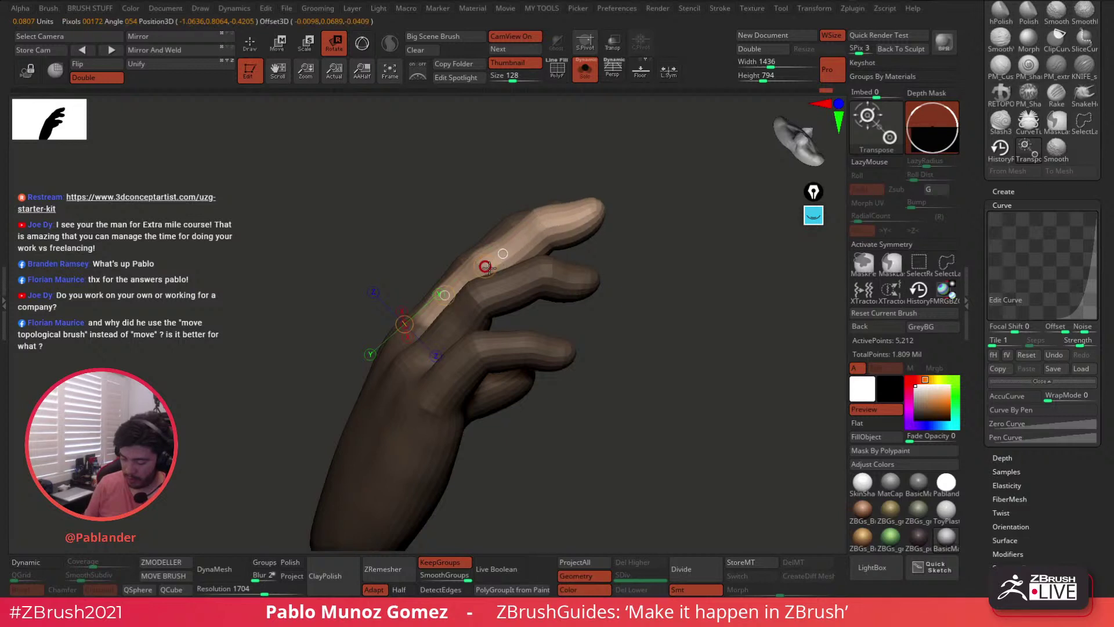
pyautogui.keyDown('alt'); pyautogui.moveTo(483, 274); pyautogui.dragTo(526, 228, button='right'); pyautogui.keyUp('alt')
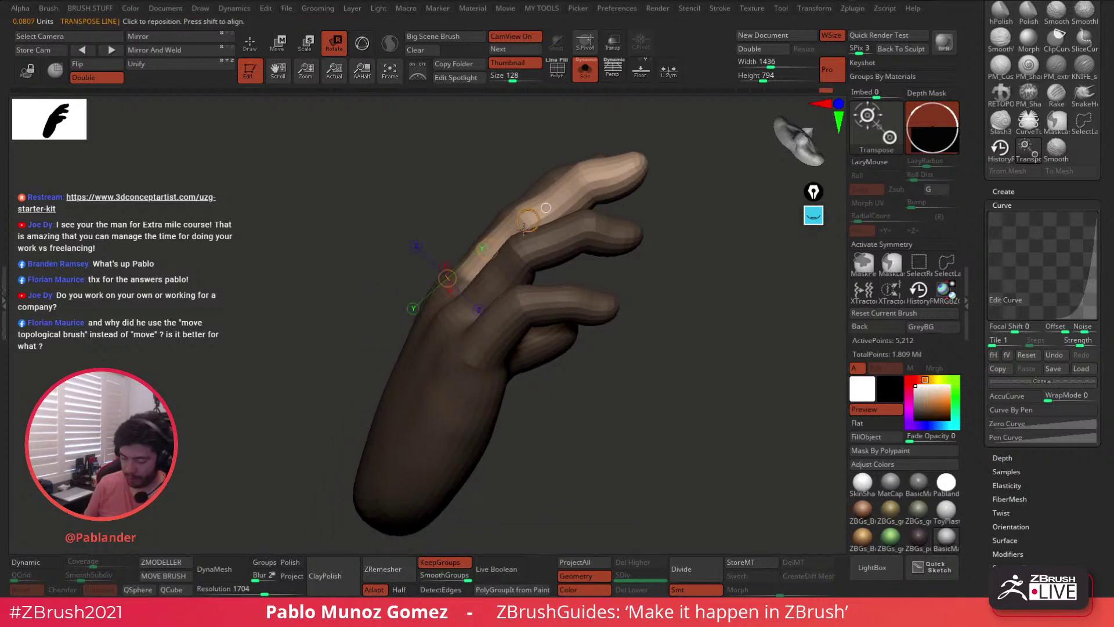
pyautogui.moveTo(528, 221); pyautogui.dragTo(525, 235)
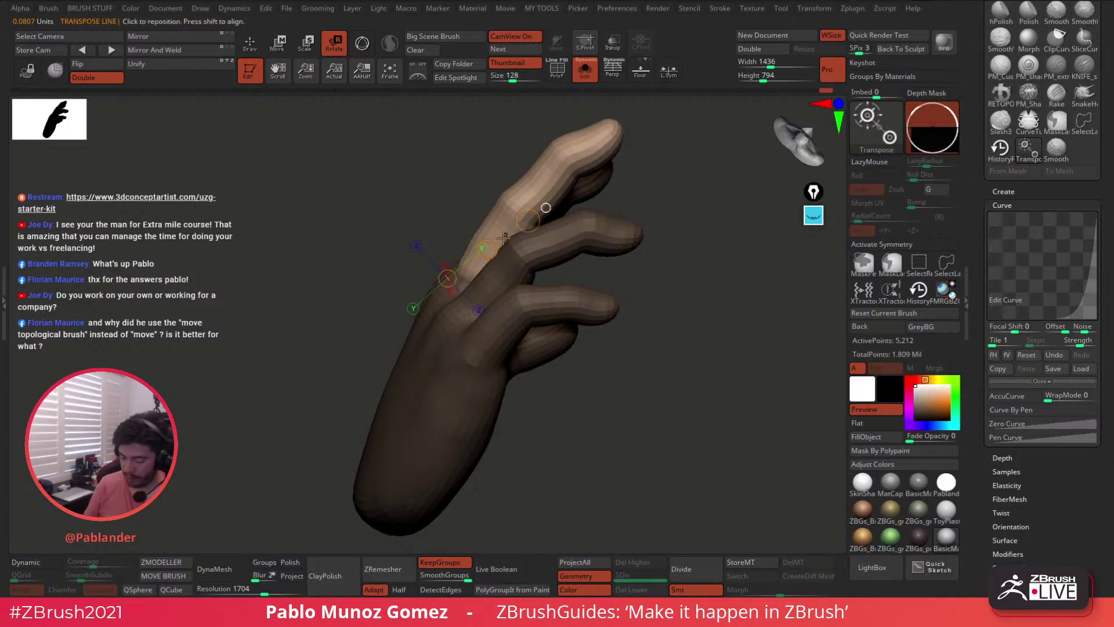
pyautogui.moveTo(488, 248); pyautogui.dragTo(489, 250)
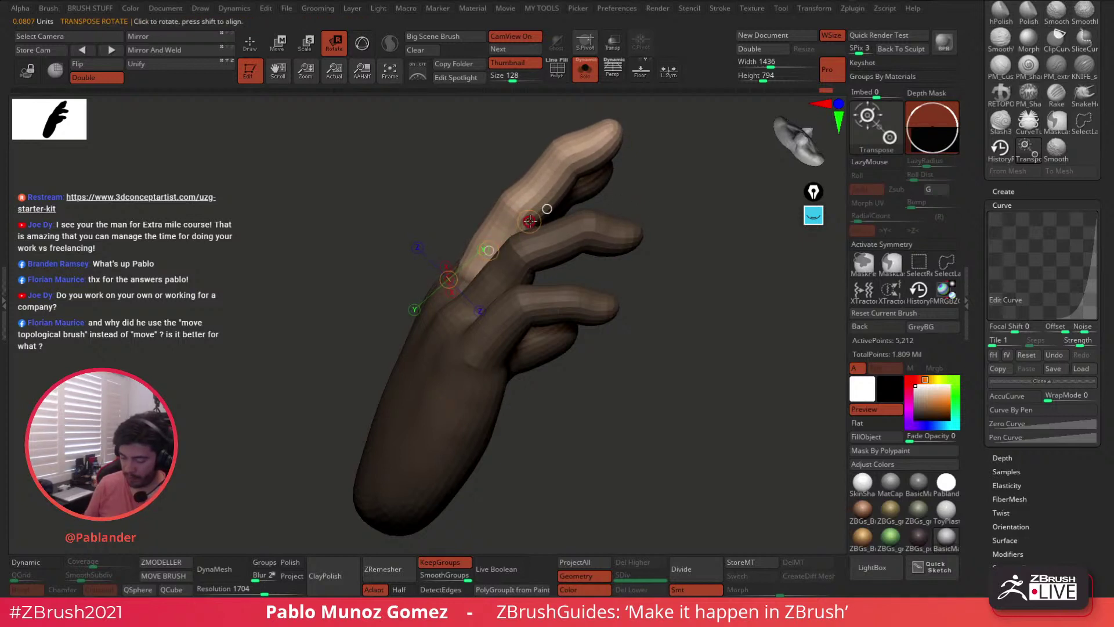
pyautogui.moveTo(629, 220); pyautogui.dragTo(648, 232)
pyautogui.keyDown('ctrl'); pyautogui.moveTo(482, 209); pyautogui.dragTo(499, 174); pyautogui.keyUp('ctrl')
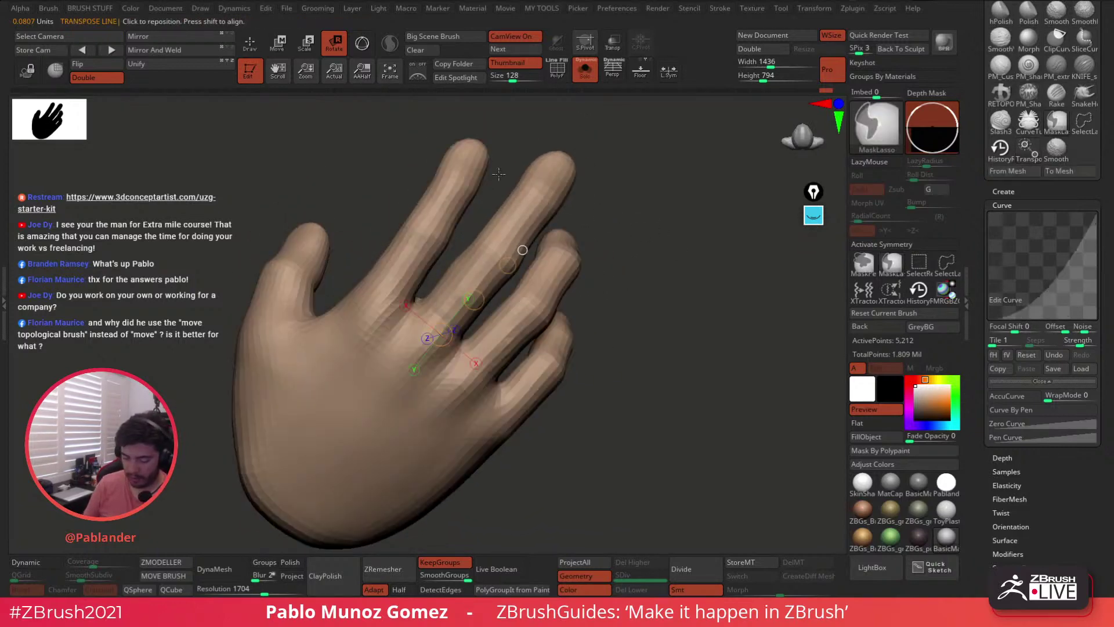
# - Mask everything except the index finger and lay a transpose line along it from its base knuckle toward the tip
pyautogui.keyDown('ctrl'); pyautogui.moveTo(454, 251); pyautogui.dragTo(441, 275); pyautogui.keyUp('ctrl')
pyautogui.moveTo(569, 250)
pyautogui.mouseDown()
pyautogui.moveTo(517, 265)
pyautogui.moveTo(474, 342)
pyautogui.moveTo(484, 273)
pyautogui.mouseUp()
pyautogui.moveTo(452, 370); pyautogui.dragTo(495, 255)
pyautogui.moveTo(438, 391); pyautogui.dragTo(500, 224)
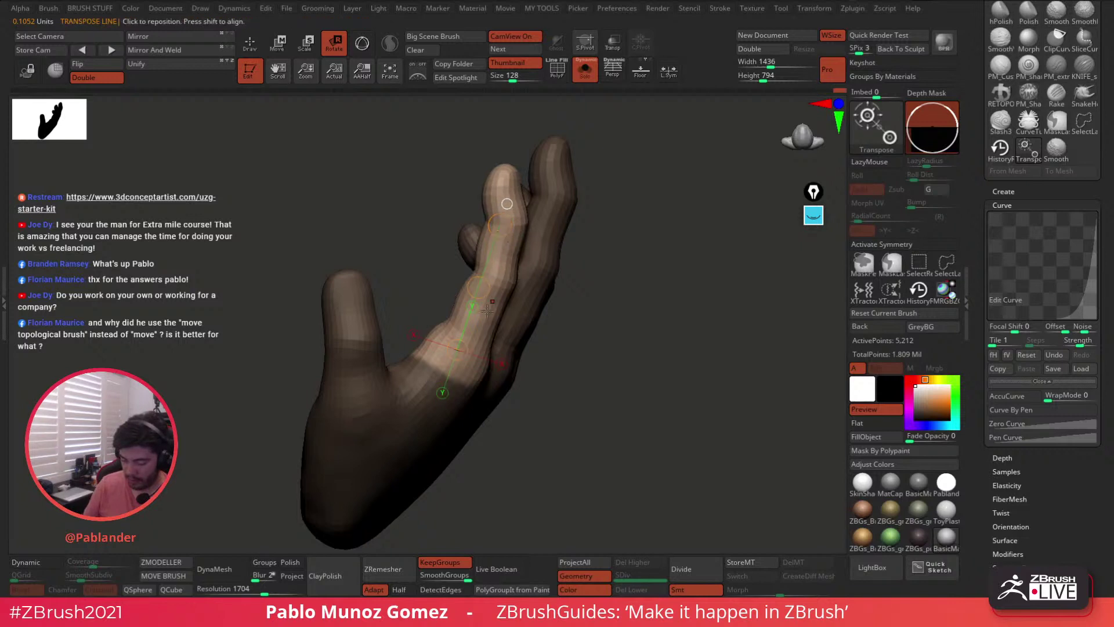